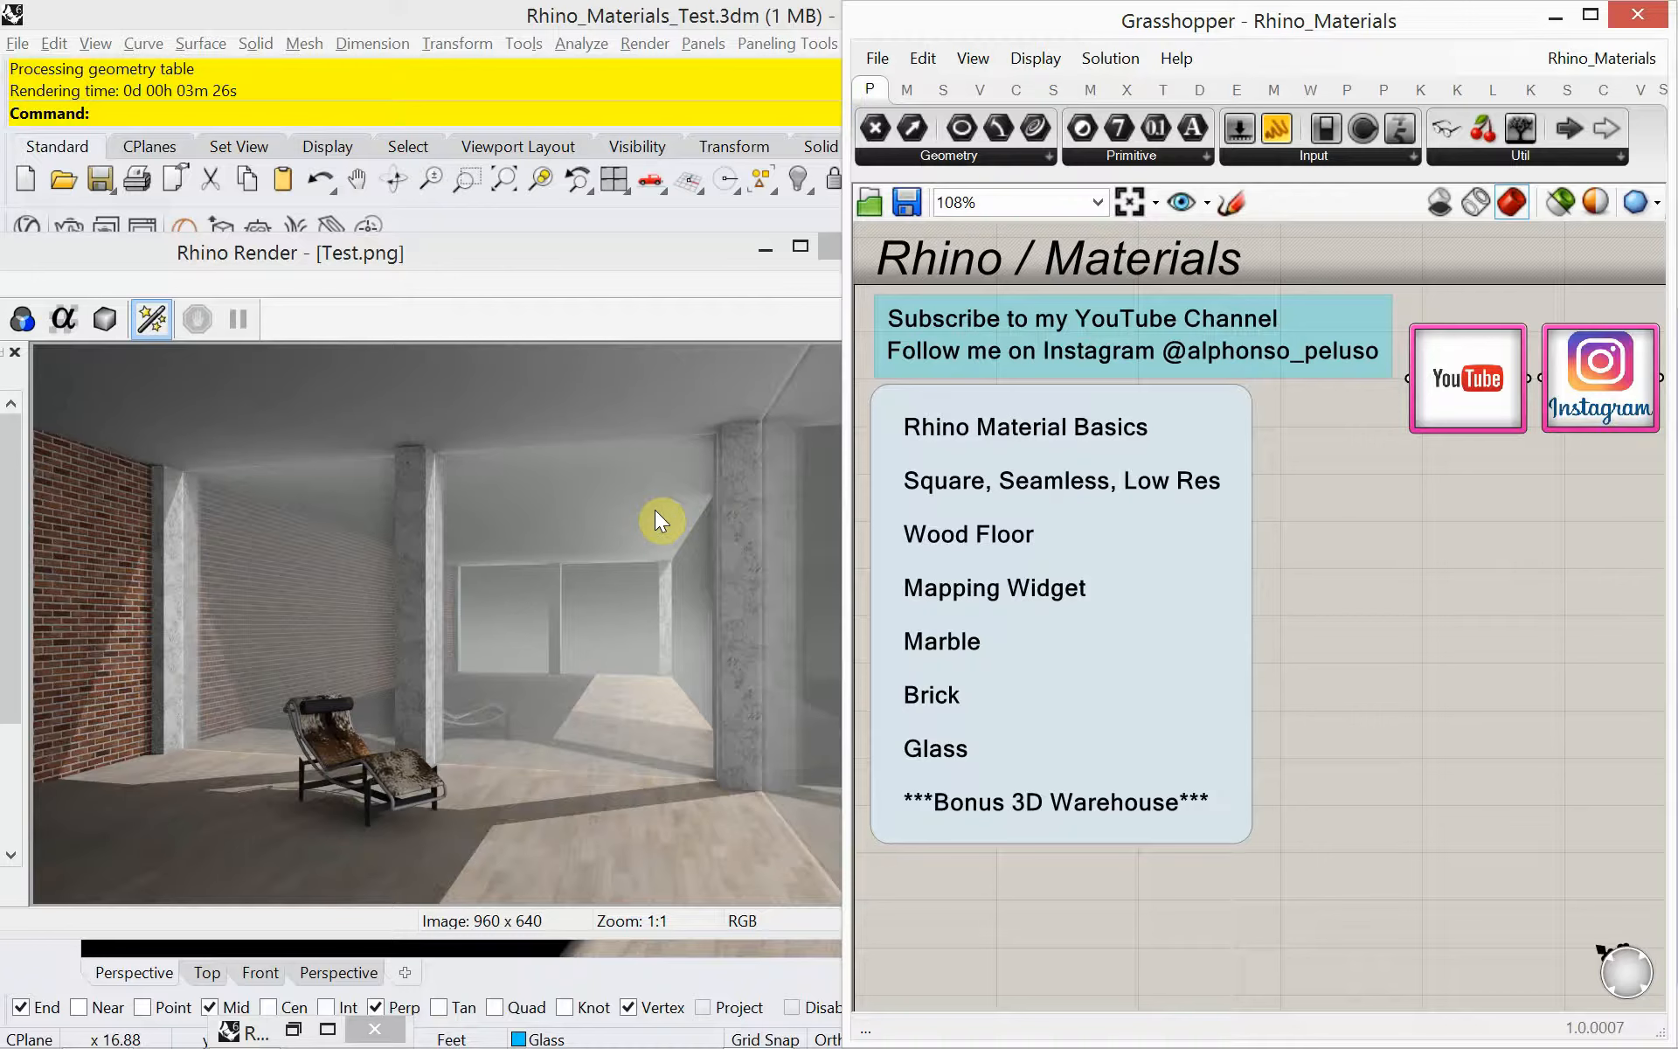
Switch to the Chrome browser, subscribe to the YouTube channel and turn on all of its notifications.
key(alt+Tab)
key(alt+Tab)
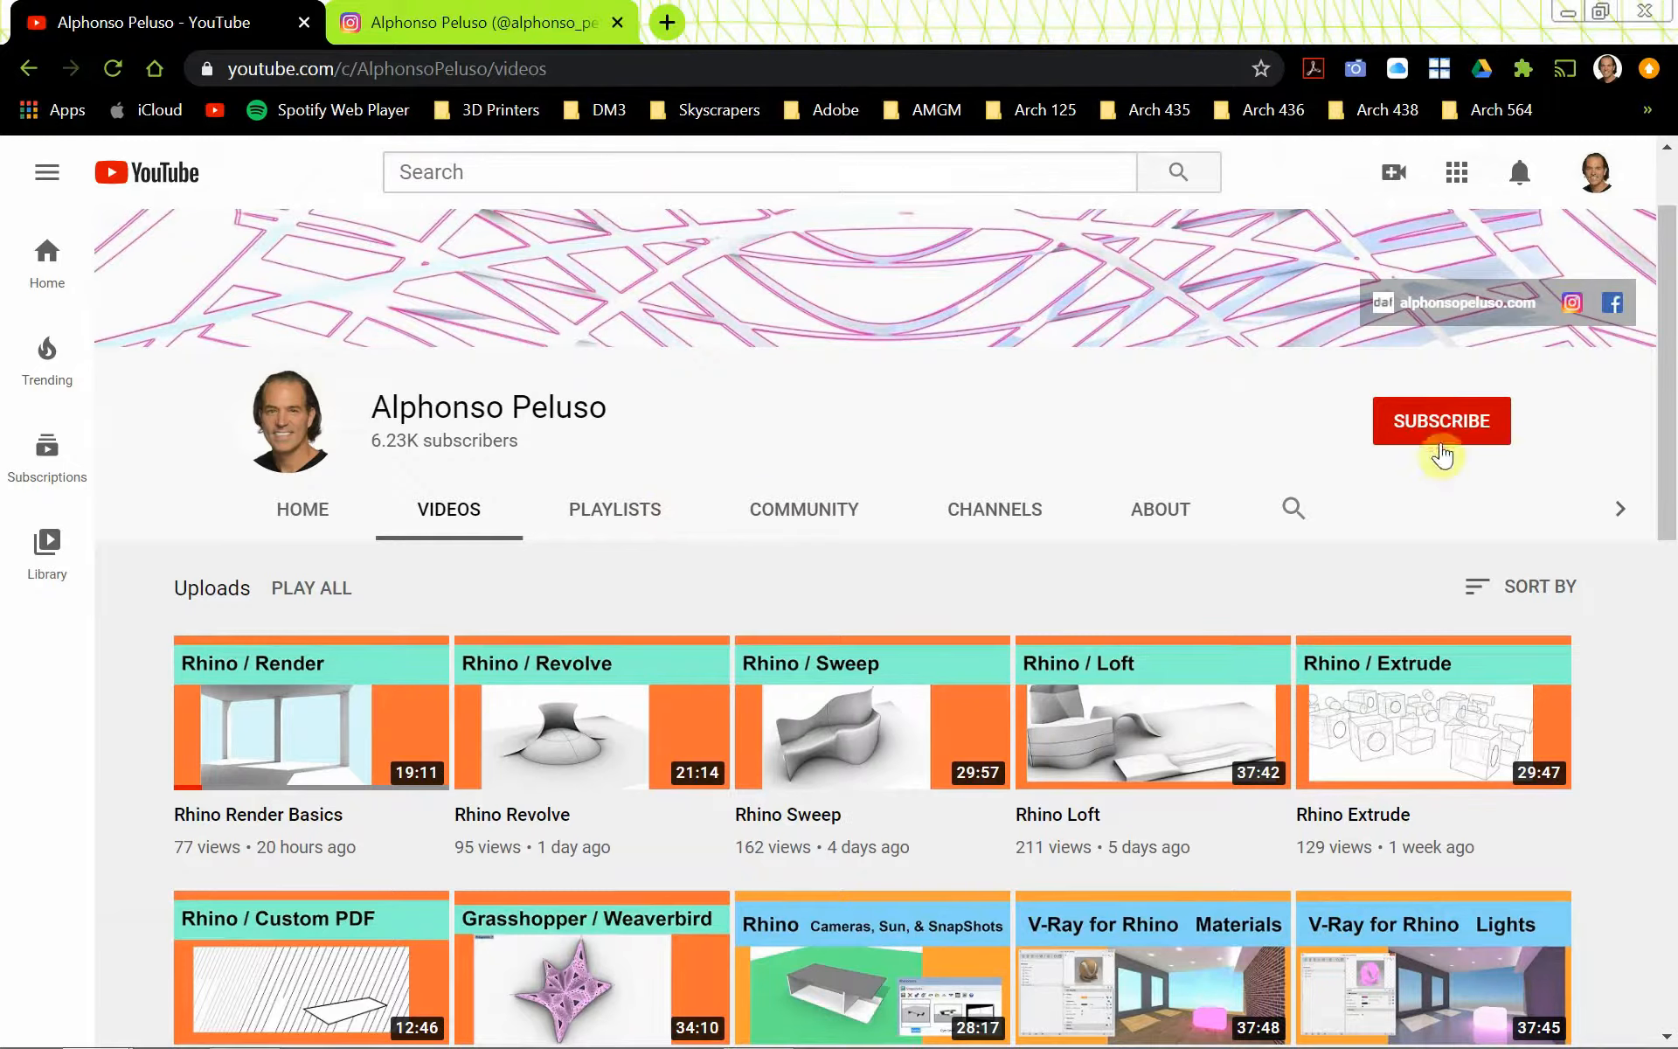
click(1399, 435)
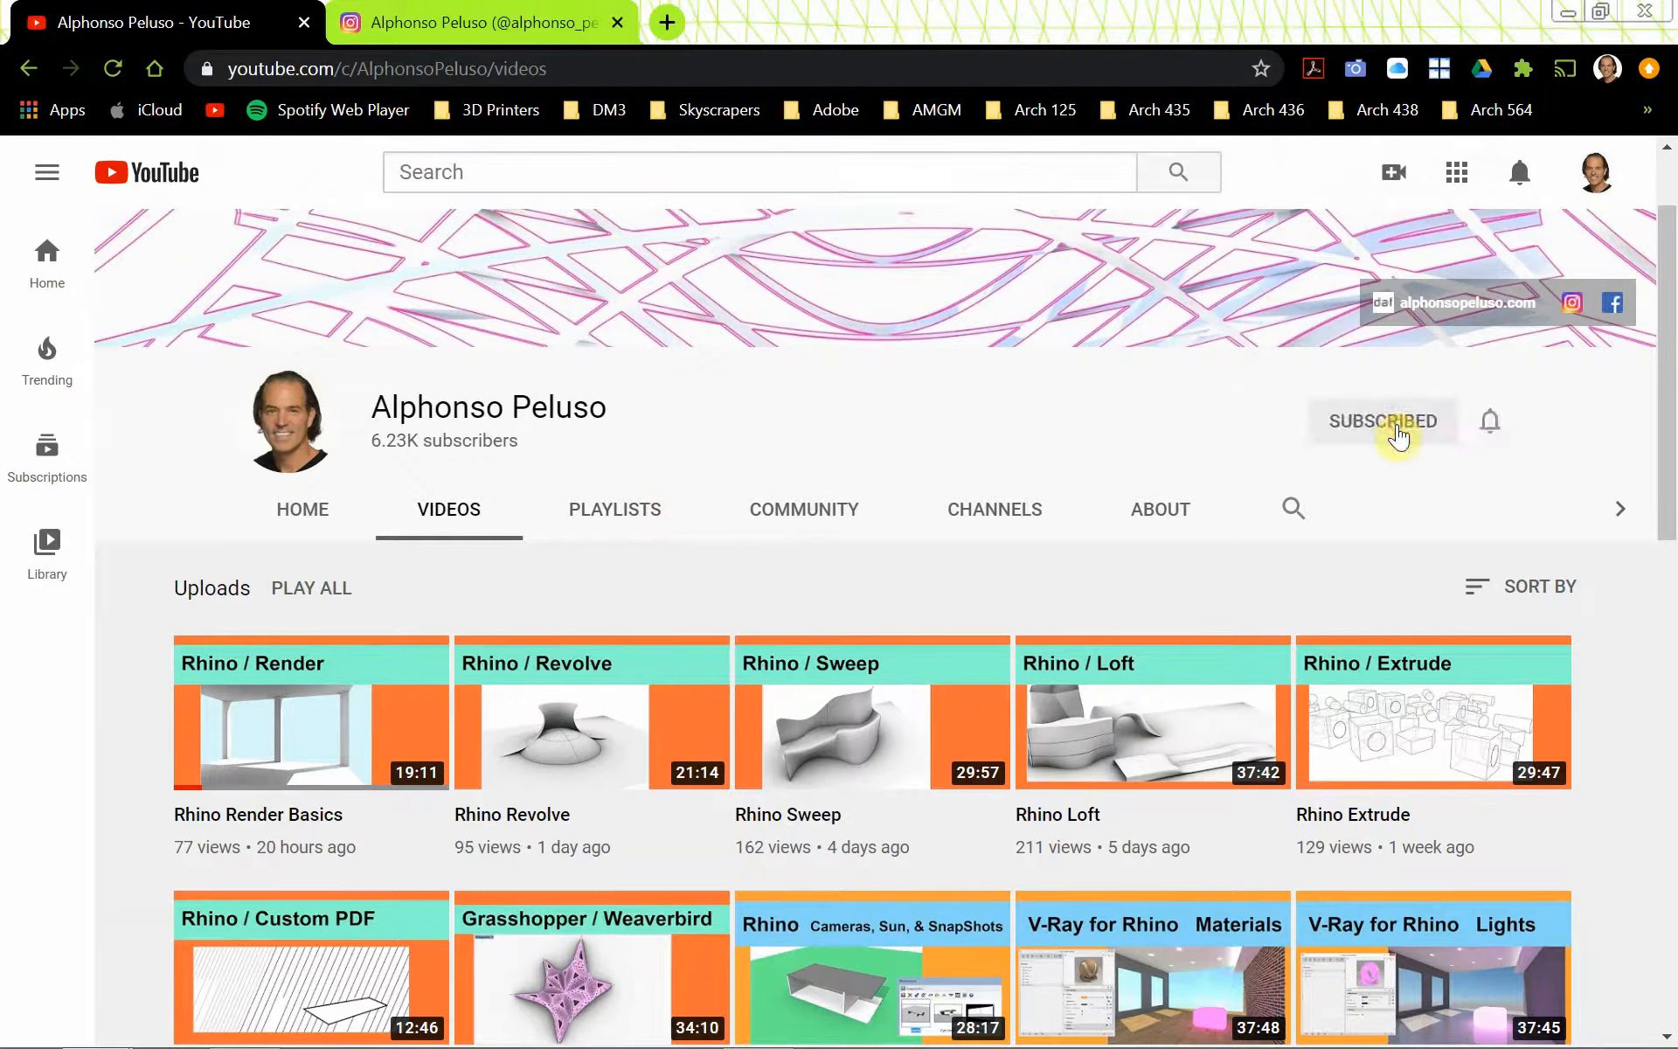
click(1488, 424)
click(1431, 480)
Look through the channel's uploaded videos and the posts on the Instagram profile.
scroll(818, 631, down, 2)
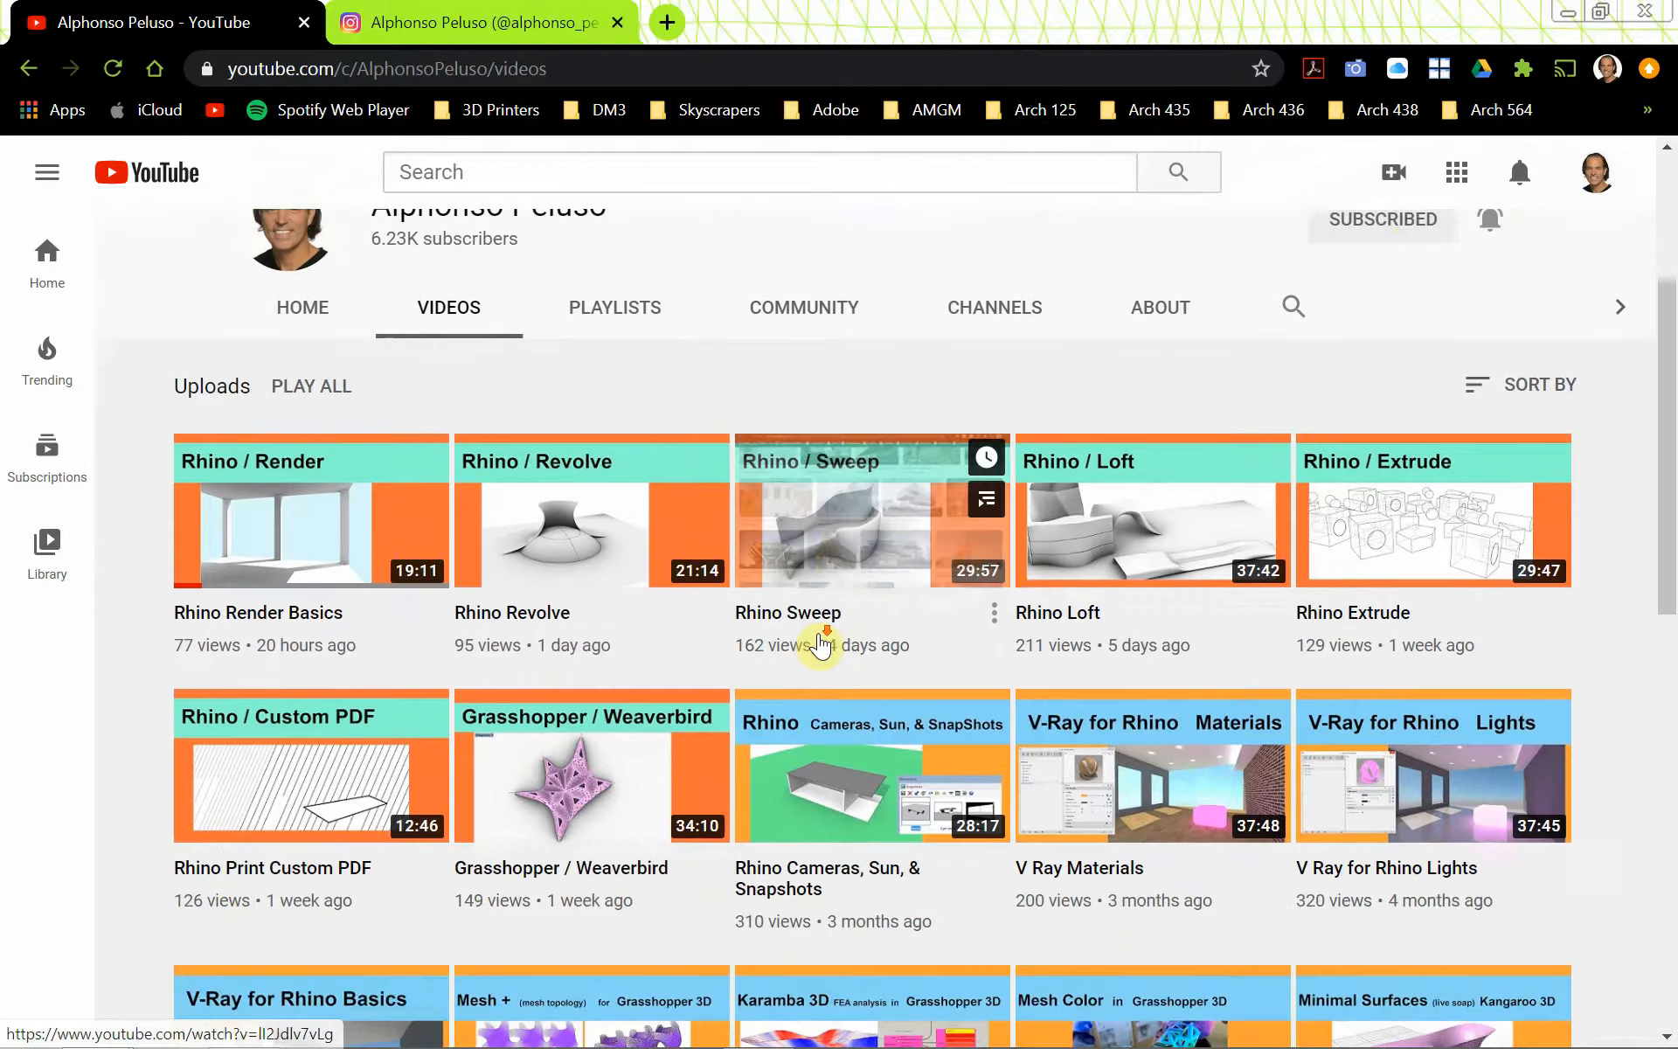
scroll(819, 639, down, 6)
scroll(819, 638, up, 7)
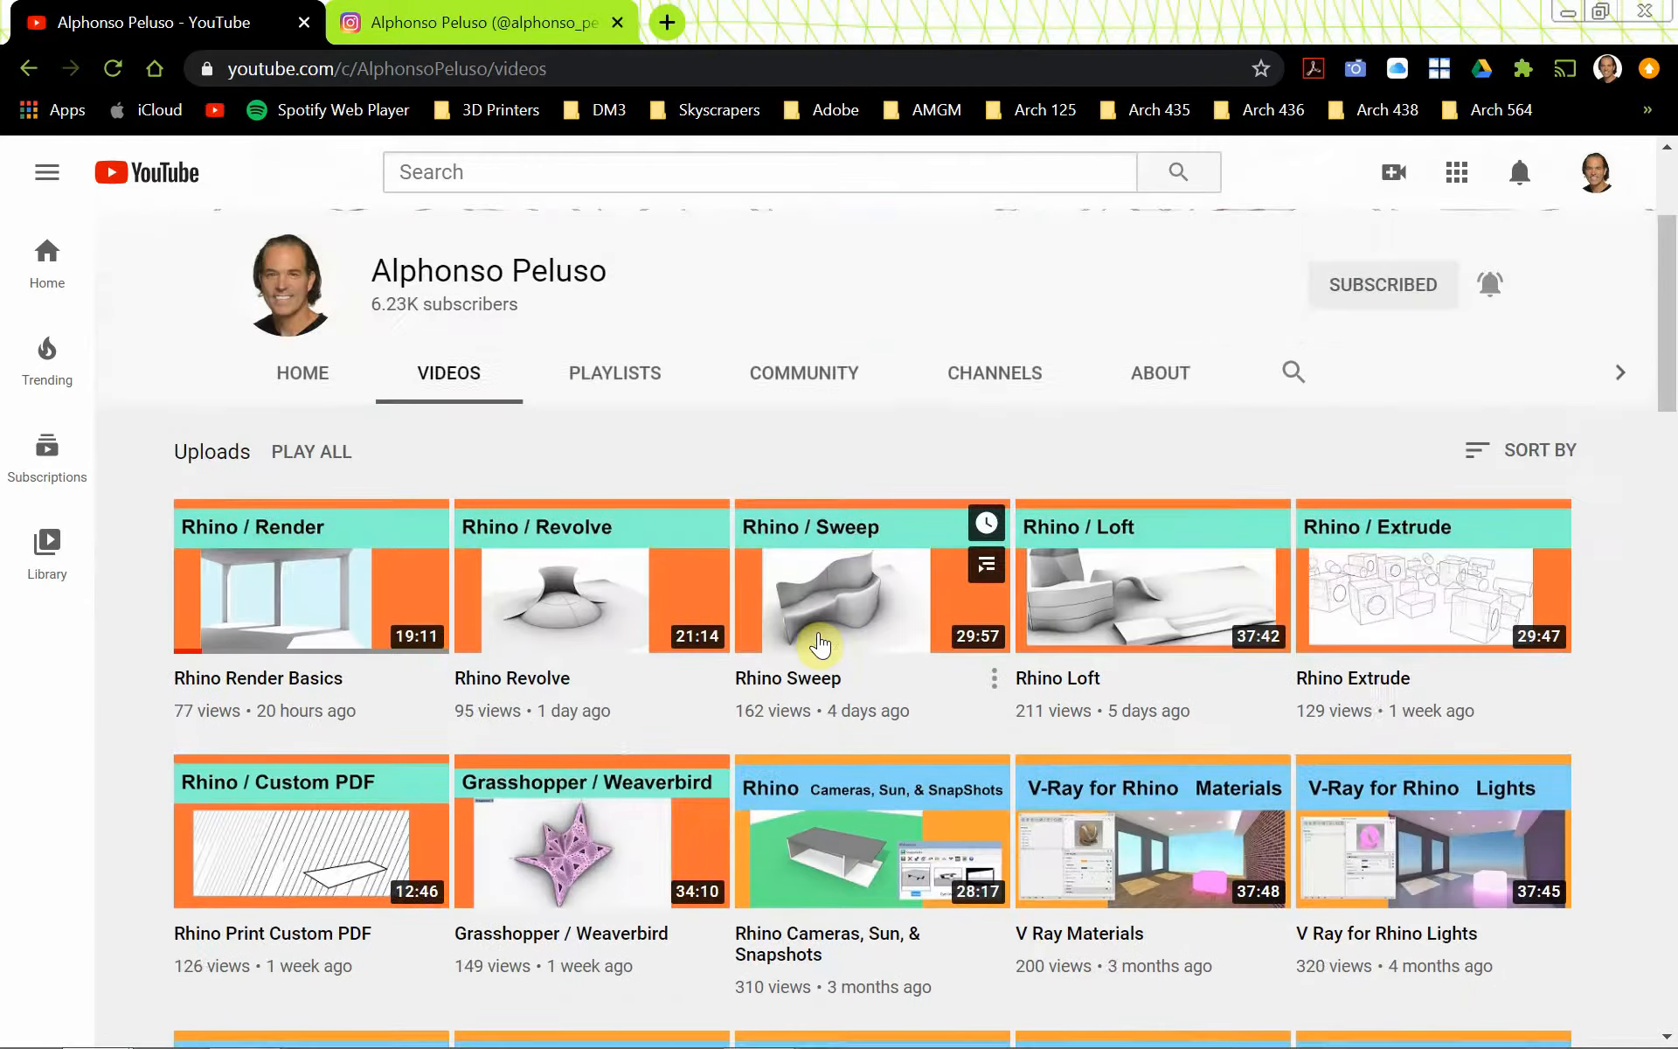
scroll(819, 642, up, 2)
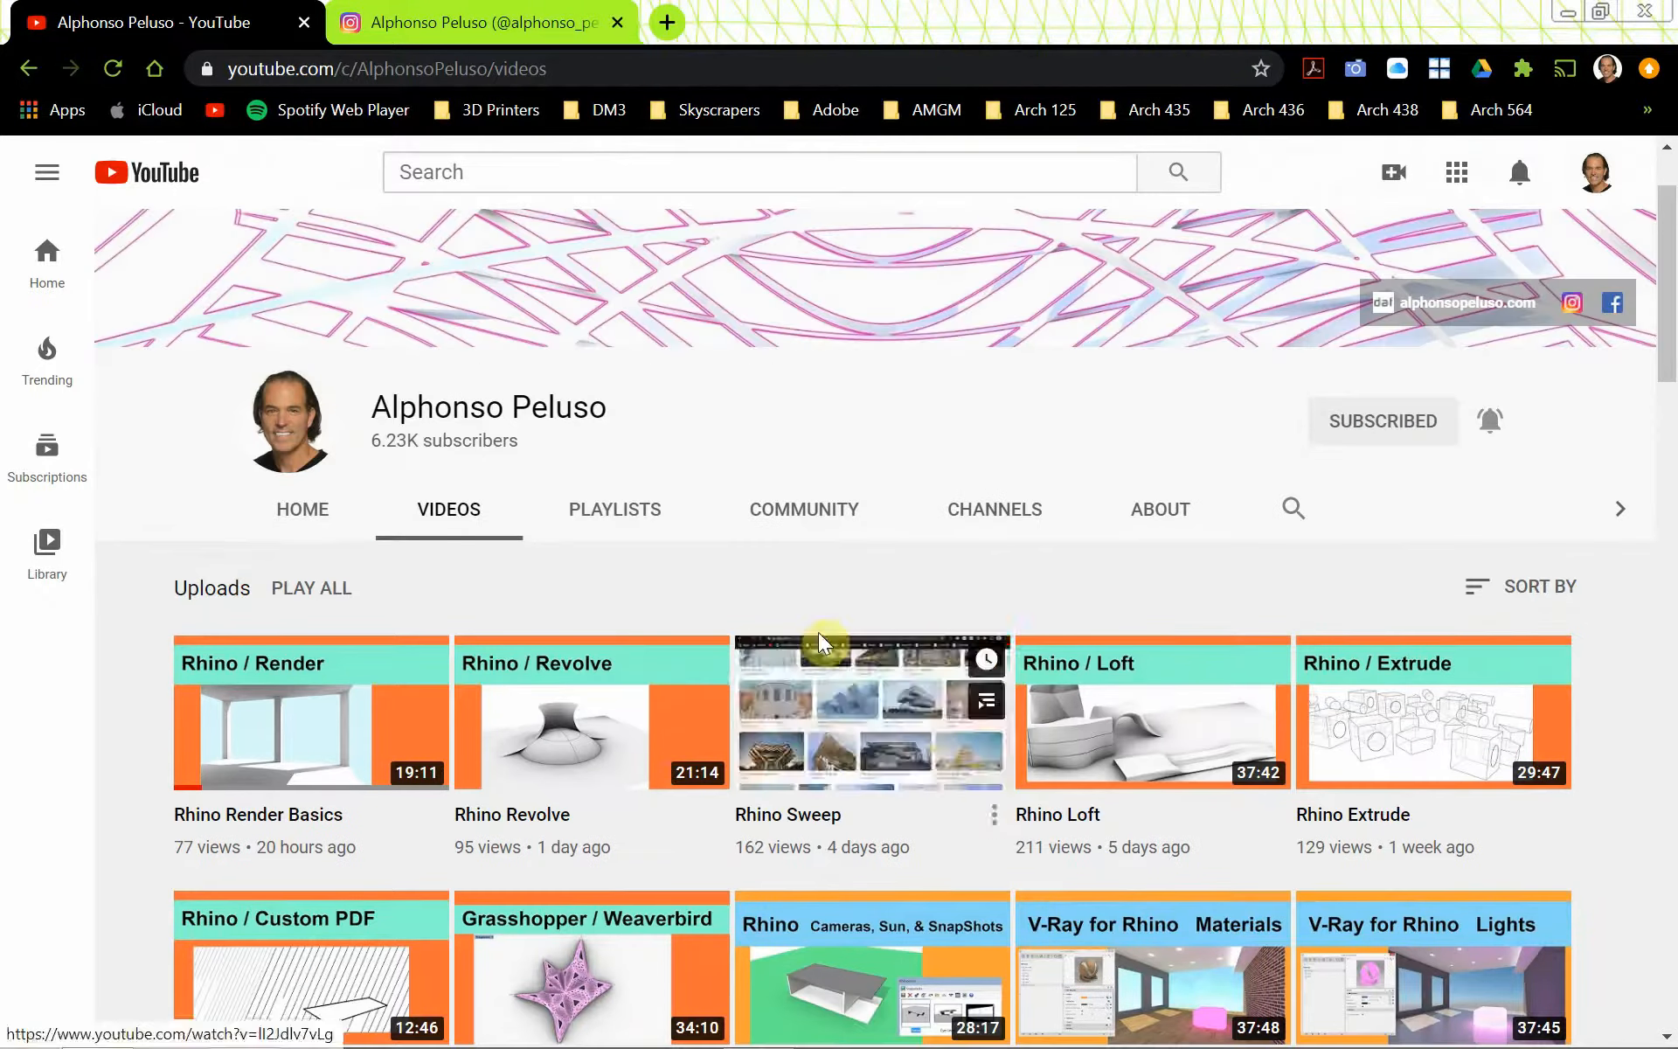
click(481, 27)
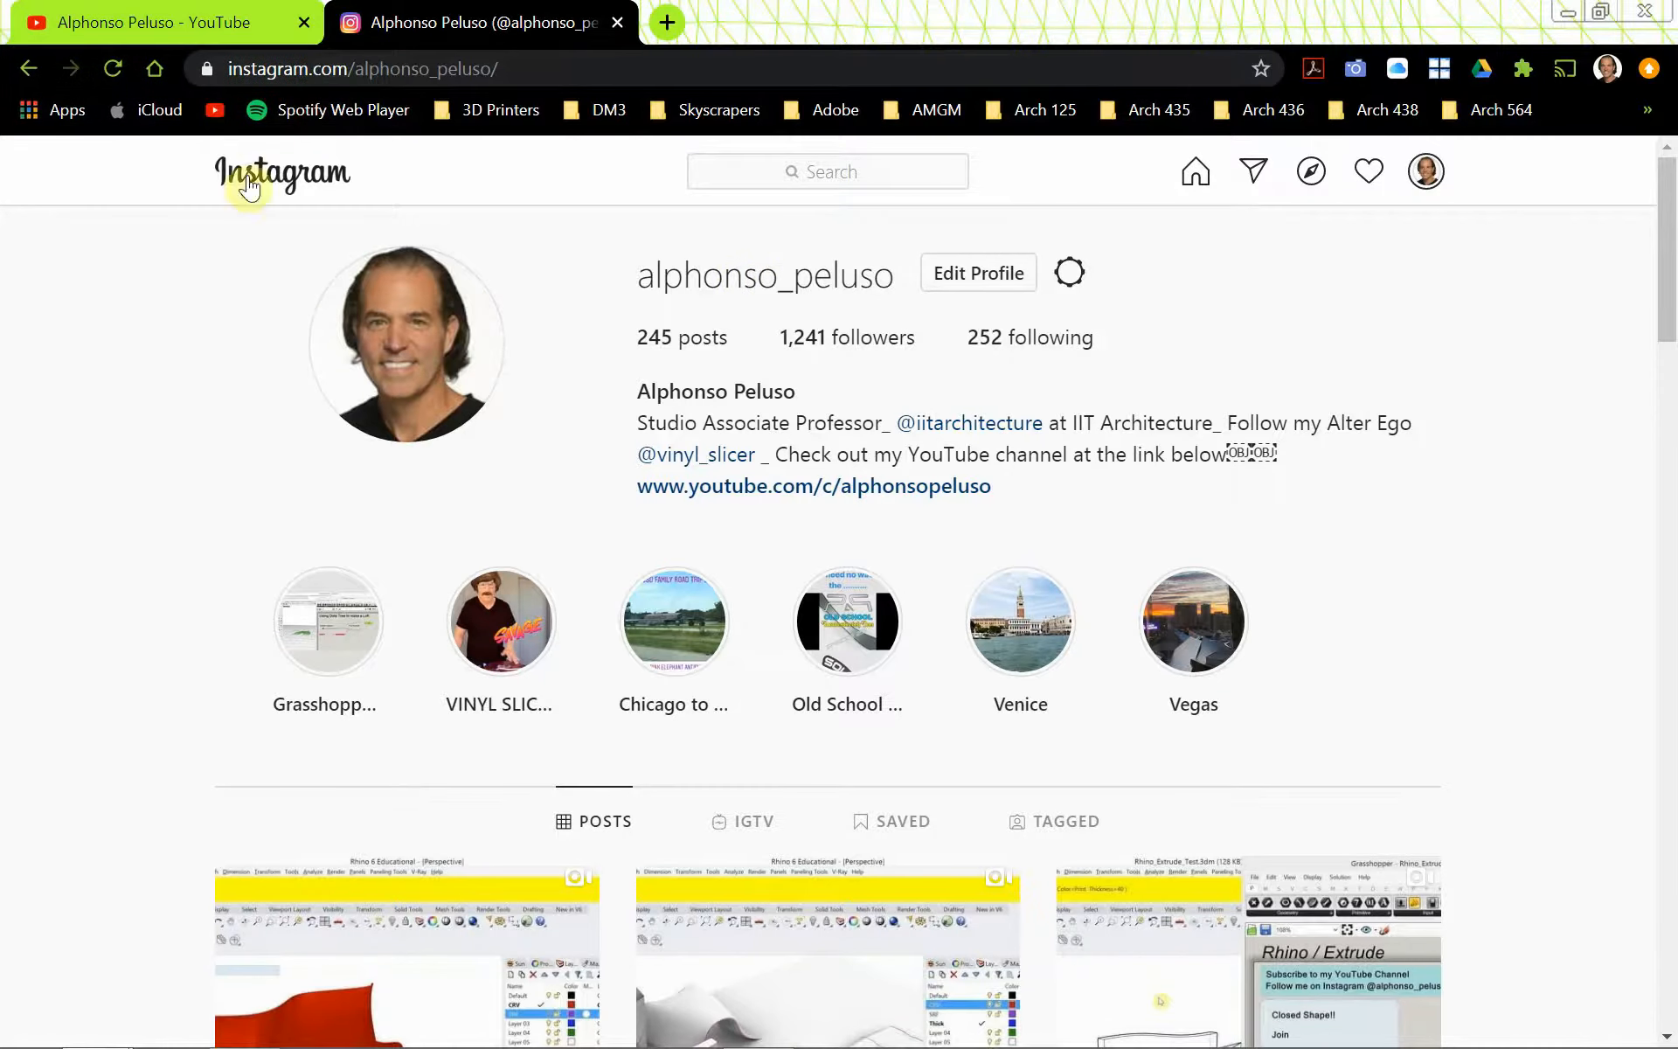
scroll(185, 347, down, 1)
scroll(186, 354, down, 8)
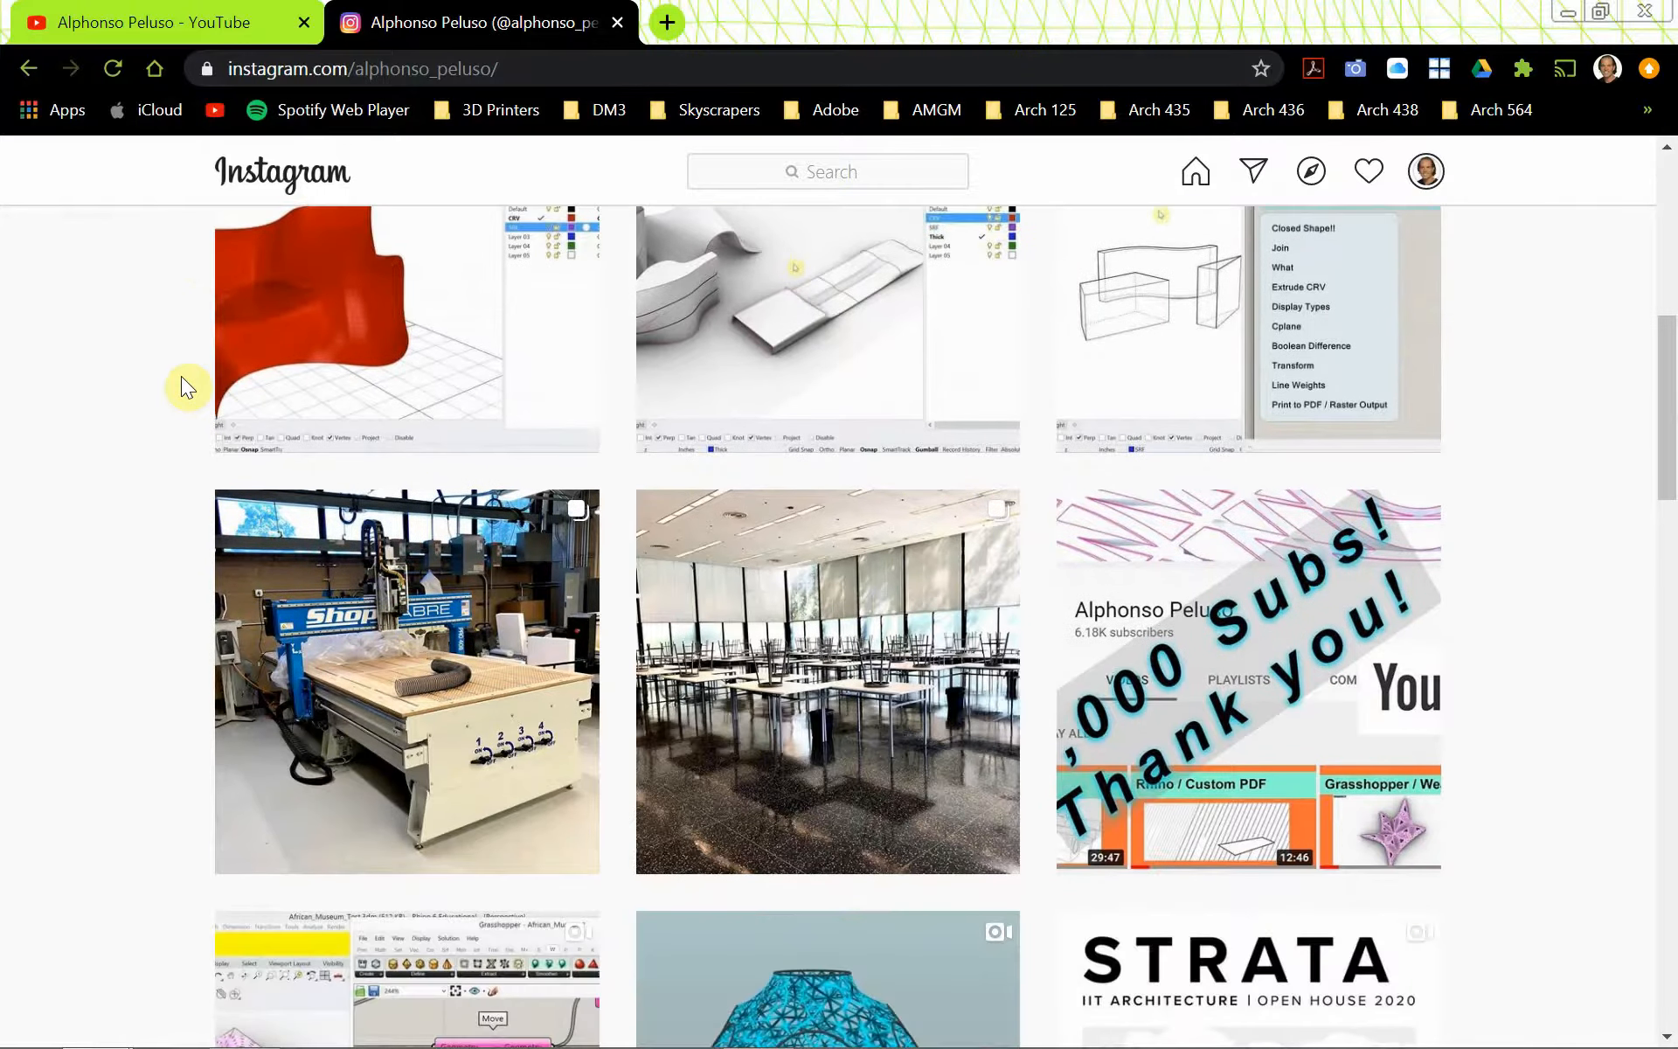
scroll(180, 381, down, 3)
scroll(181, 381, up, 6)
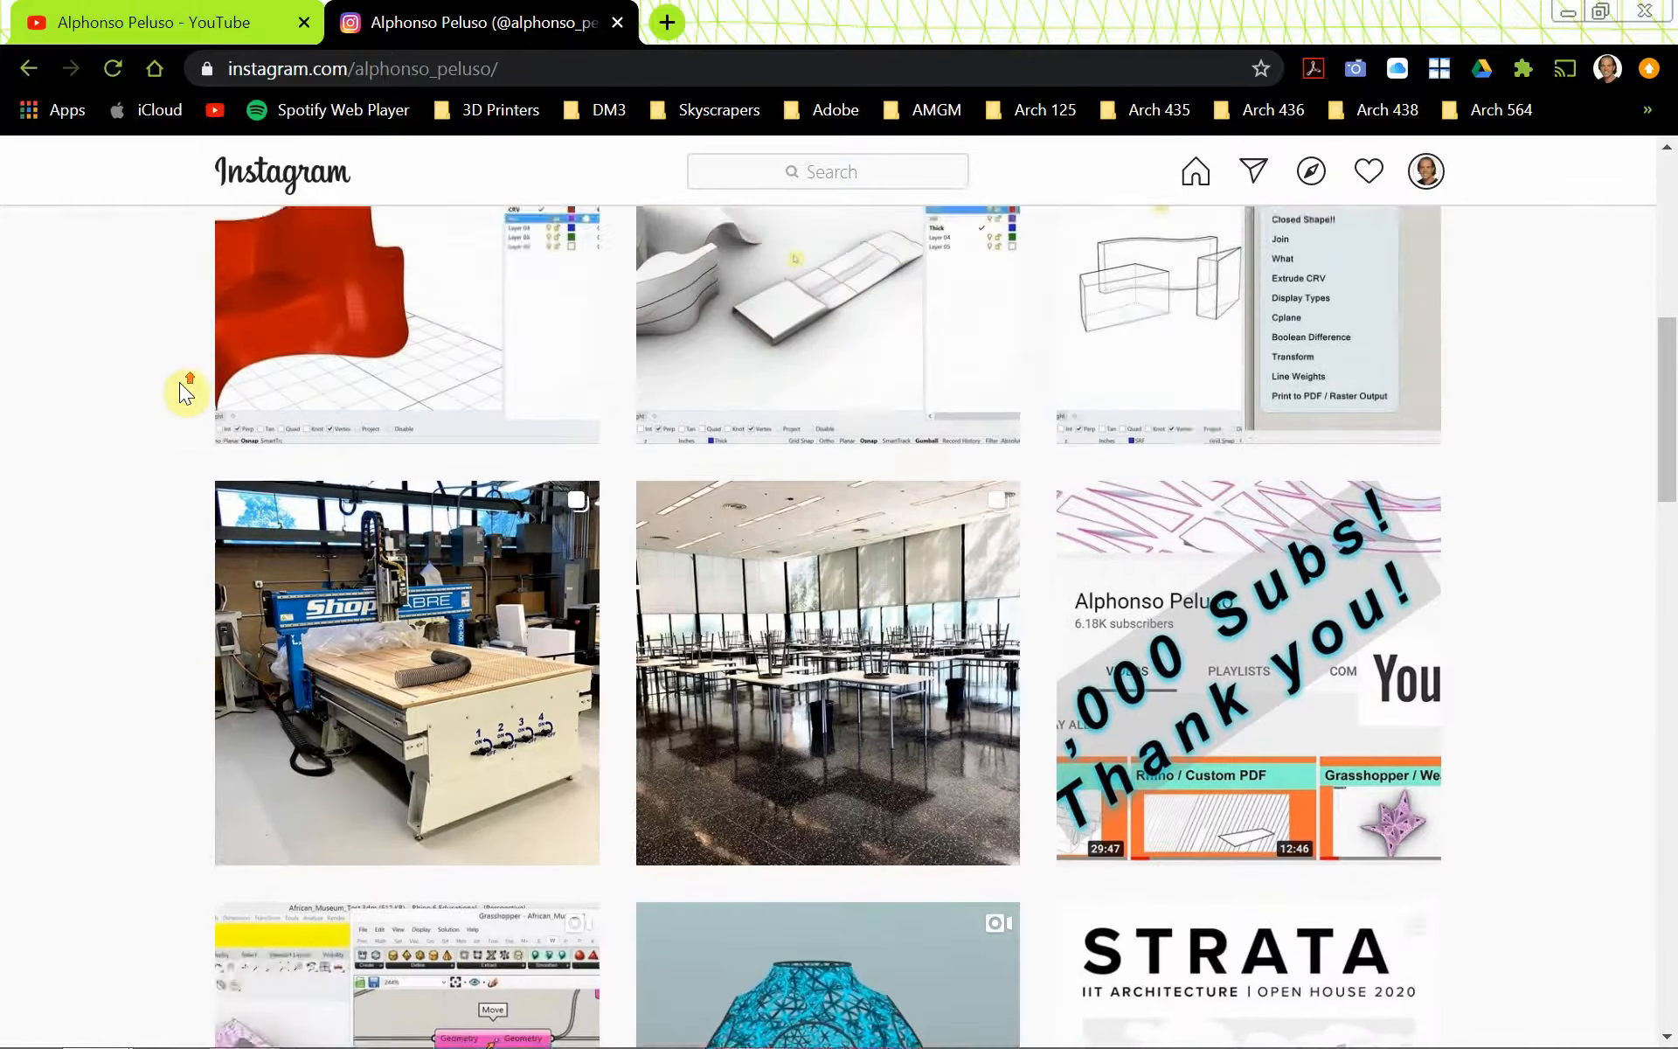
scroll(183, 391, up, 6)
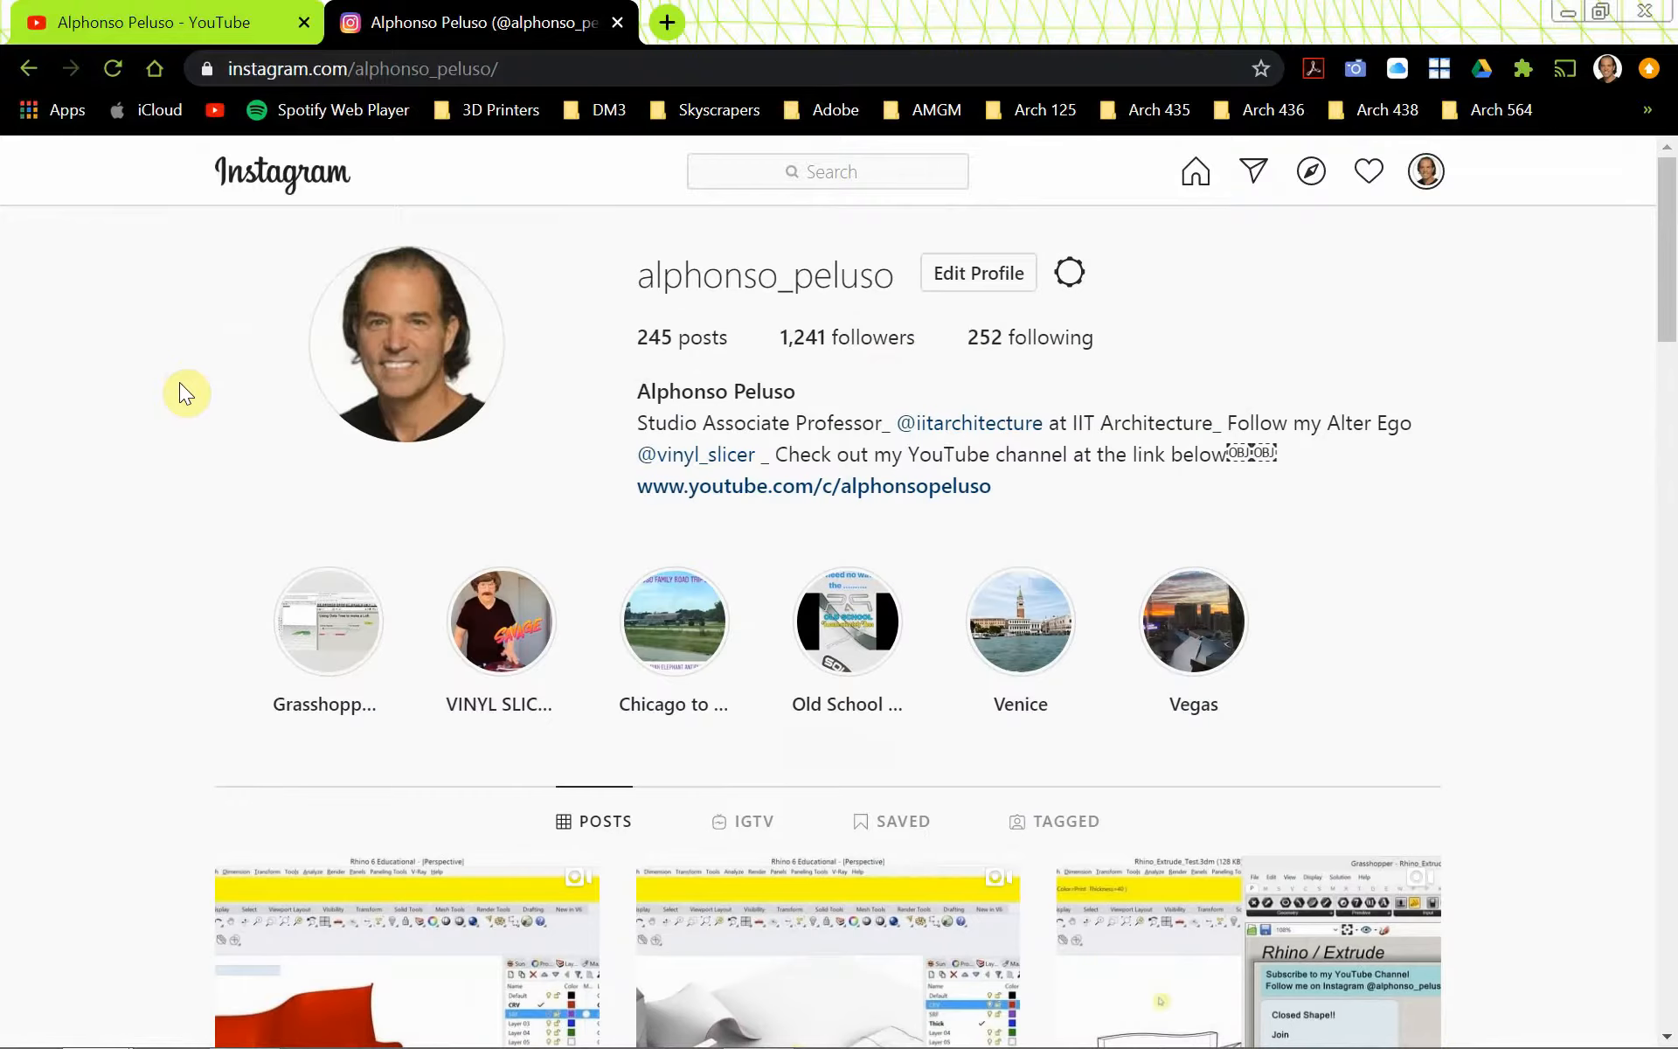
Switch back to Rhino and close the render window showing Test.png.
key(alt+Tab)
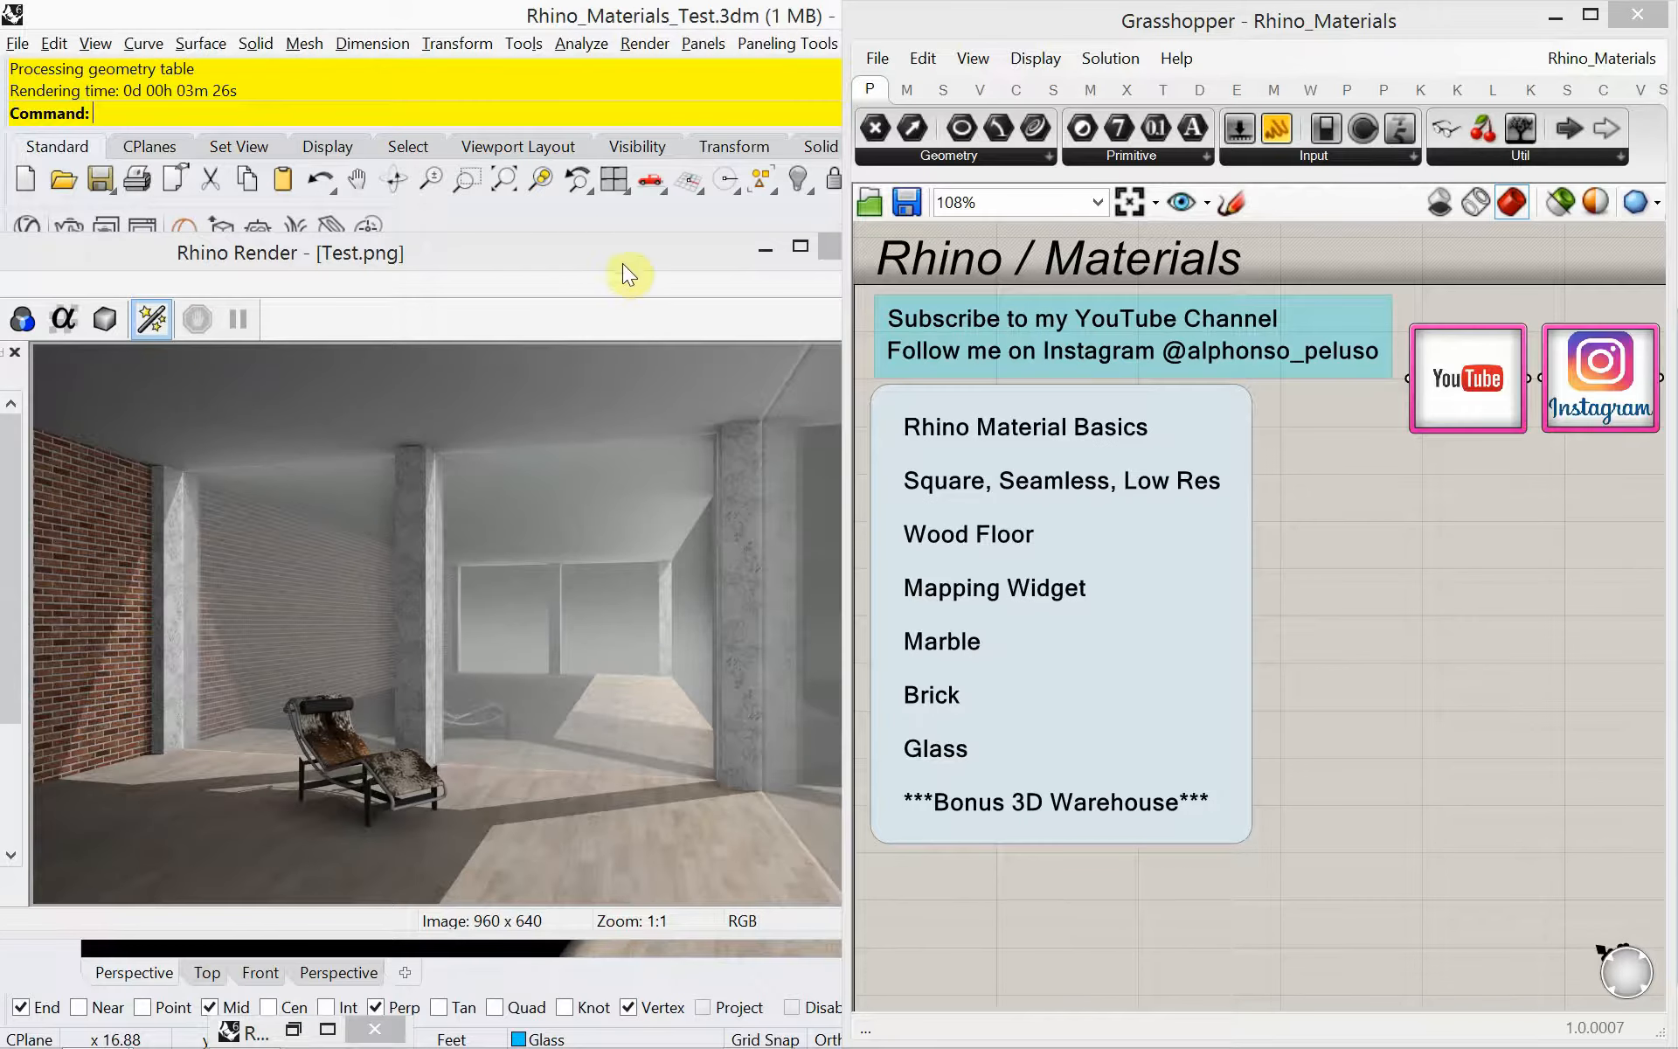
drag(630, 265, 563, 281)
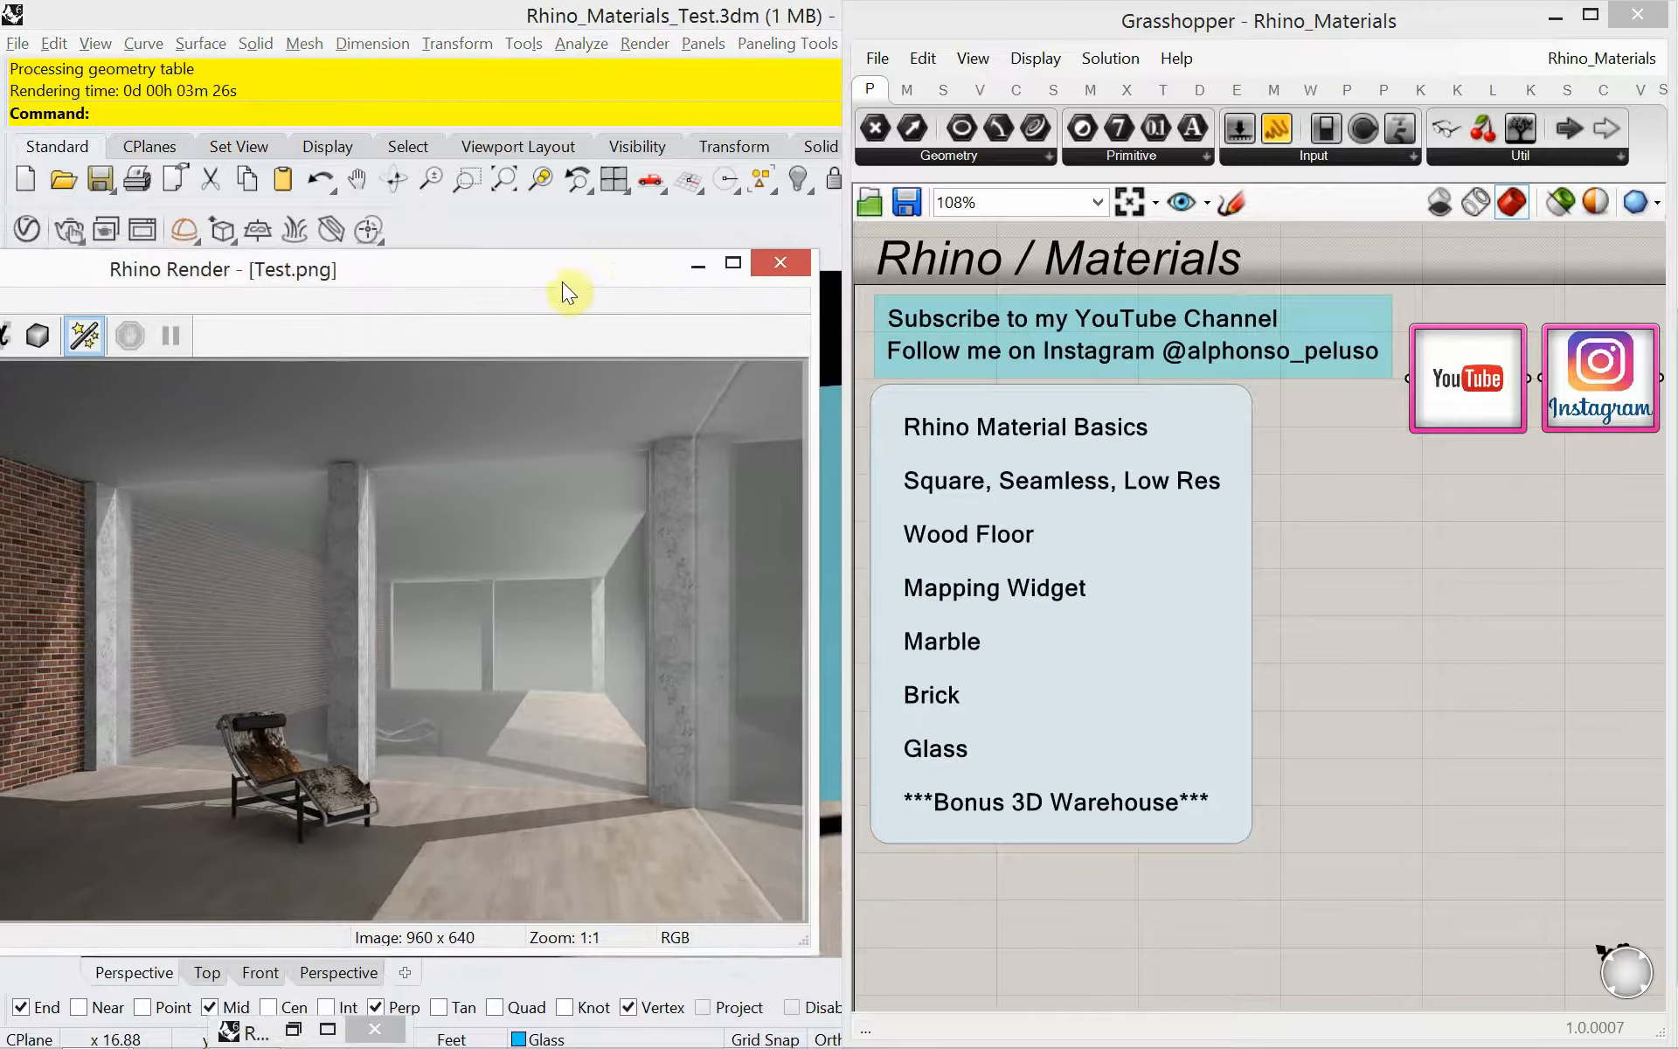
click(774, 267)
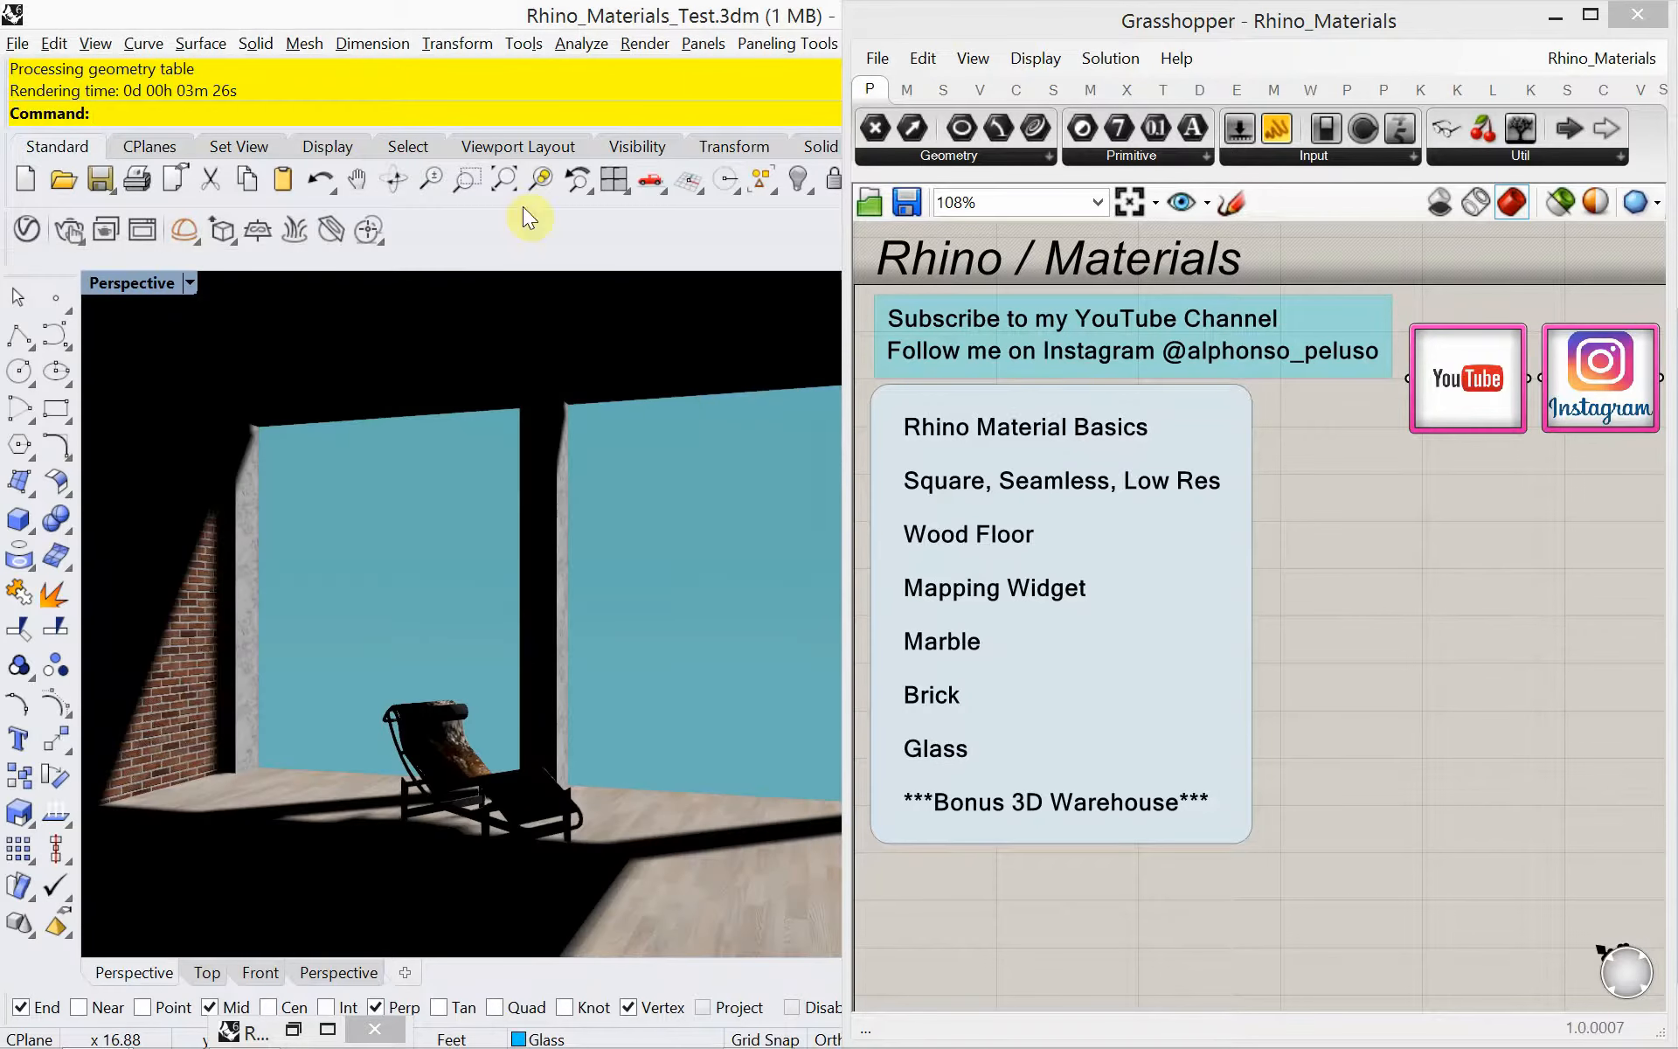
Open the recent file Rhino_Scene_Video.3dm, saving the changes to Rhino_Materials_Test.3dm, and shift the Grasshopper window slightly aside.
click(18, 44)
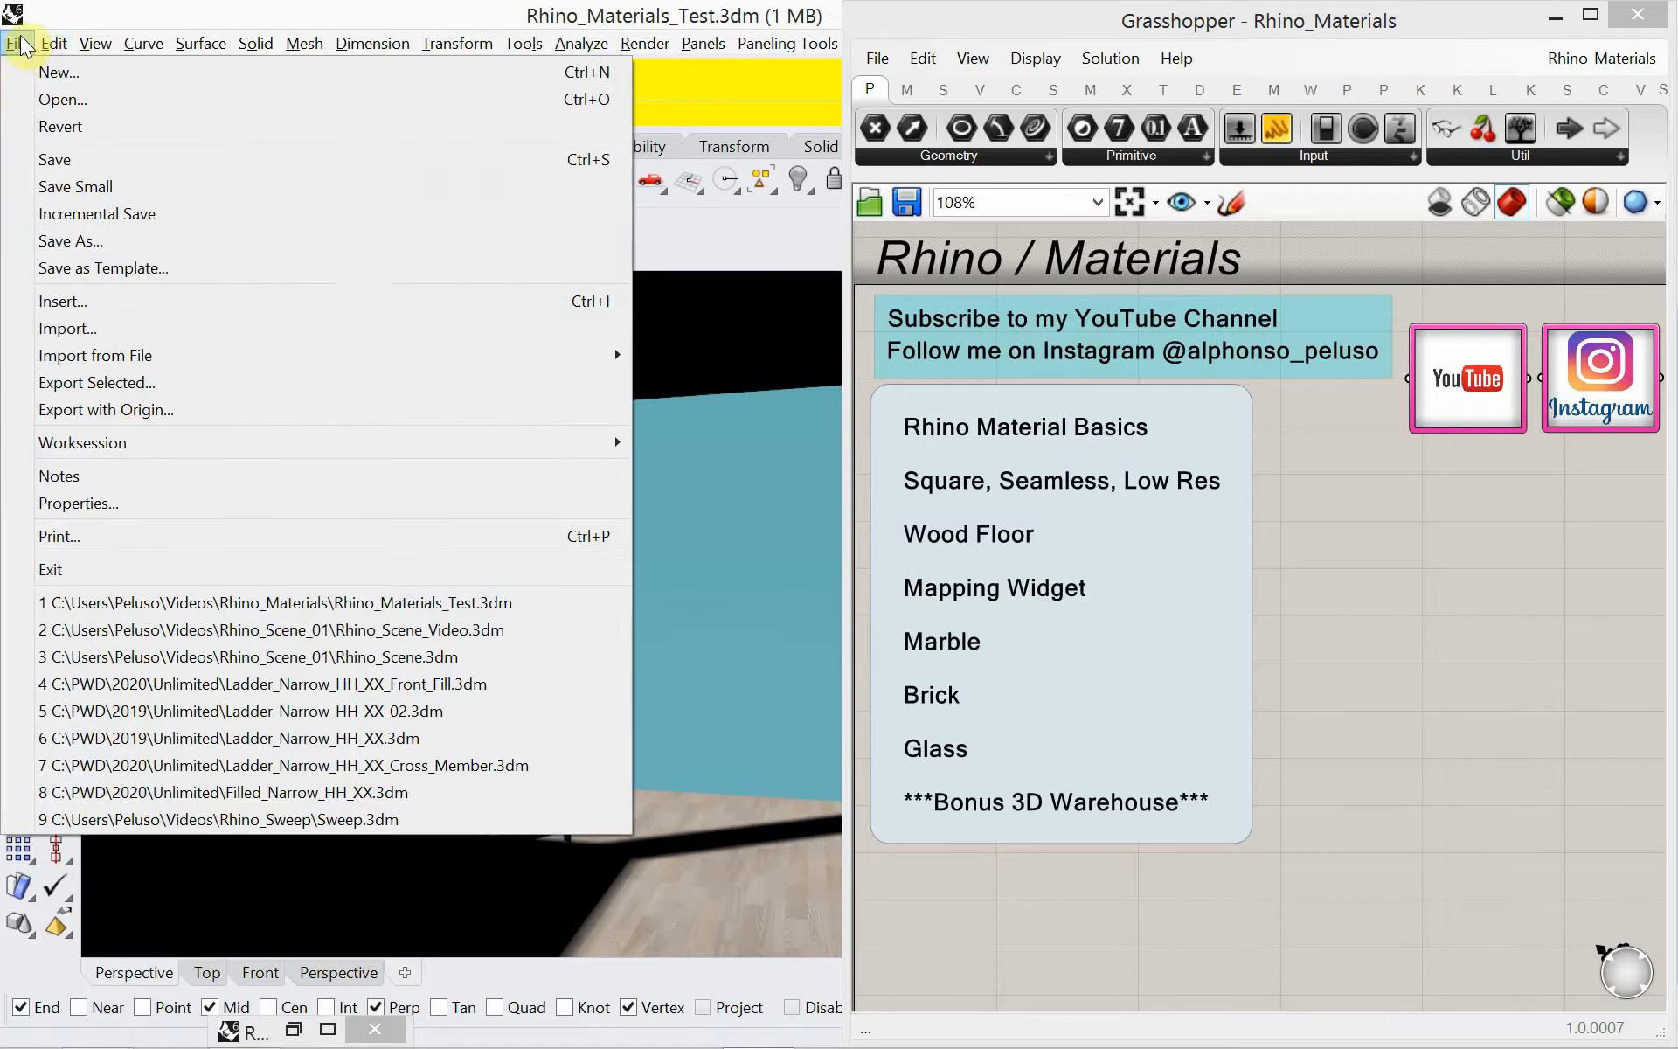
click(58, 43)
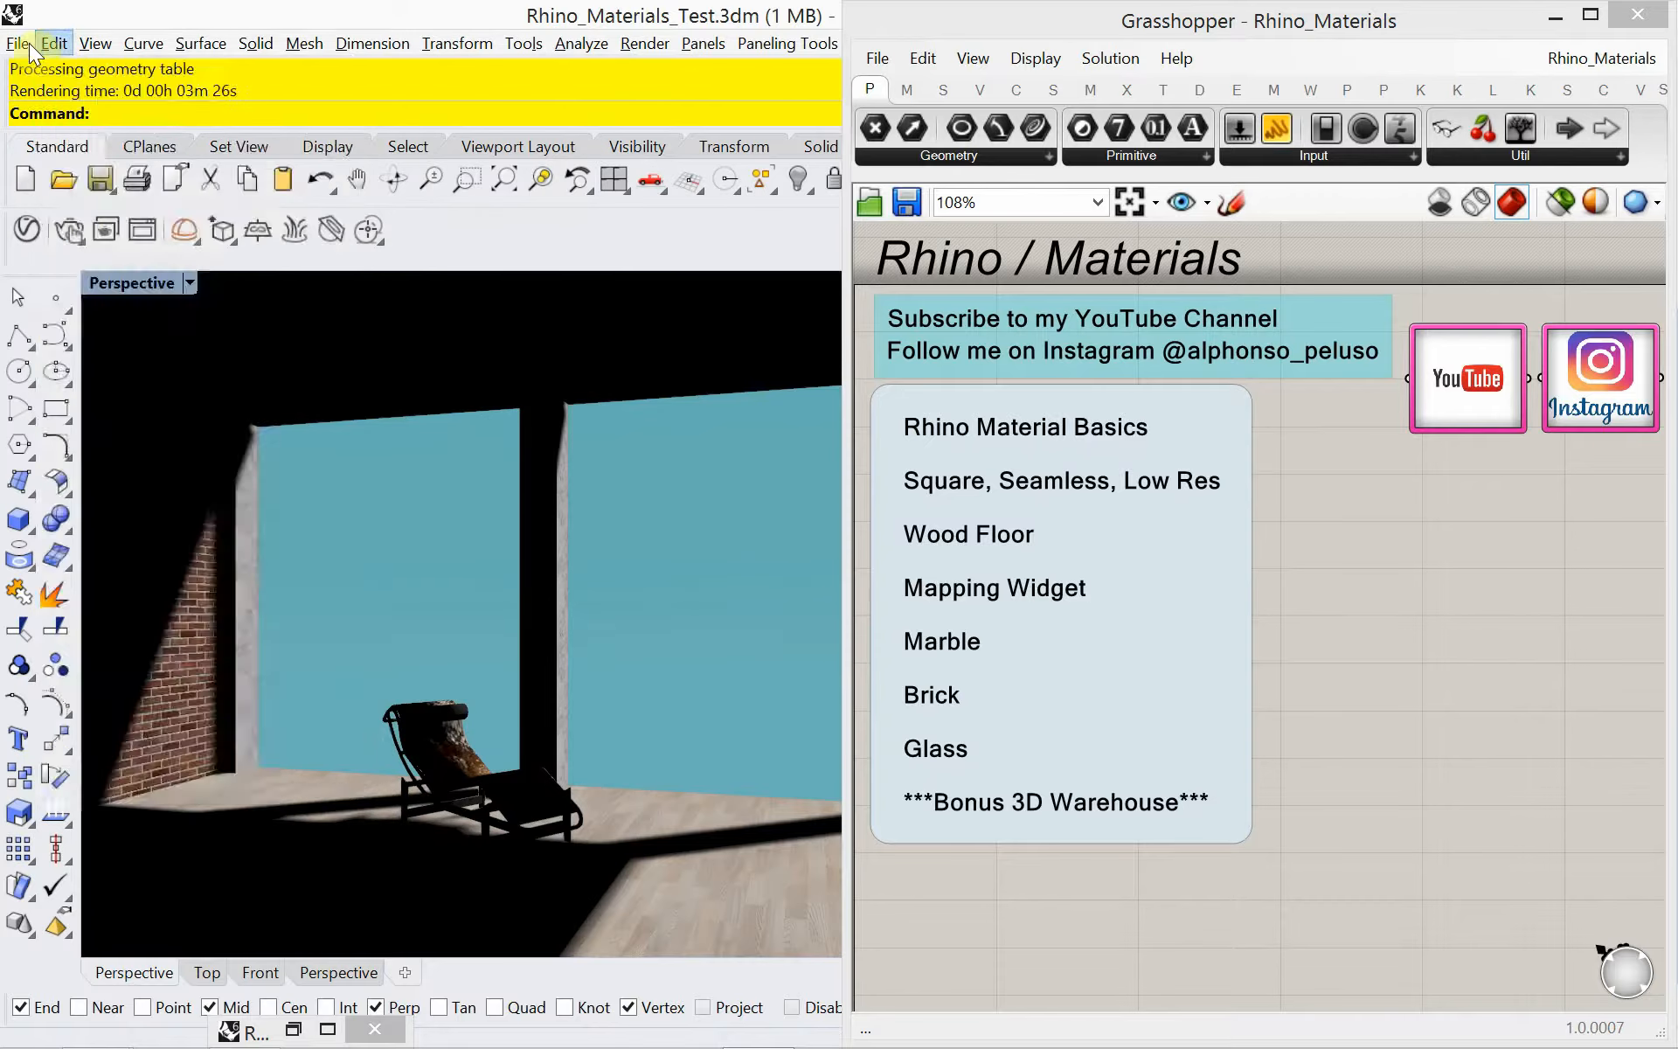
click(58, 44)
mouse_move(17, 50)
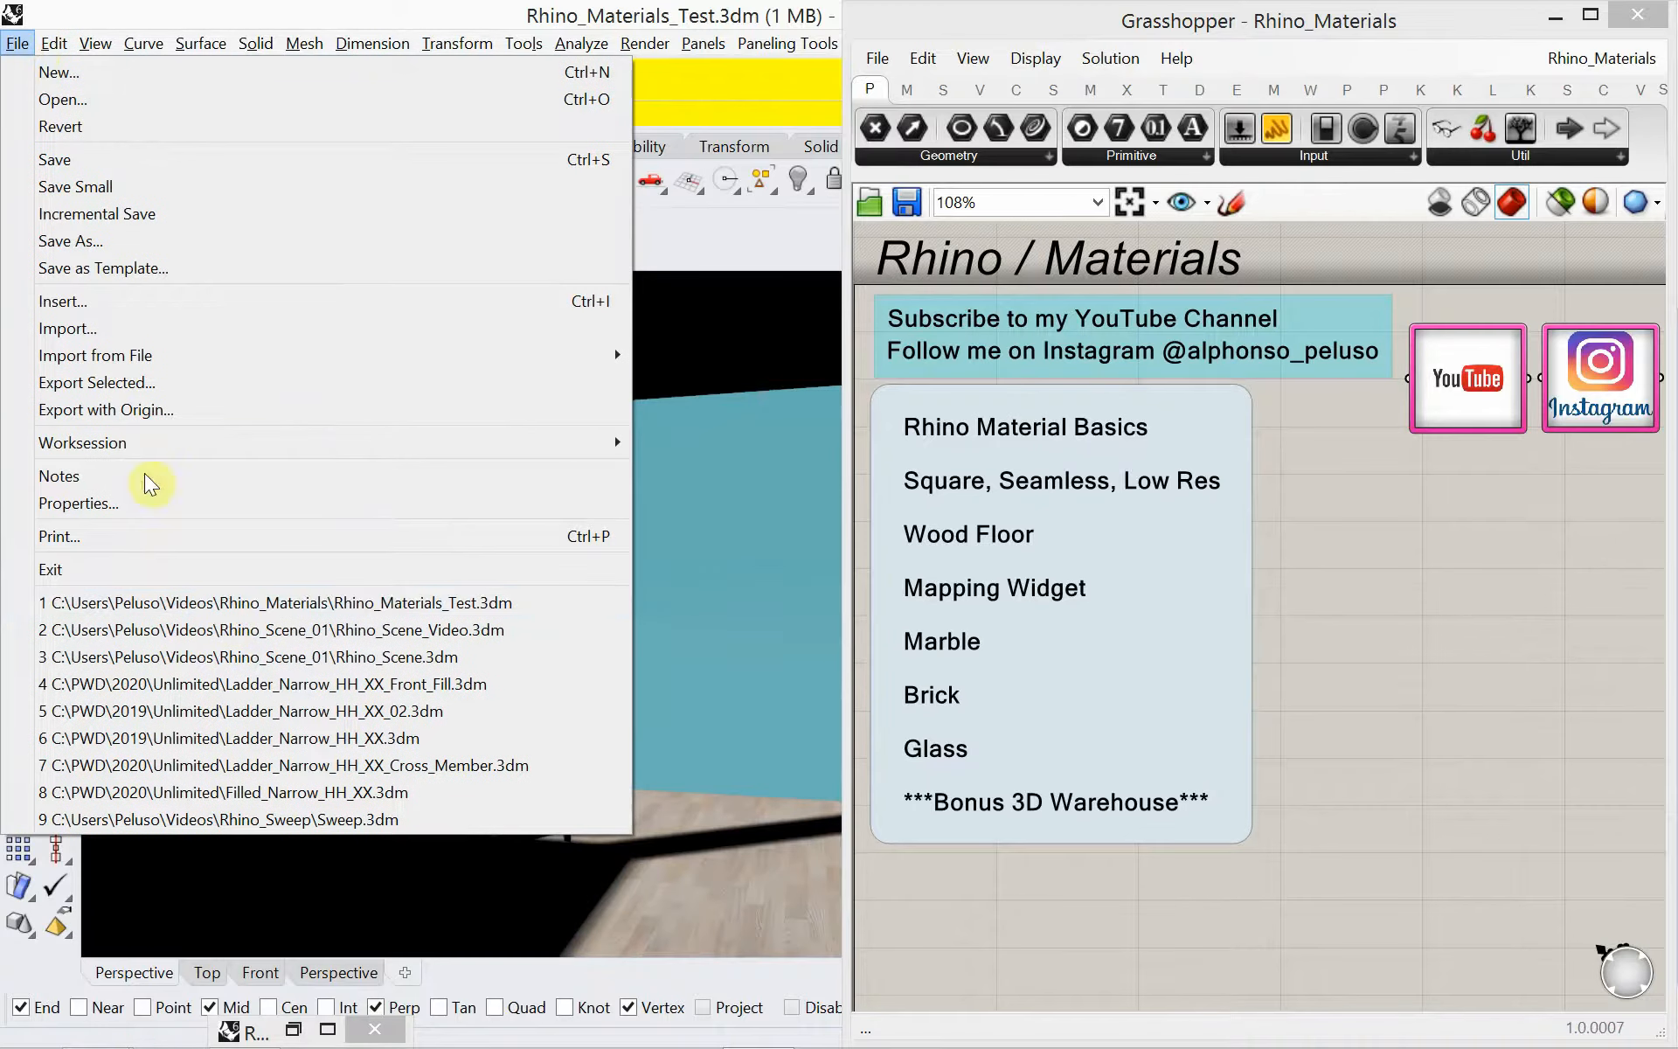
click(247, 633)
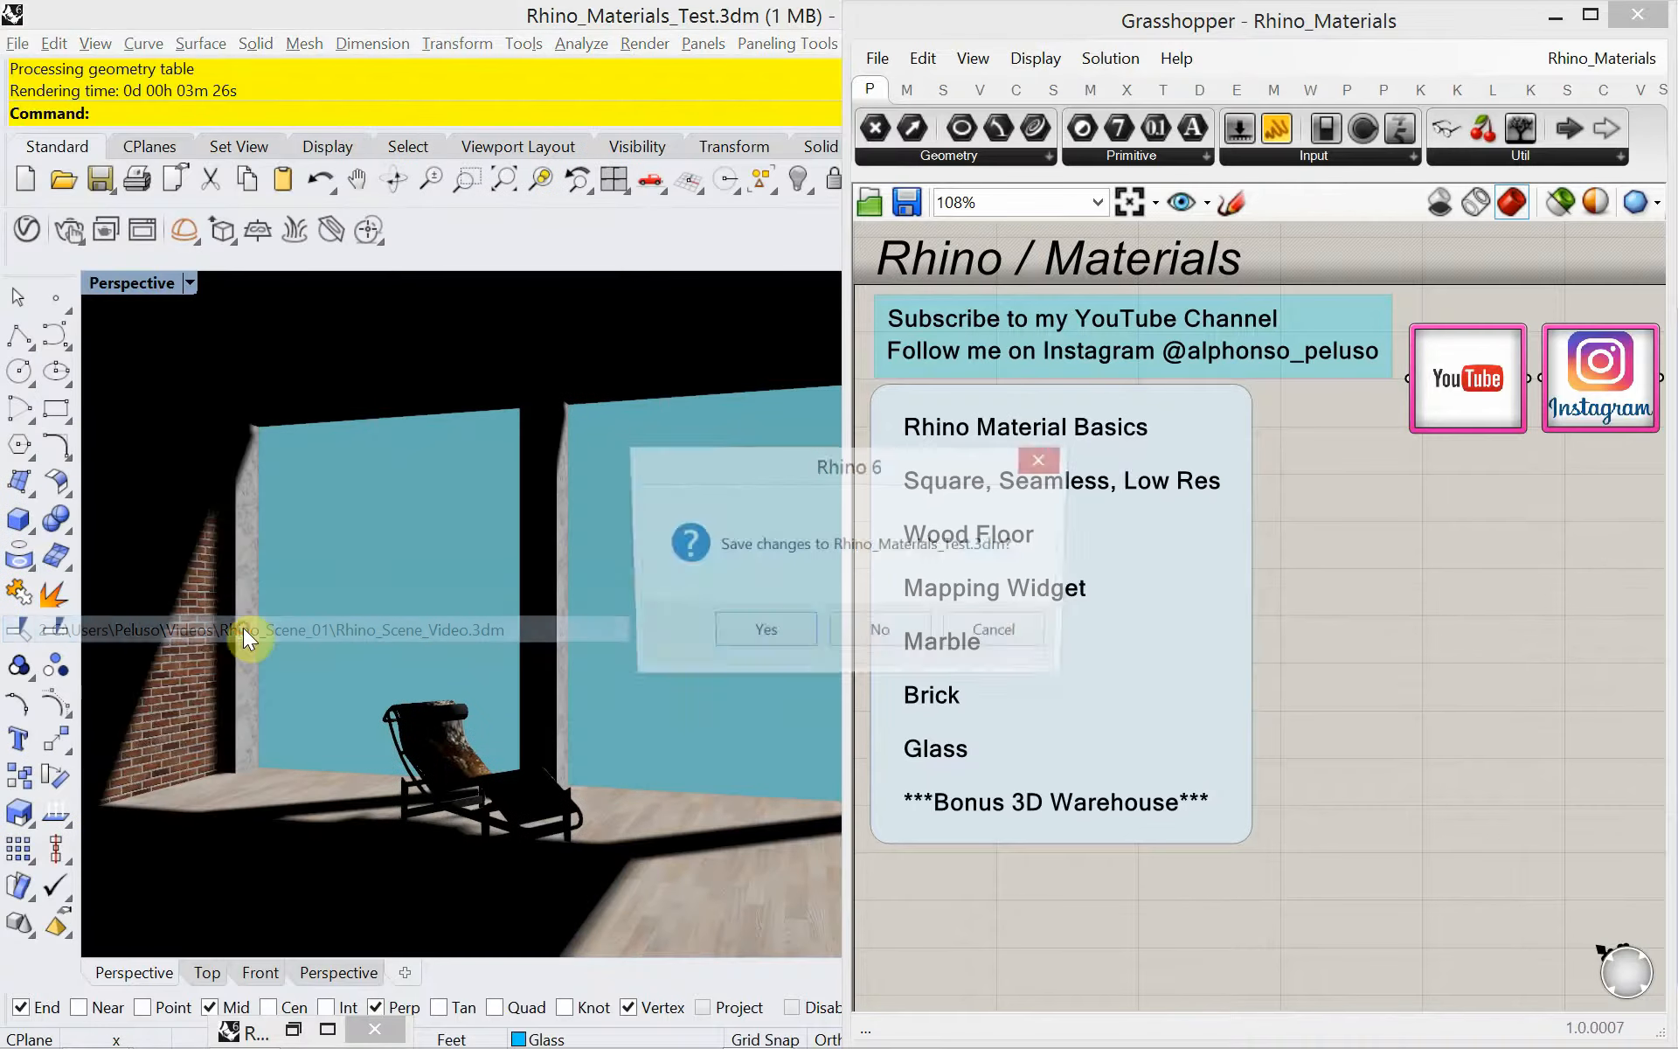
click(739, 636)
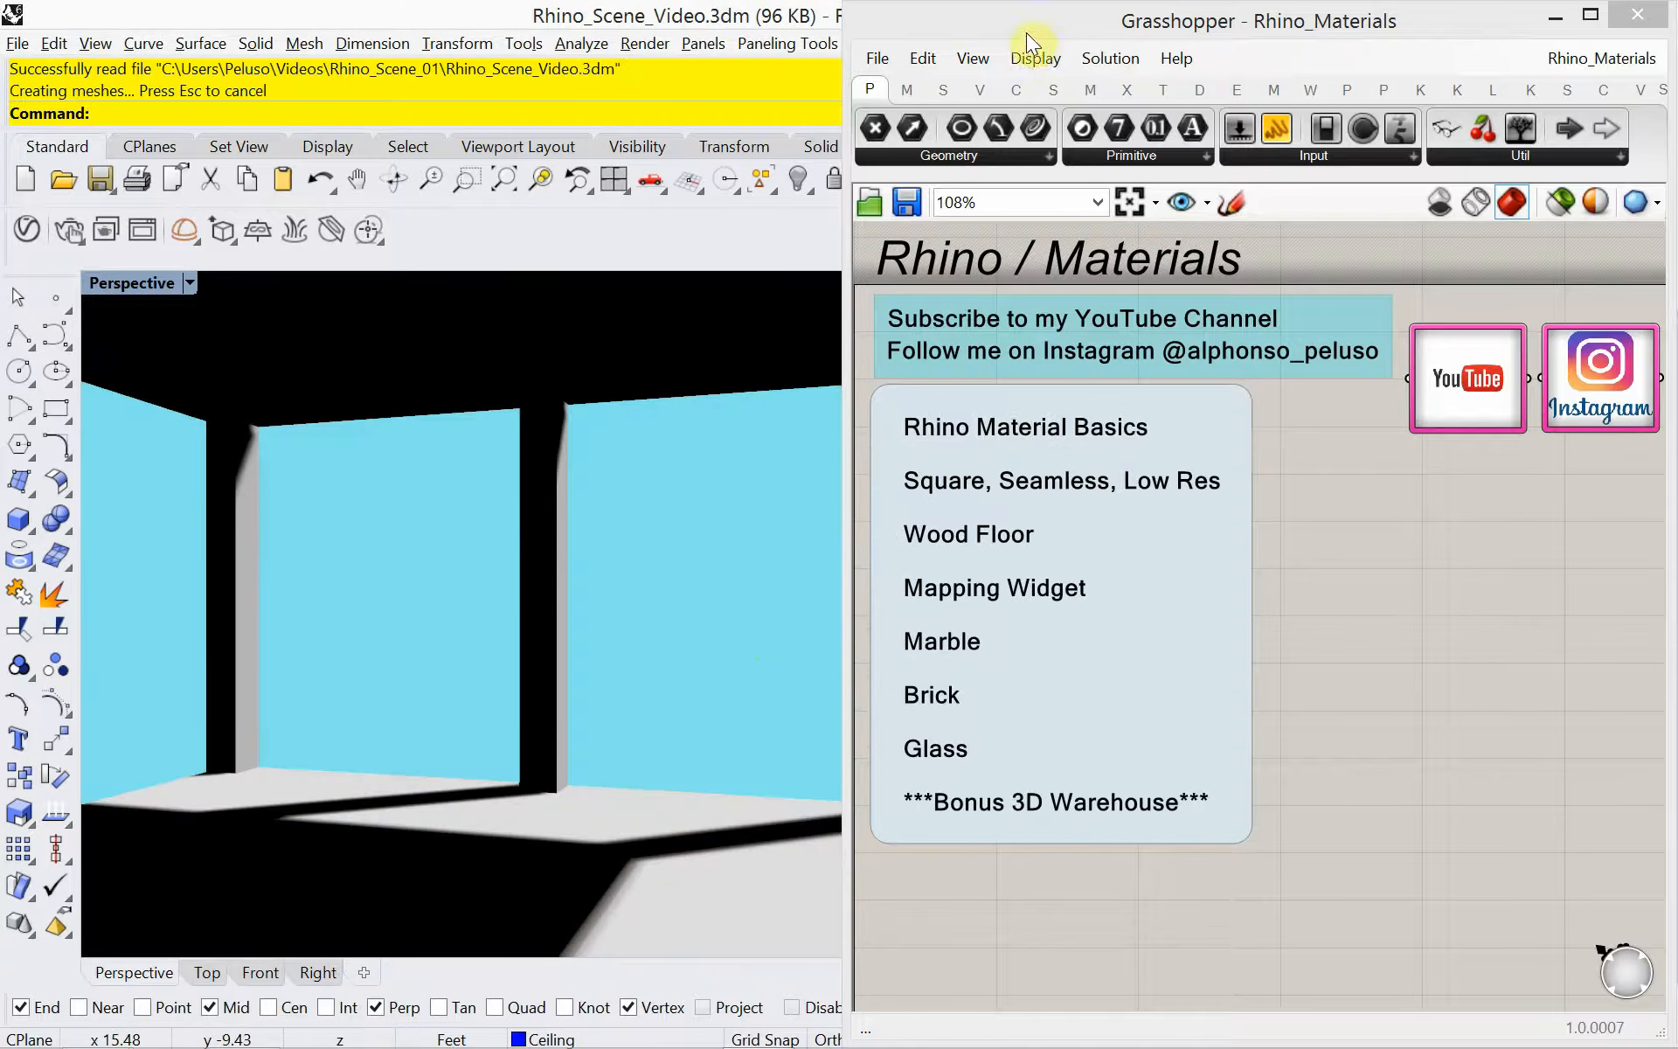
mouse_move(1026, 33)
mouse_down()
mouse_move(1229, 227)
mouse_move(1297, 275)
mouse_move(1334, 277)
mouse_move(1261, 170)
mouse_move(1070, 77)
mouse_move(1025, 38)
mouse_move(1049, 33)
mouse_up()
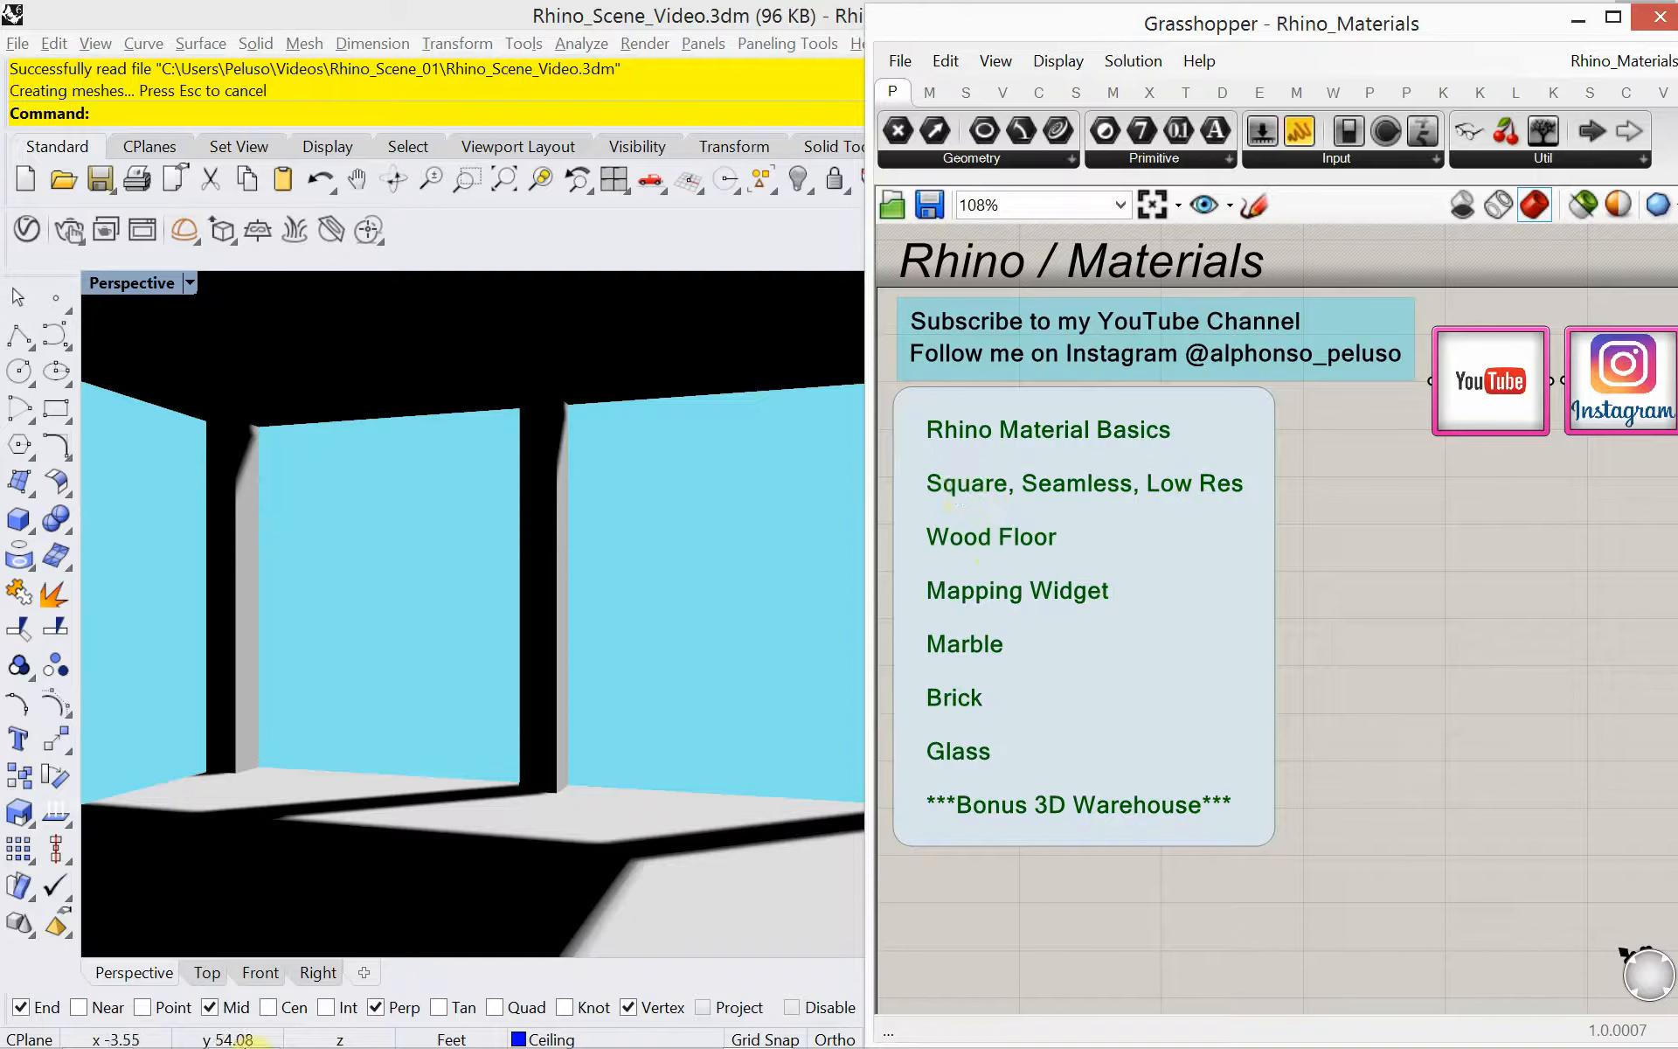
Switch to Chrome, search Google in a new tab for "wood floor seamless texture" and show the image results.
key(alt+Tab)
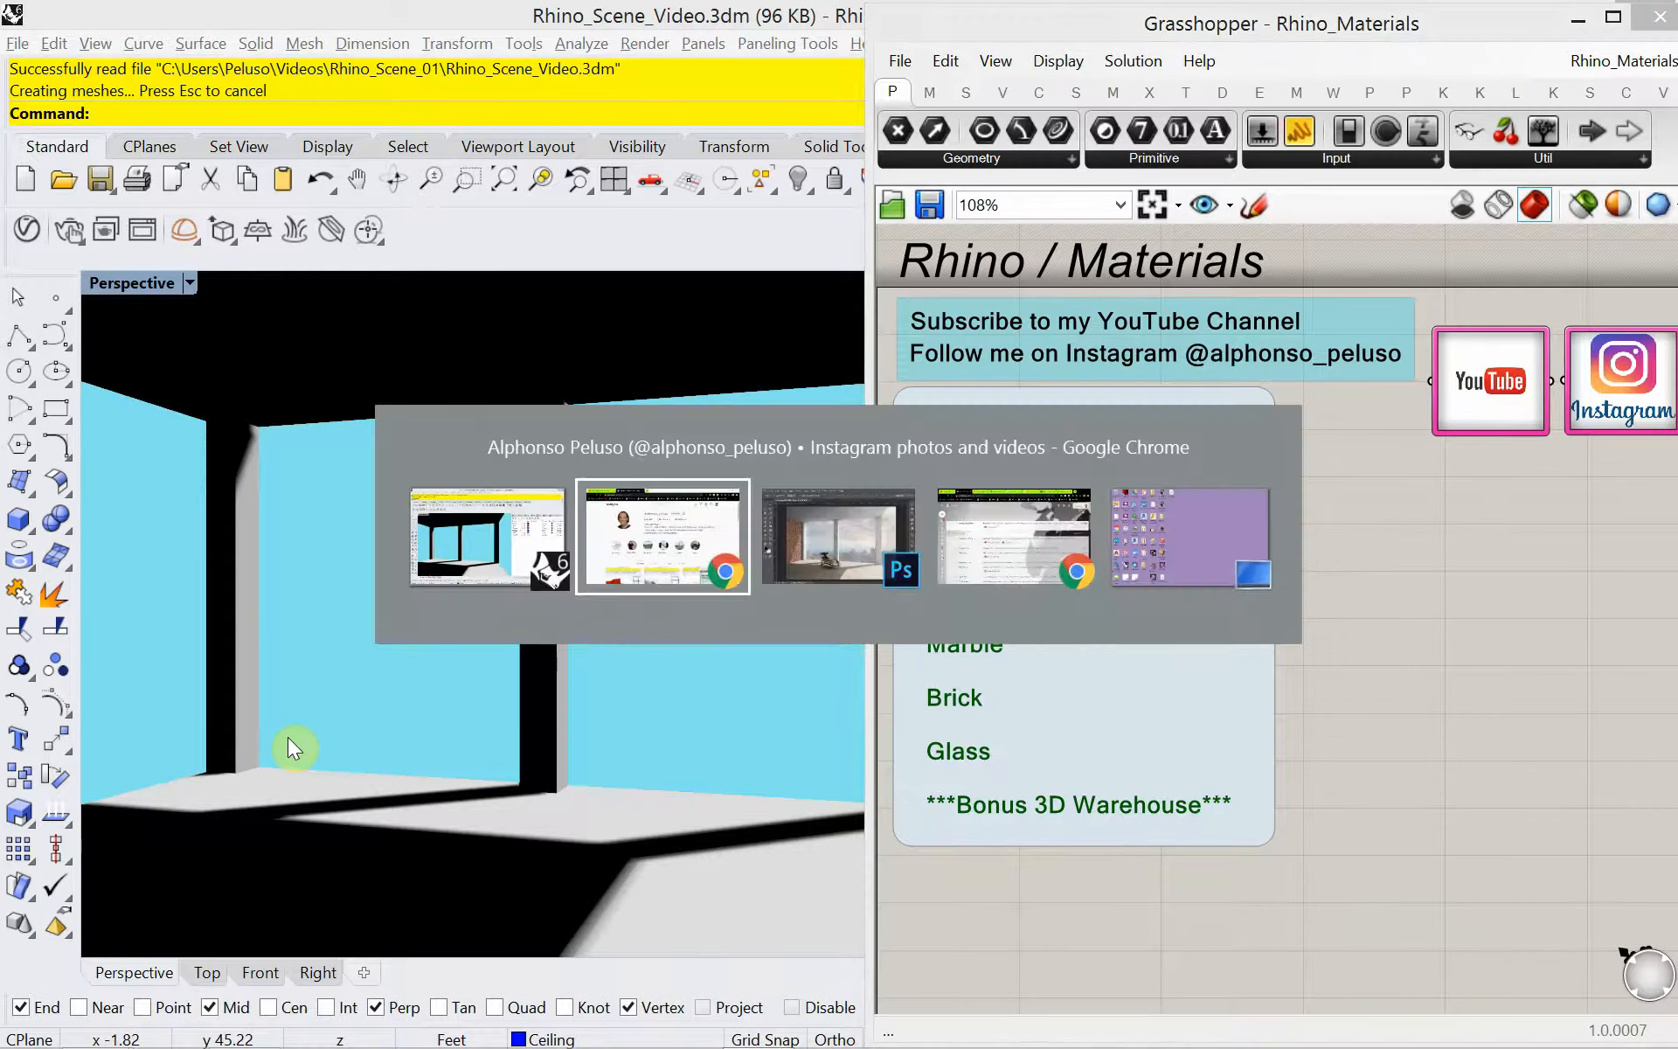
click(664, 19)
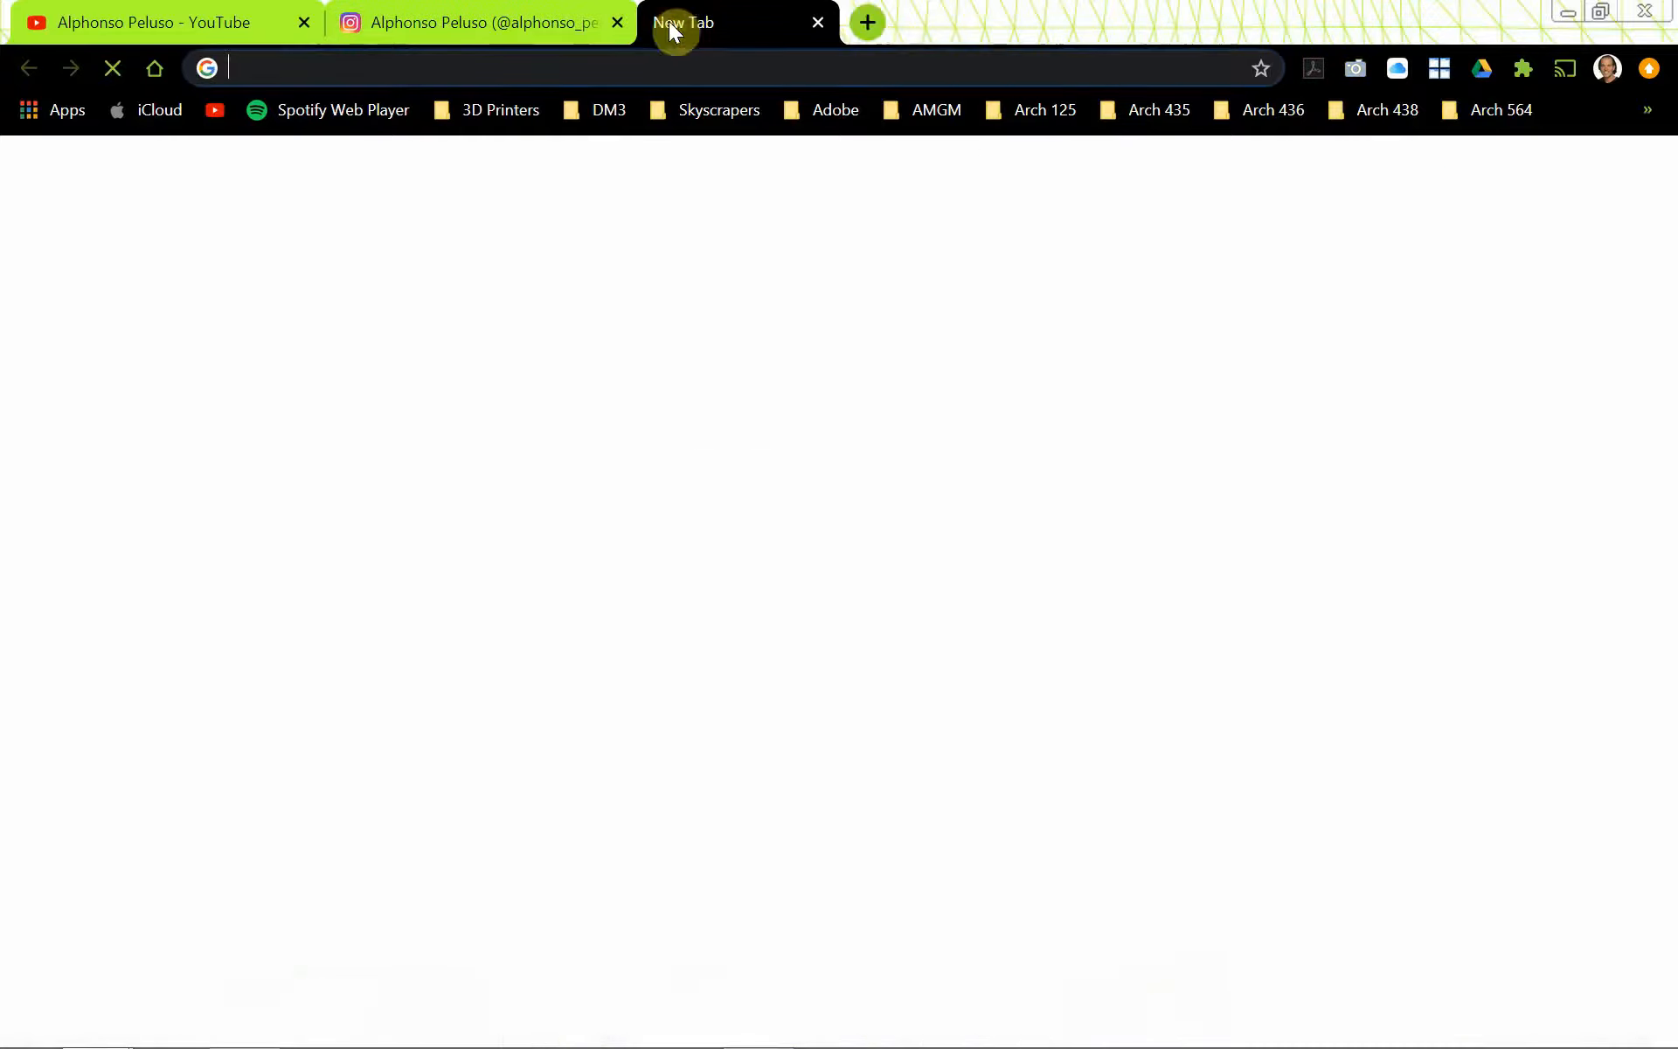
click(618, 551)
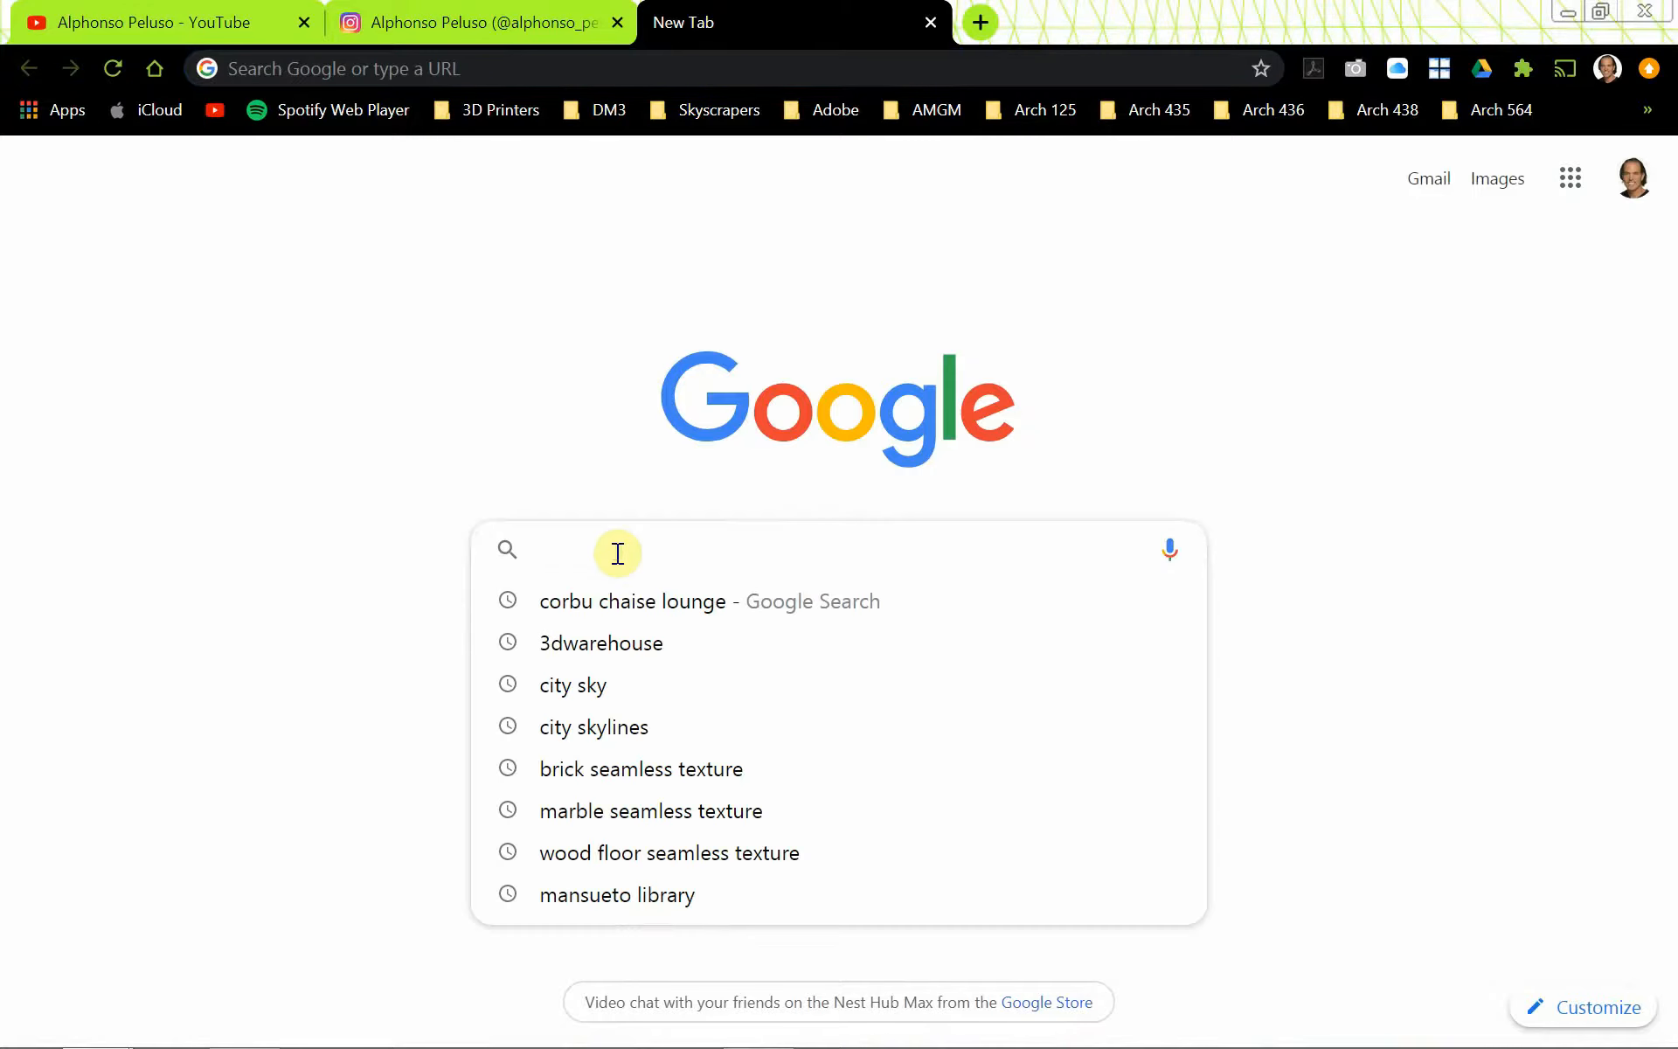
text(wood)
key(Right)
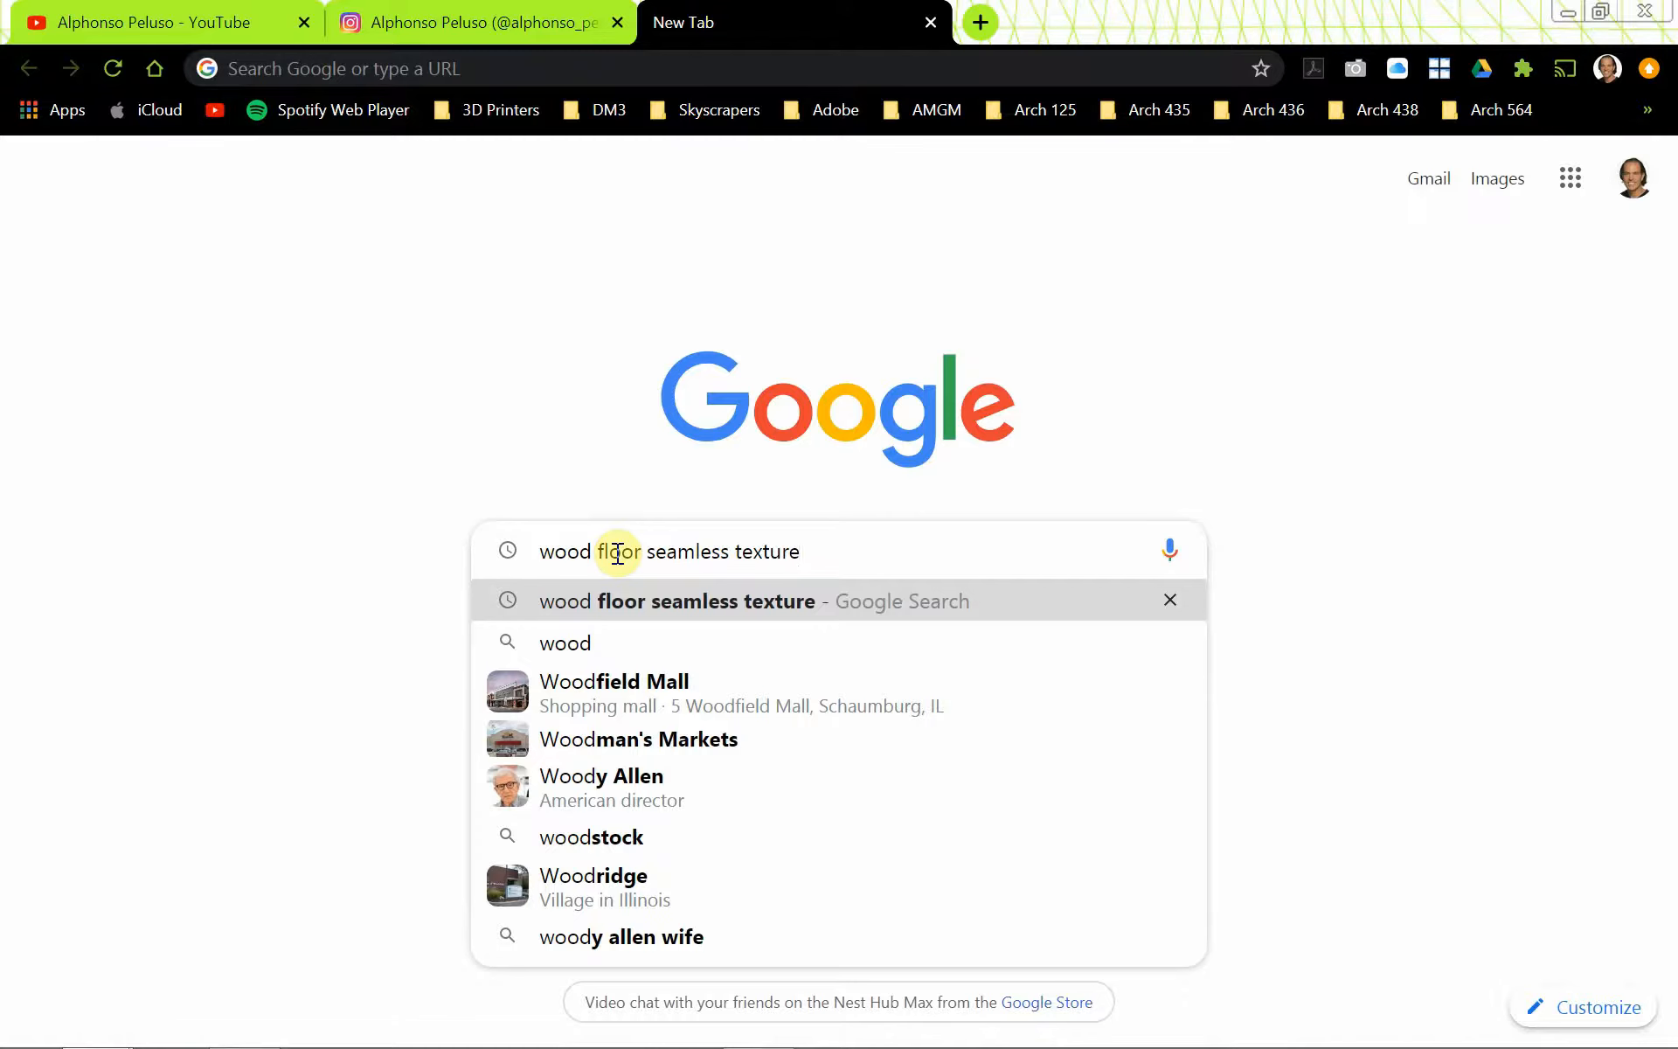
key(Return)
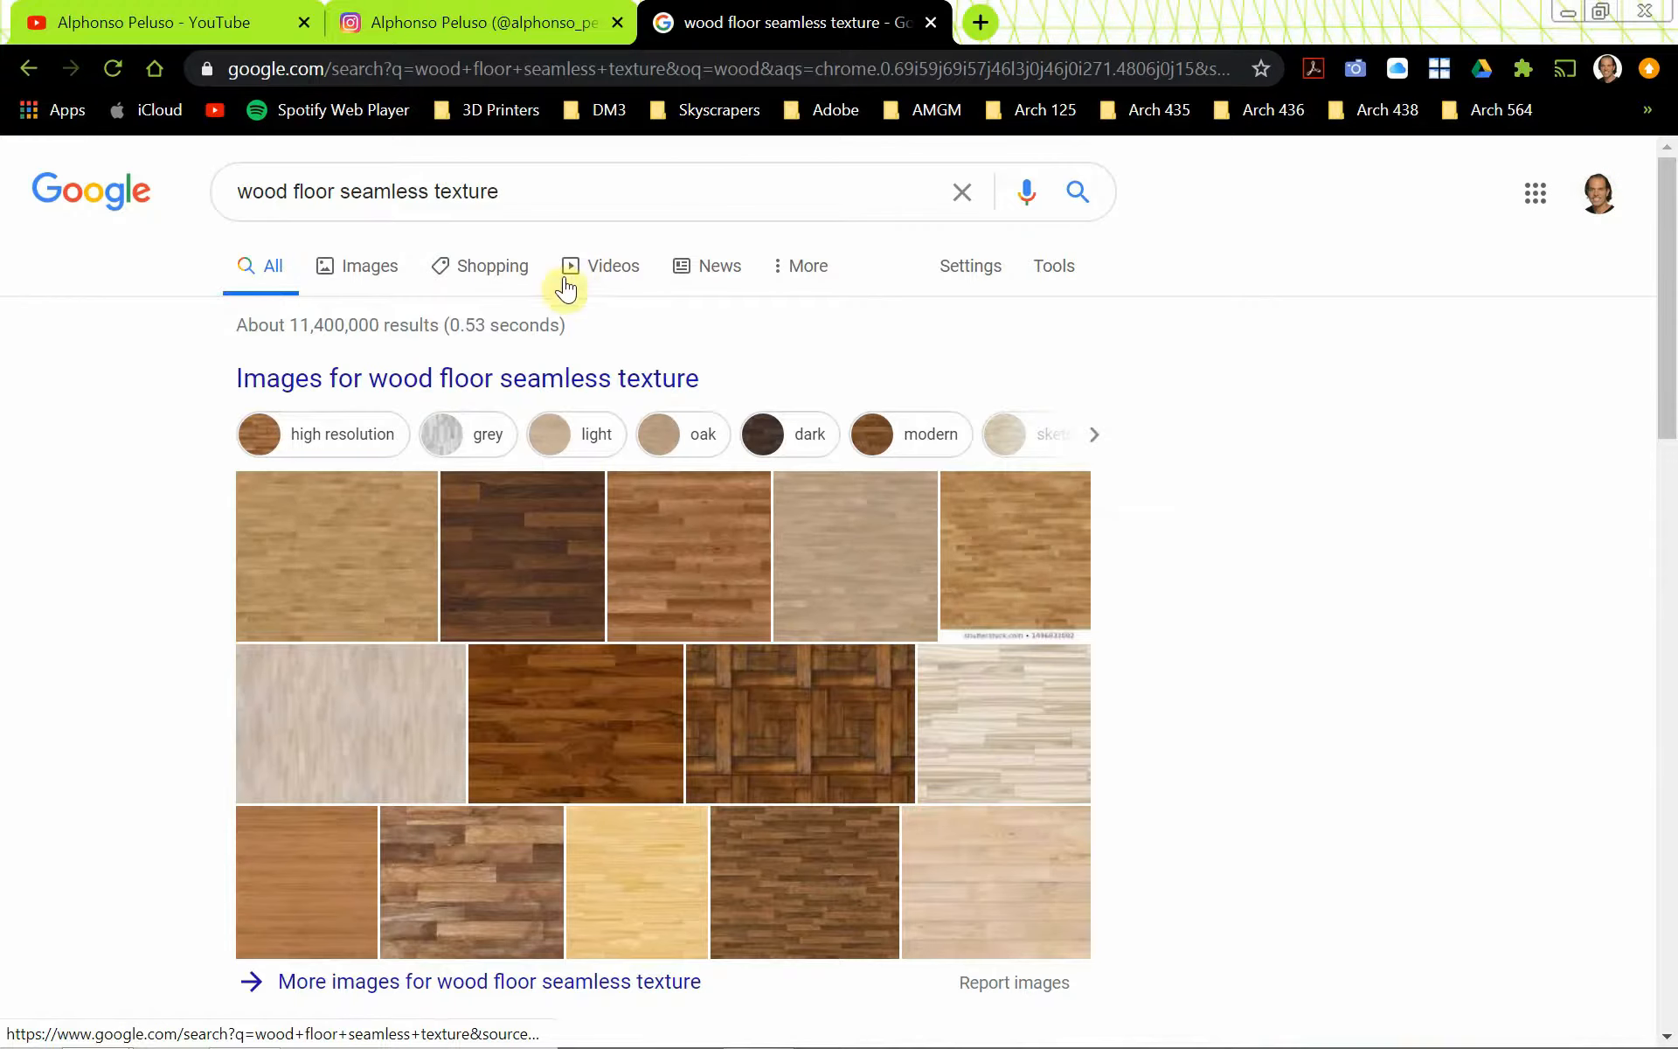
click(374, 267)
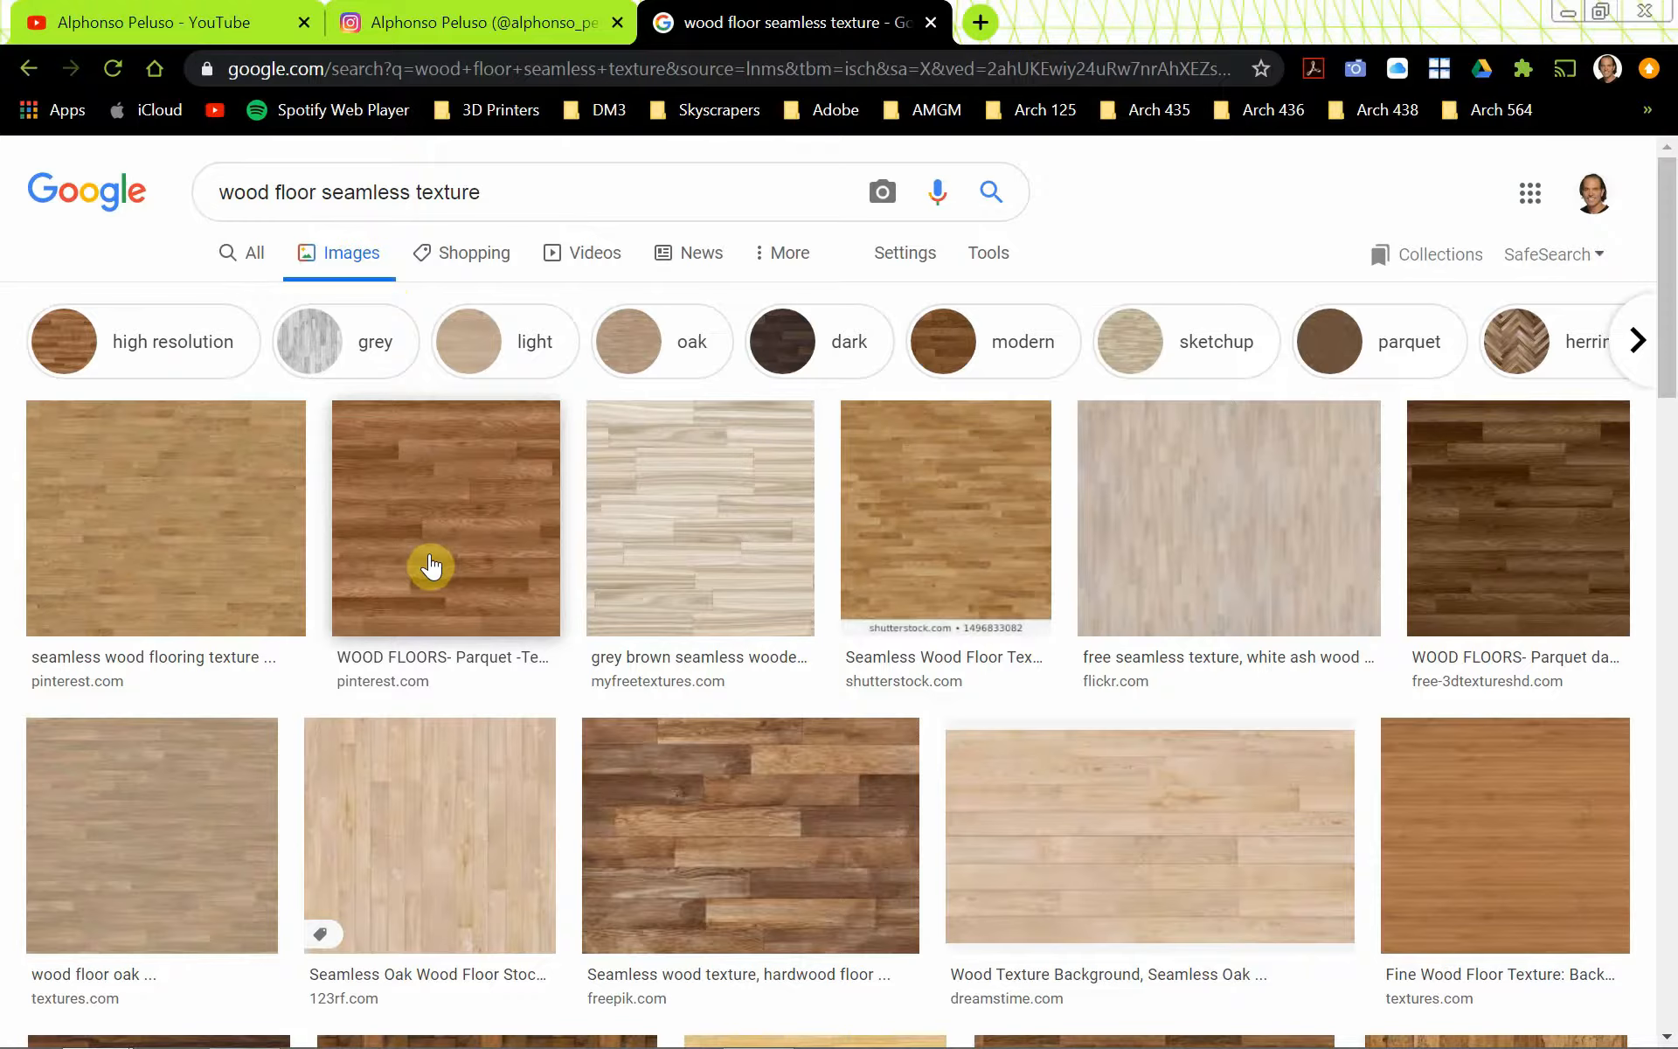
Browse the wood floor textures and open Flickr's white ash wood floor image by itself in a new browser tab.
scroll(446, 560, down, 5)
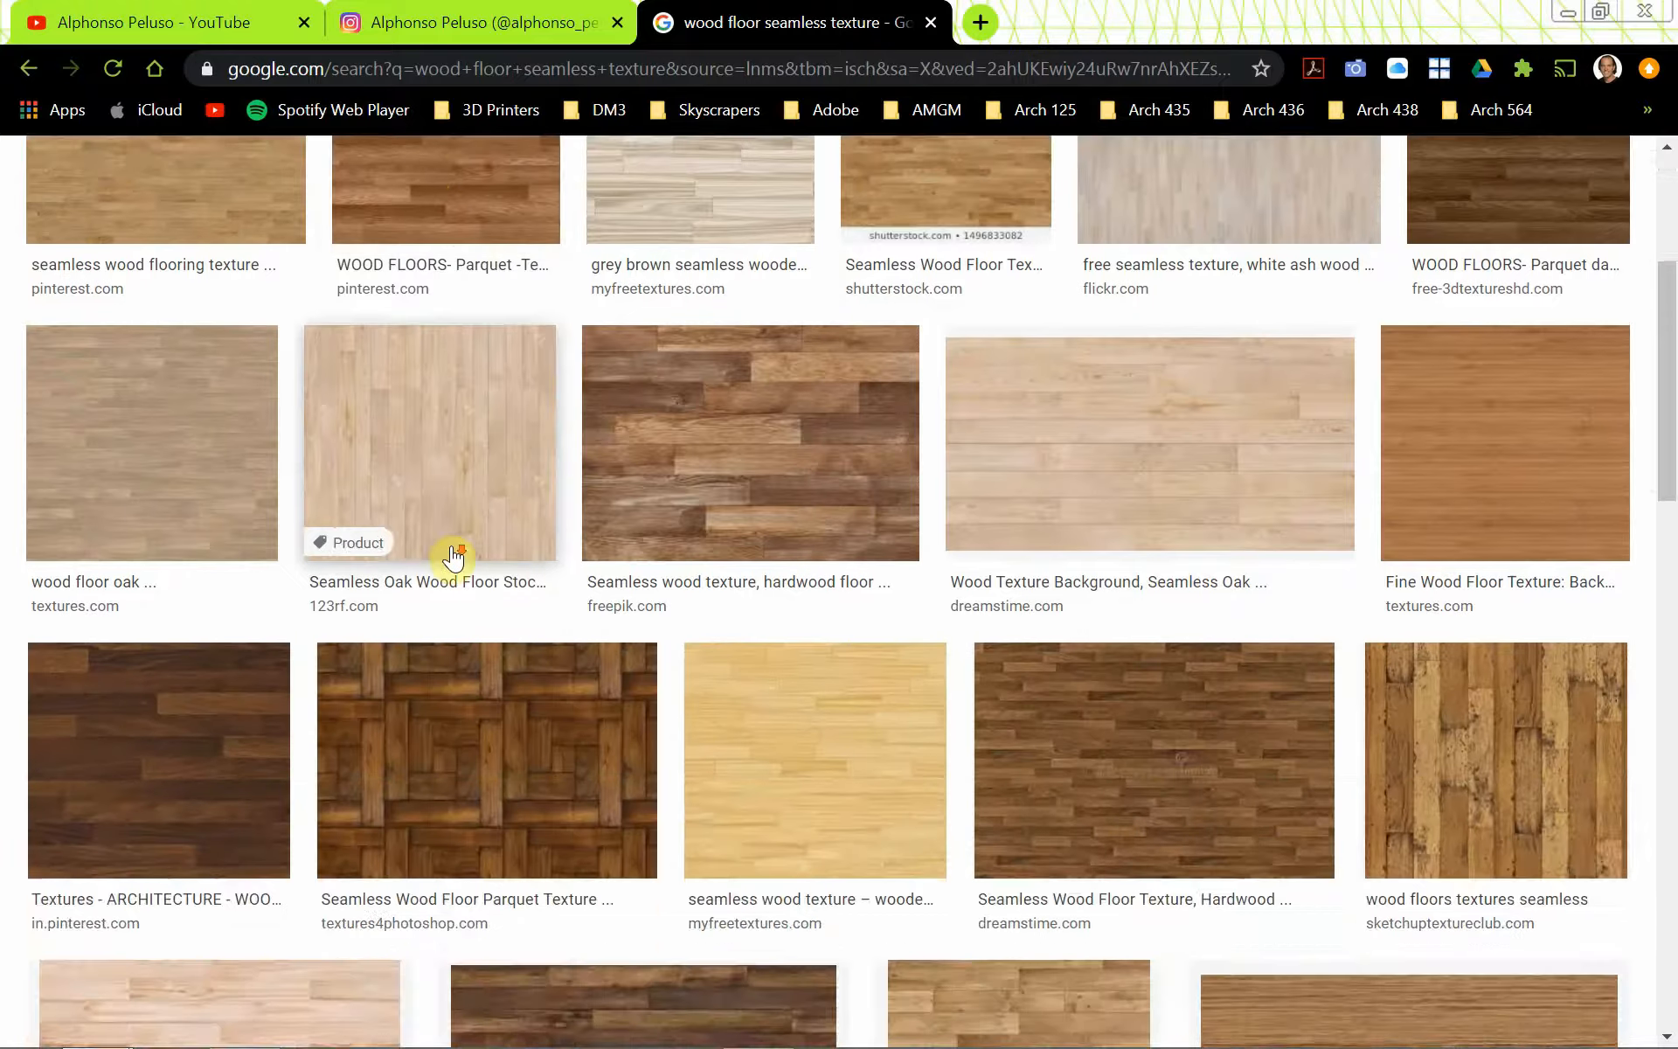
scroll(452, 557, down, 3)
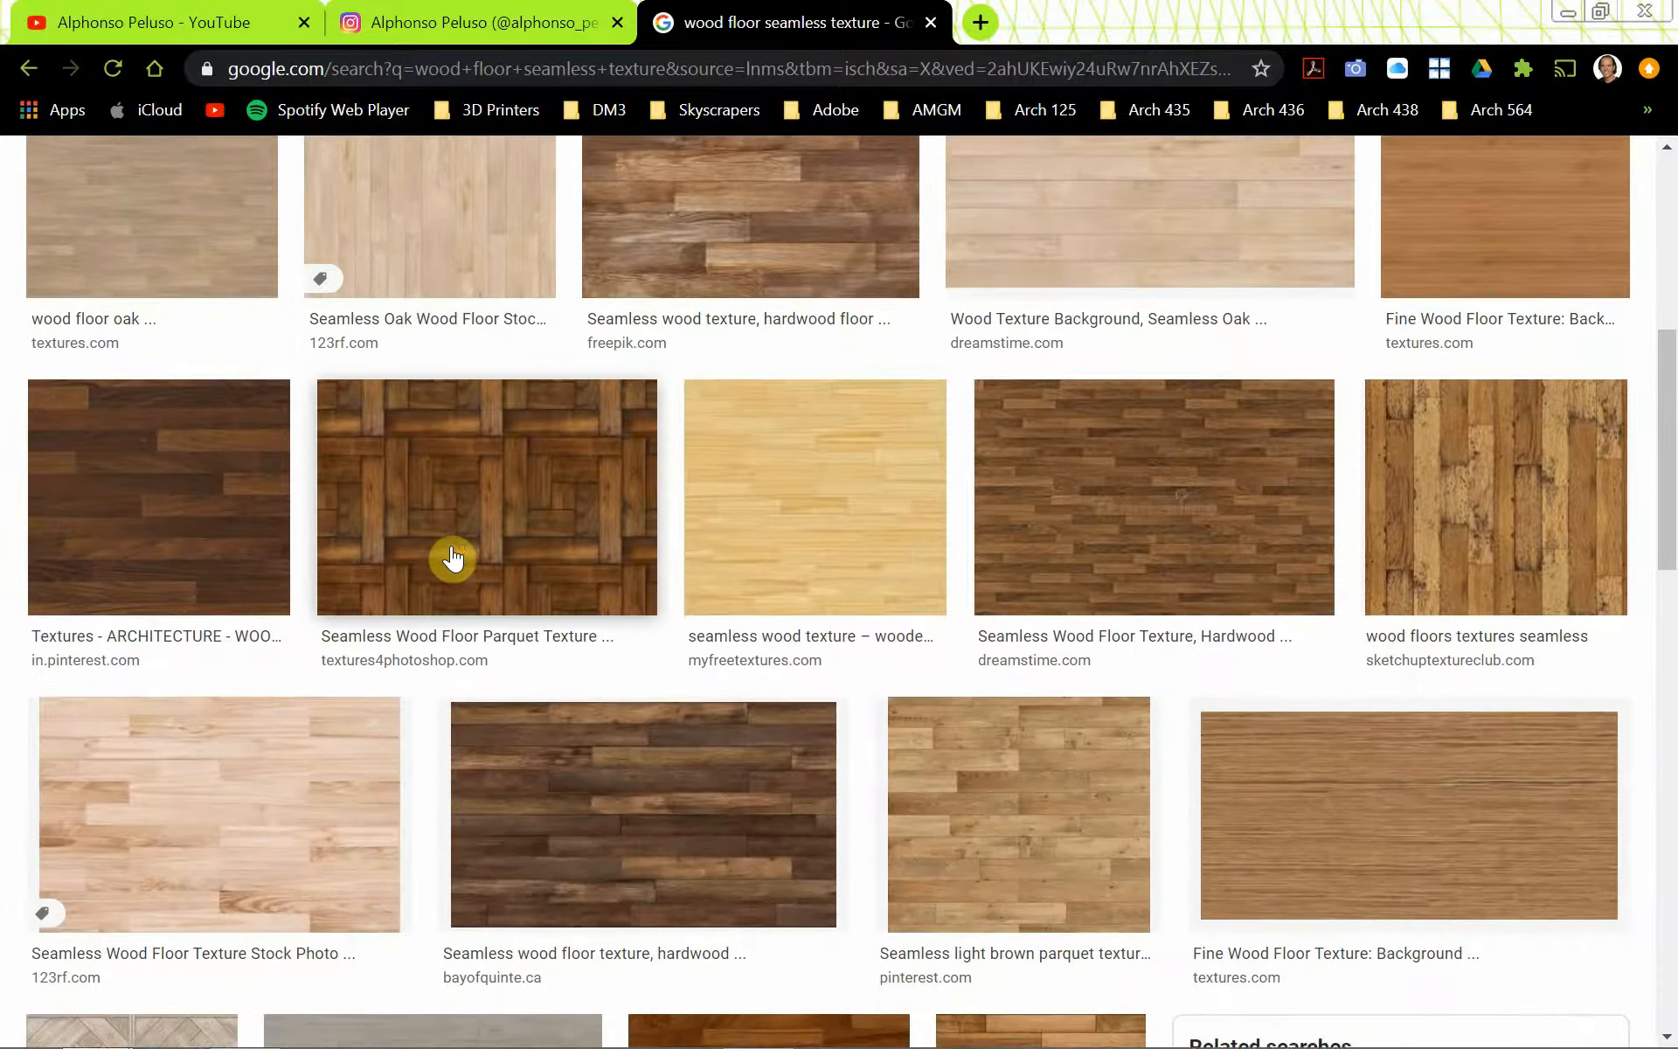
scroll(453, 556, down, 4)
scroll(453, 557, down, 2)
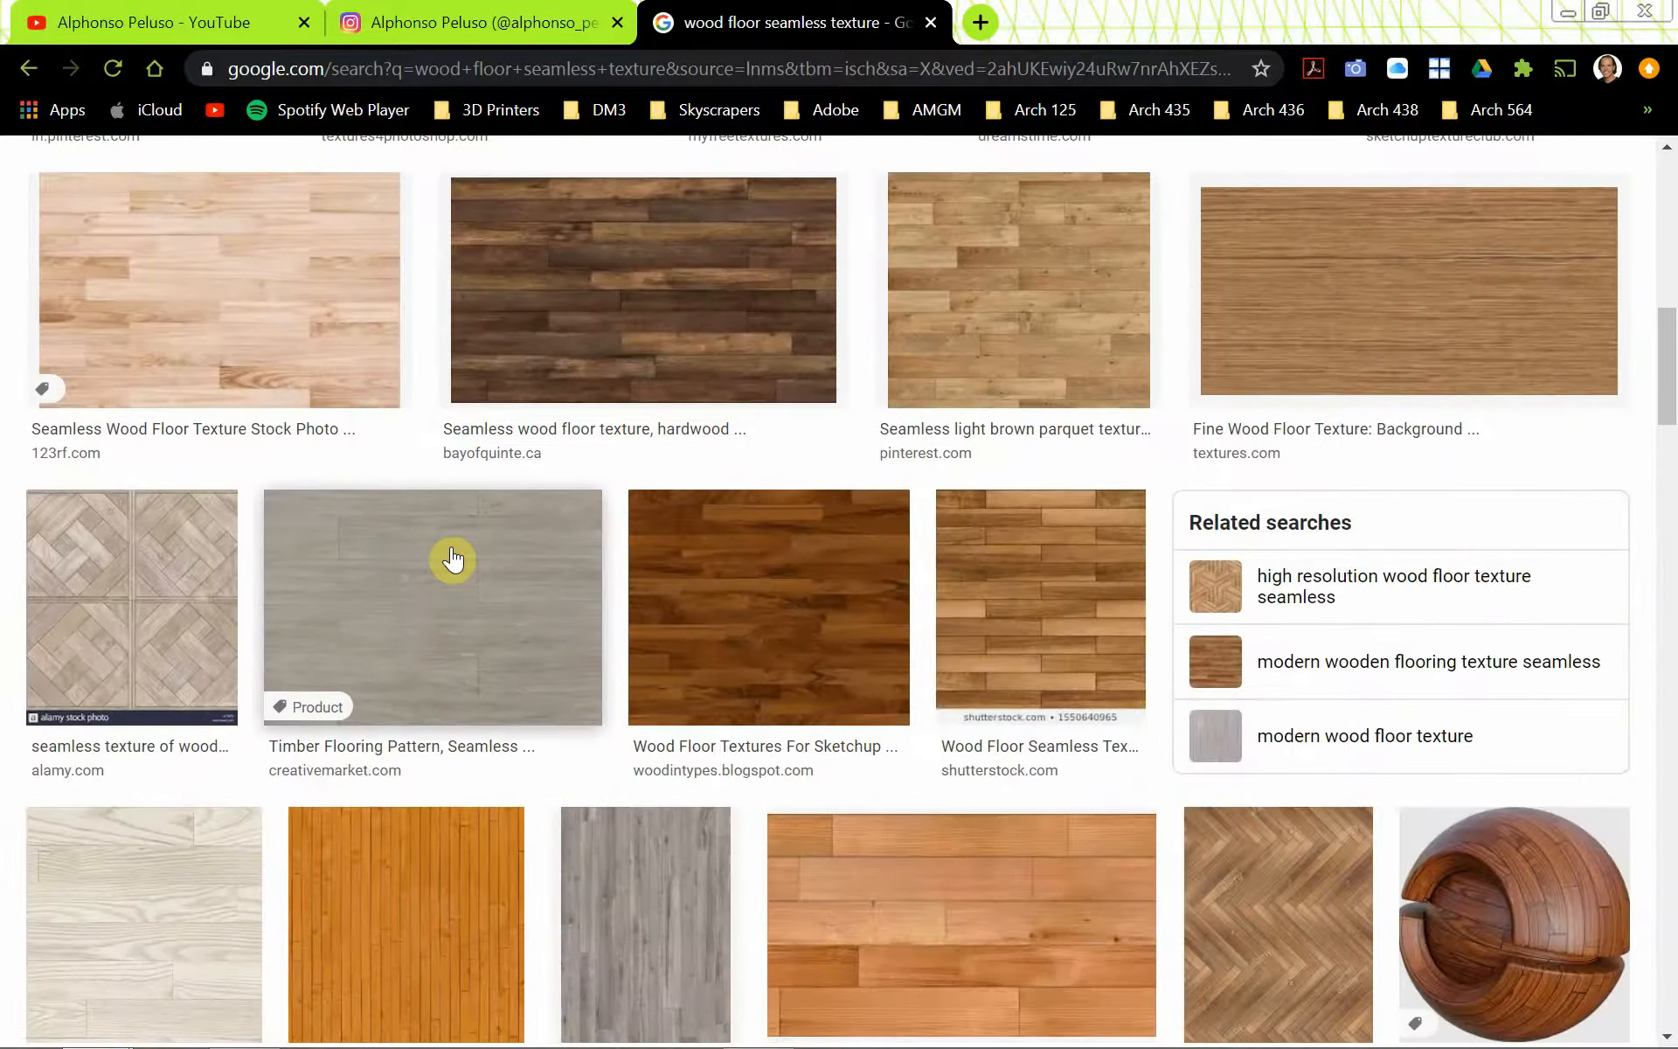
scroll(451, 561, up, 6)
scroll(453, 559, up, 7)
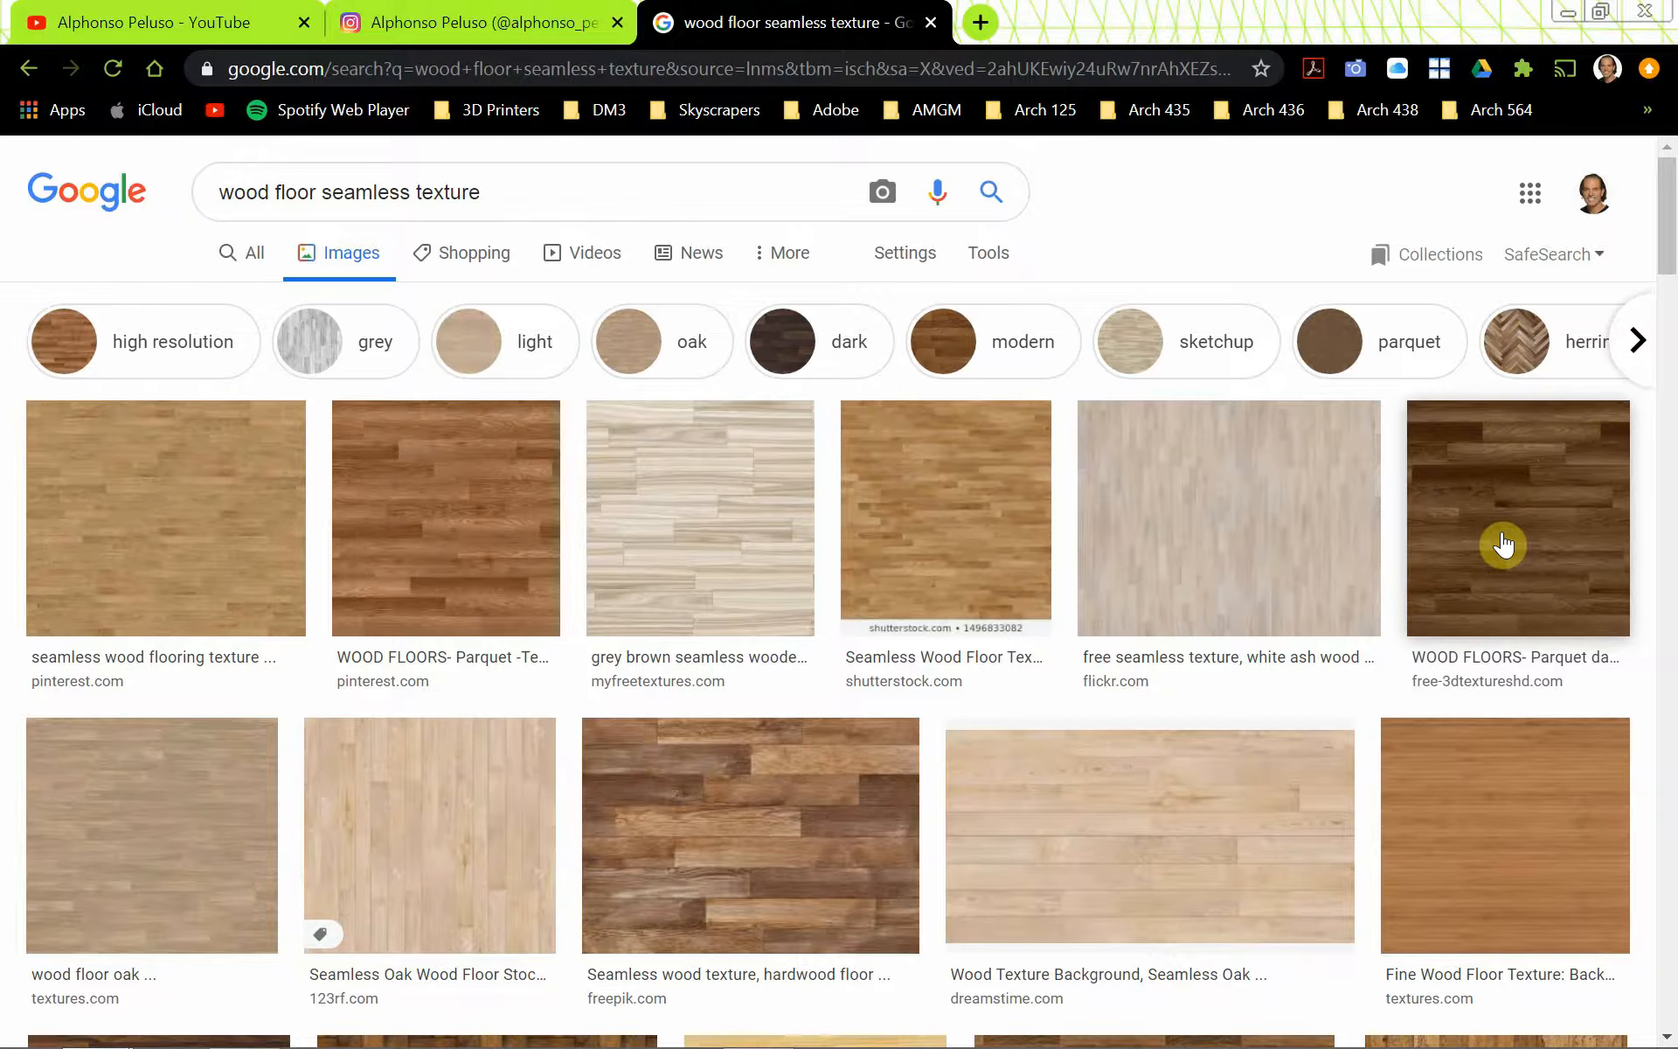
click(1259, 521)
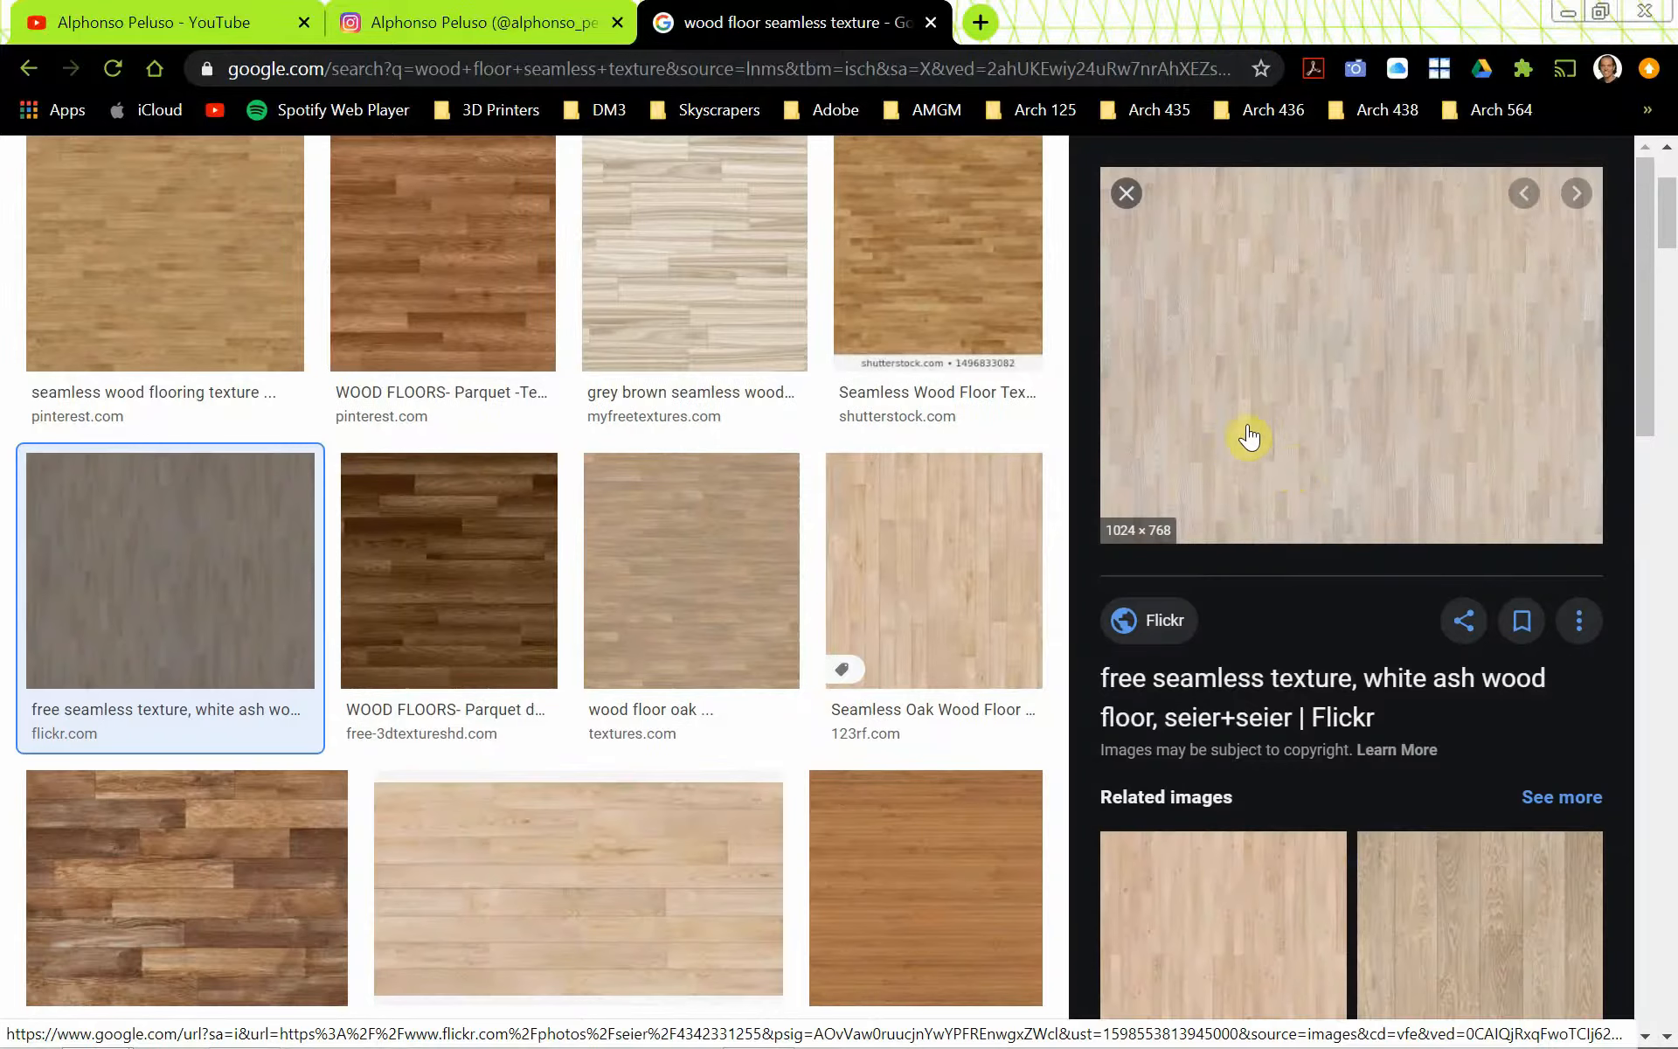
right_click(1315, 419)
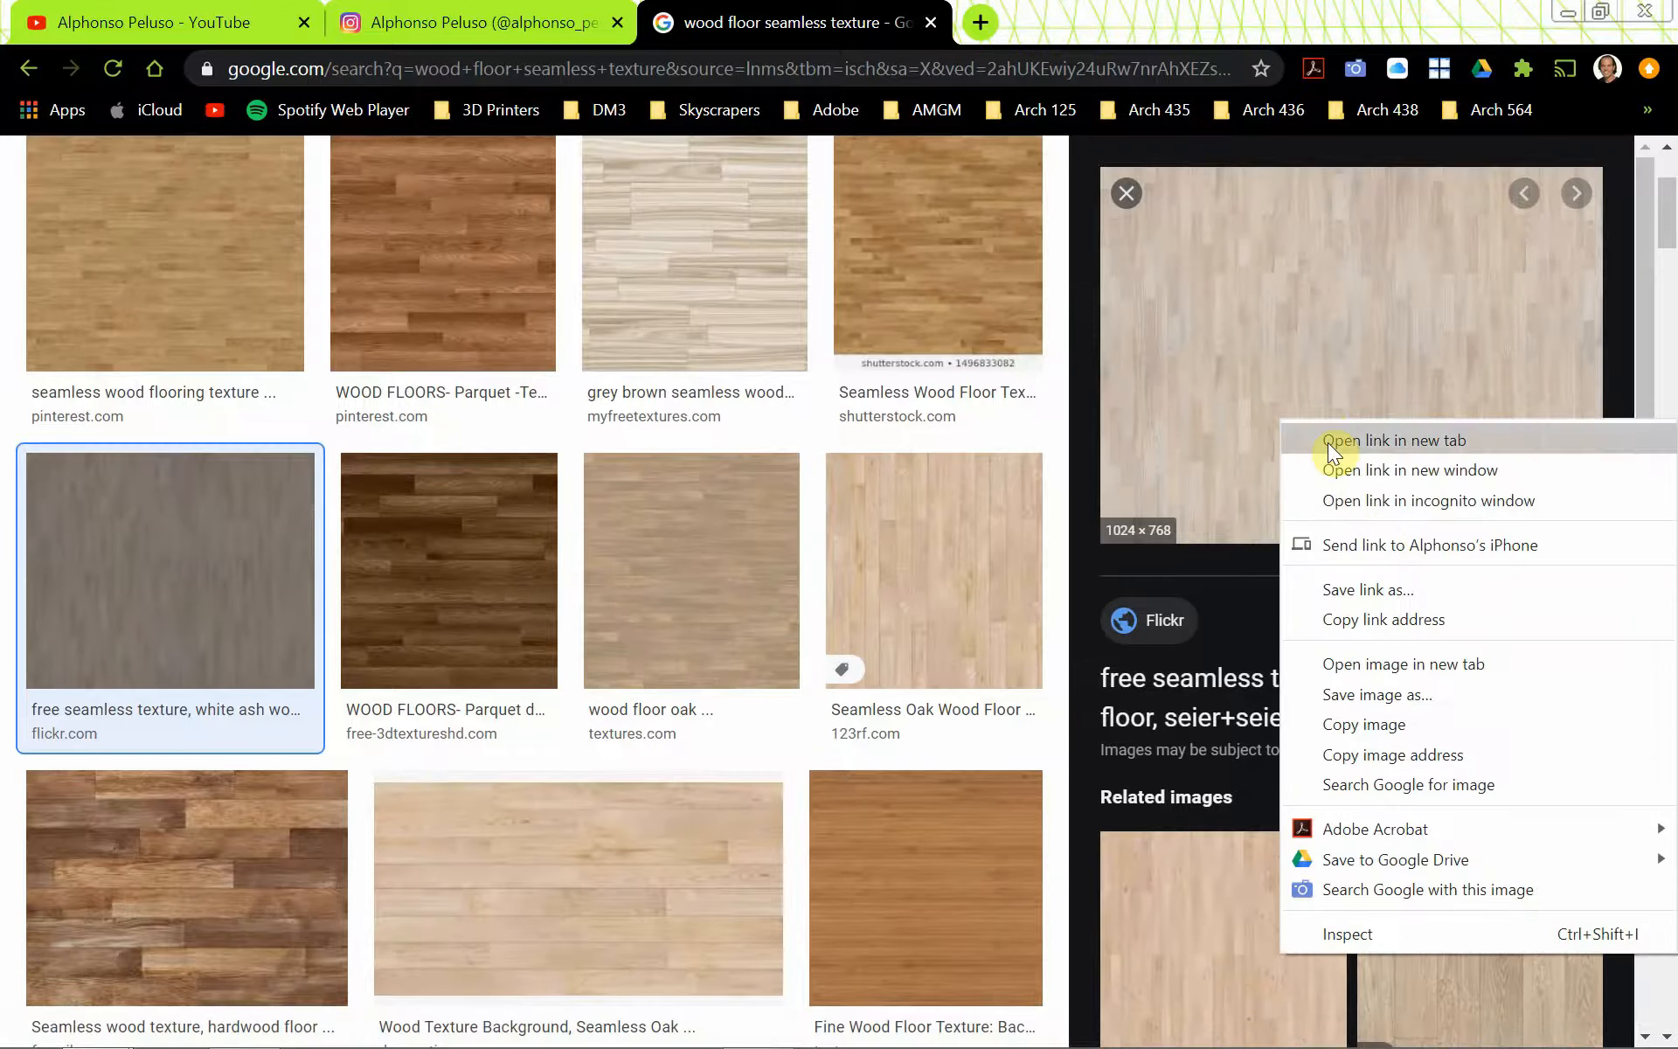
click(1416, 667)
click(1116, 19)
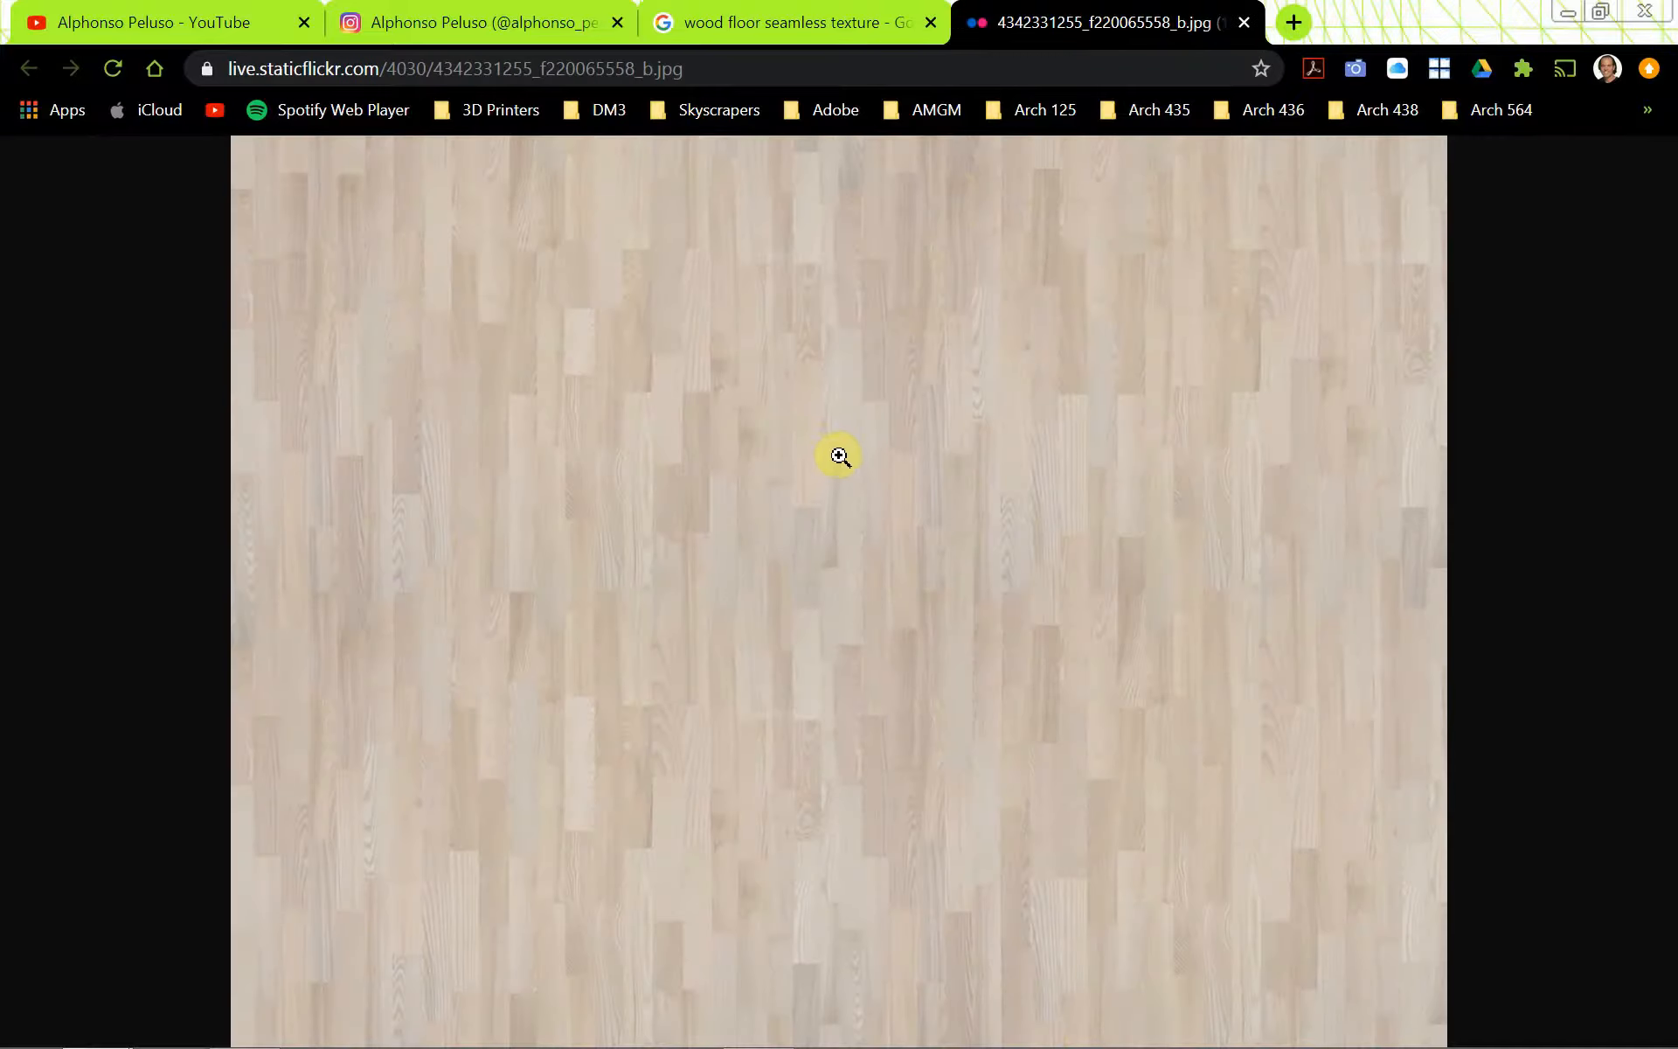
Save the wood floor image as Wood_Floor_Light.jpg in the Rhino_Materials folder, replacing the existing file, and dismiss the download notice.
right_click(840, 463)
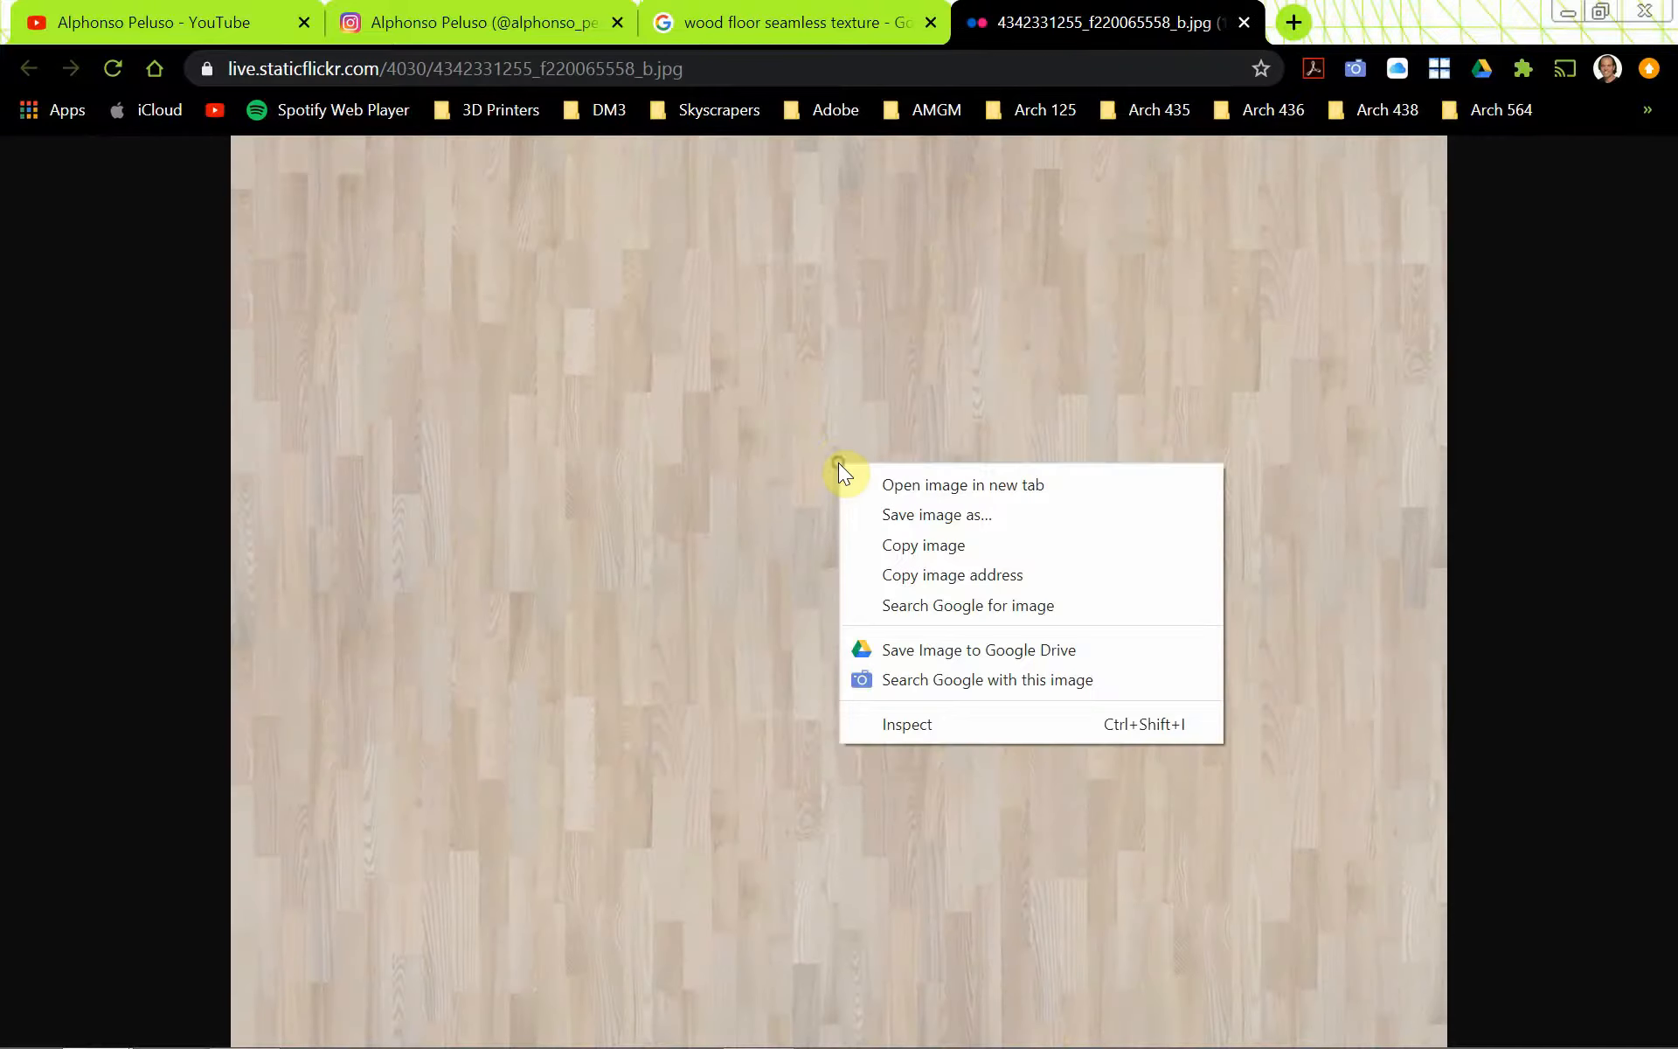
click(902, 518)
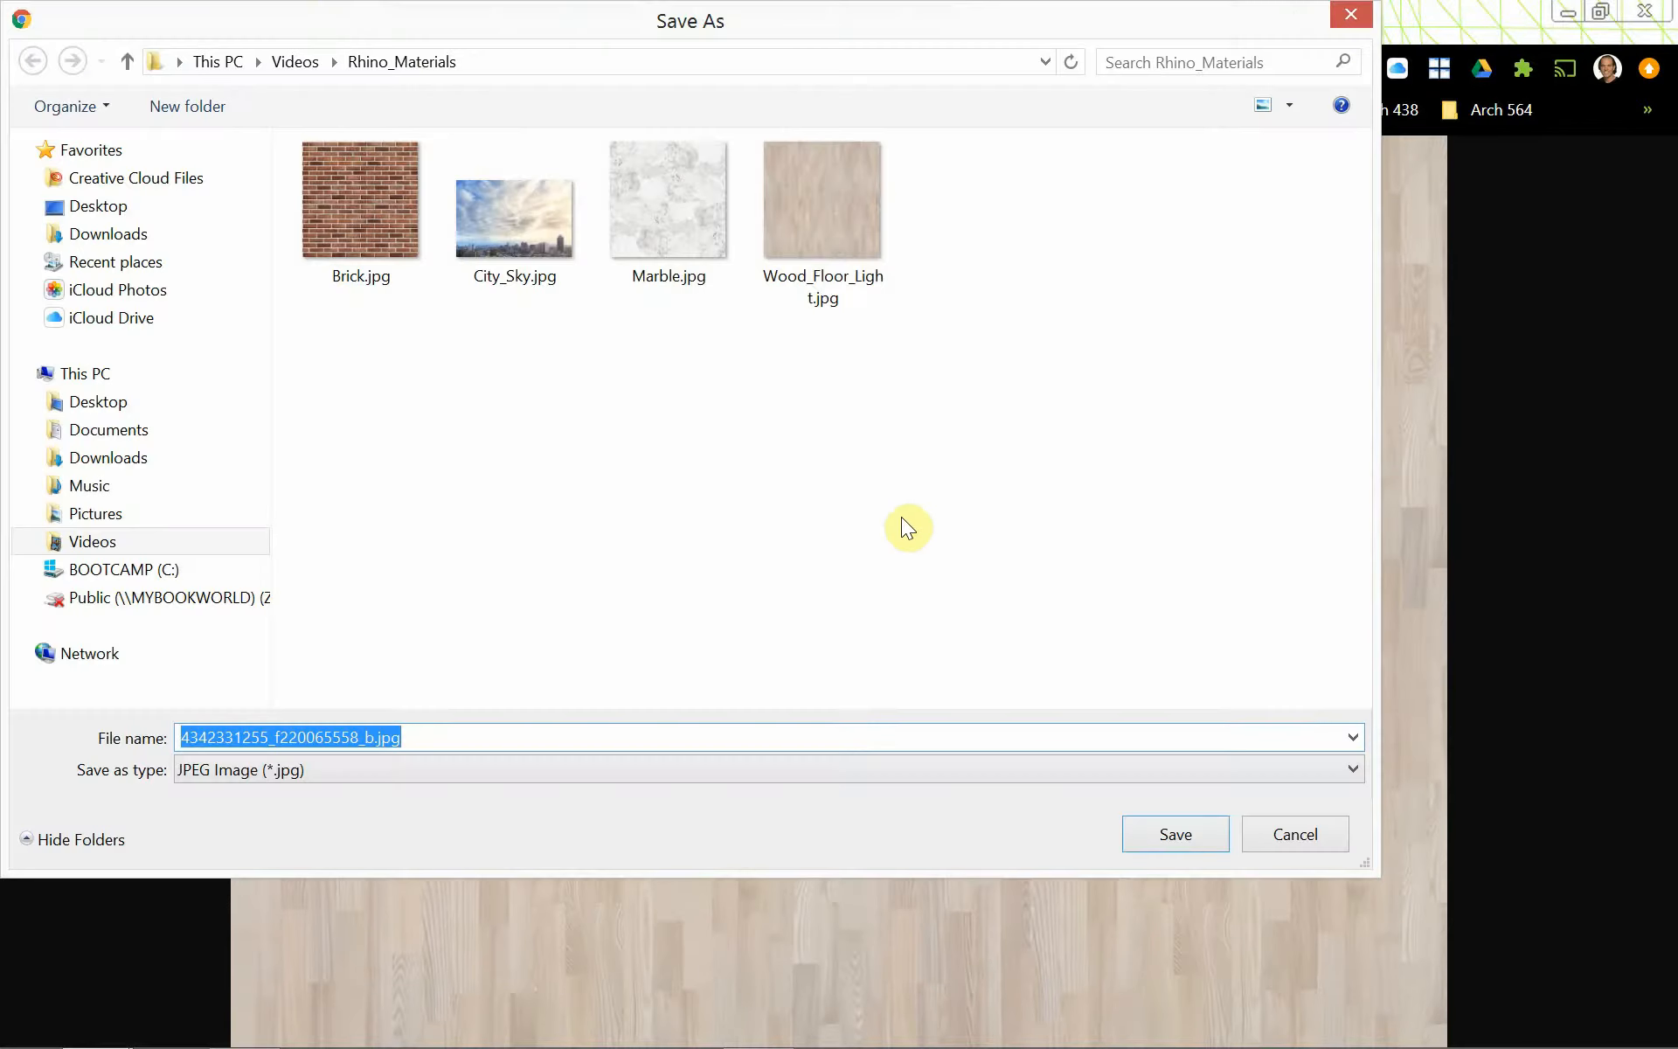
click(804, 260)
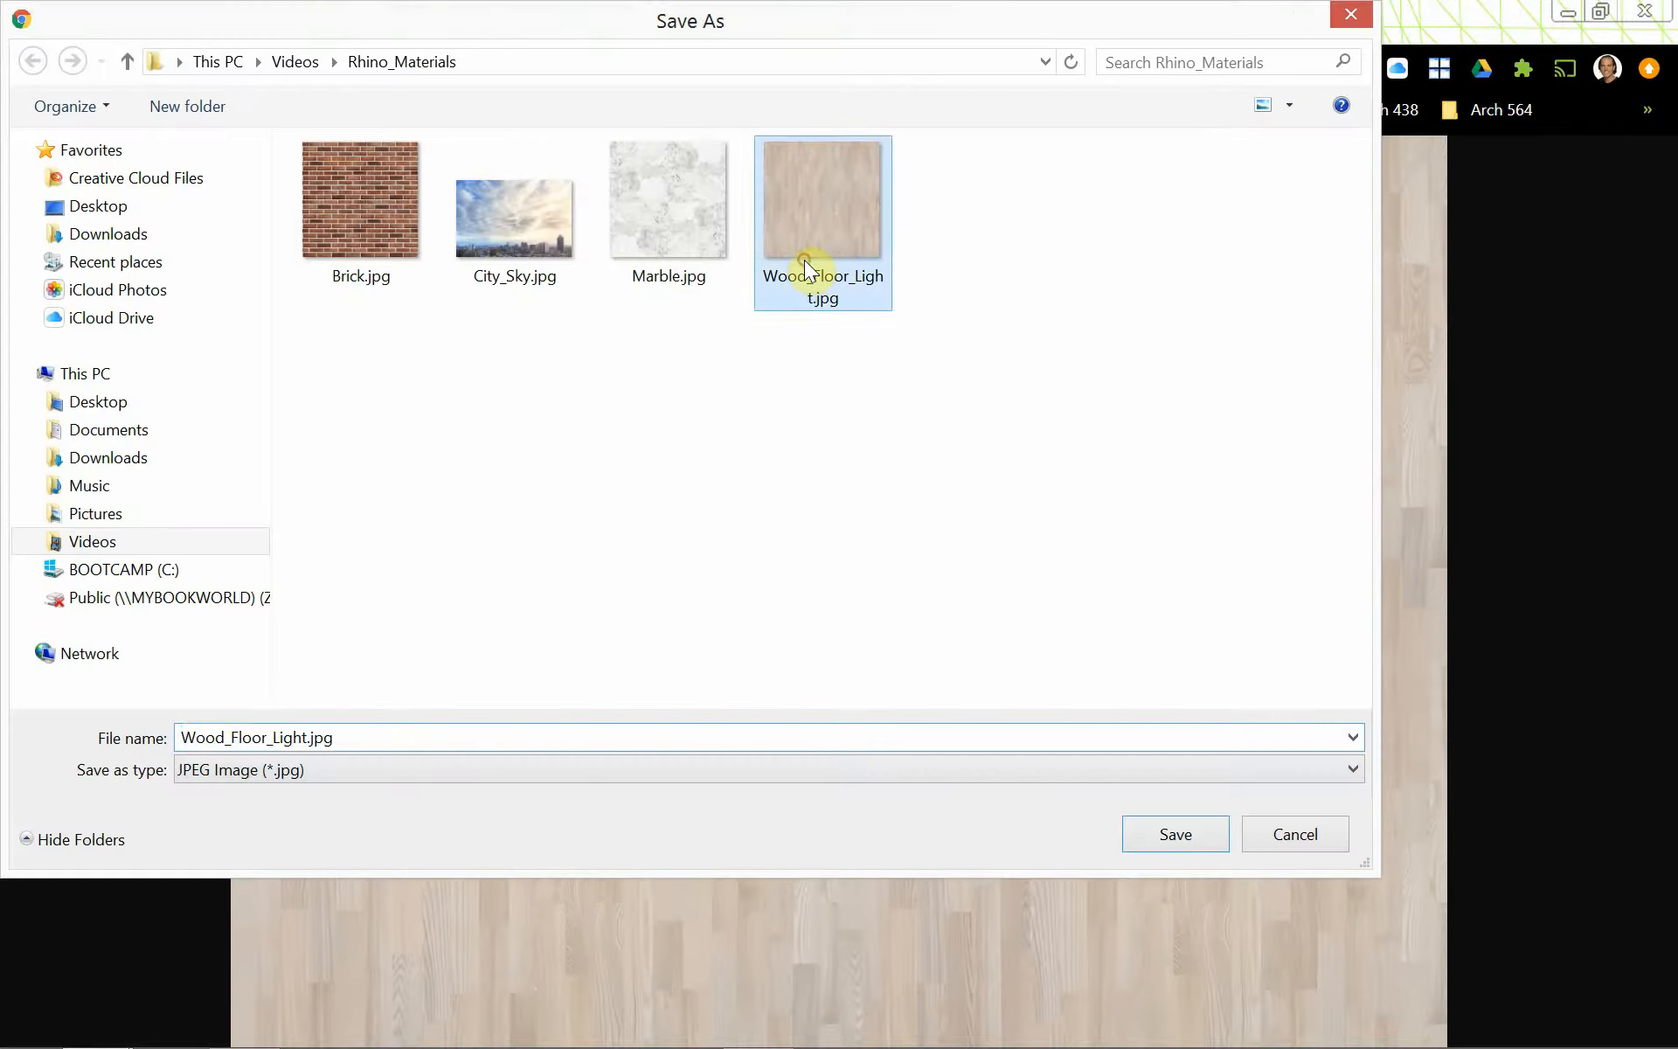
click(1182, 821)
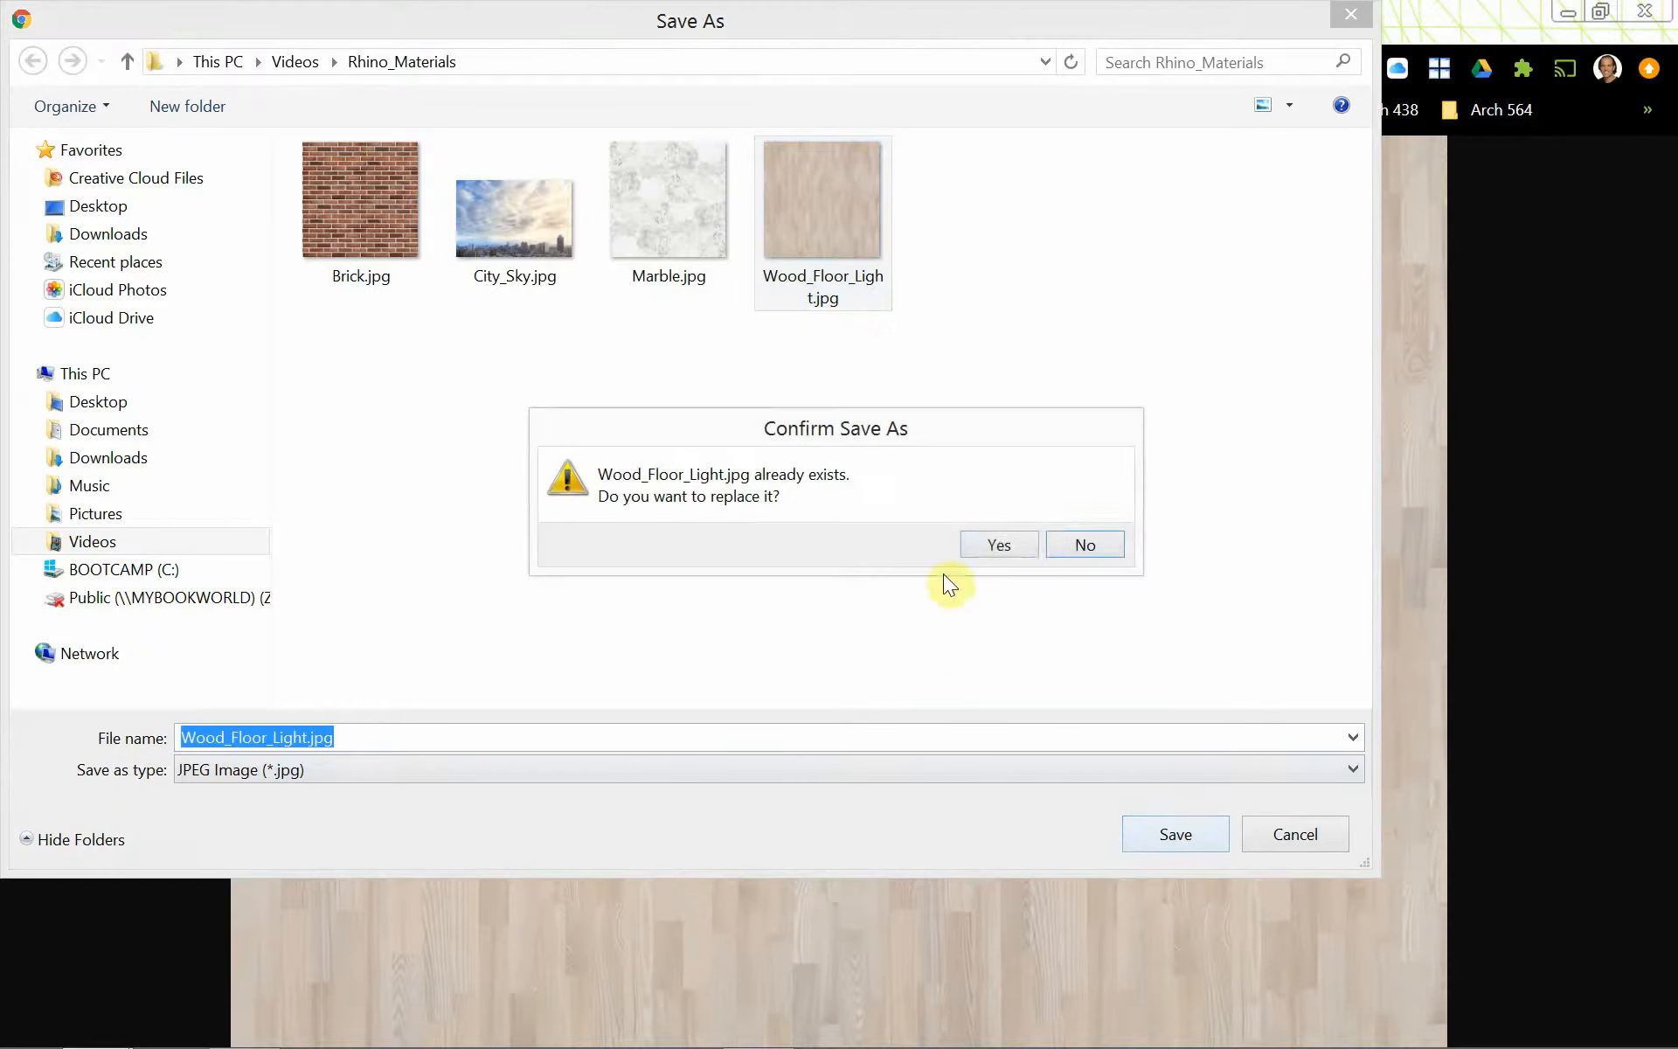
click(1005, 542)
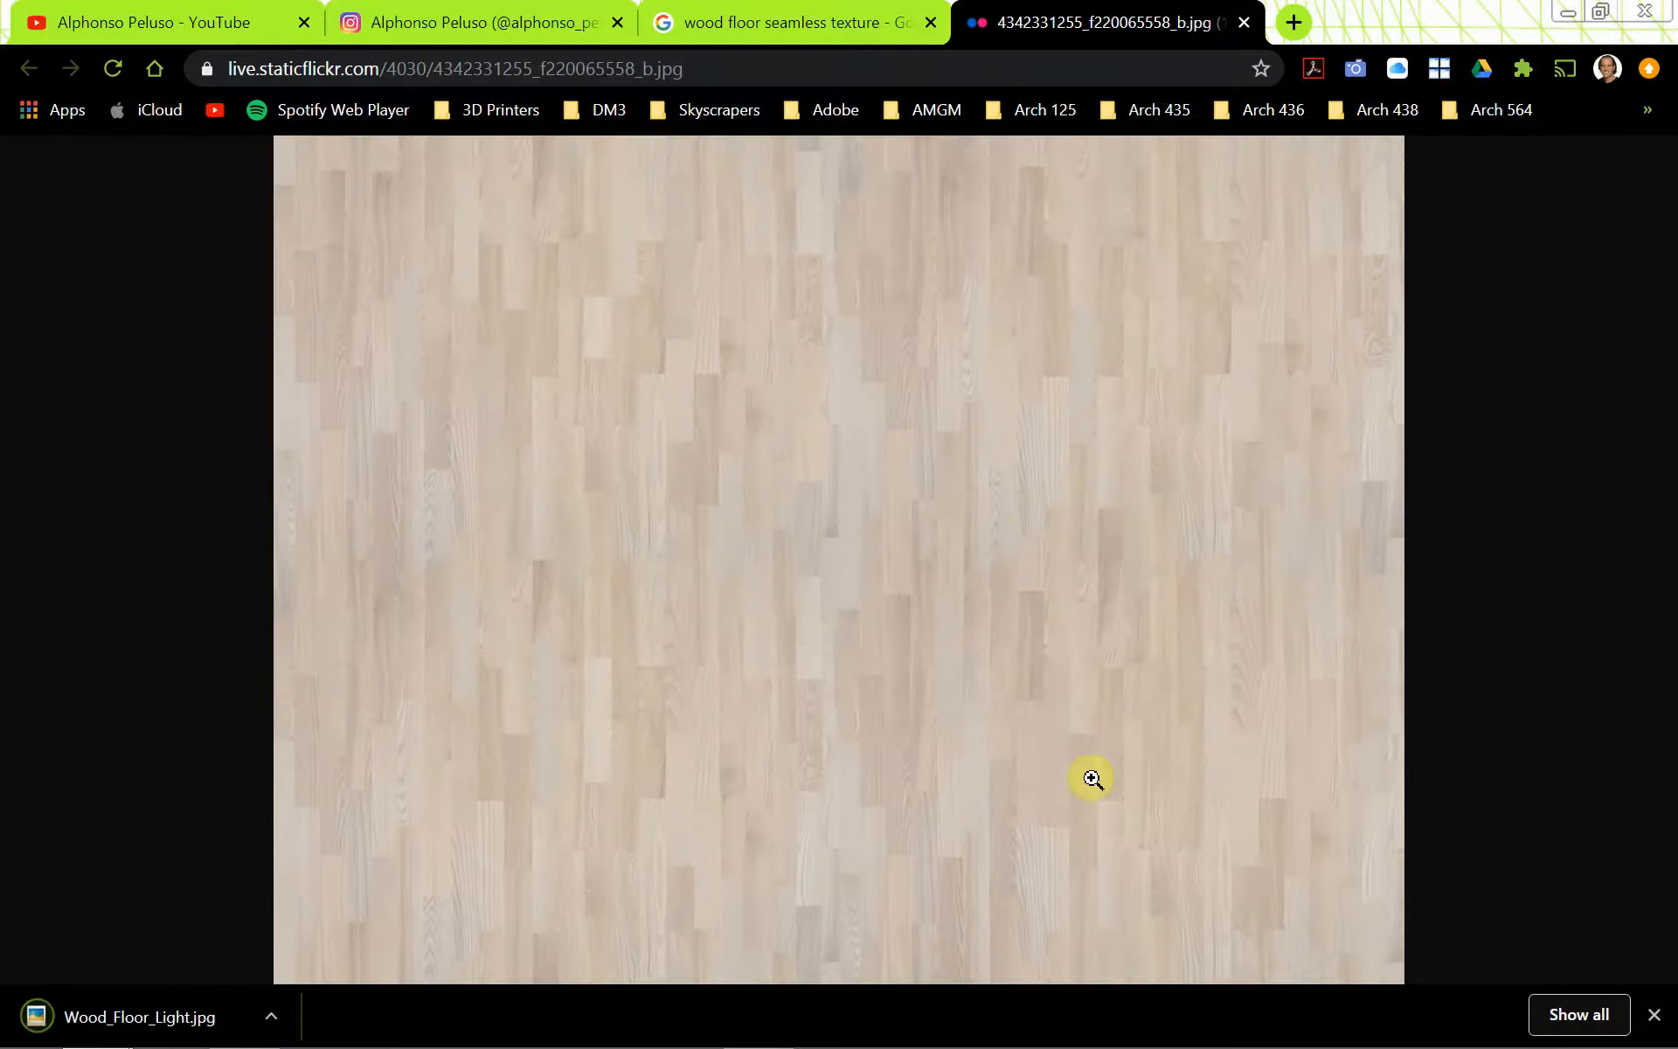
click(1655, 1016)
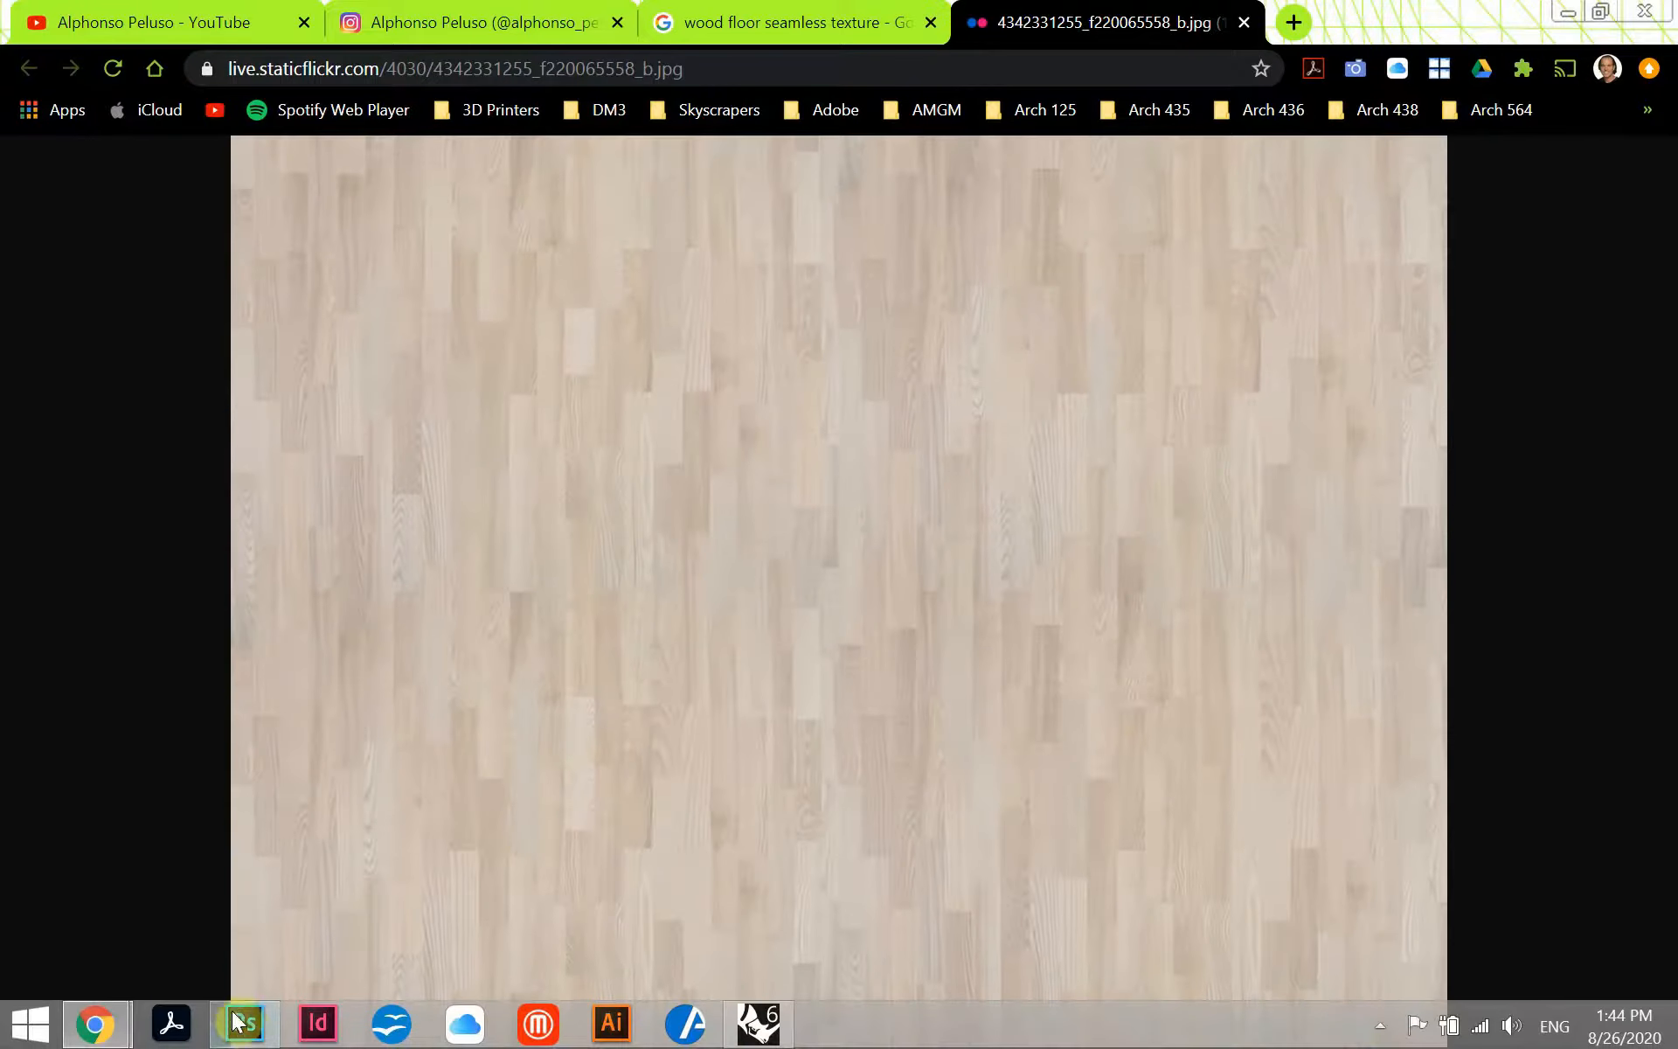
Switch to Photoshop, close Test.psd and open Wood_Floor_Light.jpg from the Rhino_Materials folder.
click(245, 1025)
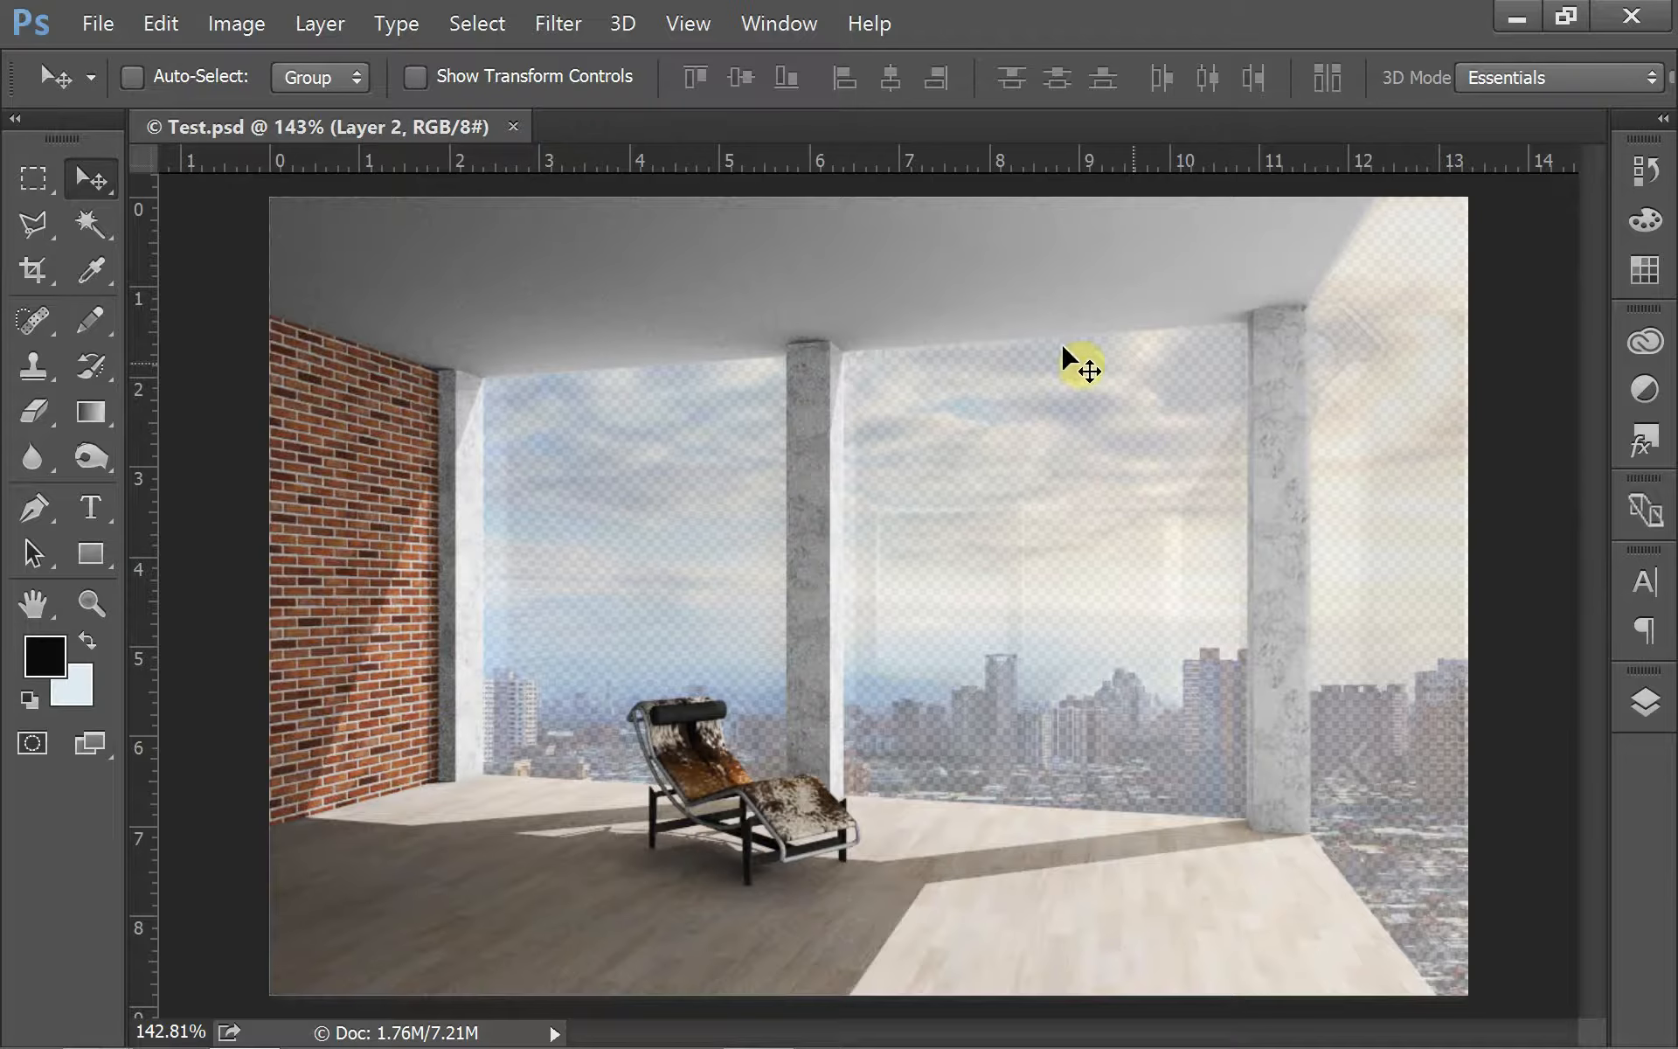
click(513, 127)
click(93, 26)
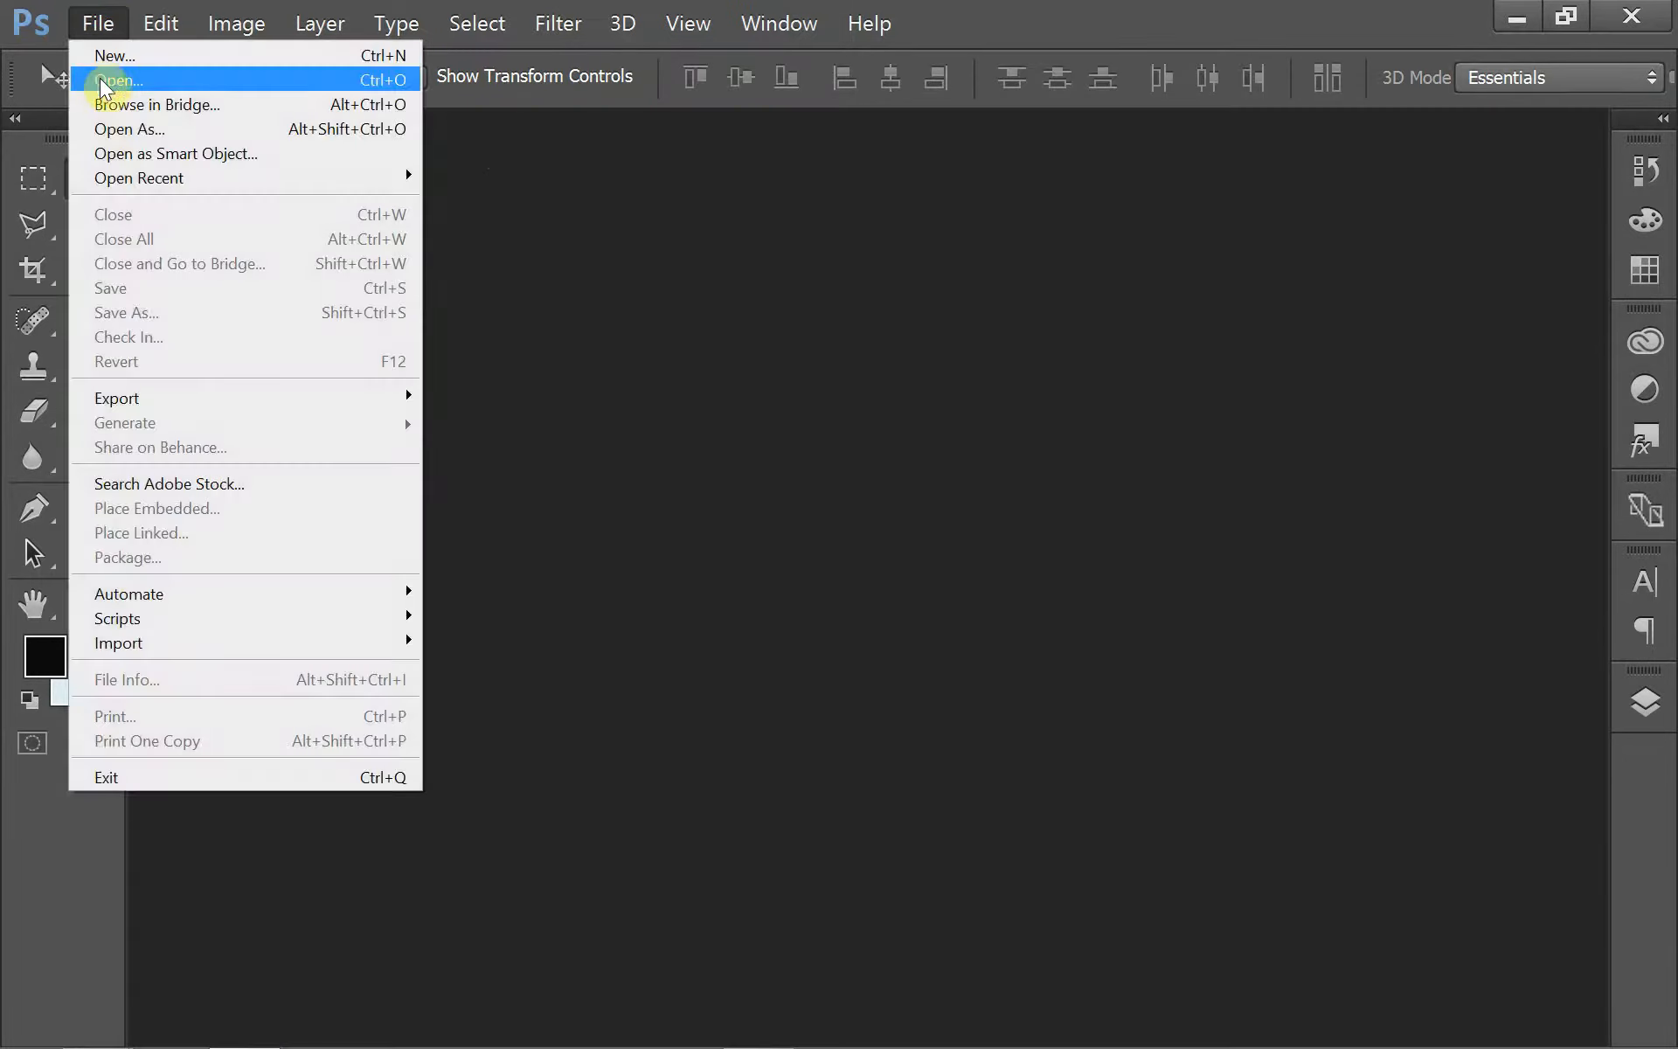
click(105, 68)
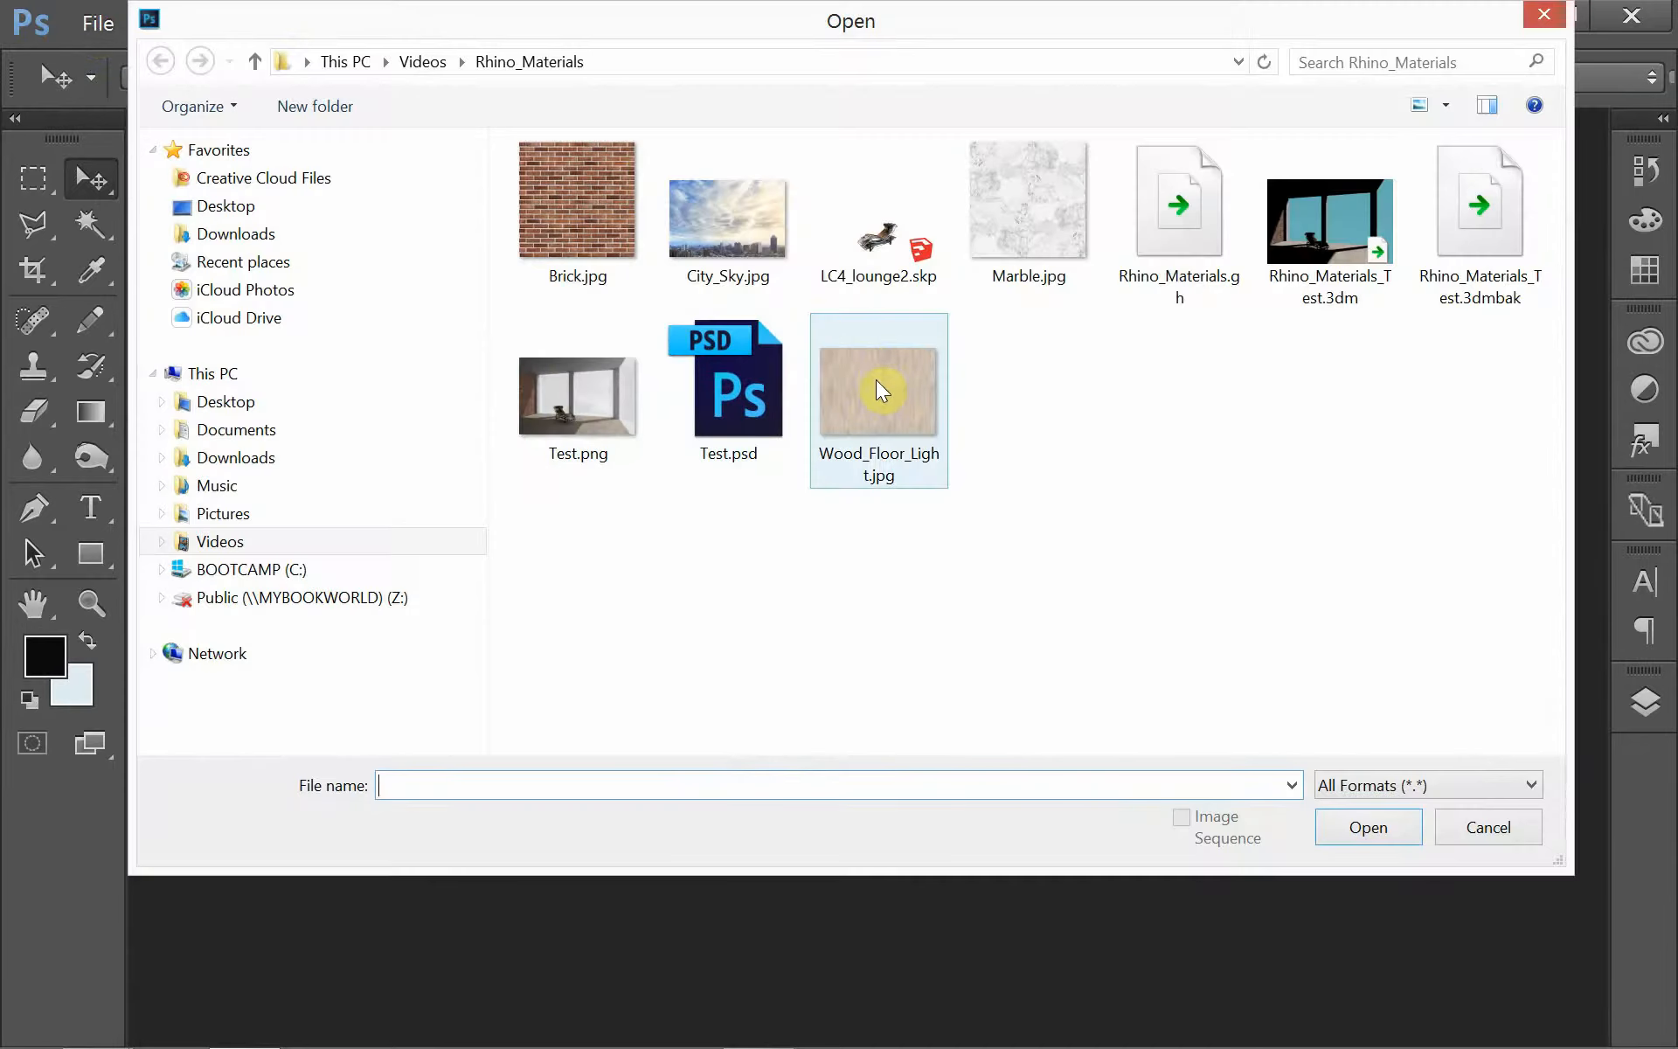
double_click(881, 382)
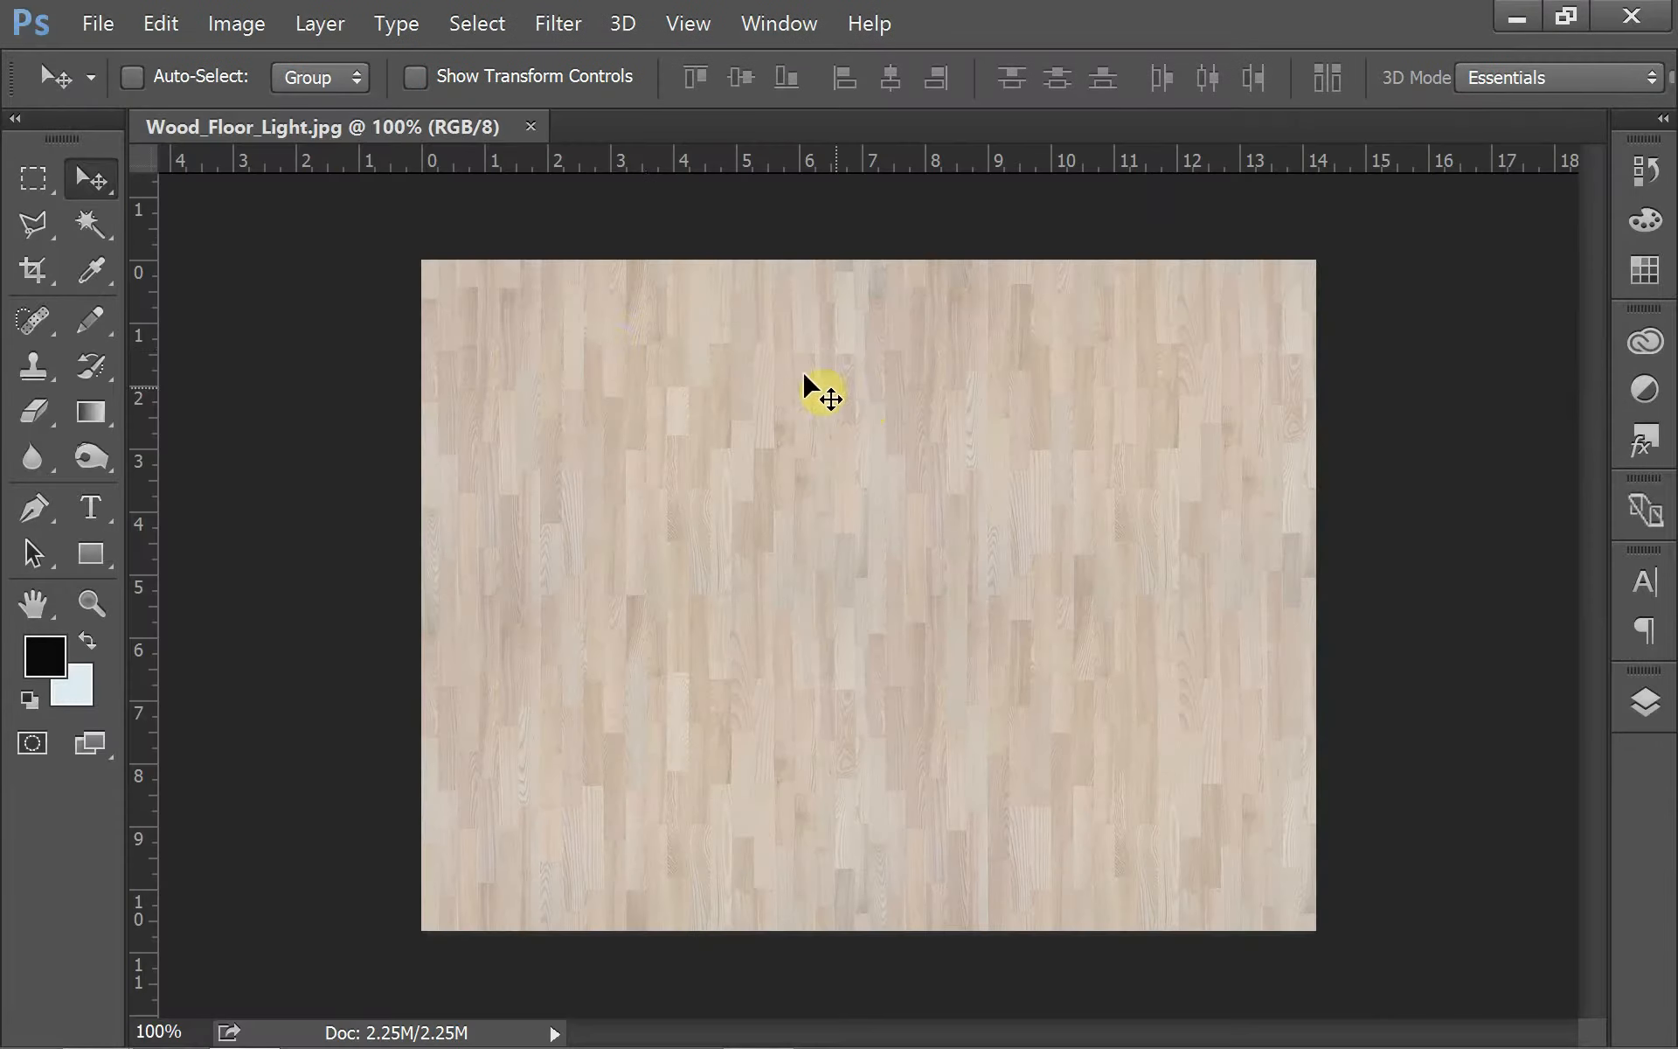
Open the canvas size settings for the wood floor image and set the width and height units to pixels.
click(237, 28)
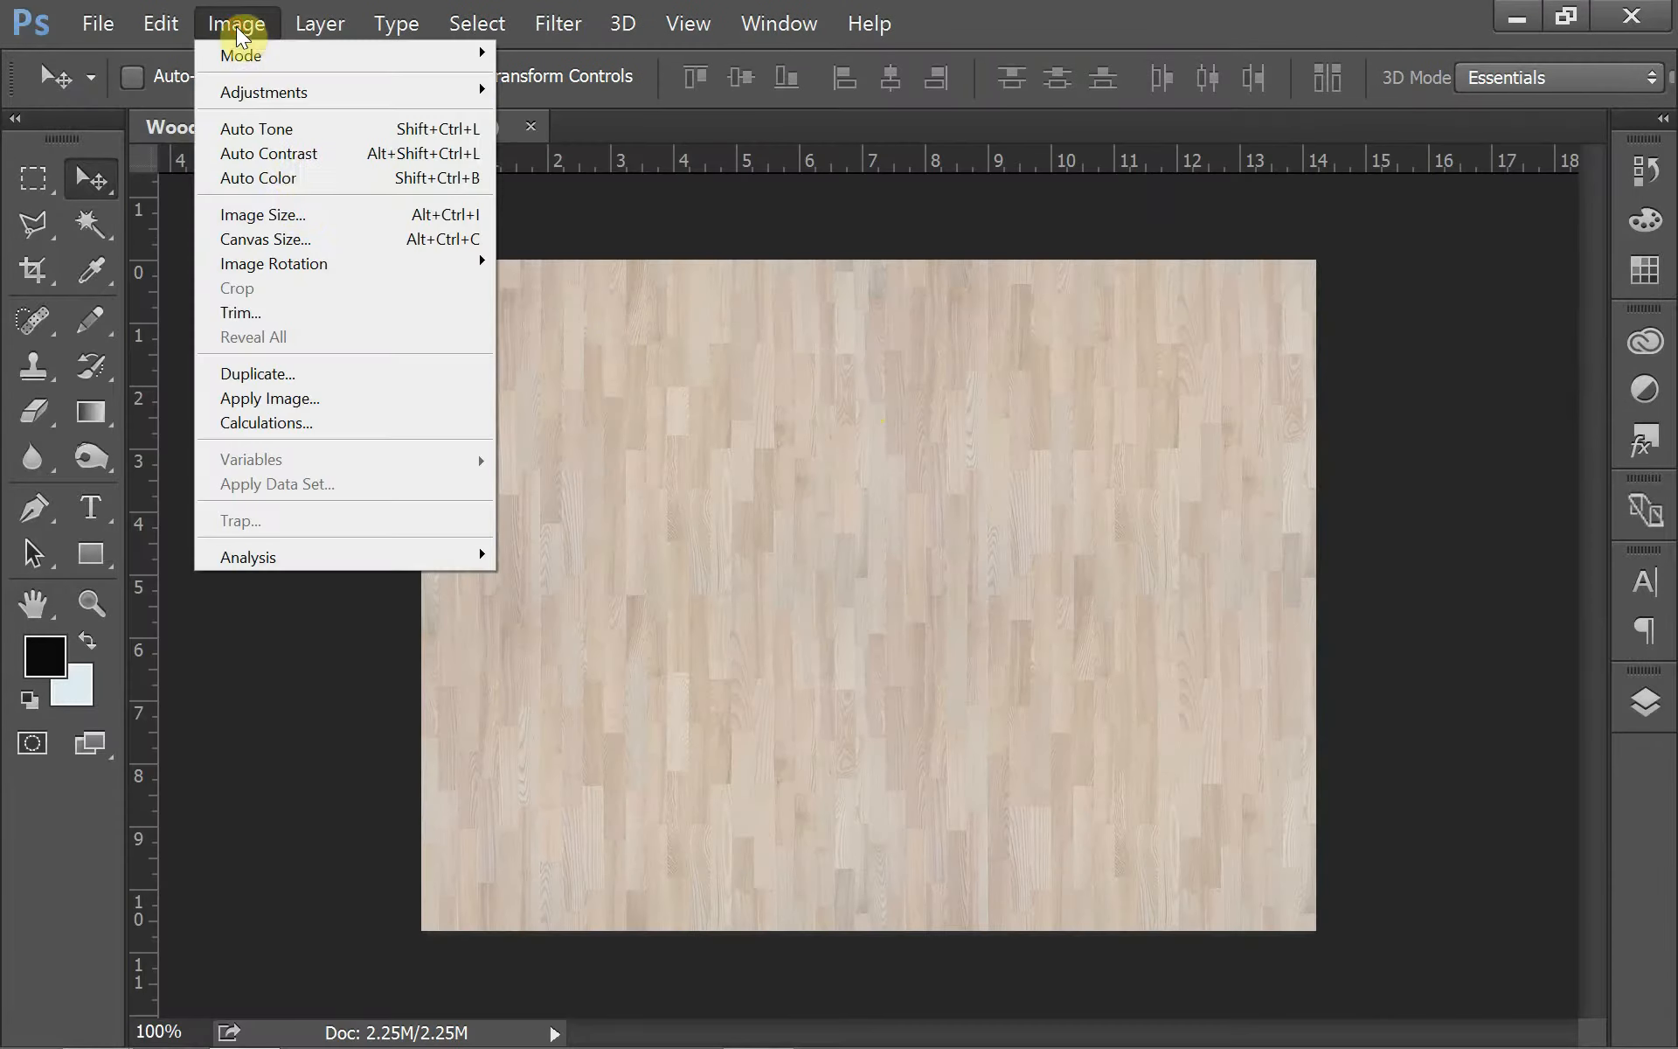
click(313, 240)
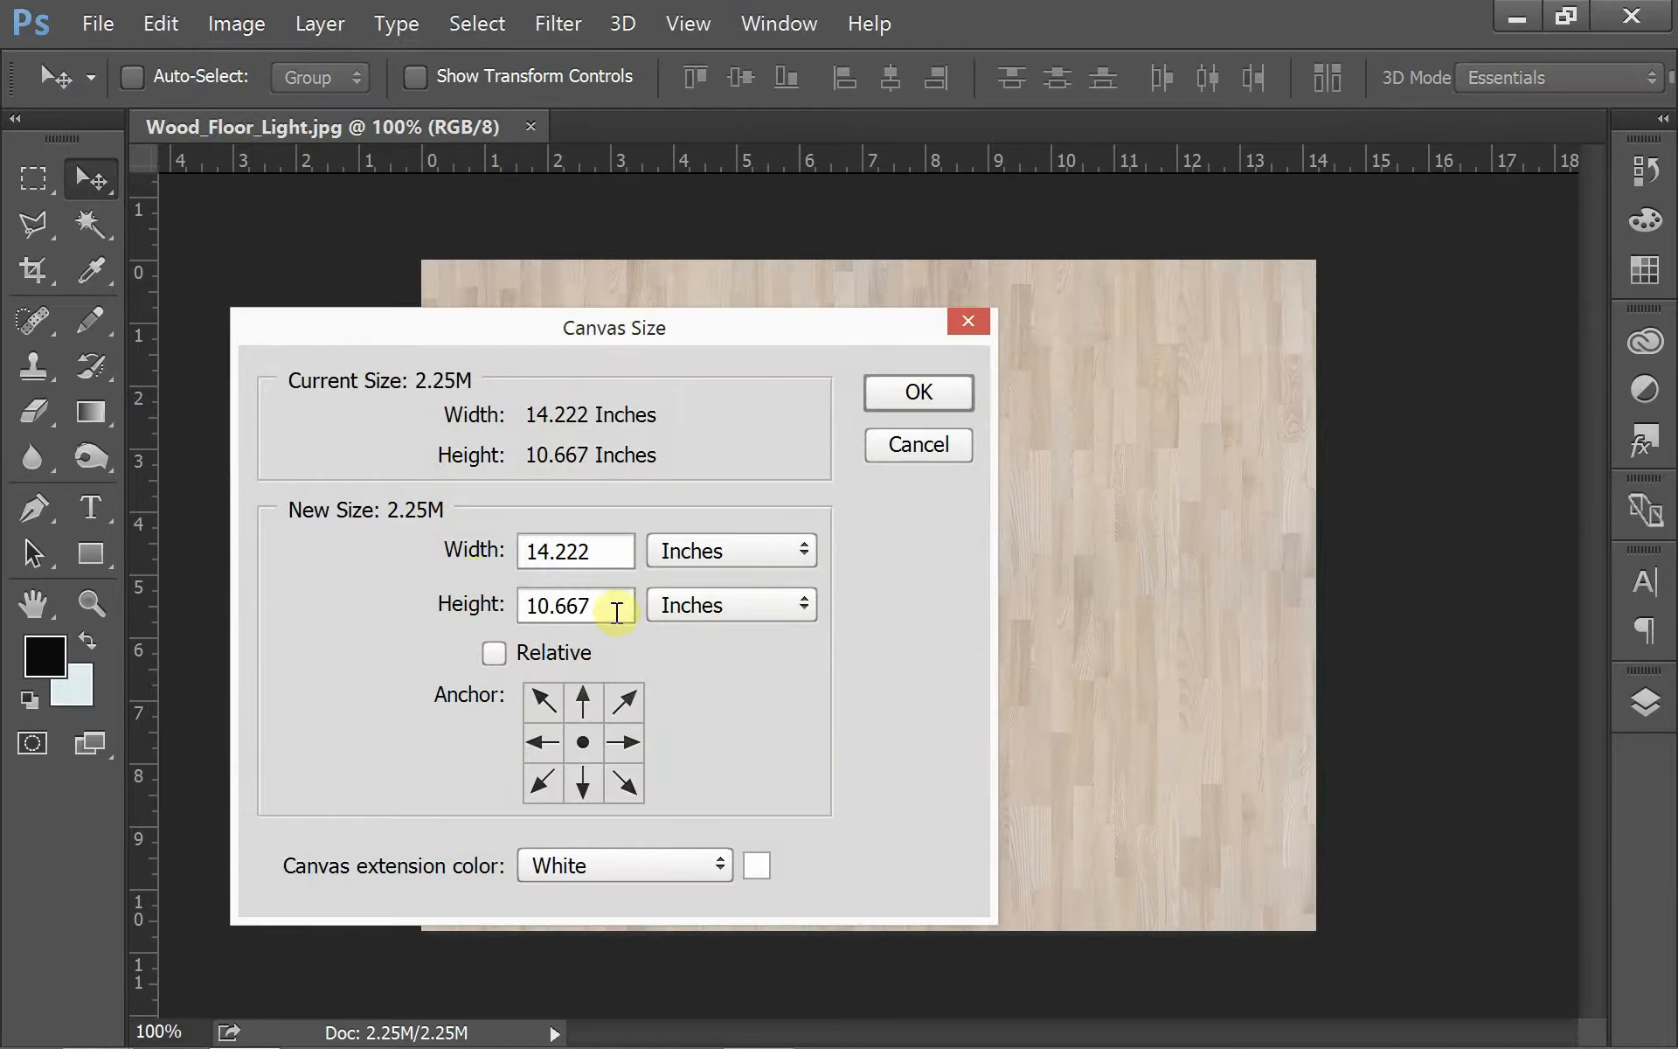
click(733, 621)
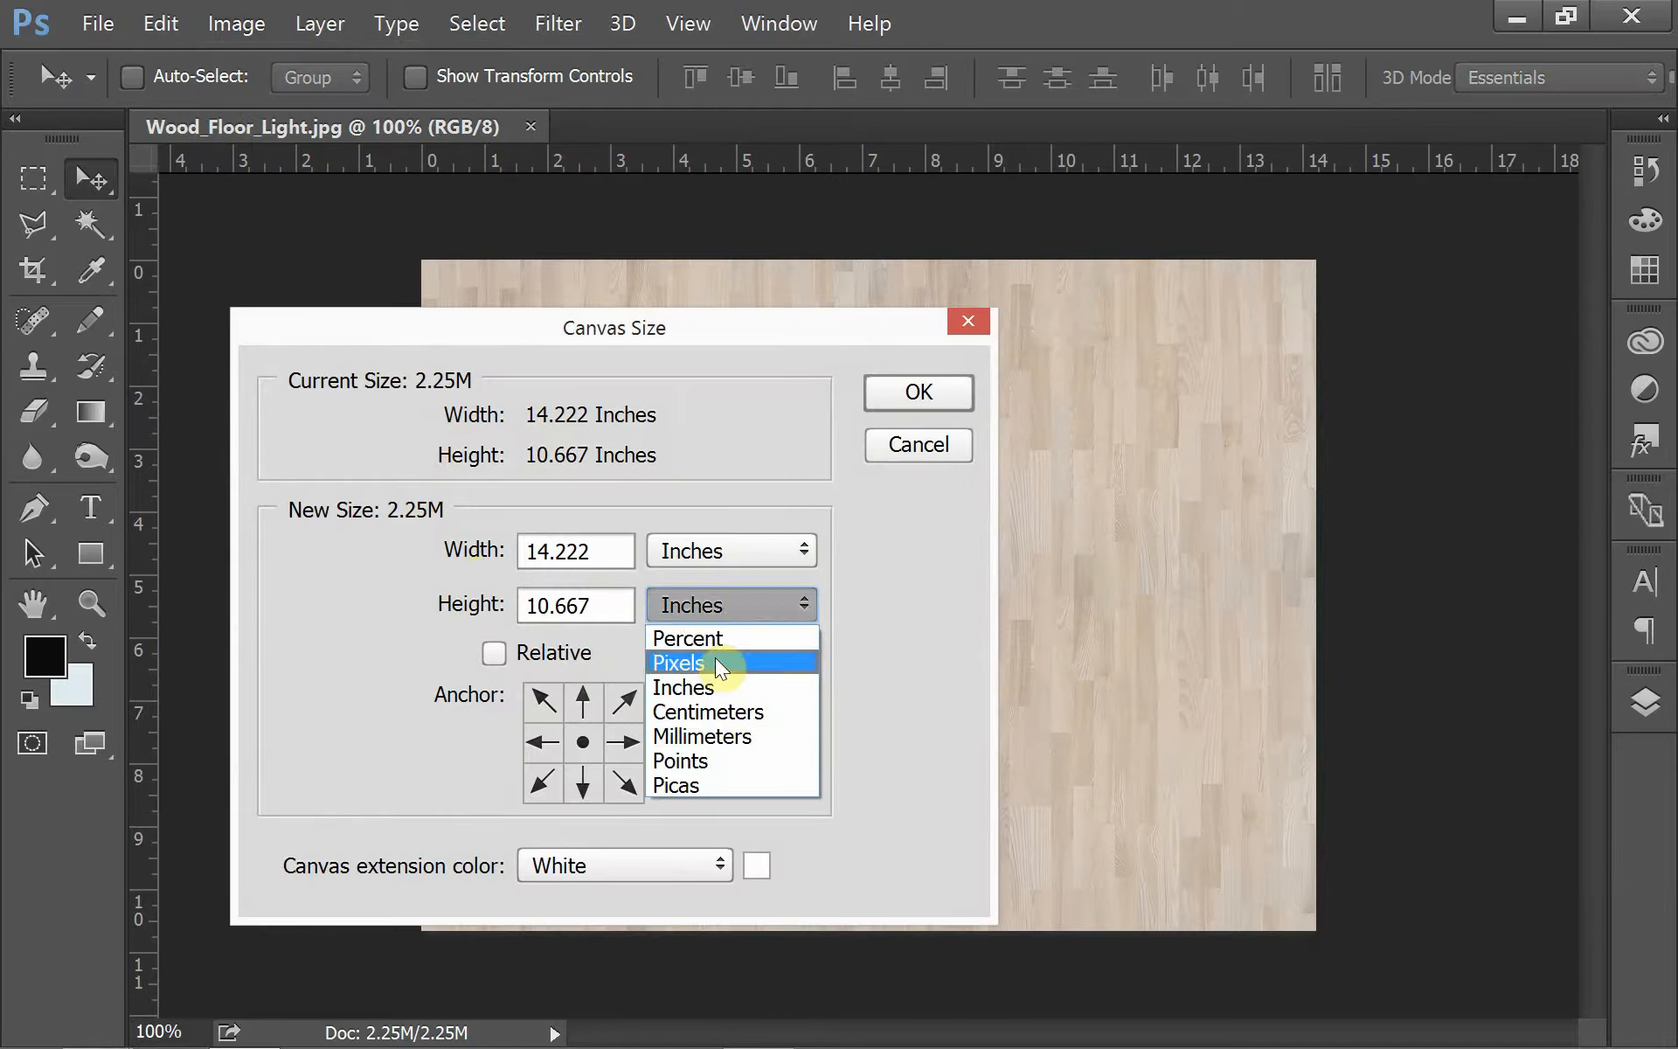
click(727, 662)
drag(674, 337, 930, 261)
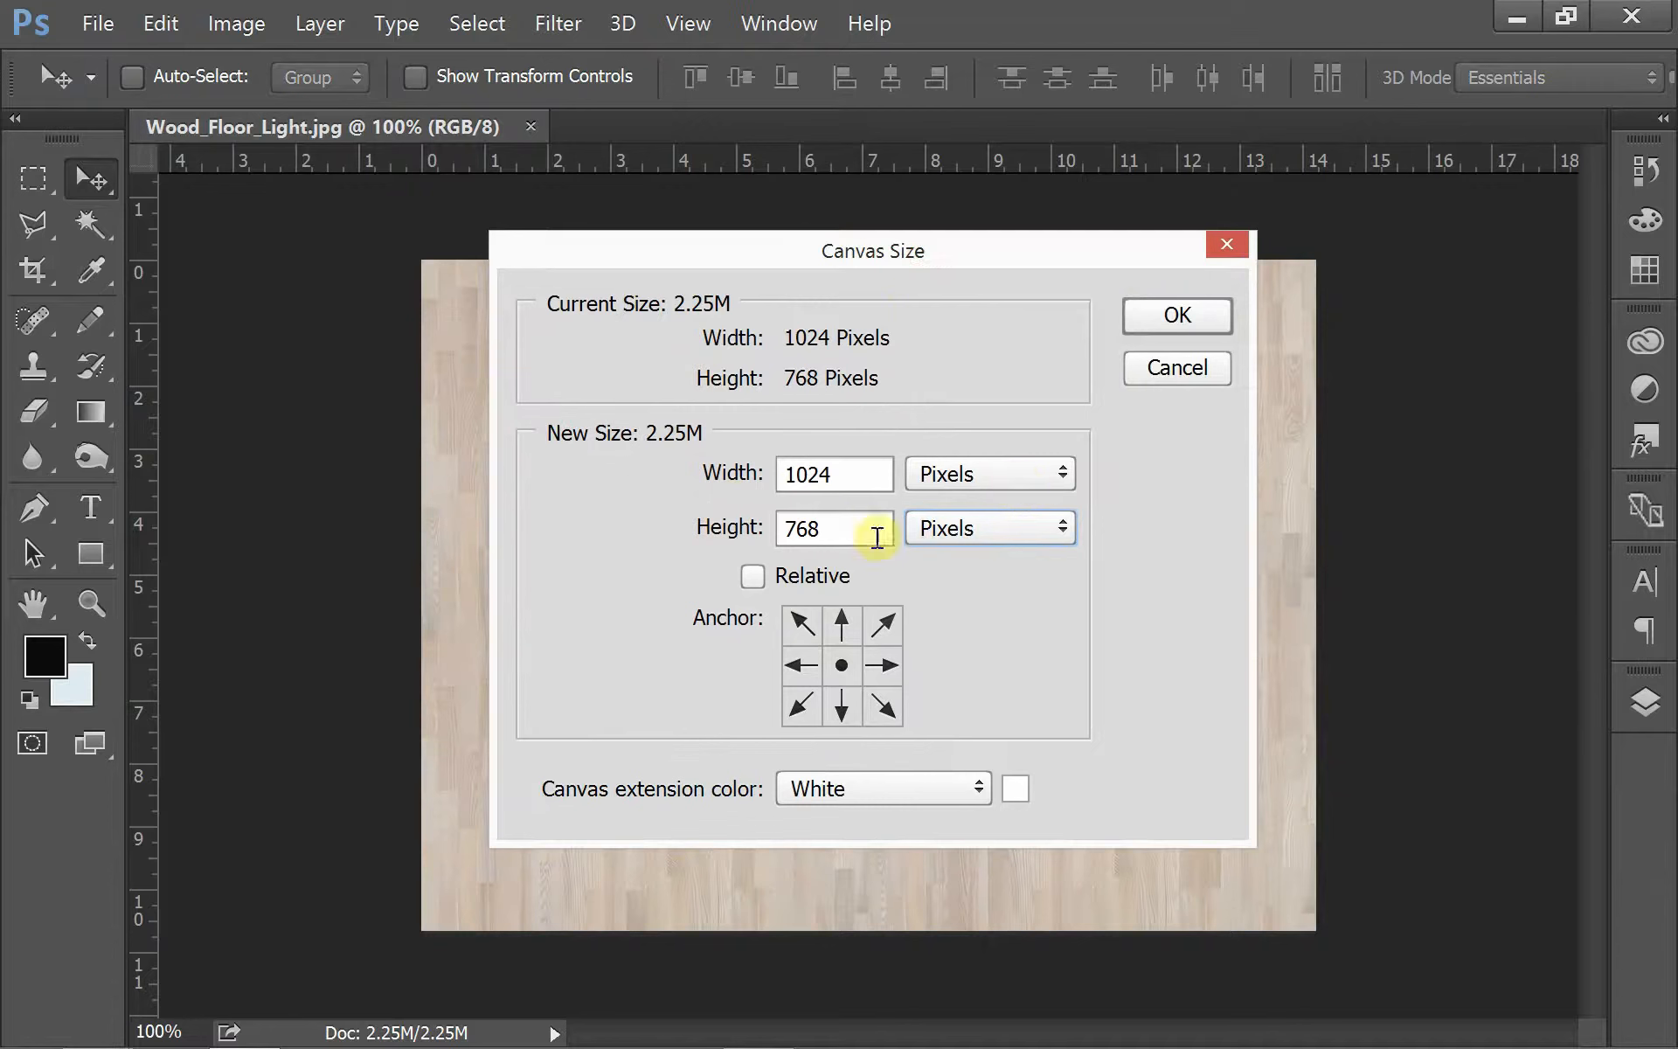
click(941, 475)
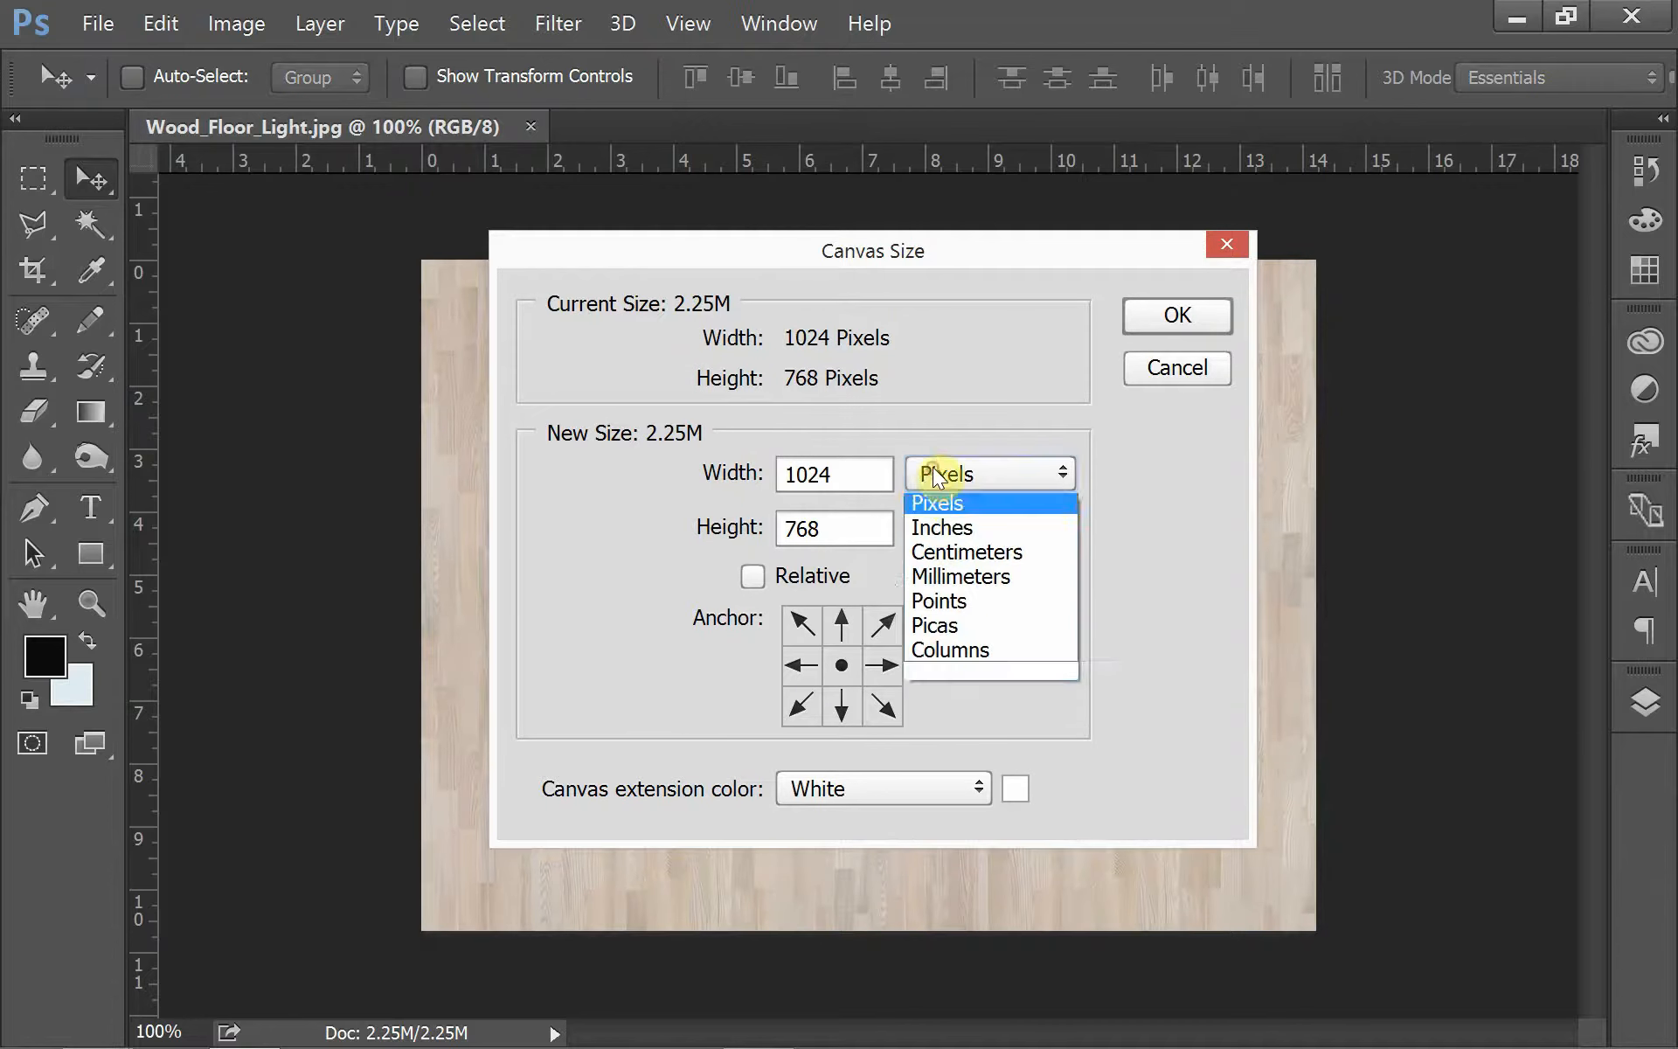
click(942, 559)
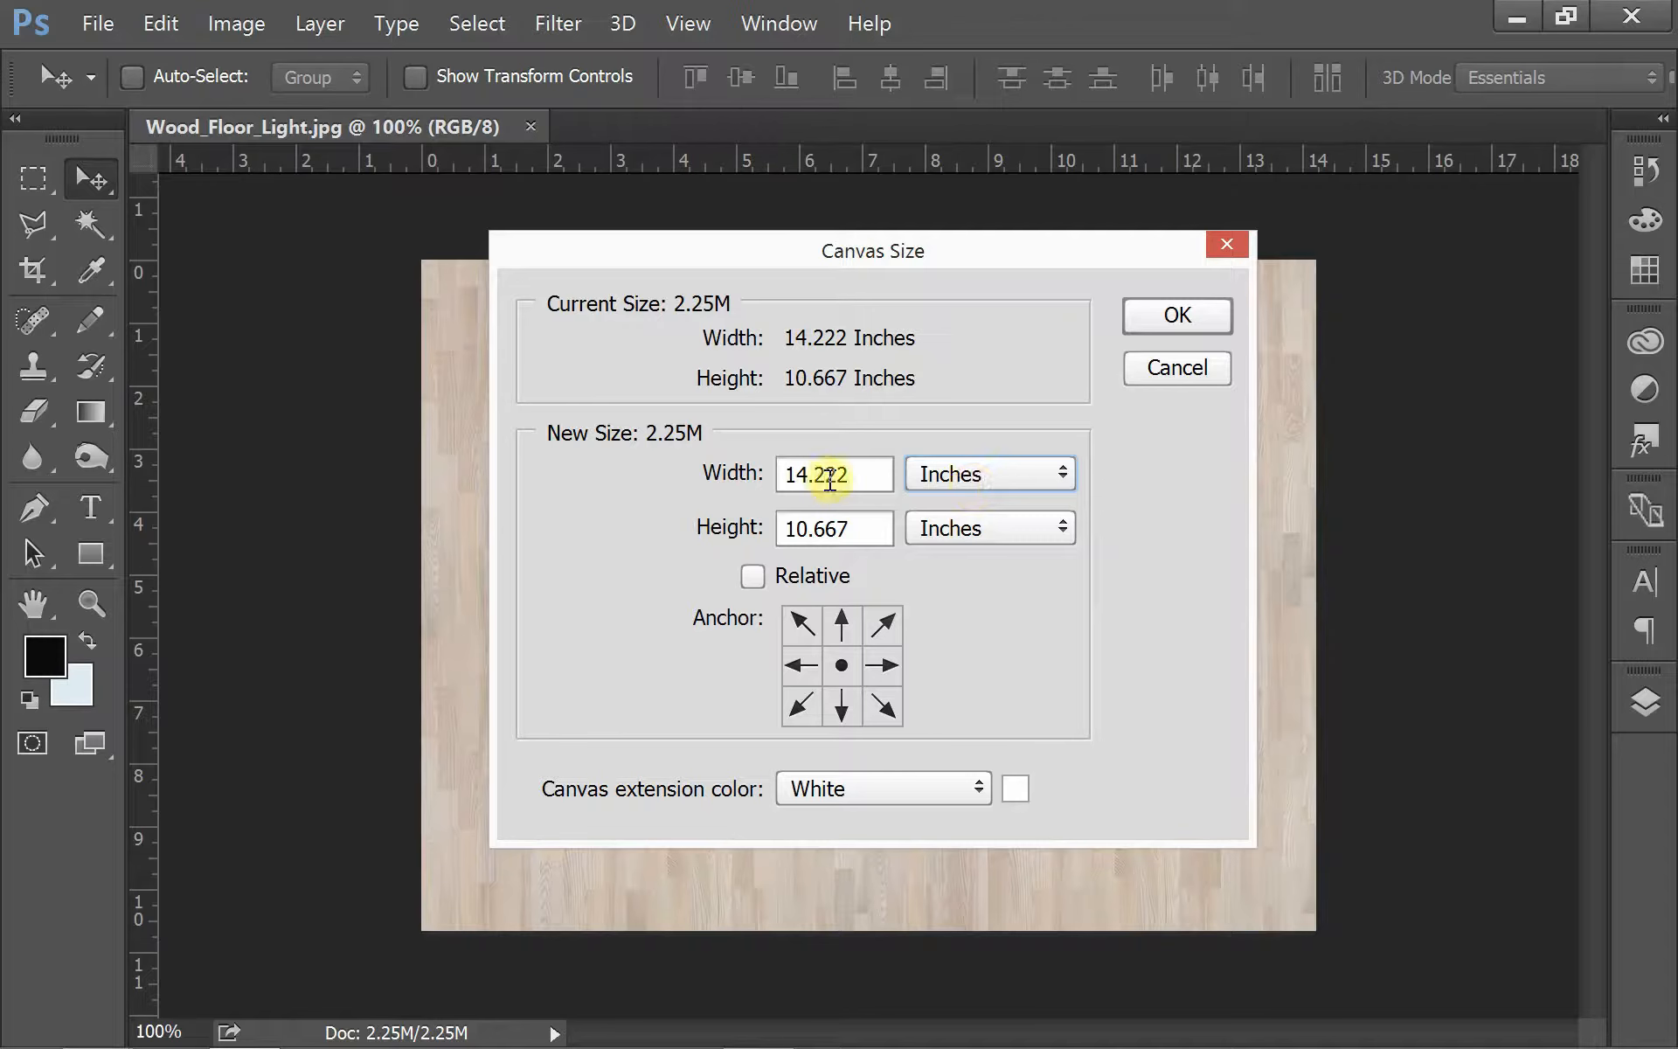
click(960, 477)
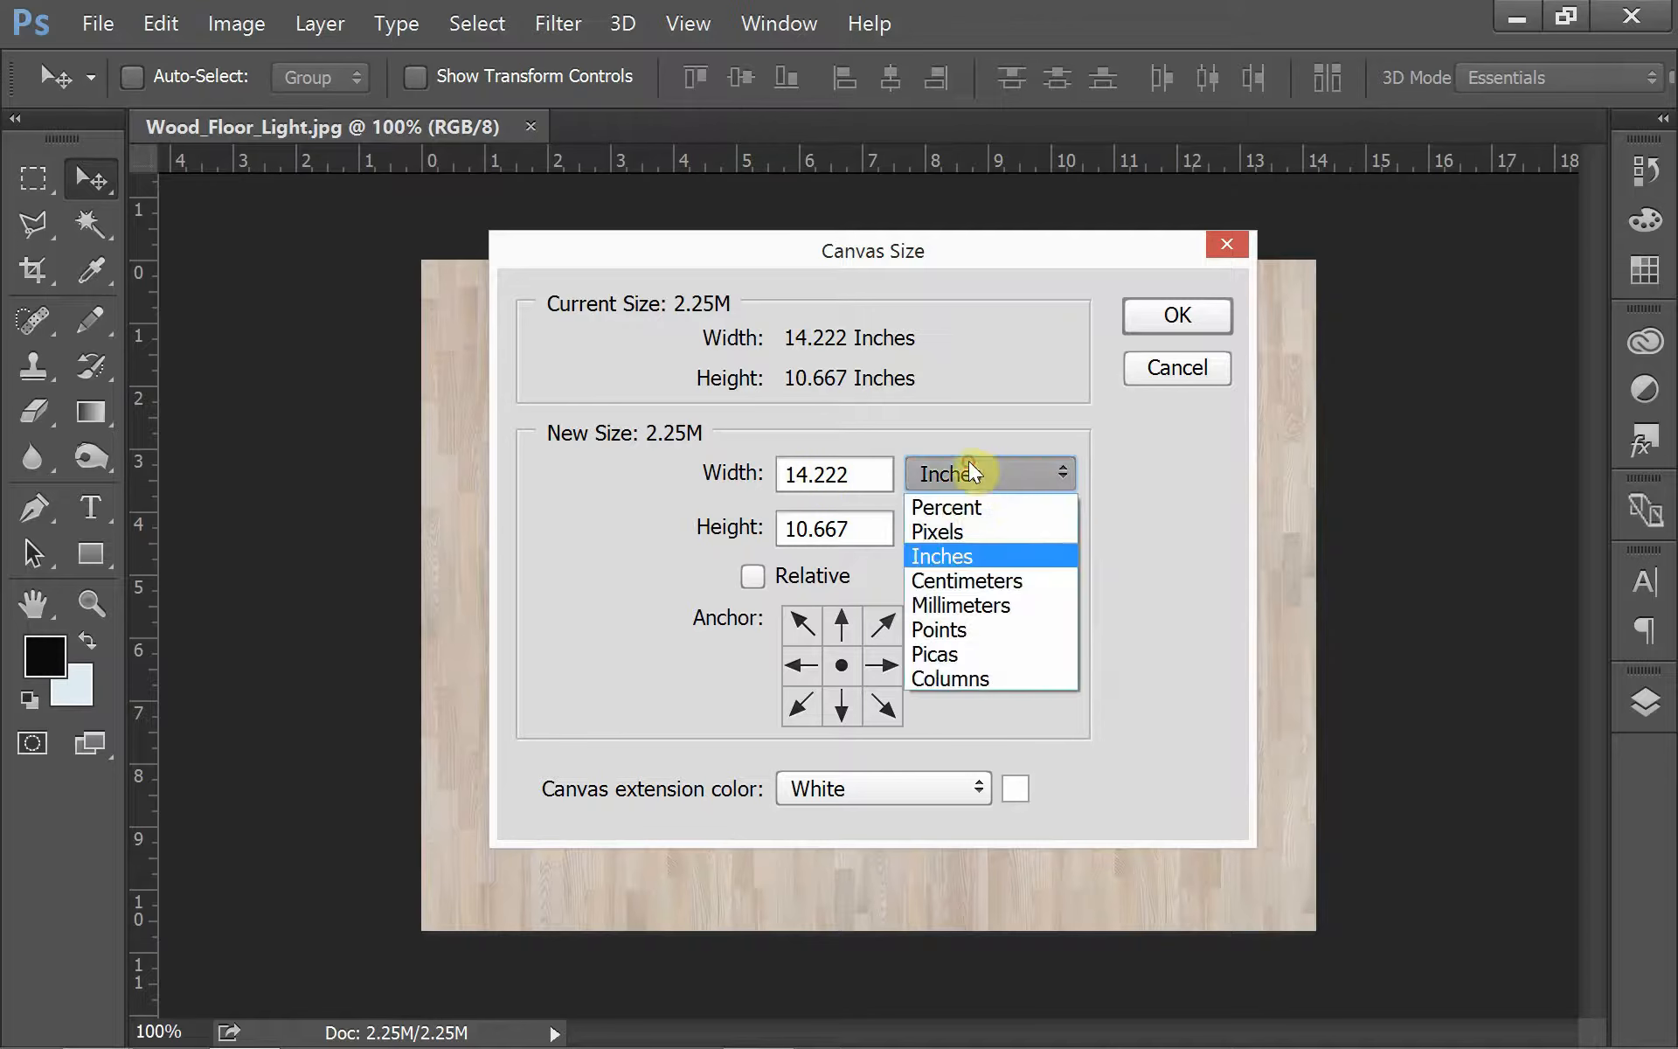
click(969, 528)
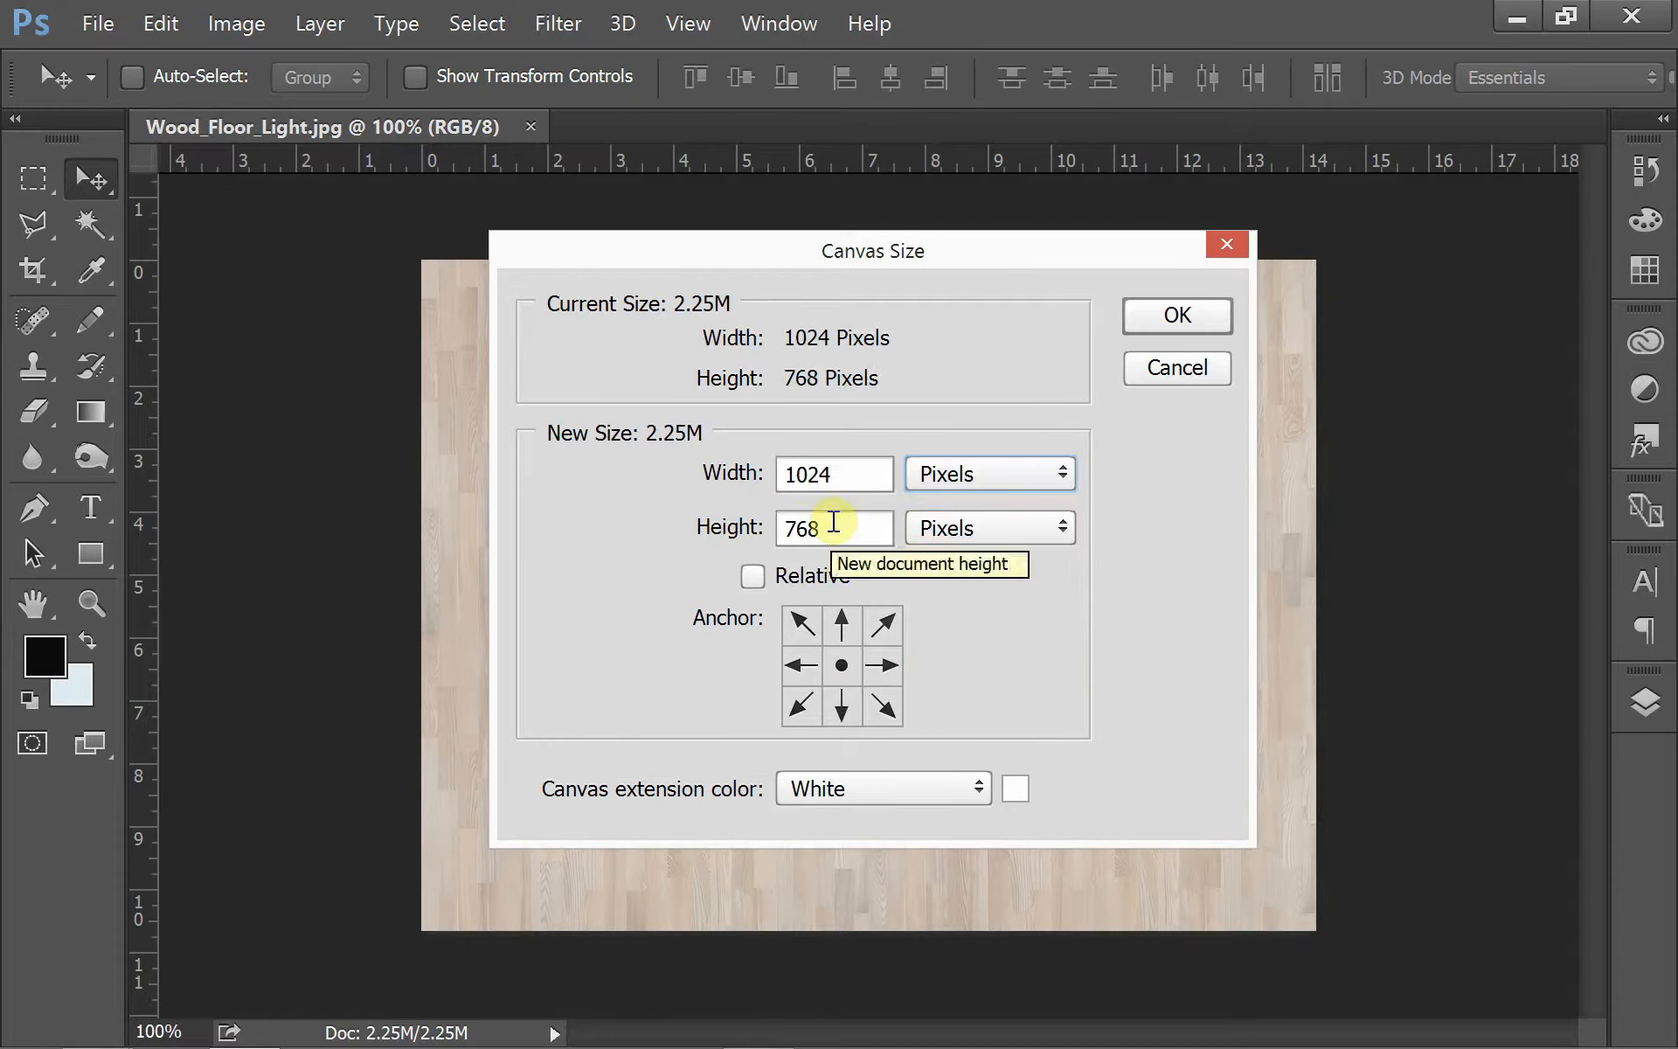
Crop the canvas to a width of 768 pixels, anchored at the middle of the left edge, accepting the clipping.
drag(854, 475, 735, 472)
text(7)
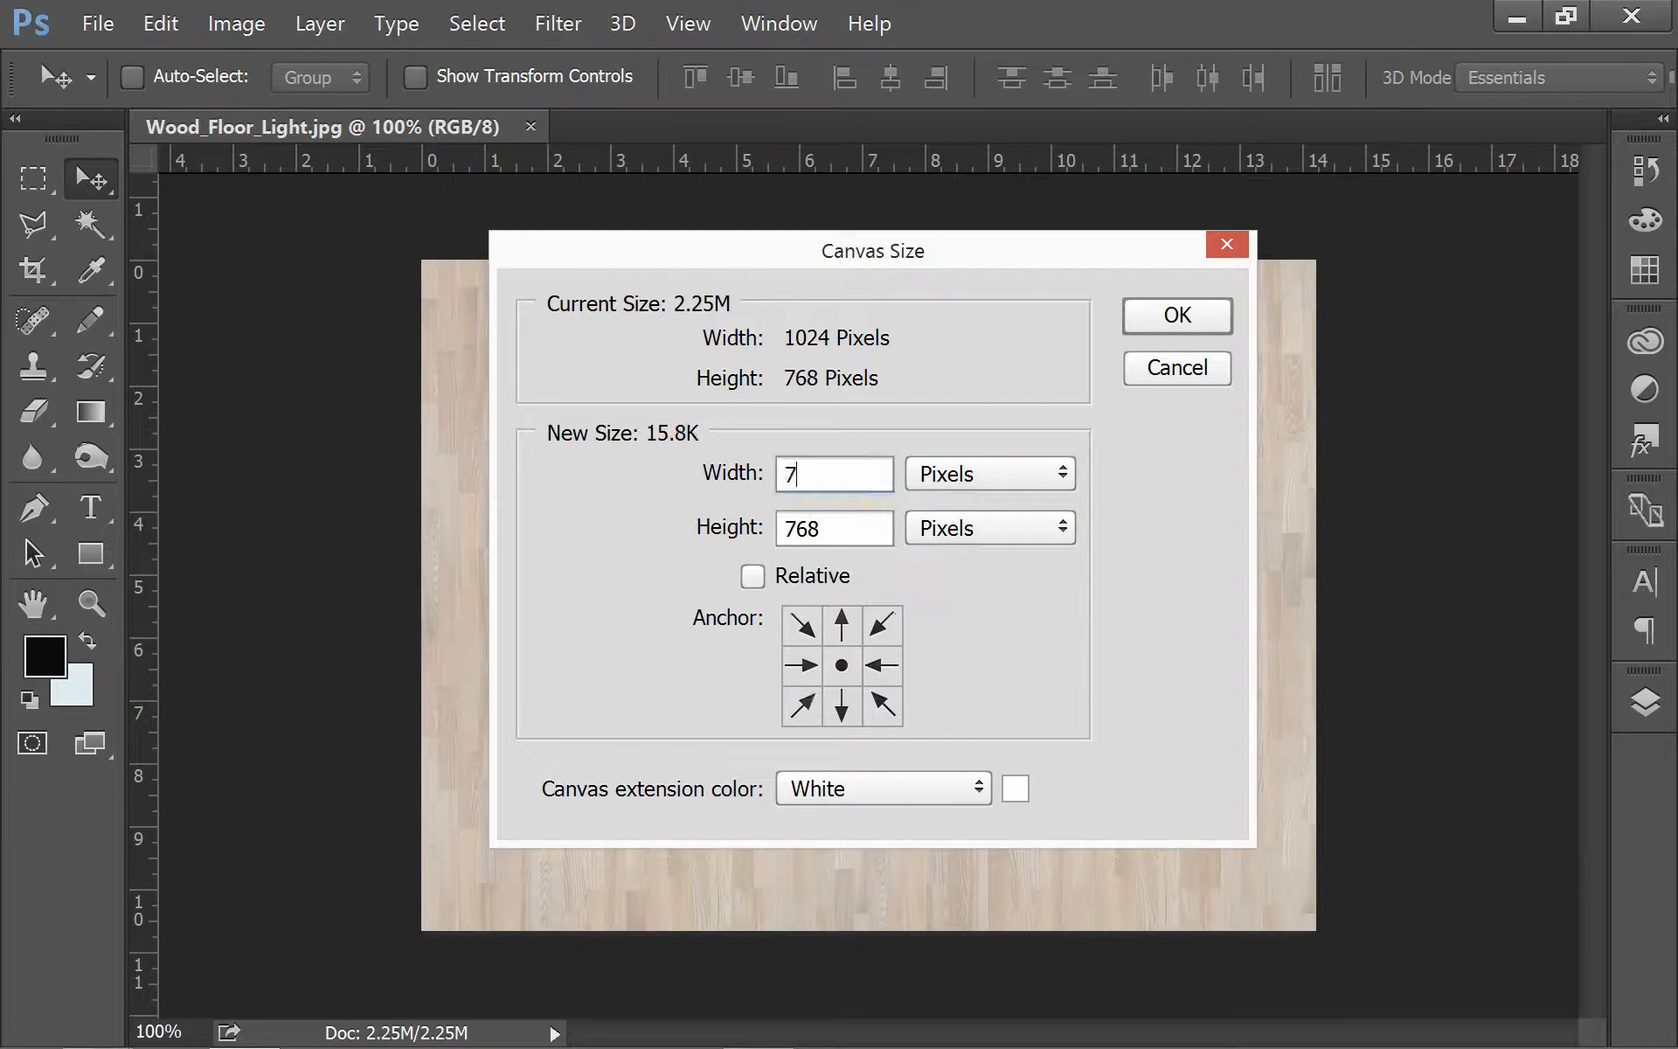
text(68)
click(797, 669)
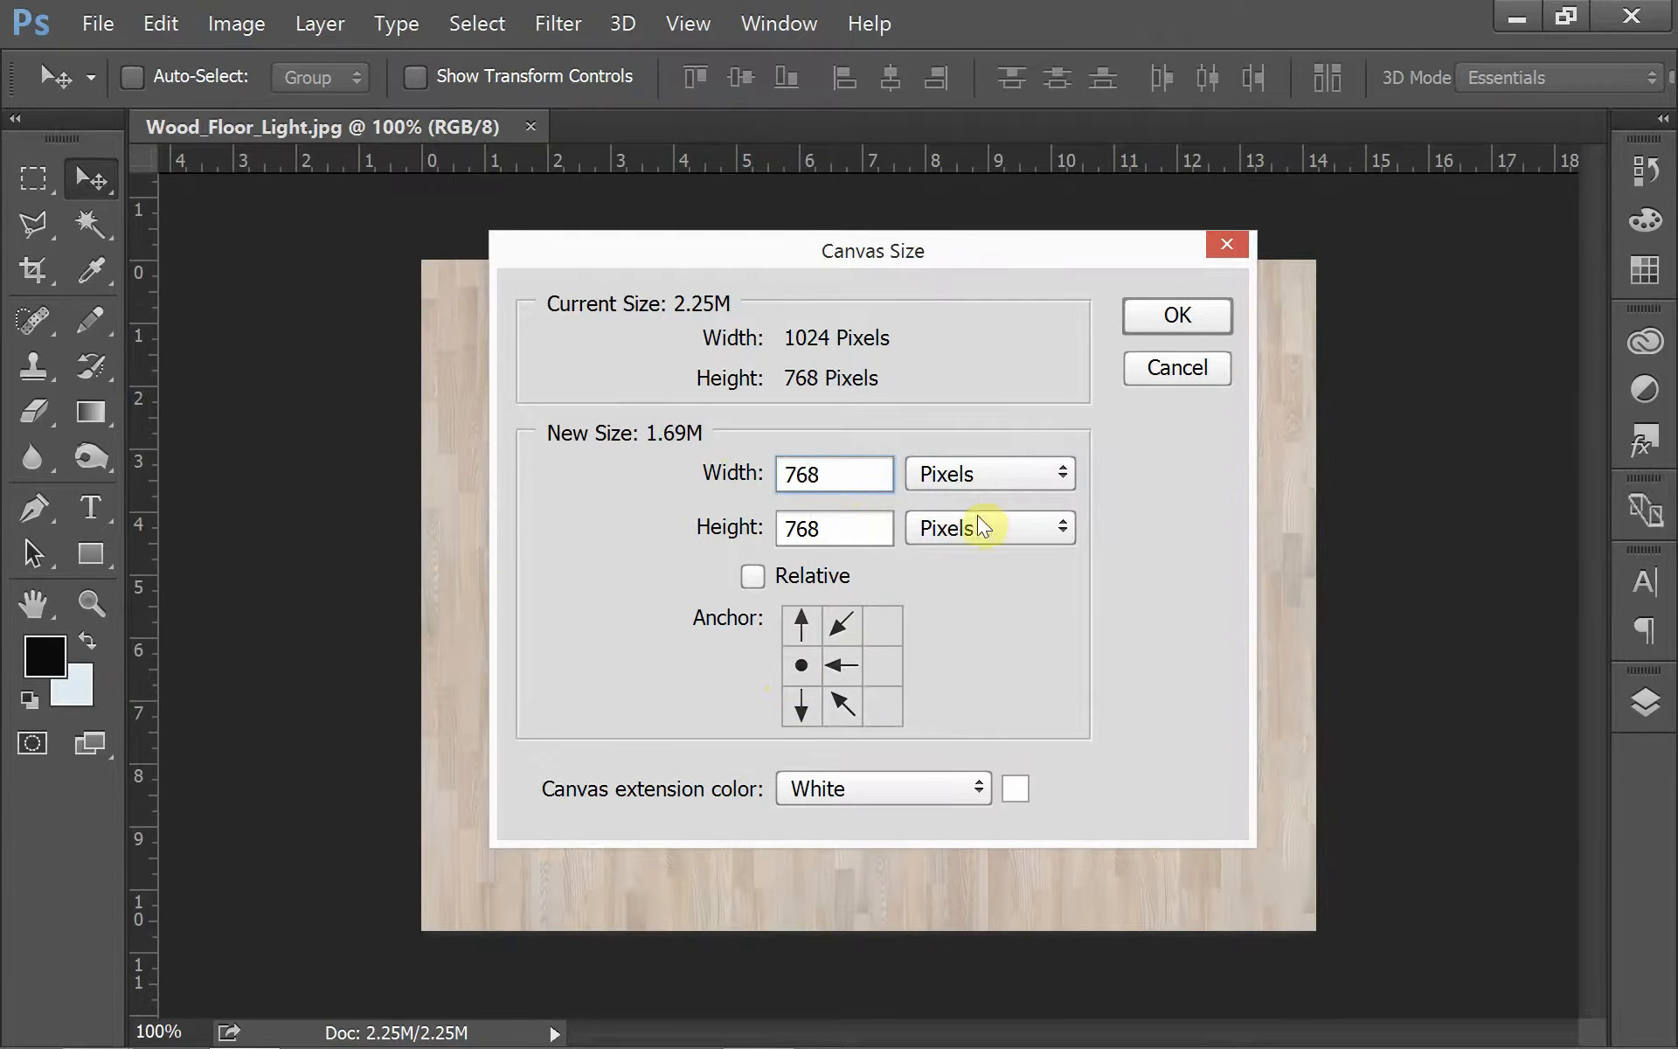
click(1174, 323)
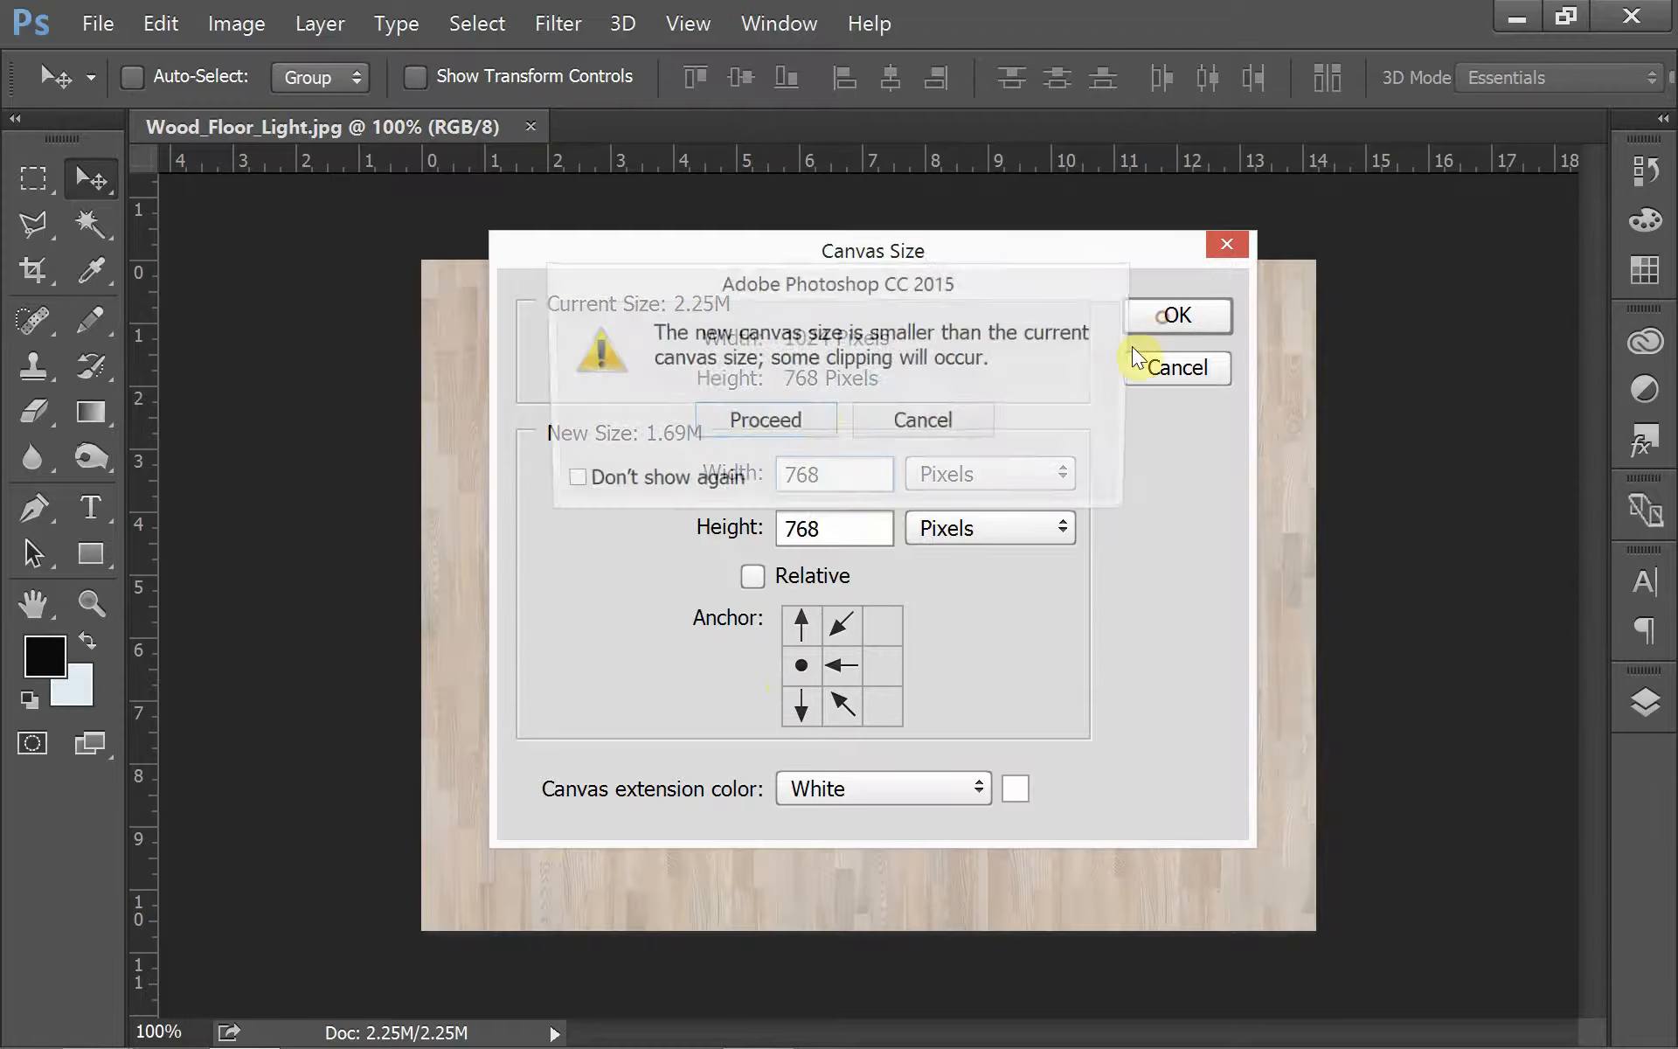
click(794, 428)
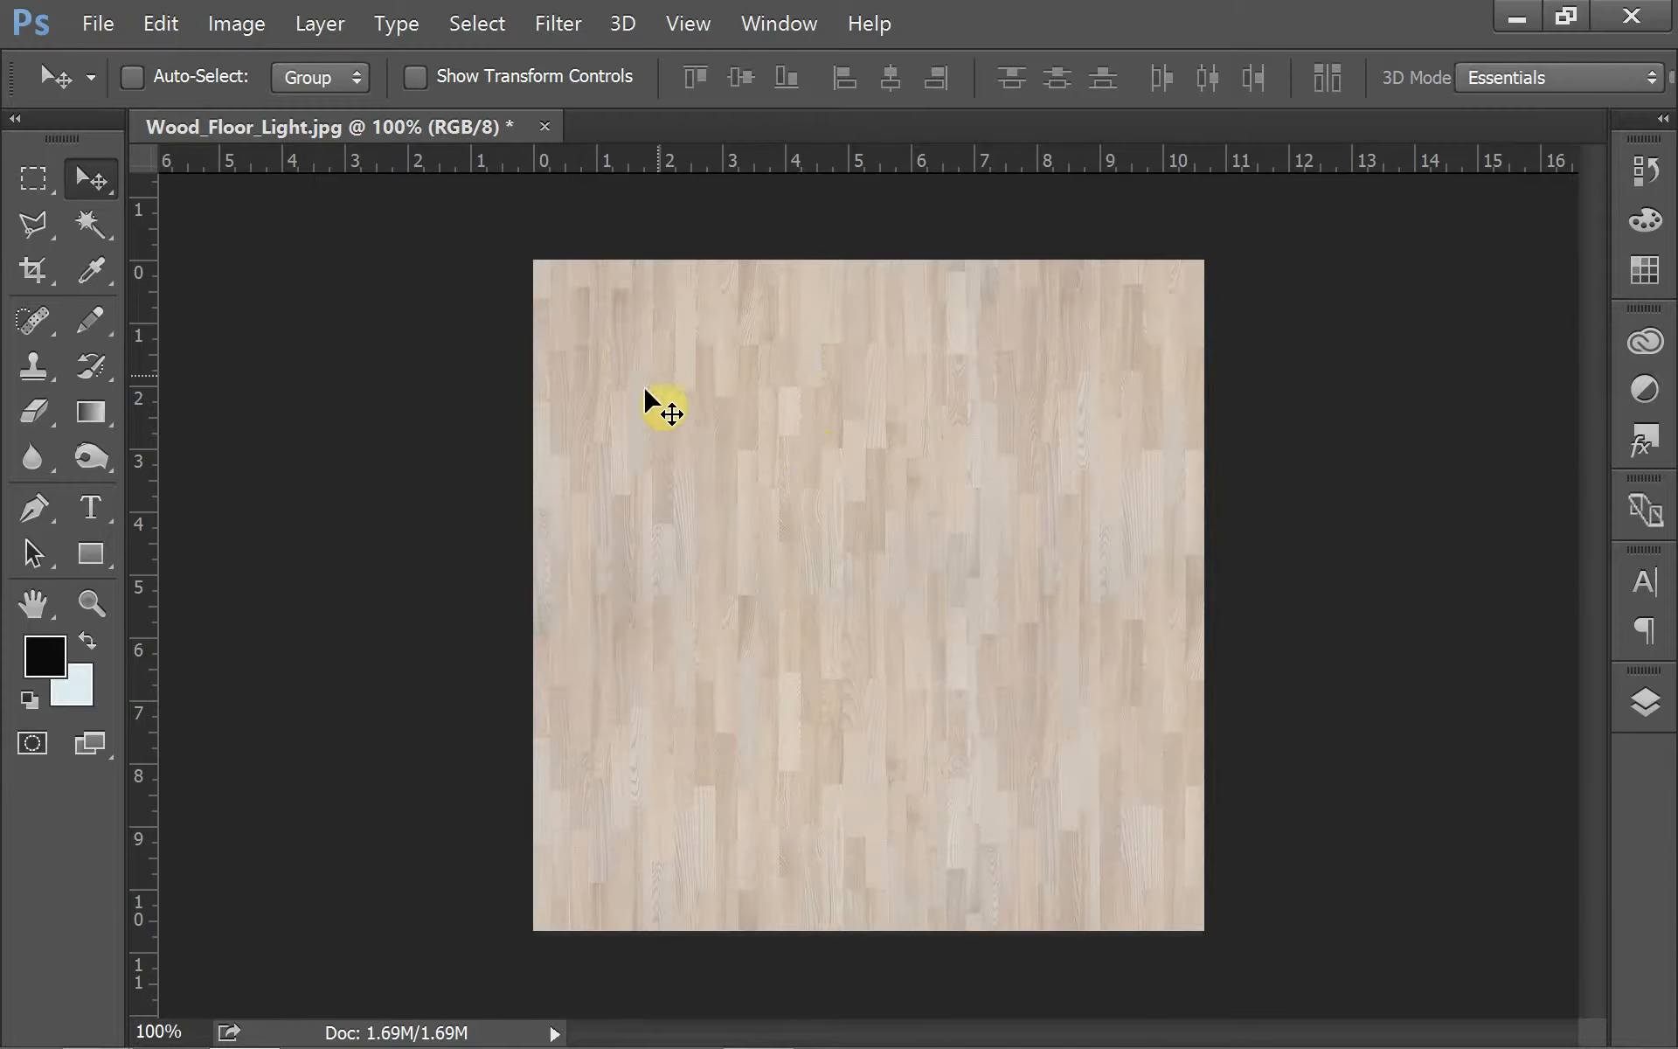
Check the cropped wood floor image's pixel dimensions and resolution in the image size settings.
click(245, 25)
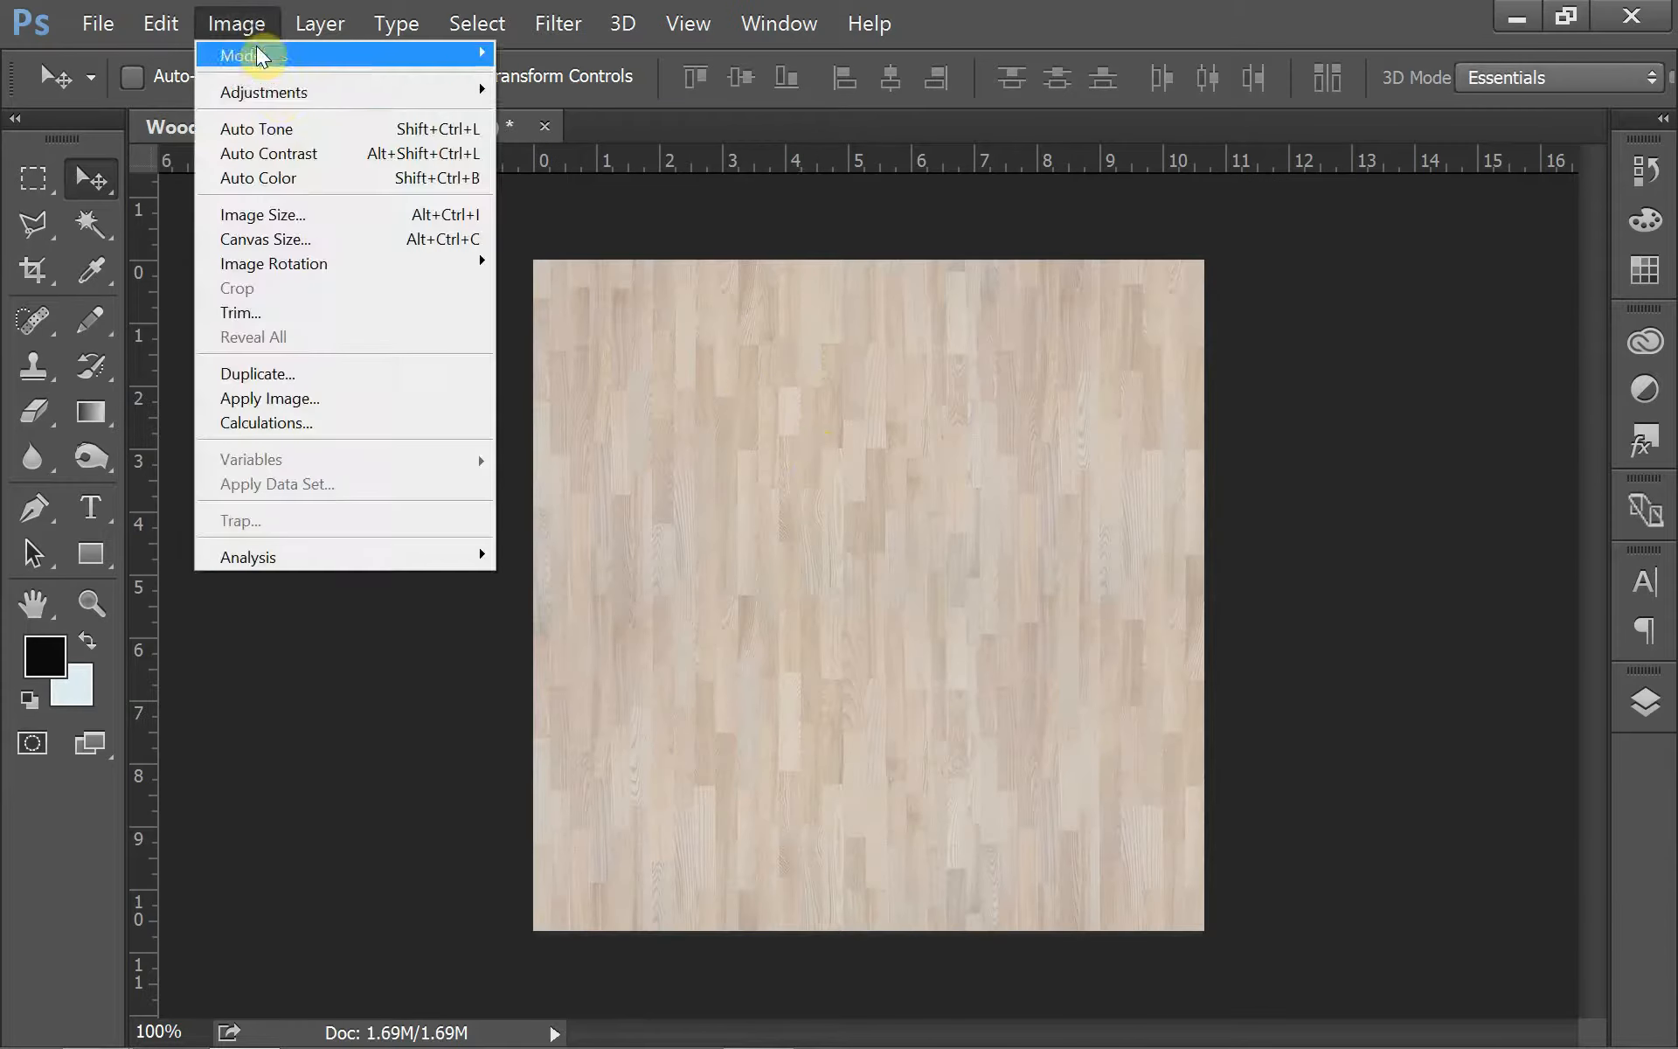
click(285, 214)
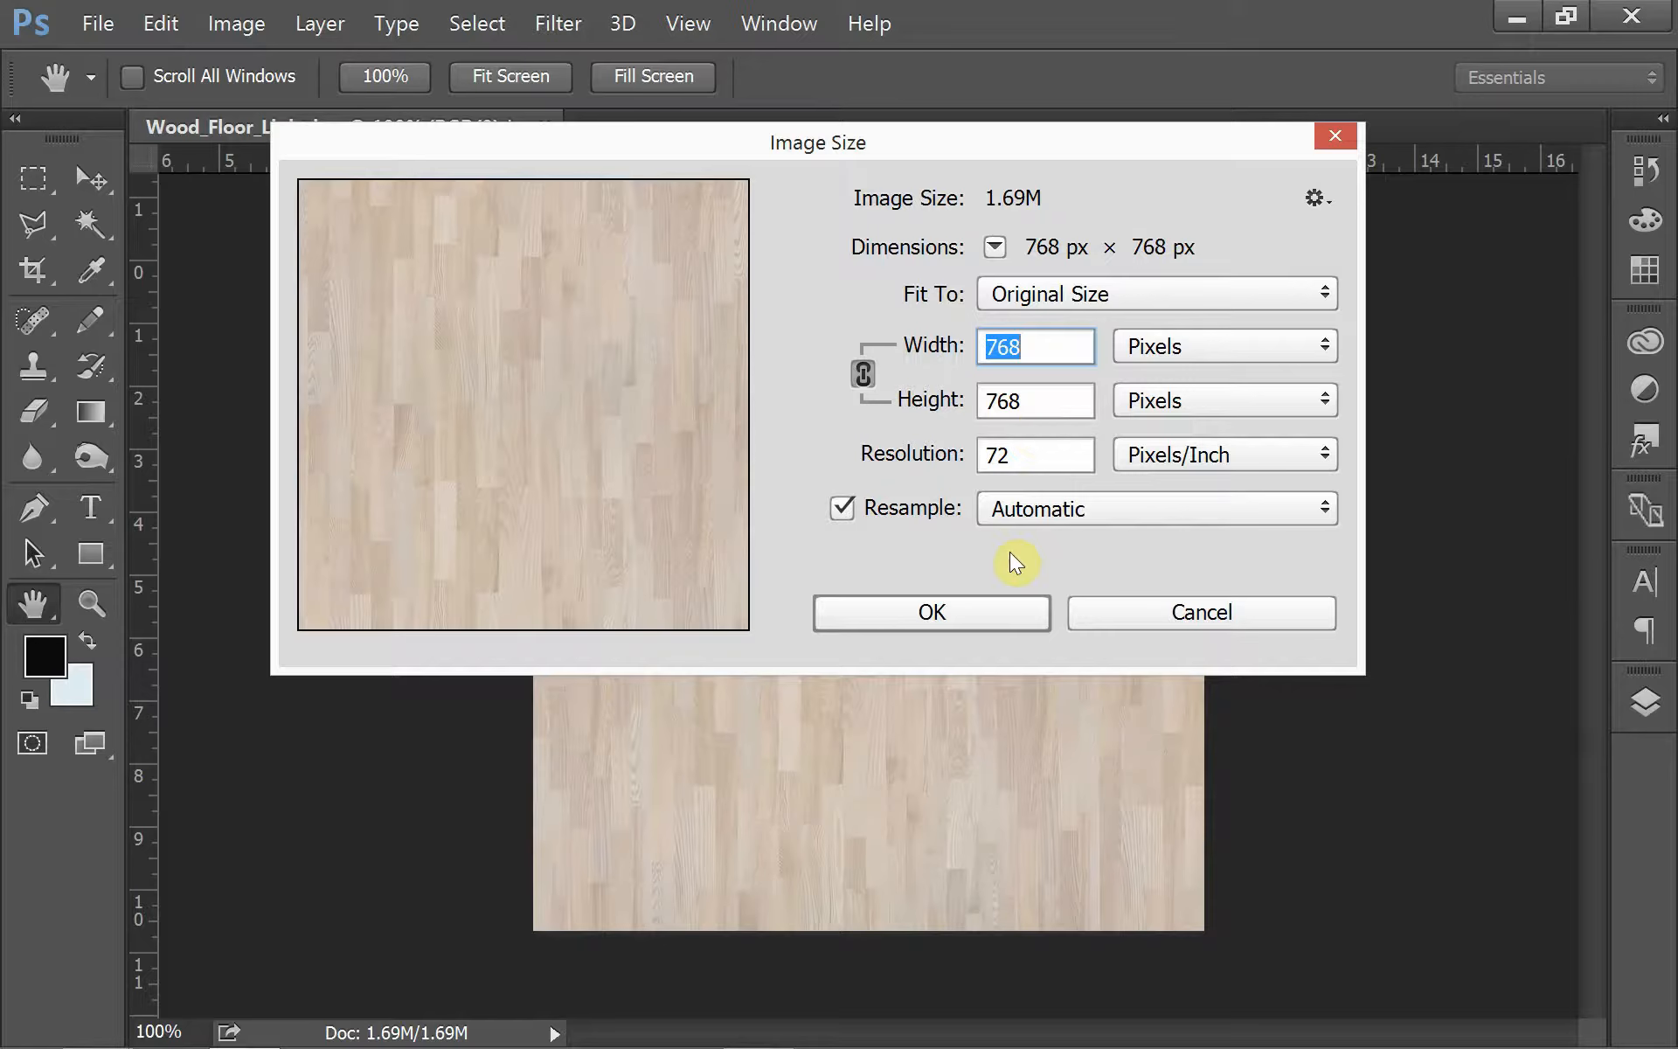
click(958, 622)
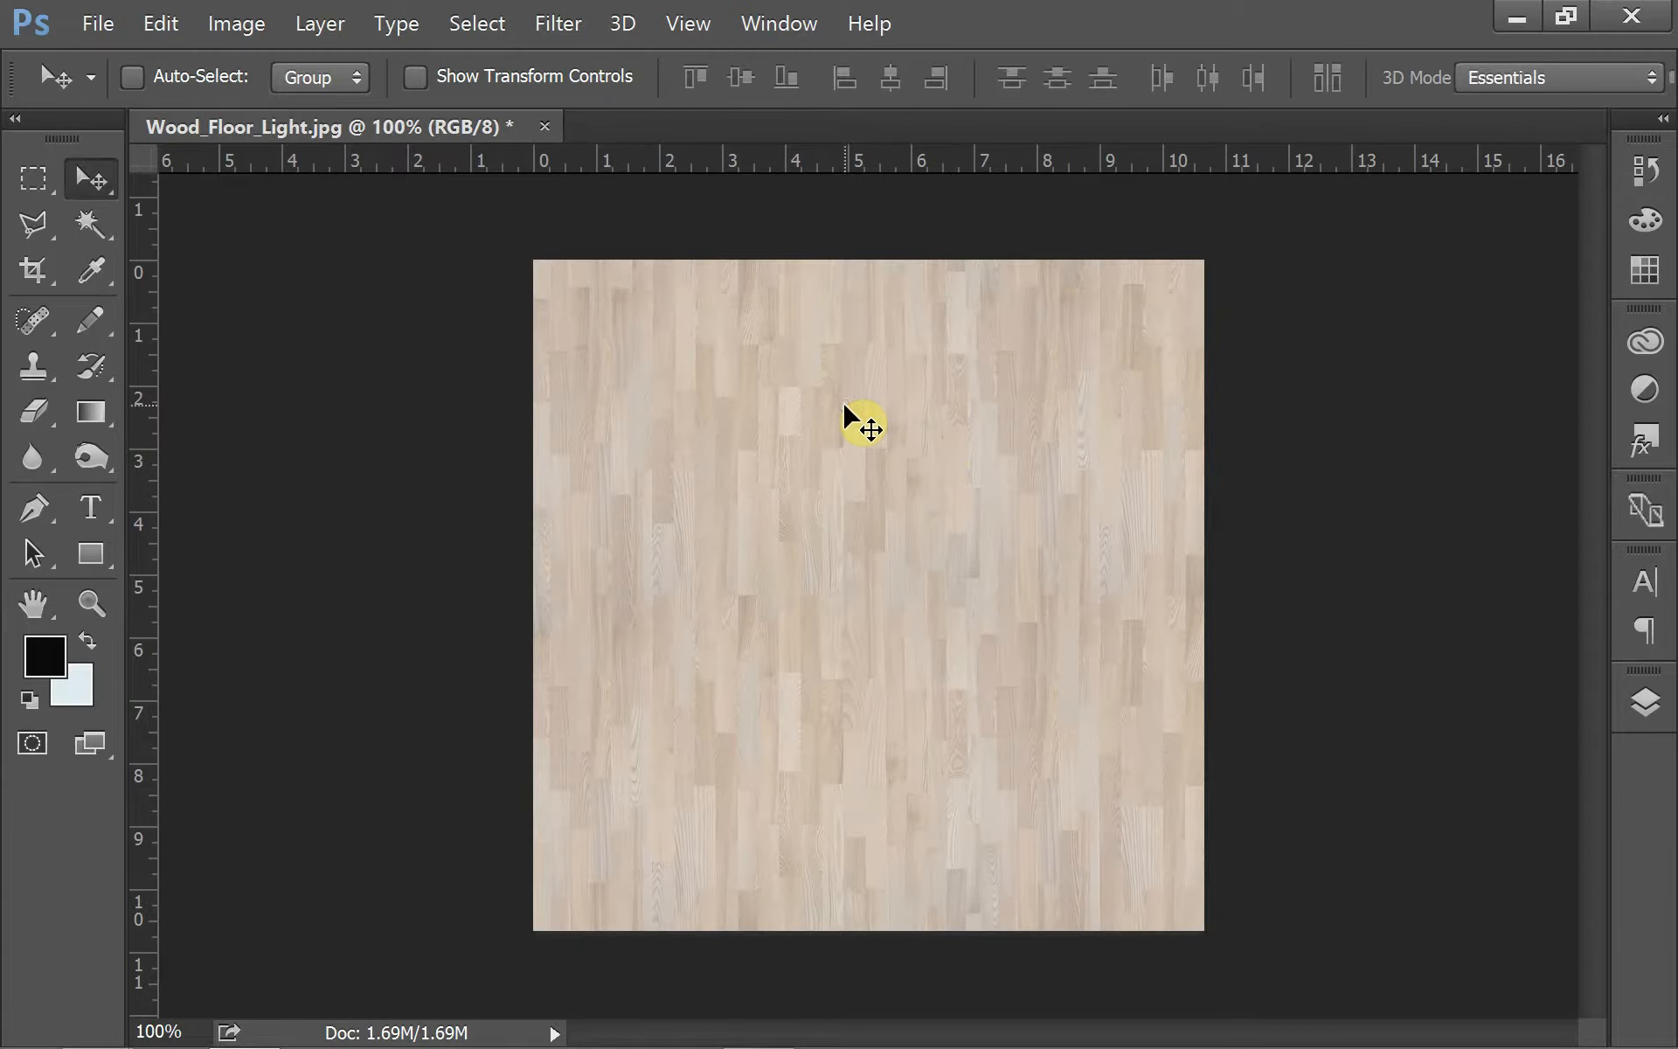
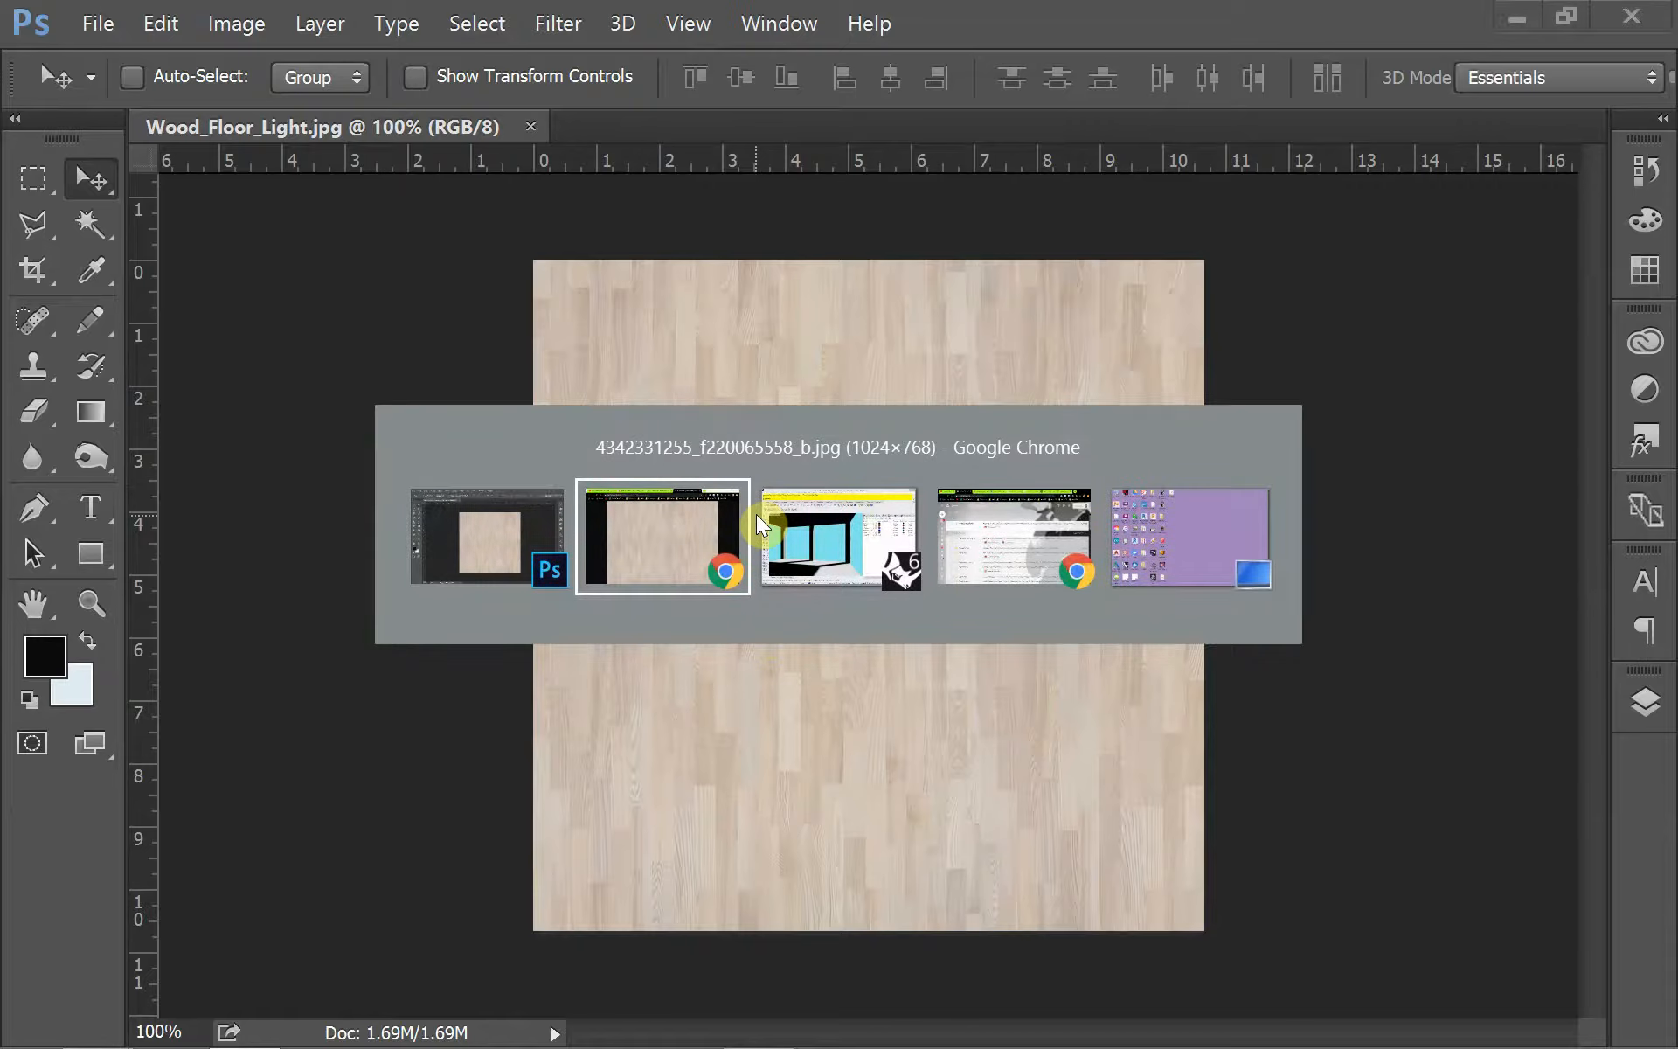
Switch to Rhino, minimize the Grasshopper window and select the floor in the Perspective view.
key(alt+Tab)
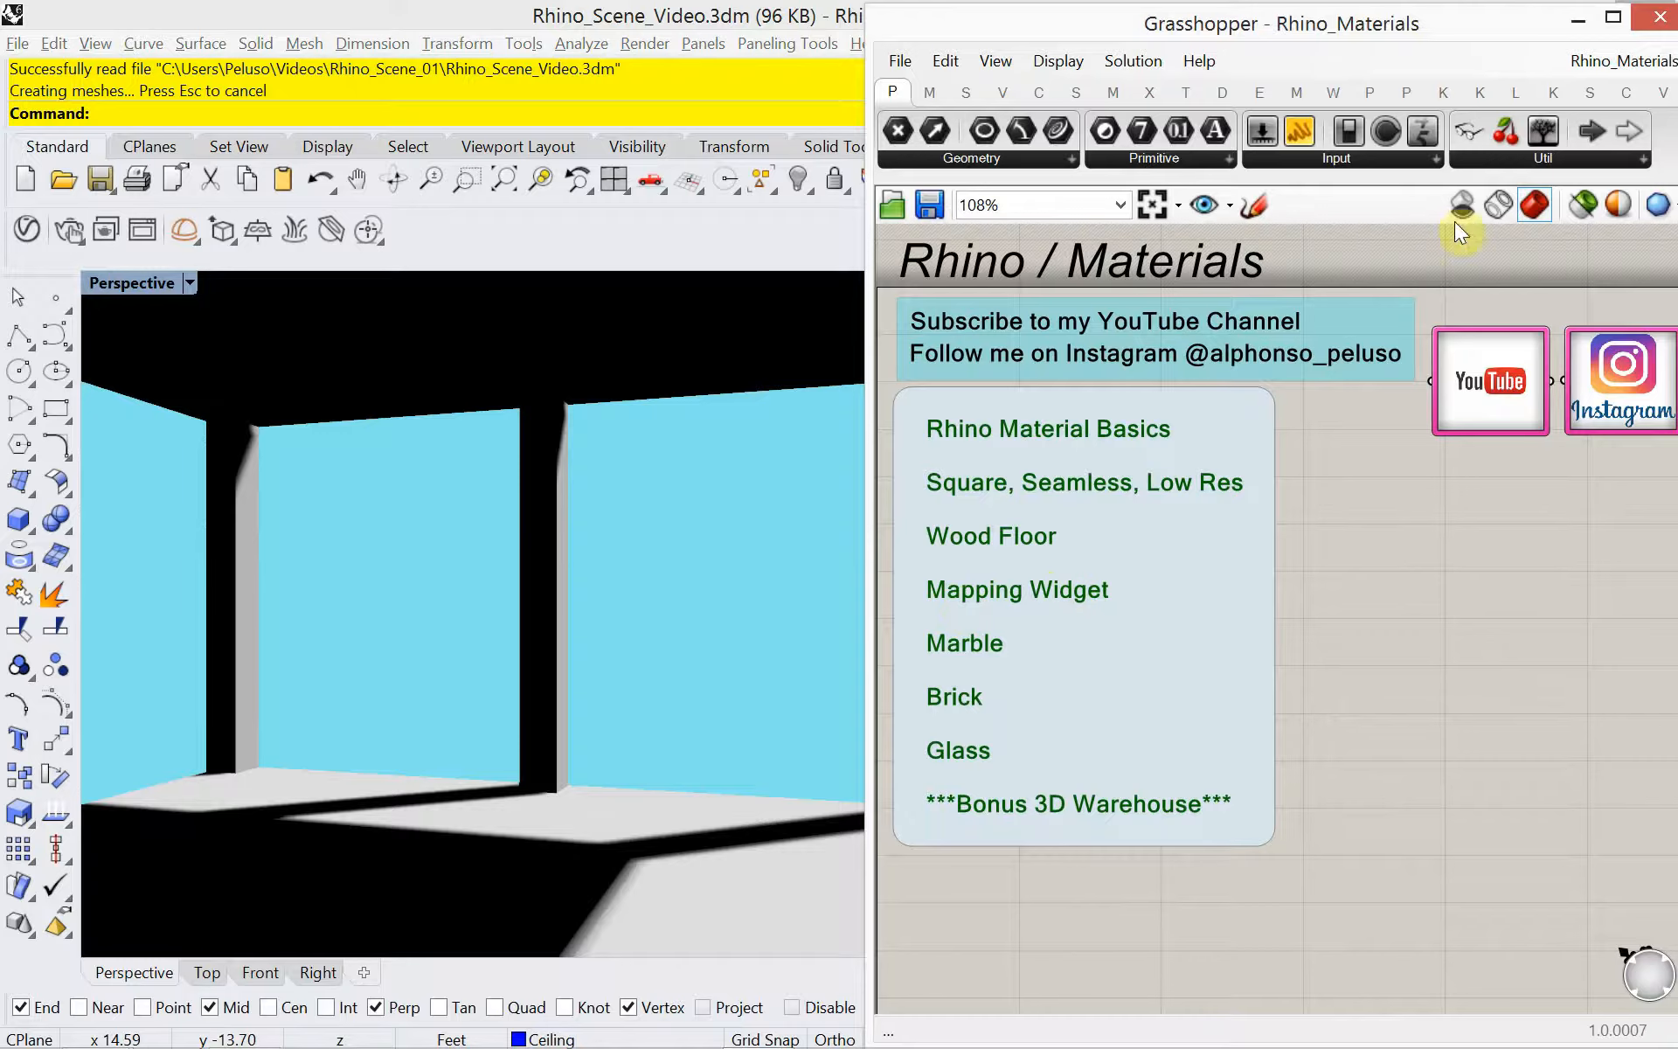
click(1578, 20)
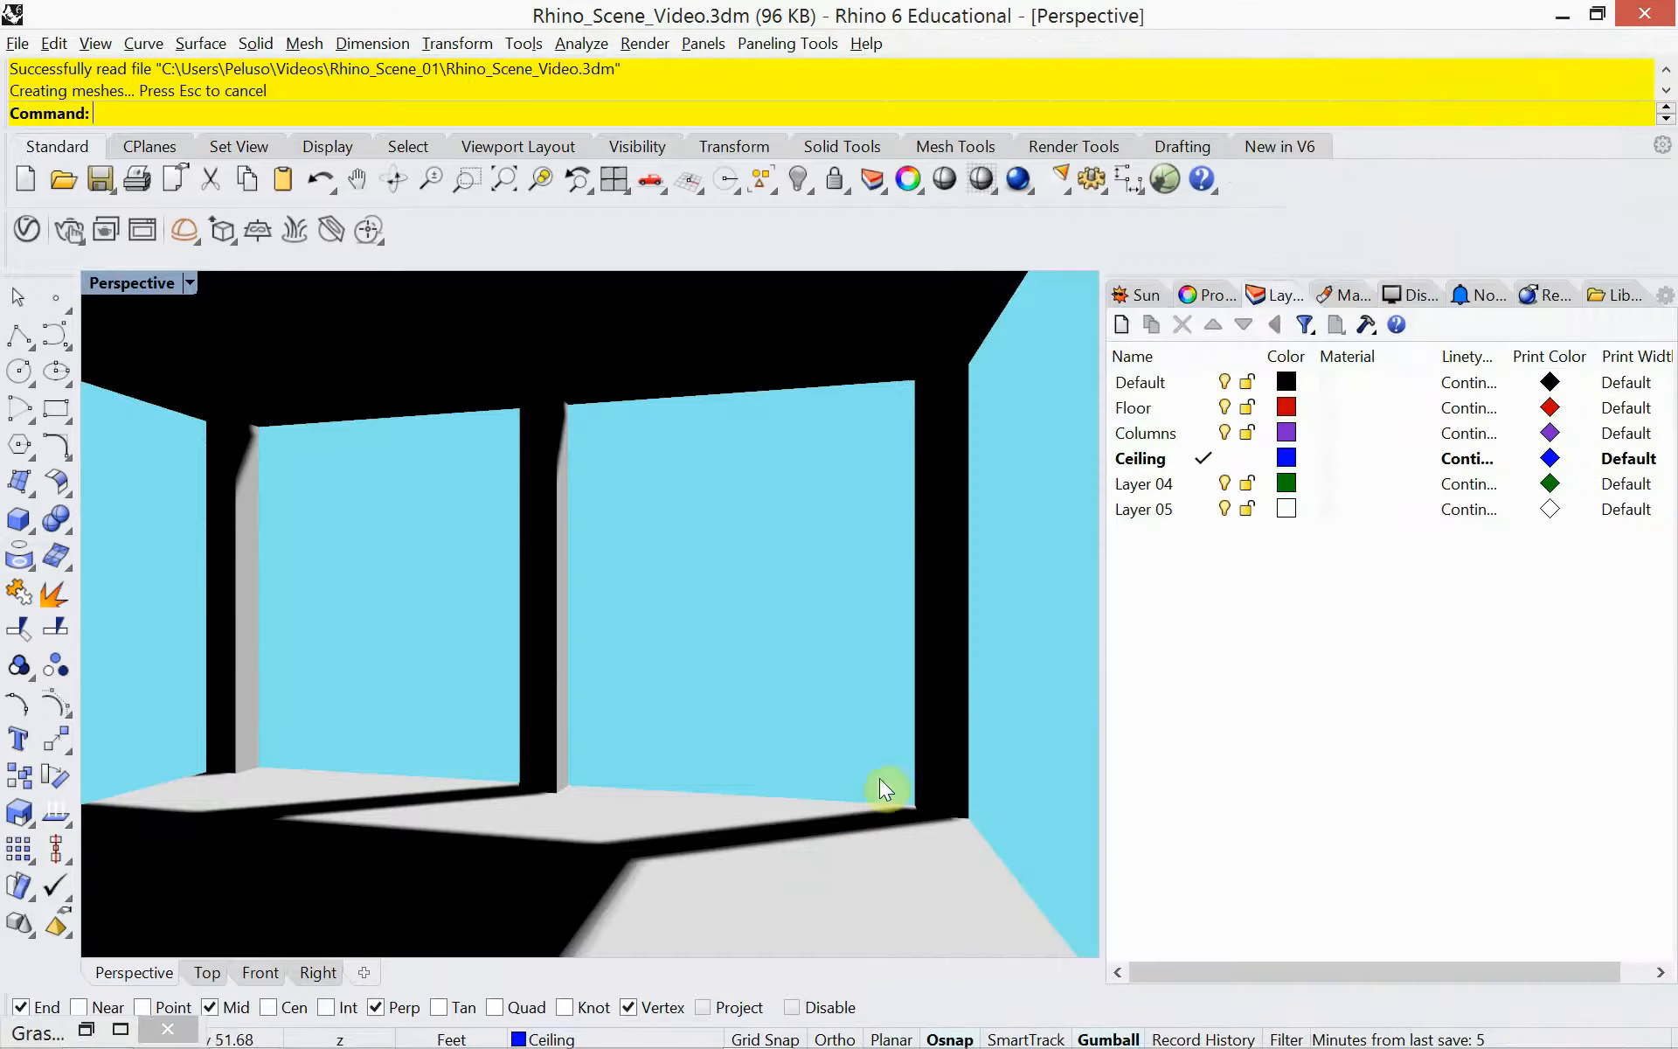
click(832, 851)
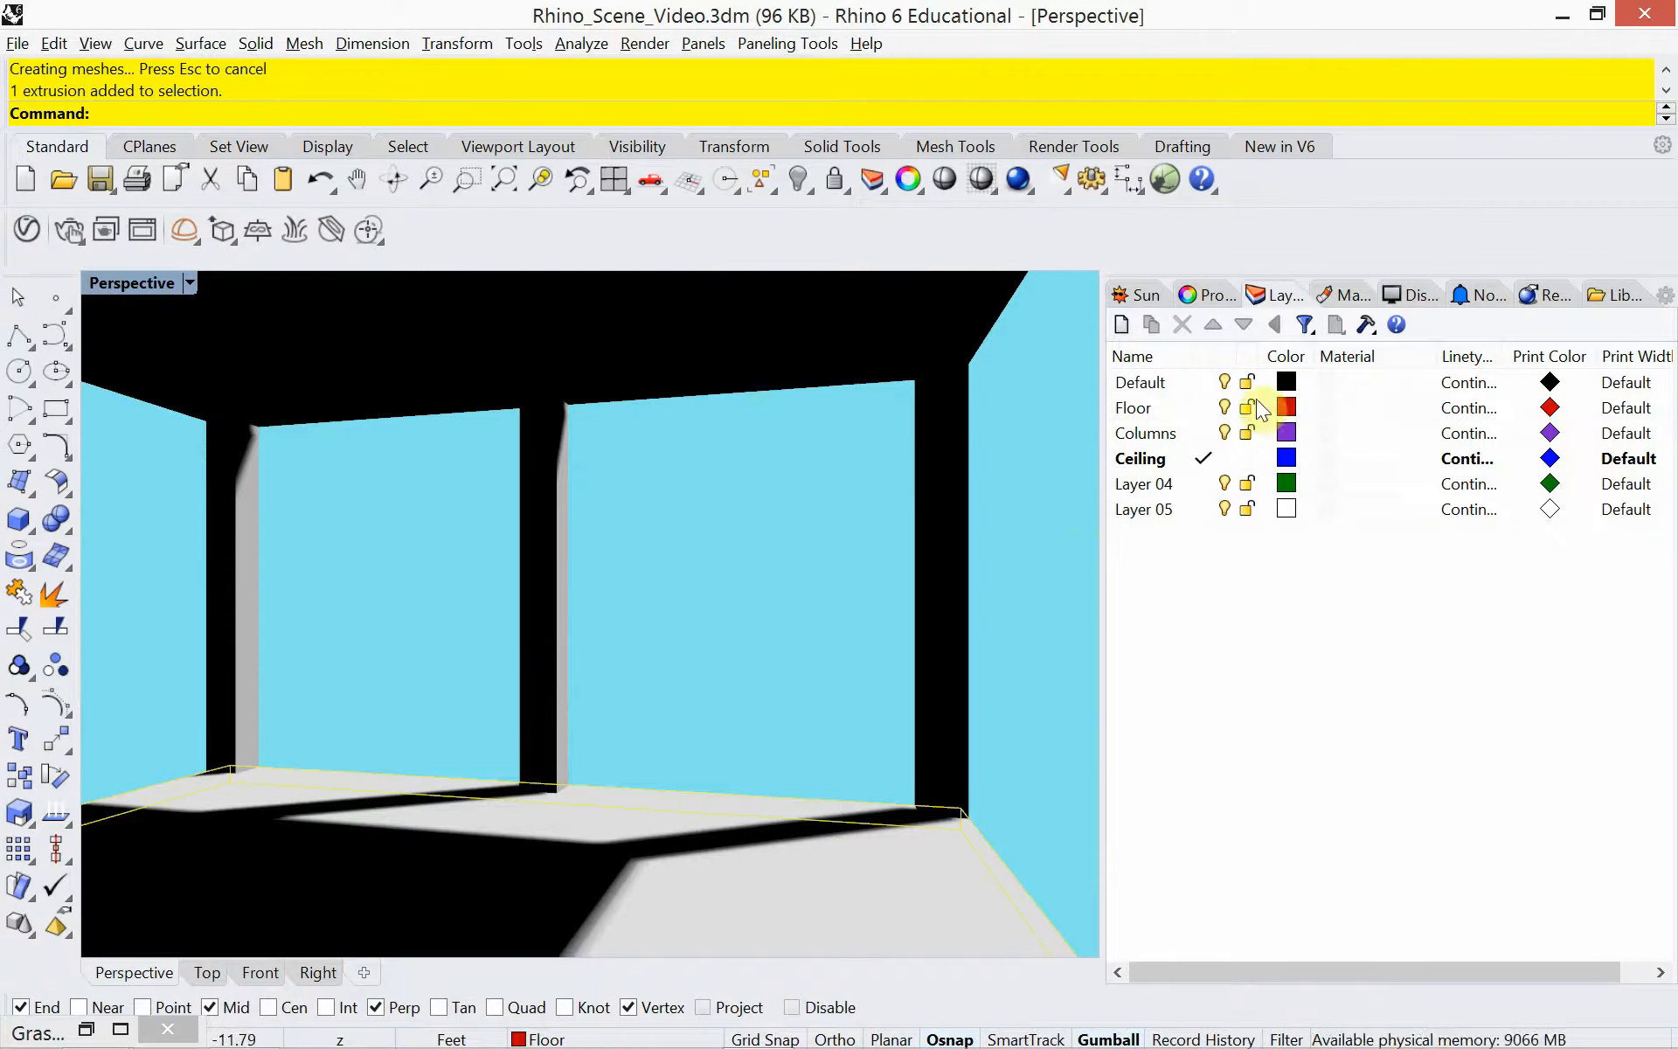
Review the model's materials, the selected floor's texture mapping properties and the list of available panels.
click(1349, 294)
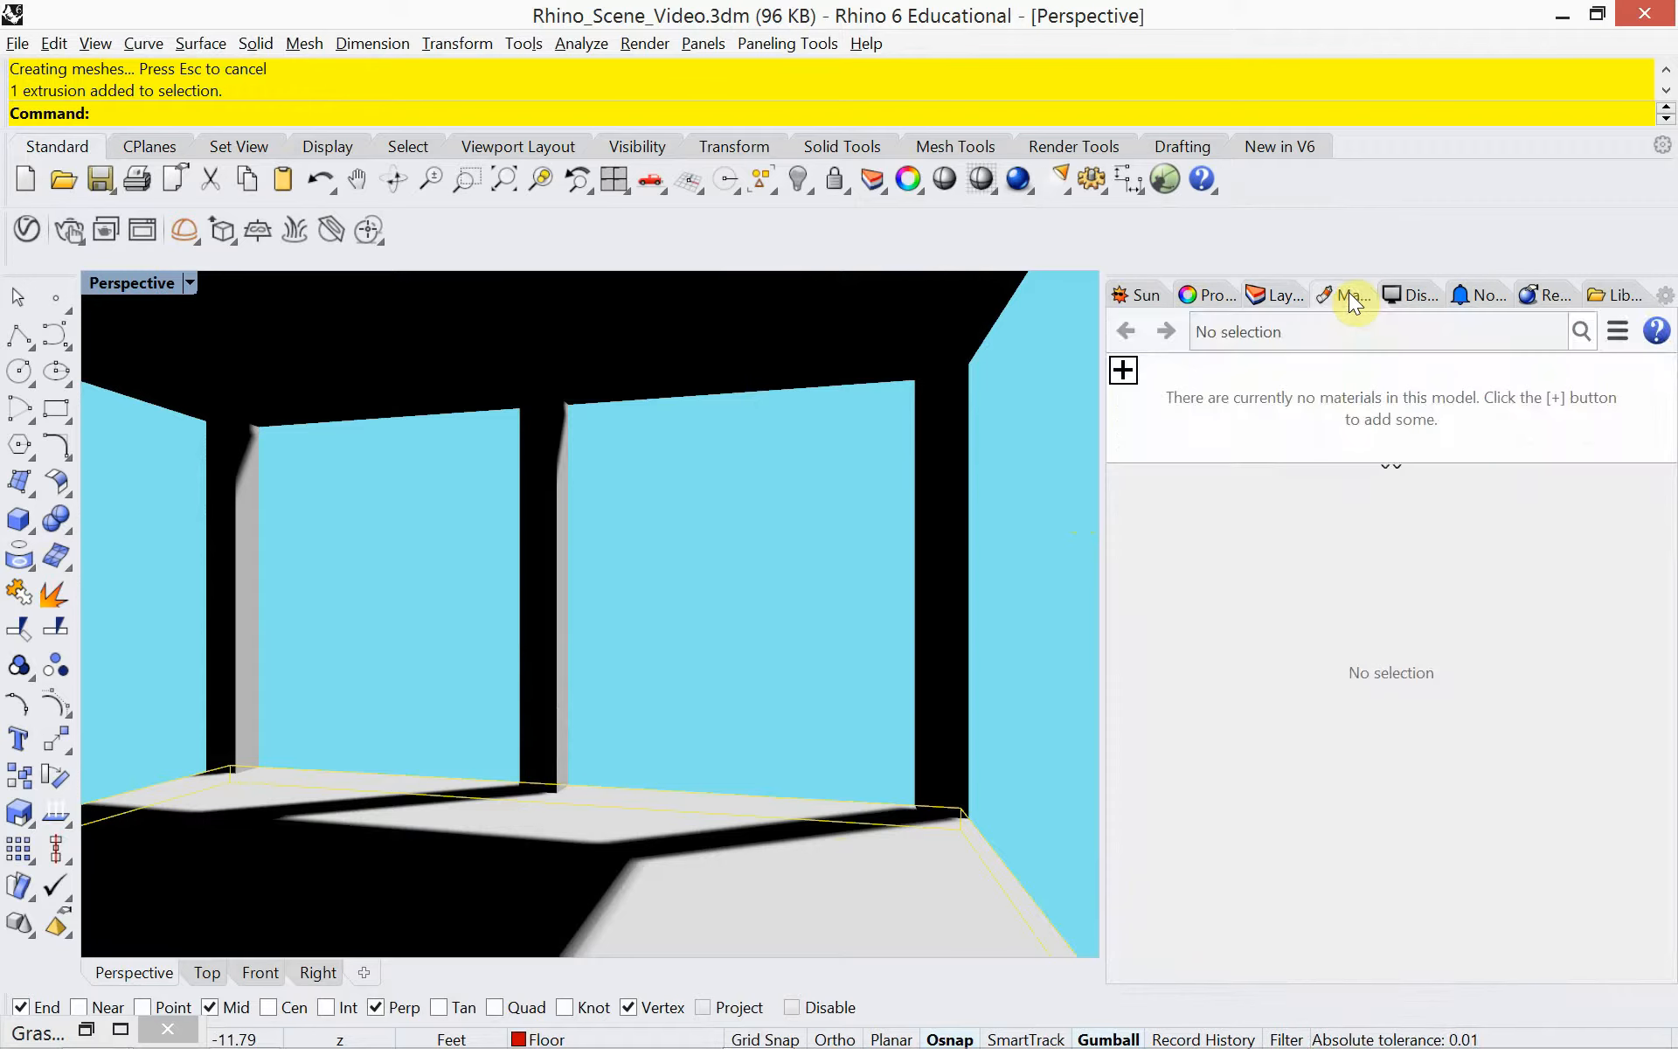
click(1209, 295)
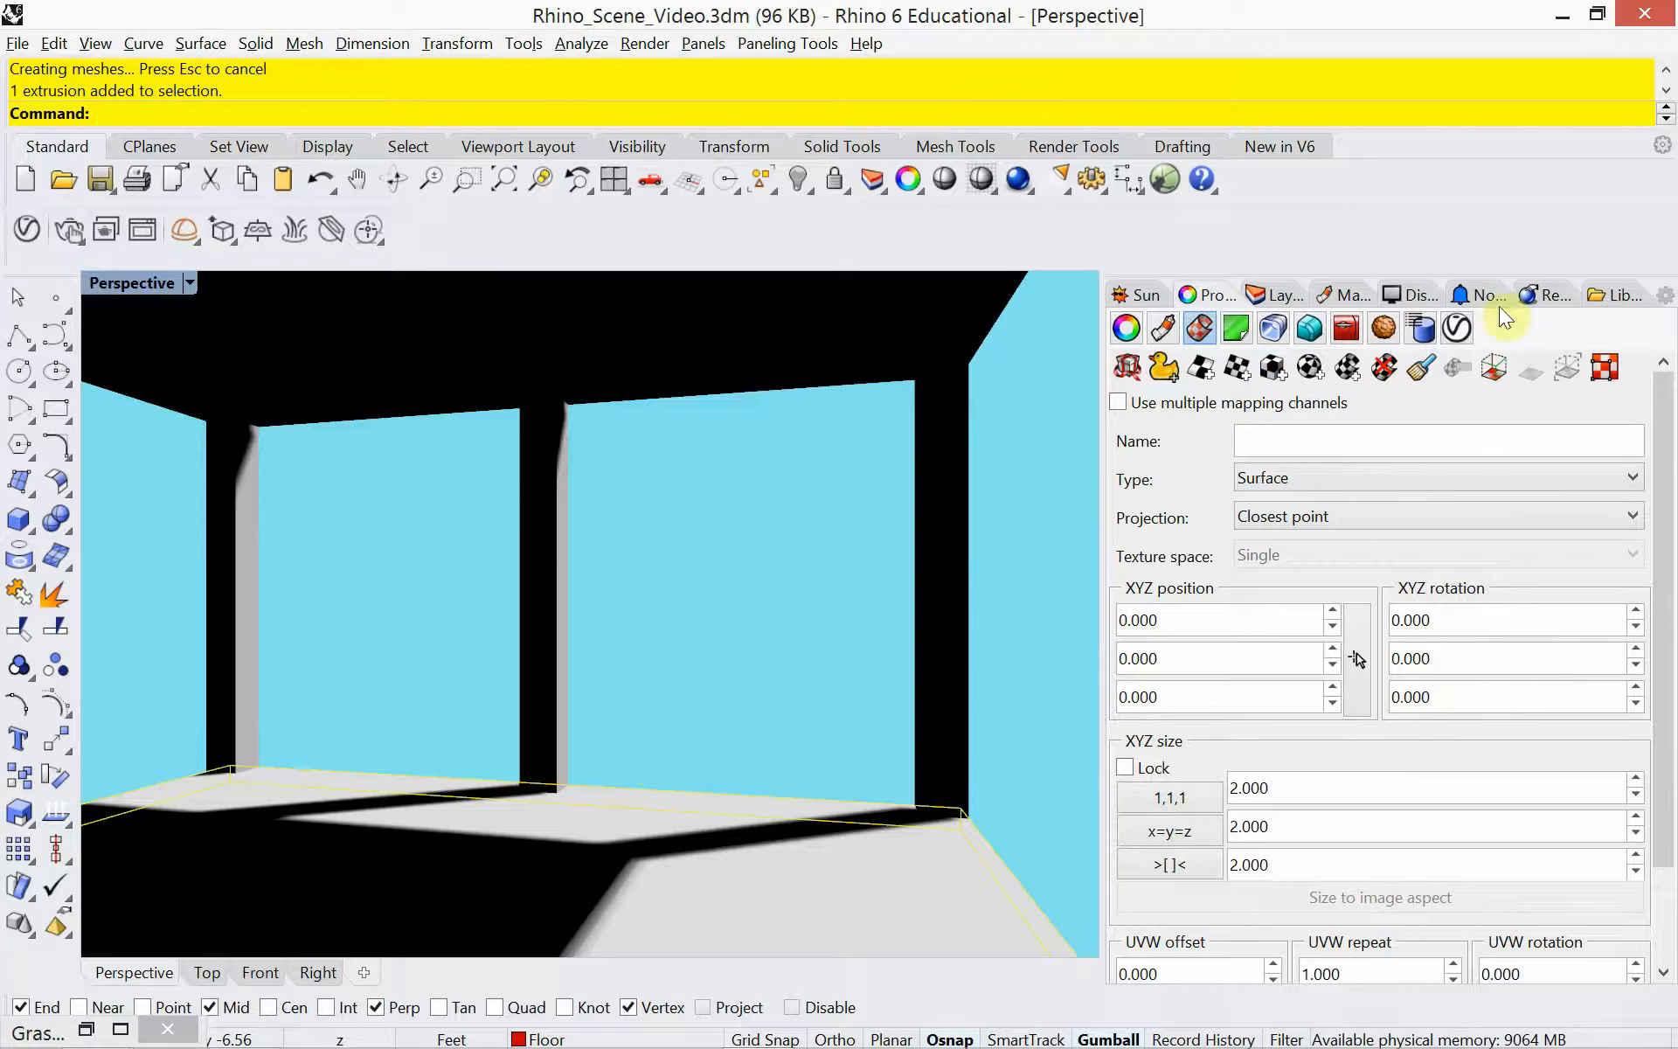
click(1665, 292)
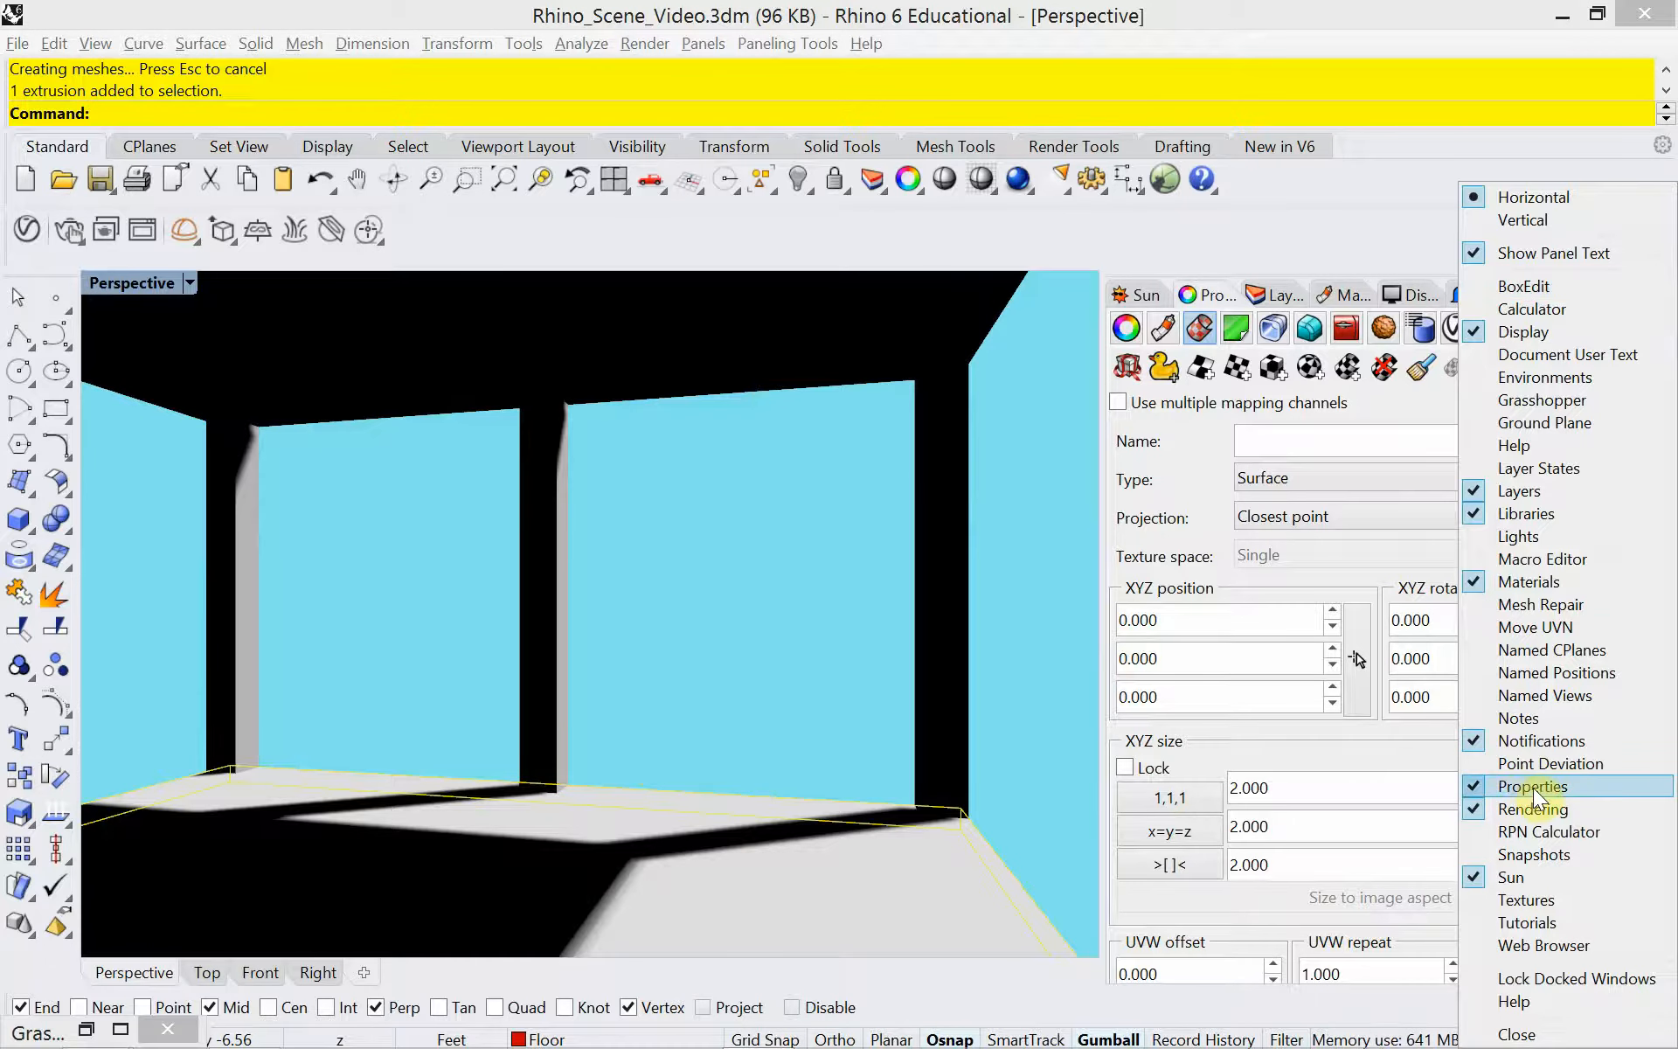
click(1392, 218)
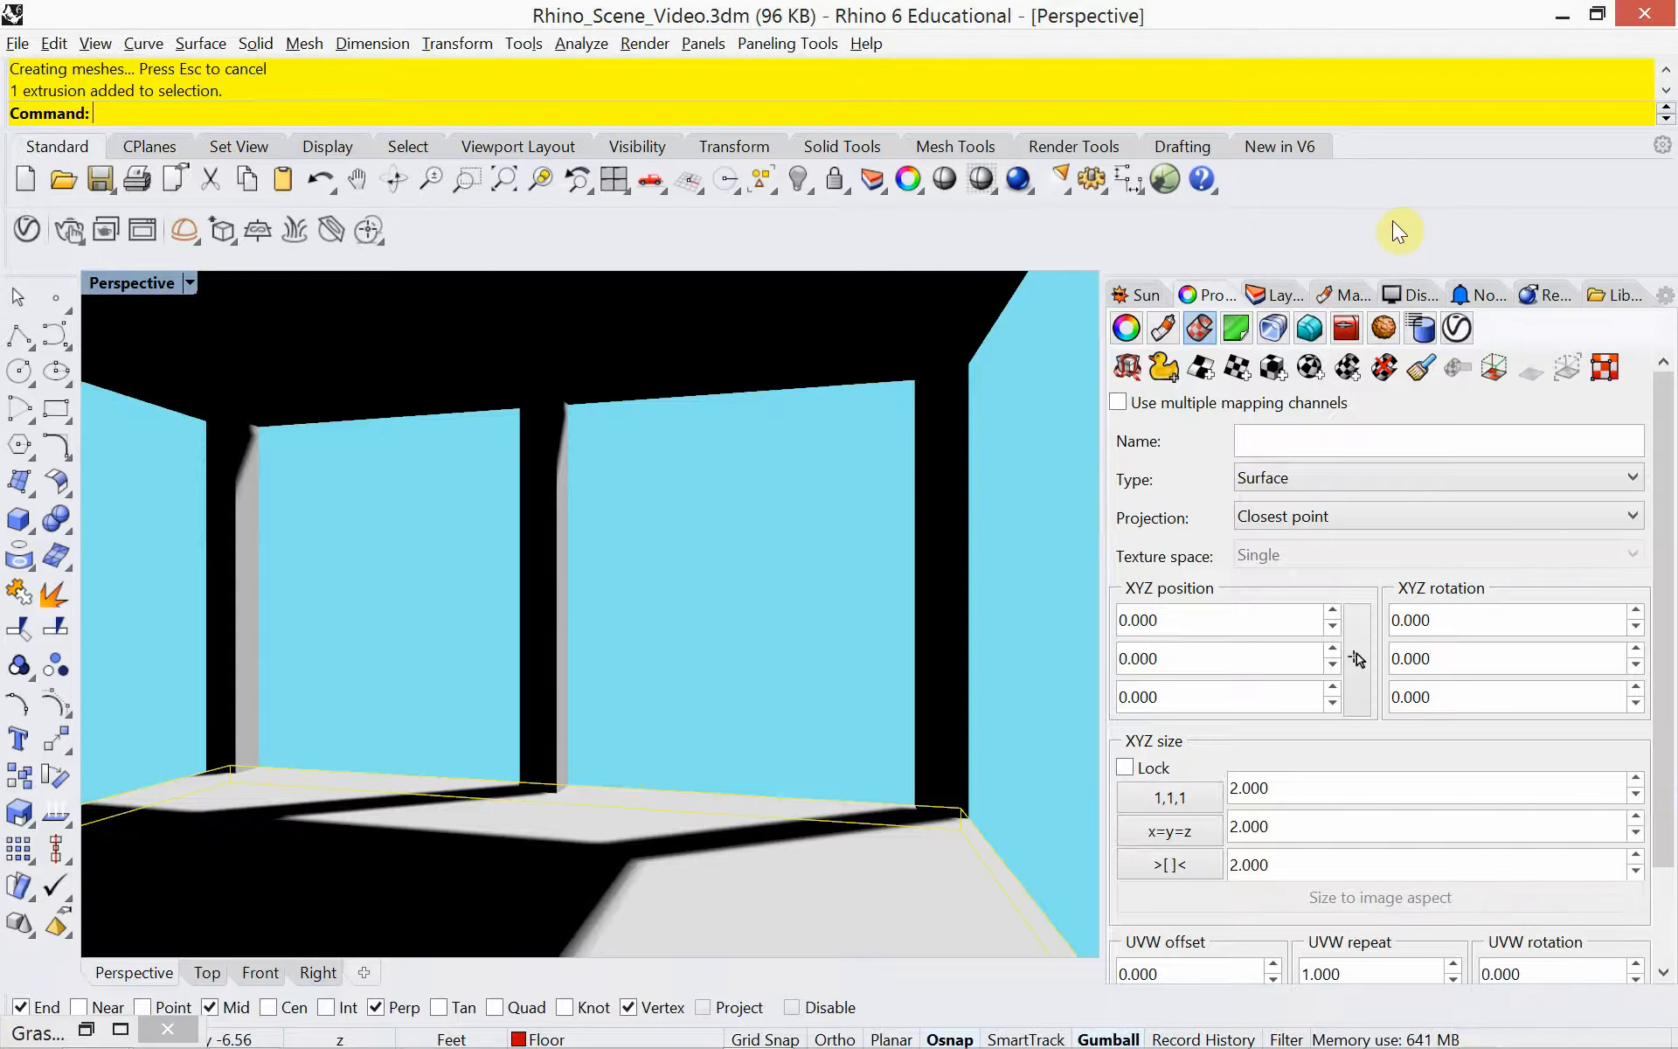
Apply a capped box mapping to the selected floor, drawing a box of about 2.57 × 3.30 × 2.96 ft.
click(1267, 367)
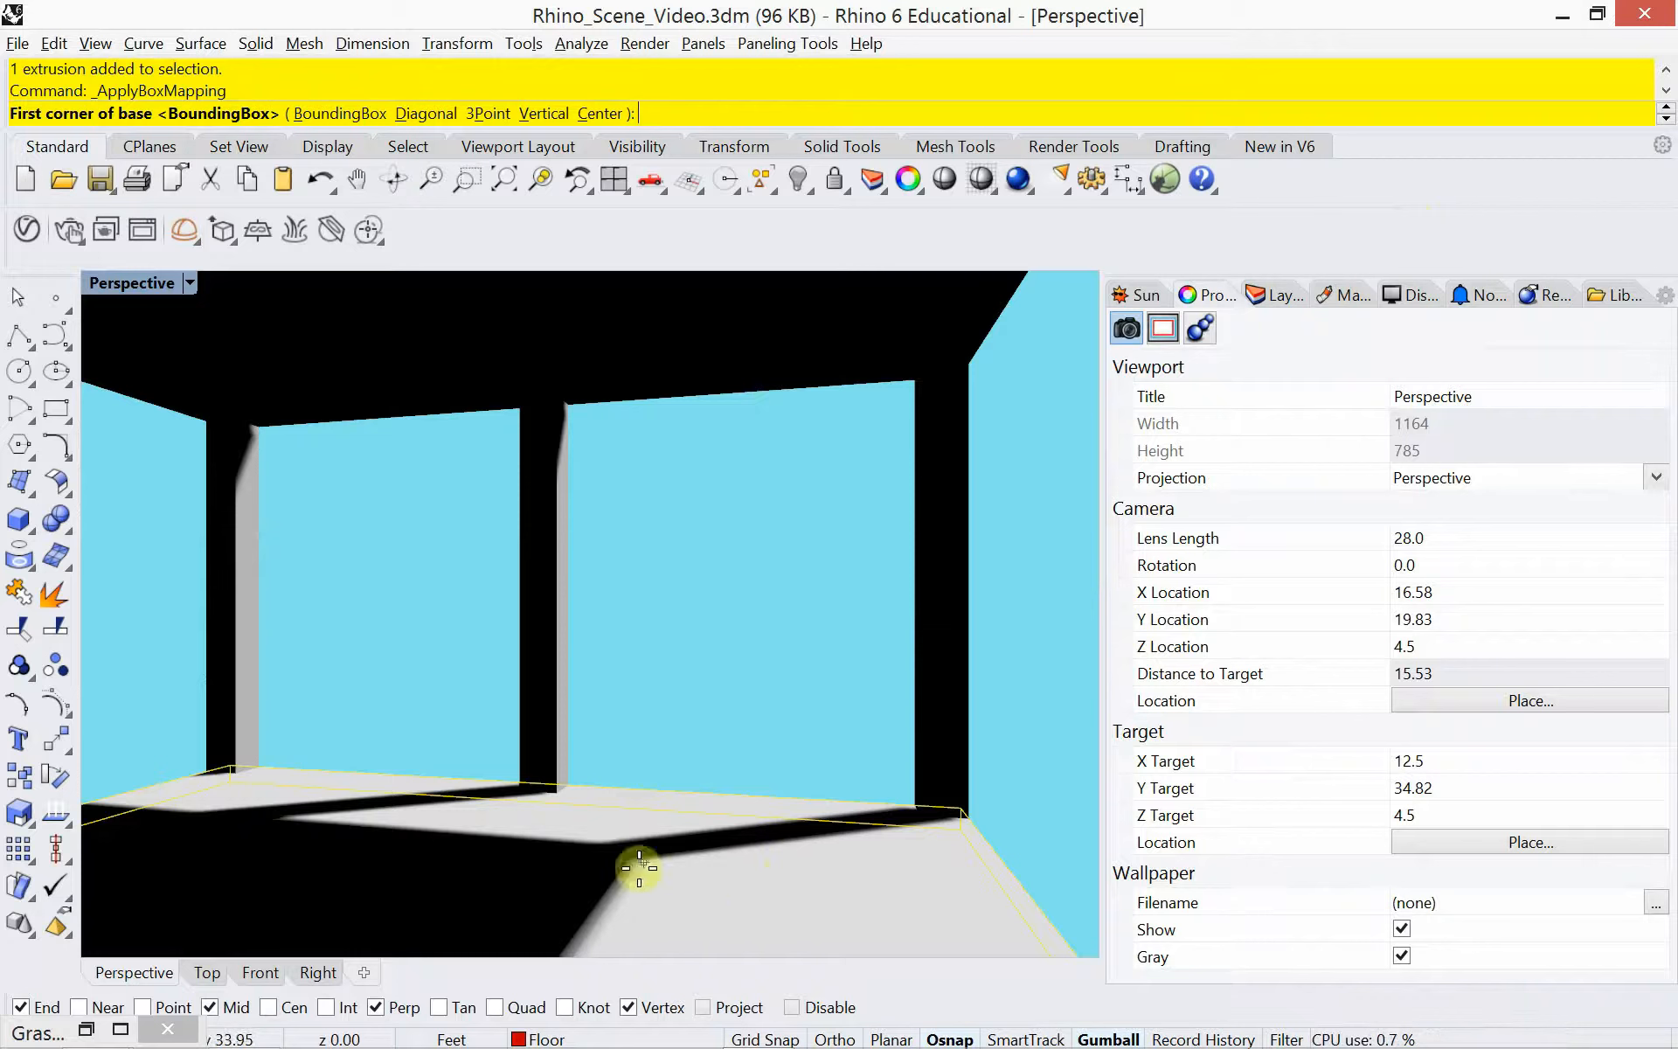
click(765, 889)
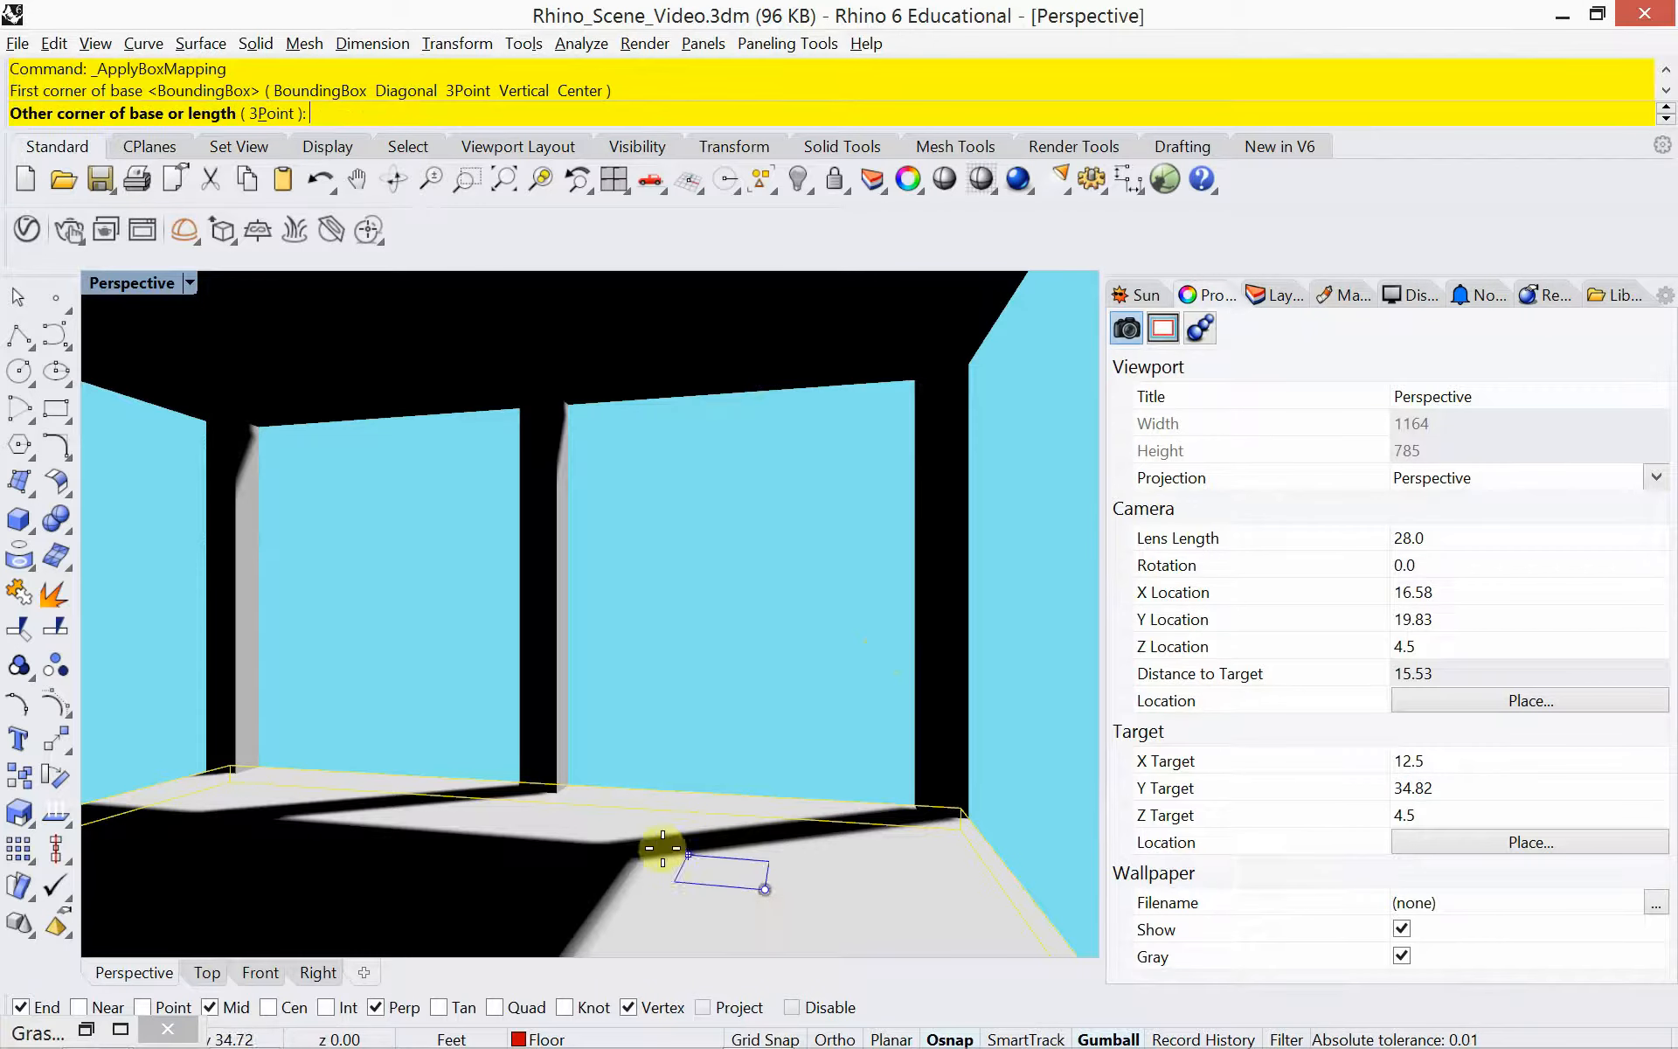
click(655, 826)
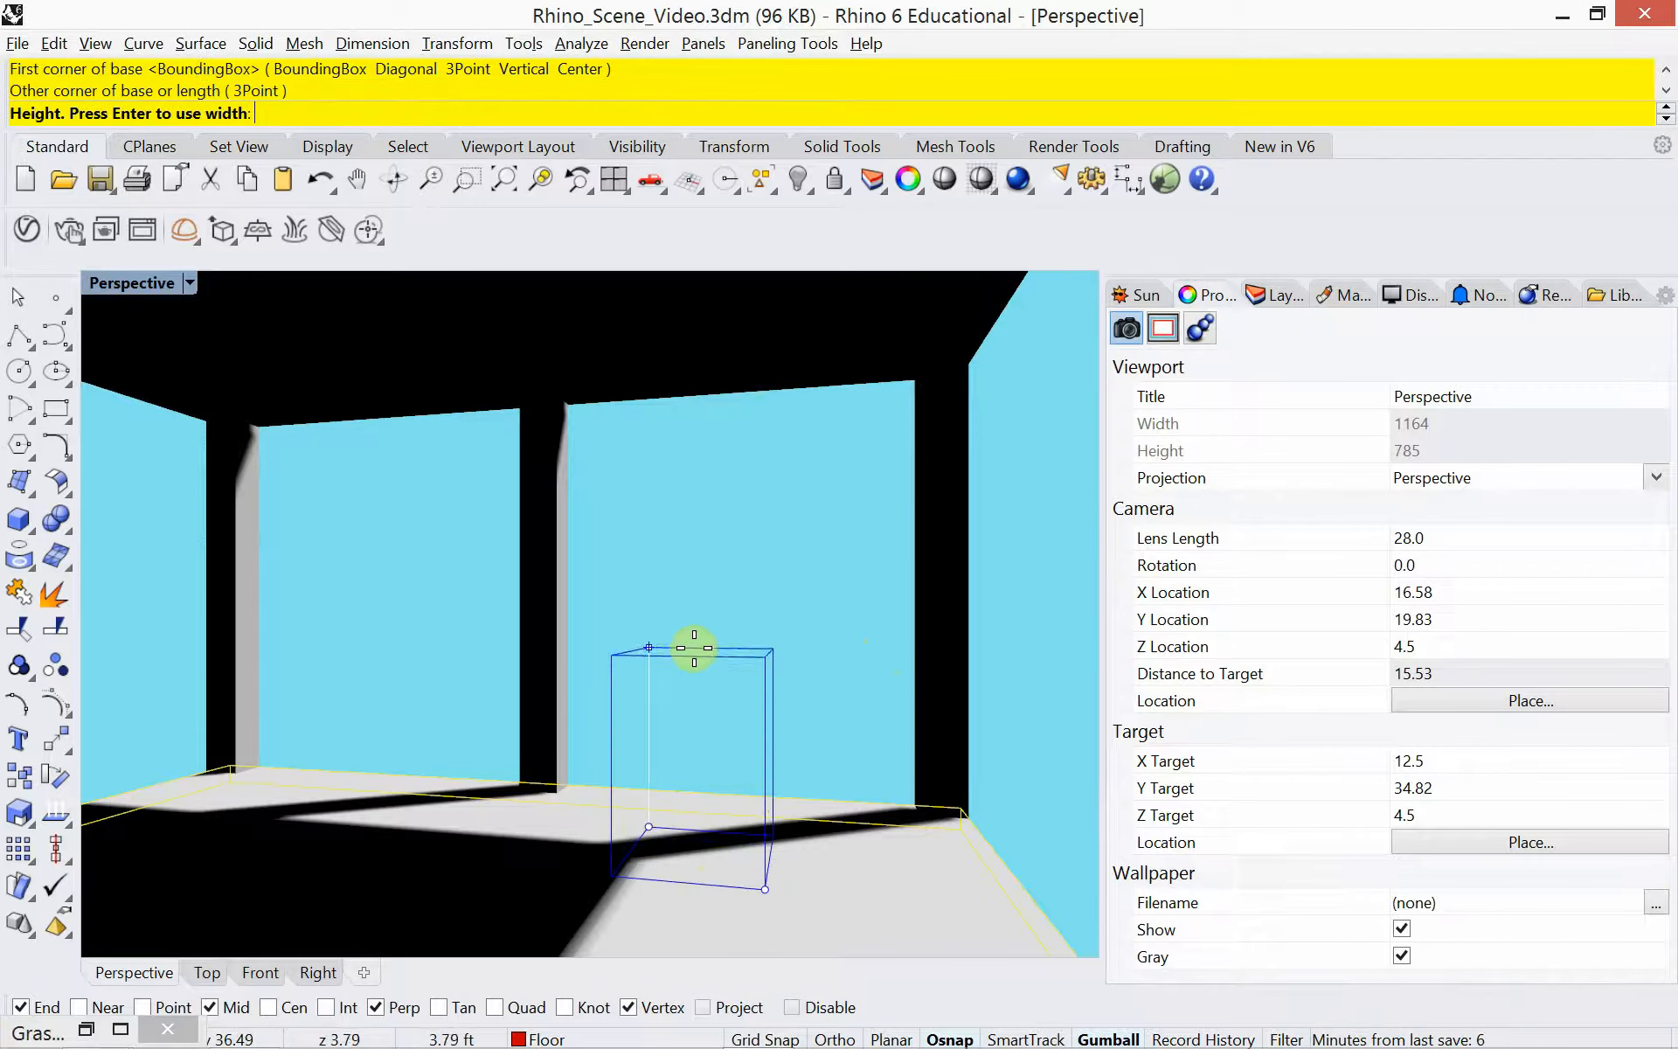
click(719, 696)
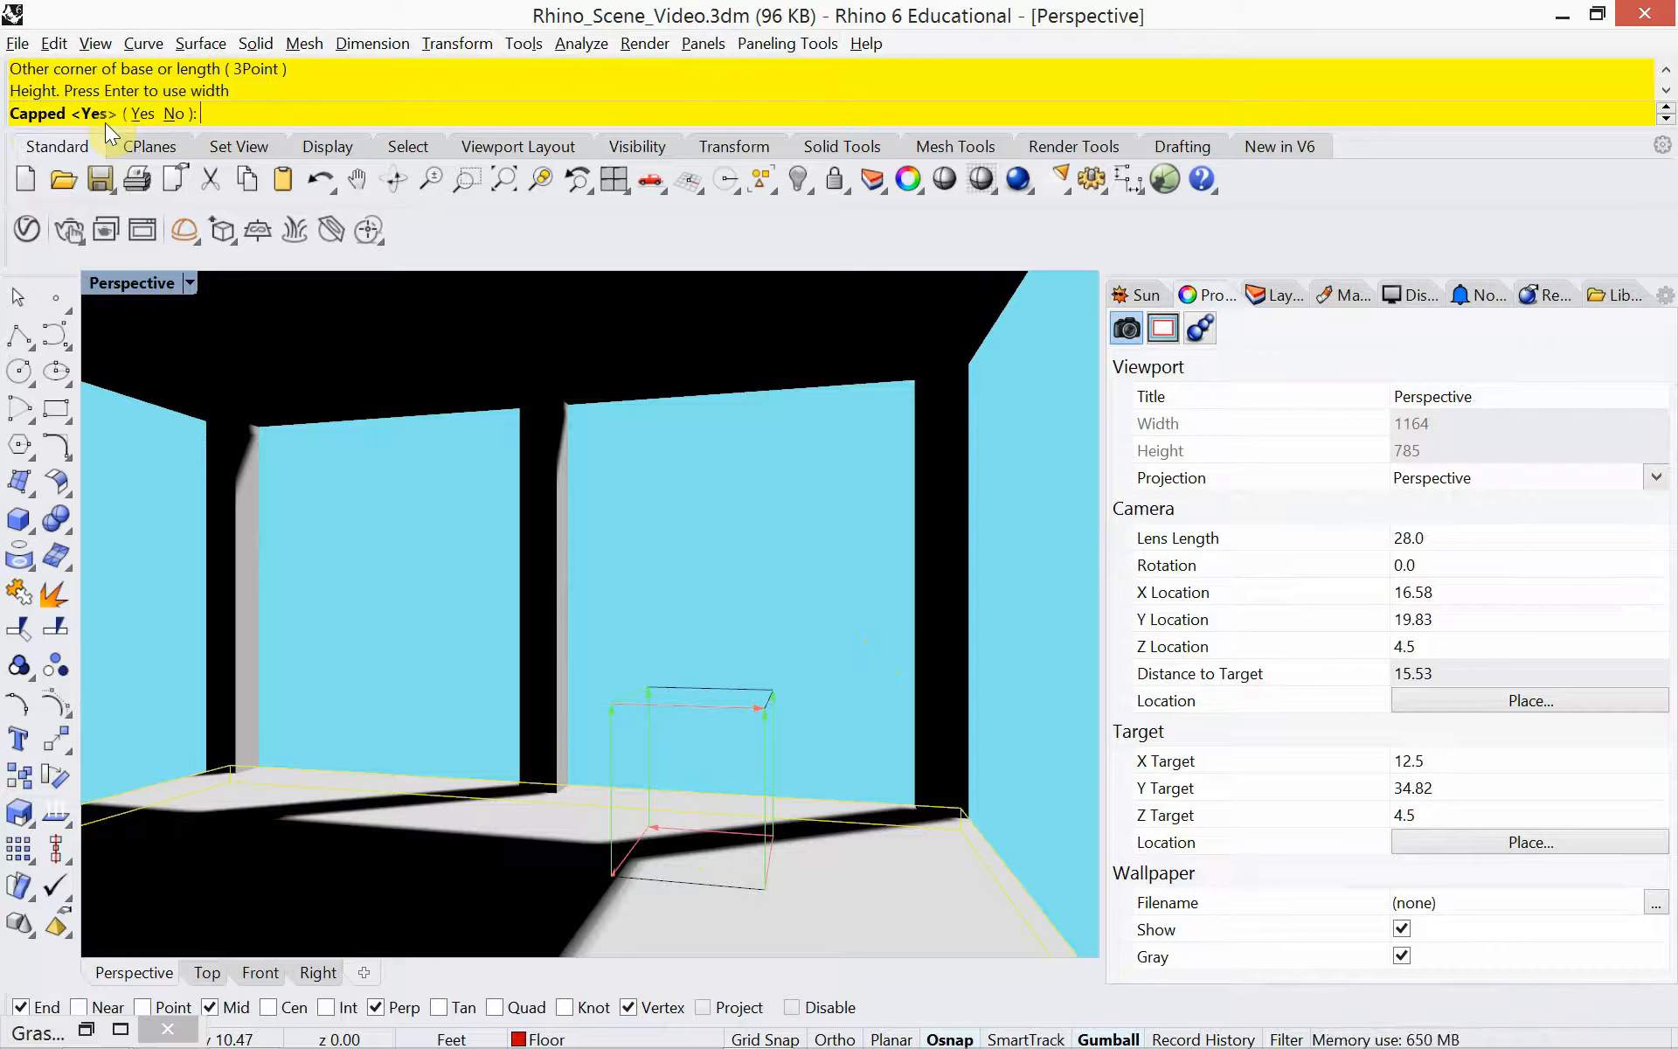
text(y)
key(Return)
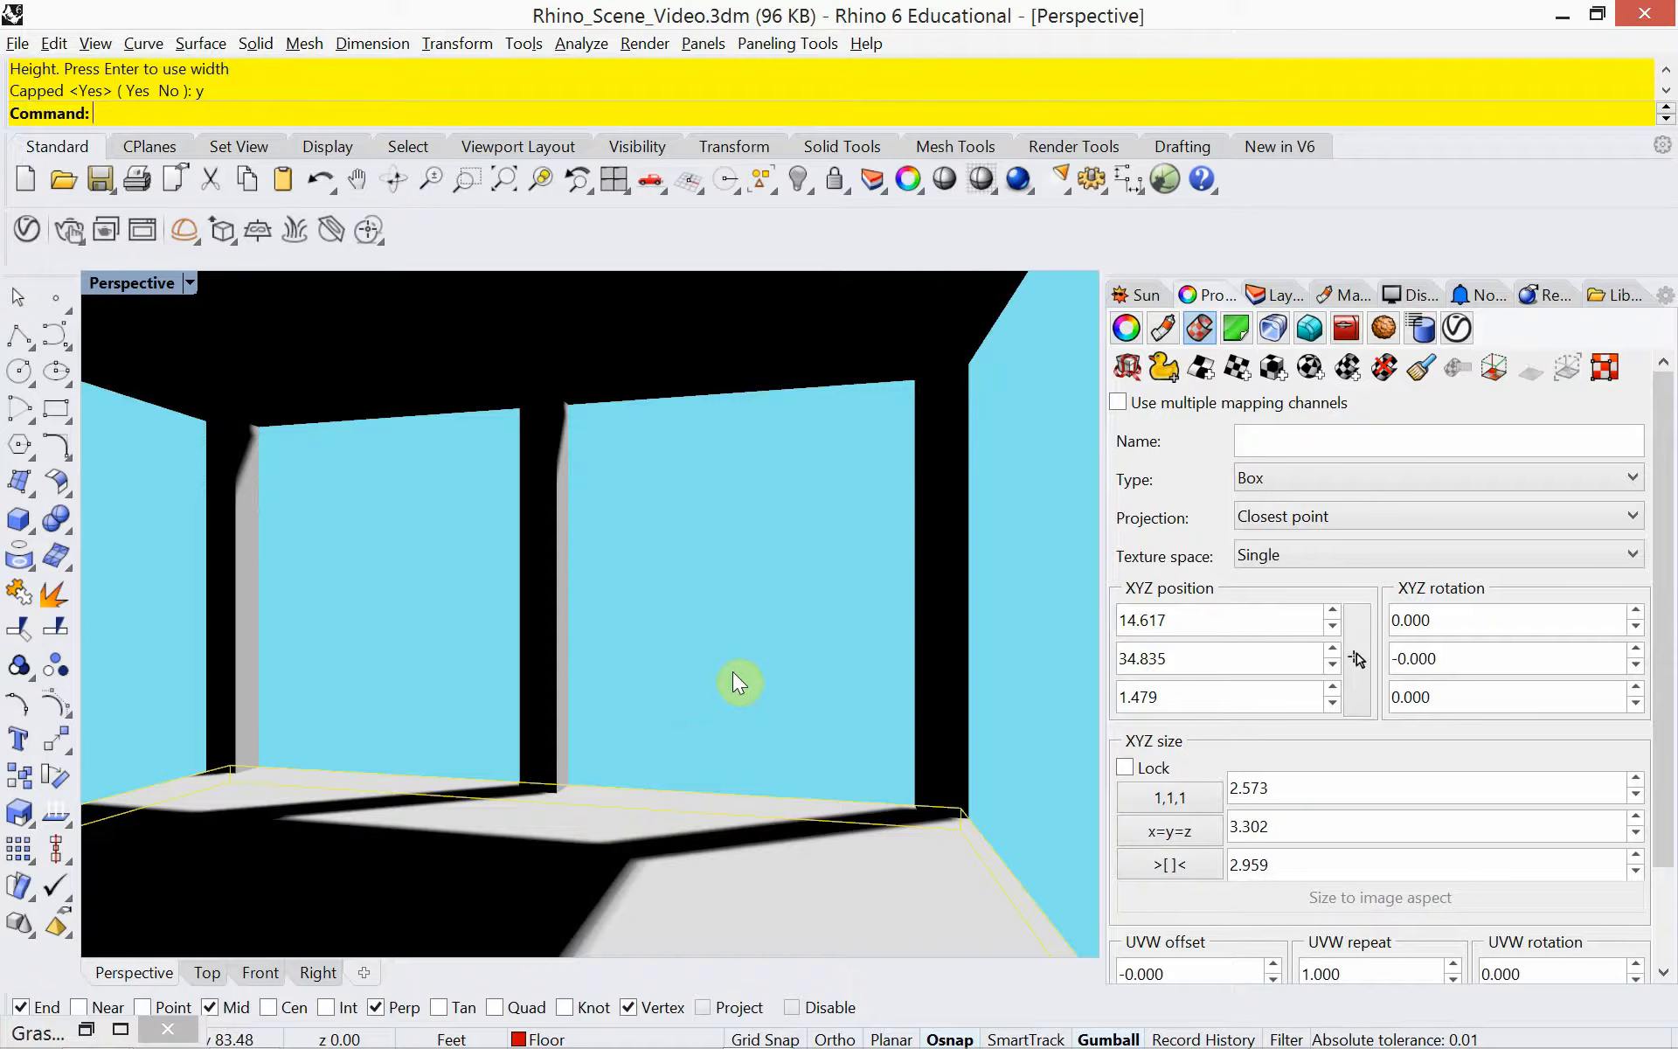
Show the floor's mapping widget for mapping channel 1.
text(Mapp)
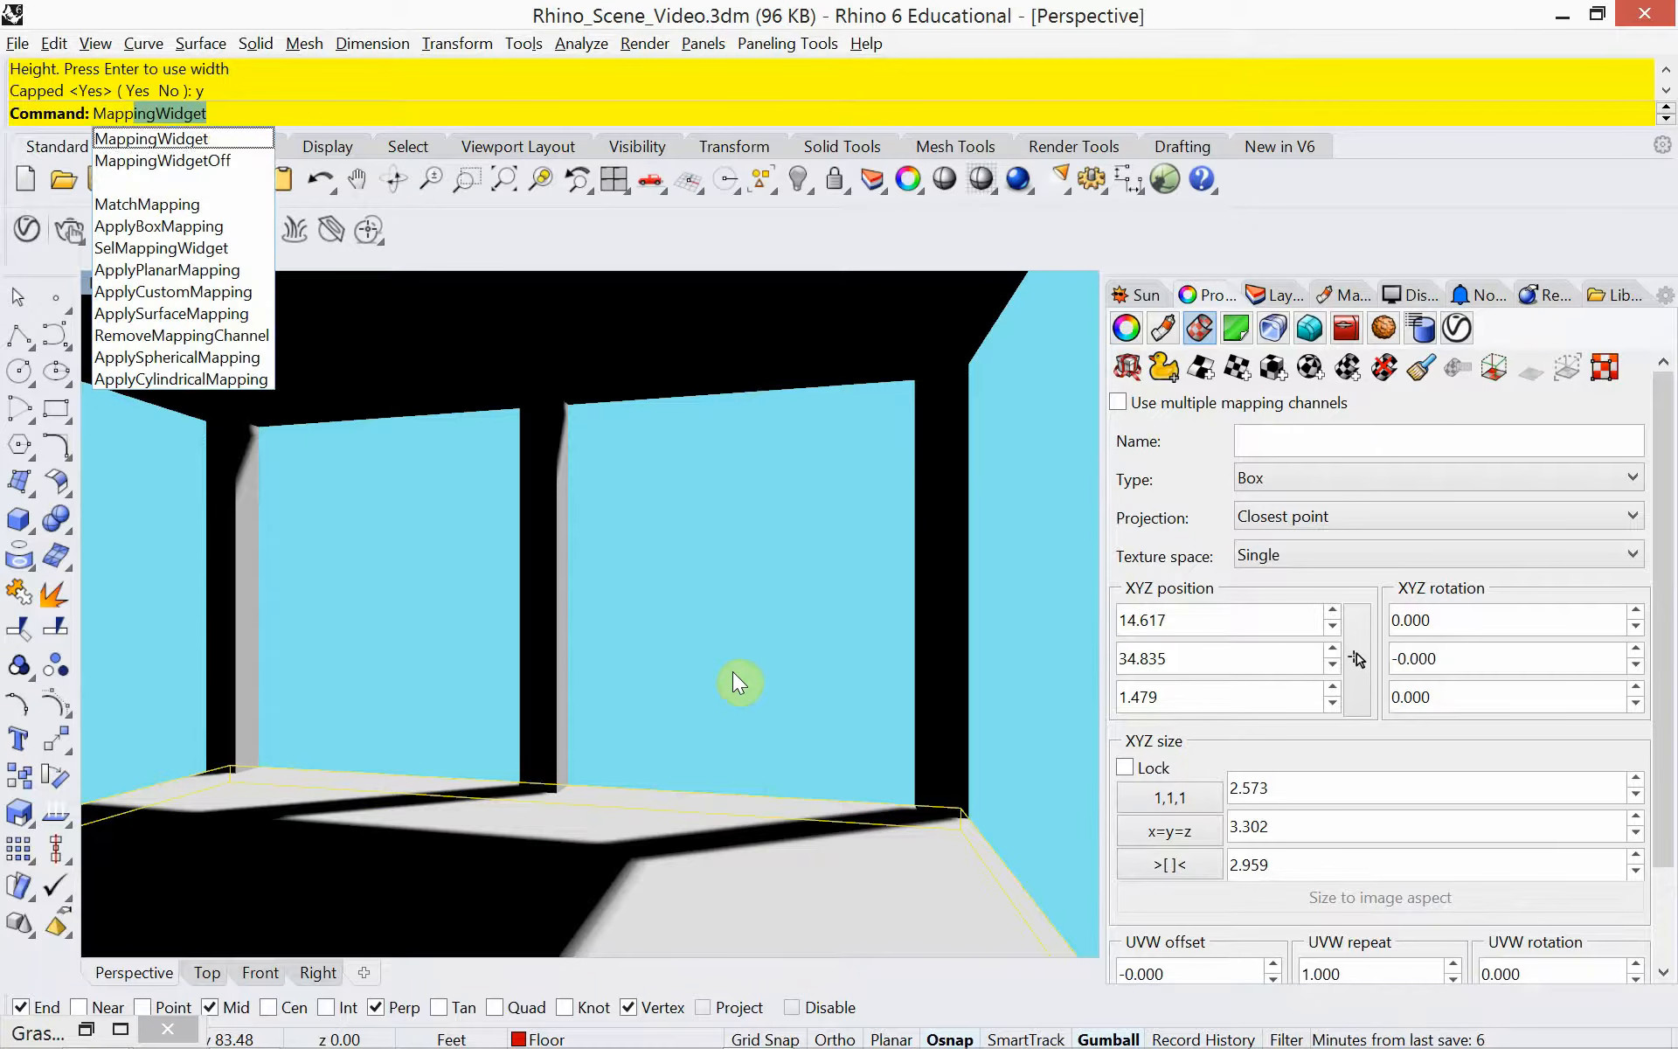
key(Down)
key(Return)
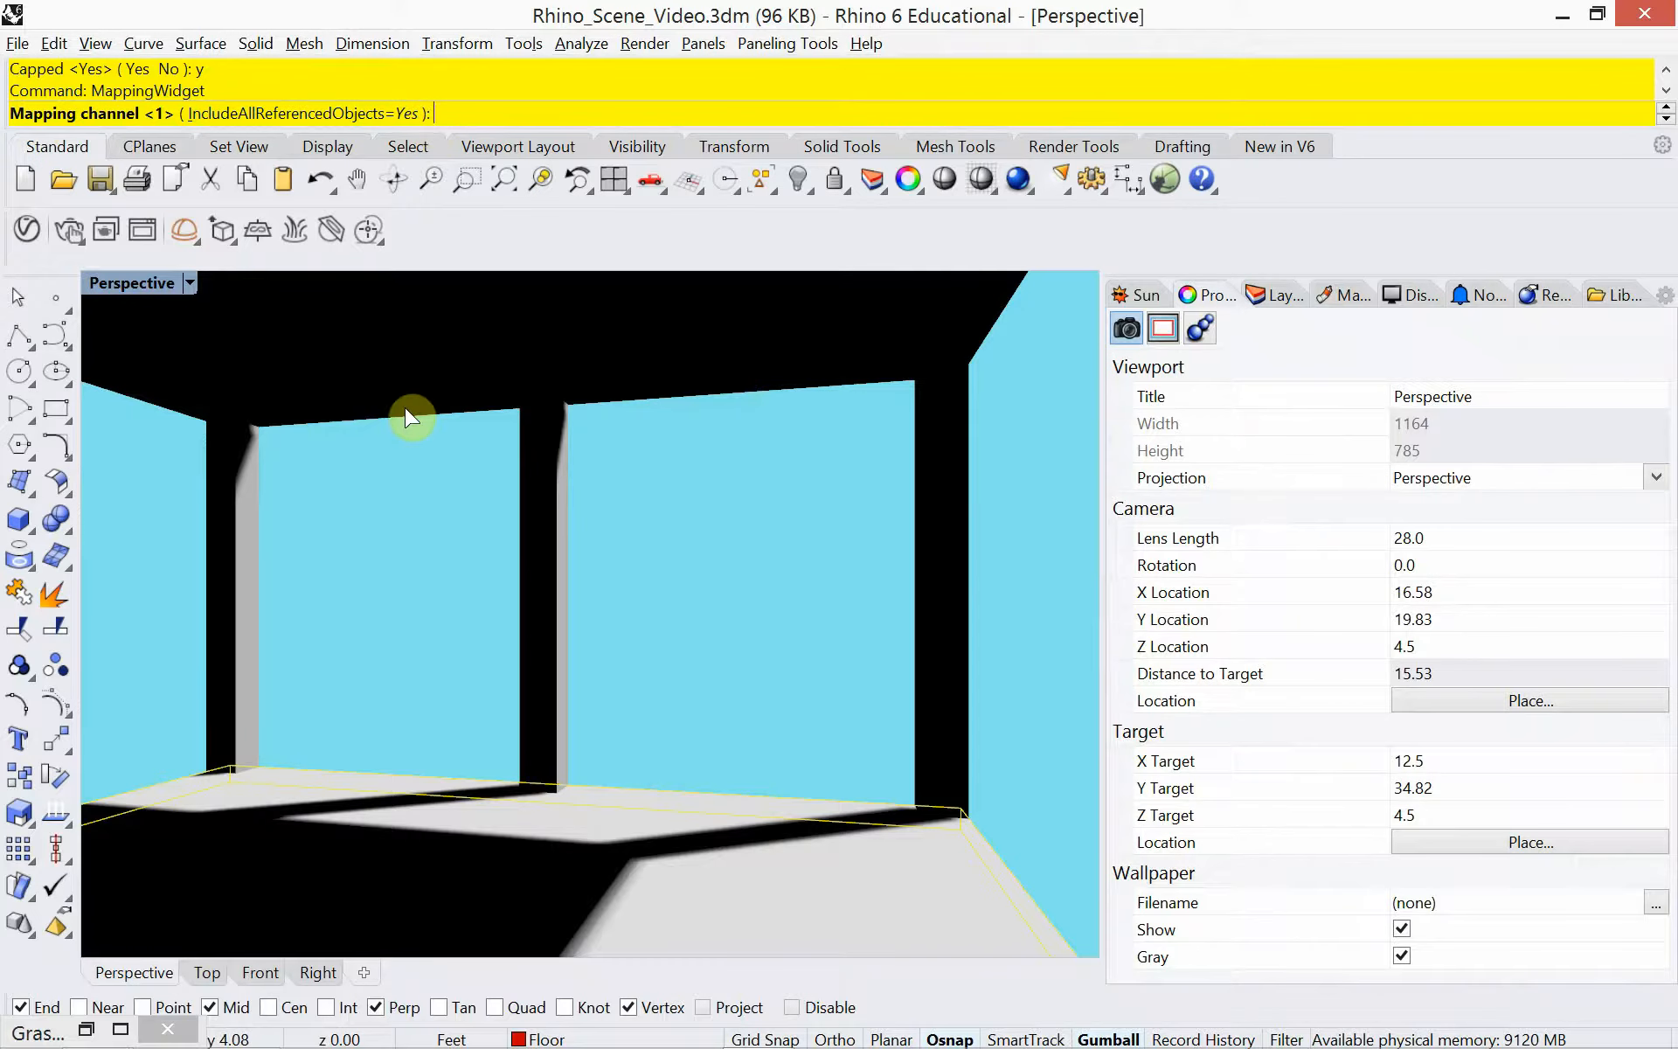
key(Return)
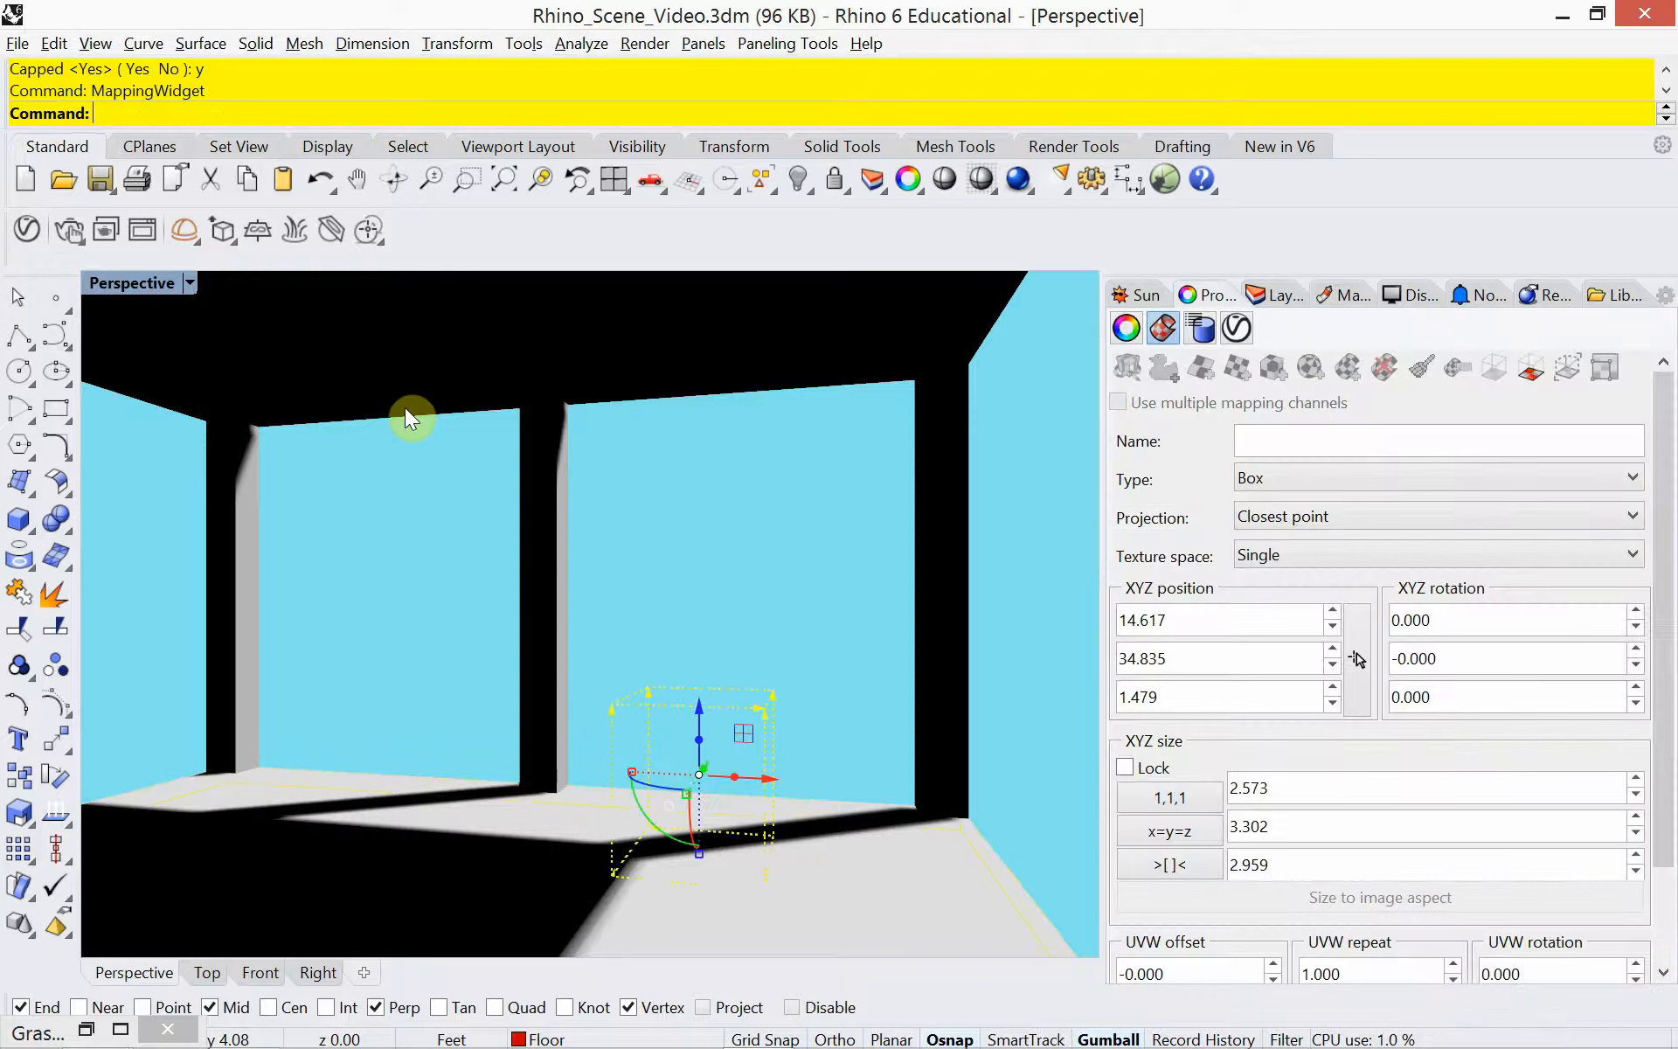
Set the mapping box's XYZ size to 10 × 10 × 10 and move it to about X 12.5, Y 46.06.
click(1299, 790)
double_click(1298, 790)
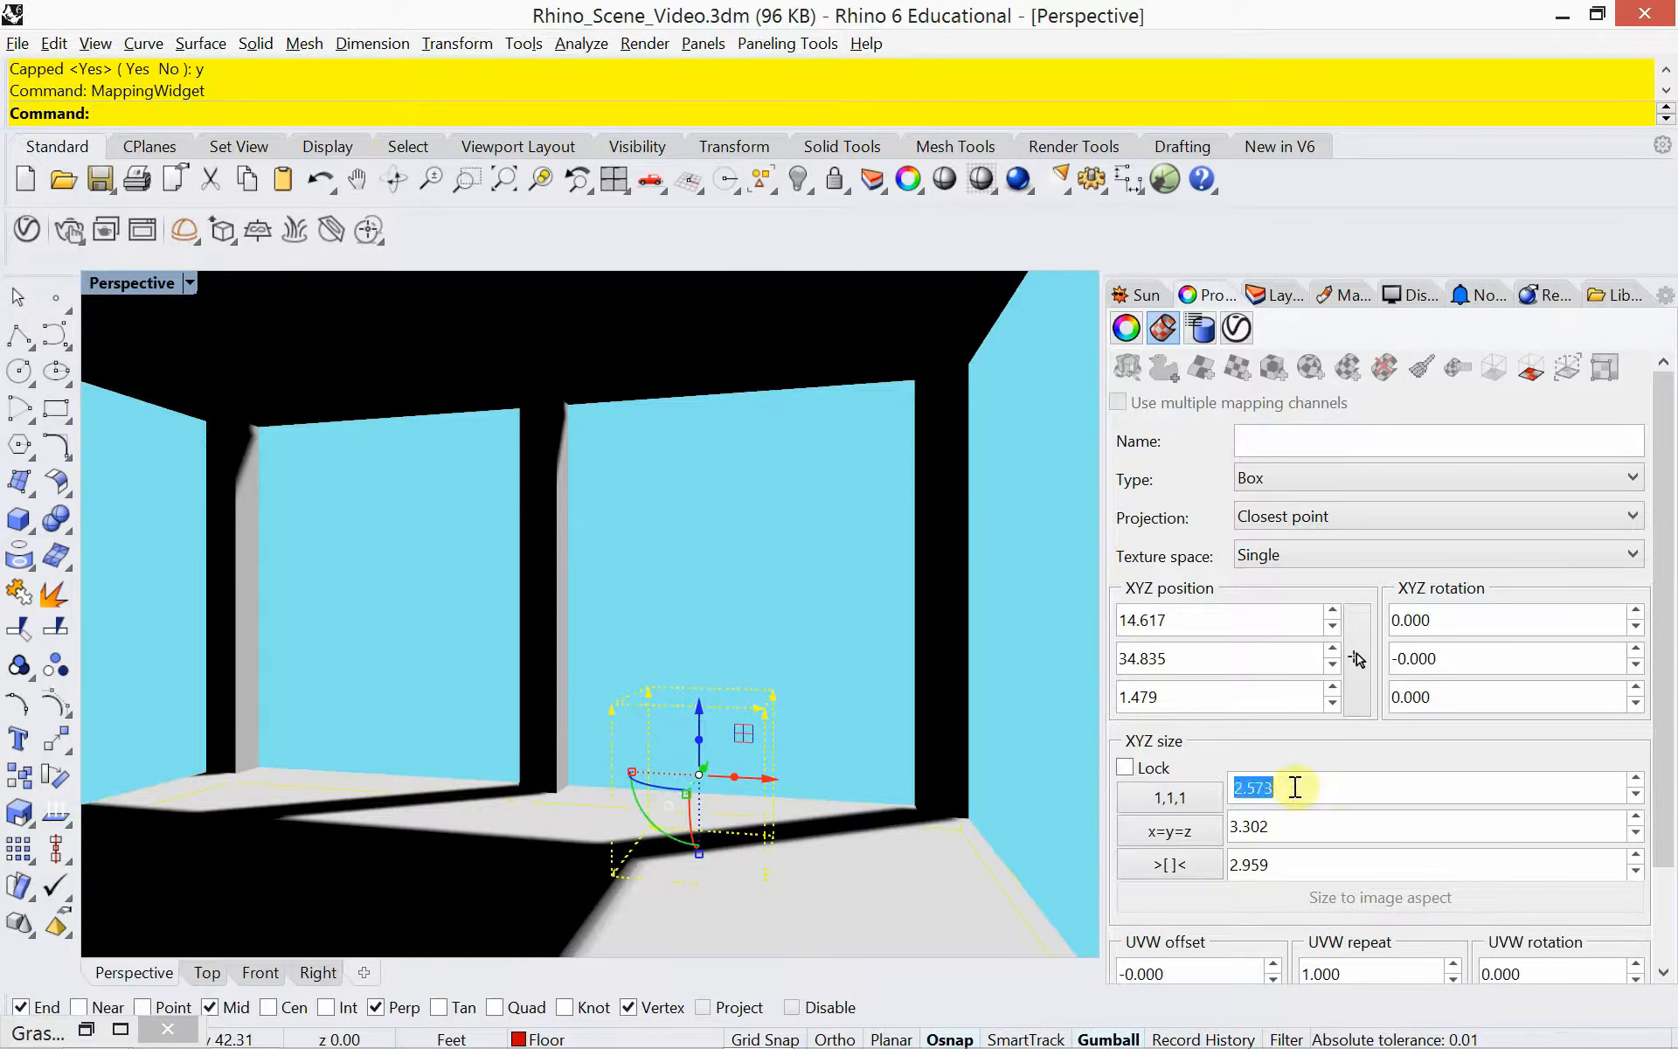
text(10)
double_click(1306, 822)
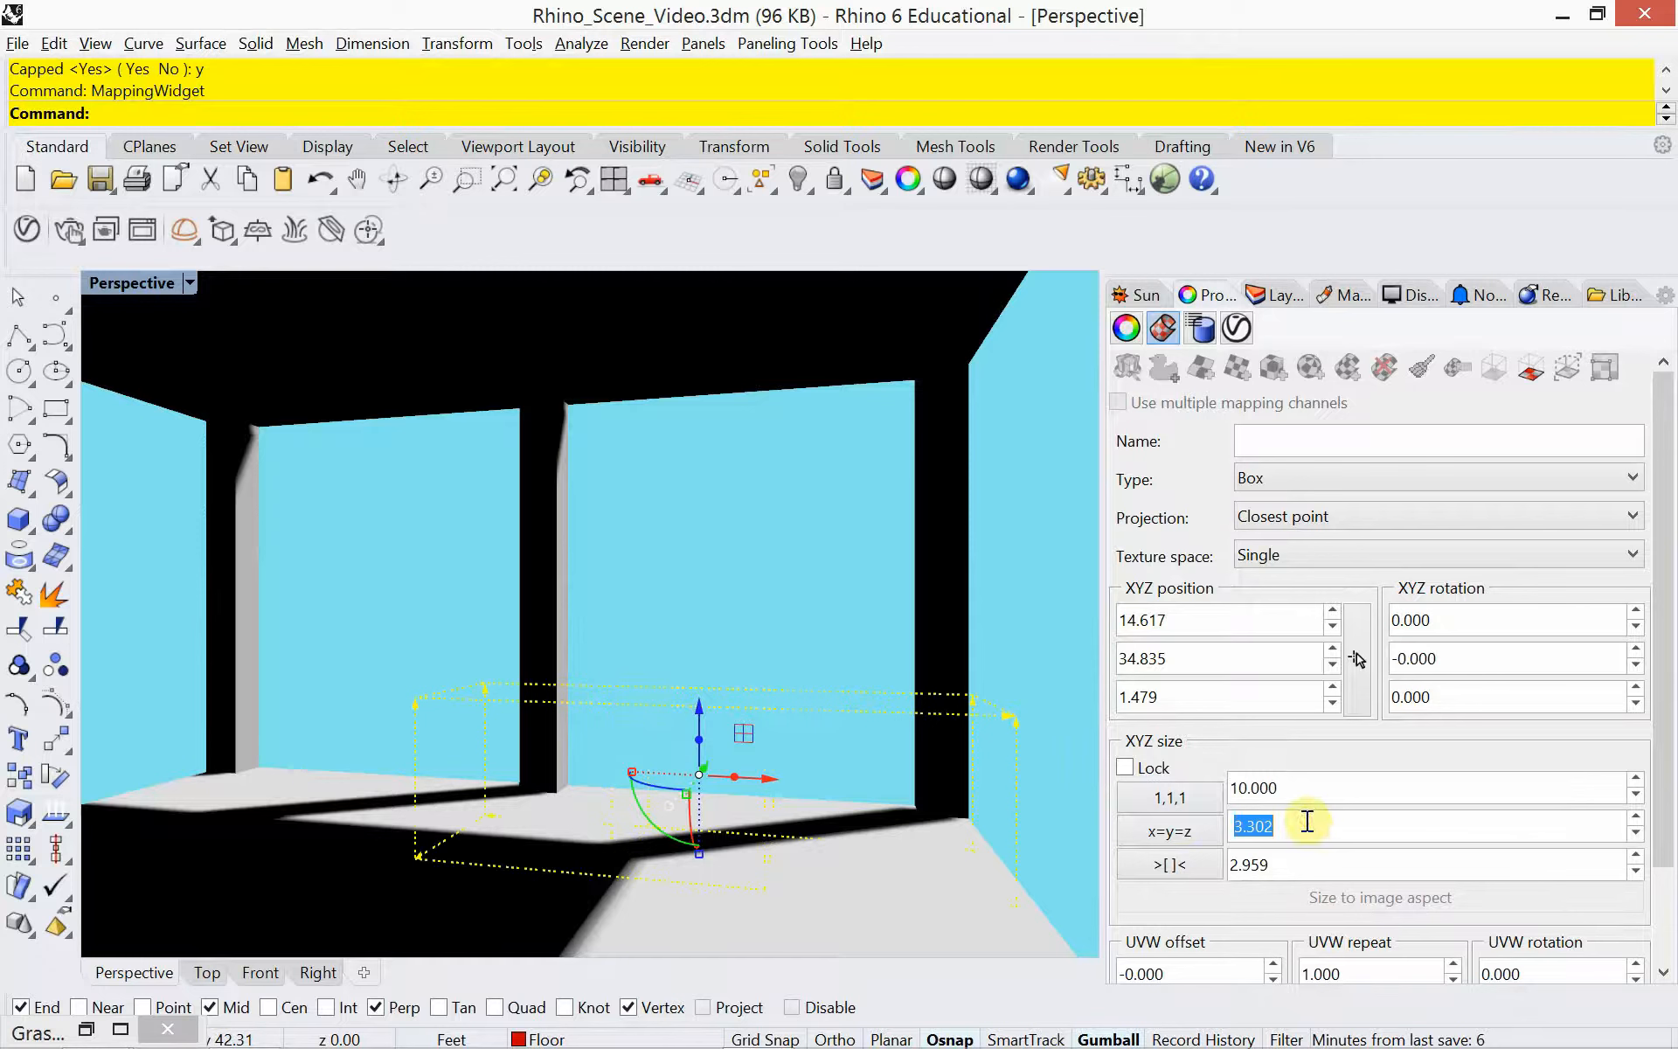
text(10)
key(Return)
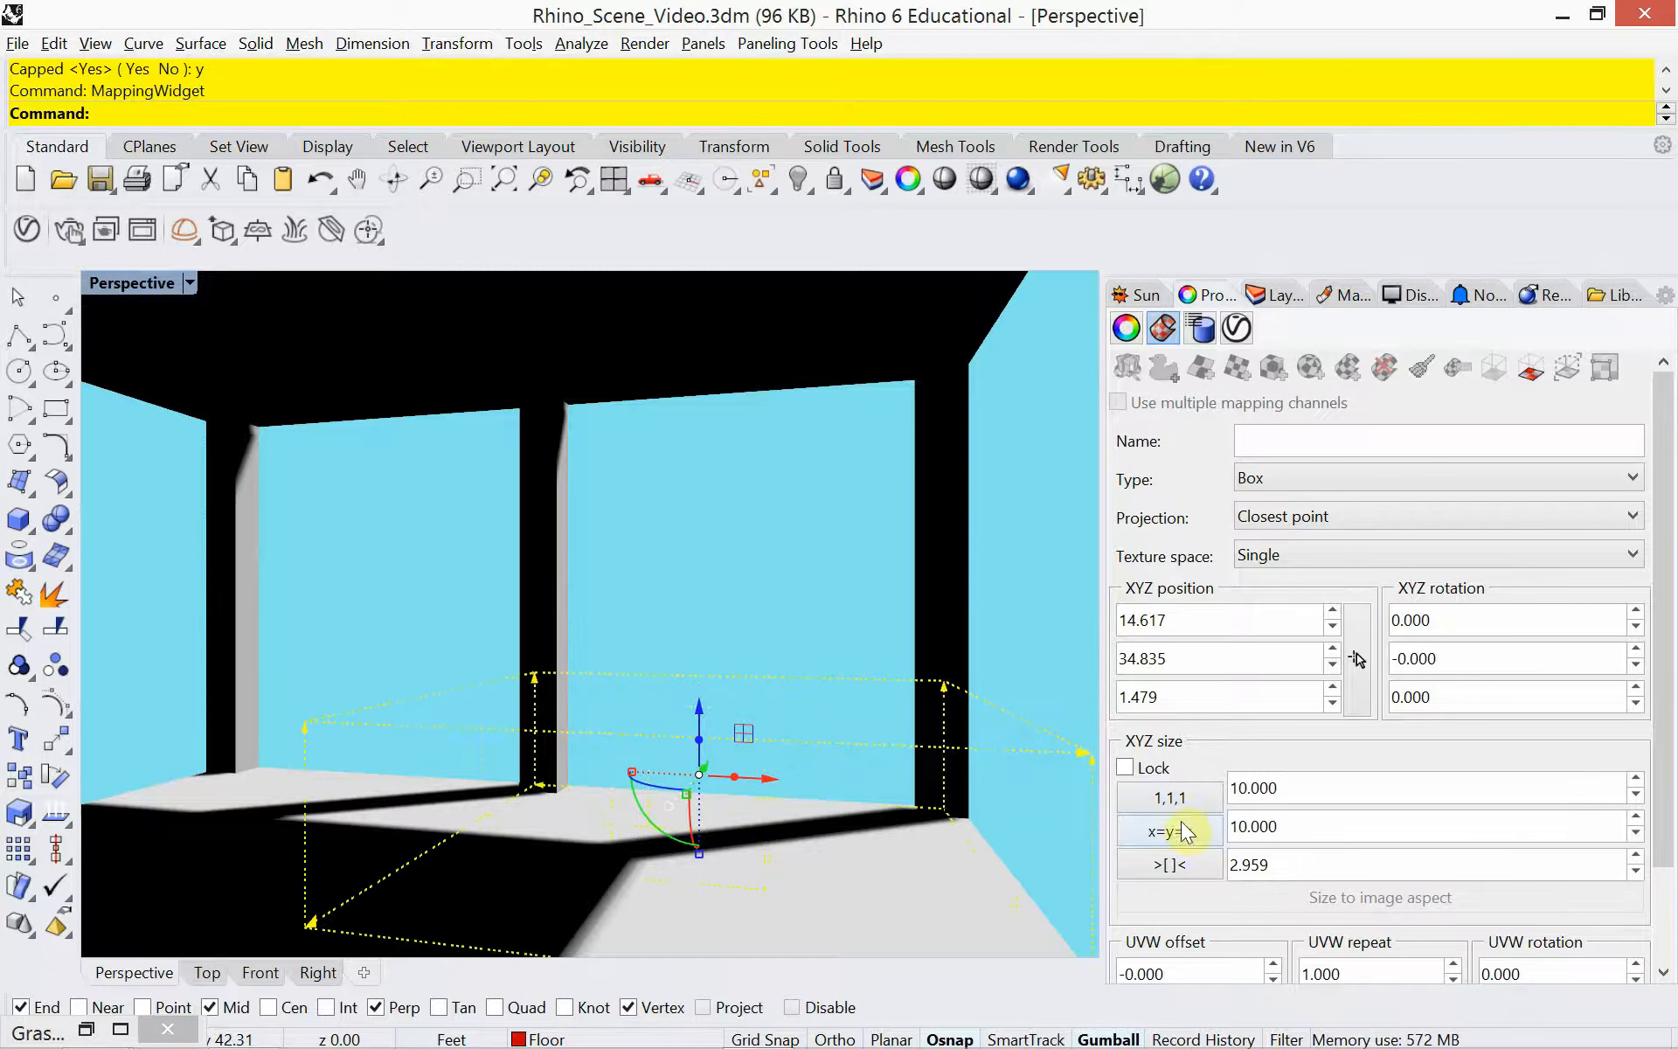
double_click(1281, 860)
text(10)
key(Return)
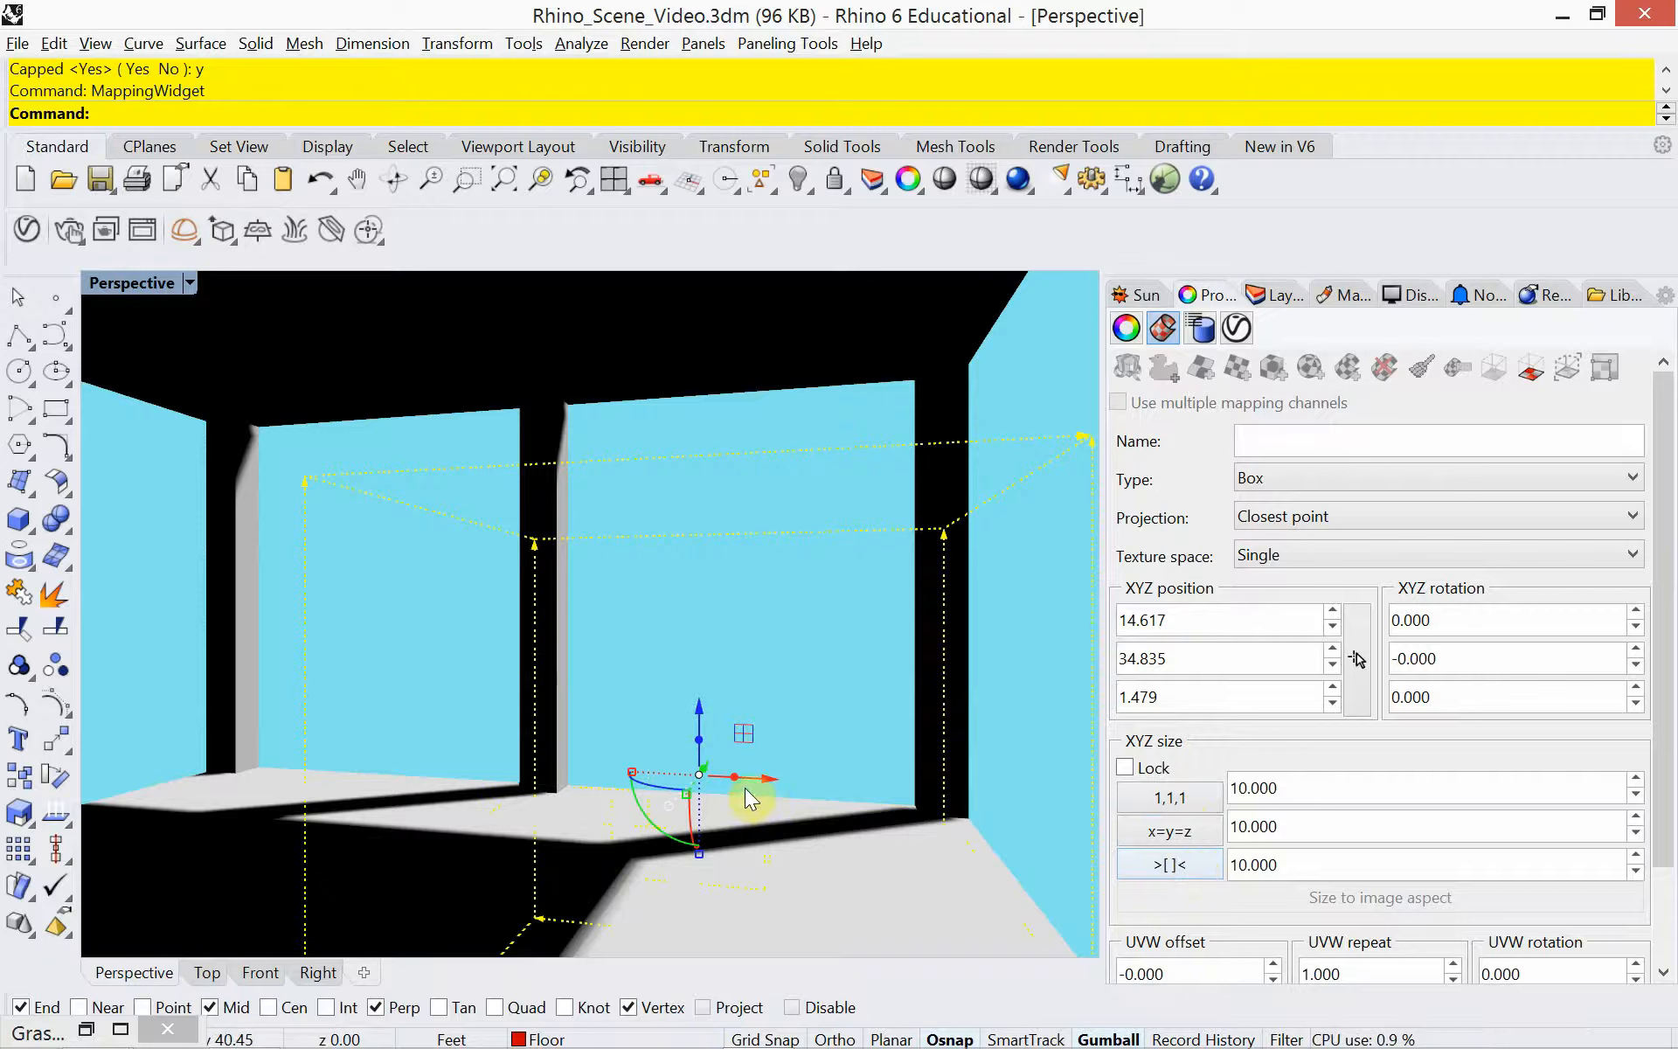
drag(765, 787, 680, 704)
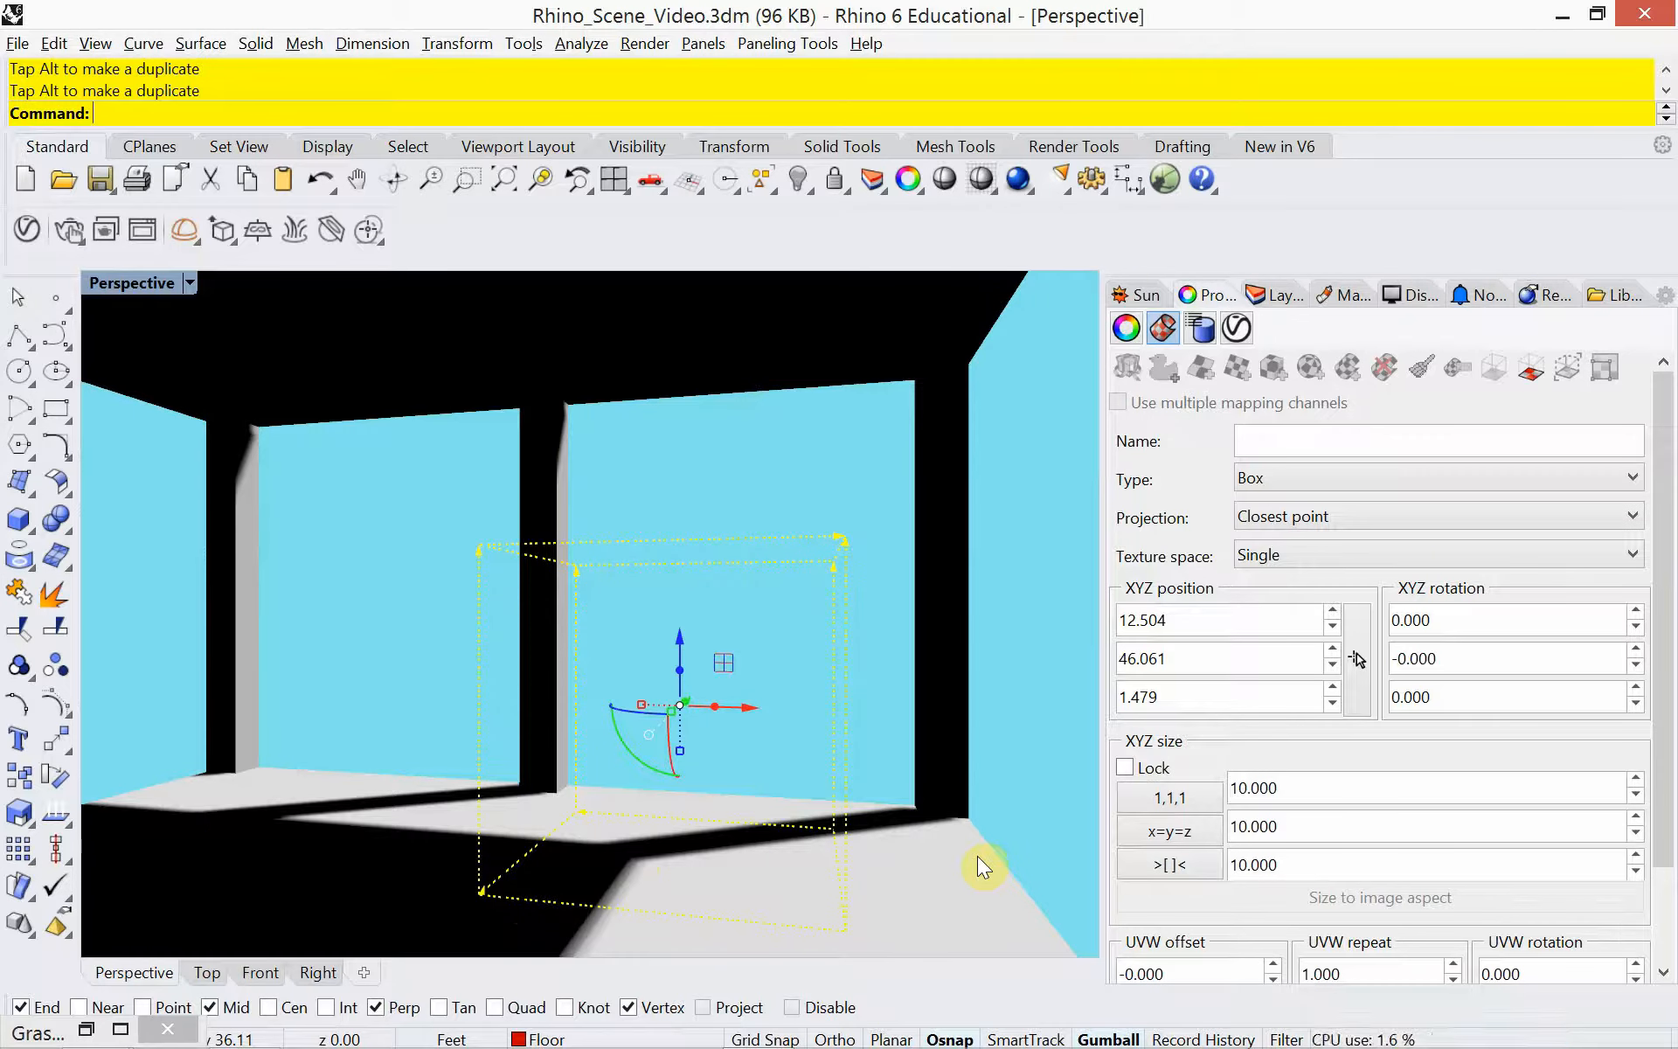
Give the Floor layer a Custom type material named Wood Floor.
click(1335, 295)
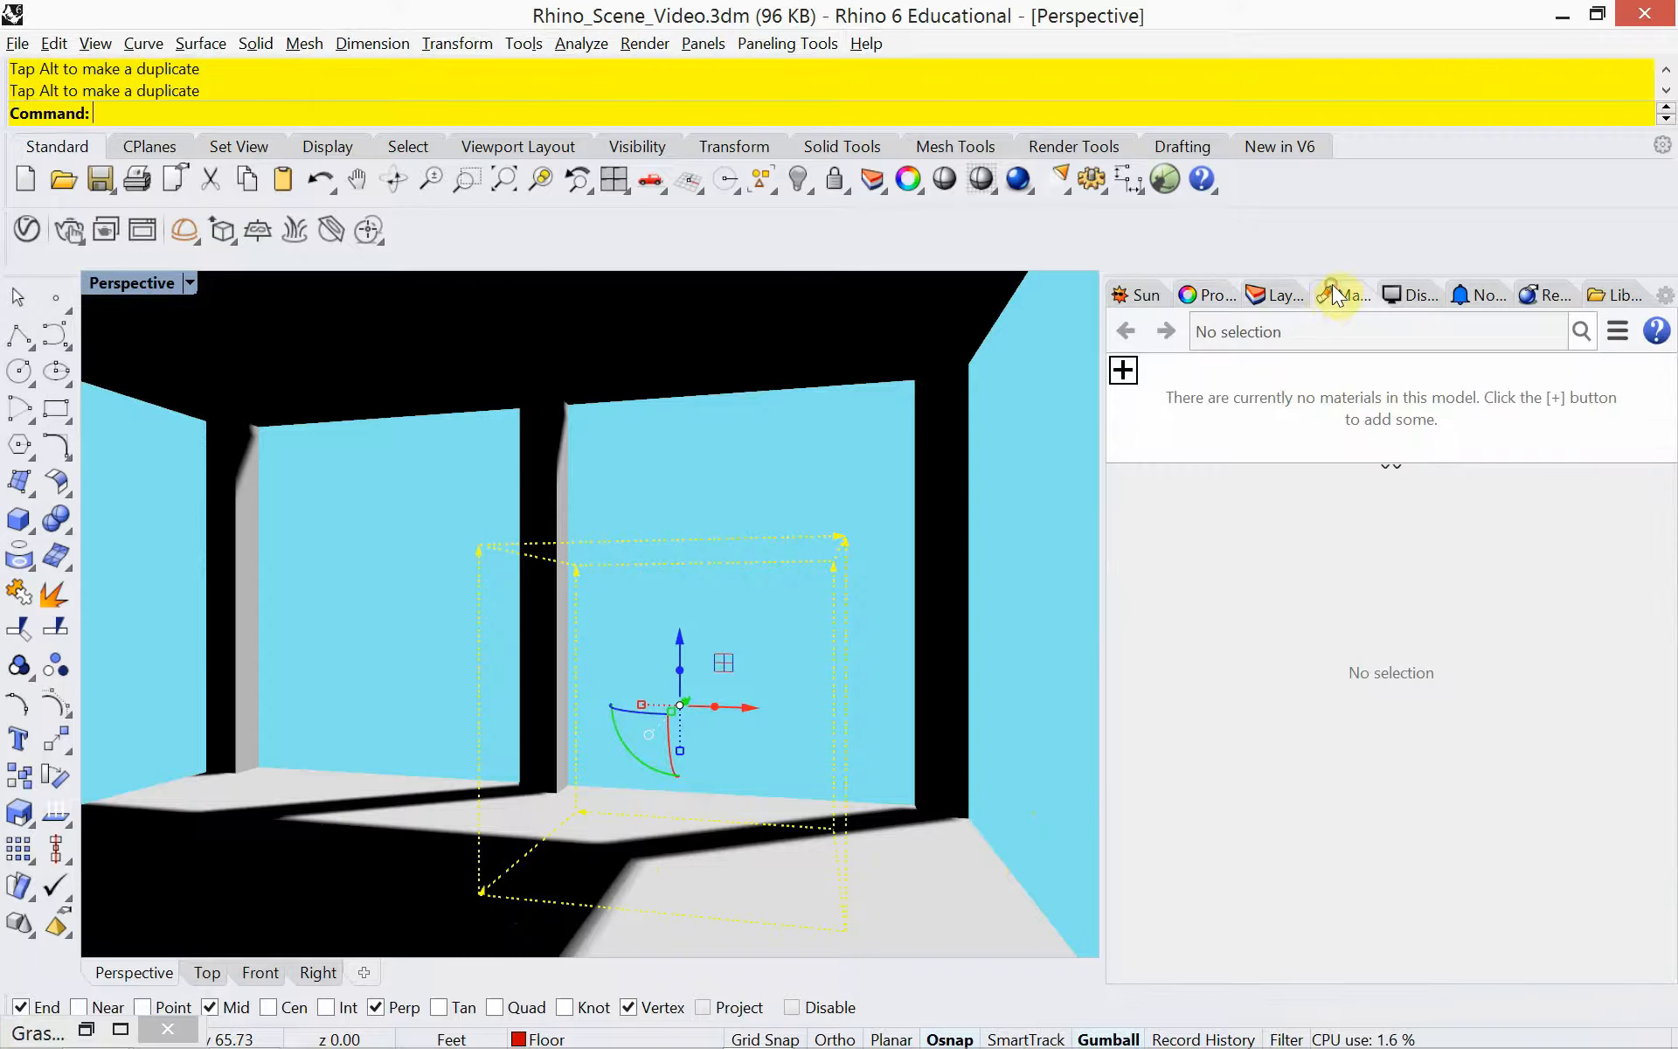
click(1276, 294)
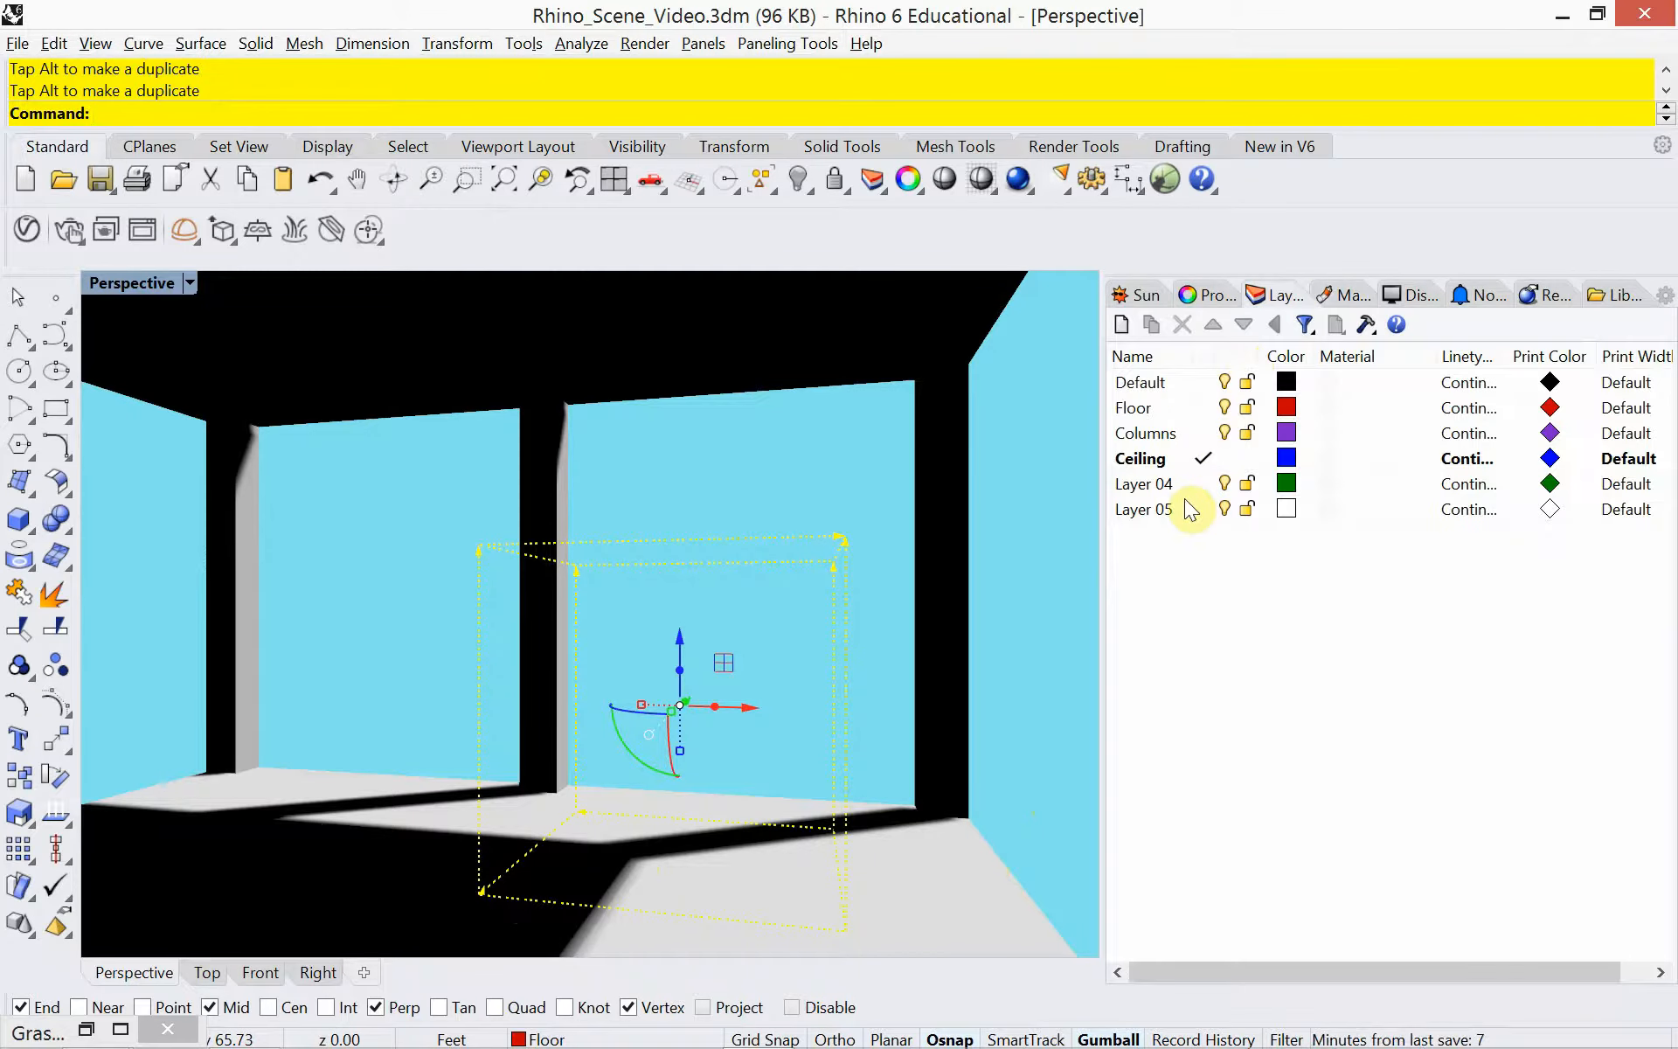
click(1158, 409)
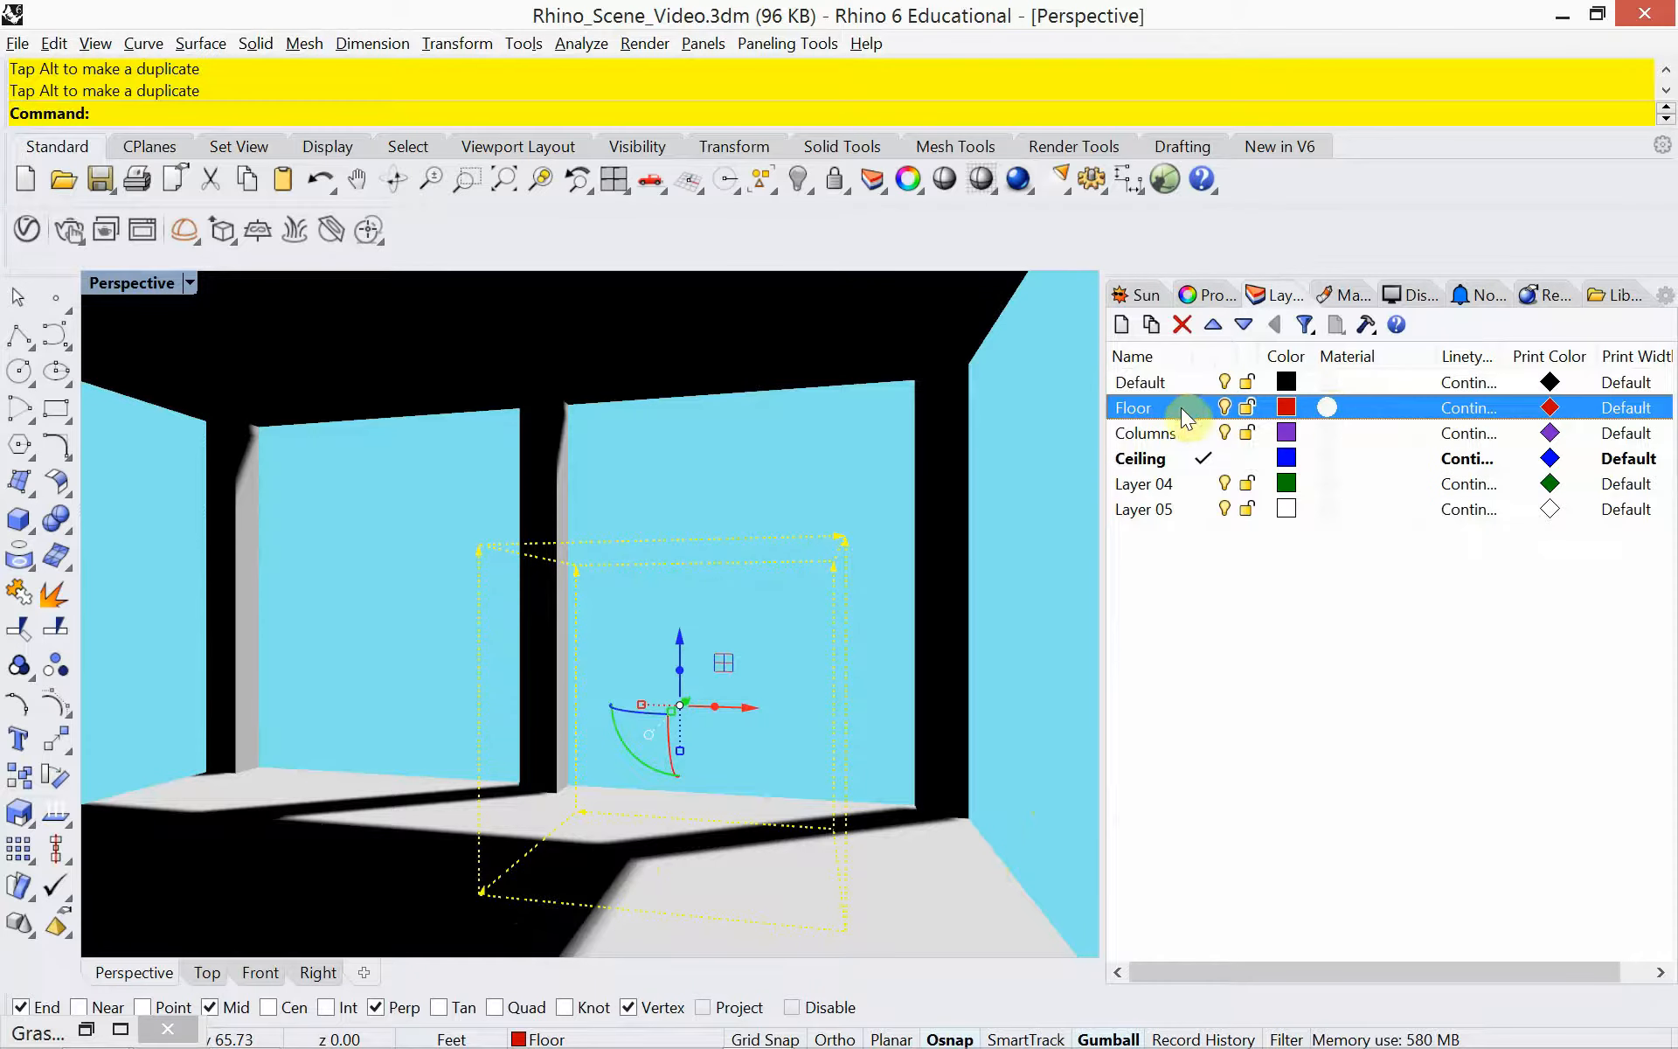
click(1329, 407)
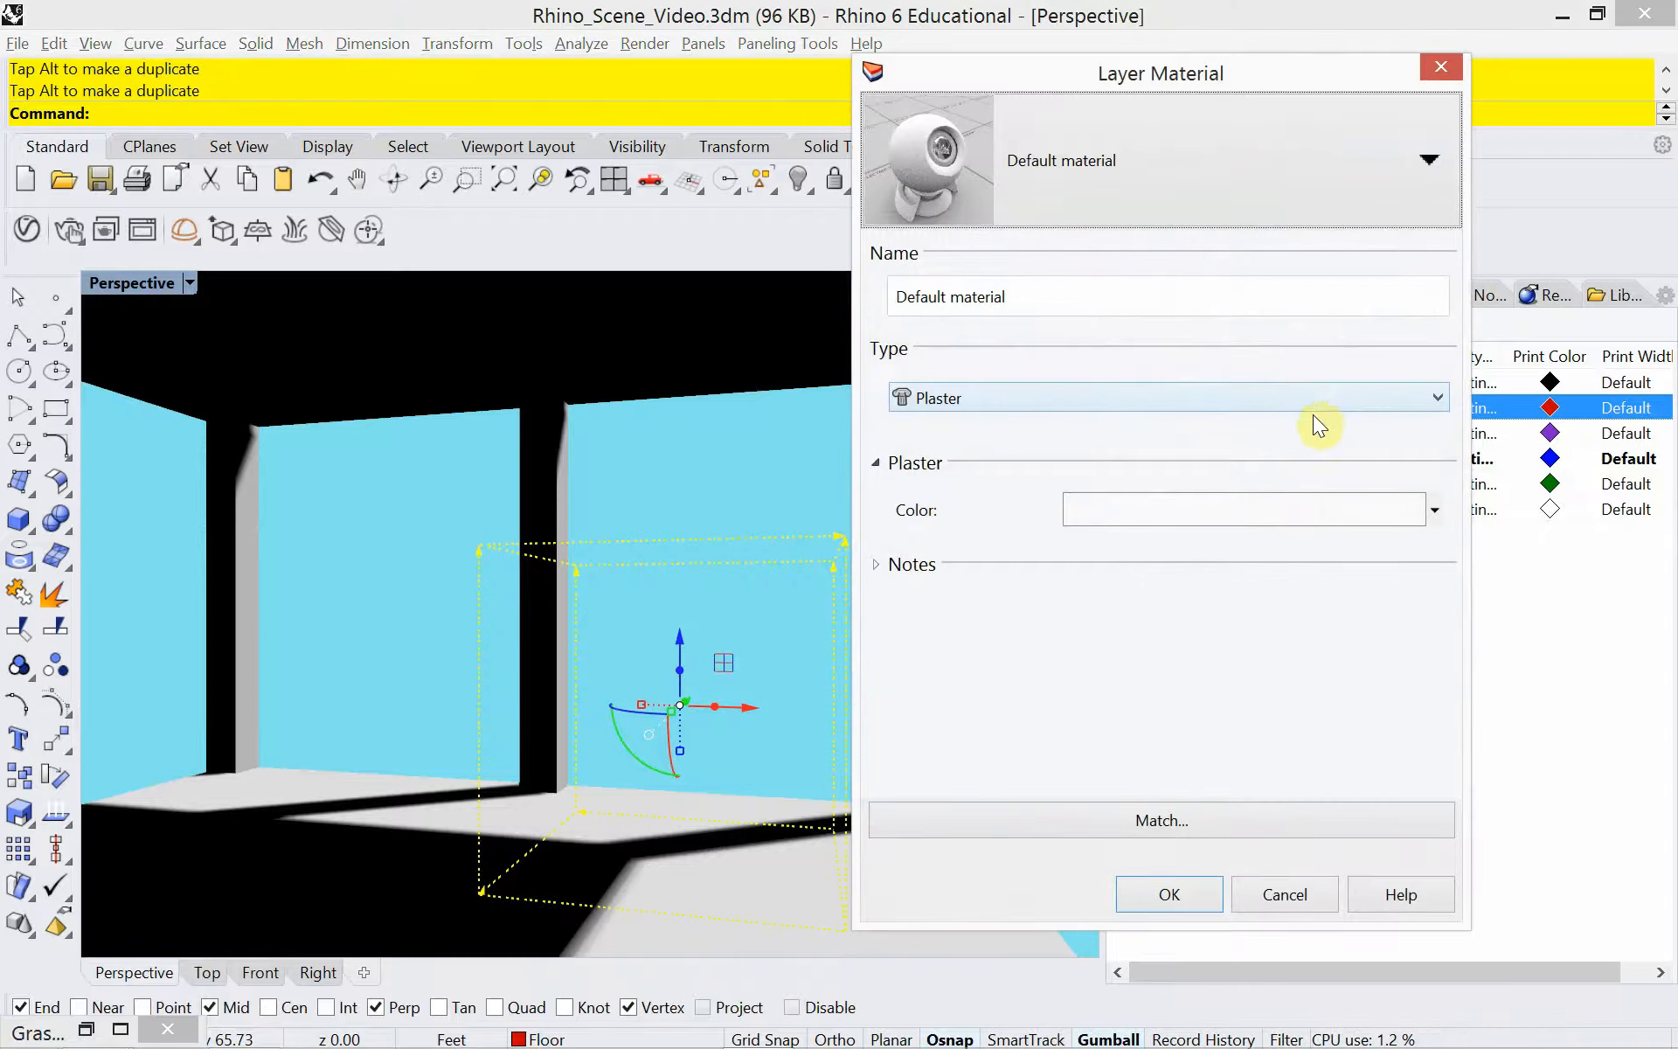
click(1177, 402)
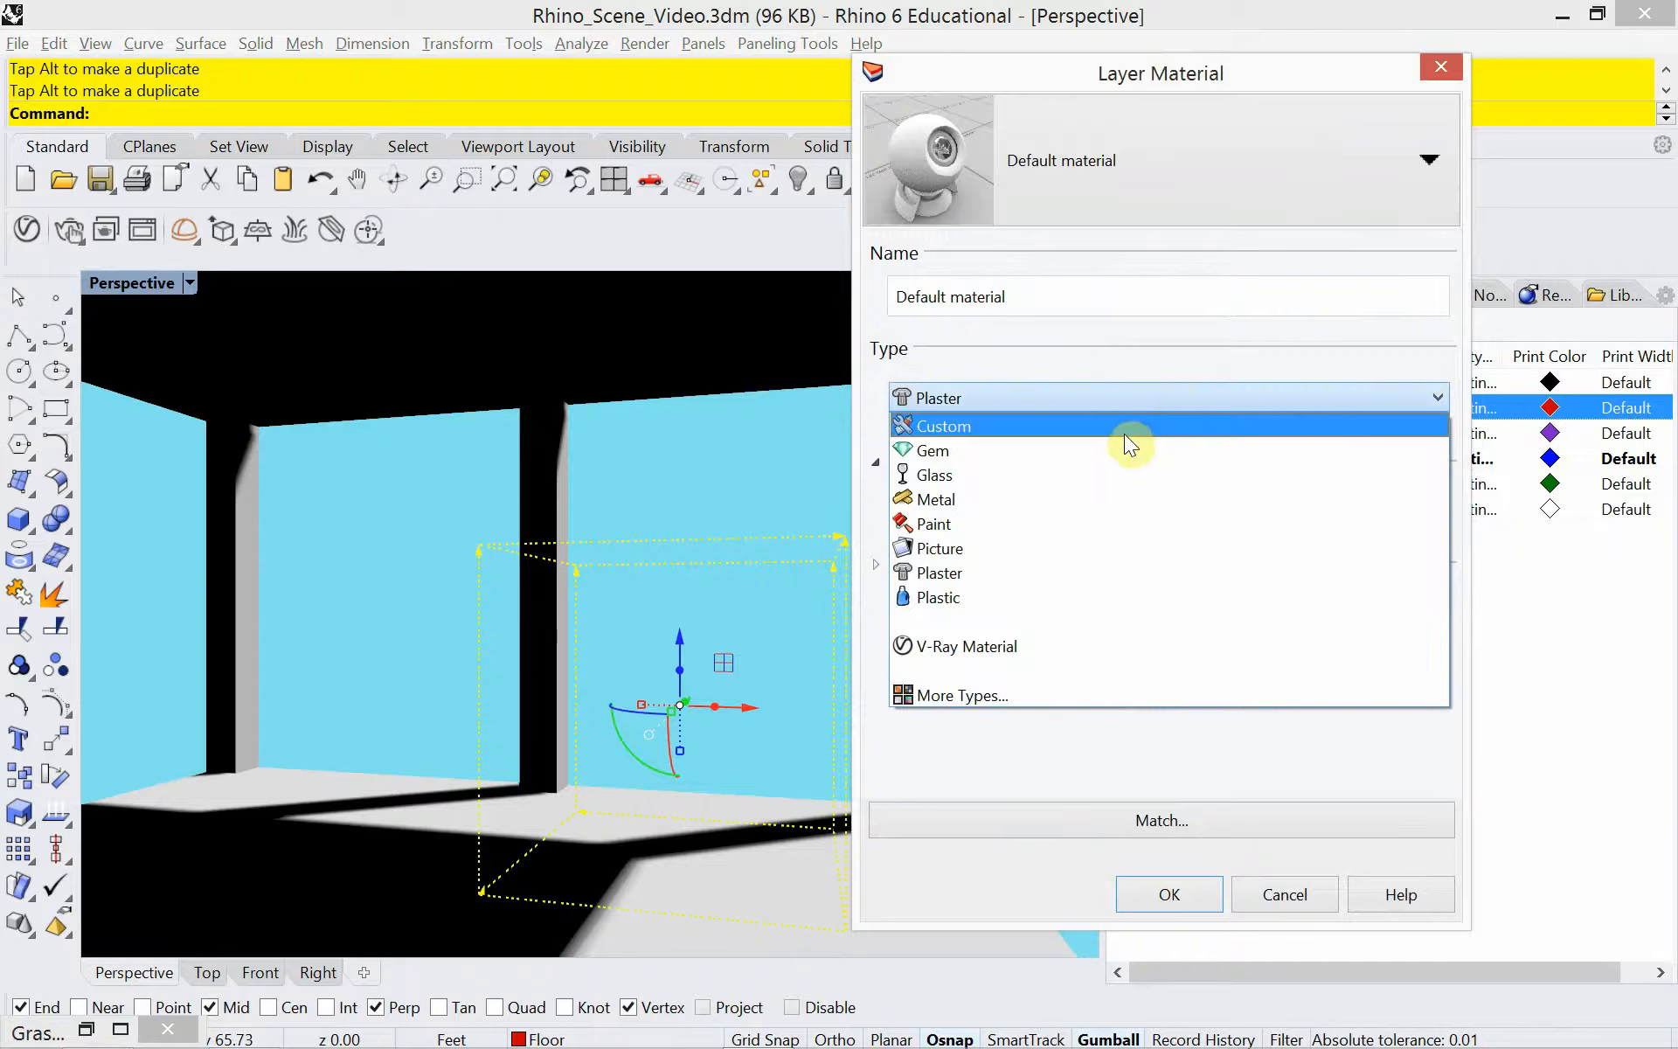
click(1124, 433)
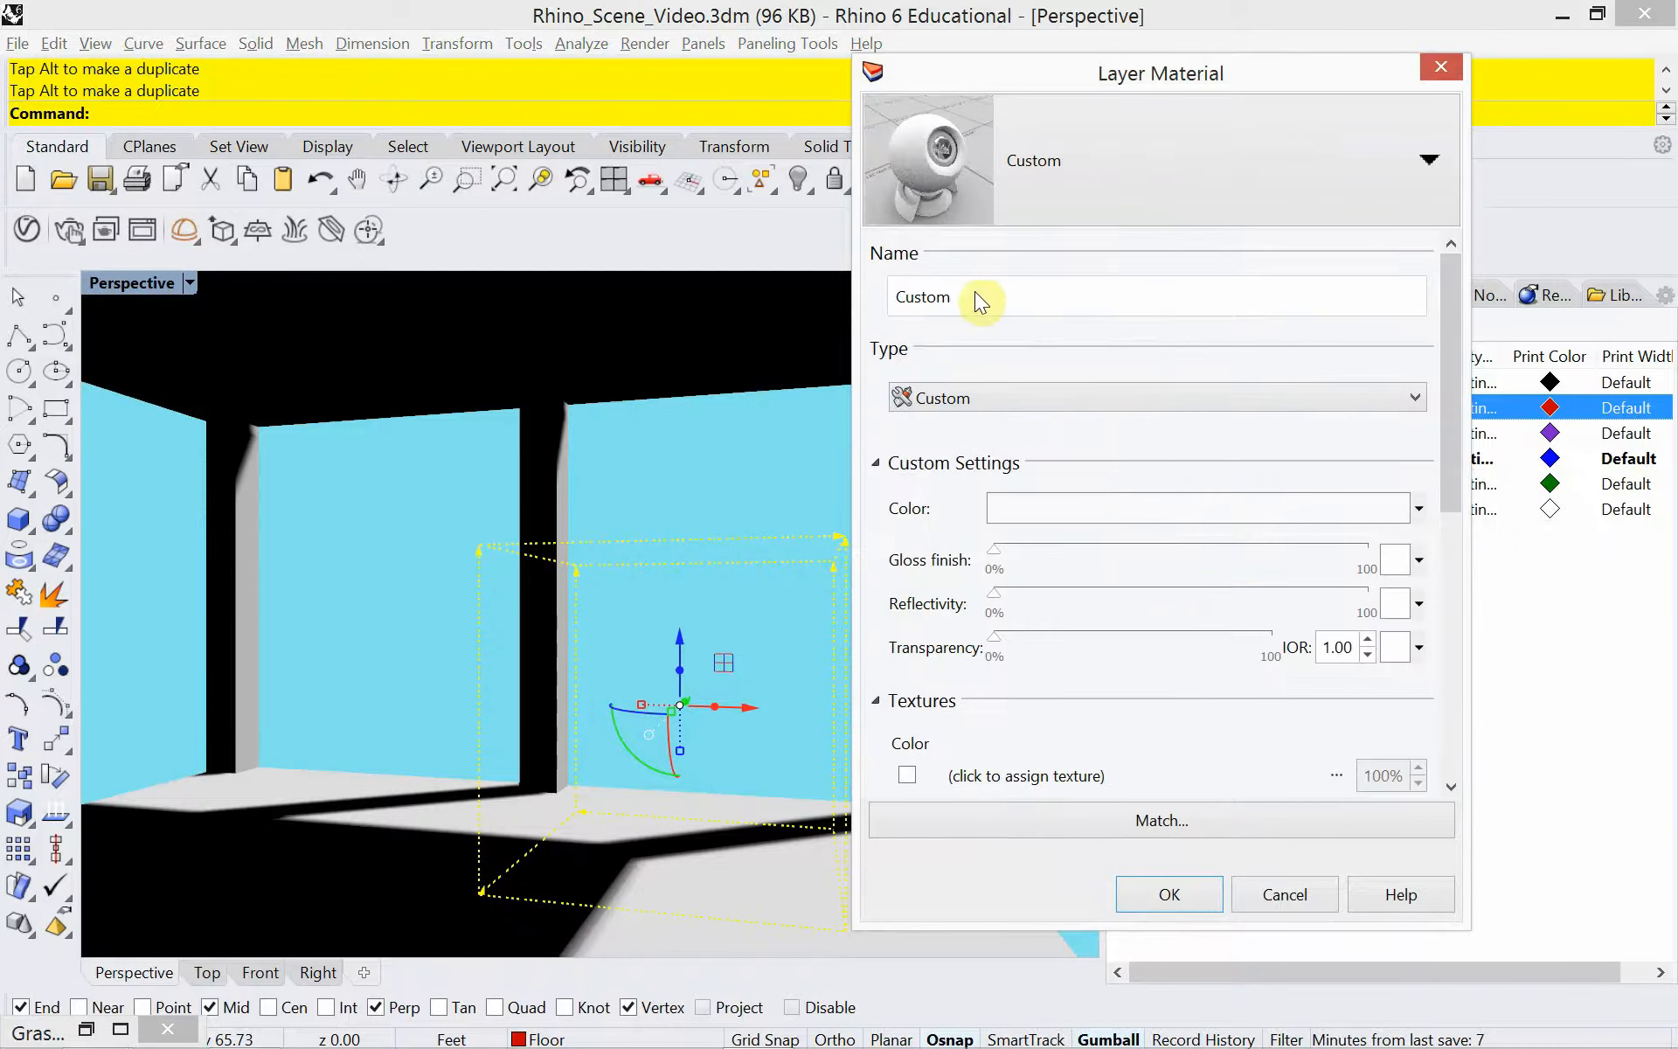
drag(973, 297, 858, 300)
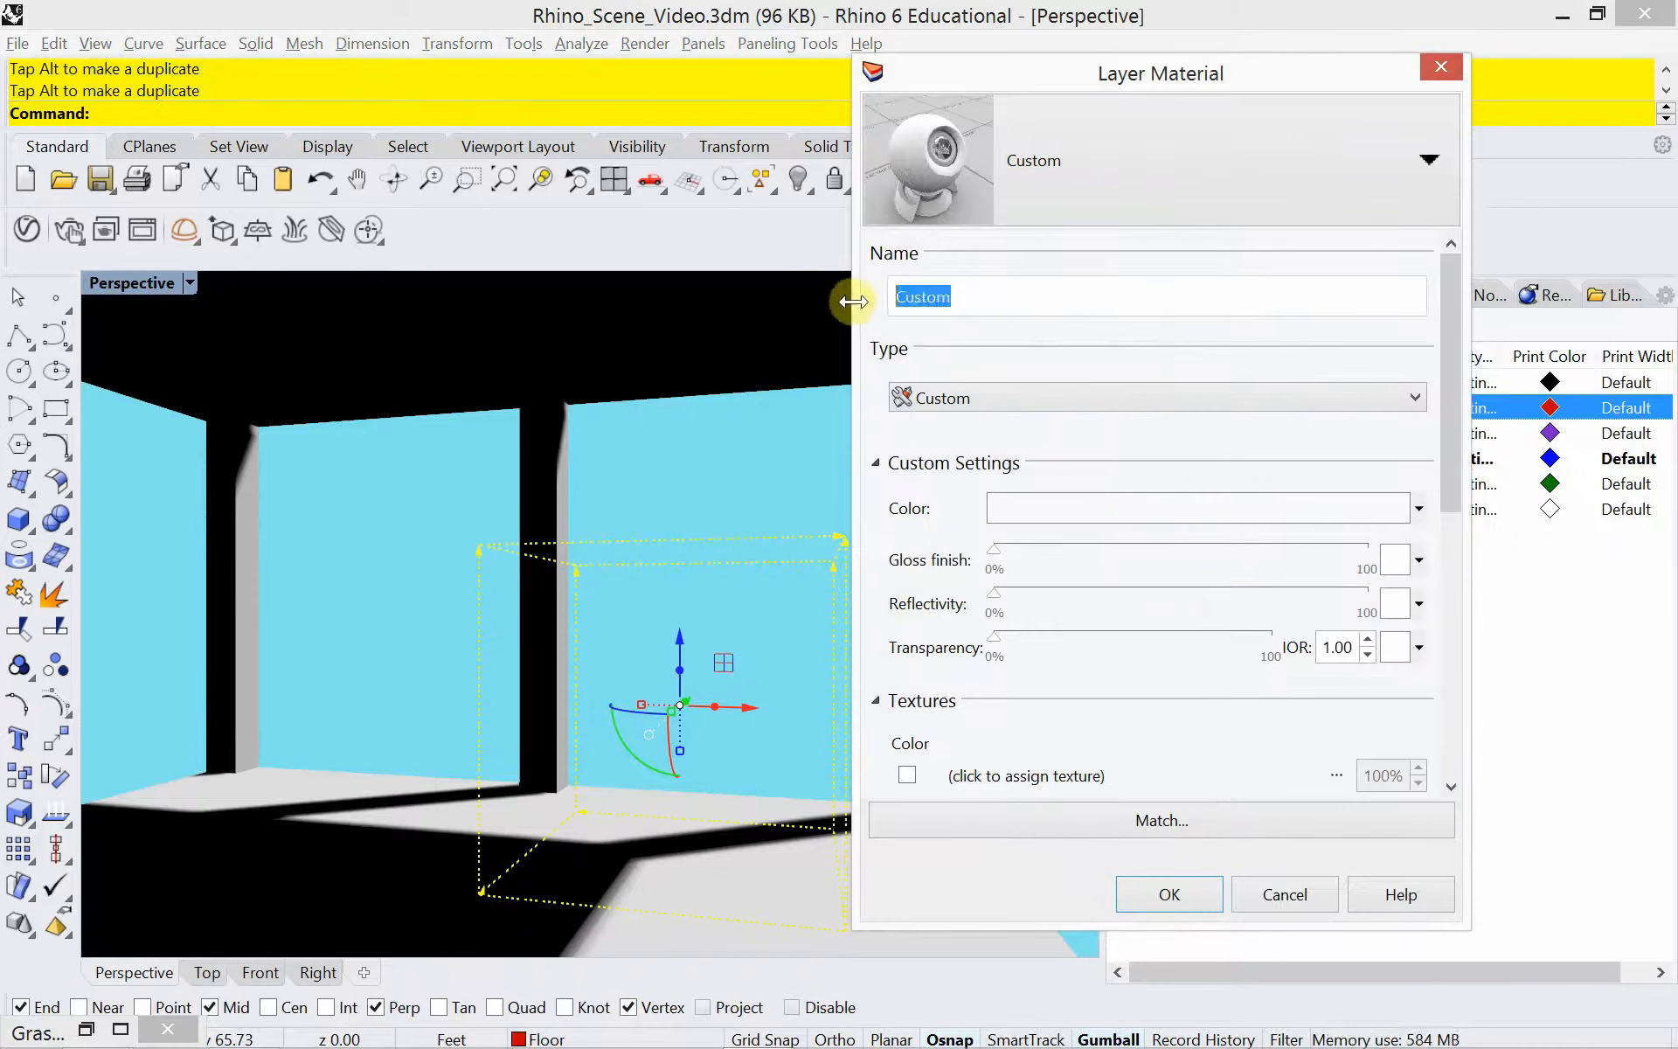
text(Wood Floo)
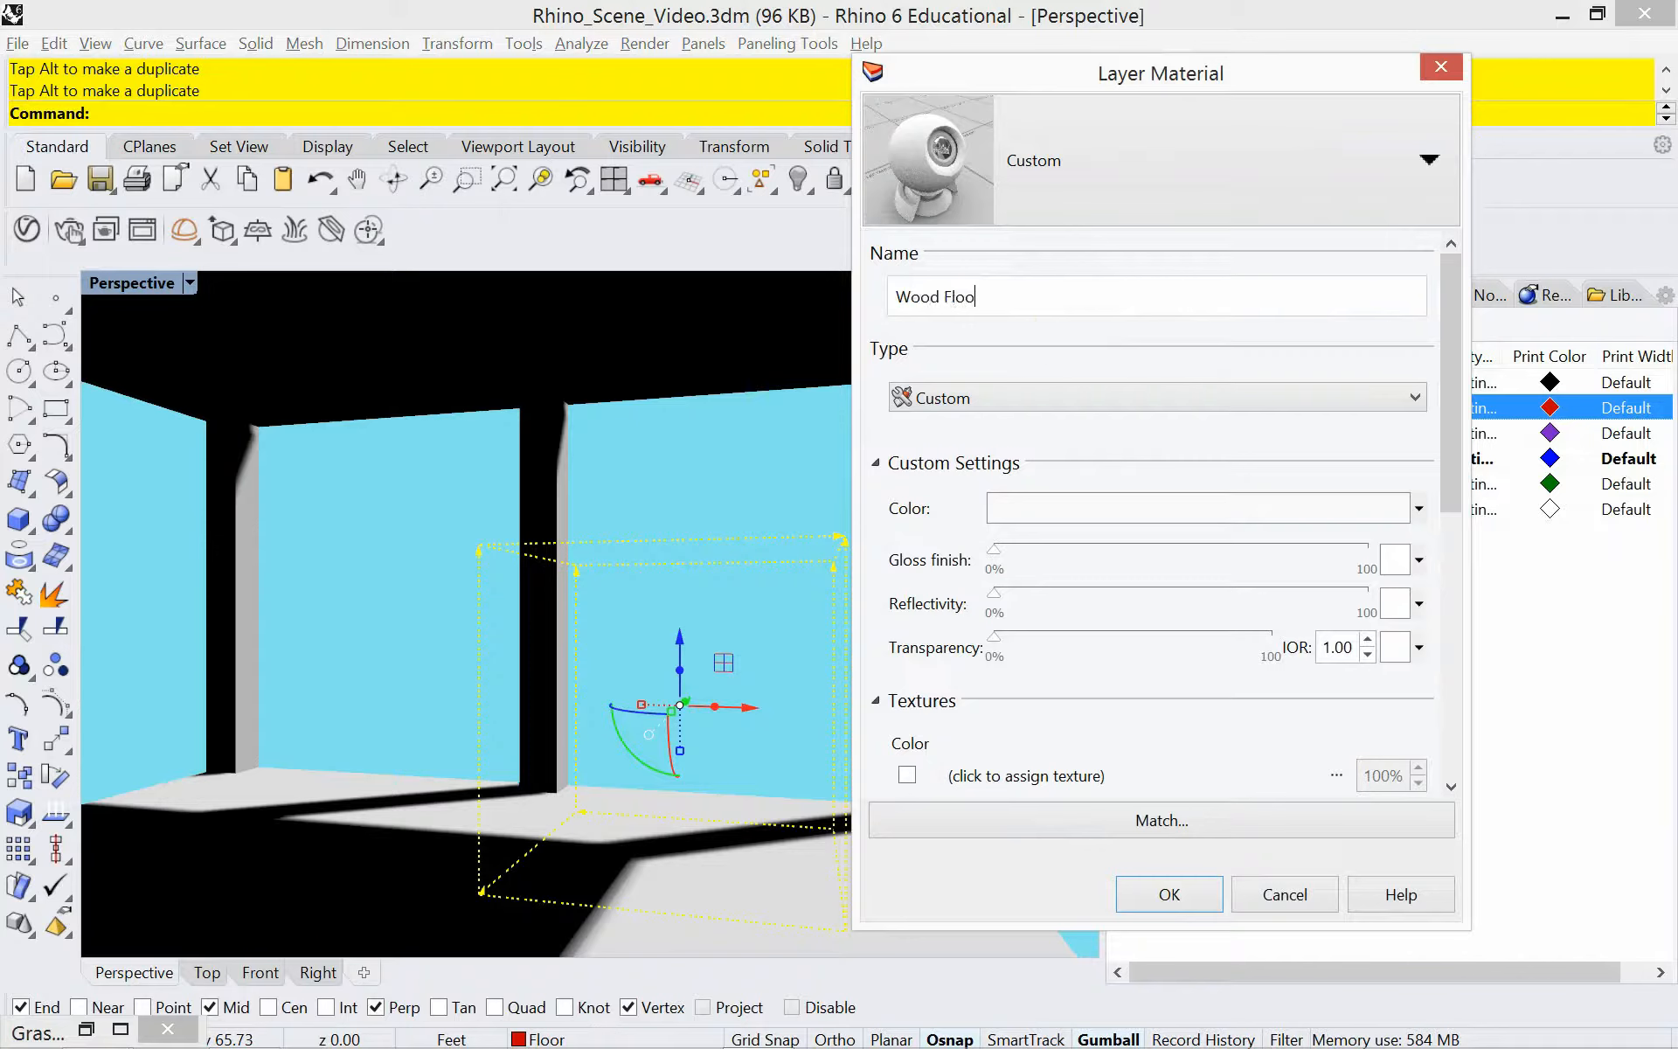
text(r)
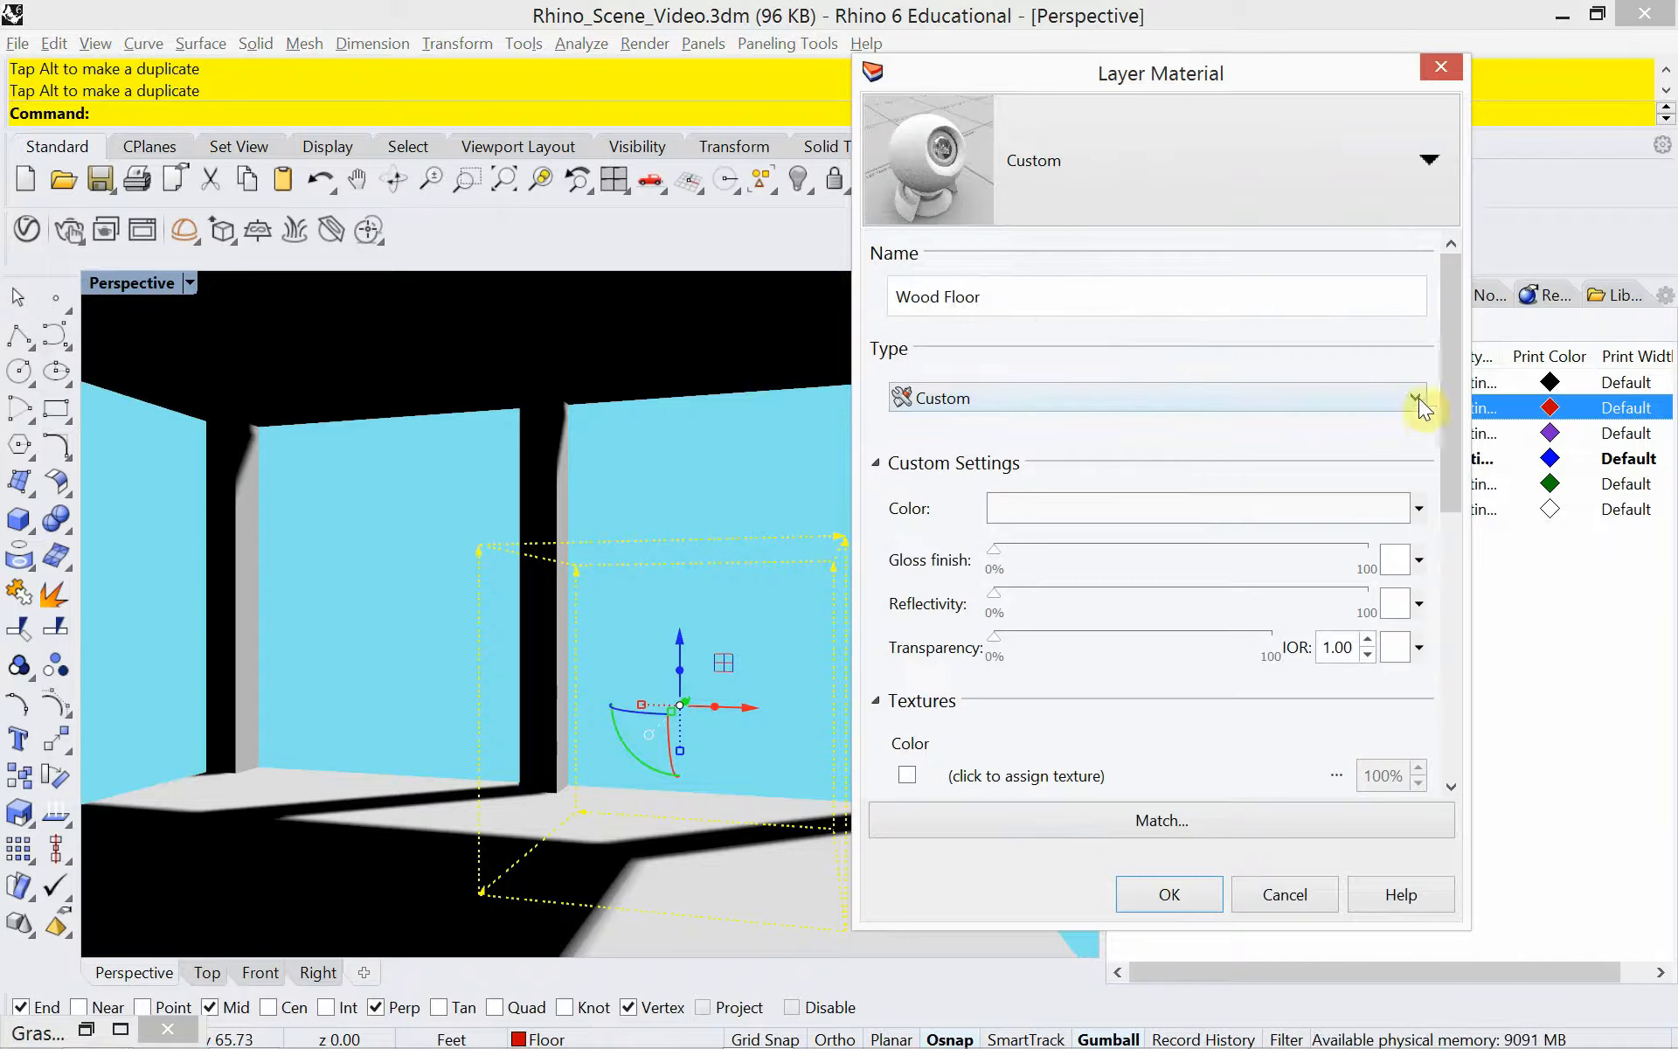
Assign Wood_Floor_Light.jpg from the Rhino_Materials folder as the material's color texture and accept the layer material.
drag(1450, 386, 1476, 522)
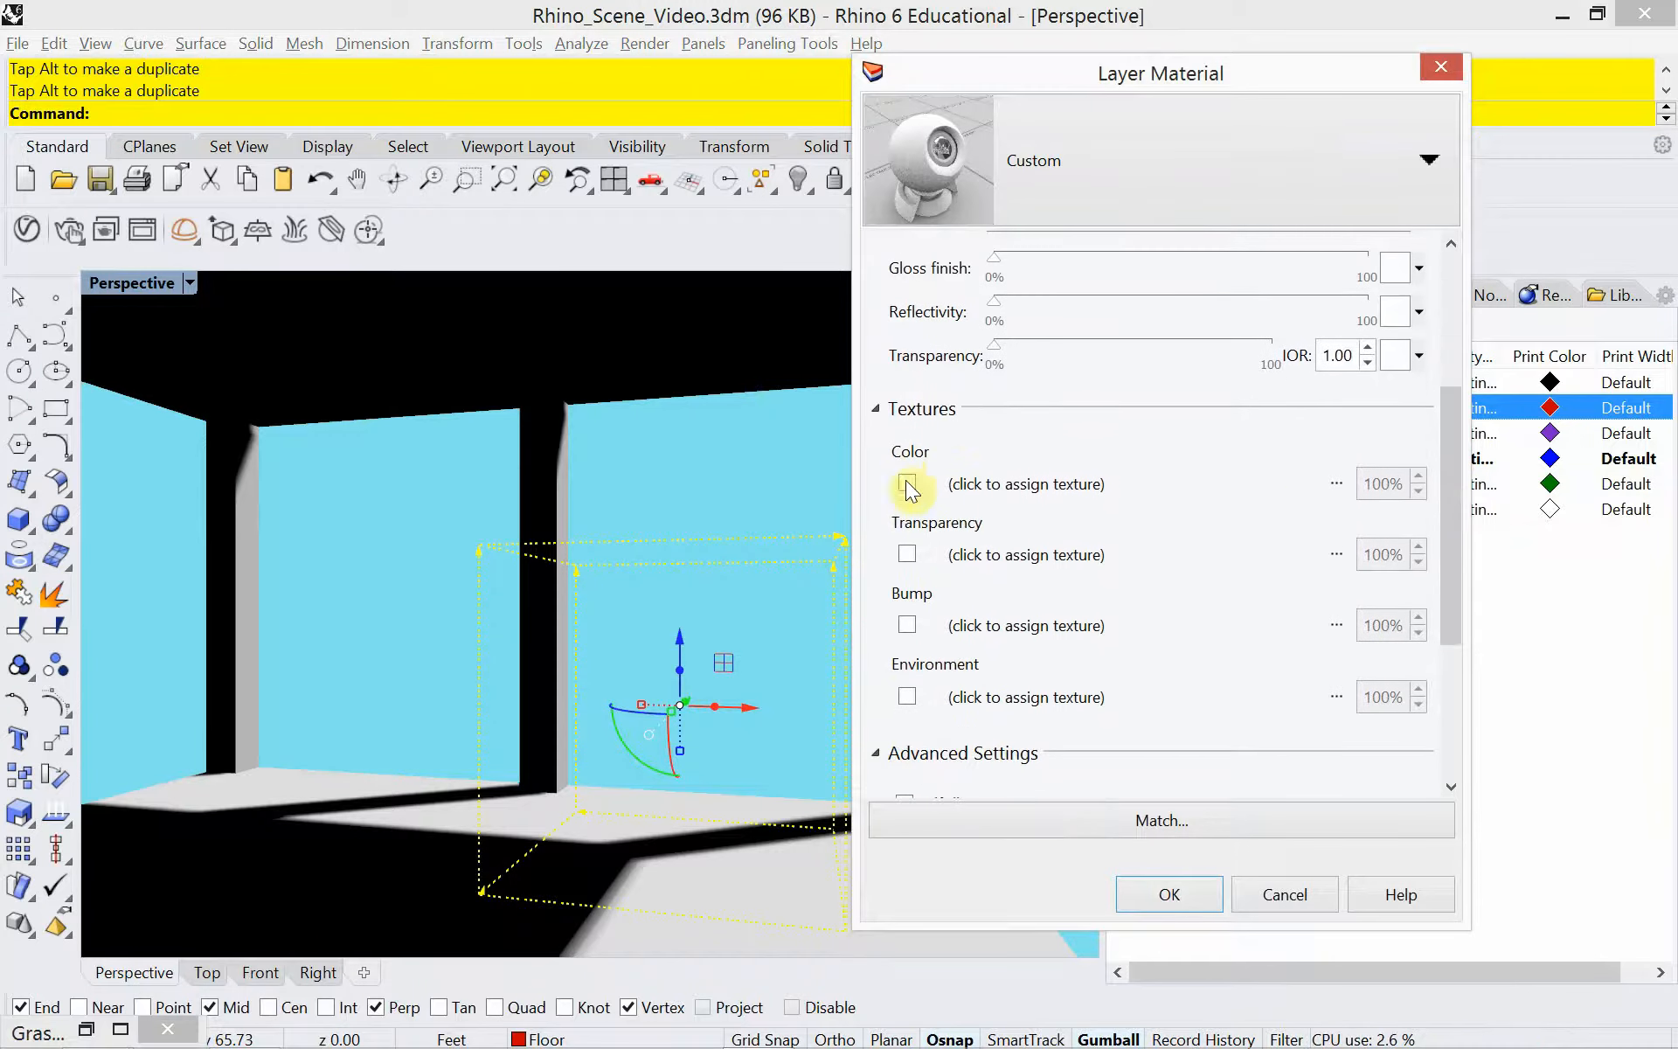
click(1014, 486)
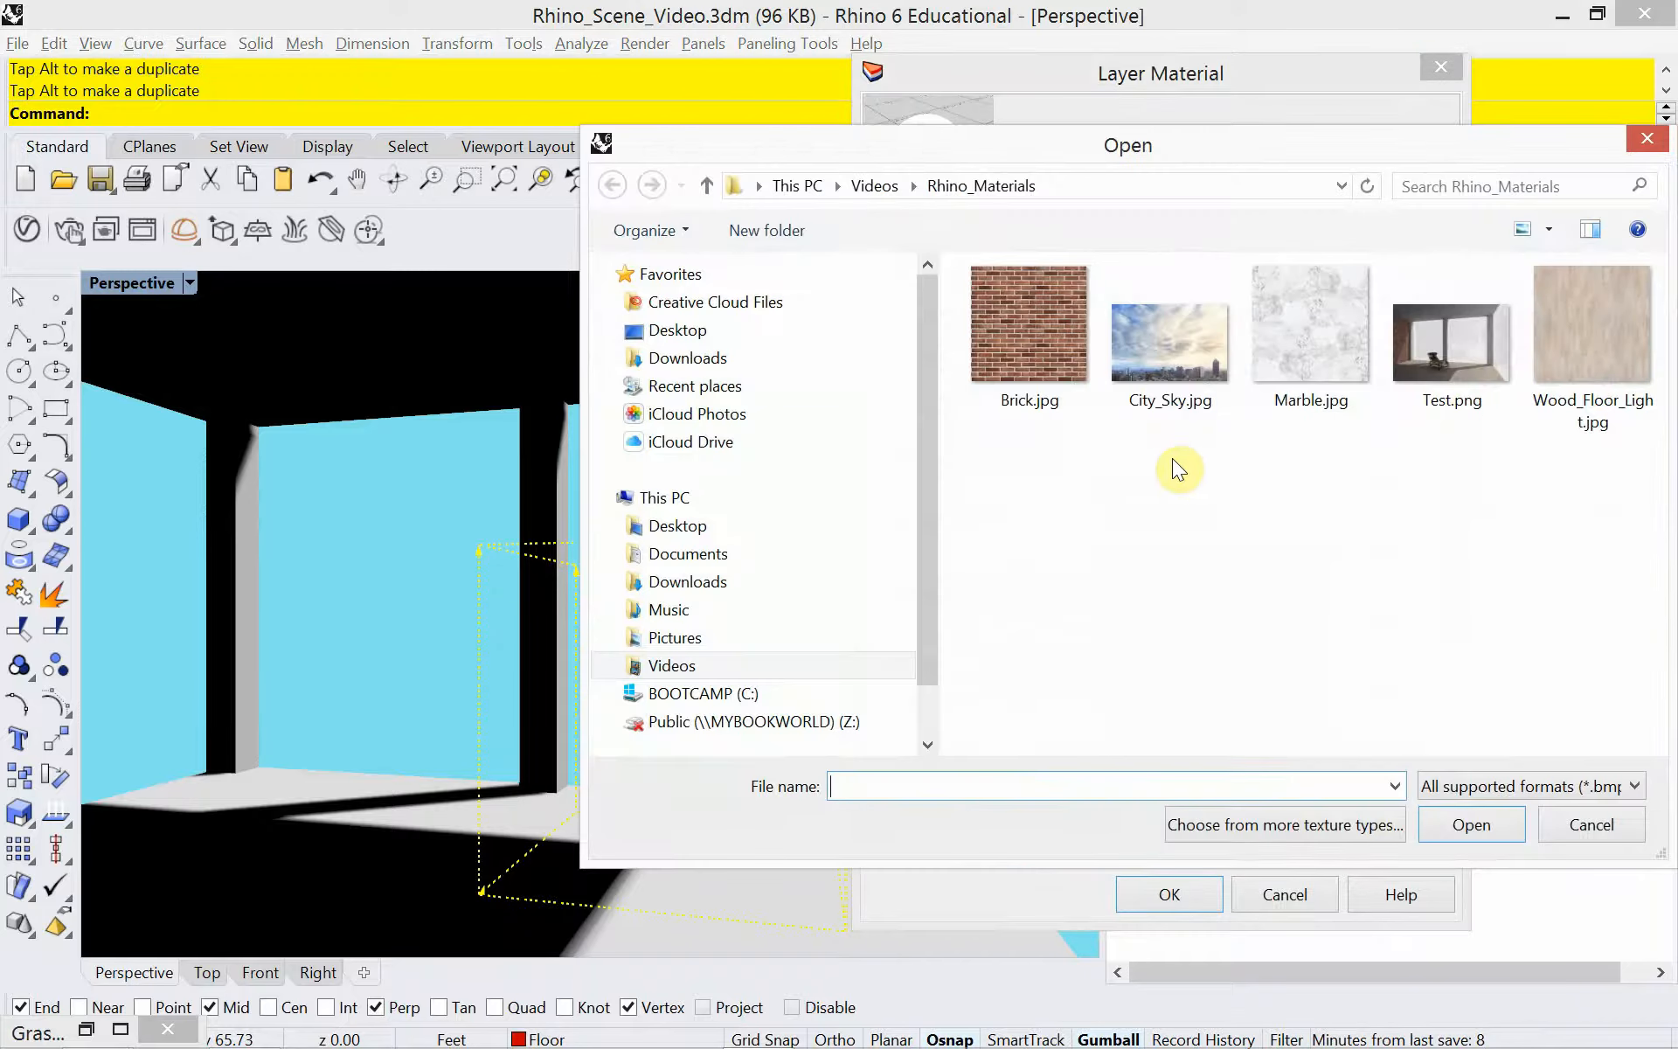
click(1557, 332)
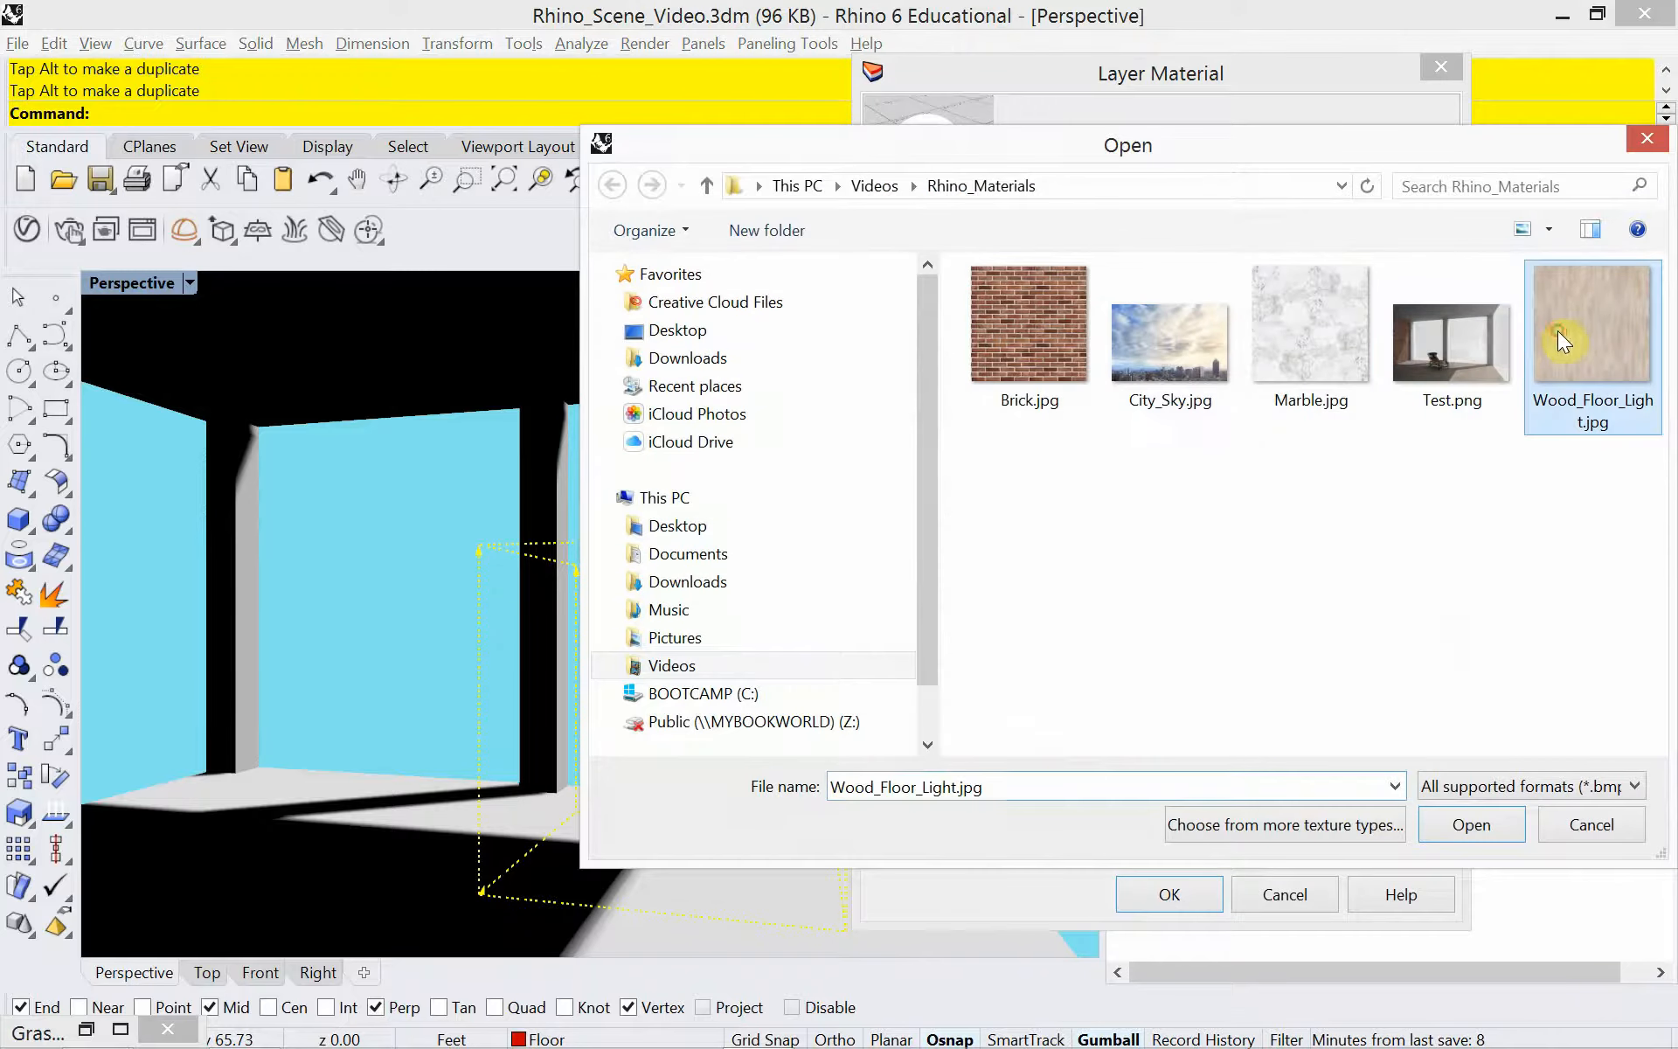
click(1472, 826)
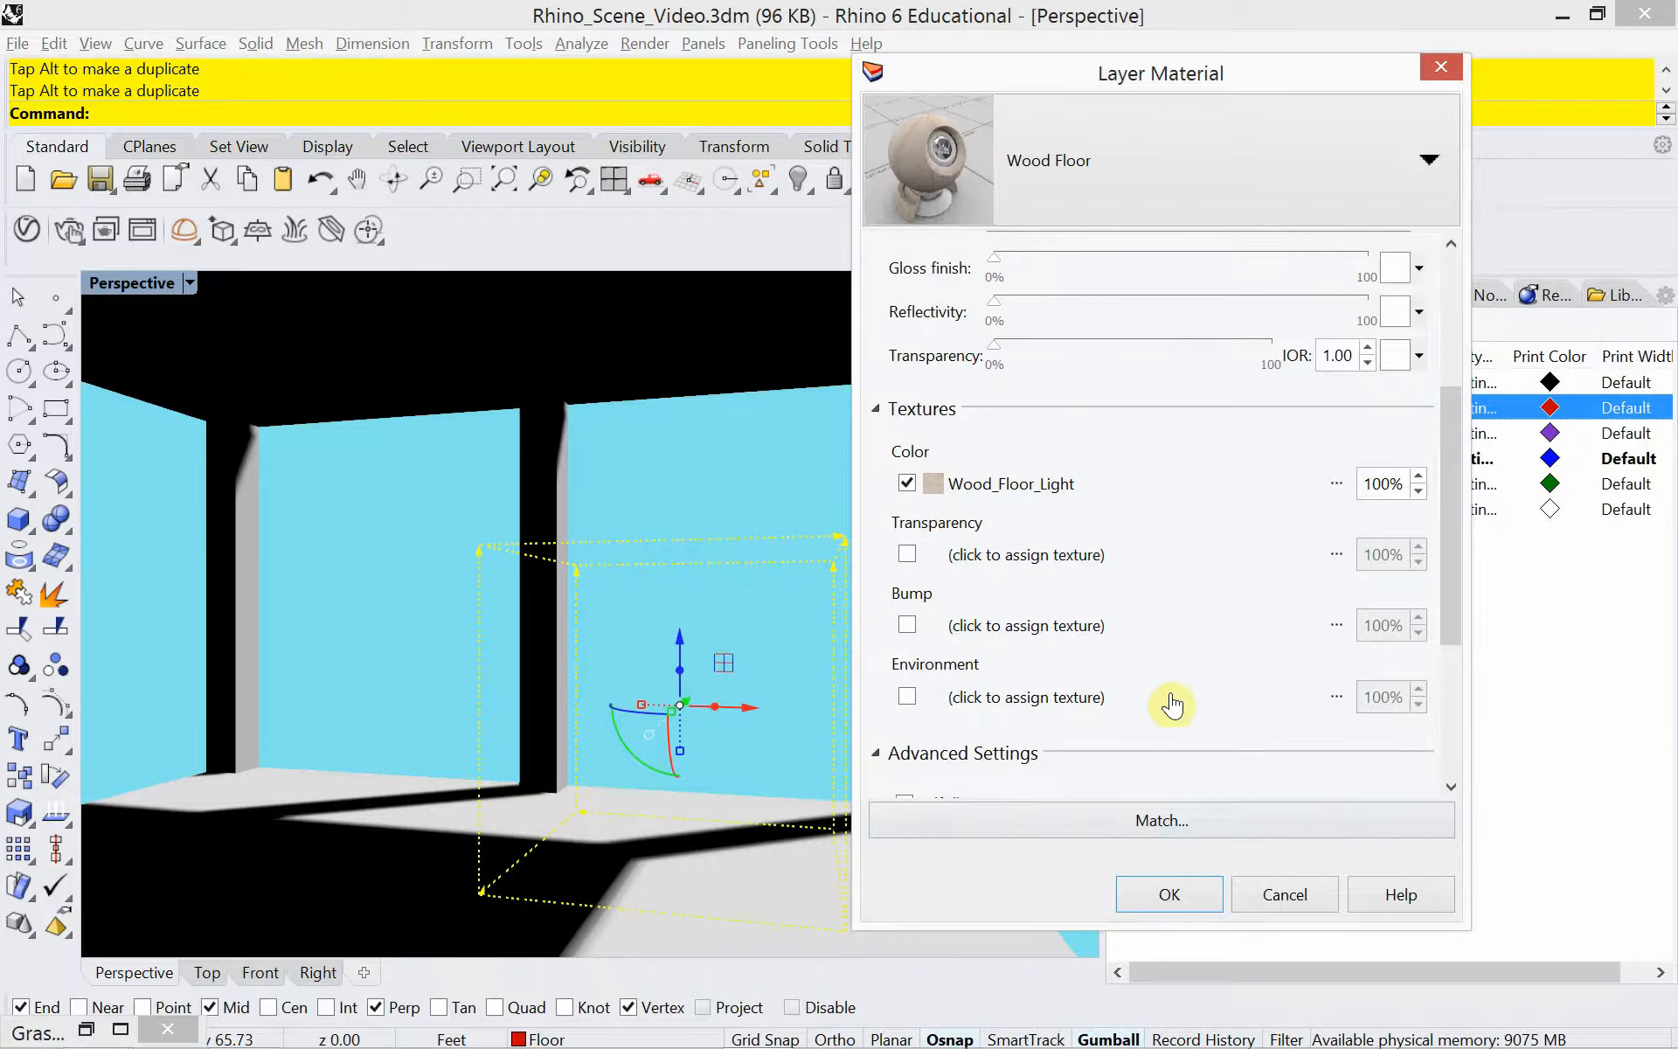
click(1163, 900)
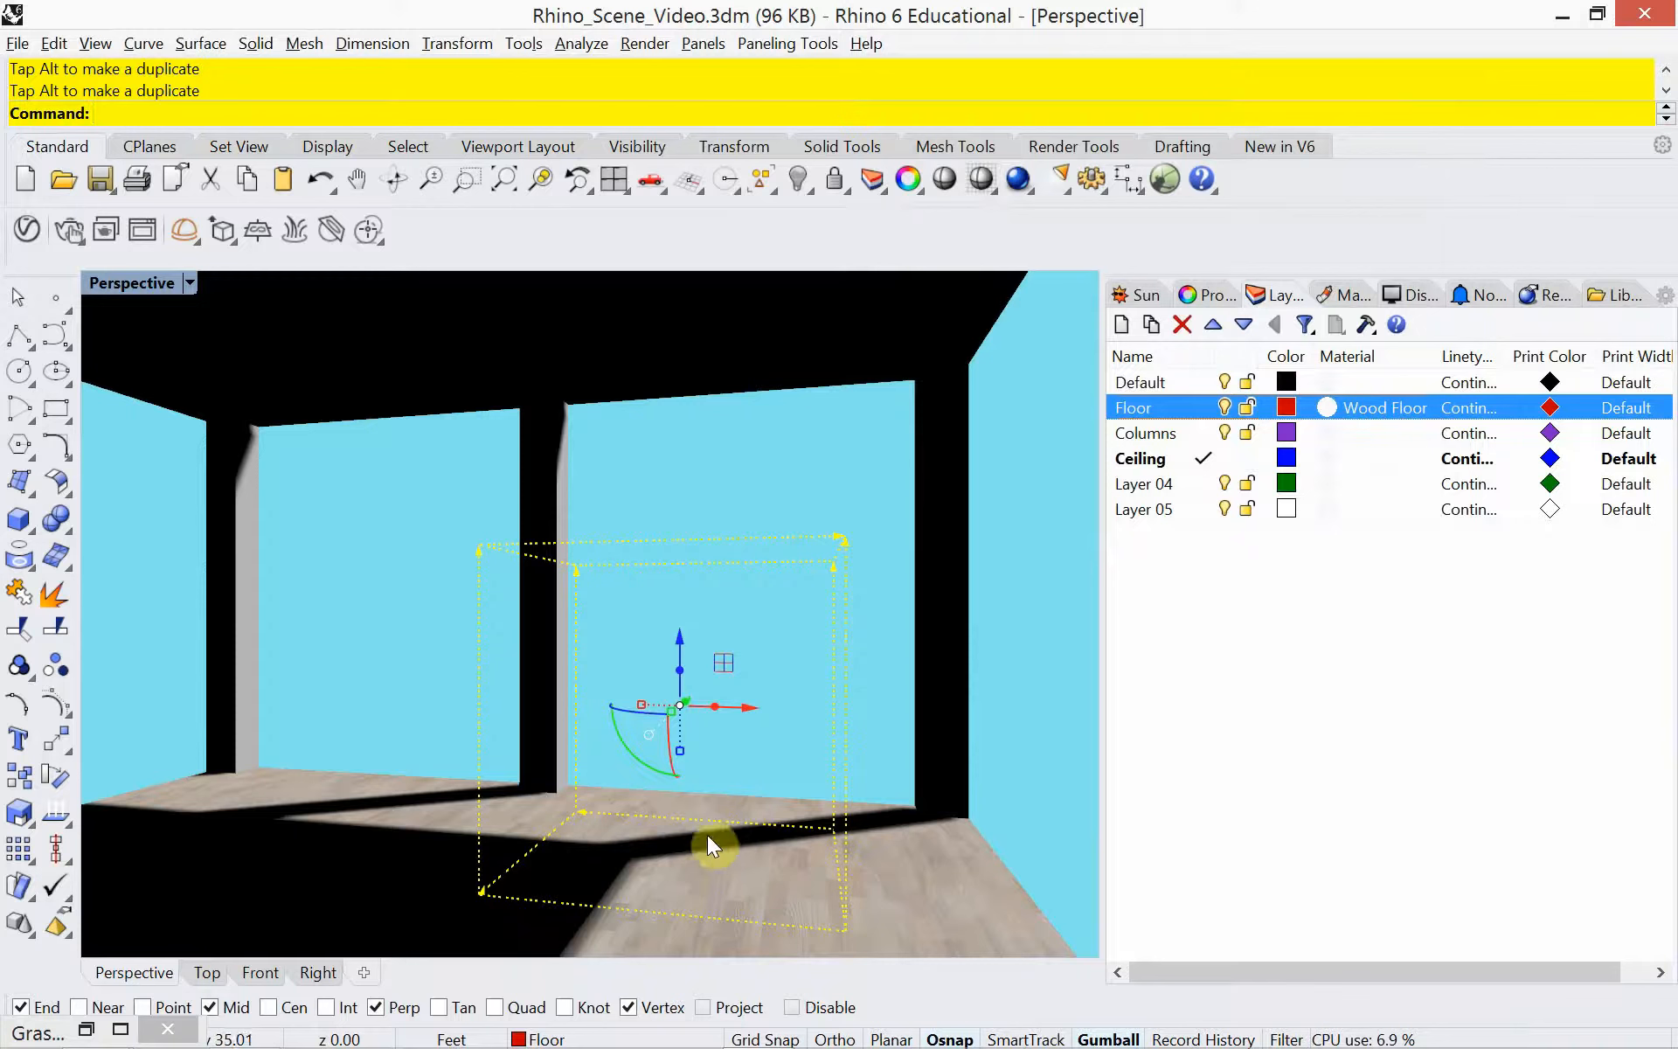
Preview the Perspective view in Shaded and Wireframe display modes and return it to Rendered.
click(188, 282)
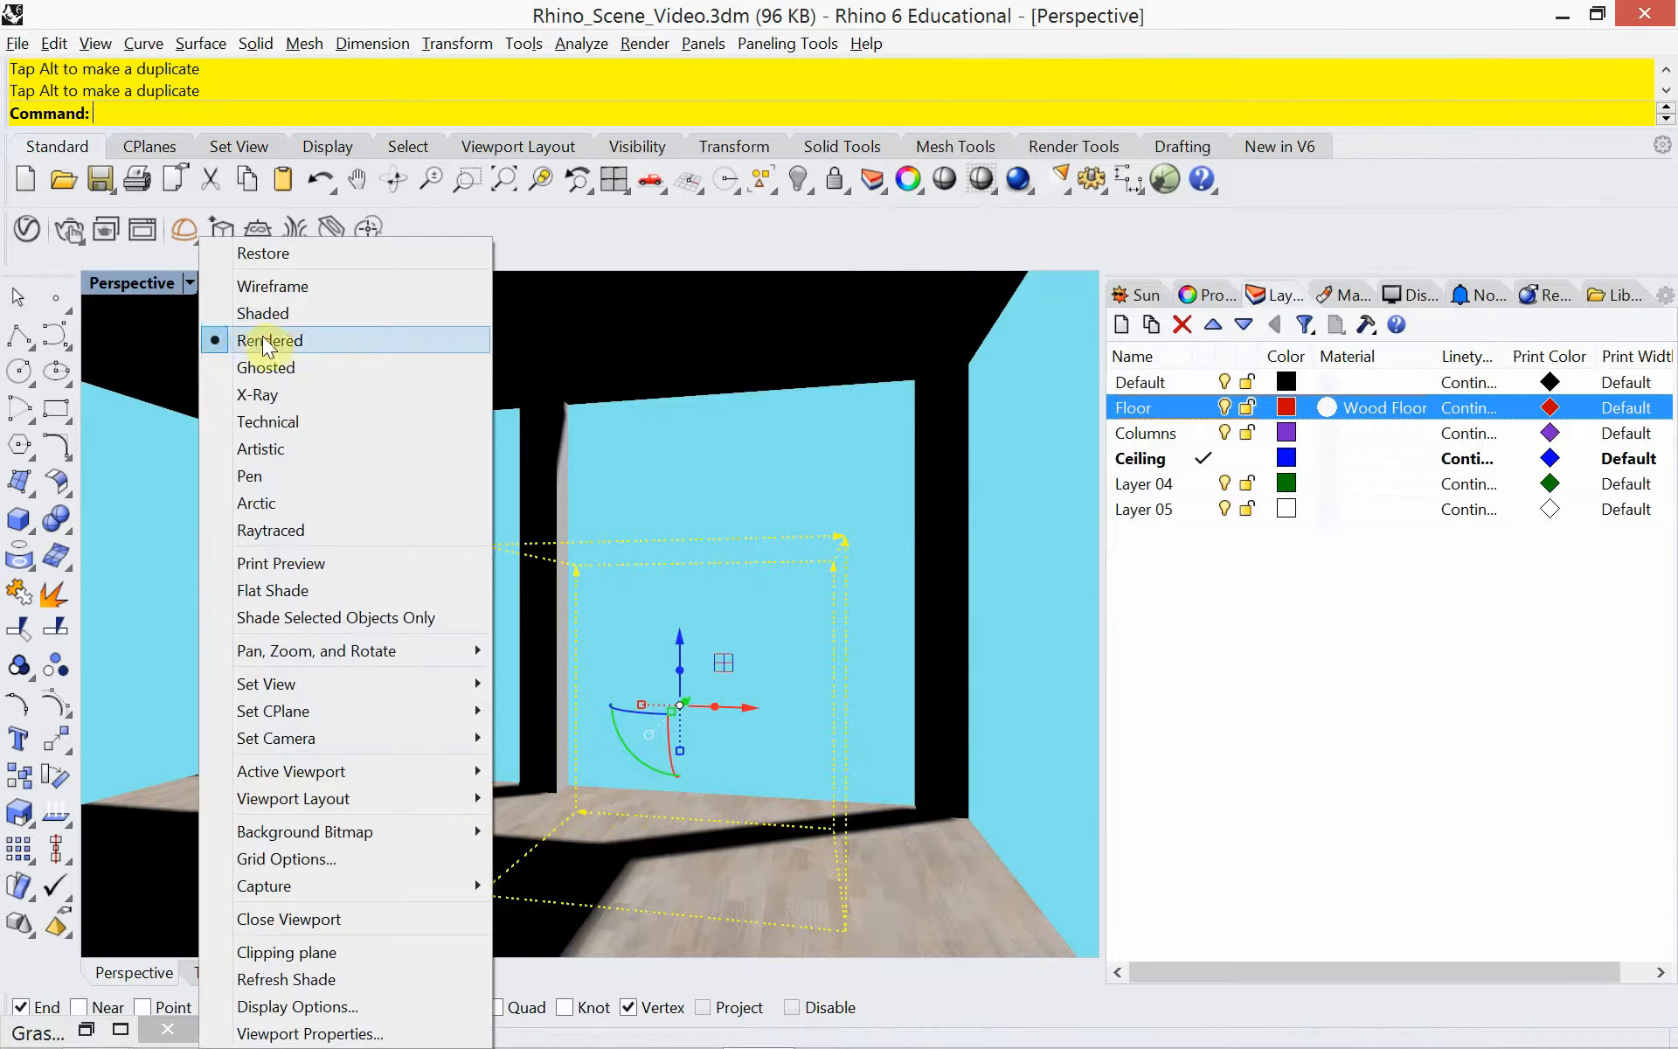
click(272, 315)
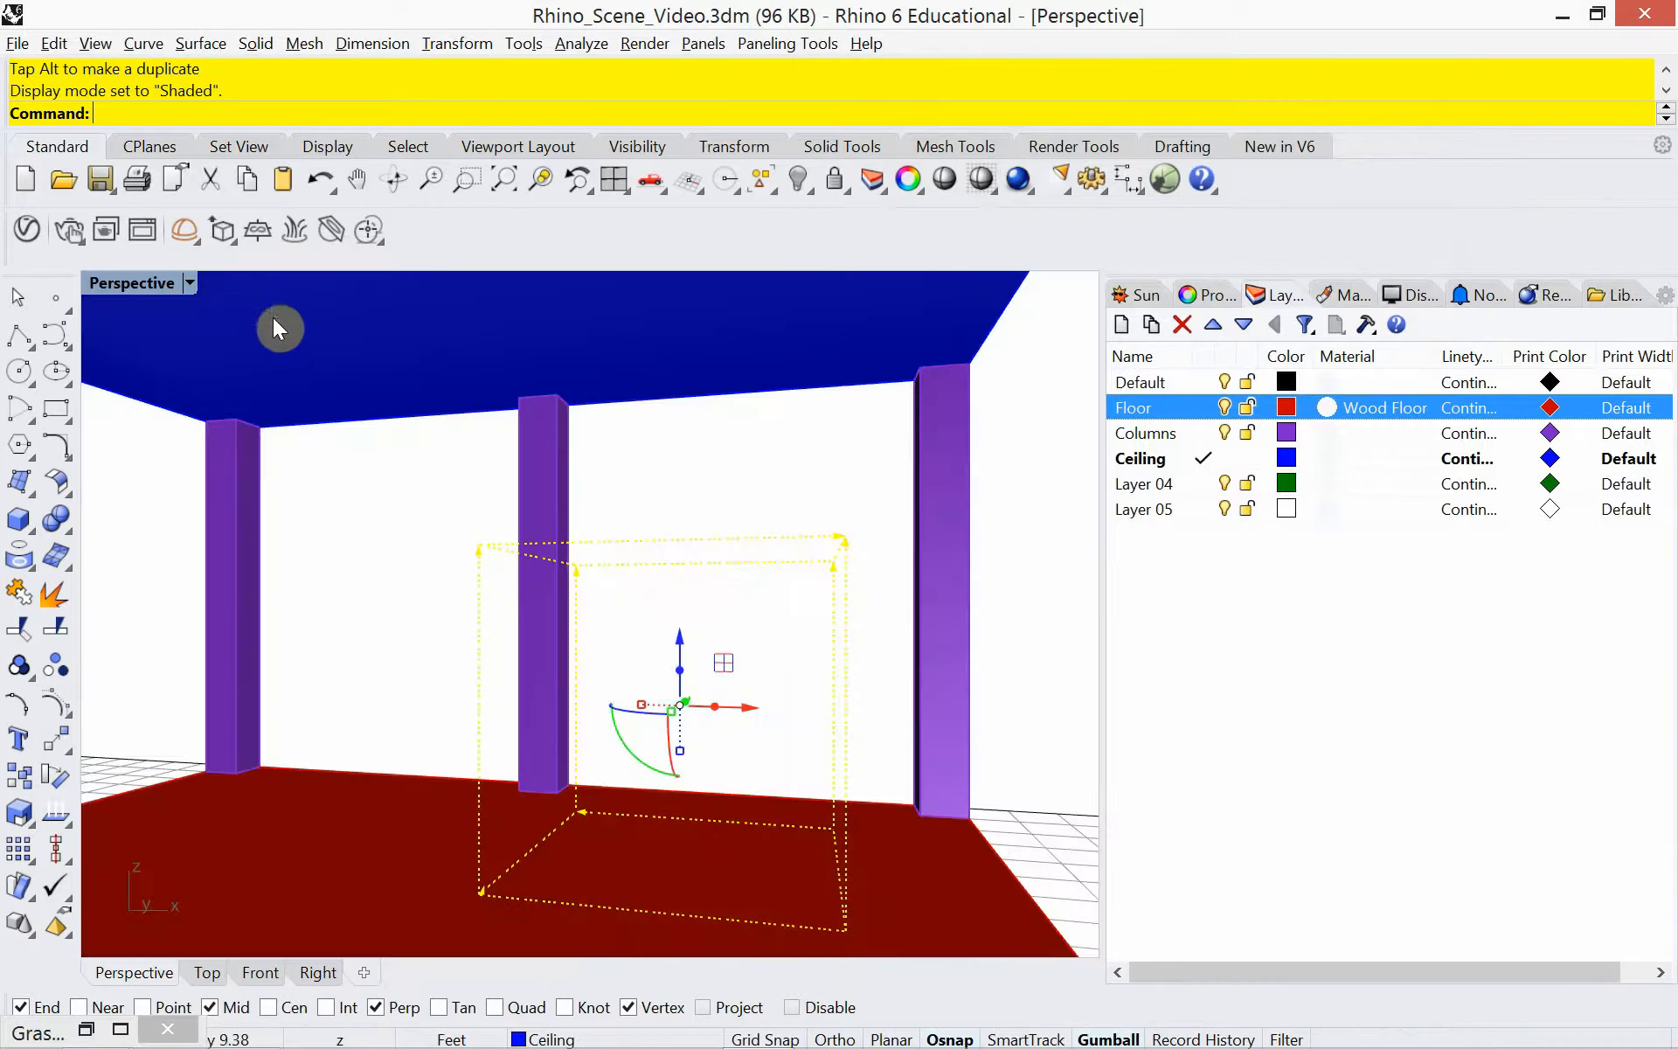
click(191, 283)
click(223, 287)
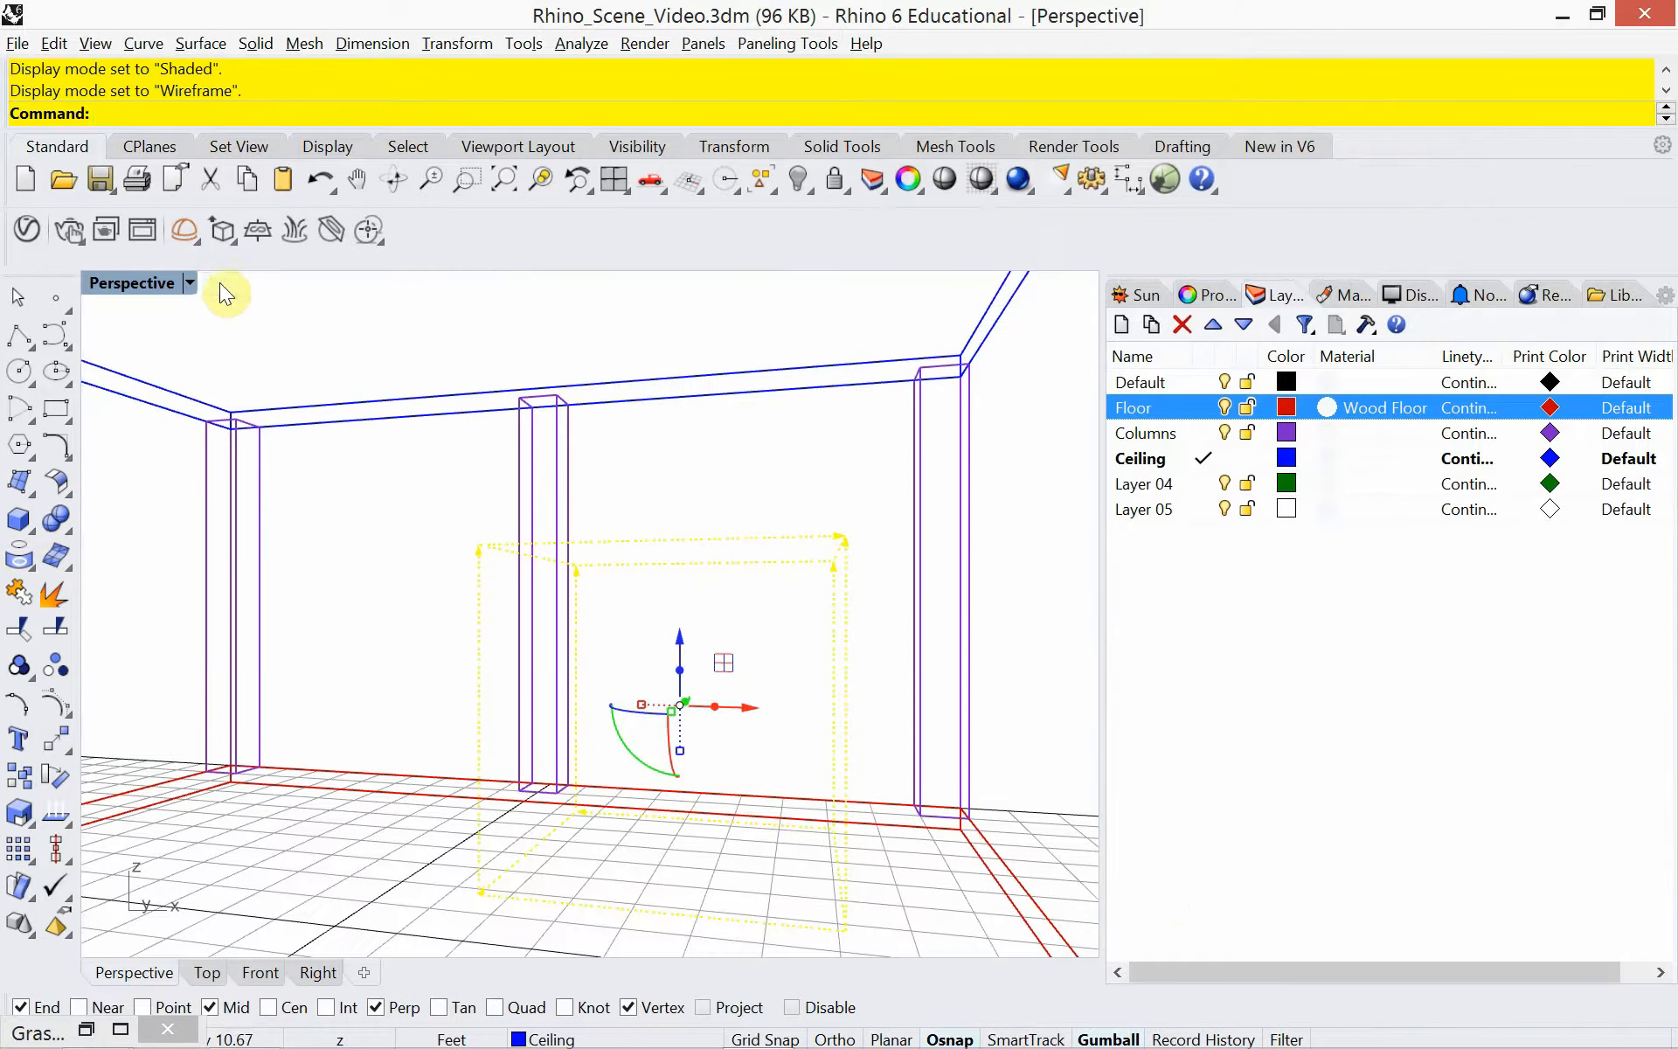
click(187, 281)
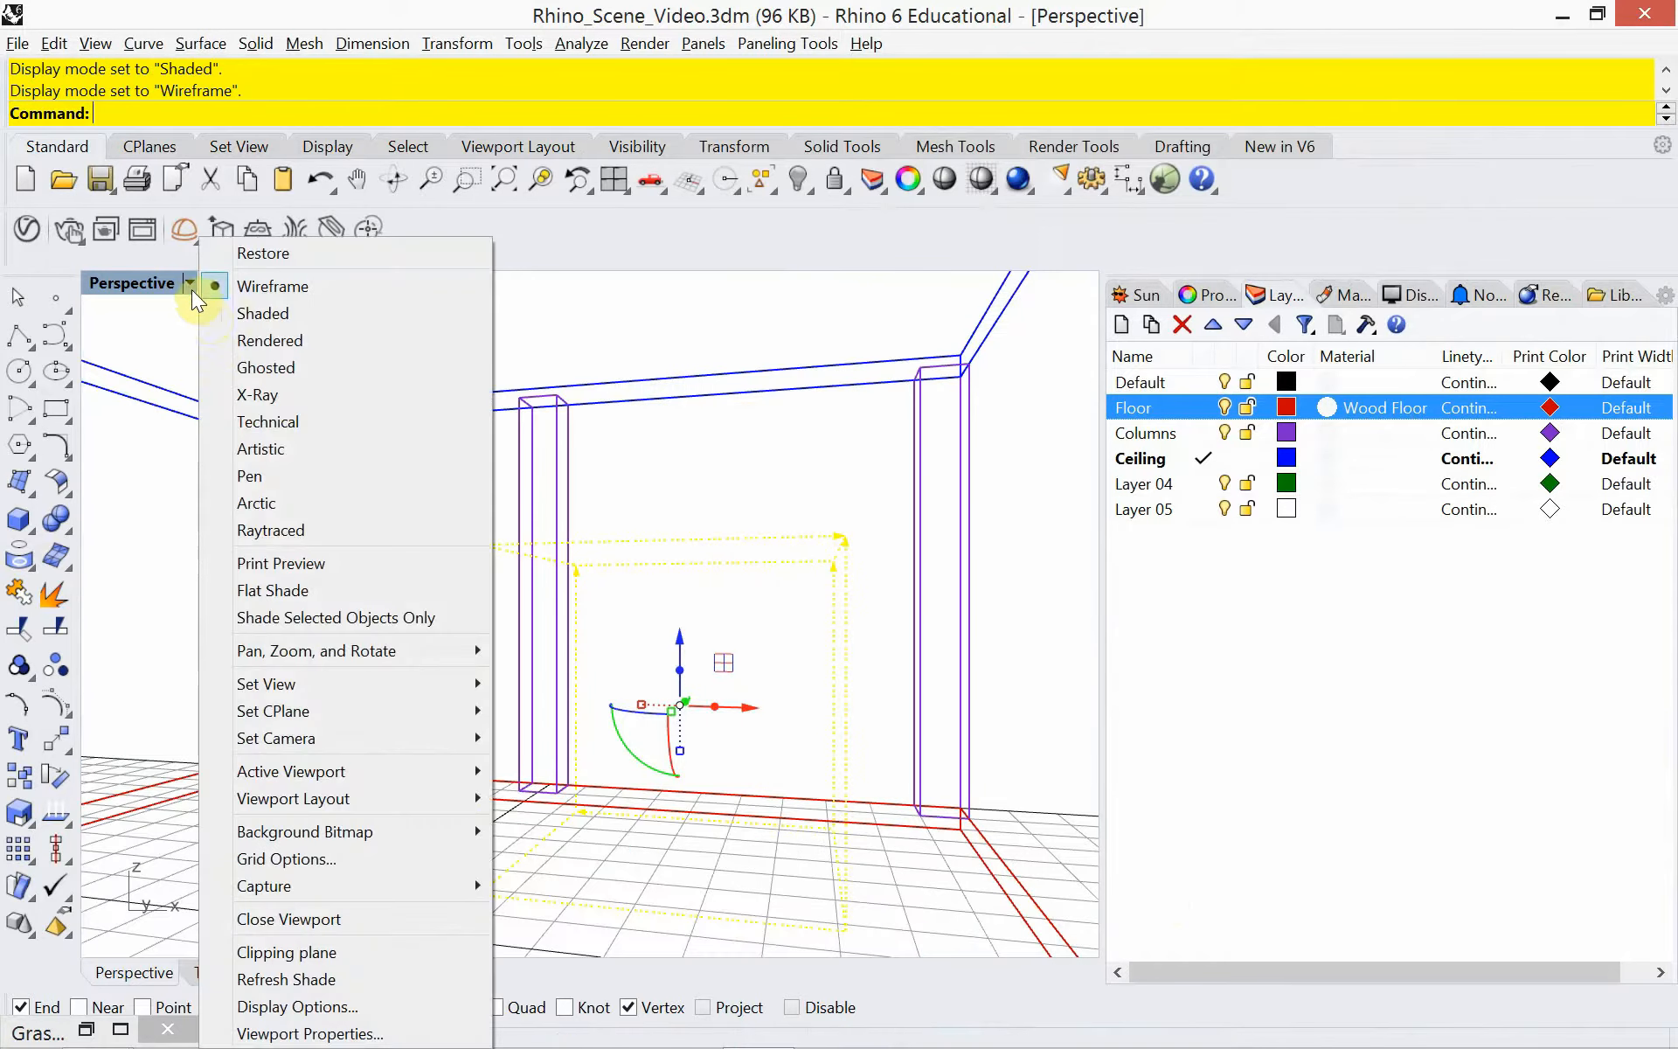
click(213, 338)
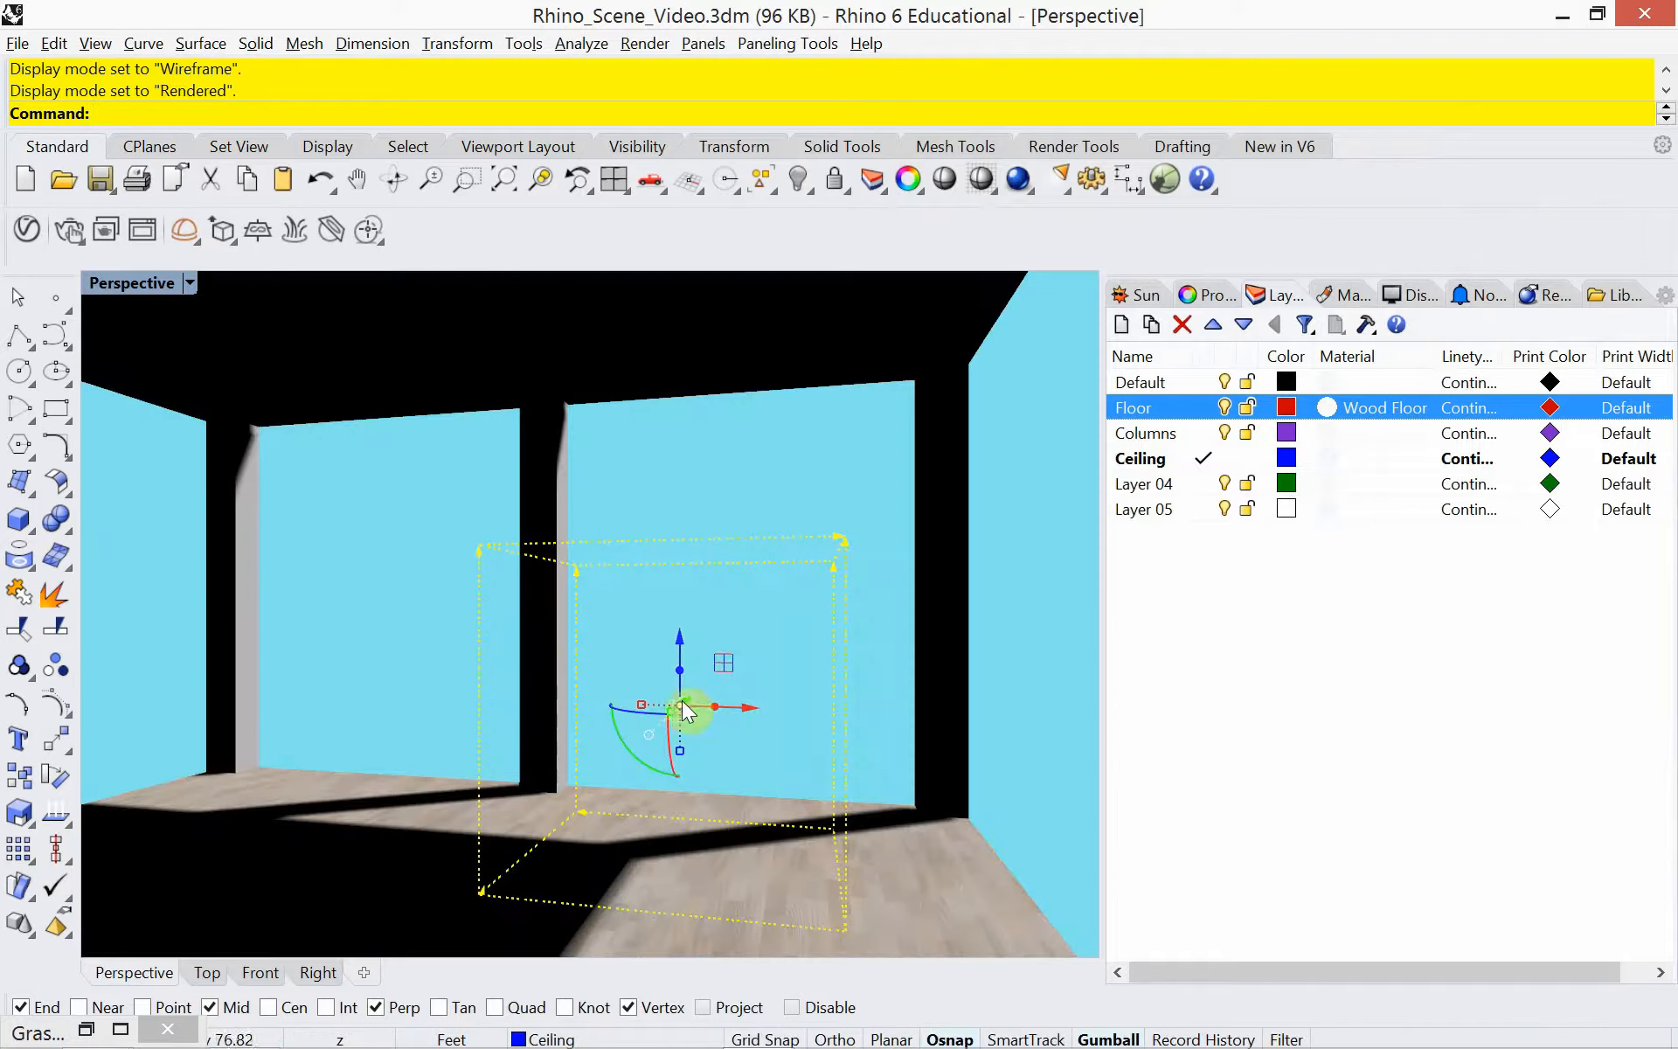
Move the floor's mapping box to about X 16.8, Y 42.8 and lock its XYZ size proportions.
drag(737, 712, 887, 841)
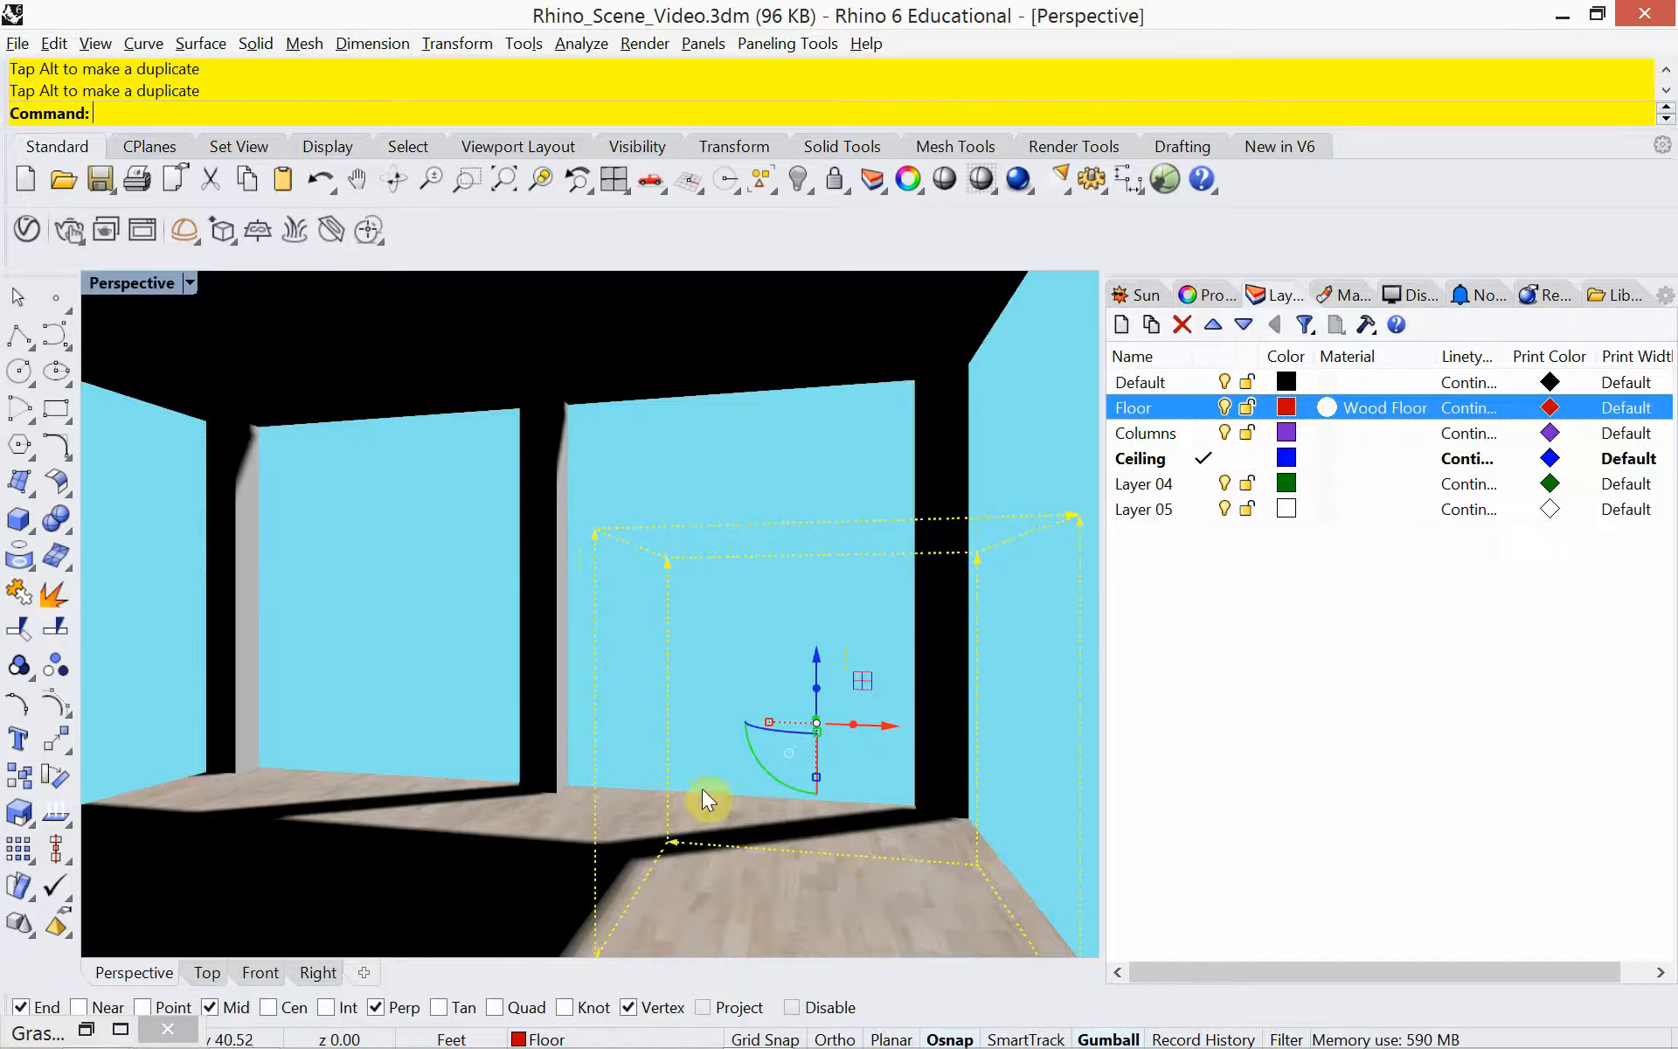
click(1207, 295)
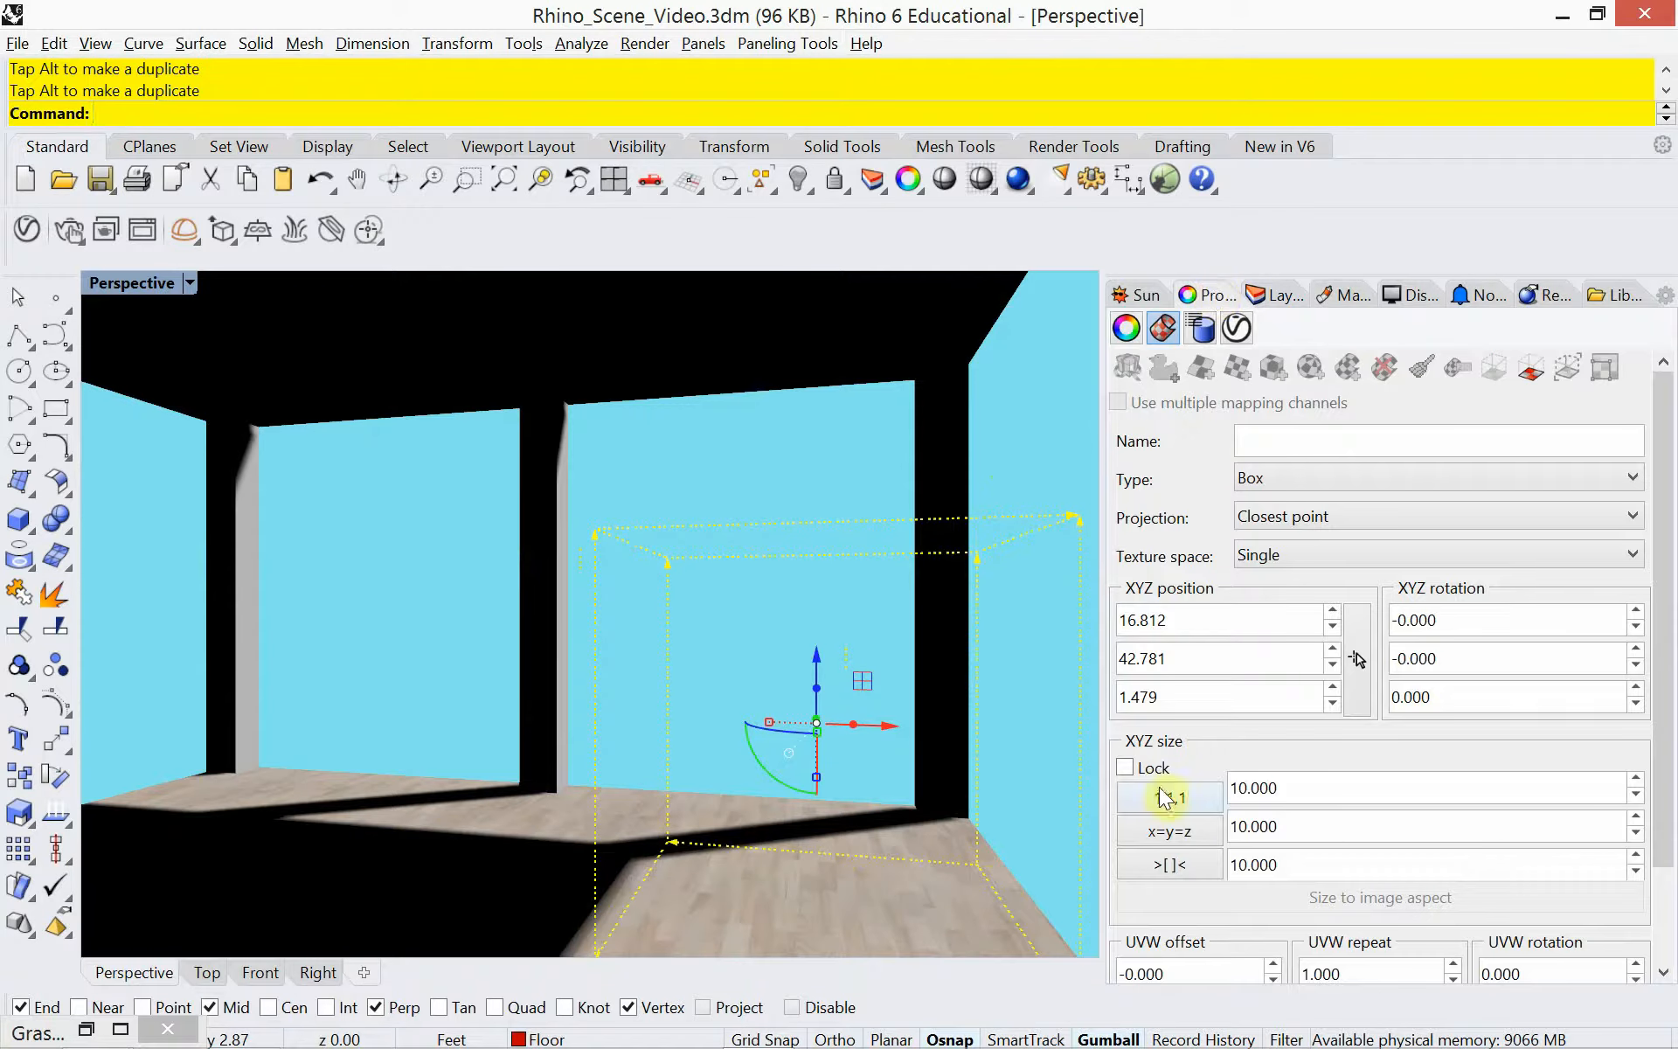
click(1127, 767)
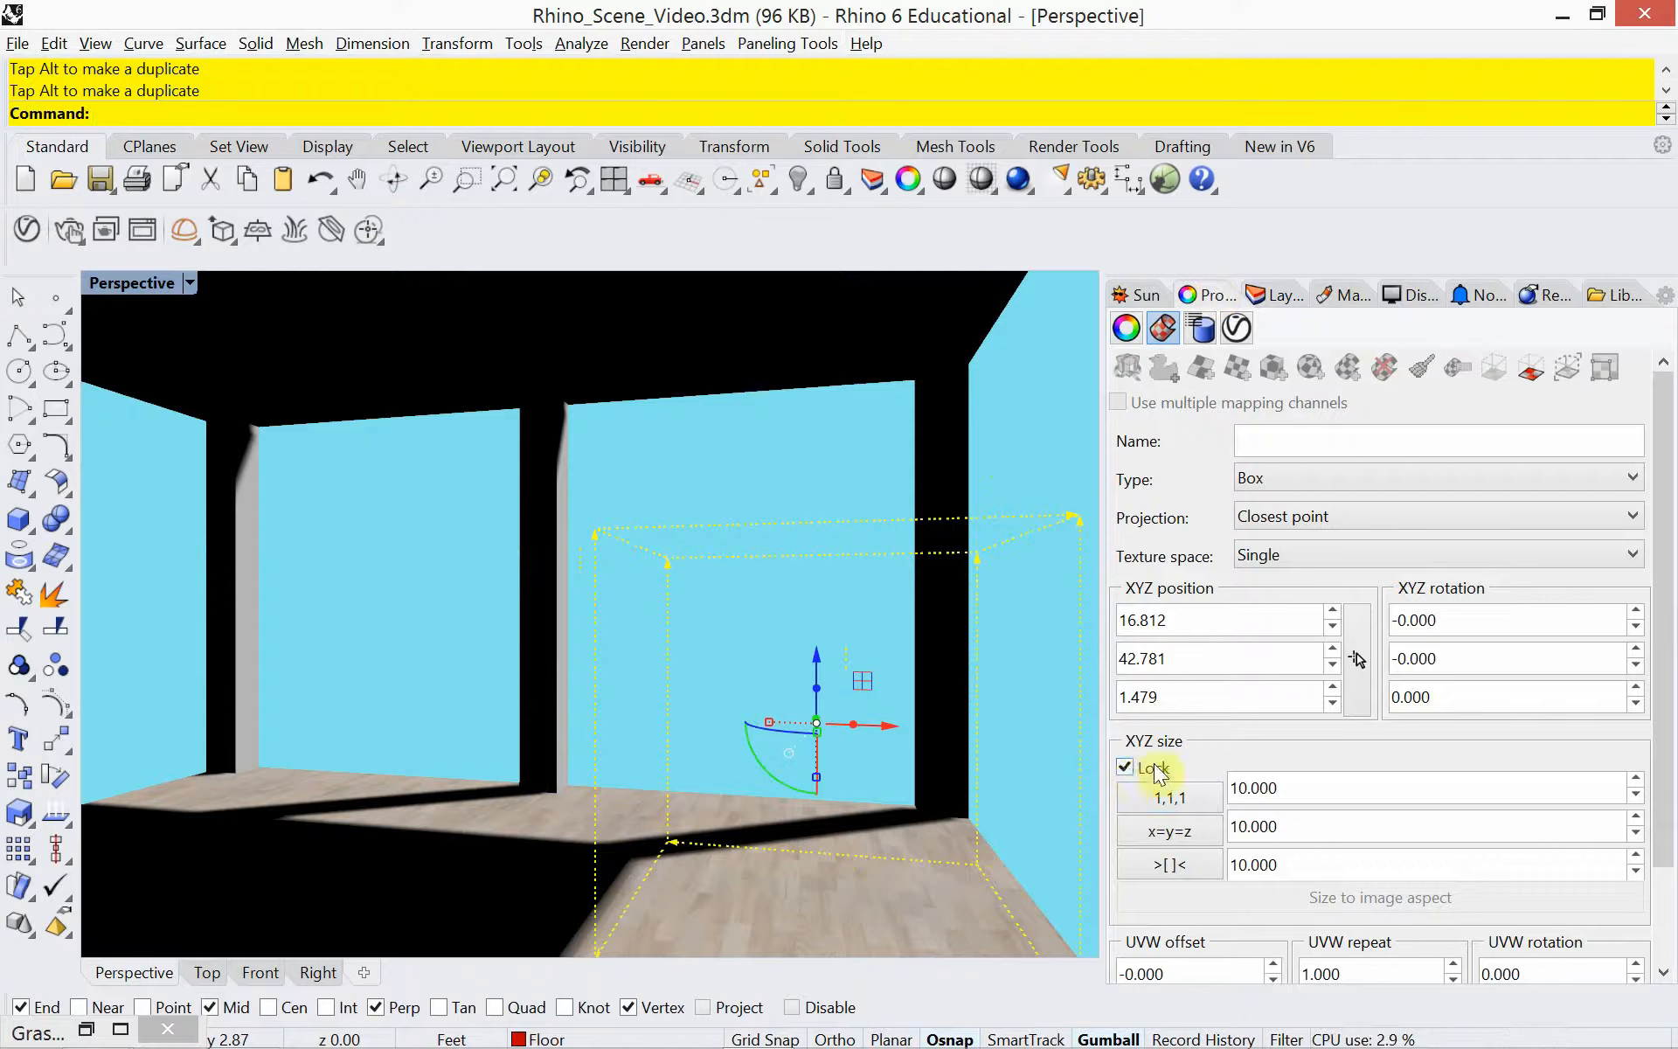
Try locked XYZ mapping box sizes of 5 and 20 on the floor texture, and return the size to 10.
double_click(1308, 791)
text(5)
key(Return)
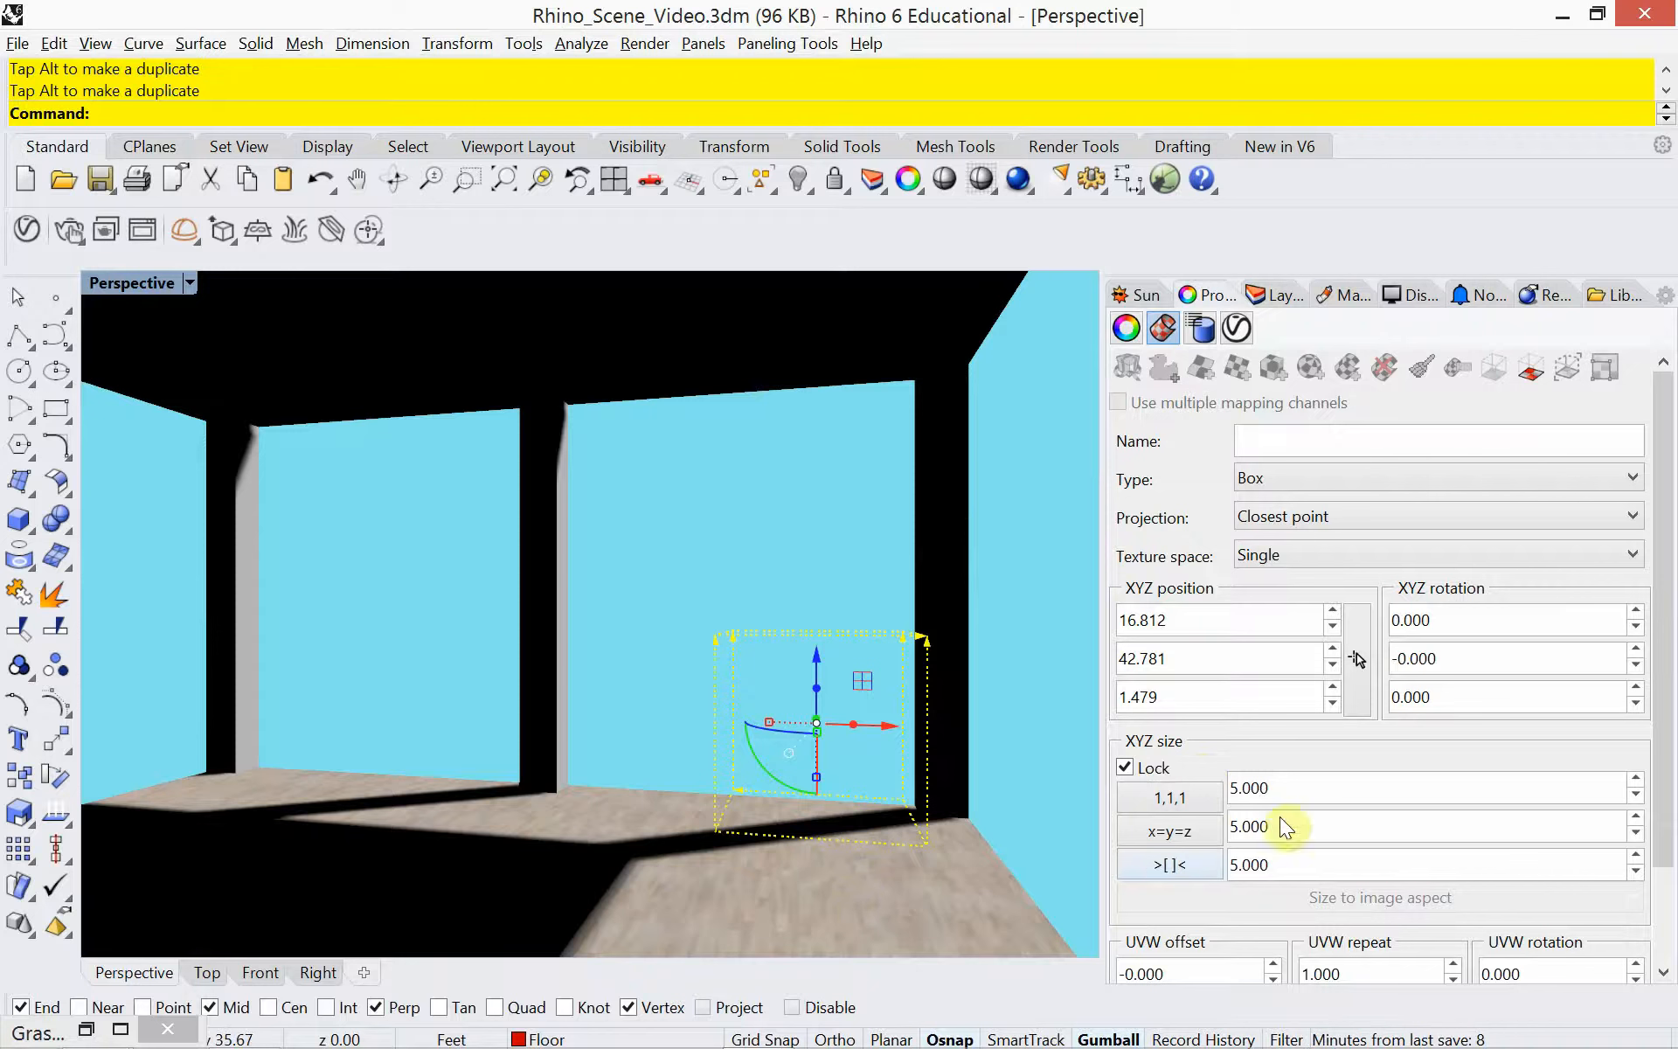
double_click(1287, 789)
text(2)
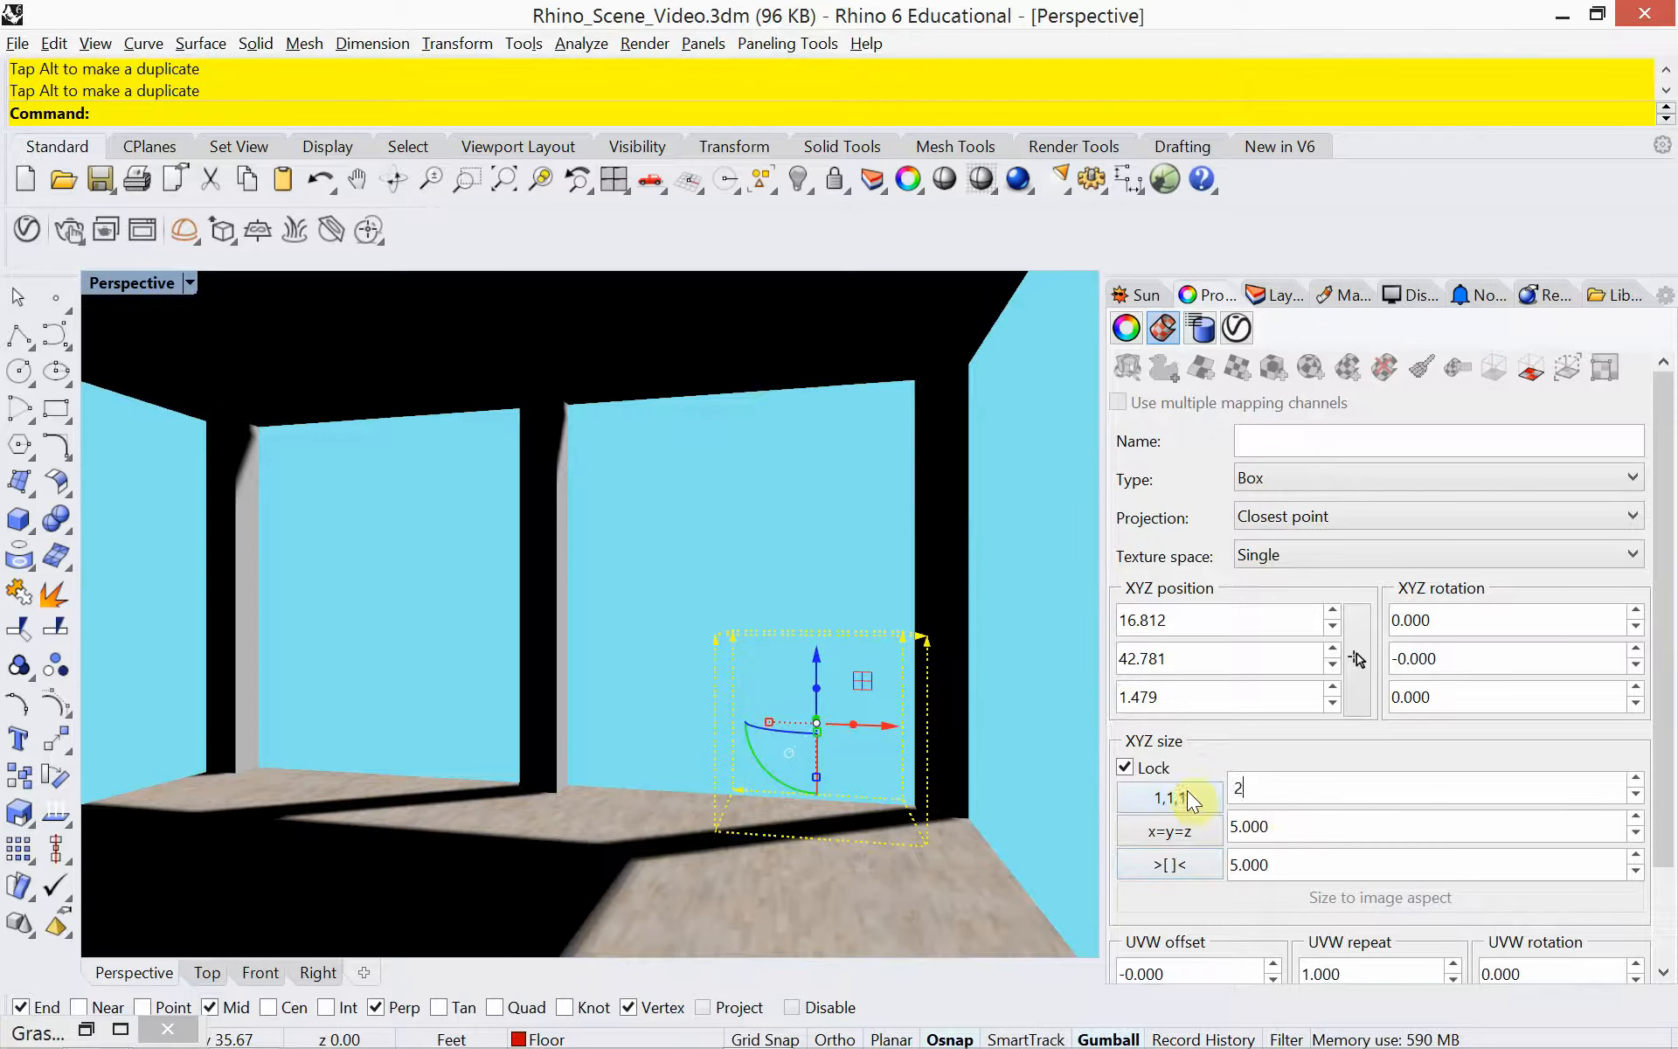
text(0)
key(Return)
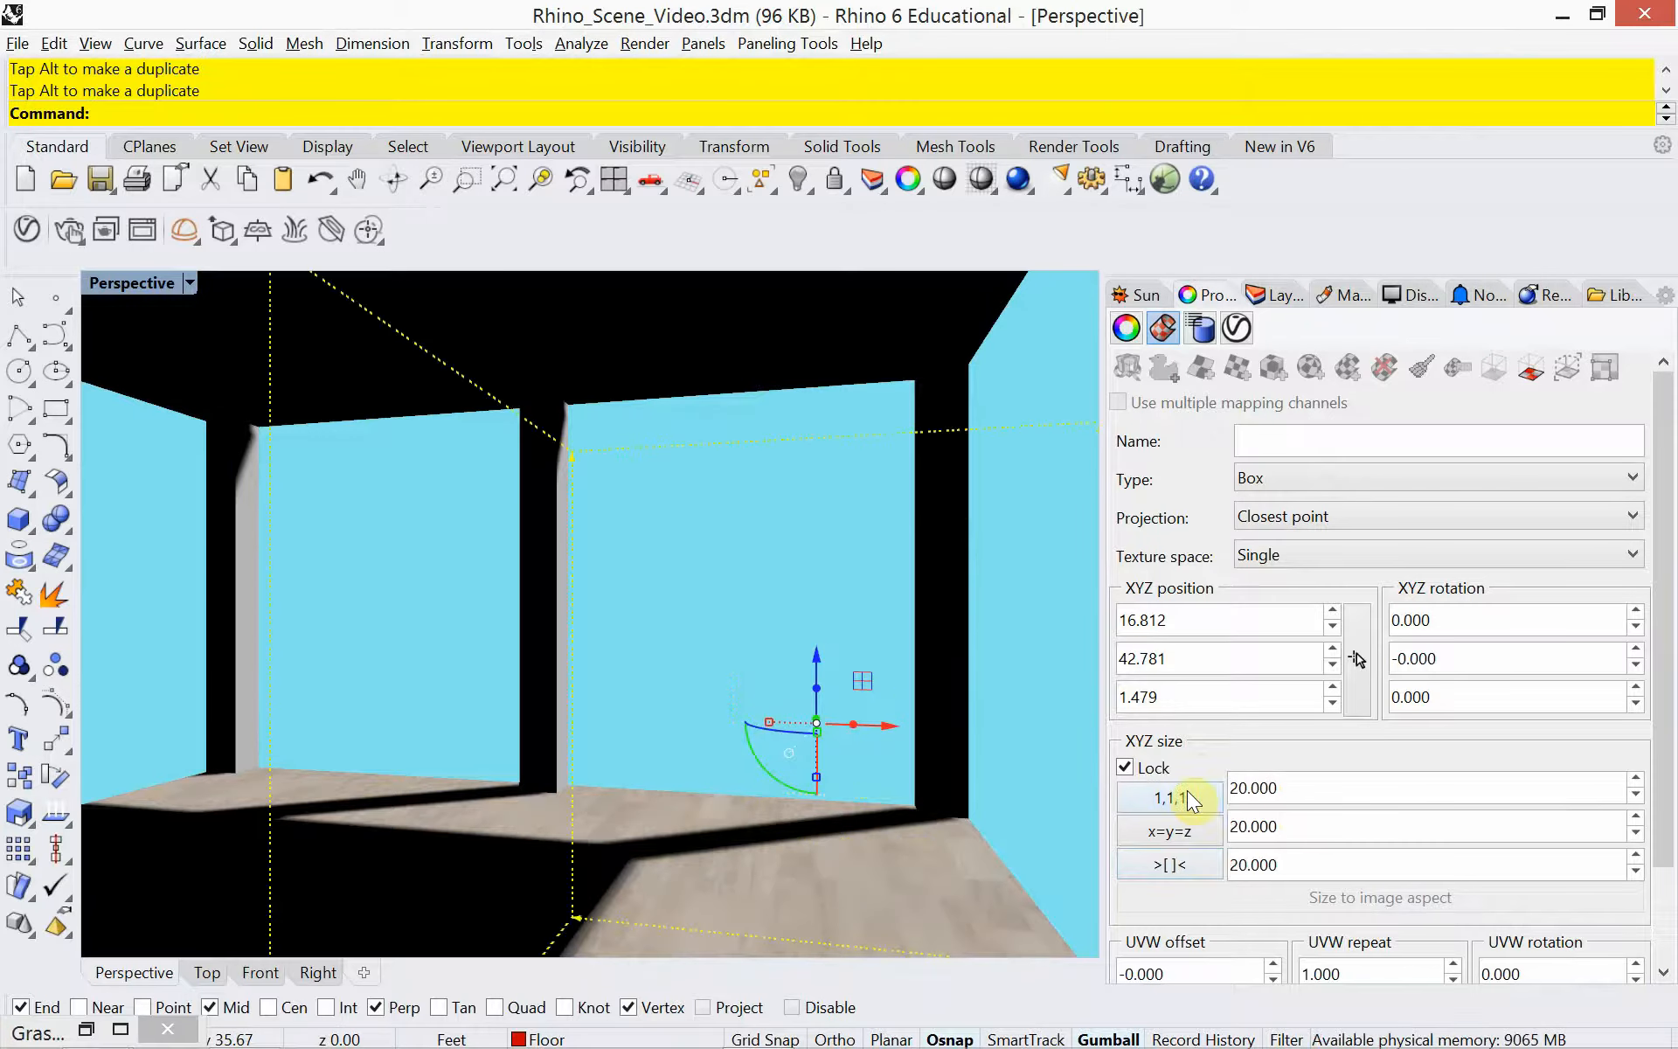
double_click(1292, 794)
text(10)
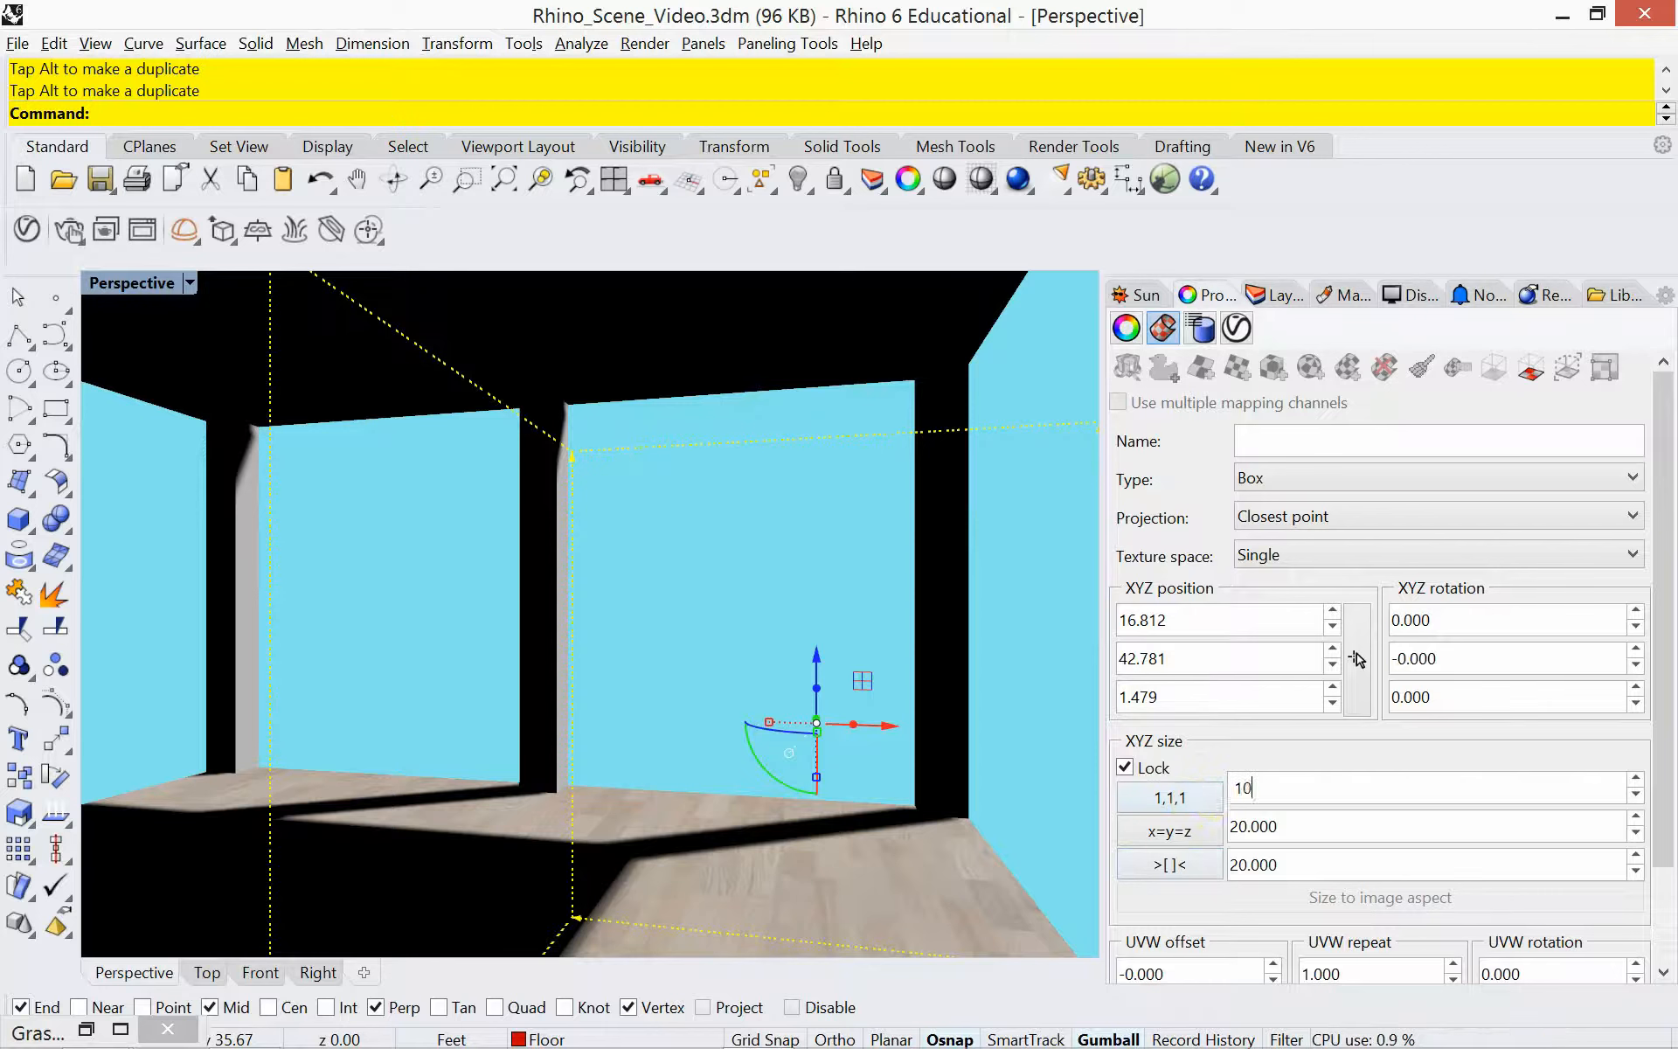
key(Return)
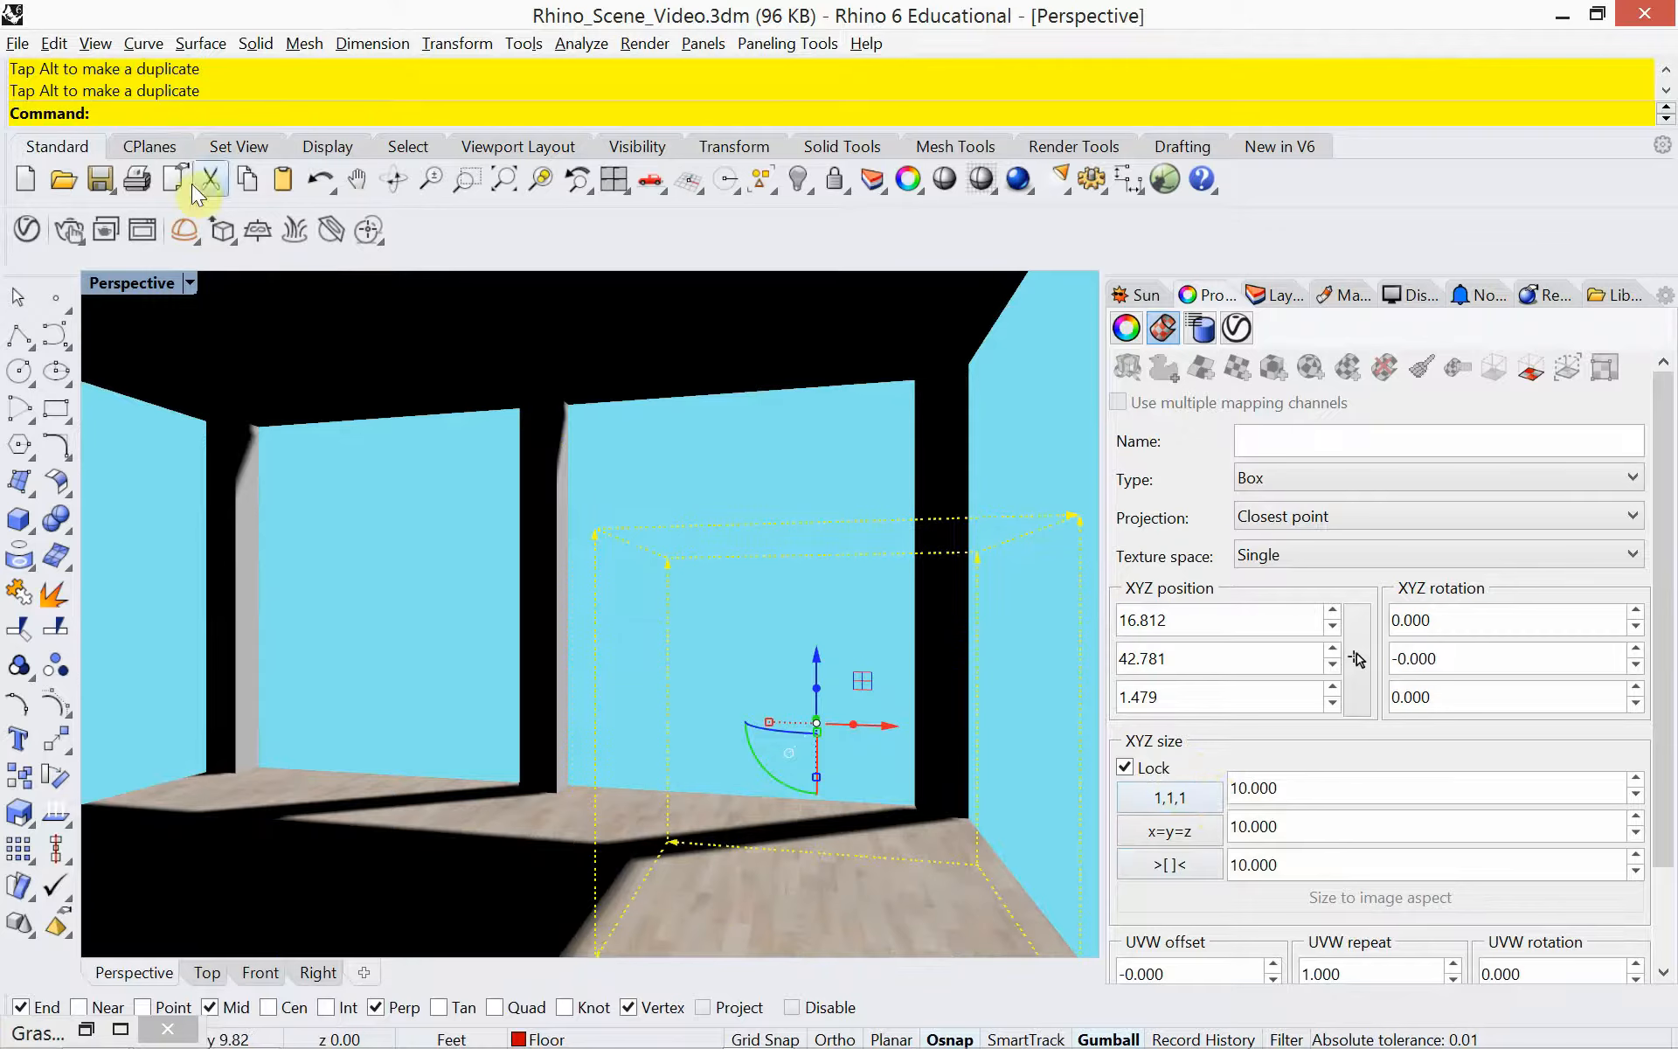
Save a copy of the model as Rhino_Materials.3dm in the Rhino_Materials folder, with textures included.
click(19, 43)
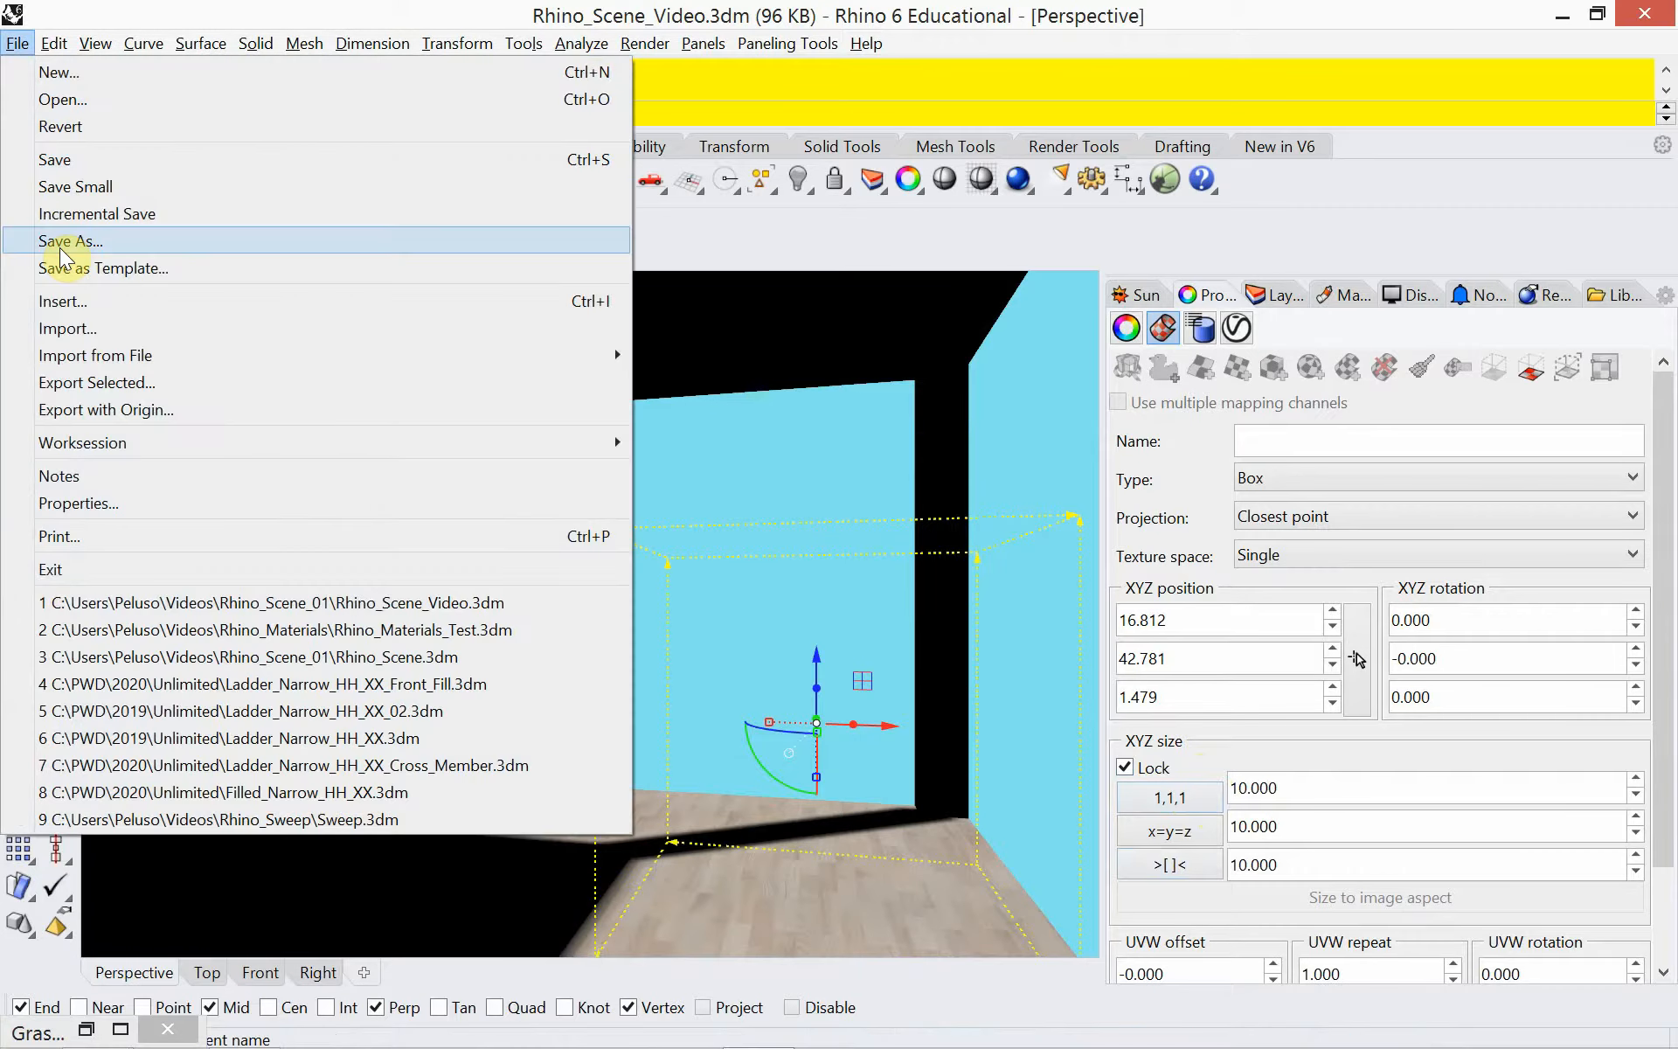
click(61, 242)
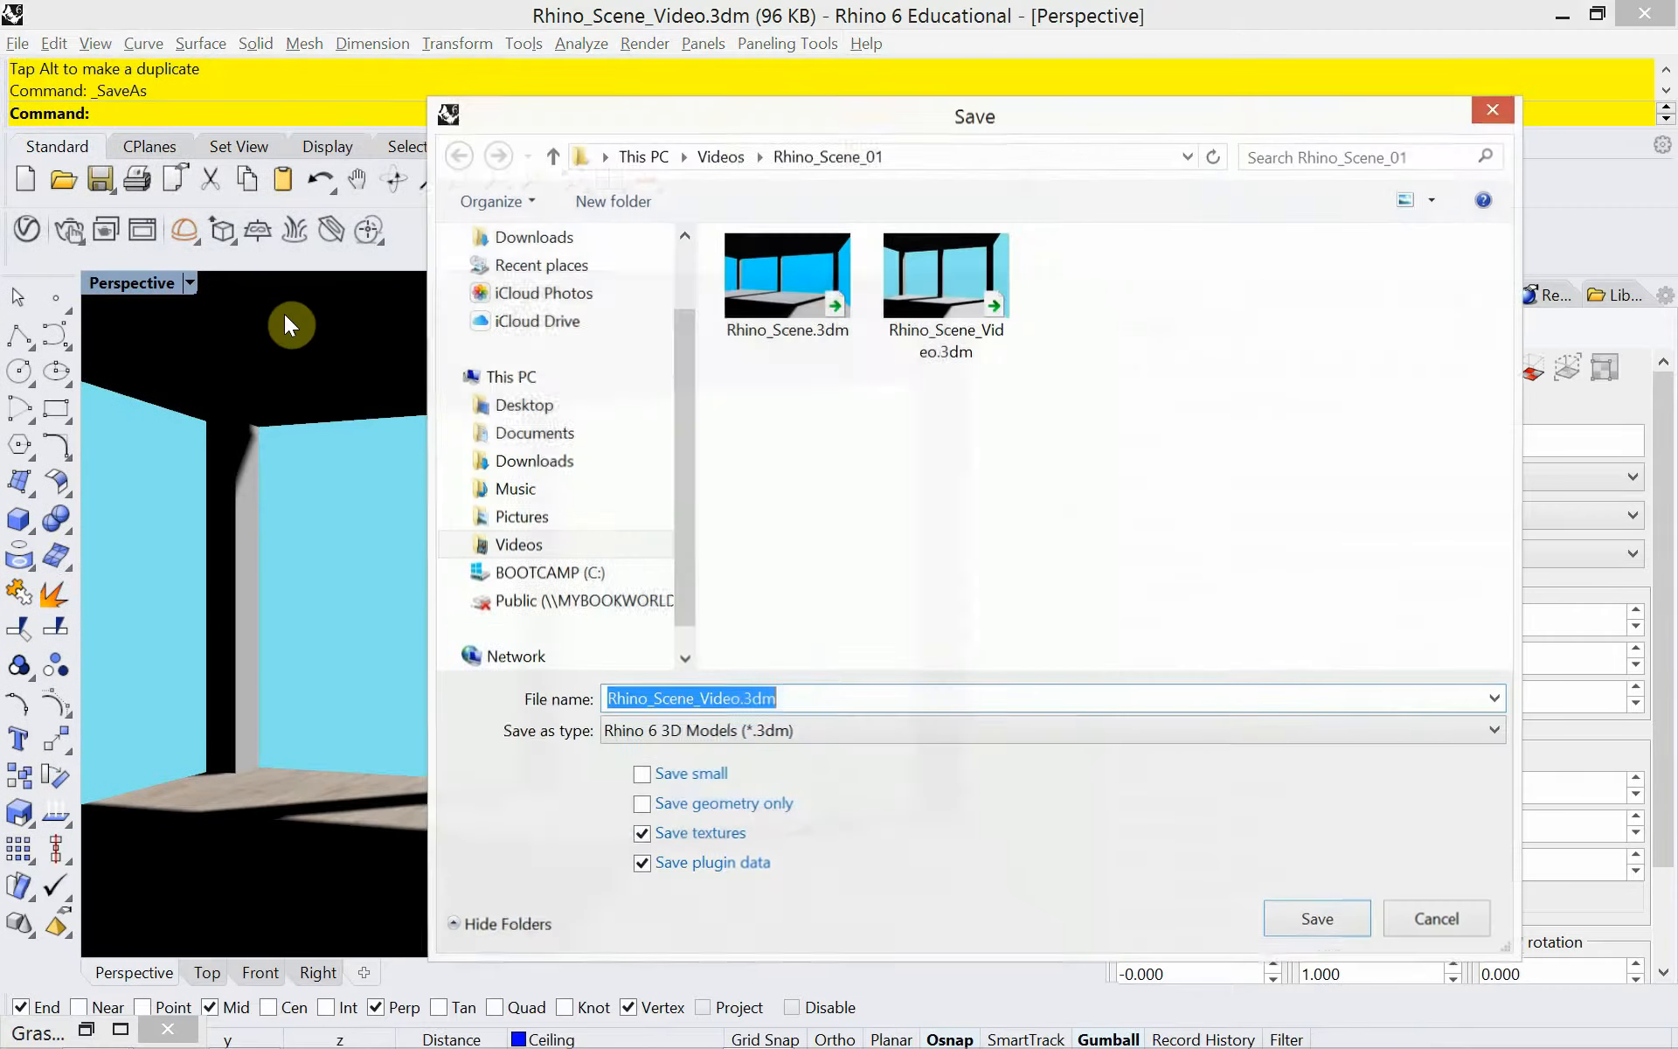
click(722, 157)
double_click(790, 284)
click(782, 281)
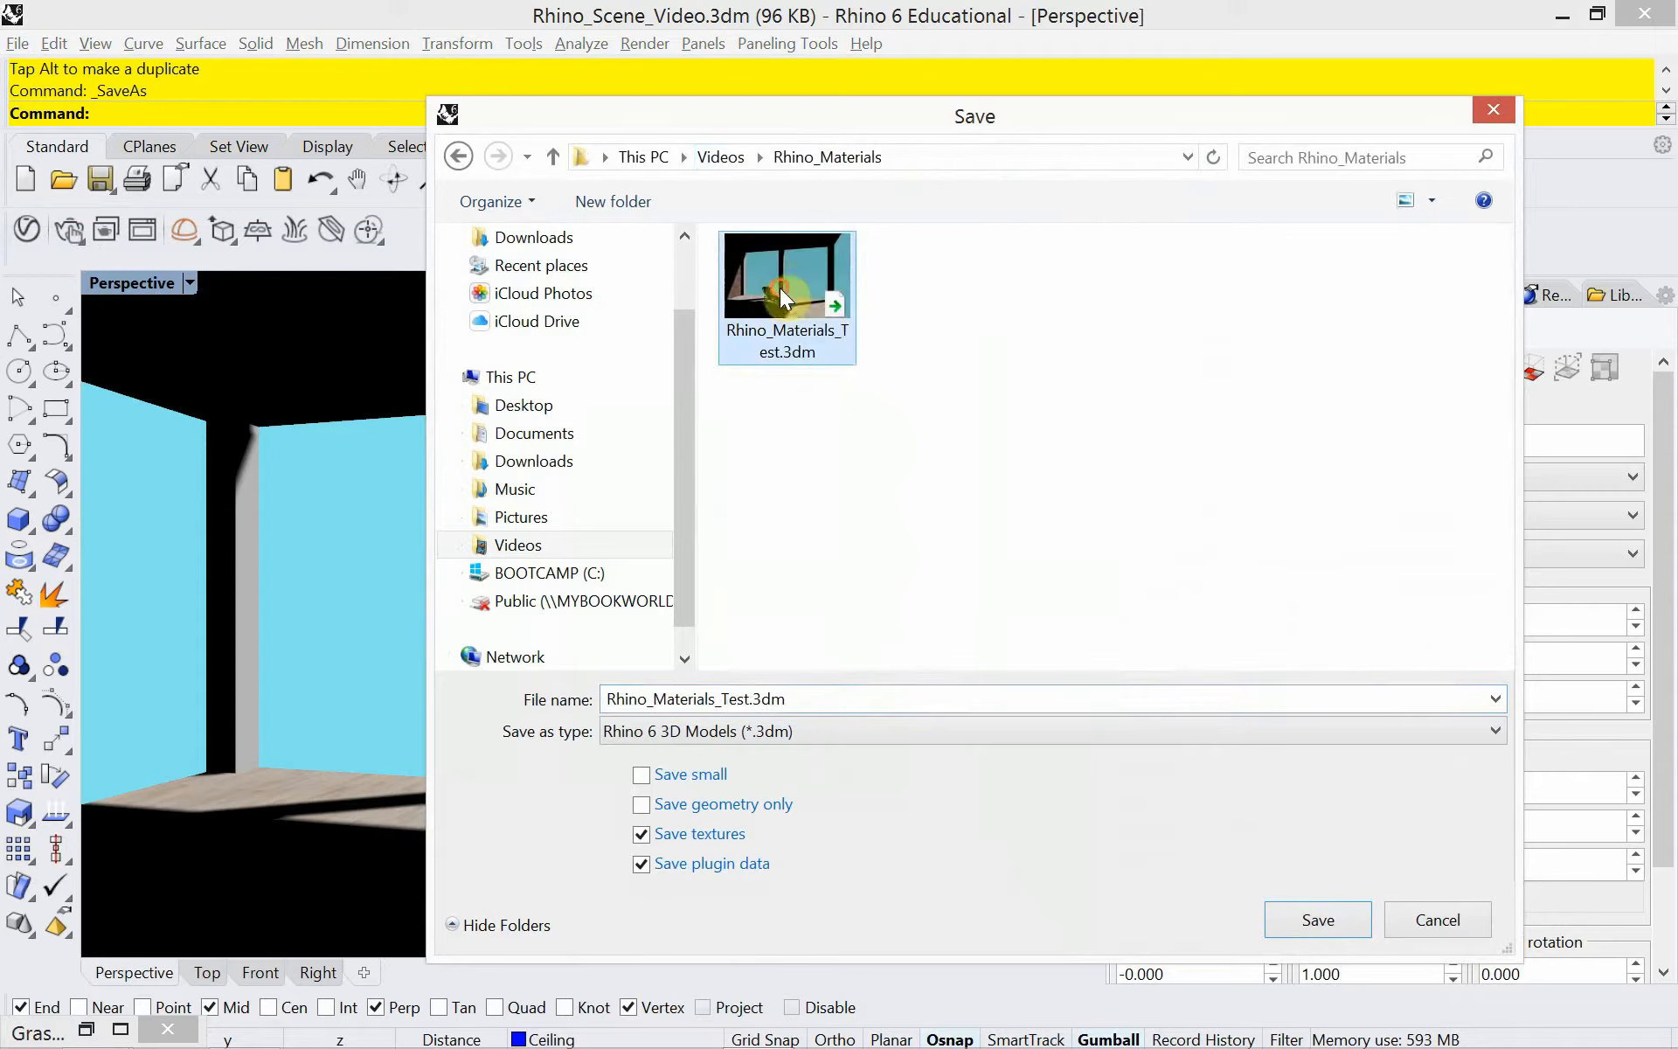
double_click(803, 696)
drag(803, 696, 714, 708)
key(BackSpace)
key(Return)
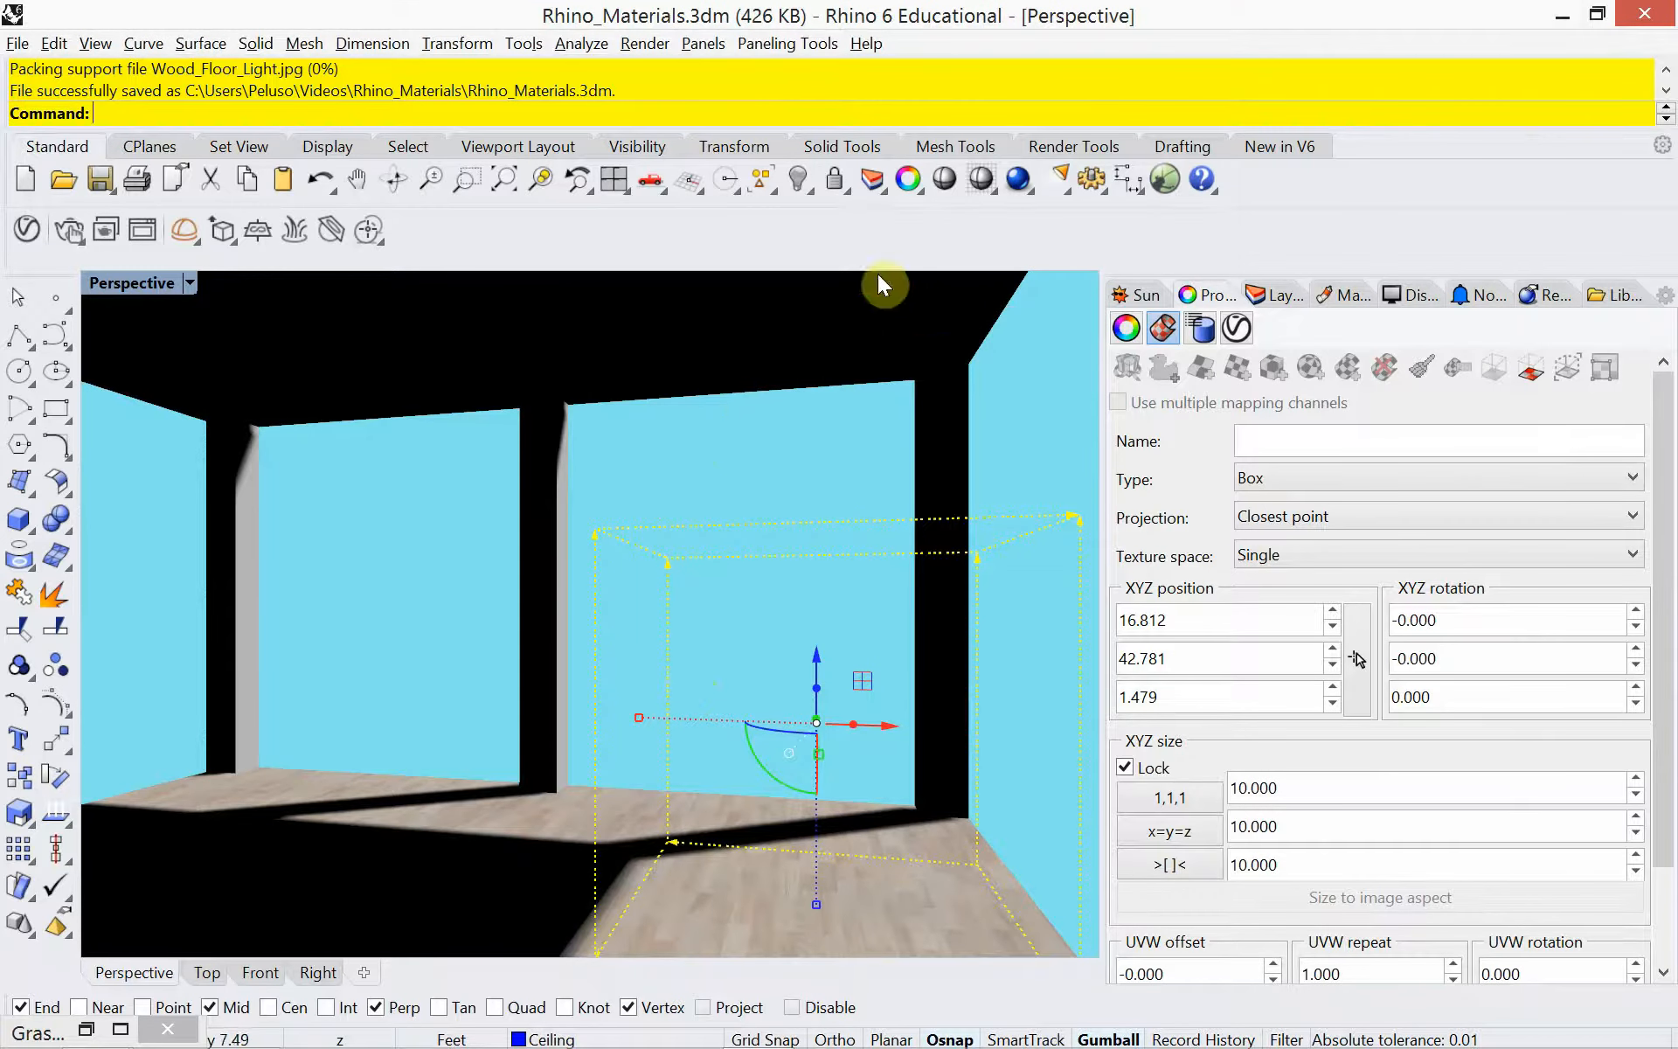
Set the custom render size to 1920 x 1280 pixels in the rendering settings.
click(1543, 295)
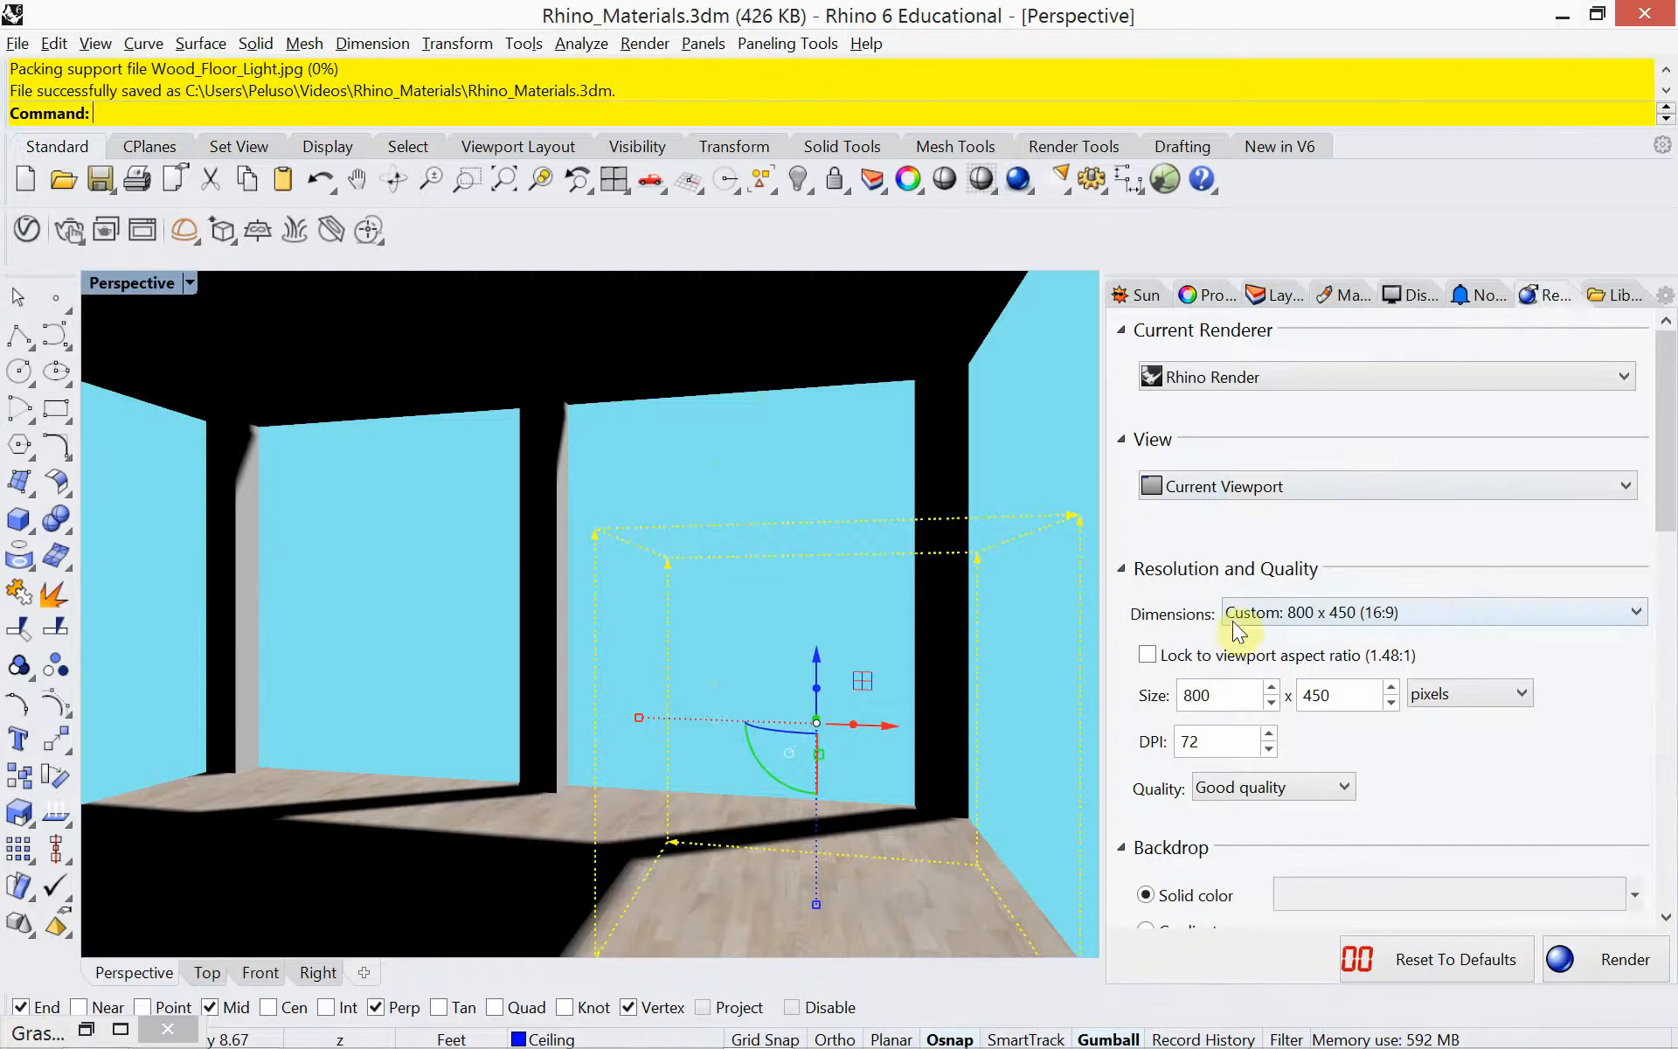
double_click(1226, 696)
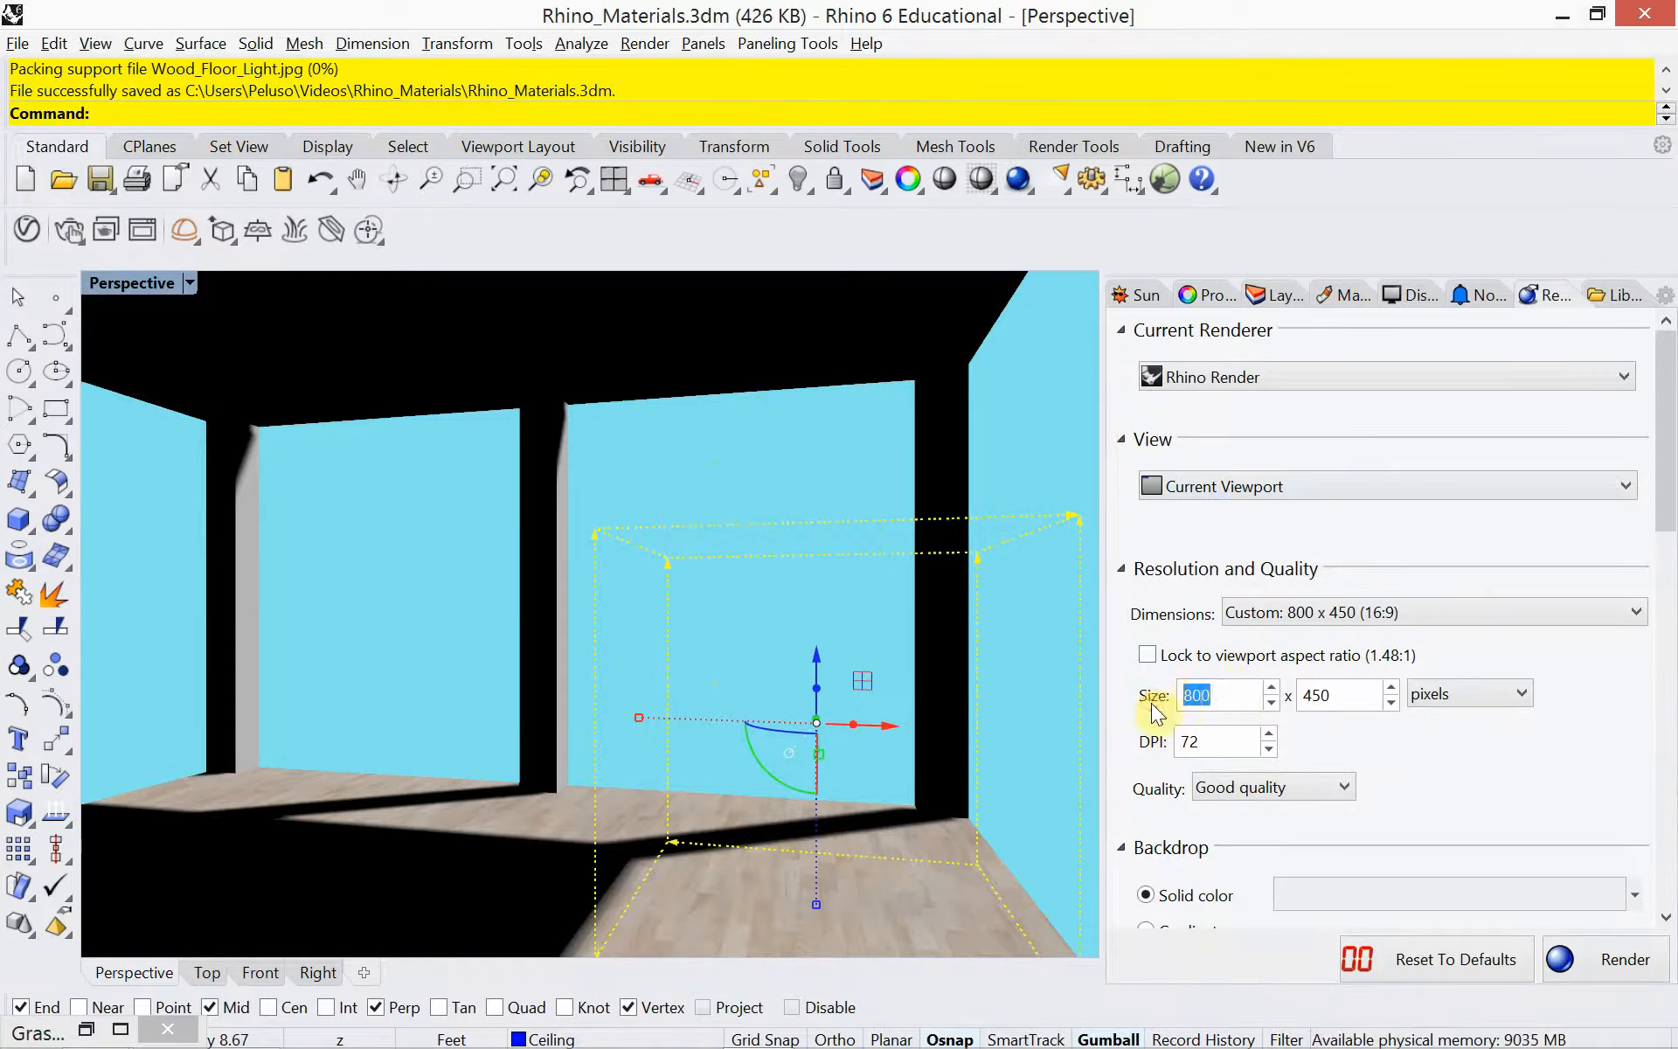
text(1)
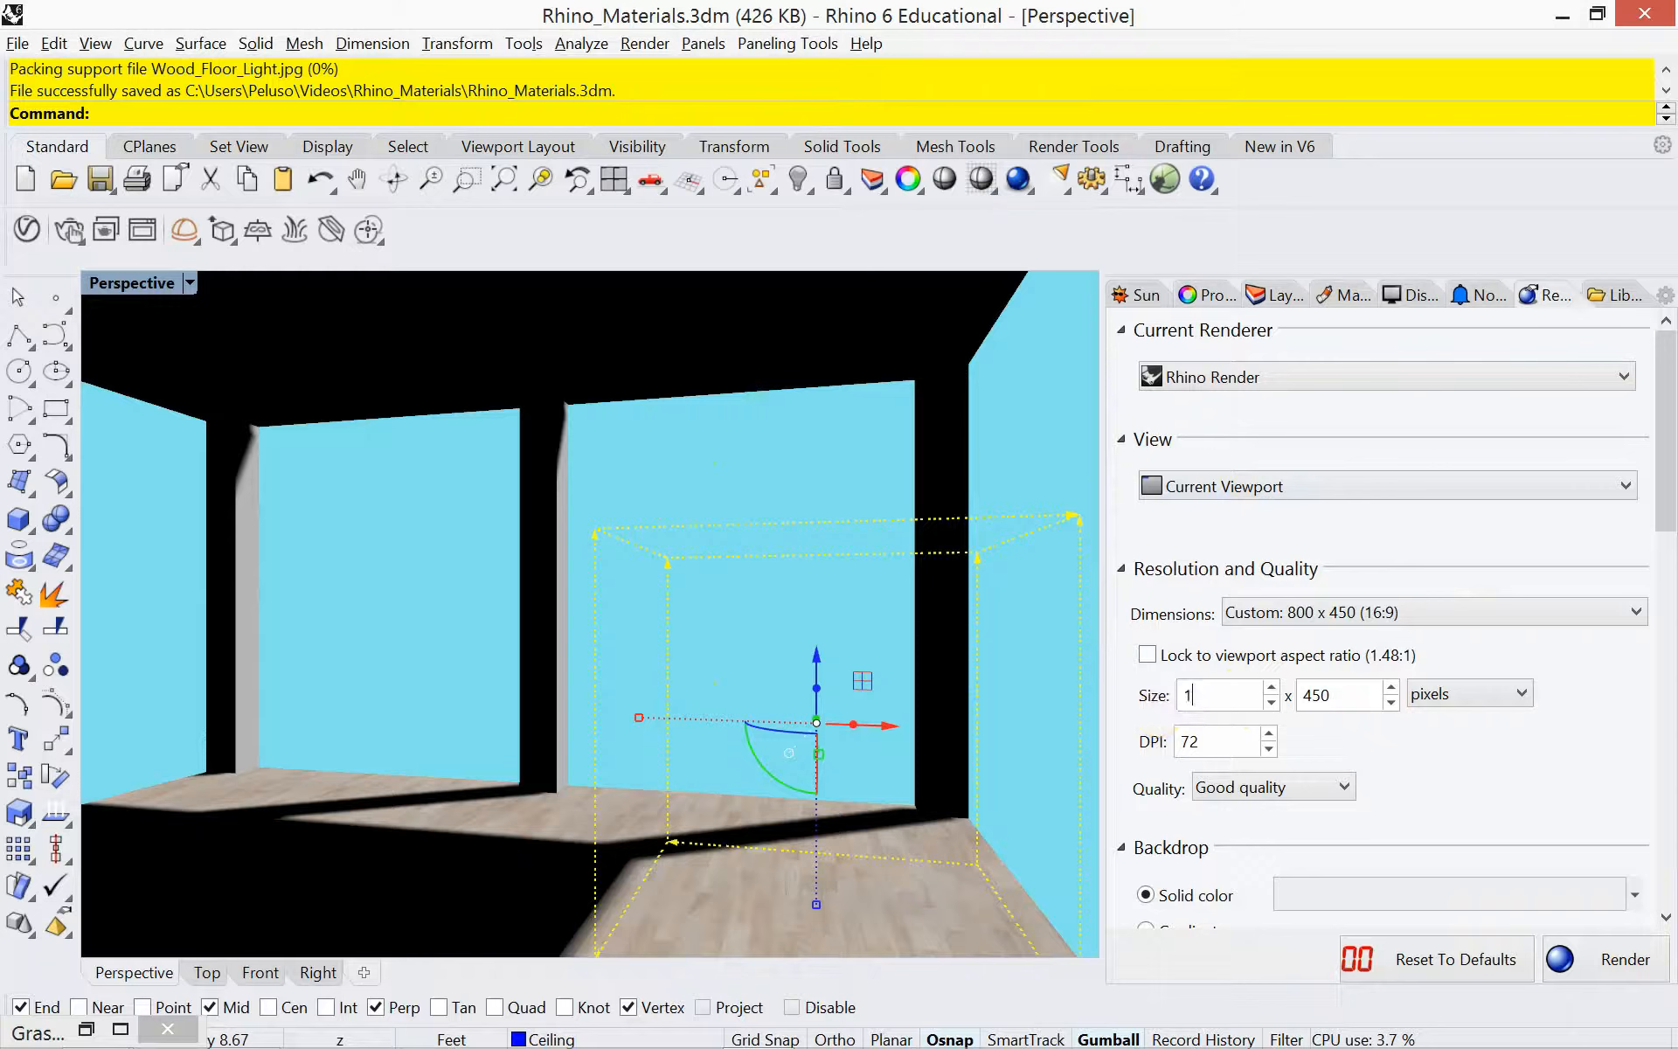
text(920)
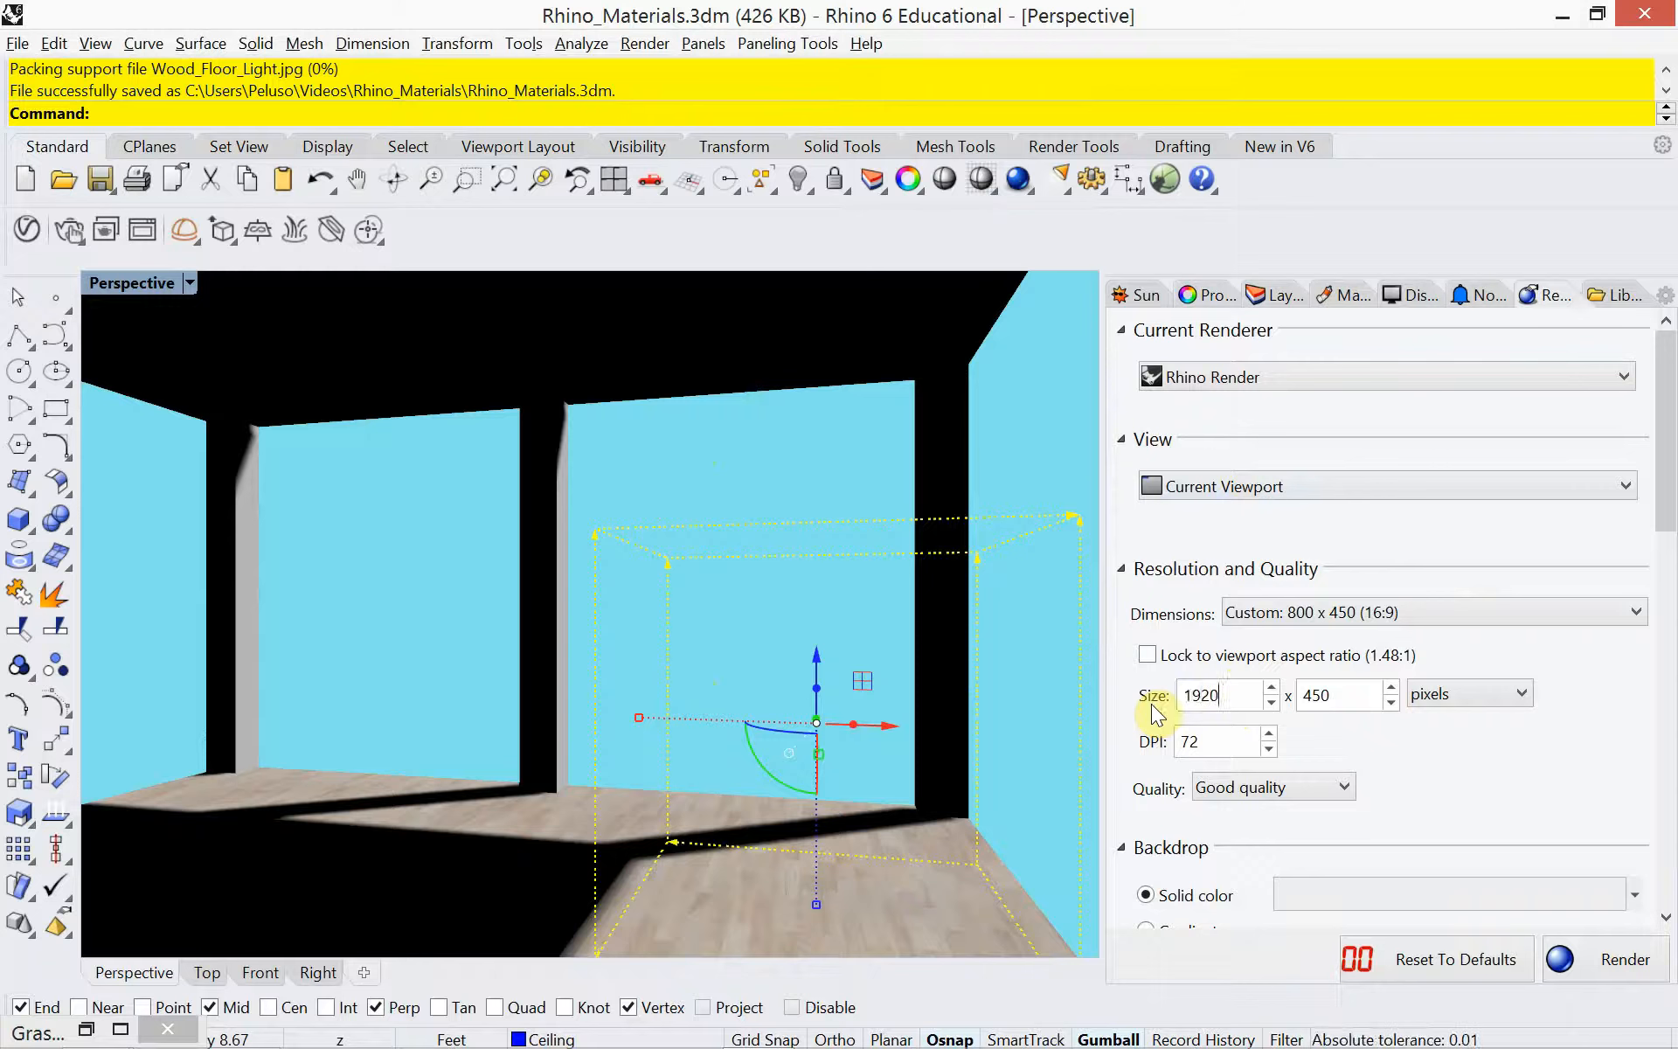
key(Tab)
double_click(1334, 694)
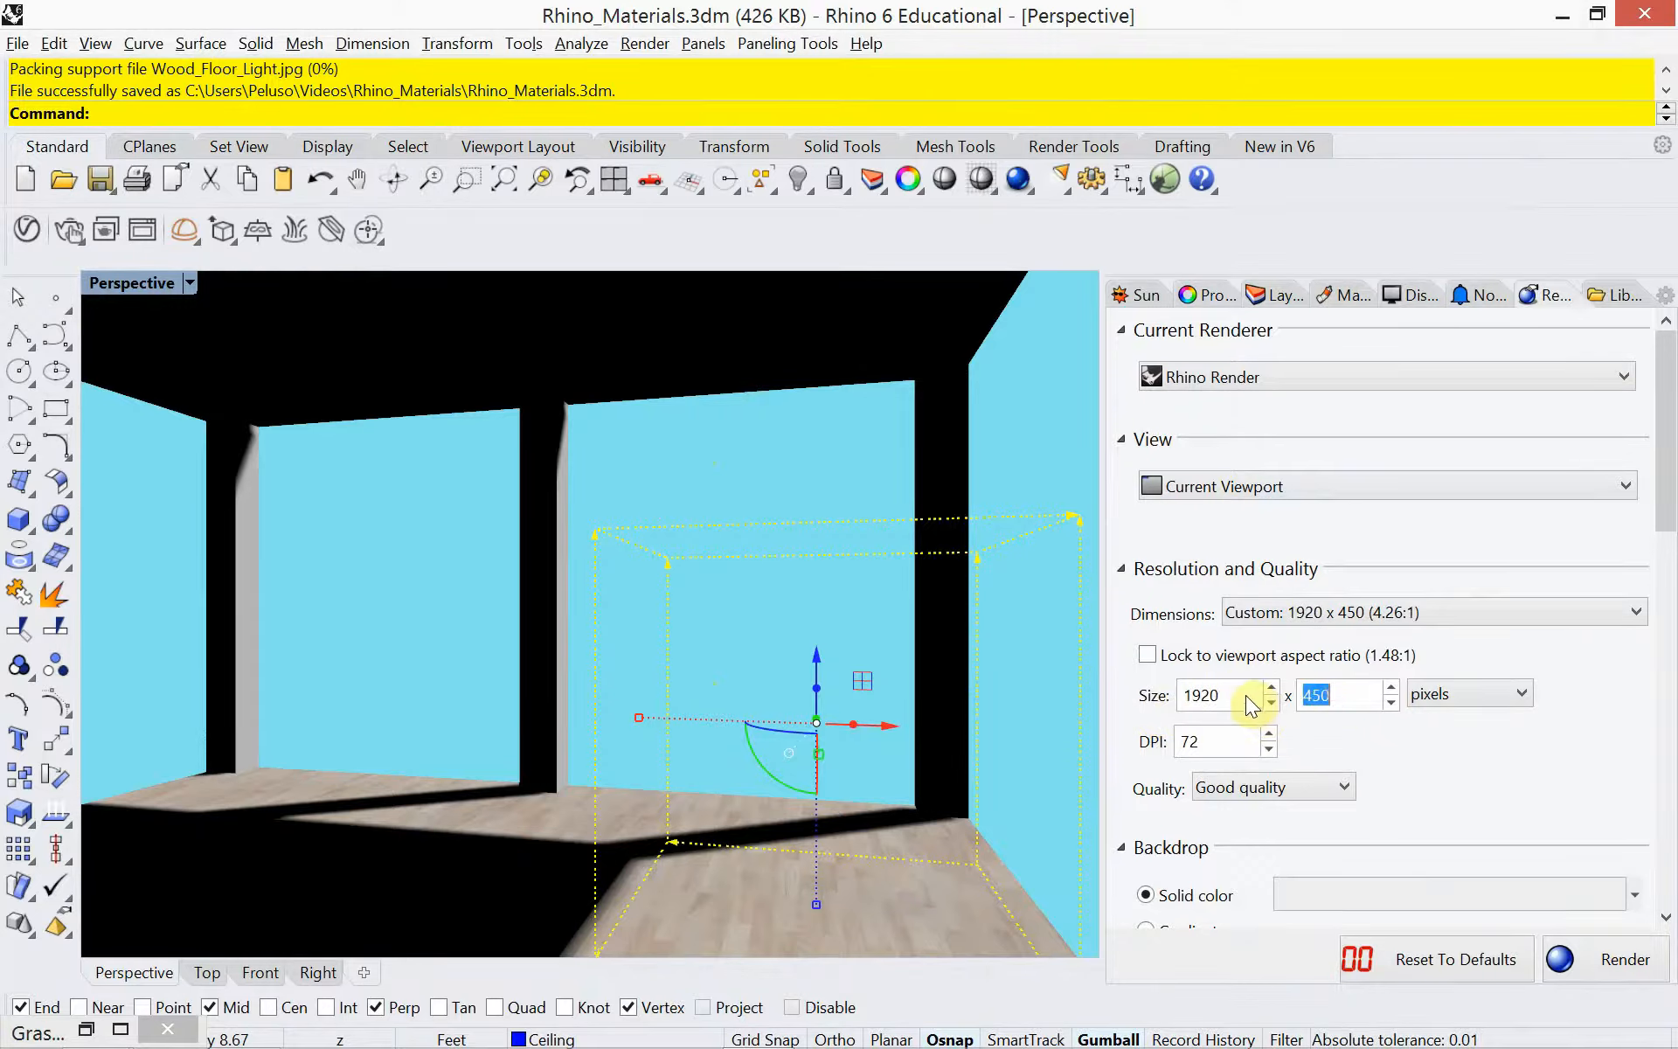
text(1280)
key(Tab)
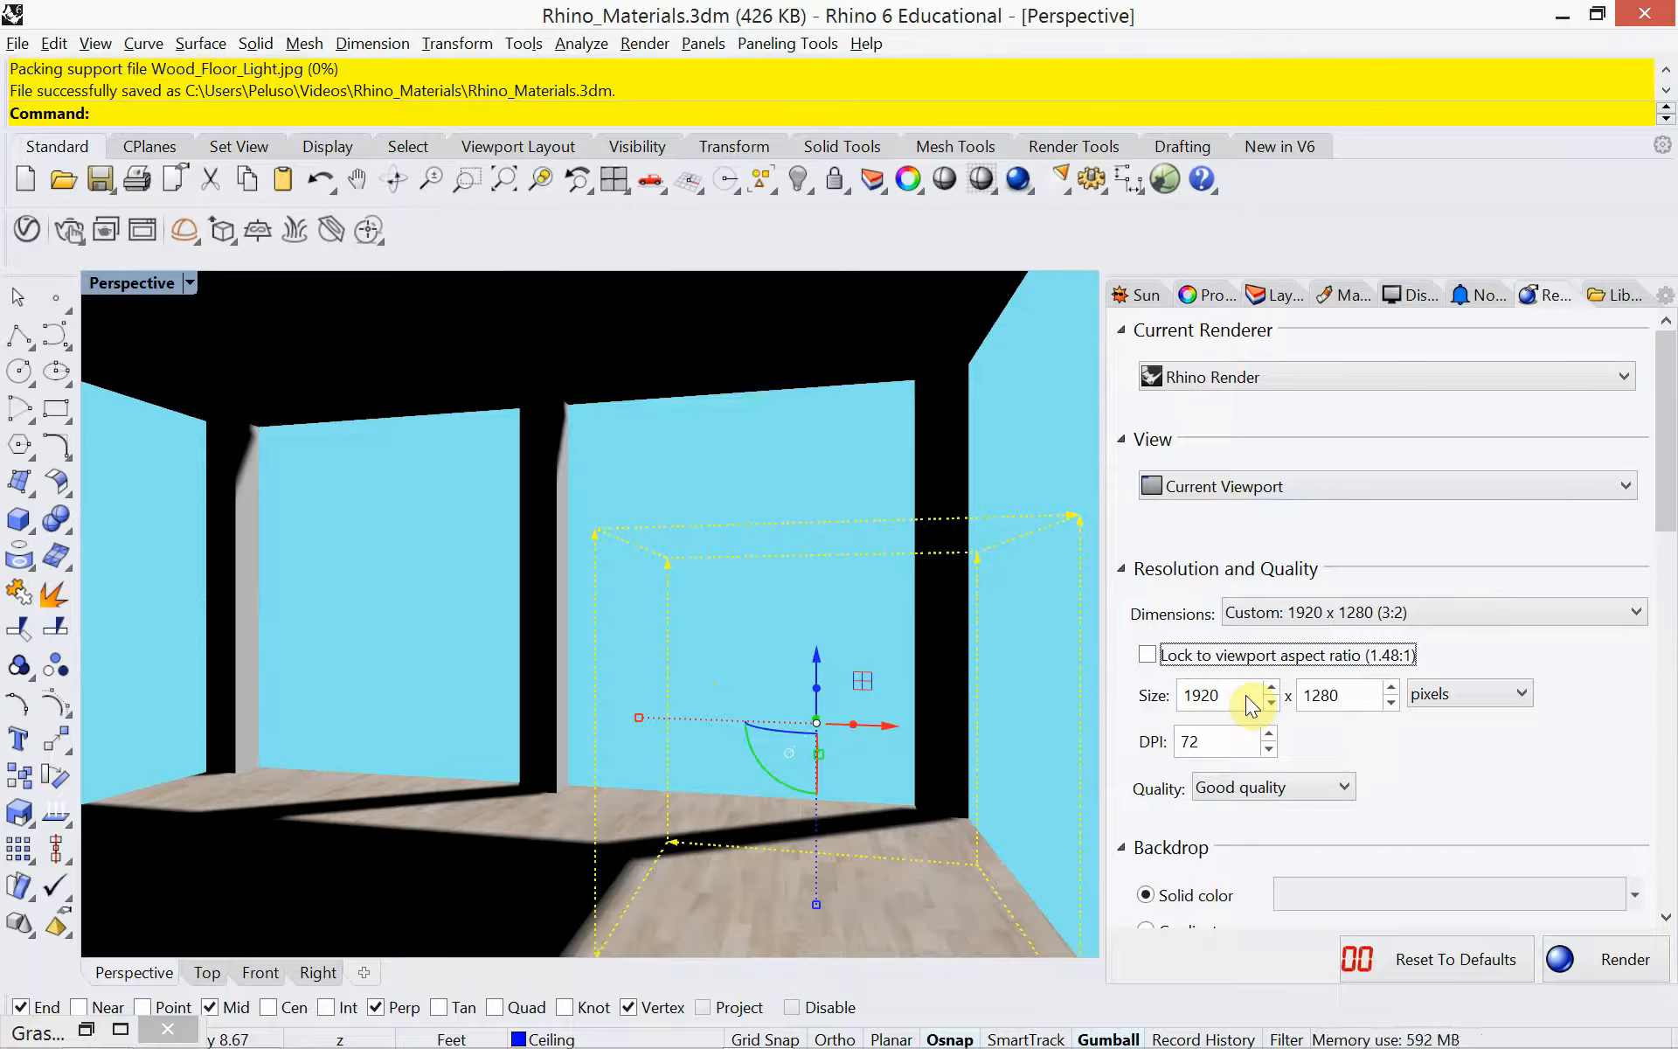
Set the custom render size to 960 x 640 pixels.
double_click(1211, 697)
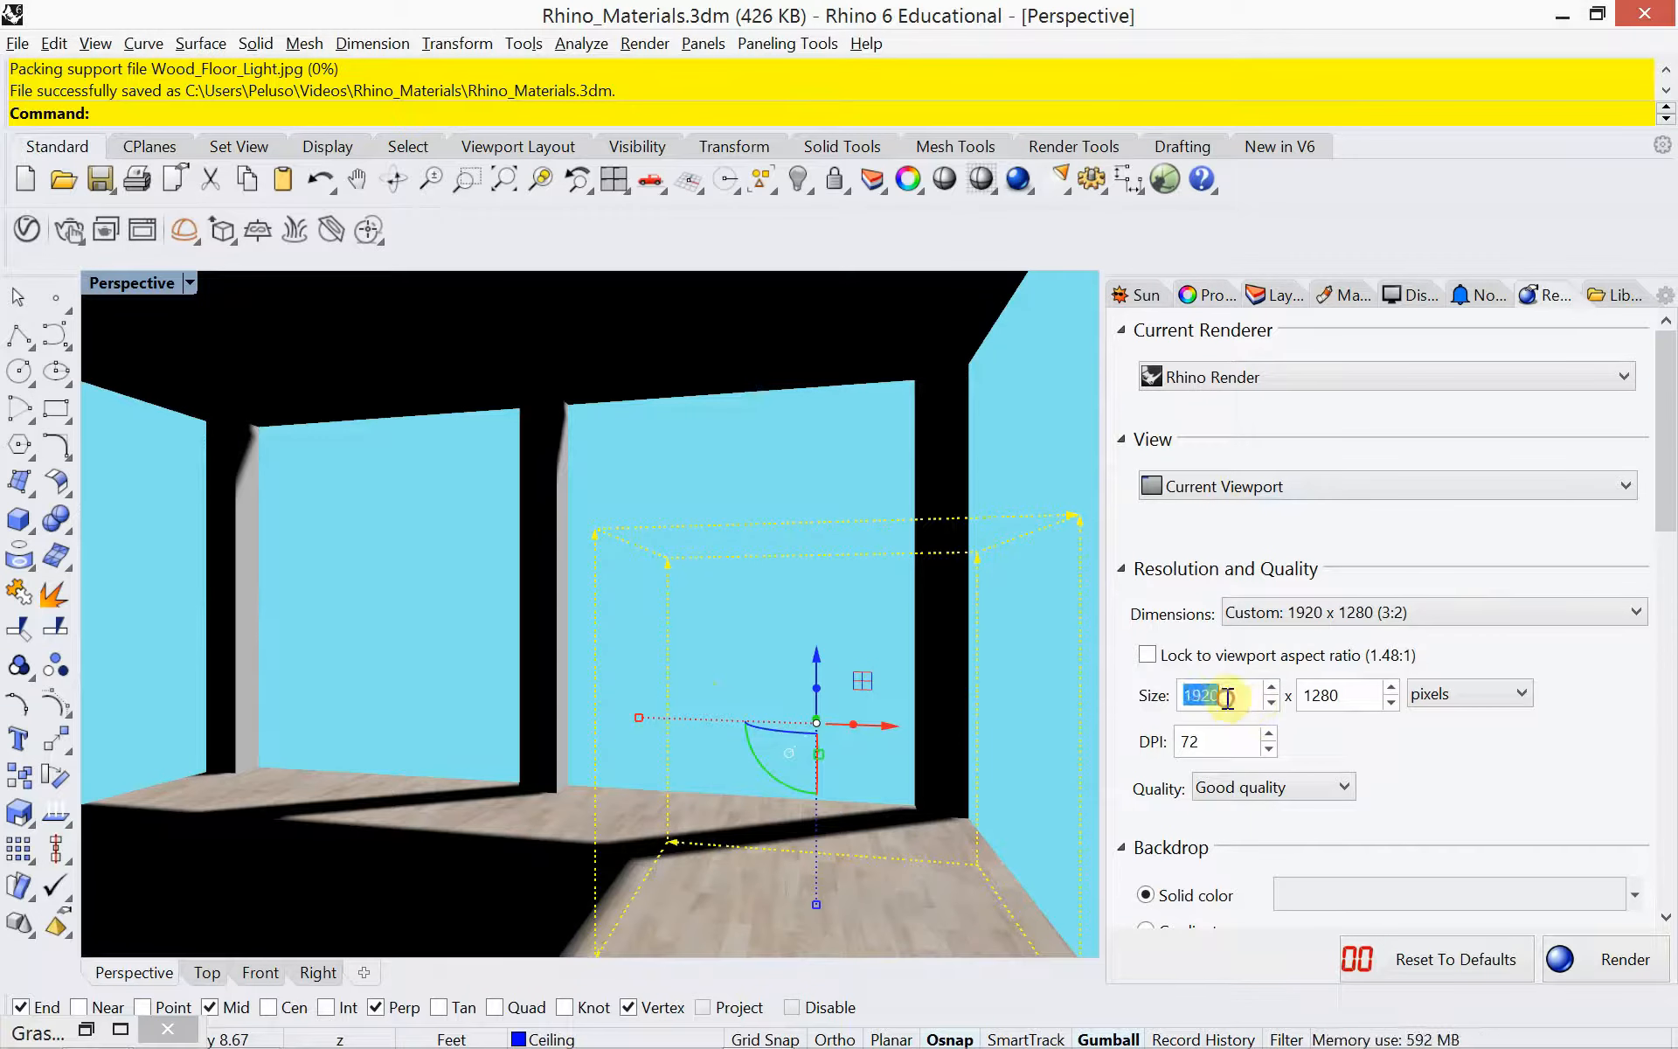
text(9)
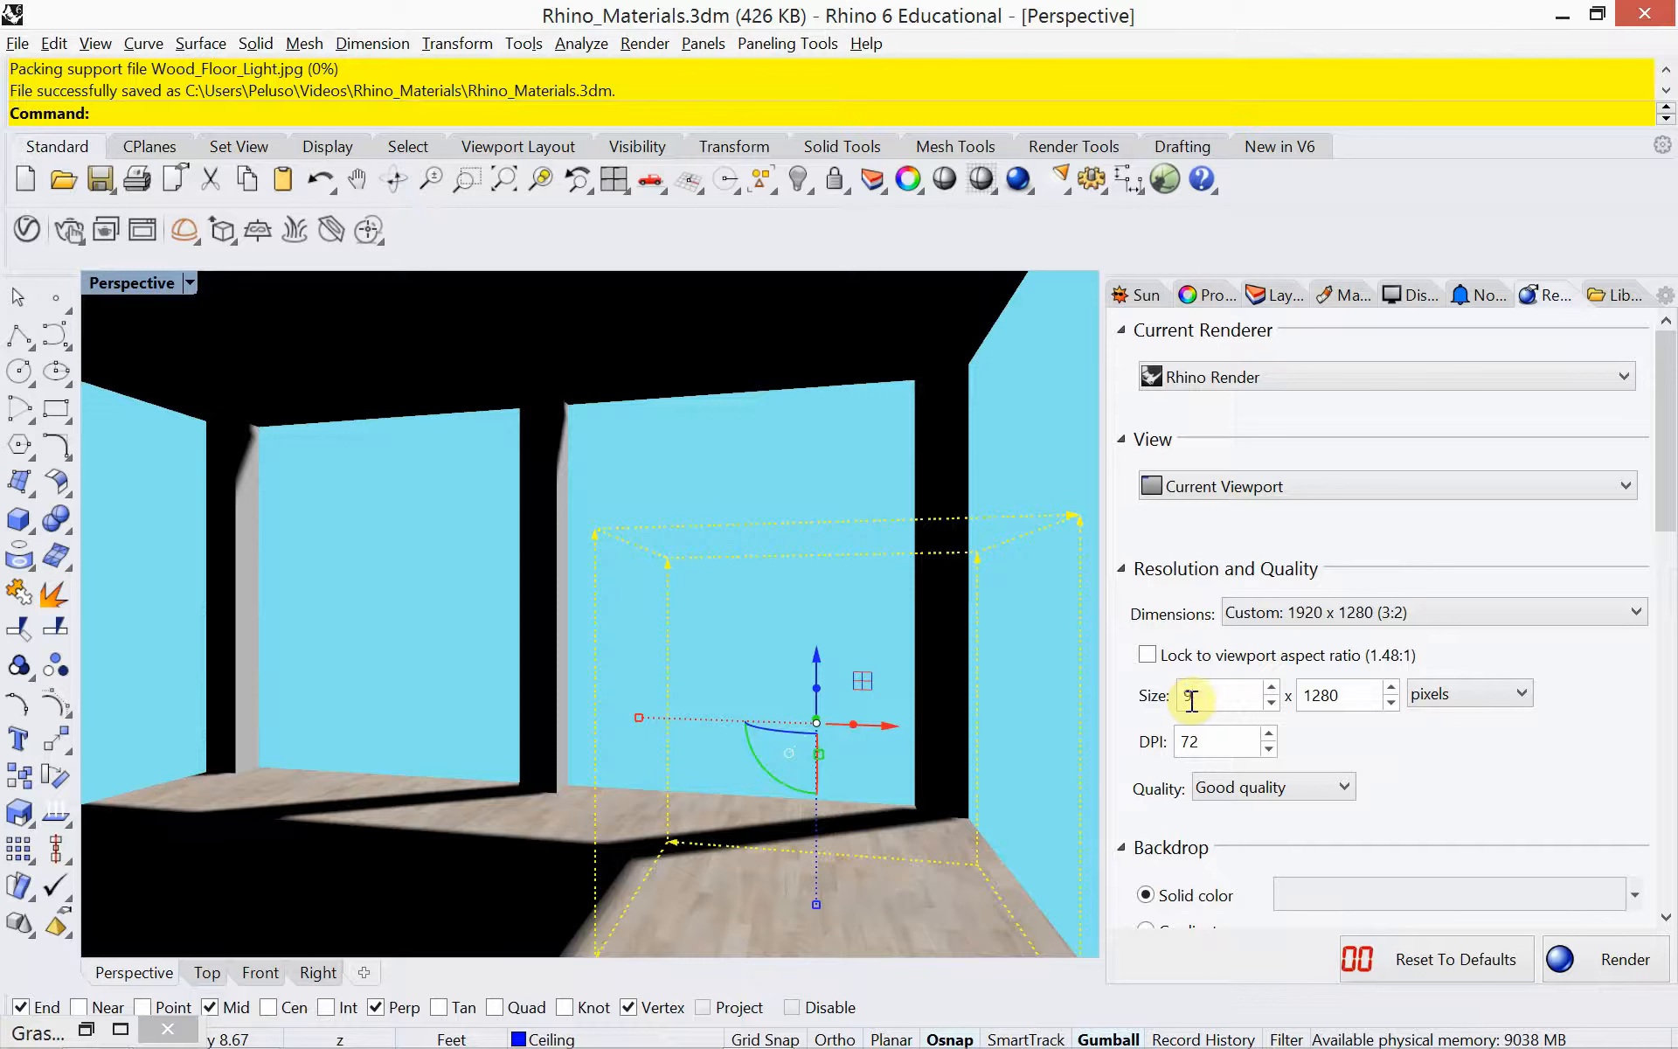
text(60)
click(1305, 696)
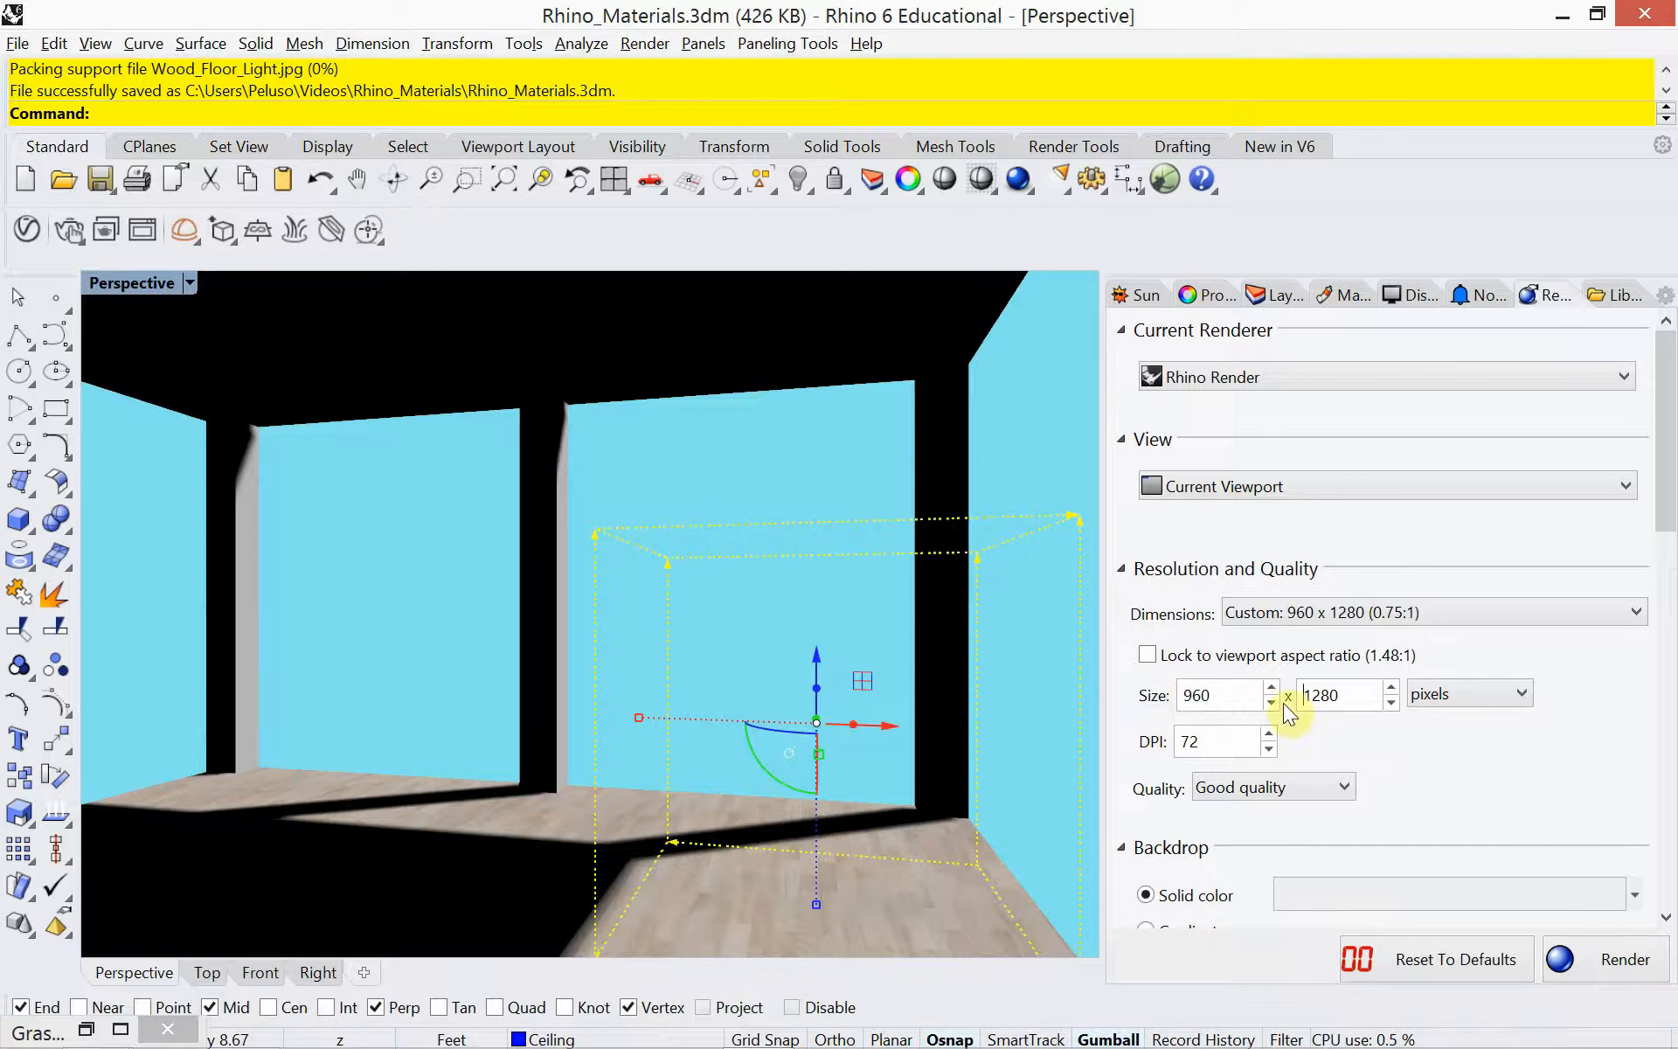
drag(1352, 695, 1278, 699)
text(640)
key(Tab)
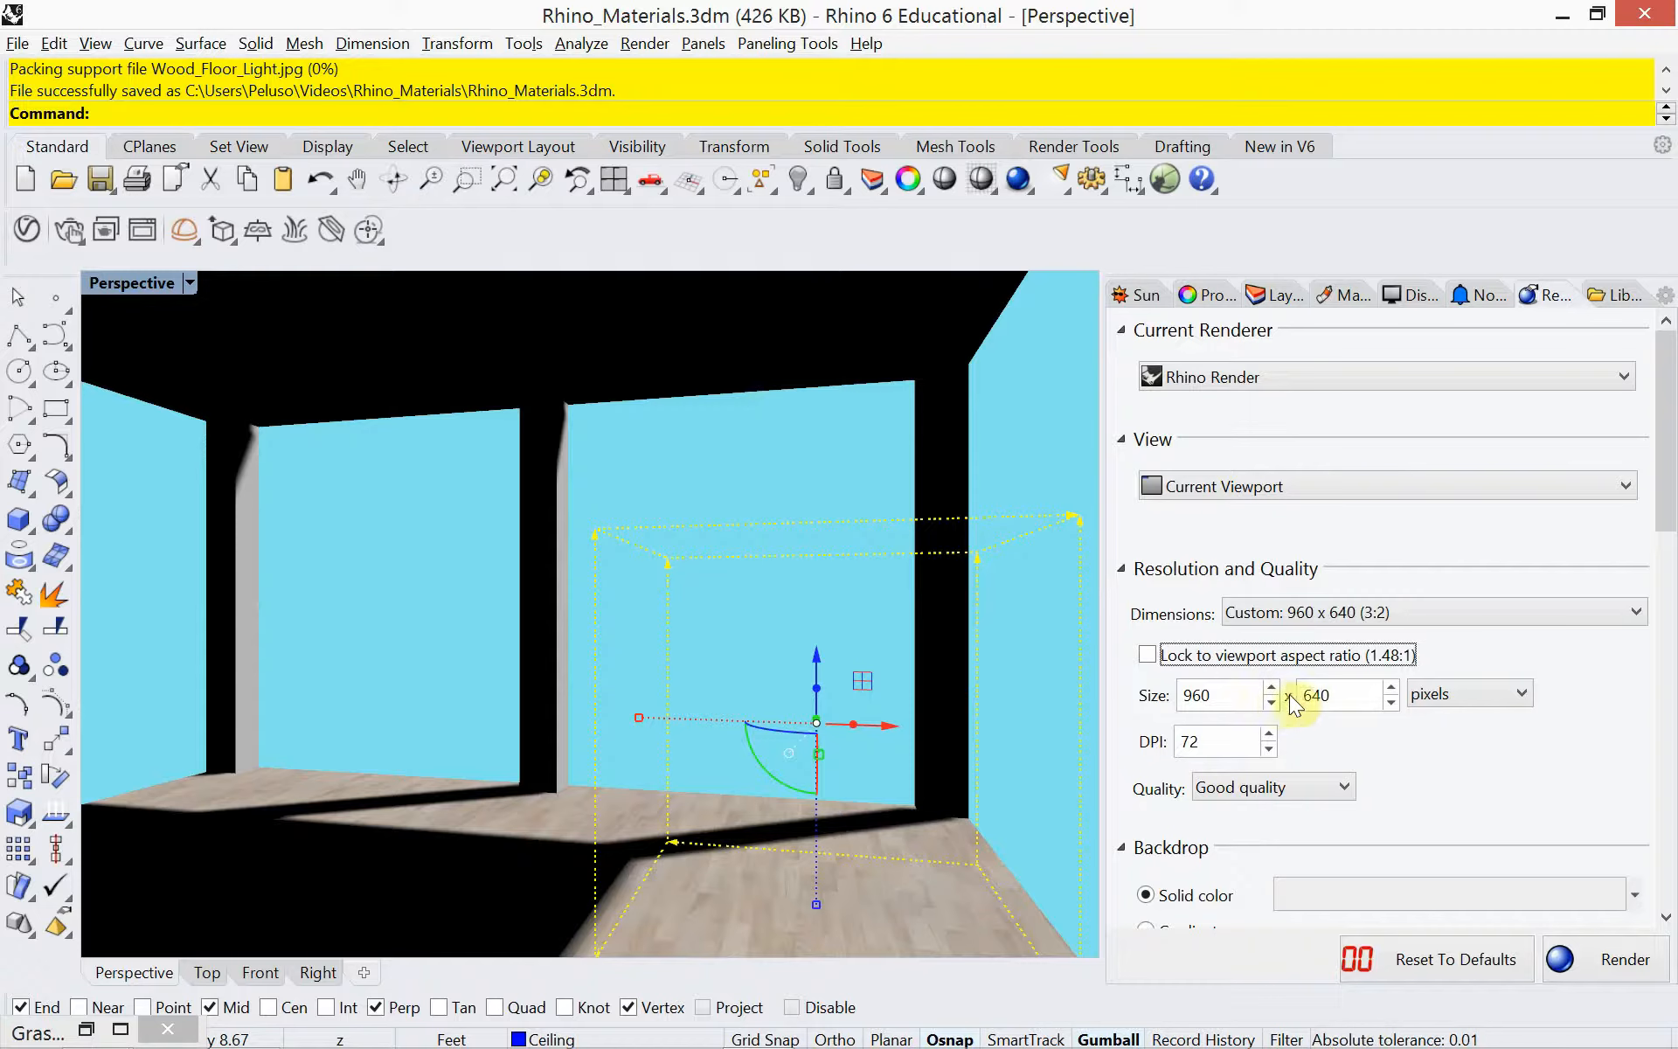
Run a test render of the Perspective view, close the render window and review the backdrop settings.
click(1613, 959)
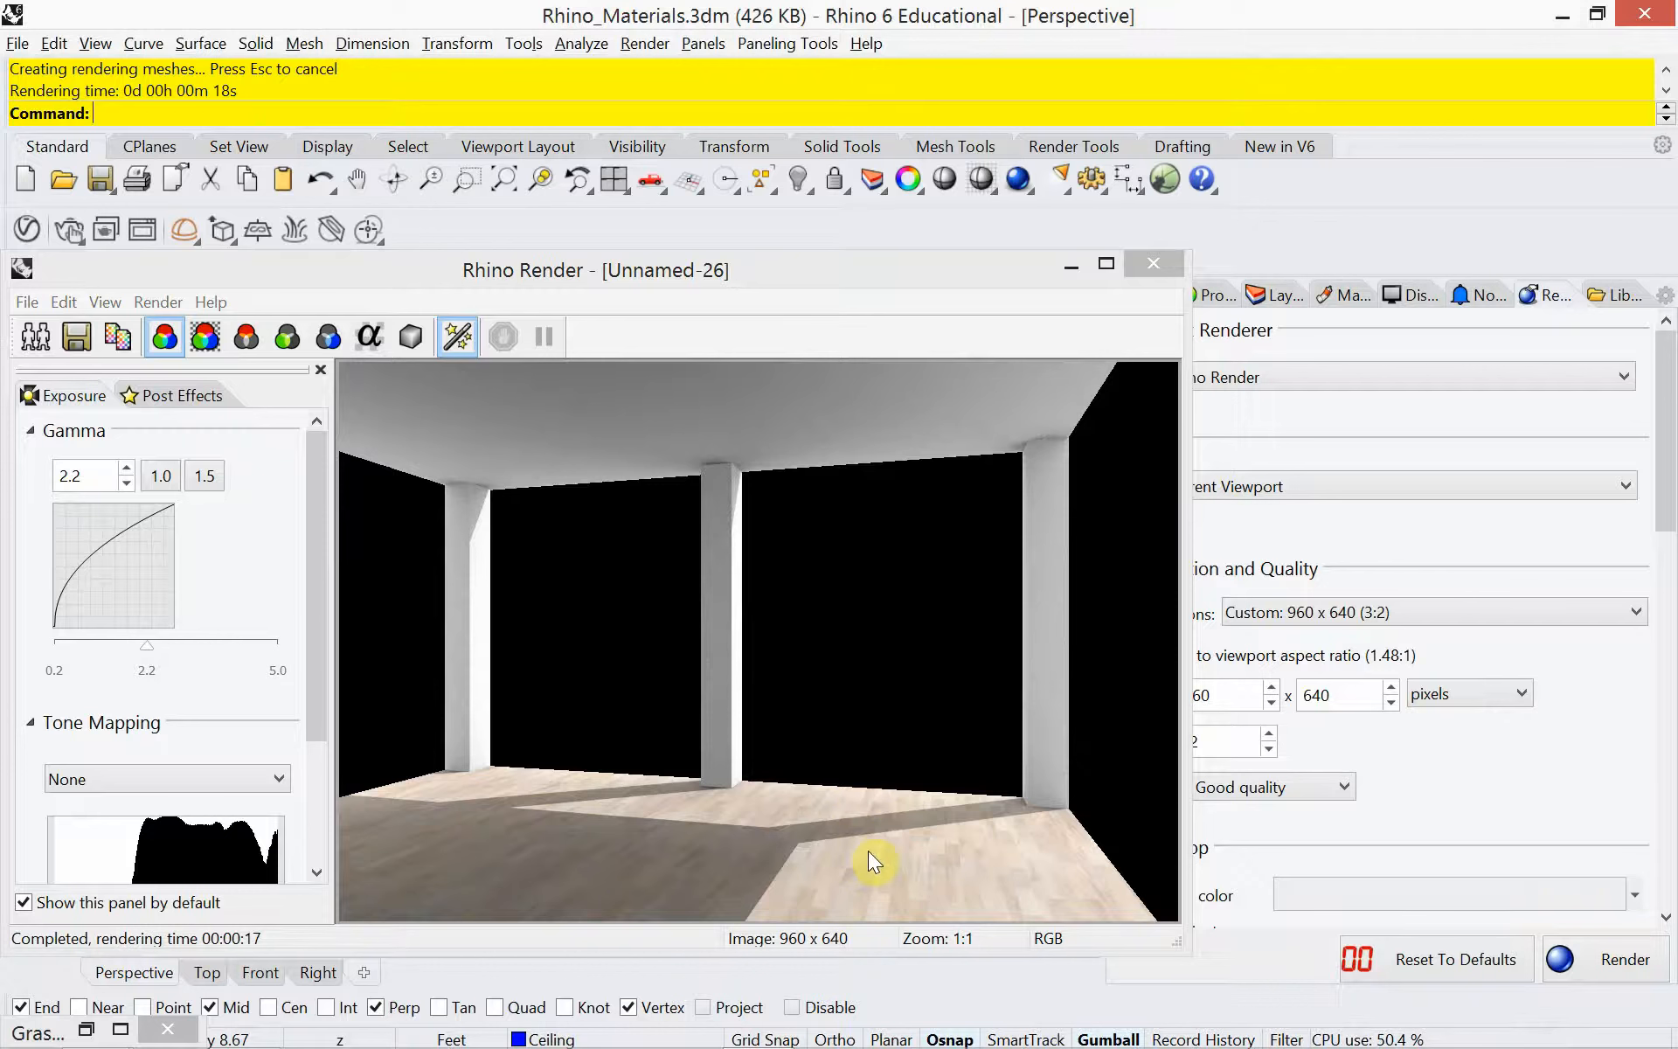
click(1155, 262)
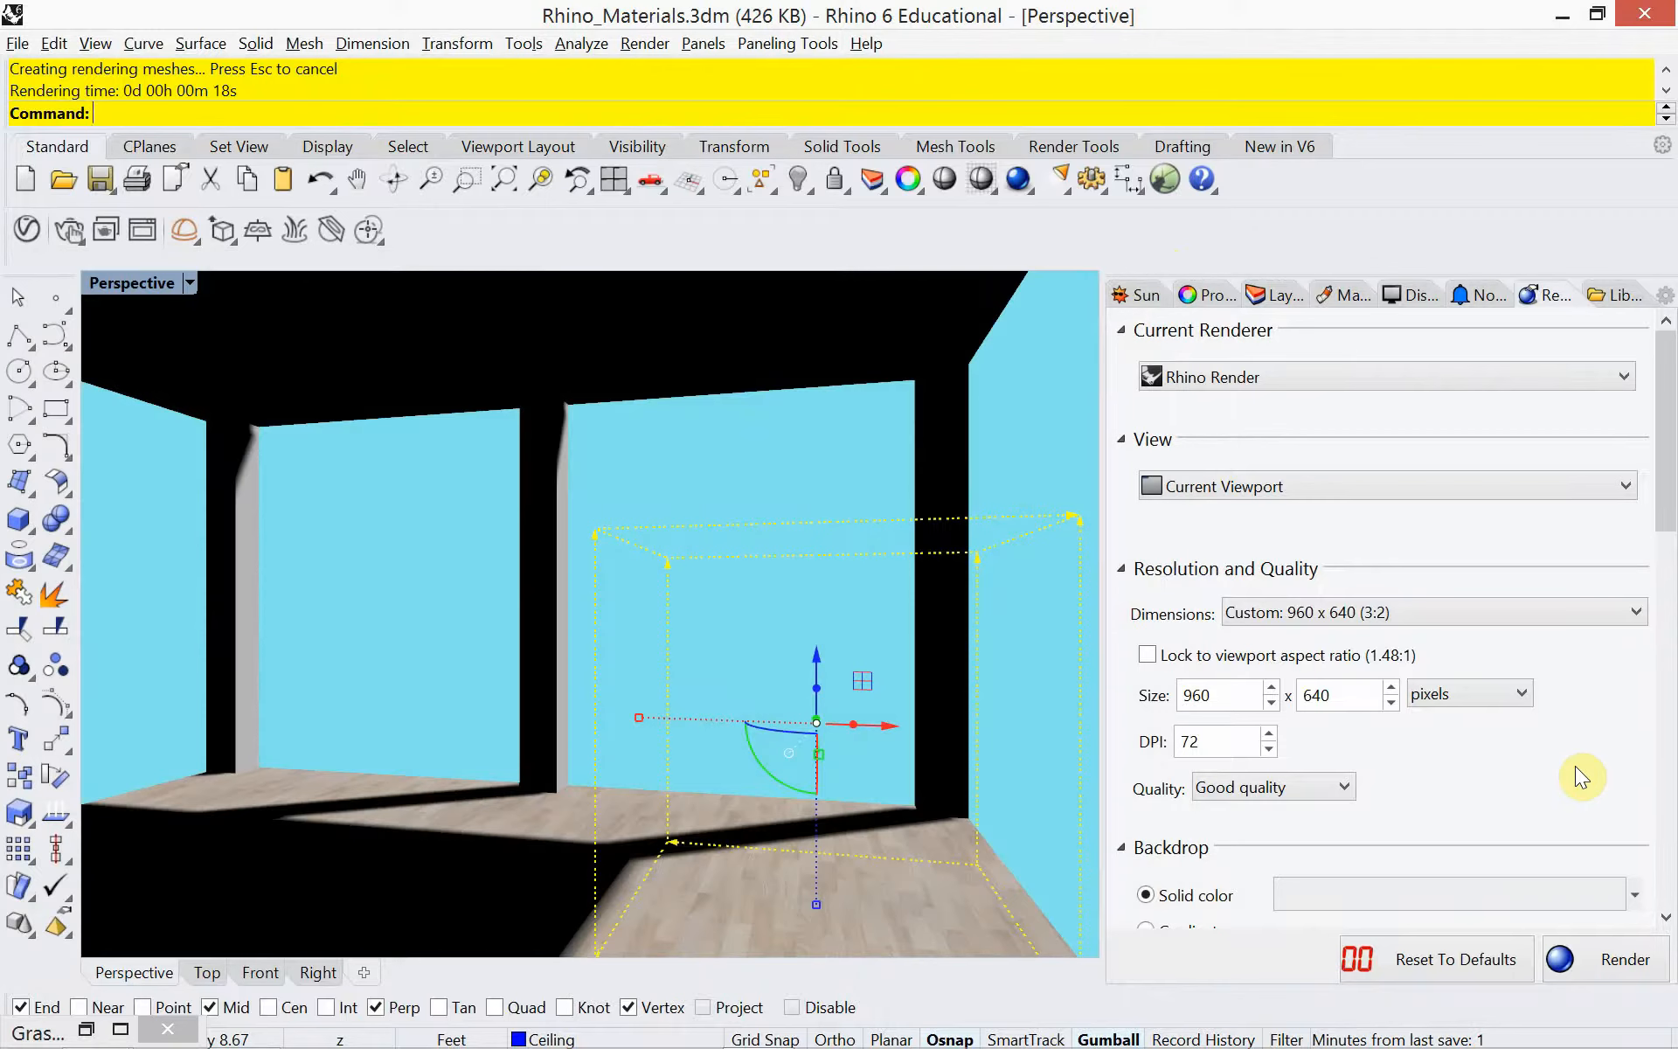
scroll(1576, 767, down, 5)
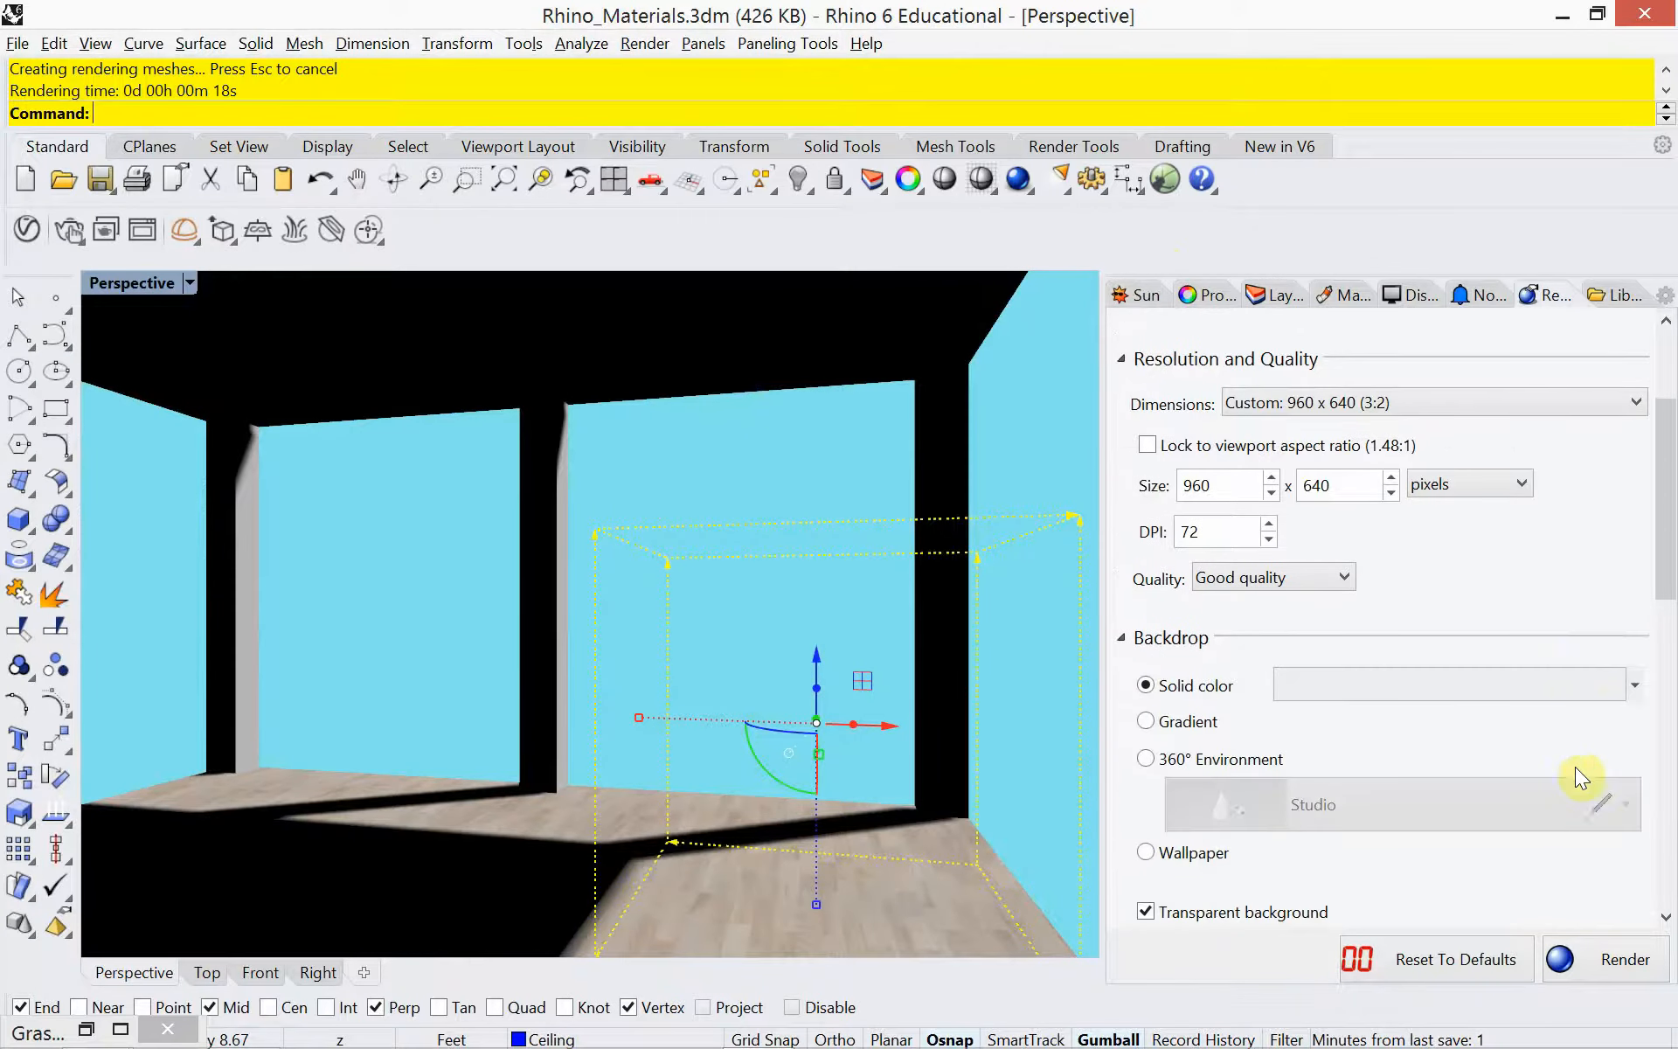
scroll(1576, 767, down, 4)
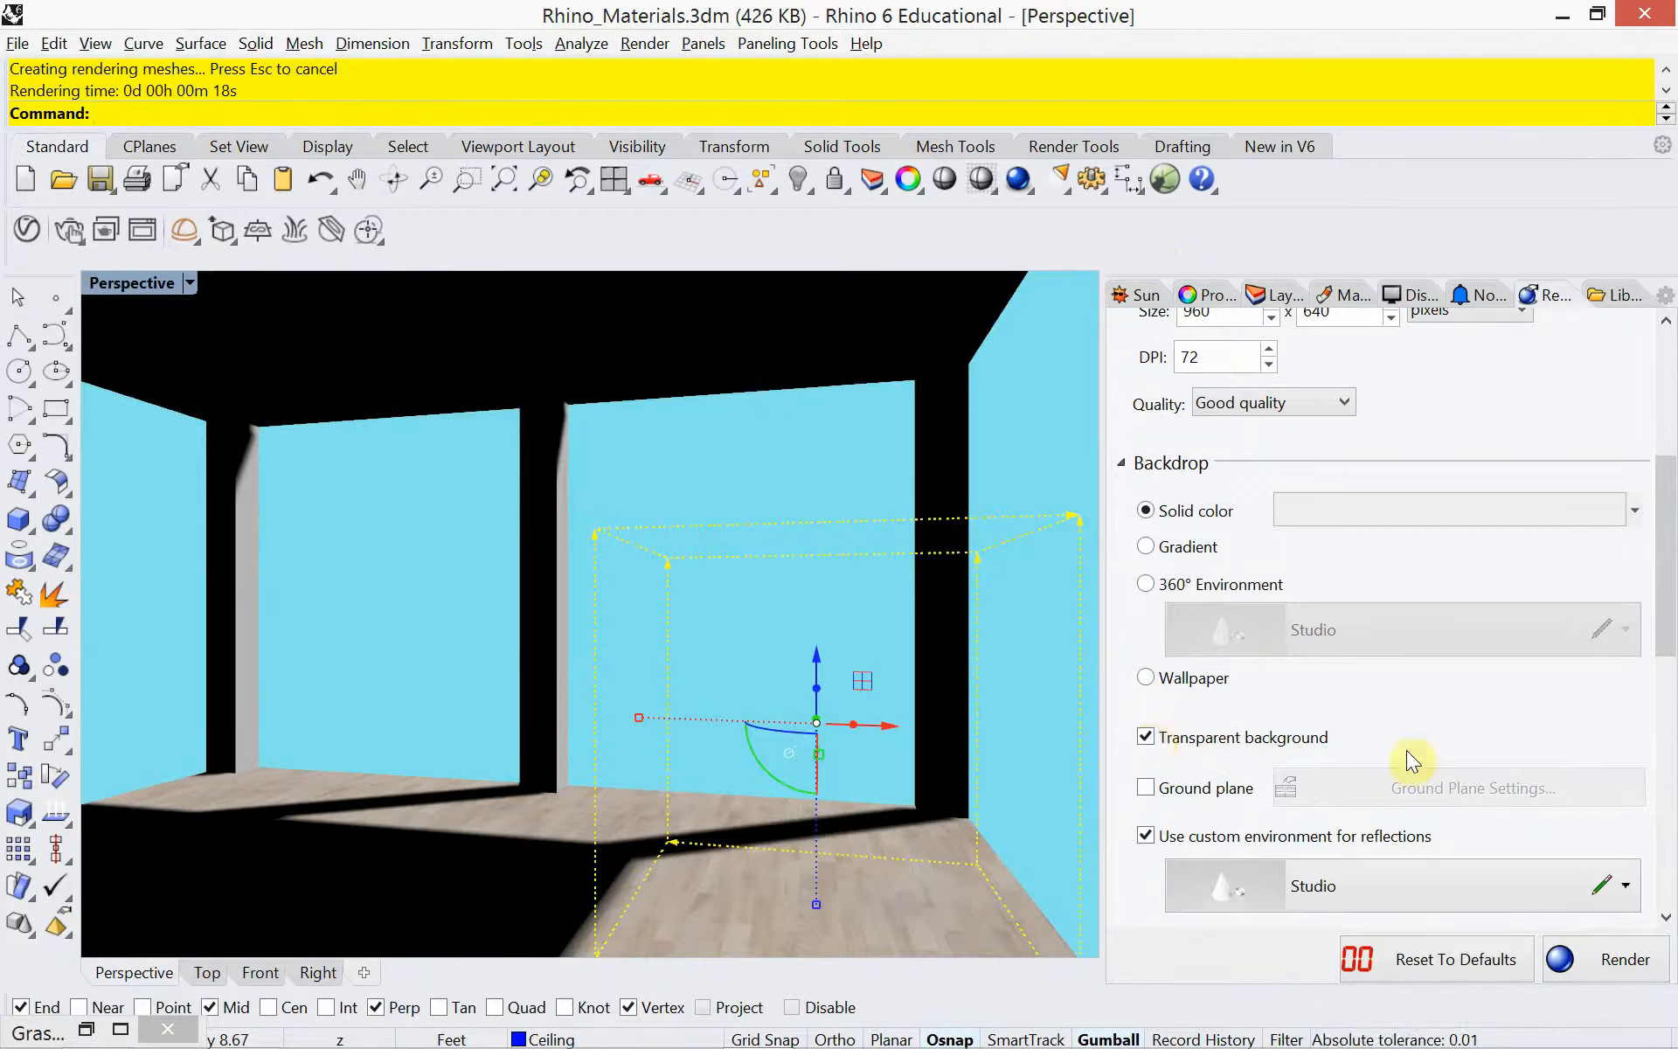
scroll(1405, 751, up, 5)
scroll(1401, 737, up, 2)
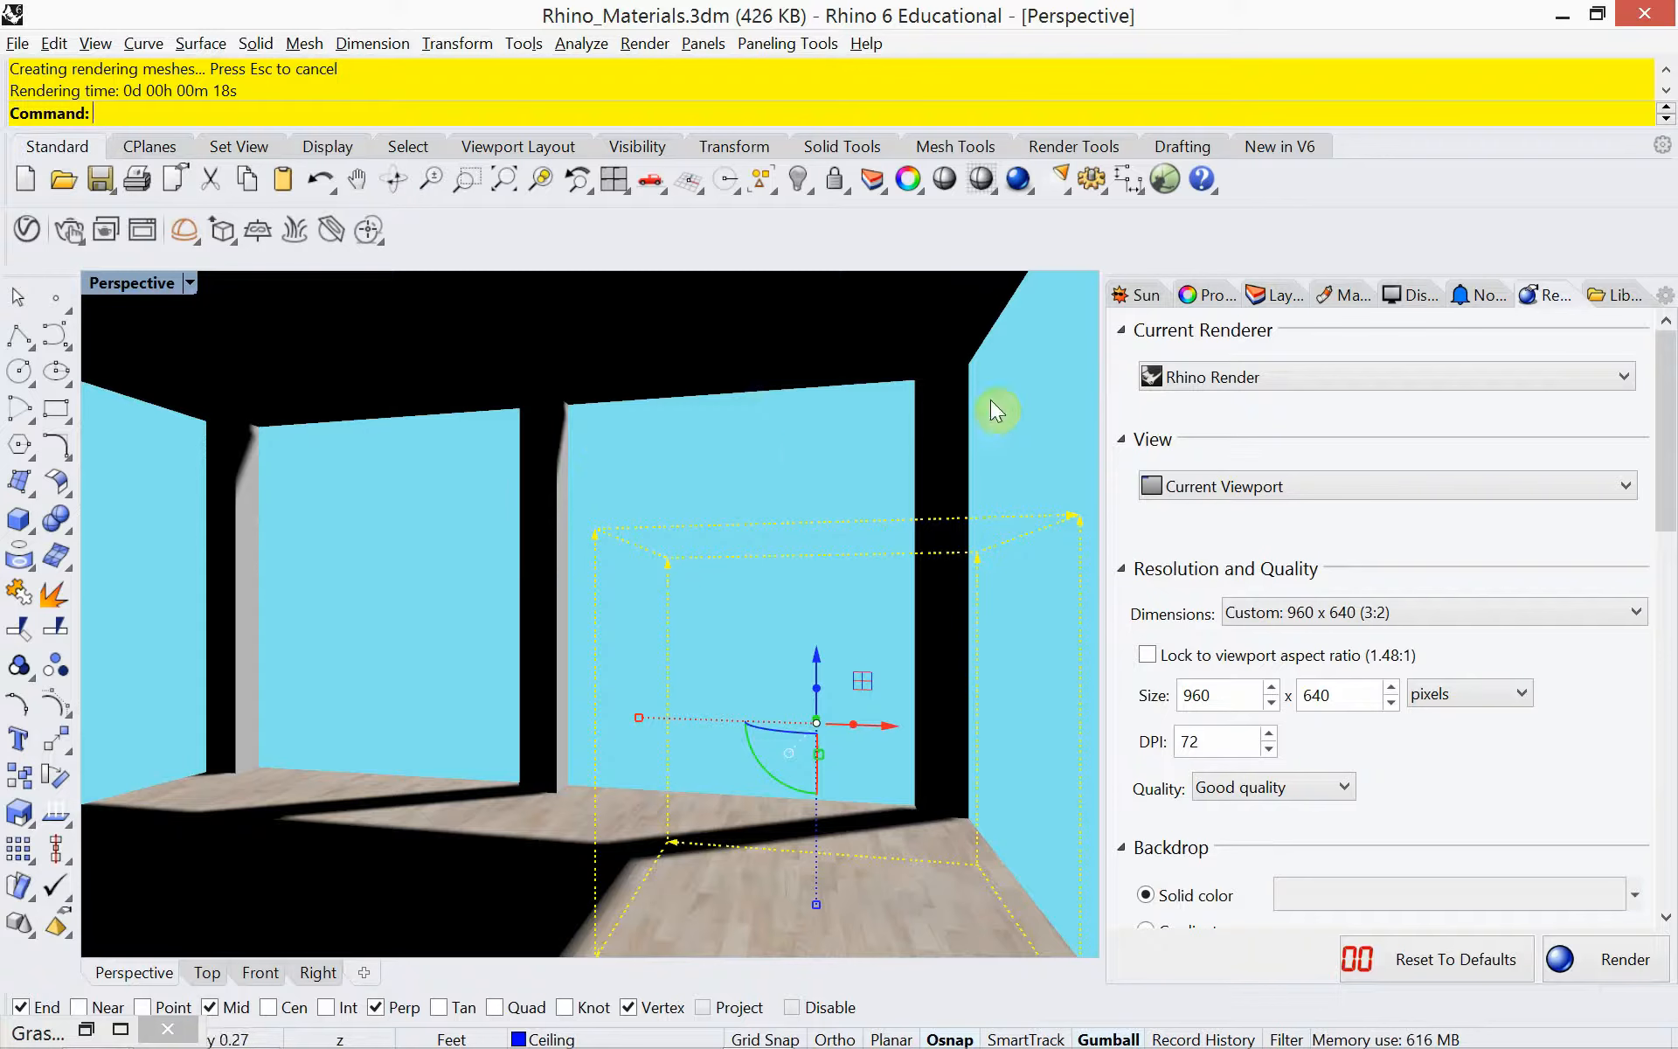
Give the Columns layer a Custom type material named Marble and accept the layer material.
click(1275, 297)
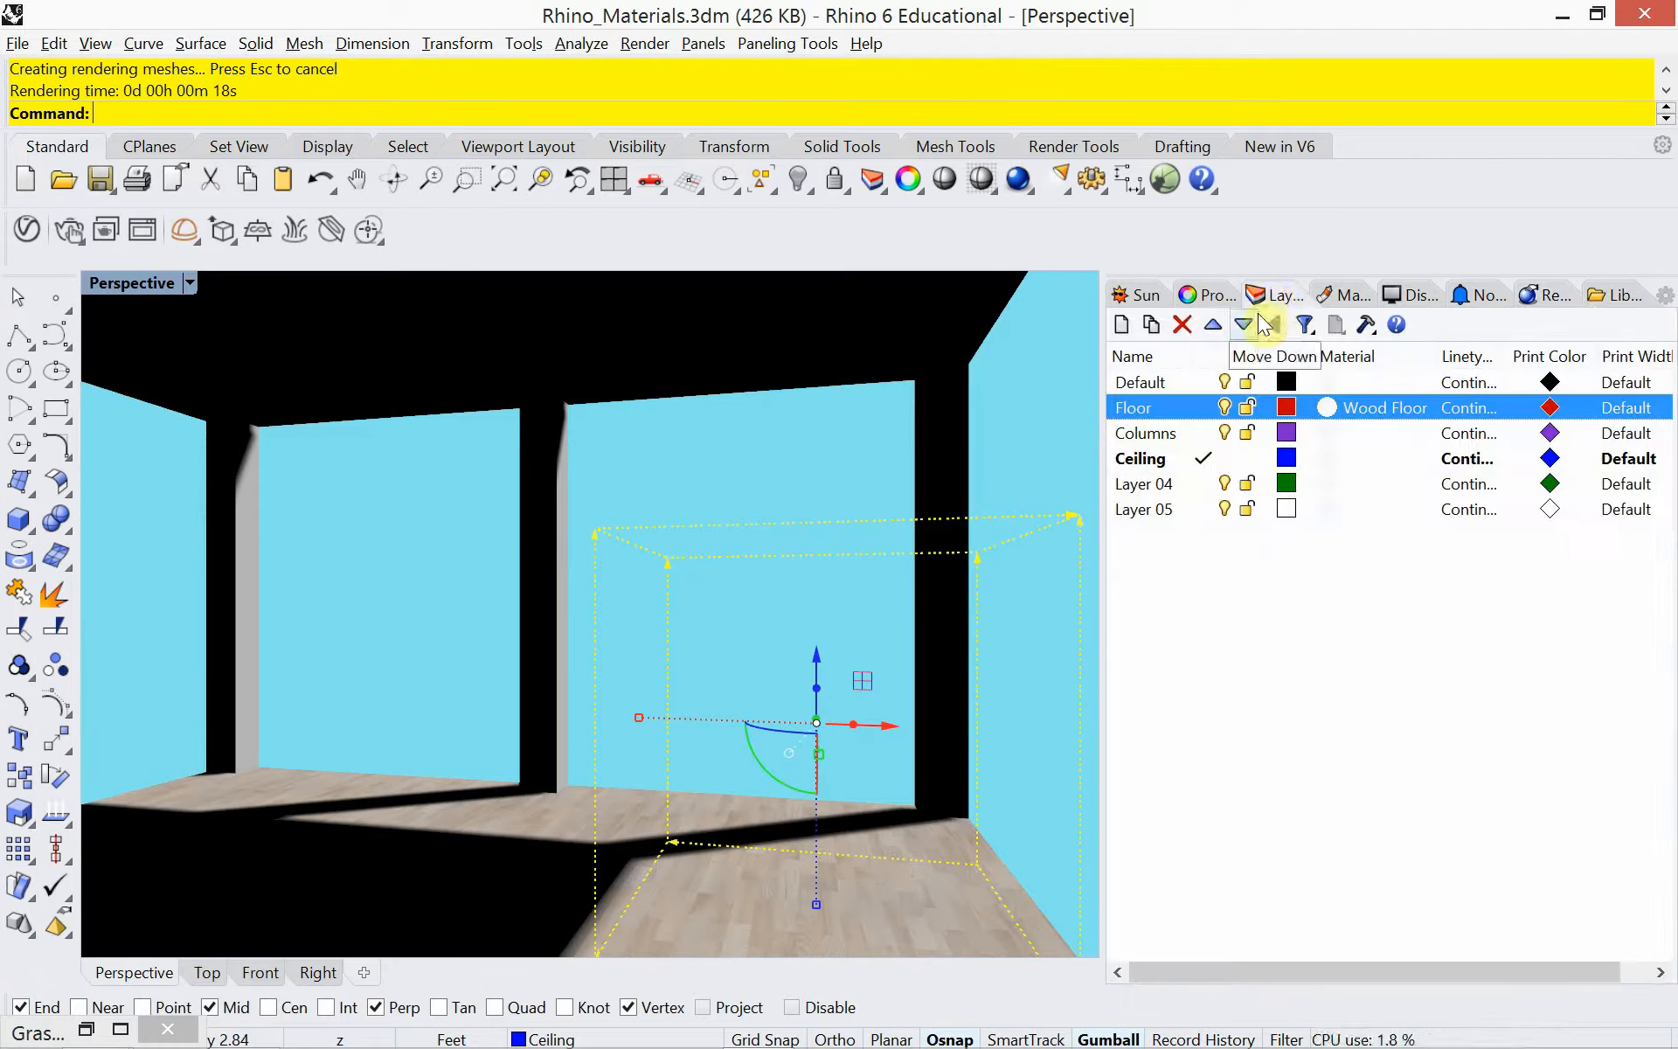
click(1183, 437)
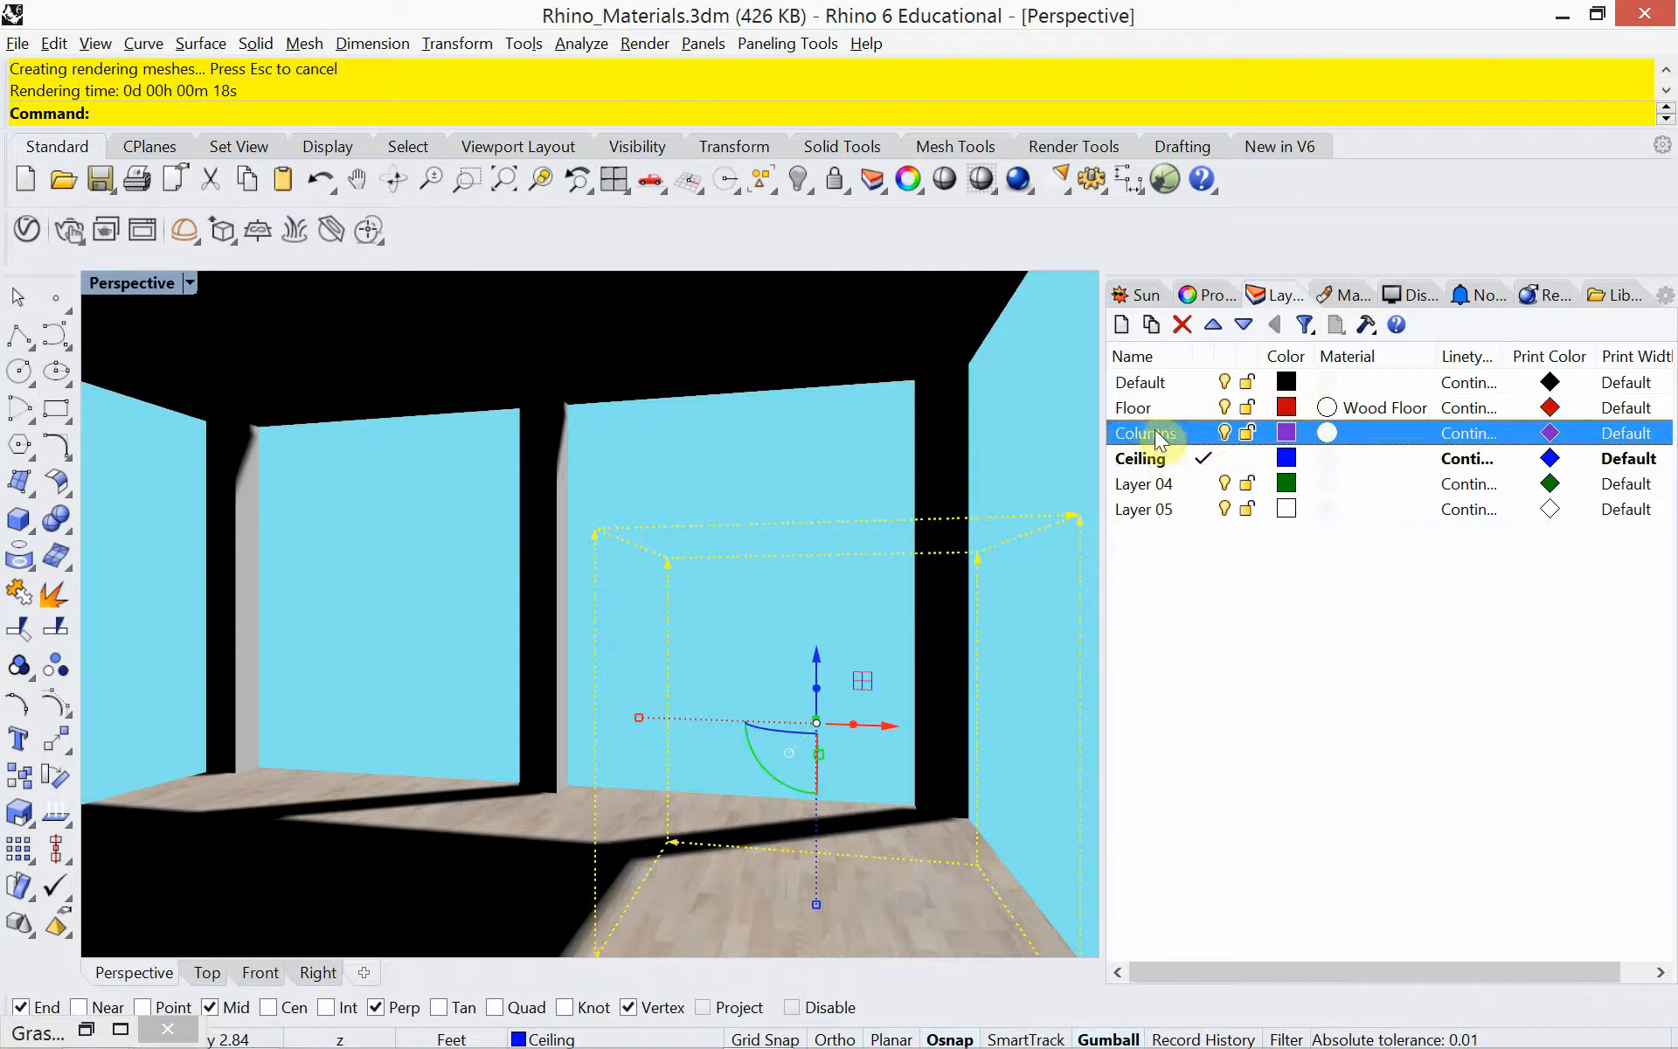
click(1329, 433)
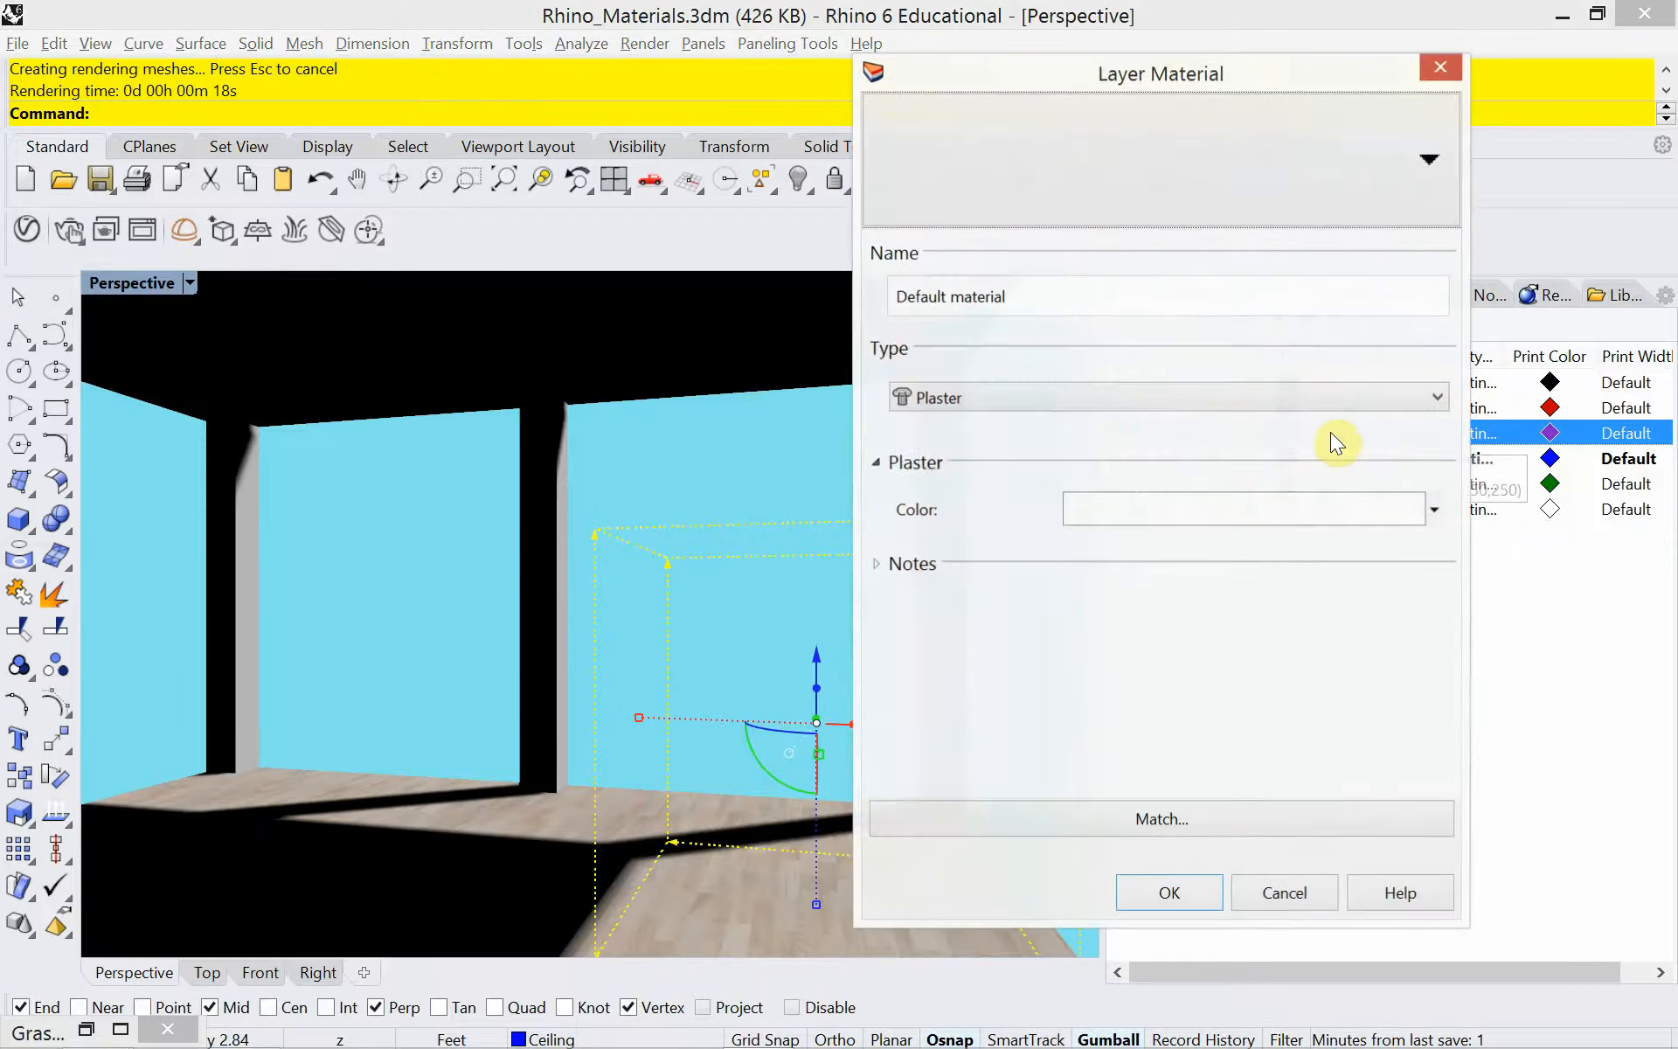
click(1151, 397)
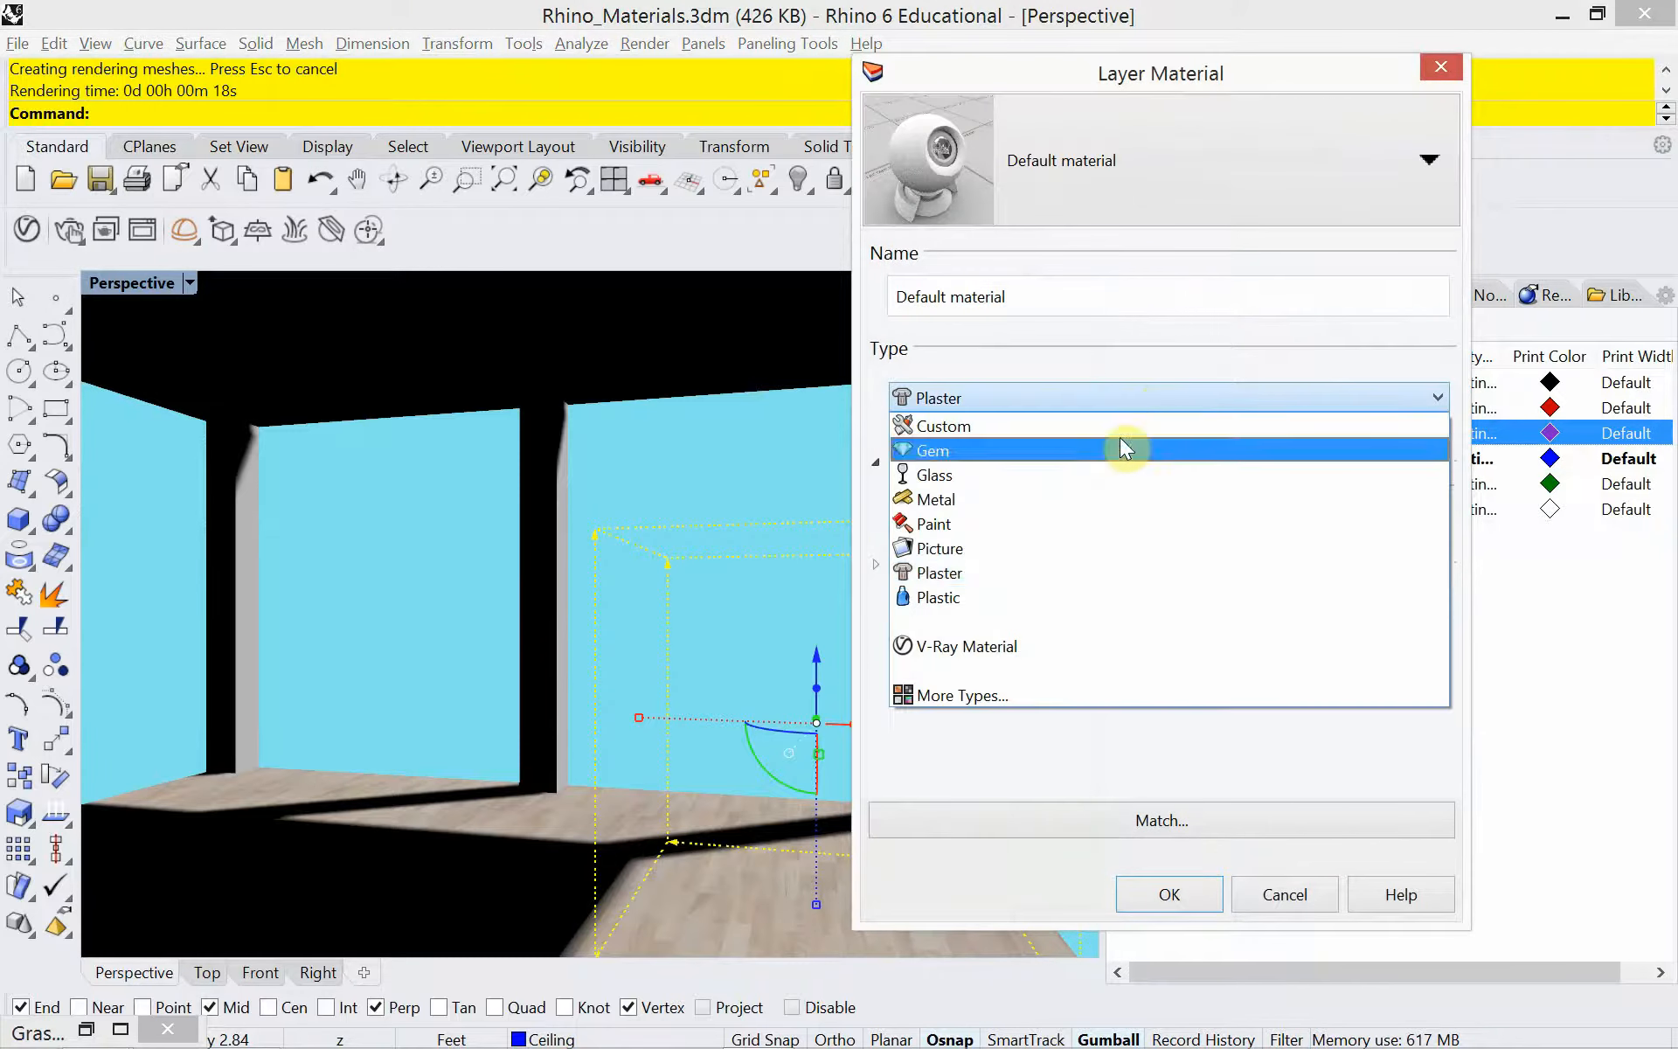
click(1120, 426)
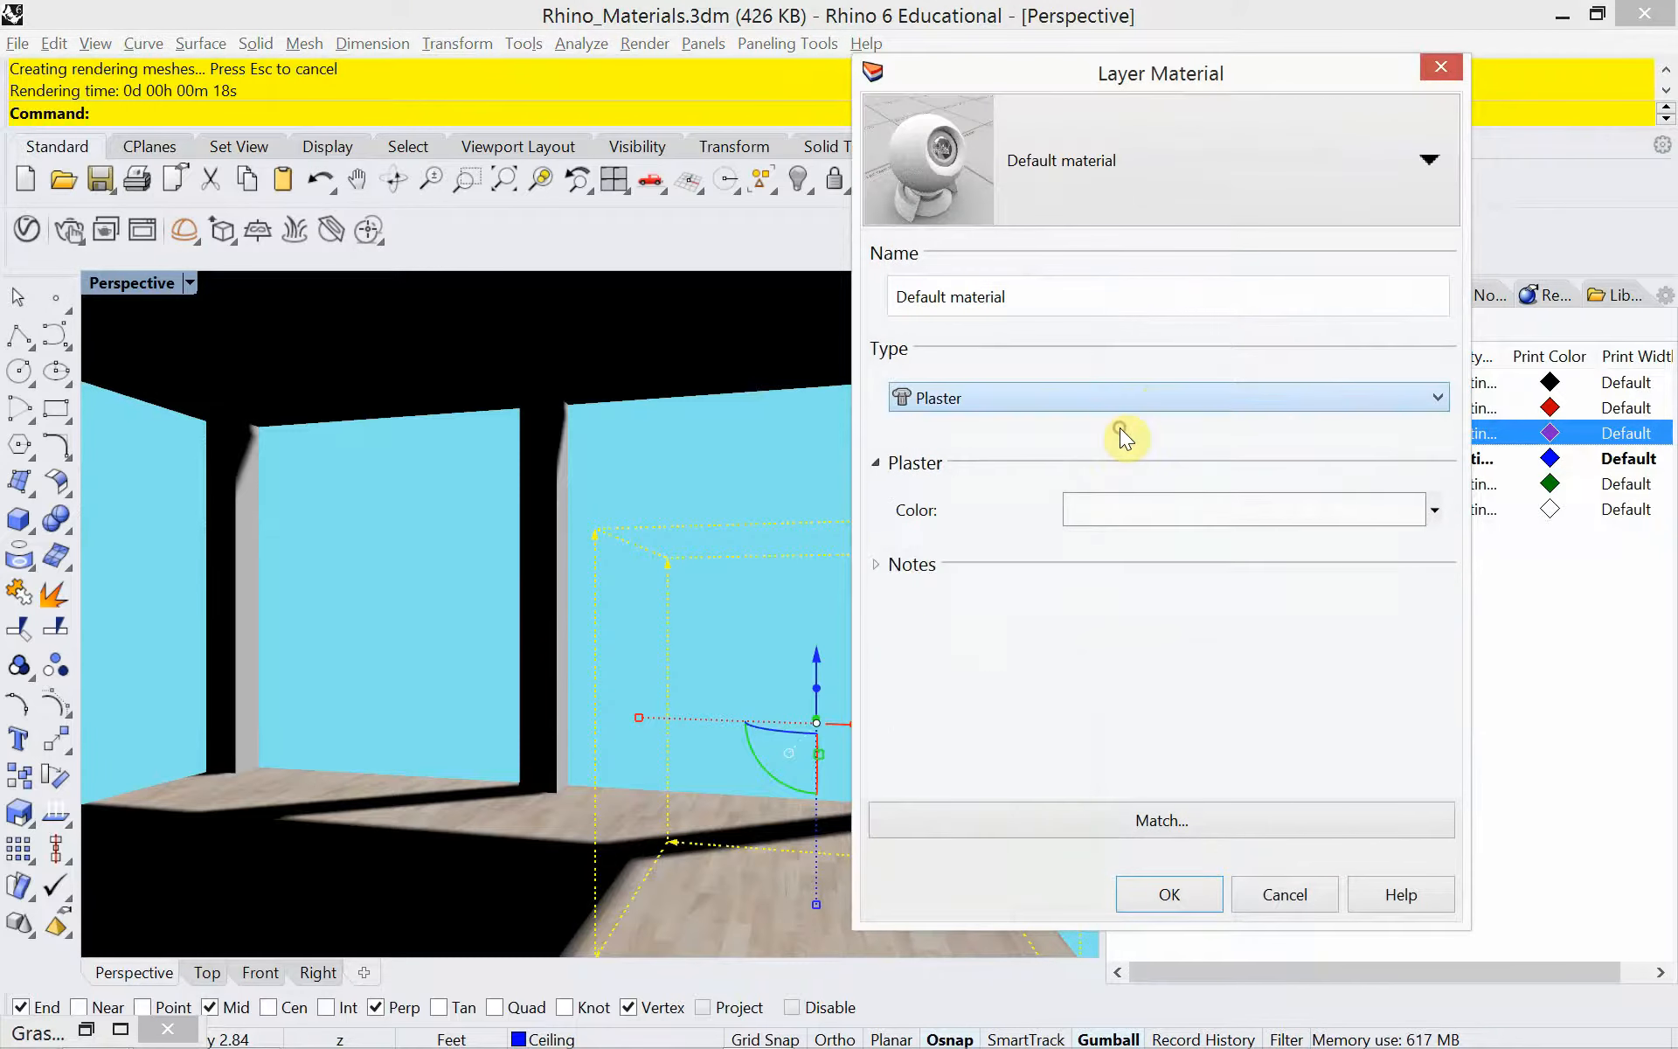
double_click(971, 296)
text(Ma)
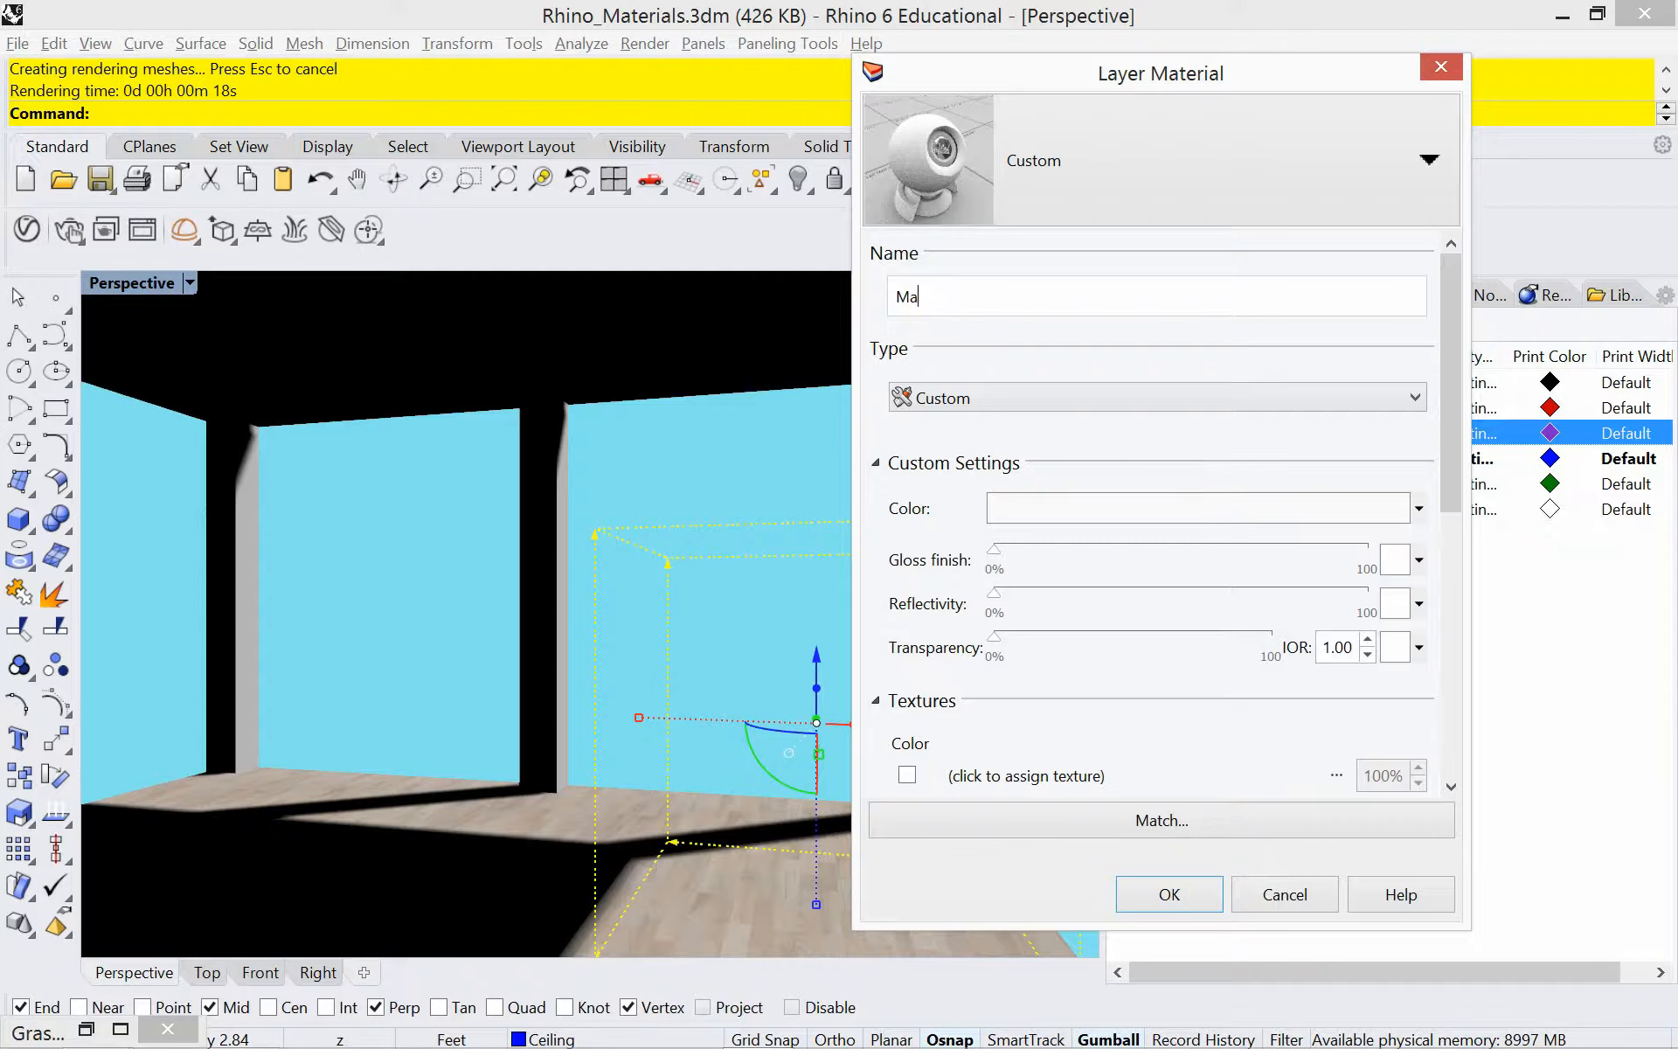
text(rble)
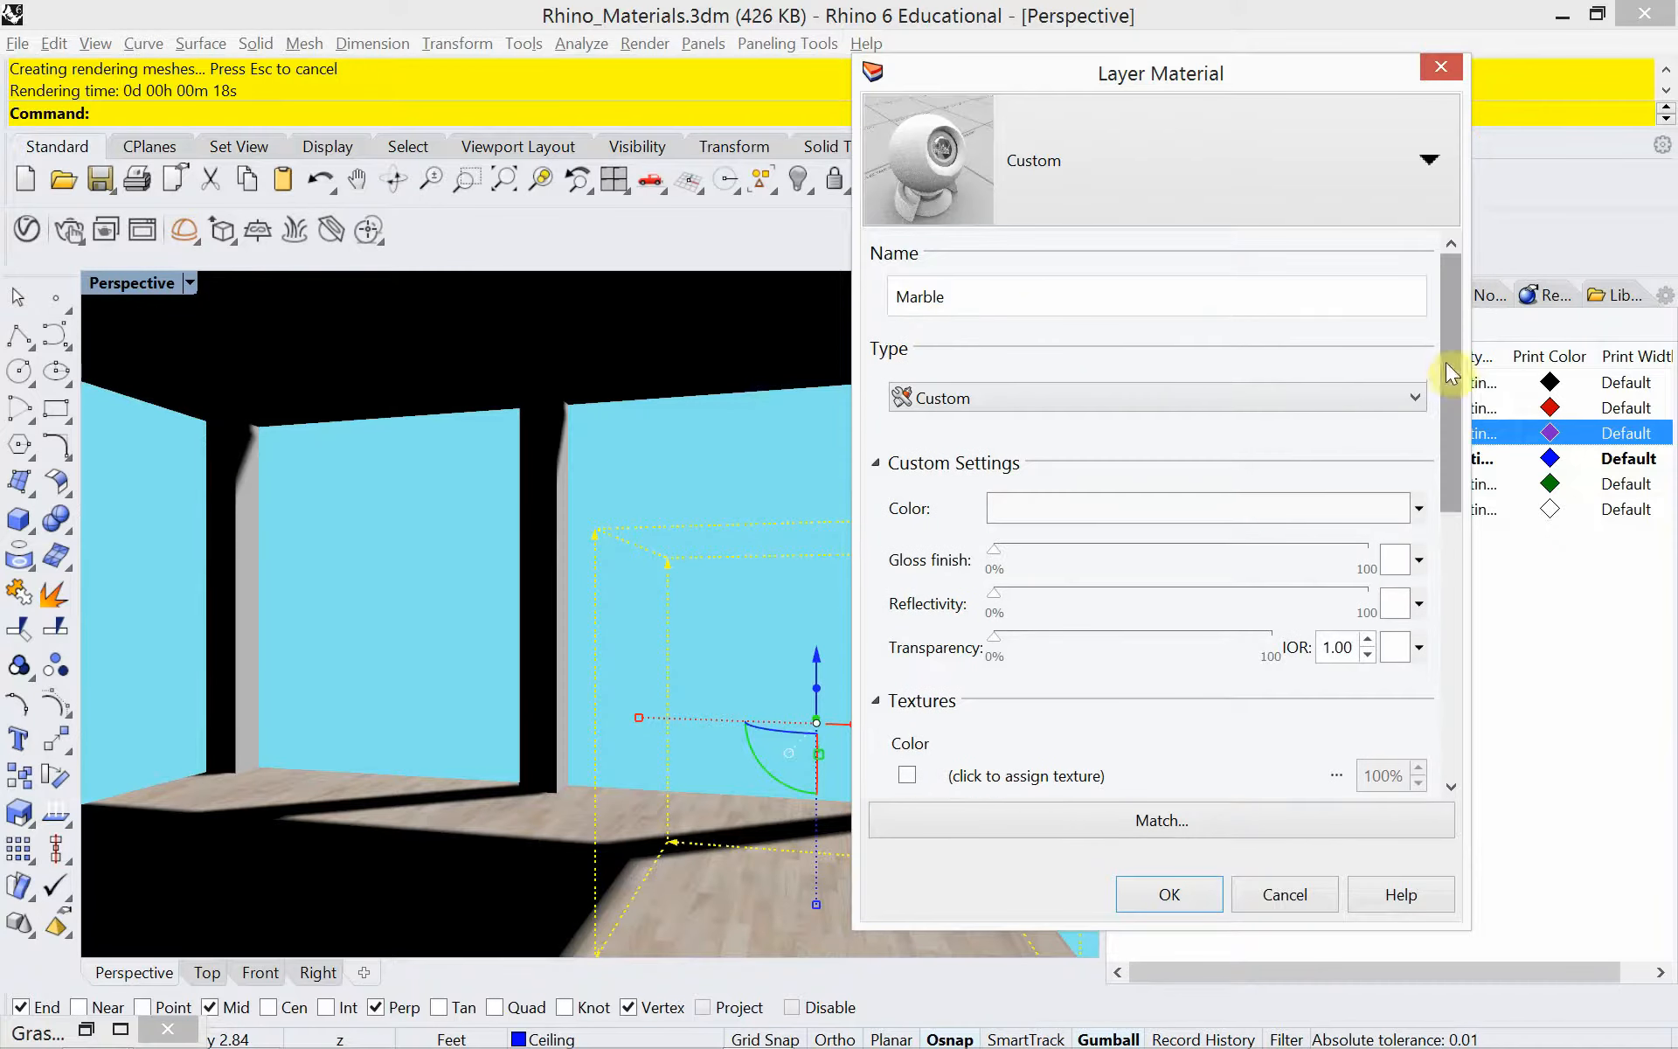
drag(1454, 378, 1459, 432)
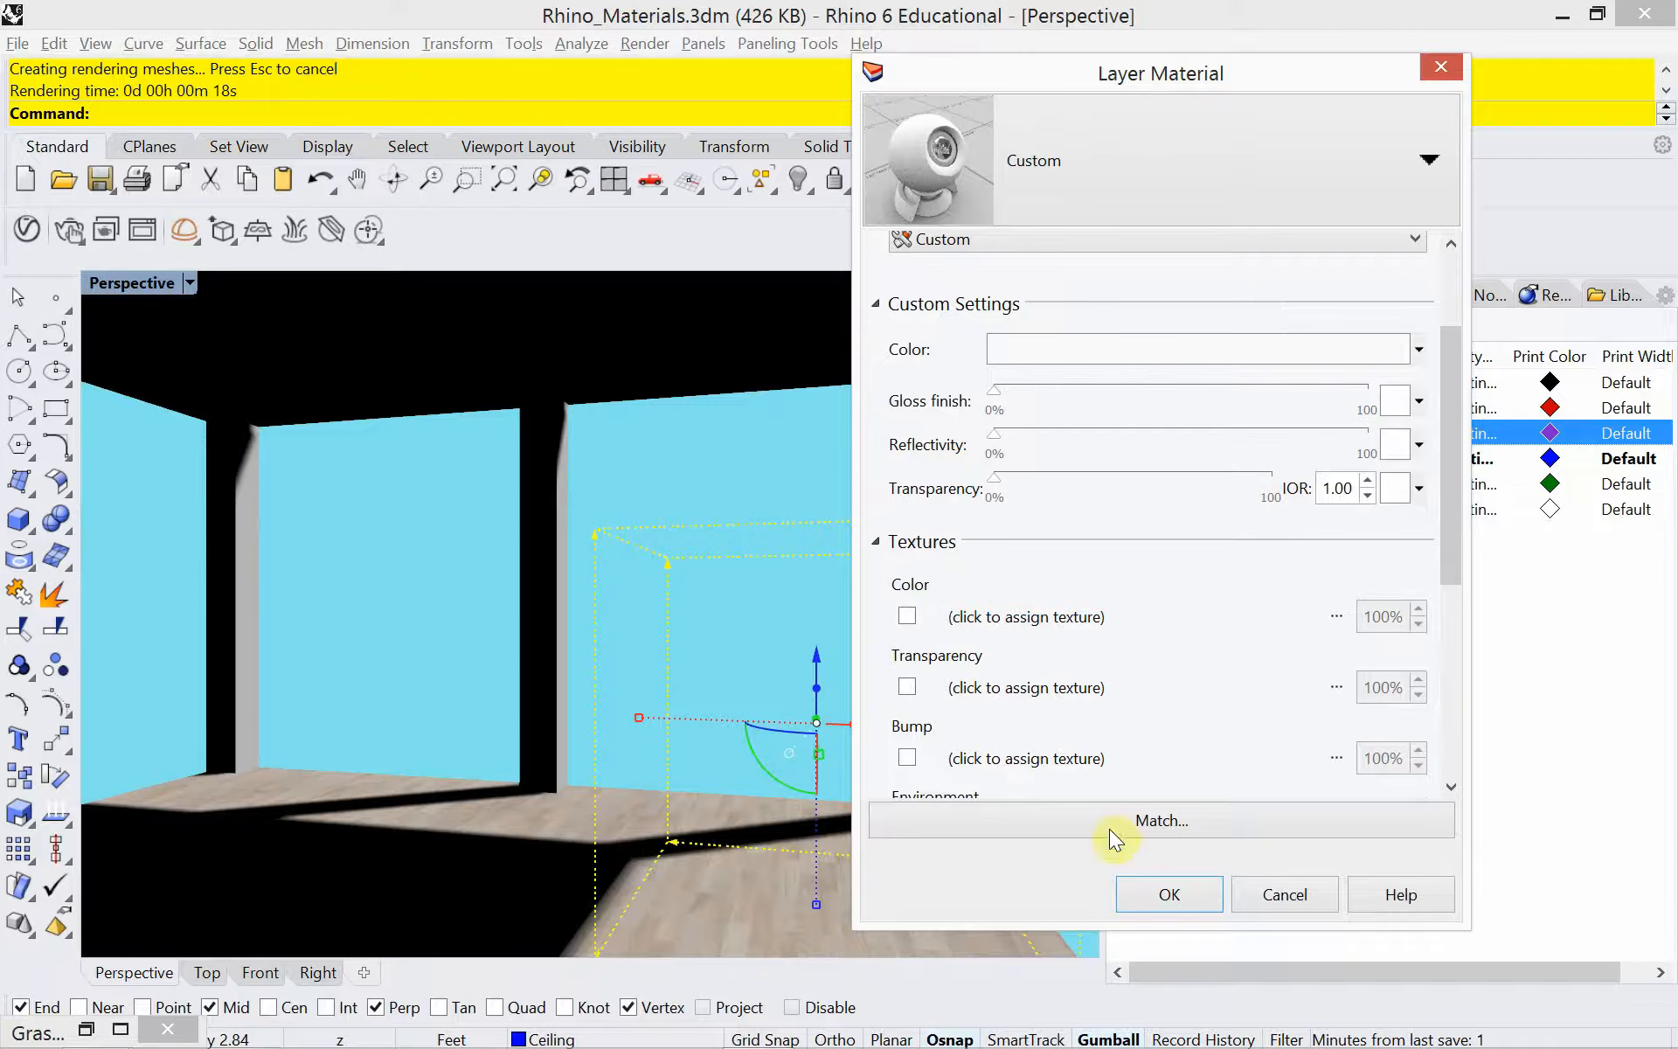
click(1160, 893)
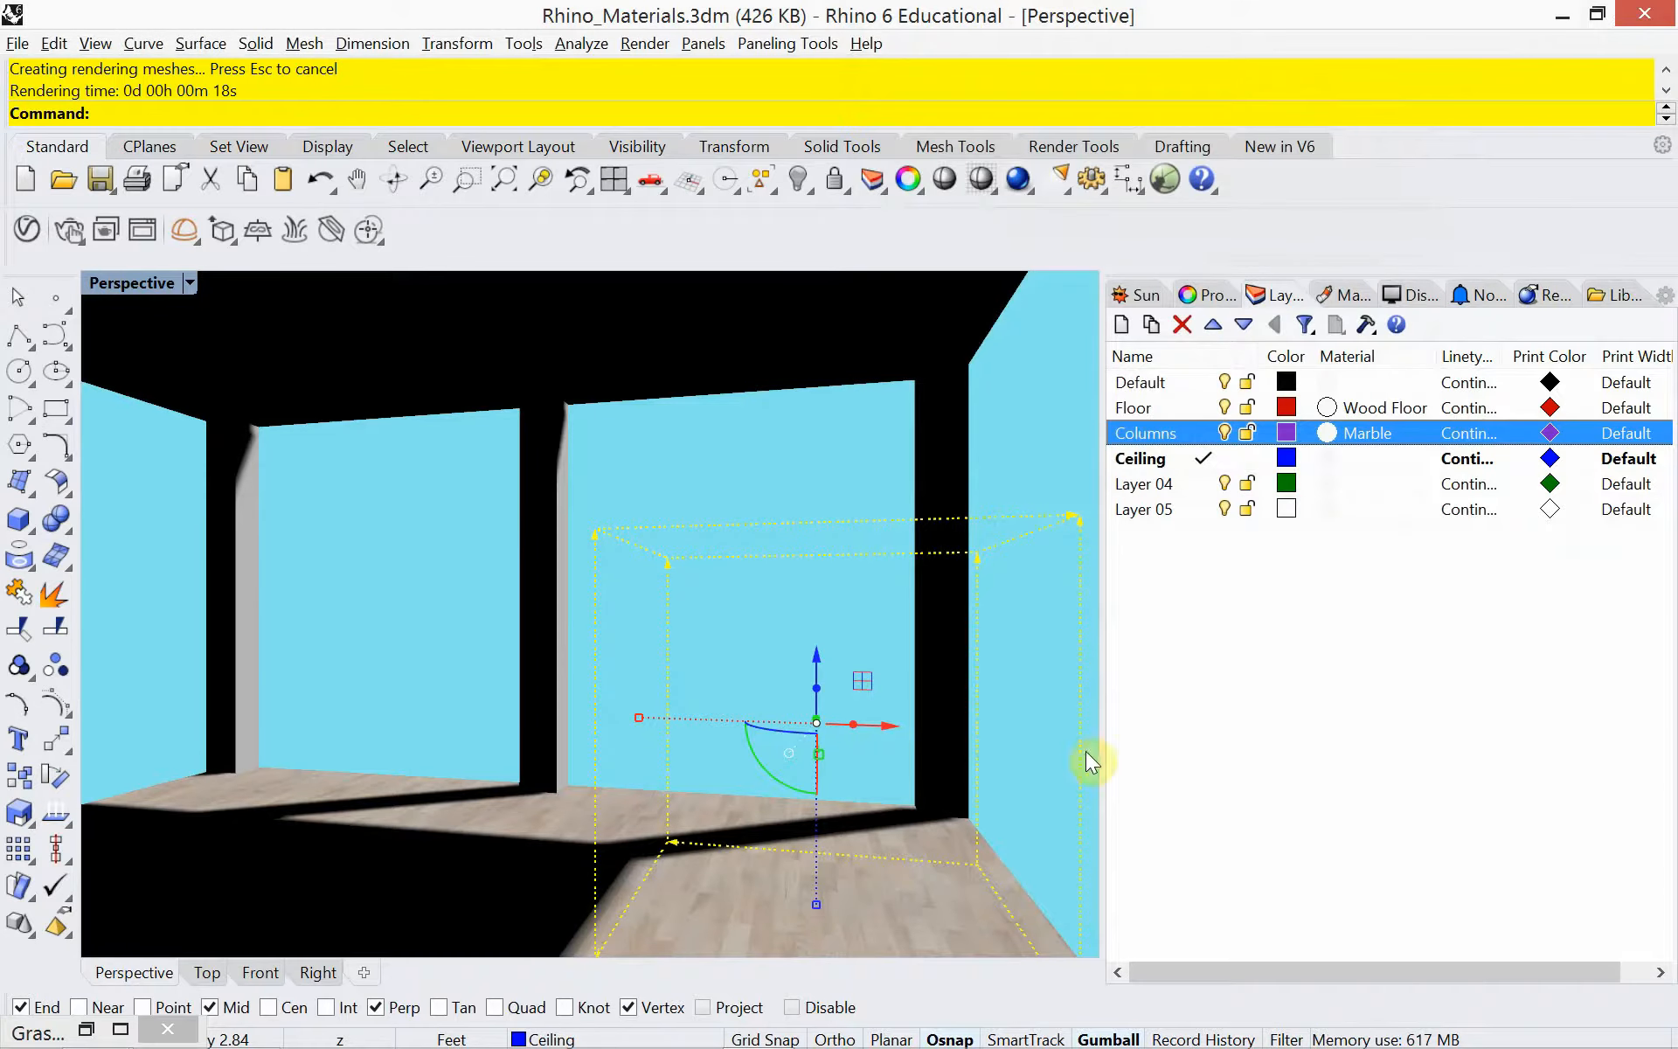
Switch to Chrome, close the wood floor image and search Google Images for "marble seamless texture".
key(alt+Tab)
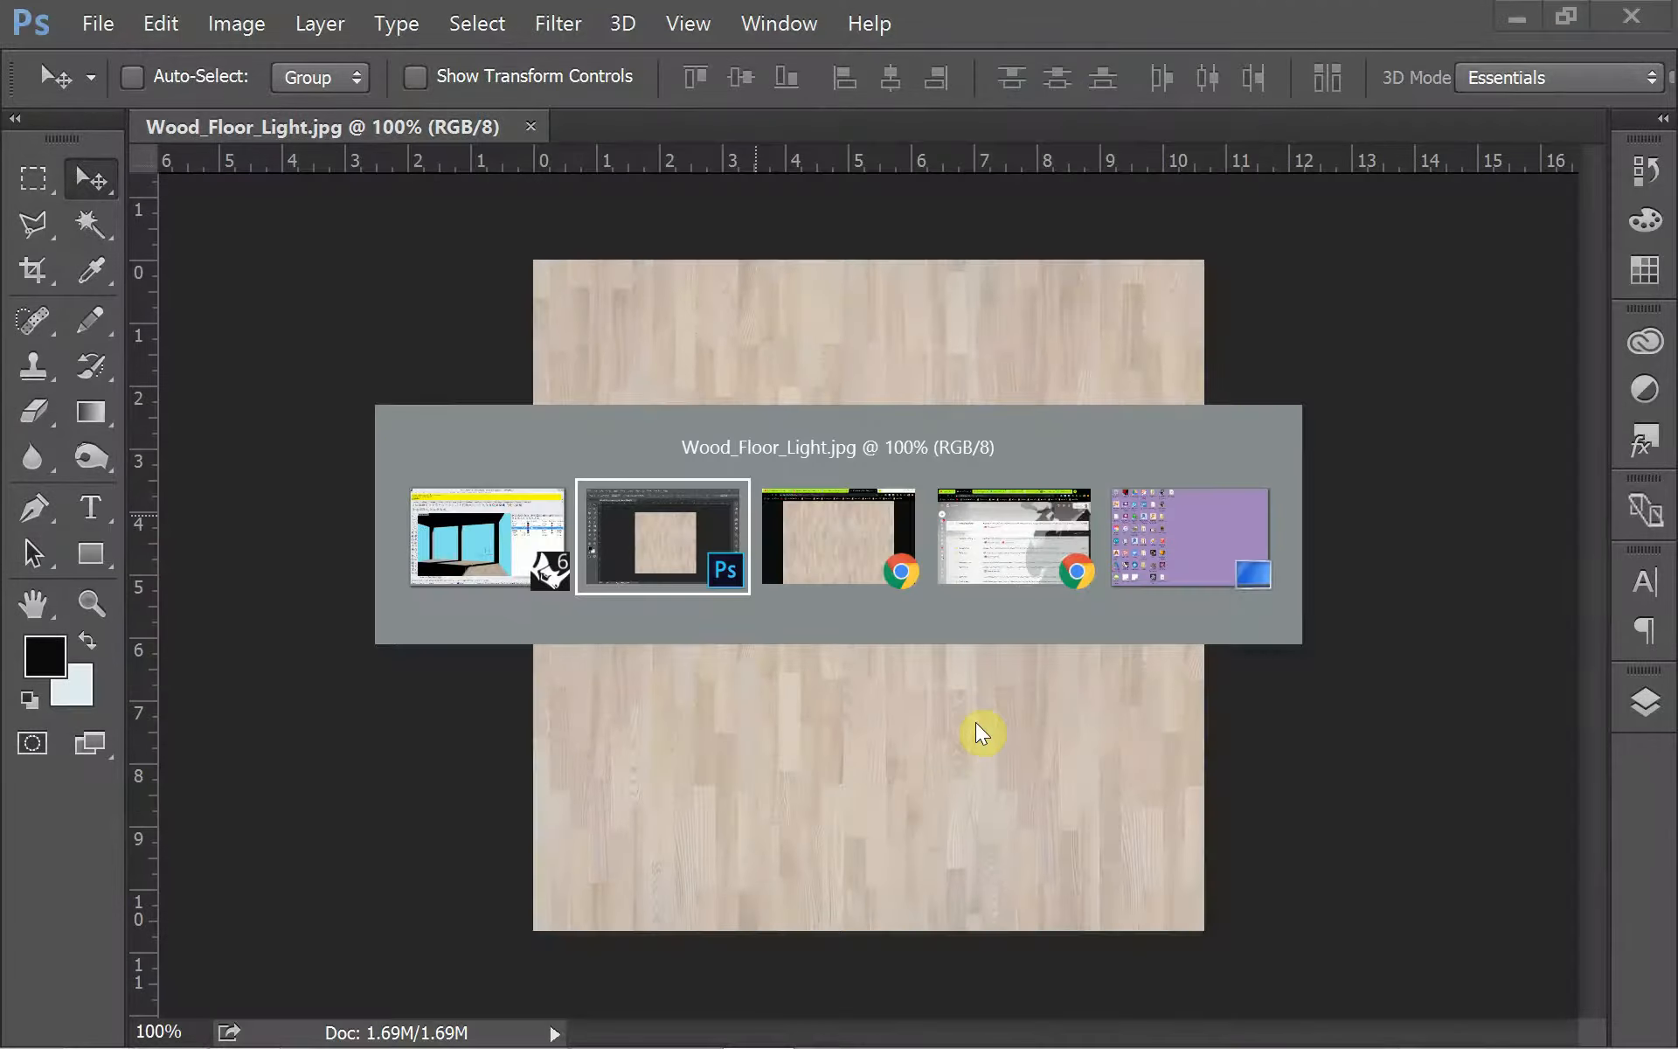
key(alt+Tab)
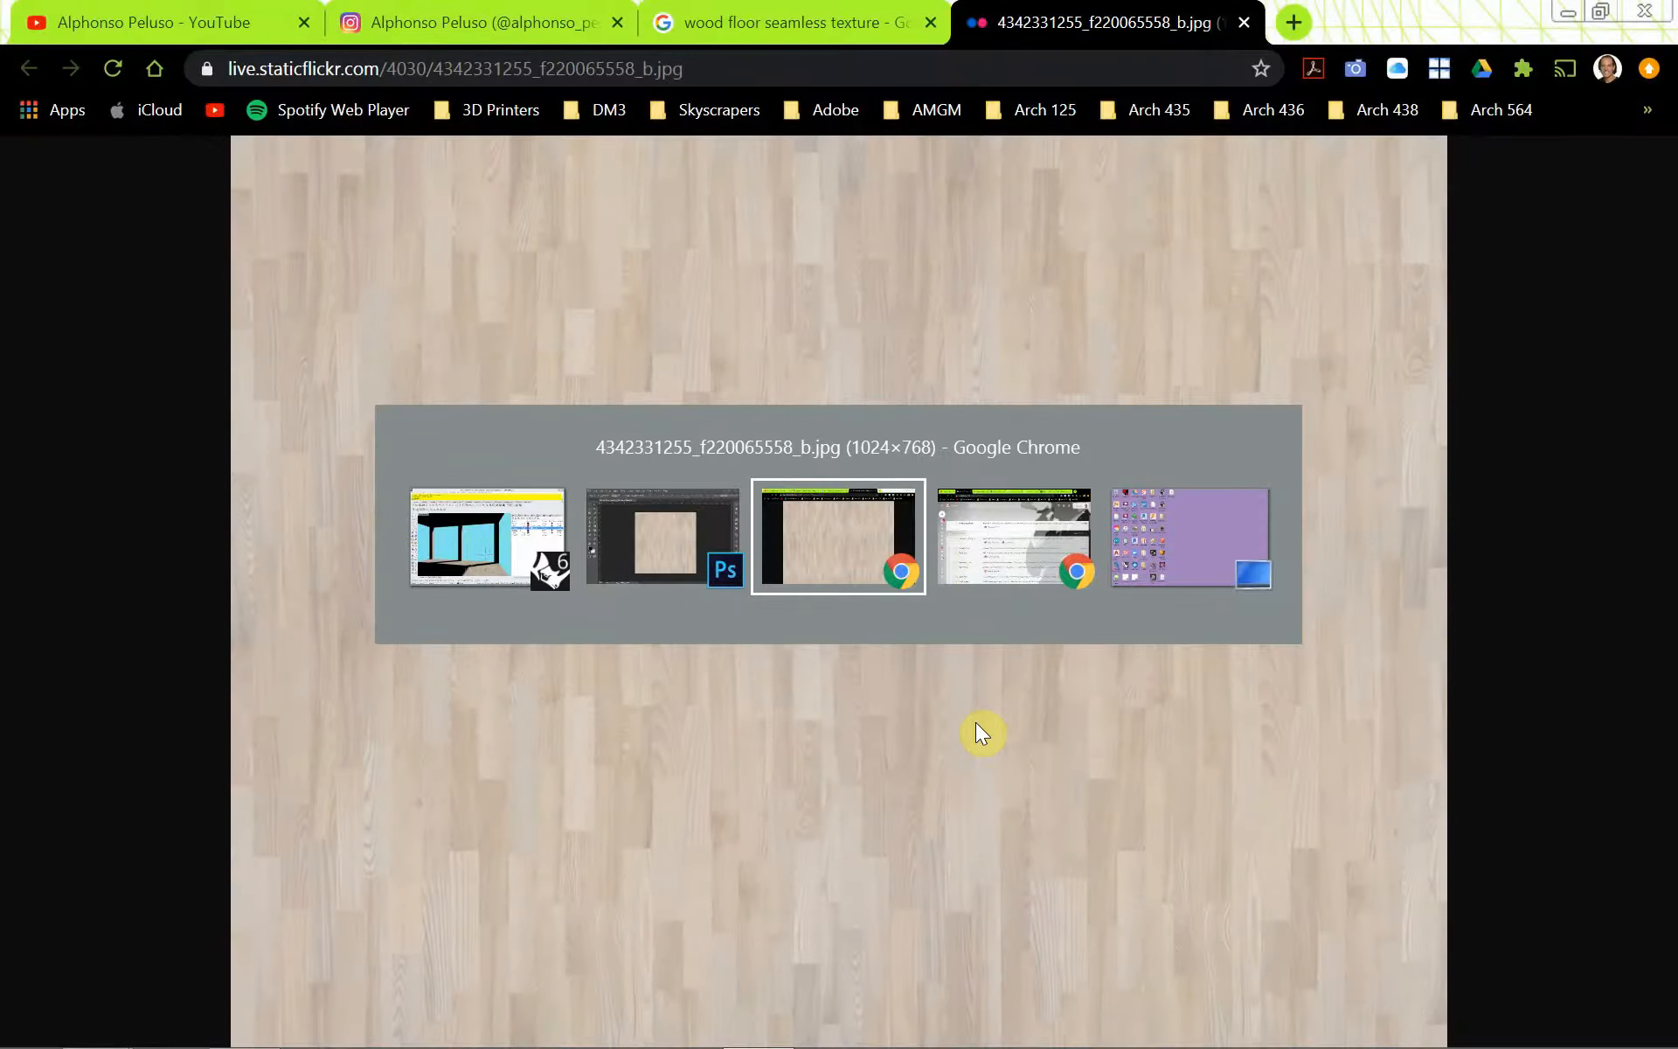
click(1242, 23)
scroll(779, 338, up, 3)
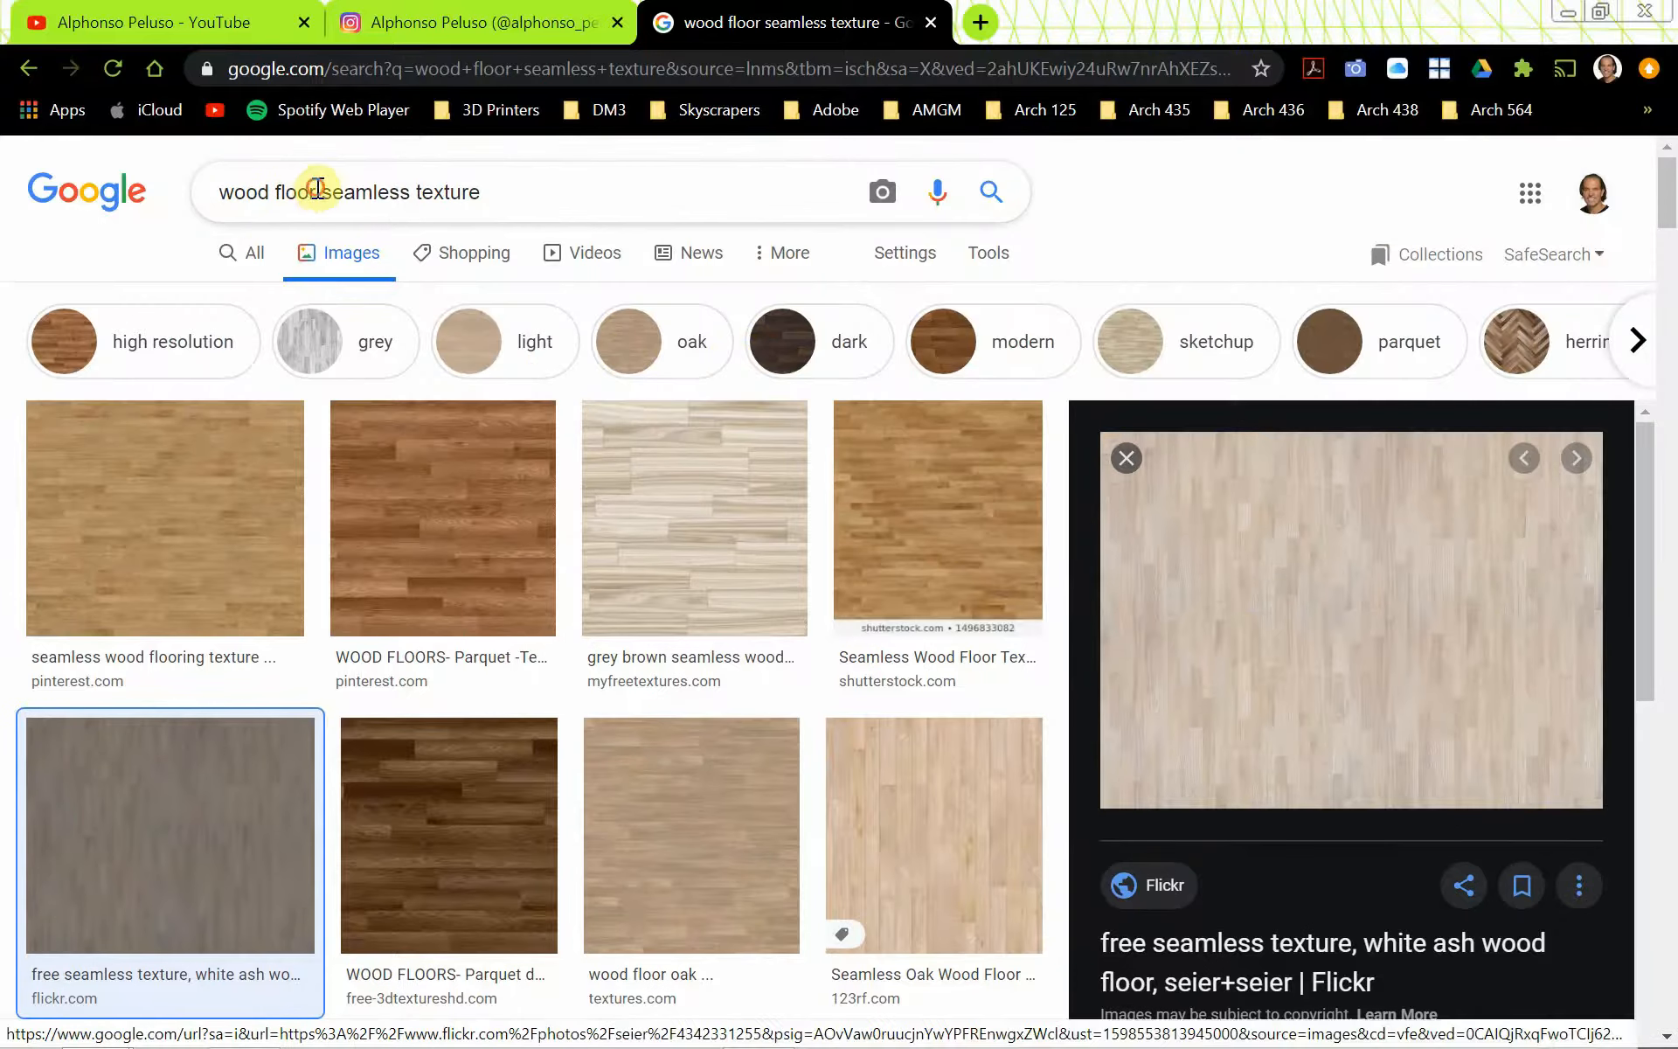
drag(318, 187, 215, 193)
text(marble)
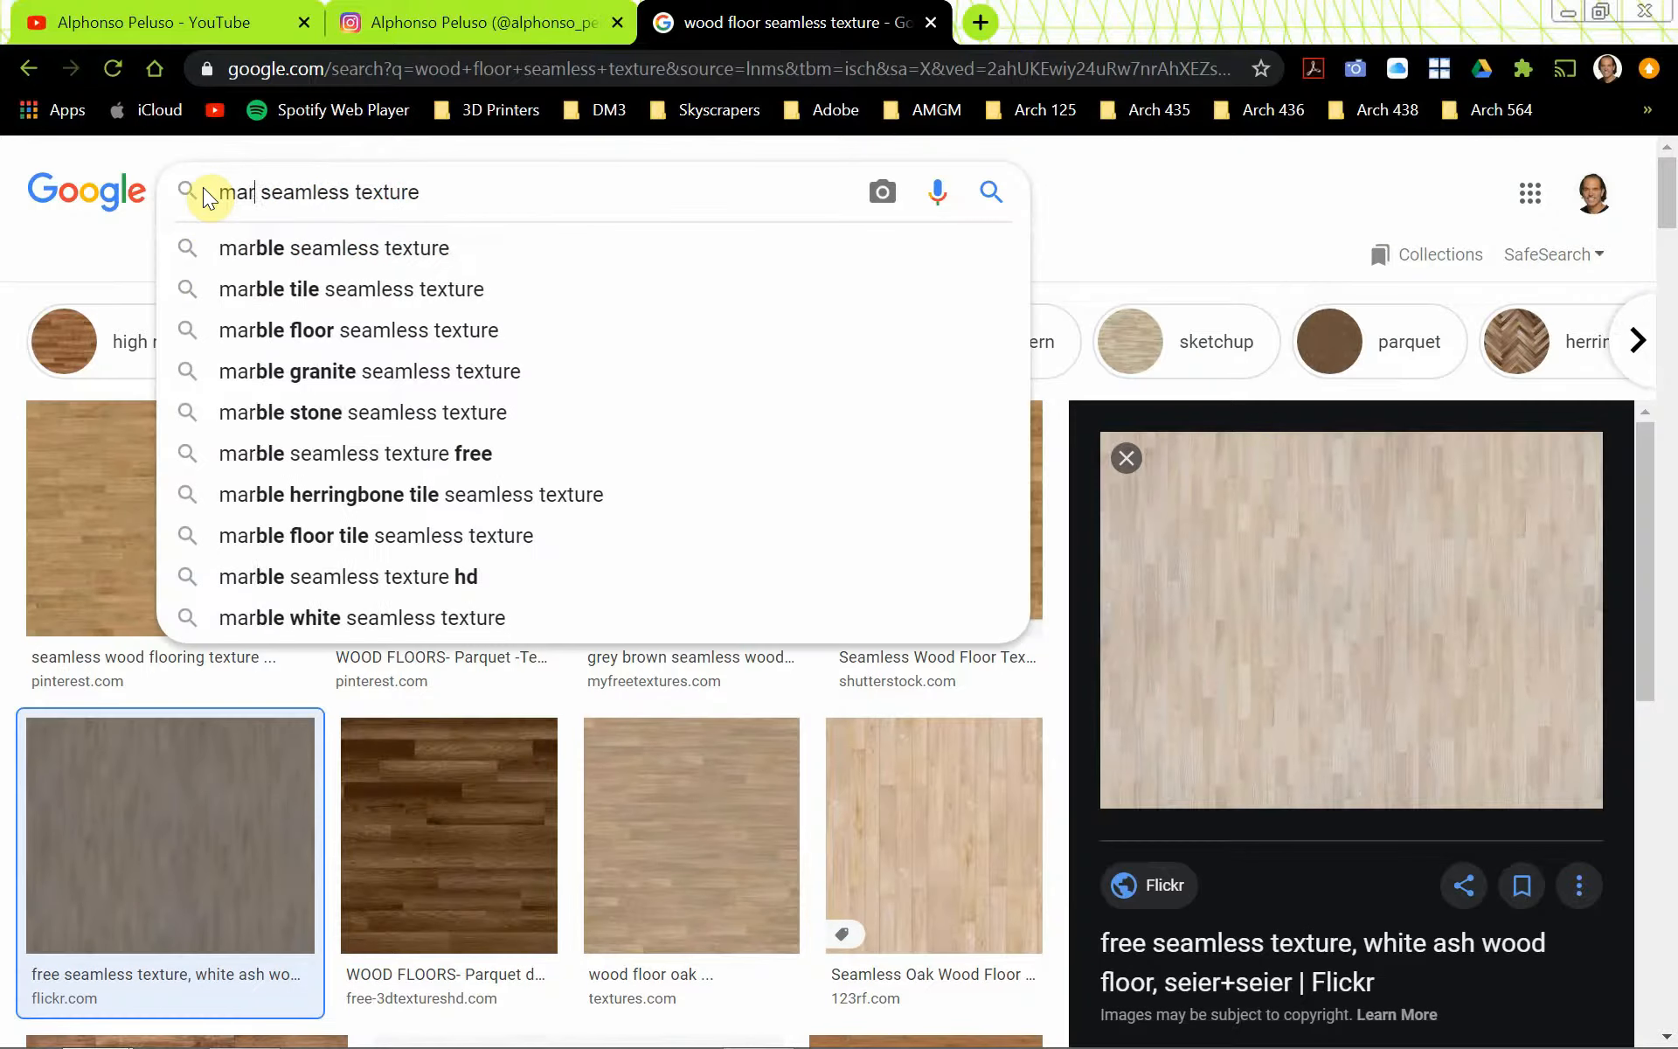
key(Return)
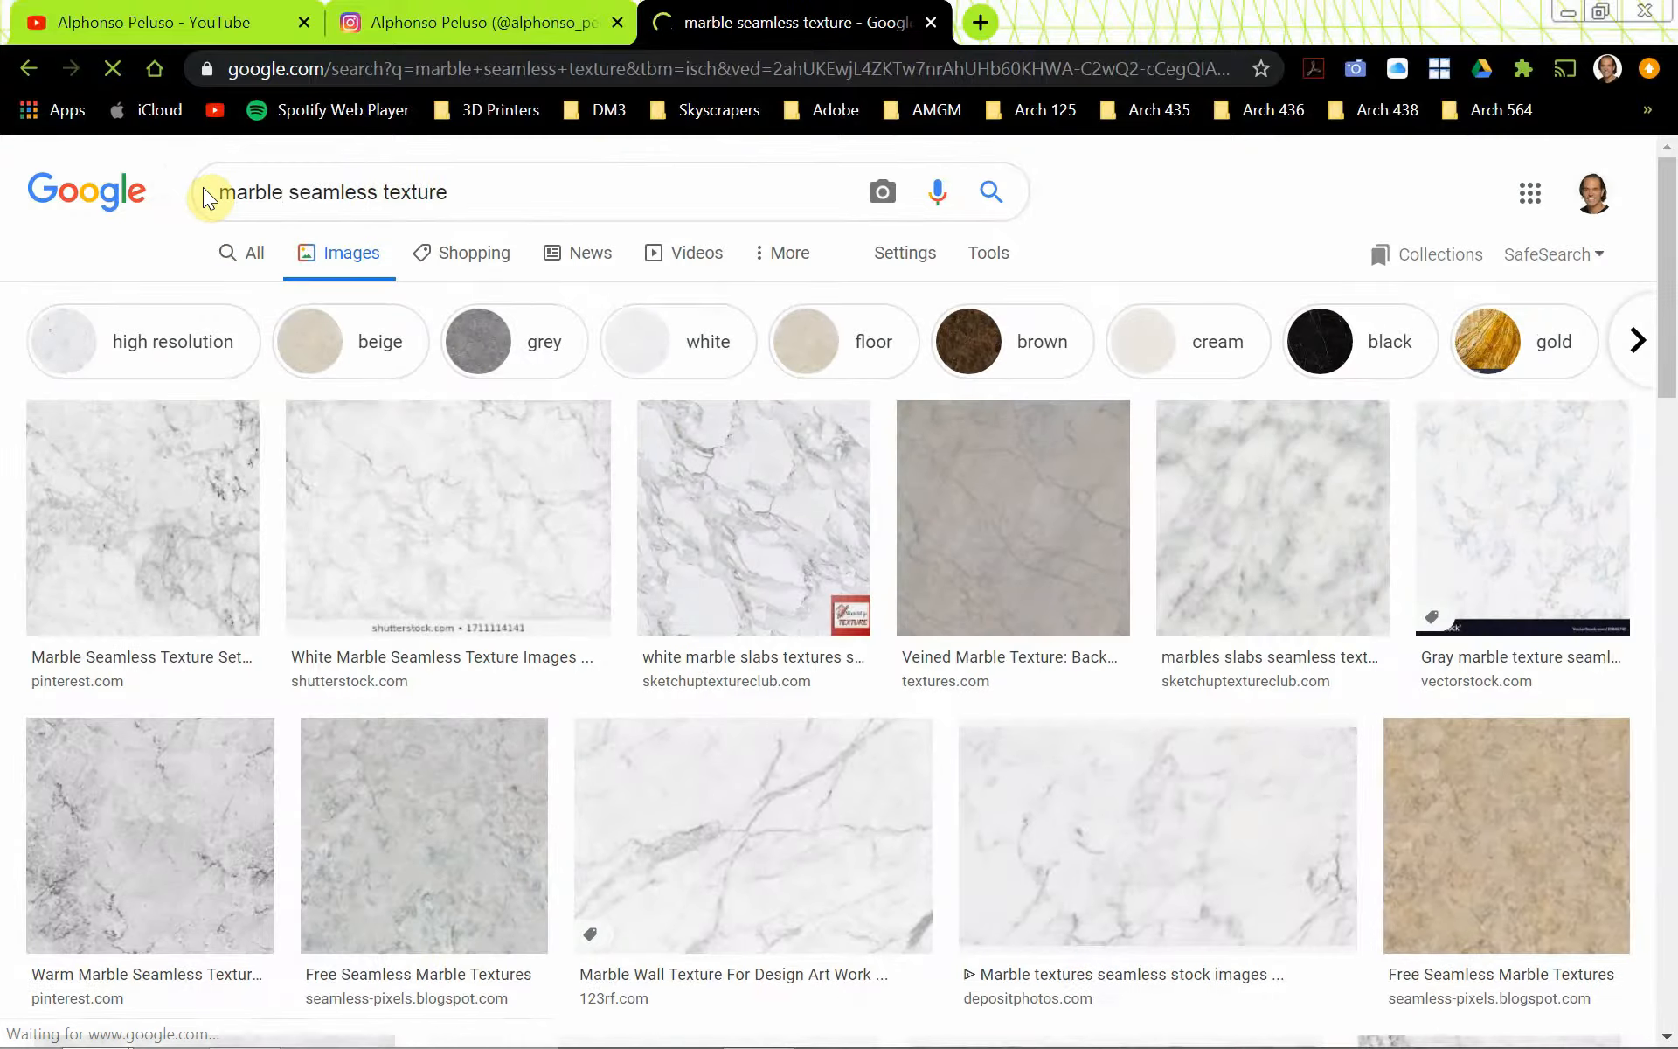
Open the first white marble result, Marble Seamless Texture Set from Pinterest, as a full-size image in a new tab.
click(97, 535)
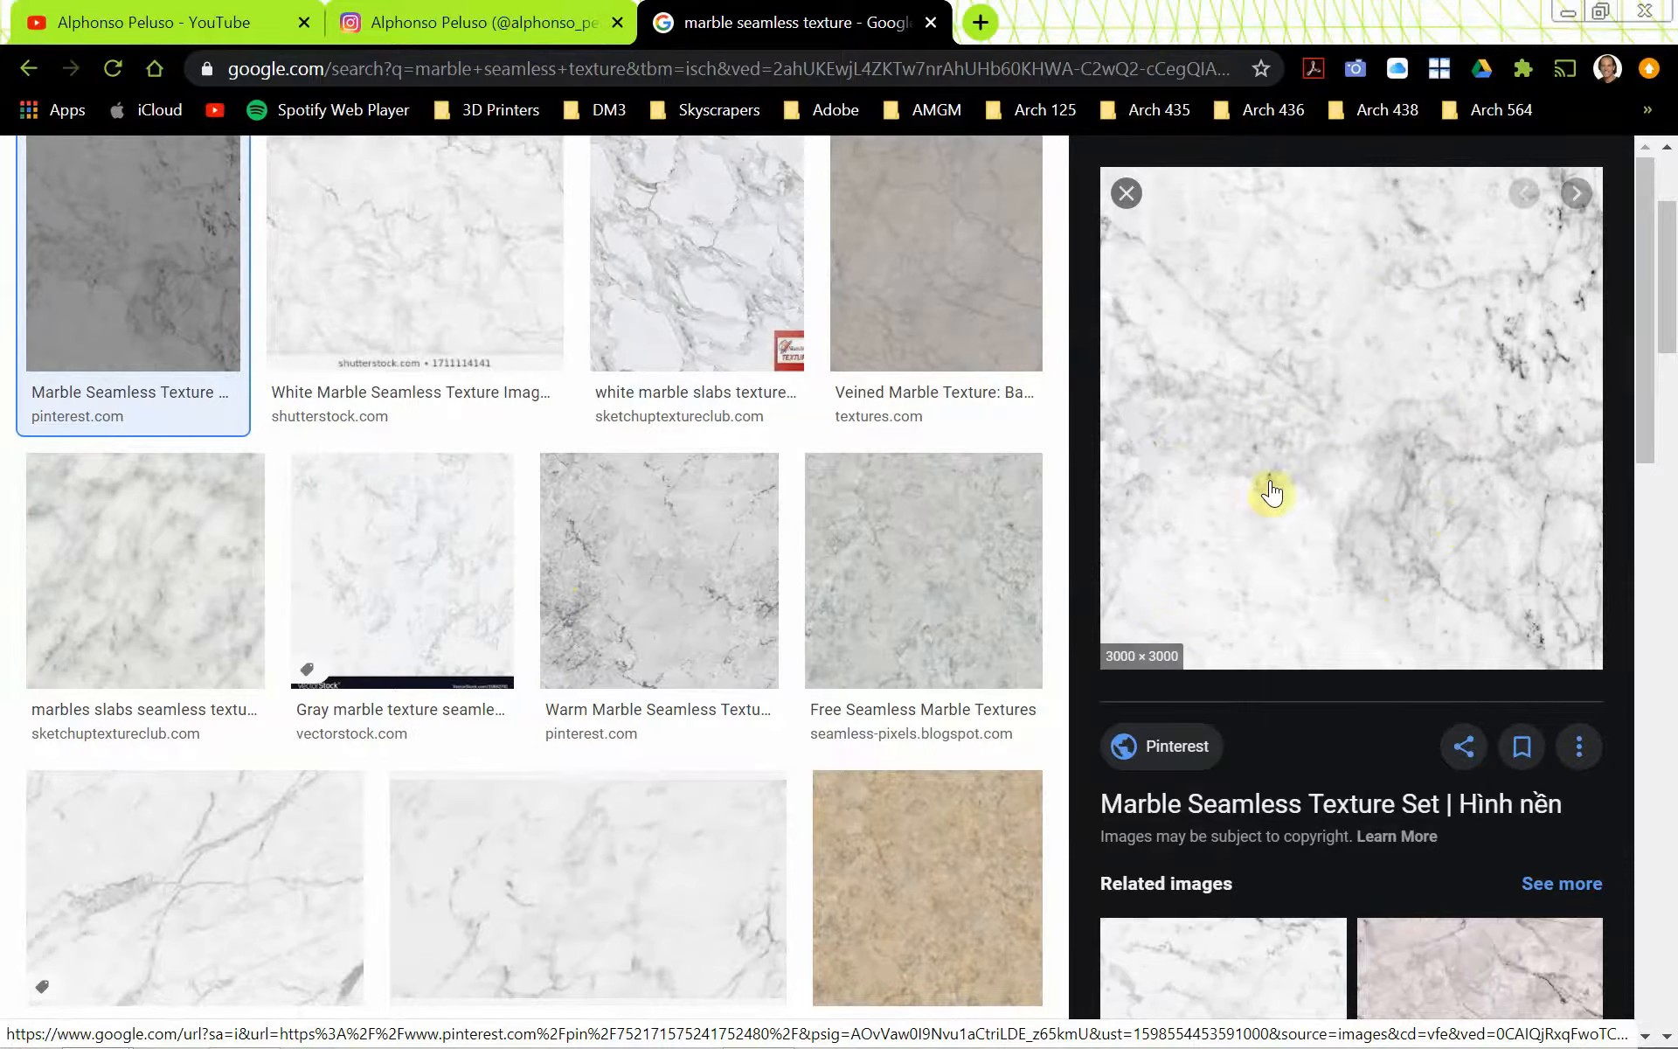
right_click(1285, 447)
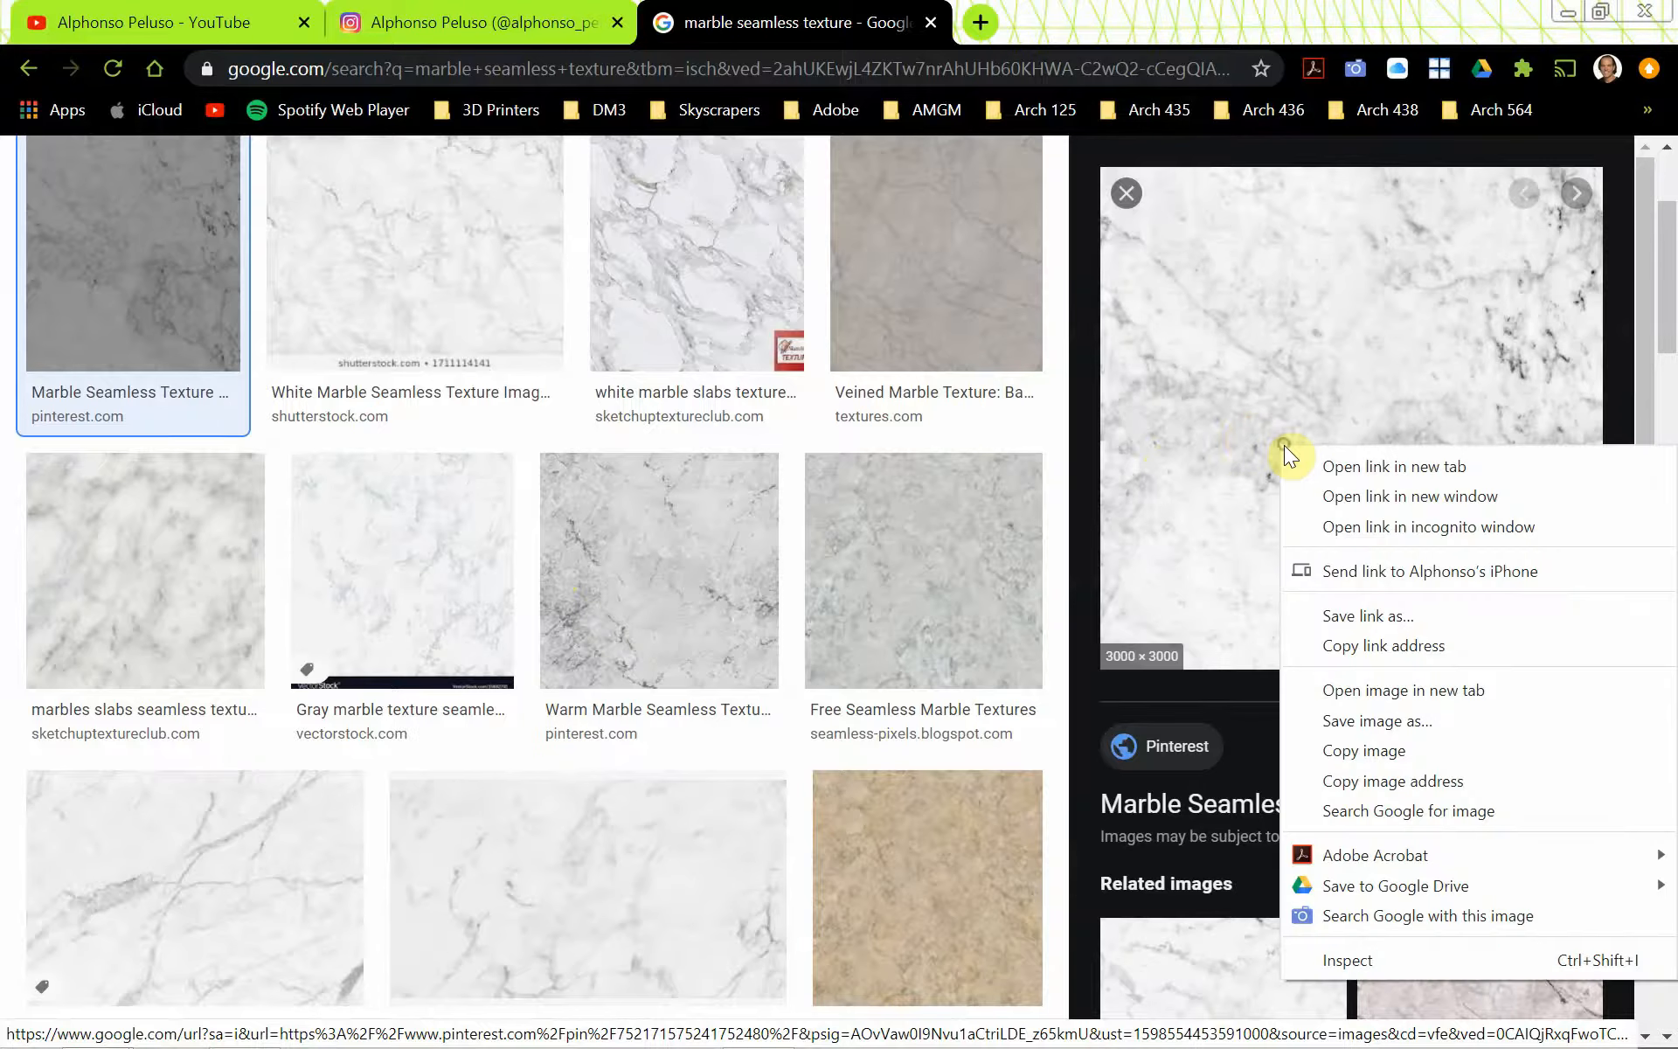
click(1374, 690)
click(1084, 24)
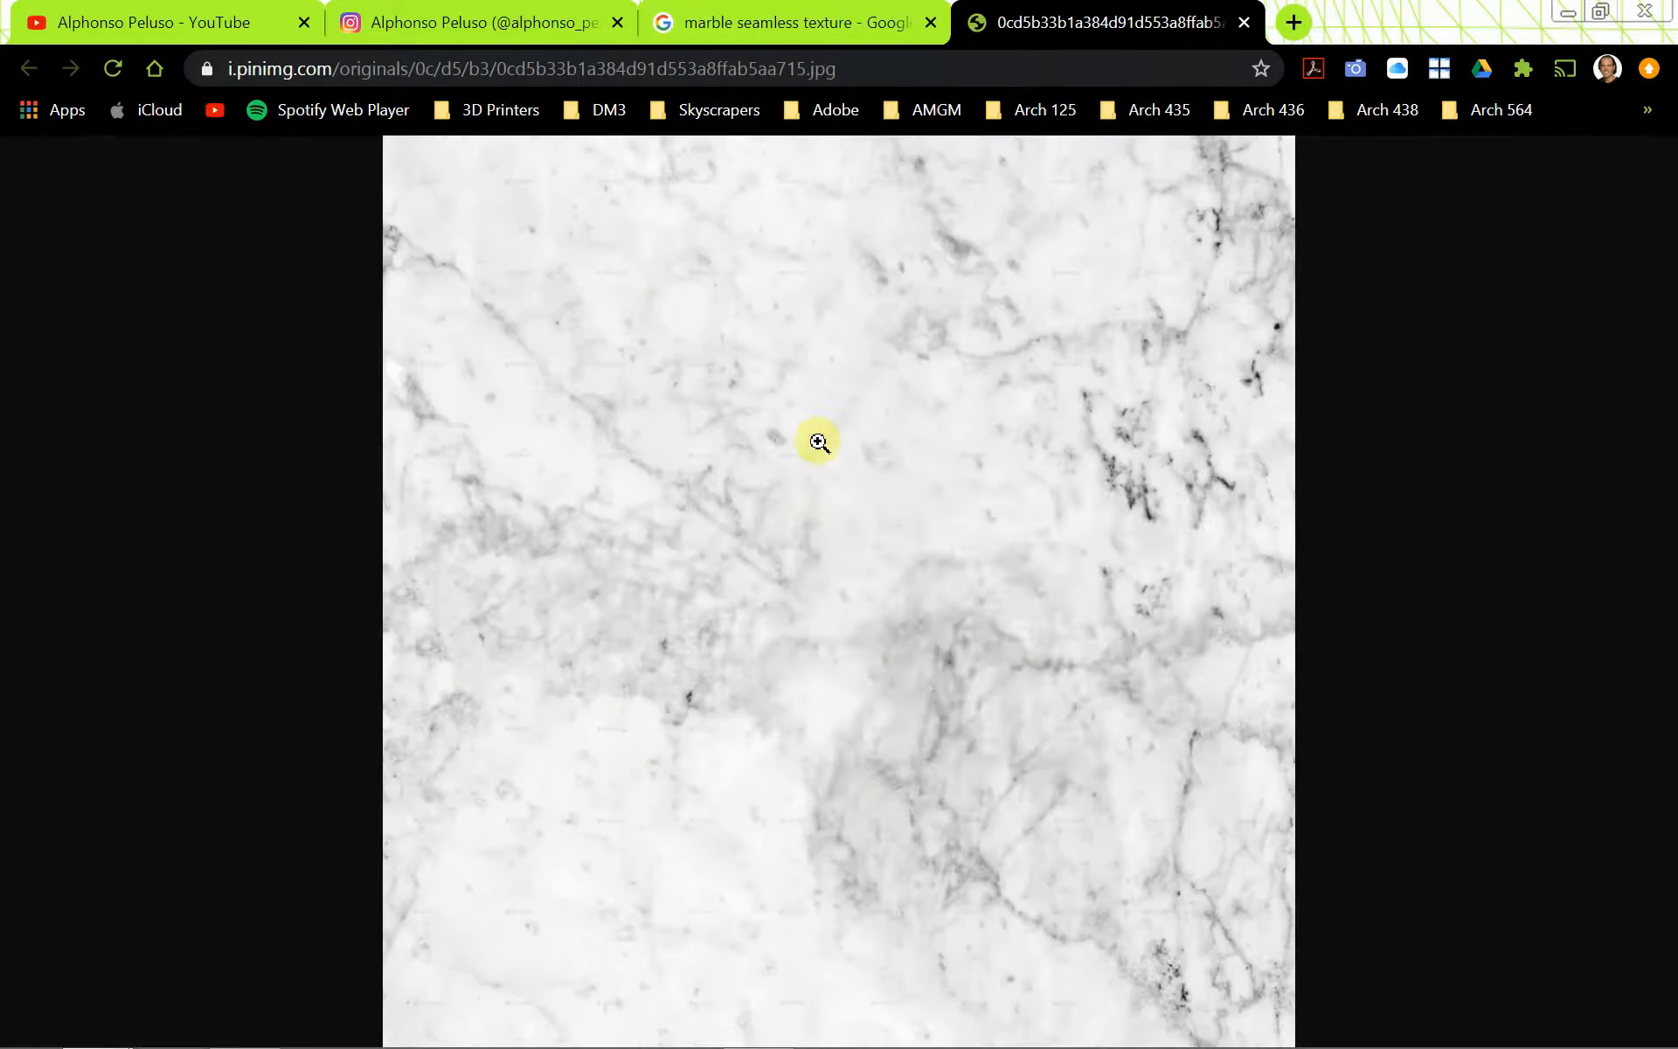
Save the marble image as Marble.jpg in the Rhino_Materials folder, overwriting the existing file, and dismiss the download notice.
right_click(818, 496)
click(864, 537)
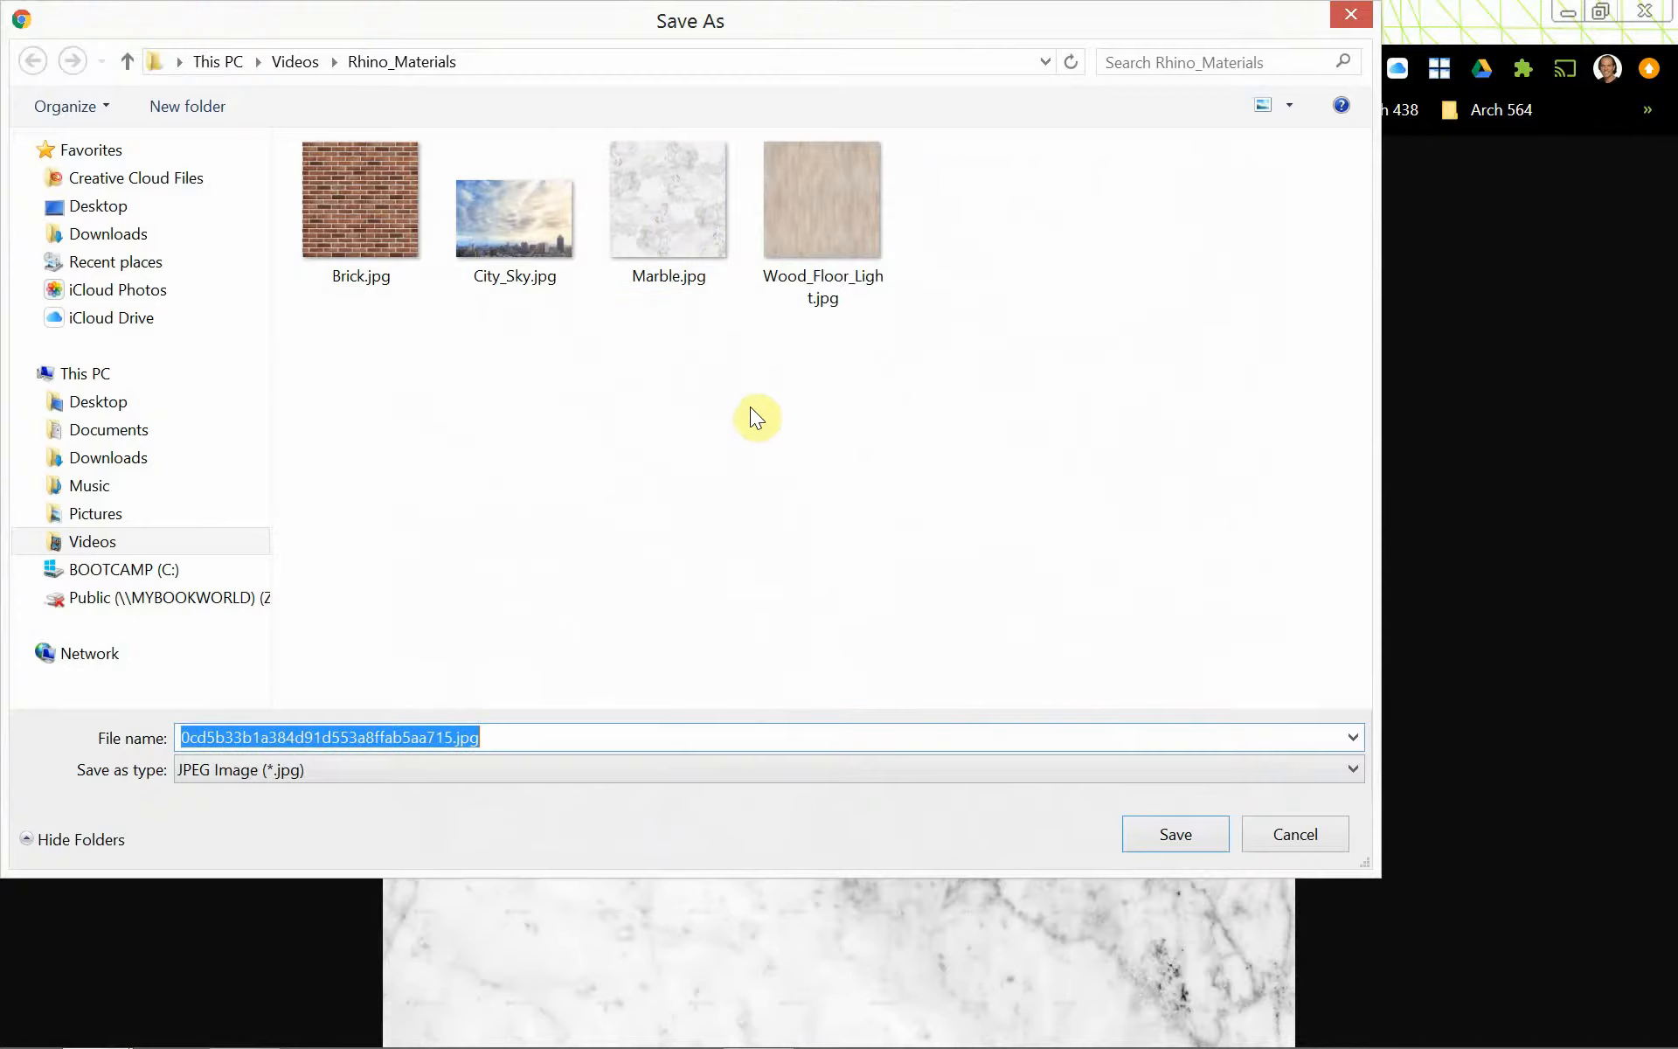
click(669, 215)
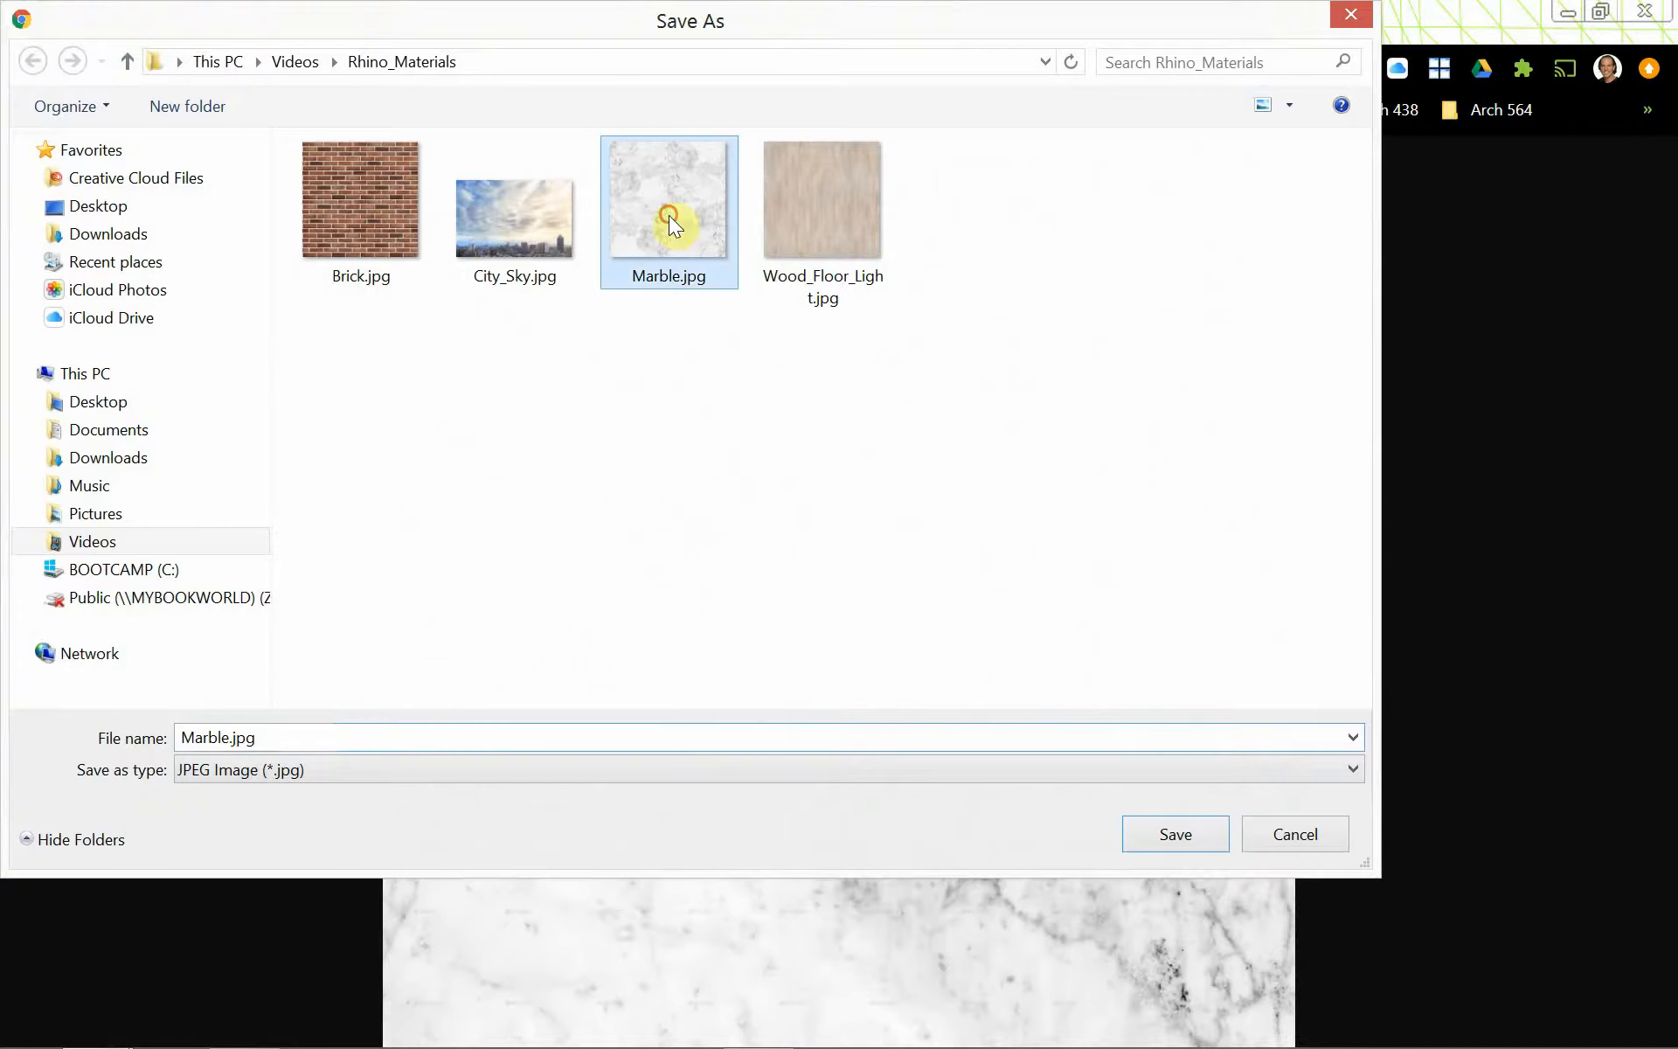
click(1131, 826)
click(1002, 549)
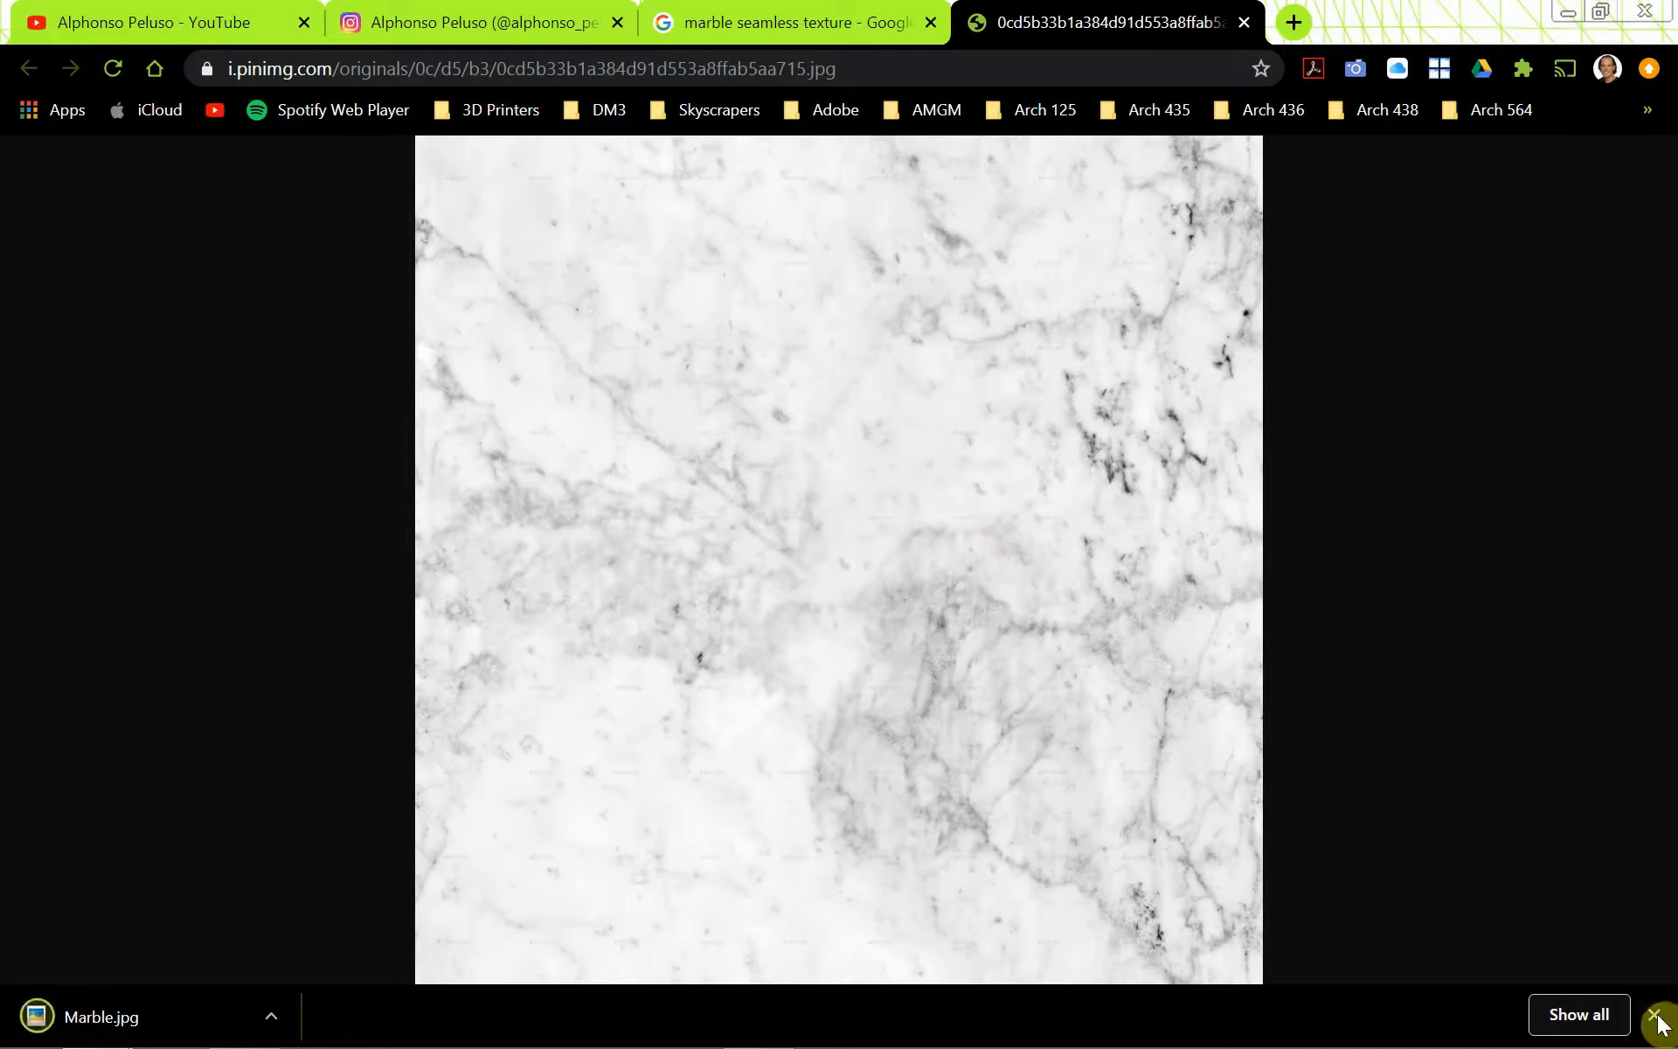
click(1654, 1014)
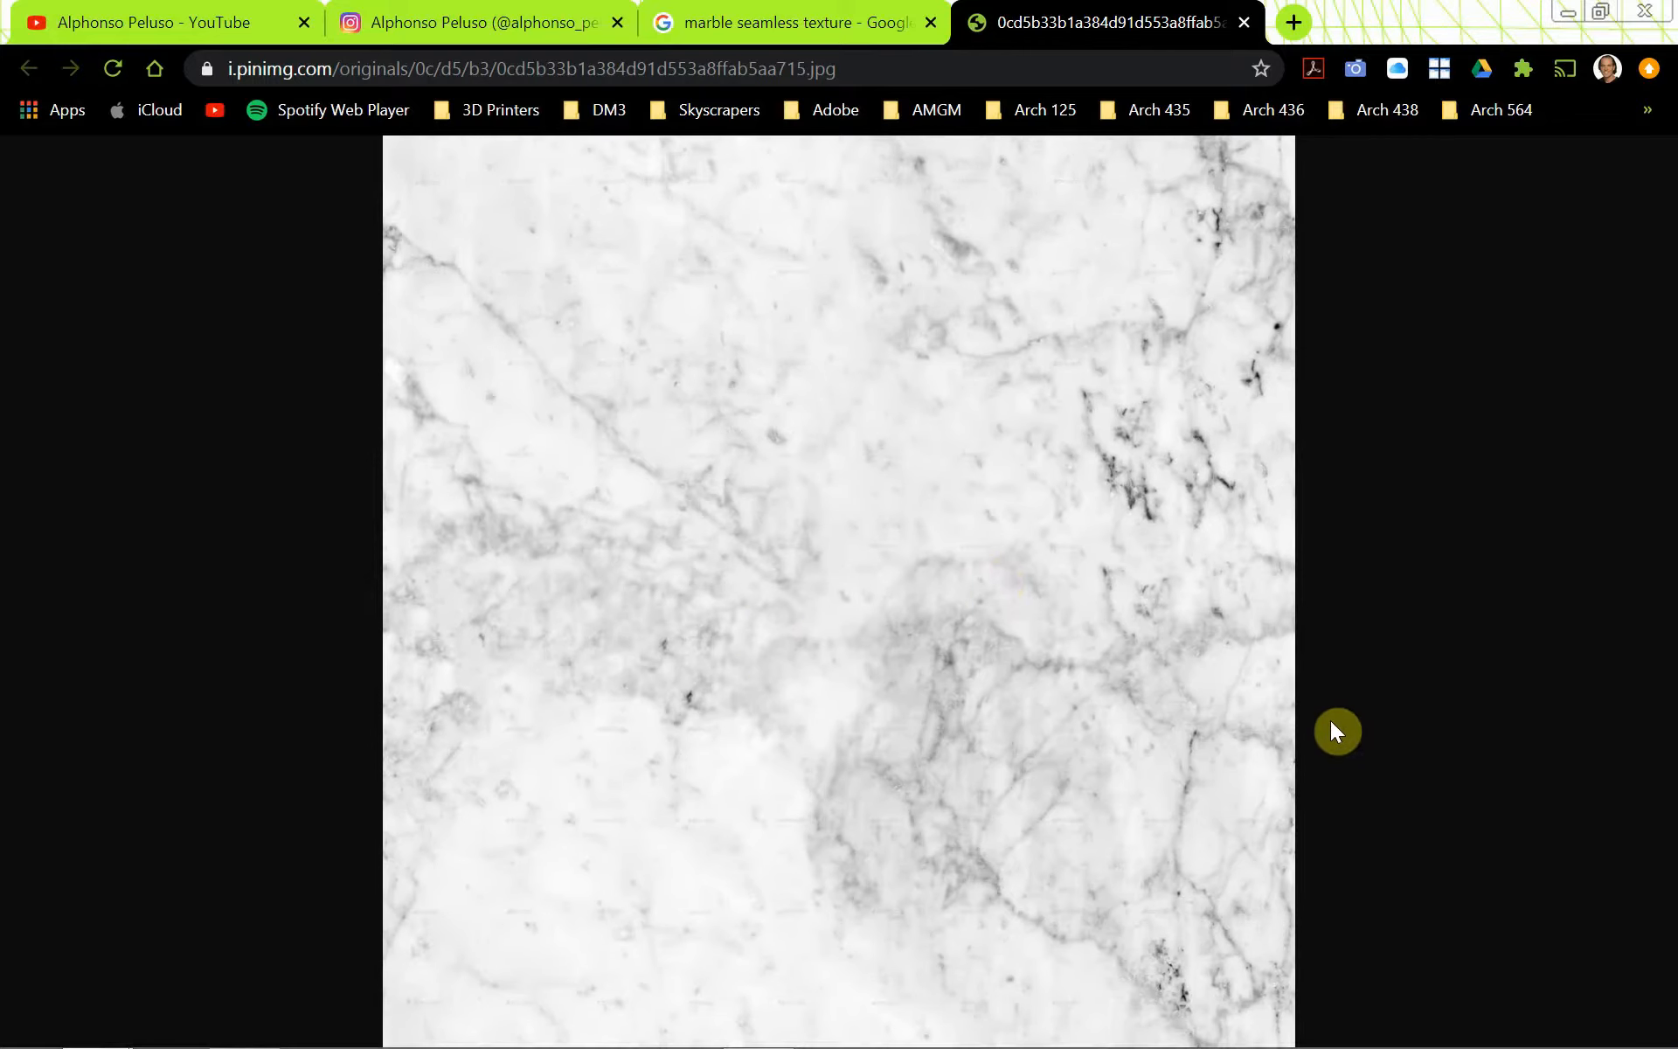
Switch to Photoshop, close Wood_Floor_Light.jpg and open Marble.jpg.
key(alt+Tab)
key(alt+Tab)
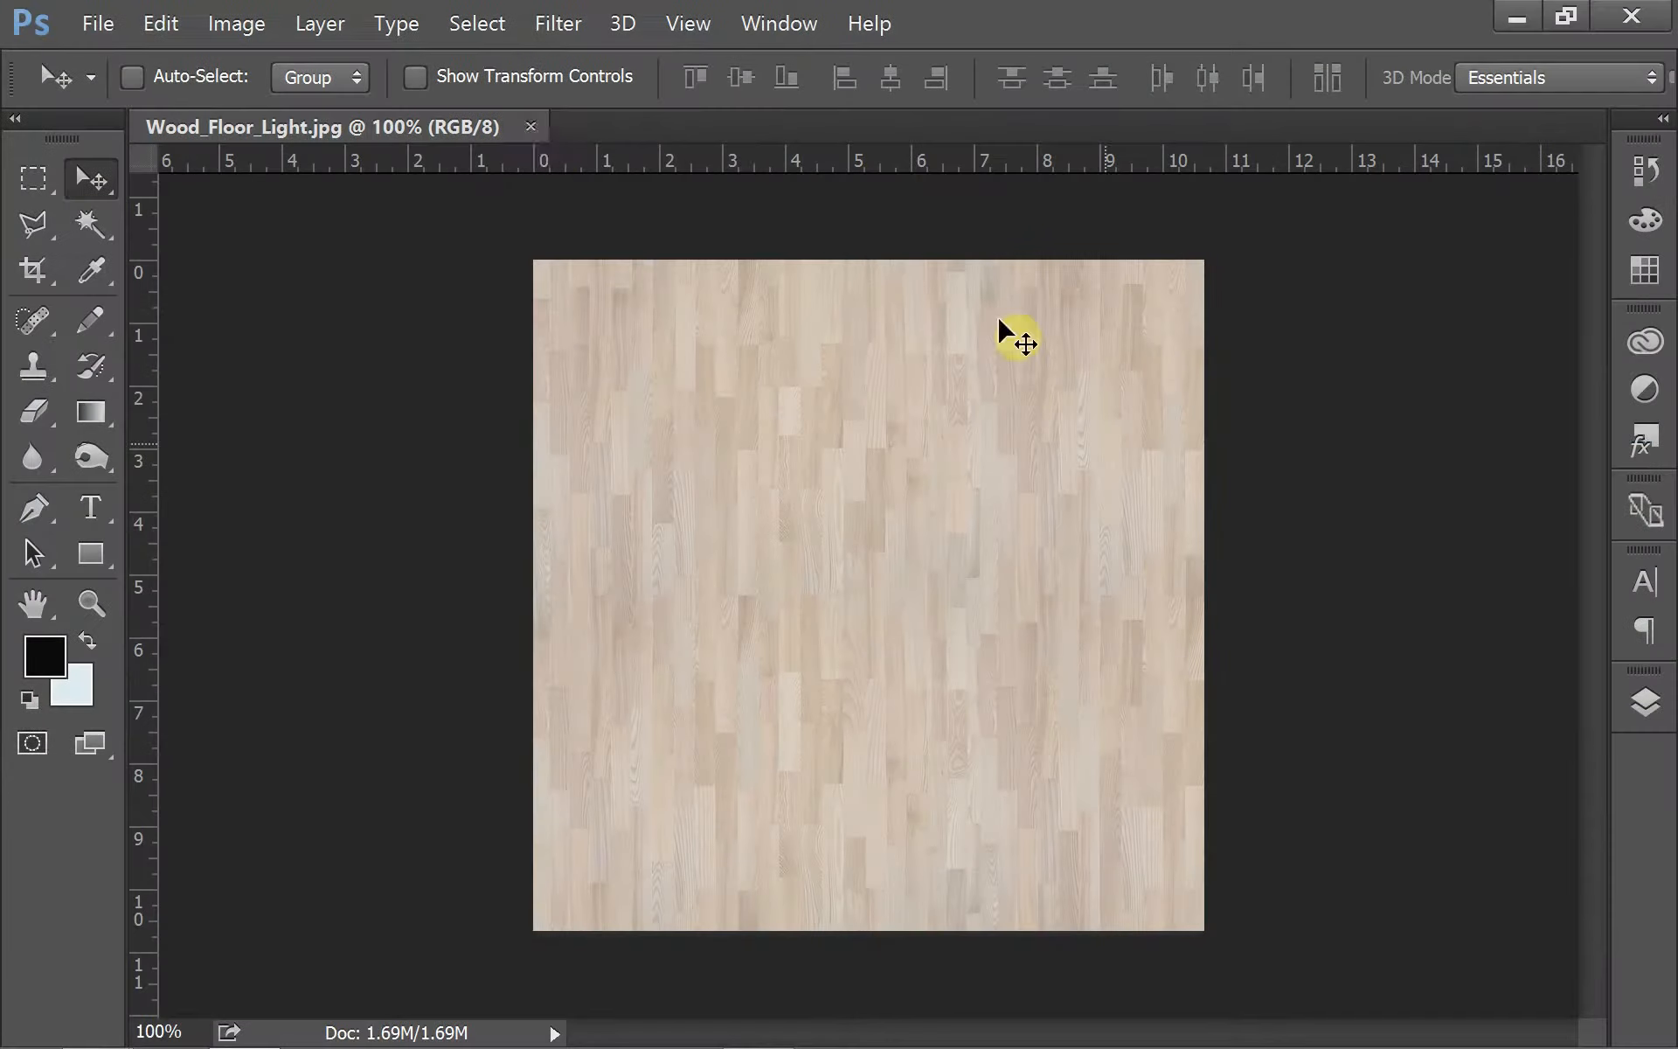
click(530, 127)
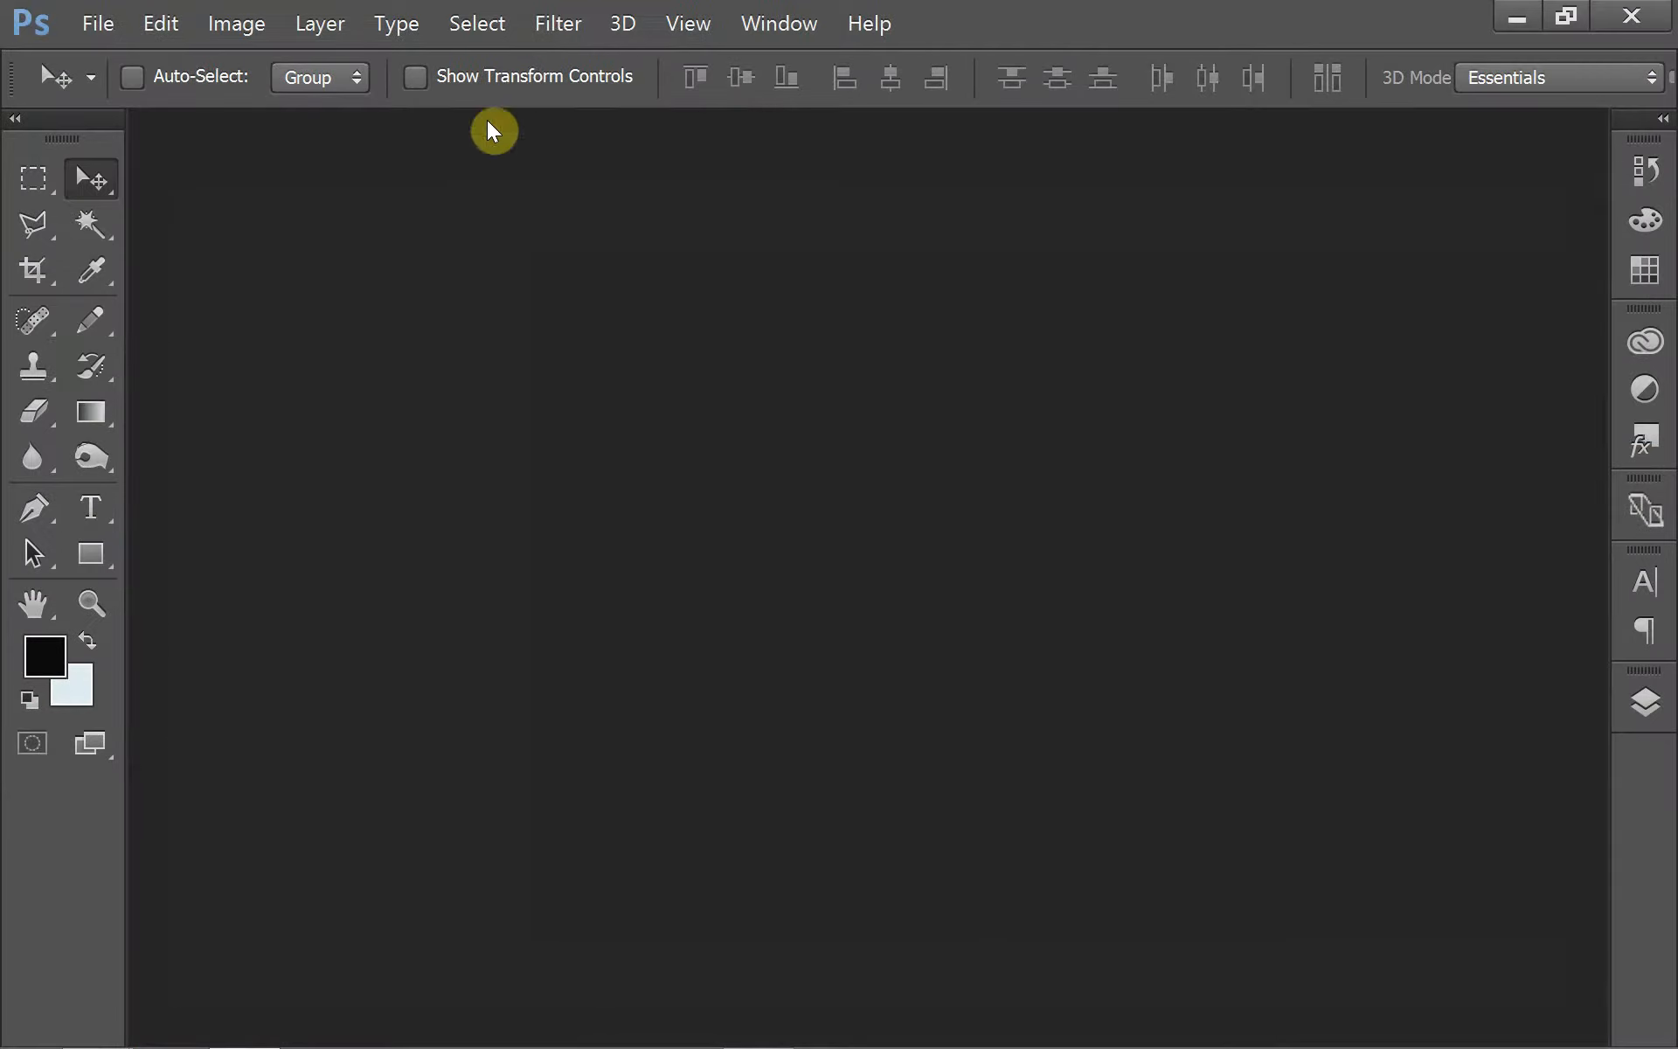
click(94, 23)
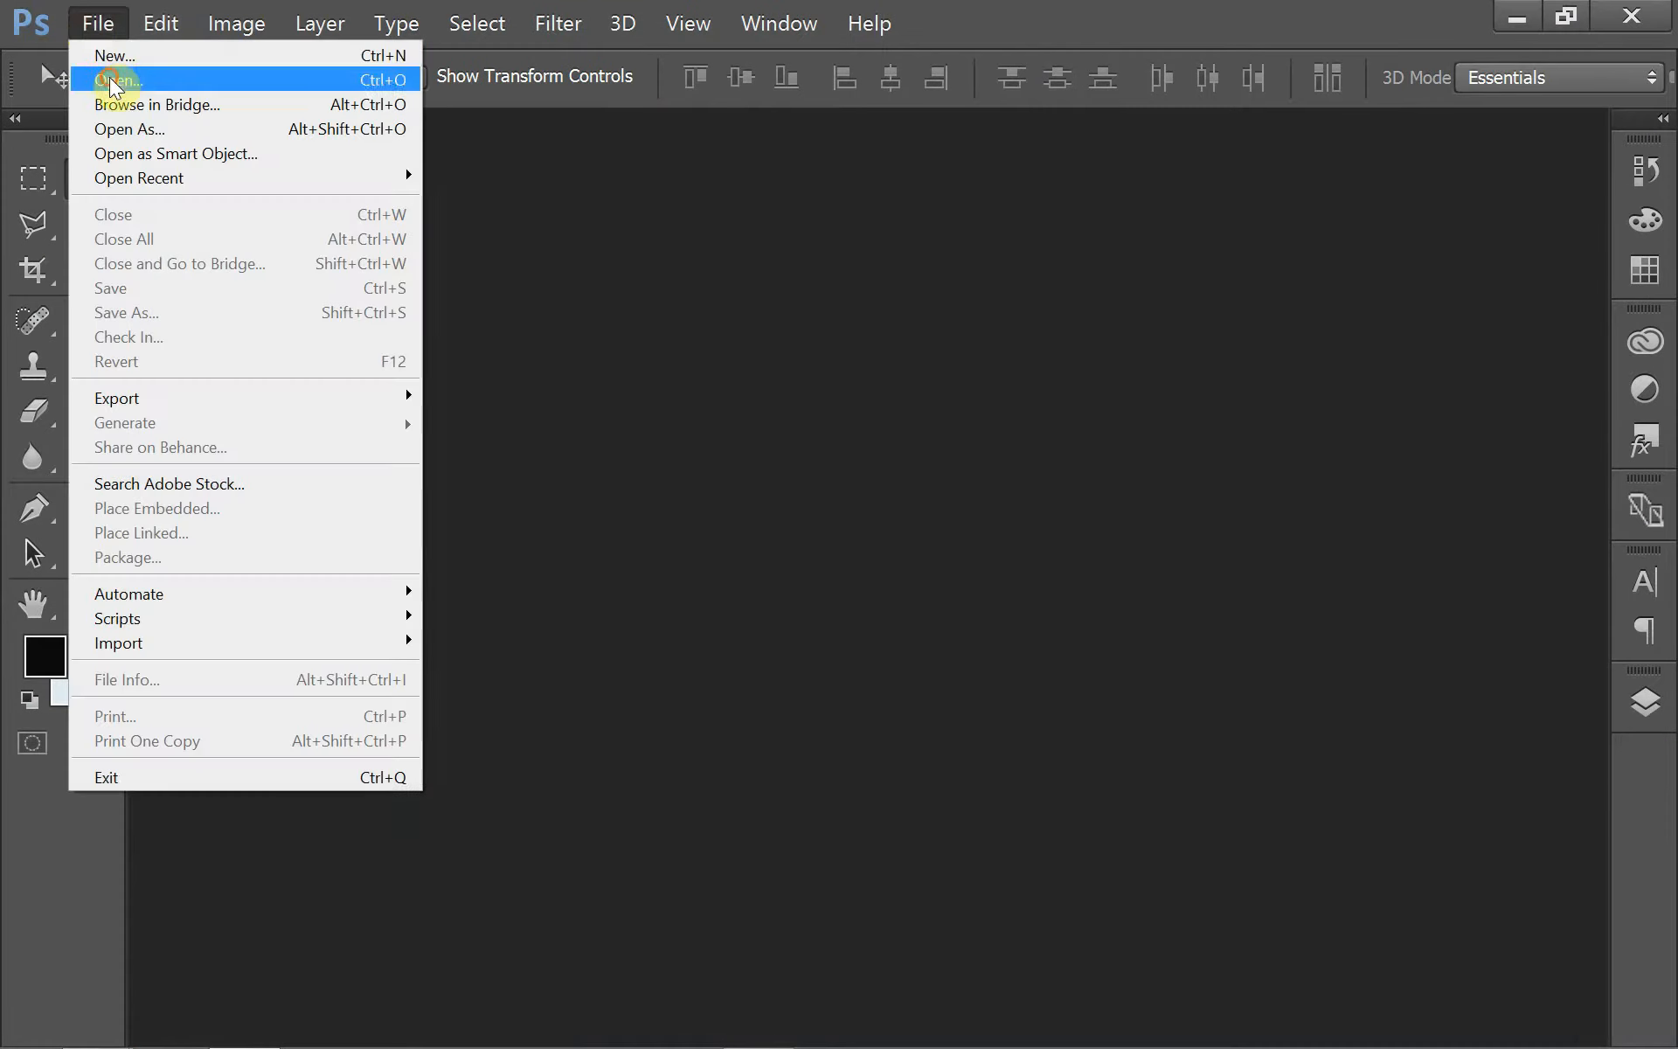
click(123, 82)
double_click(1072, 245)
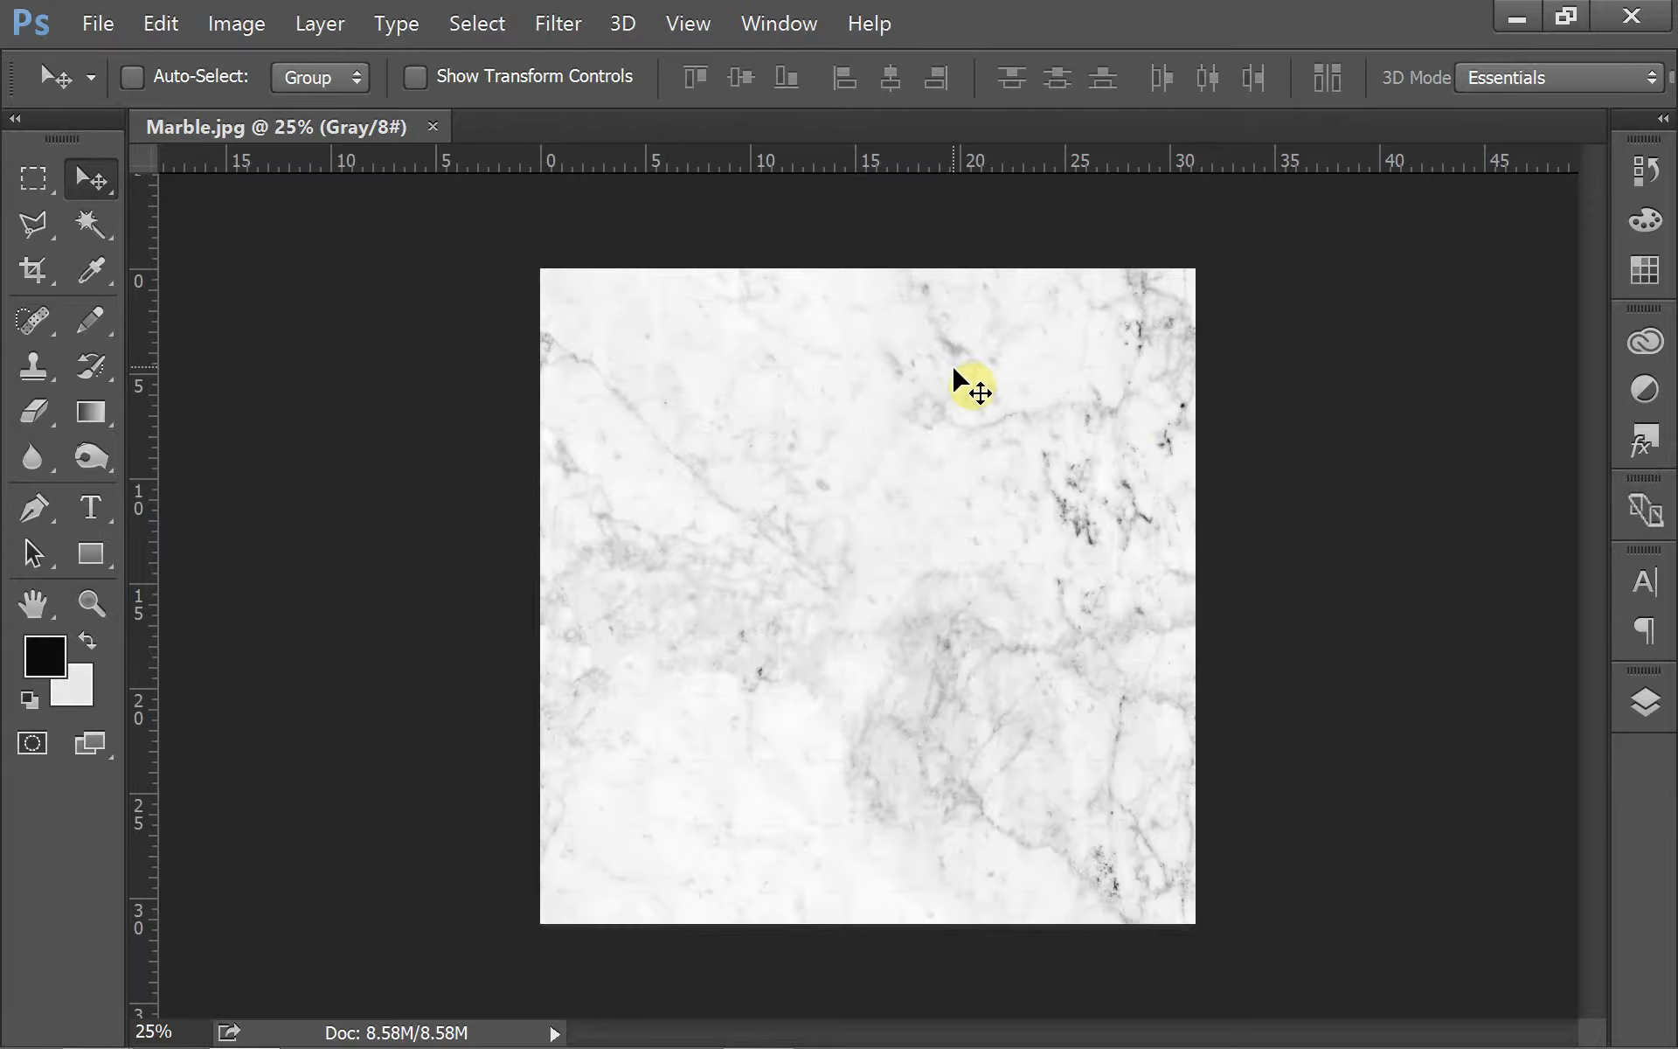
Switch to Rhino and apply a capped box mapping about 3.8 x 2.6 x 2.4 feet to the three columns, based on the floor.
key(alt+Tab)
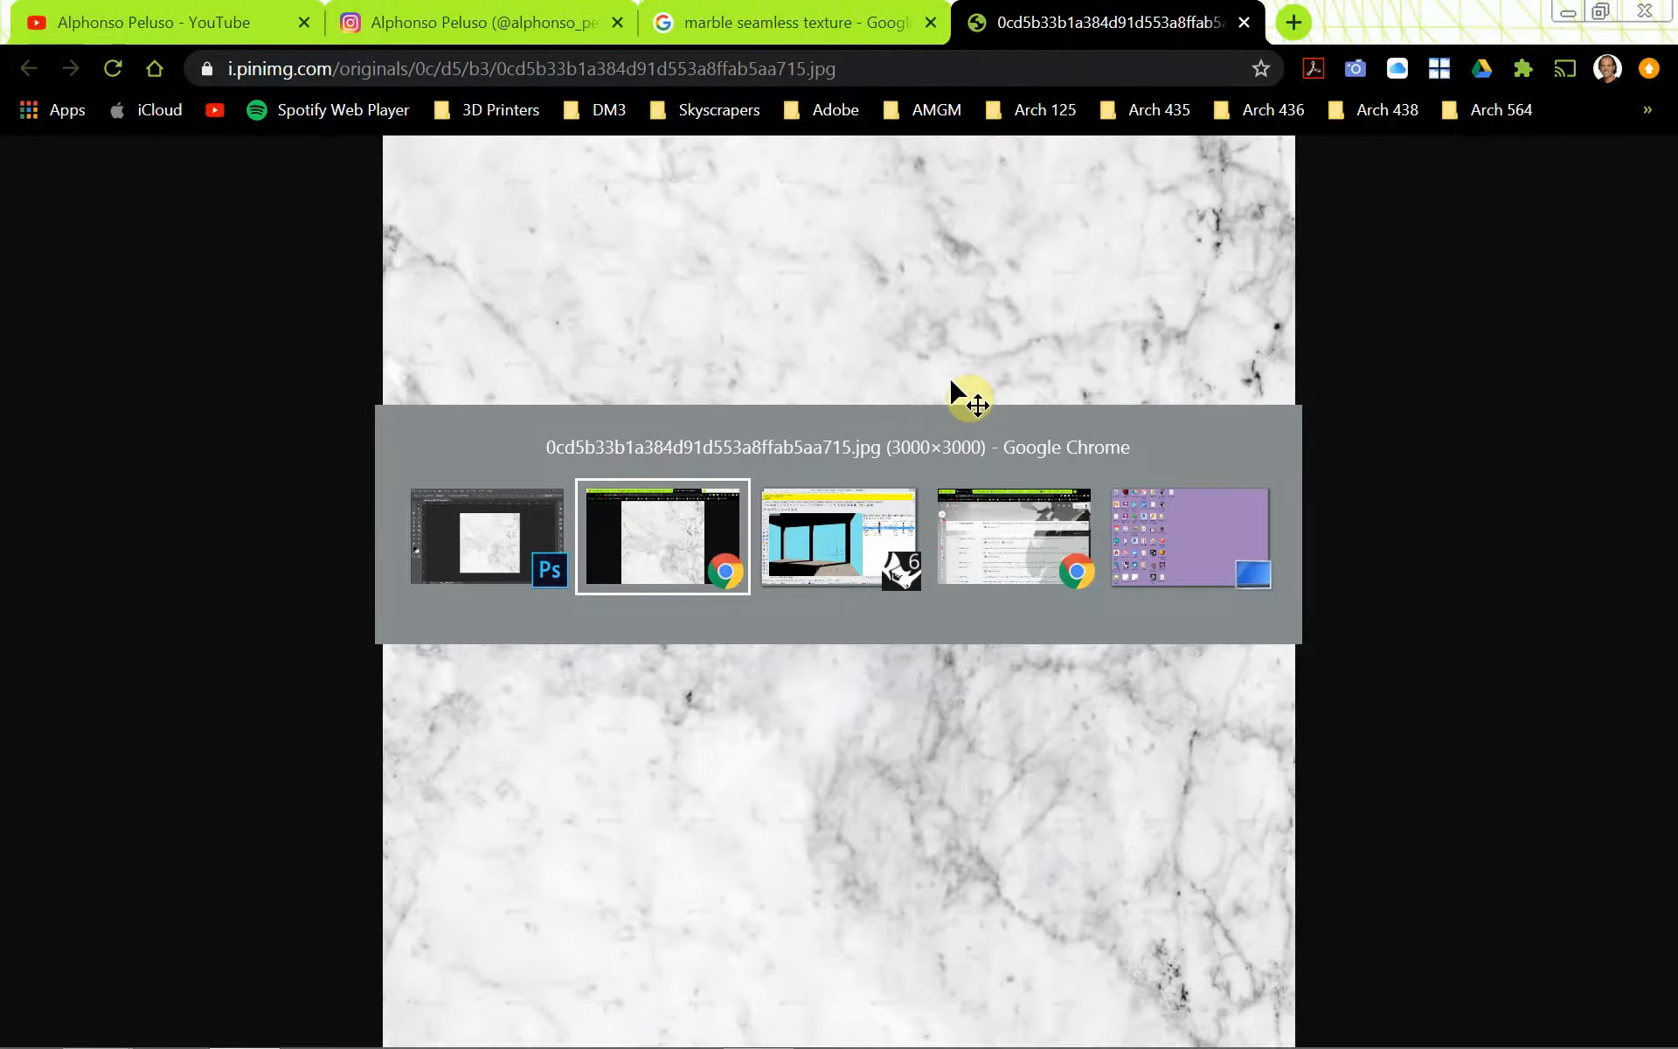
key(alt+Tab)
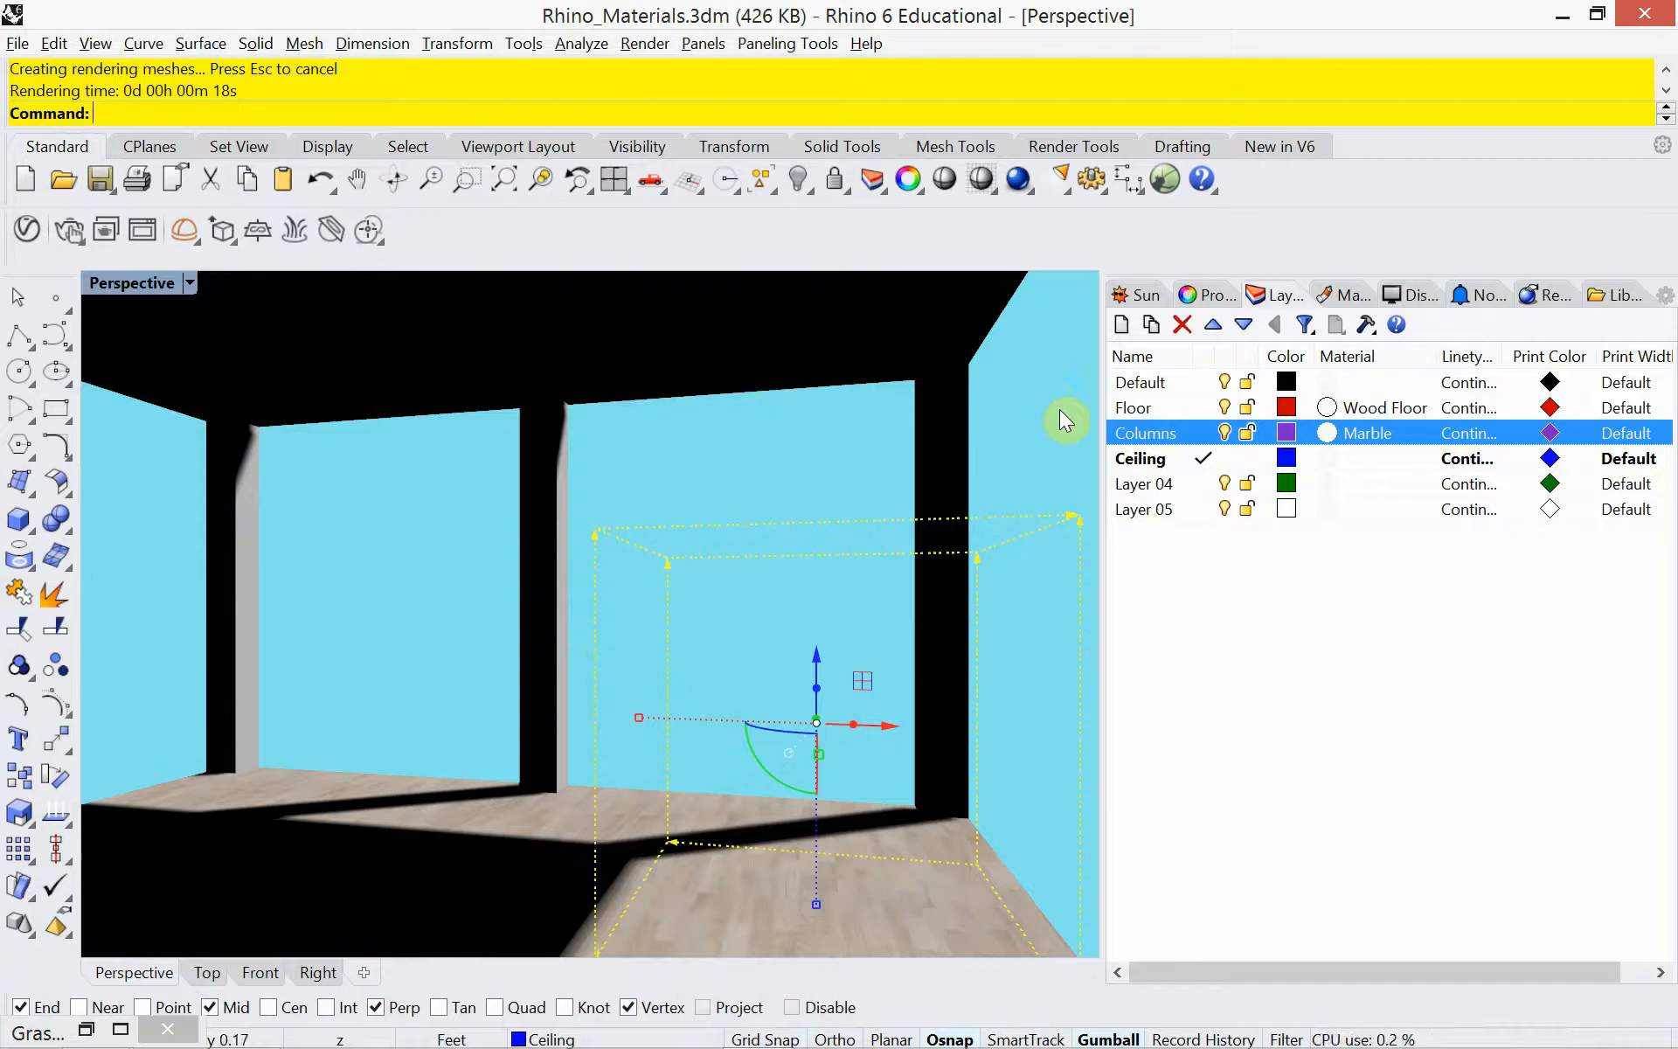
click(253, 490)
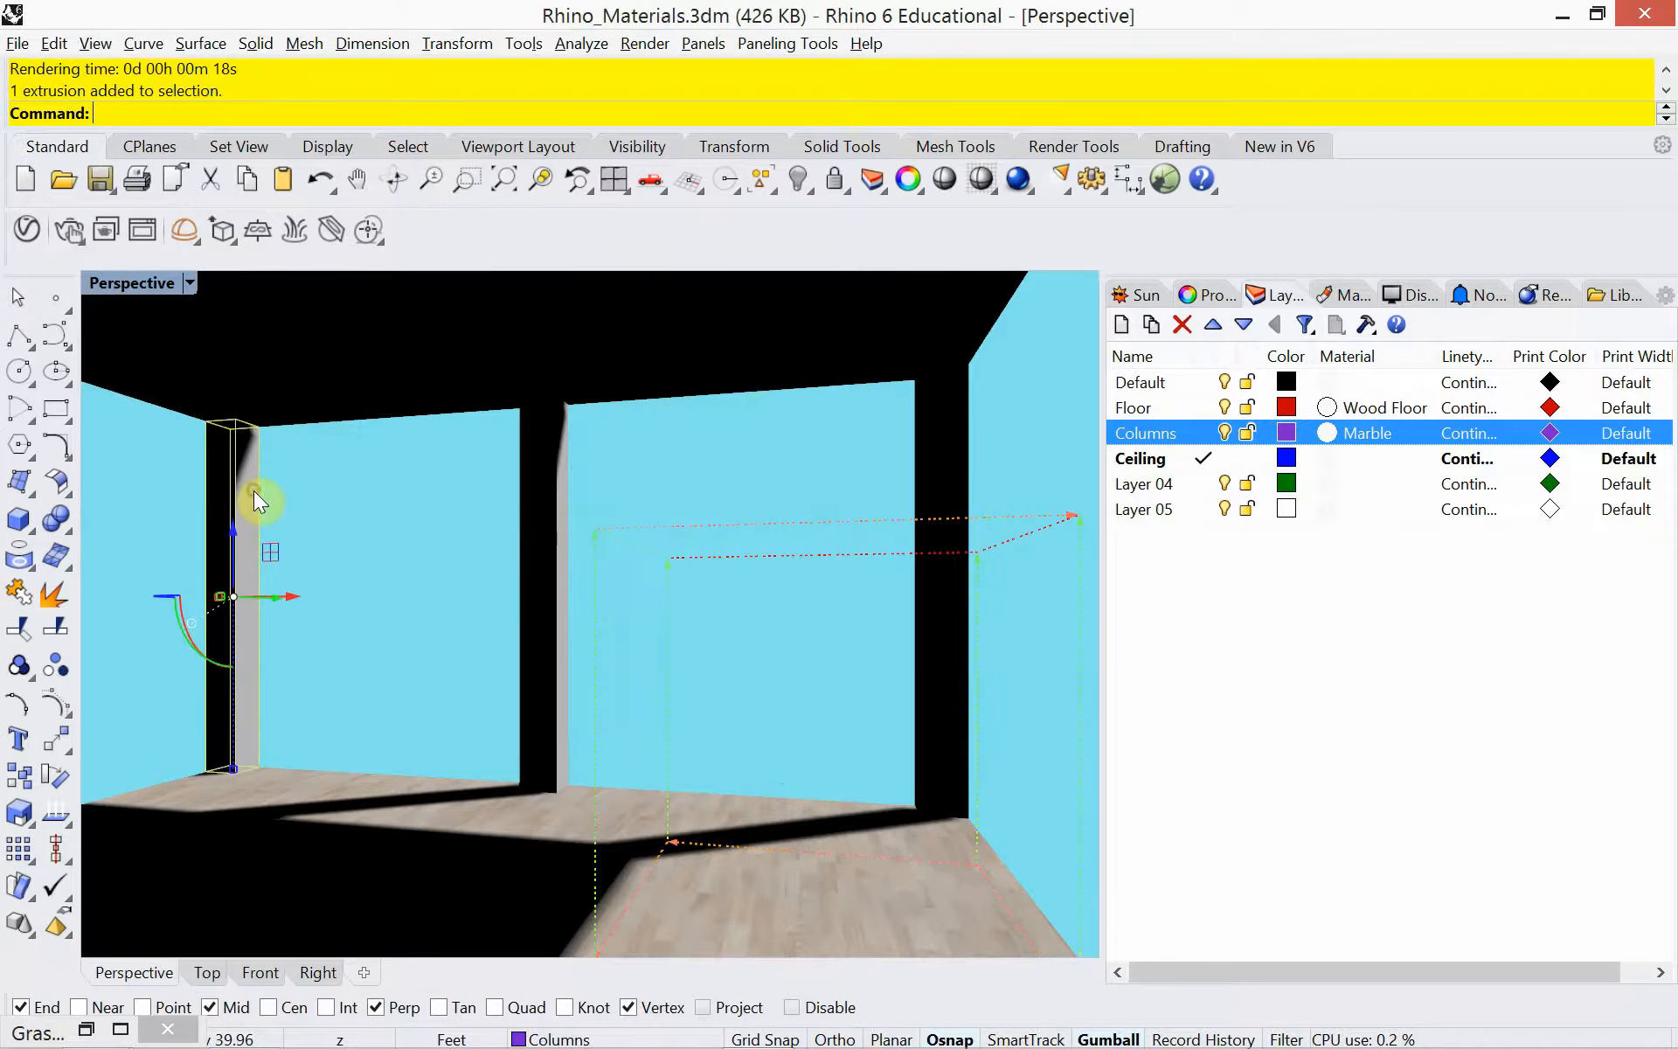
shift+click(553, 474)
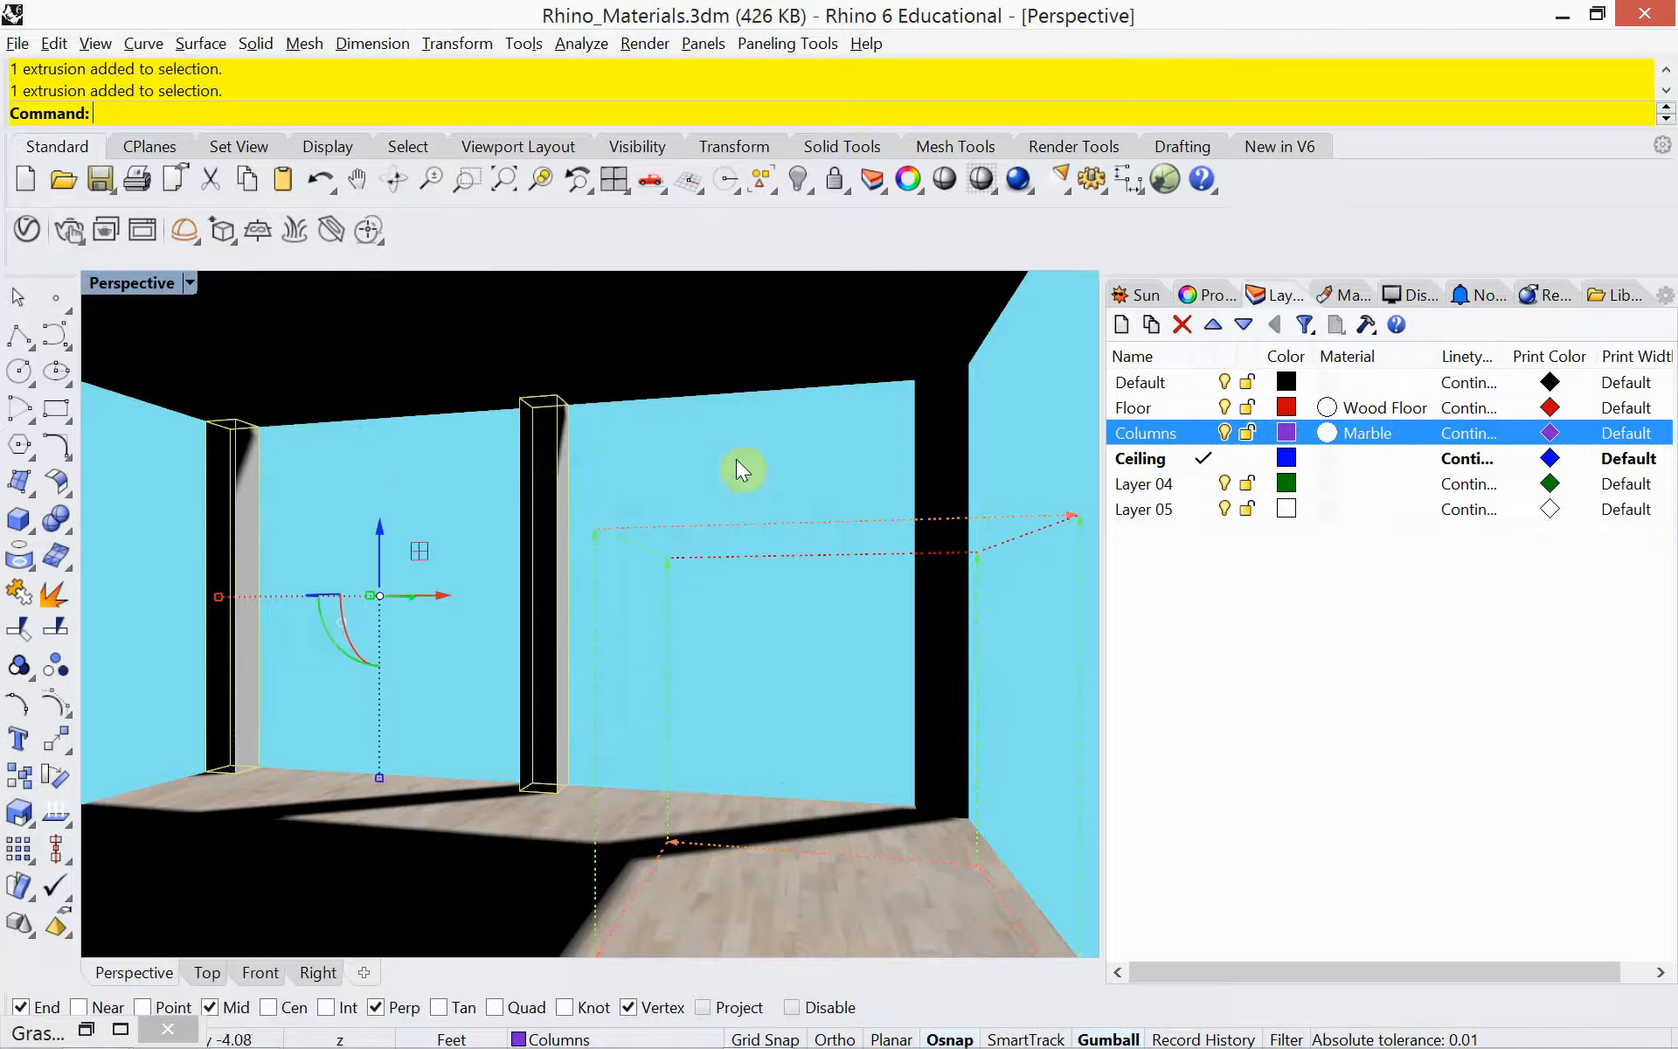
shift+click(937, 438)
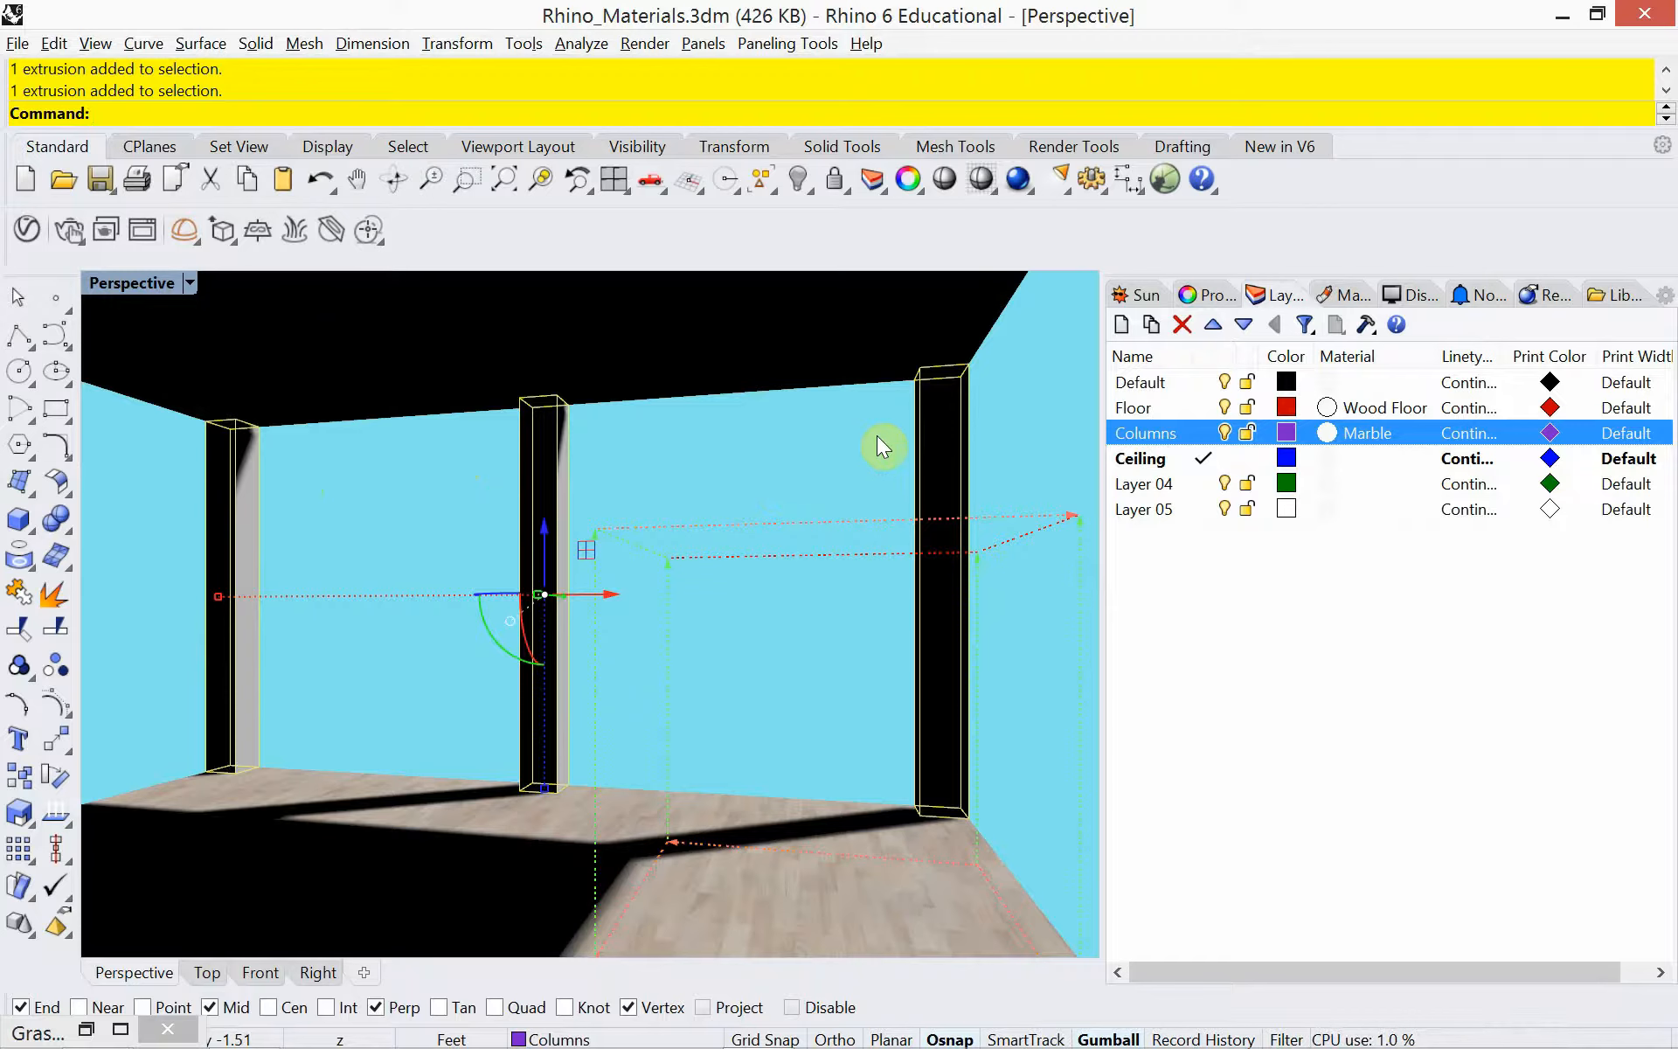
click(1210, 297)
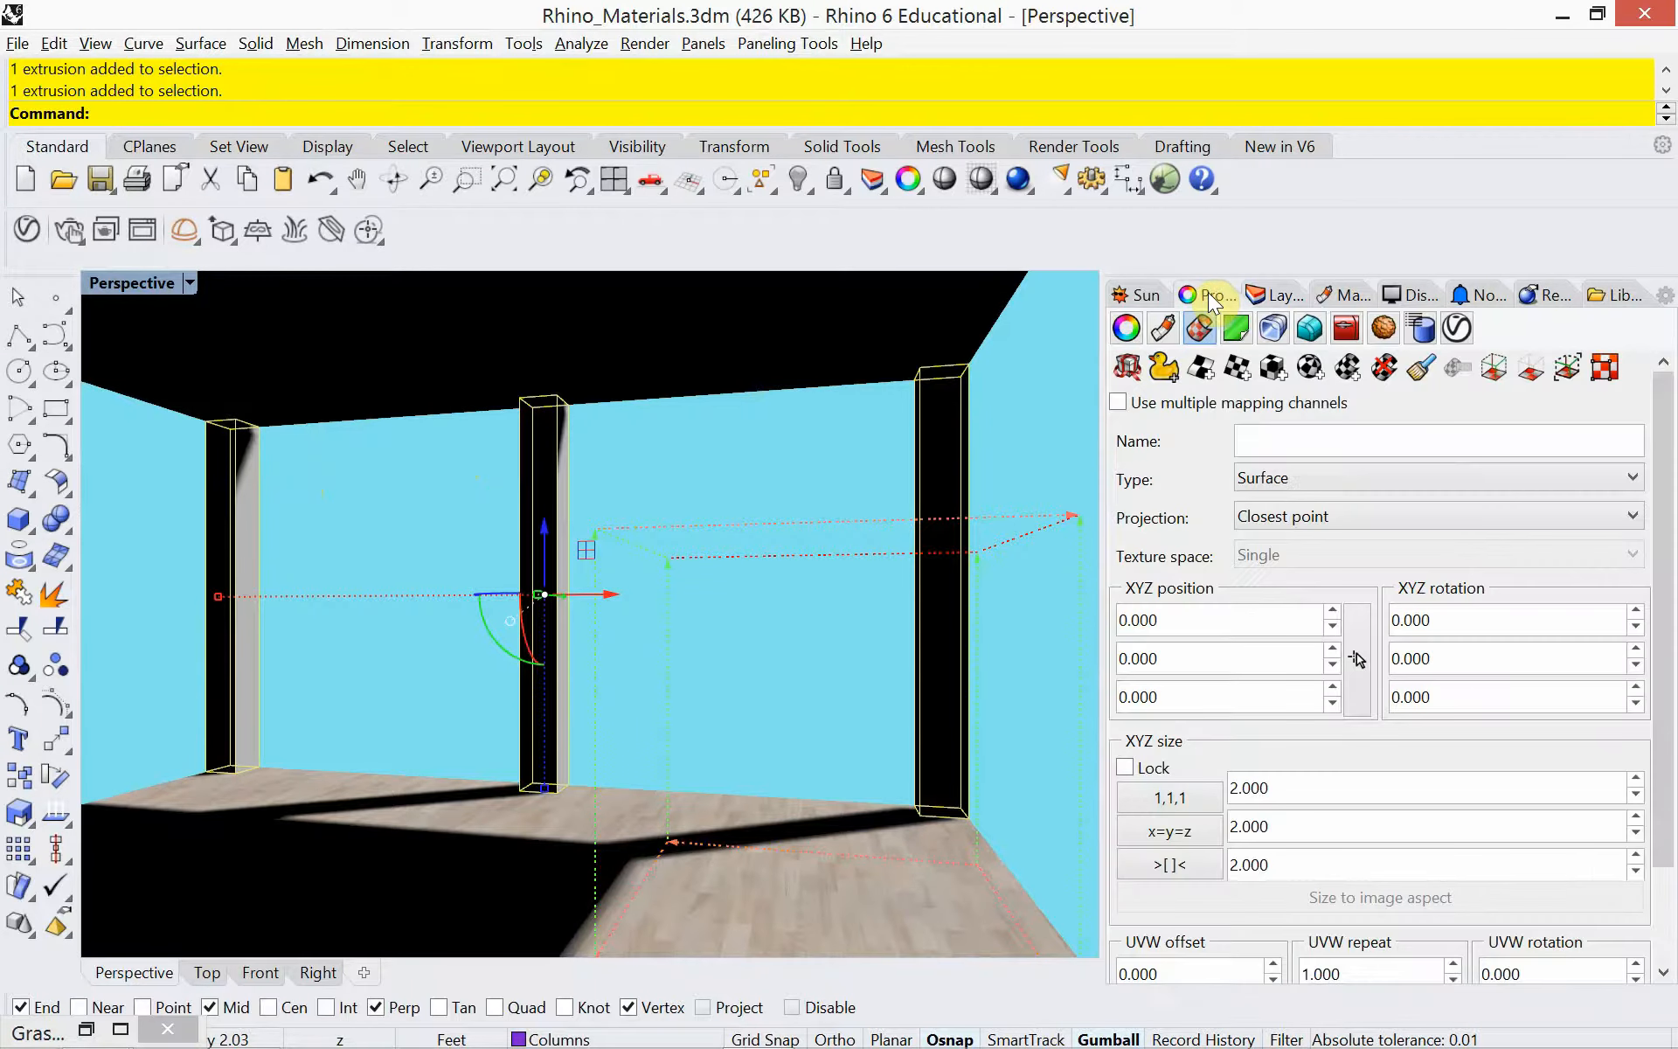
click(1274, 368)
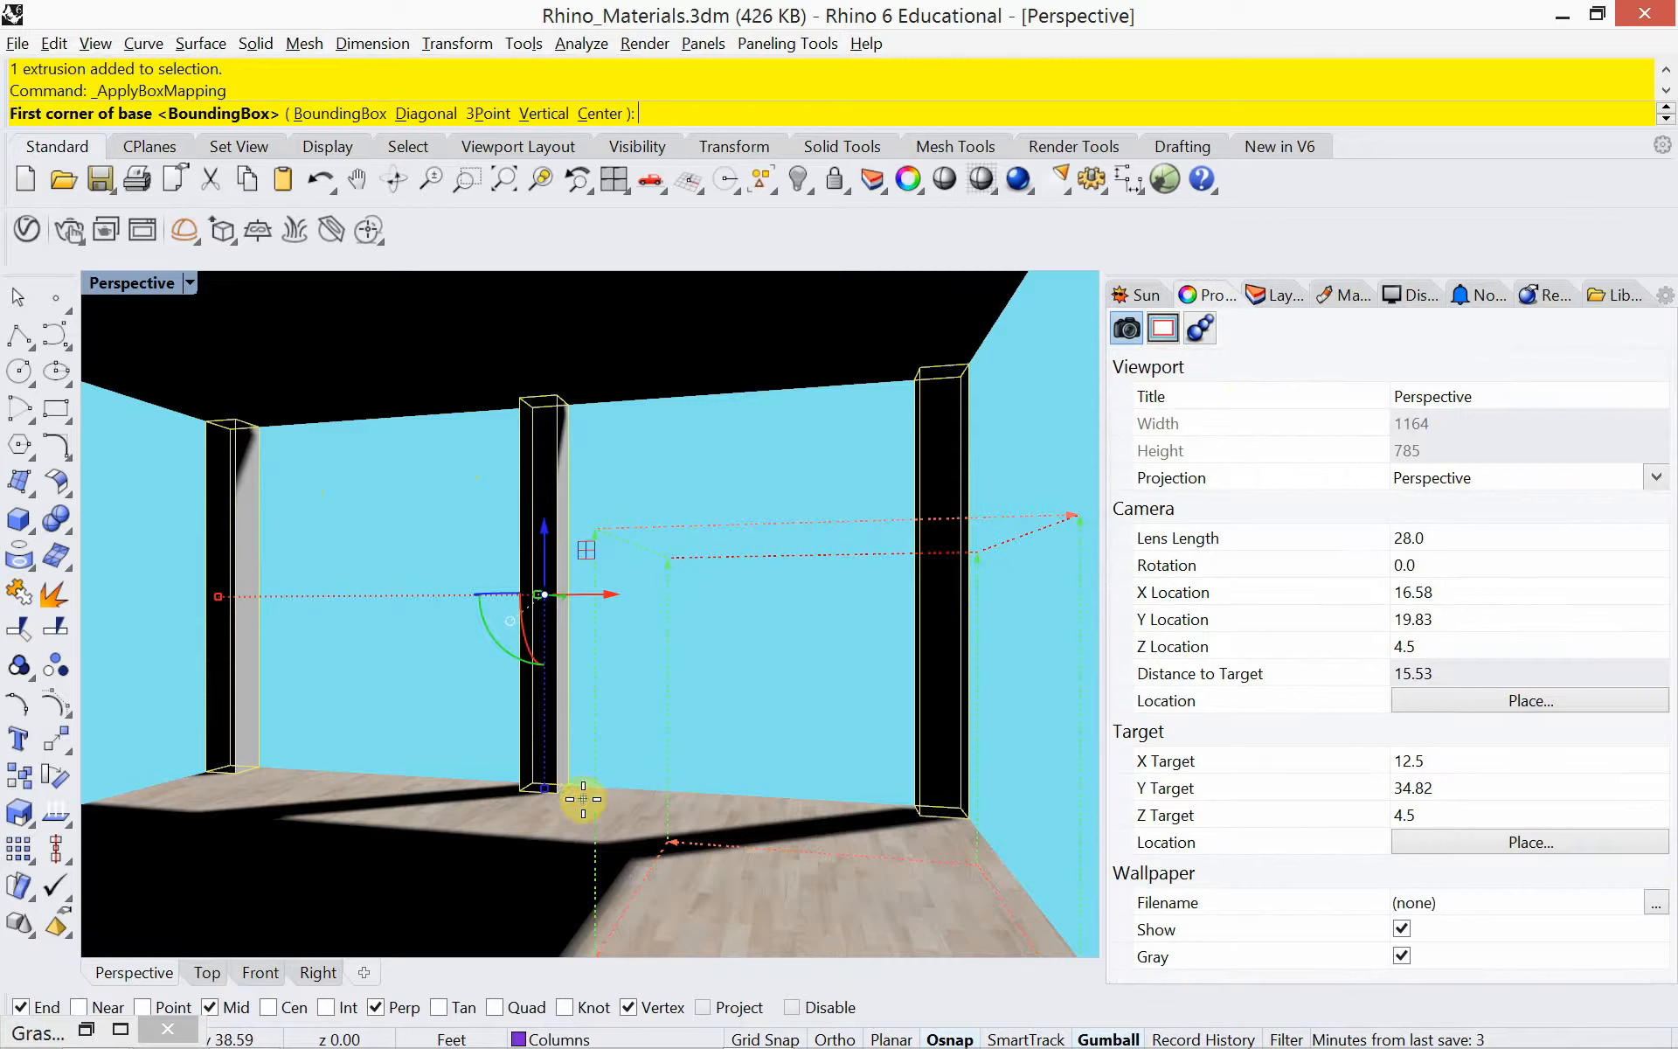
click(562, 841)
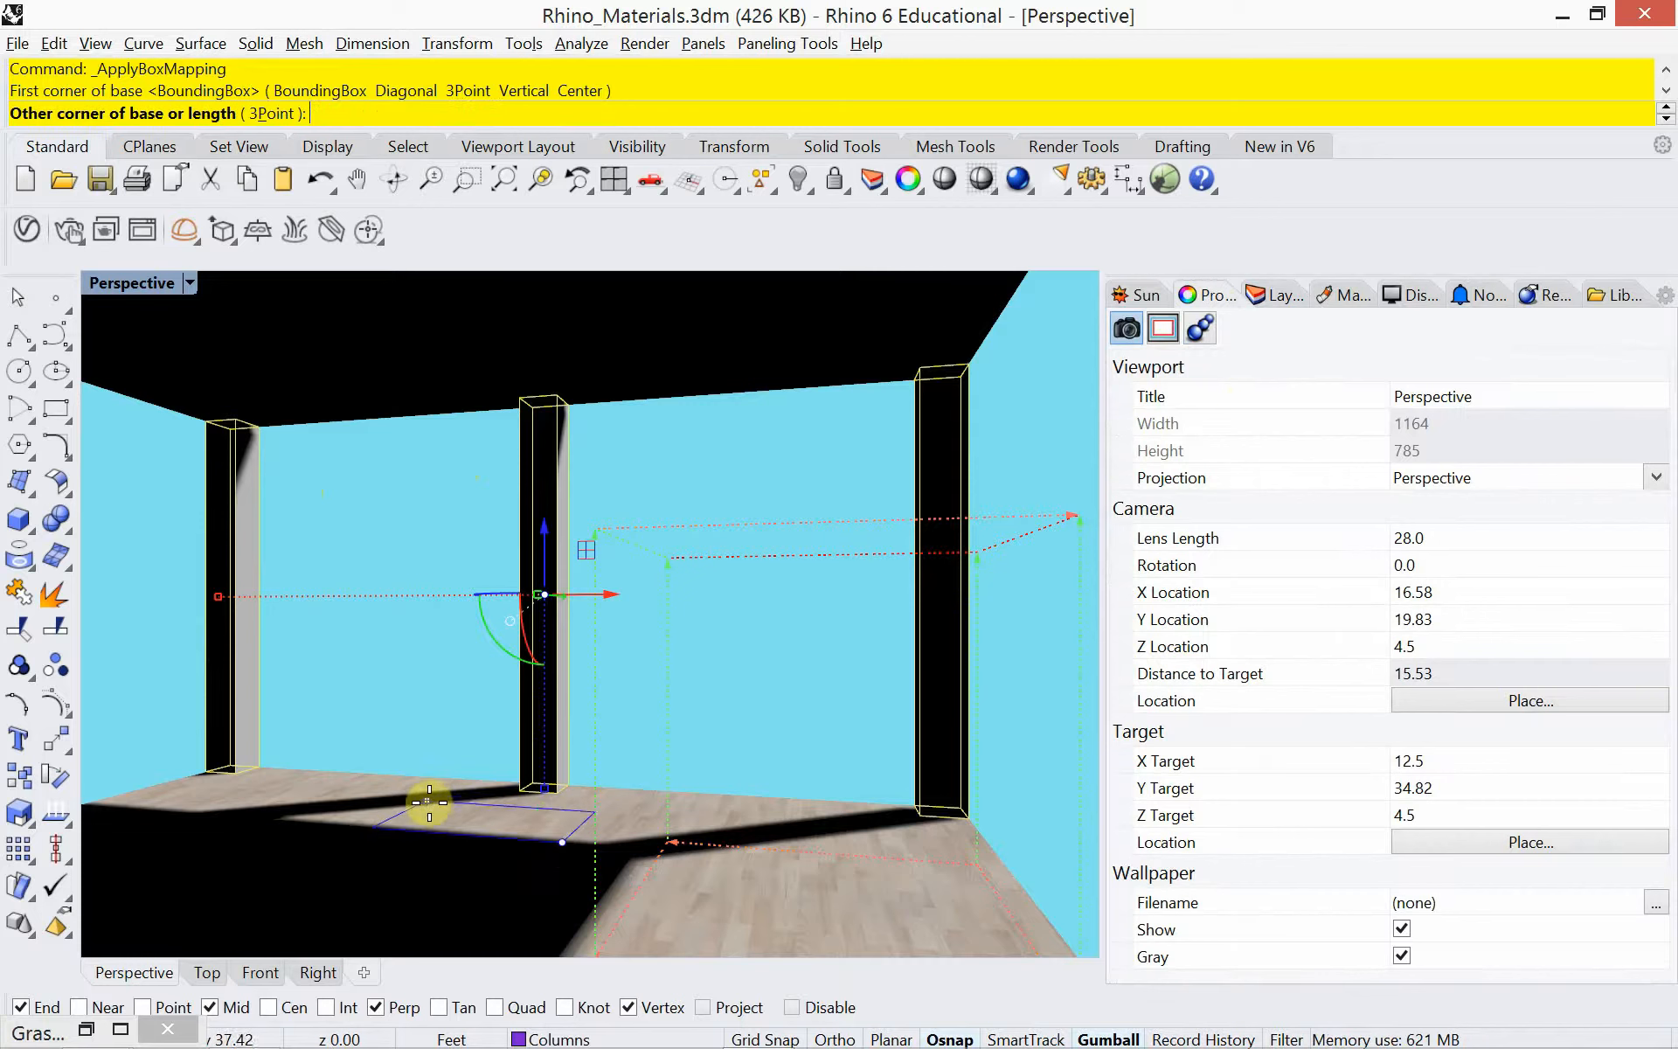
click(444, 801)
click(459, 699)
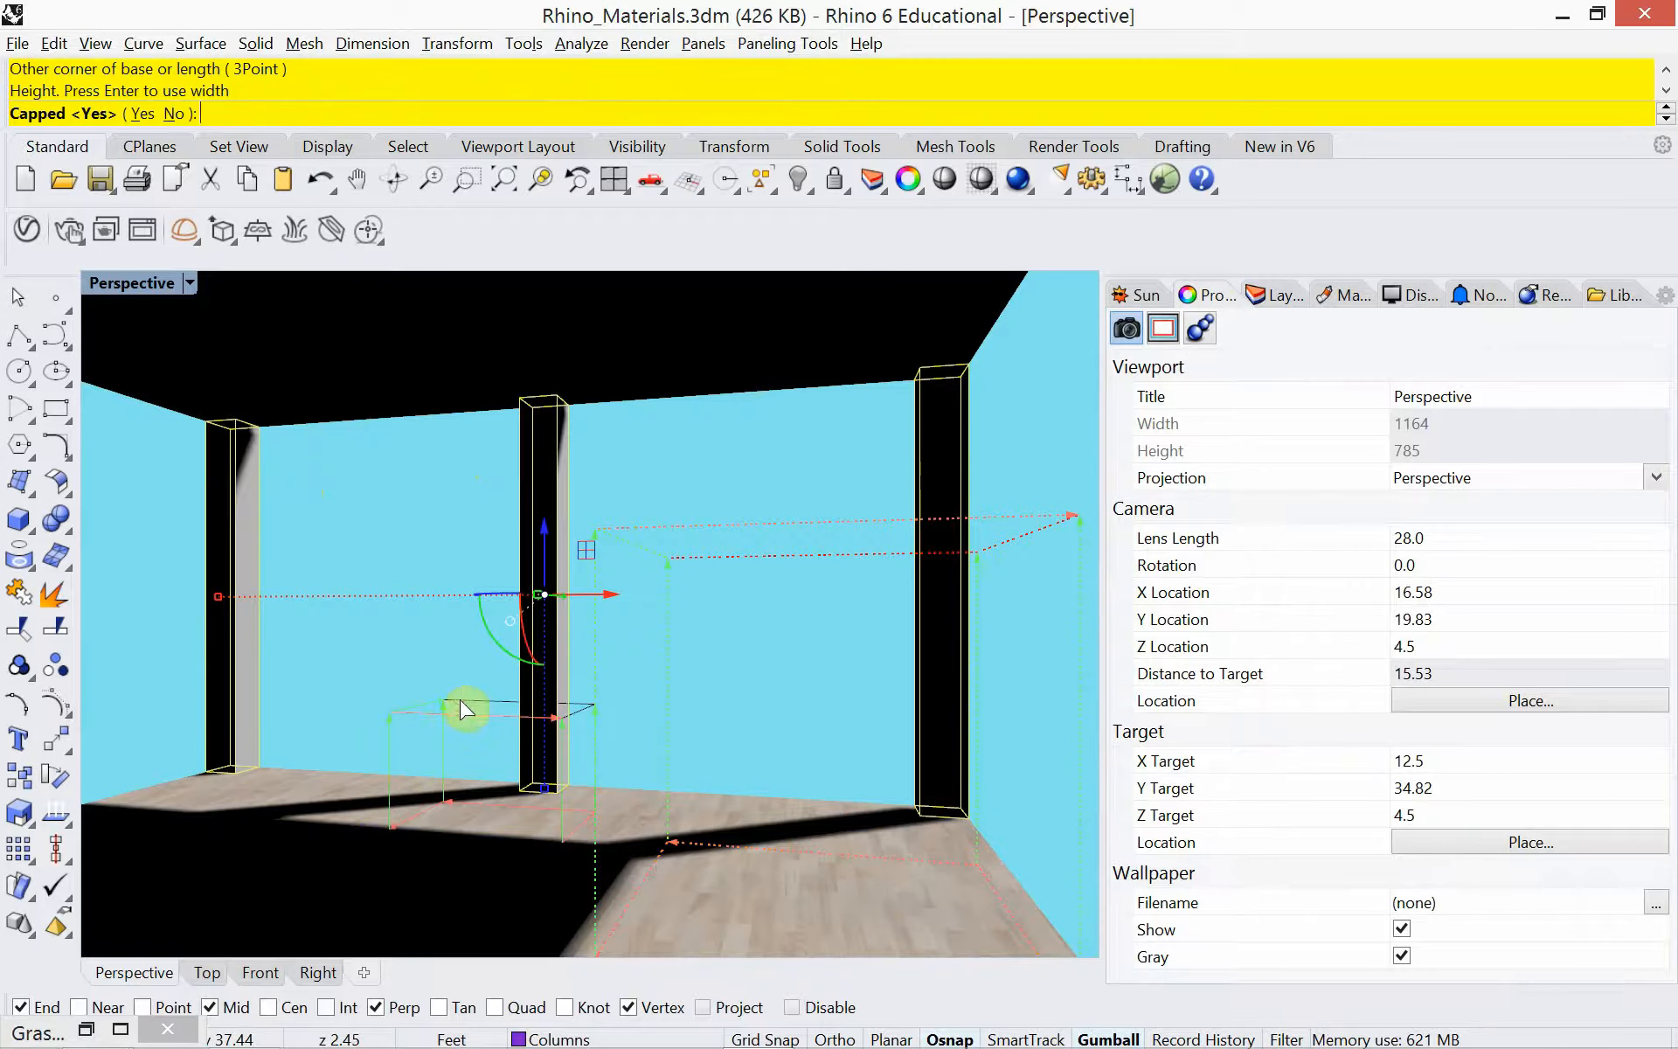
click(143, 114)
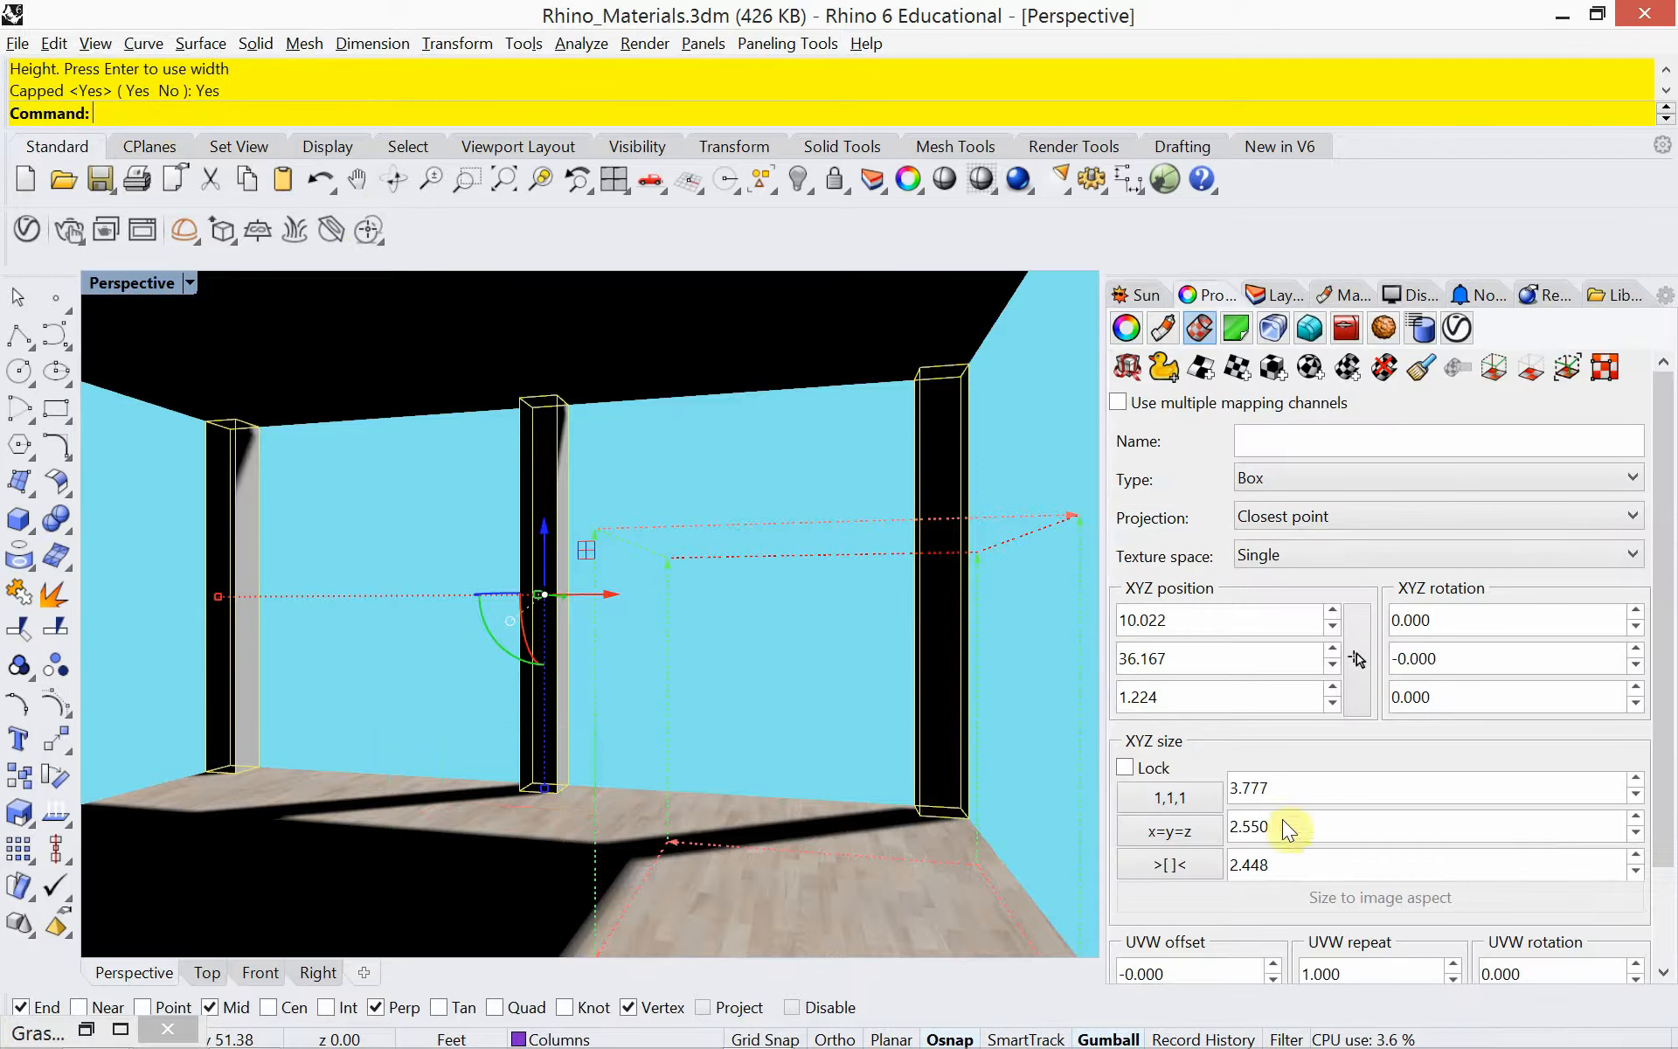
Set the columns' box mapping size to 2 in X, Y and Z, and lock the proportions.
double_click(1287, 788)
text(2)
double_click(1285, 824)
text(2)
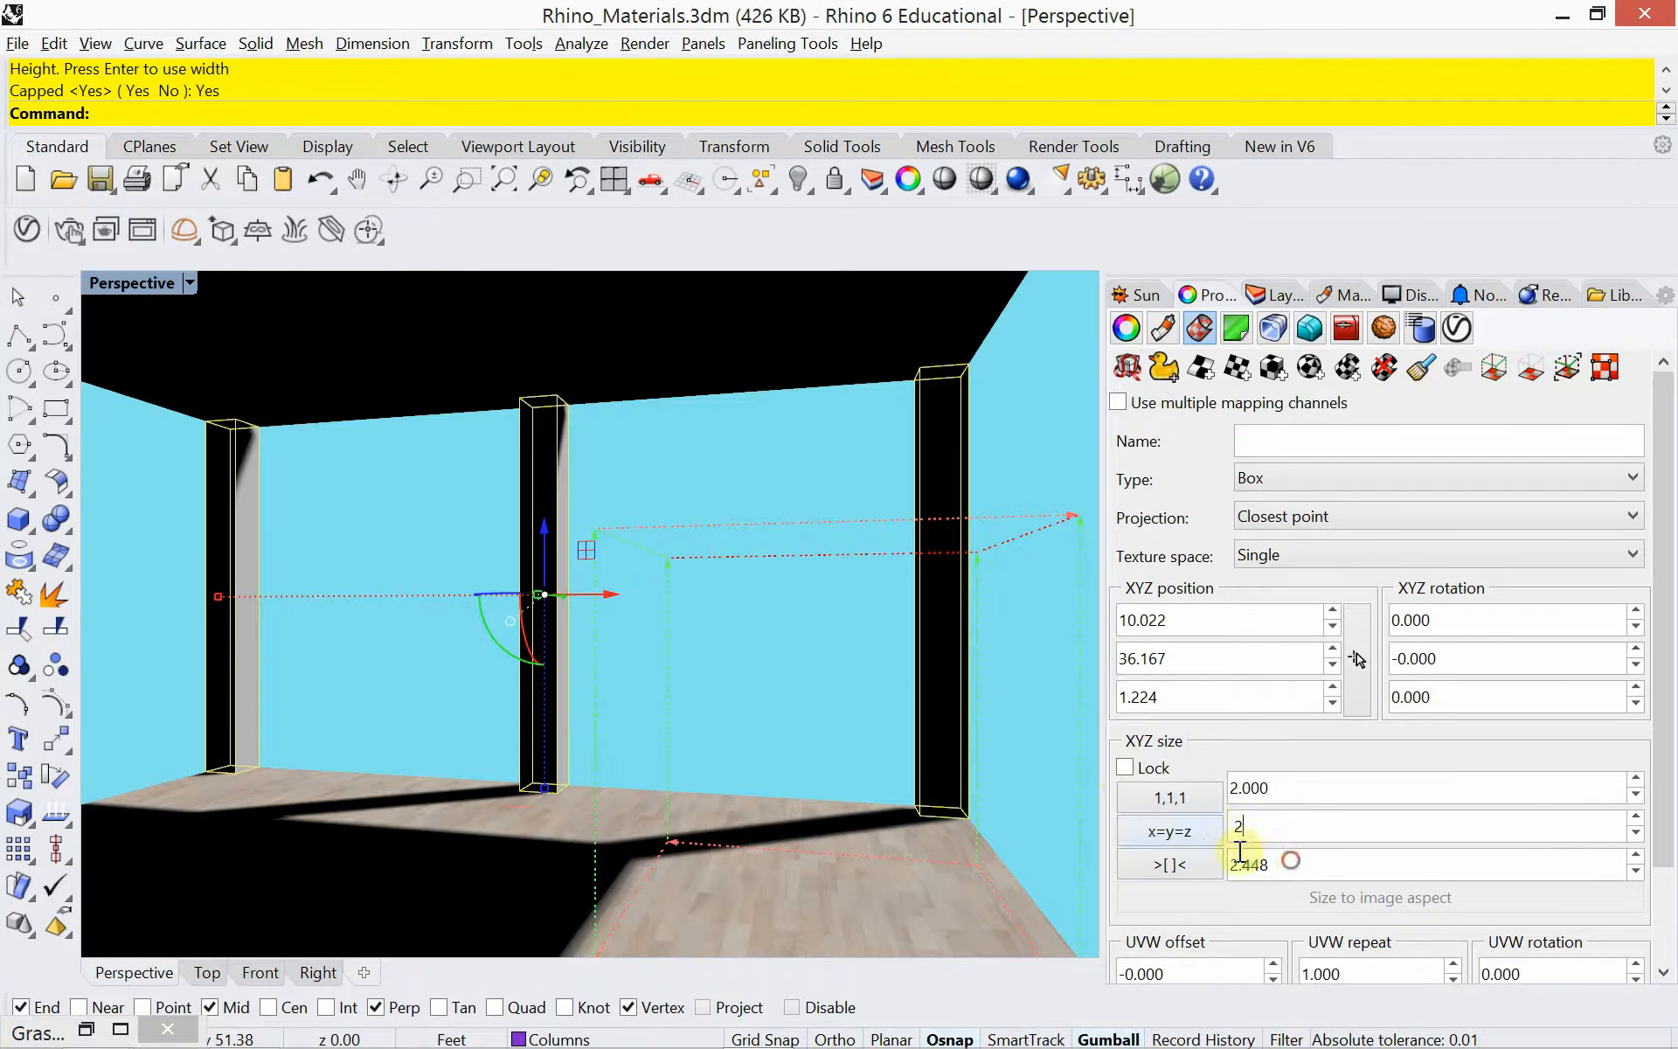
double_click(1250, 864)
text(2)
click(1140, 766)
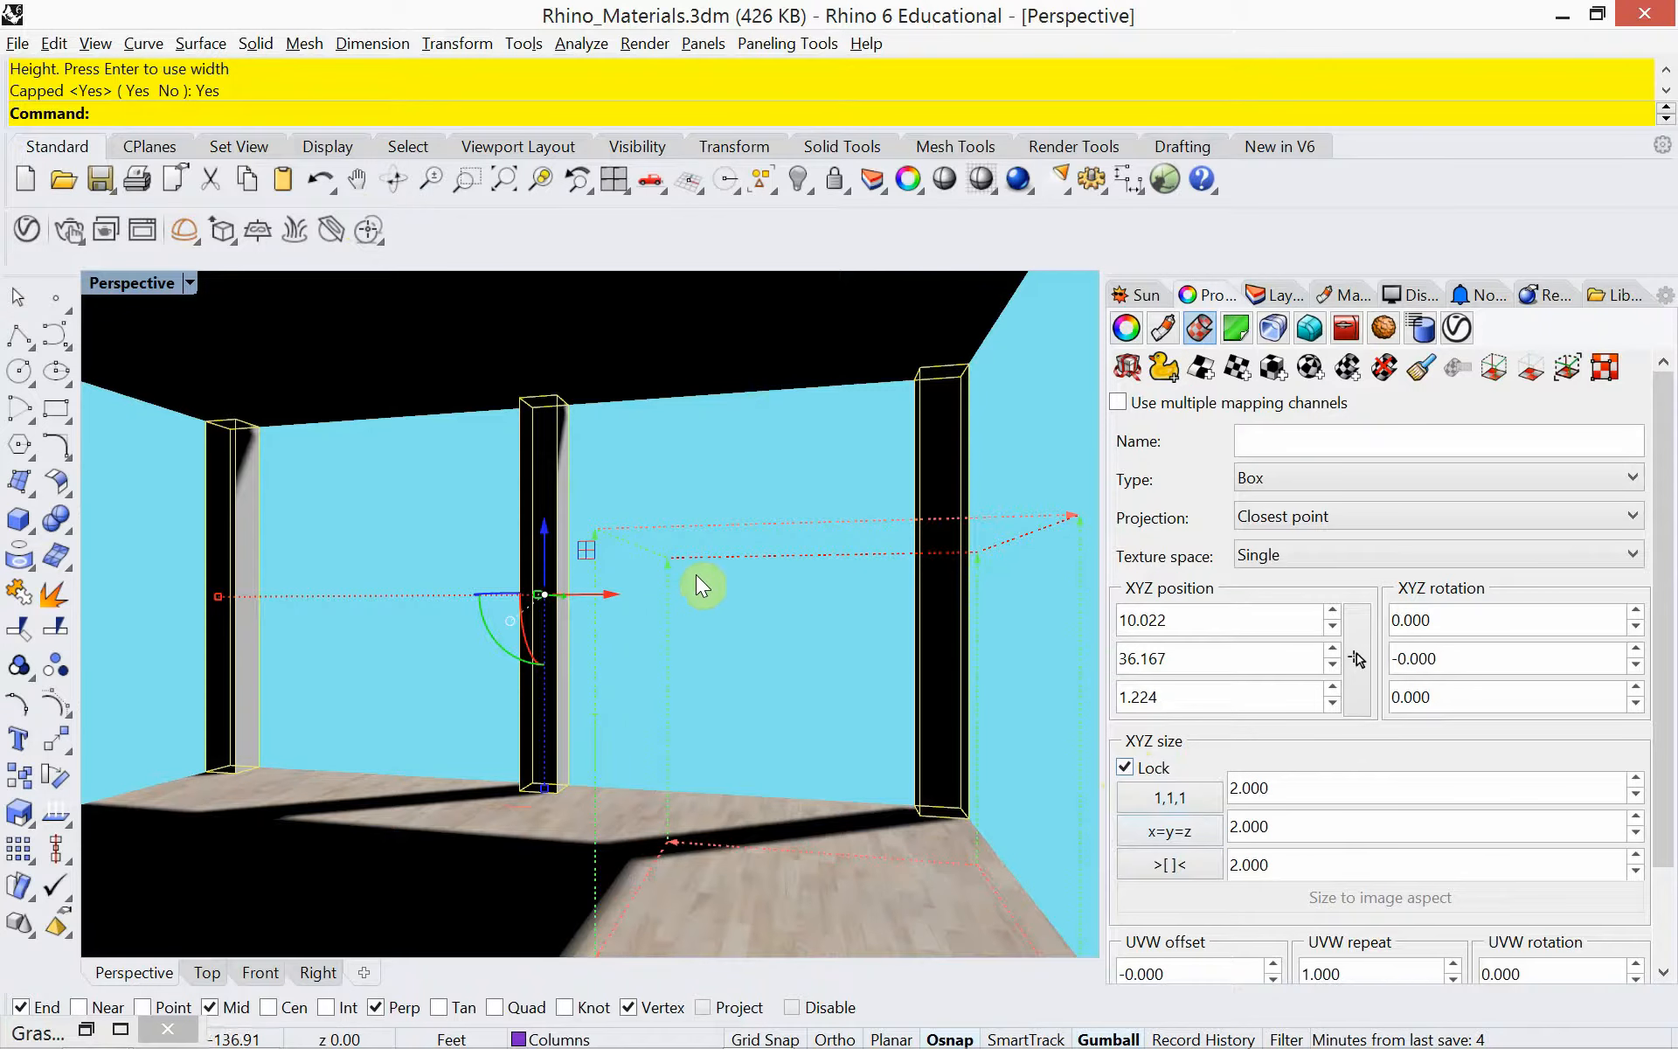
Show the columns' mapping widget for channel 1 with the MappingWidget command.
click(109, 115)
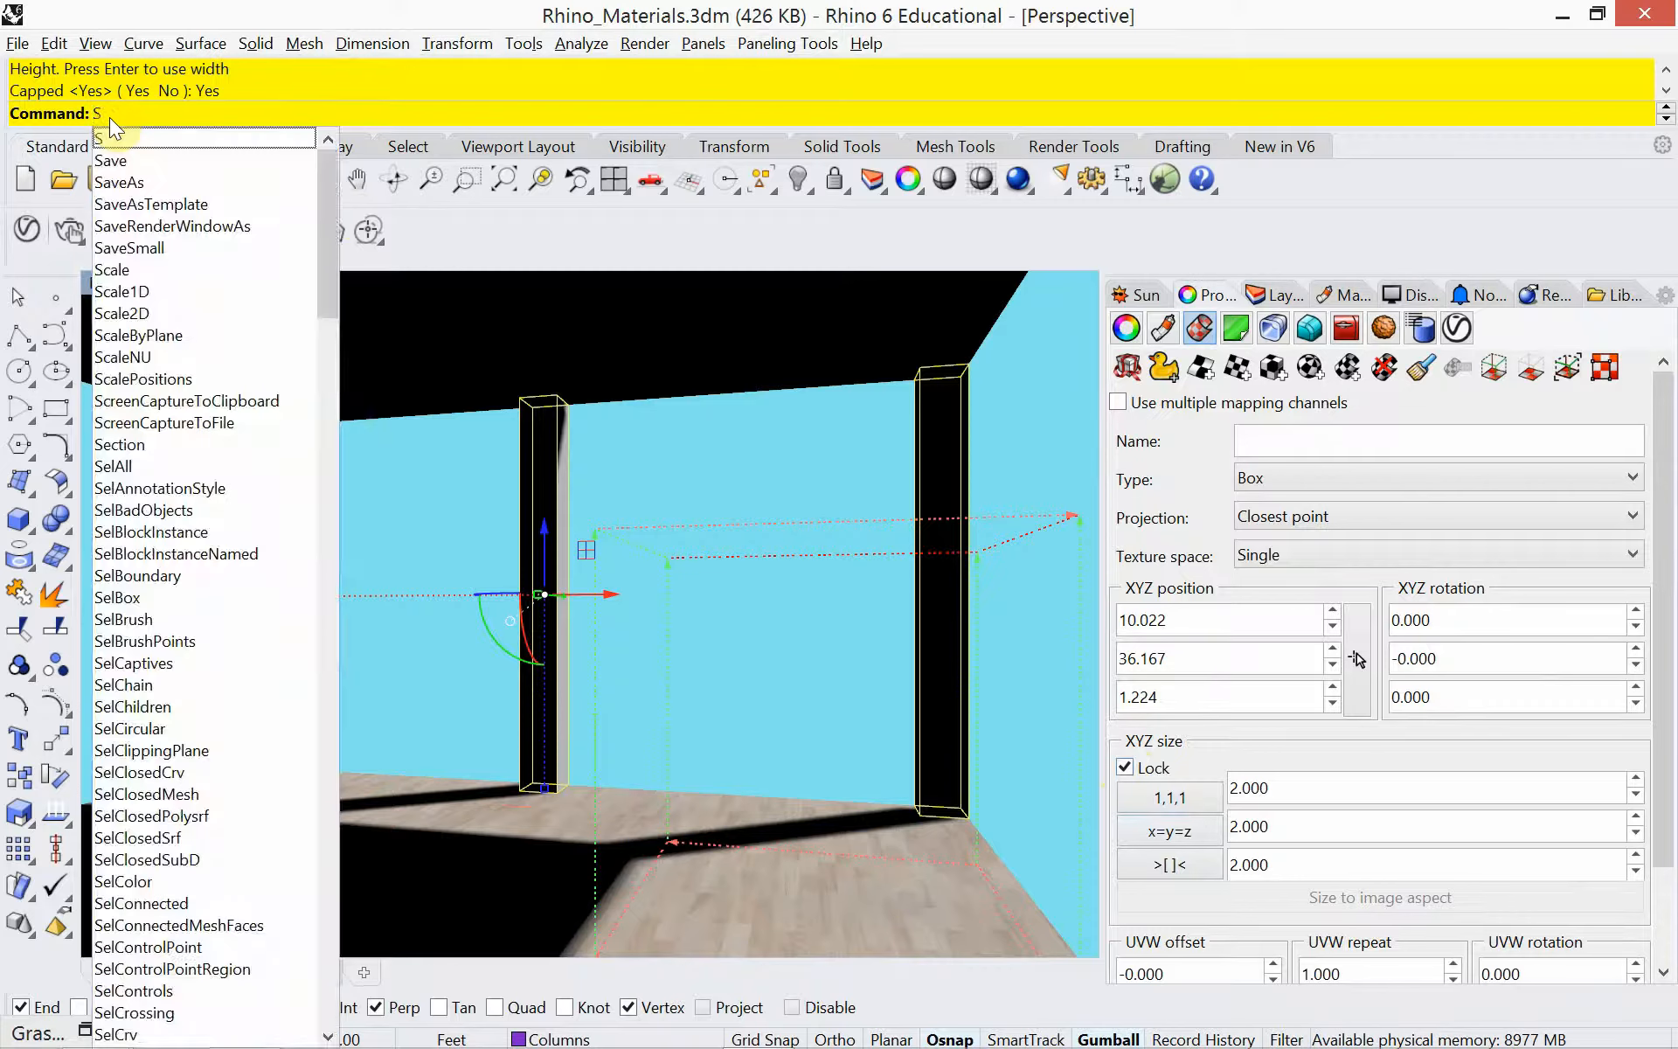
key(BackSpace)
text(MappingWidget)
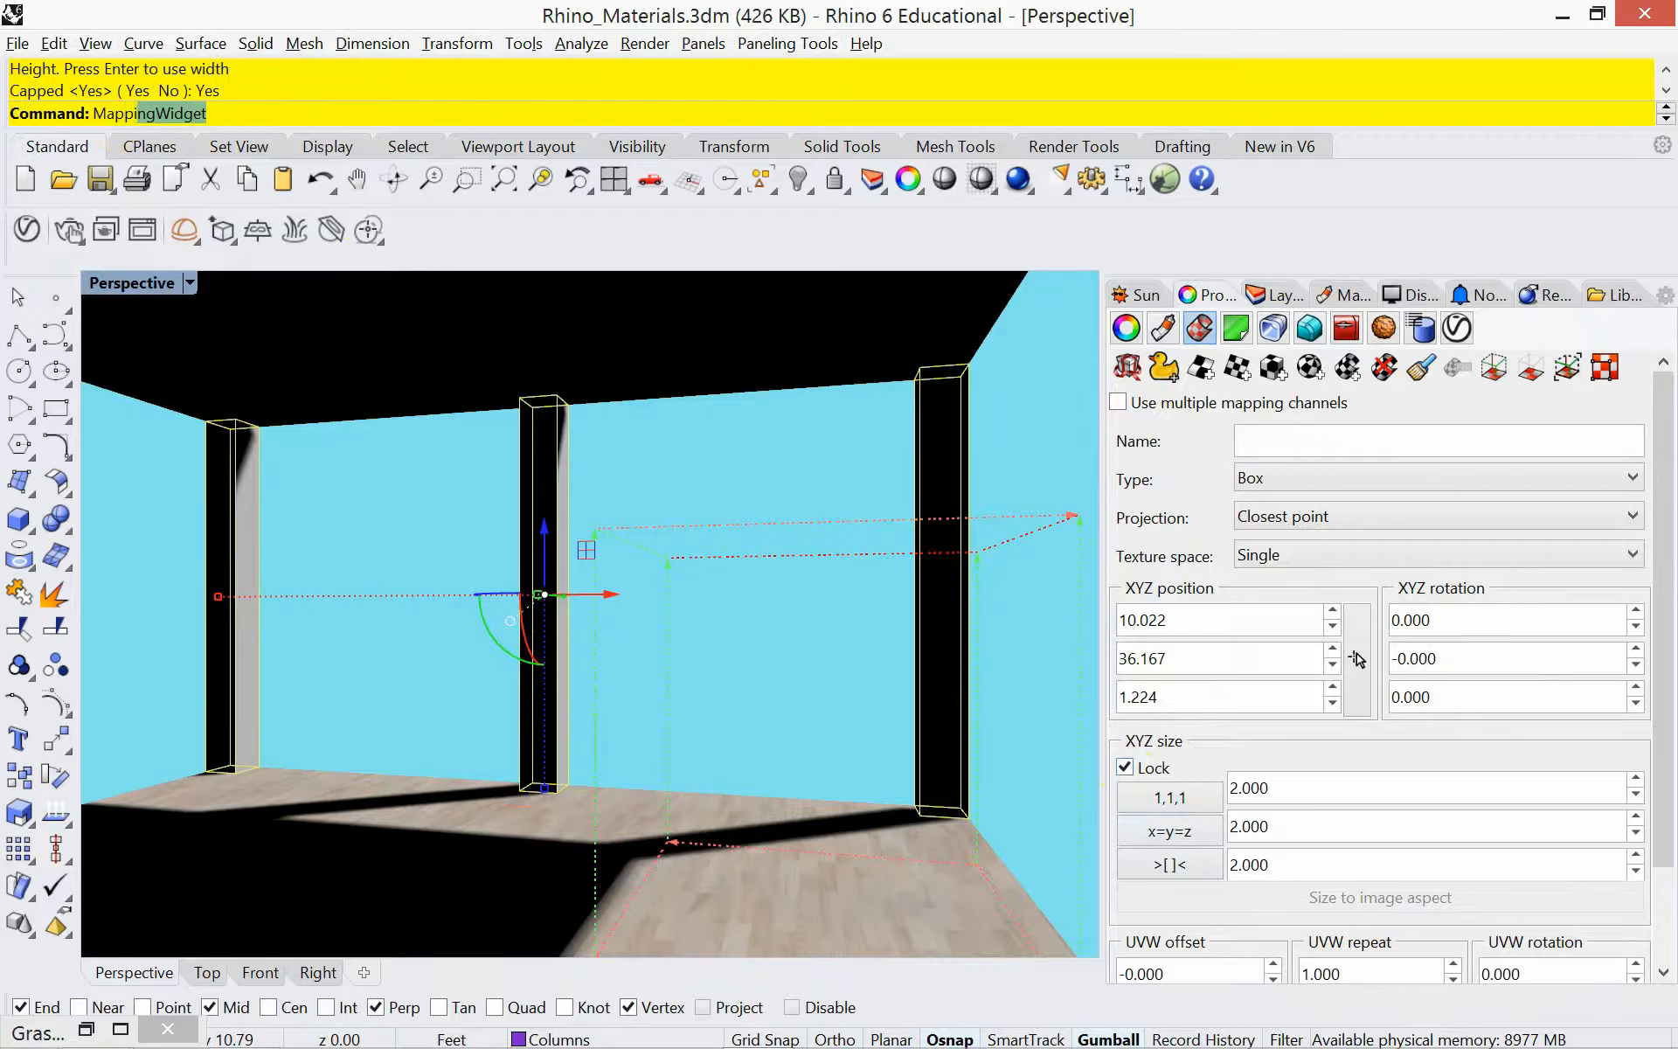
key(Return)
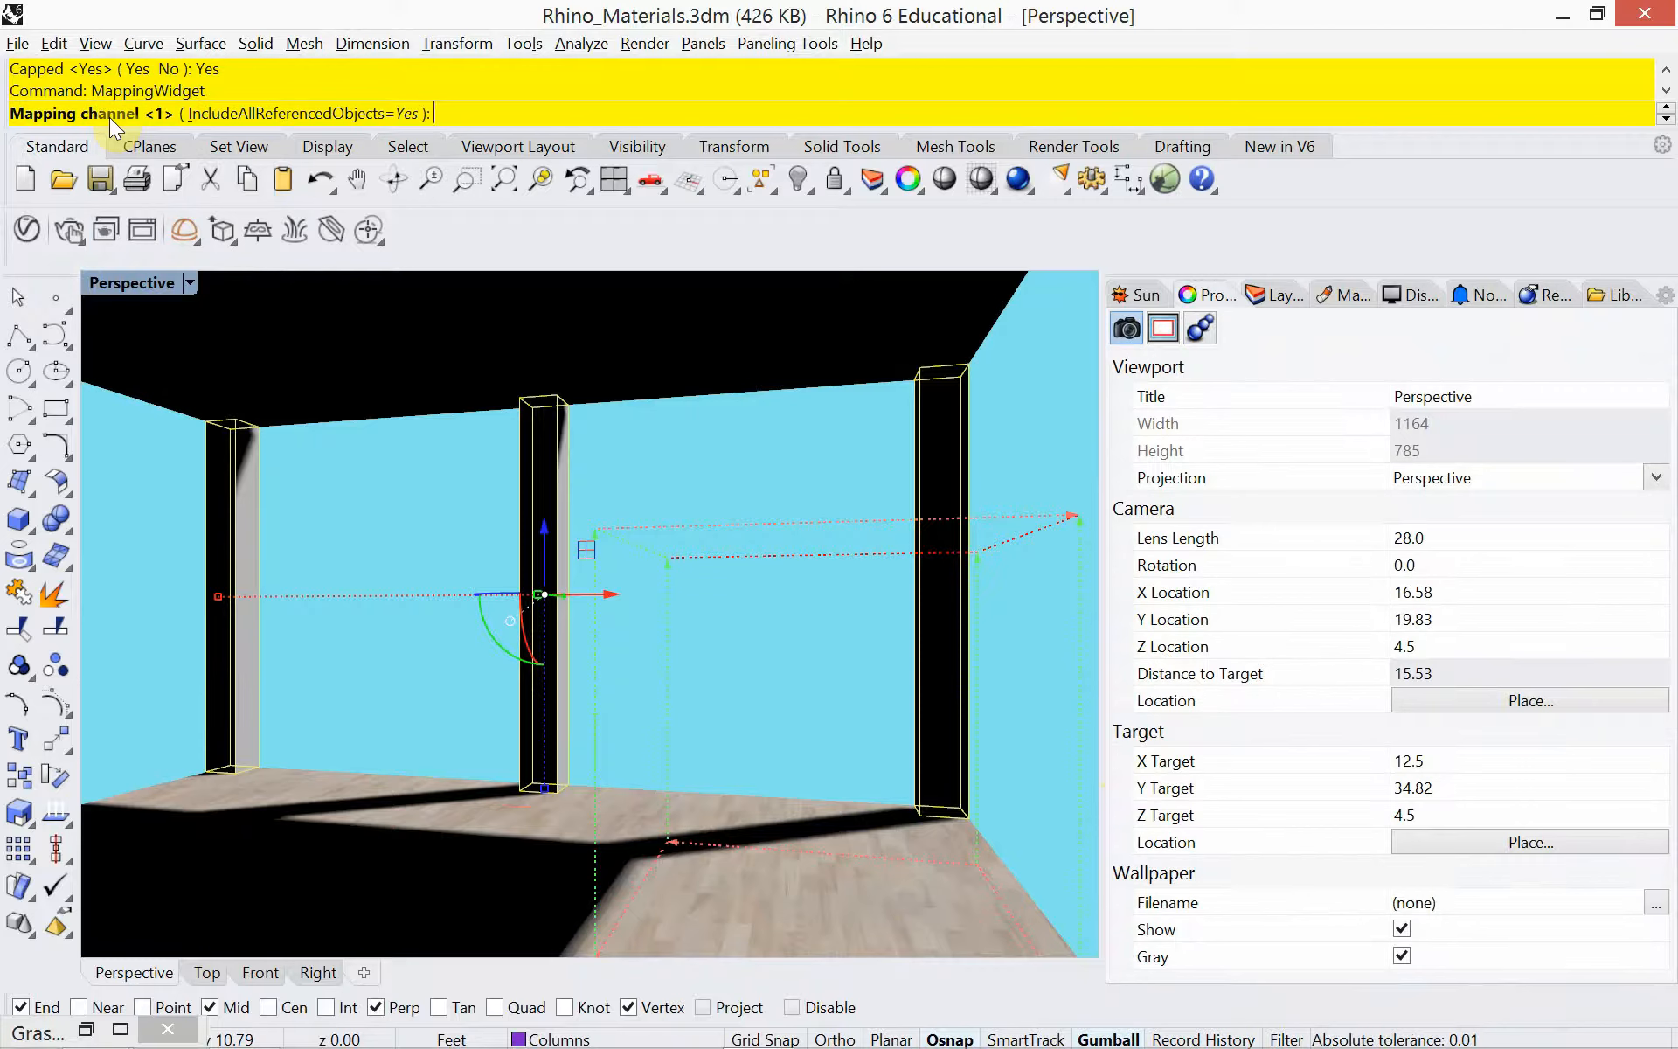
key(Return)
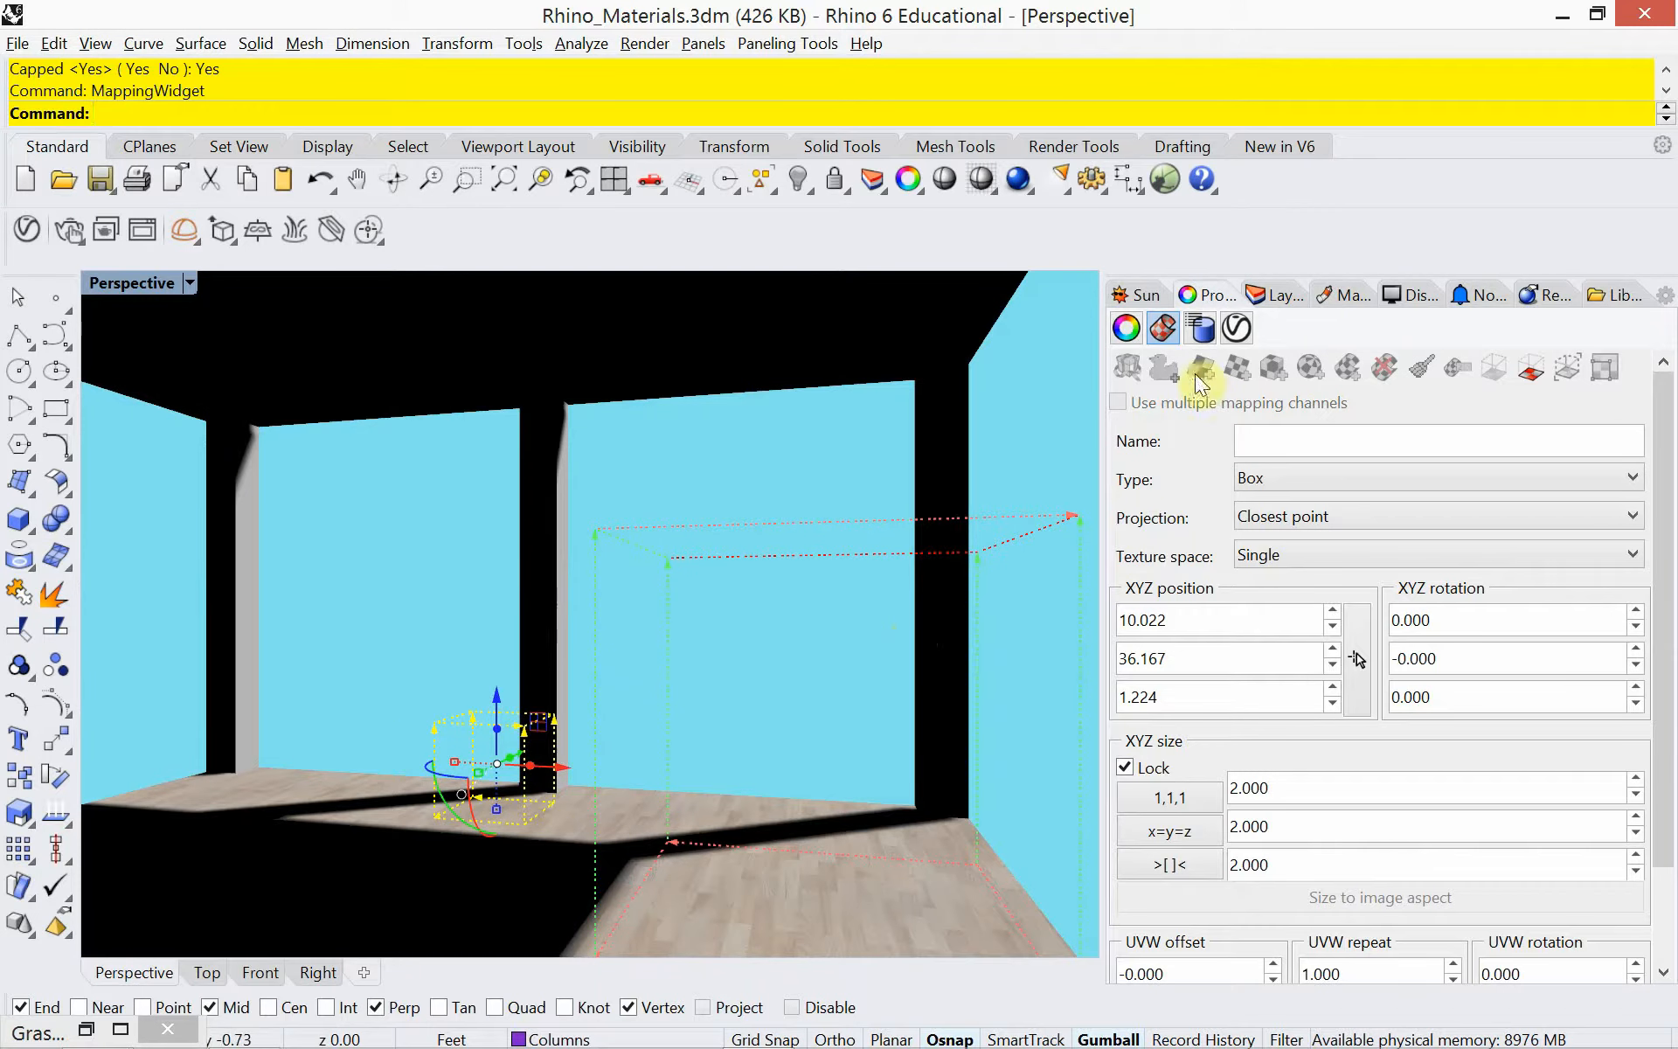
Assign Marble.jpg as the color texture of the Columns layer's Marble material and render the perspective view.
click(1276, 297)
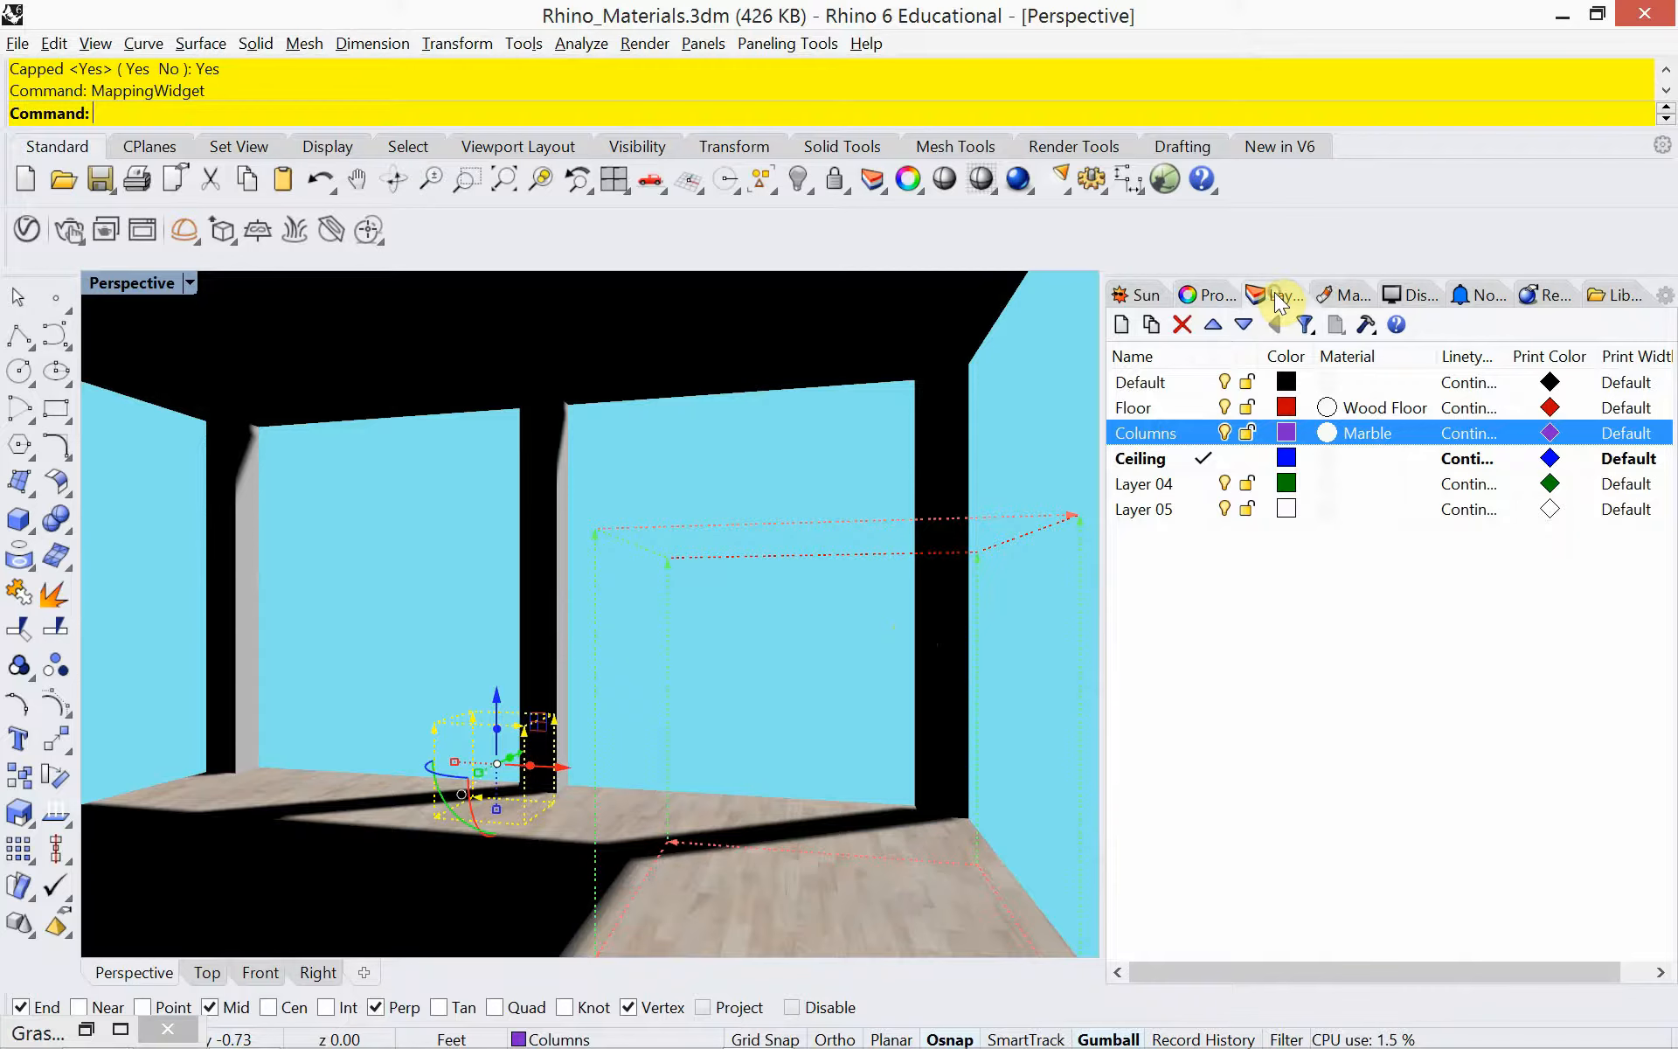
click(1366, 434)
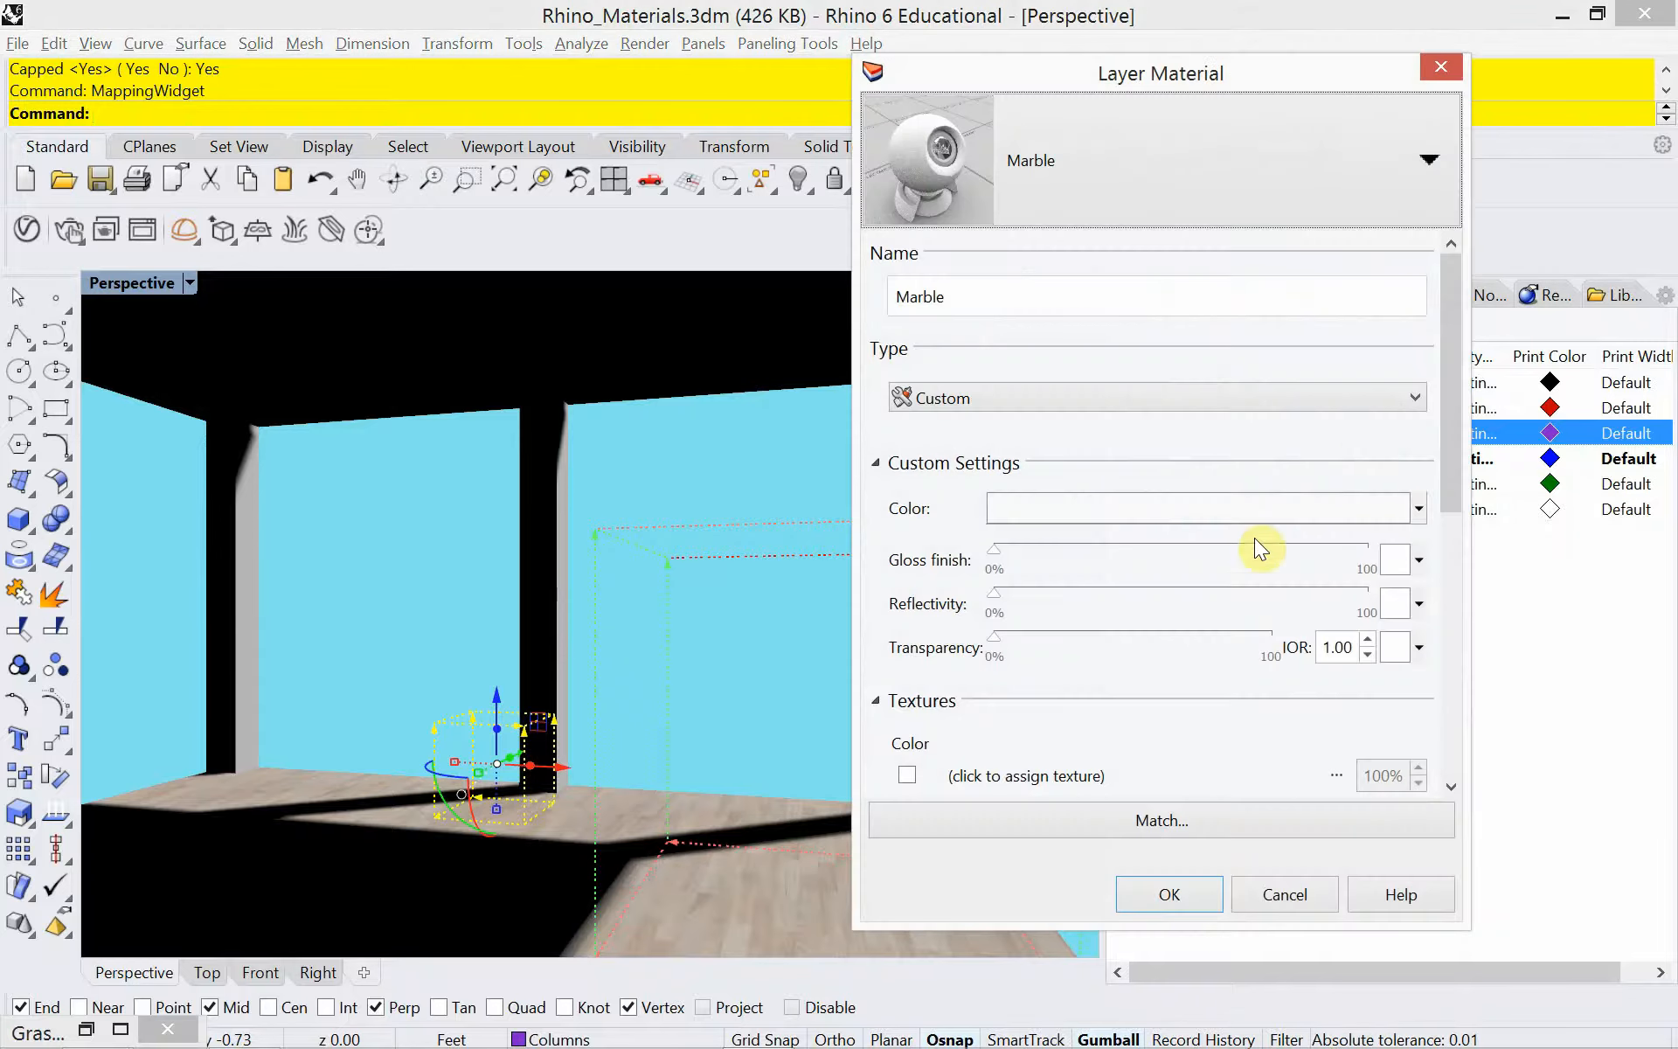
click(1014, 778)
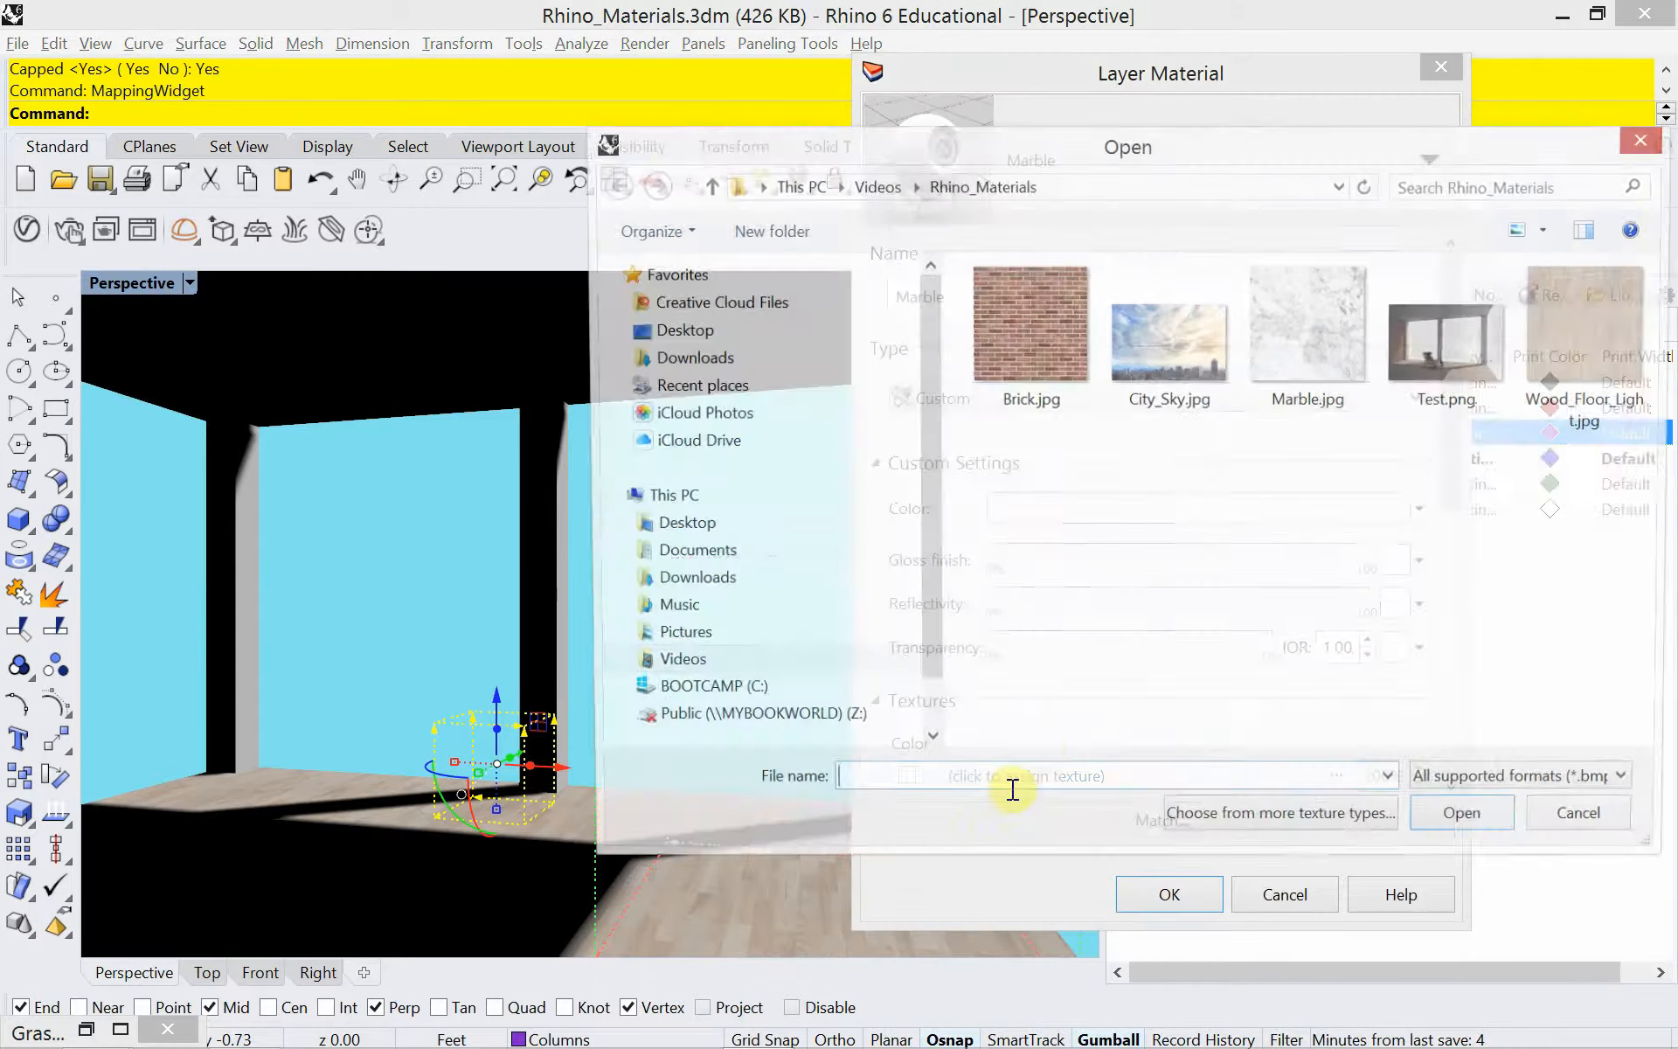
double_click(1284, 384)
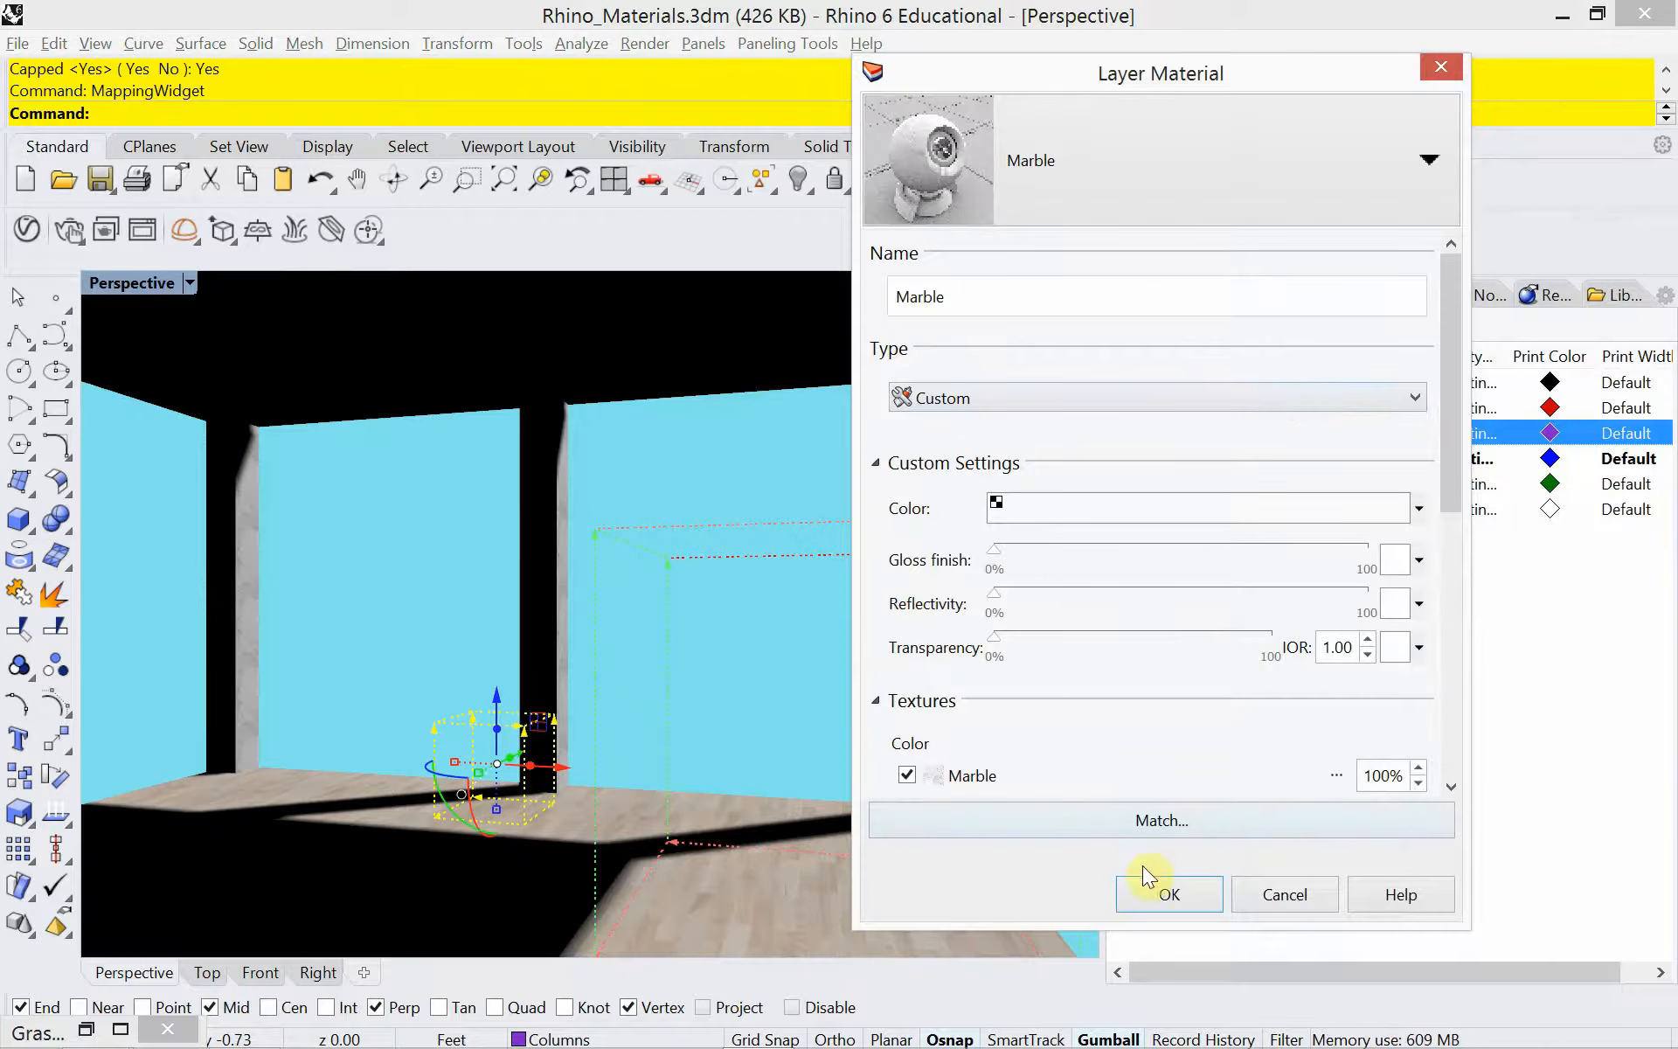
click(1159, 895)
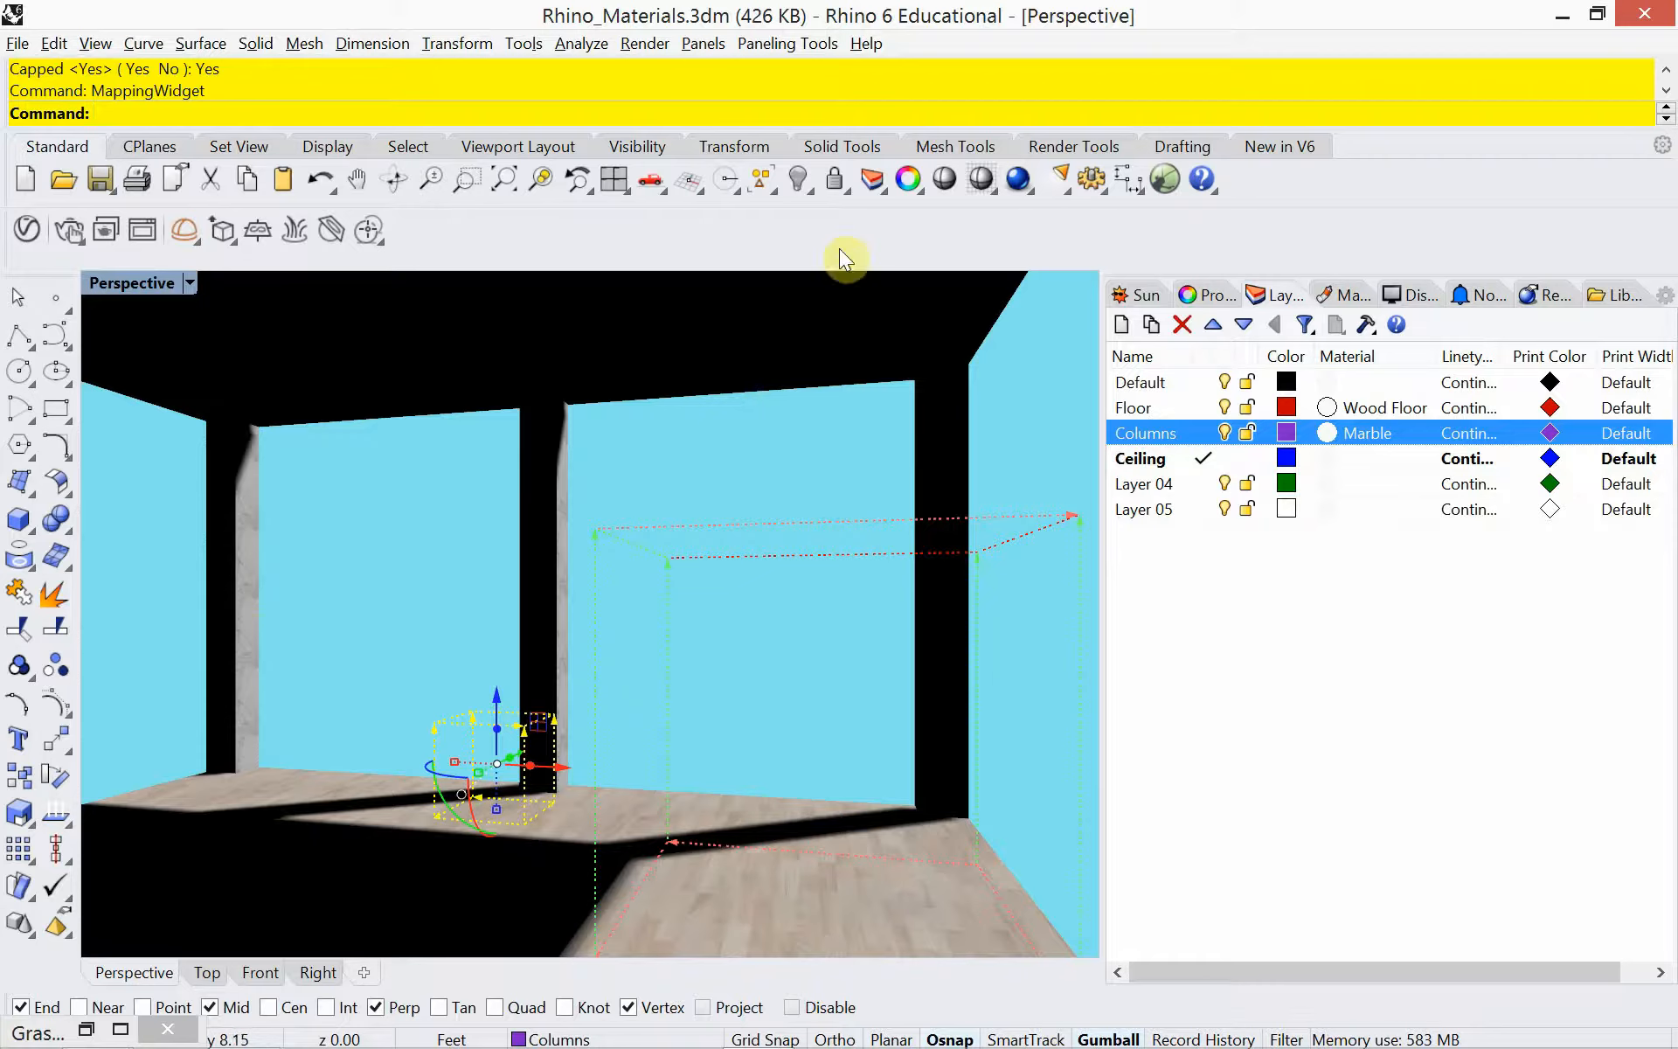
click(1017, 181)
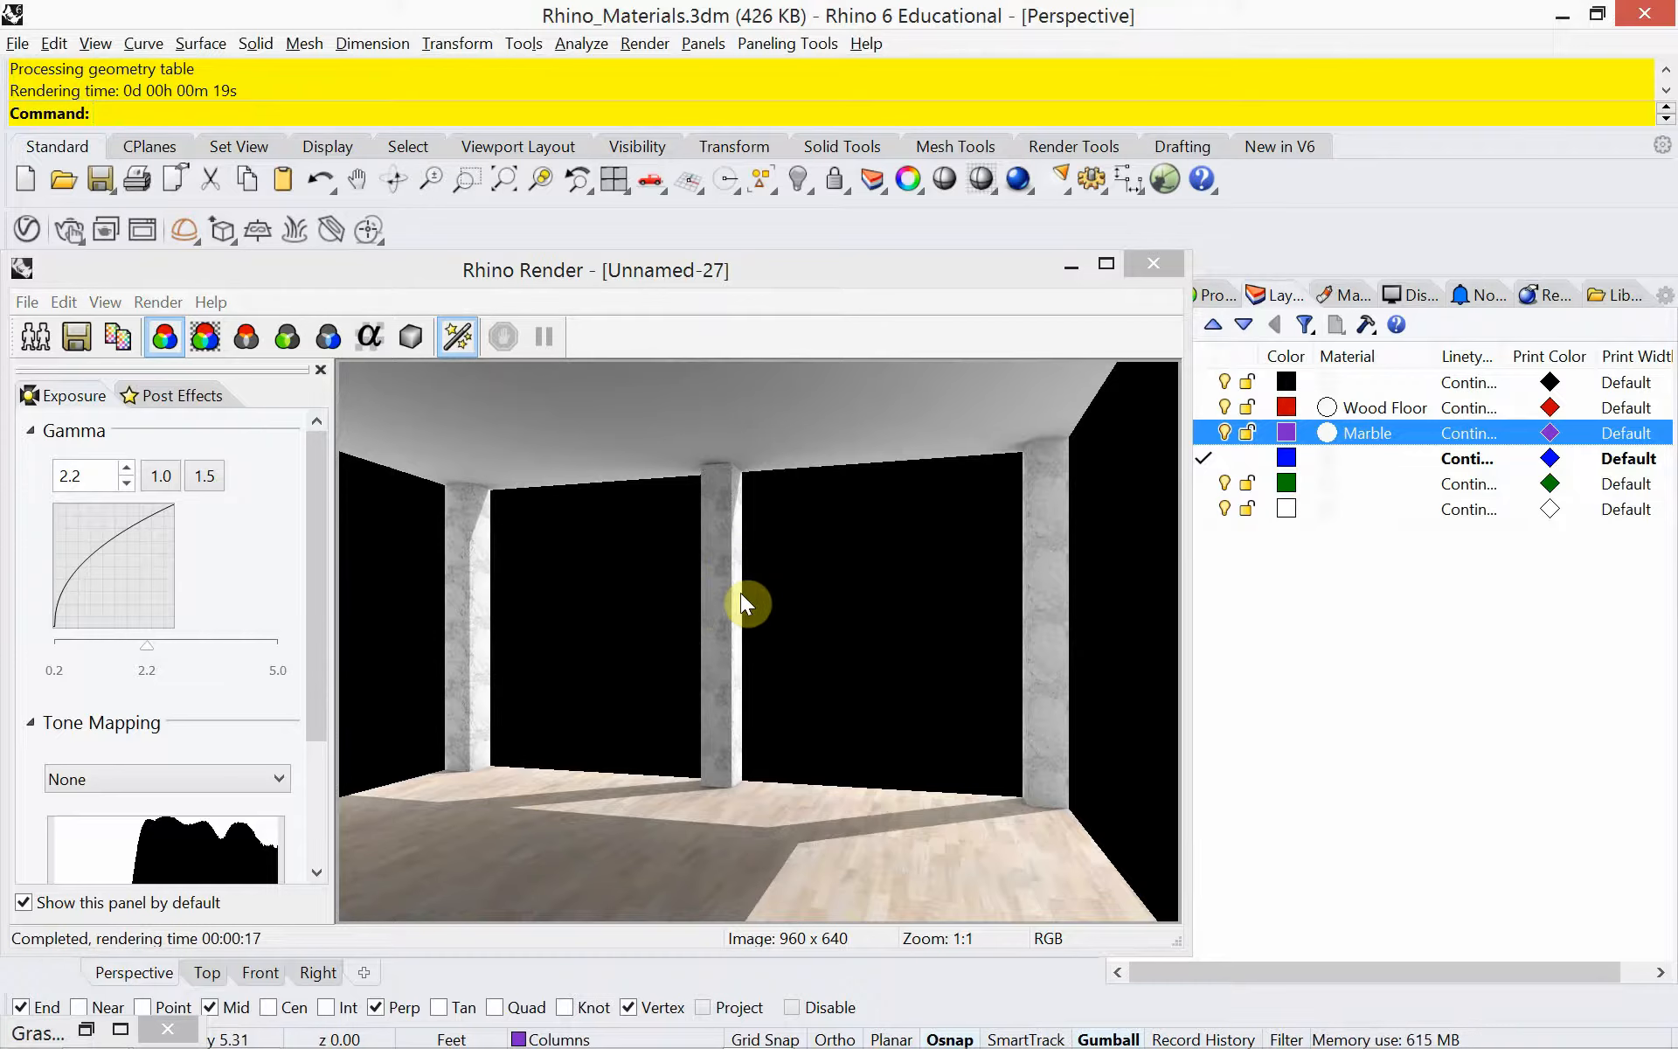
Switch to Photoshop and convert the Background of Marble.jpg into a regular layer named Layer 0.
key(alt+Tab)
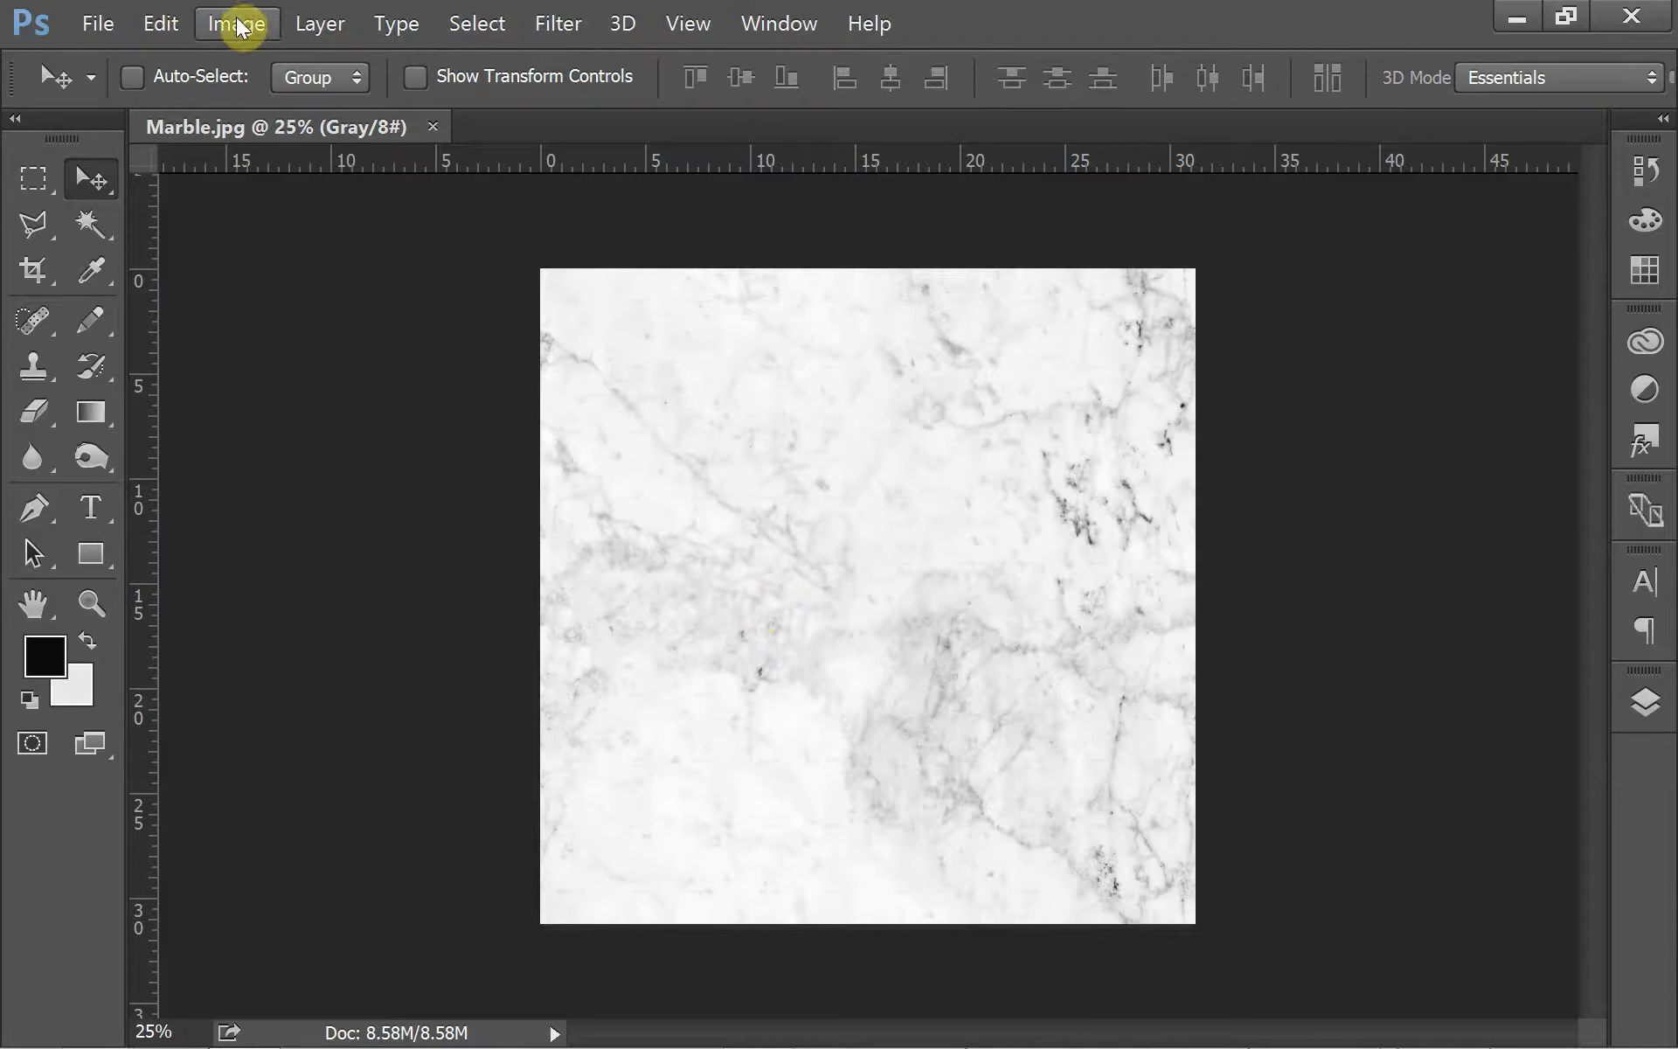
click(1641, 704)
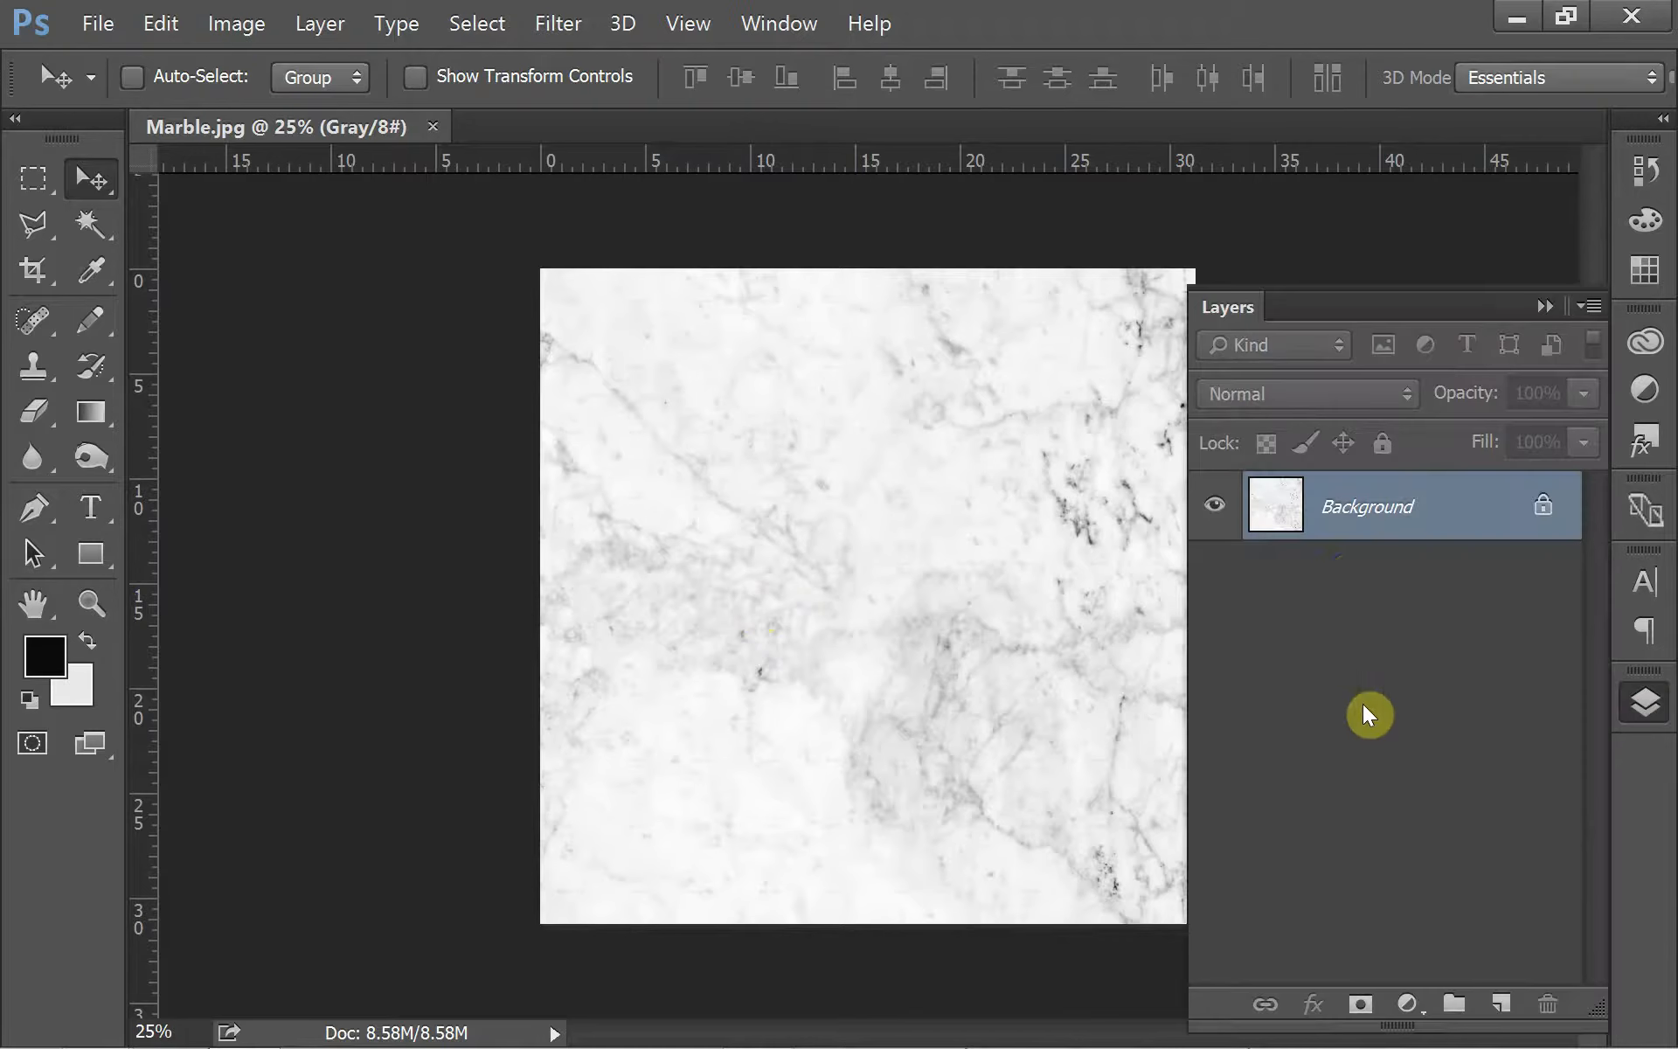
double_click(1366, 508)
click(1019, 536)
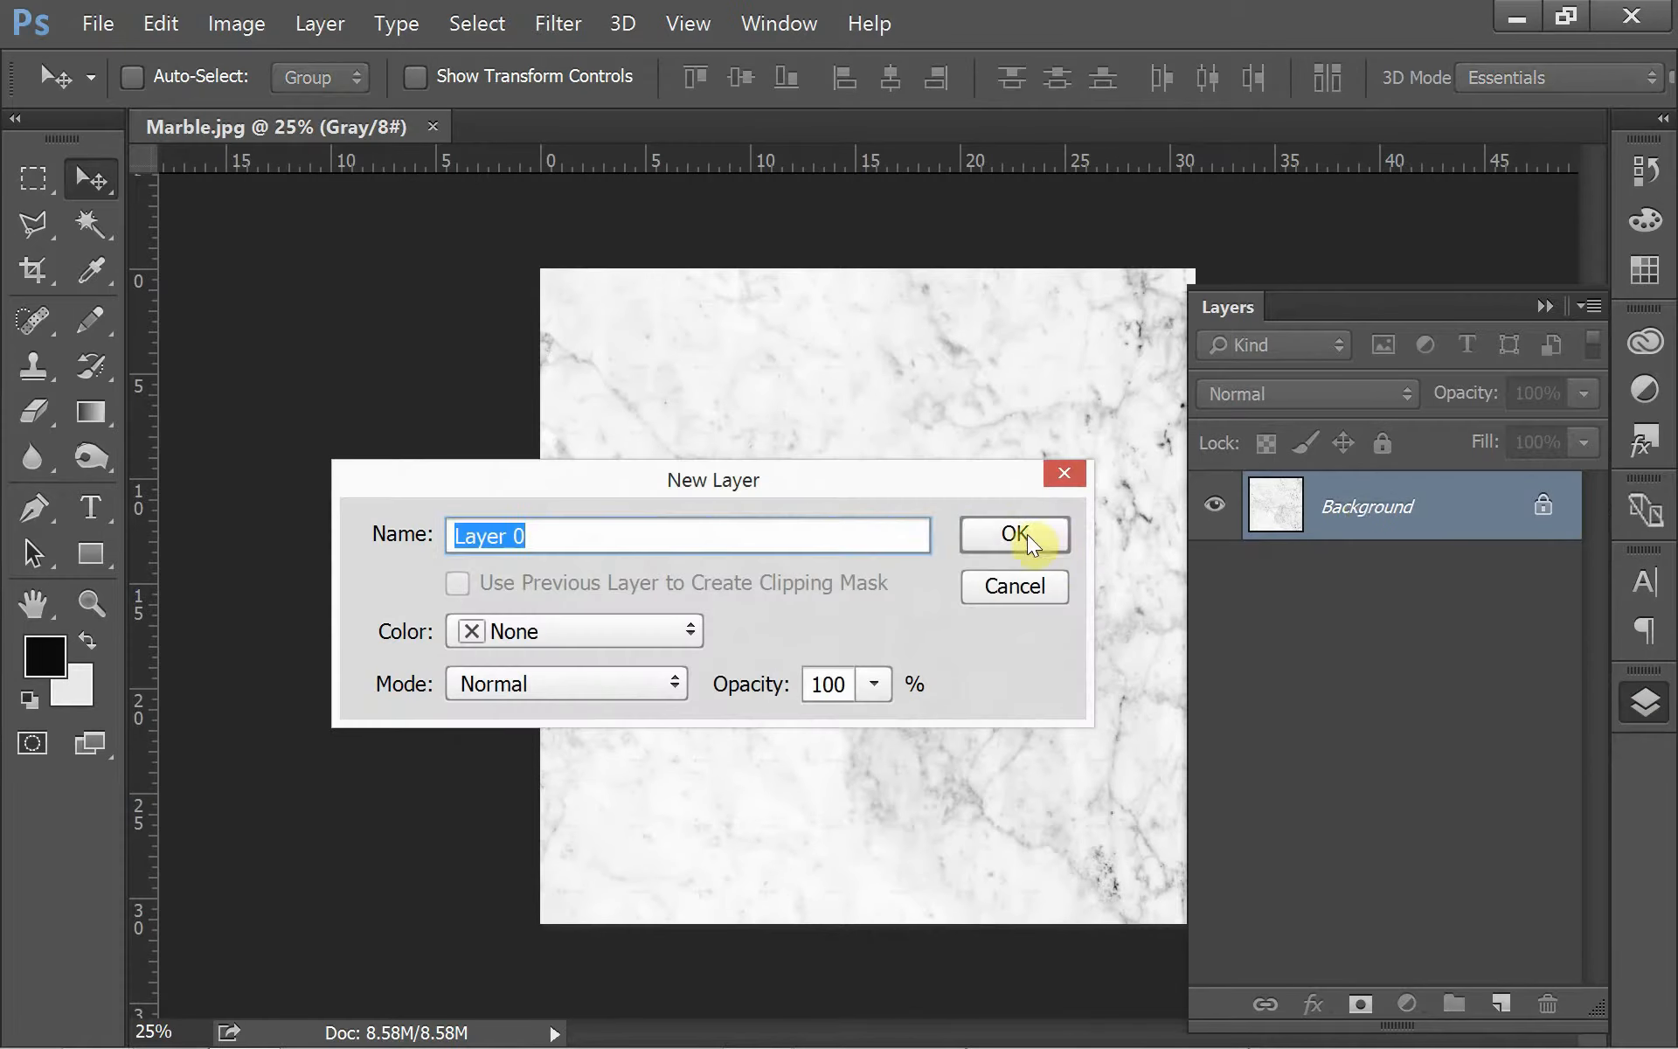
click(1545, 307)
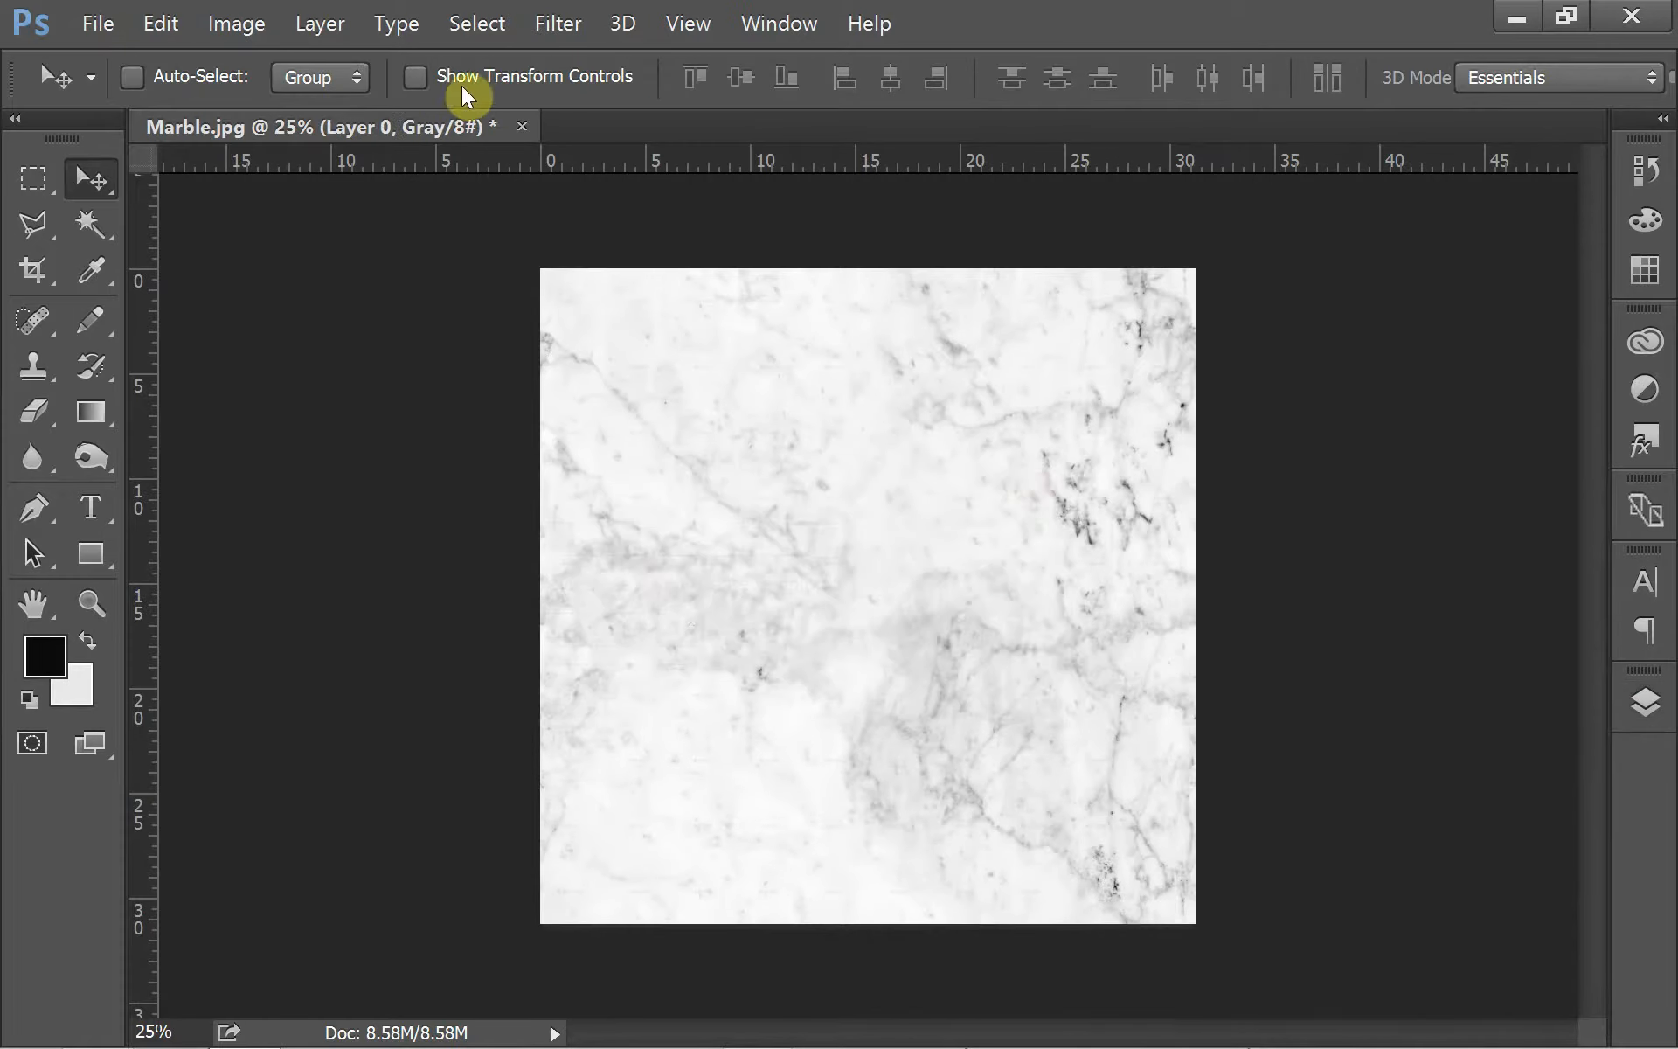
Enlarge the canvas to 6000 x 6000 pixels, anchored at the lower-left corner so the marble keeps that quarter.
click(237, 33)
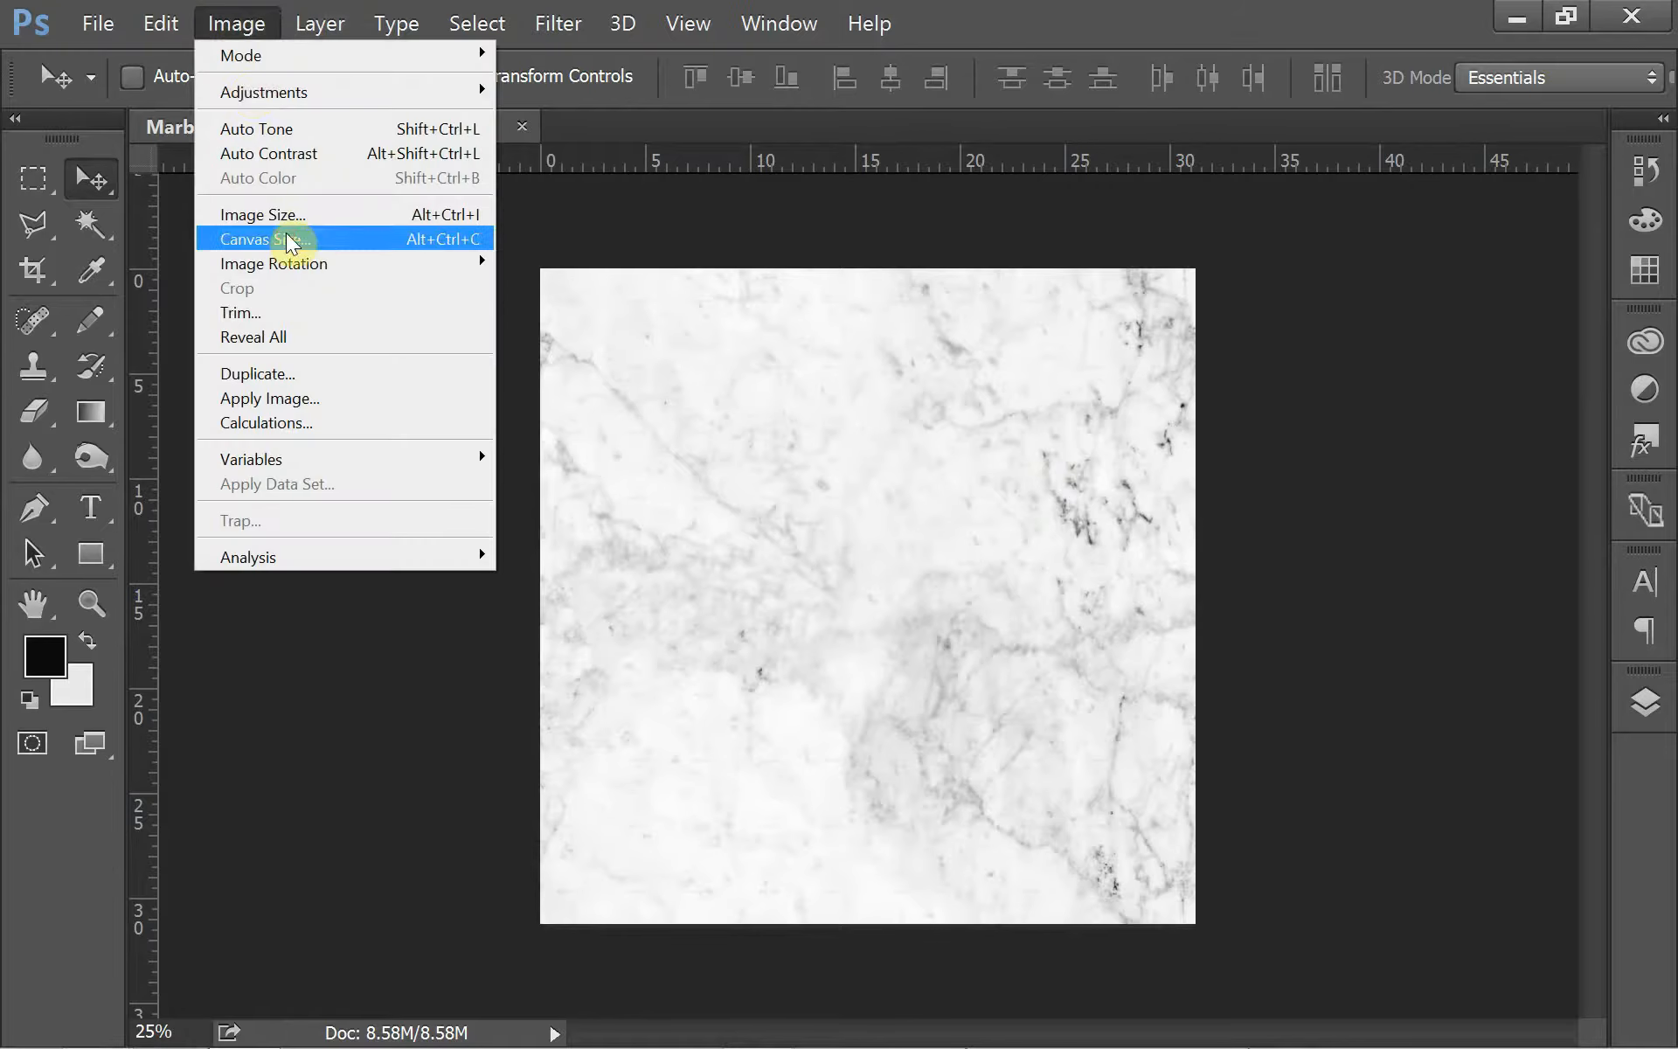
click(294, 249)
click(800, 704)
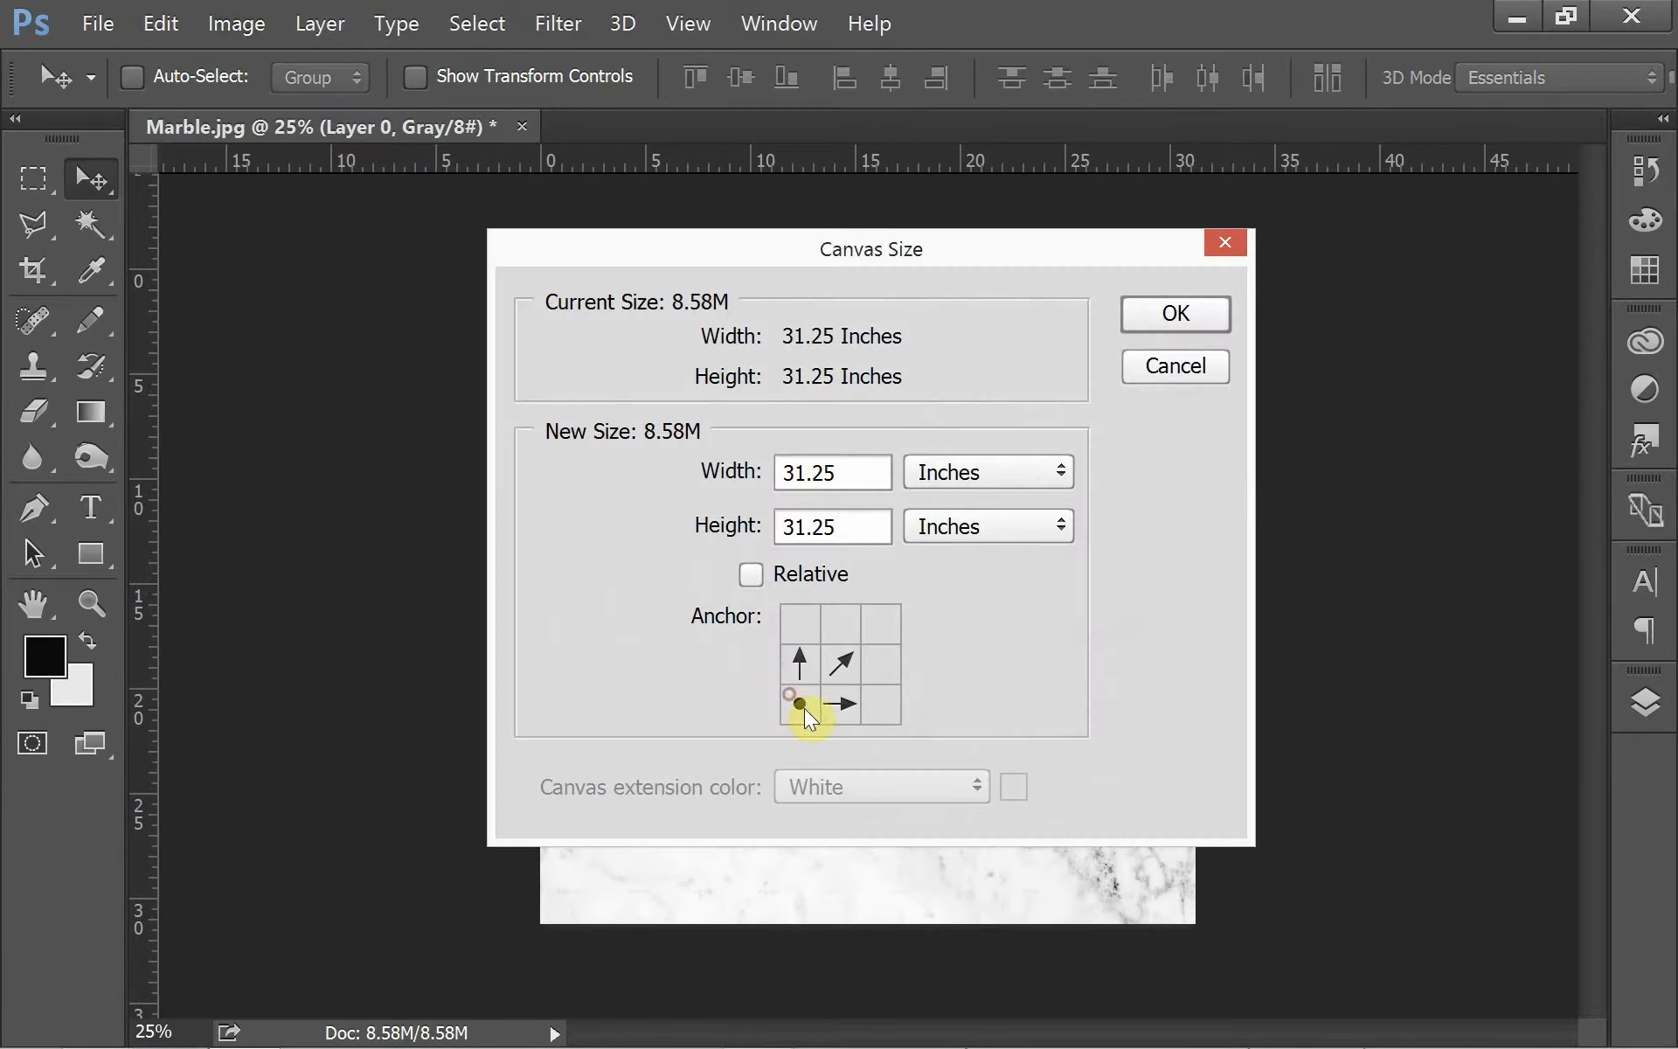
click(1021, 476)
click(1001, 529)
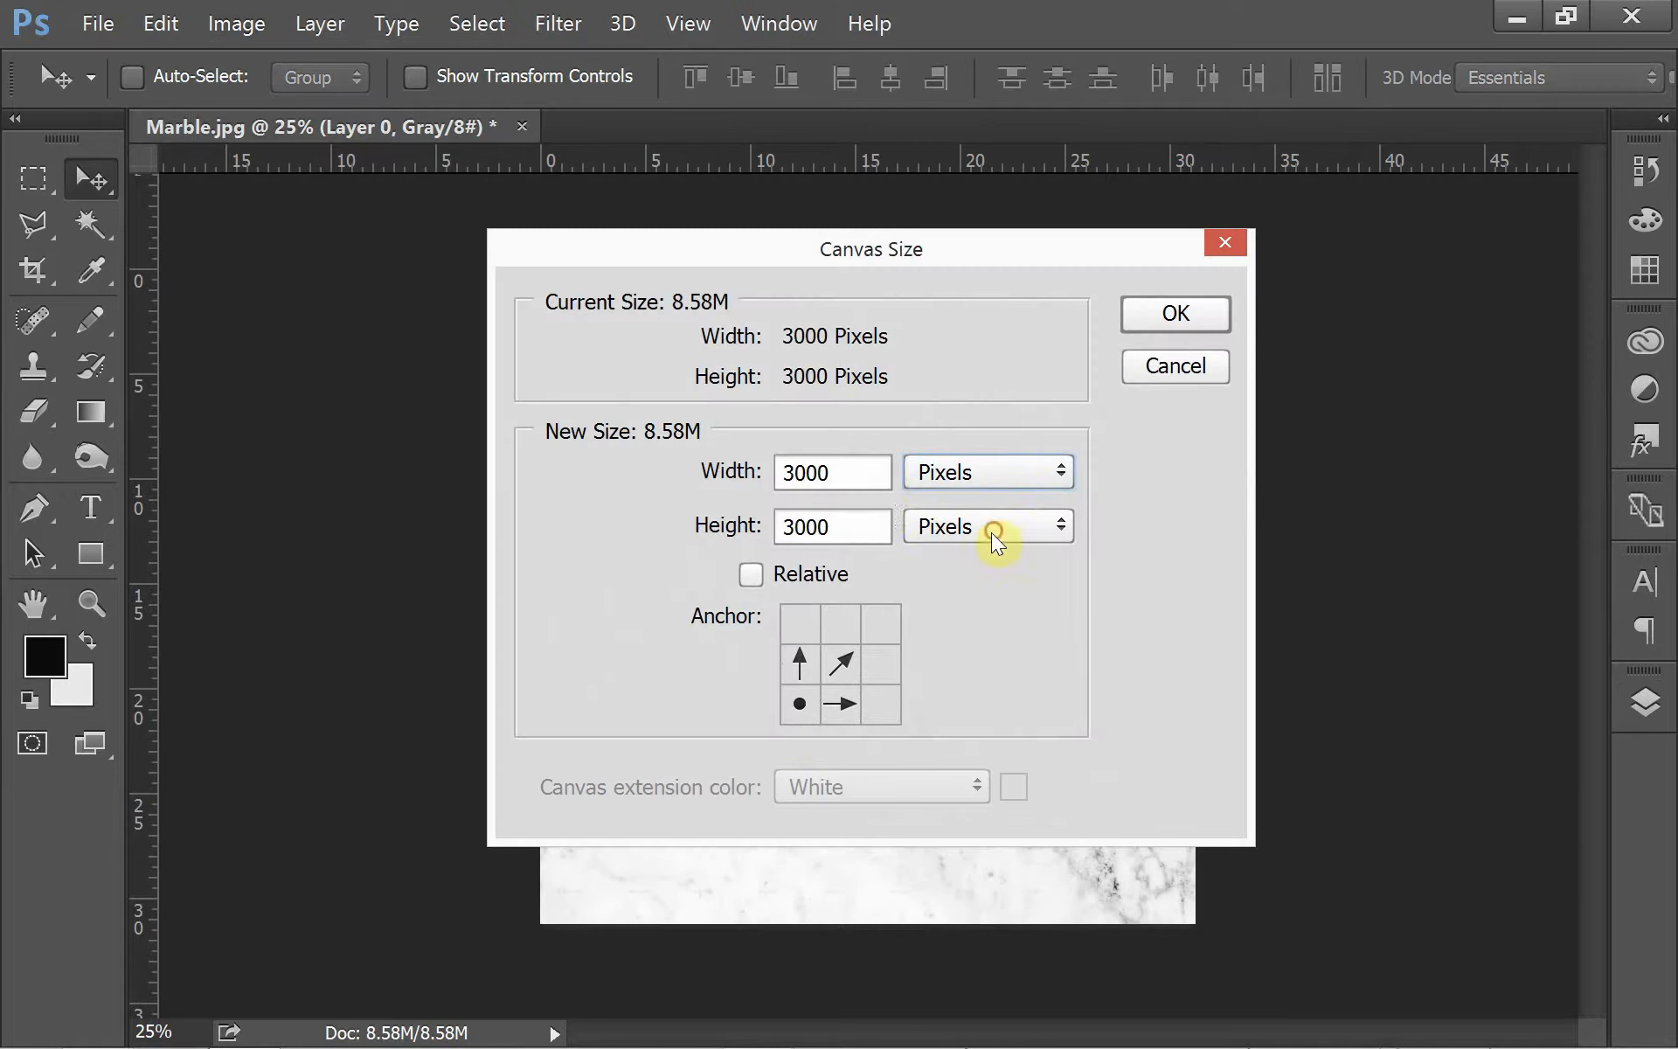
drag(852, 478, 742, 464)
text(6)
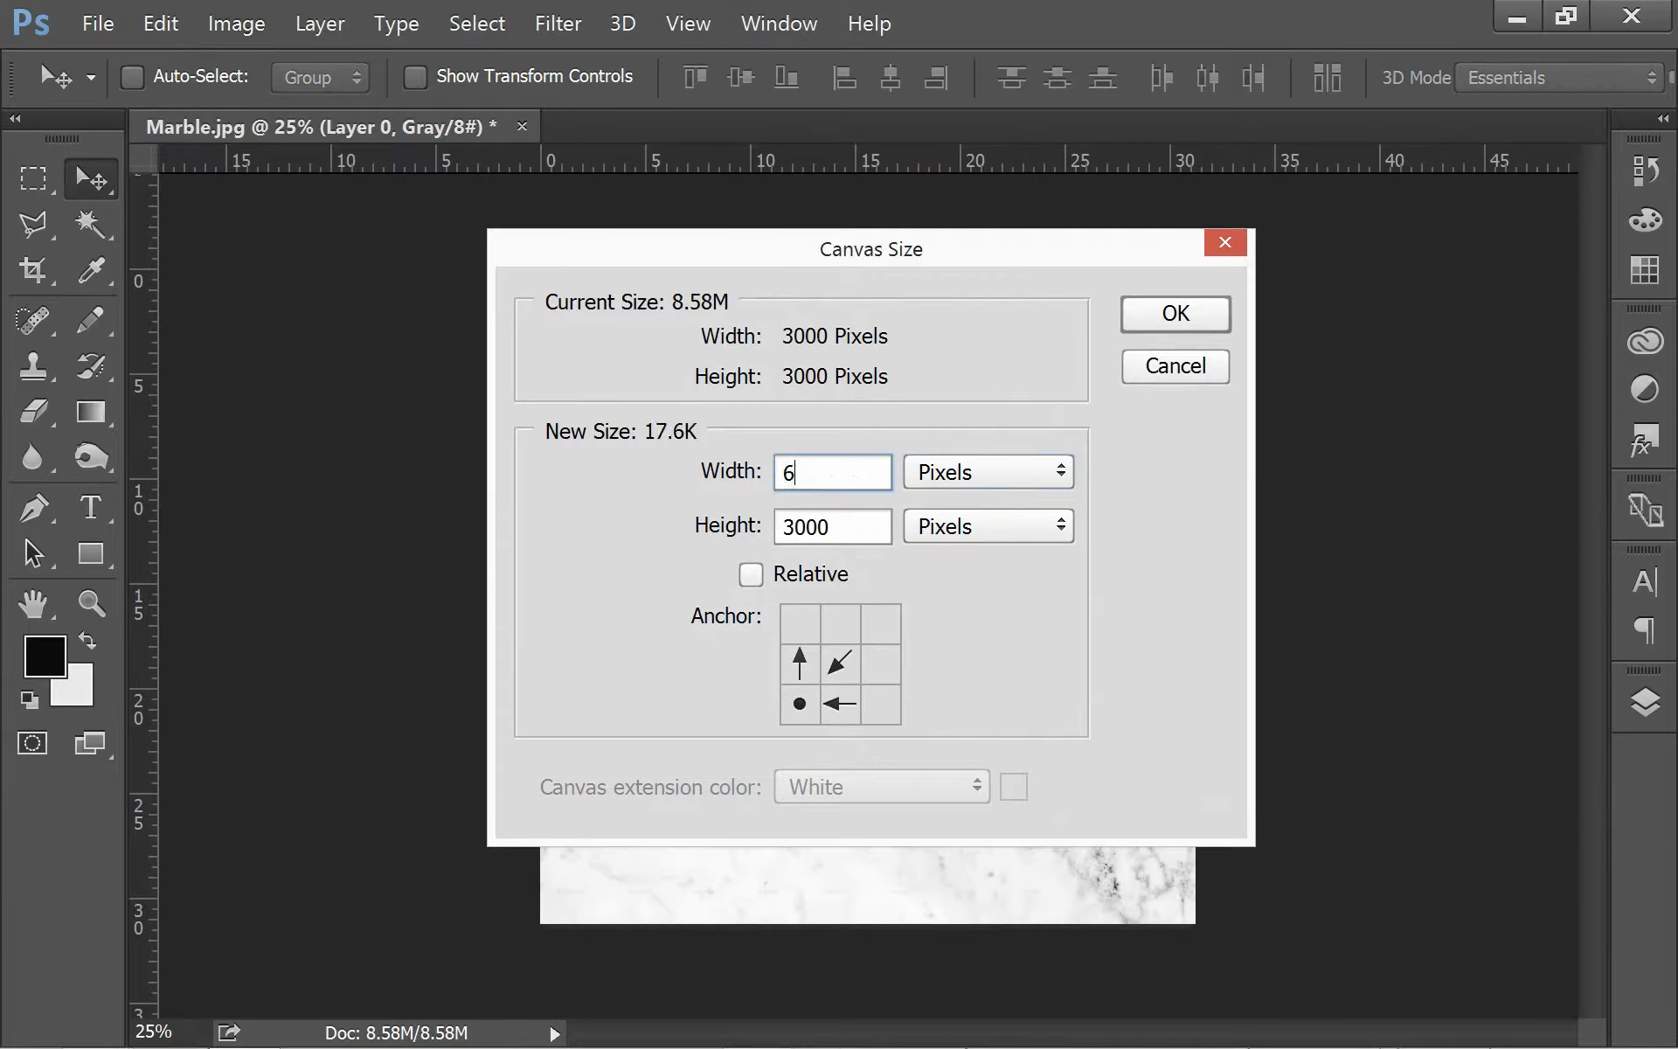
text(000)
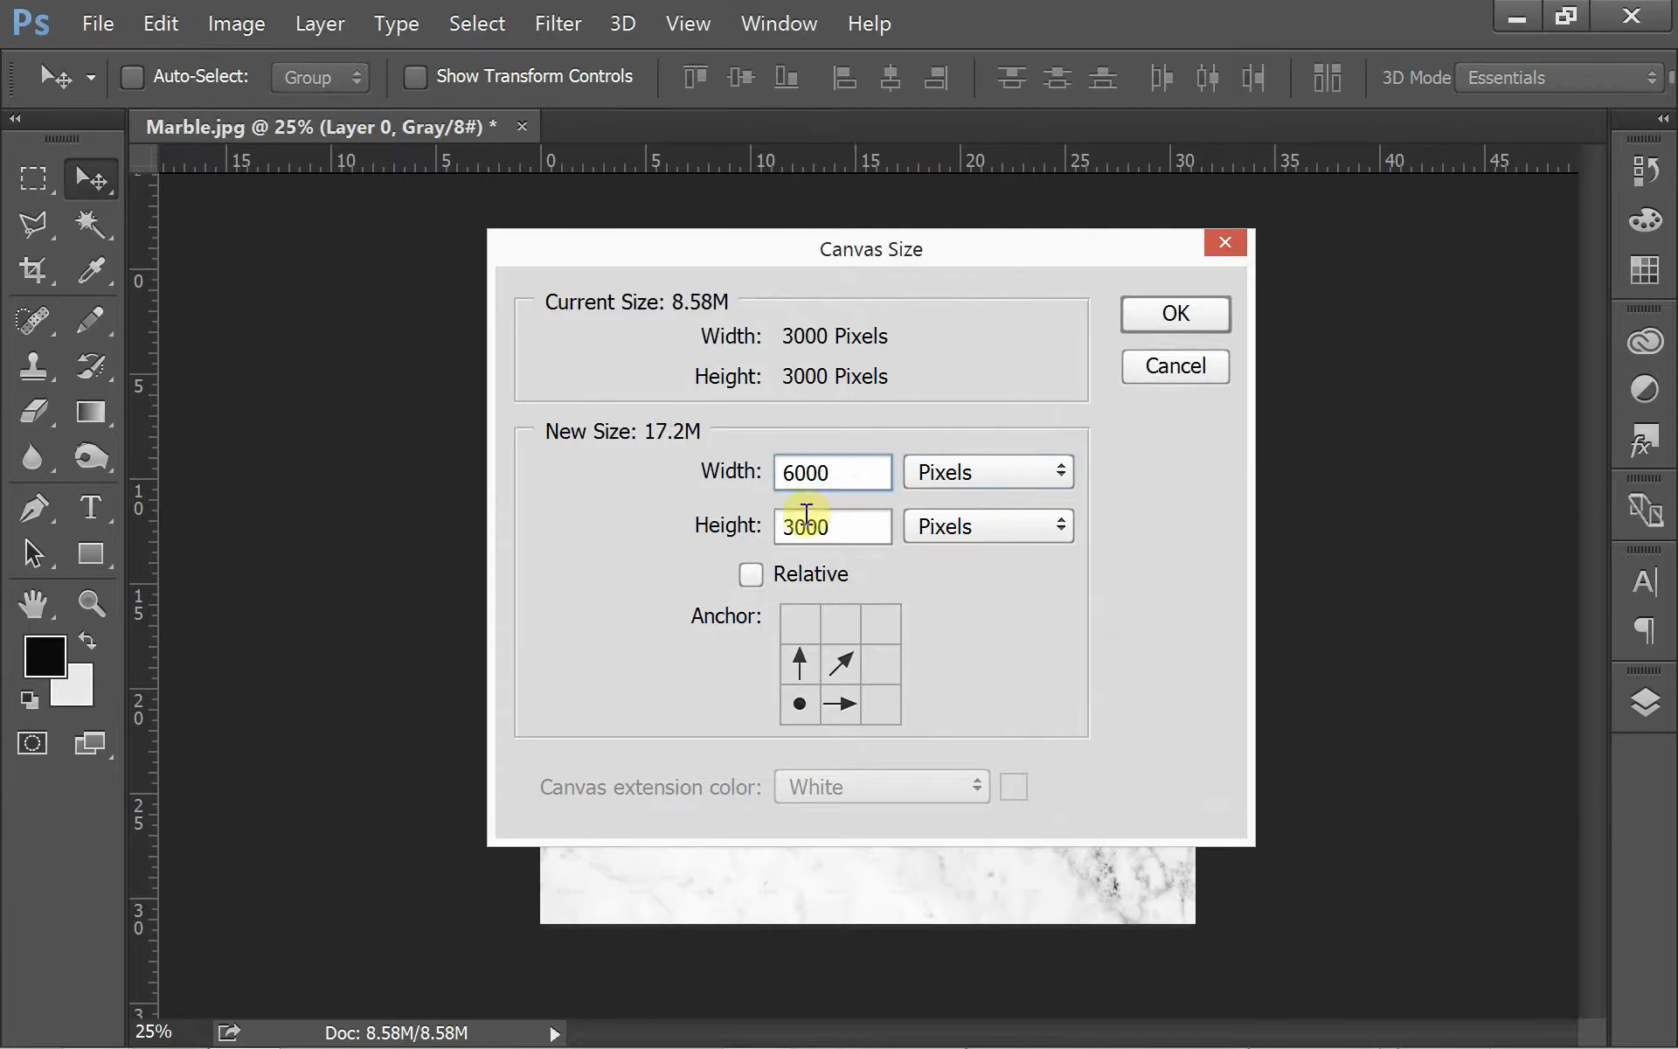
drag(846, 526, 756, 545)
text(6000)
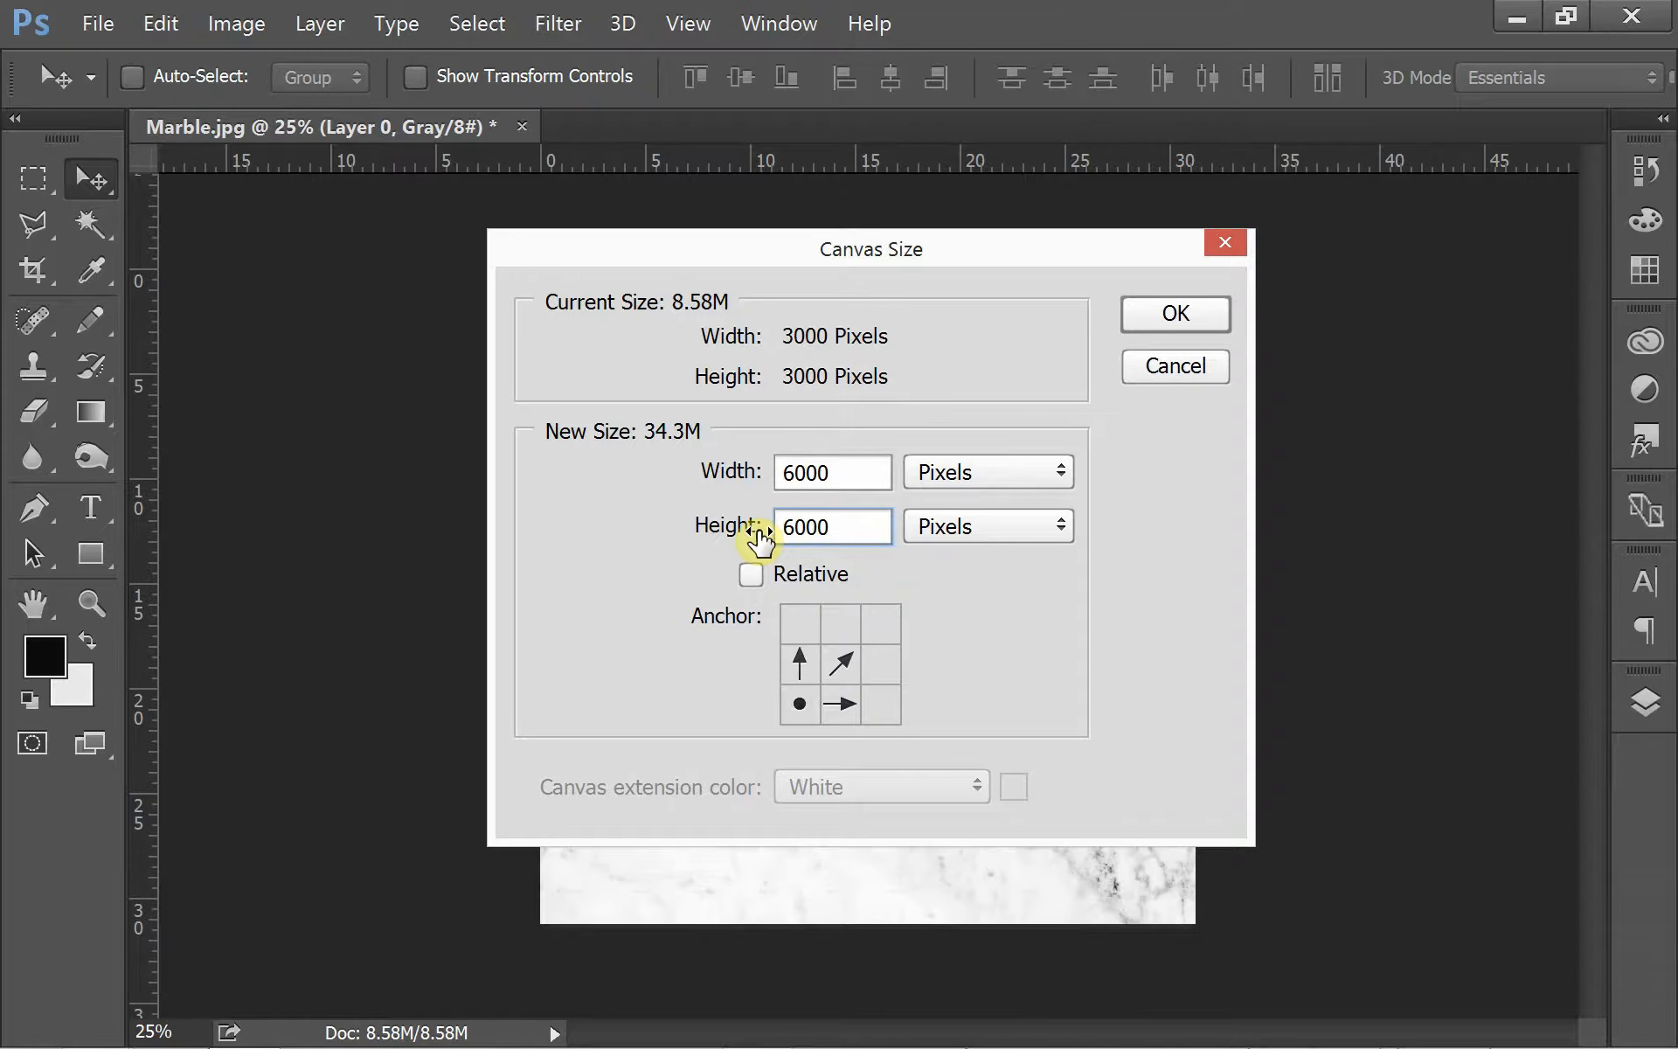
click(1147, 327)
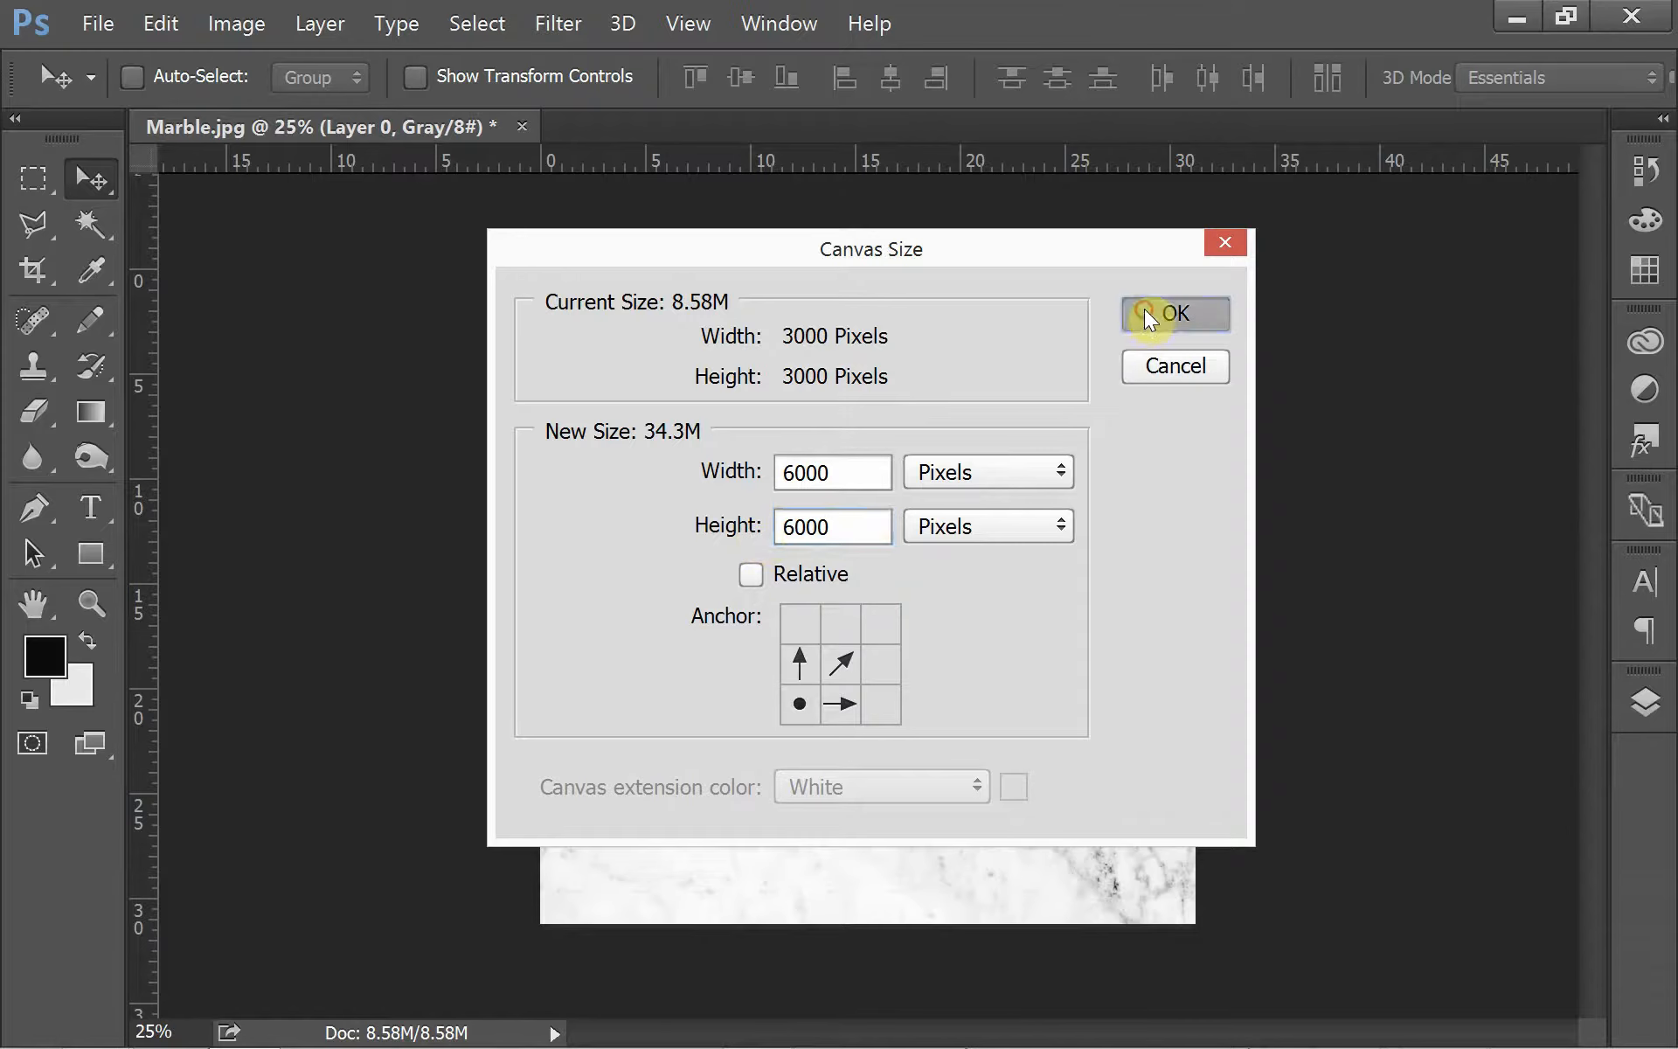
key(ctrl+0)
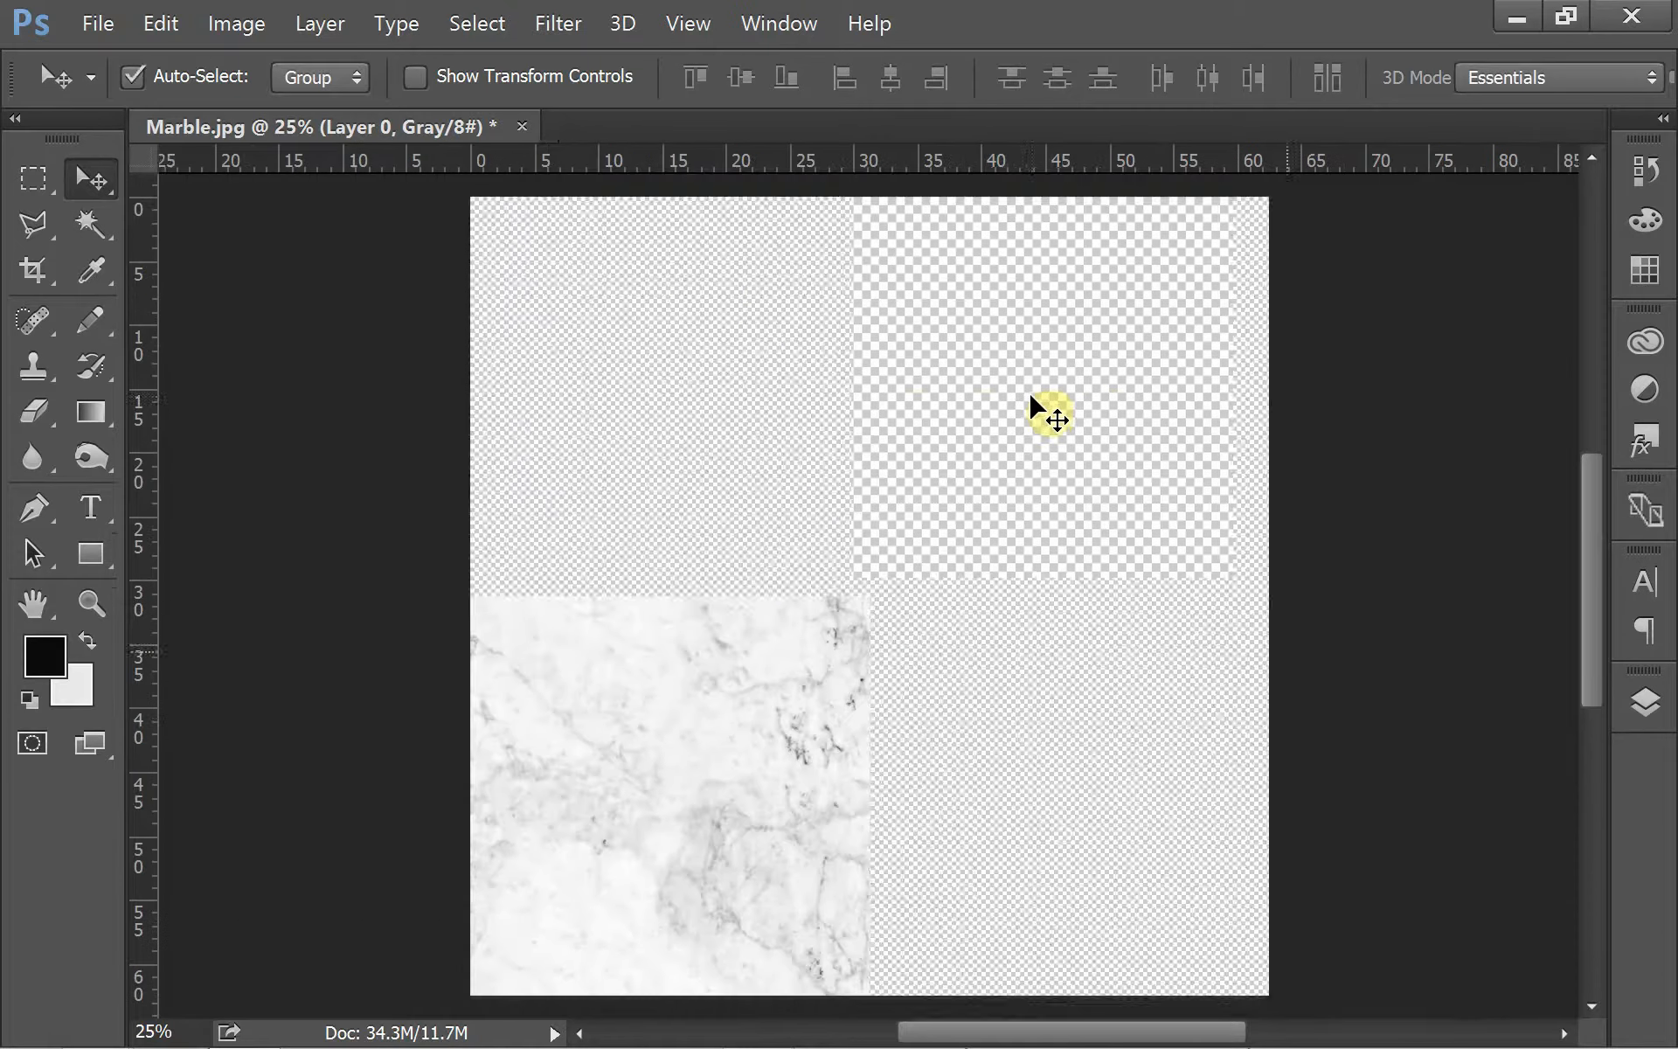
Duplicate Layer 0 and move the copy into the canvas's upper-left quarter, directly above the original marble tile.
click(1642, 704)
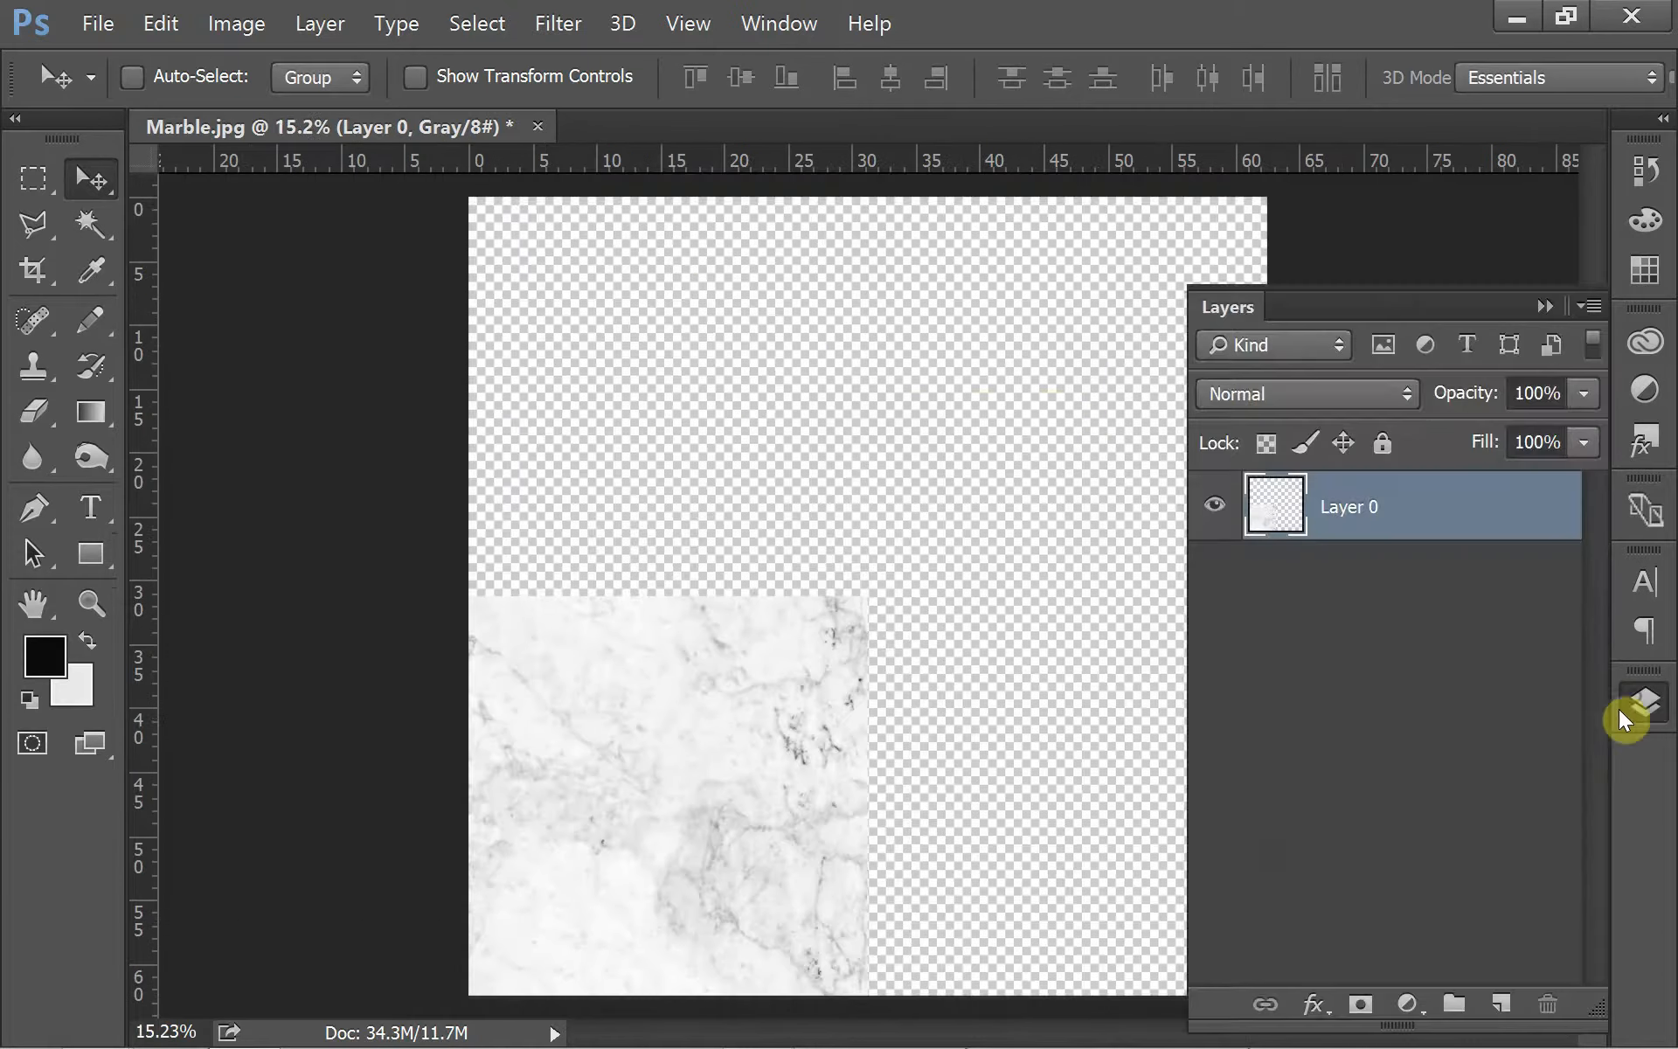
key(ctrl)
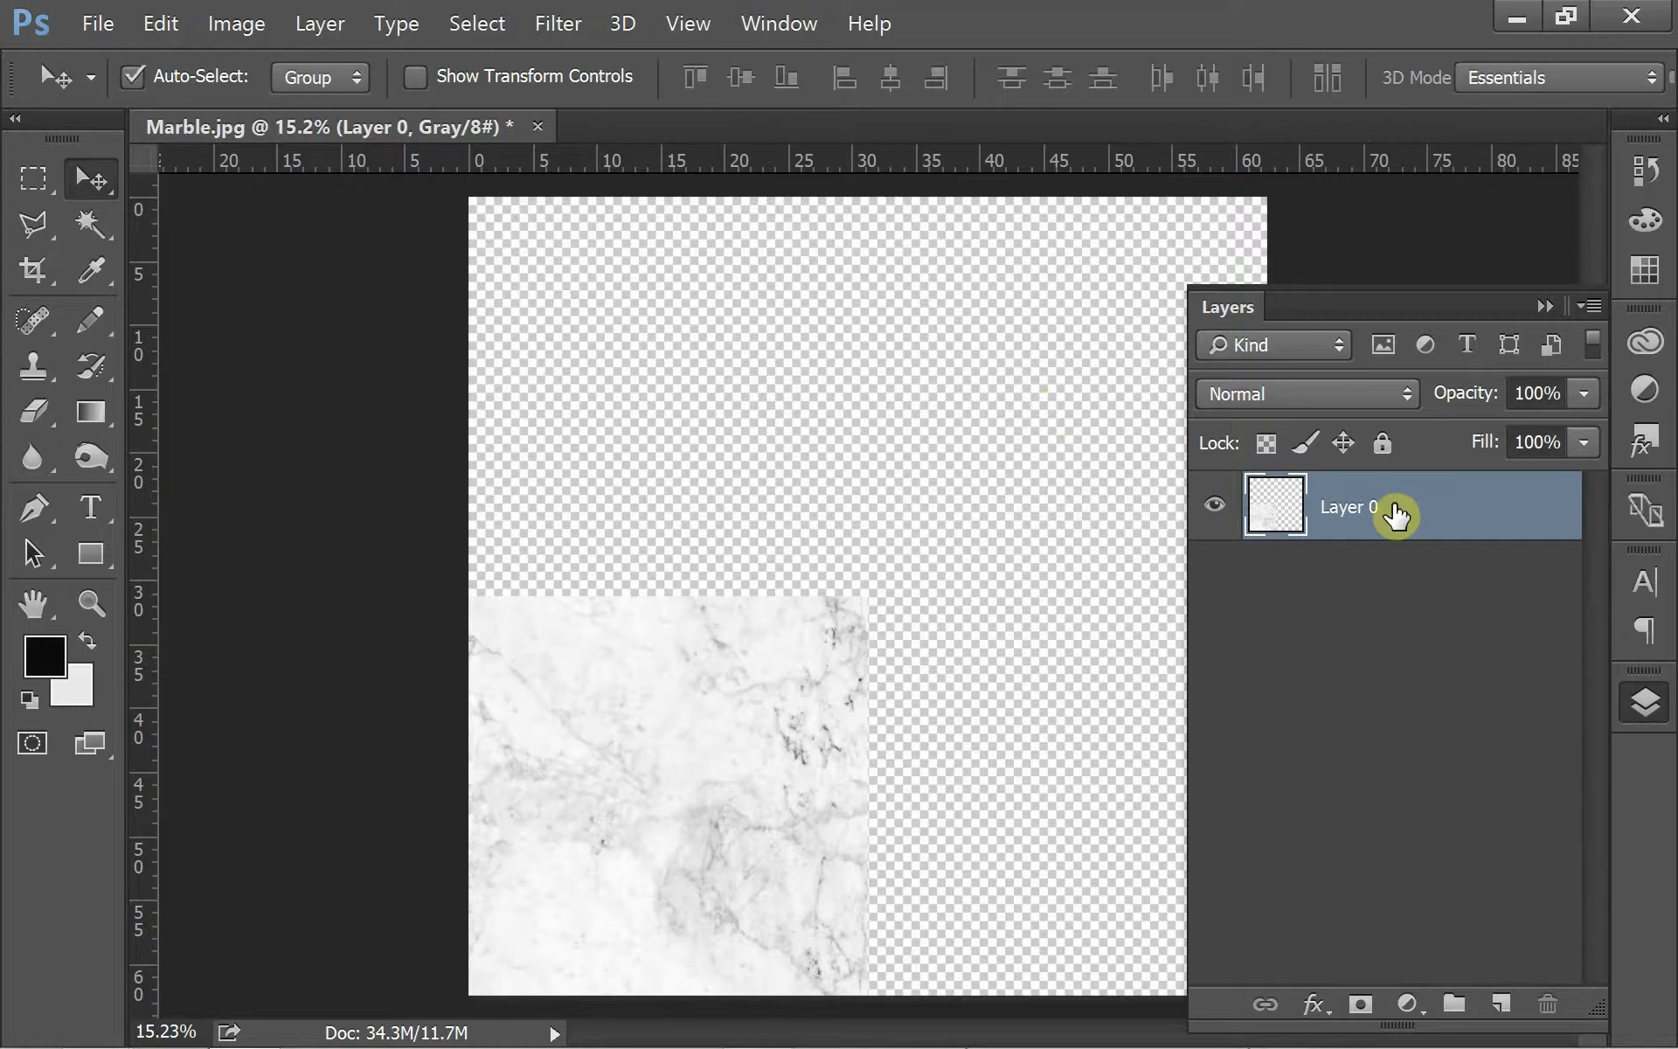
key(ctrl+j)
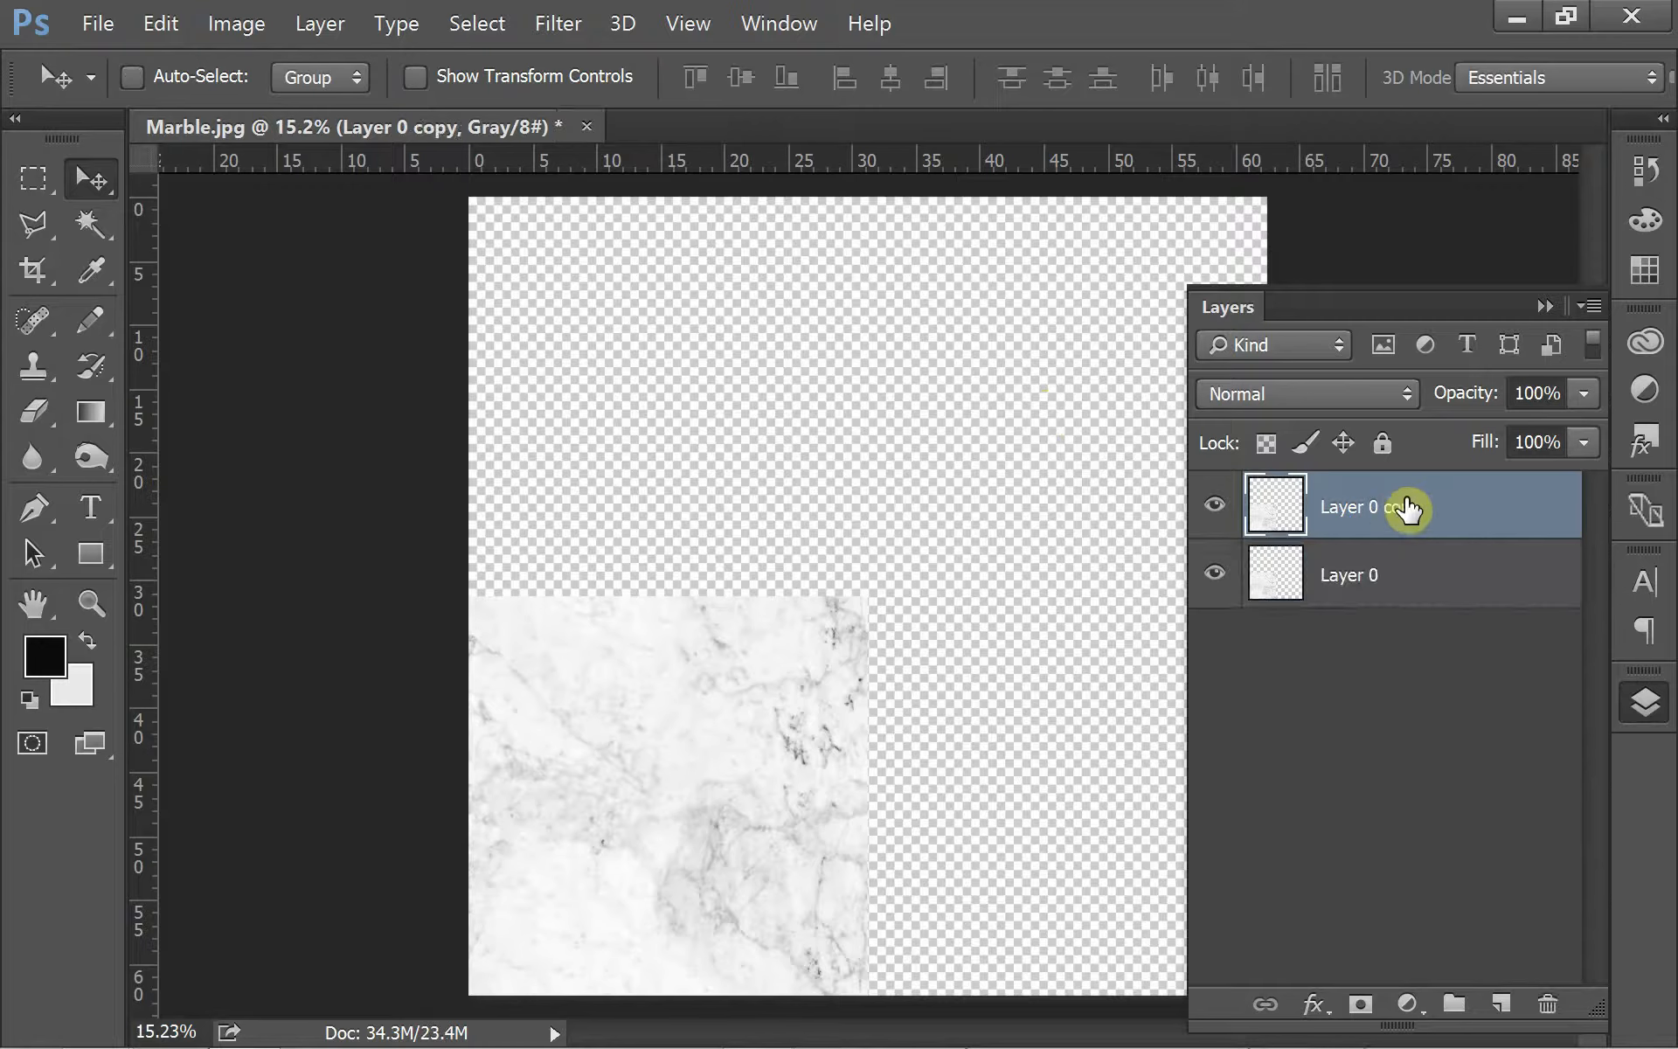
click(1547, 308)
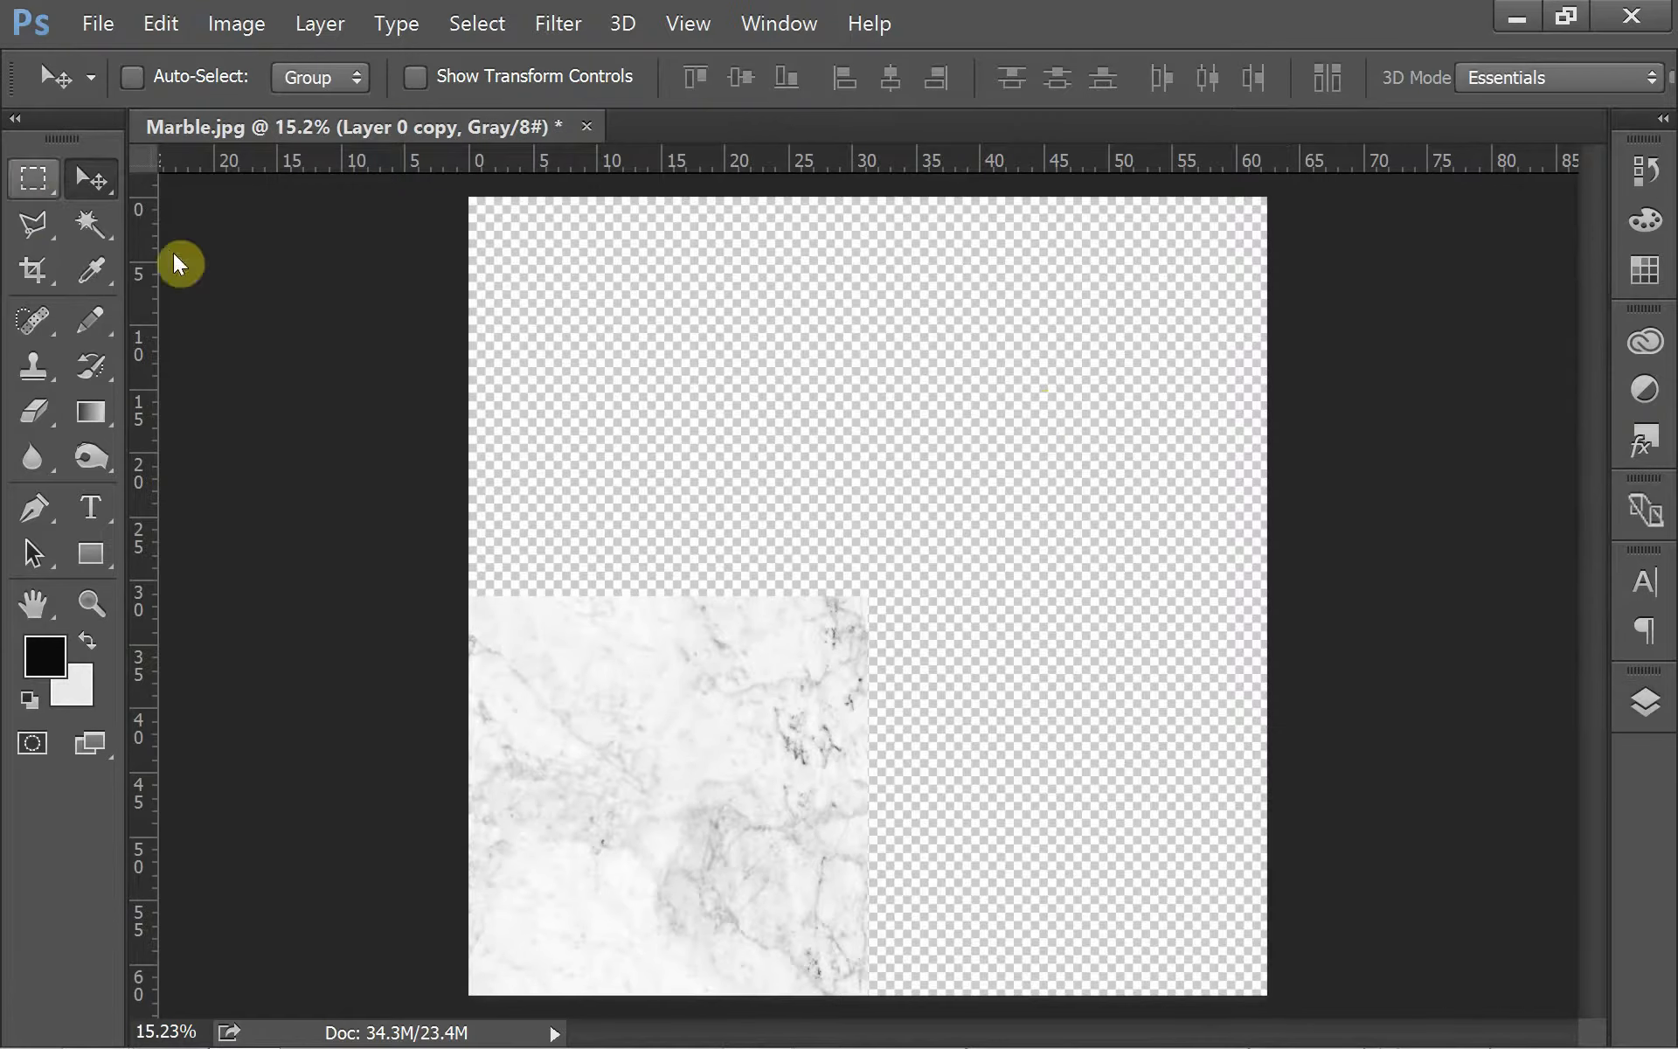
drag(682, 685, 671, 295)
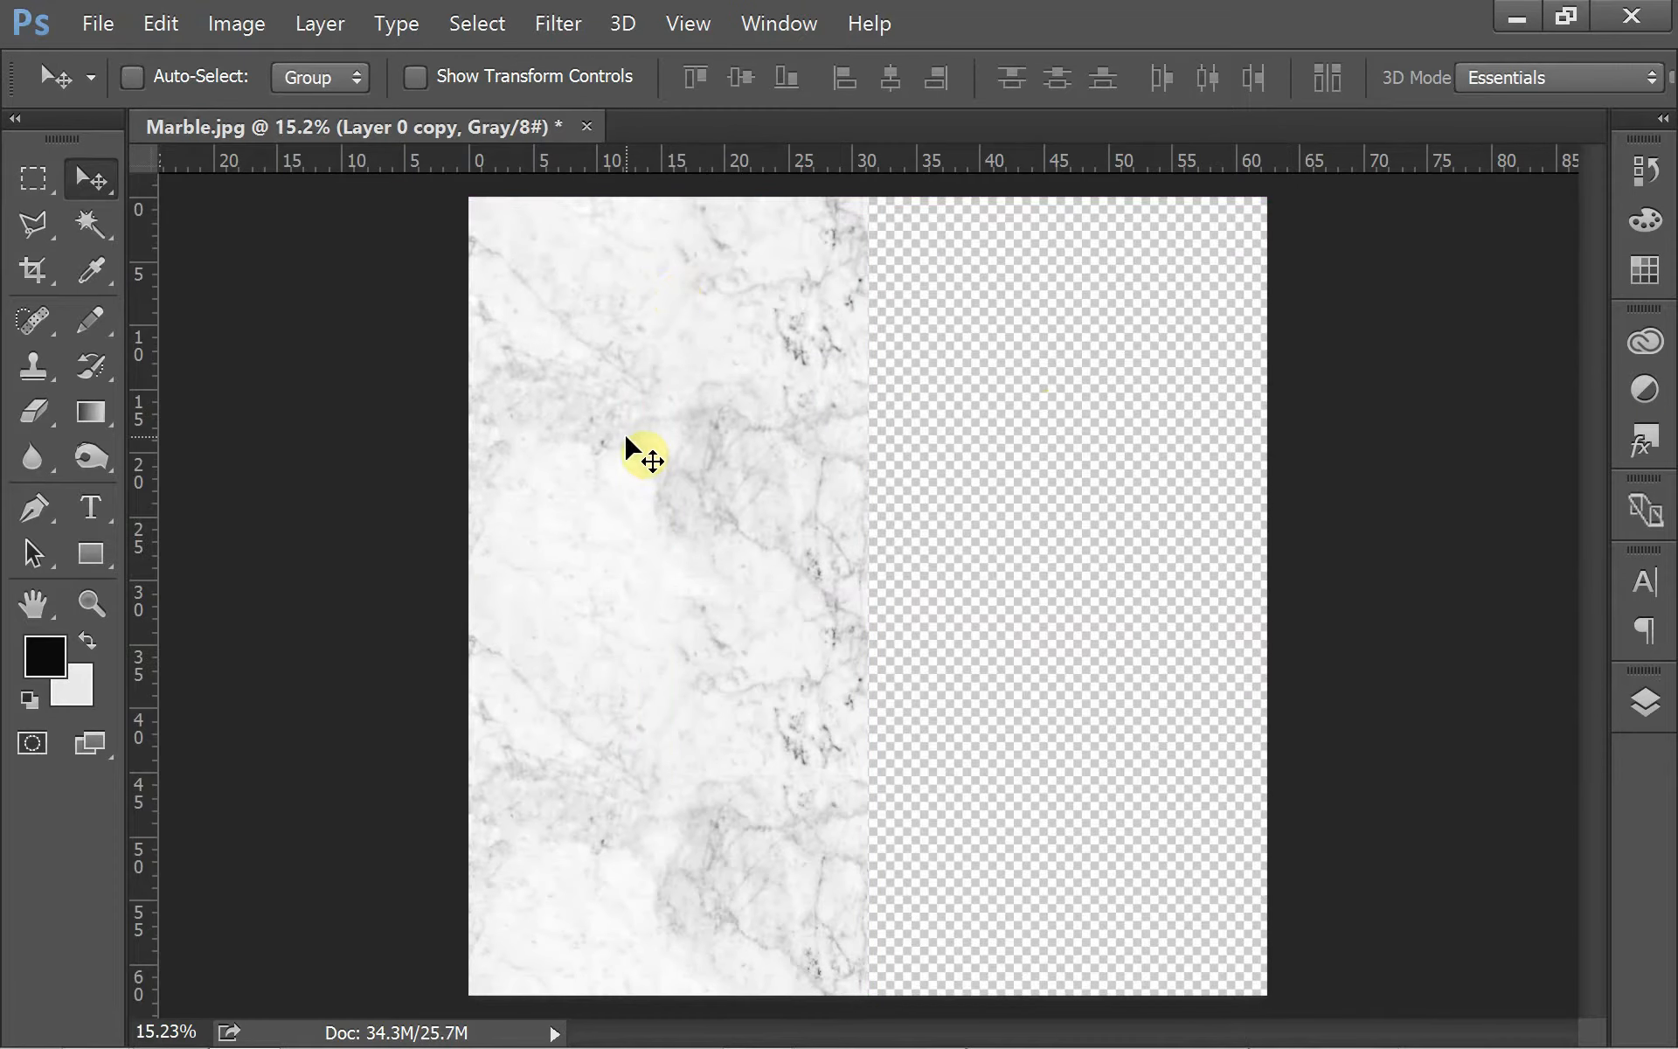
Rotate the upper-left marble copy 90° clockwise.
right_click(627, 446)
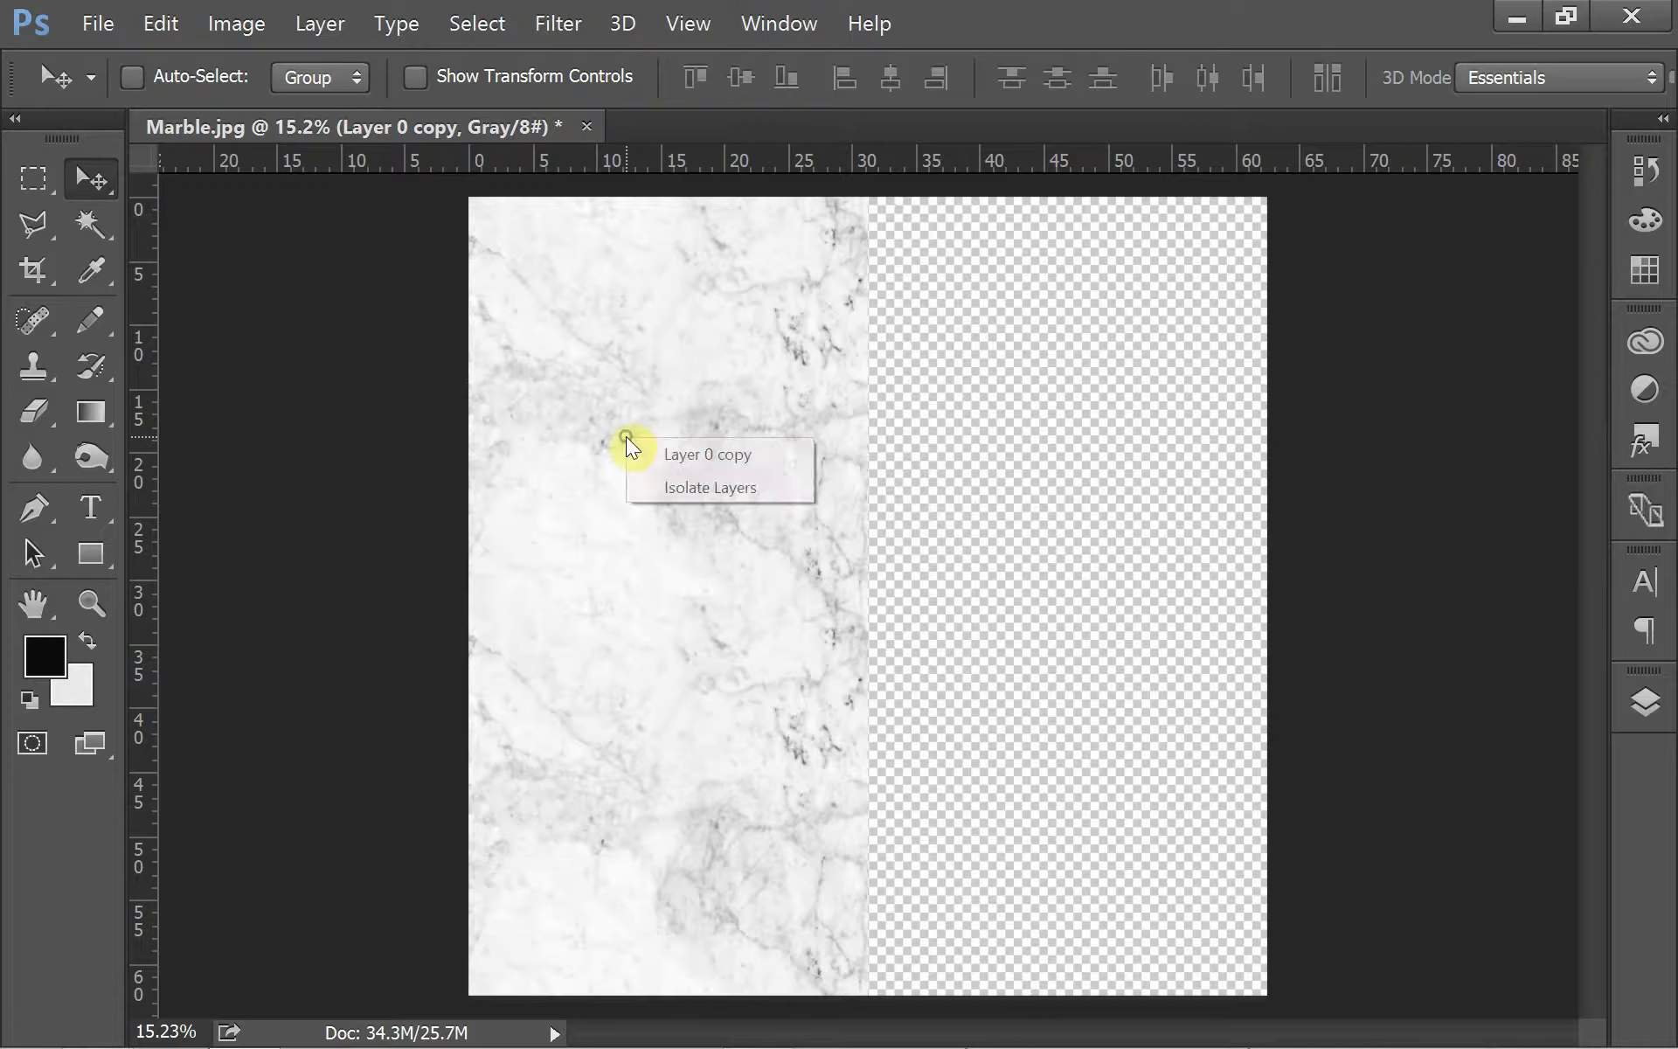
click(628, 442)
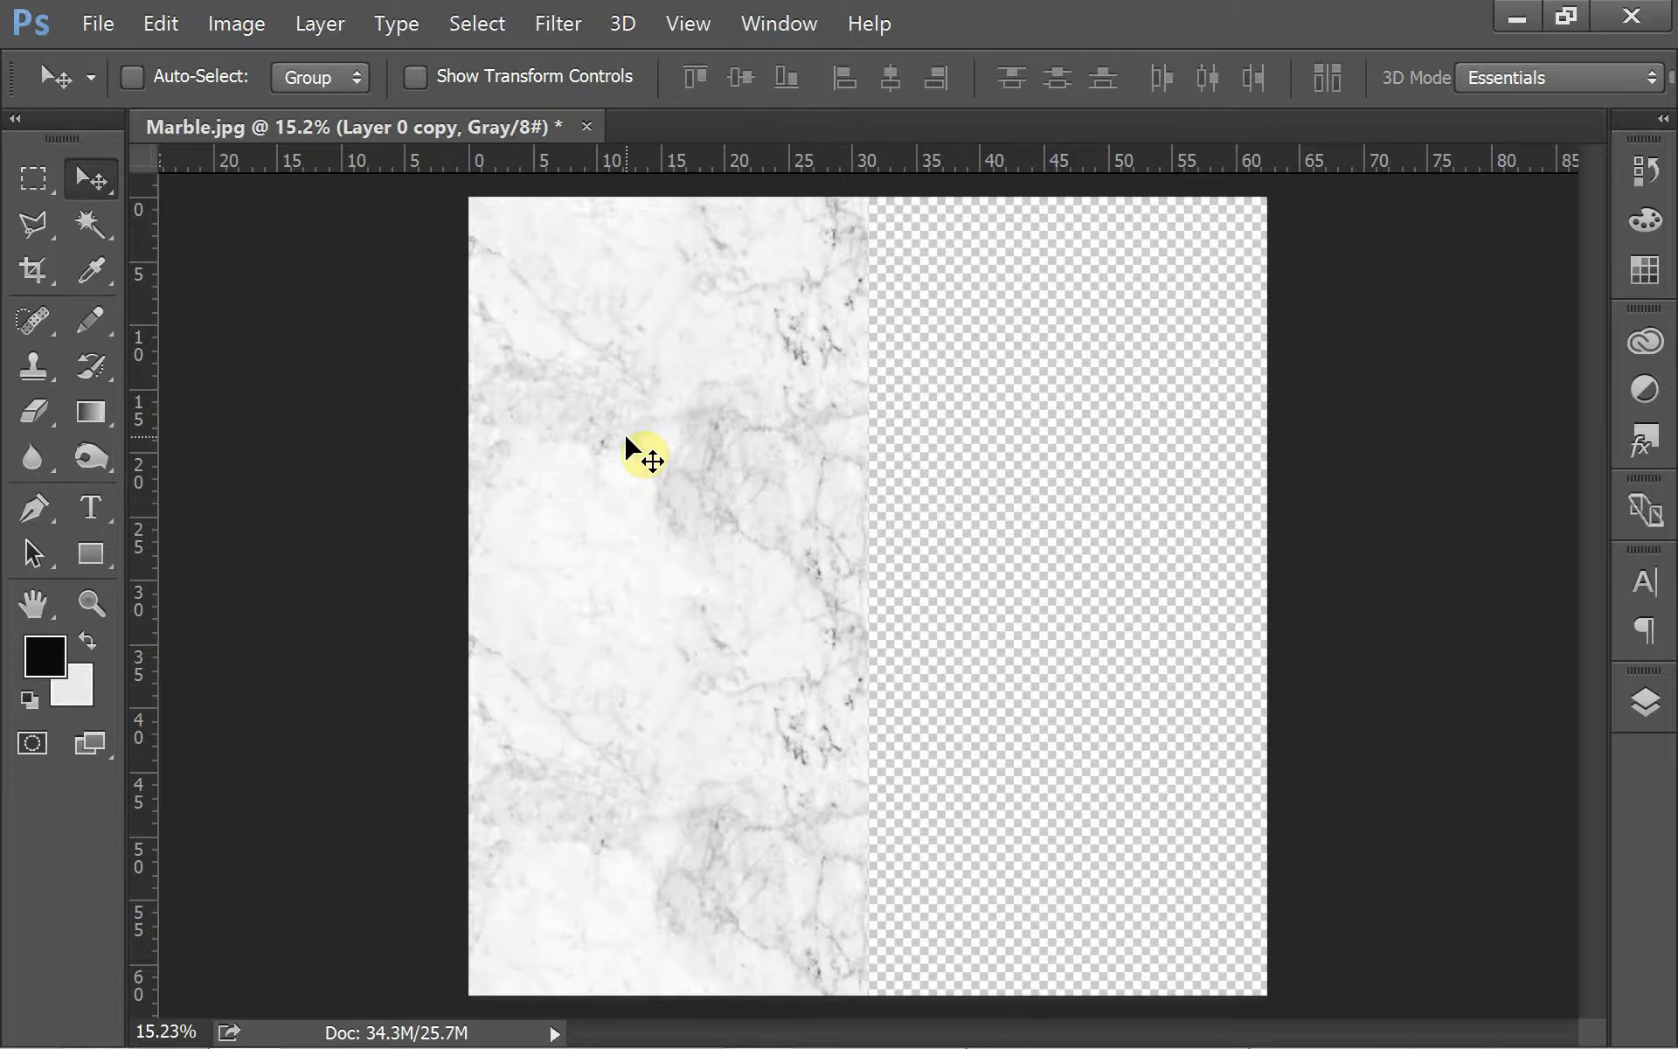
key(ctrl+t)
right_click(626, 437)
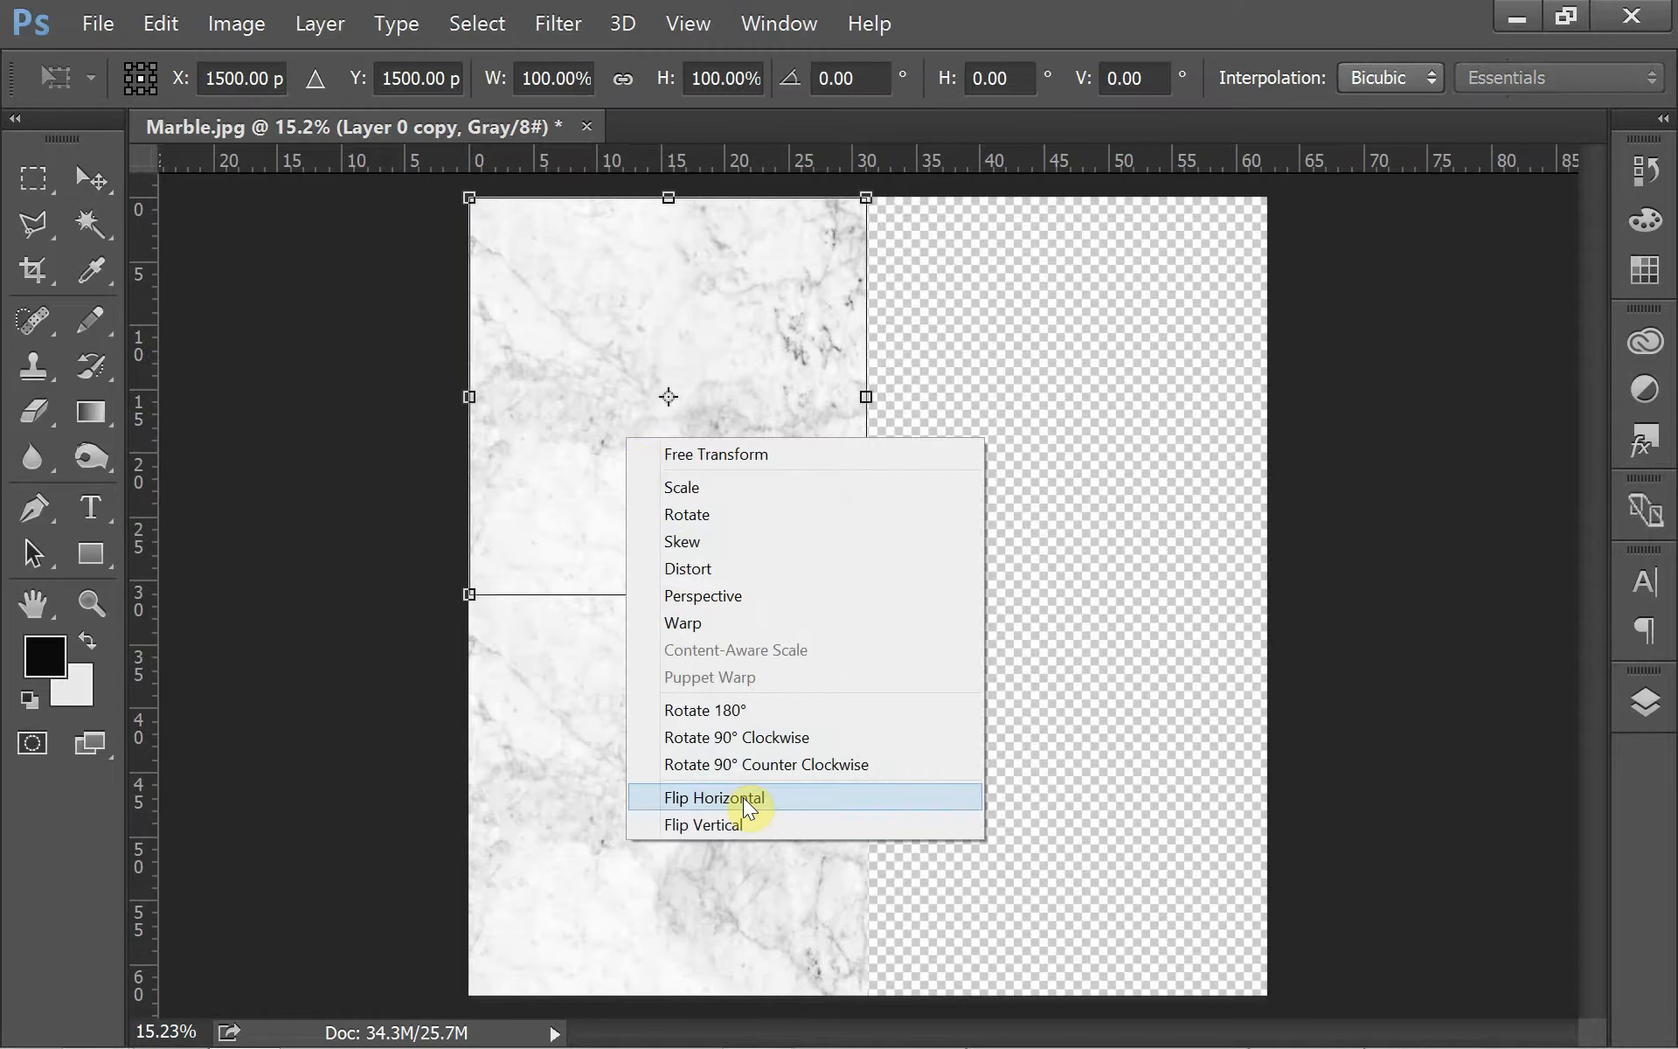
click(750, 737)
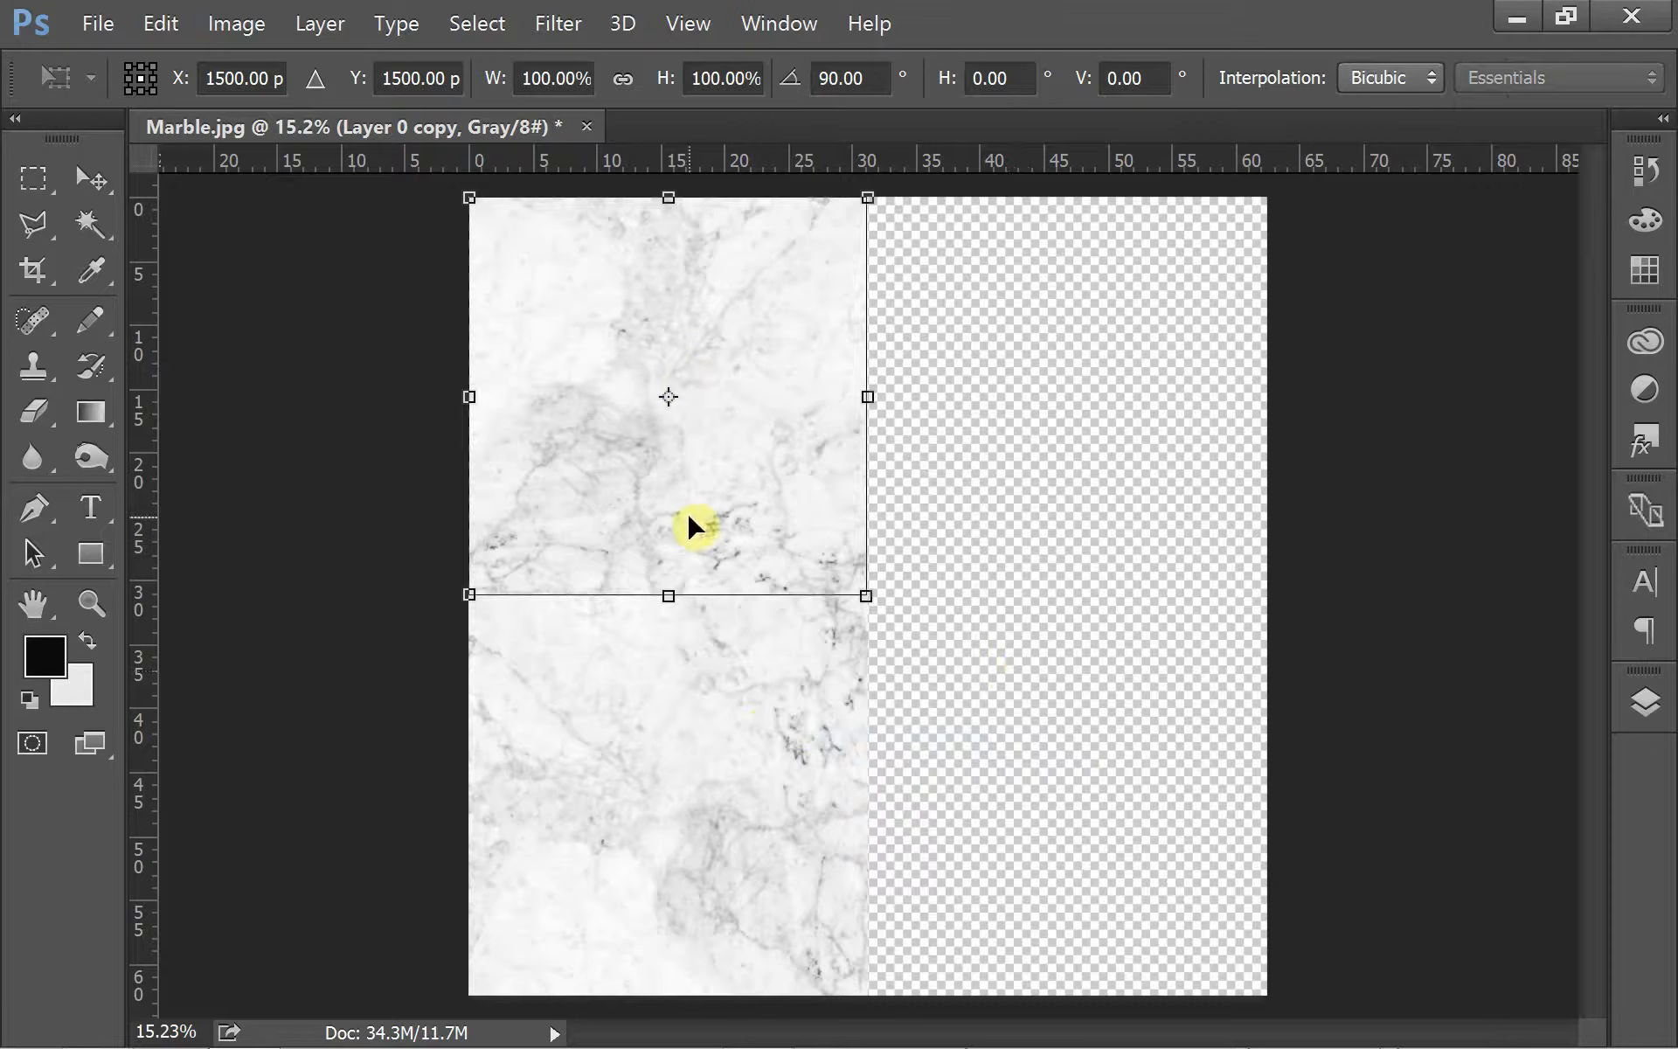
key(Return)
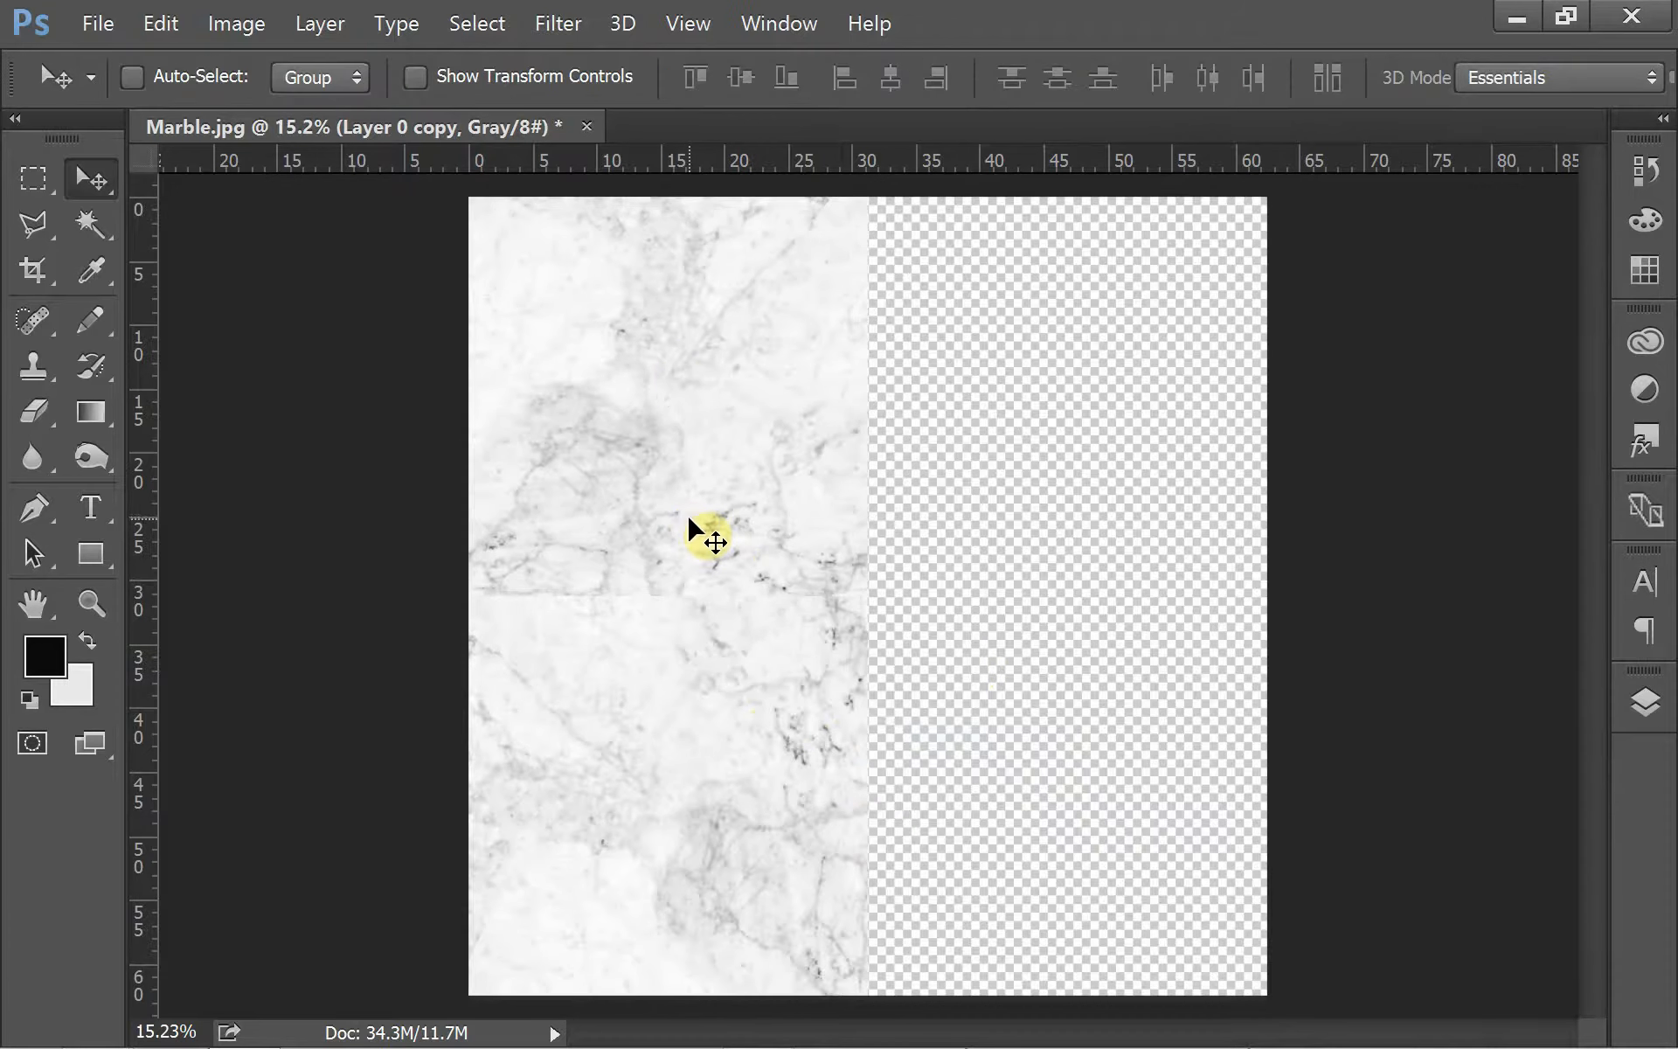
Merge the visible marble layers into a single layer.
click(1645, 702)
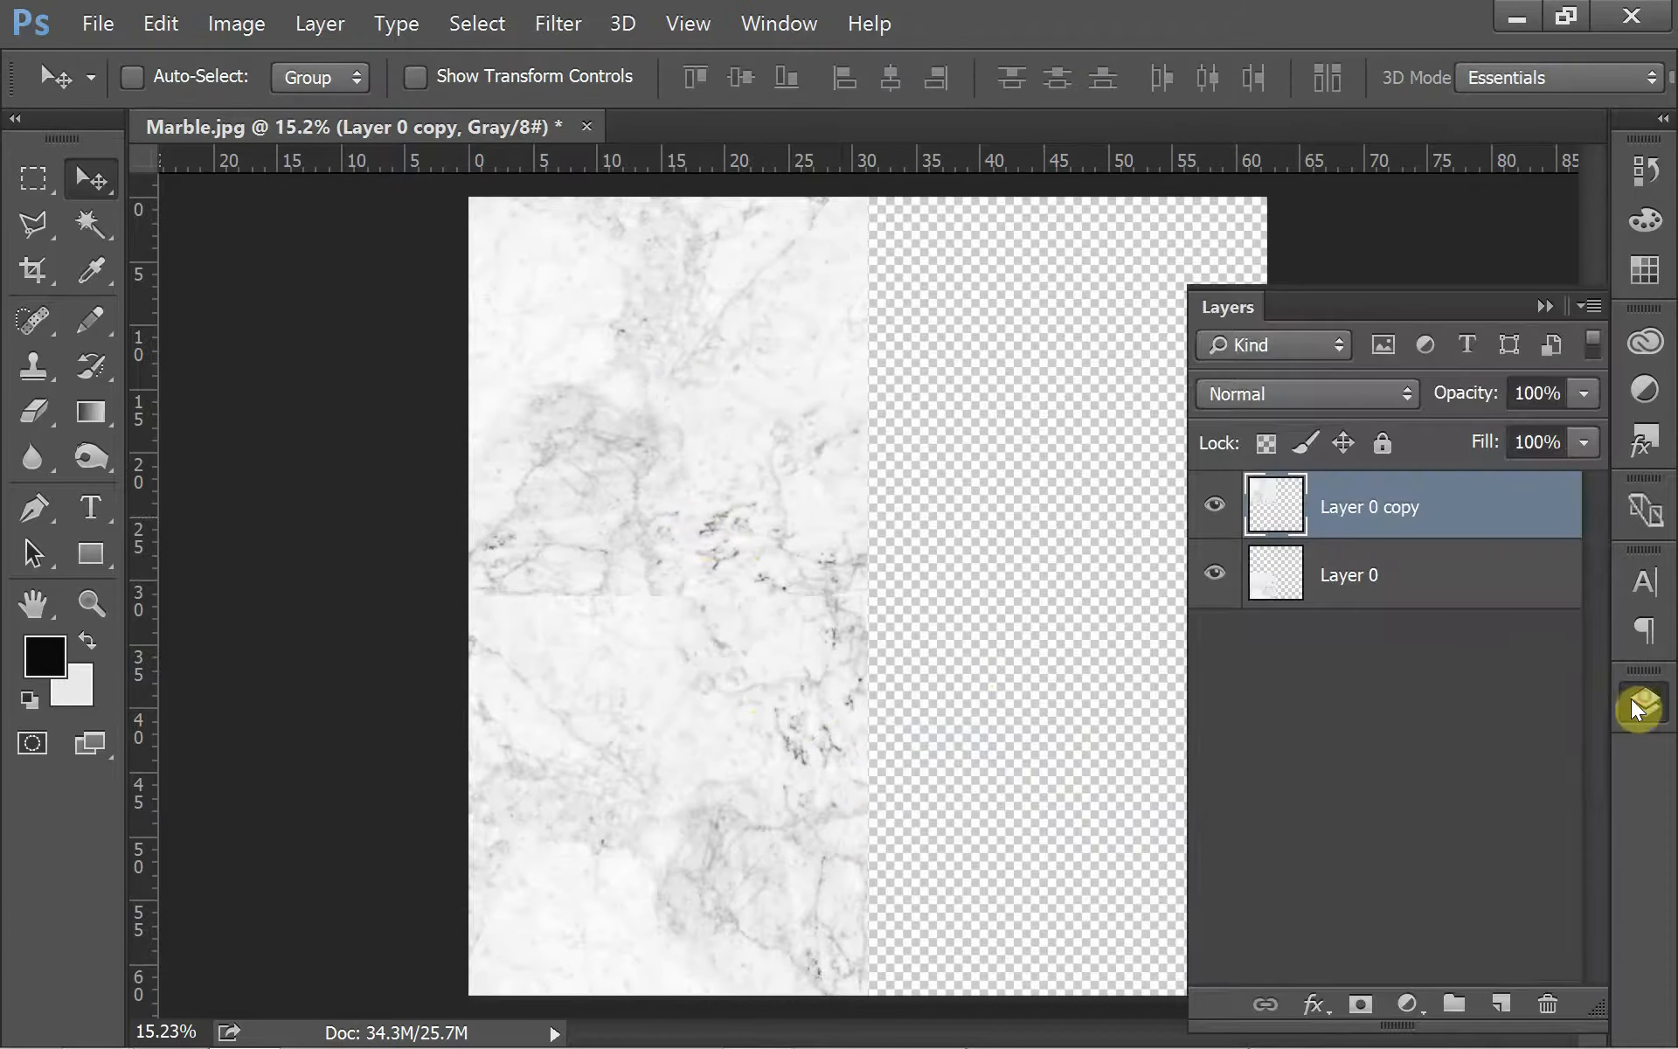
right_click(1383, 518)
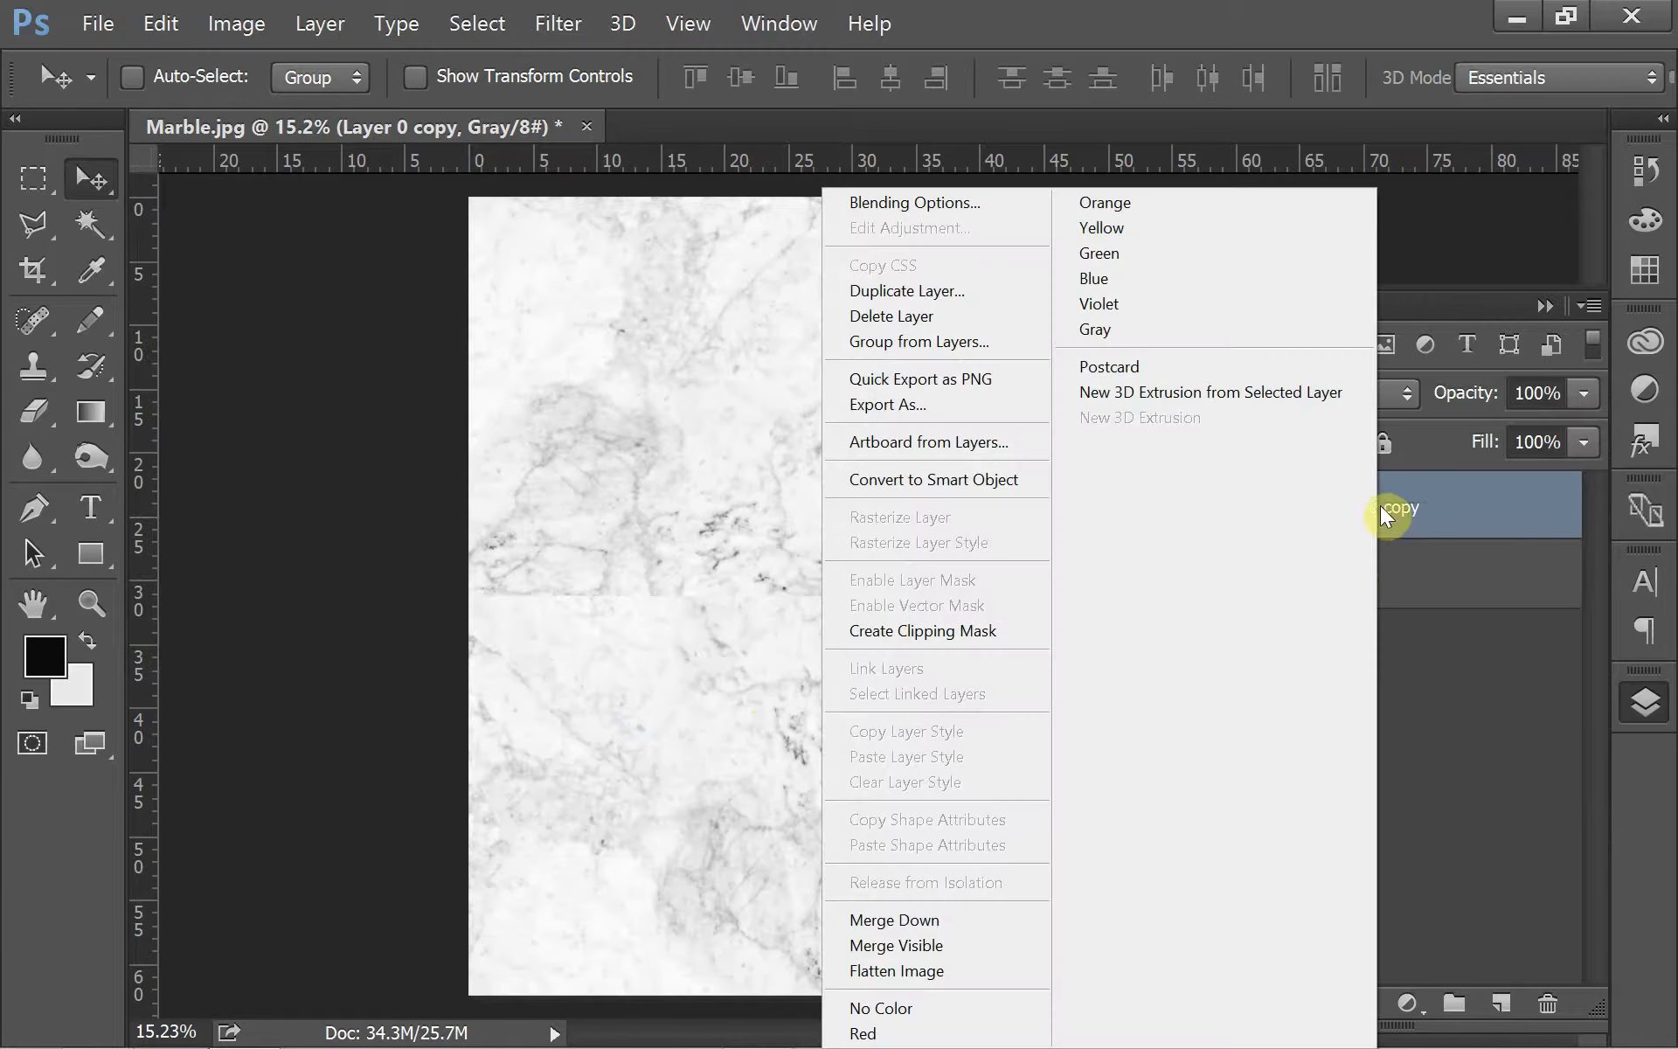
click(968, 946)
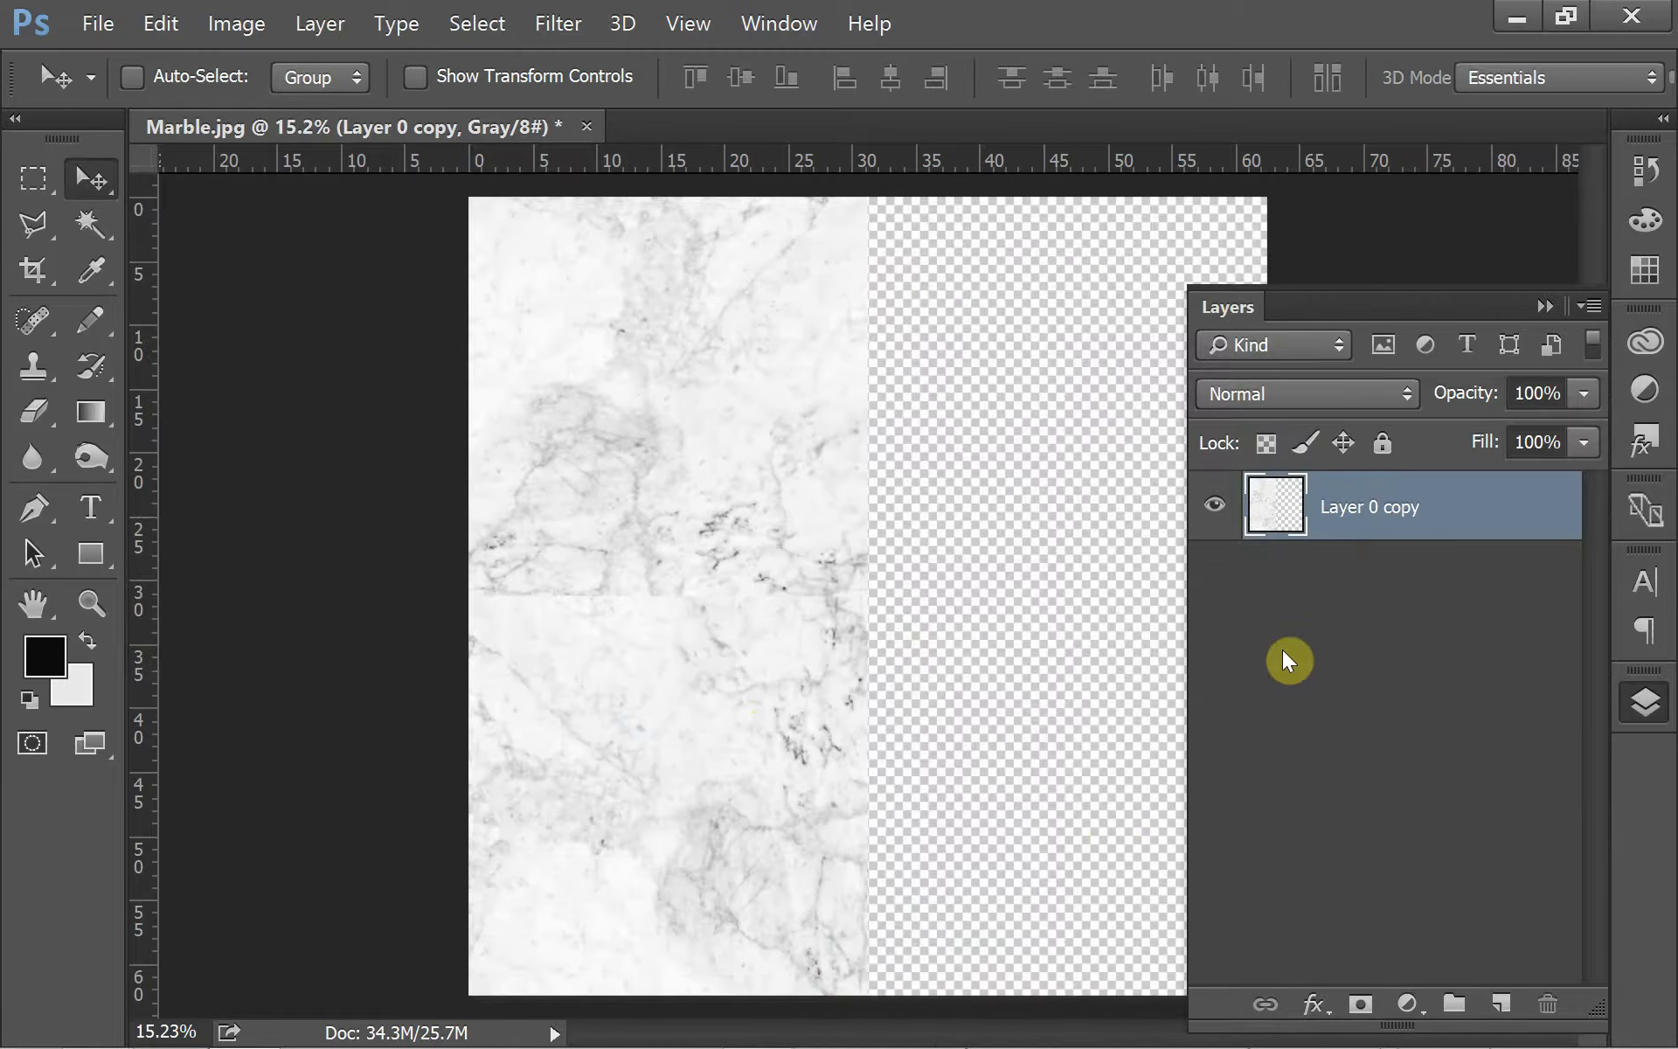
Duplicate the merged marble layer and move the copy over the empty right half of the canvas.
key(ctrl+j)
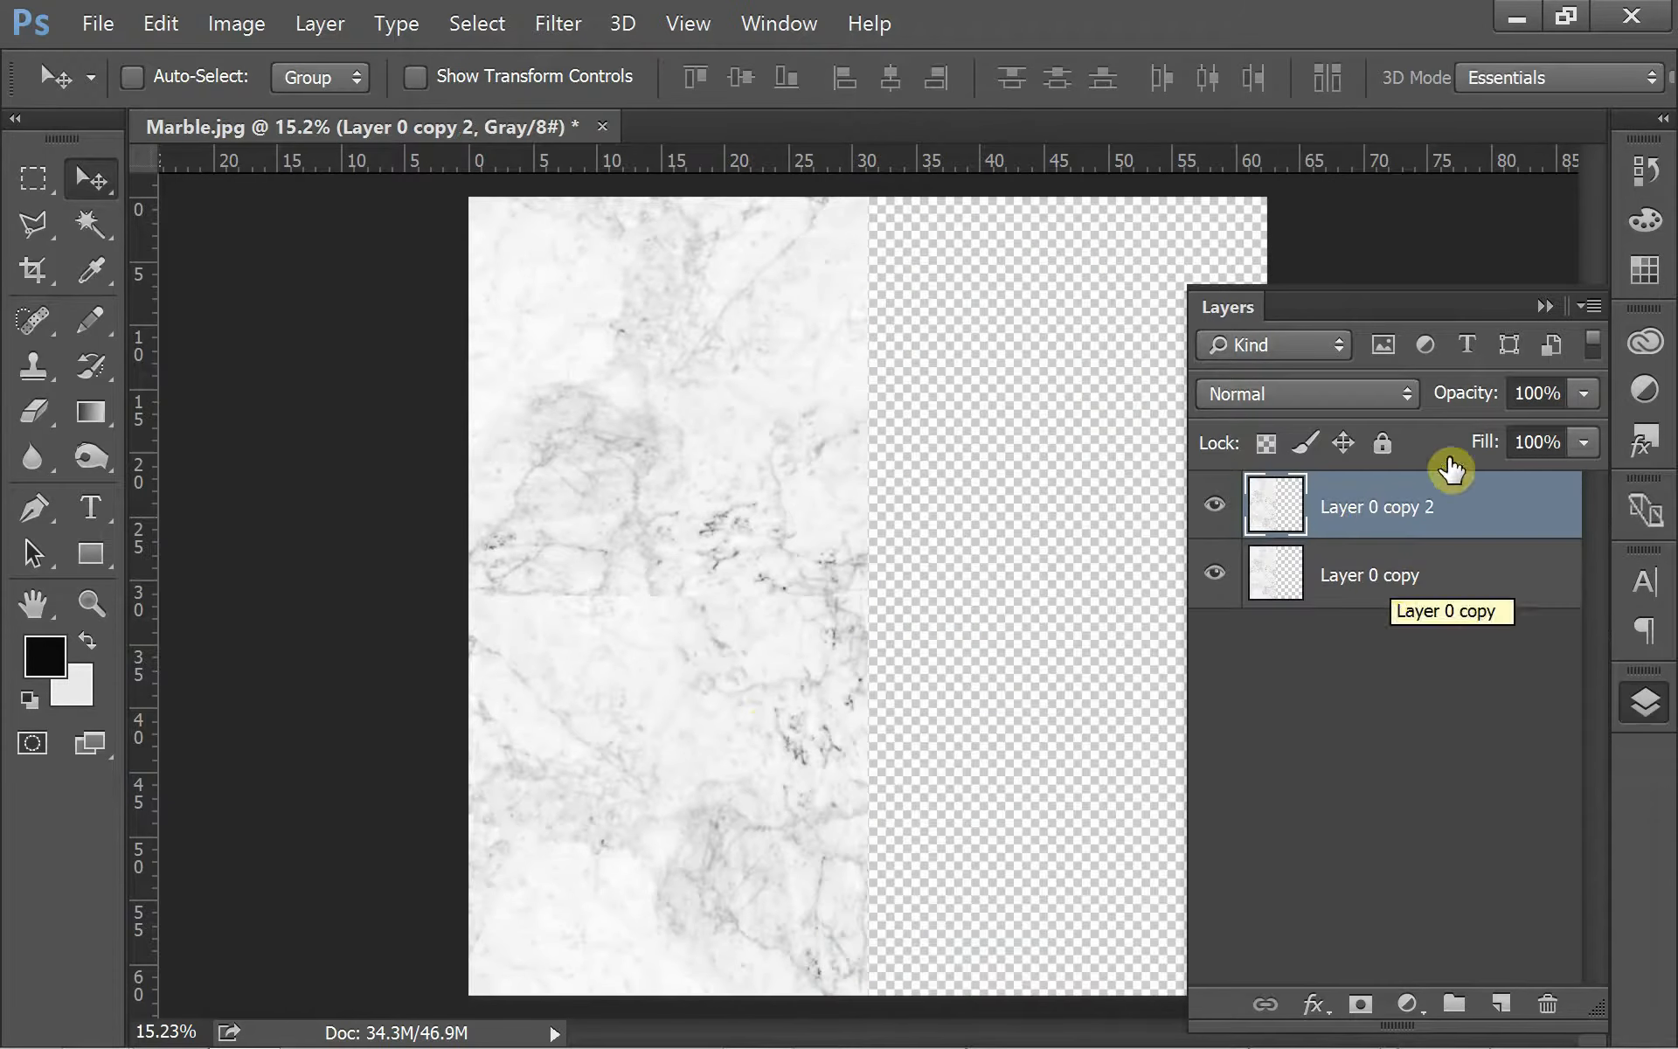
click(1545, 306)
drag(771, 631, 1180, 673)
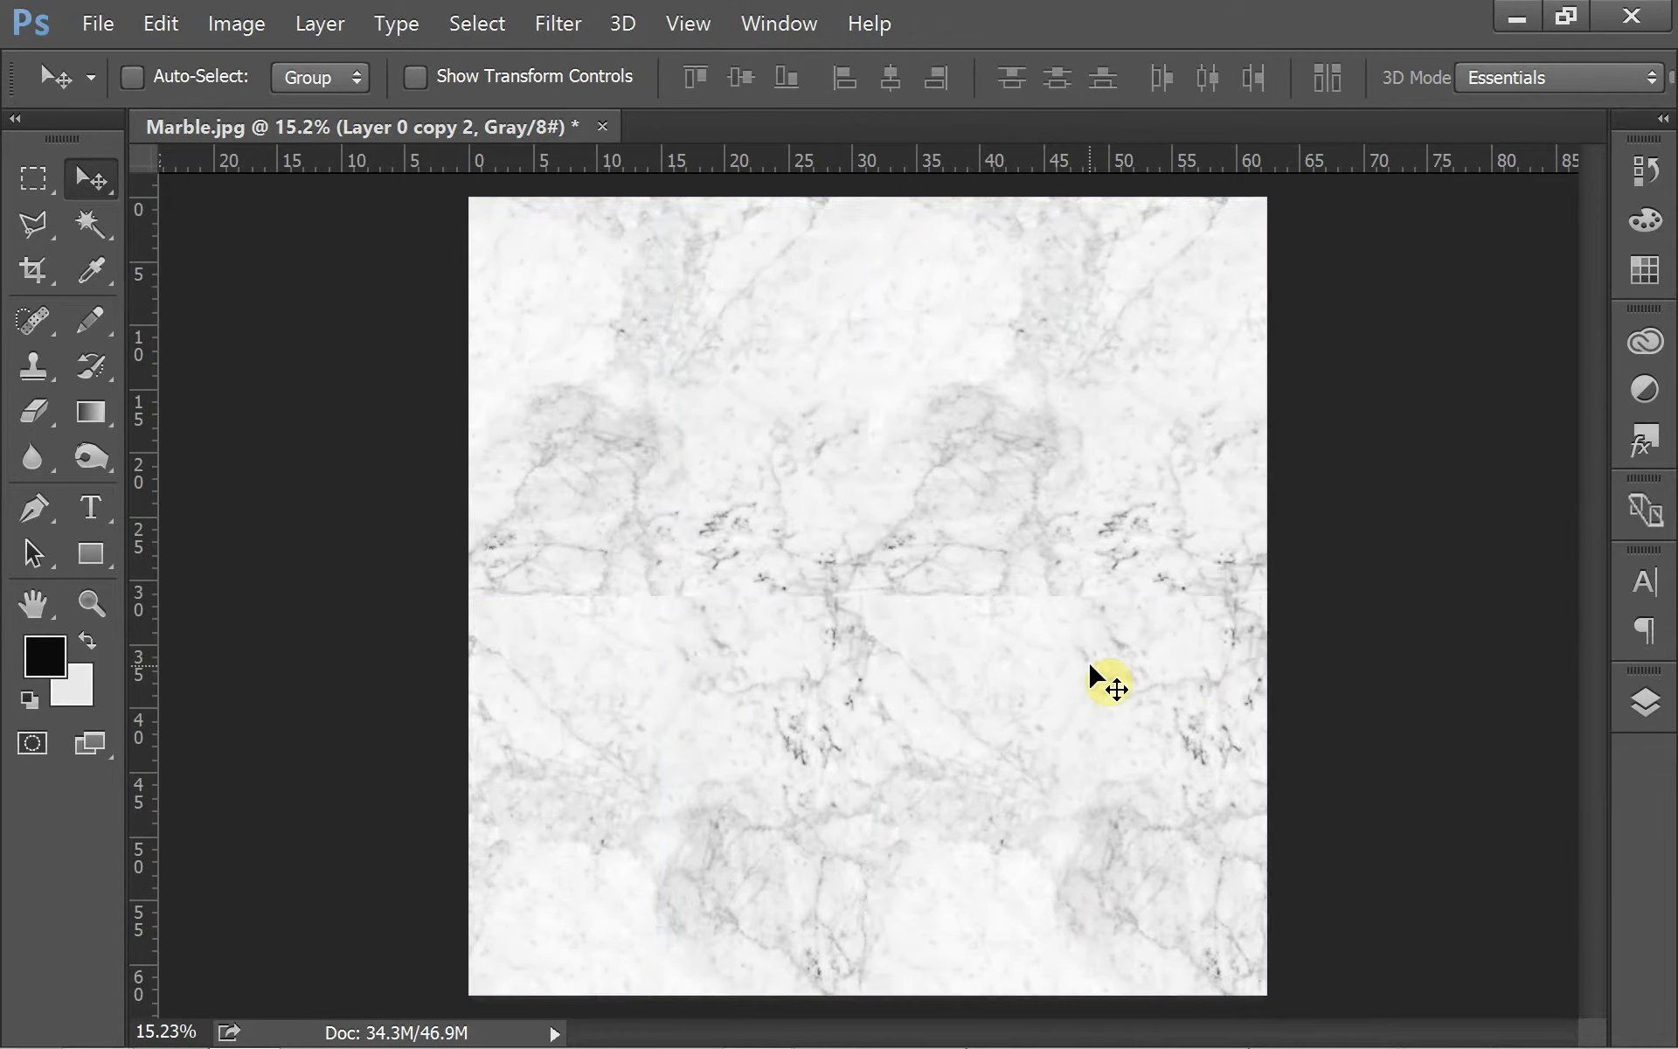
Flip the marble copy on the right half of the canvas horizontally.
key(ctrl+t)
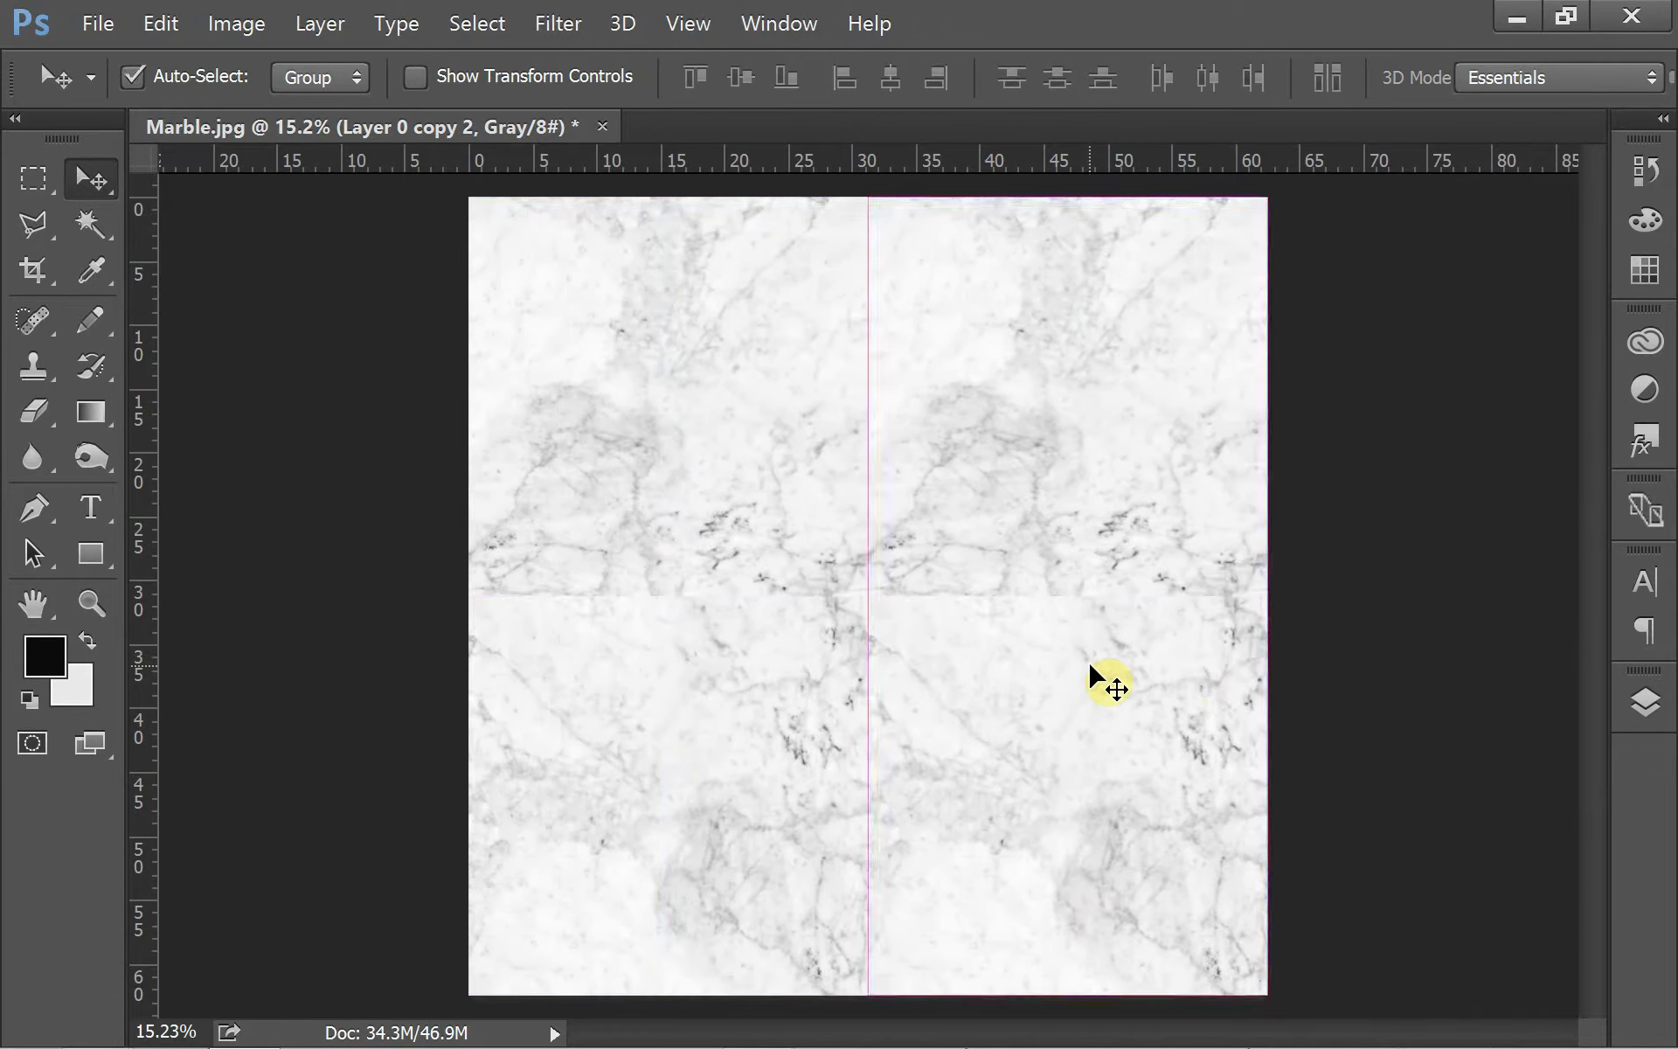
right_click(1089, 665)
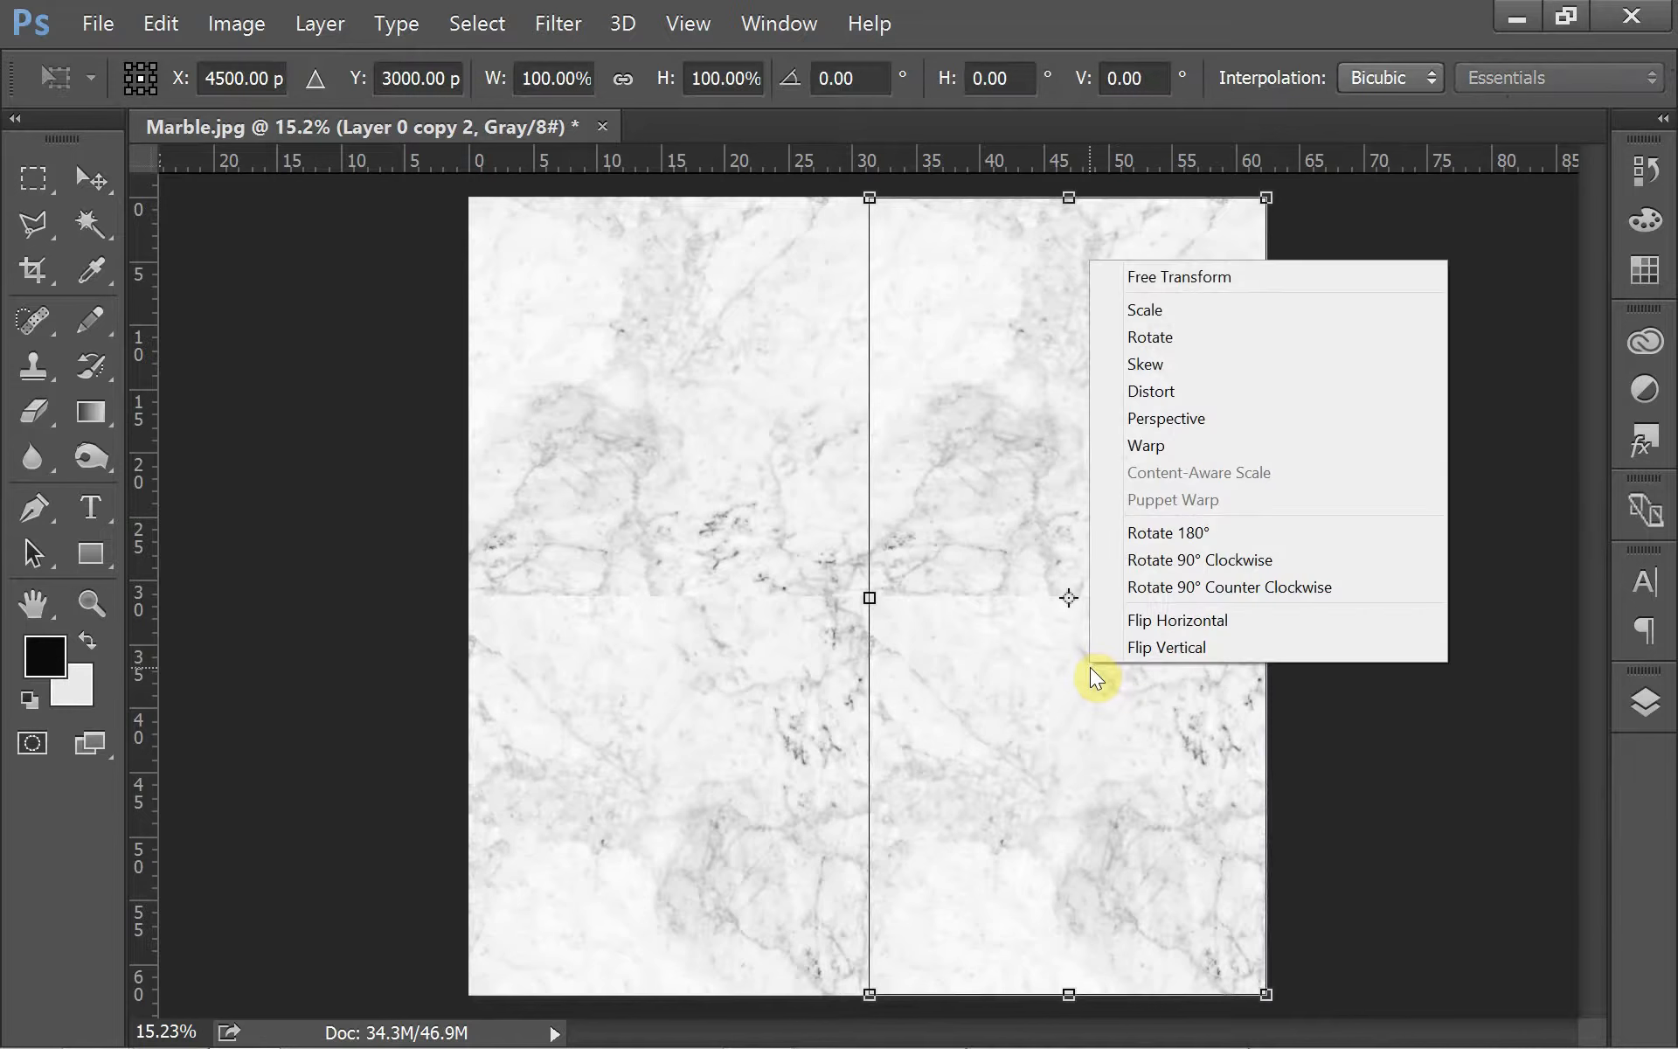
click(1141, 620)
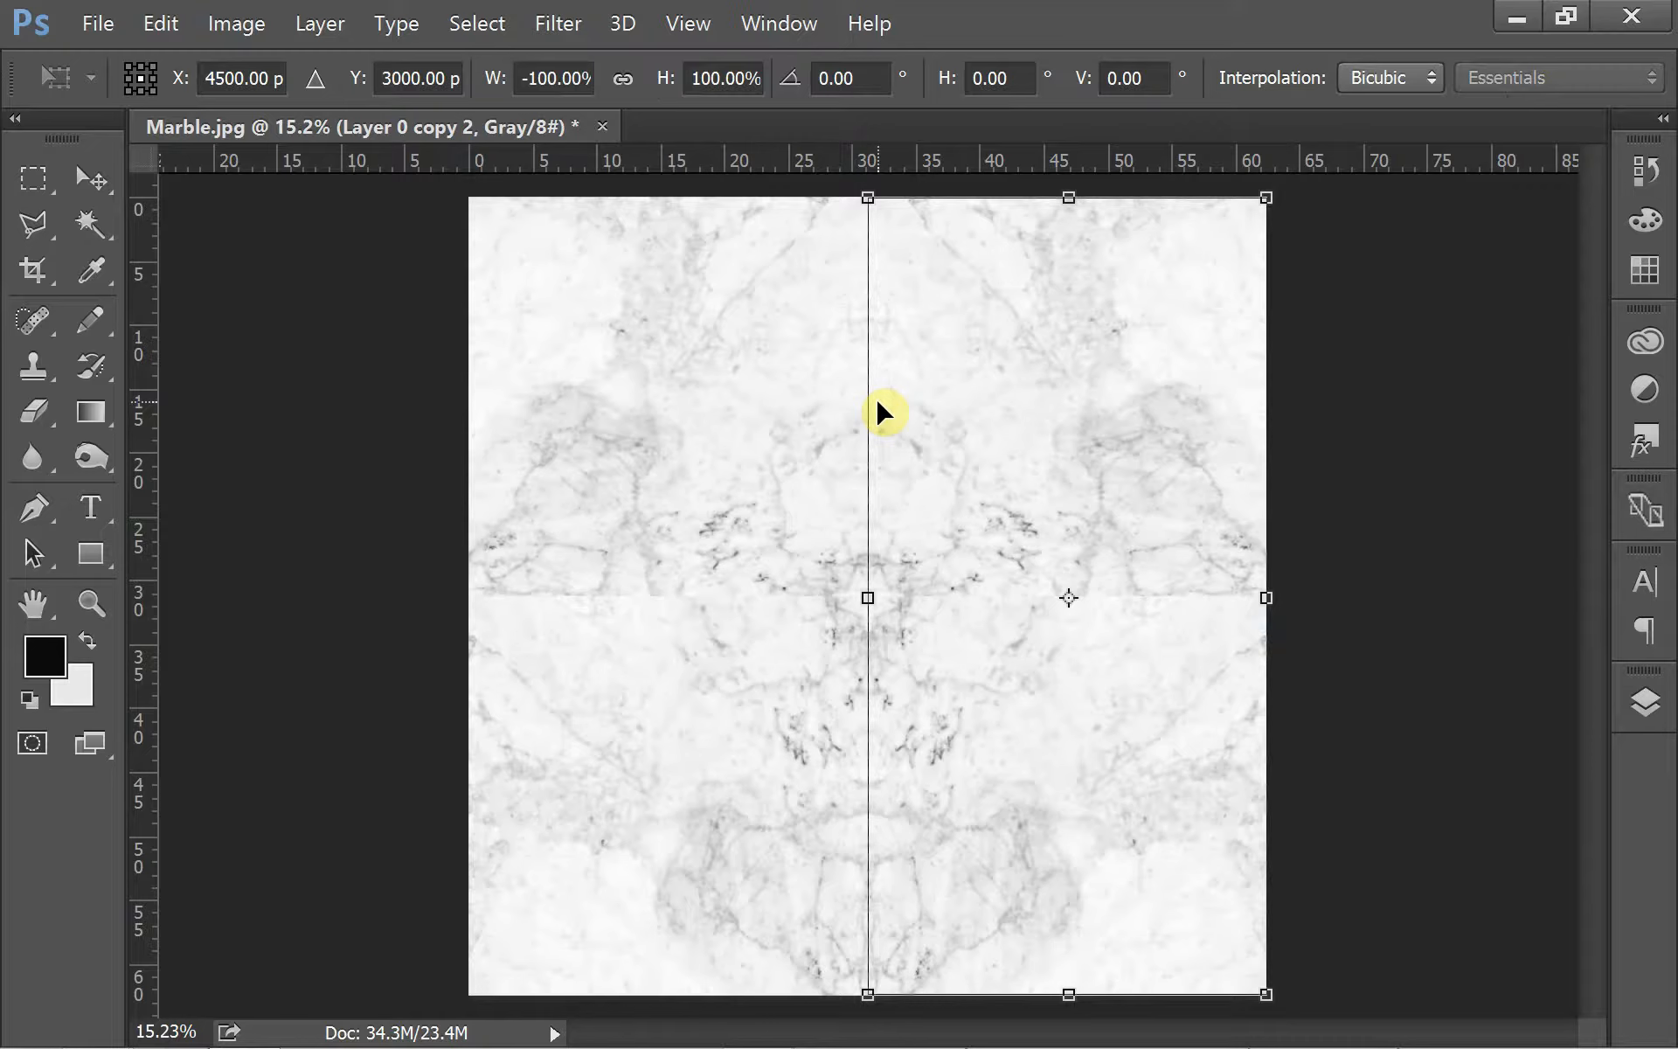
key(Return)
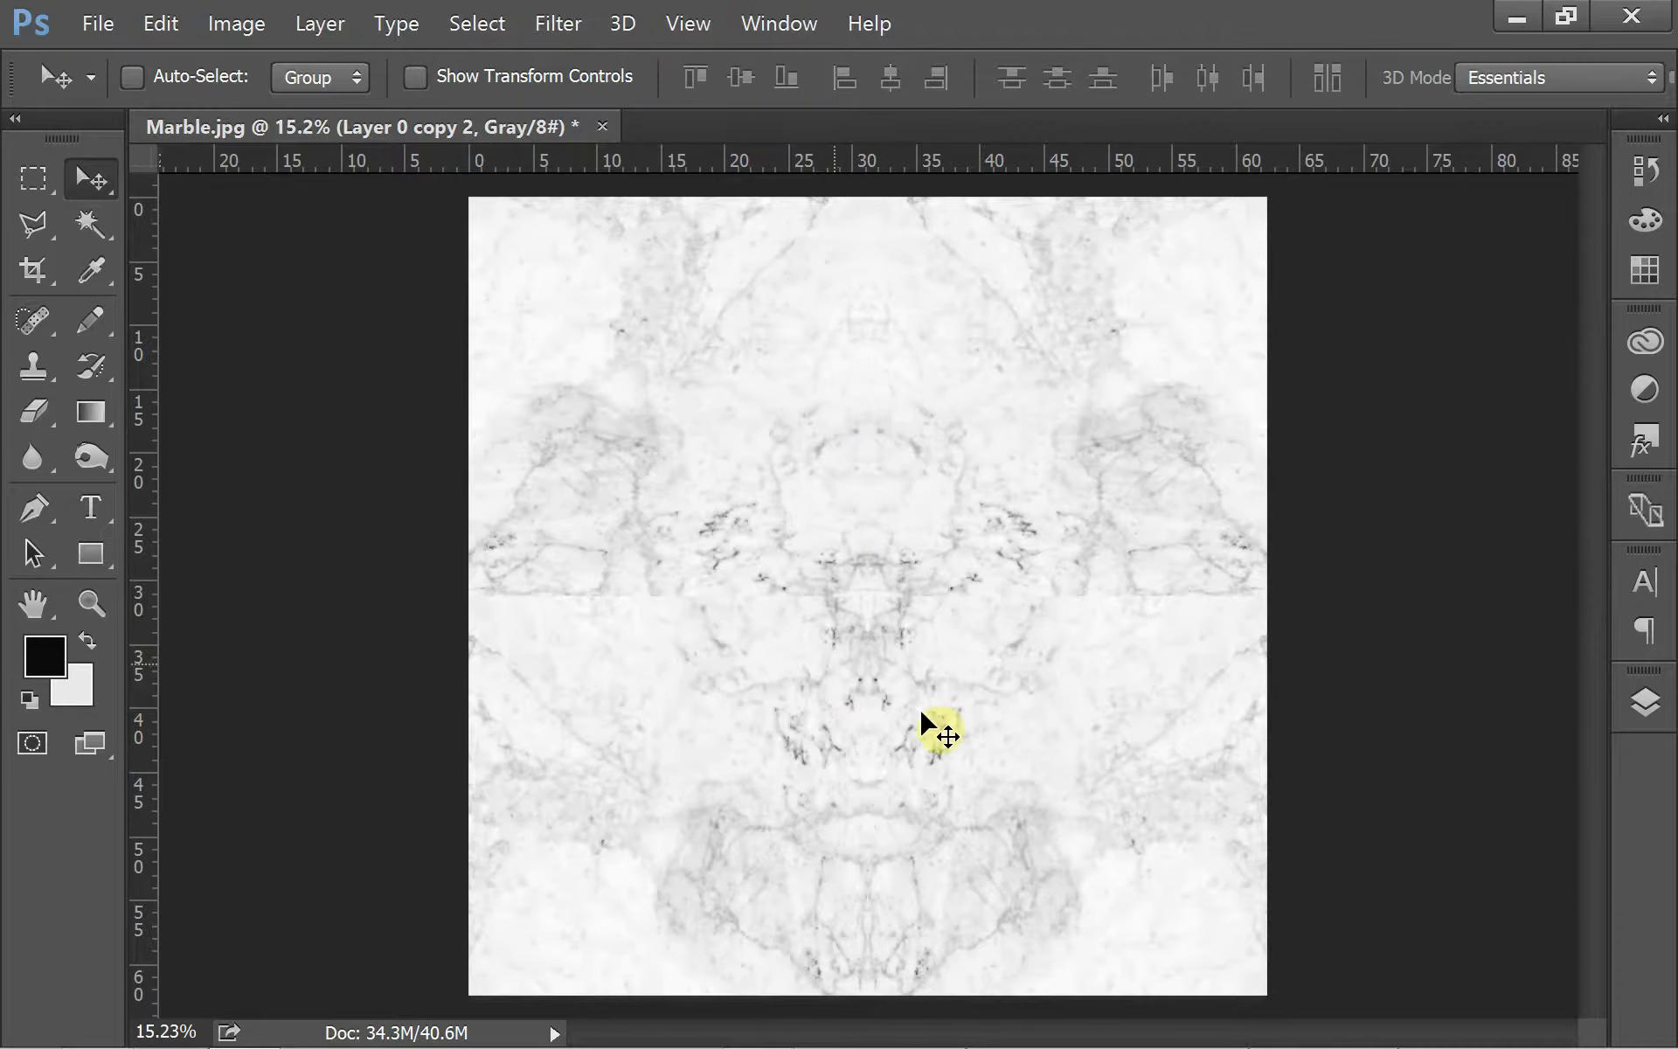
Merge Layer 0 copy 2 and Layer 0 copy into one layer with Merge Visible.
click(1645, 706)
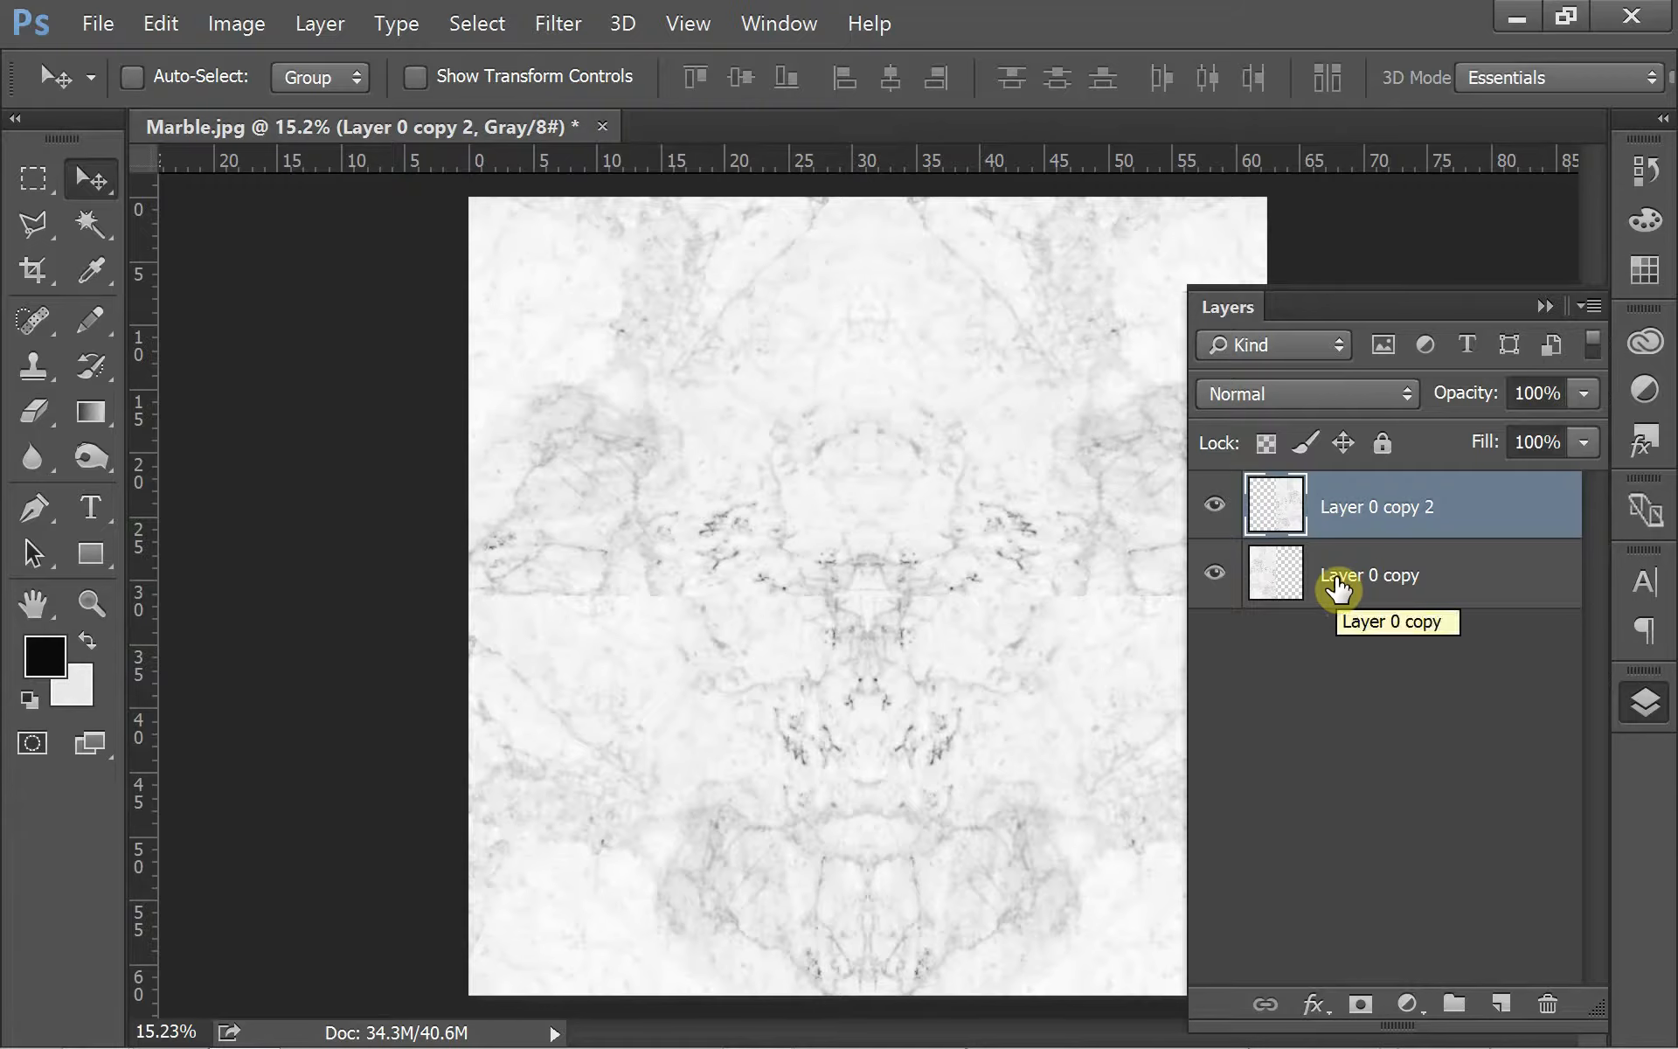
right_click(1338, 577)
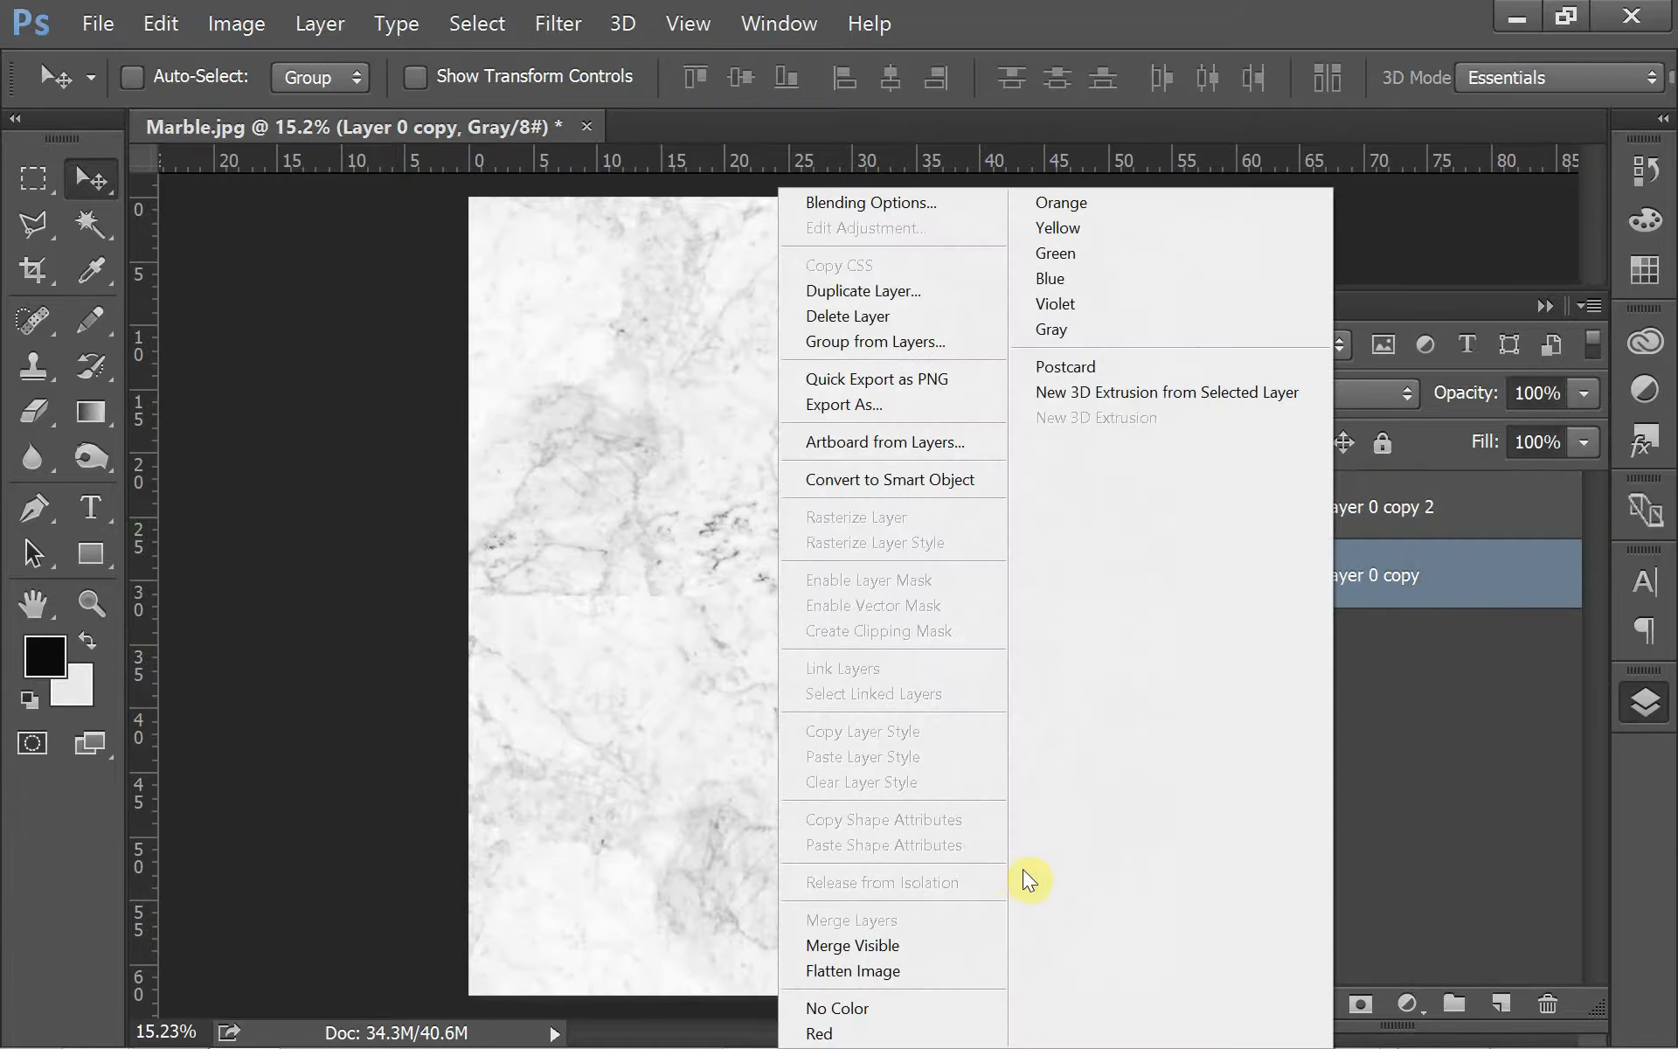
click(961, 945)
click(1549, 308)
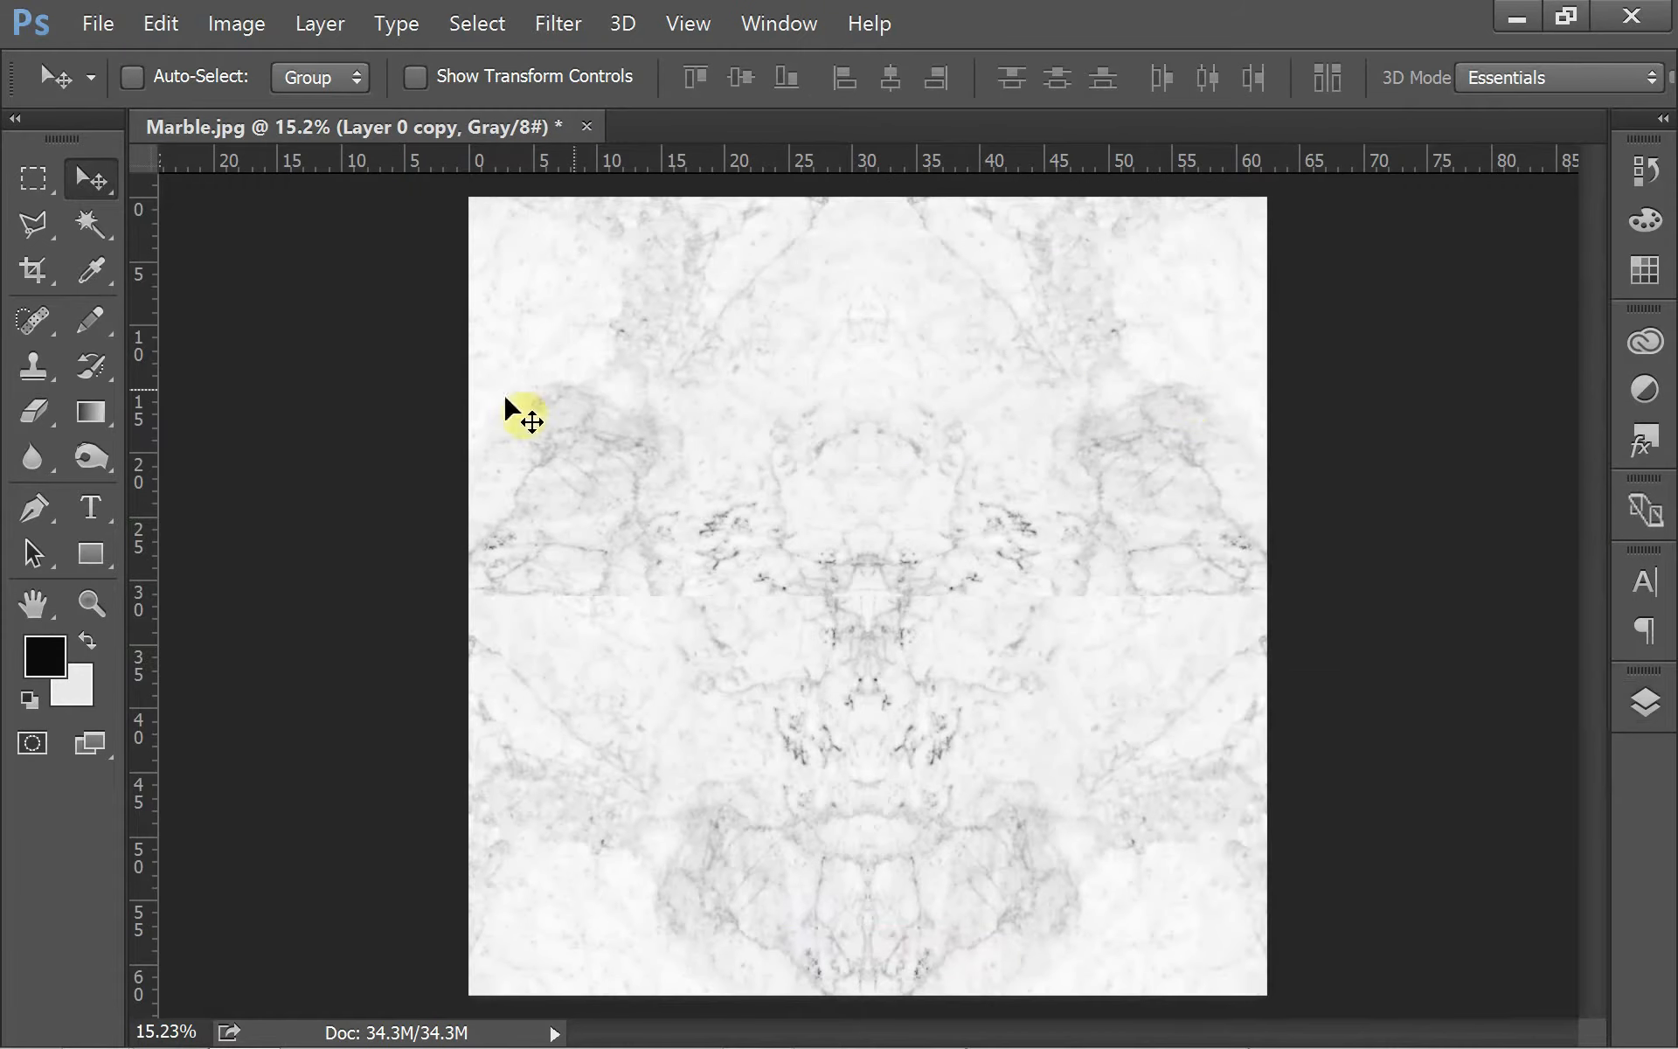
Clone clean marble over the horizontal seam across the canvas's middle using the Clone Stamp with a 452 px brush.
click(35, 367)
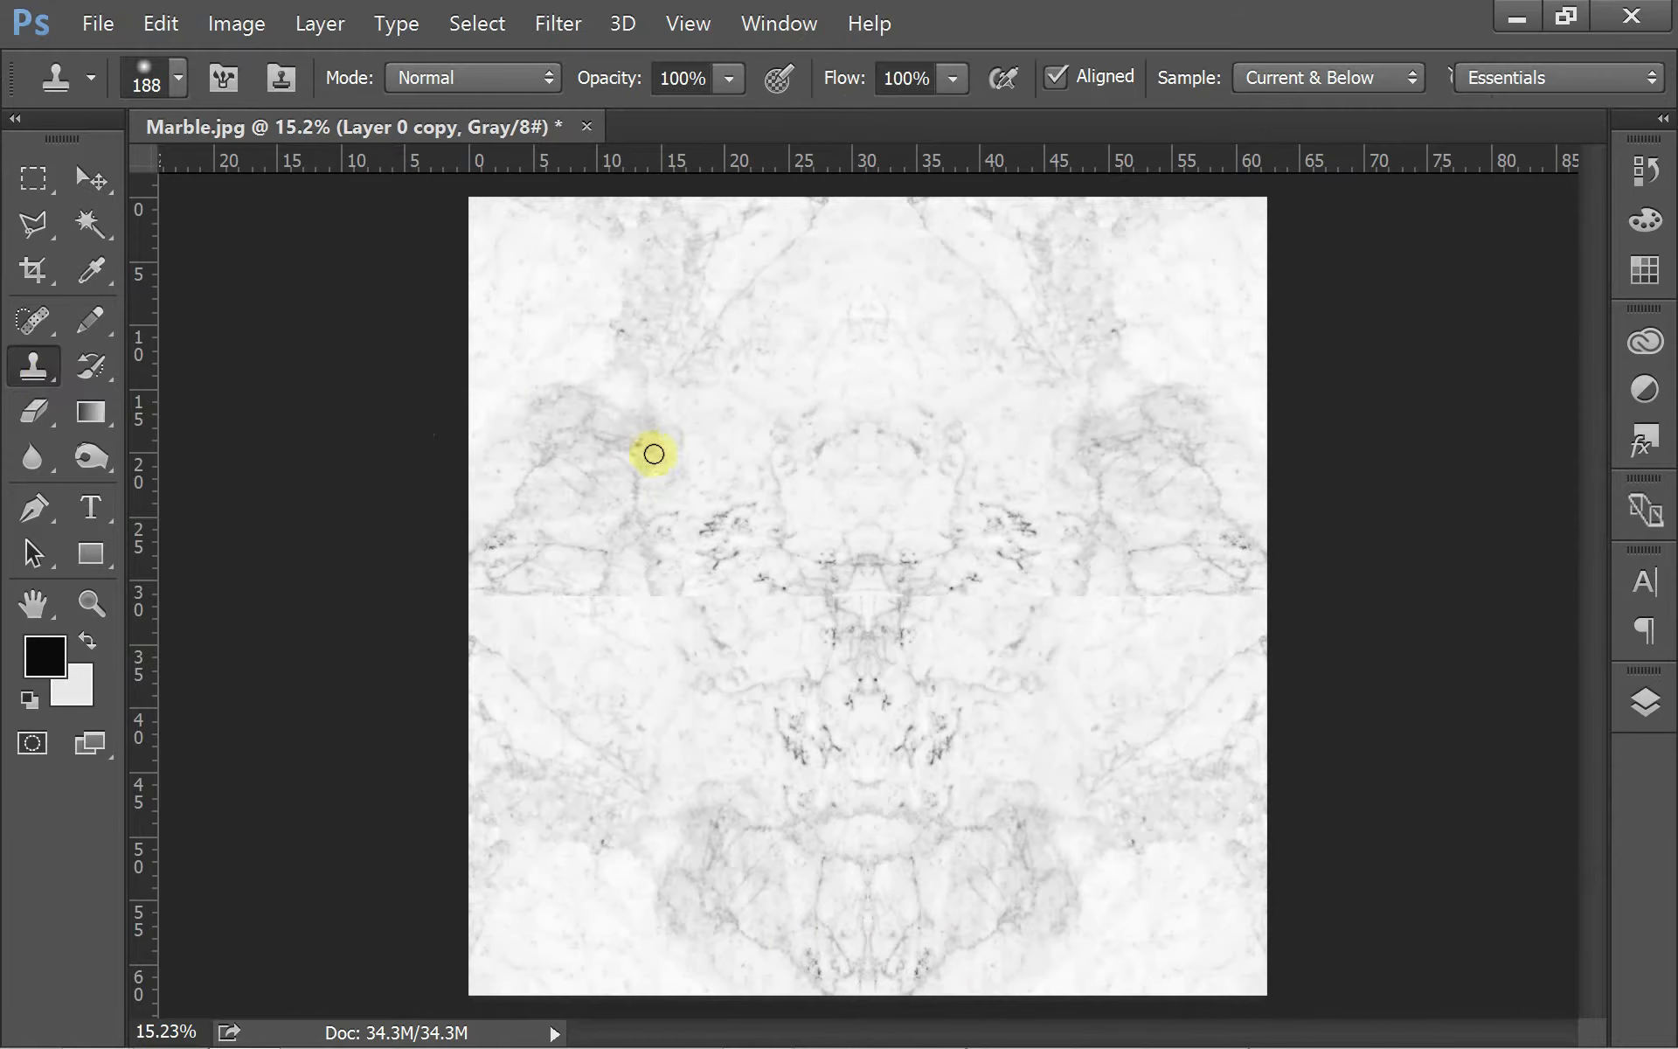
click(166, 83)
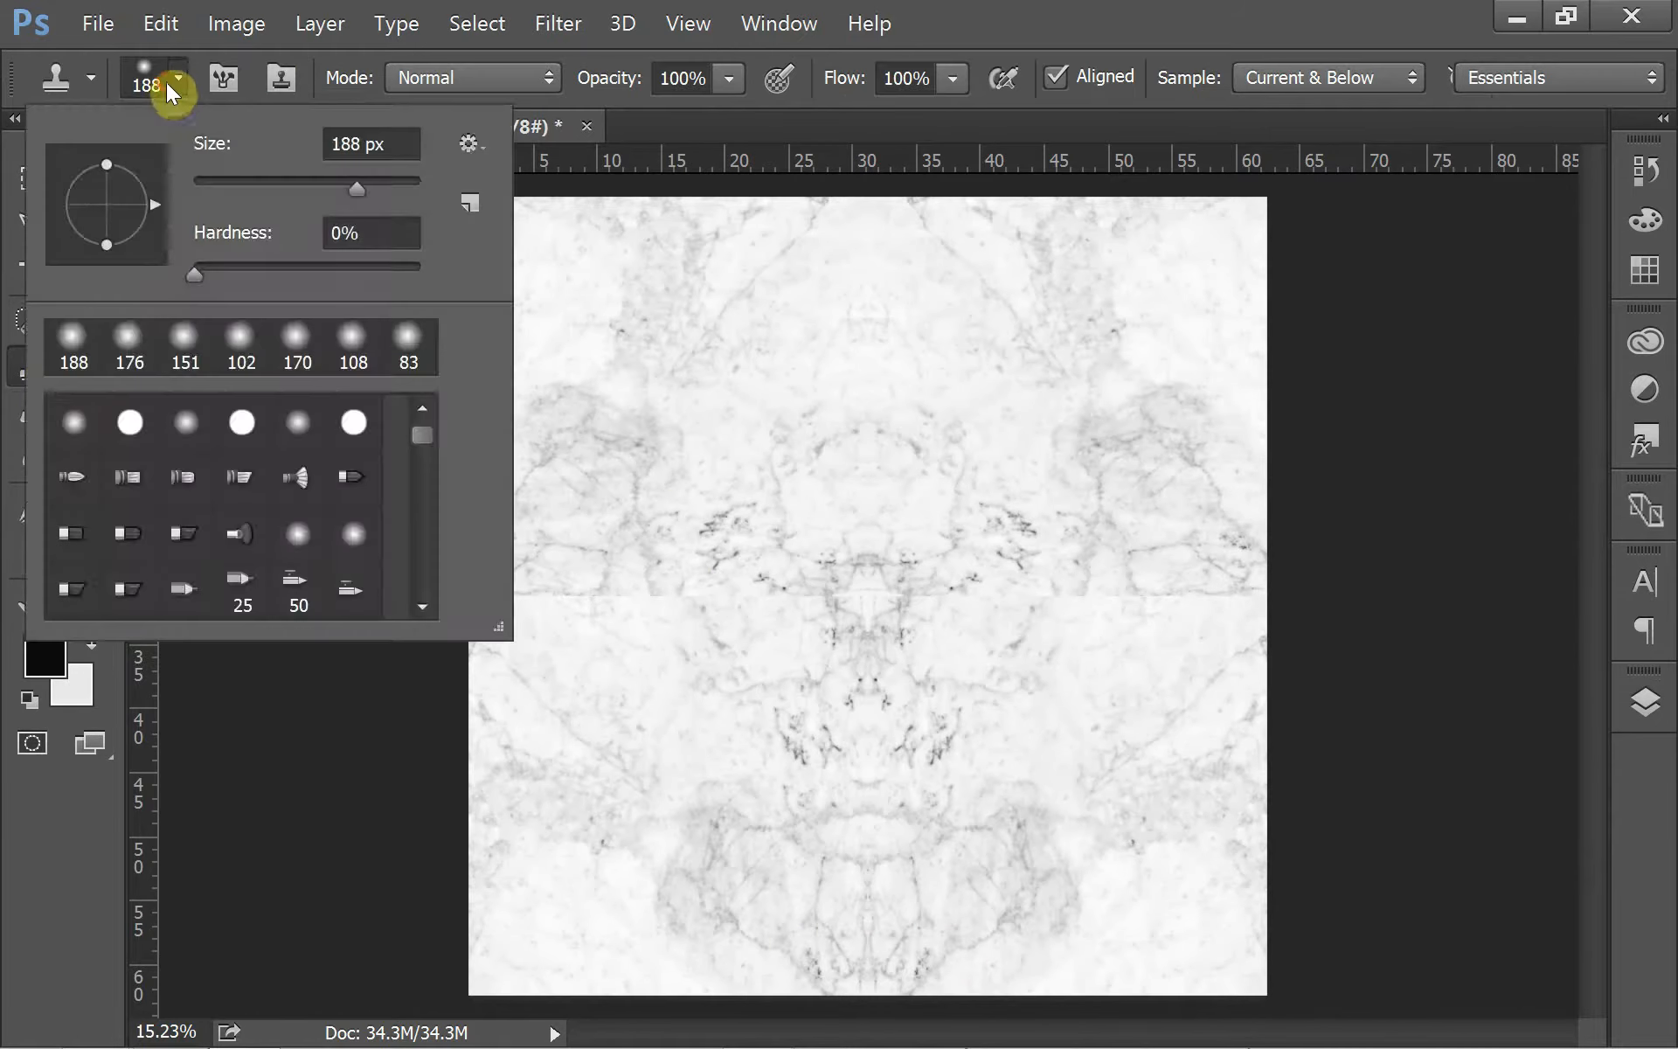
drag(362, 198, 370, 201)
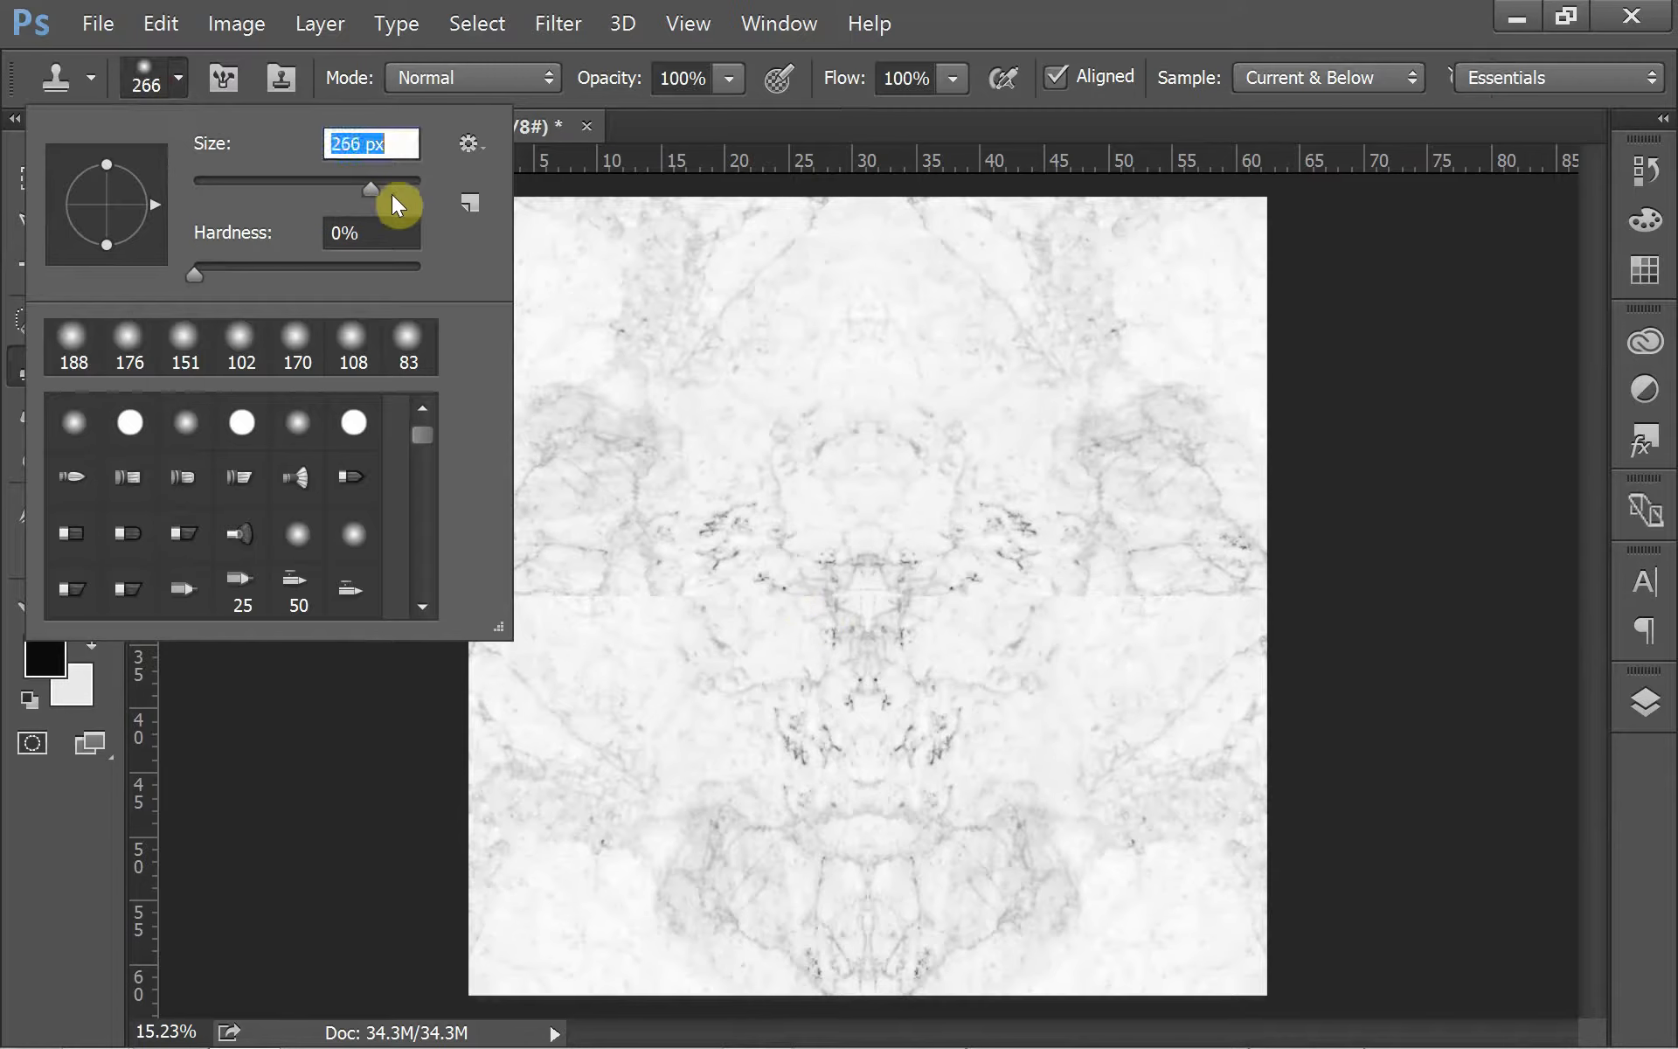
drag(386, 191, 386, 189)
drag(388, 191, 393, 192)
click(150, 68)
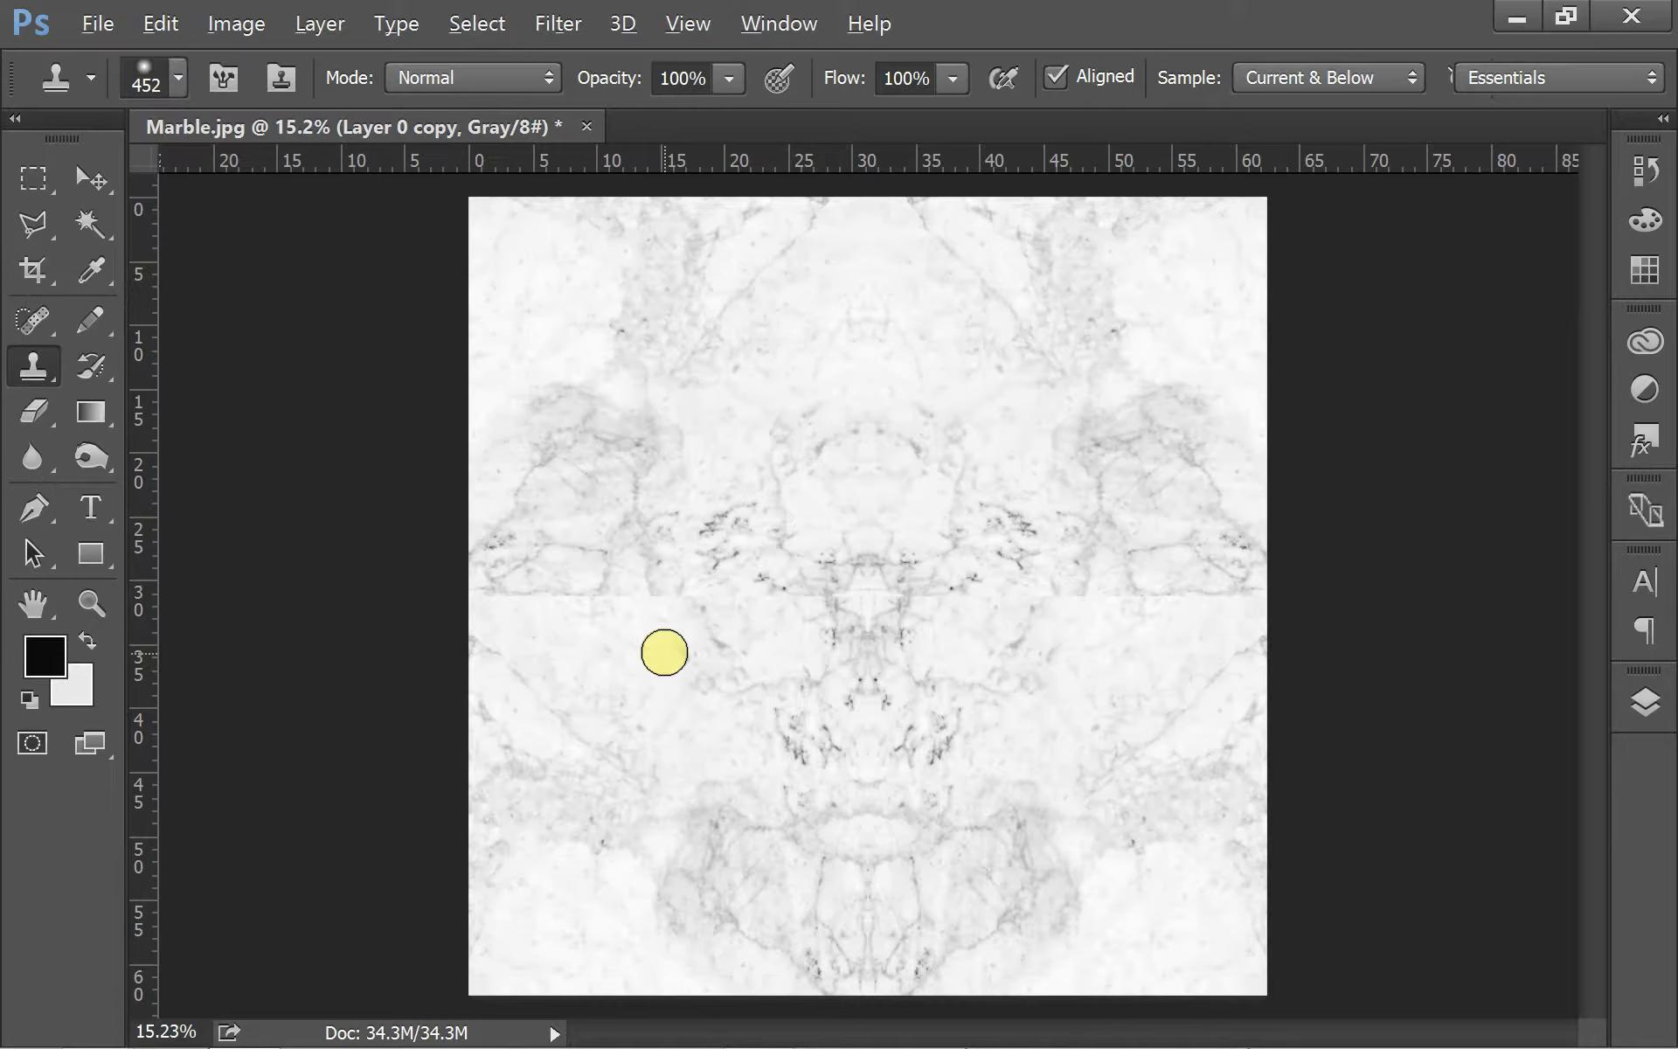
alt+click(531, 959)
mouse_move(485, 595)
mouse_down()
mouse_move(626, 588)
mouse_move(779, 611)
mouse_move(767, 594)
mouse_move(899, 581)
mouse_move(1034, 597)
mouse_up()
alt+click(1040, 973)
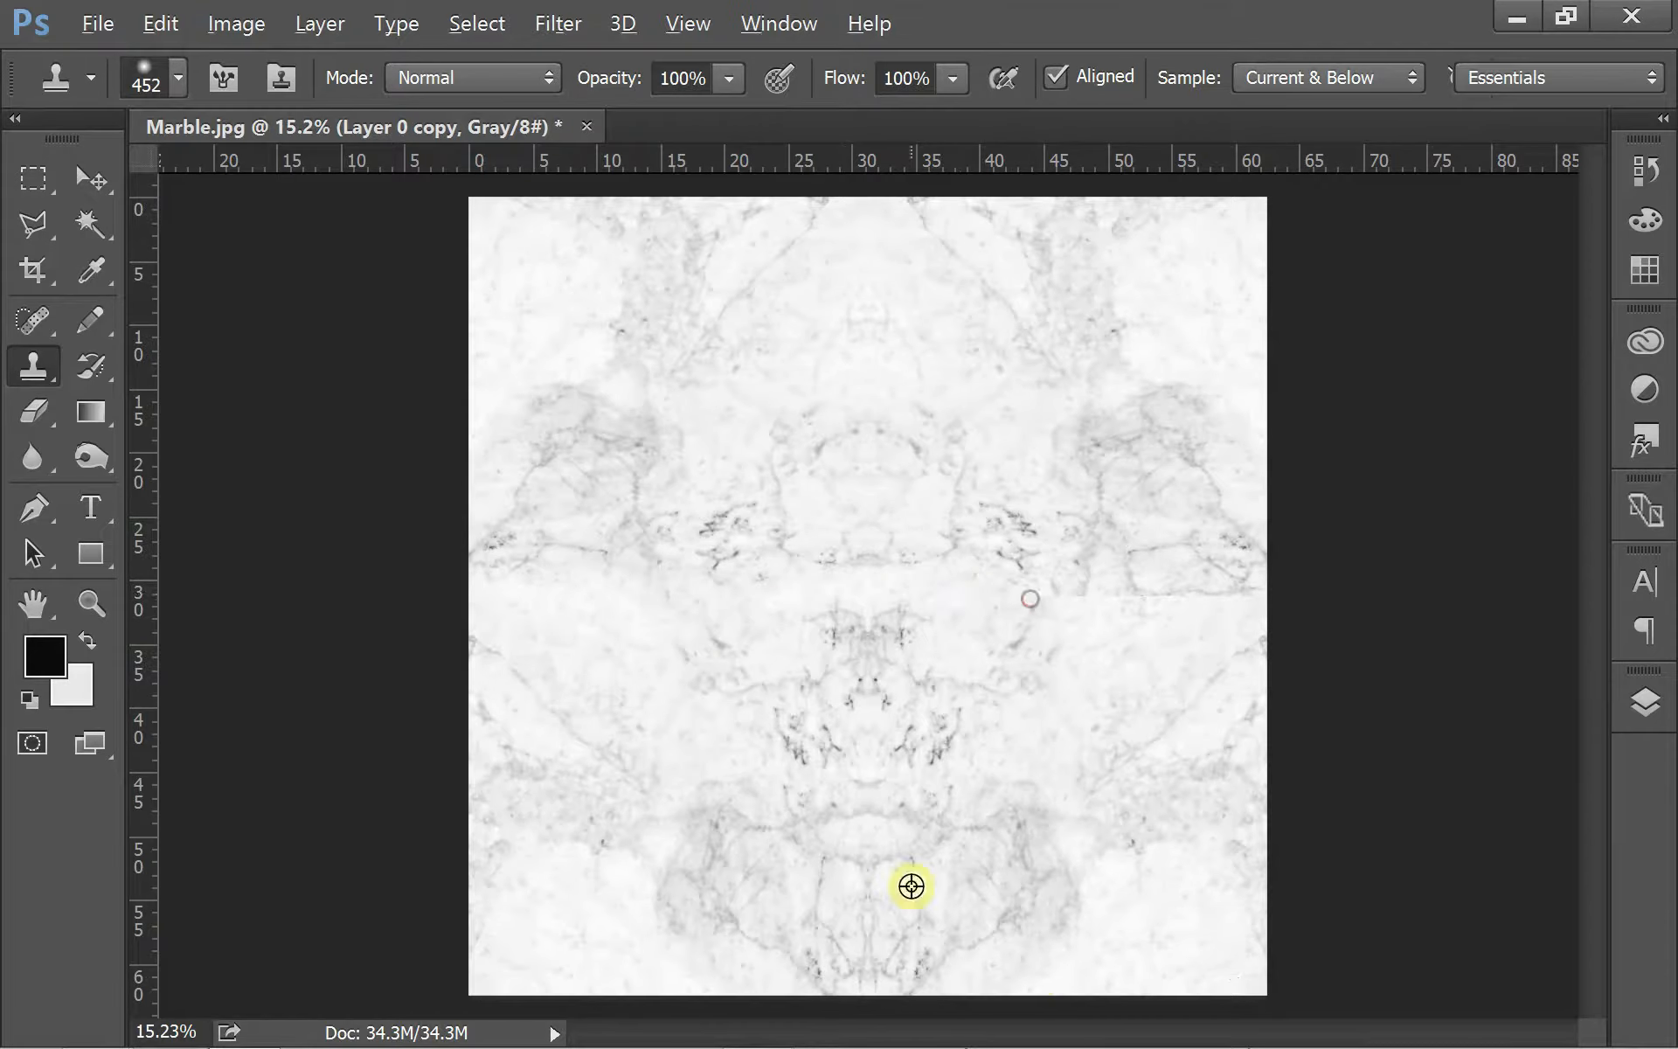
alt+click(549, 957)
drag(881, 728, 880, 728)
drag(1021, 596, 1259, 596)
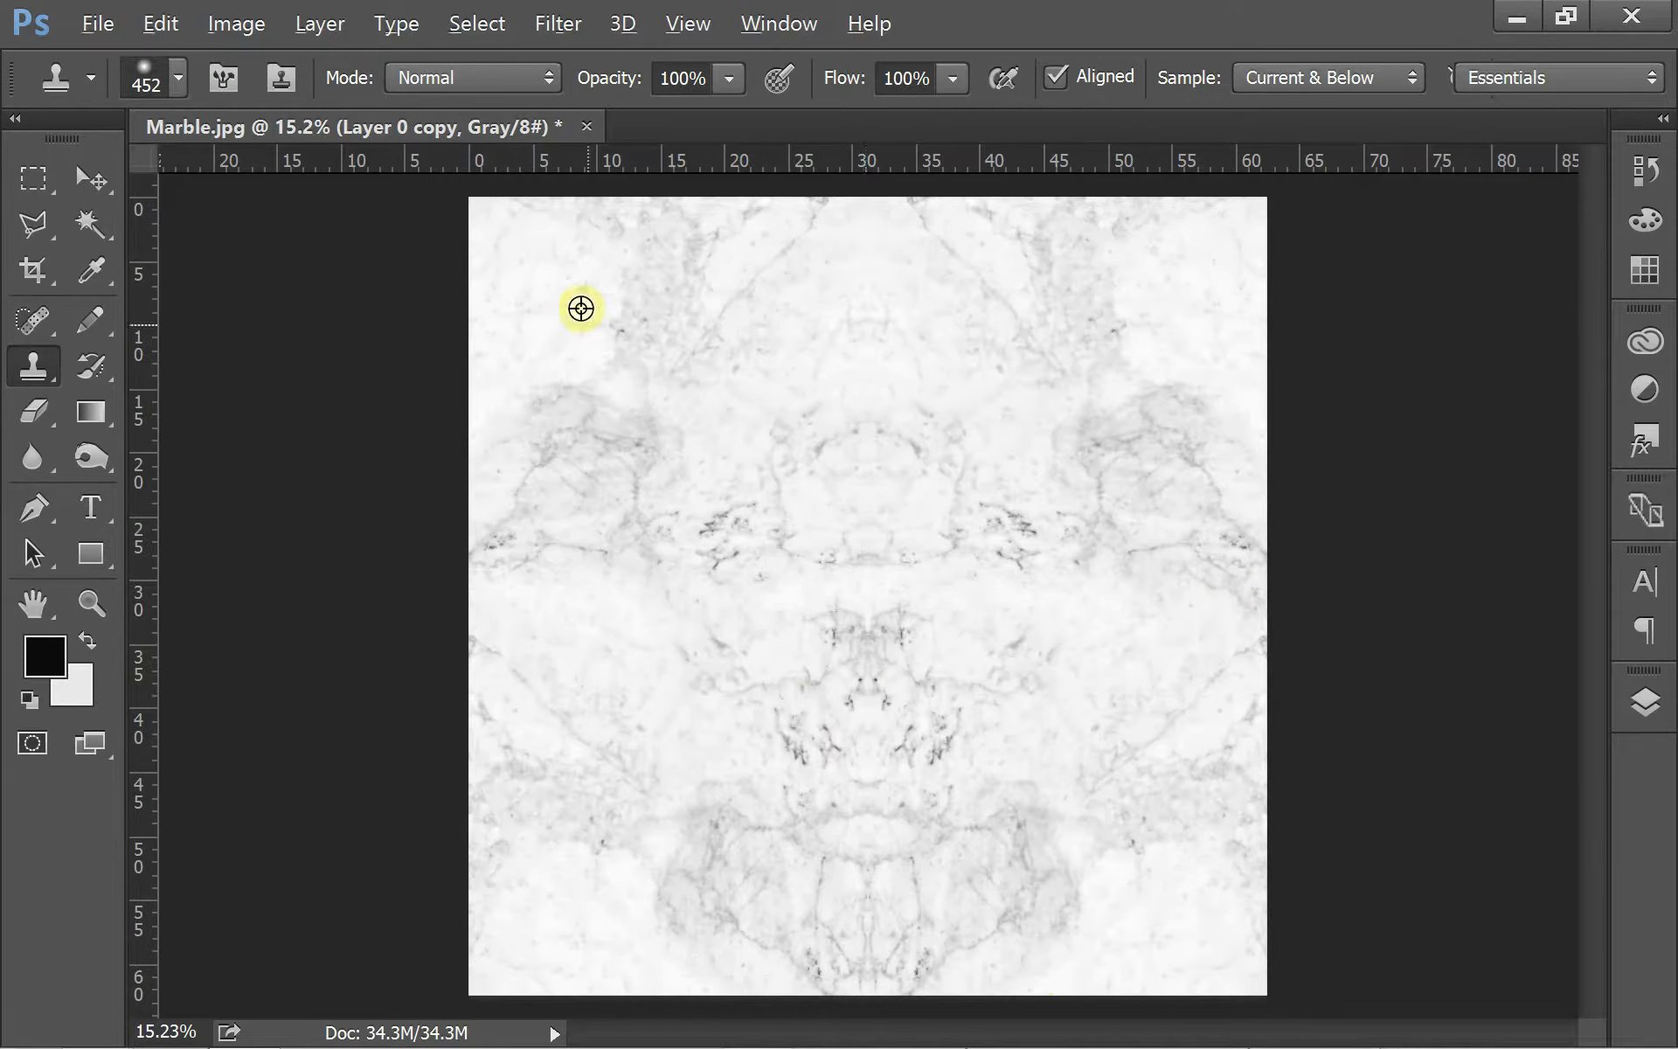
Clone marble from the canvas's upper-left and upper-right areas down the mirrored vertical centre seam, from the upper to the lower edge.
alt+click(515, 255)
click(868, 204)
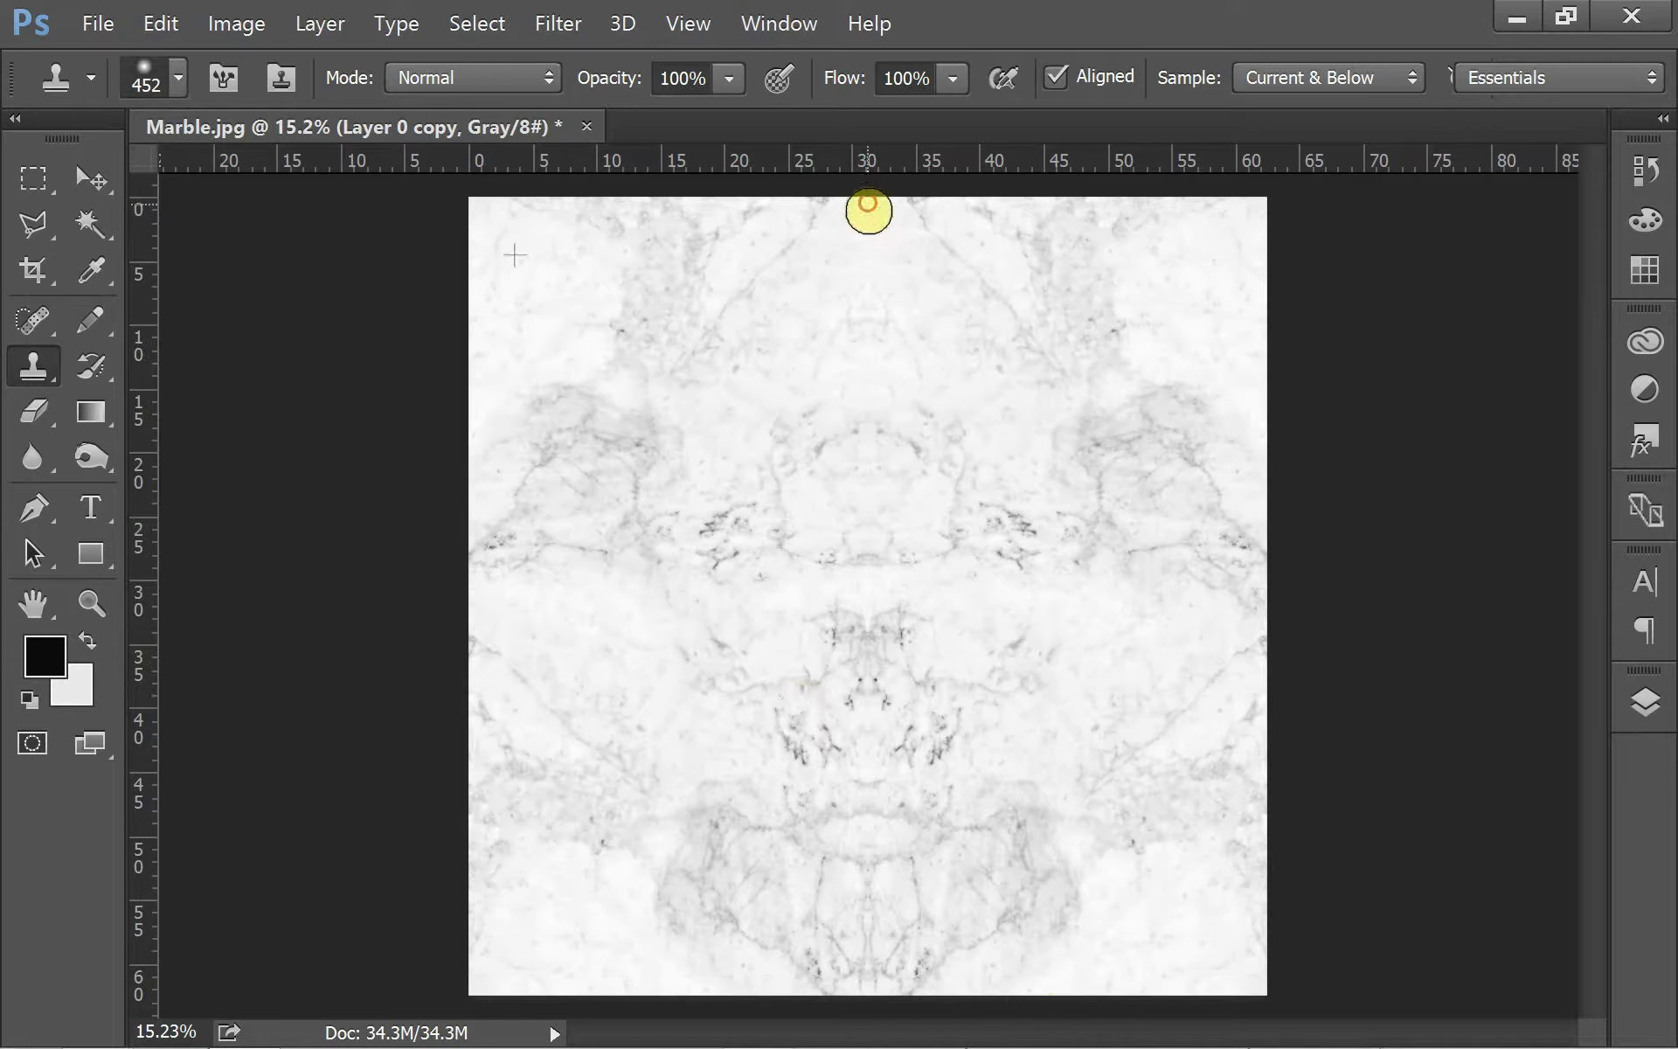
drag(868, 203, 867, 501)
alt+click(503, 234)
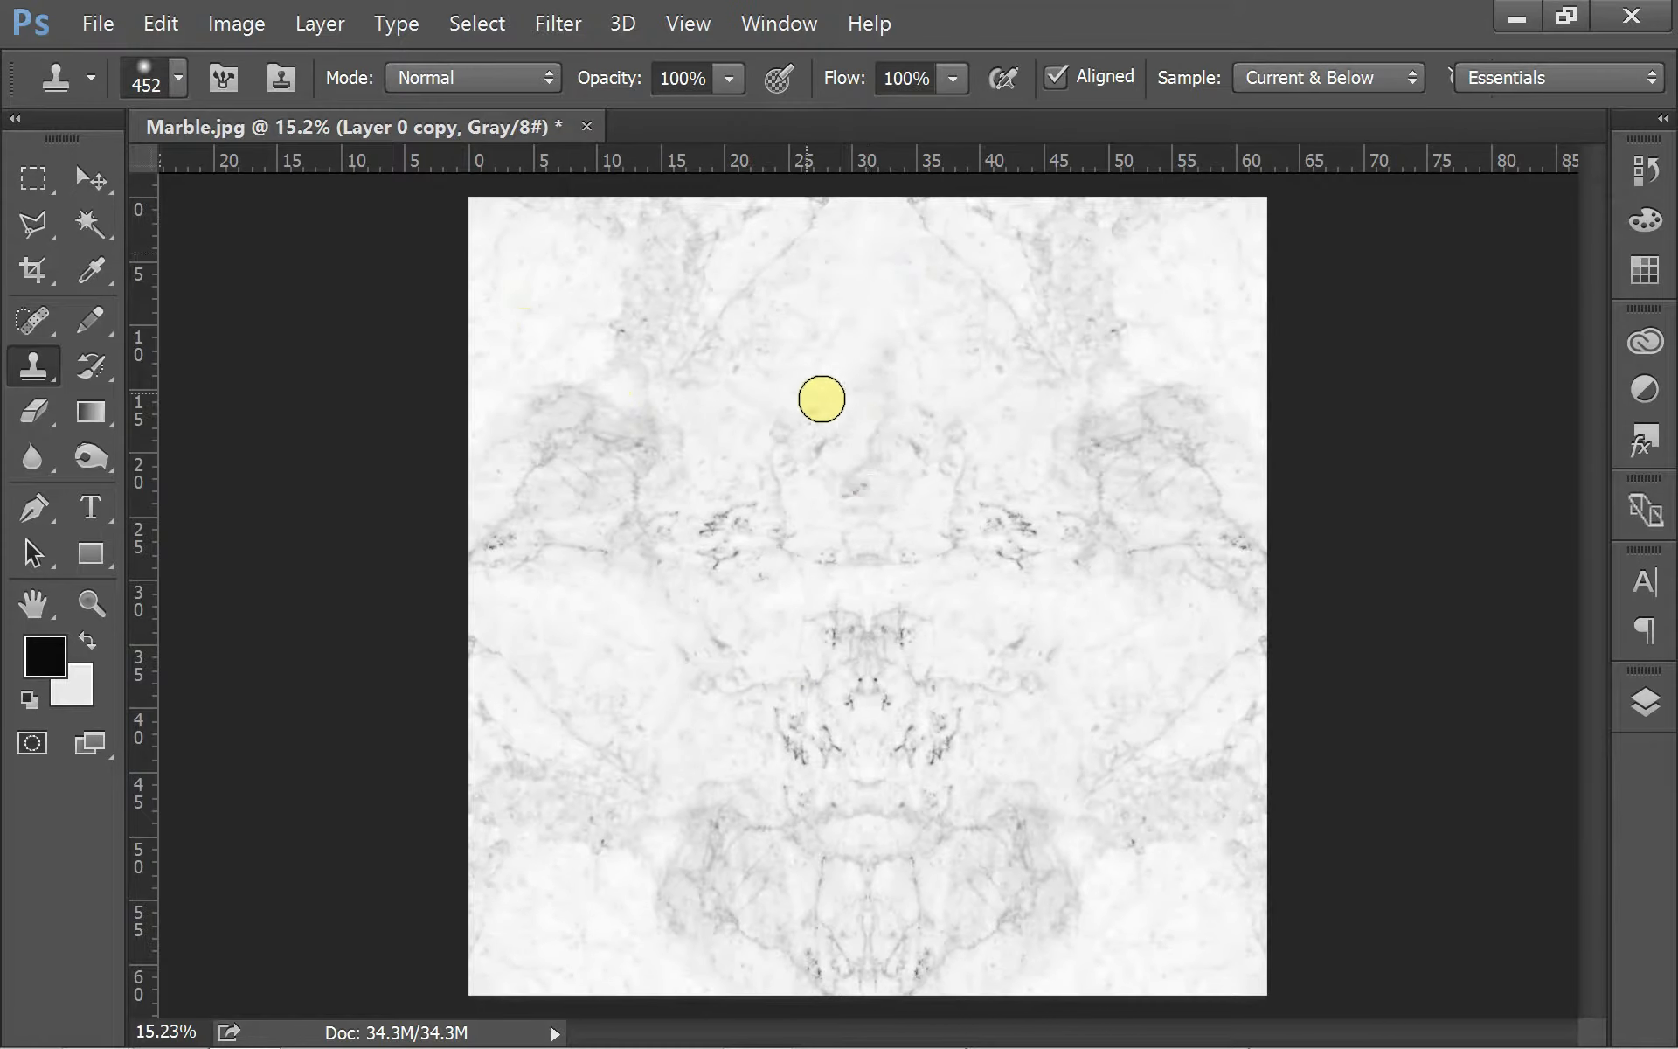
mouse_move(854, 412)
mouse_down()
mouse_move(877, 655)
mouse_move(854, 776)
mouse_up()
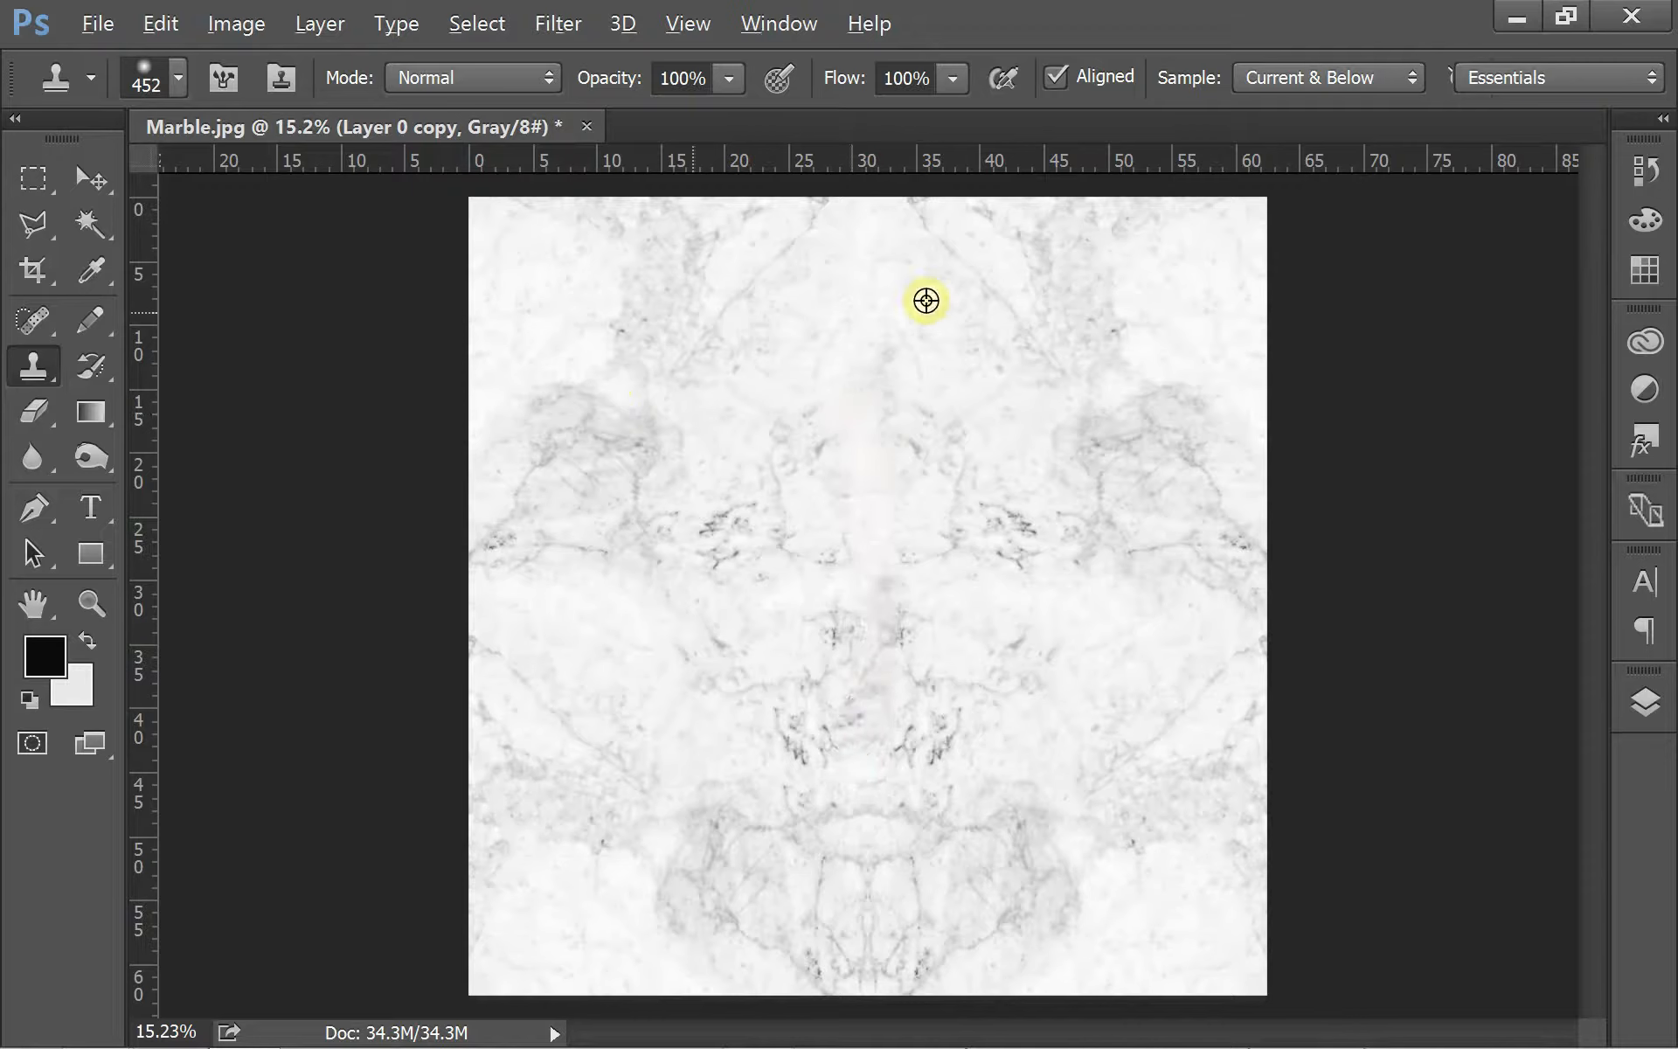
alt+click(1218, 253)
mouse_move(876, 626)
mouse_down()
mouse_move(862, 891)
mouse_move(876, 985)
mouse_up()
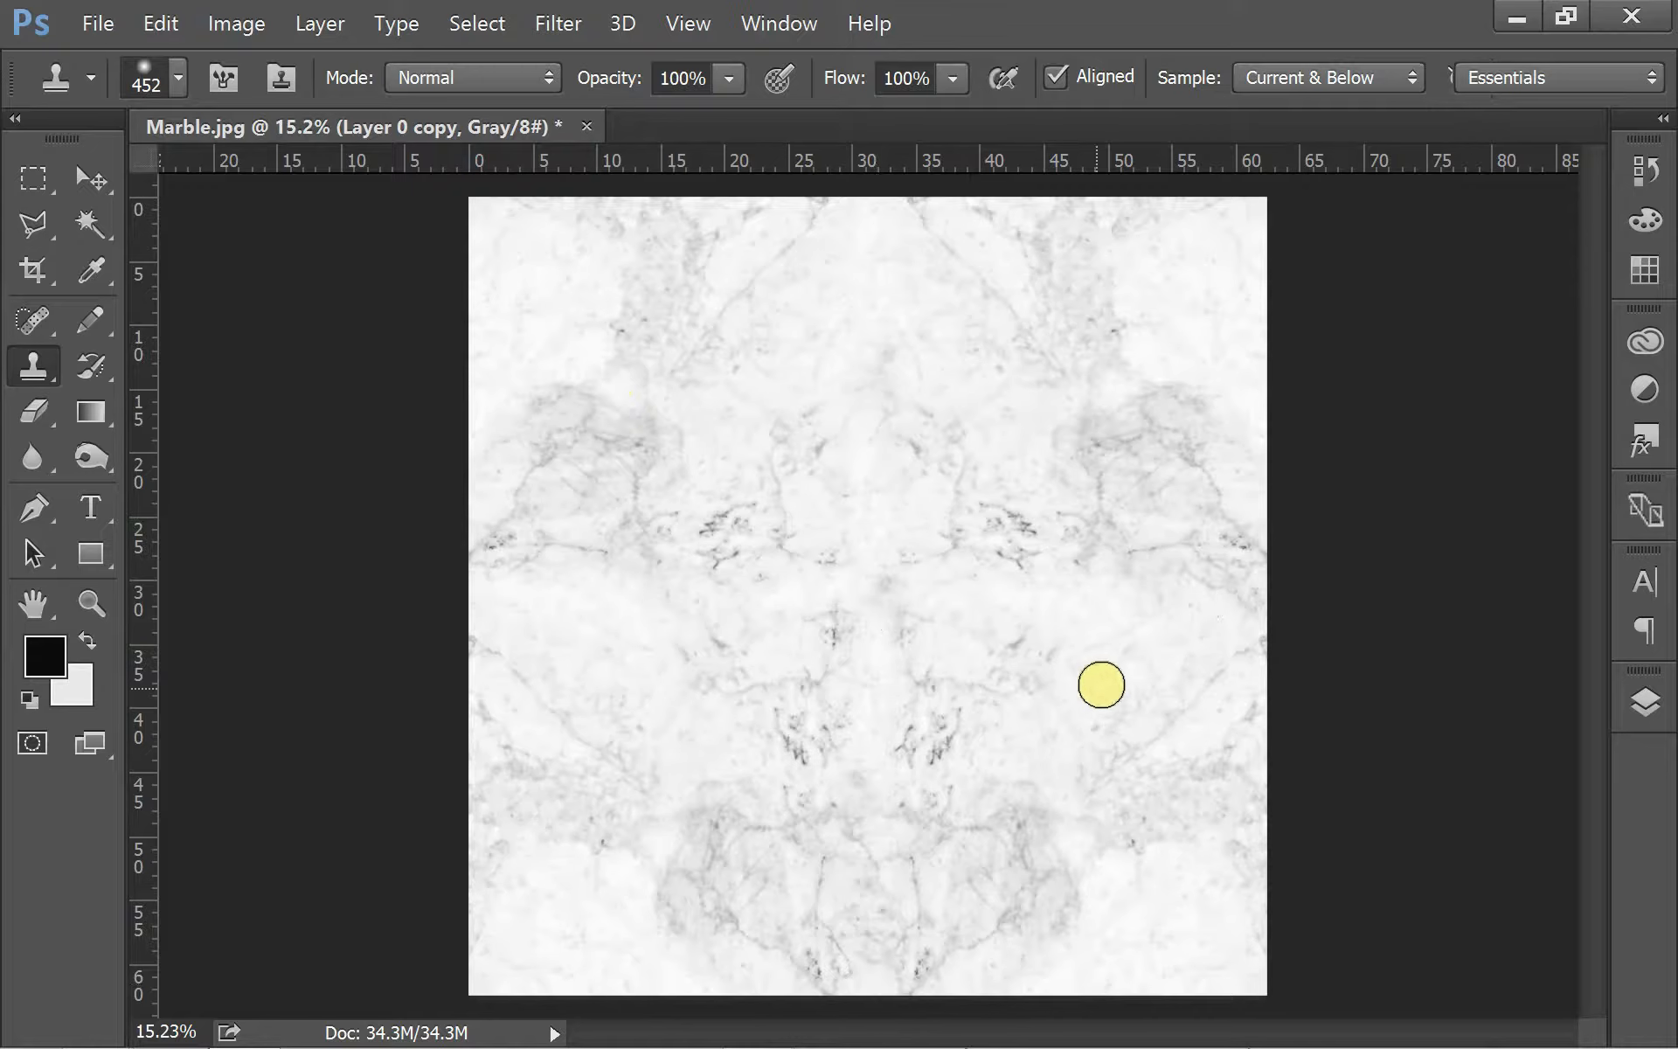
Clone clean marble over the dark vein clusters right of centre in the lower half and left of centre in the upper half.
alt+click(1154, 644)
mouse_move(1001, 684)
mouse_down()
mouse_move(898, 758)
mouse_move(929, 700)
mouse_move(922, 678)
mouse_move(1040, 726)
mouse_up()
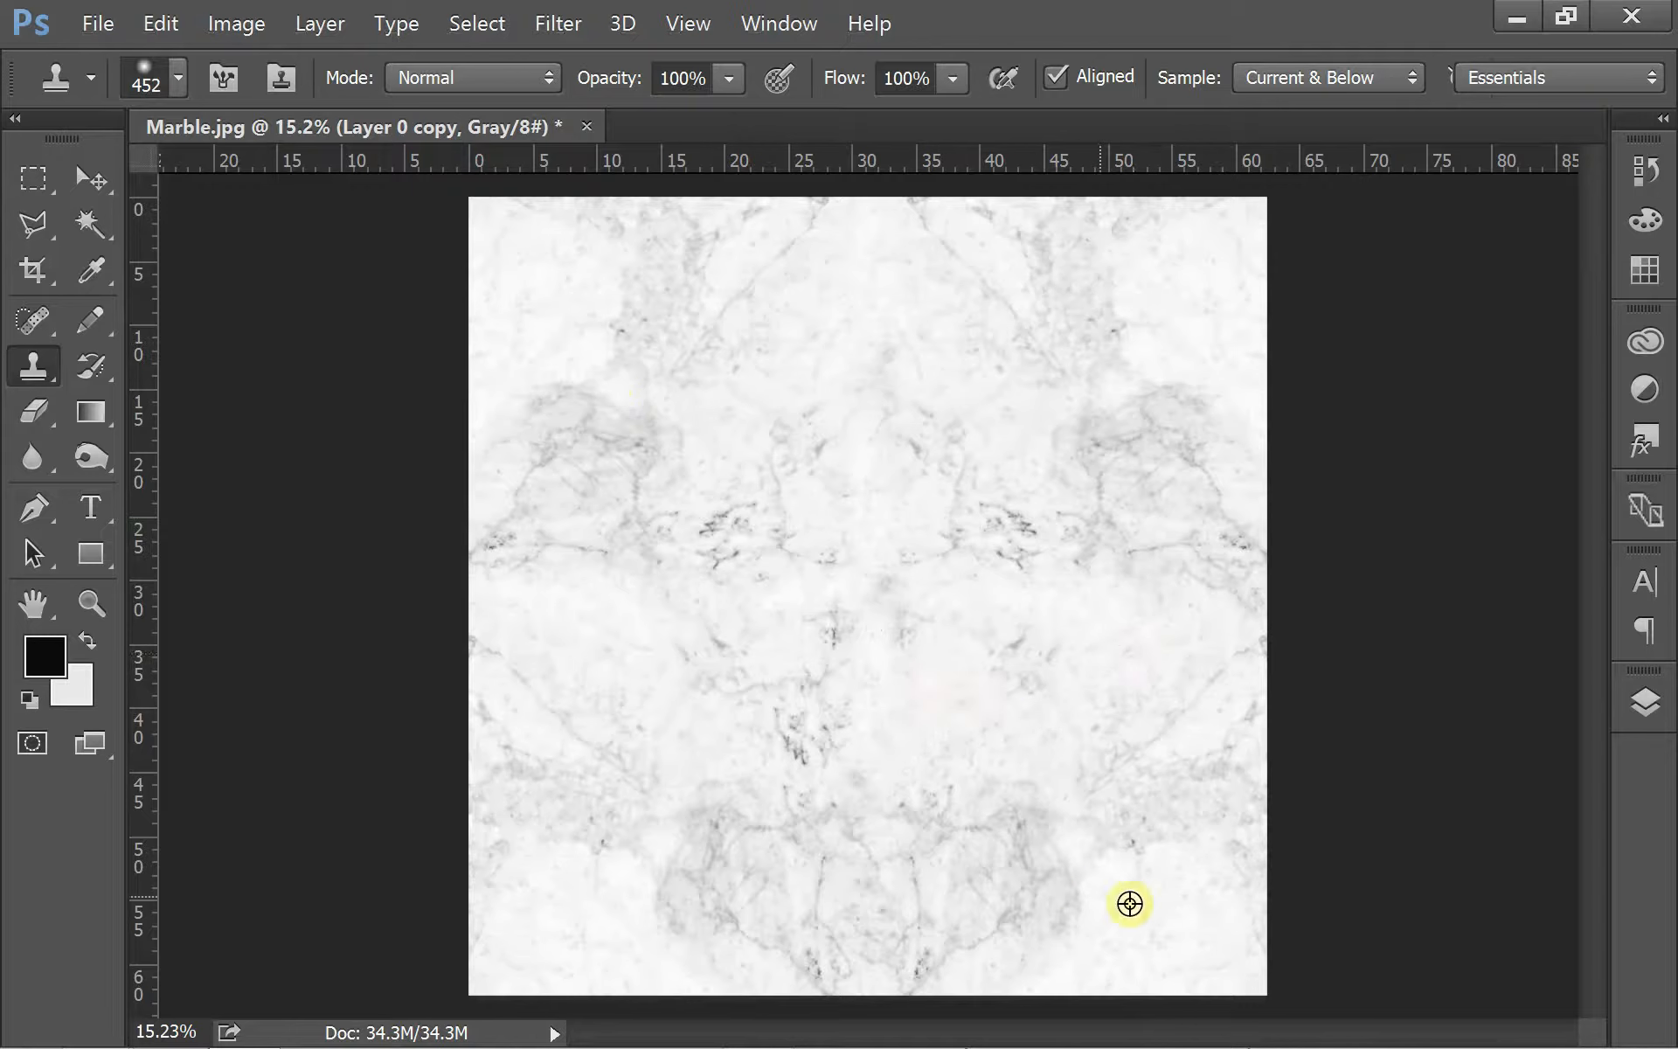
alt+click(1150, 914)
mouse_move(784, 541)
mouse_down()
mouse_move(726, 523)
mouse_move(699, 542)
mouse_move(746, 569)
mouse_move(836, 551)
mouse_move(796, 533)
mouse_up()
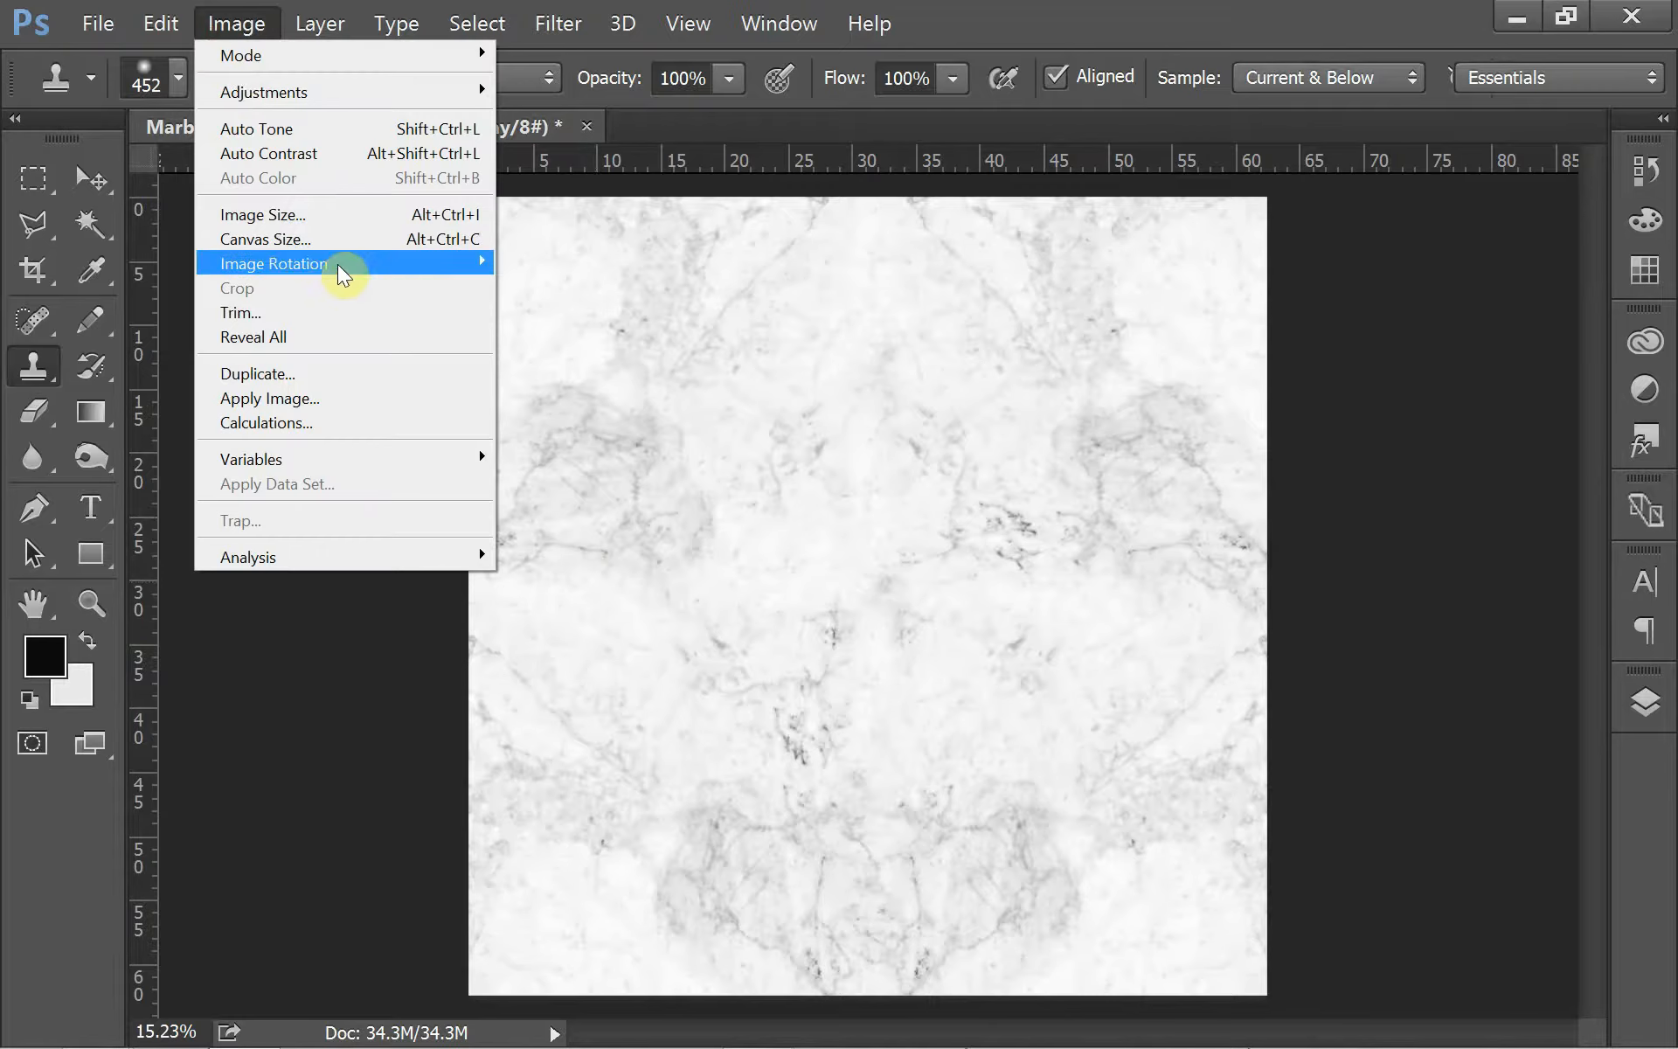
Resize the marble image to 1000 × 1000 pixels and fit it to the window.
click(439, 216)
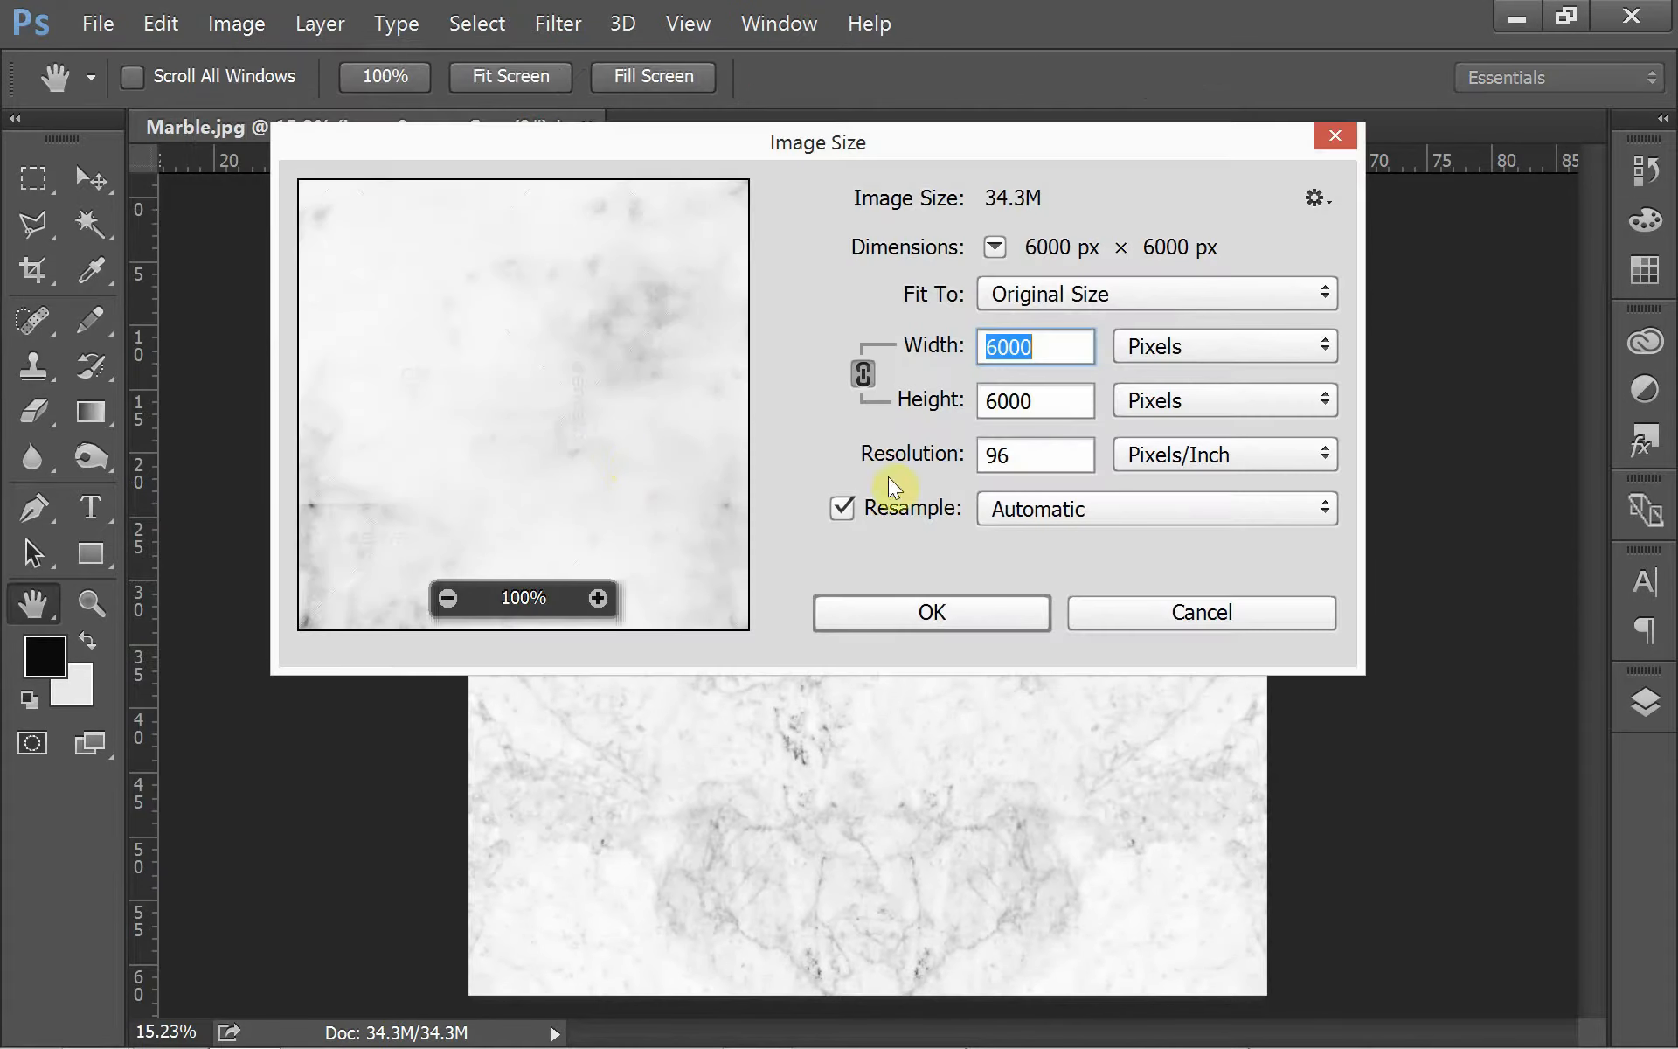
text(1000)
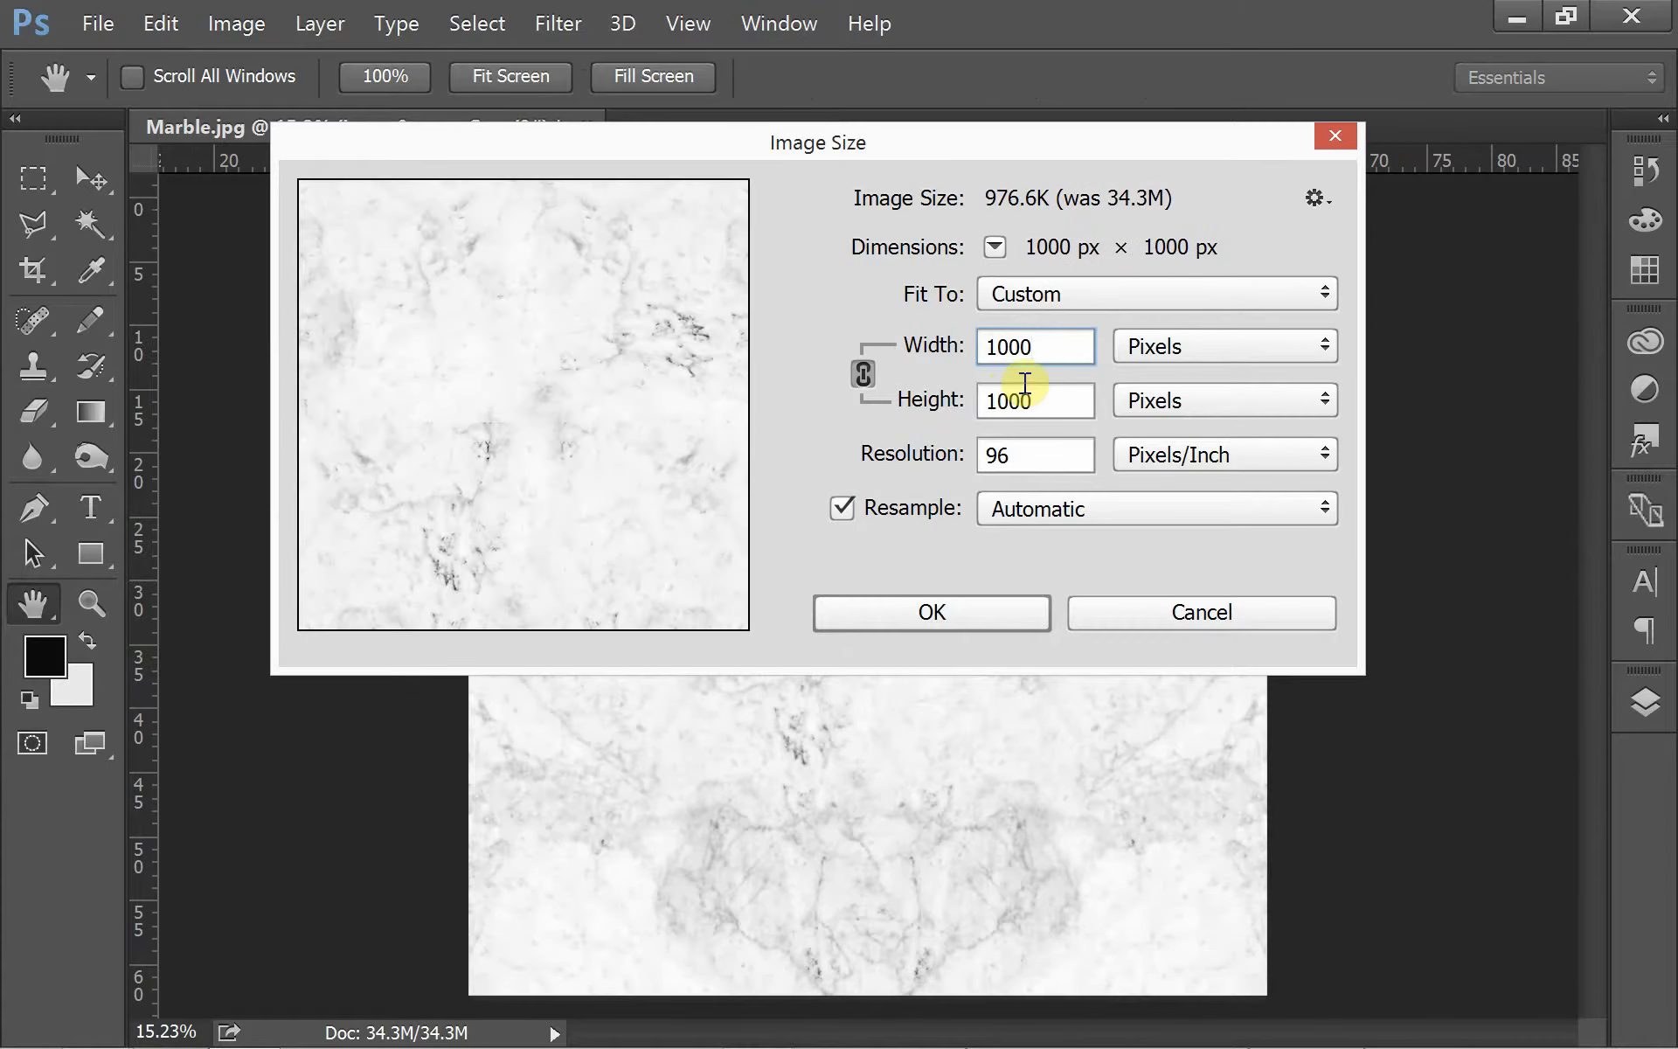
key(Return)
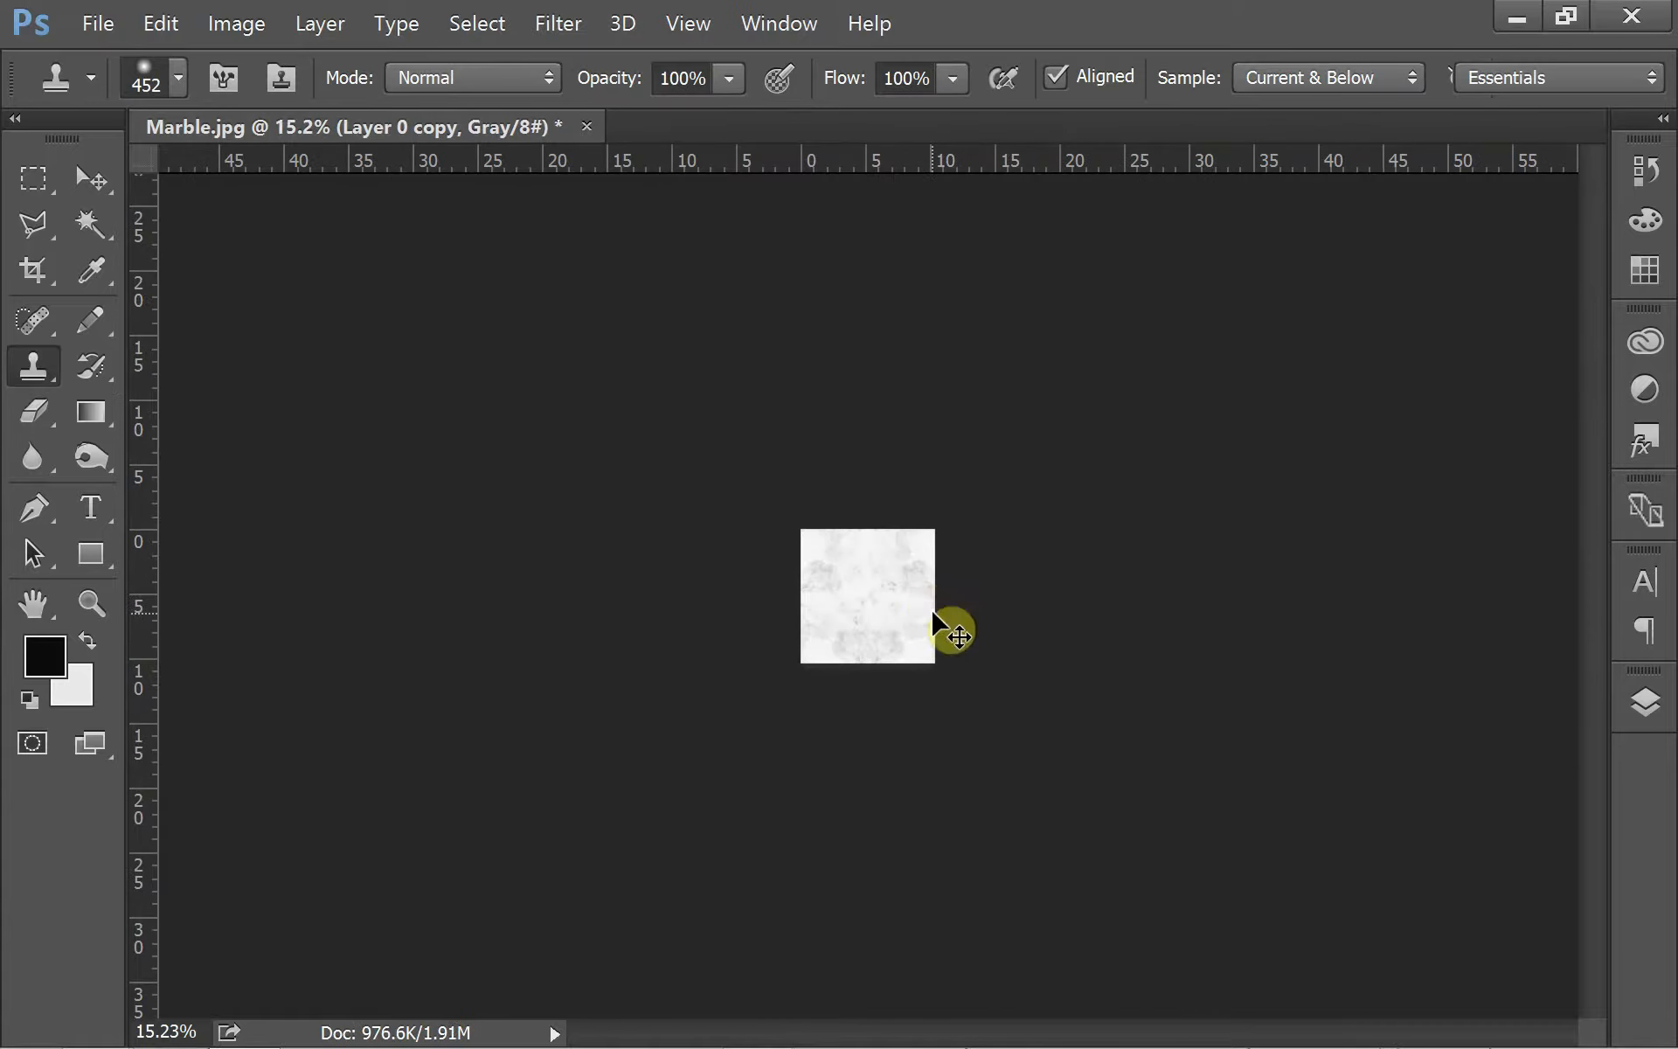
key(ctrl+0)
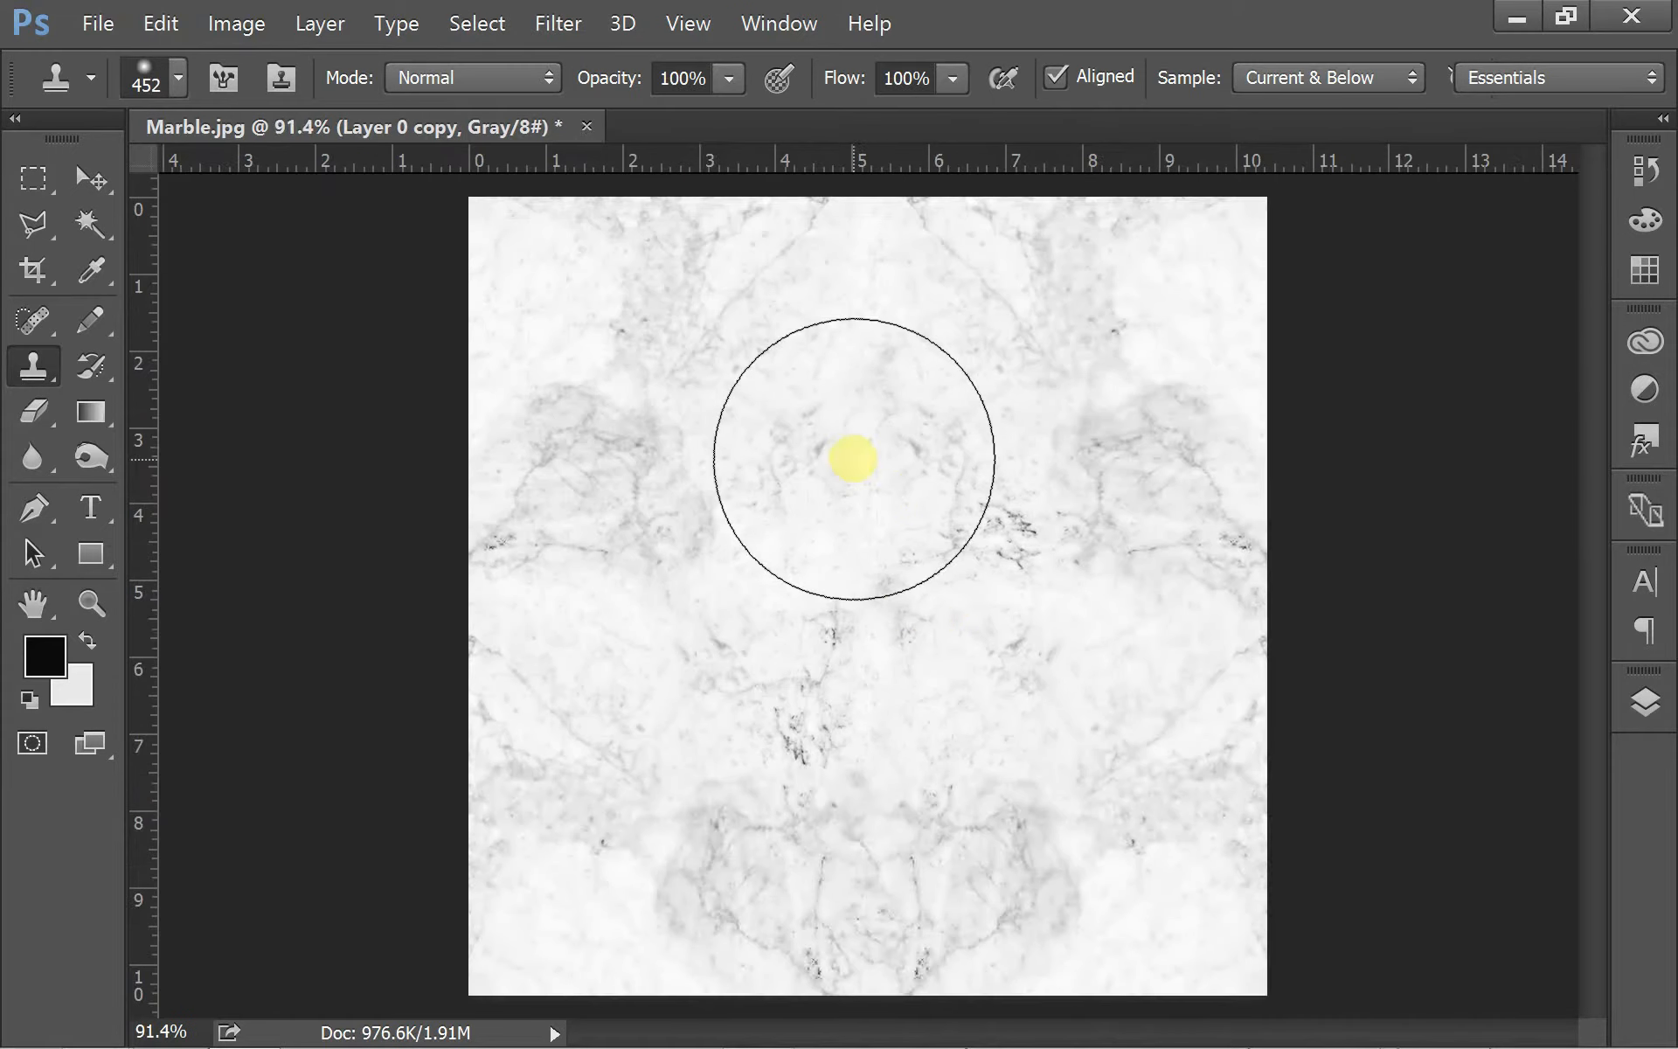
Save the image as Marble.psd in the Rhino_Materials folder with layers and Maximize Compatibility.
click(95, 27)
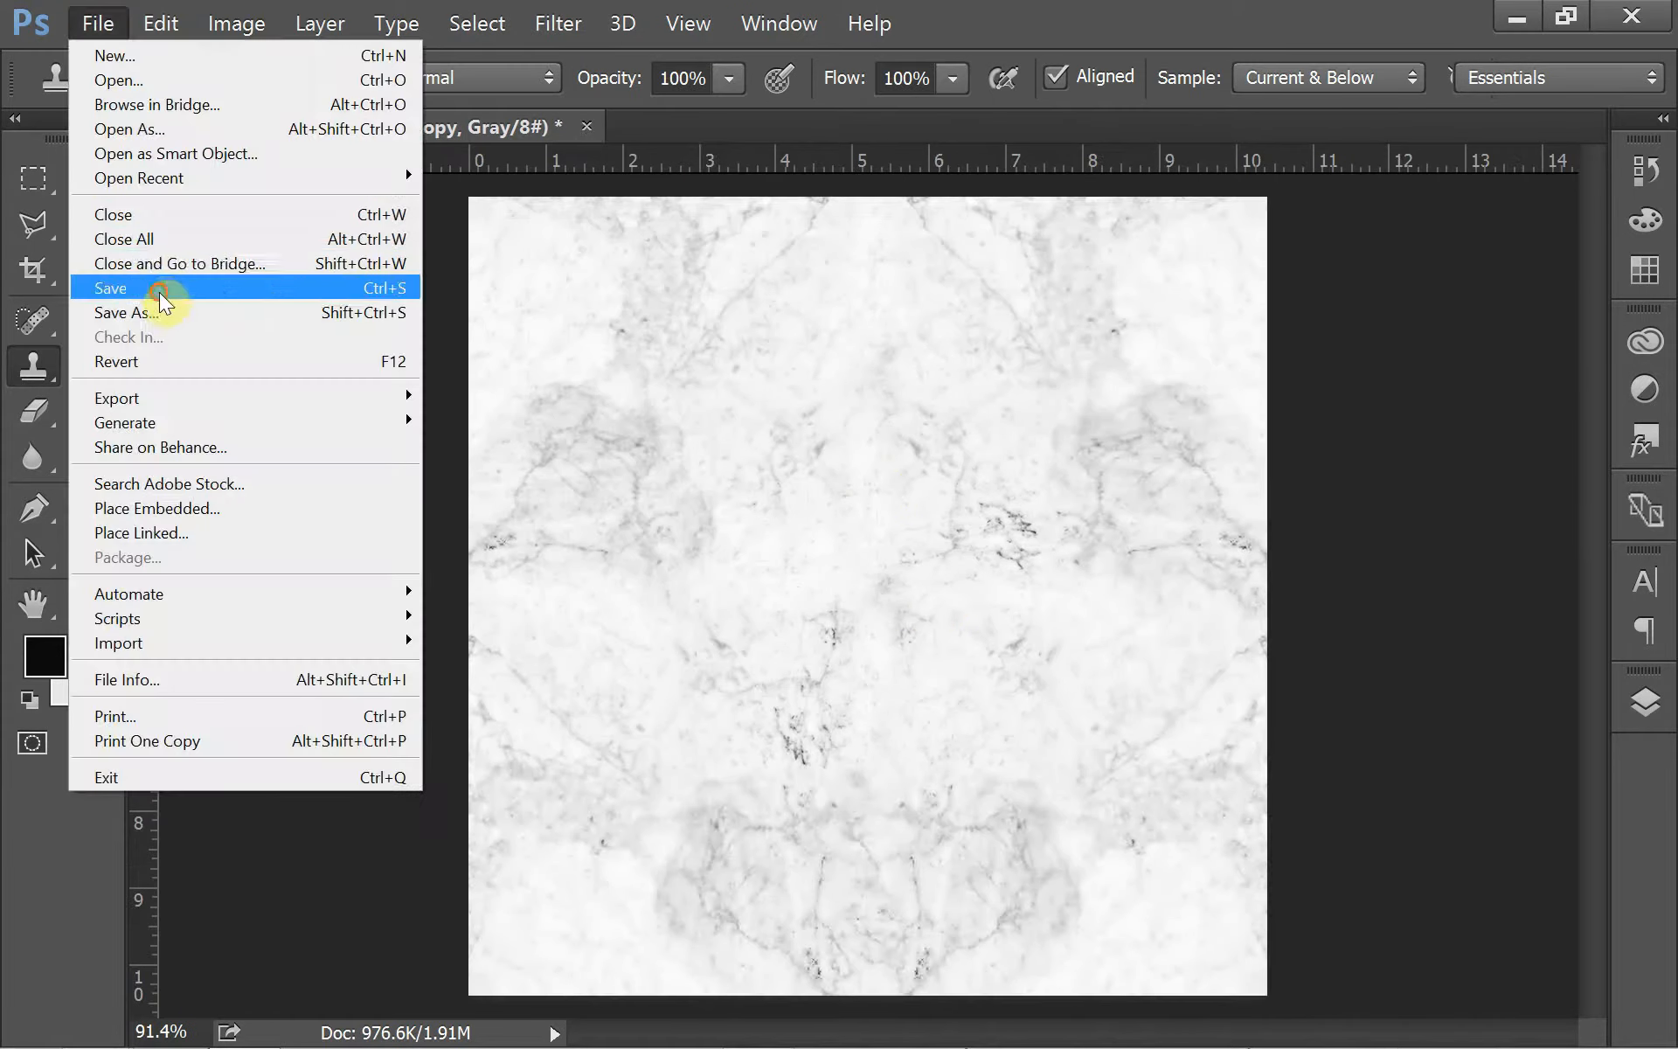
click(163, 312)
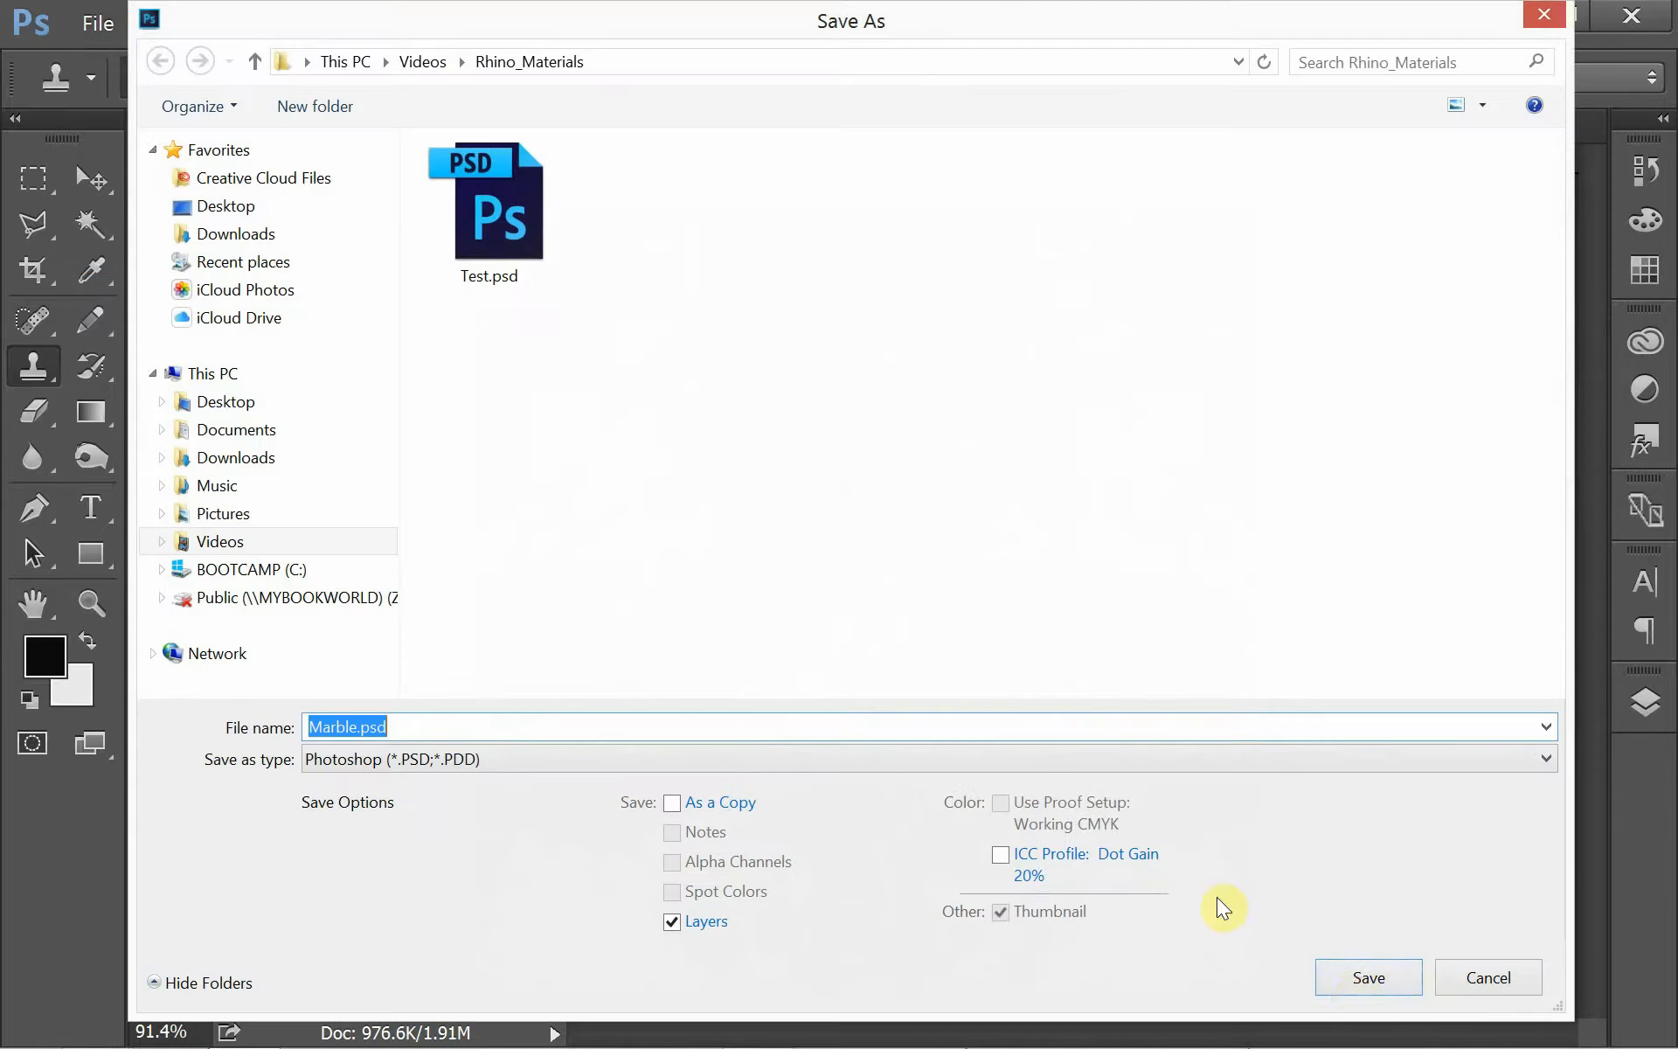
click(1365, 991)
click(910, 78)
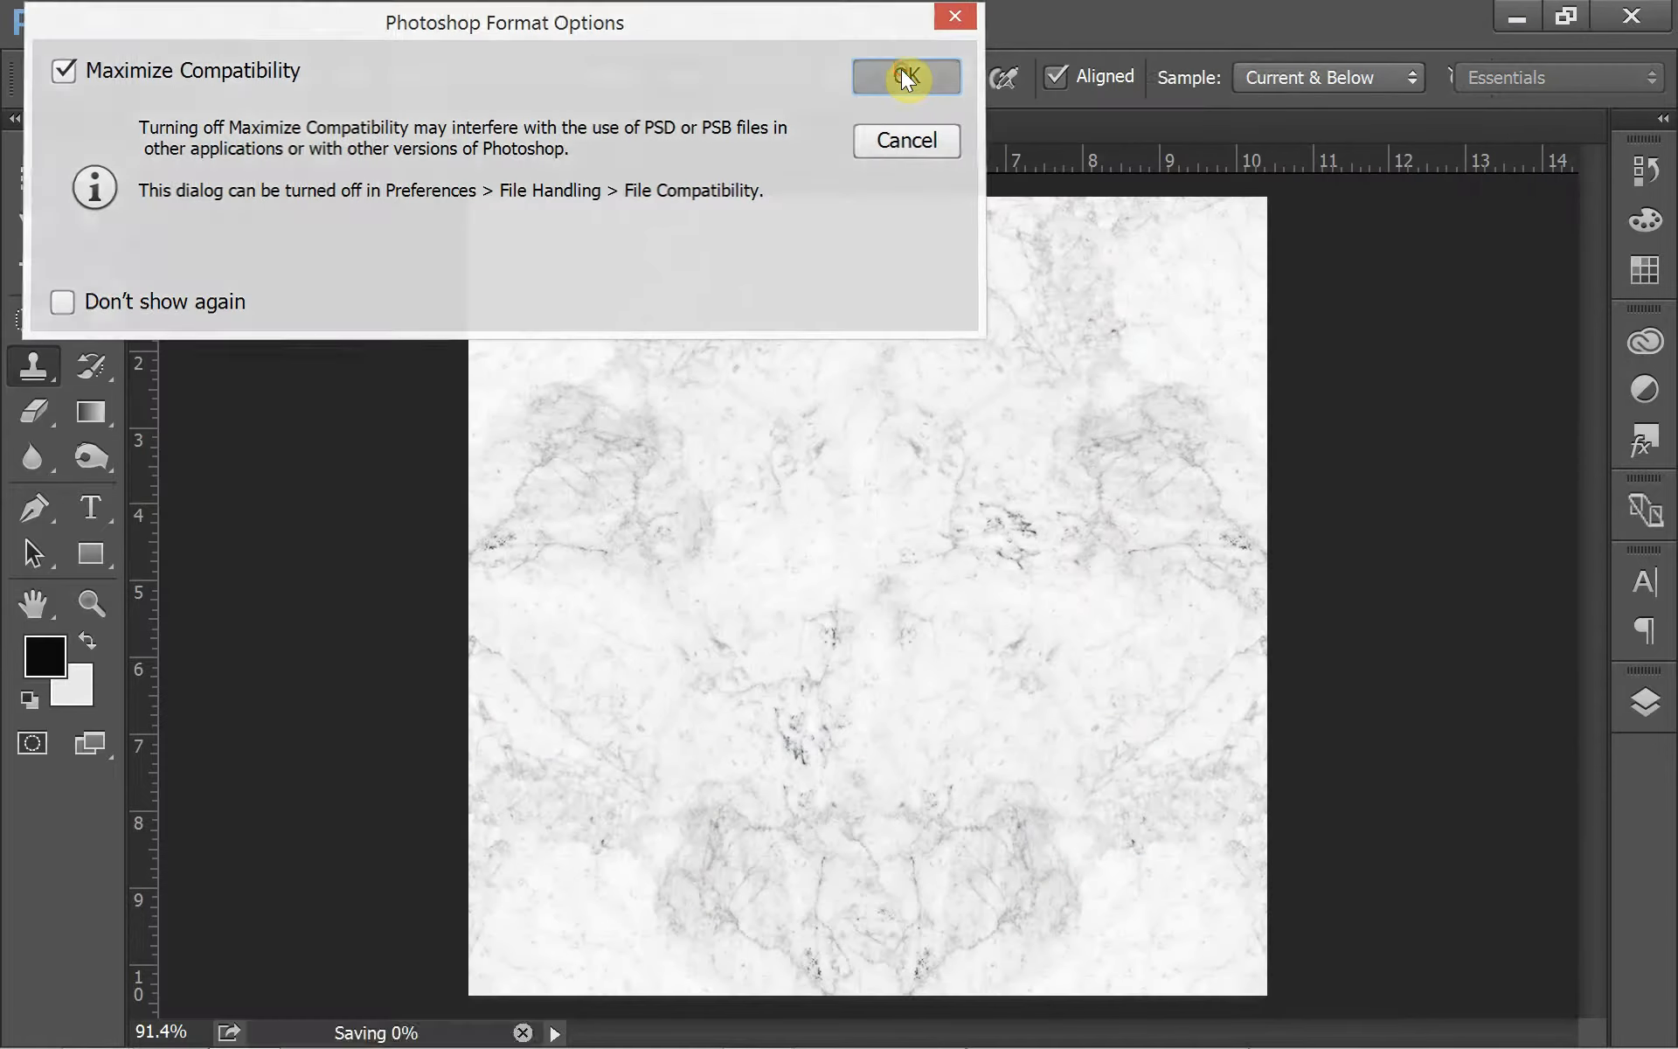
Save a JPEG copy over the existing Marble.jpg in Rhino_Materials, at quality 12 in Progressive format with 3 scans.
click(90, 24)
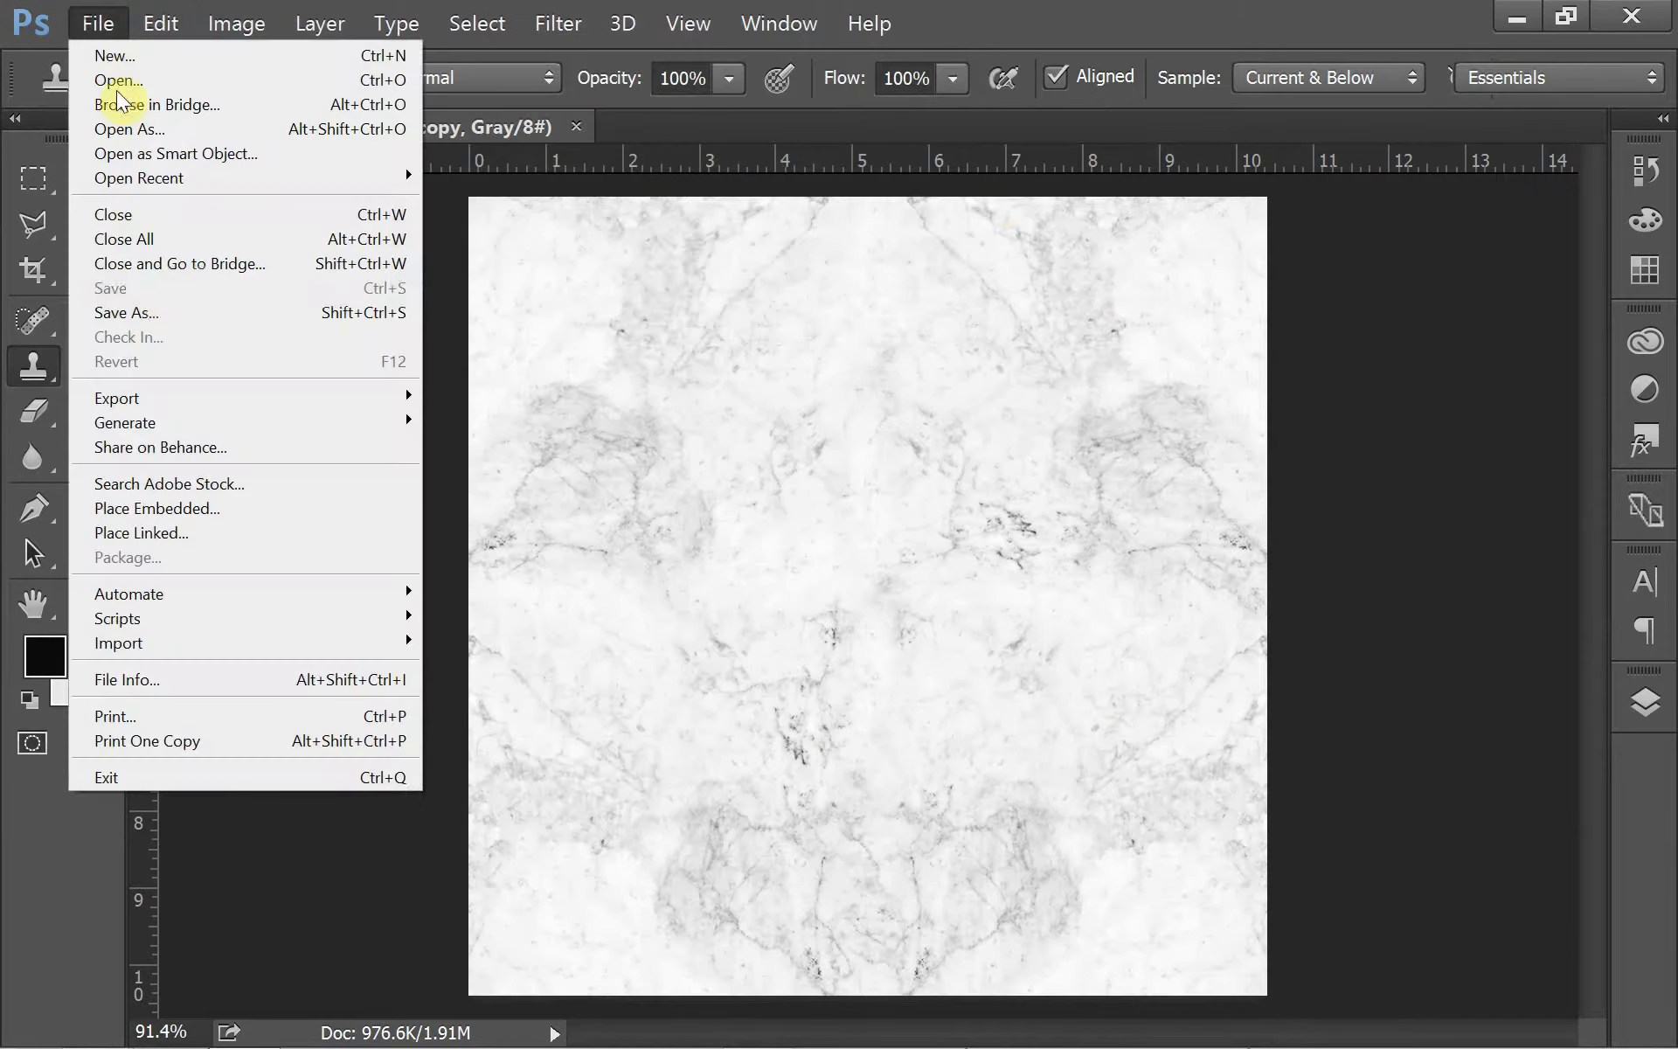
click(226, 310)
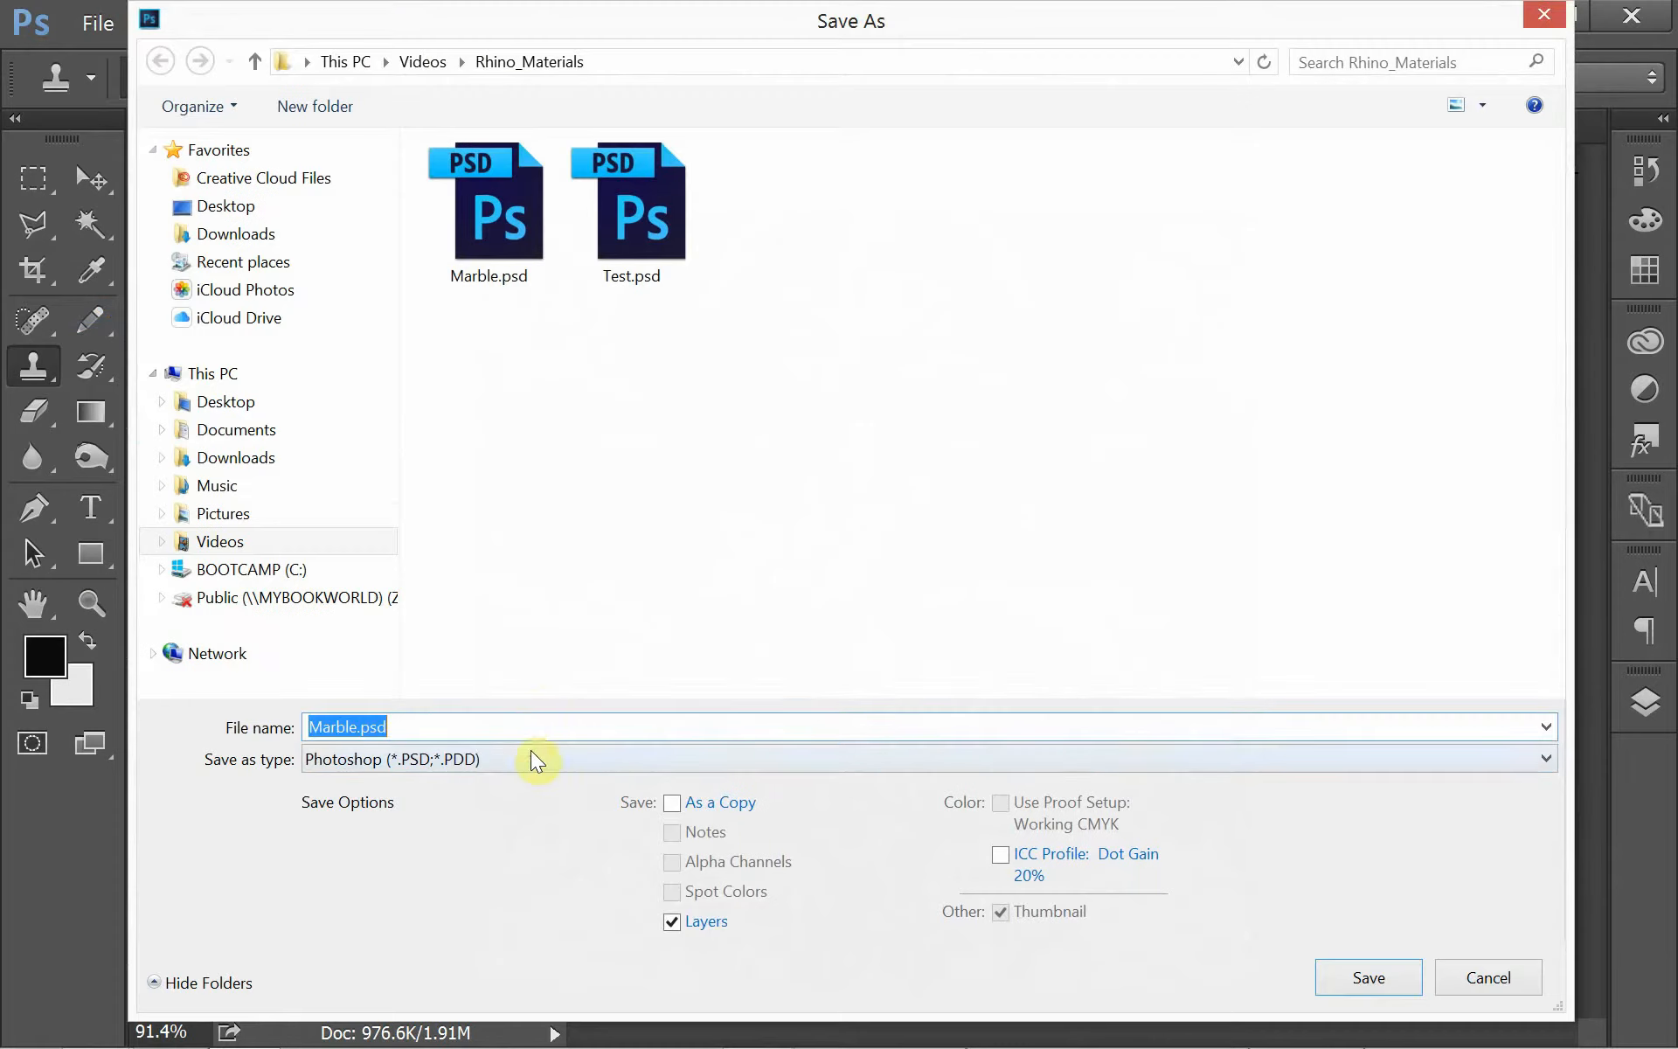
click(535, 758)
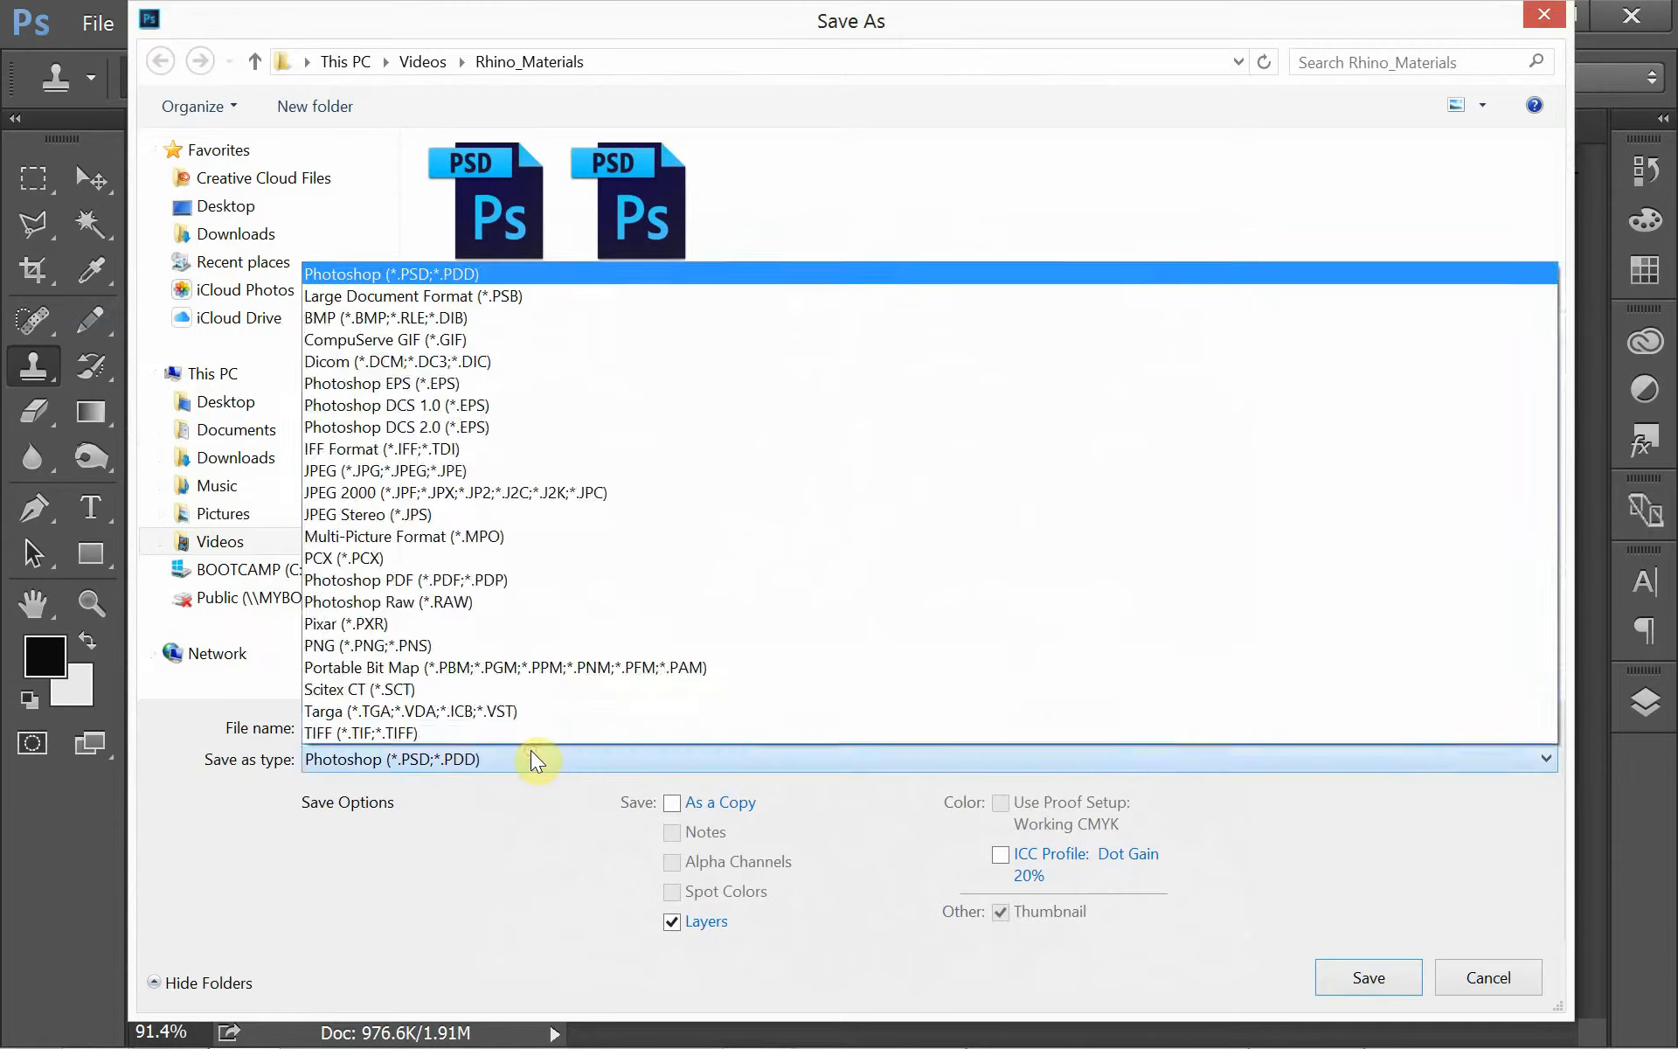
key(j)
key(Return)
click(725, 278)
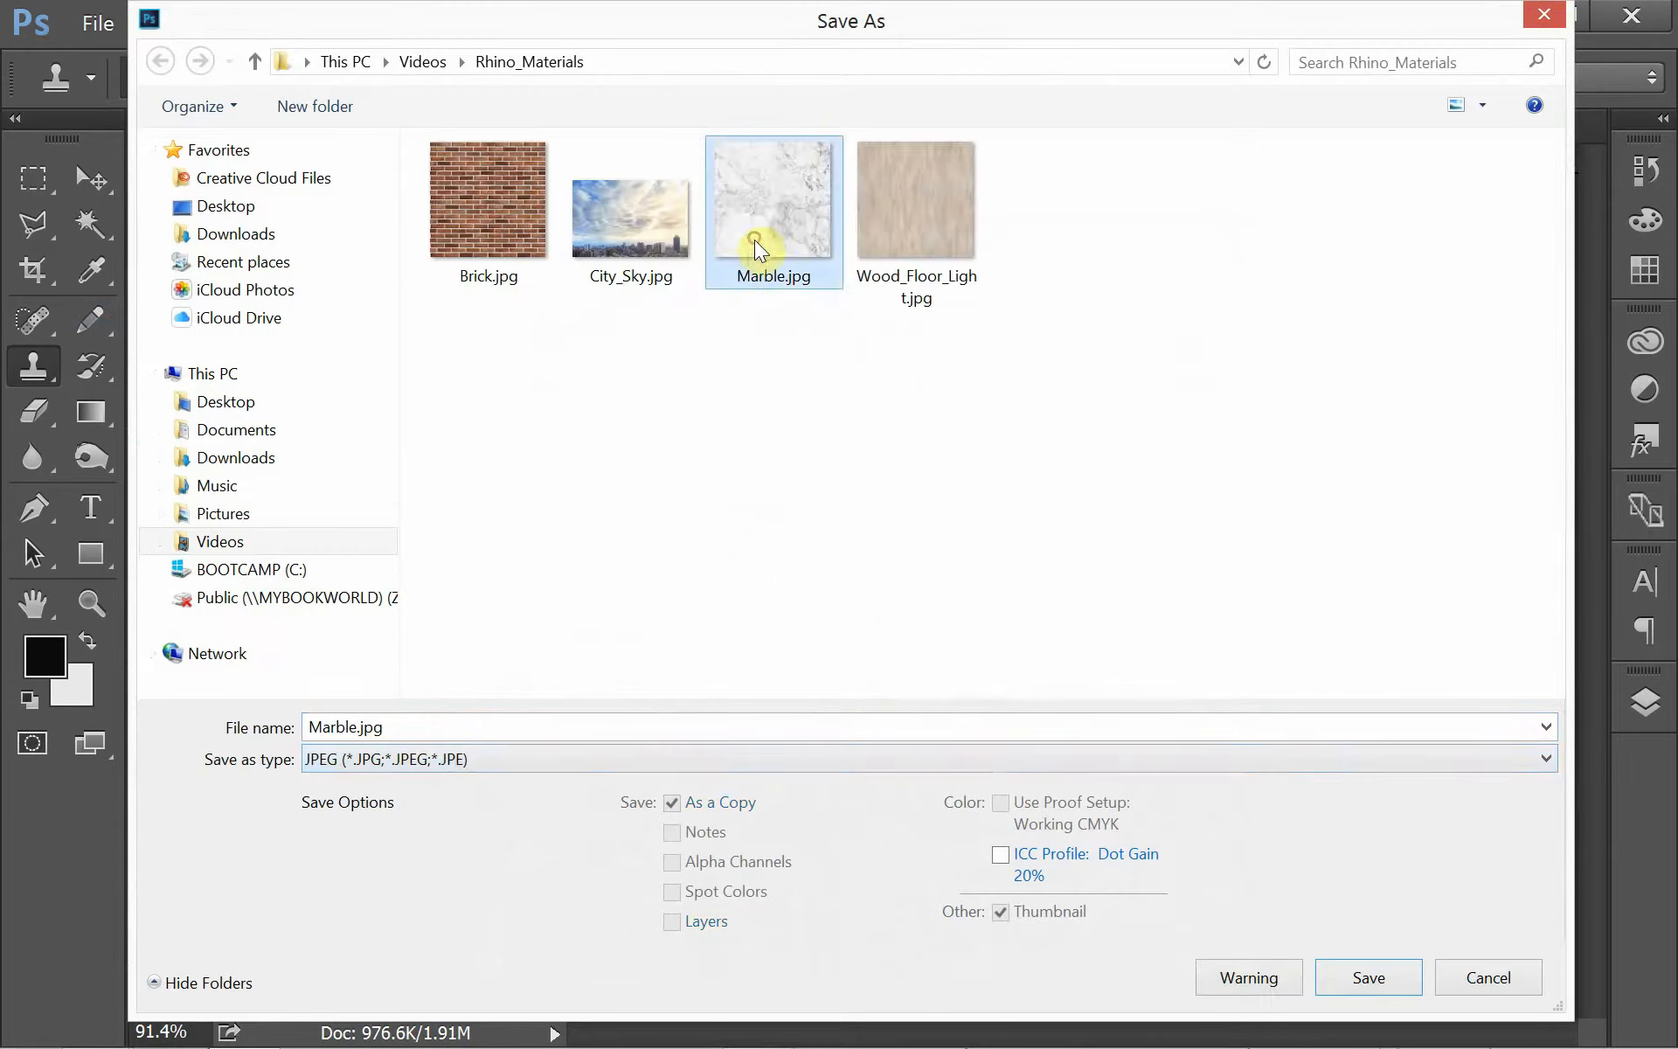
click(1359, 977)
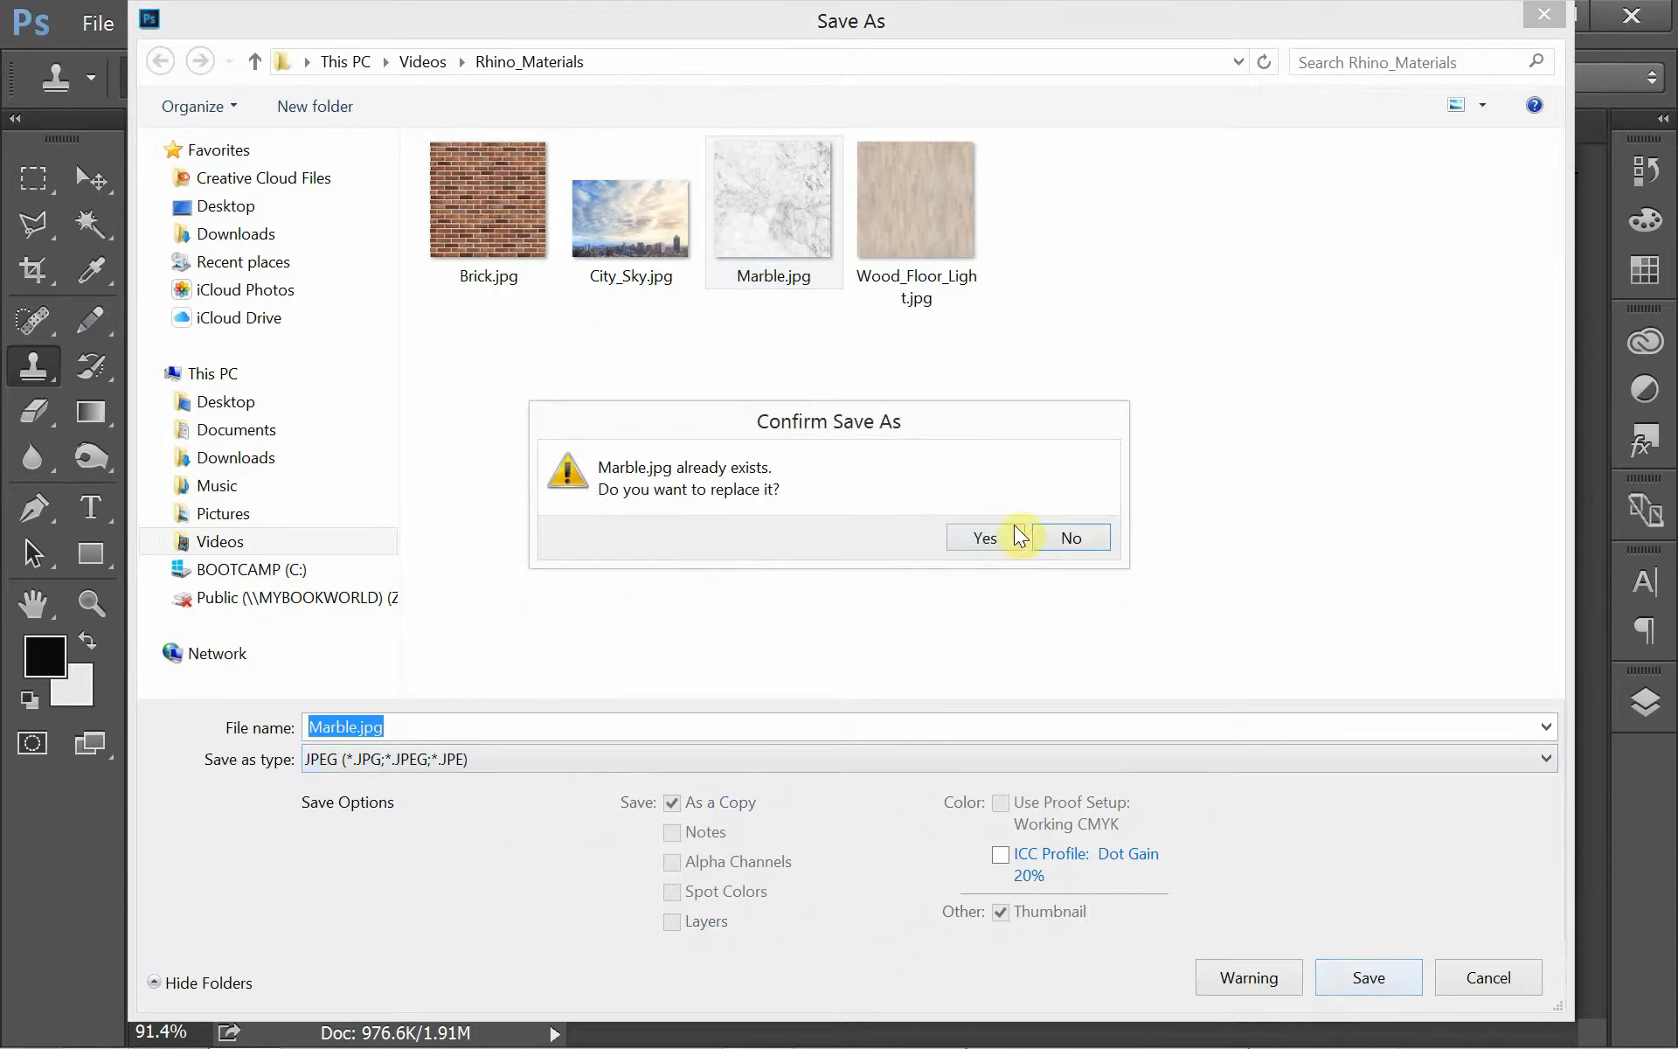
click(992, 541)
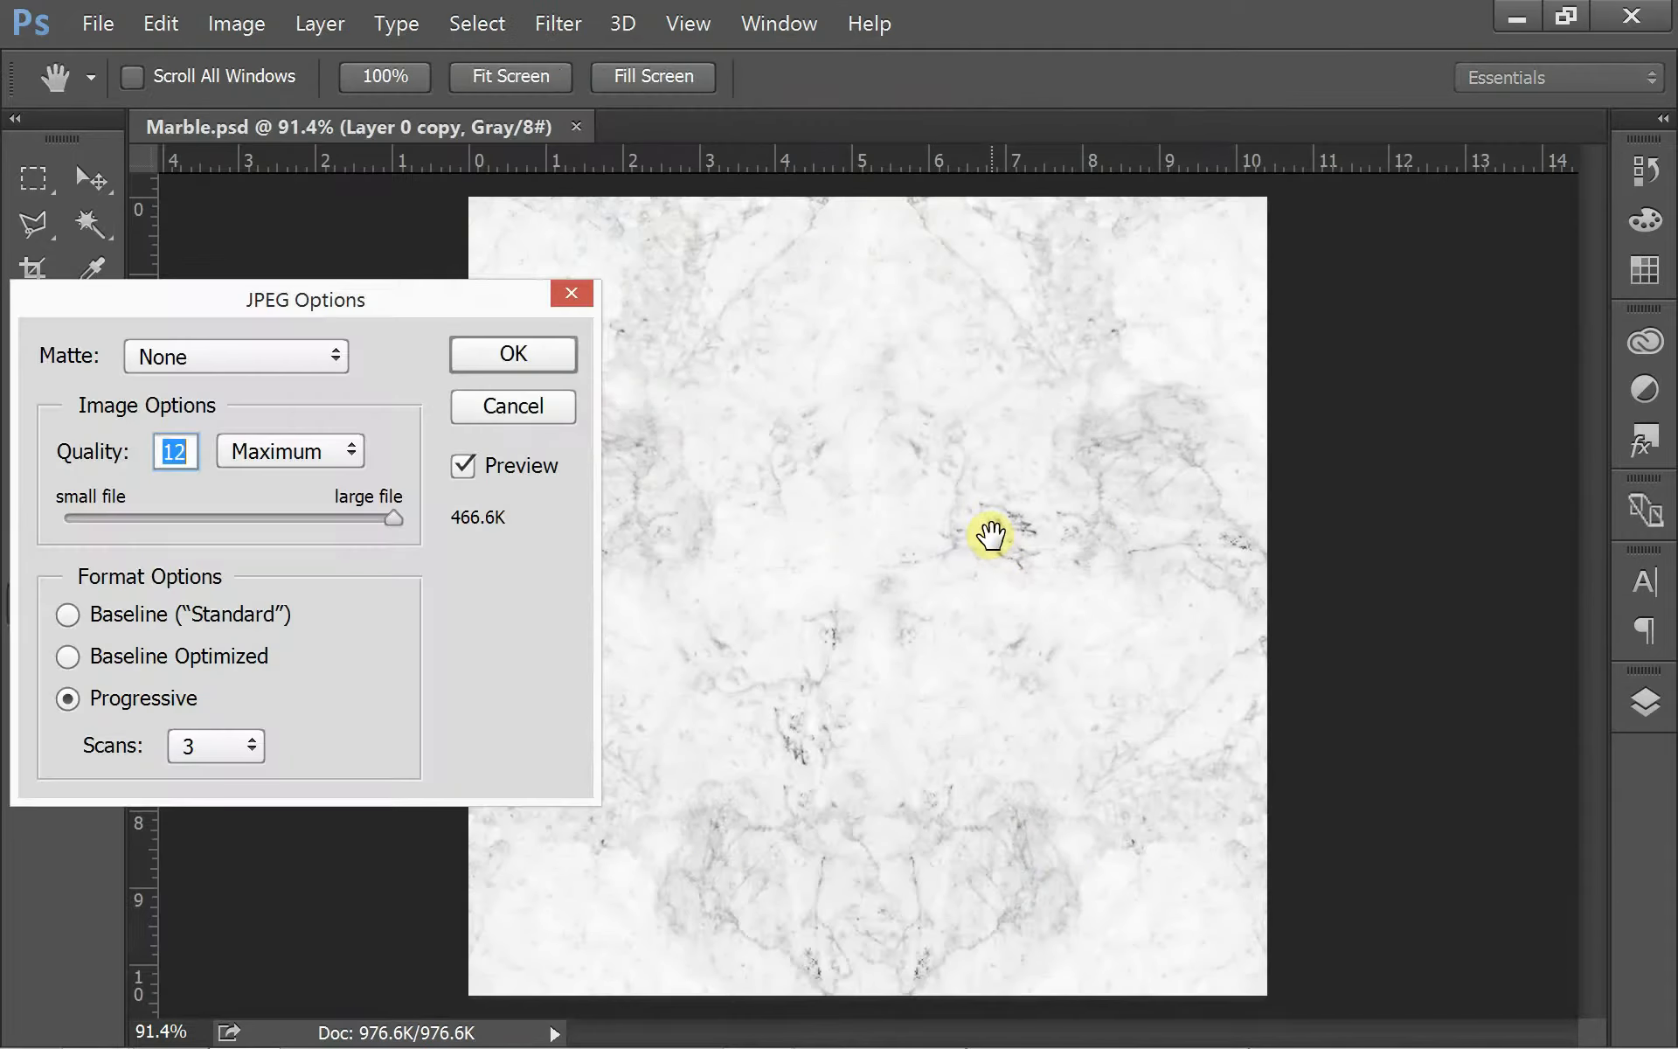
click(547, 366)
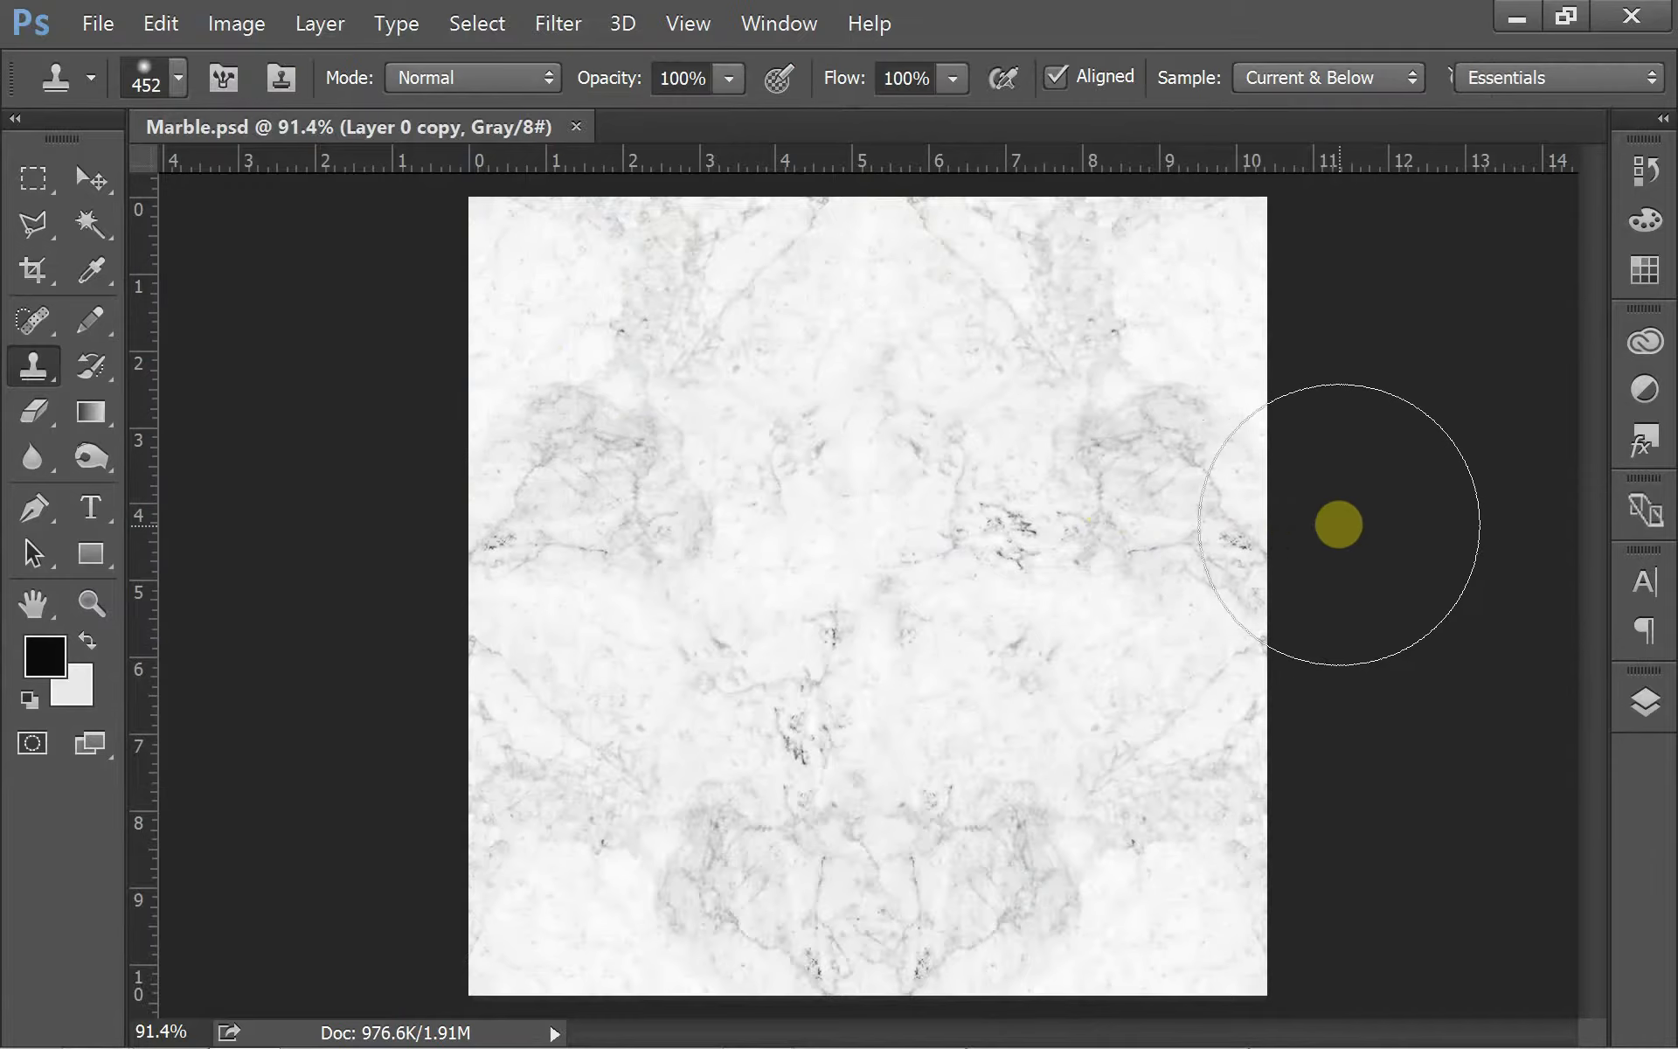
Switch to Rhino and minimize the finished render window to return to the Perspective viewport.
mouse_move(841, 1019)
click(757, 1030)
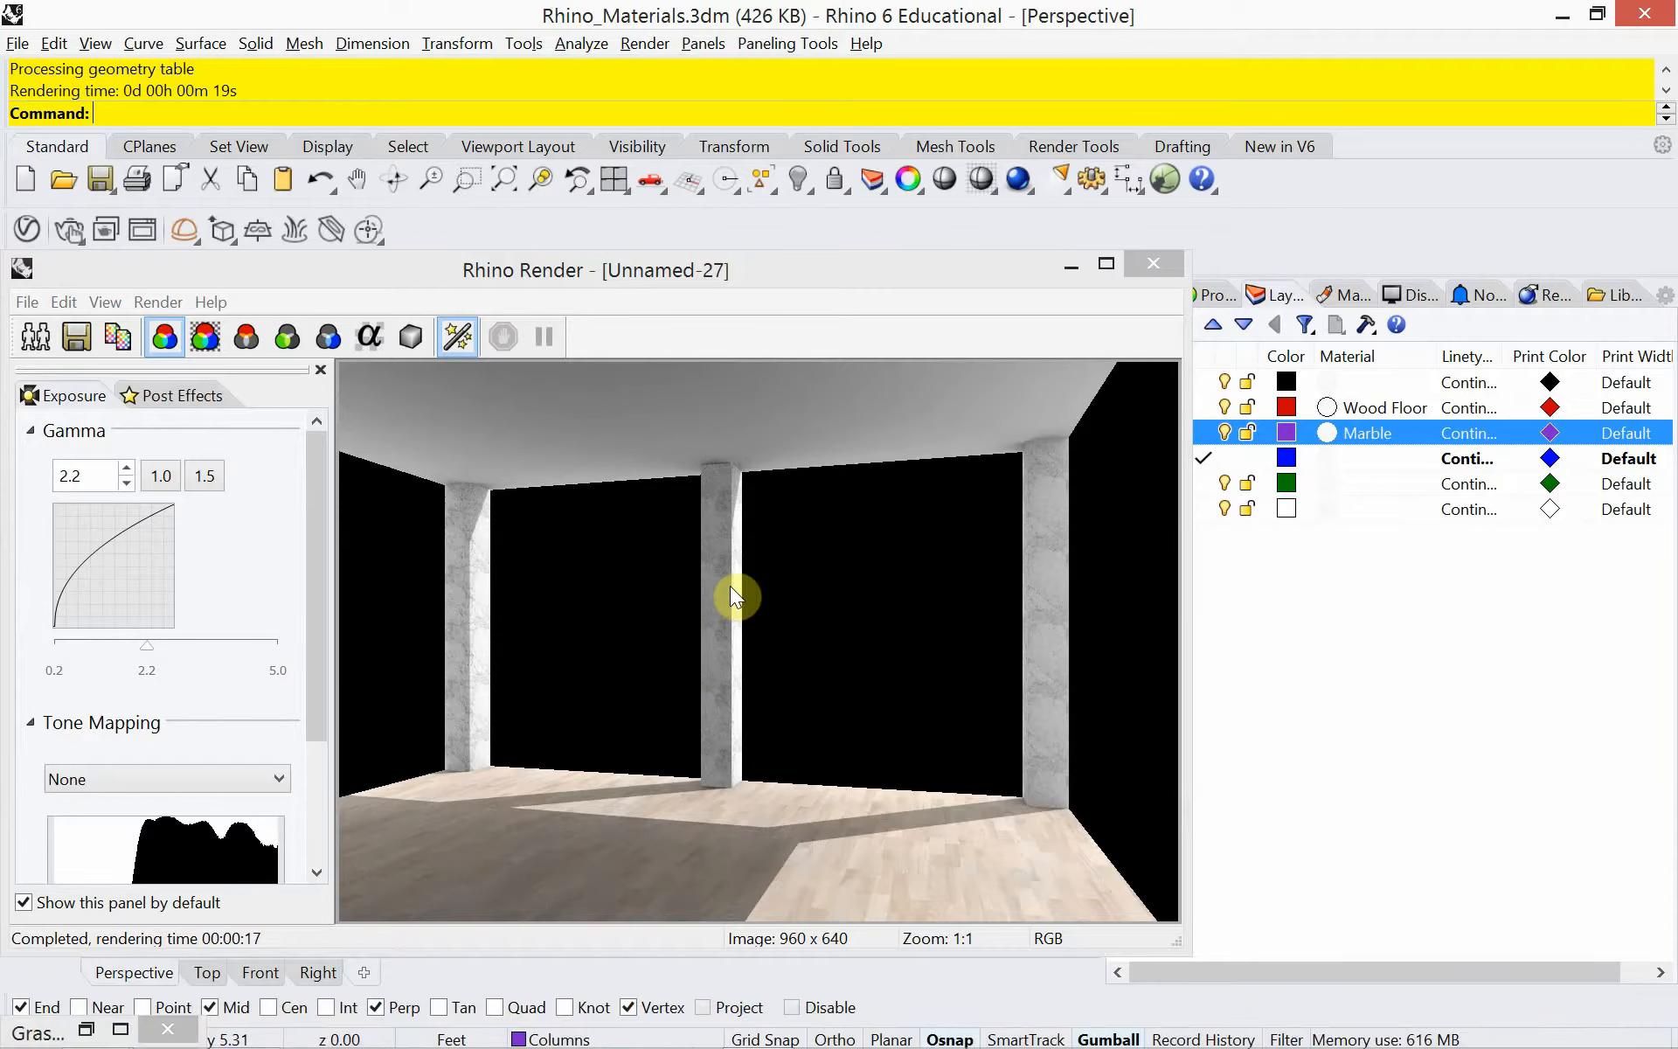
drag(1008, 271, 923, 290)
click(975, 282)
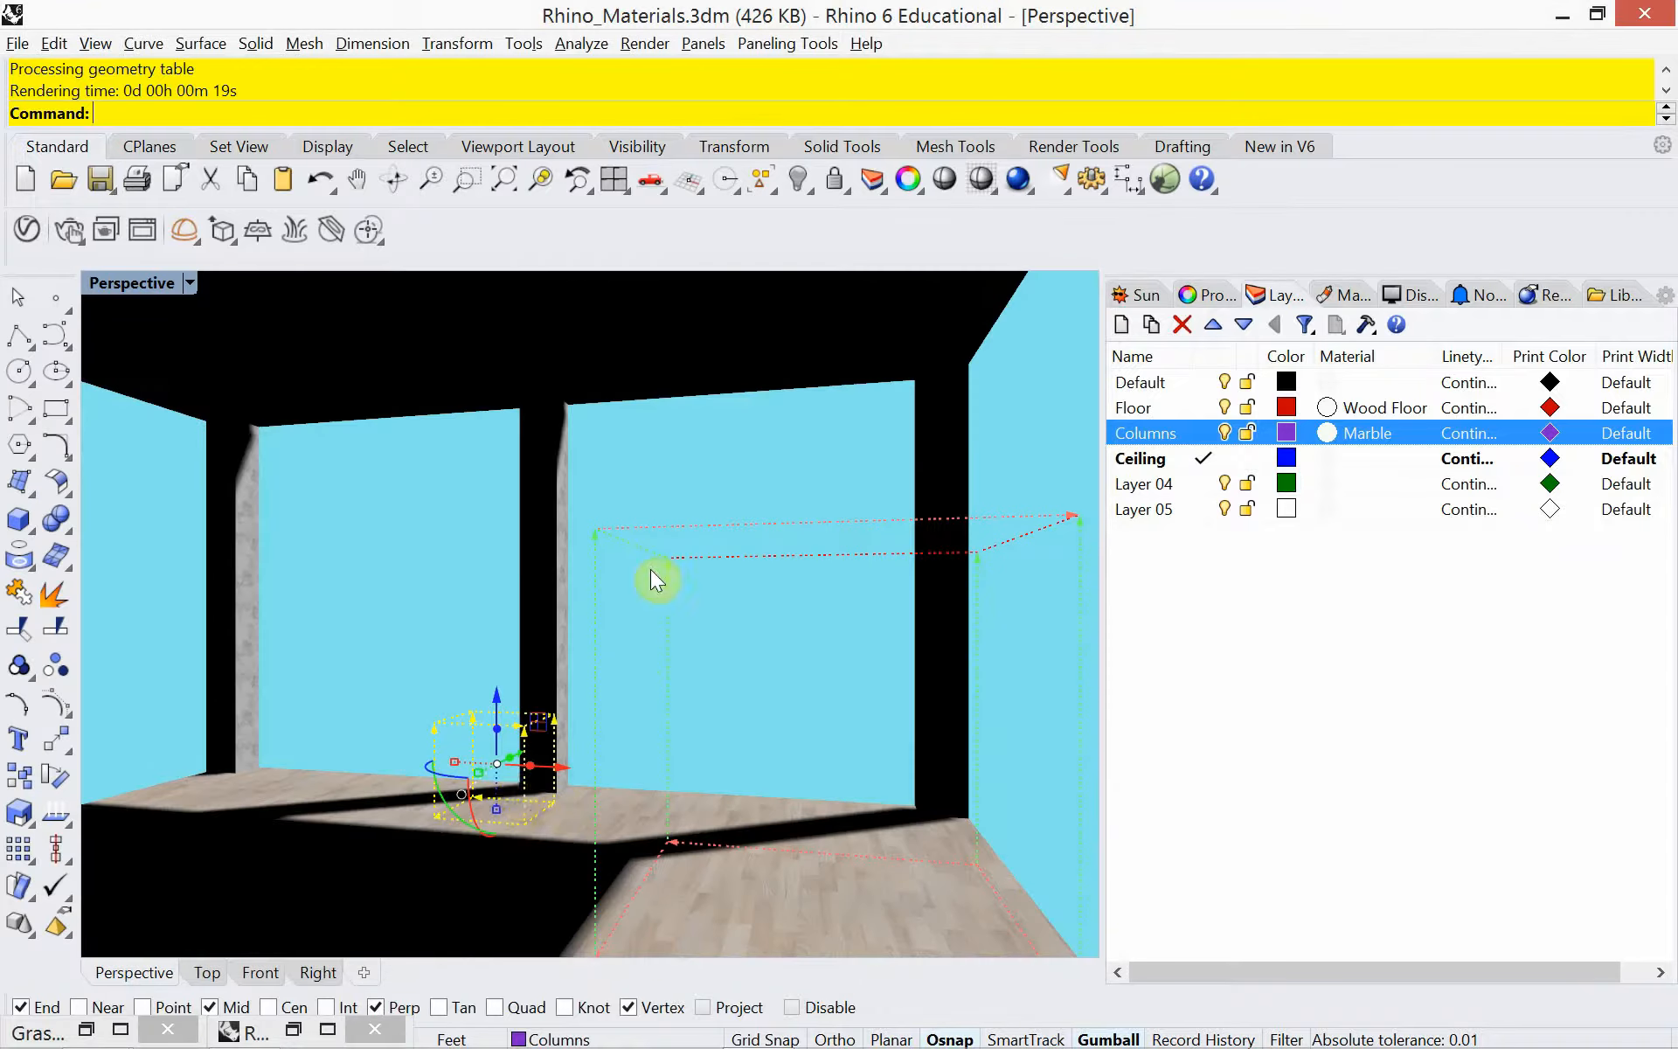
Bring up the marble image in Photoshop, minimize its window and return to the Rhino viewport.
mouse_move(534, 1045)
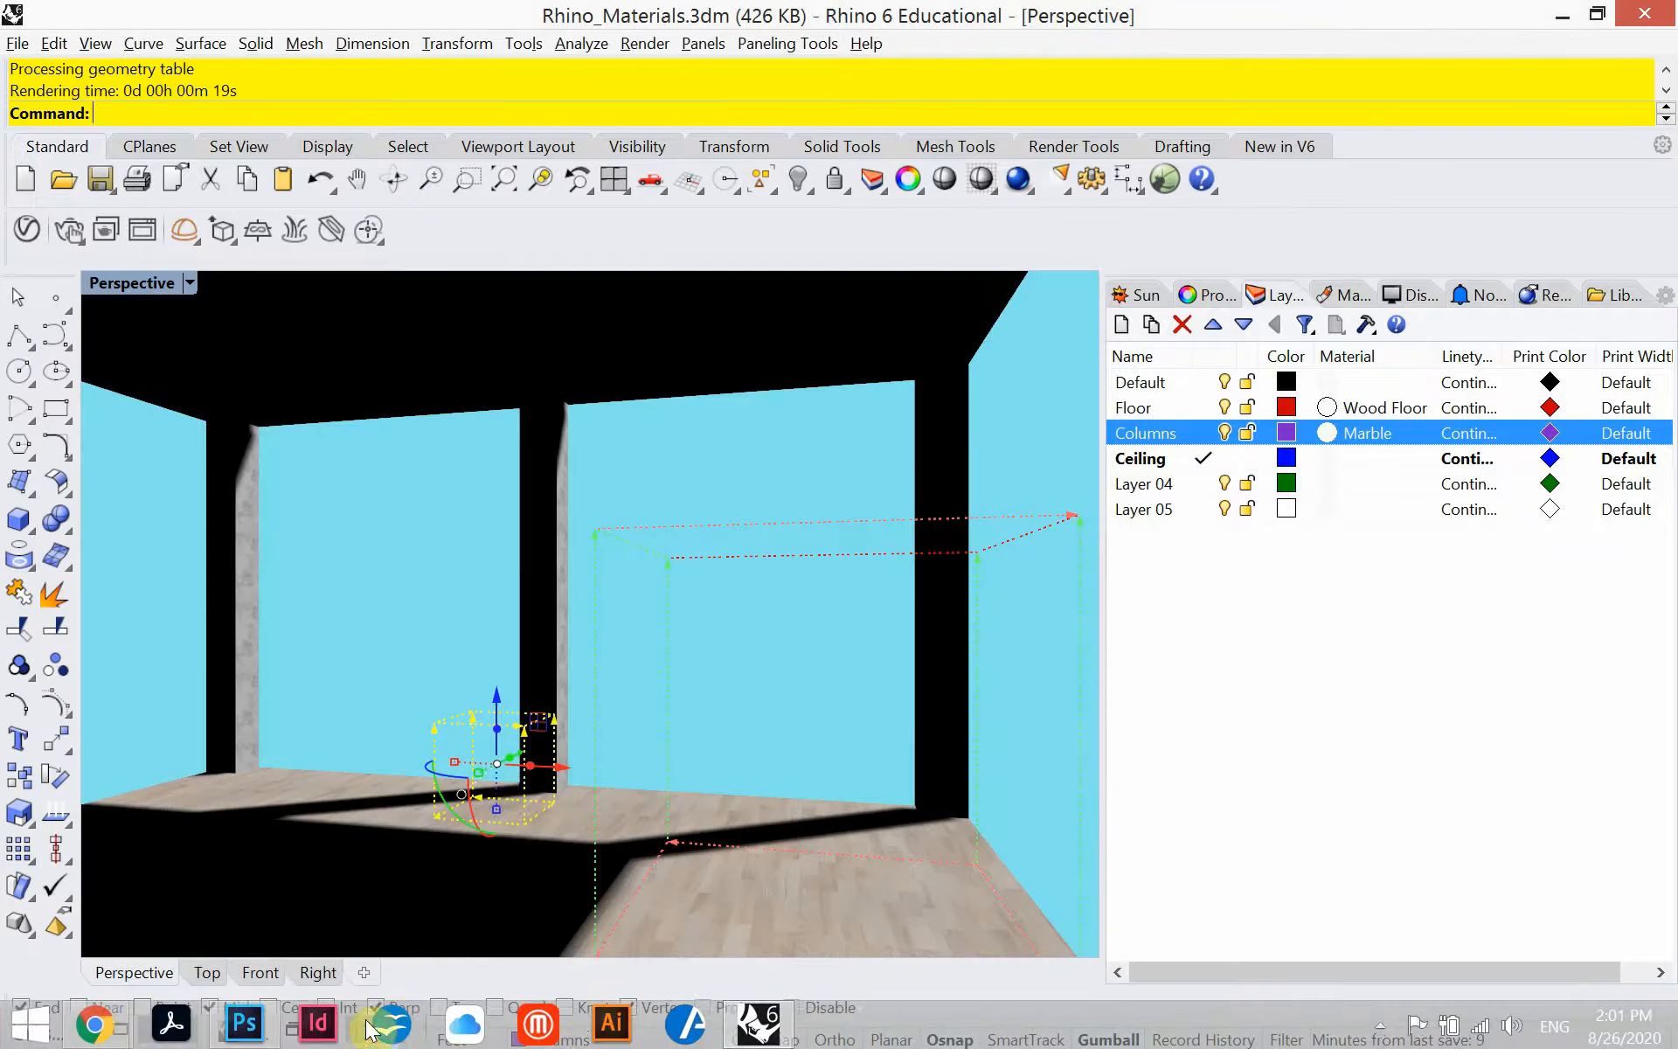
click(265, 1026)
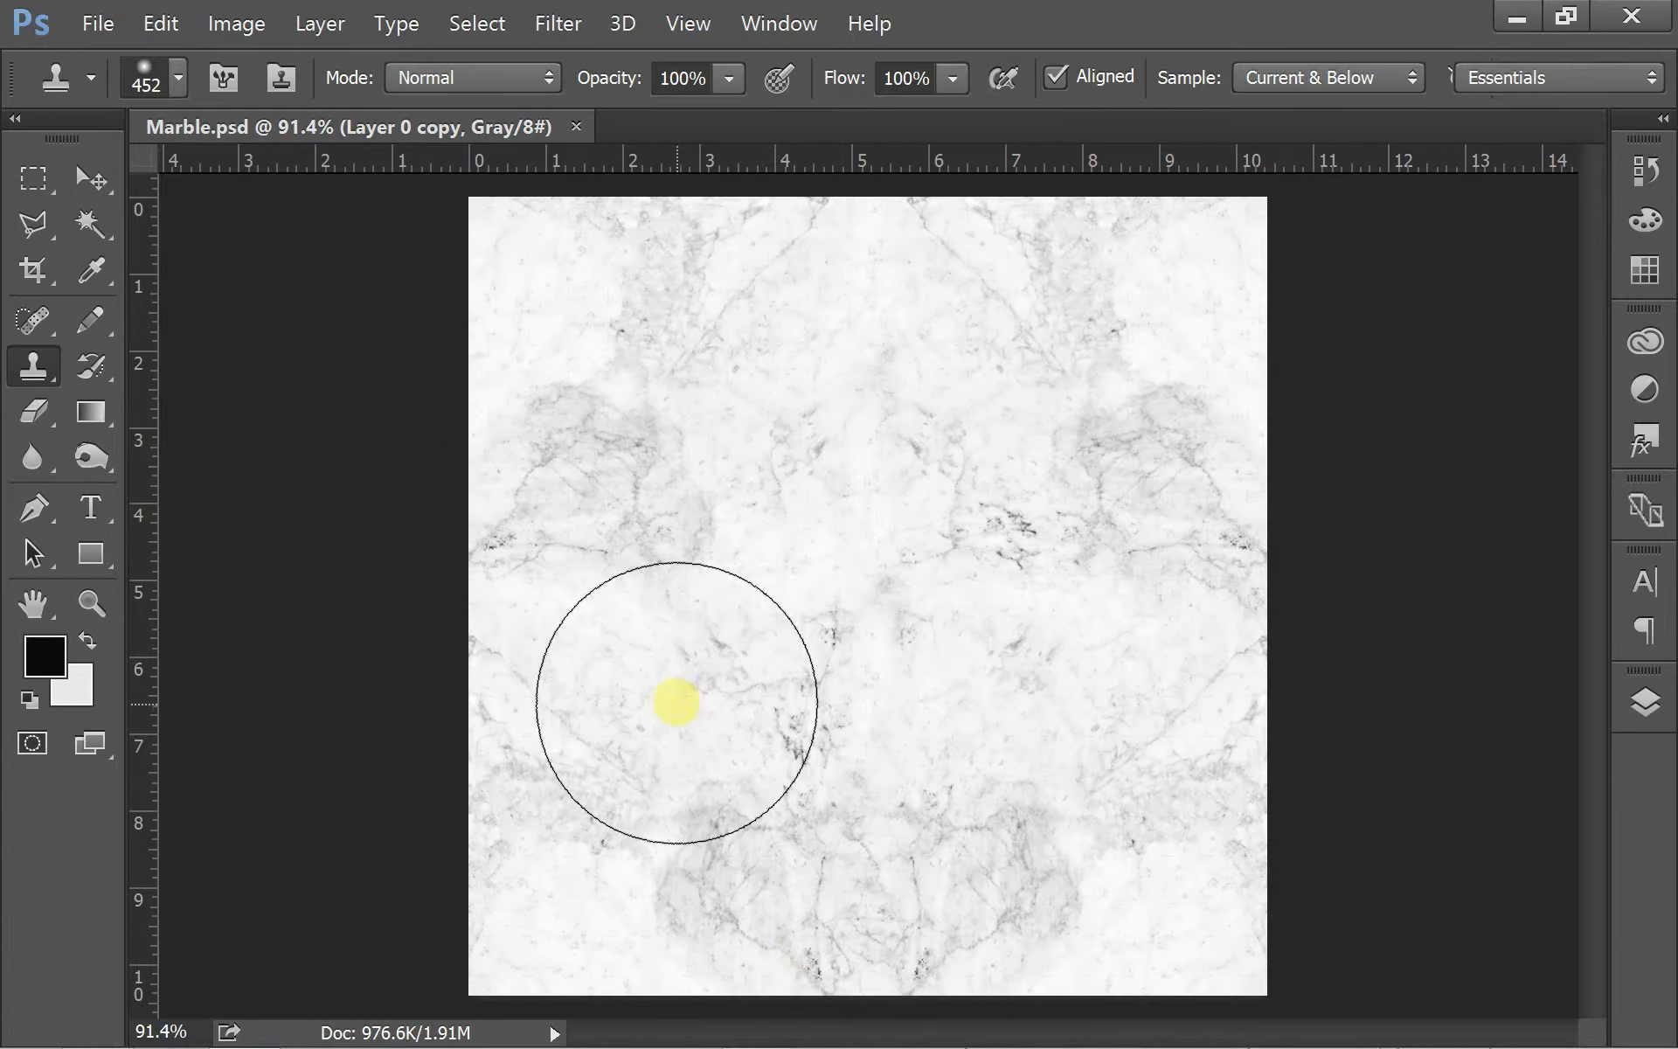
click(1517, 18)
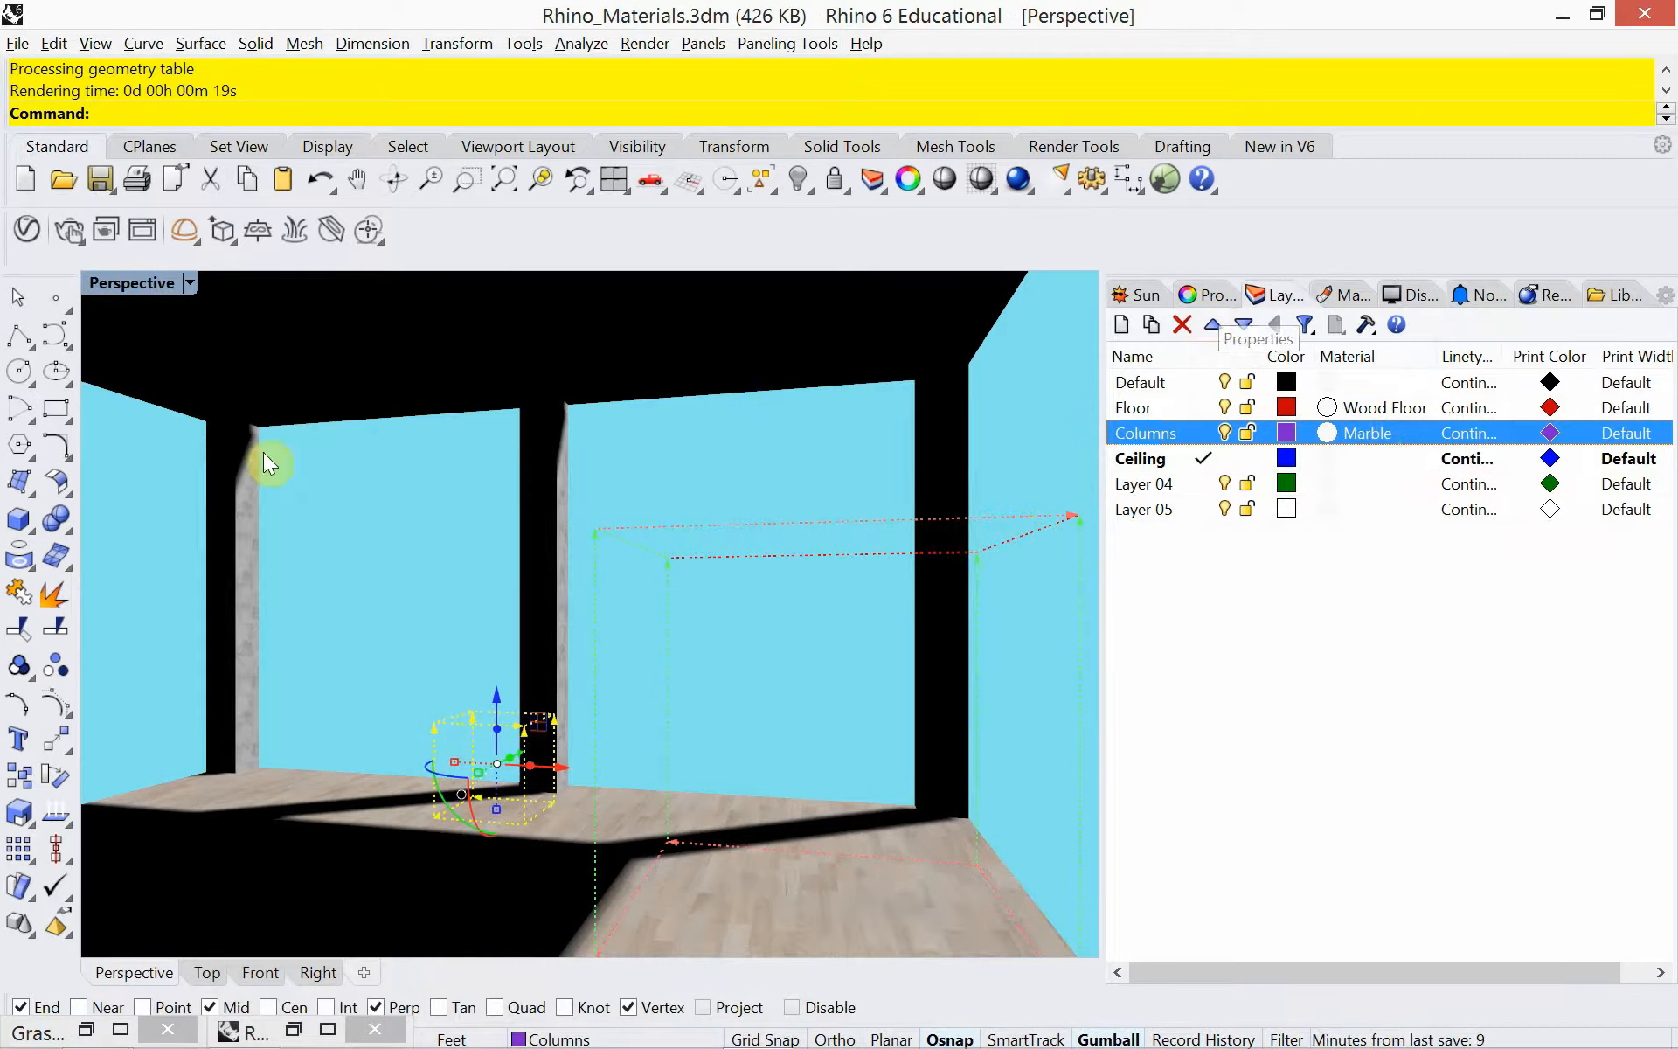
Select the three visible columns and set their box mapping's locked XYZ size to 5.000.
click(236, 479)
shift+click(532, 504)
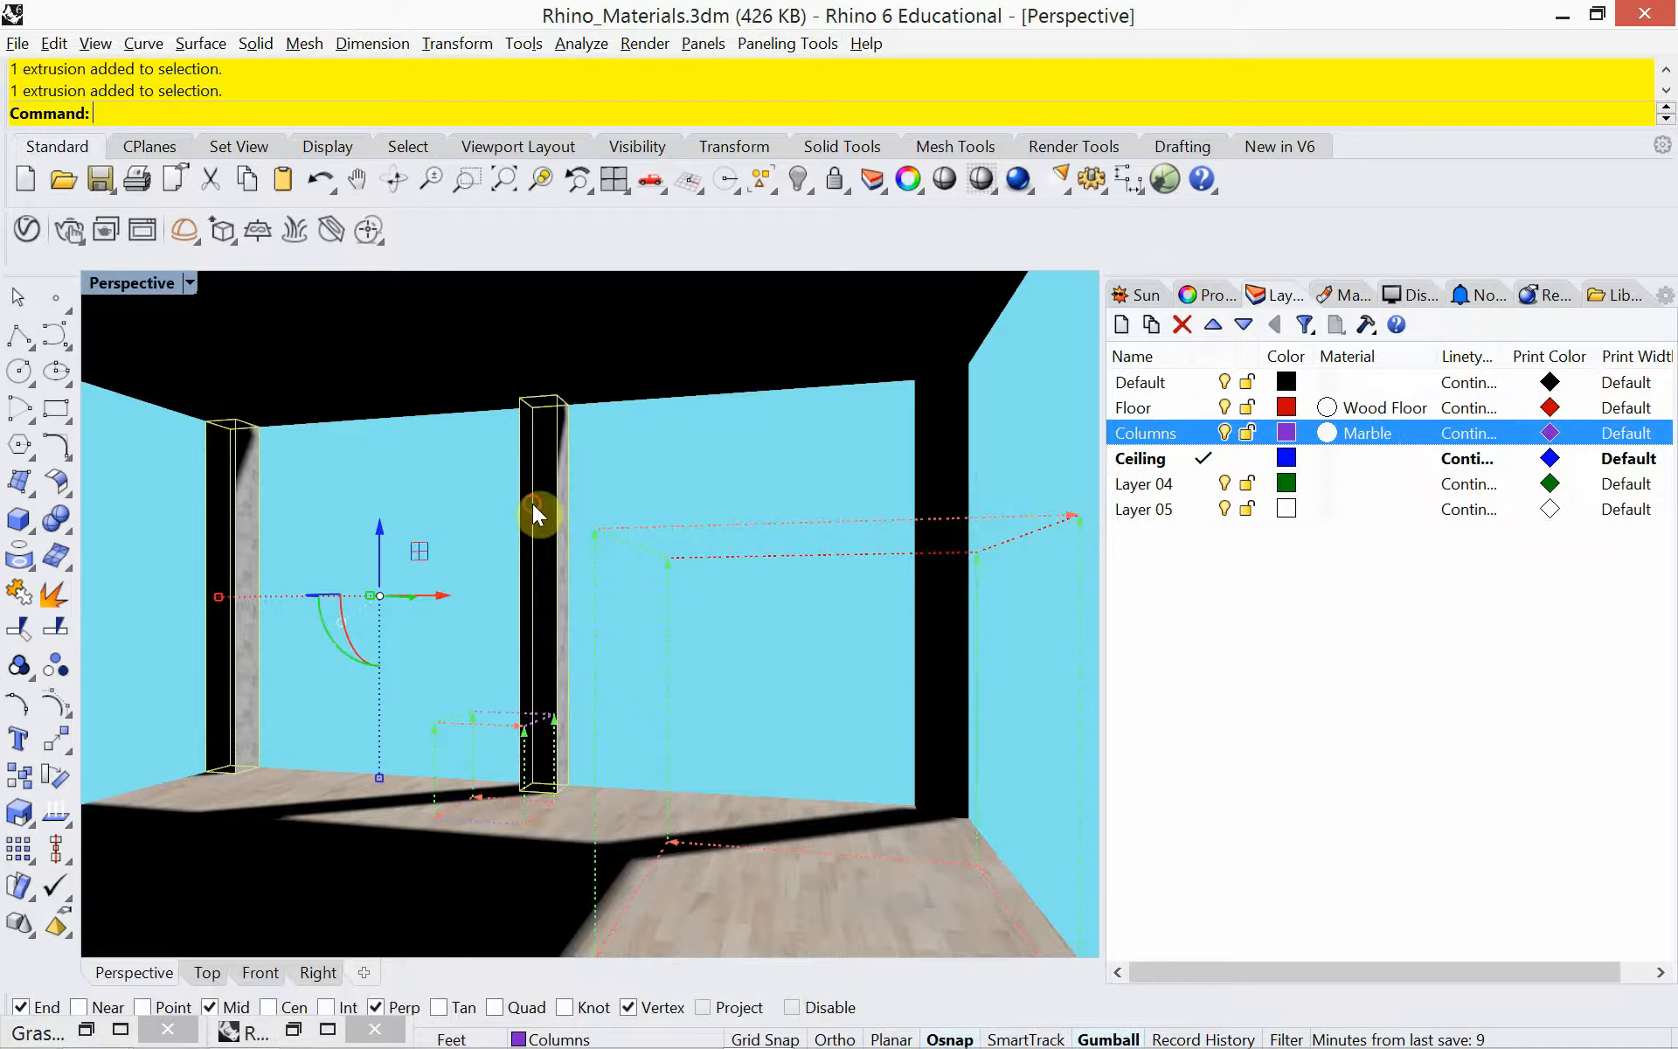
shift+click(963, 412)
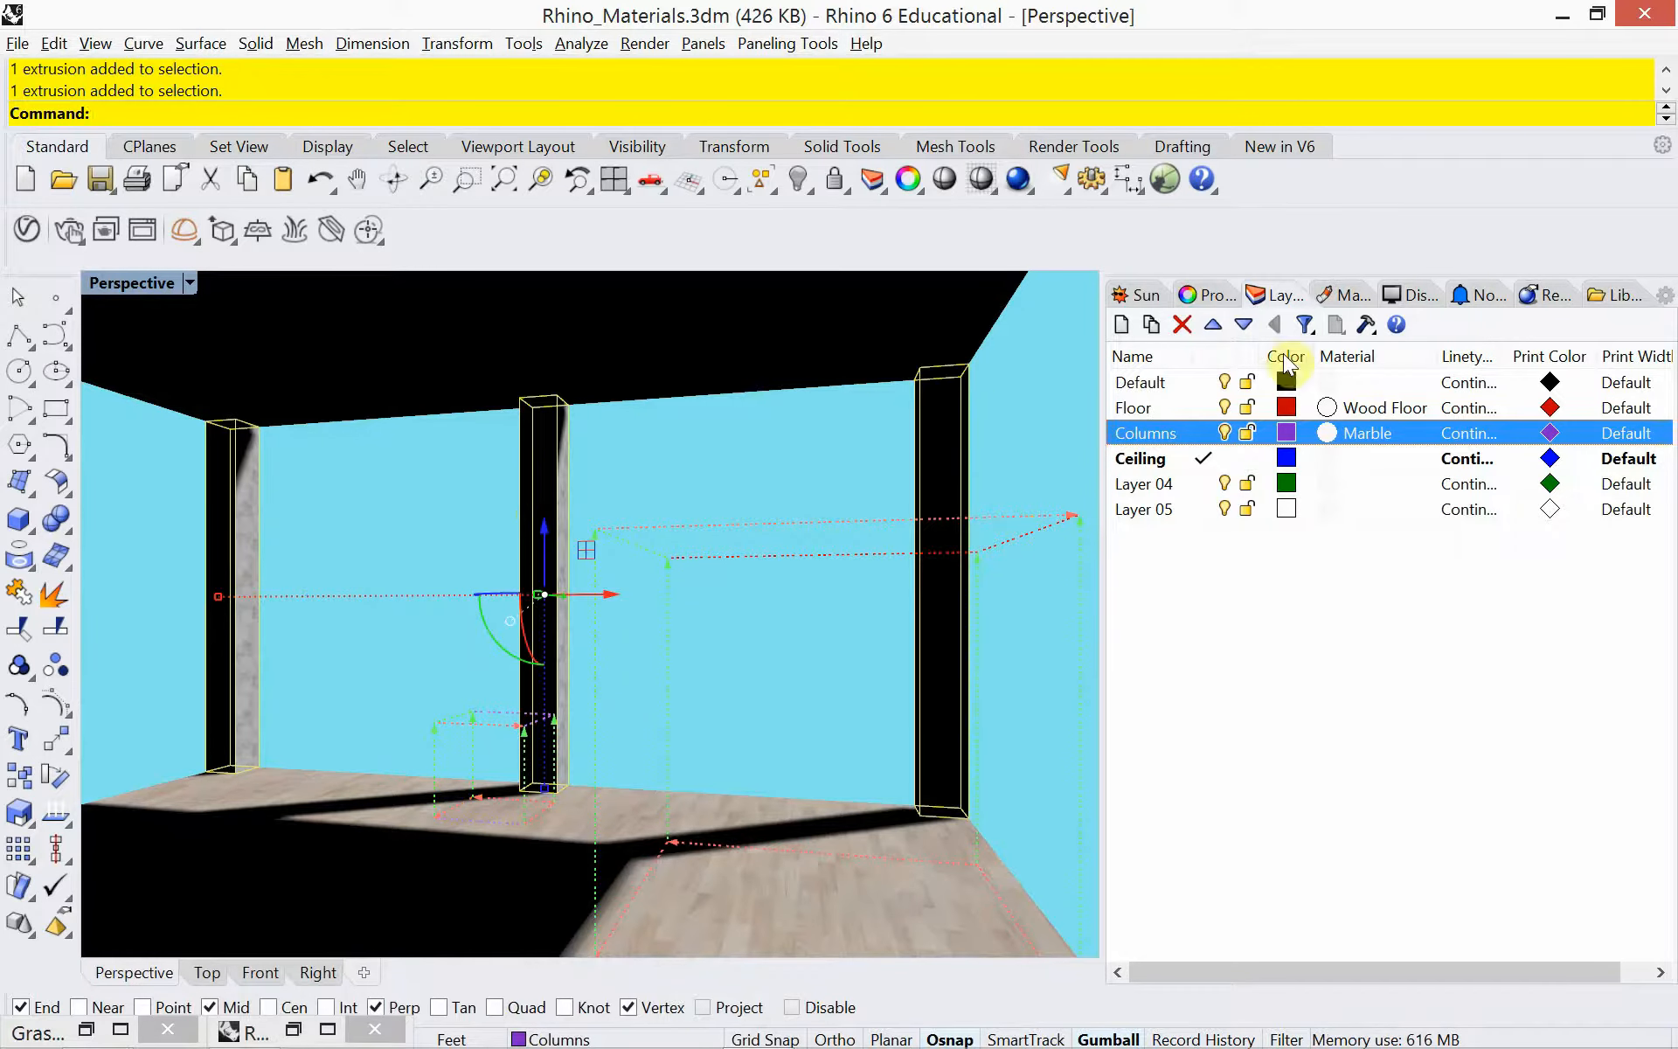
click(1205, 295)
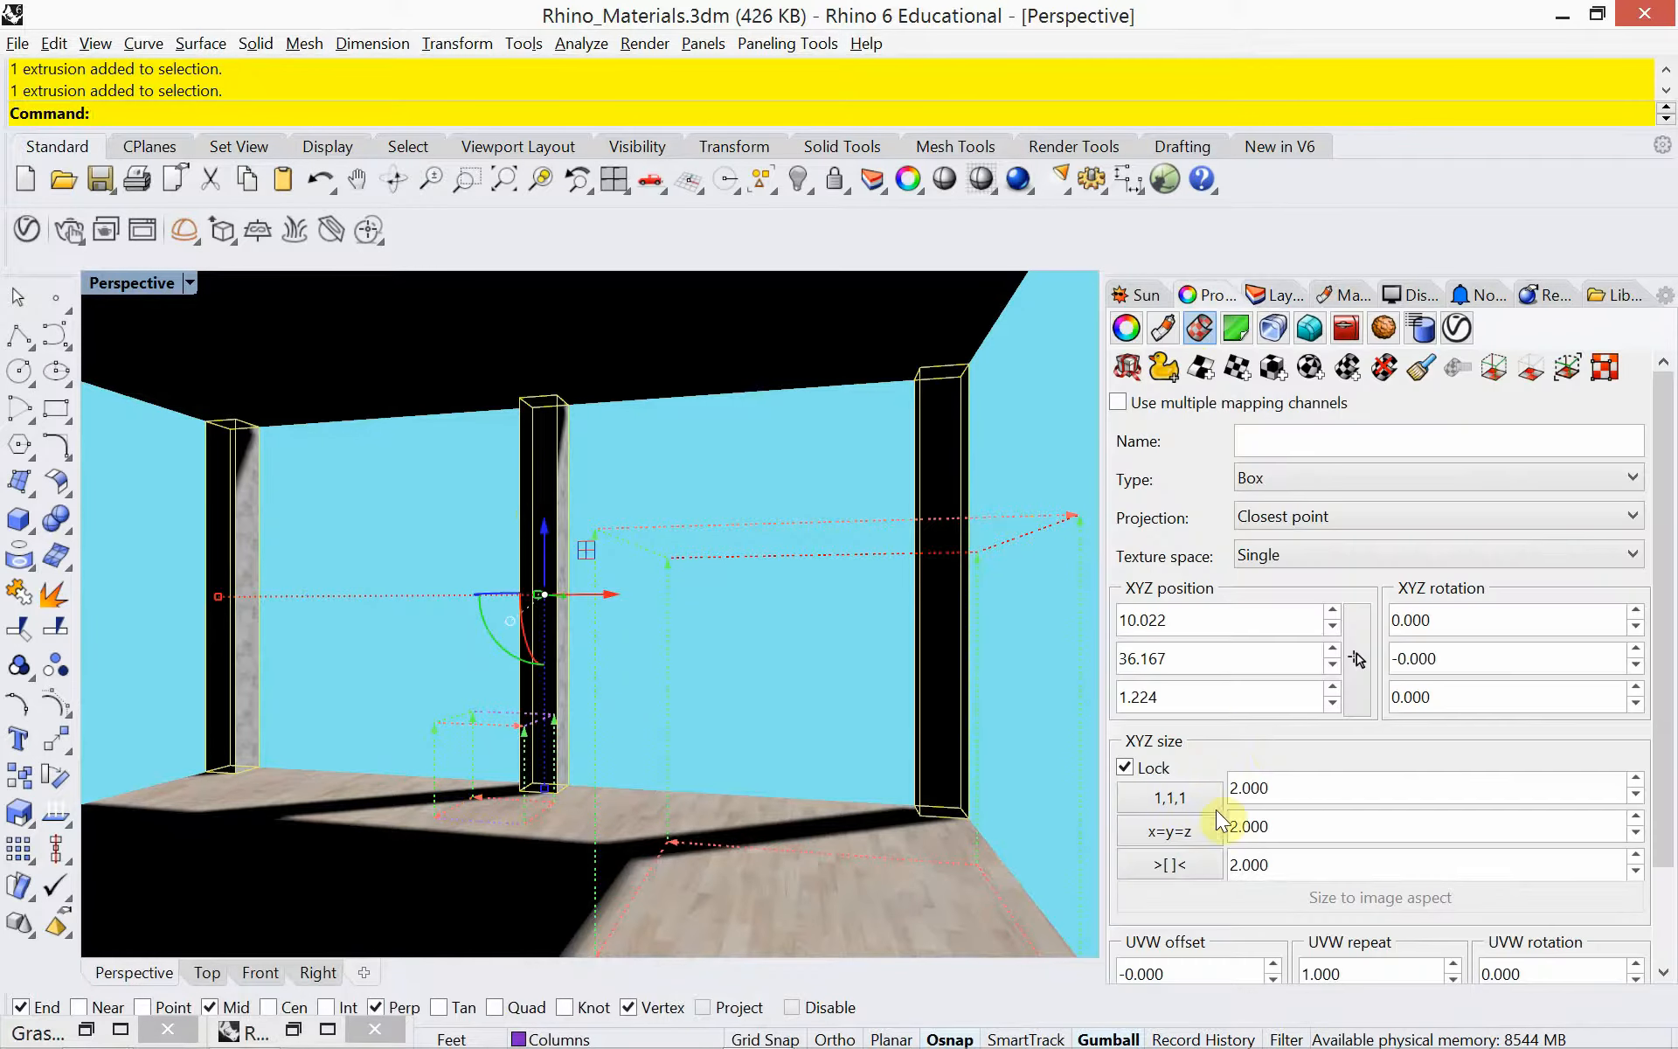
double_click(1297, 786)
text(5)
key(Return)
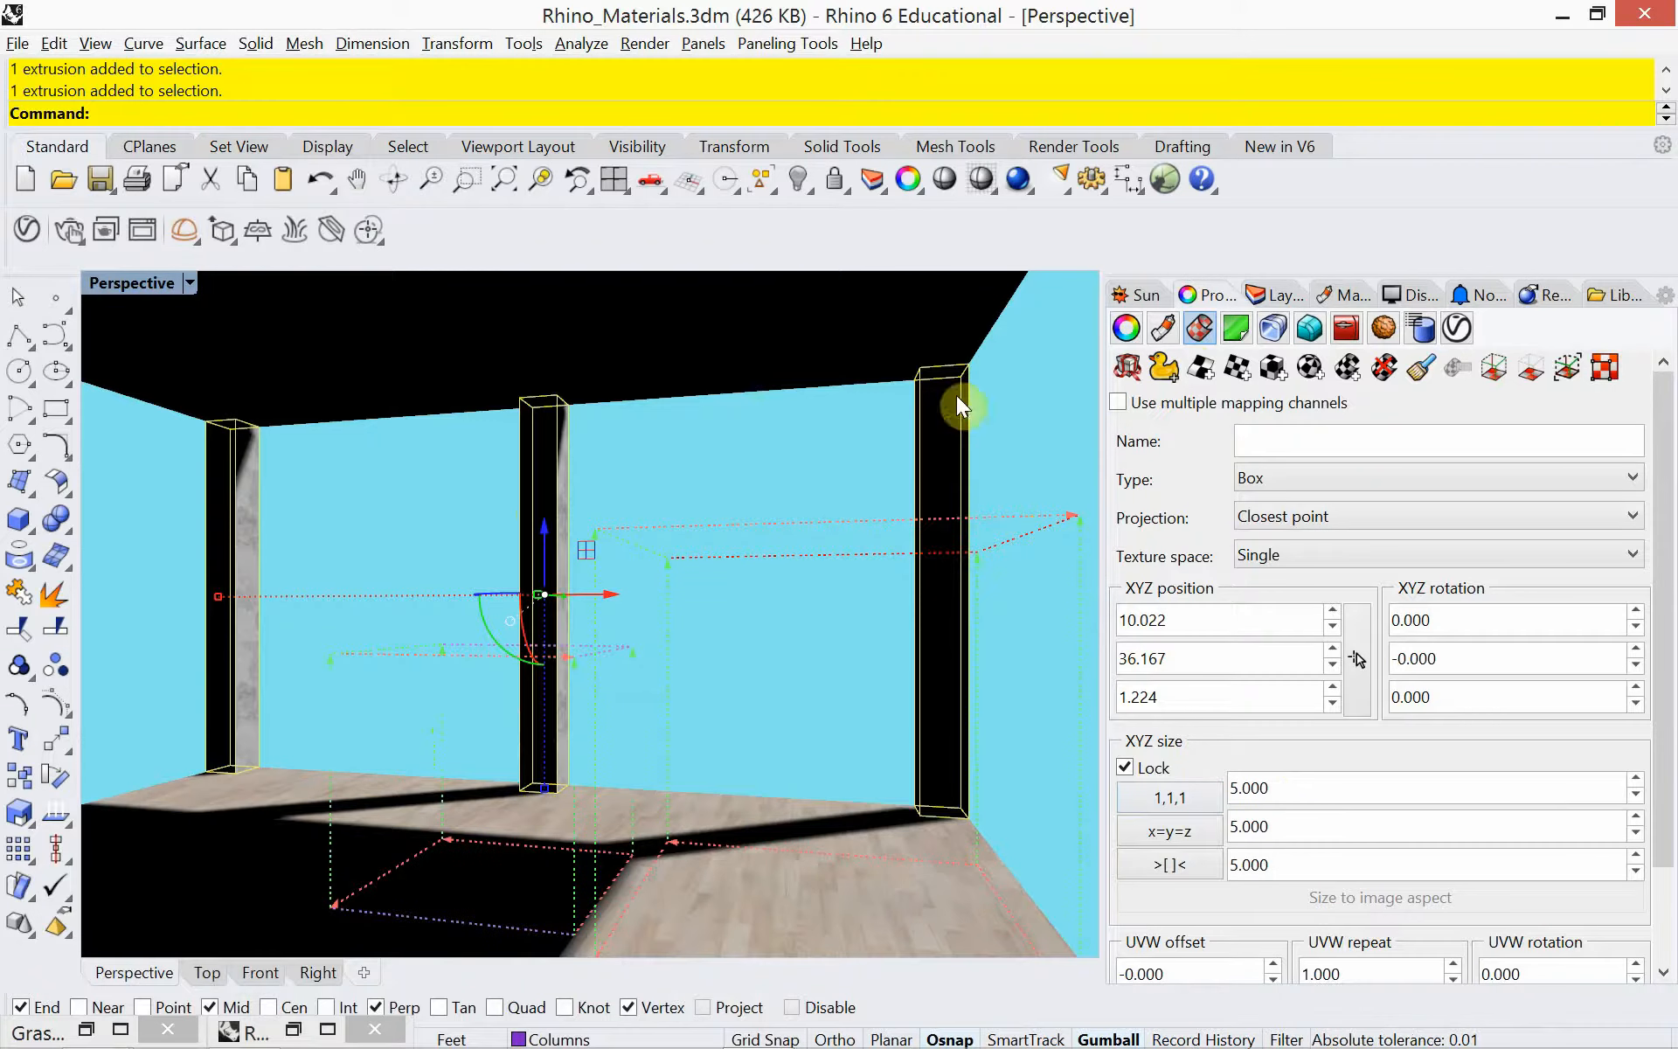
Reopen the last rendering for comparison and render the current viewport at 960 x 640 with Good quality.
click(522, 51)
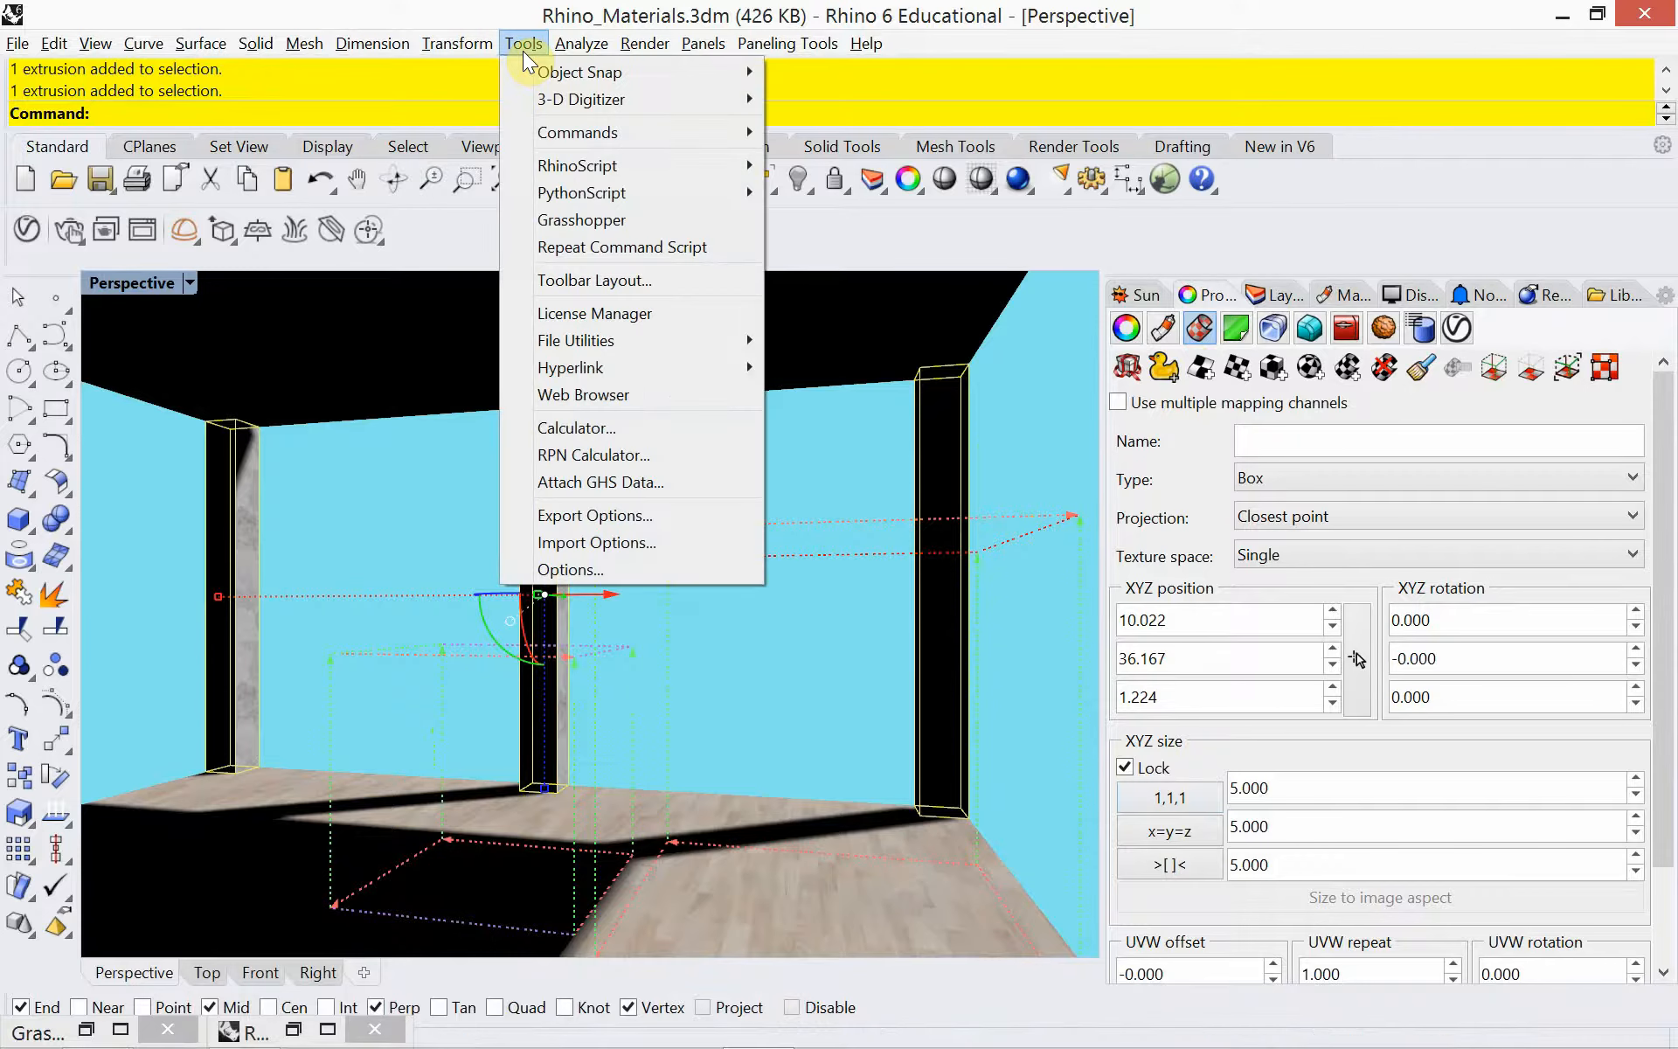
mouse_move(666, 43)
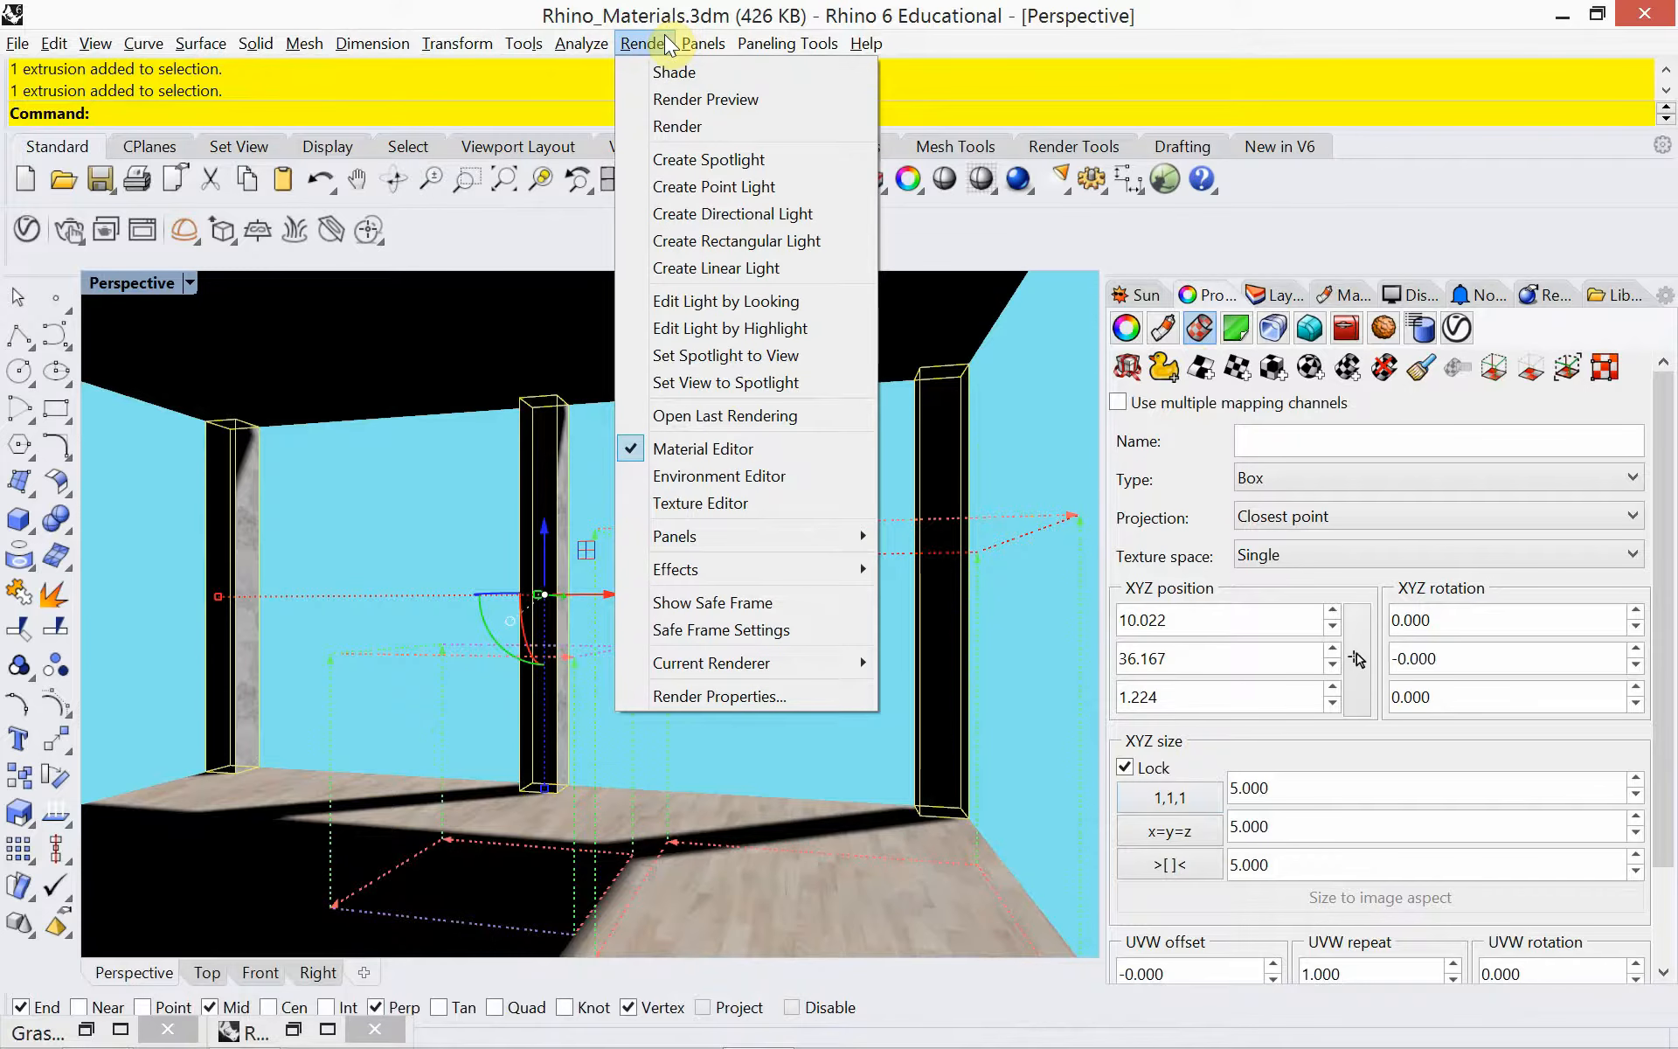
click(731, 417)
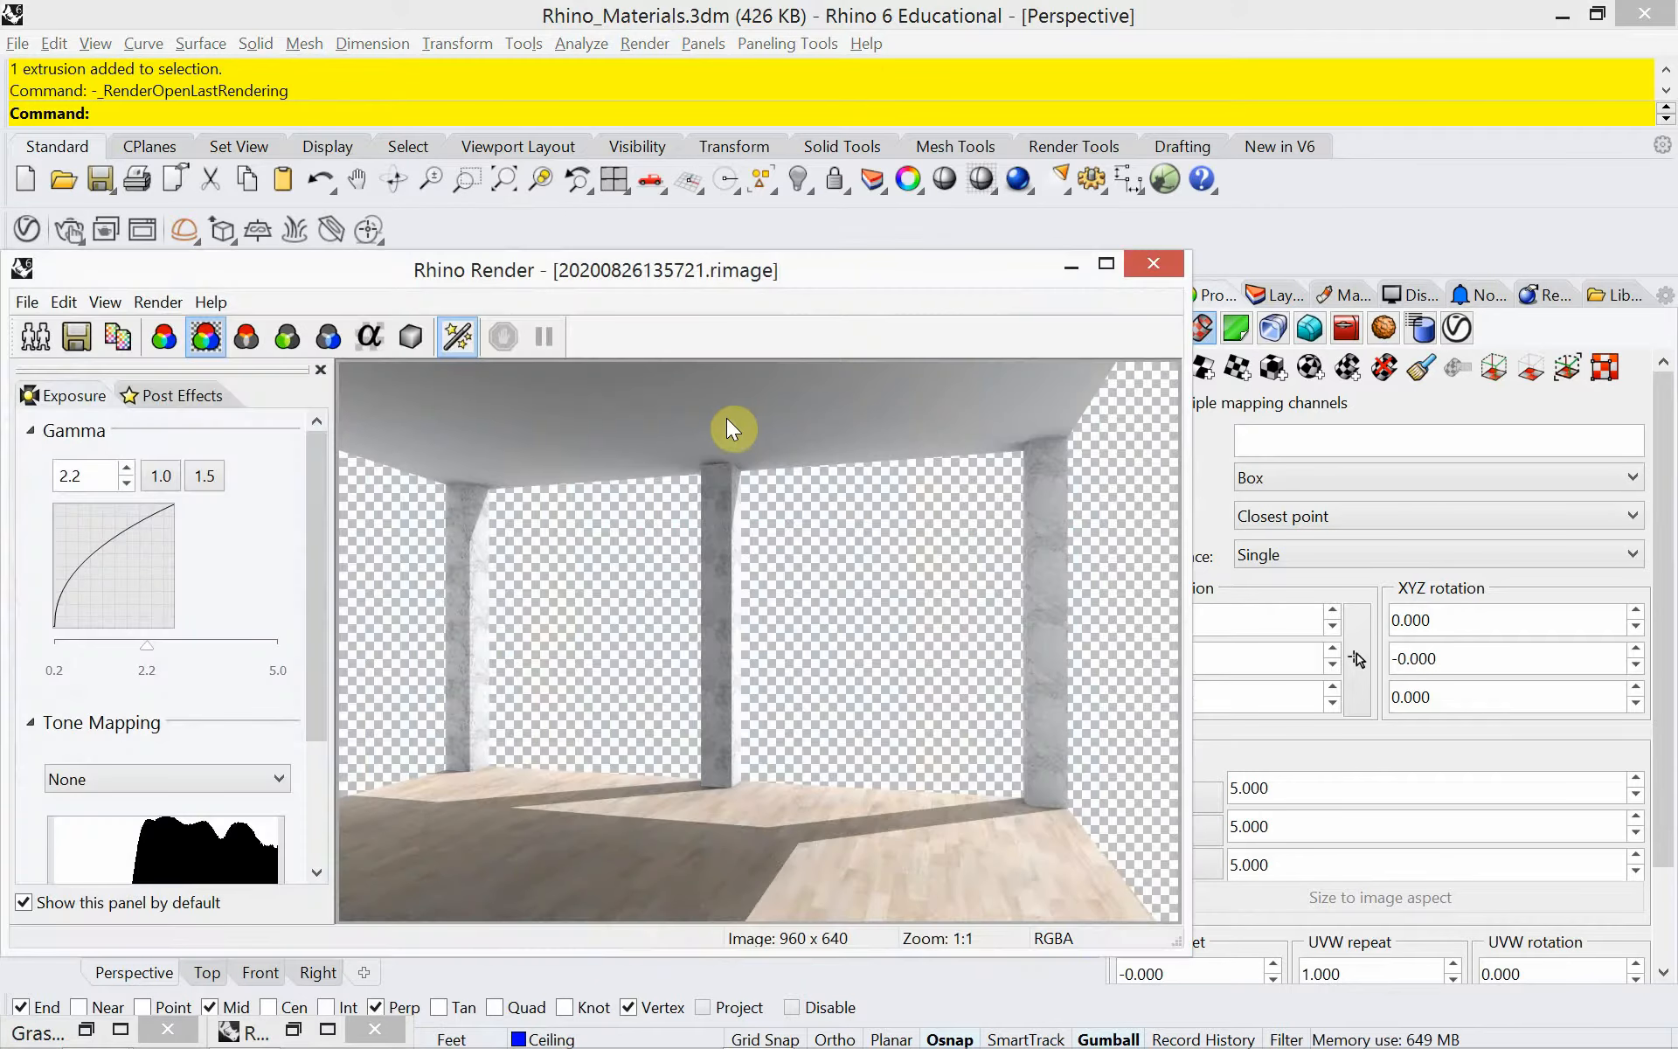
click(1550, 298)
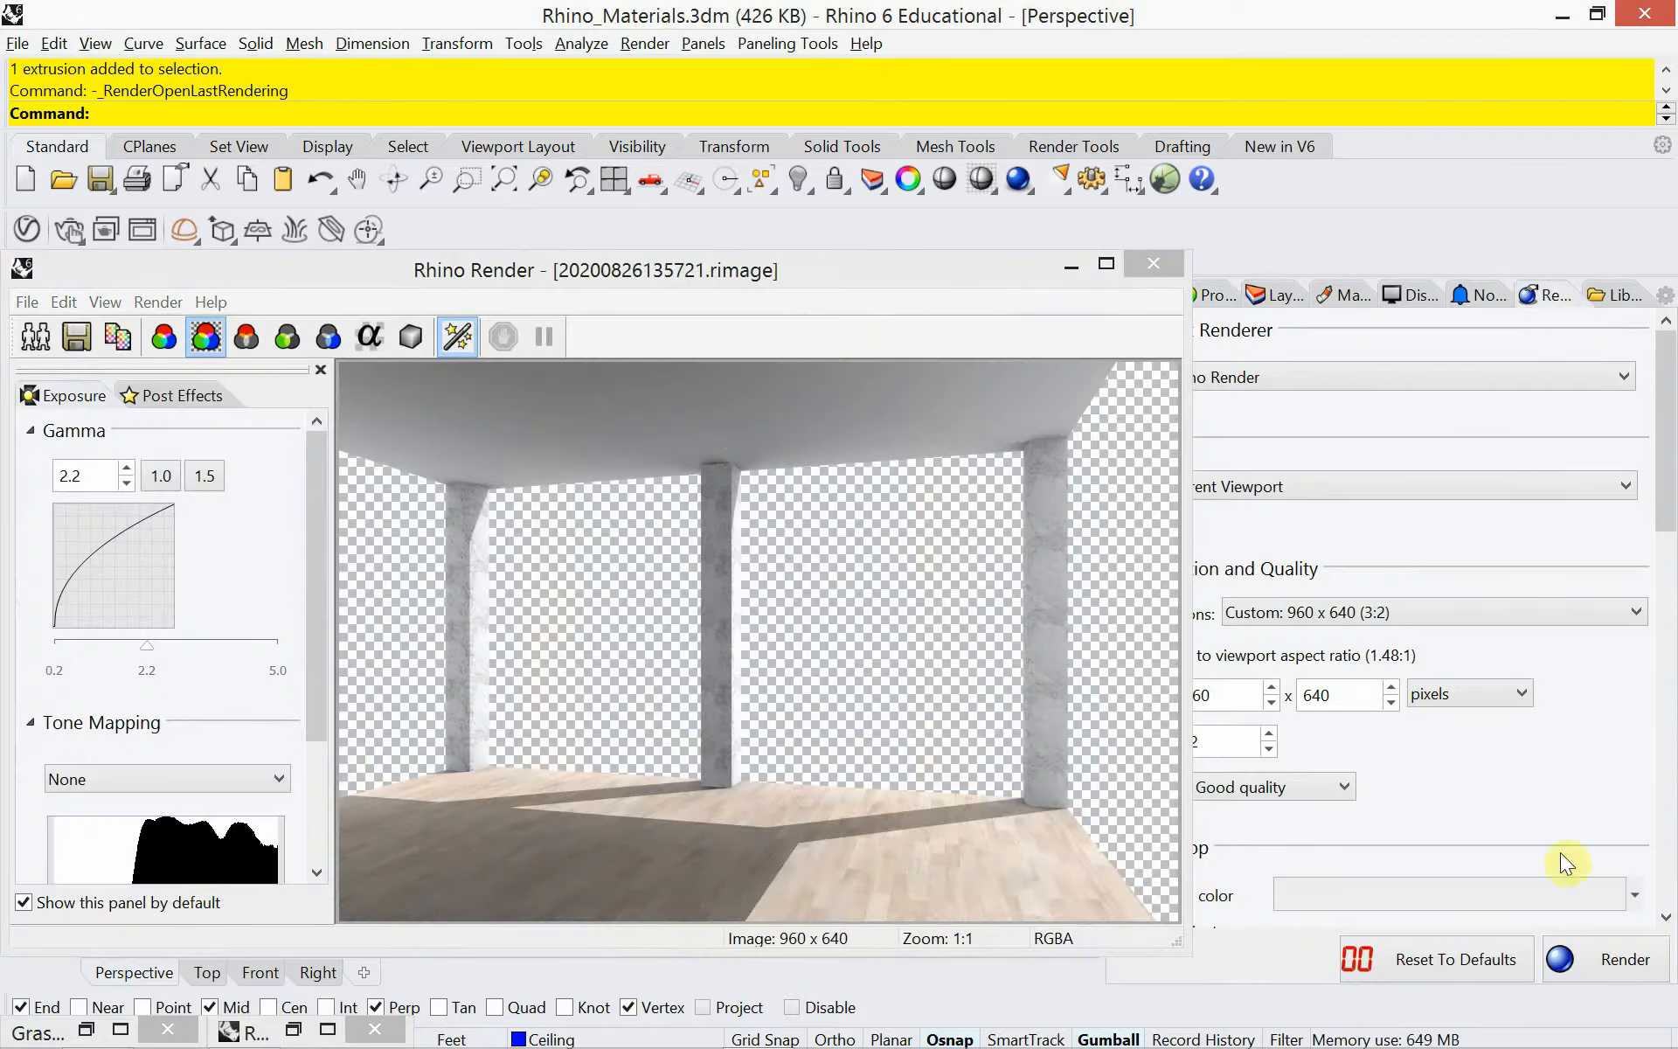
click(1593, 960)
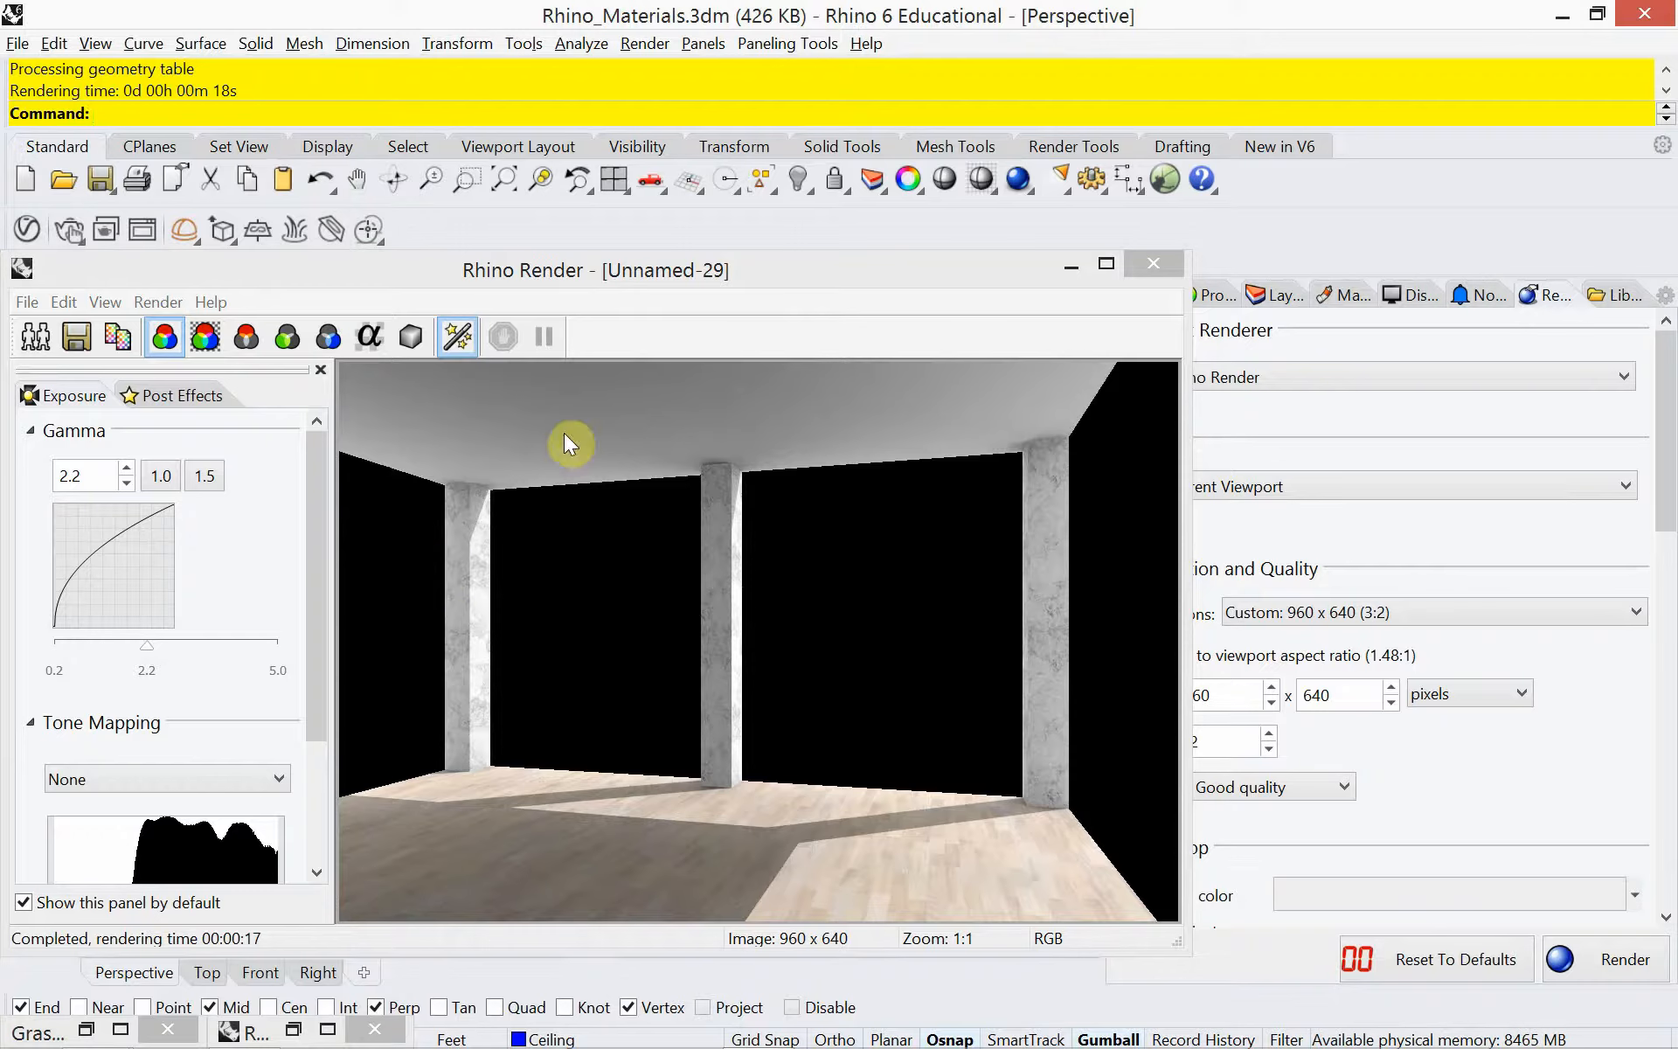
Minimize the new rendering, close the old one and save Rhino_Materials.3dm.
click(1070, 266)
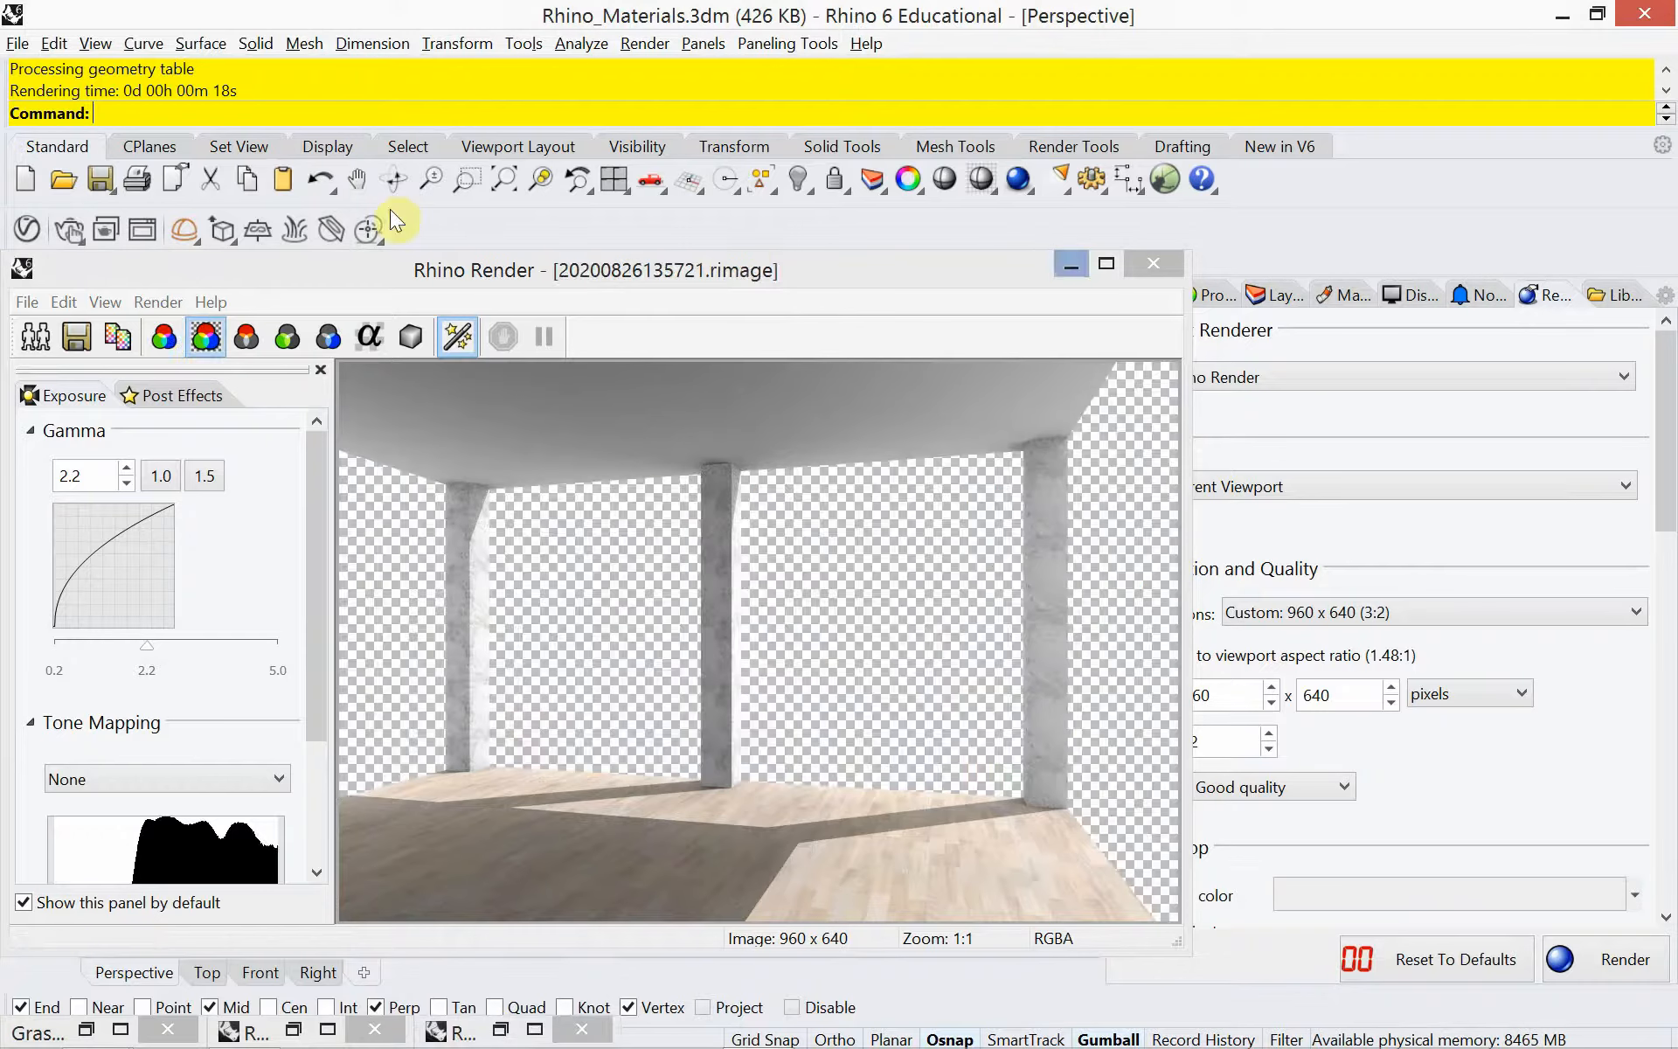
click(1153, 263)
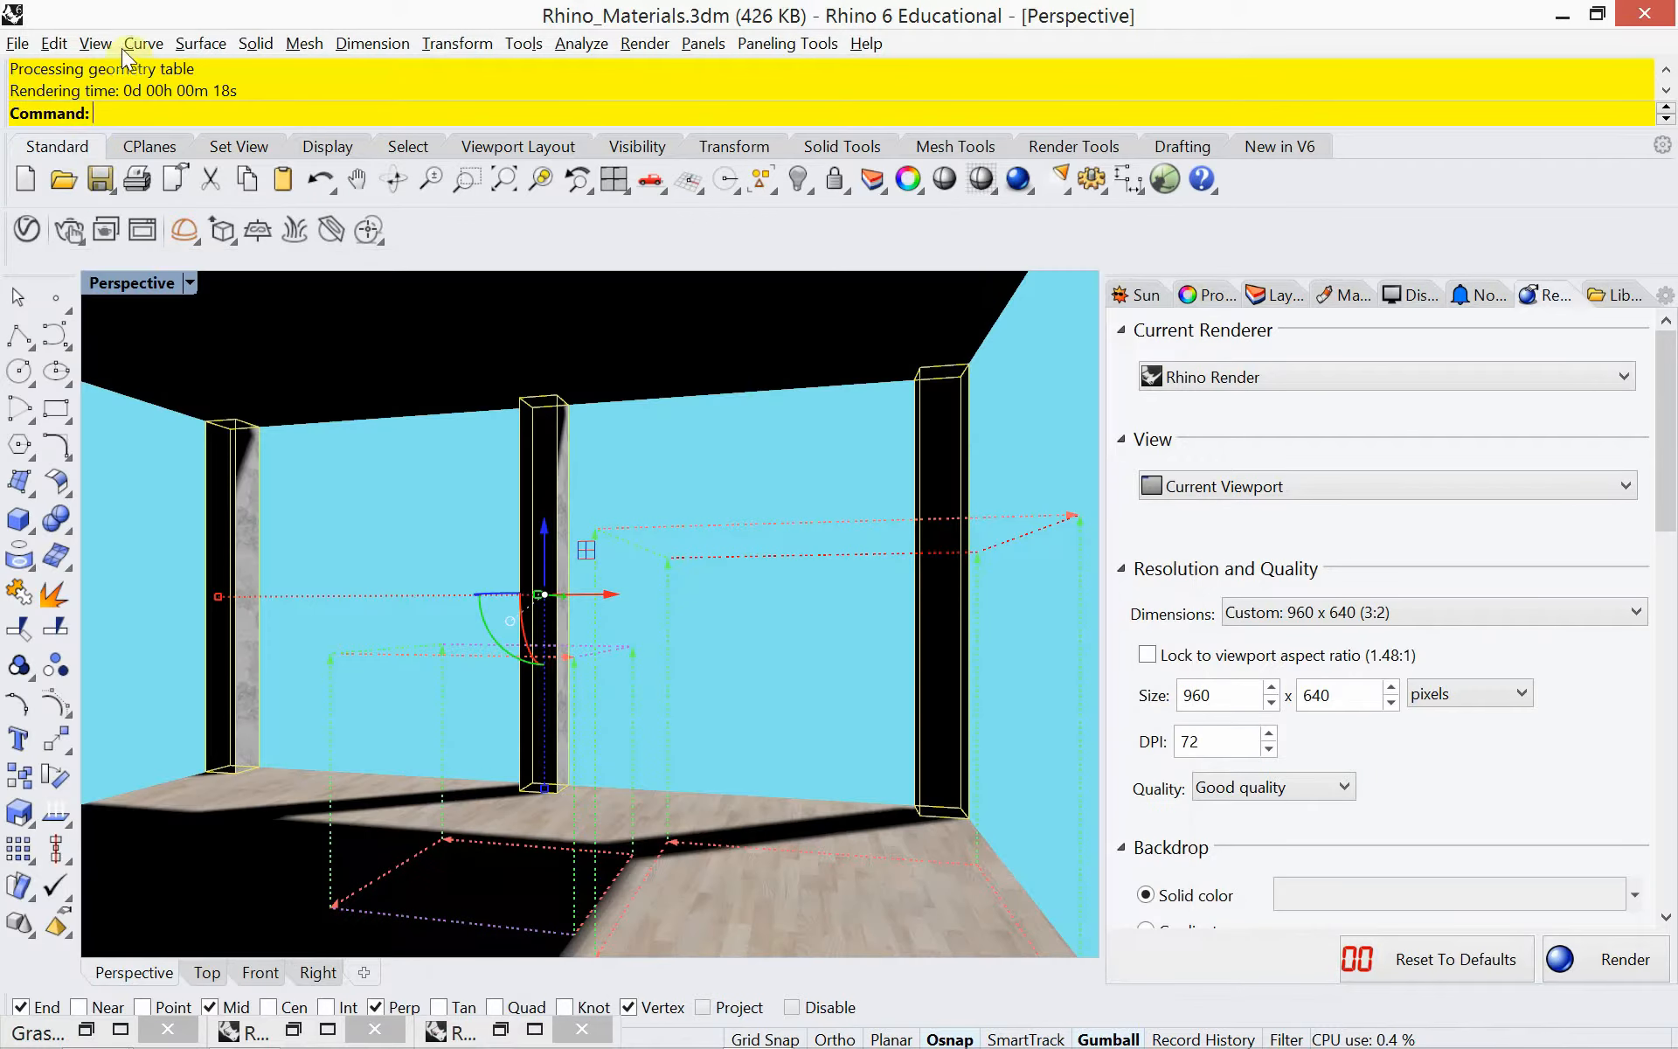
click(15, 44)
click(52, 159)
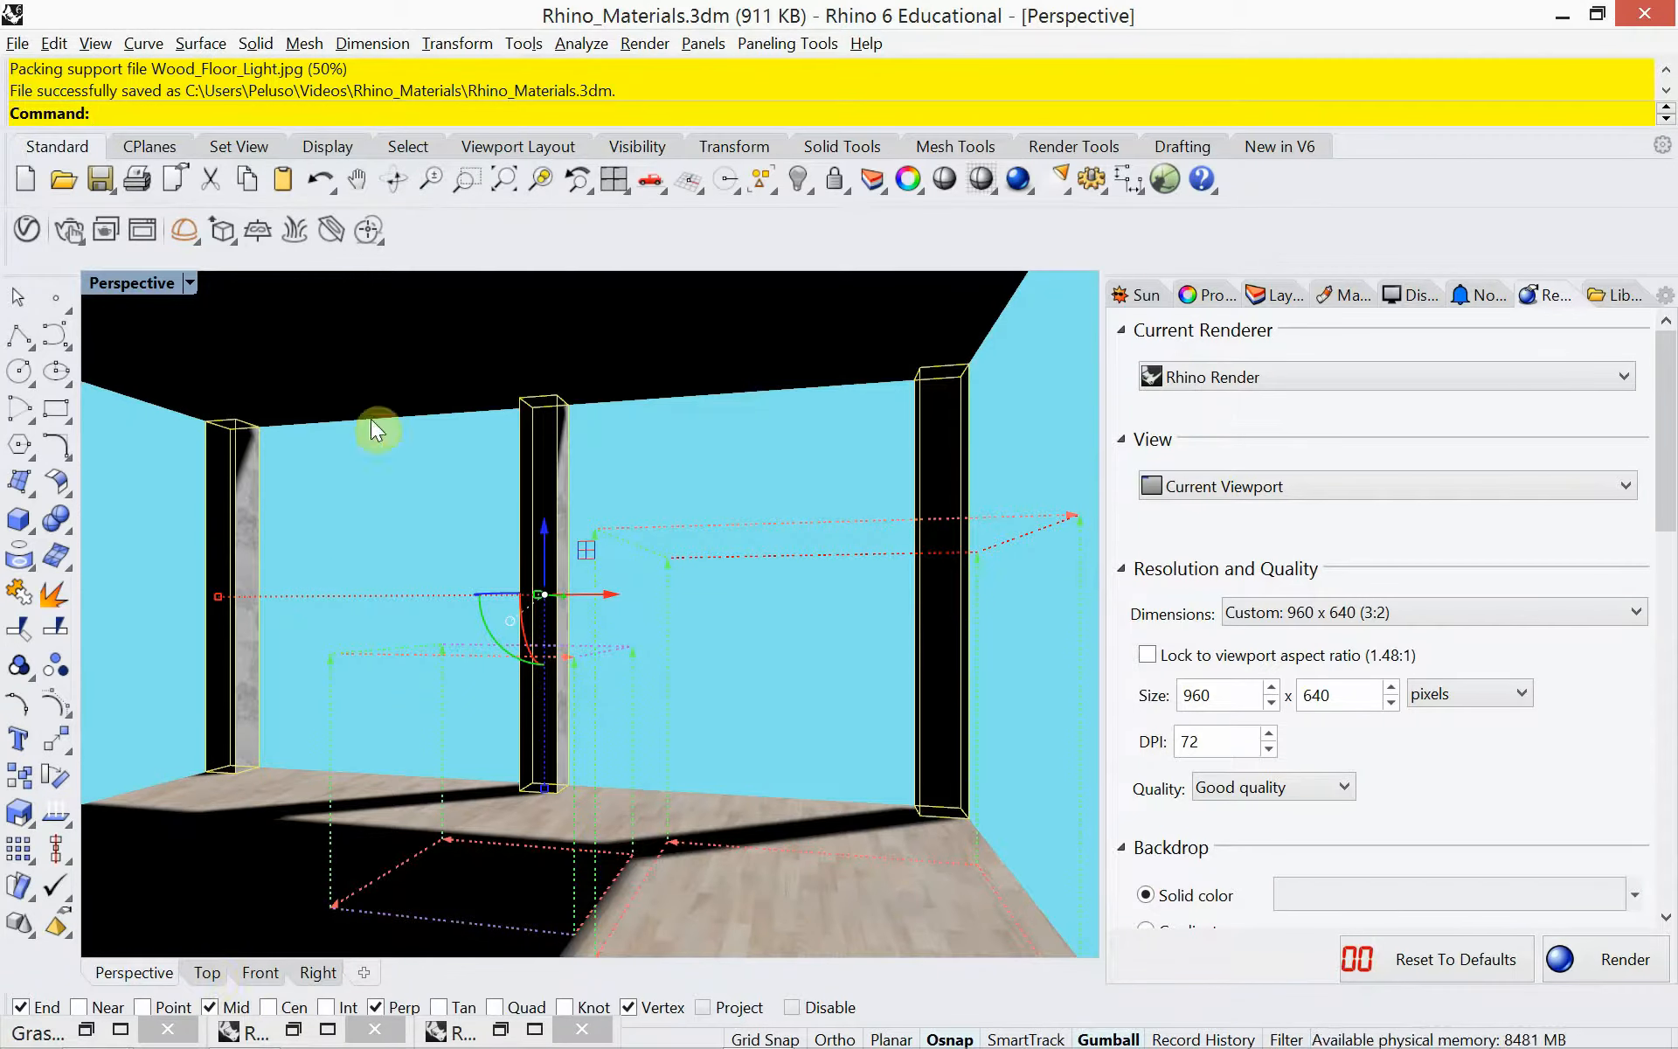
Save the current perspective as a named view called Cam 01 using NamedView and save the file.
text(NamedView)
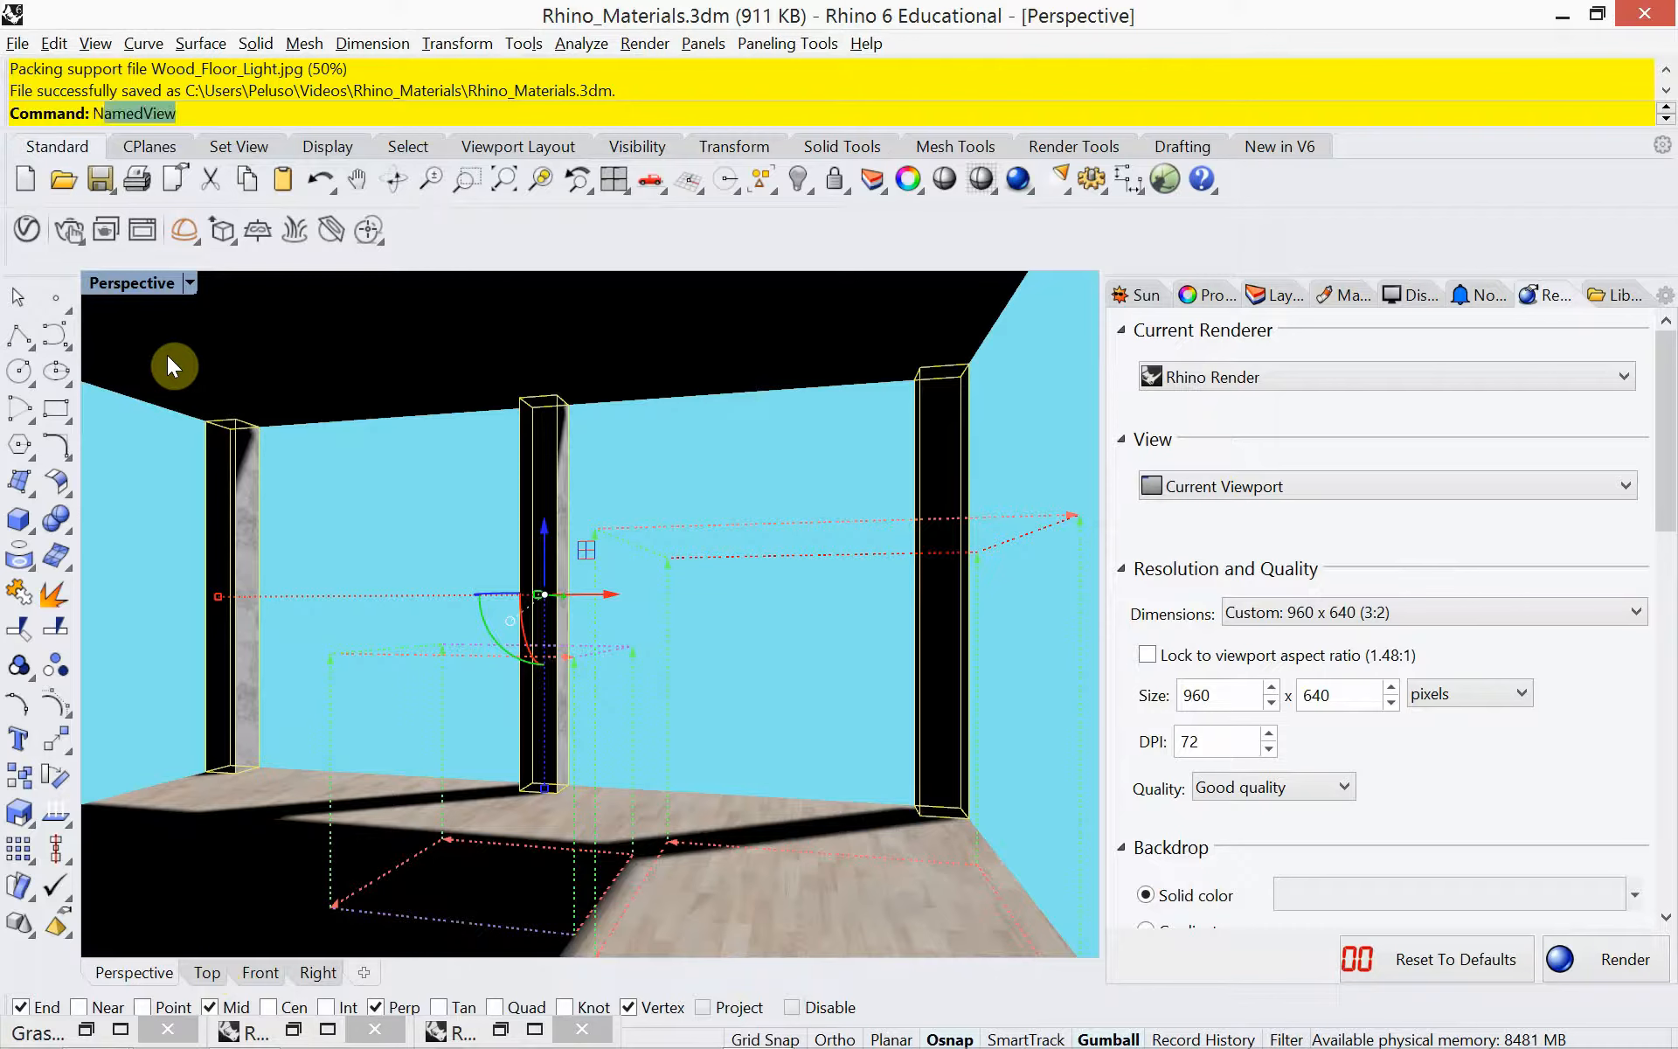
key(Return)
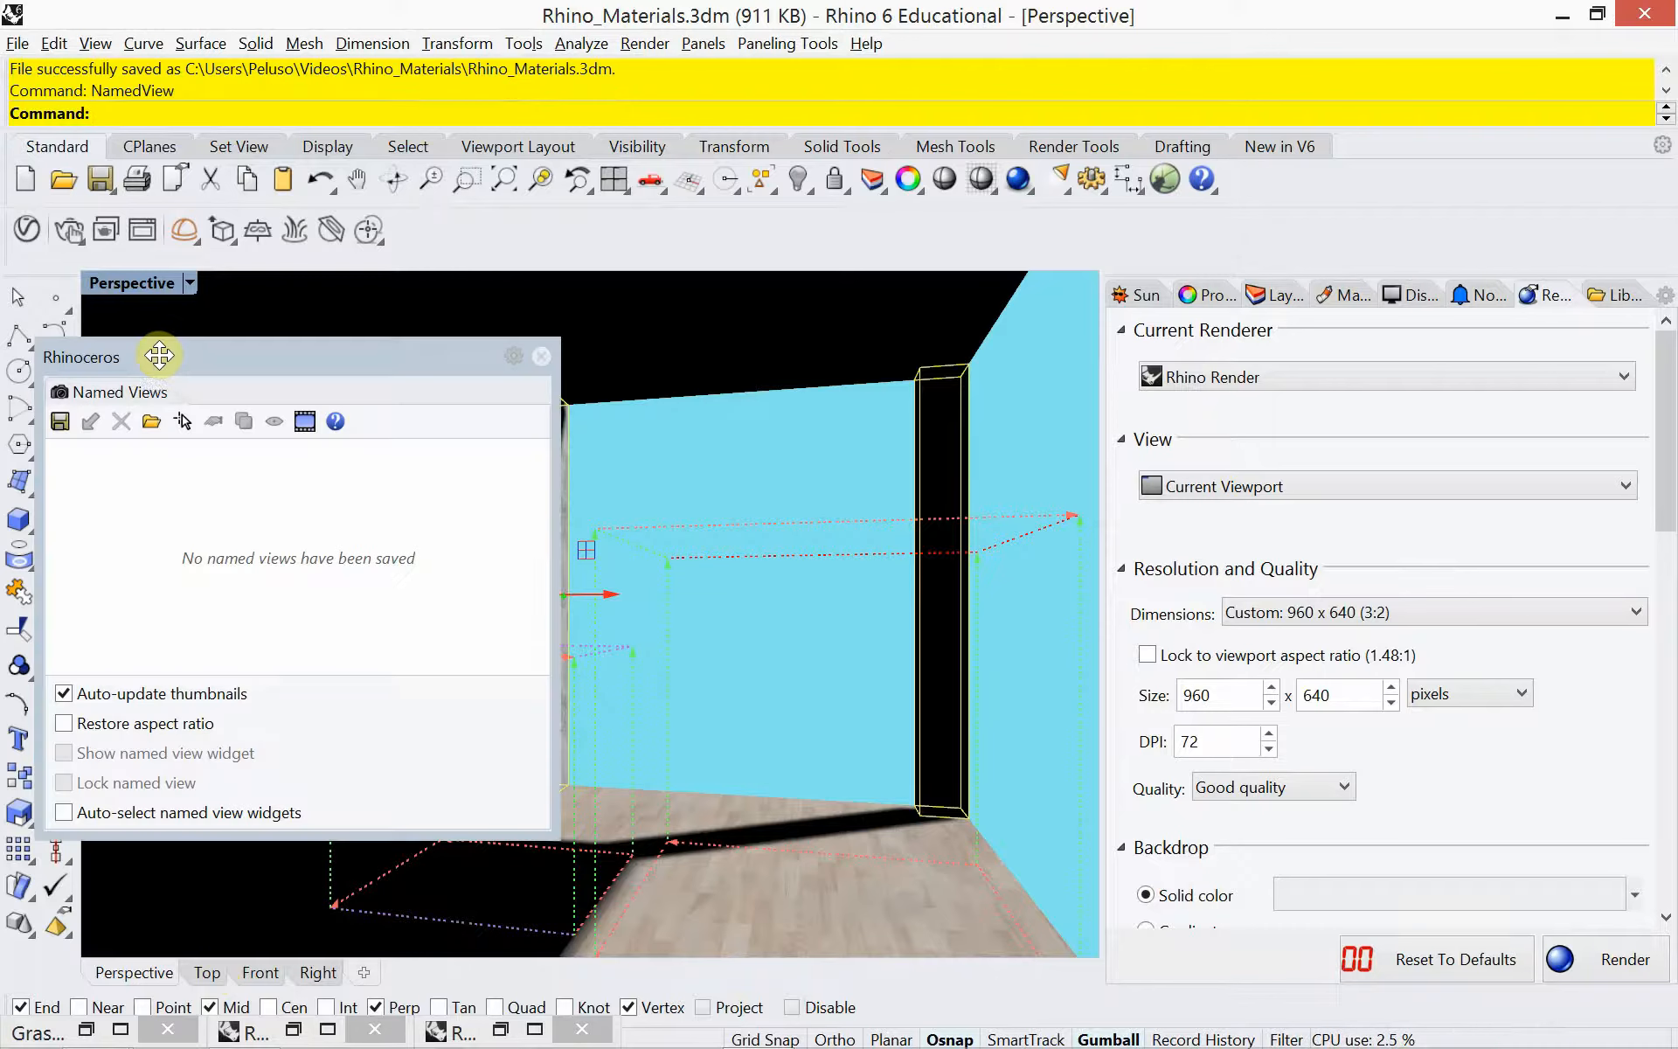
click(61, 421)
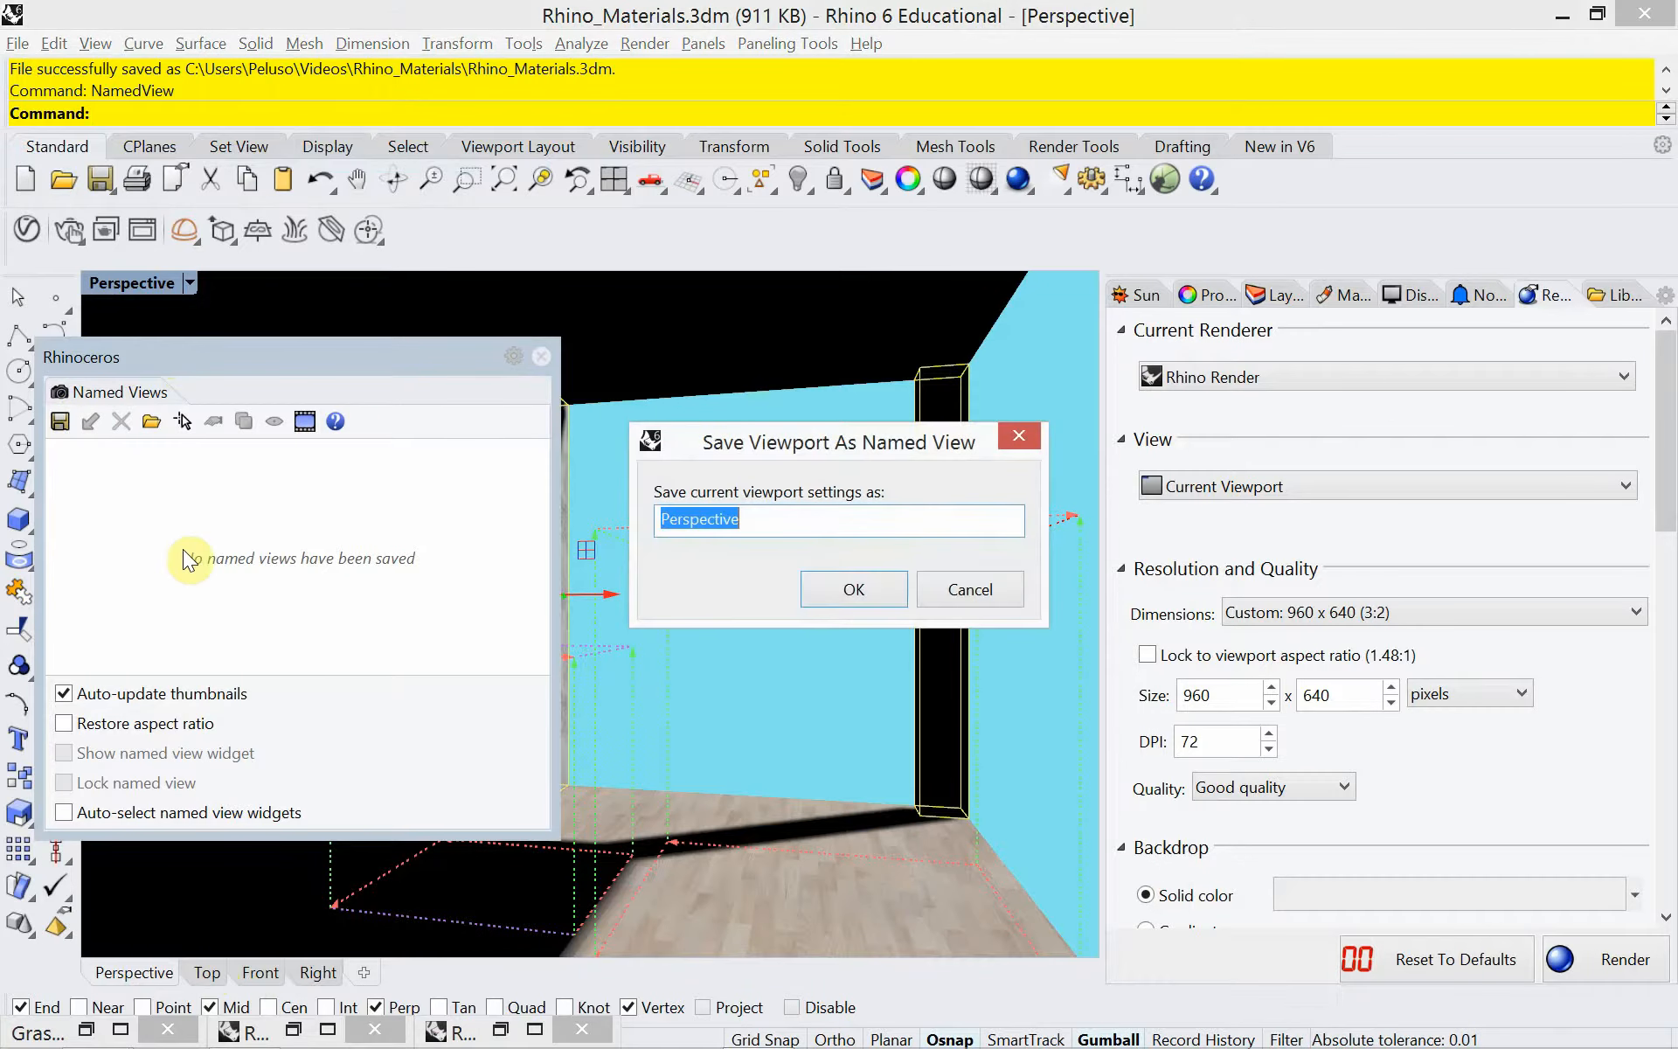
text(Ca)
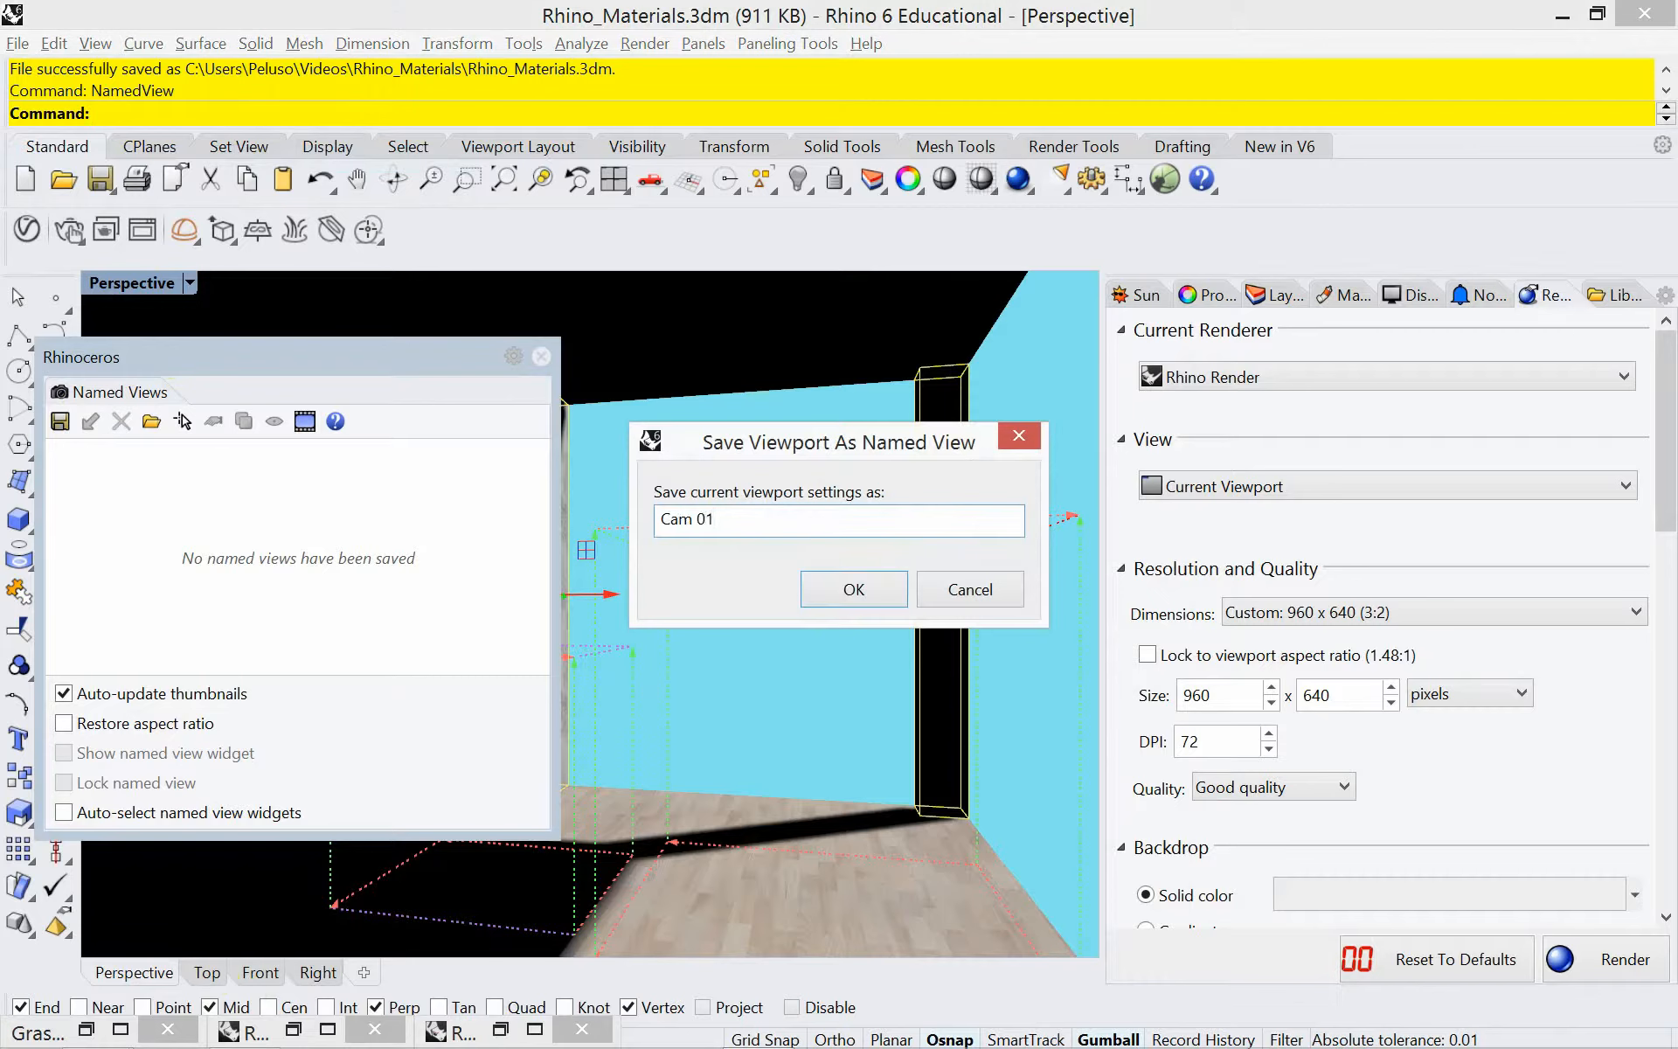
text(m 01)
click(856, 589)
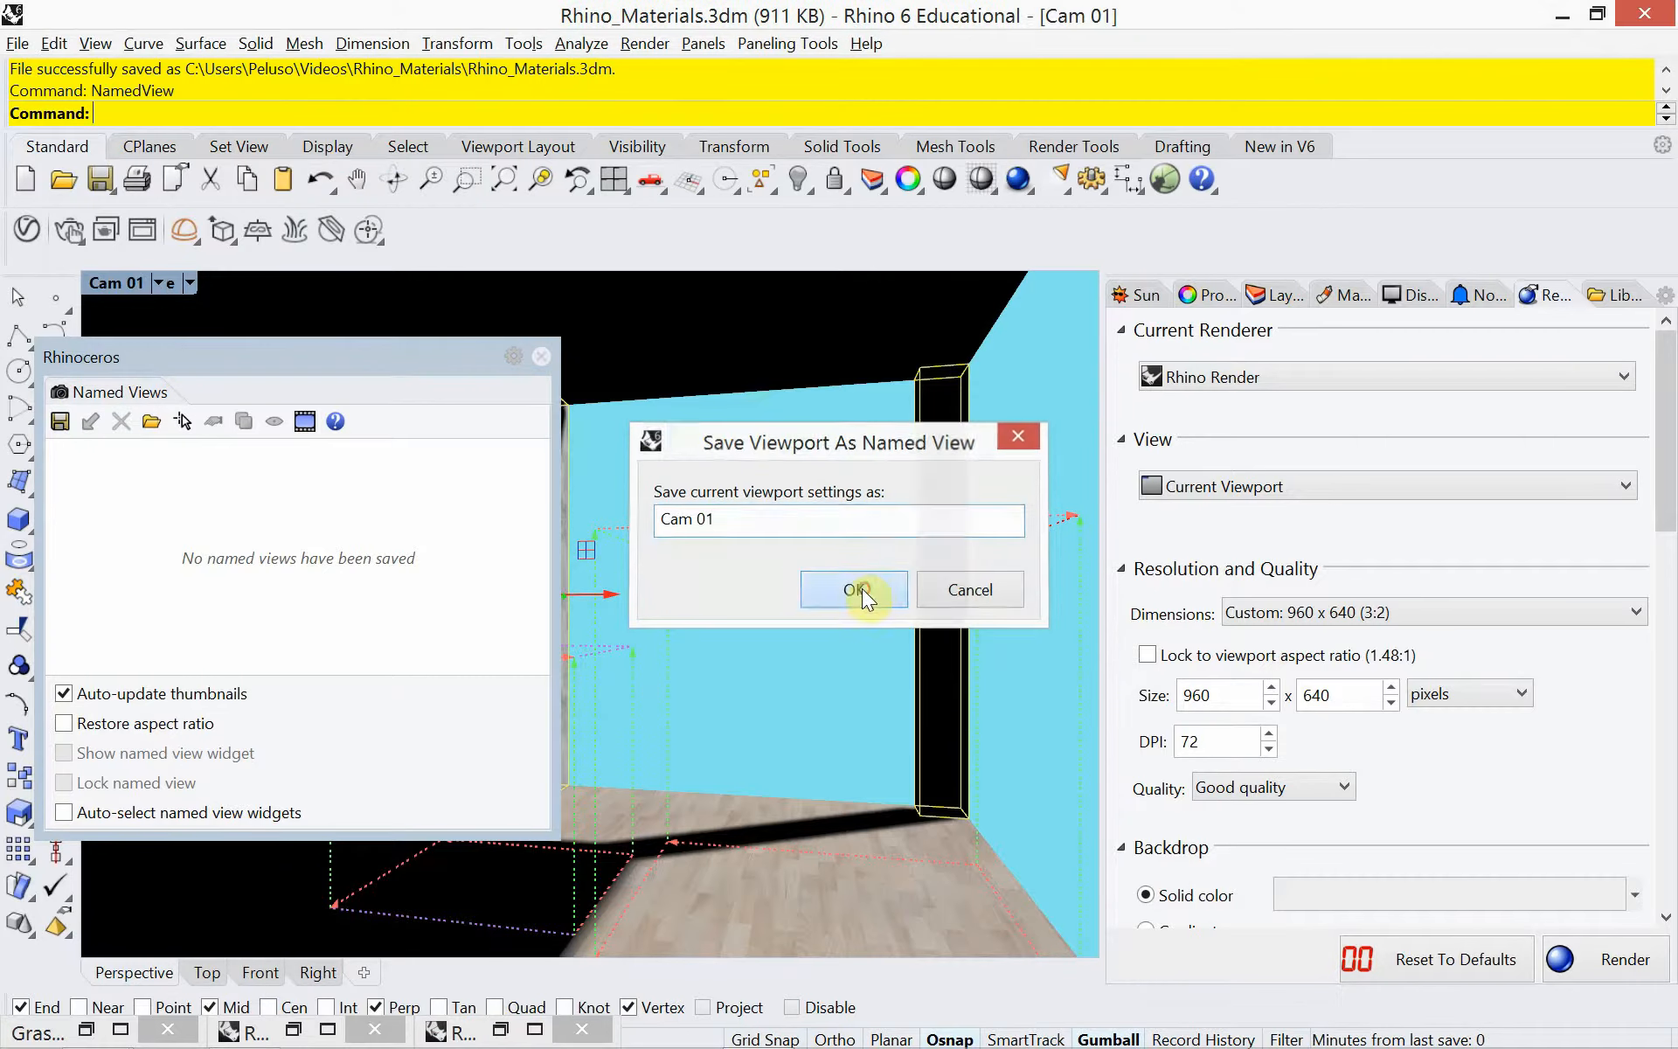
click(541, 357)
click(17, 43)
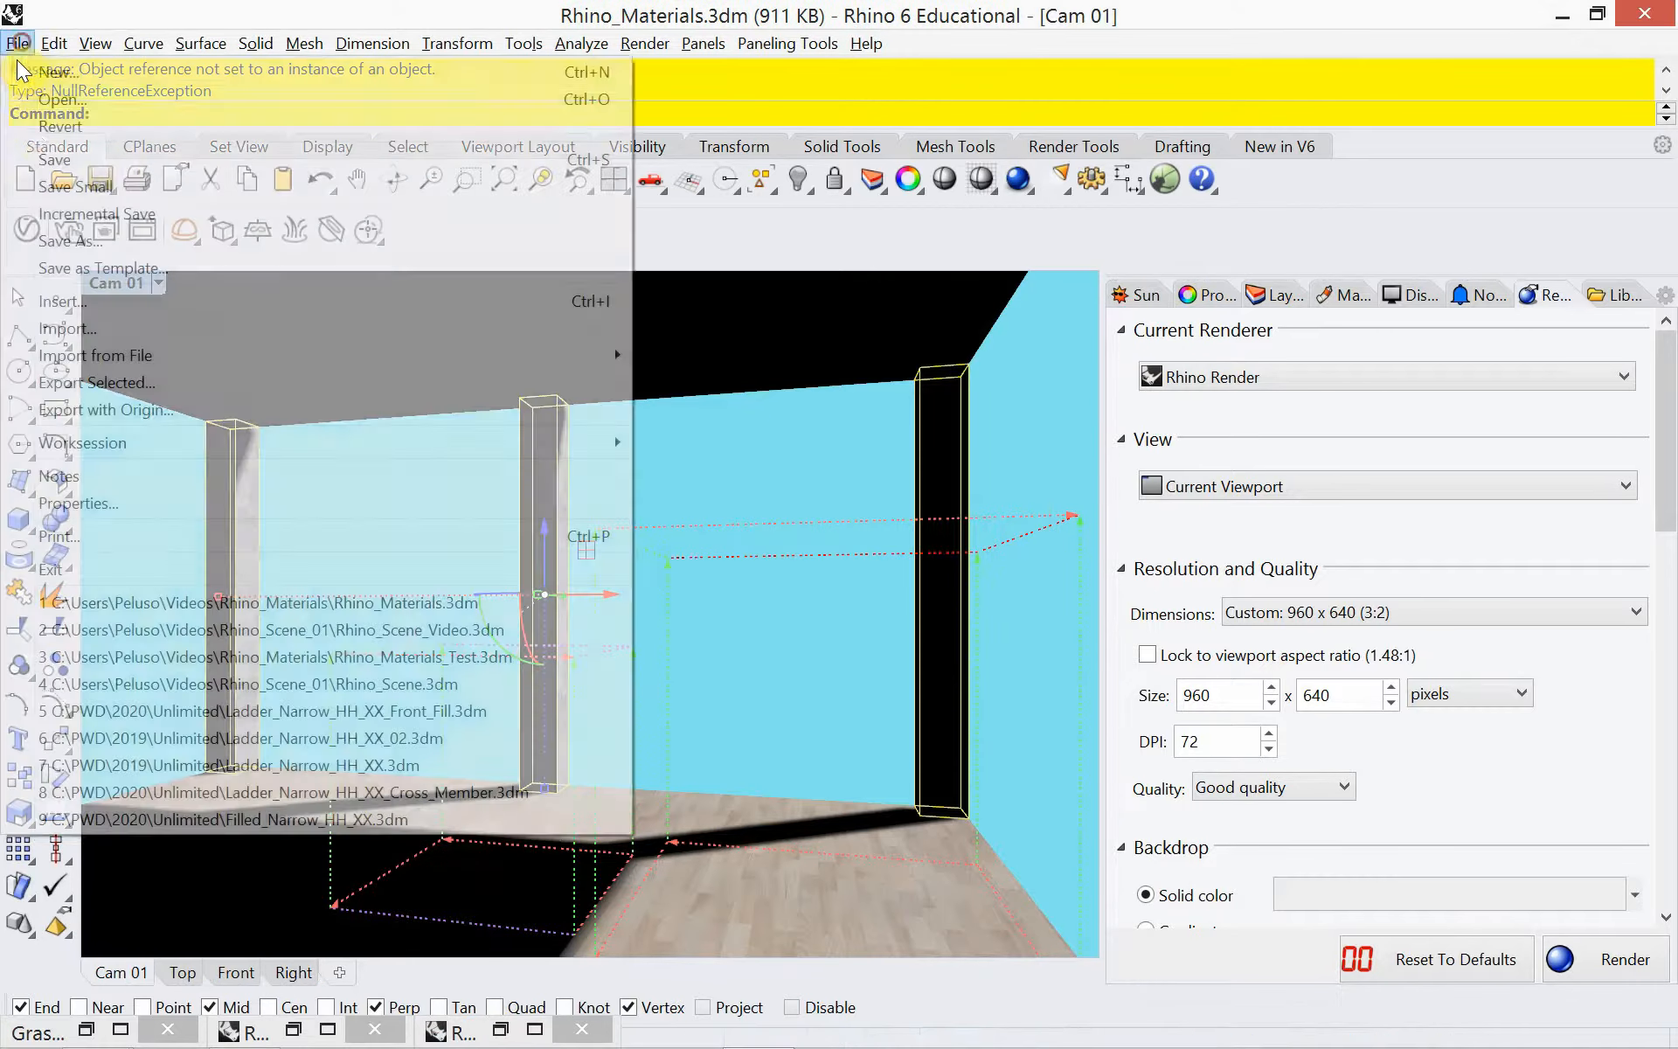
click(46, 153)
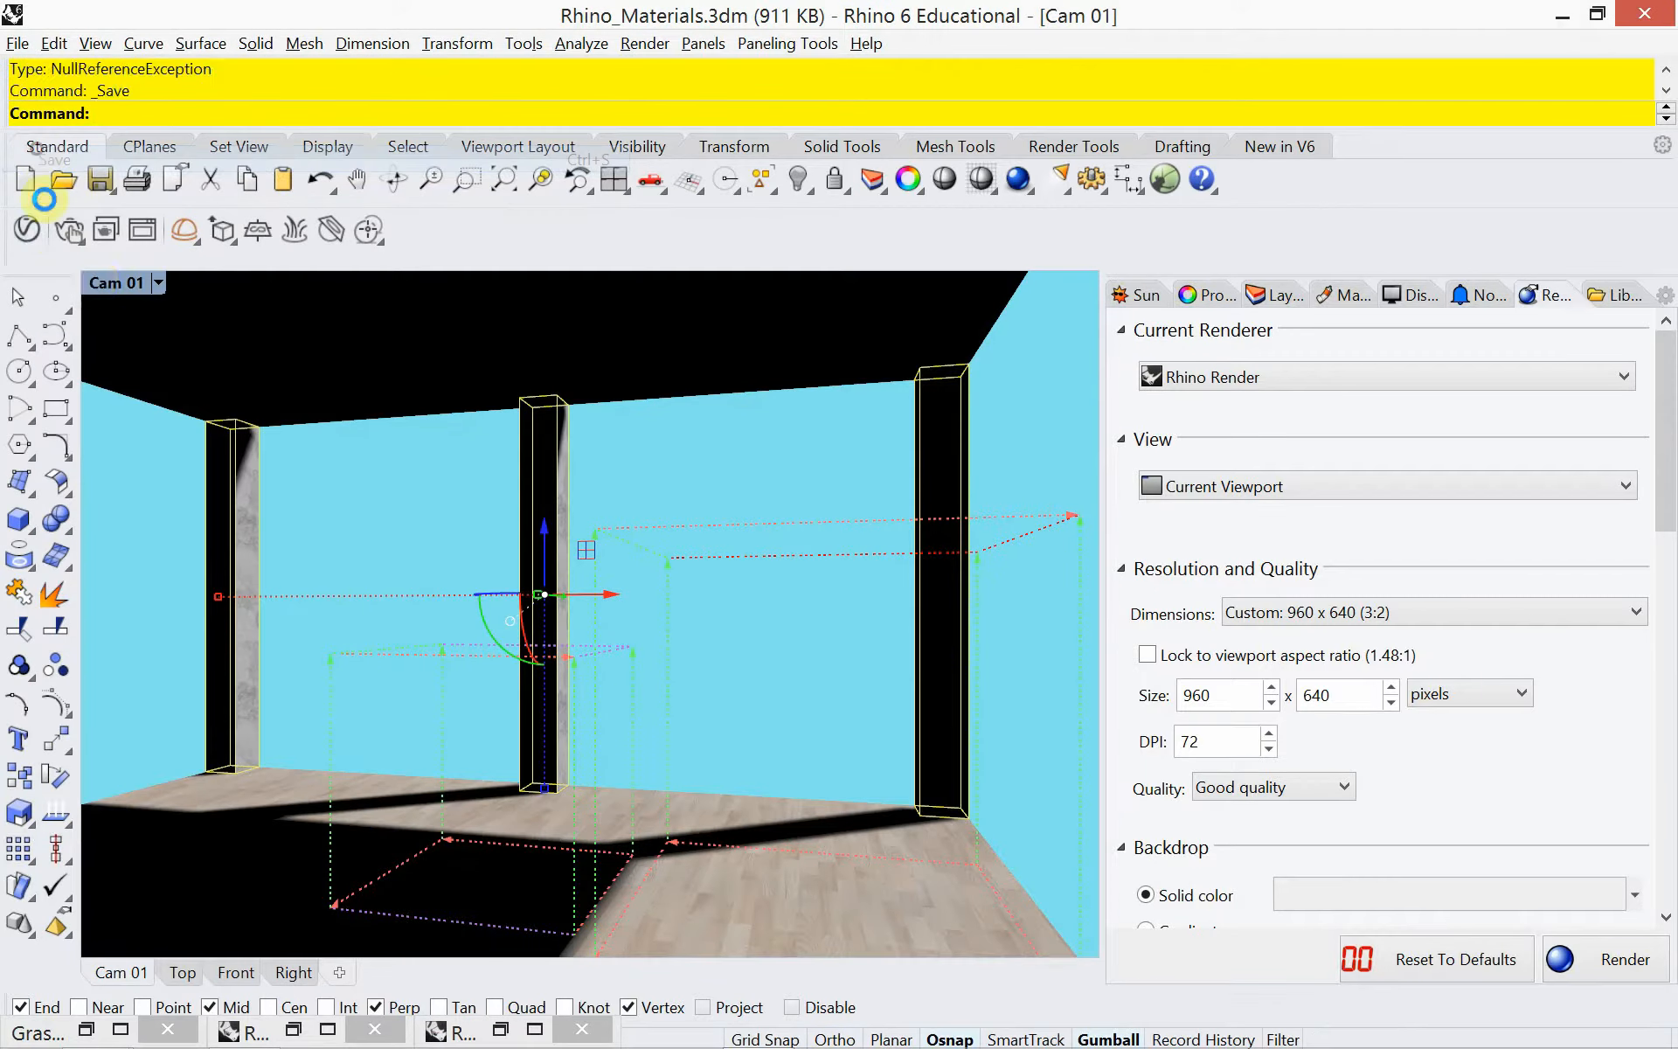
Restore the four-viewport layout and change the Right viewport to a Perspective view.
double_click(99, 285)
click(666, 647)
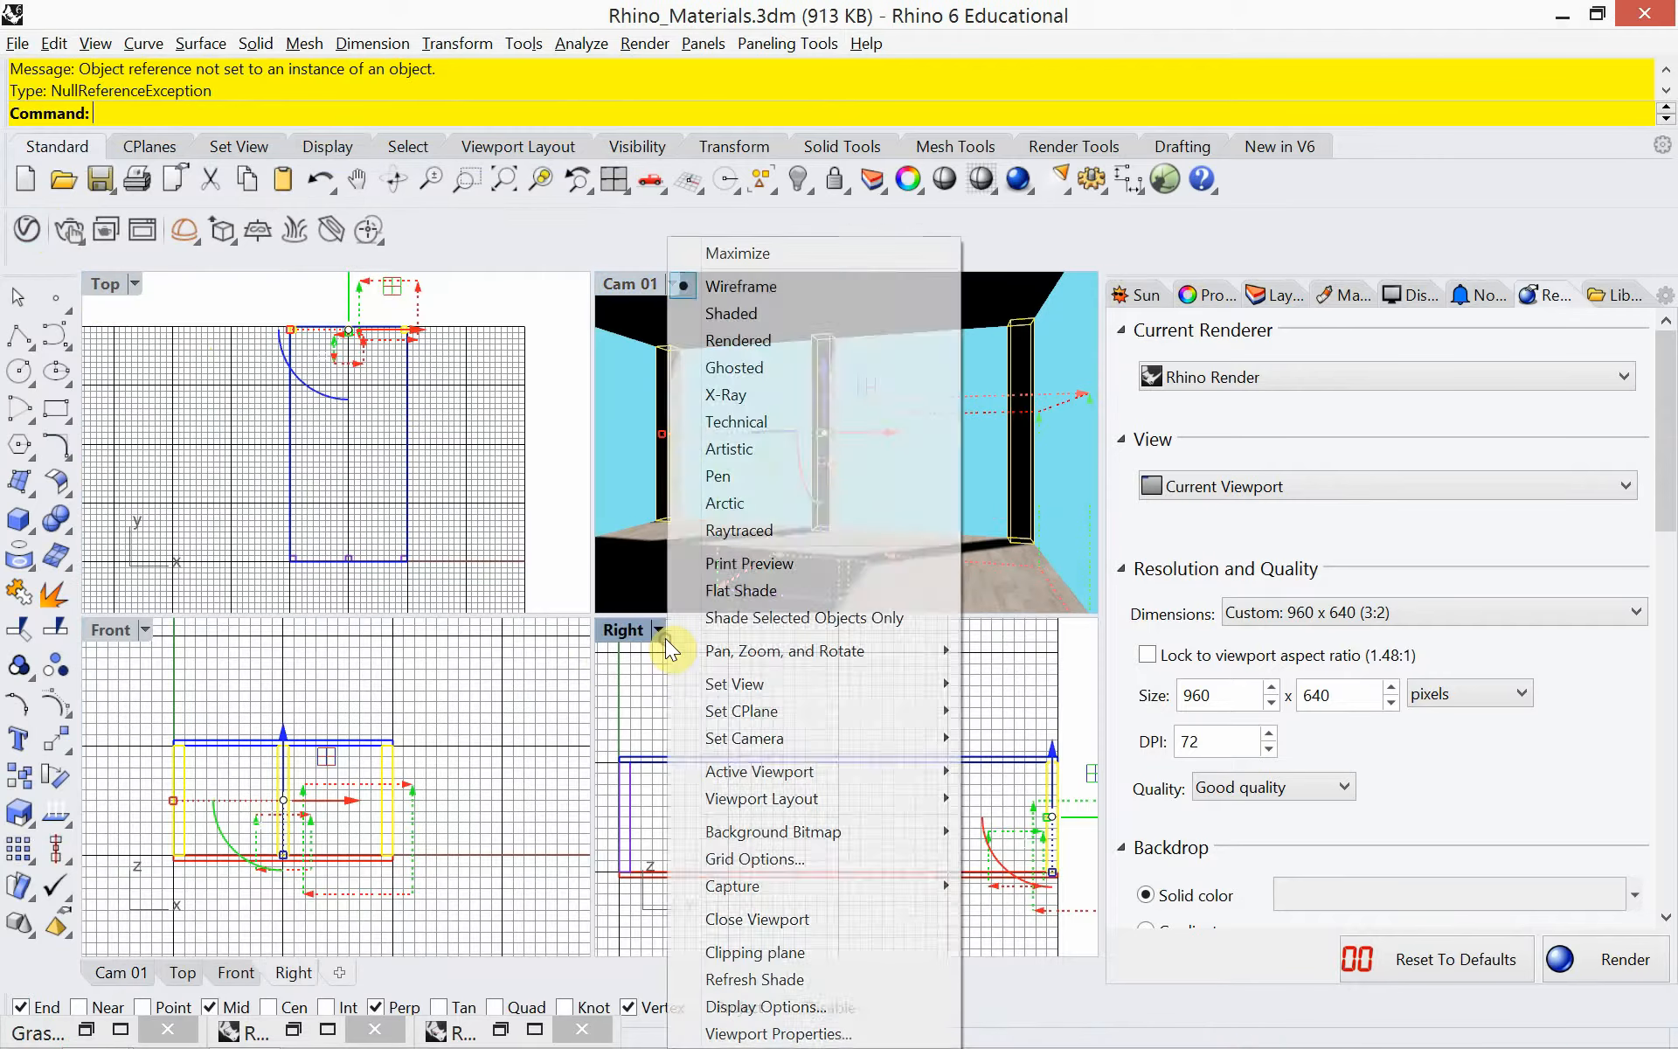
mouse_move(741, 695)
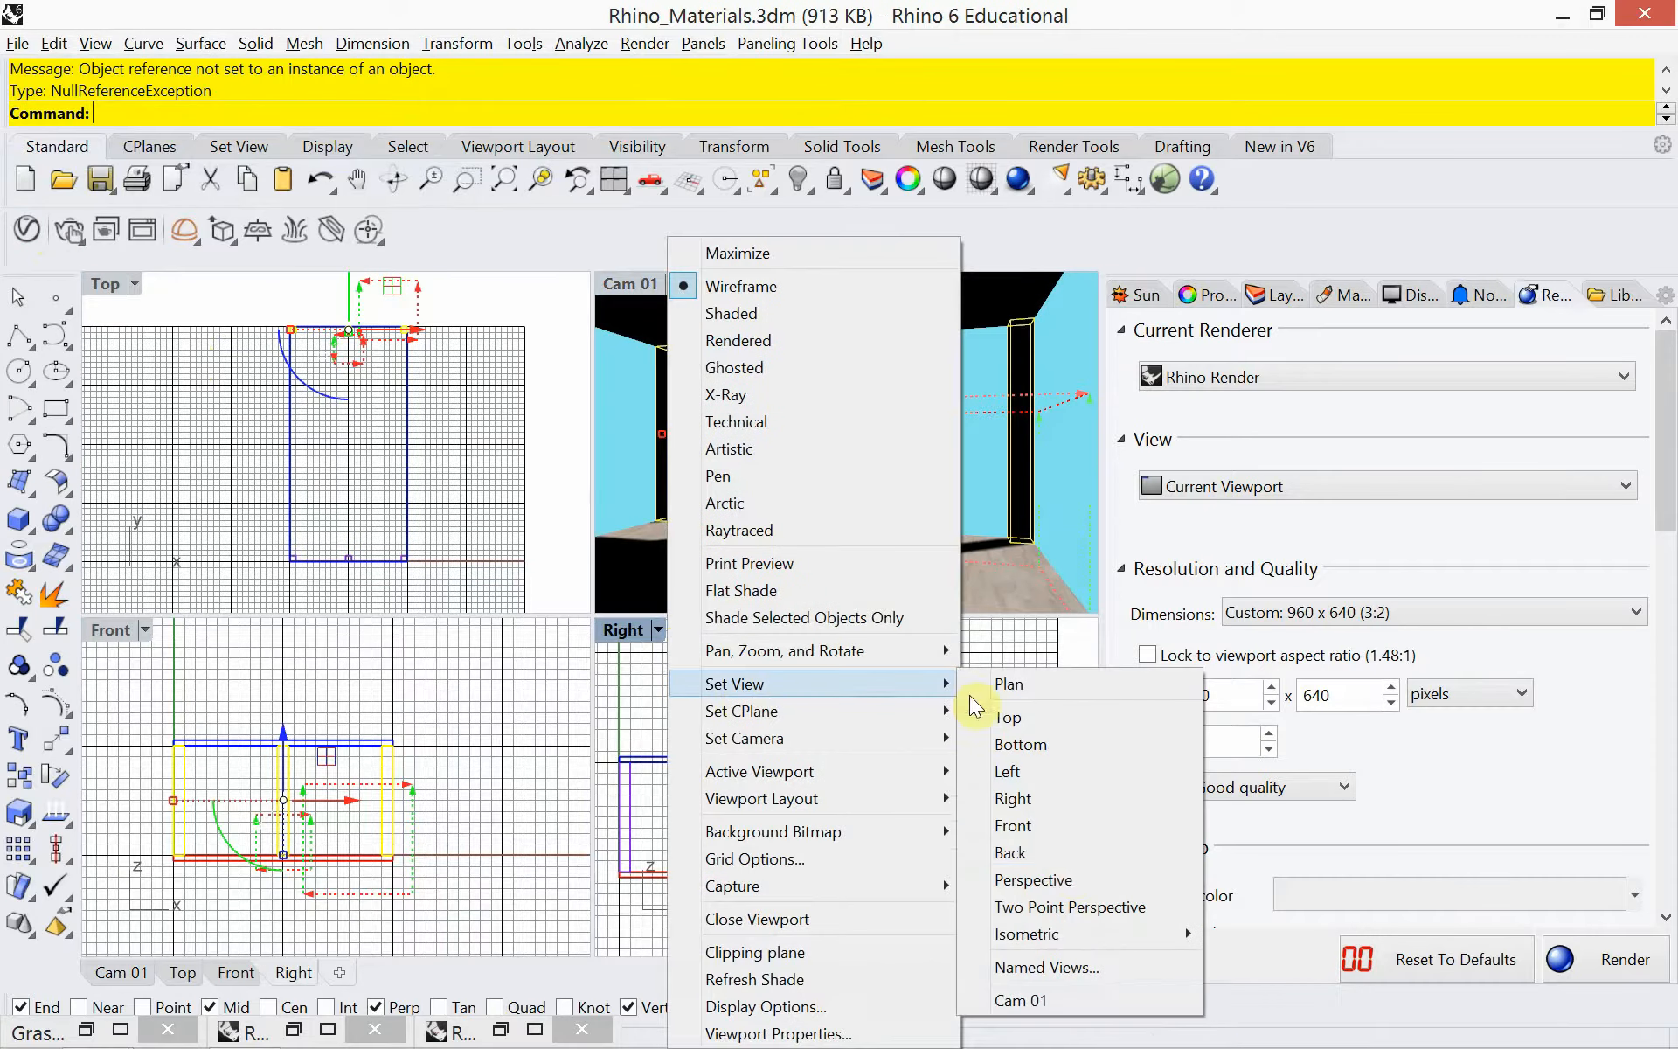
click(1040, 881)
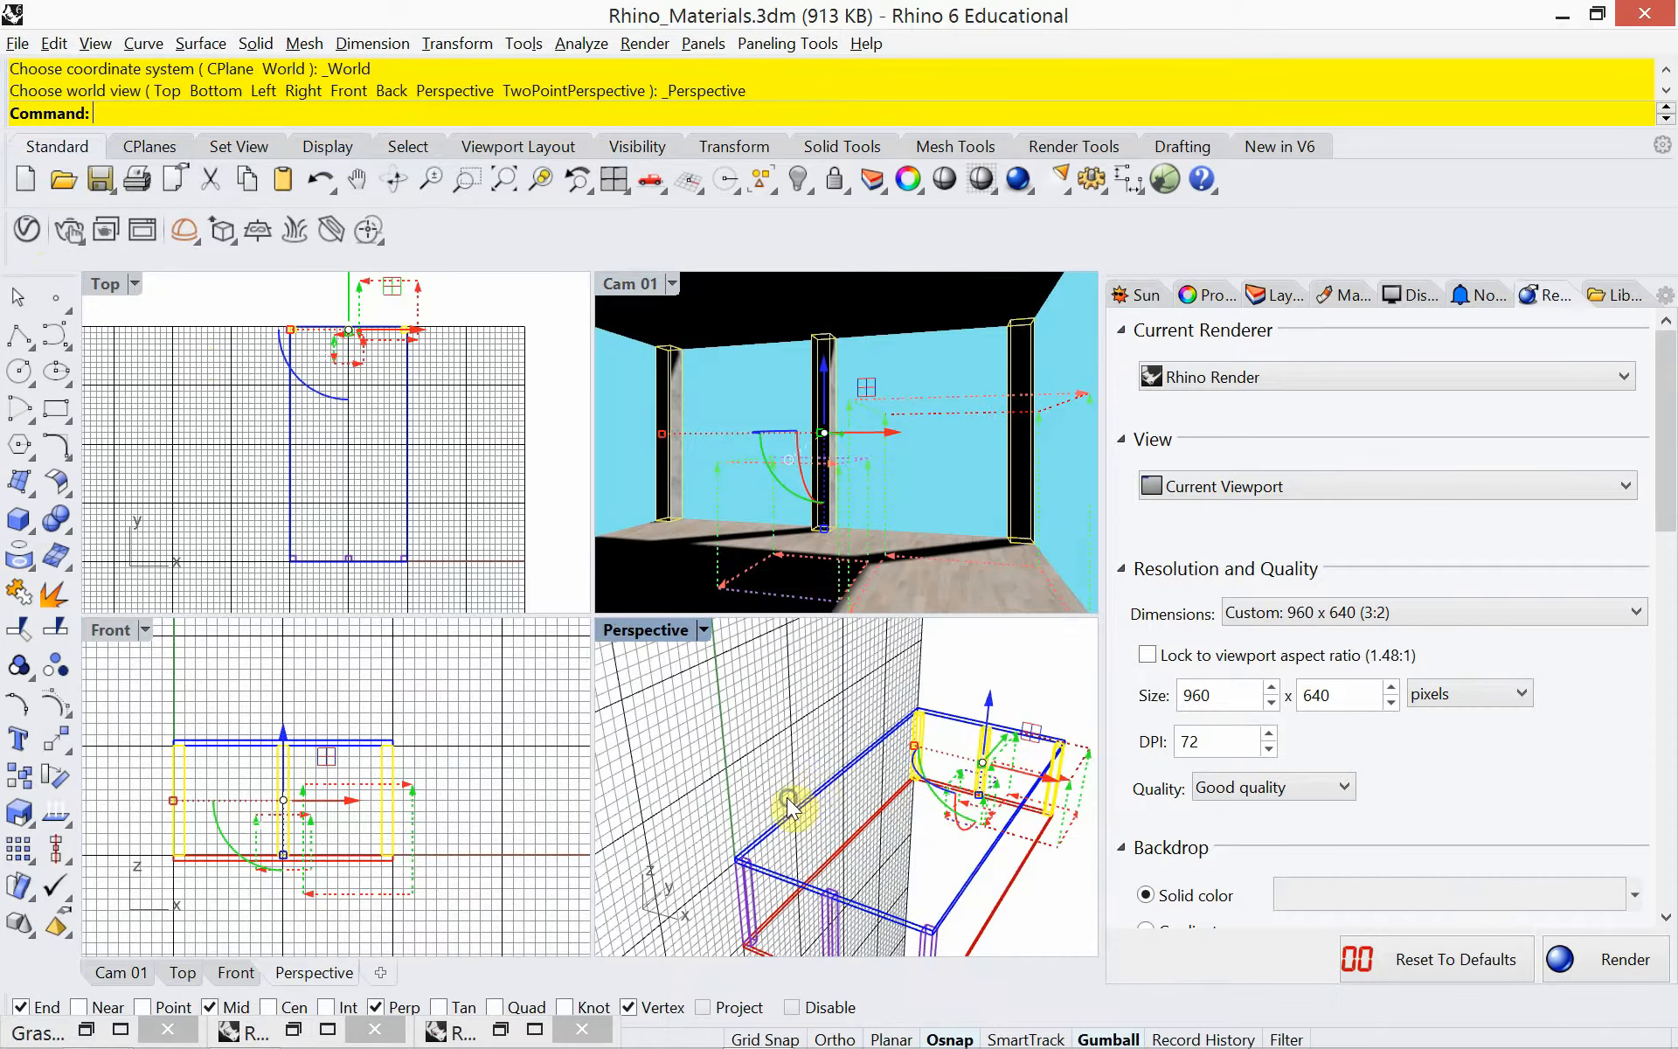
right_drag(845, 778, 790, 719)
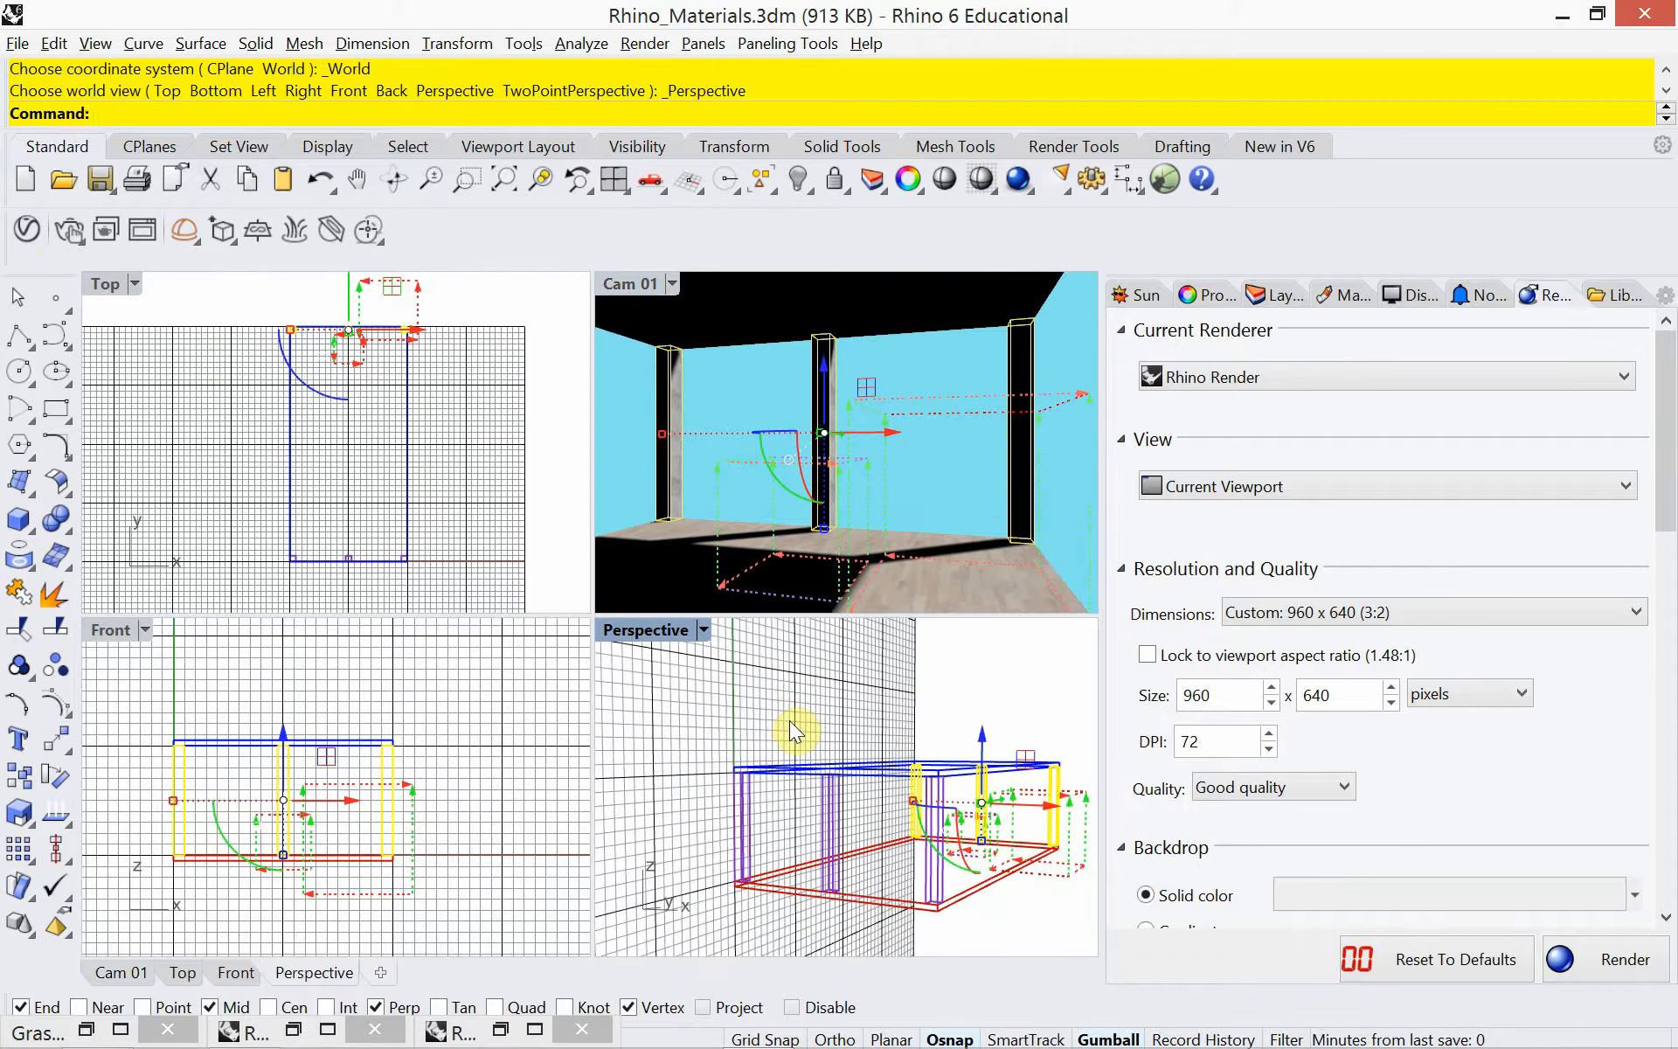
Set the new Perspective viewport's construction plane to World Top and deselect the columns.
text(CP)
key(Return)
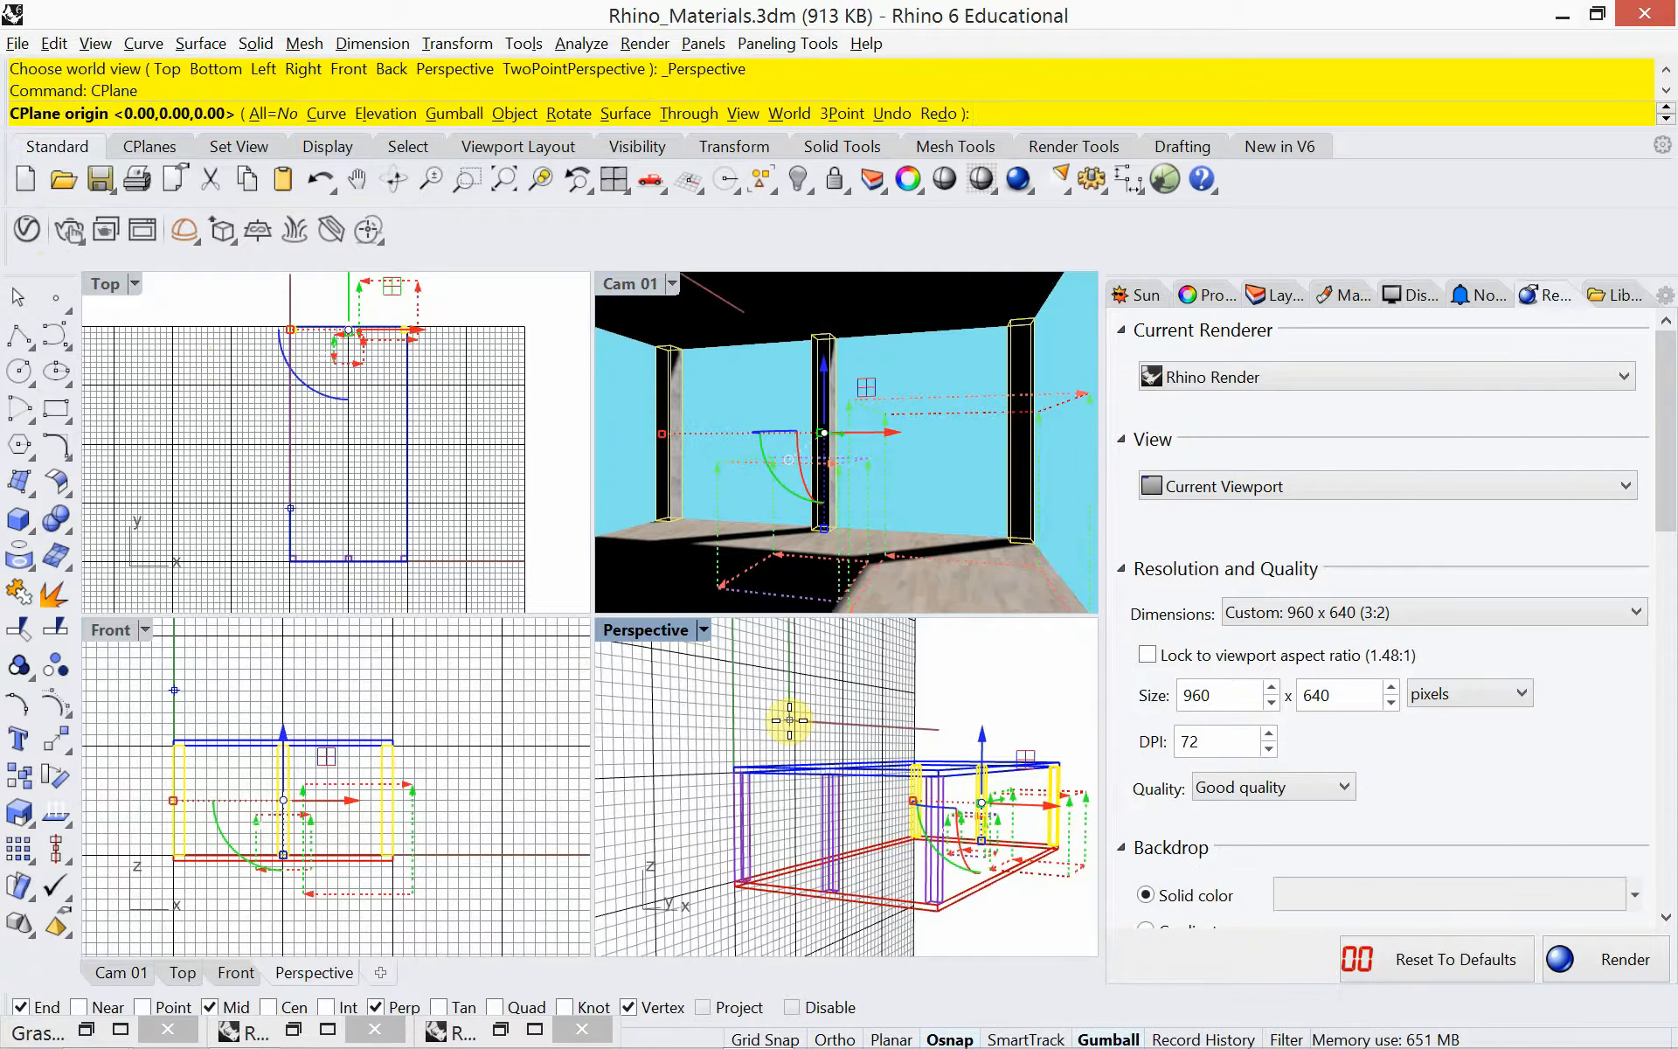
text(w)
key(Return)
text(t)
key(Return)
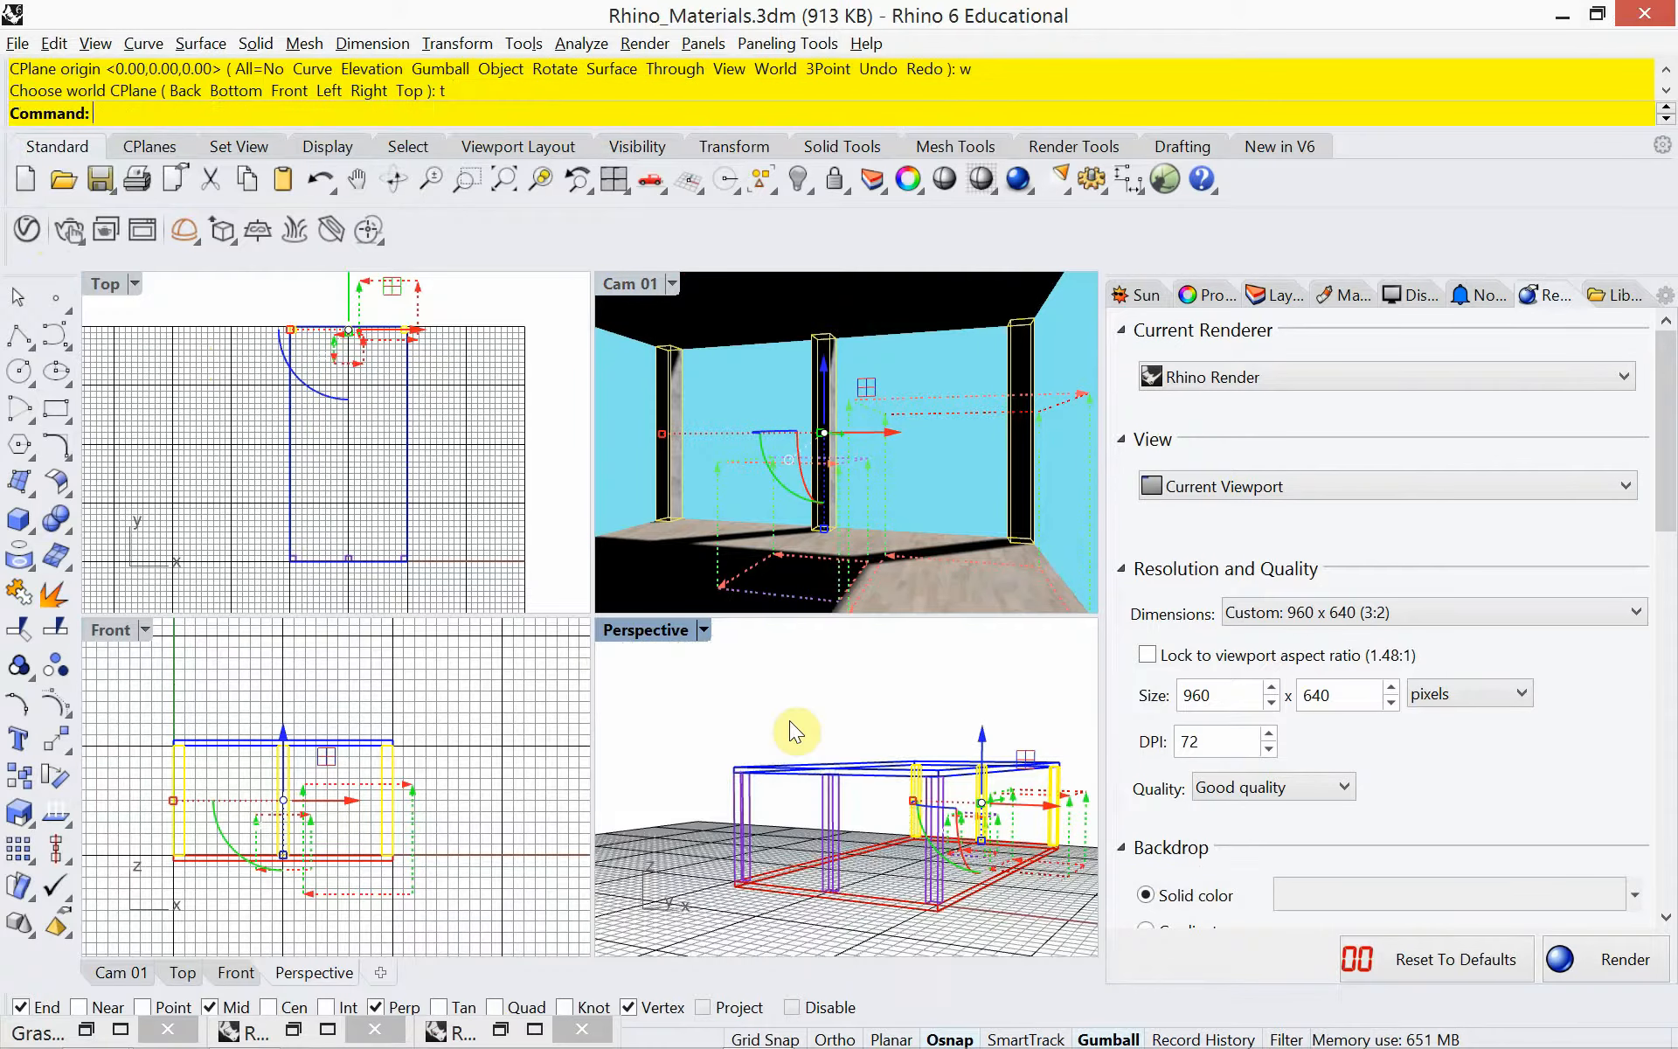
right_drag(796, 778, 676, 827)
click(617, 767)
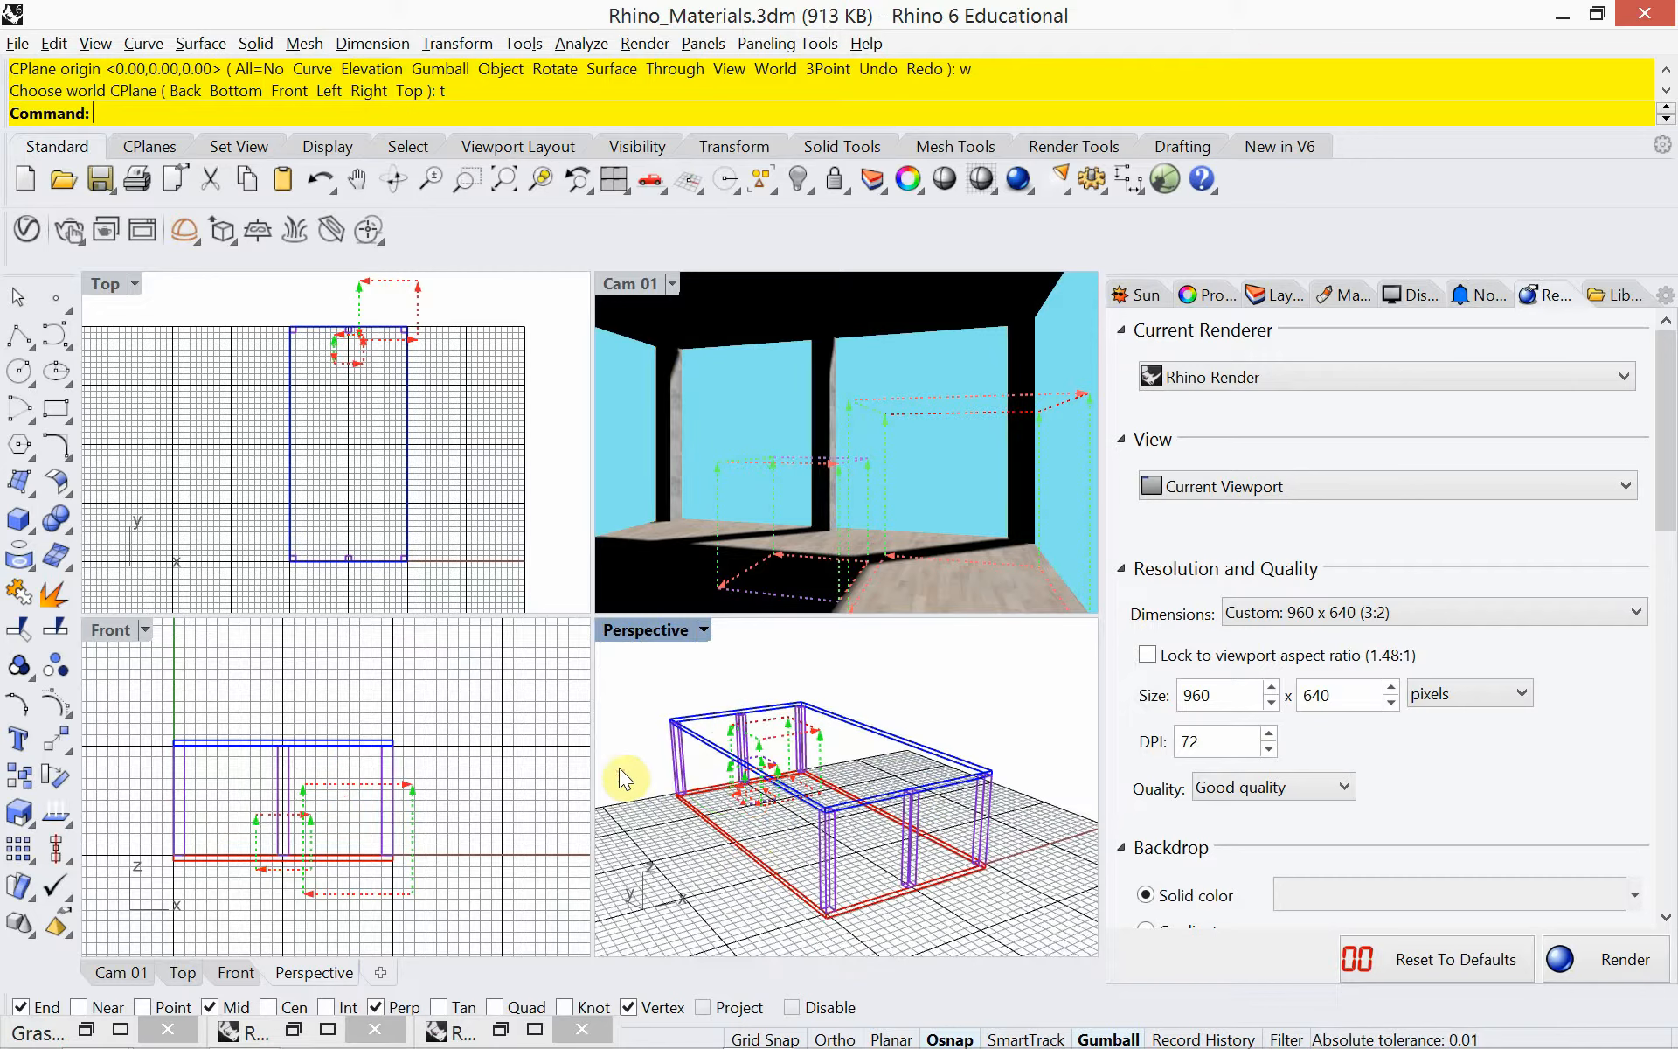
Make Layer 04 the current layer and rename it Brick Wall.
right_drag(774, 900, 802, 883)
click(1293, 302)
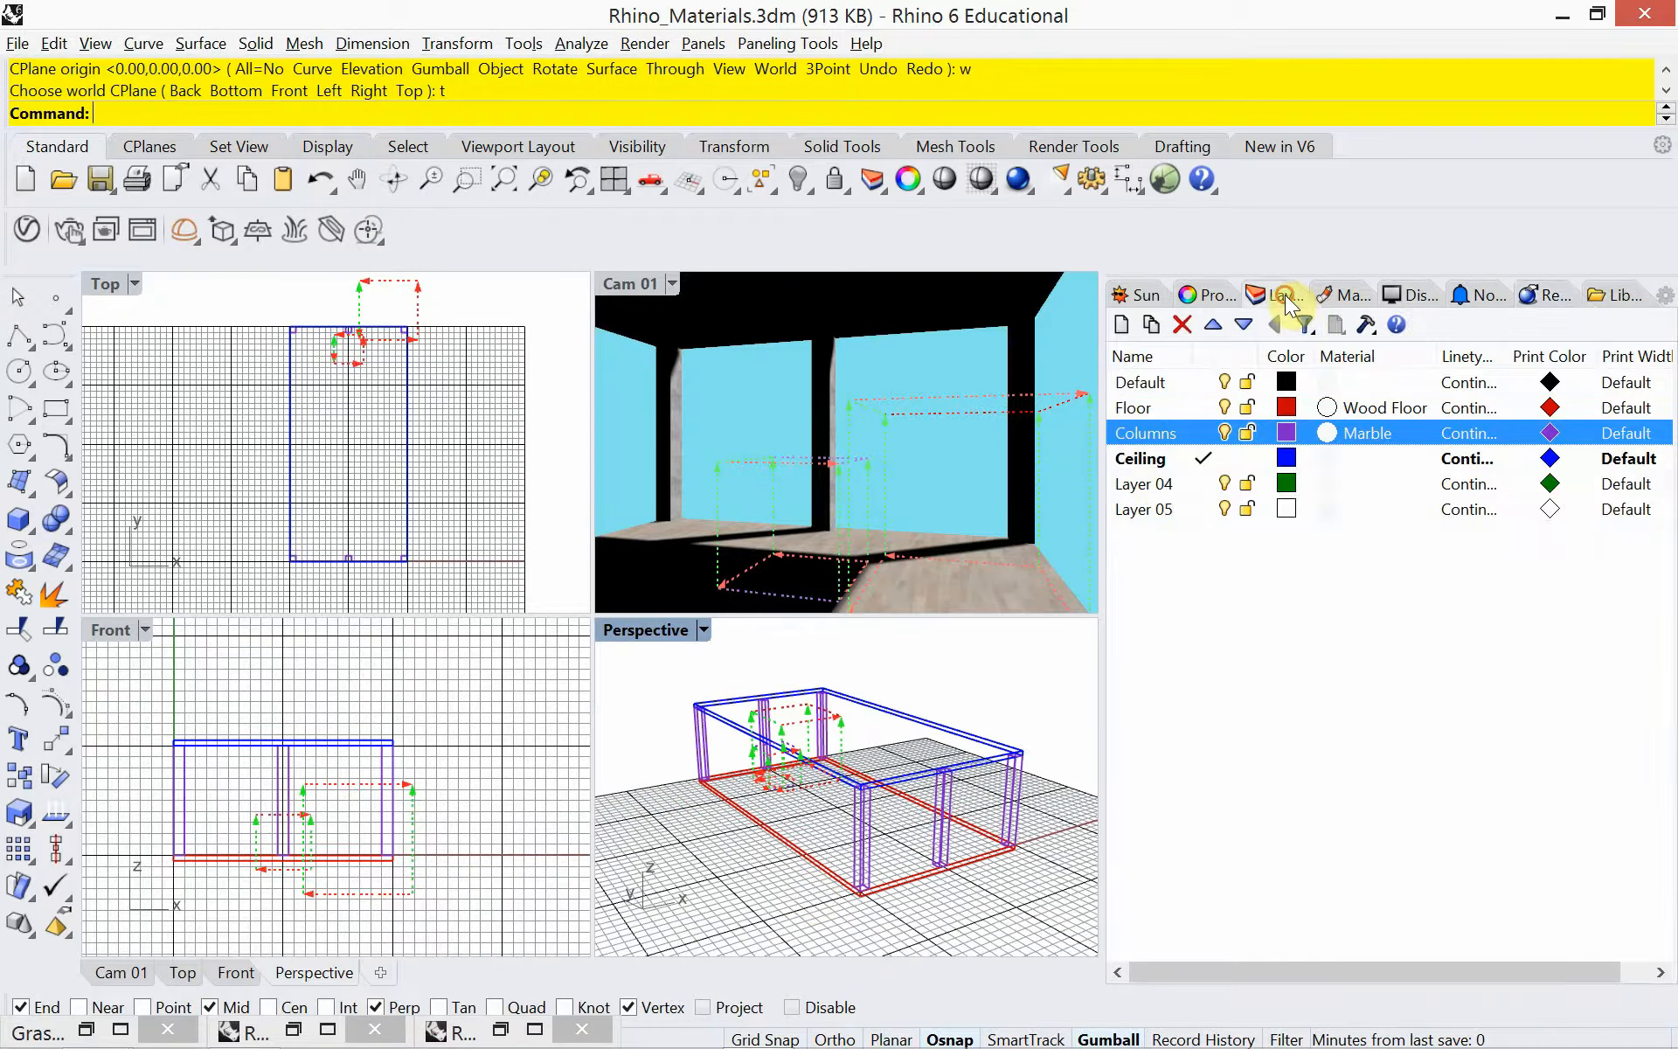
click(1161, 486)
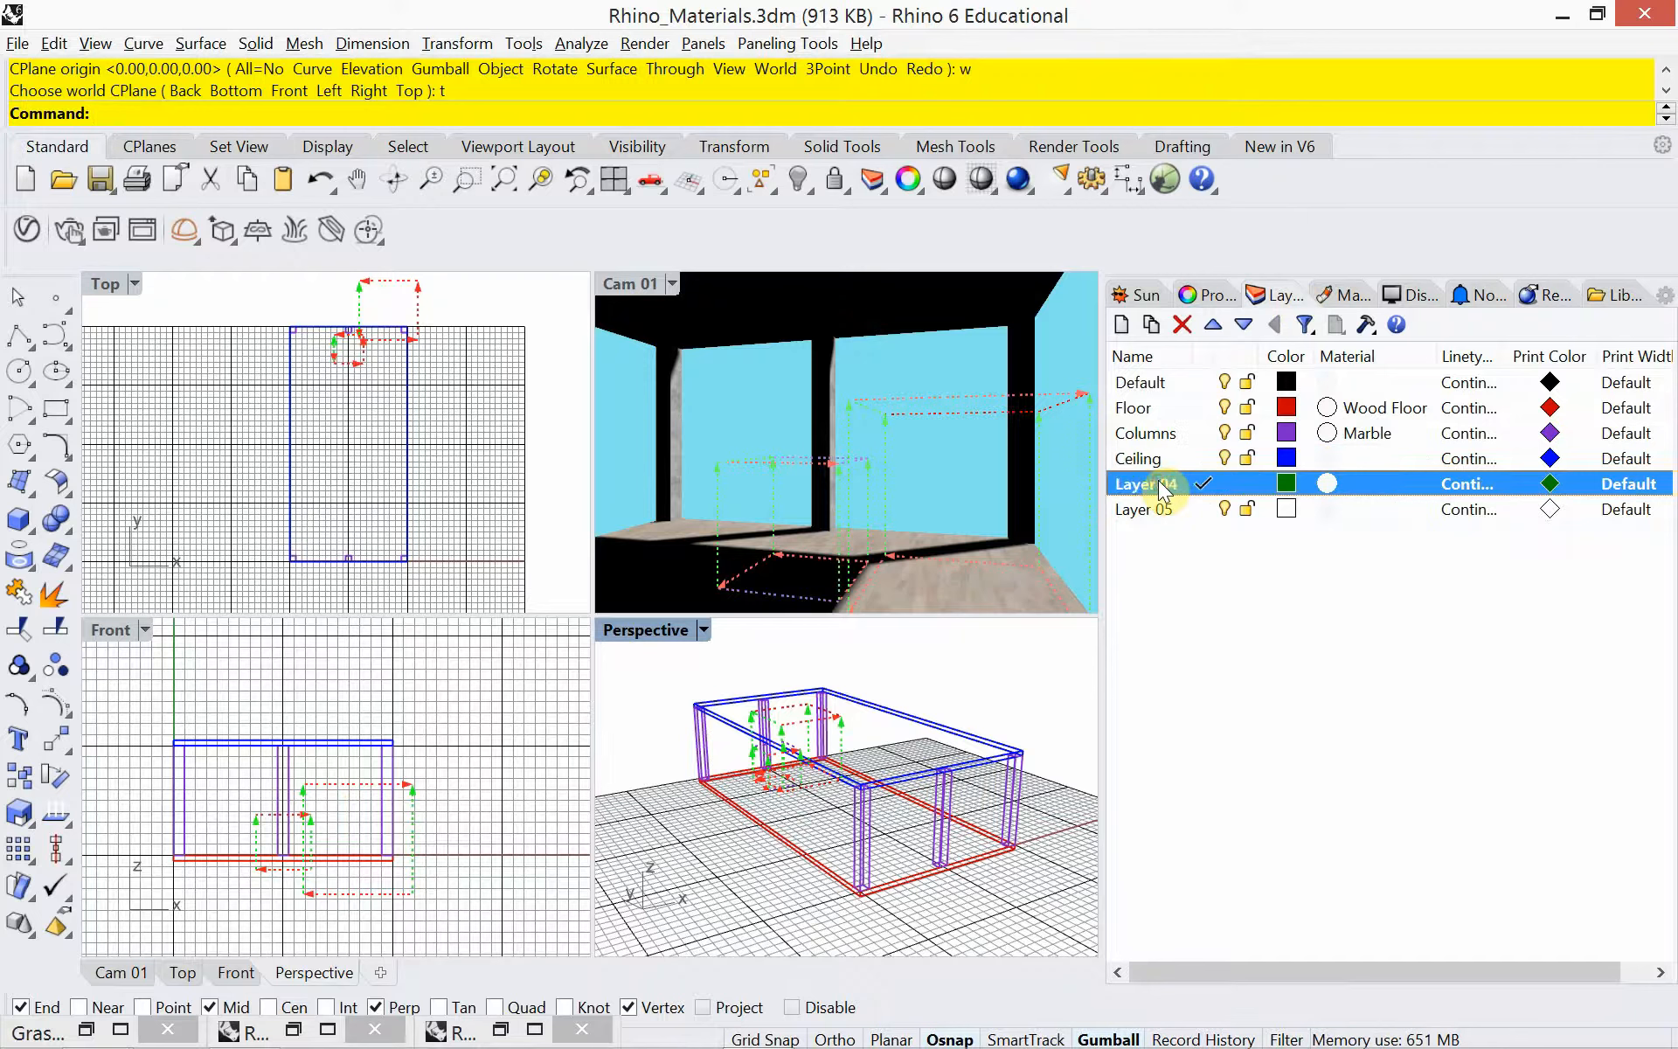
double_click(1162, 488)
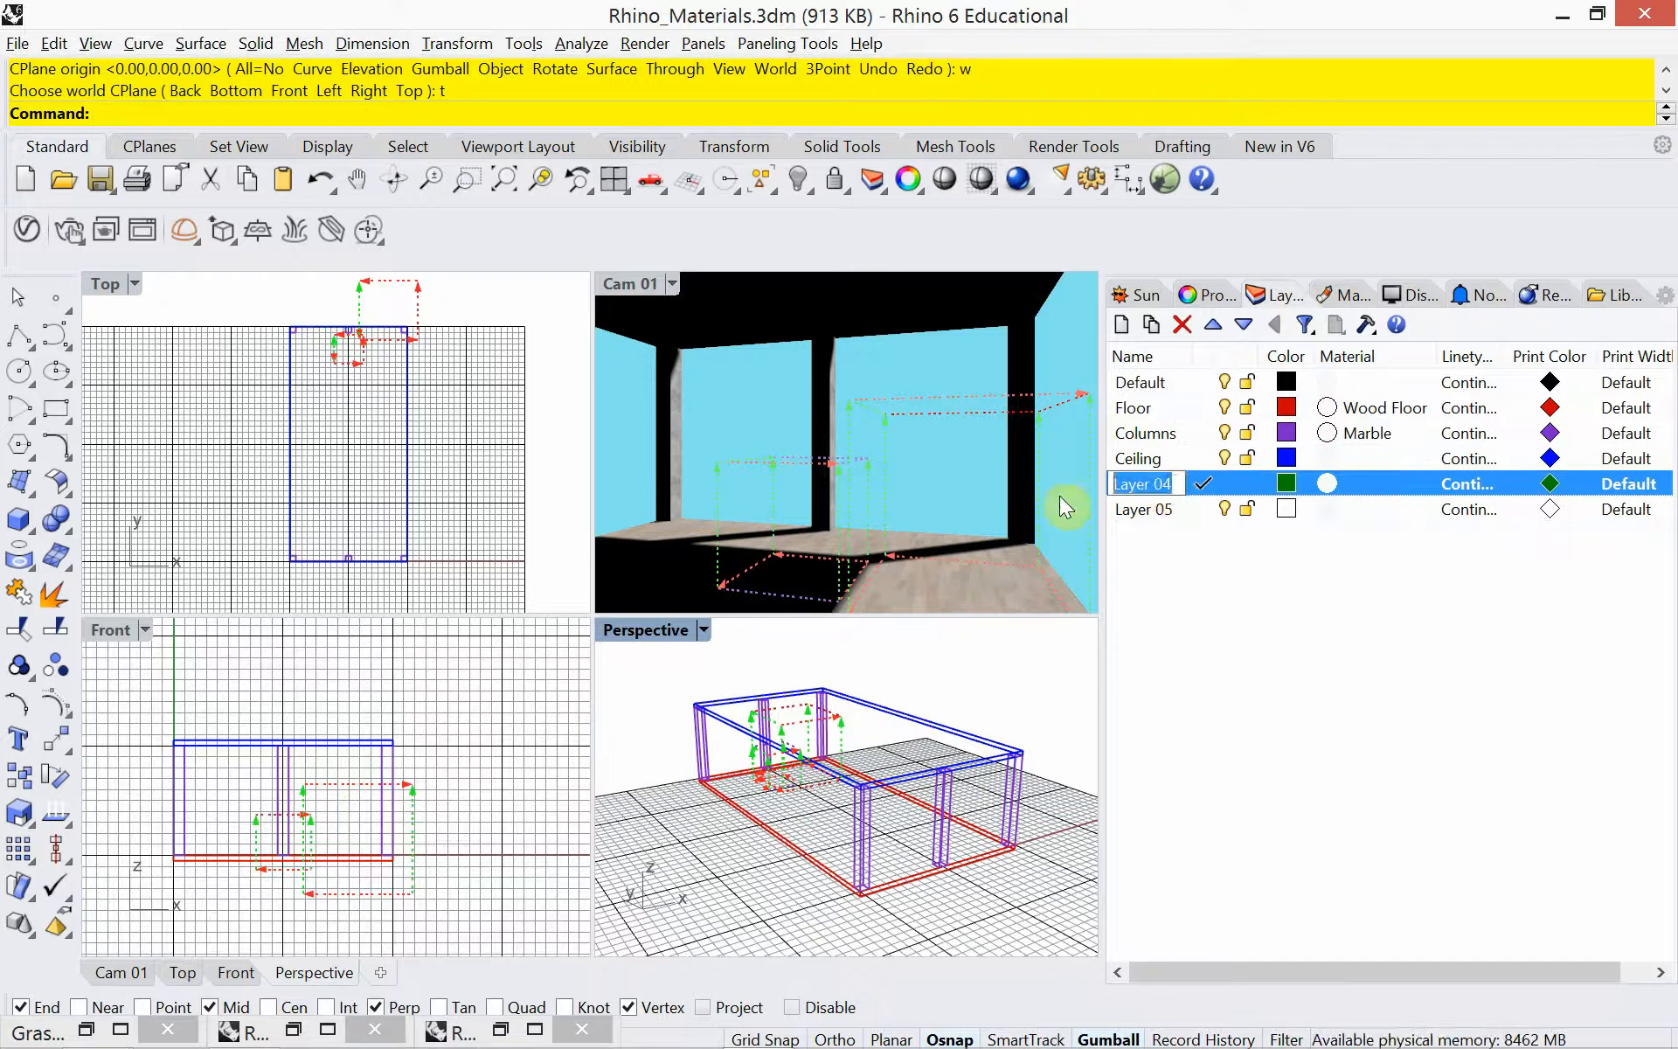
text(Brick Wall)
click(1248, 489)
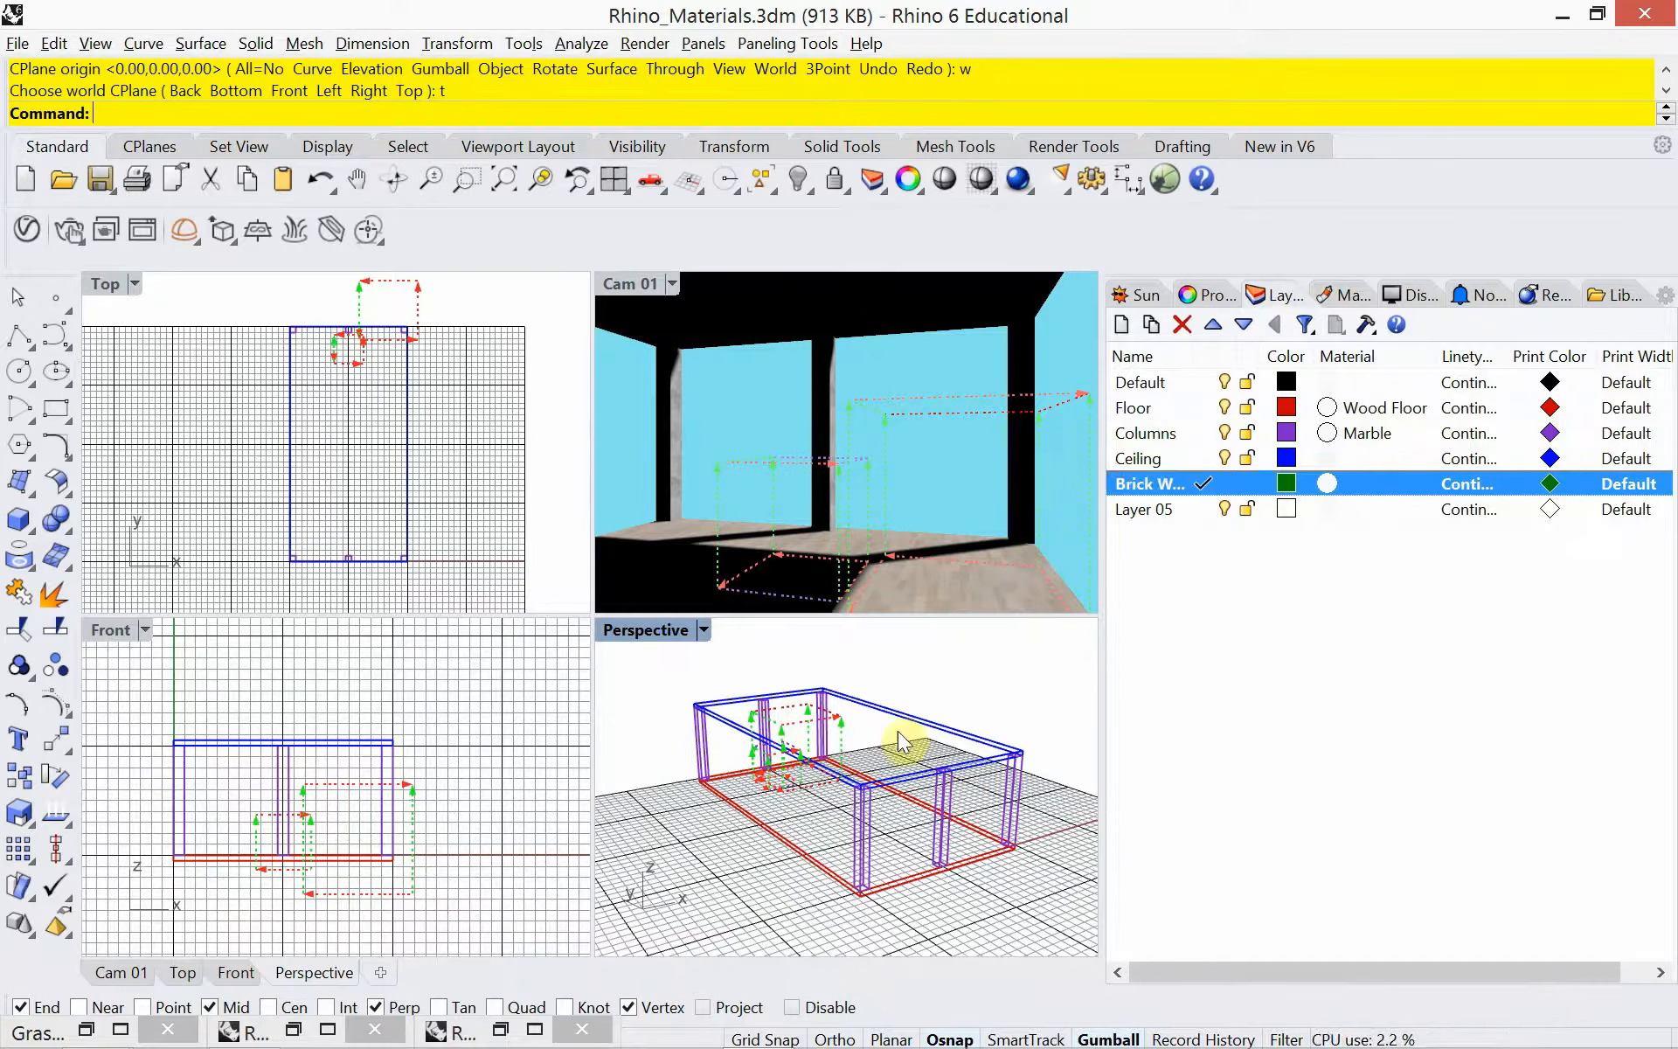
Start a Box for the brick wall, snapping its base along the floor's long edge from the near corner column to the far one.
right_drag(722, 904, 733, 908)
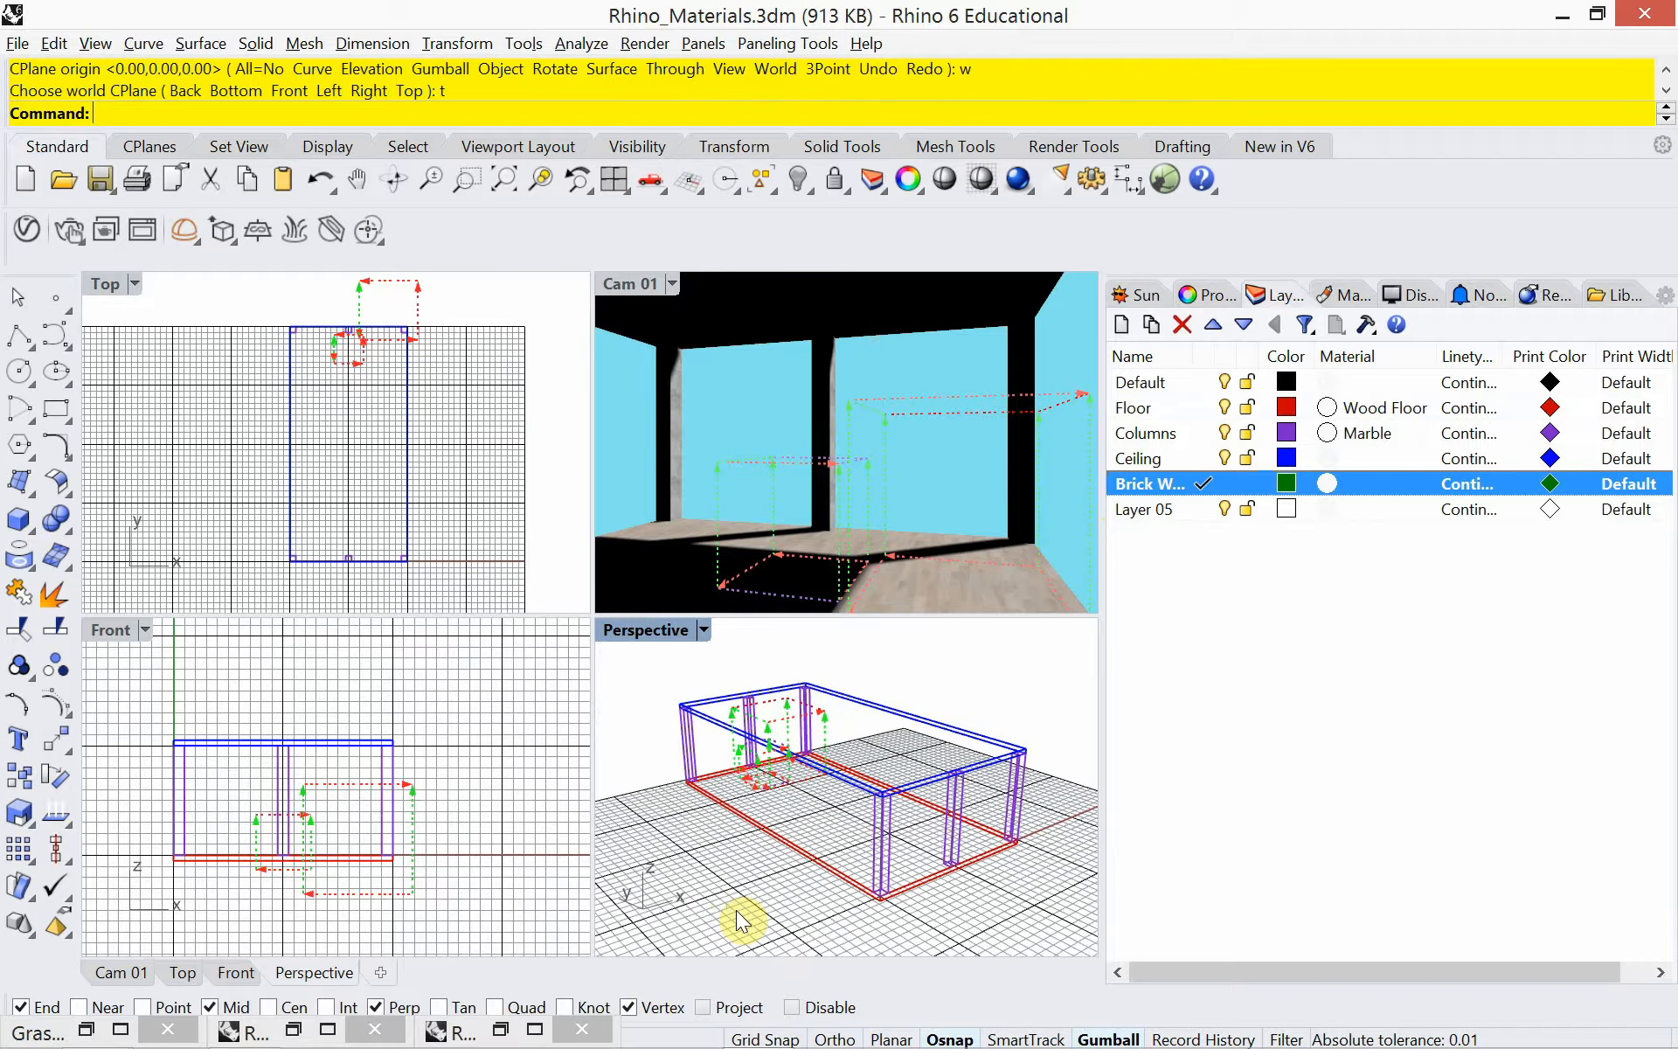
text(Box)
key(Return)
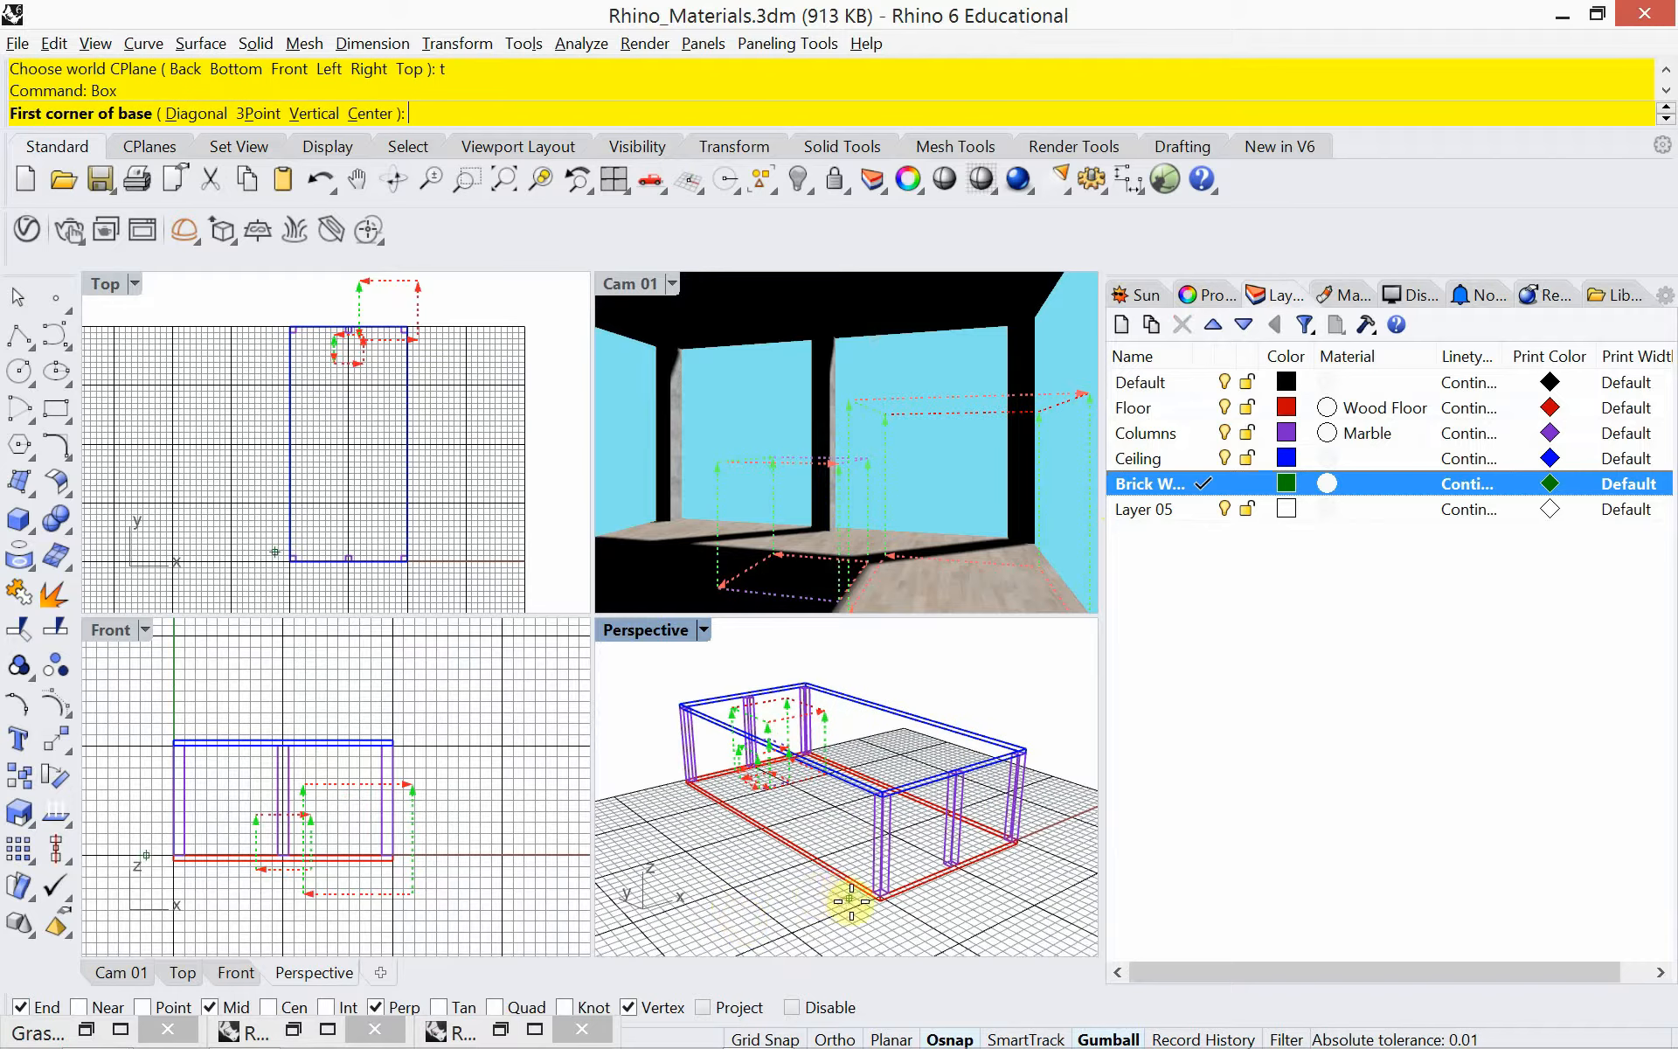
scroll(851, 900, up, 4)
click(893, 865)
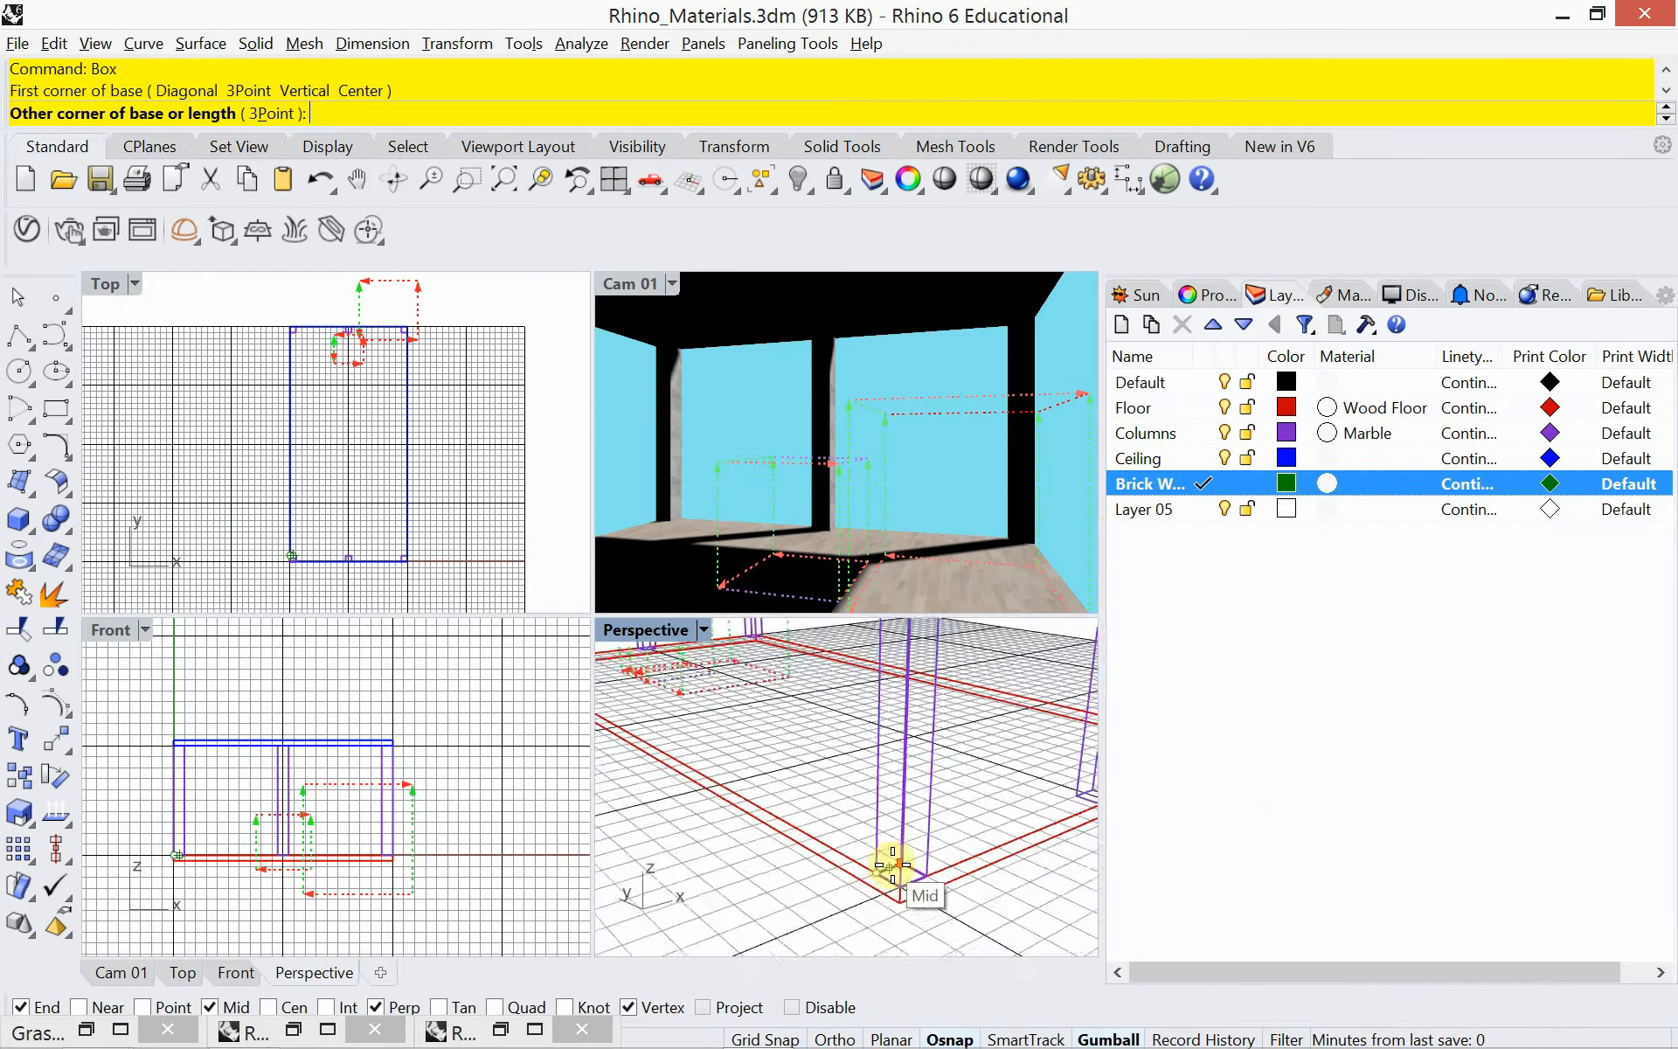
scroll(893, 865, down, 7)
scroll(769, 789, up, 8)
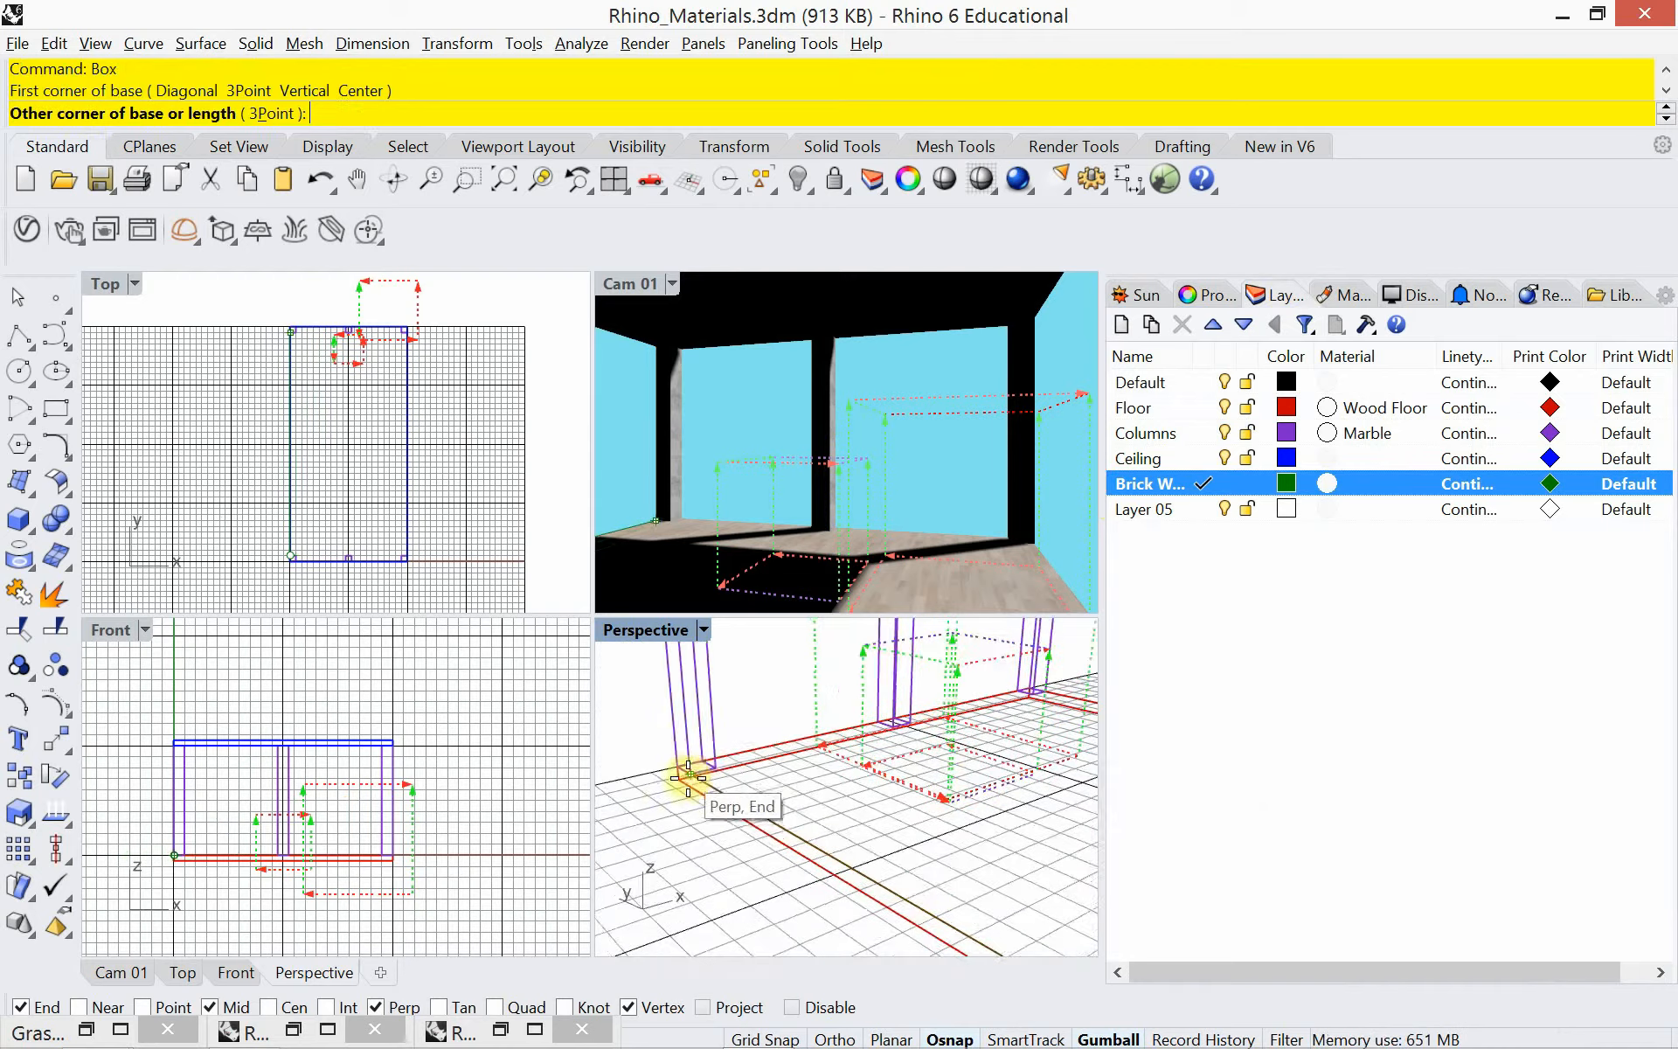
click(691, 776)
scroll(706, 852, down, 5)
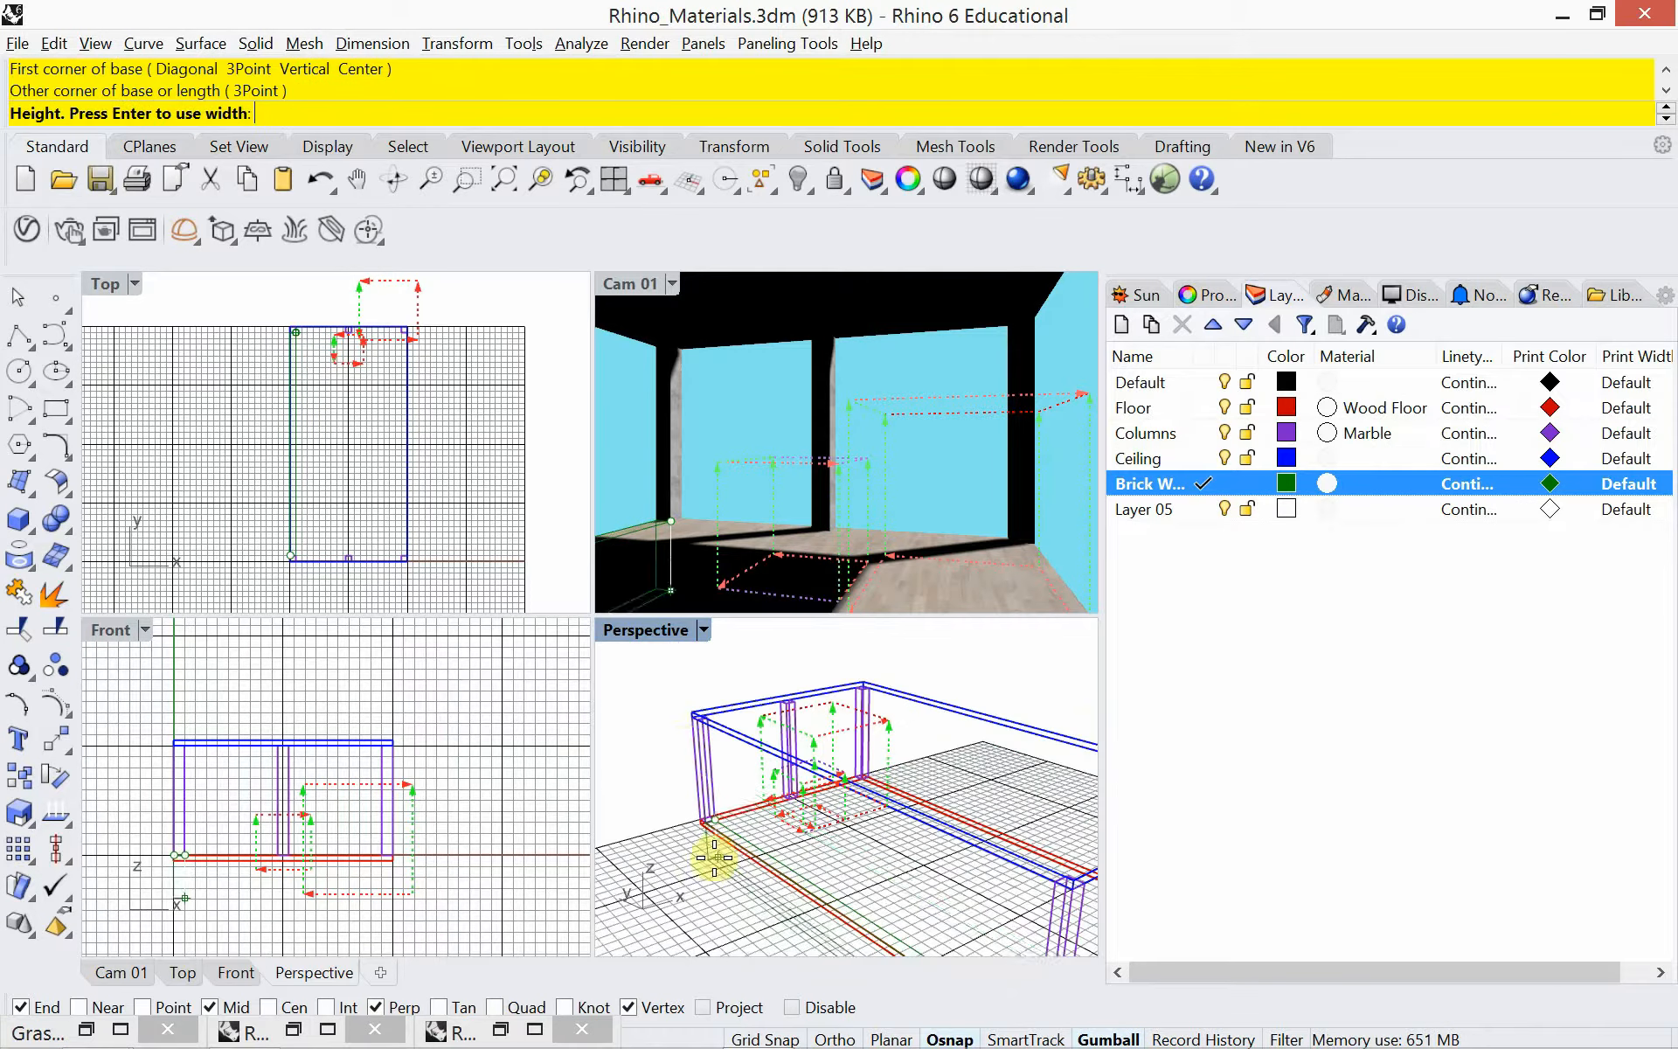
Complete the brick wall box by snapping its height to the ceiling corner, and check it in the enlarged Cam 01 view.
scroll(685, 734, up, 4)
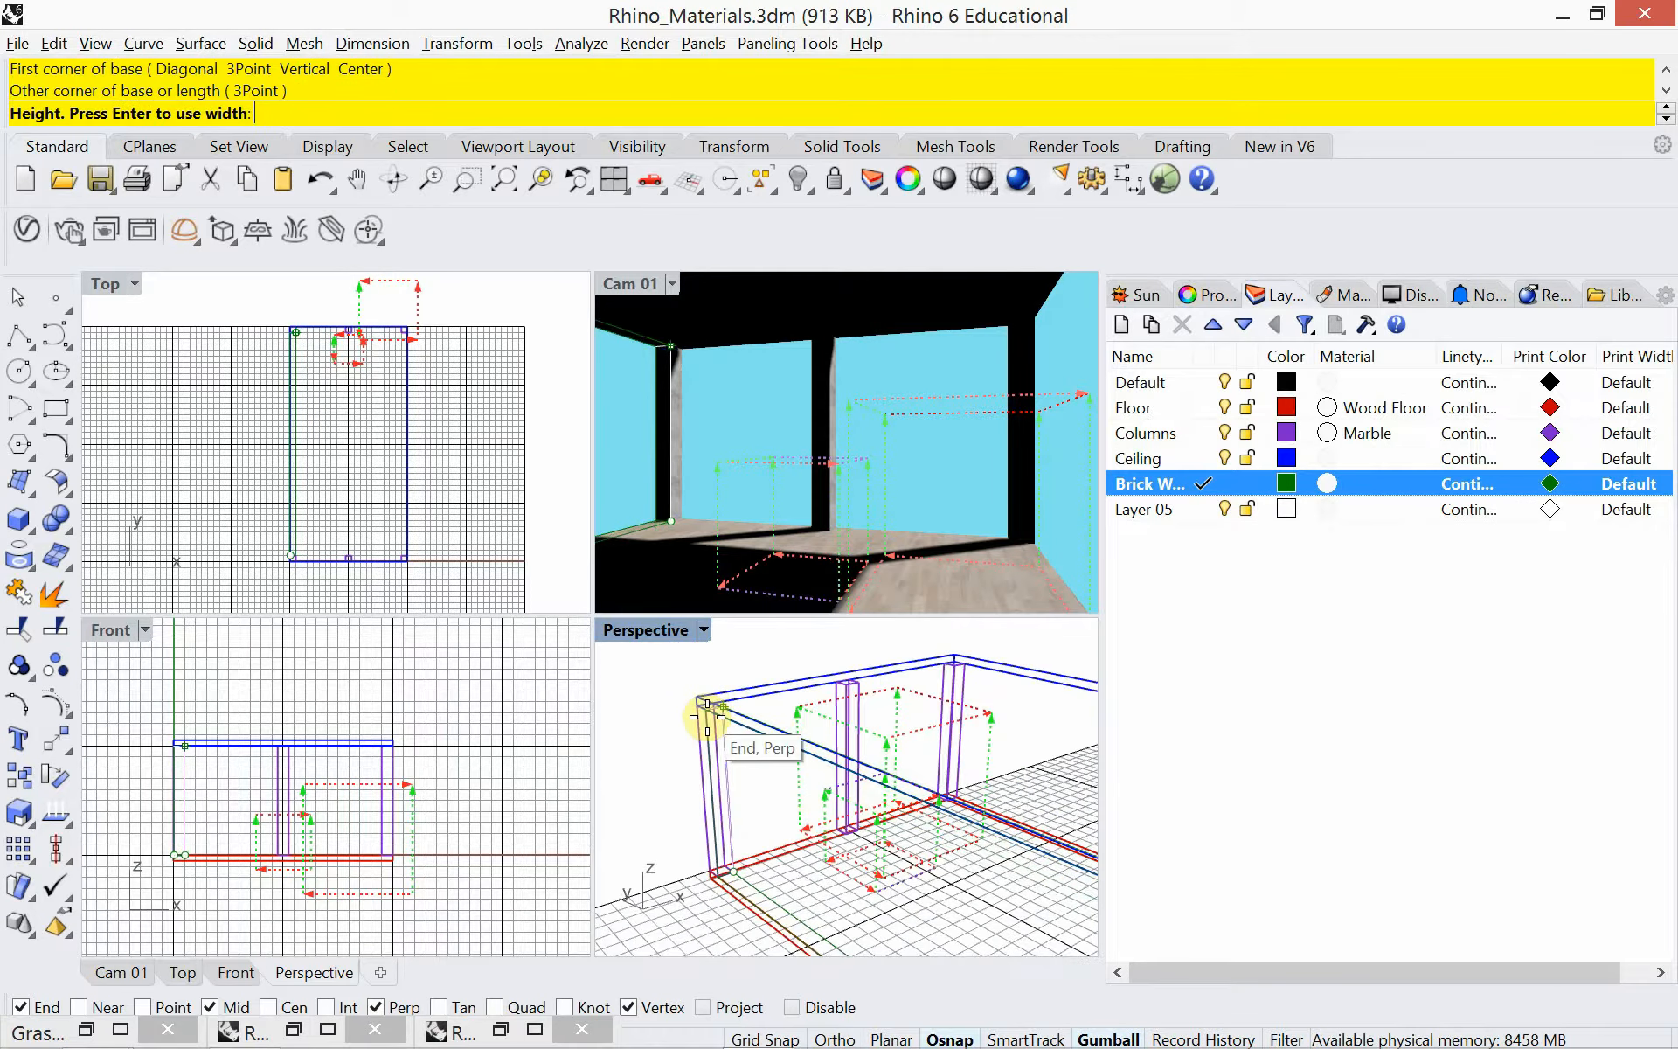
click(708, 719)
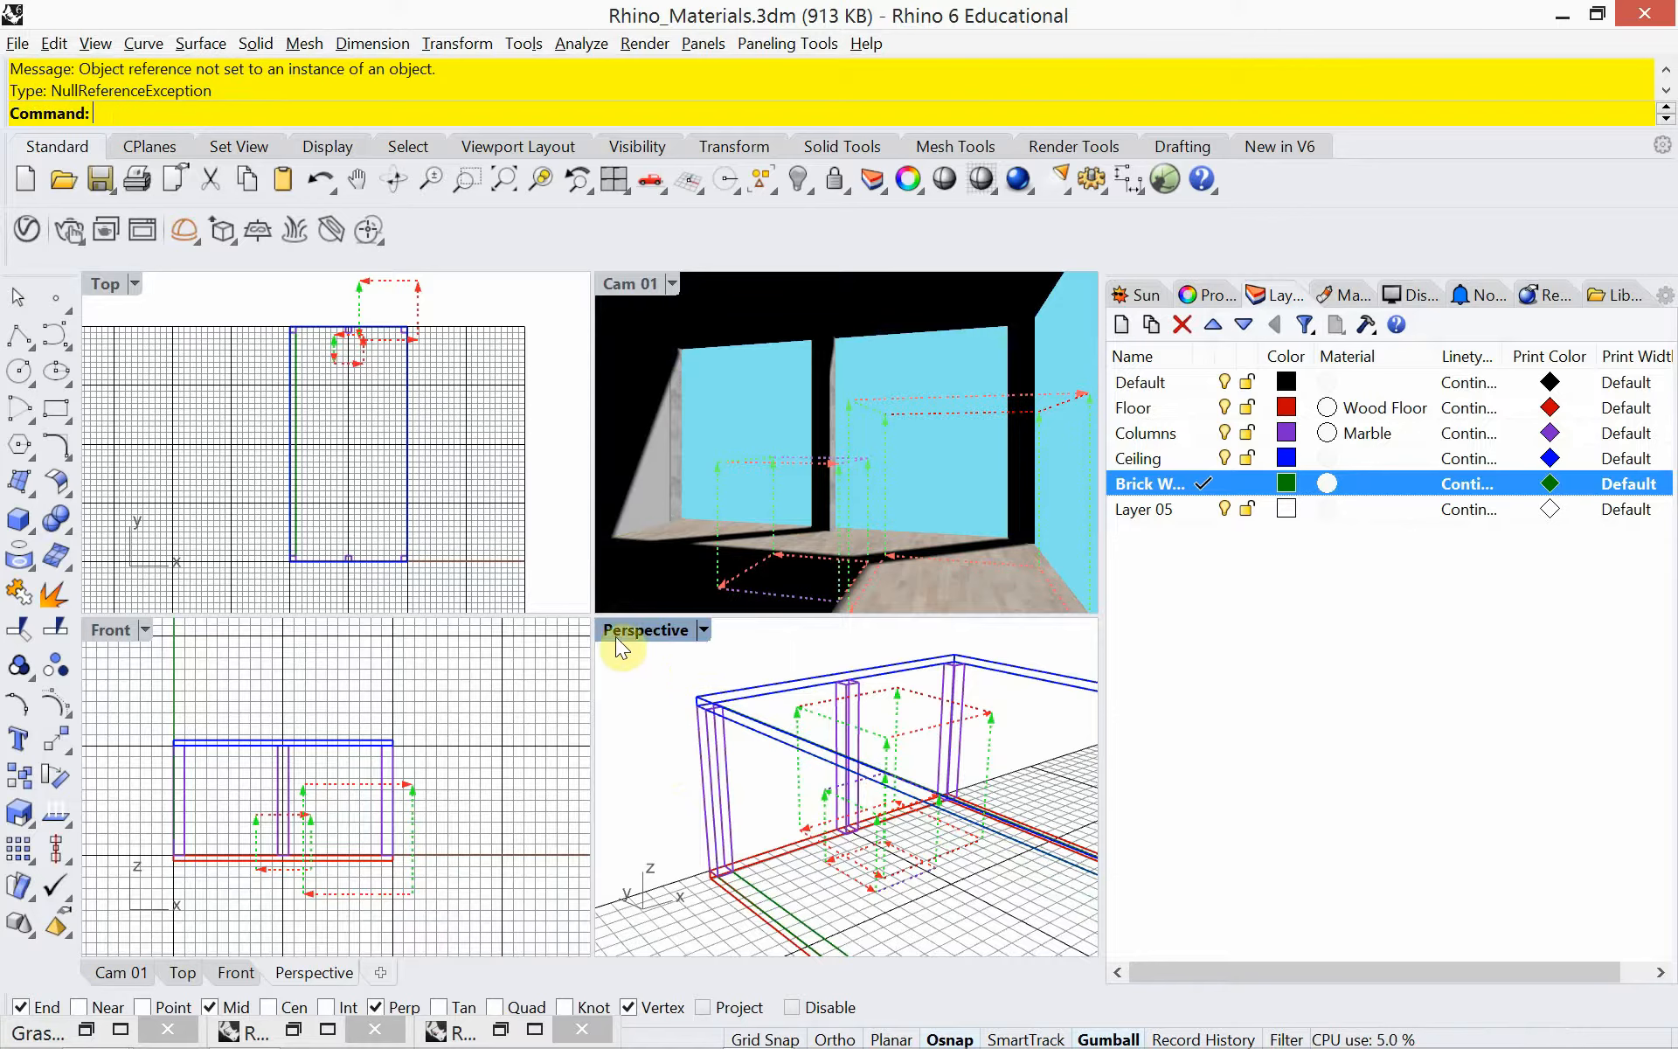
double_click(617, 282)
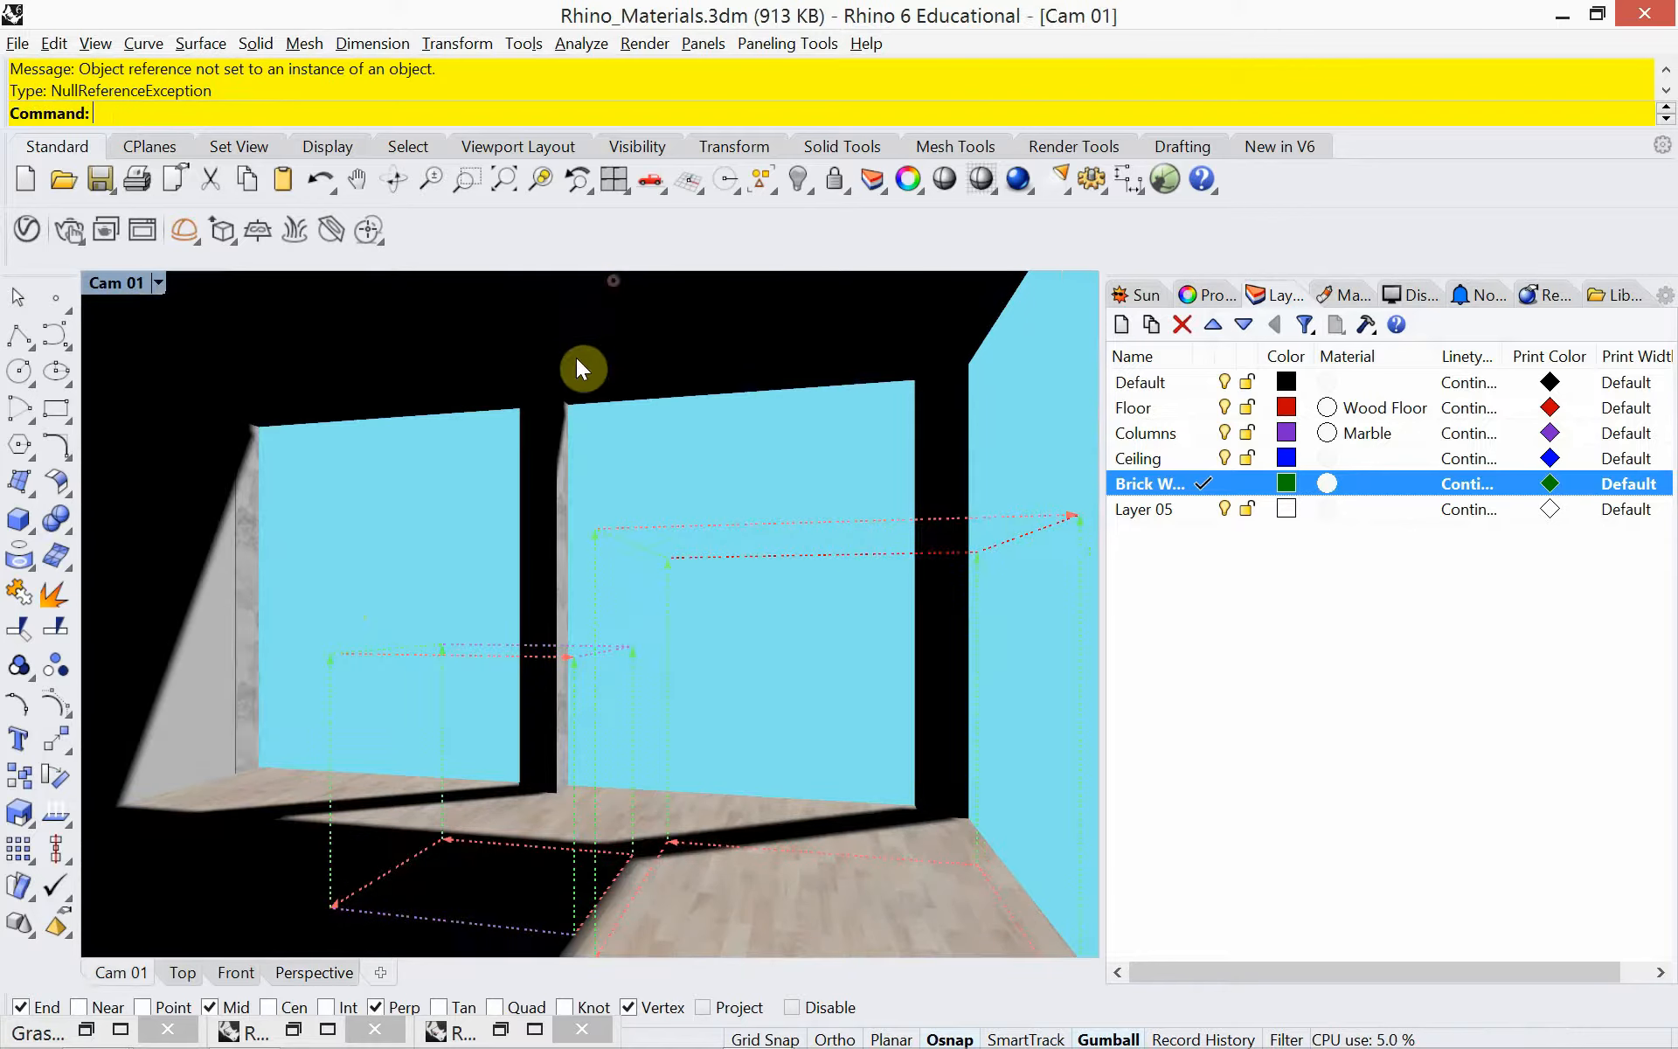
double_click(117, 282)
click(287, 575)
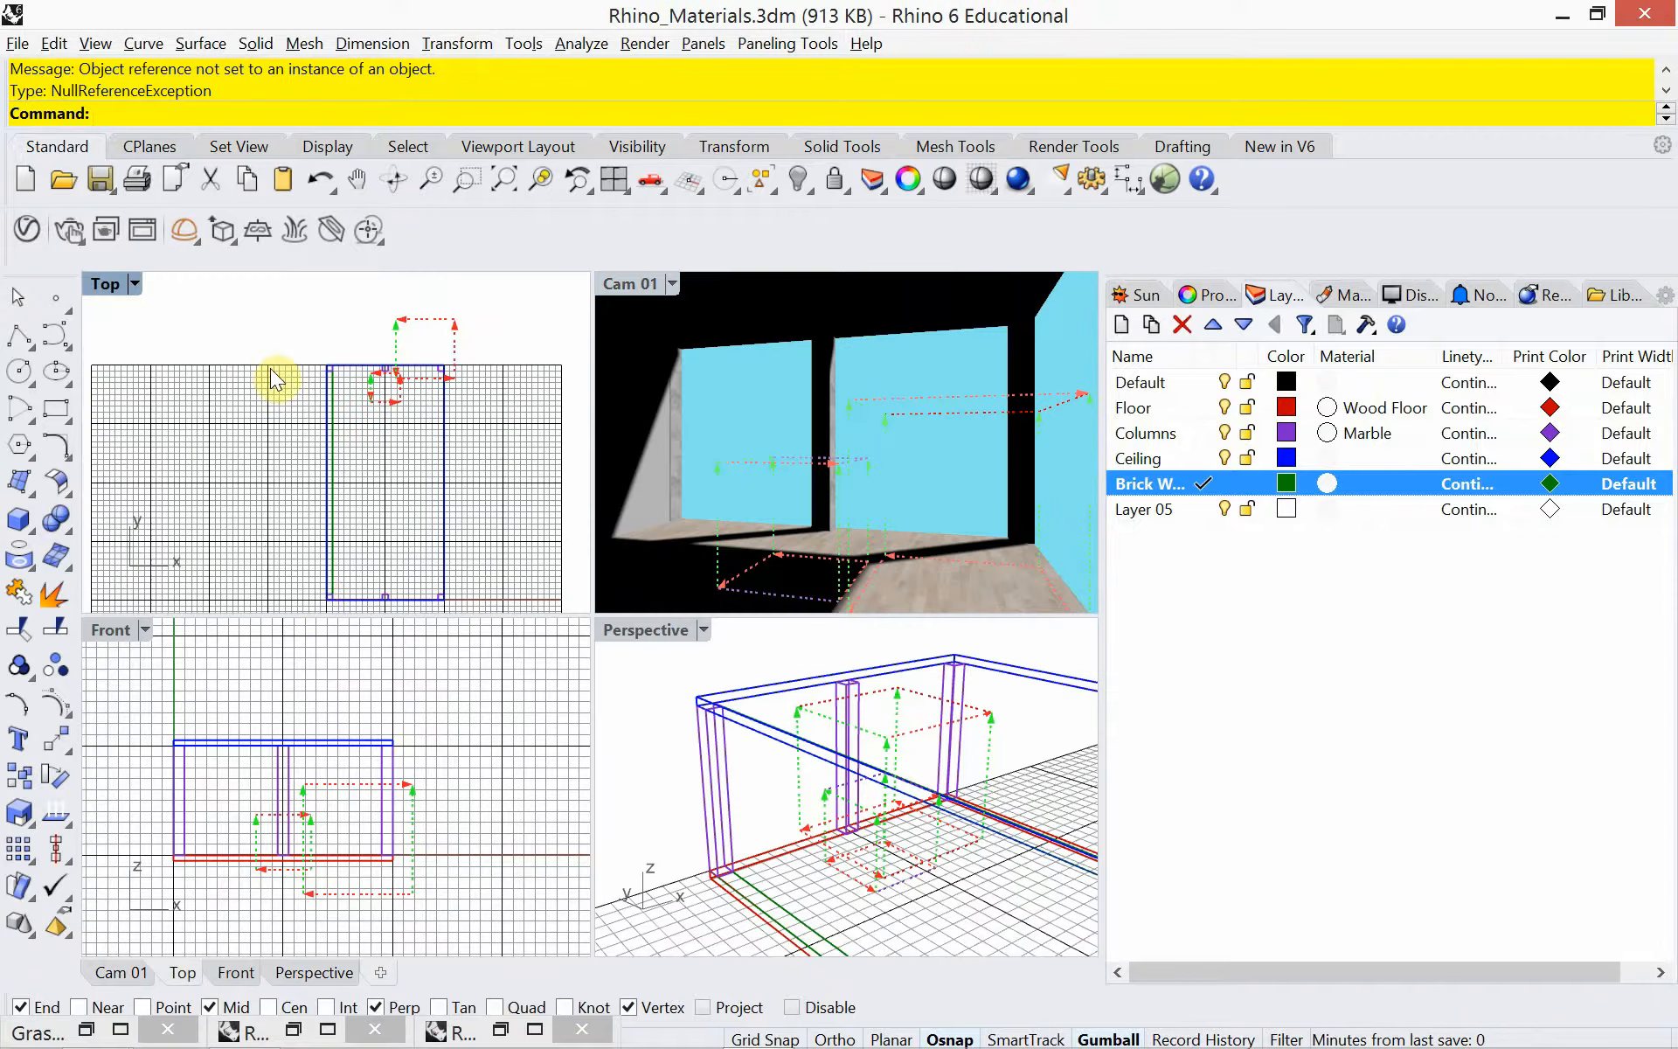
Halve the brick wall's thickness with Scale1D, keeping its outer face fixed and snapping the inner face to the column's midpoint.
scroll(278, 374, up, 20)
right_drag(448, 397, 350, 549)
click(371, 516)
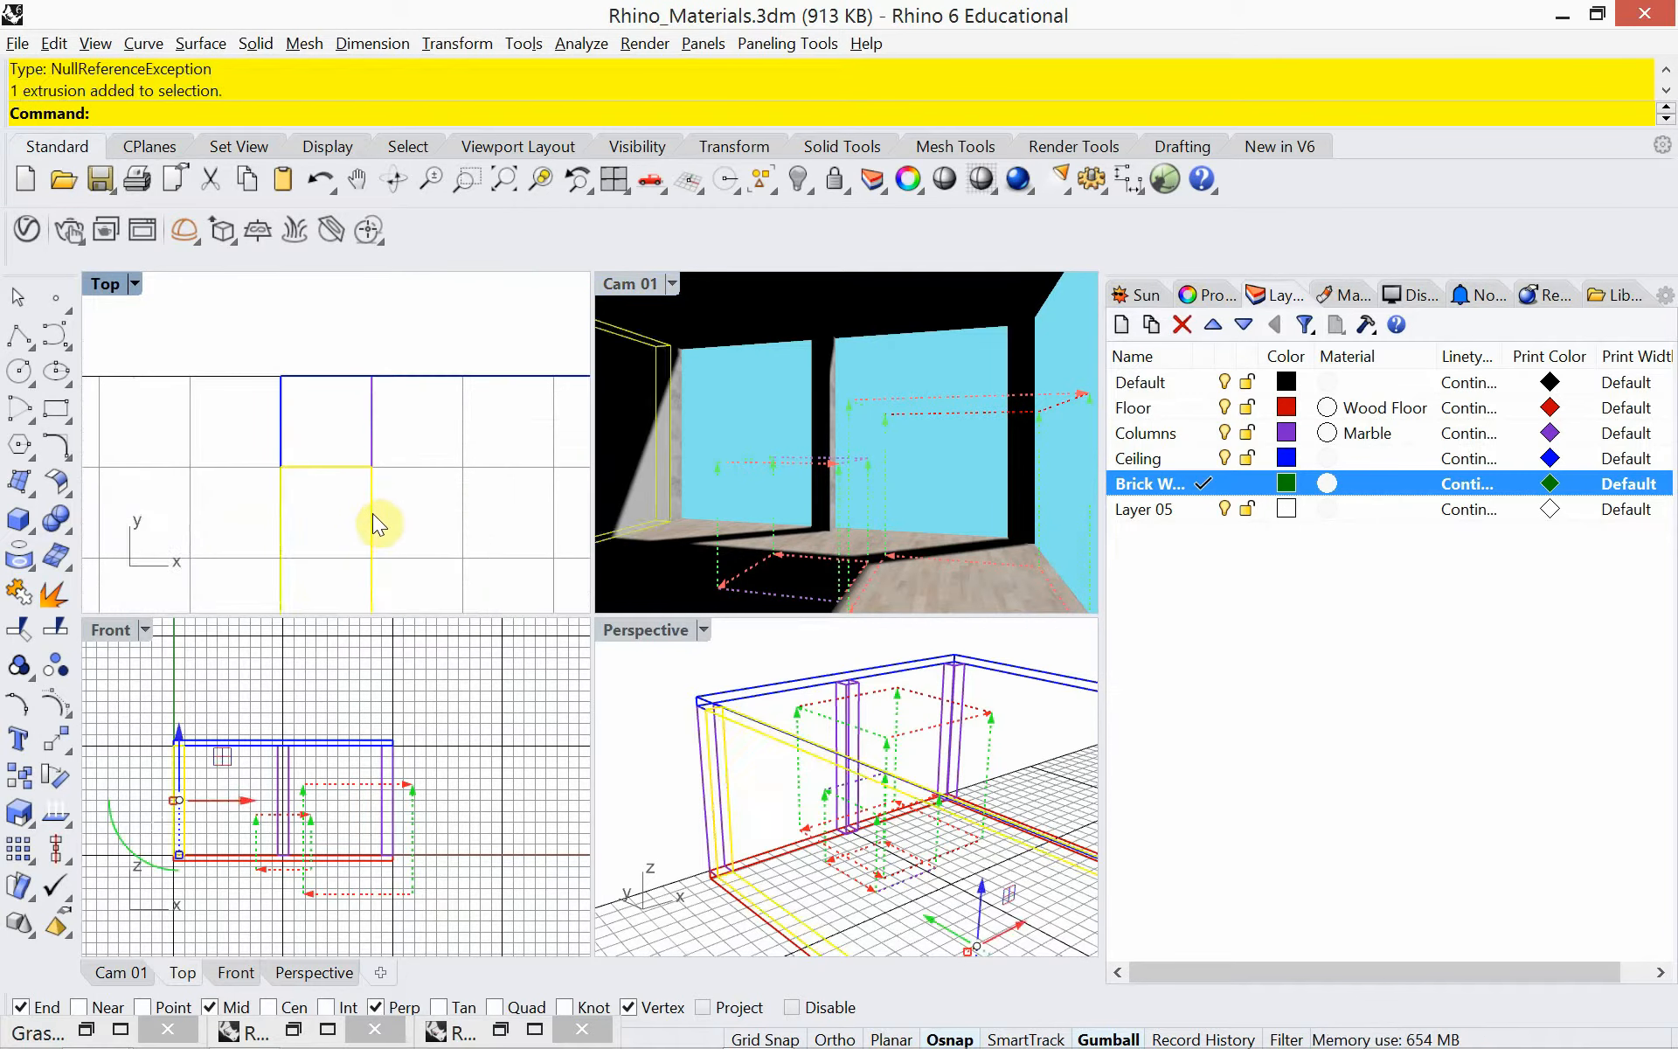
text(Scale)
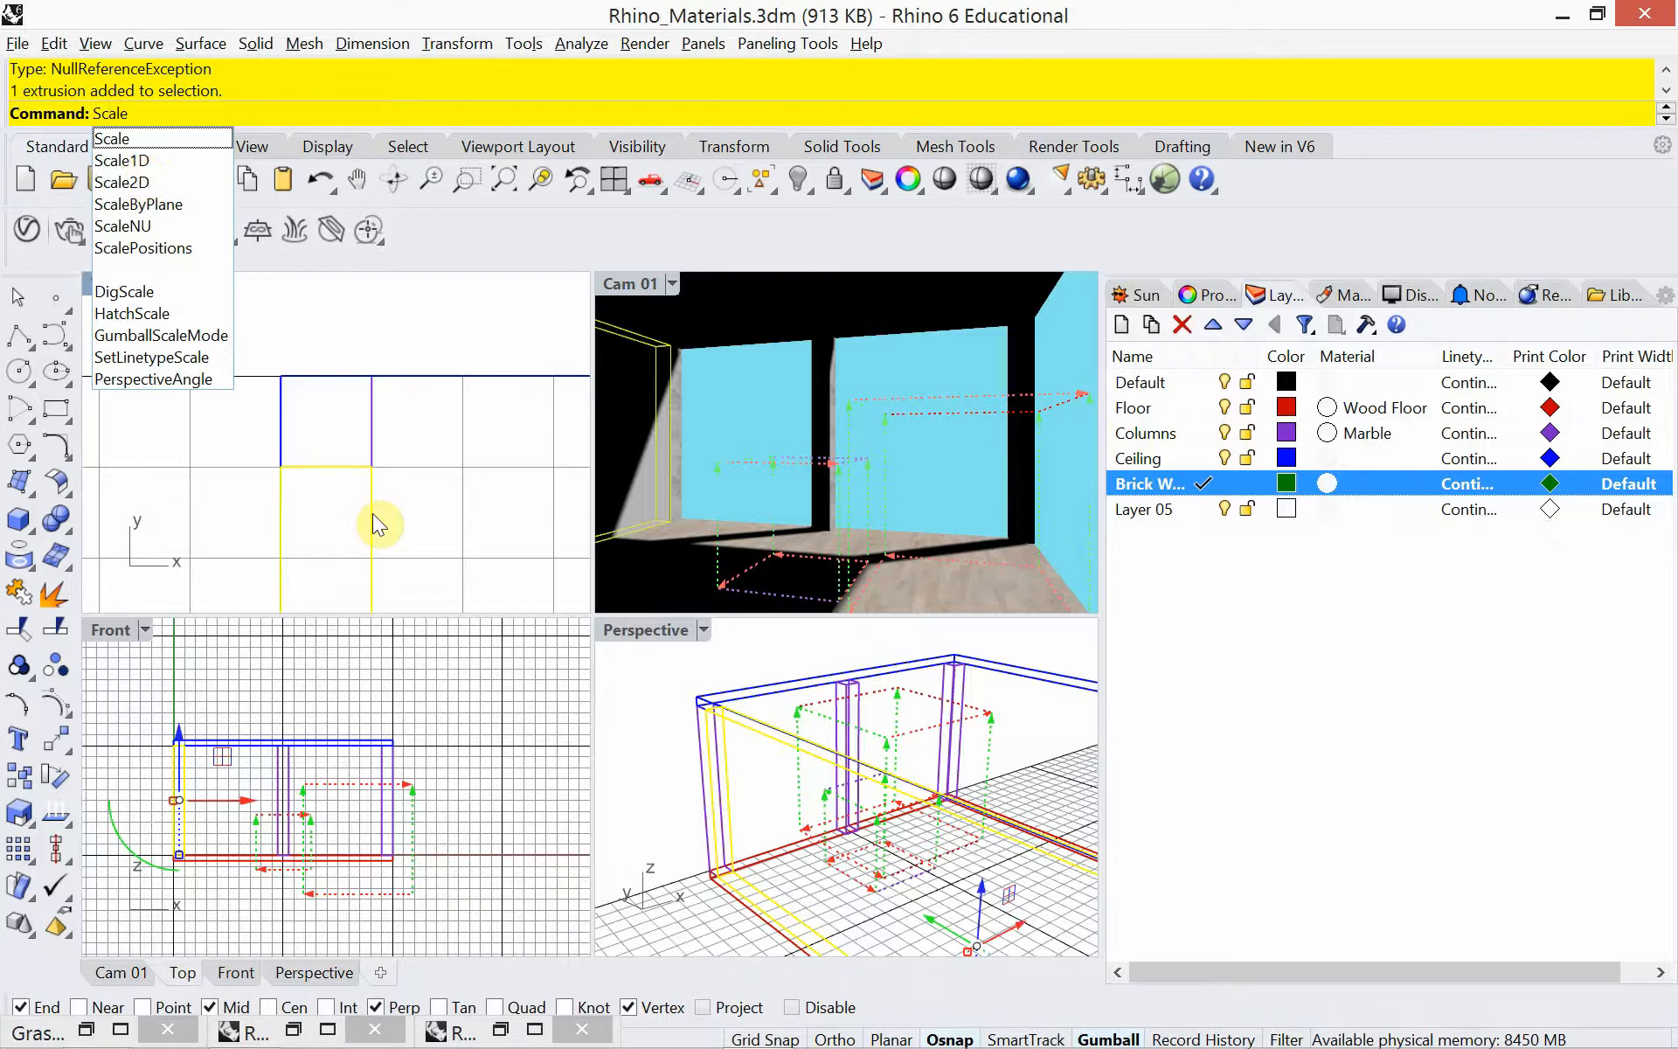
click(122, 160)
click(282, 465)
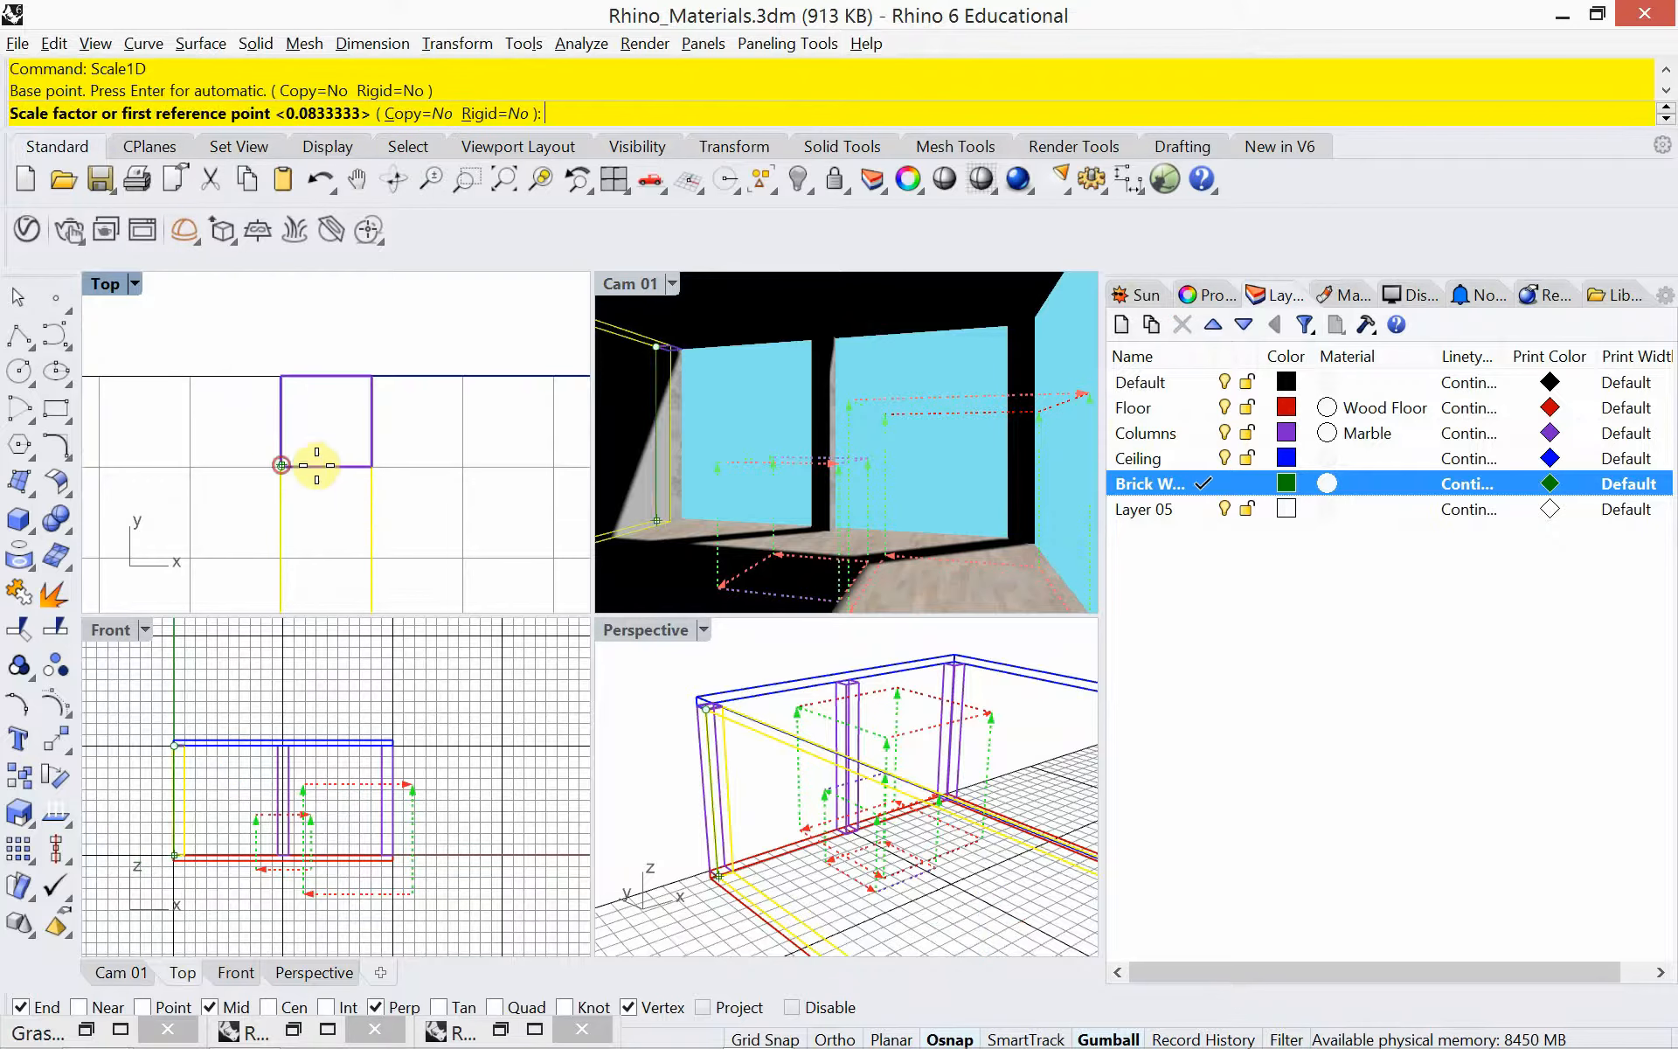
click(366, 470)
click(325, 470)
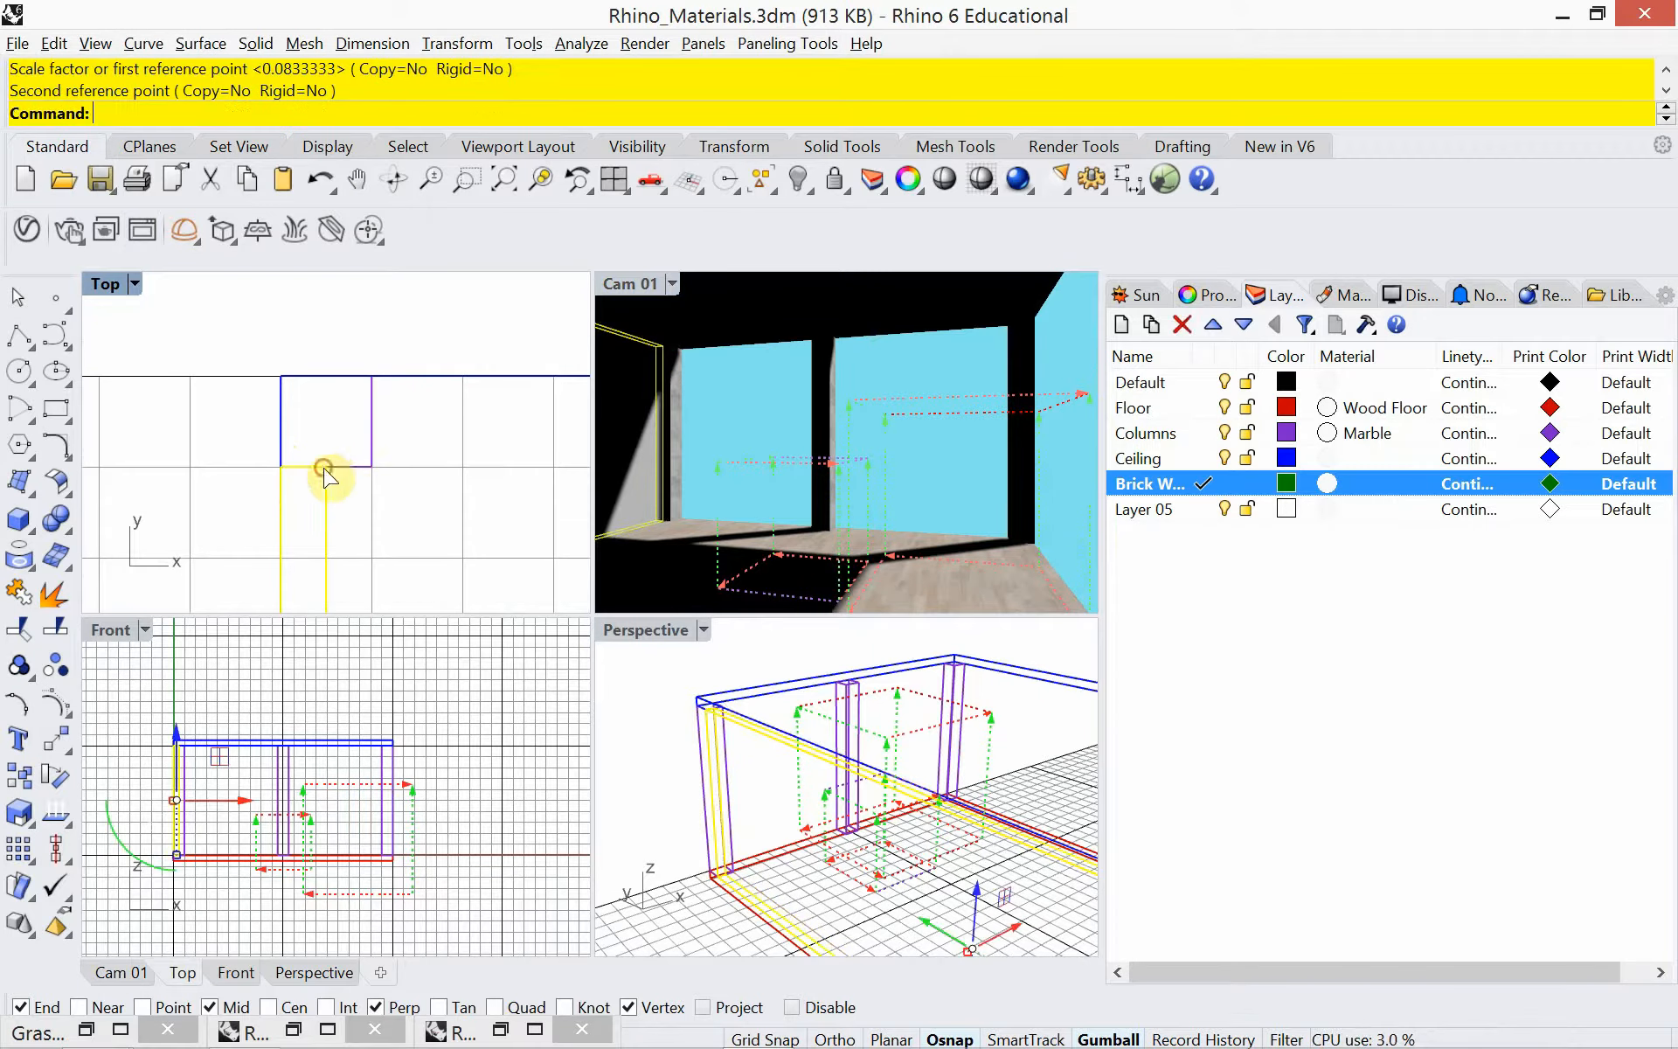
click(371, 492)
key(Escape)
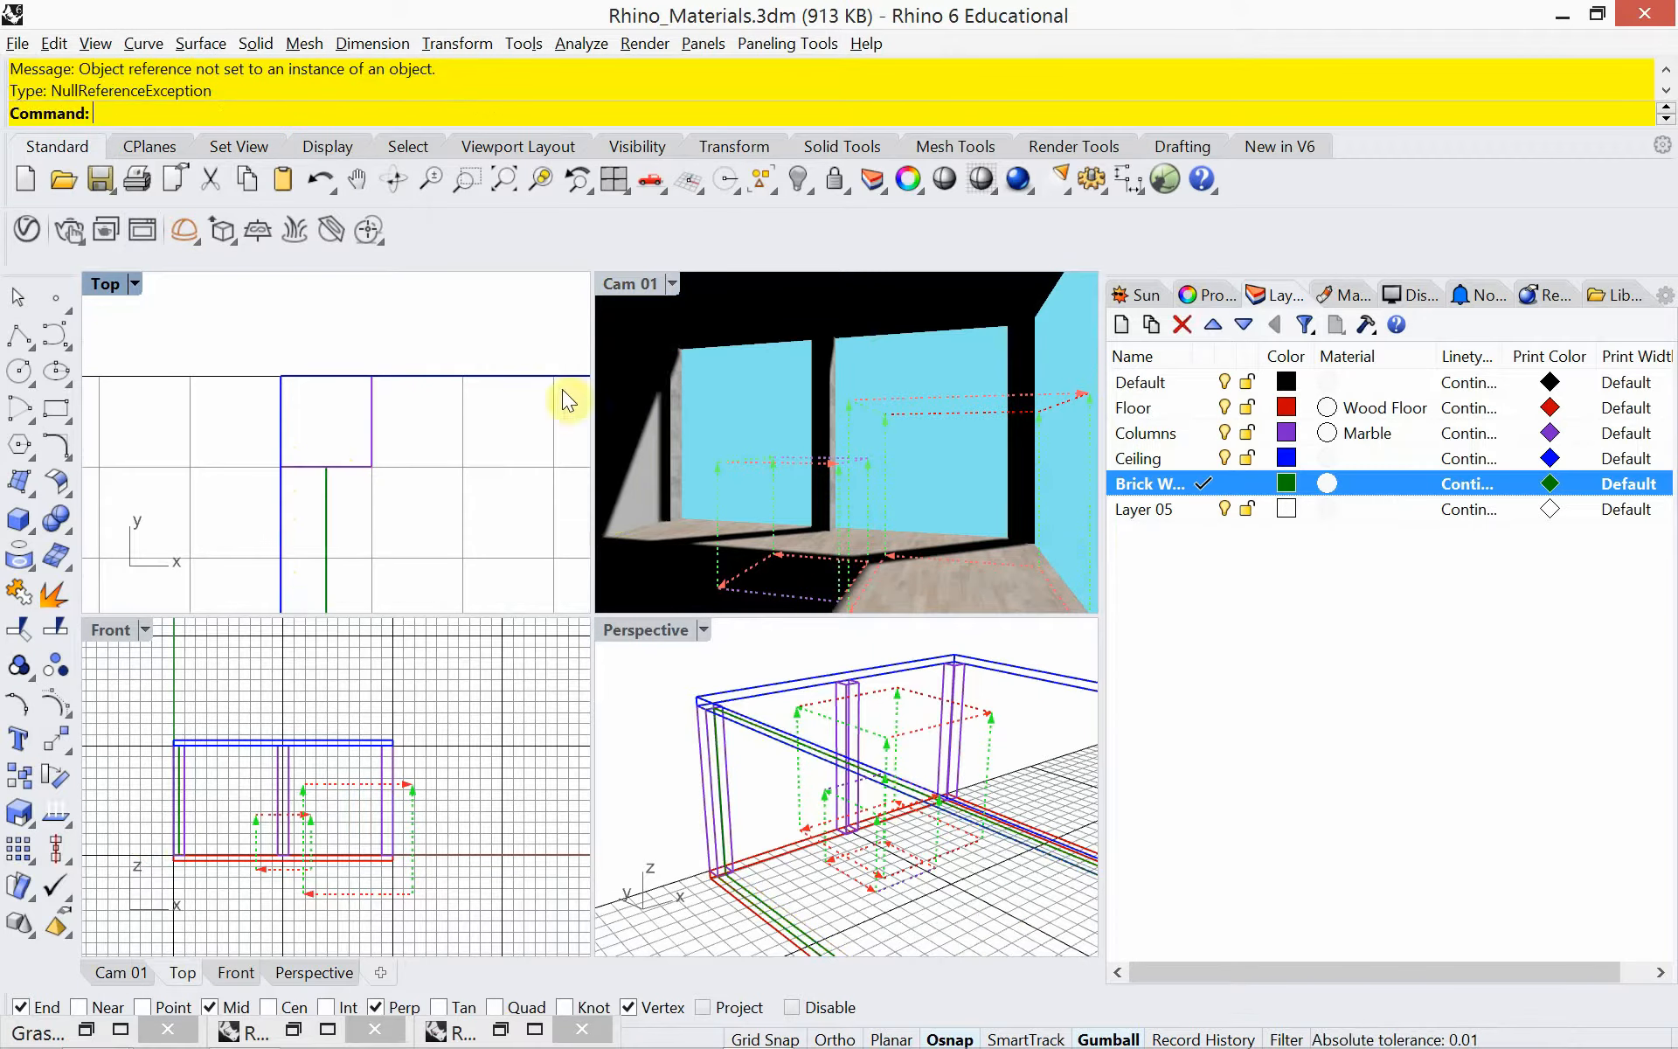
With Cam 01 enlarged, save the model and widen the layer list's Name column to fit the Brick Wall name.
double_click(632, 287)
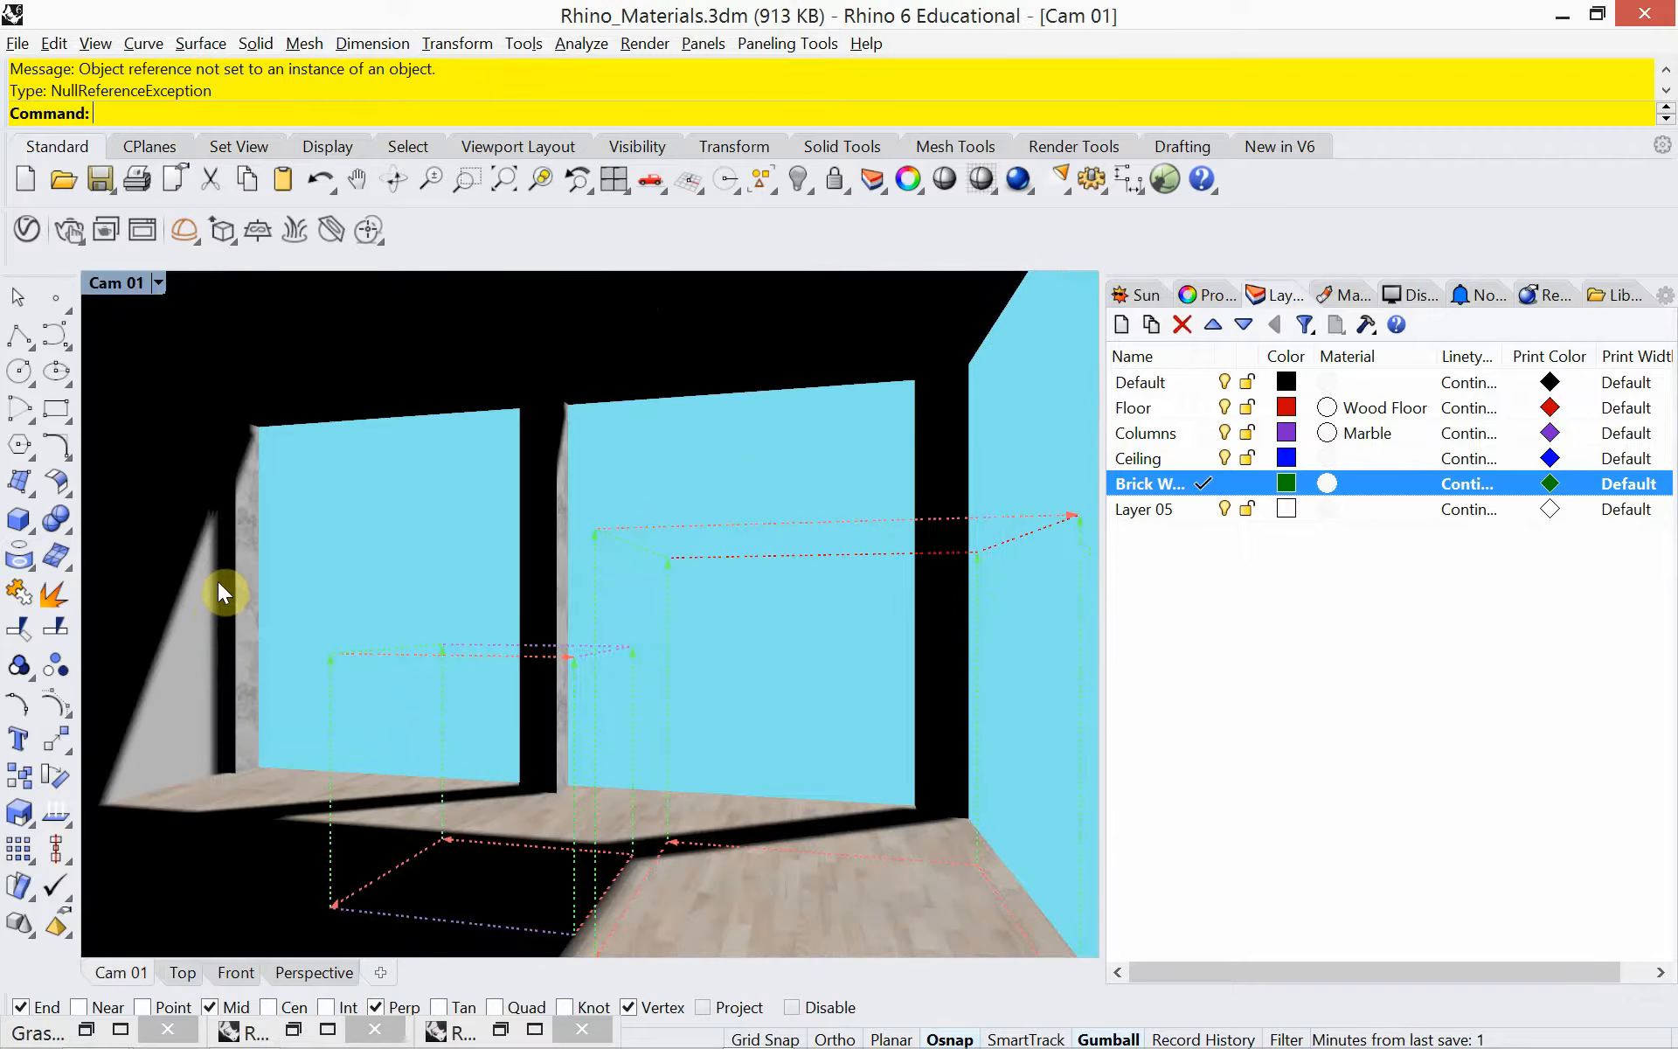
key(ctrl+s)
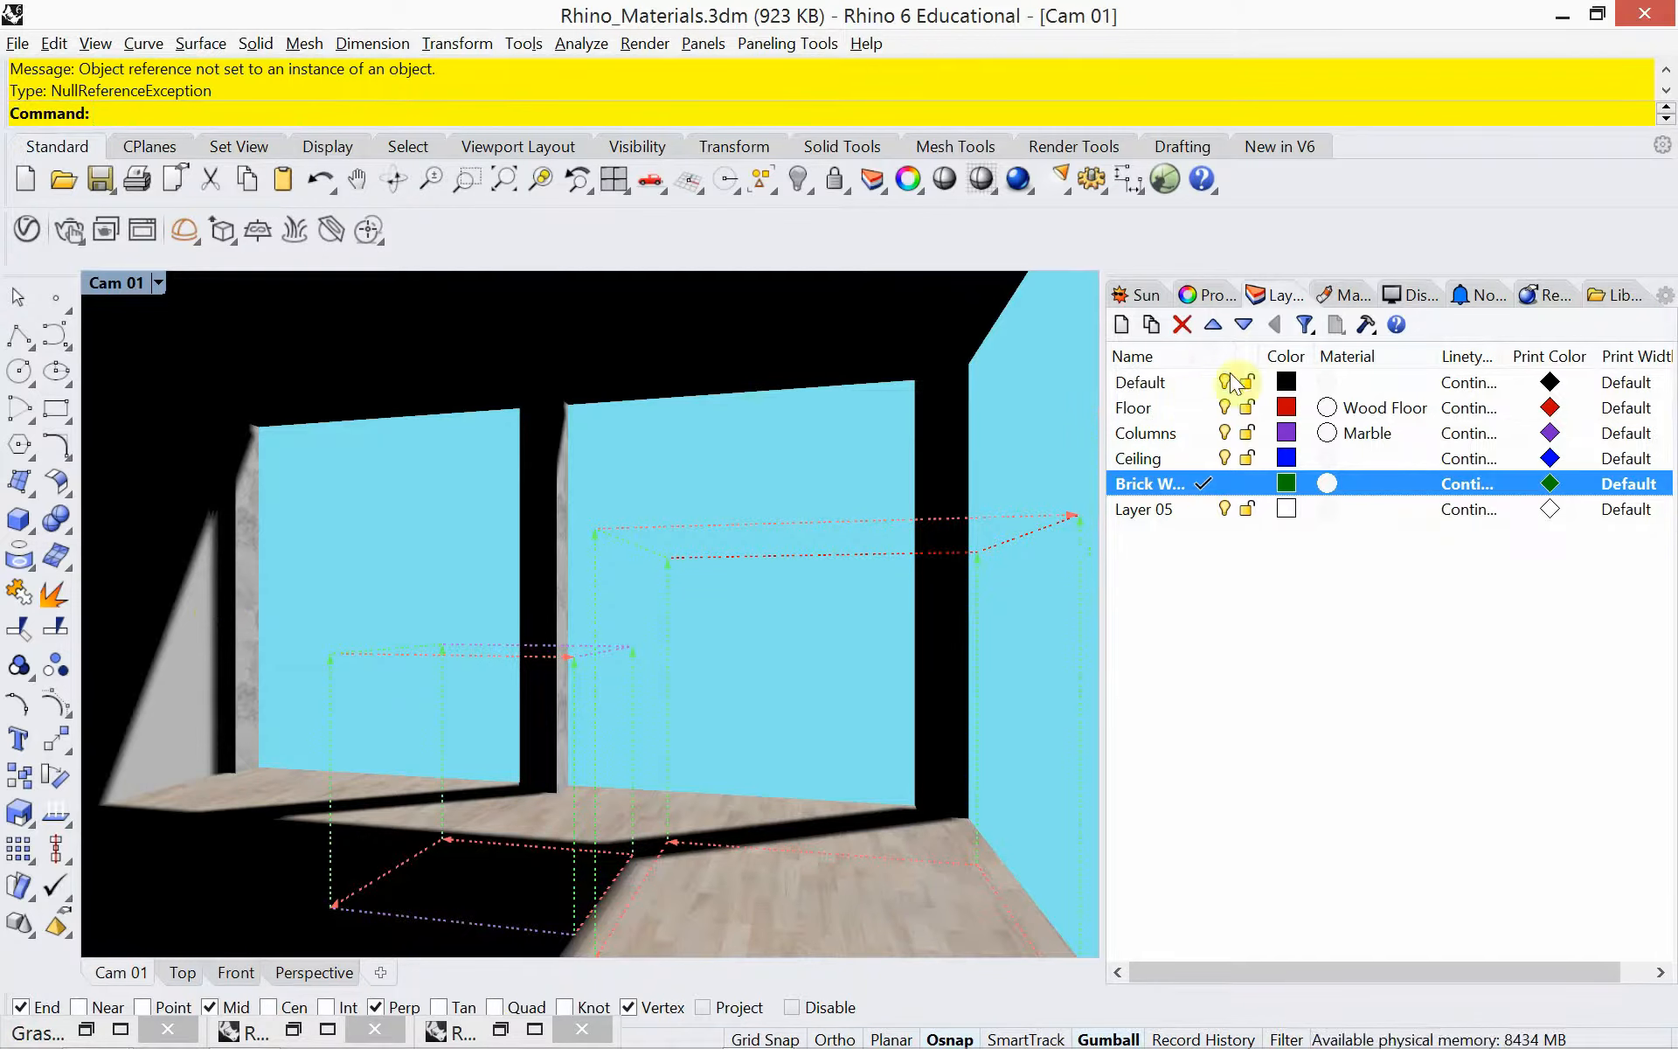
drag(1192, 360, 1213, 360)
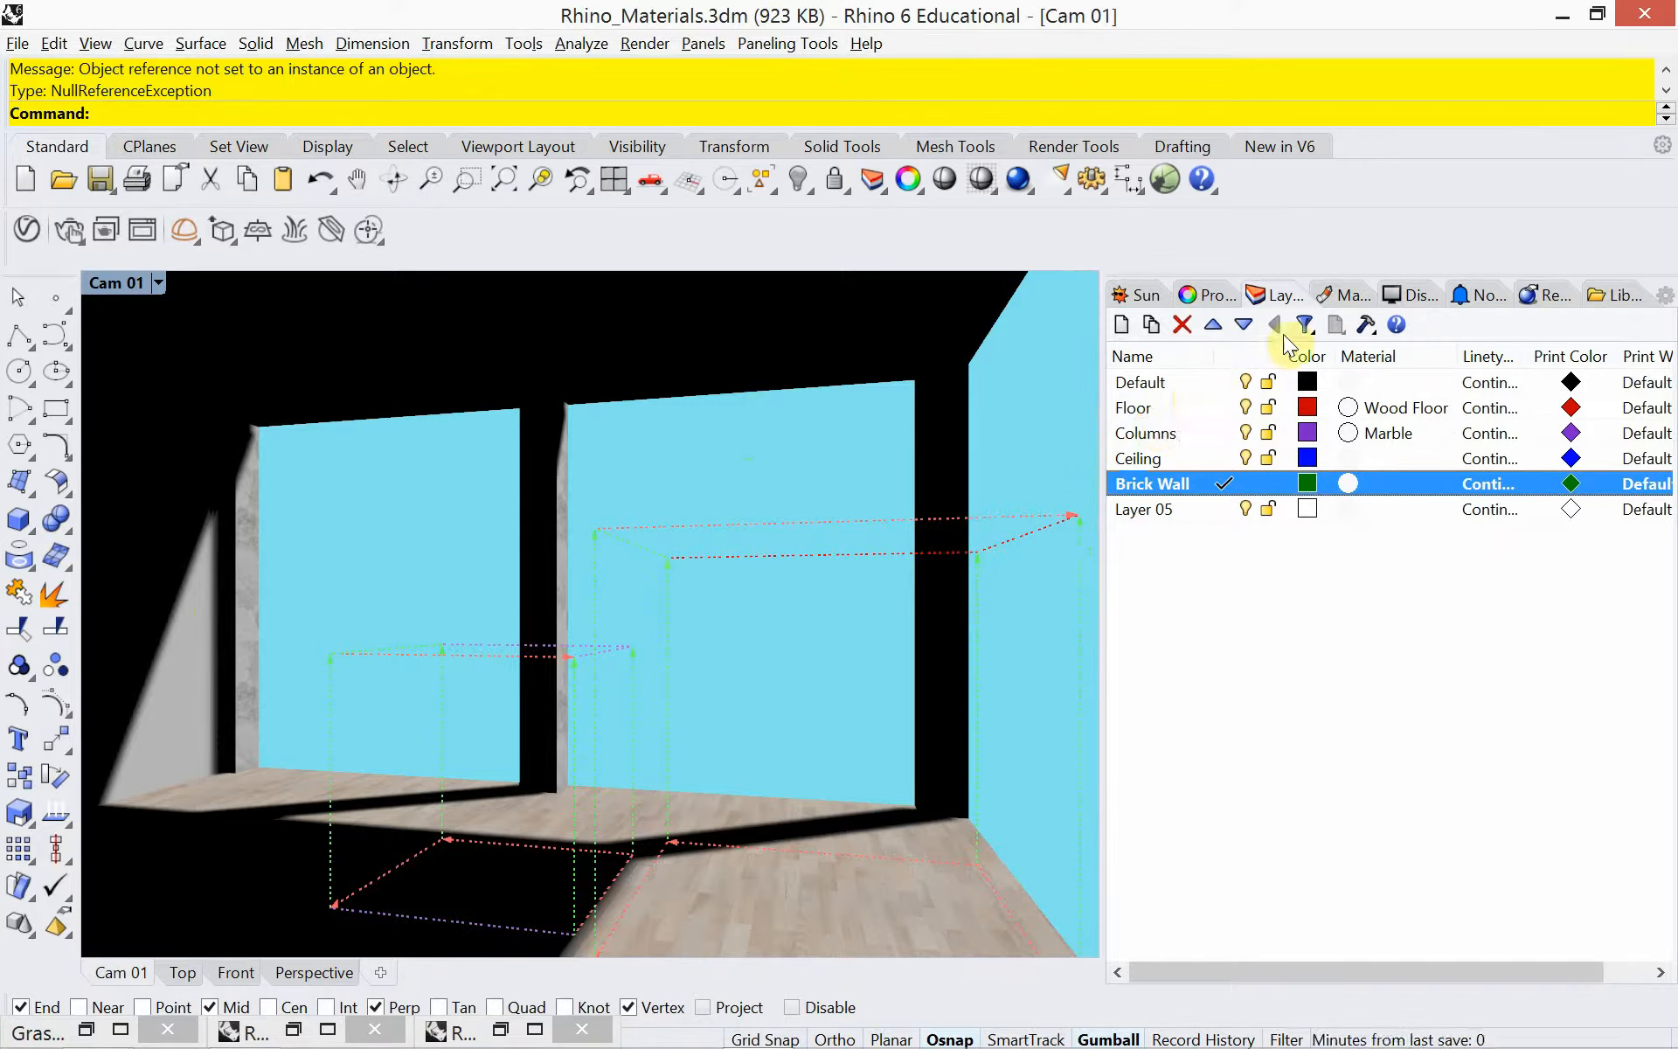
Apply box texture mapping to the brick wall, drawing the mapping box freehand beside it in the Cam 01 view.
click(136, 642)
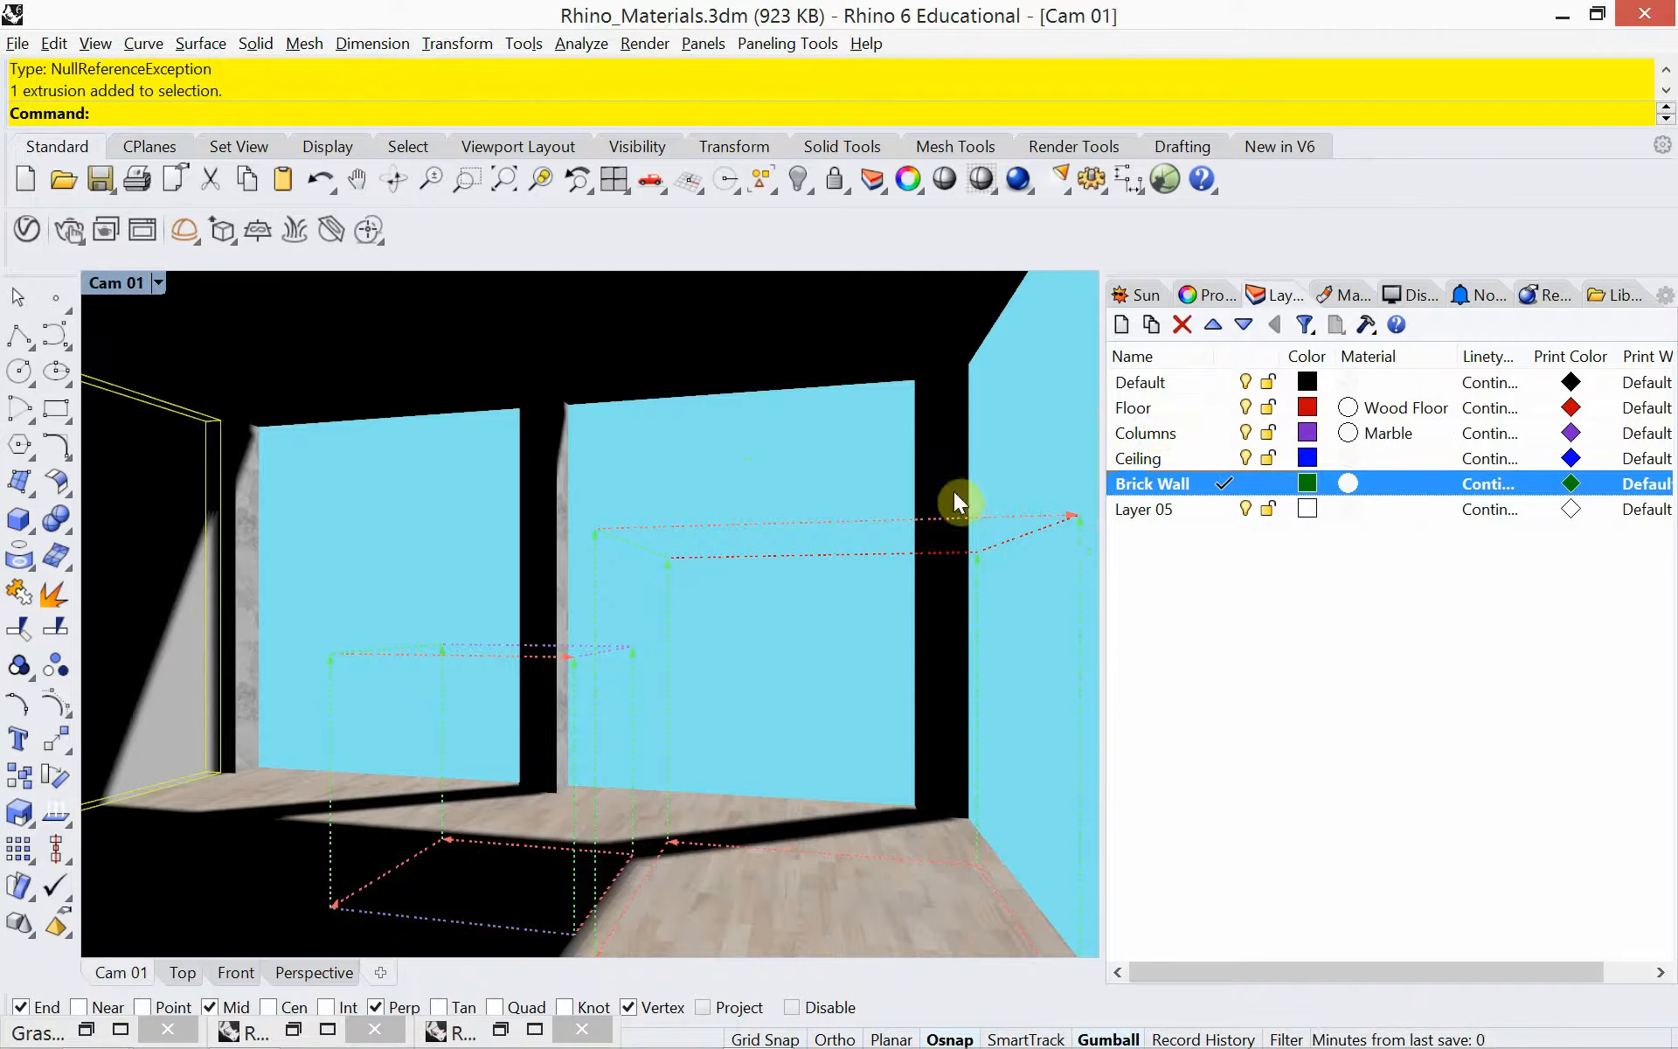
click(1215, 295)
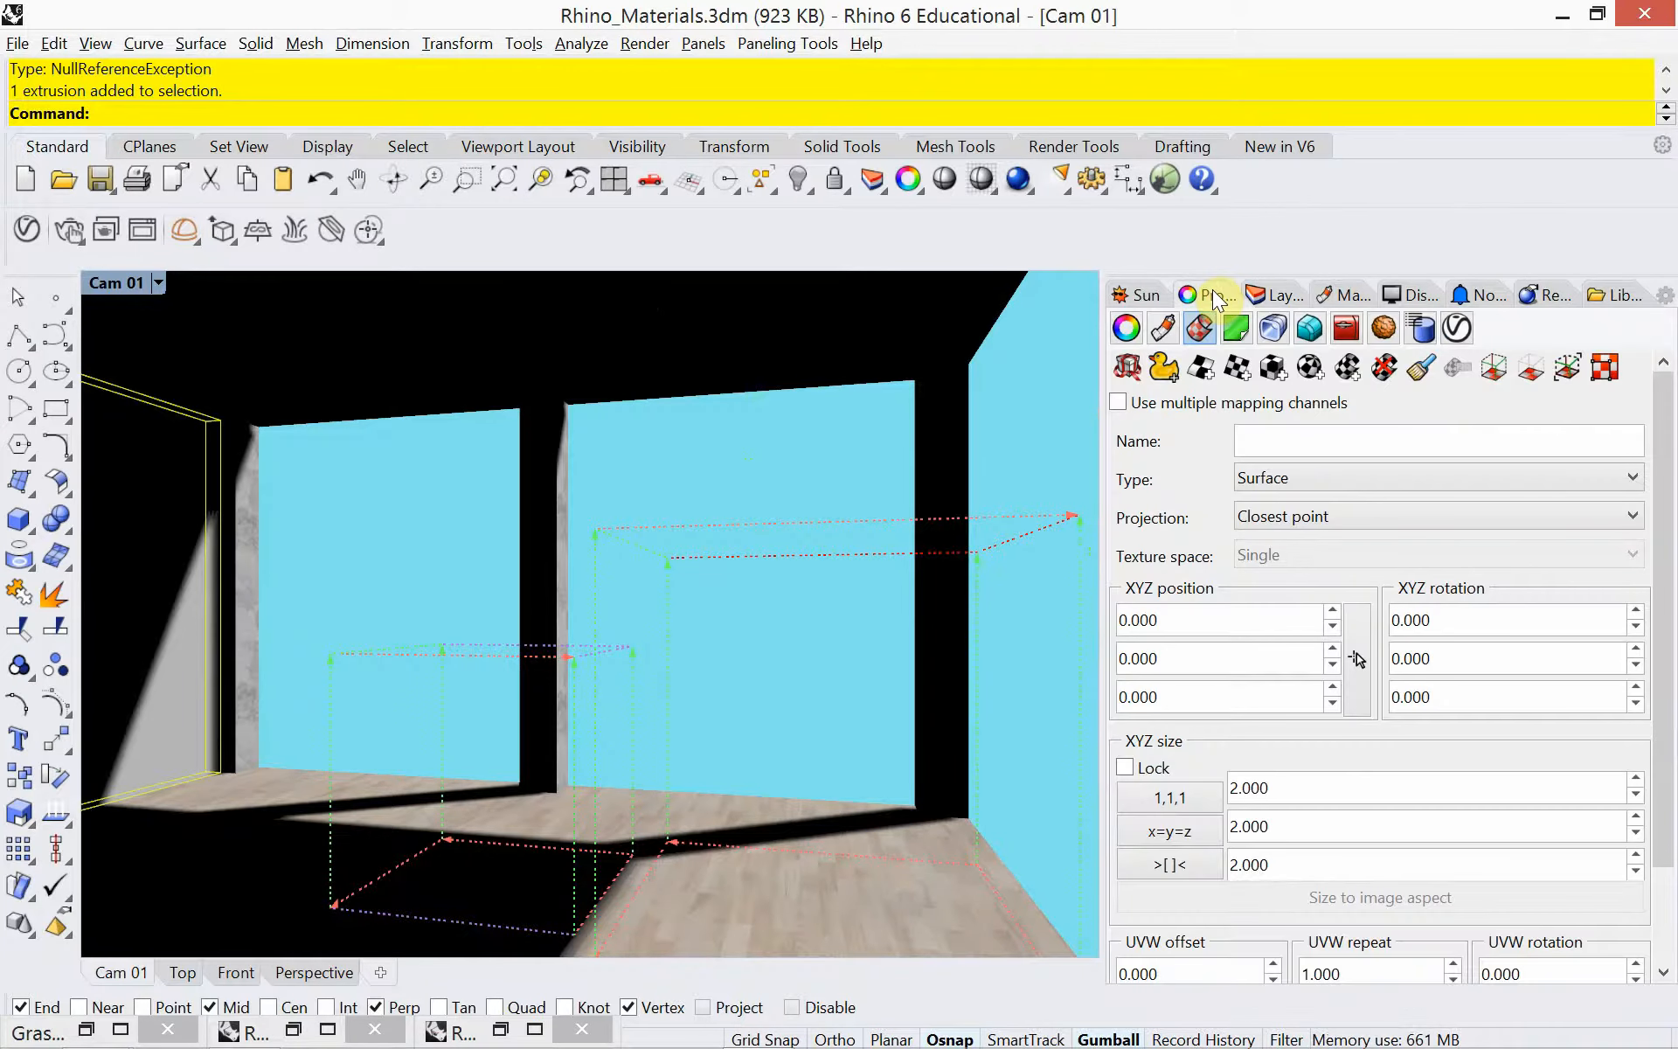
click(1274, 367)
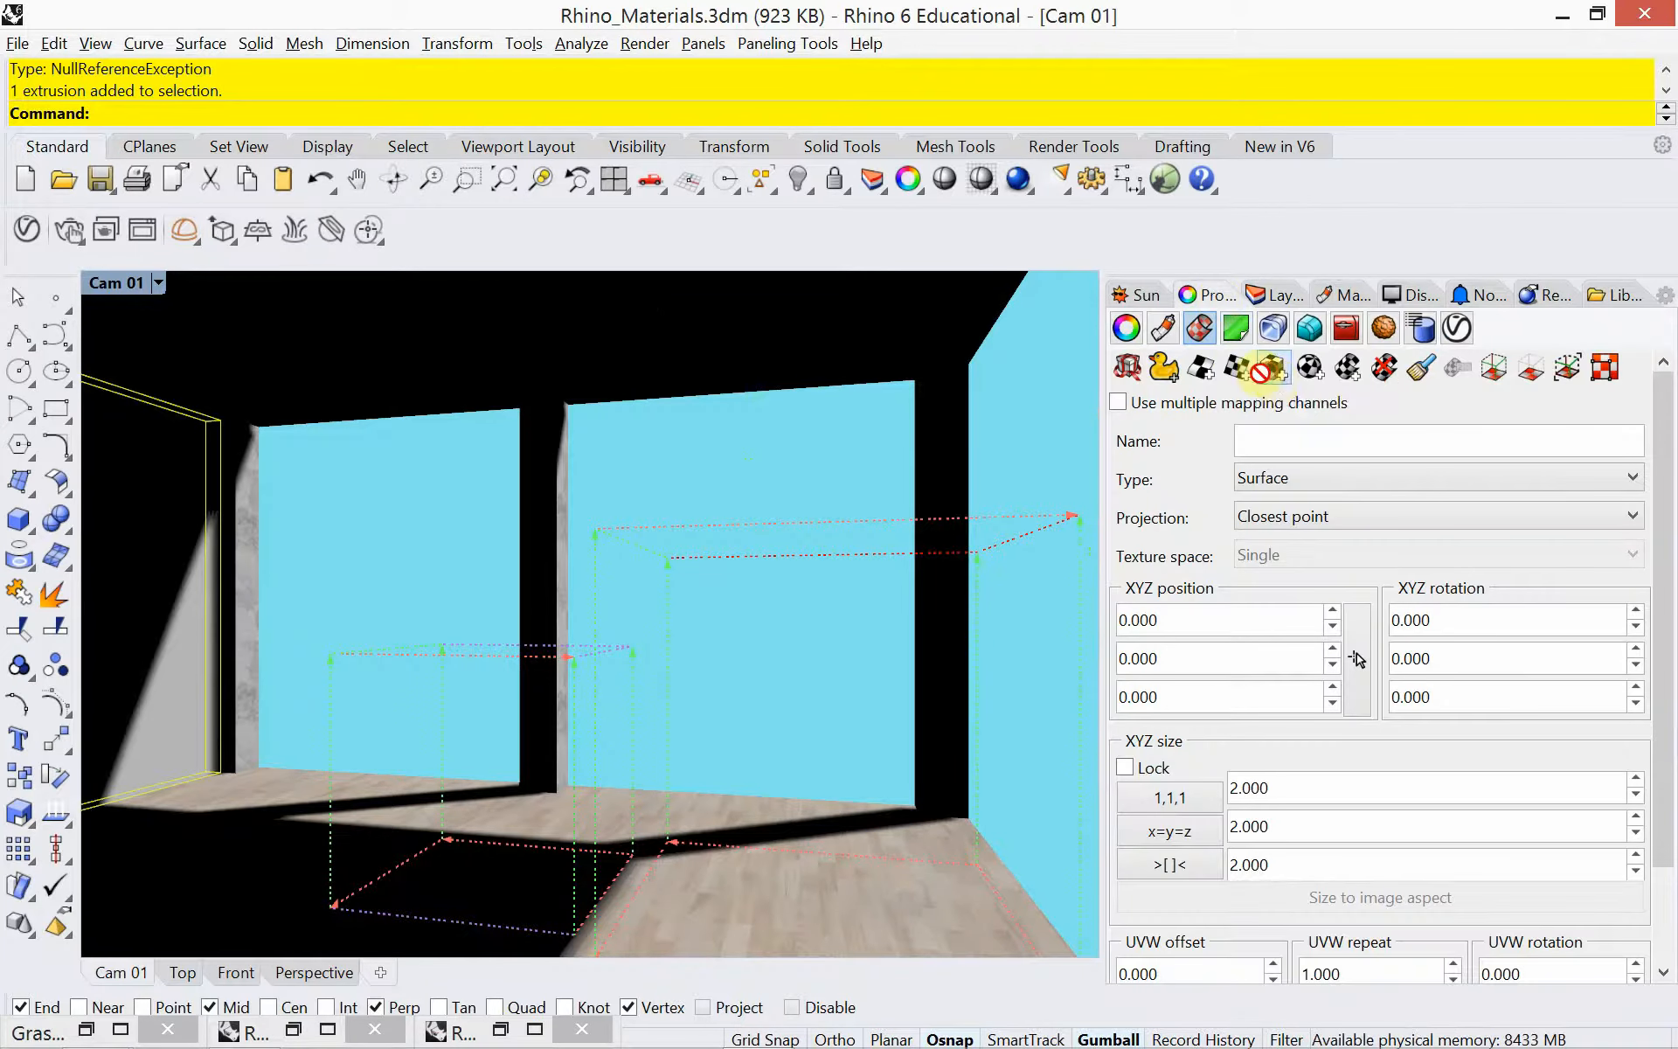
click(233, 841)
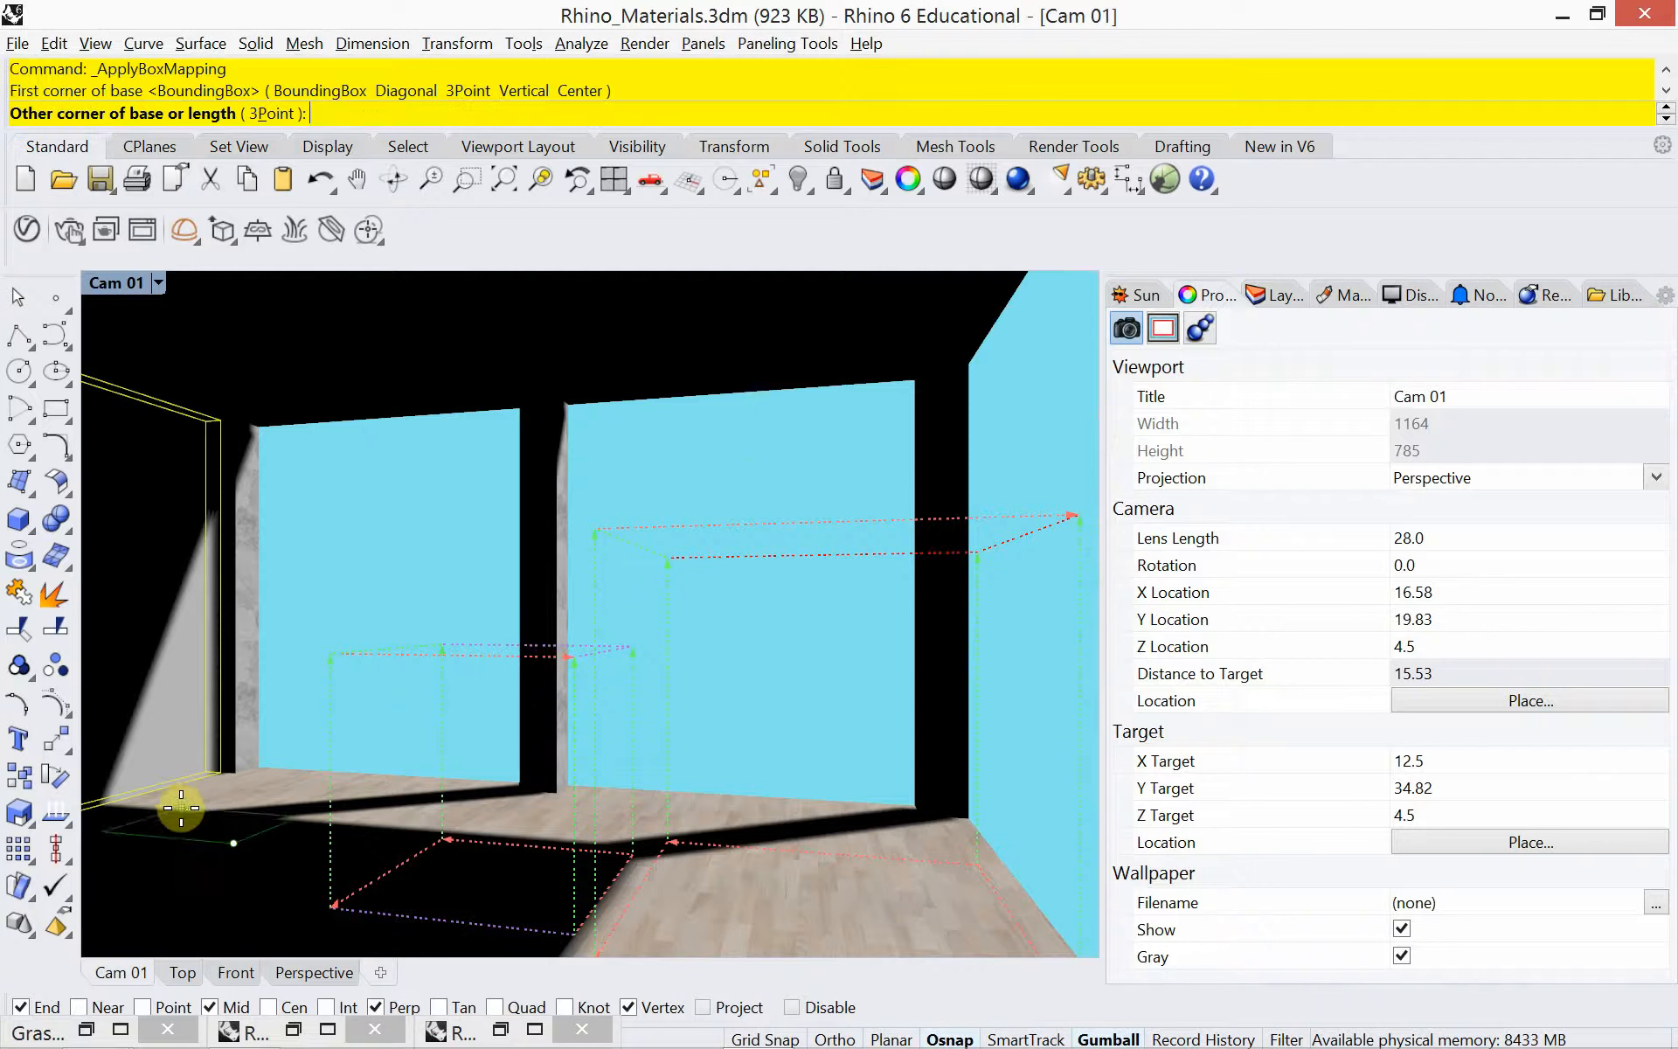
click(177, 796)
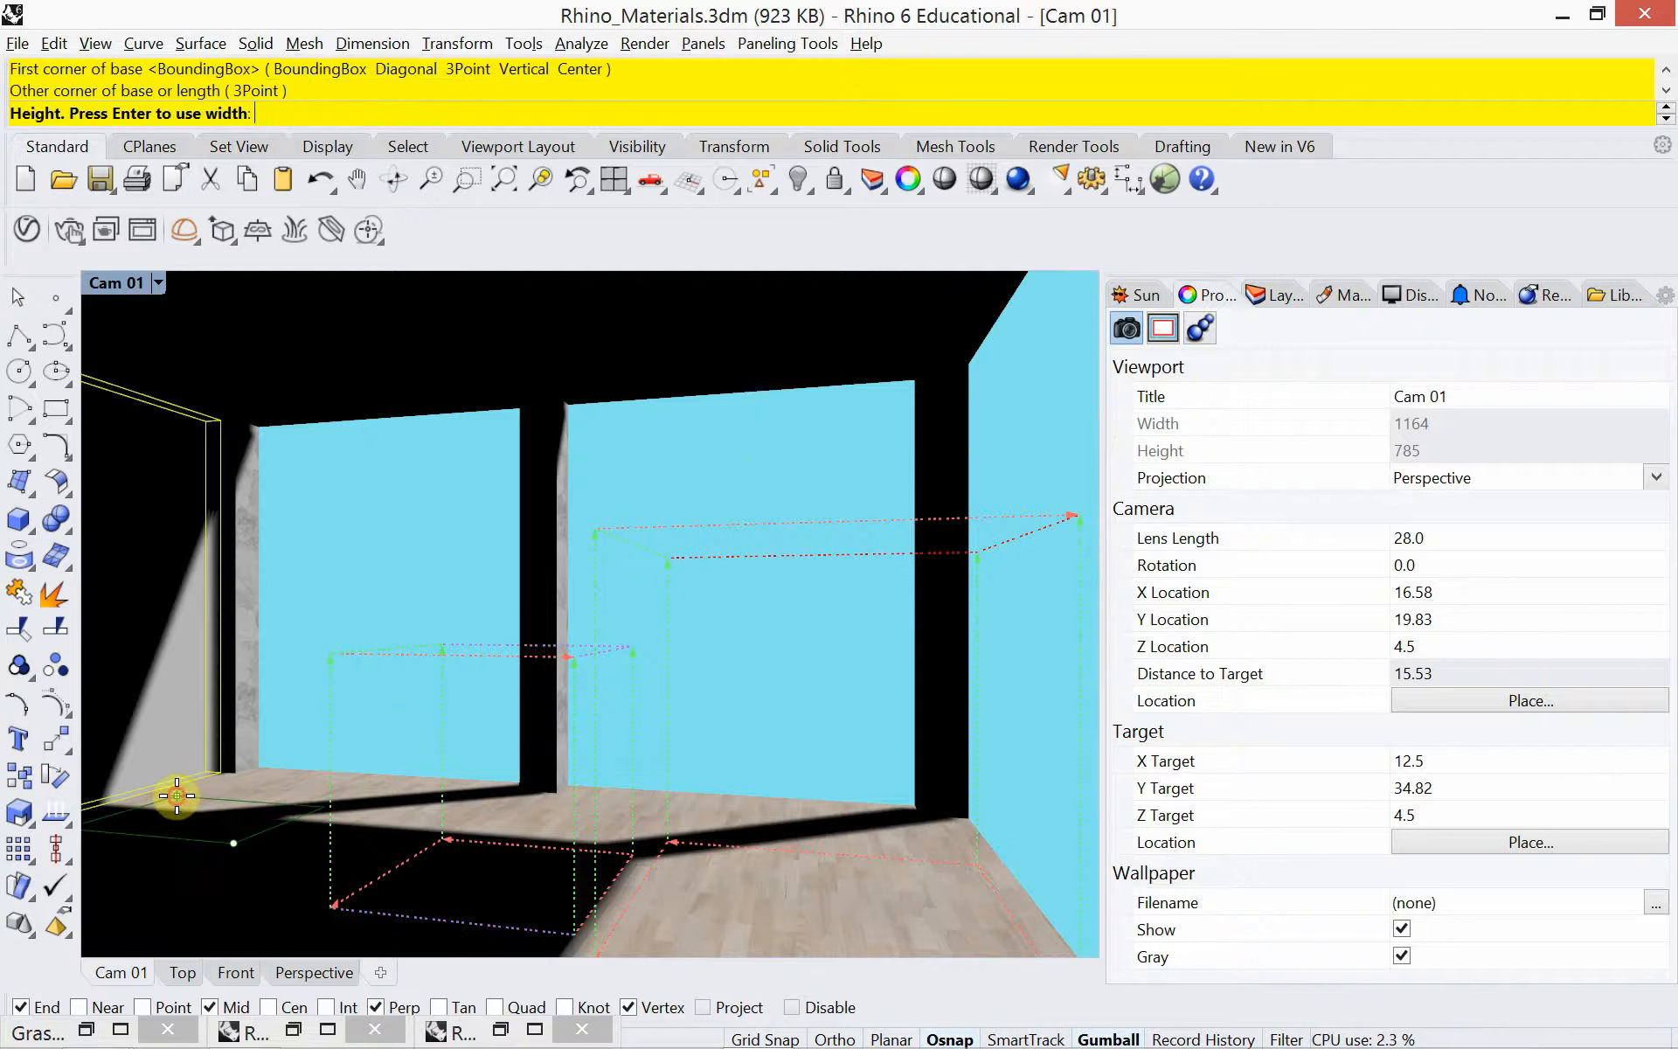
click(174, 692)
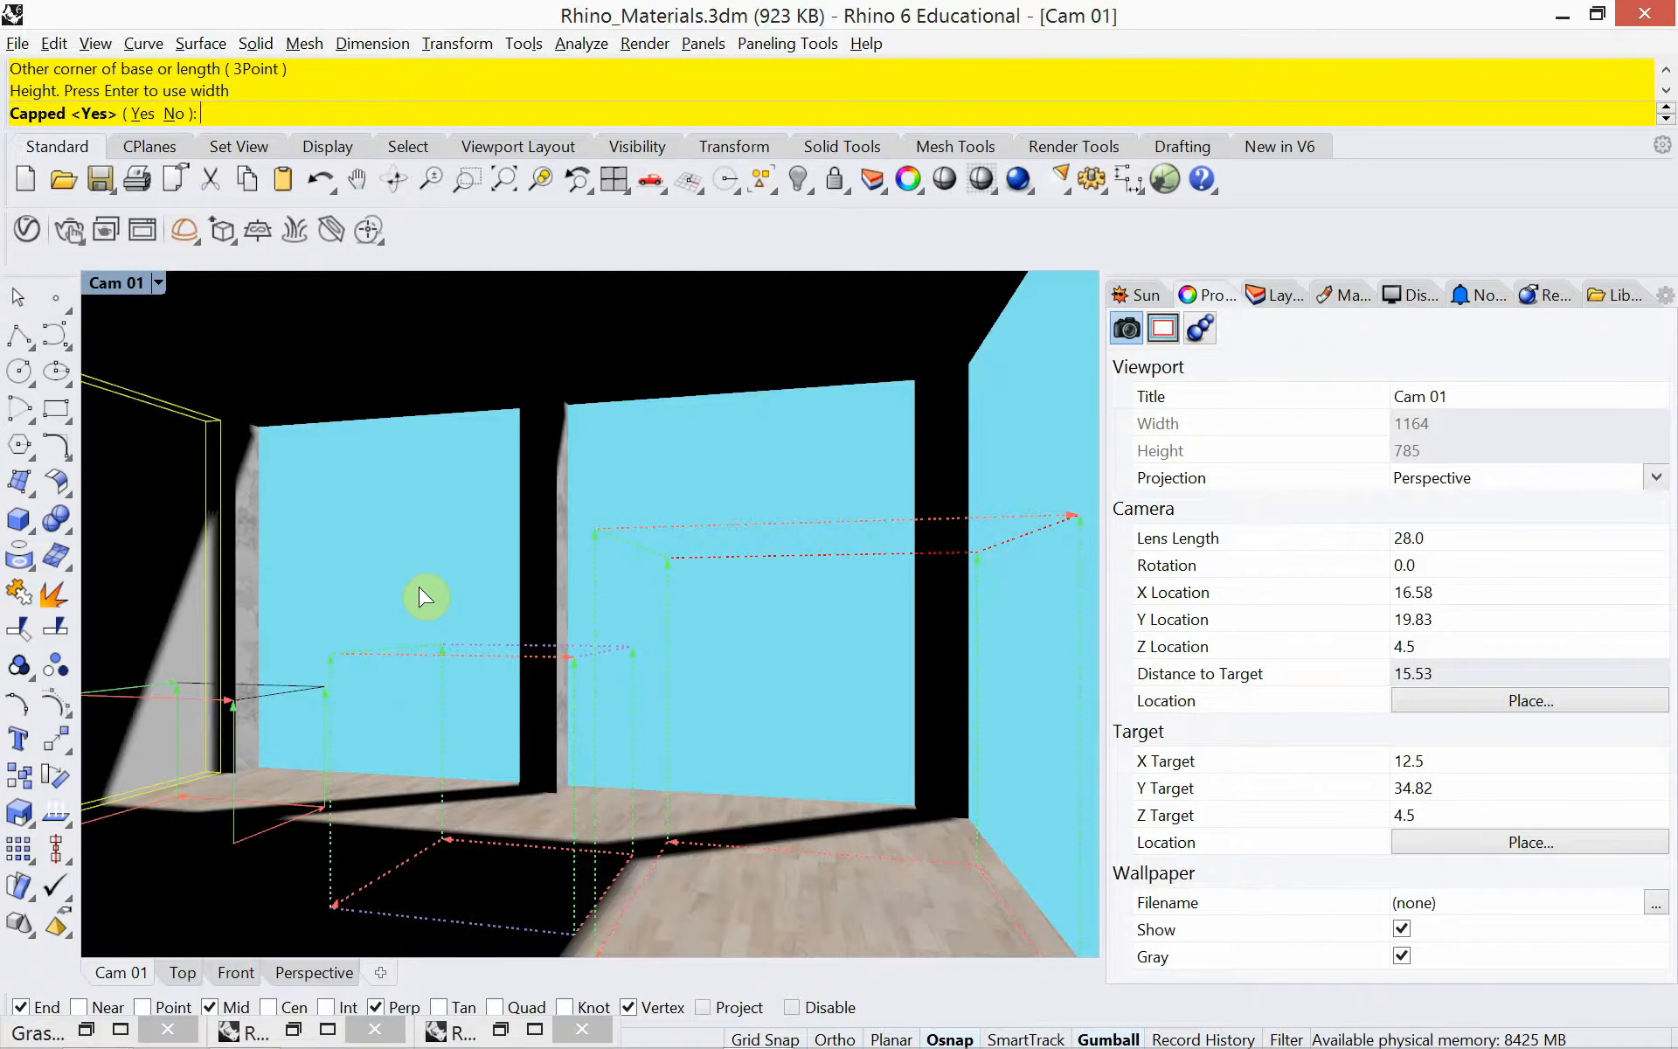
Switch to Chrome, close the marble image tab and search Google Images for "brick seamless texture".
key(alt+Tab)
key(alt+Tab)
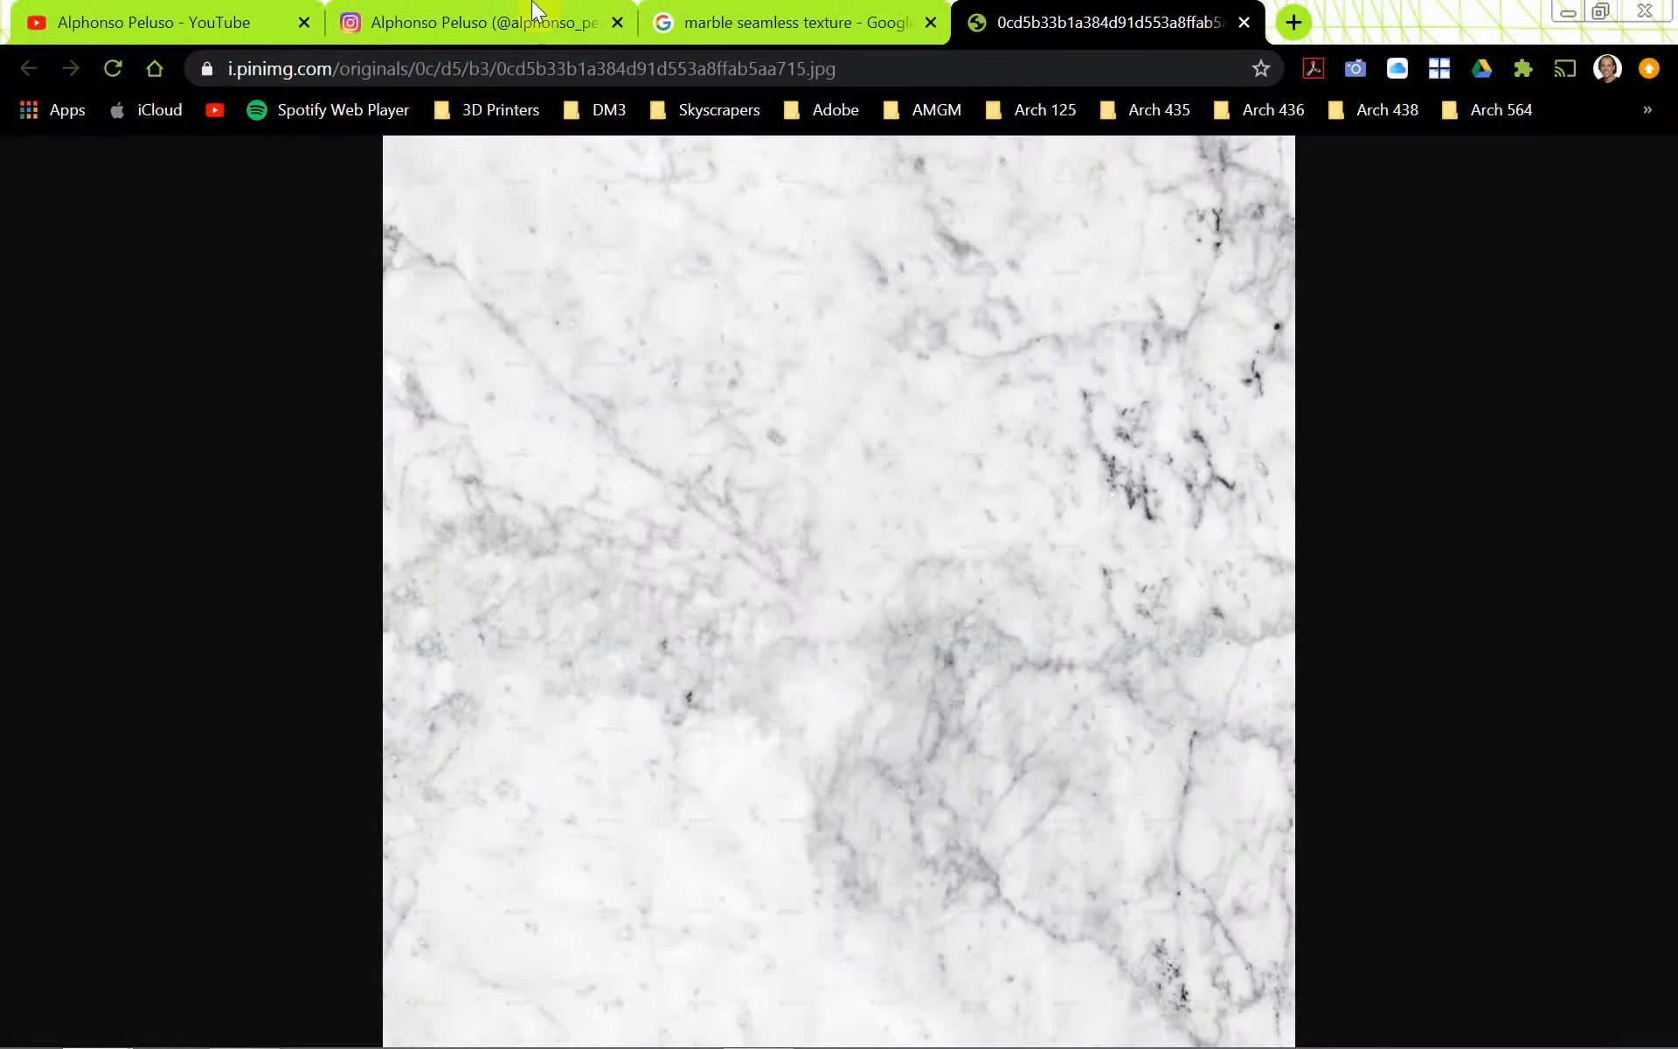
click(1247, 23)
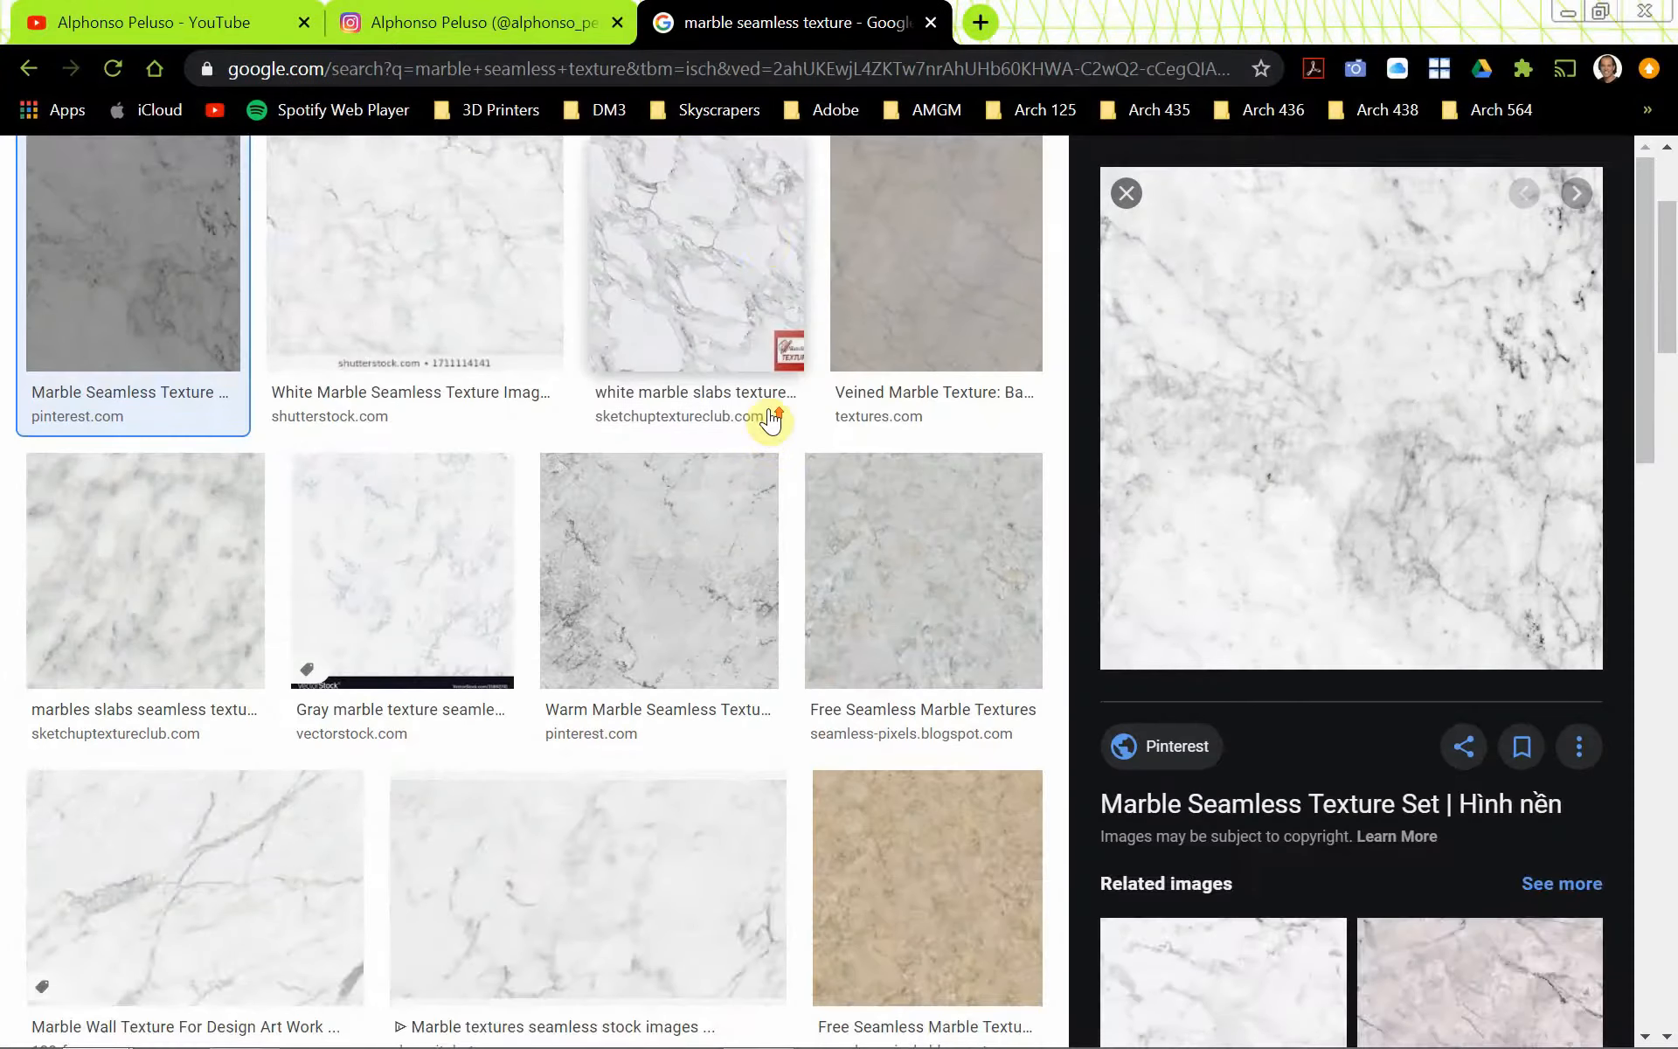
scroll(725, 499, up, 3)
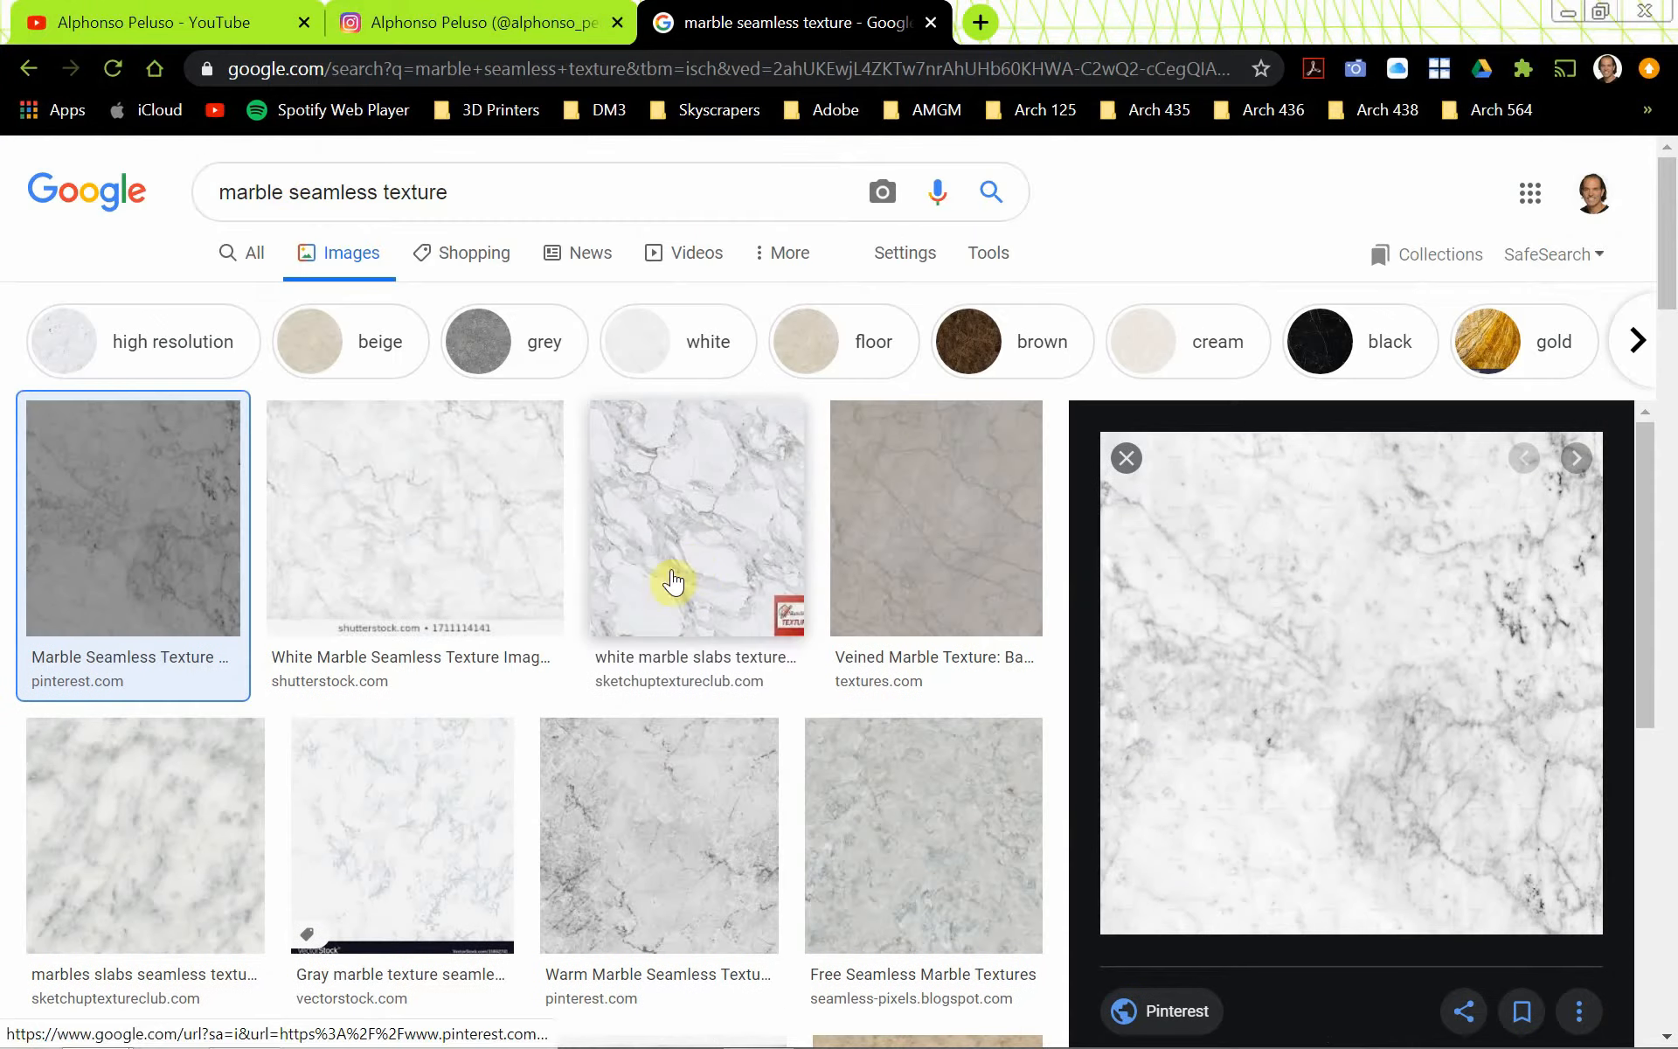
double_click(270, 194)
text(brick)
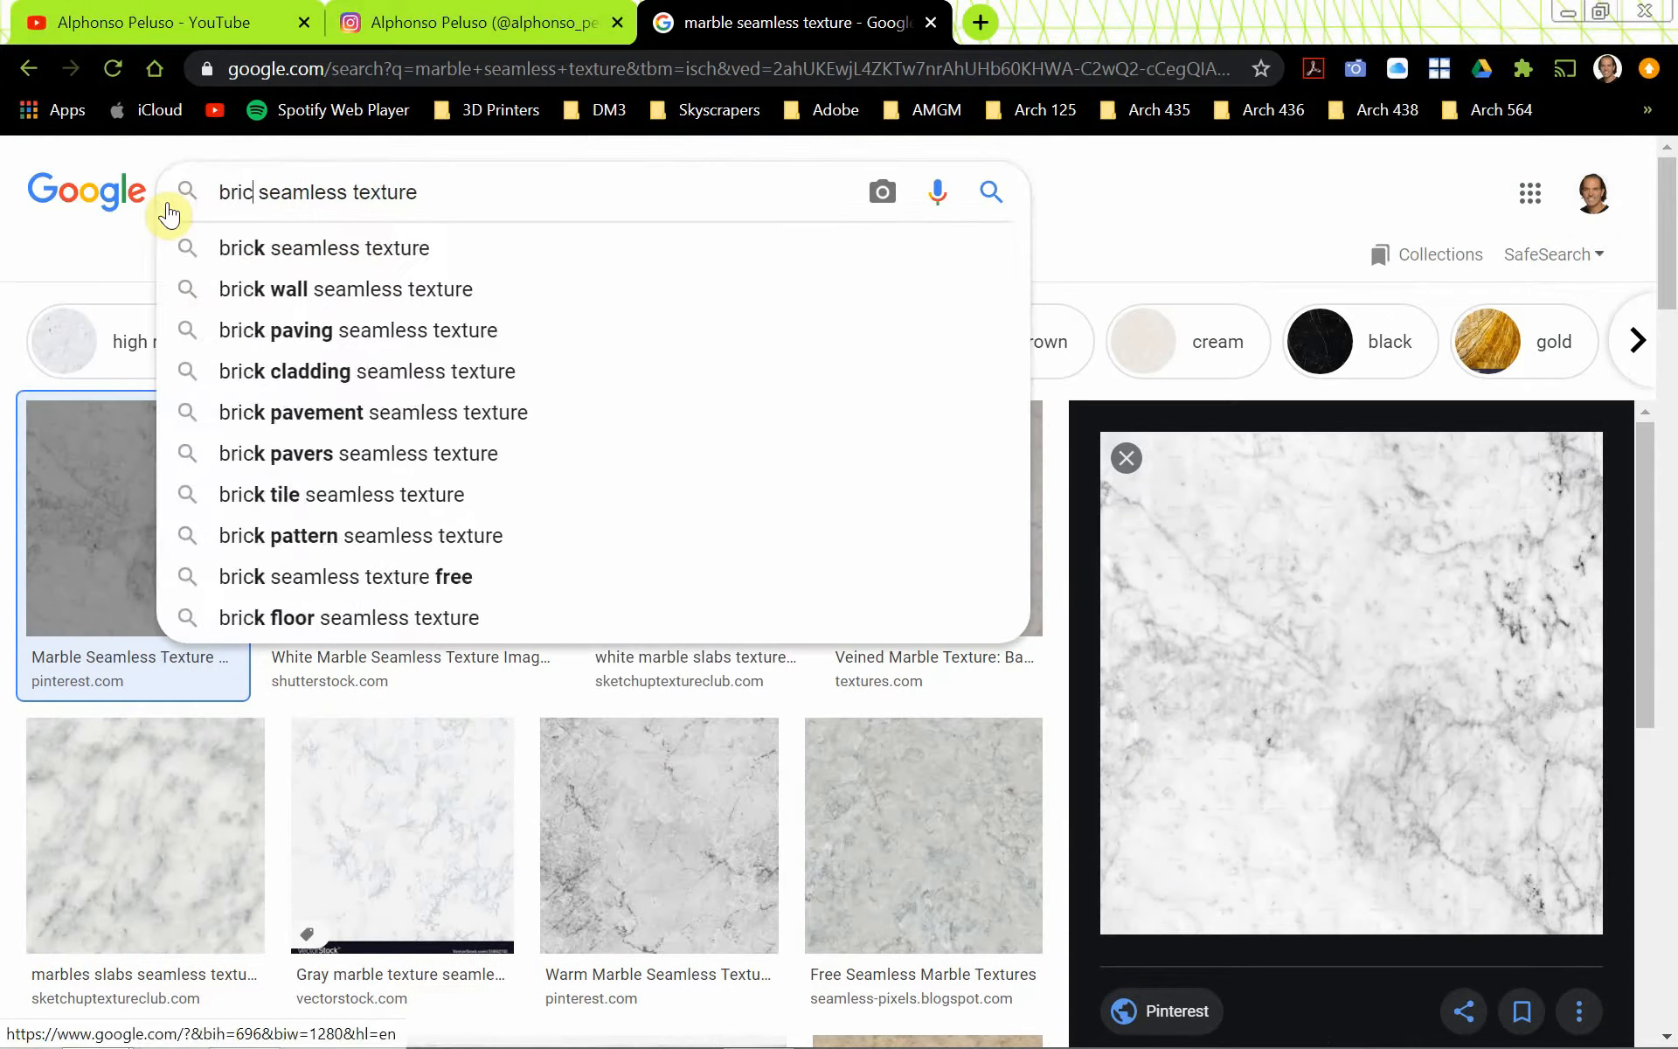
key(Return)
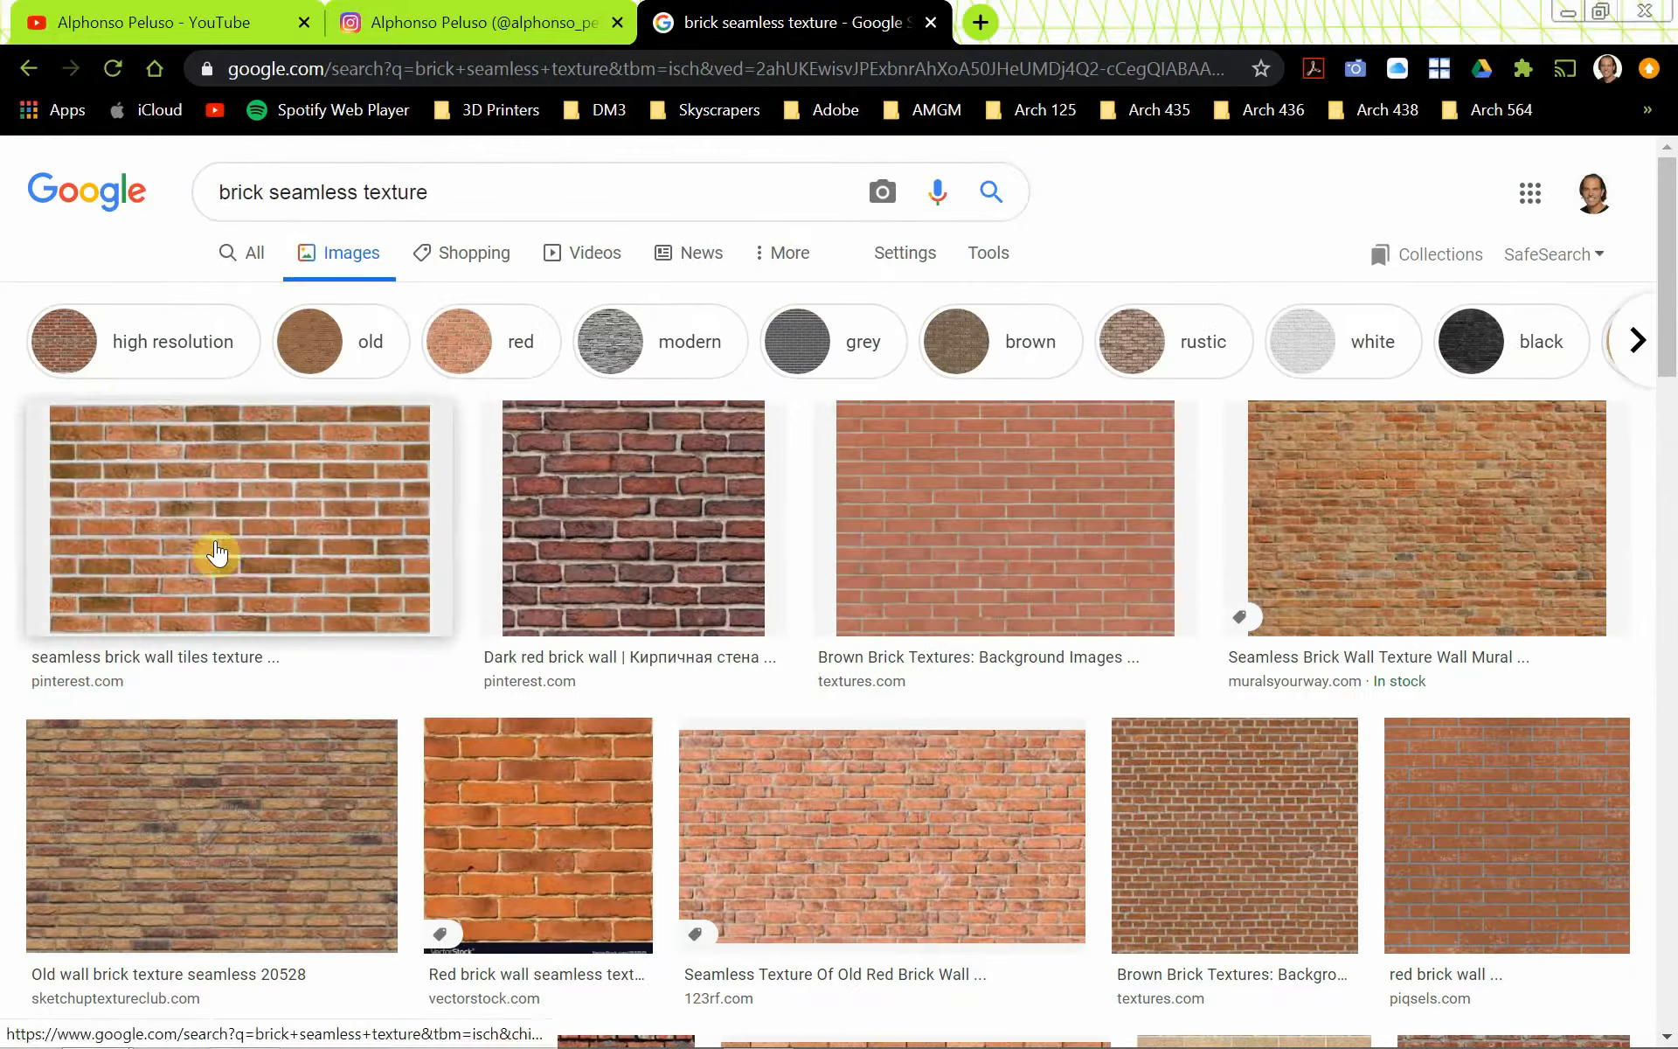
Preview brick textures in the results and open the 350 × 350 brown brick image from Textures.com in a new tab.
click(273, 564)
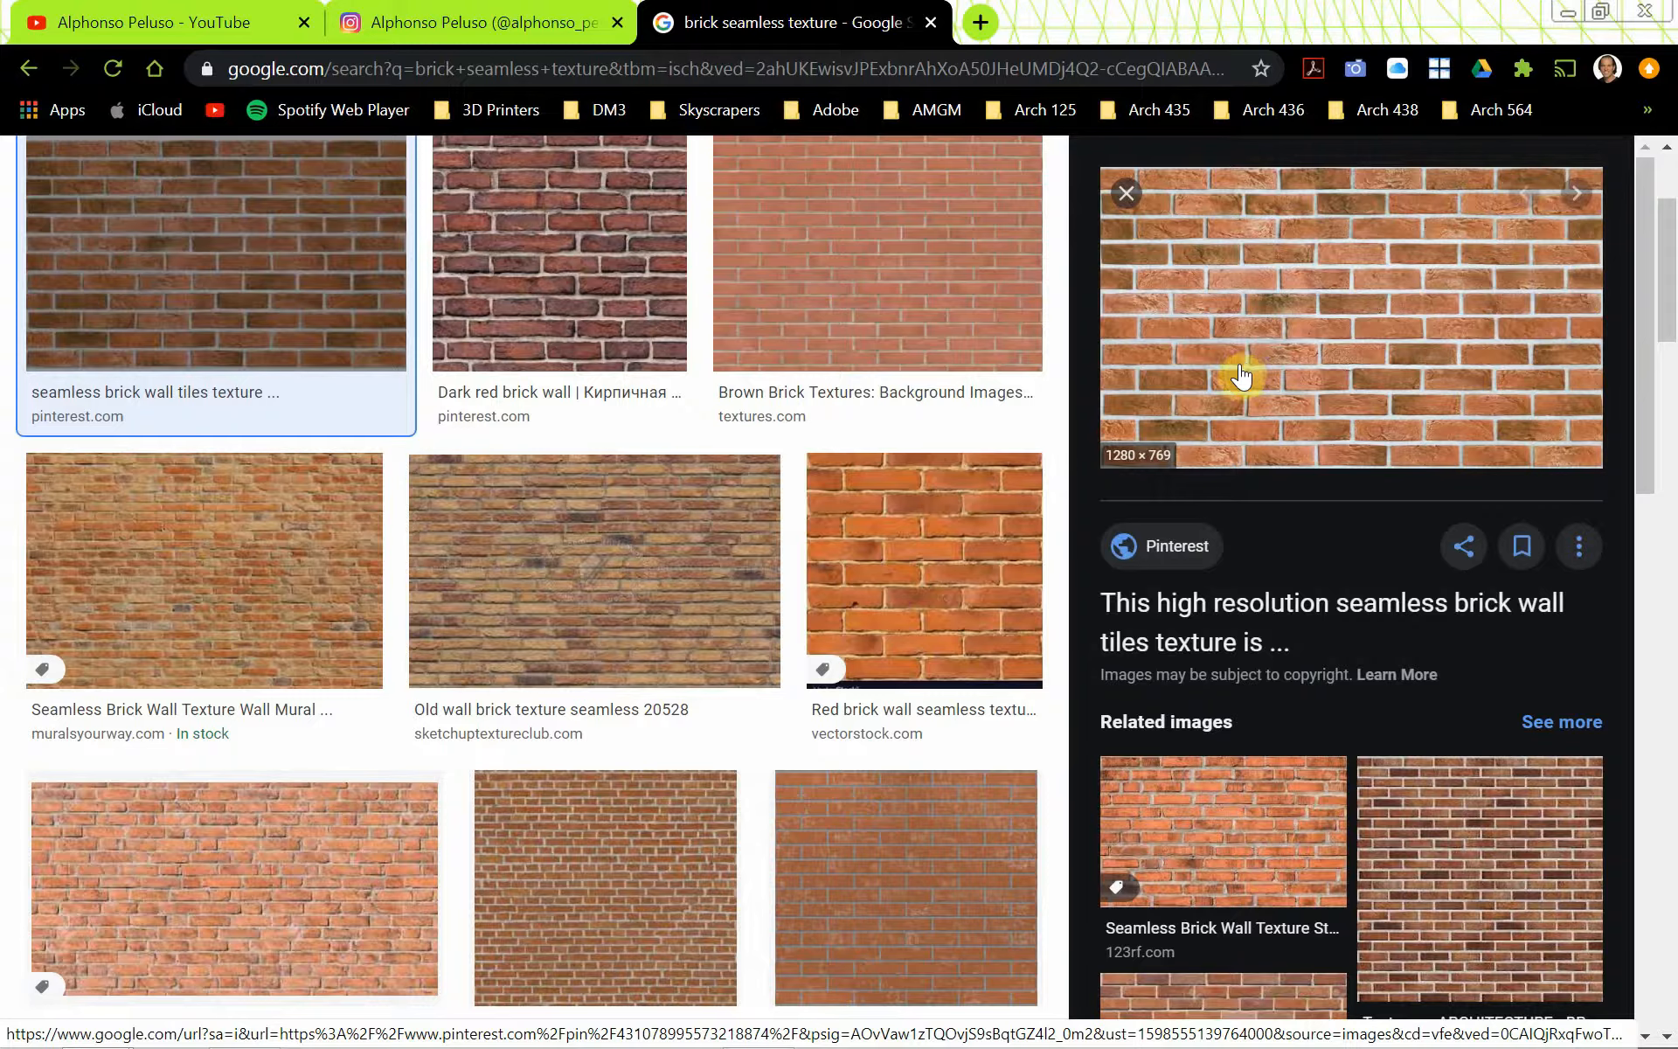
key(Escape)
click(1194, 569)
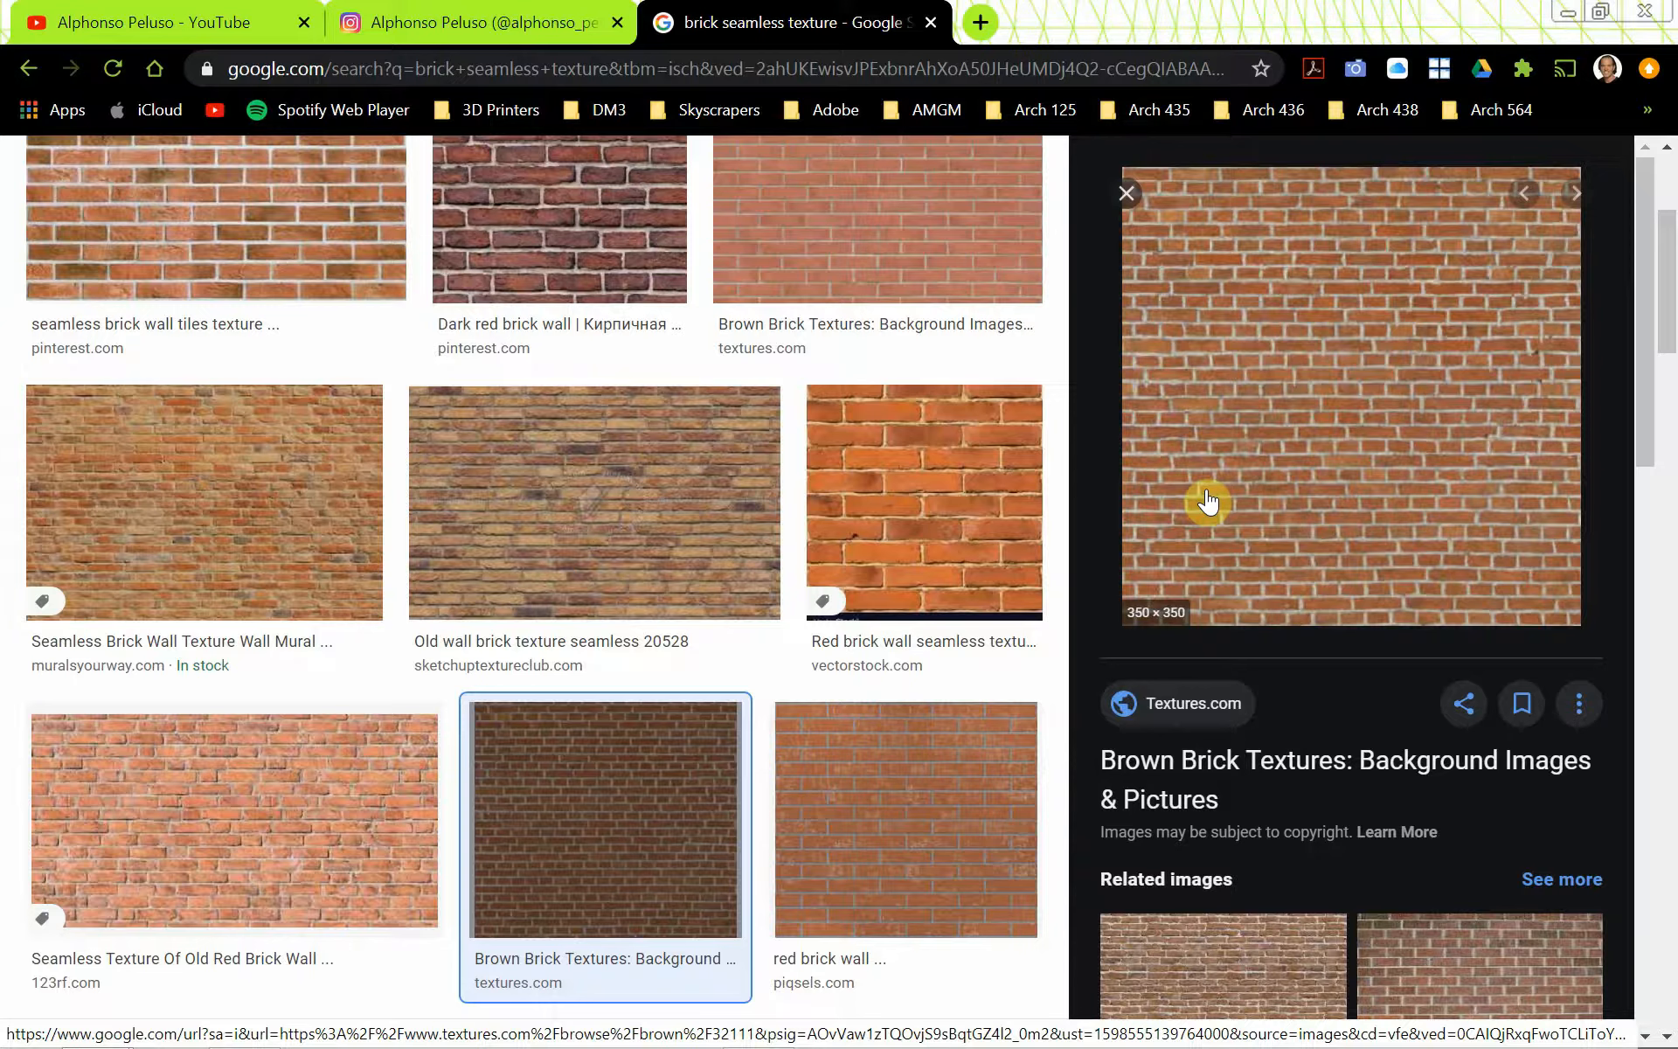
right_click(1245, 453)
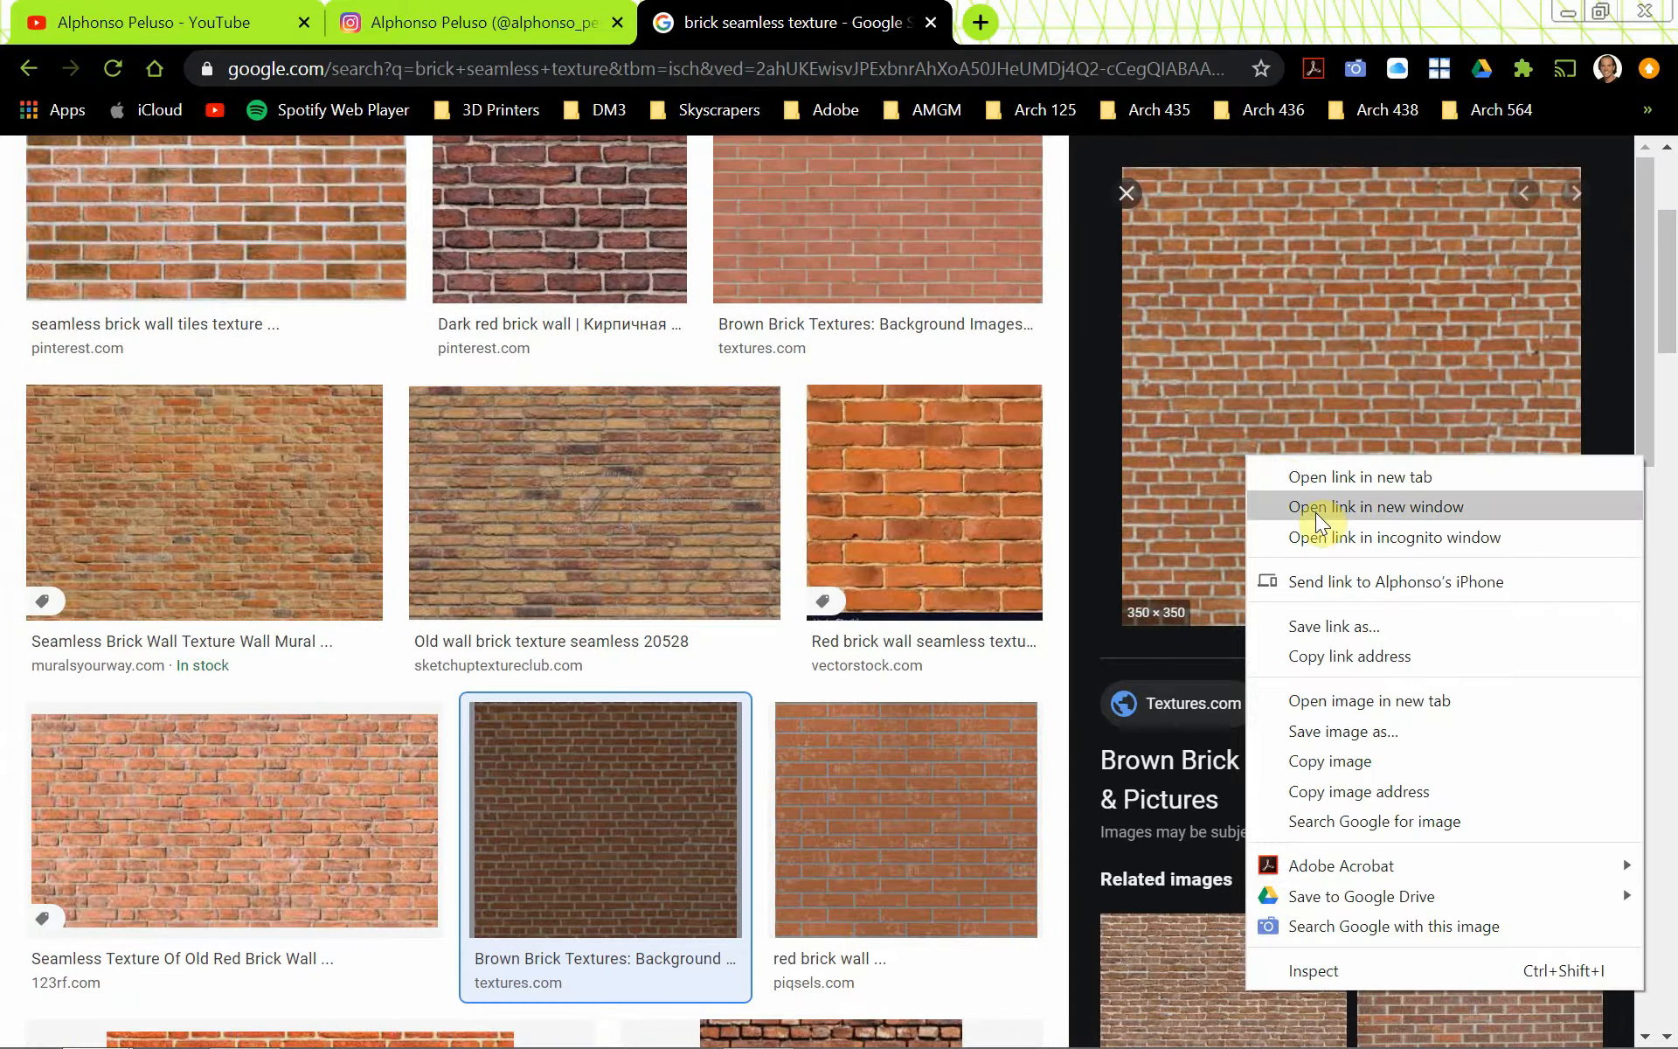
click(1412, 696)
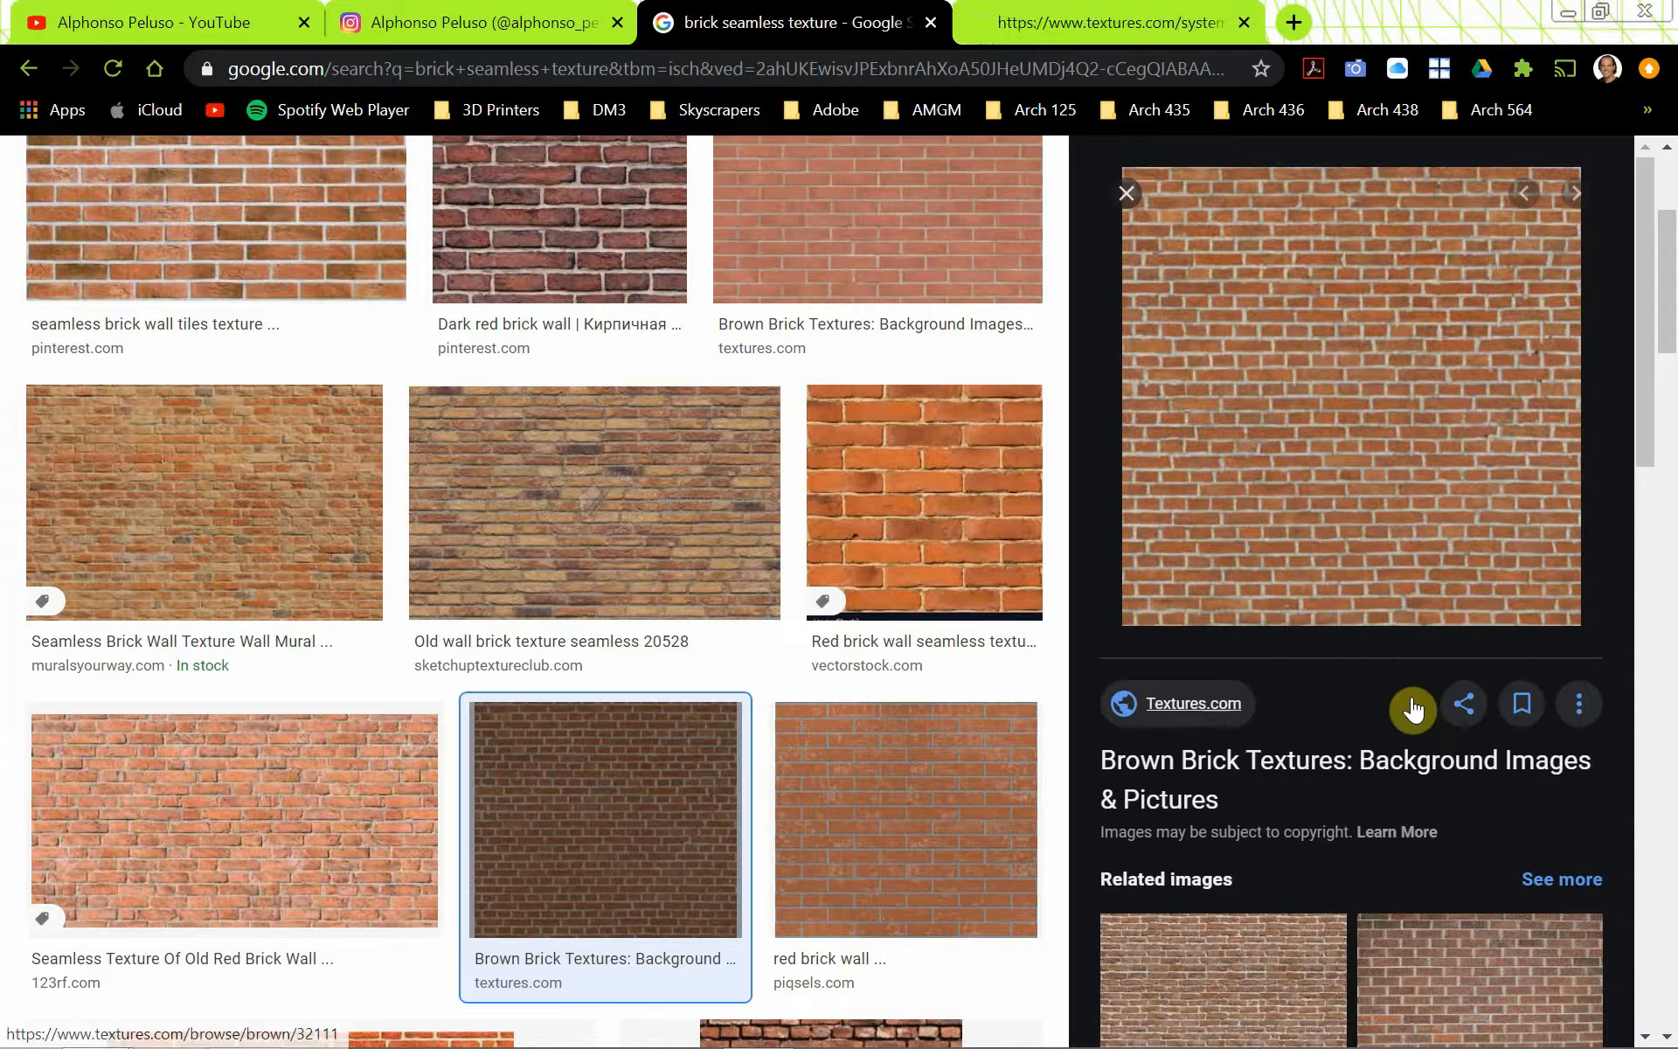
click(1137, 34)
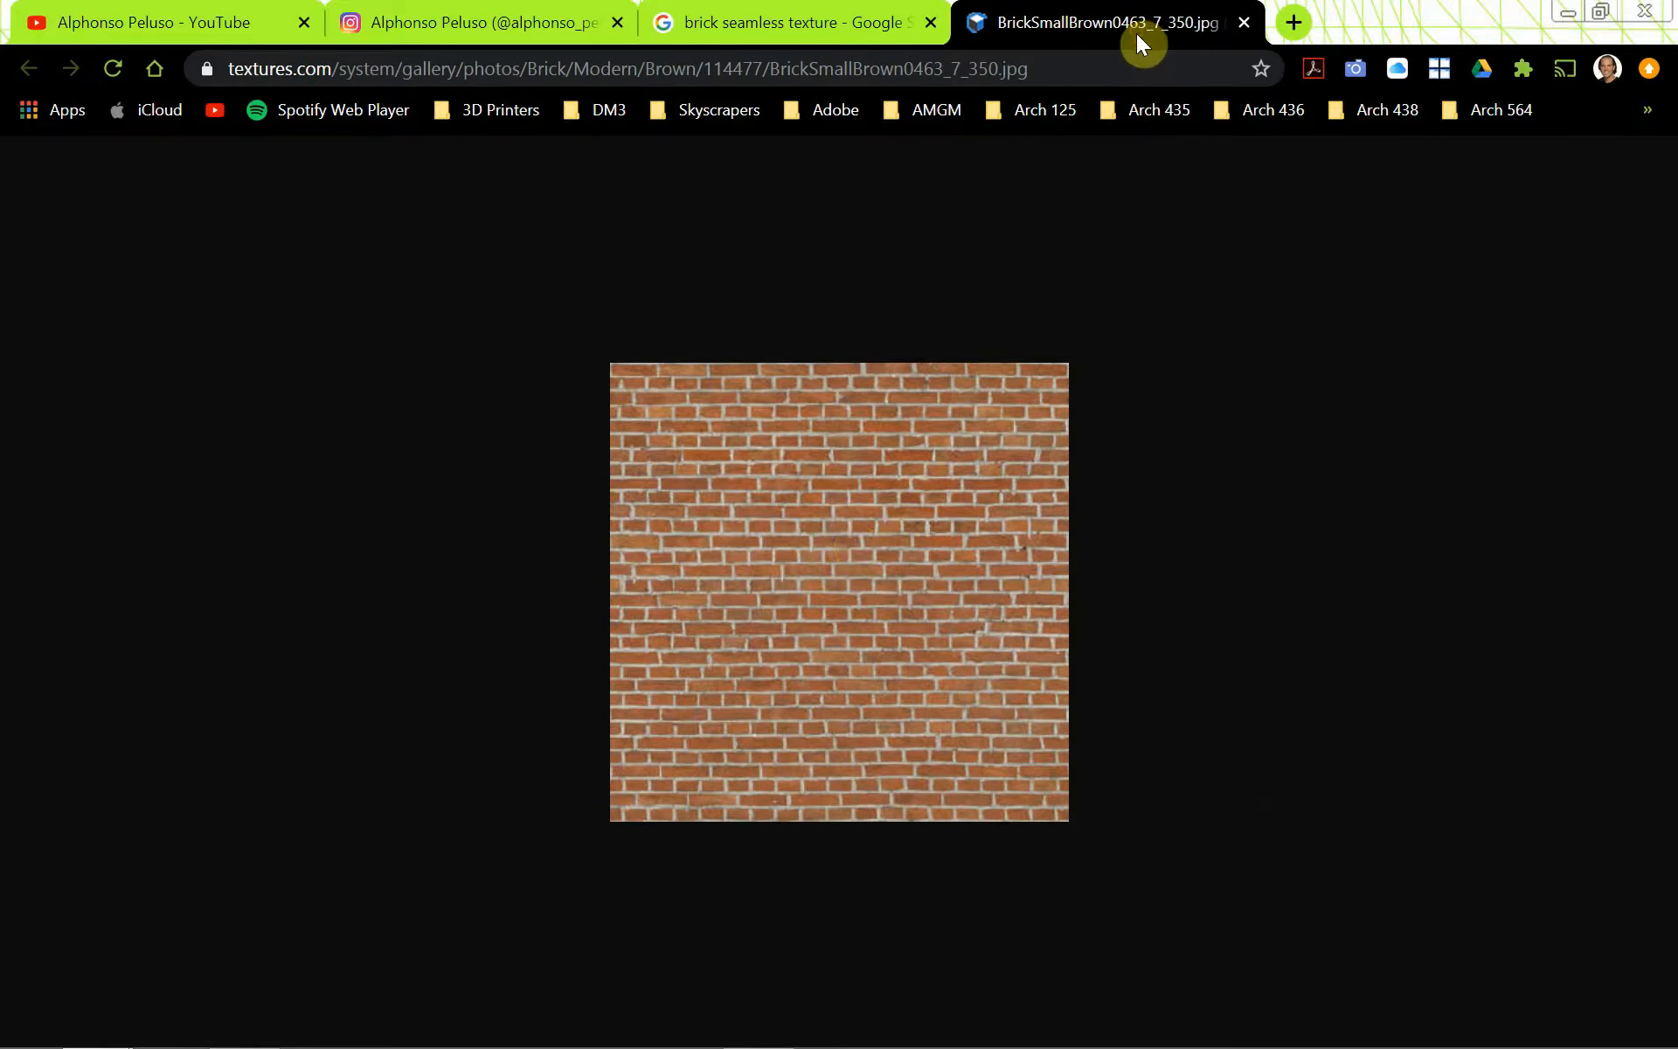
Save the brown brick image as a JPEG named Brick-02 in the Rhino_Materials folder.
right_click(849, 547)
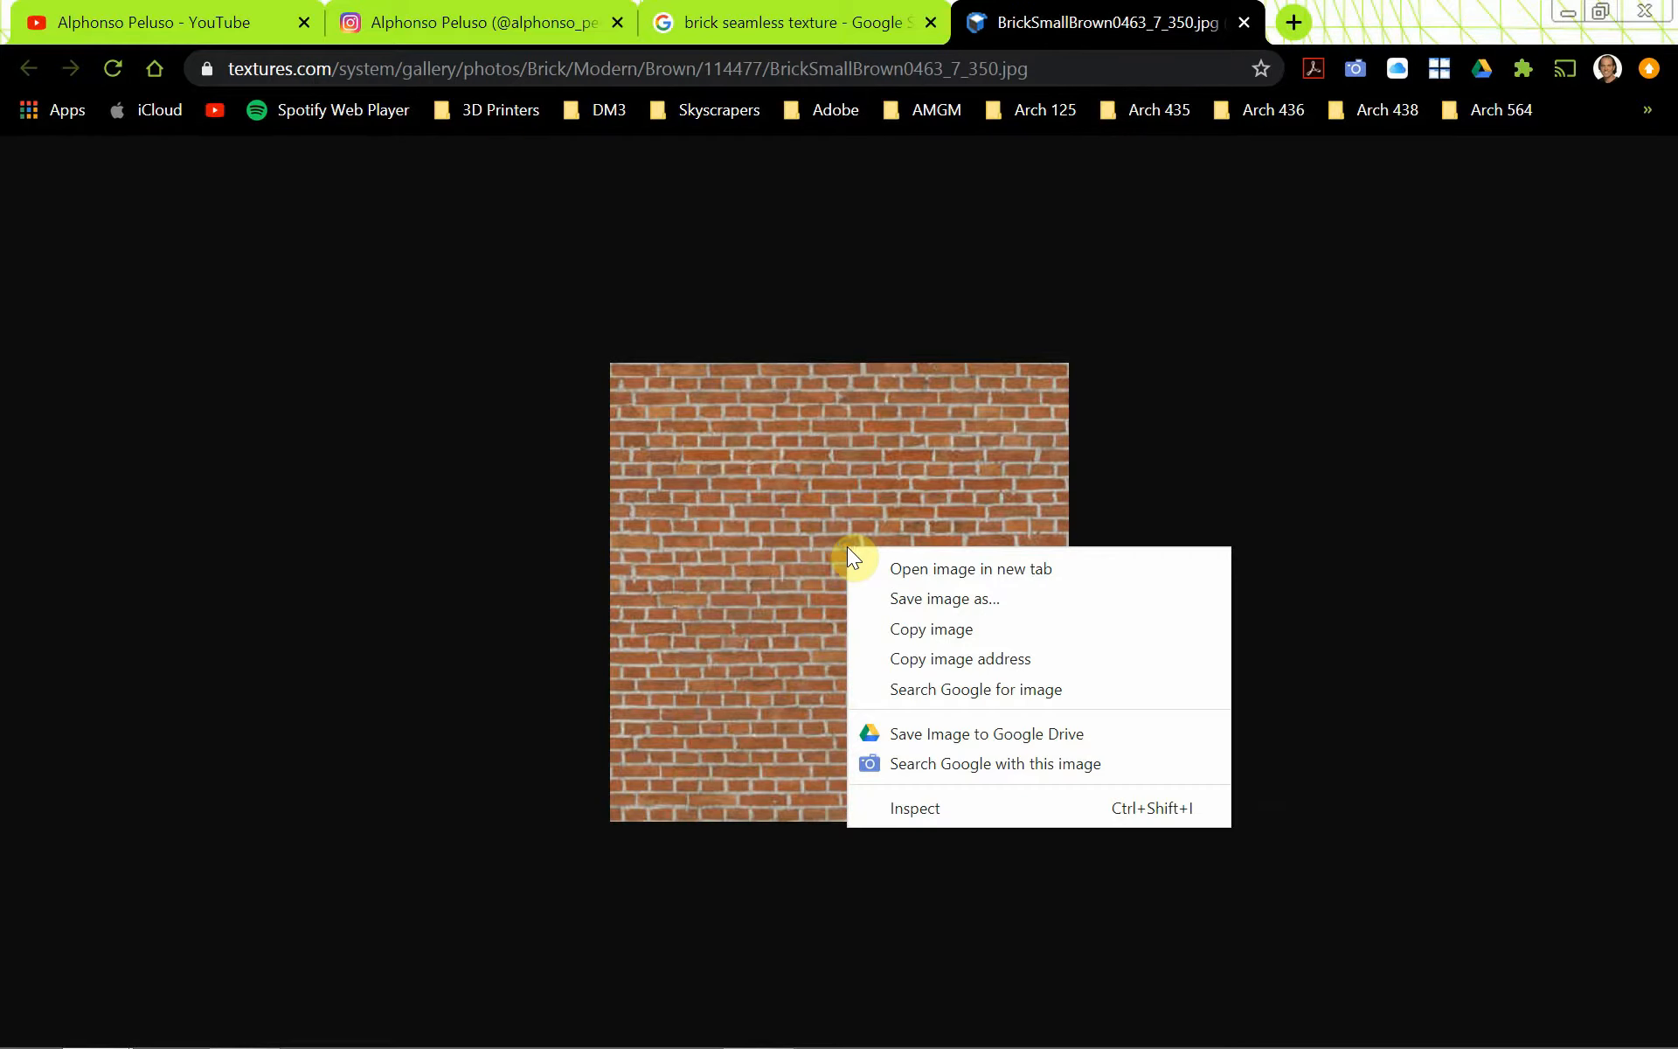
click(894, 602)
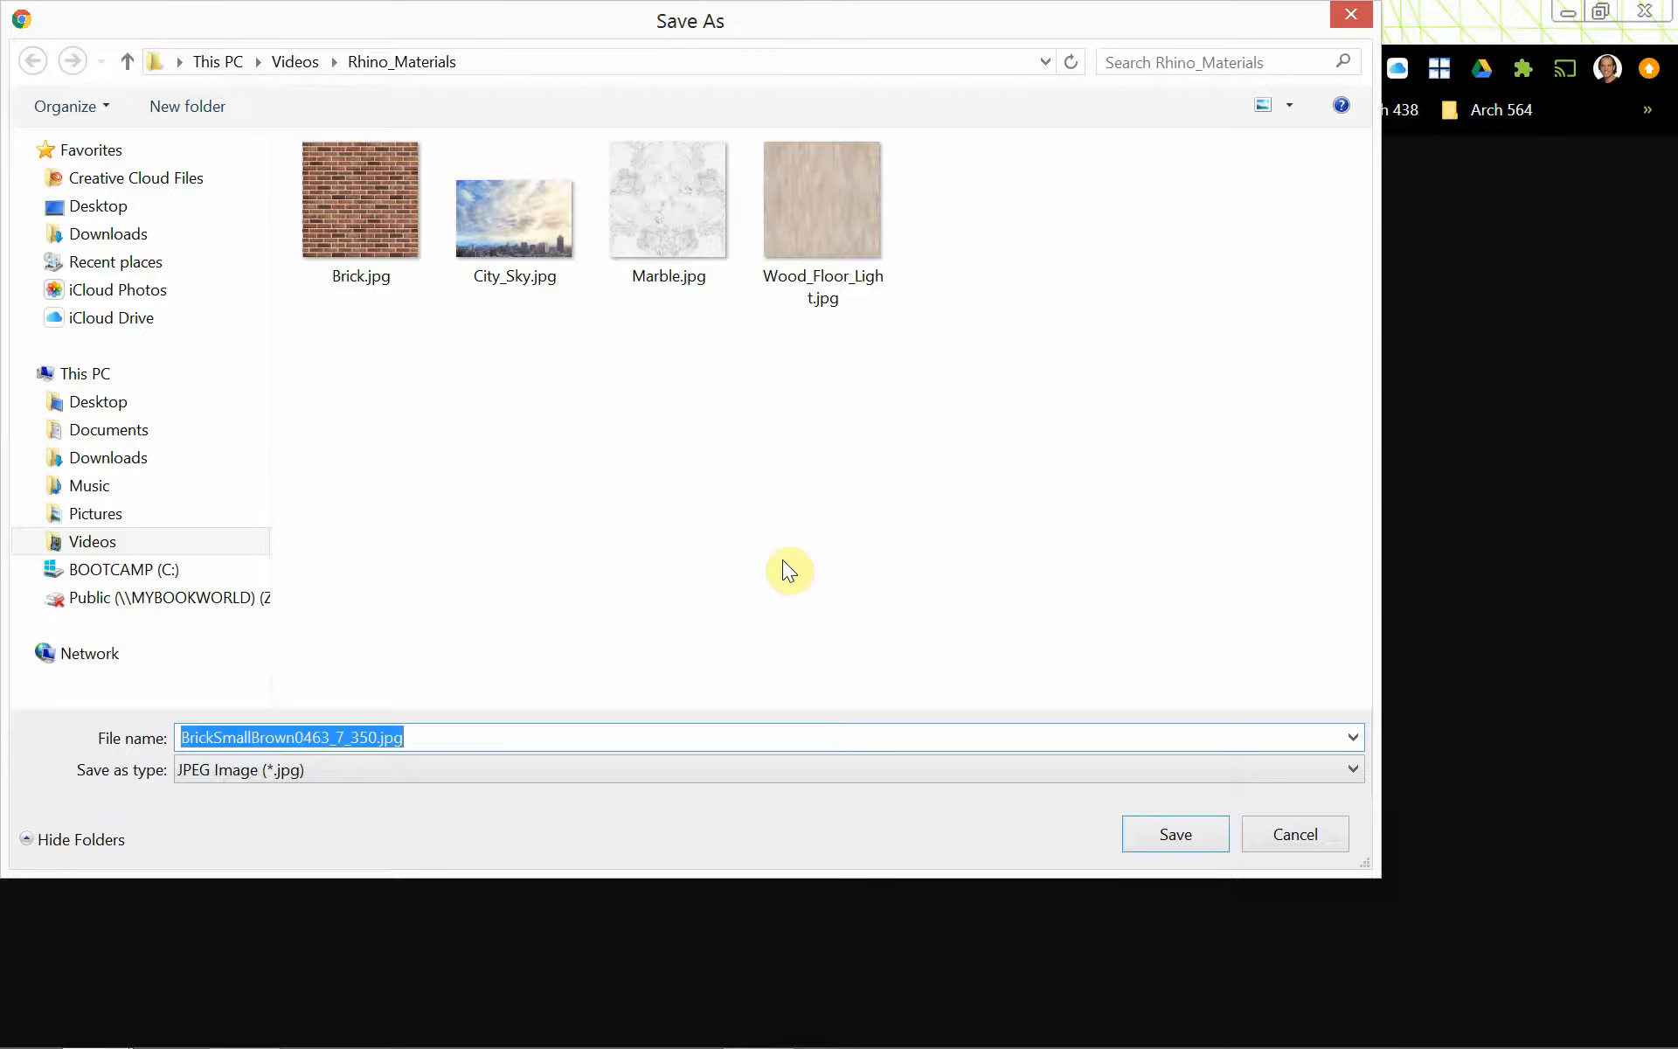
click(397, 241)
double_click(218, 734)
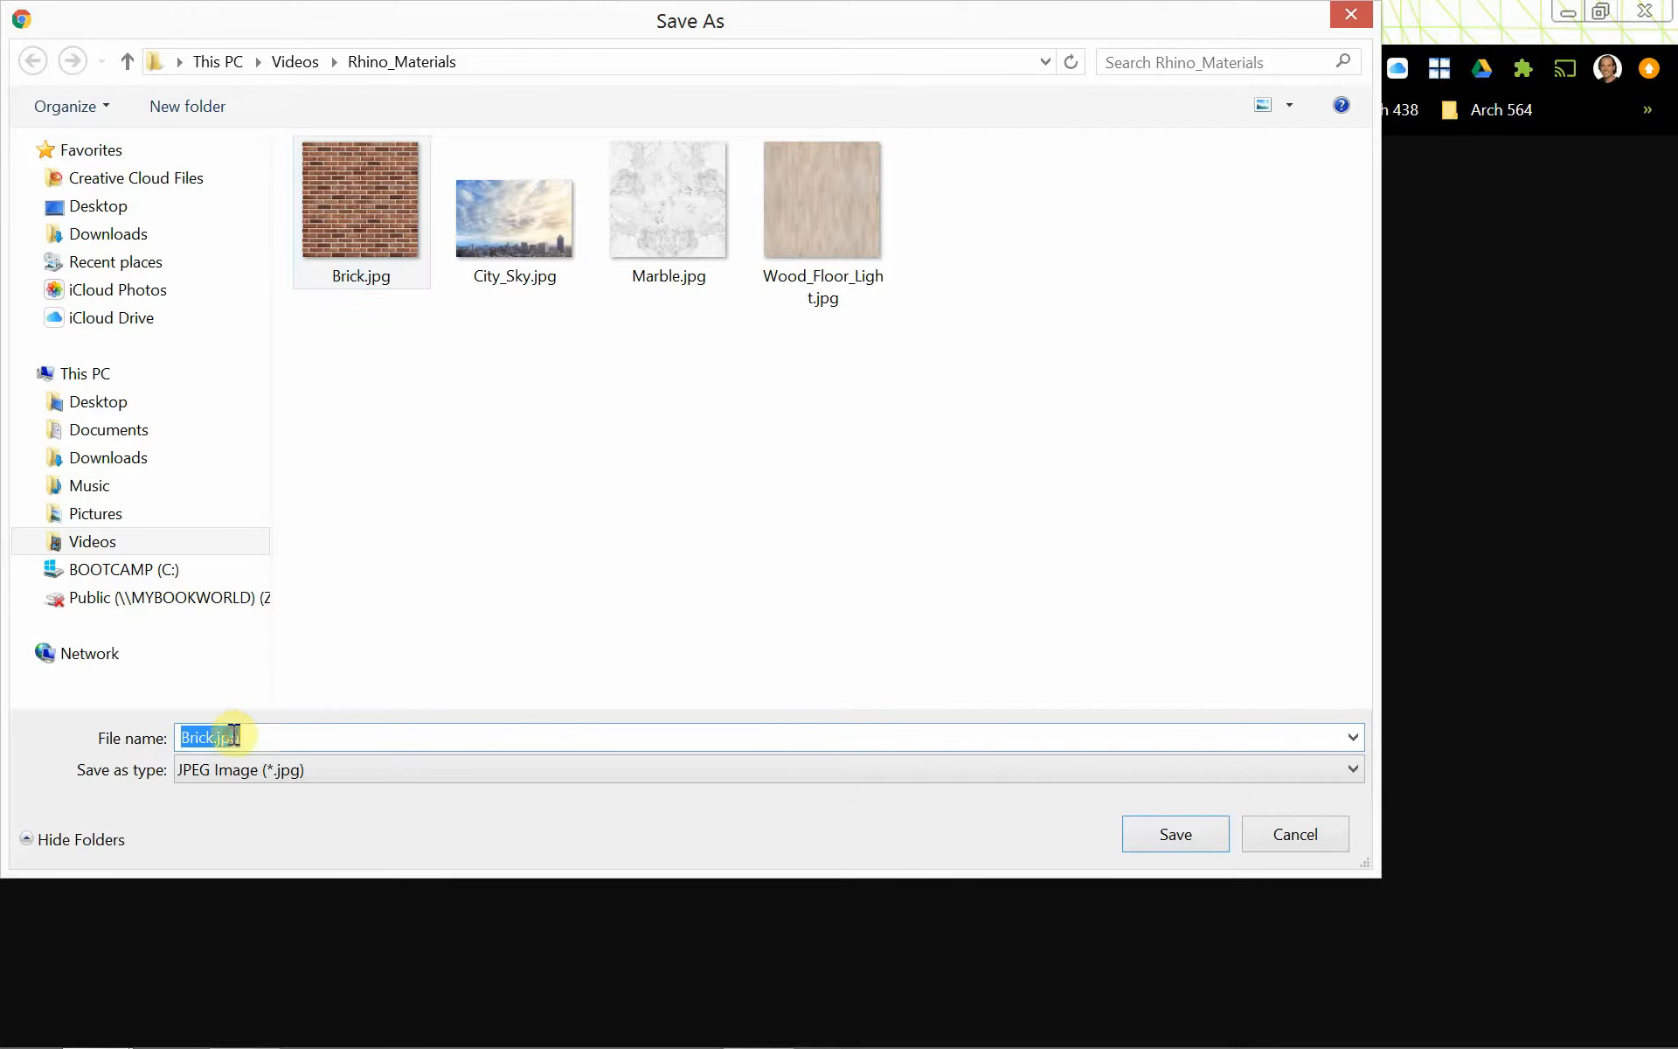
click(249, 738)
drag(240, 741, 213, 747)
text(-02)
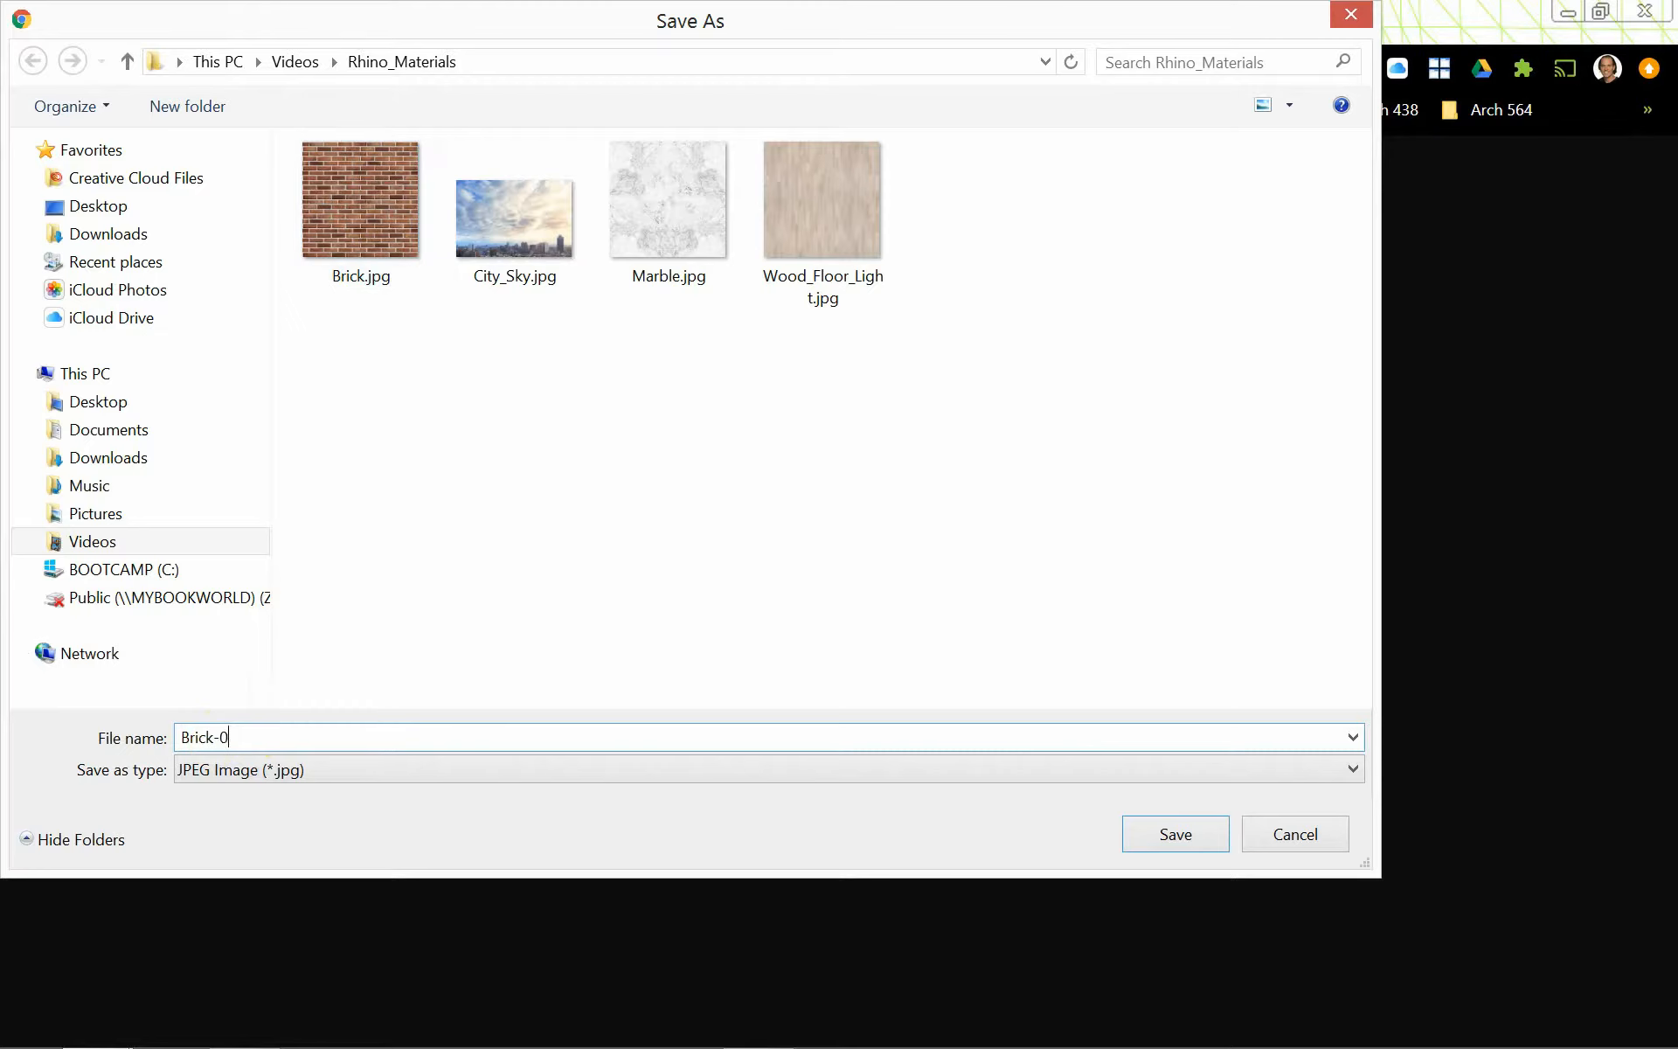
click(1177, 831)
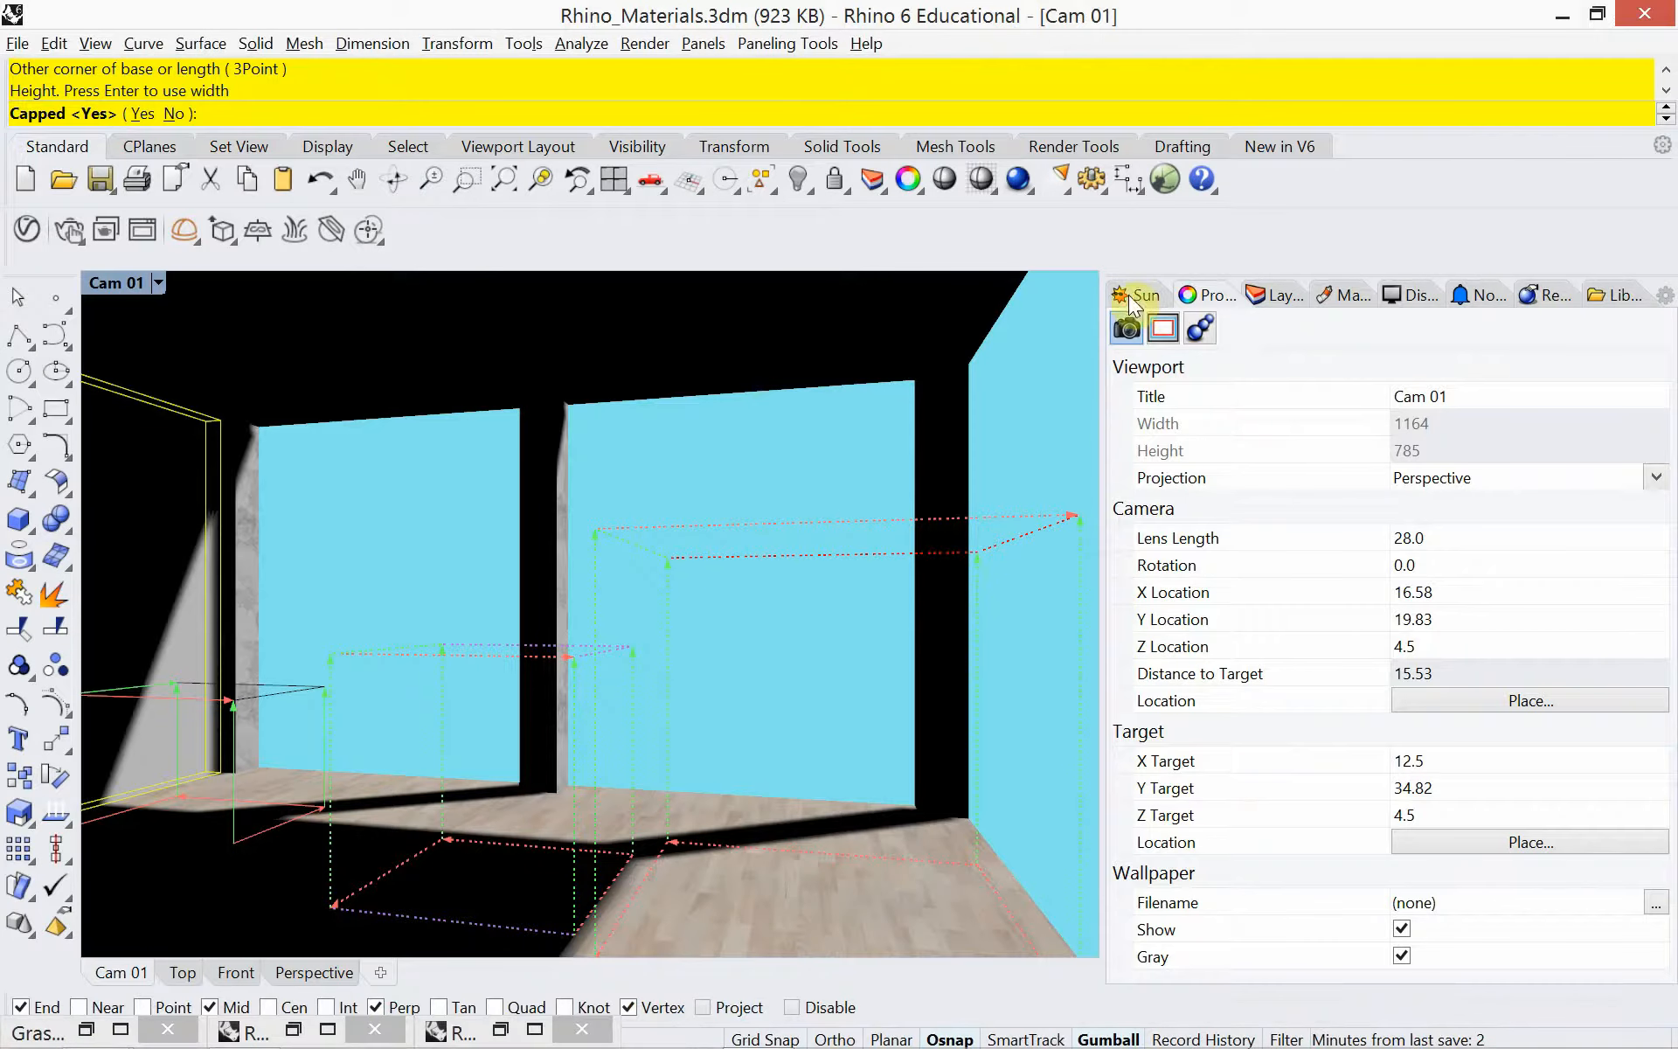
Switch to Photoshop, close Marble.psd, and open Brick-02.jpg fitted to the window to inspect the brick pattern.
click(239, 1038)
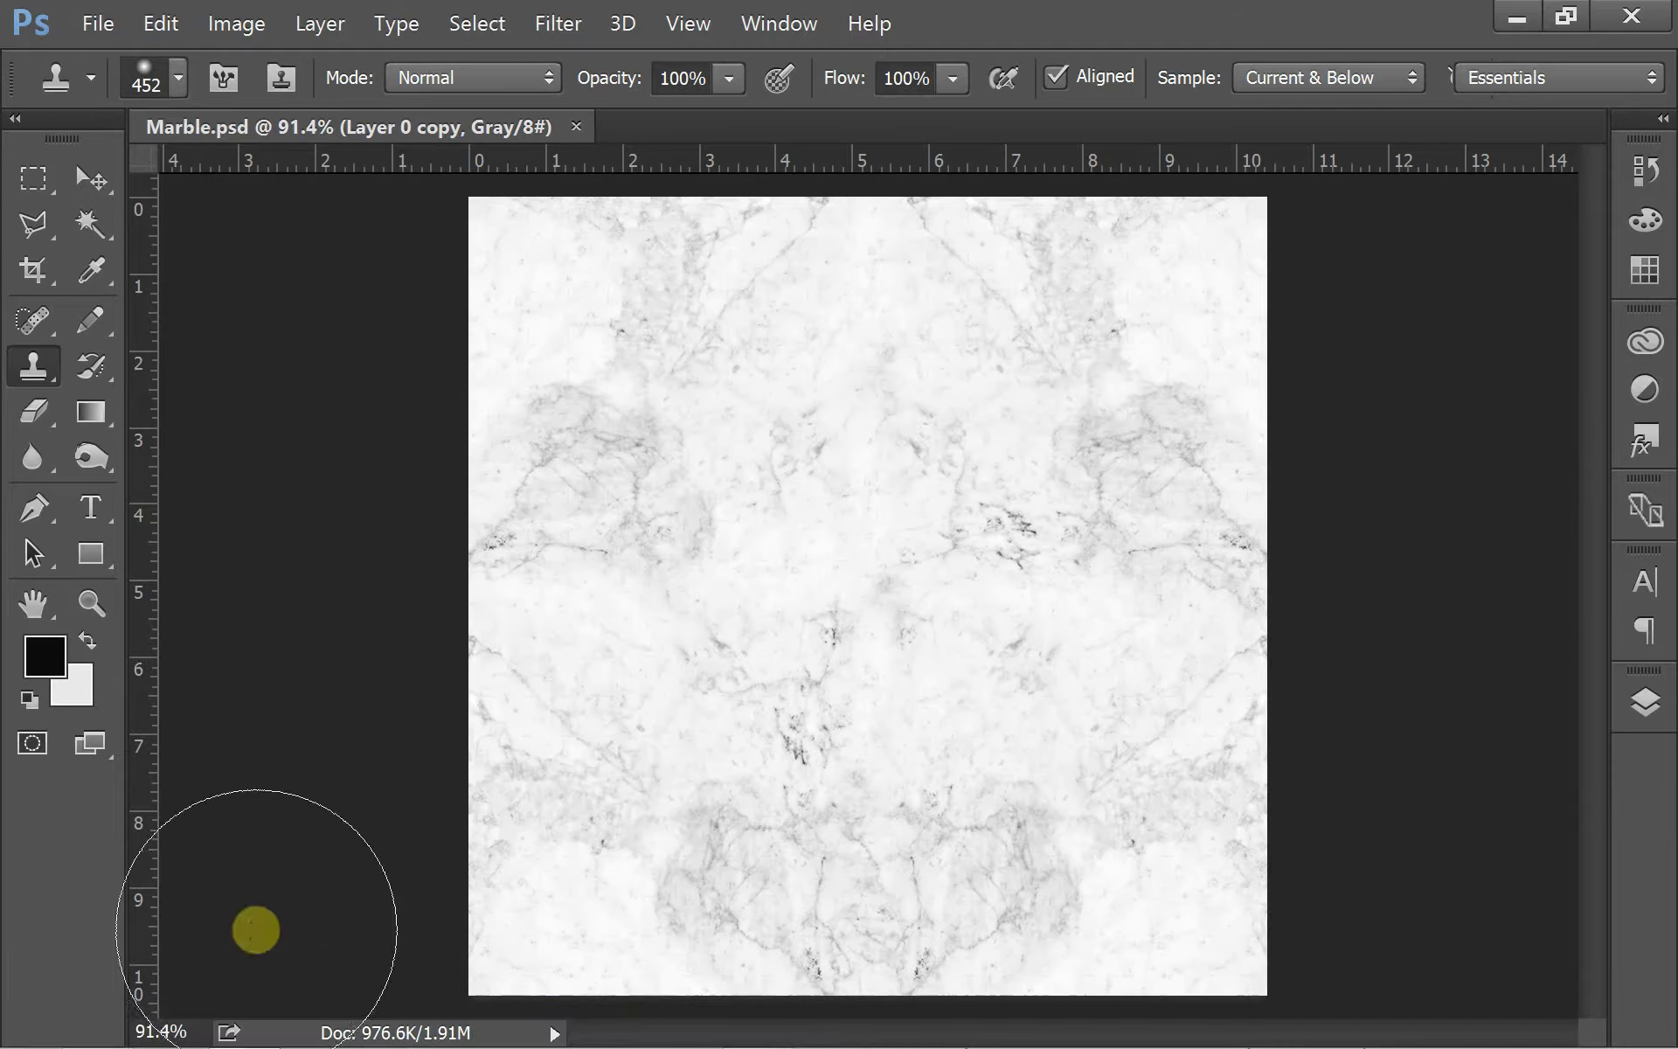
click(577, 127)
click(103, 26)
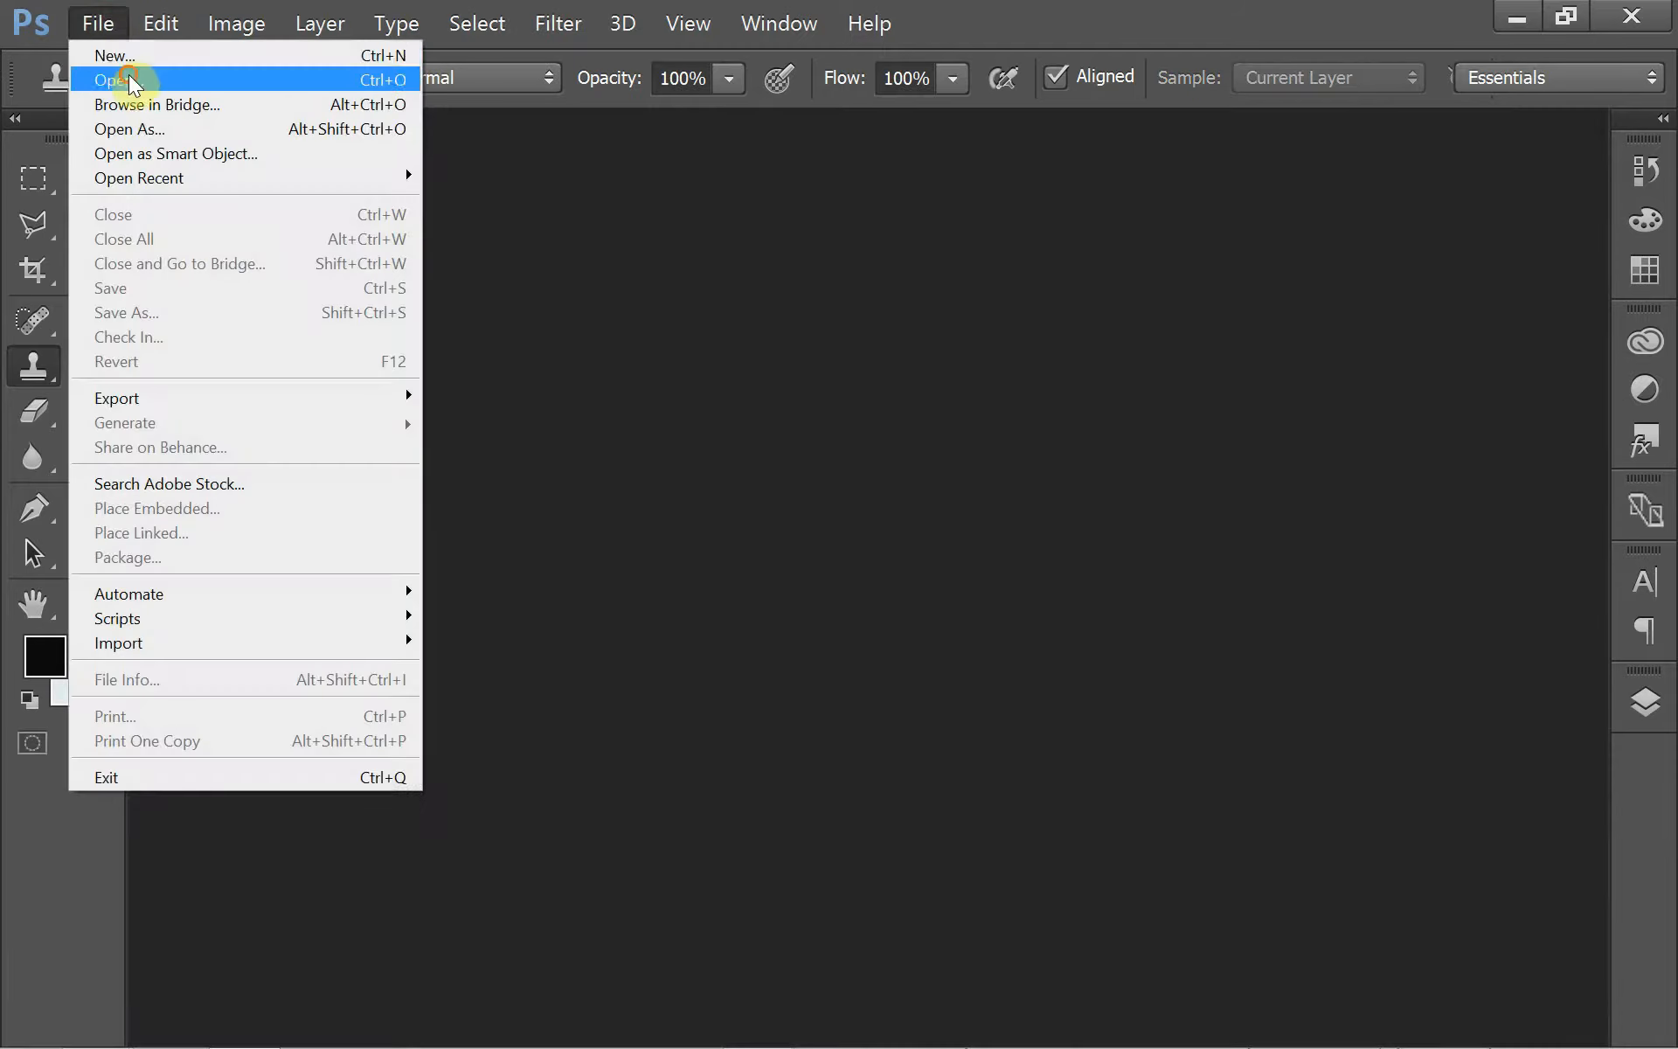
click(123, 75)
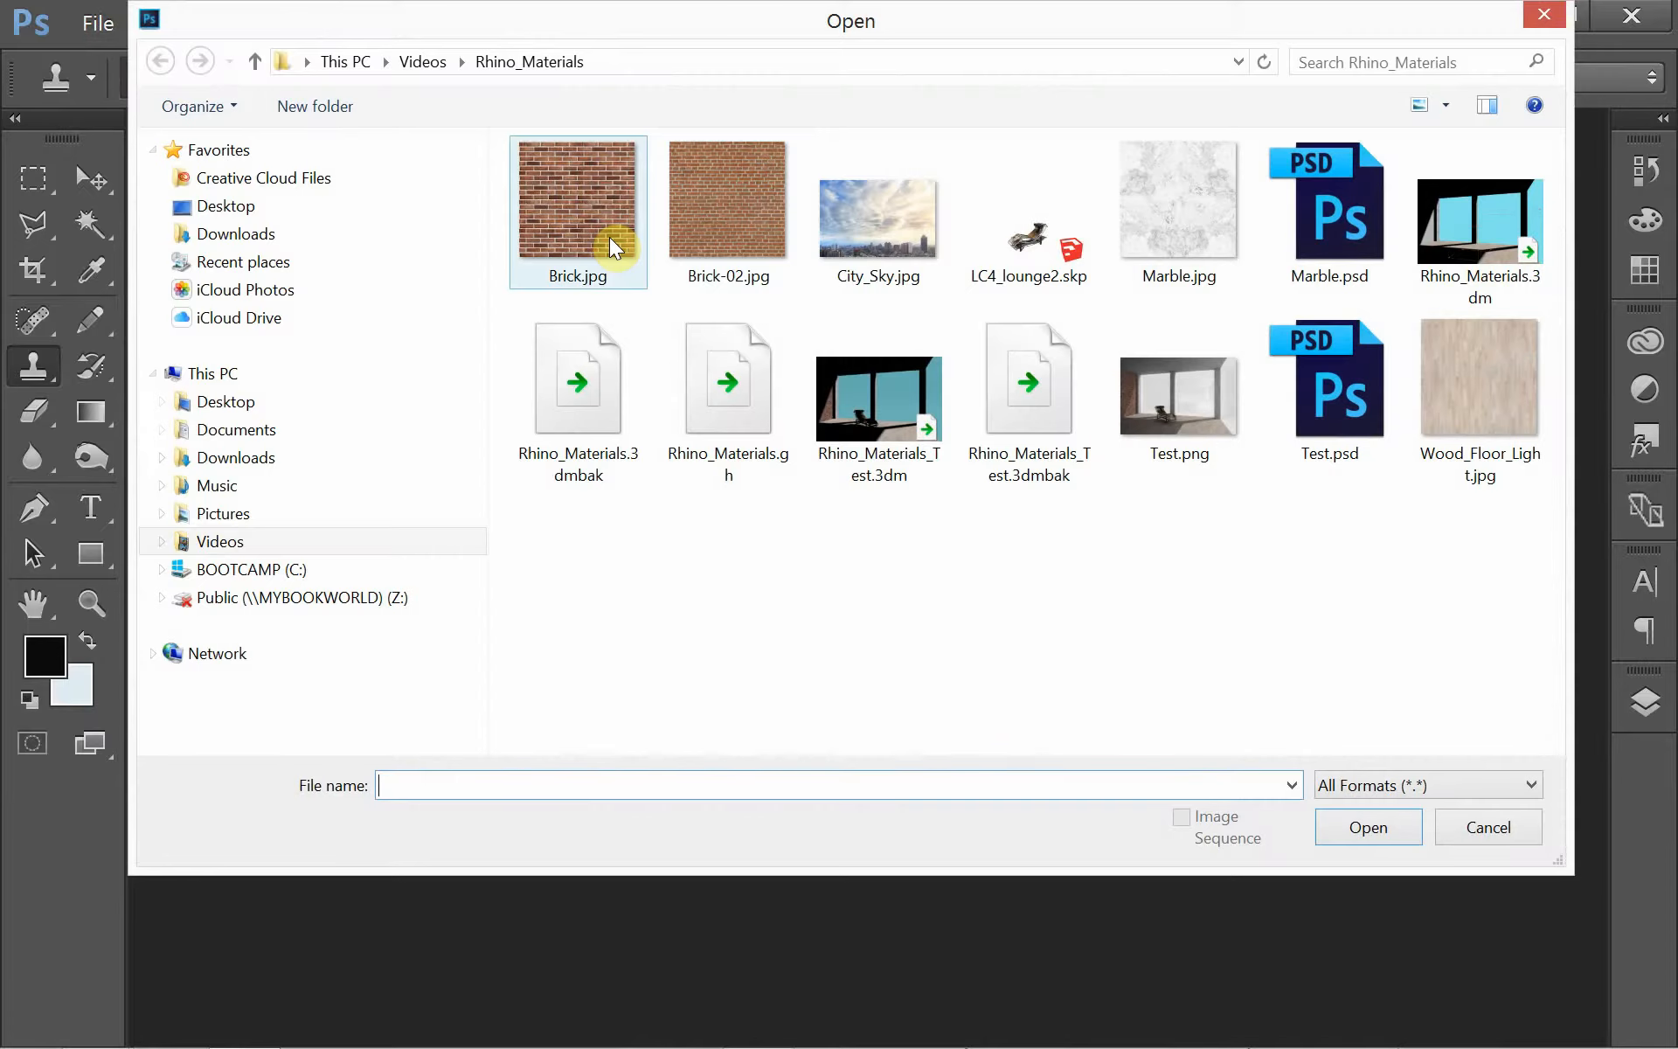
click(717, 232)
double_click(717, 232)
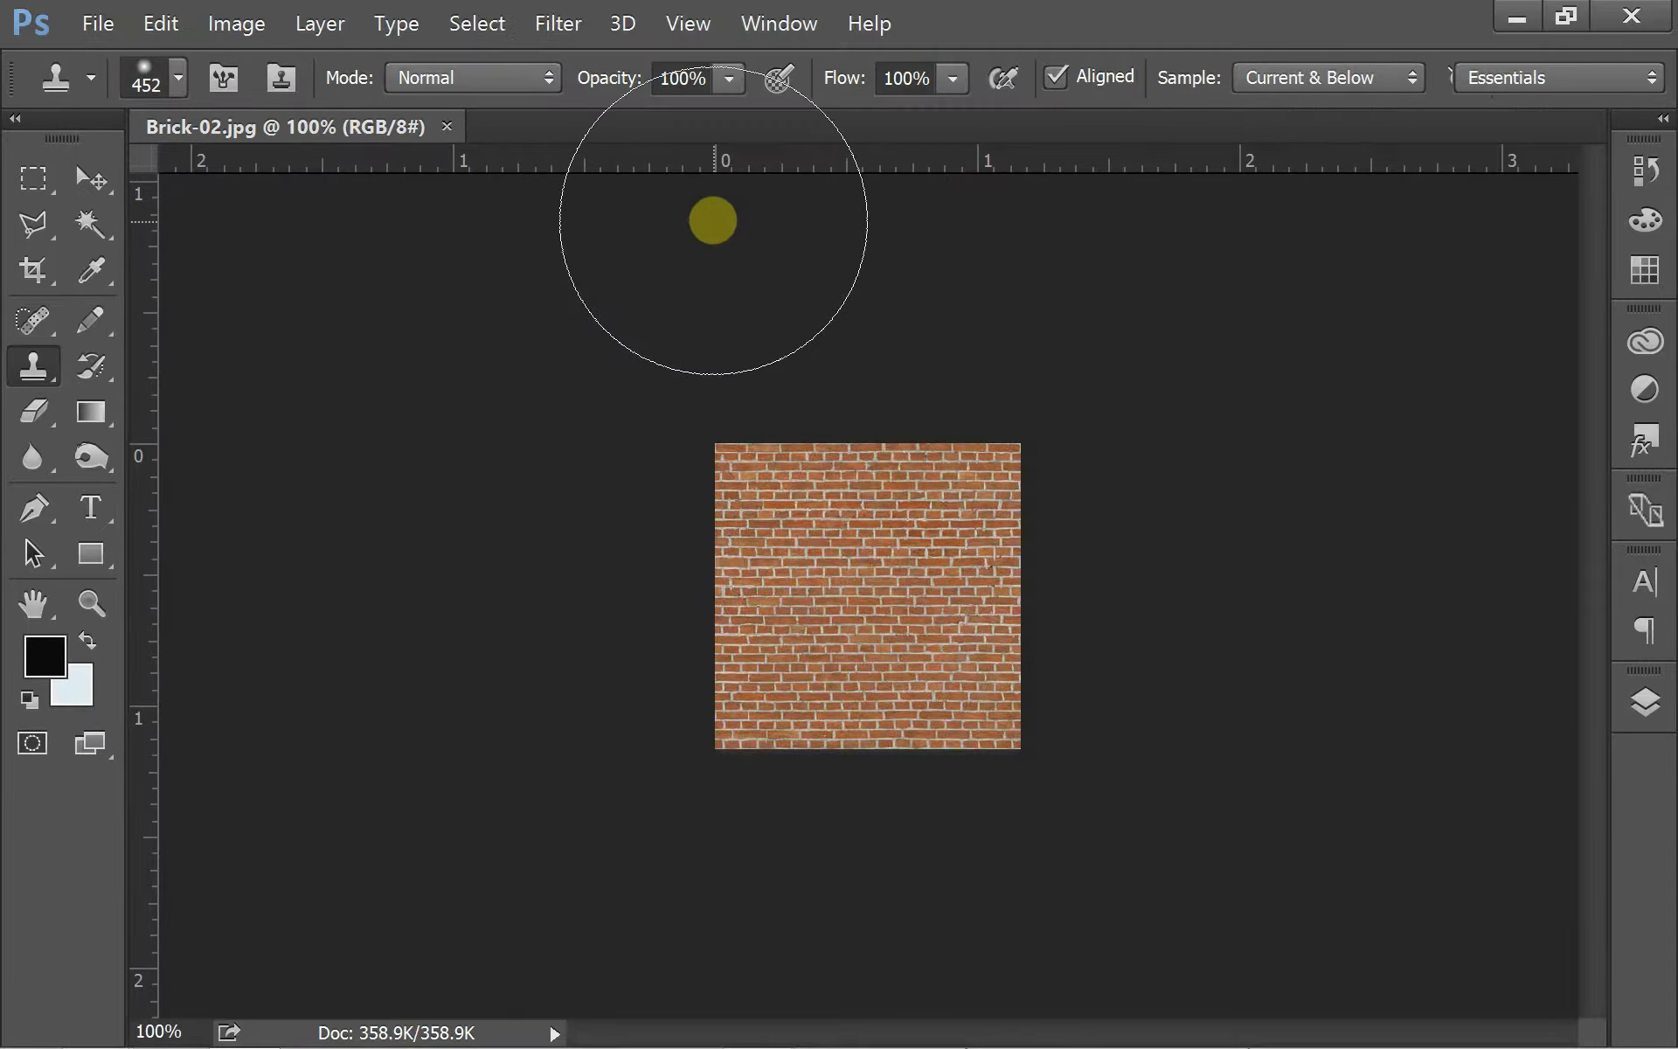
key(ctrl+0)
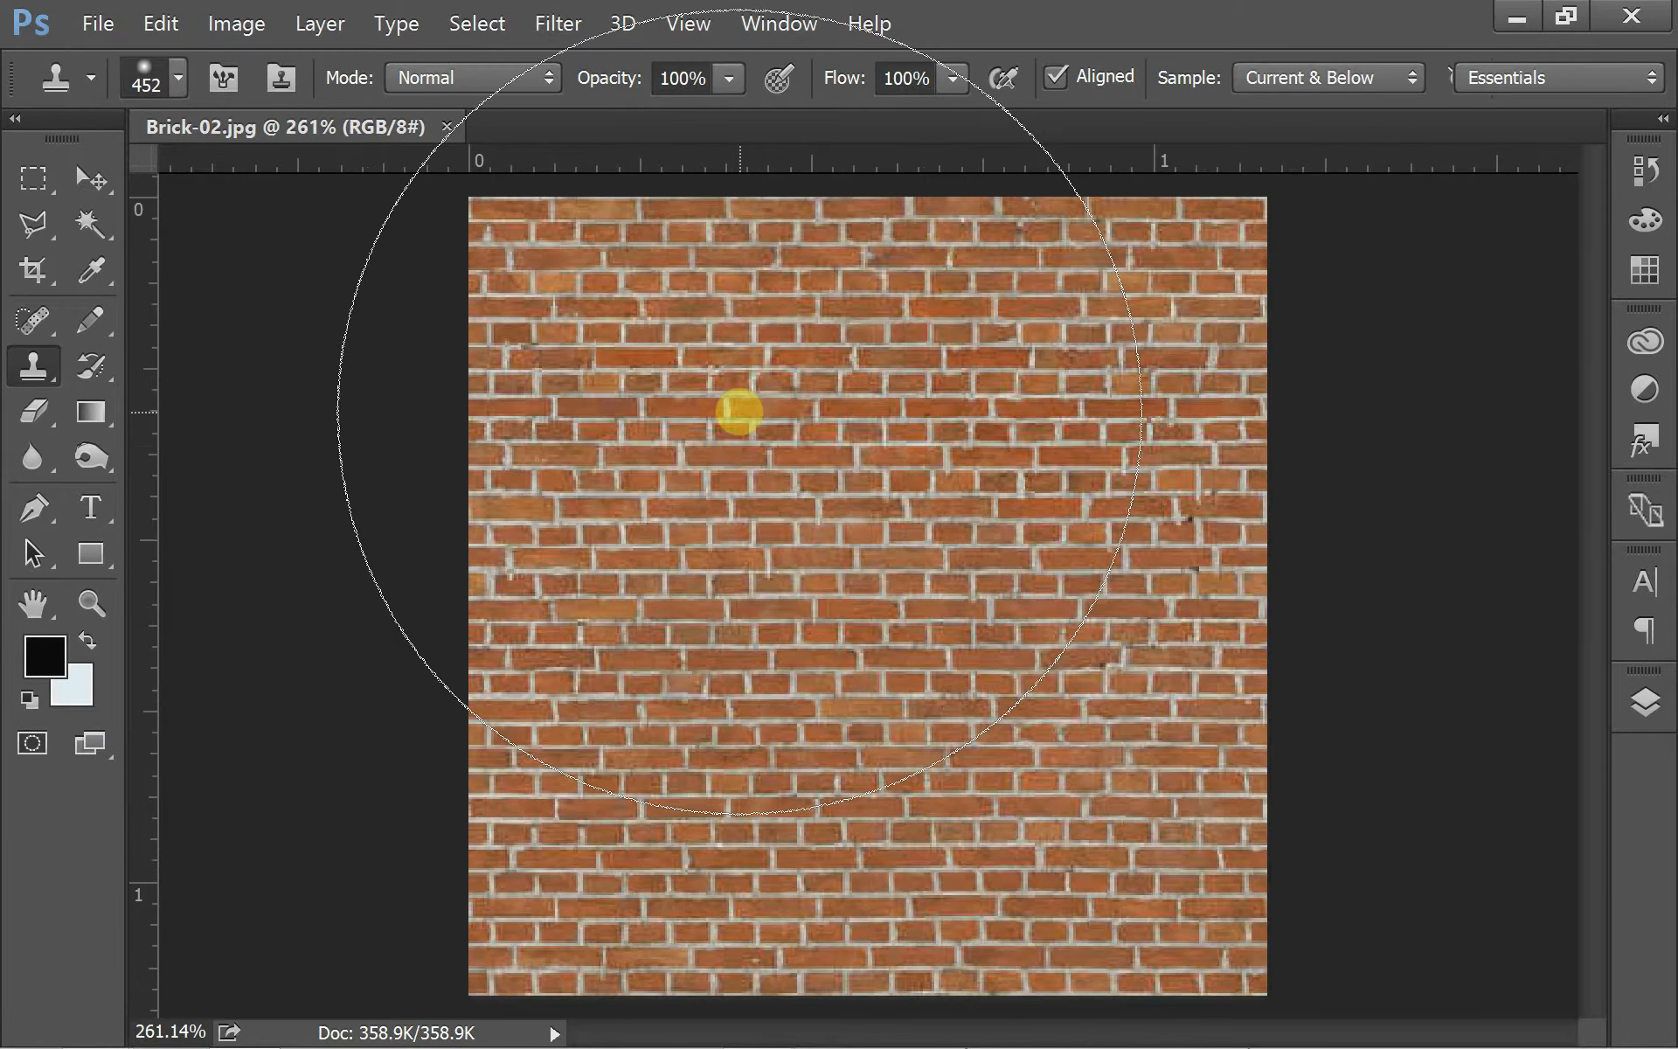
click(84, 177)
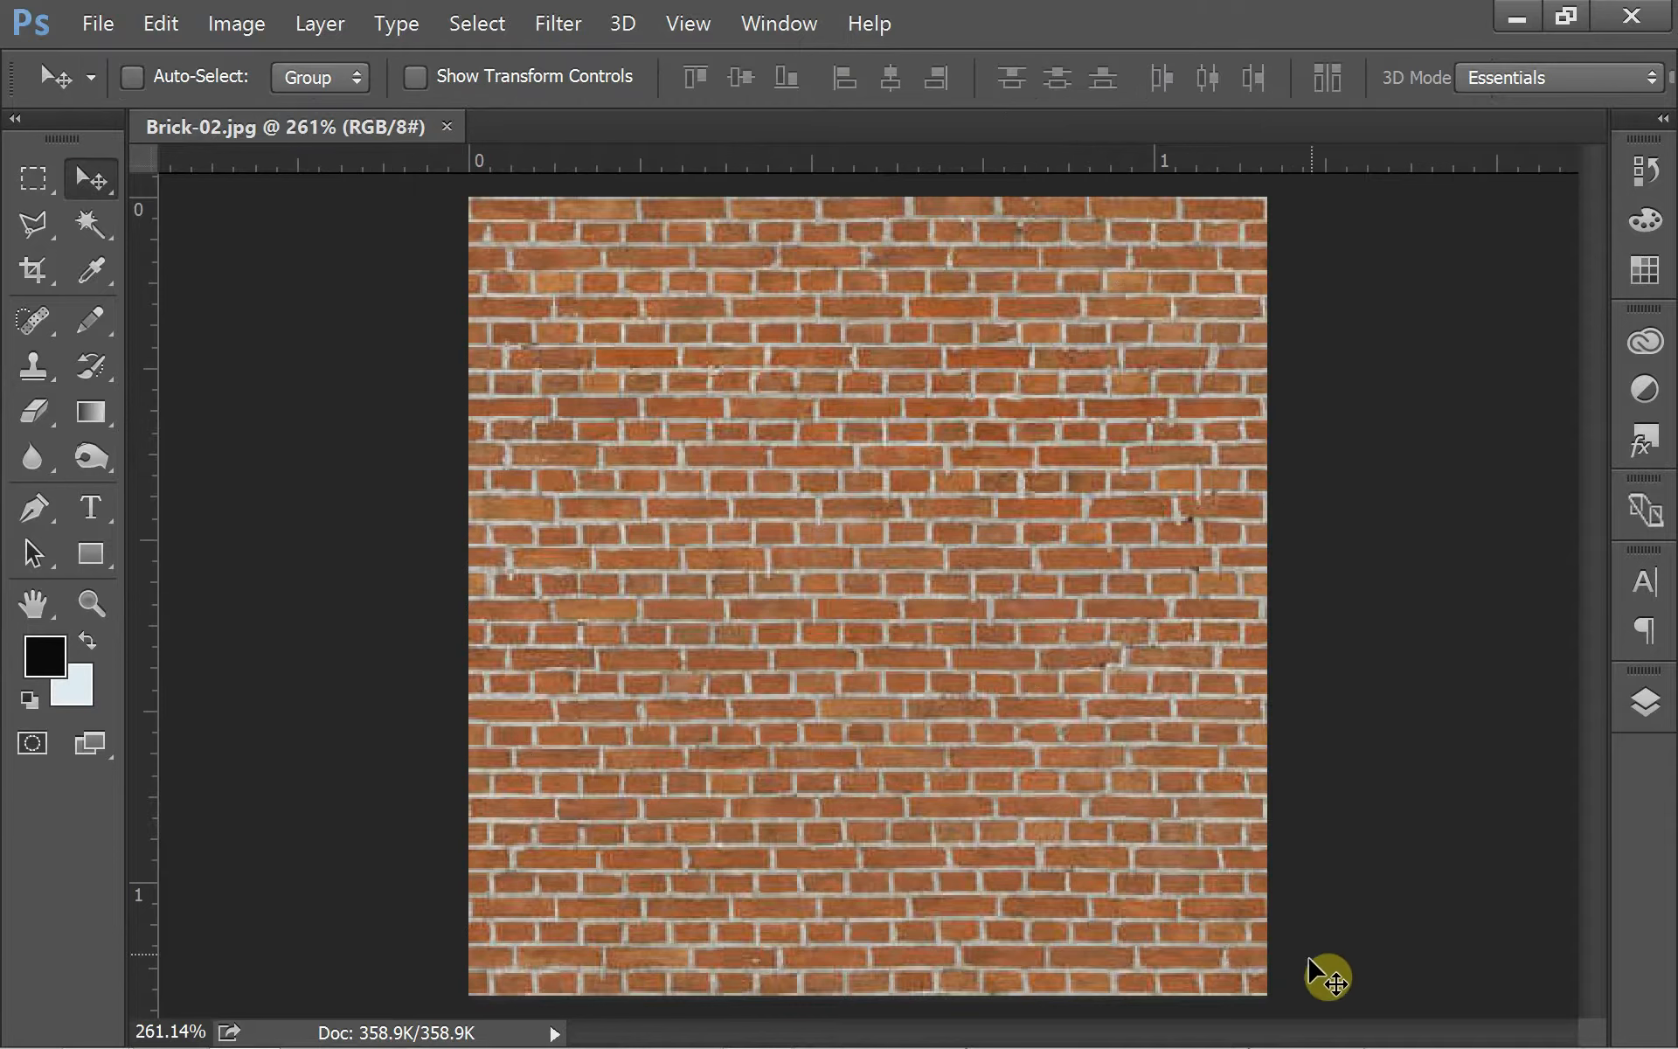
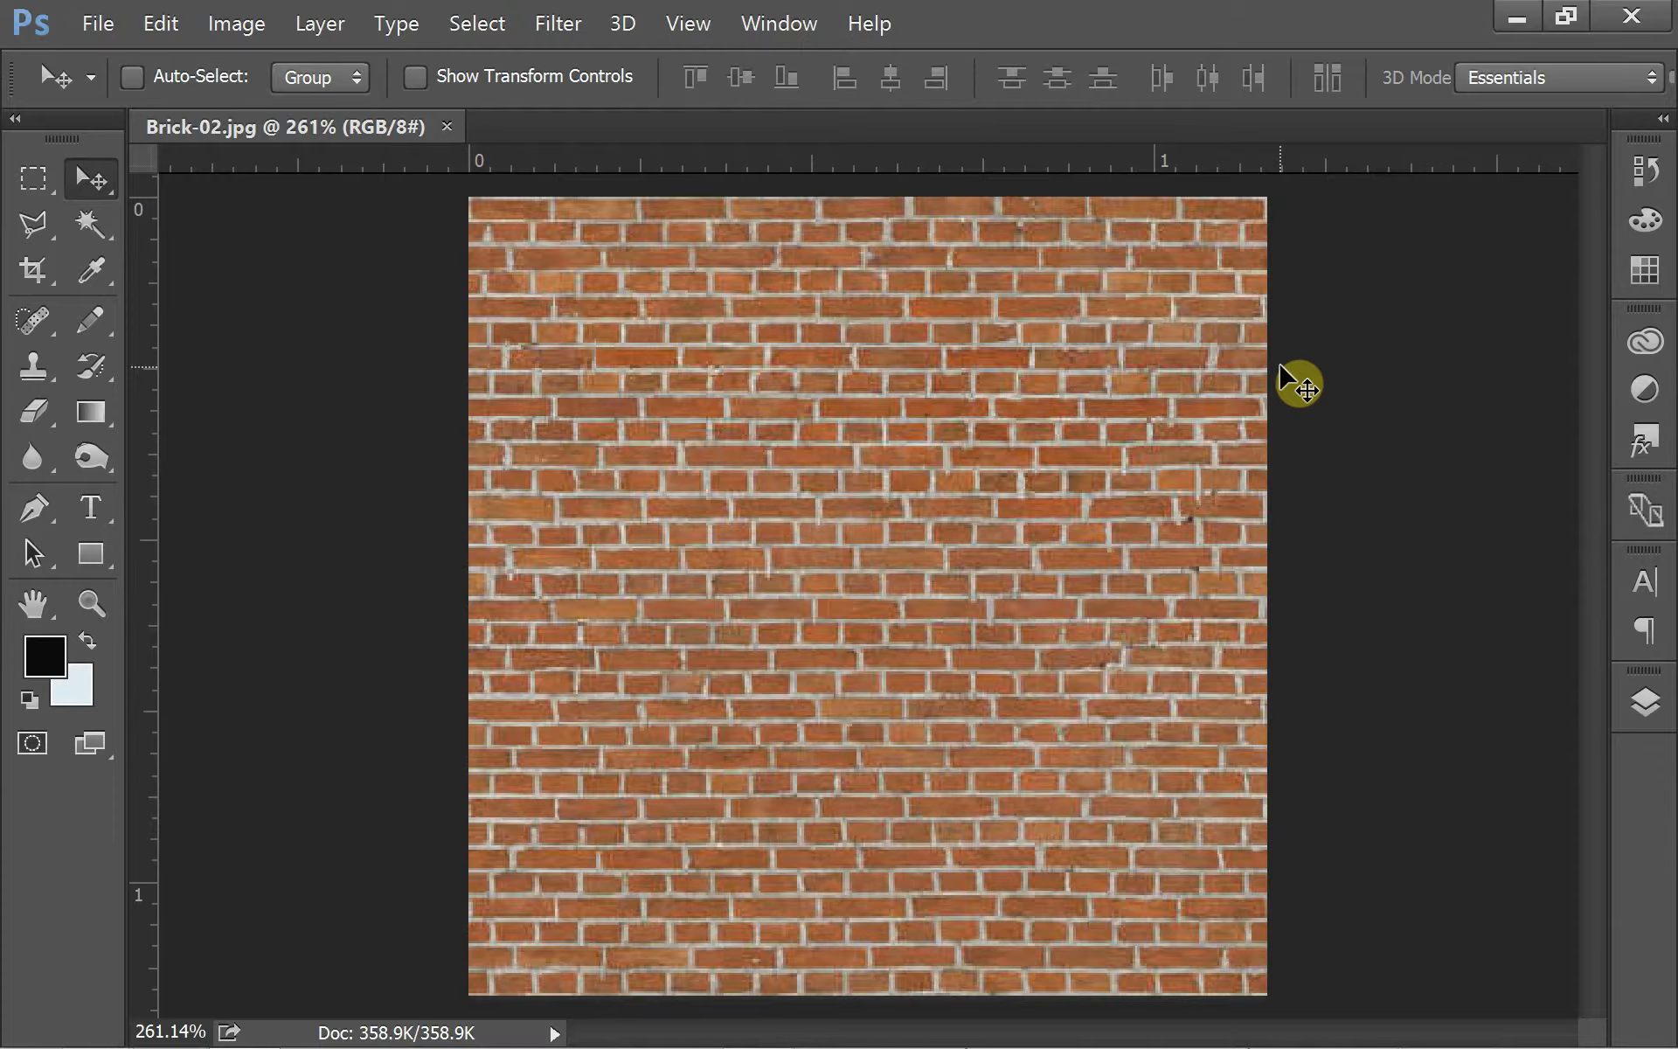
Switch back to Rhino, accept the capped mapping box, and set its XYZ size to 10 in all directions with the size locked.
click(759, 1027)
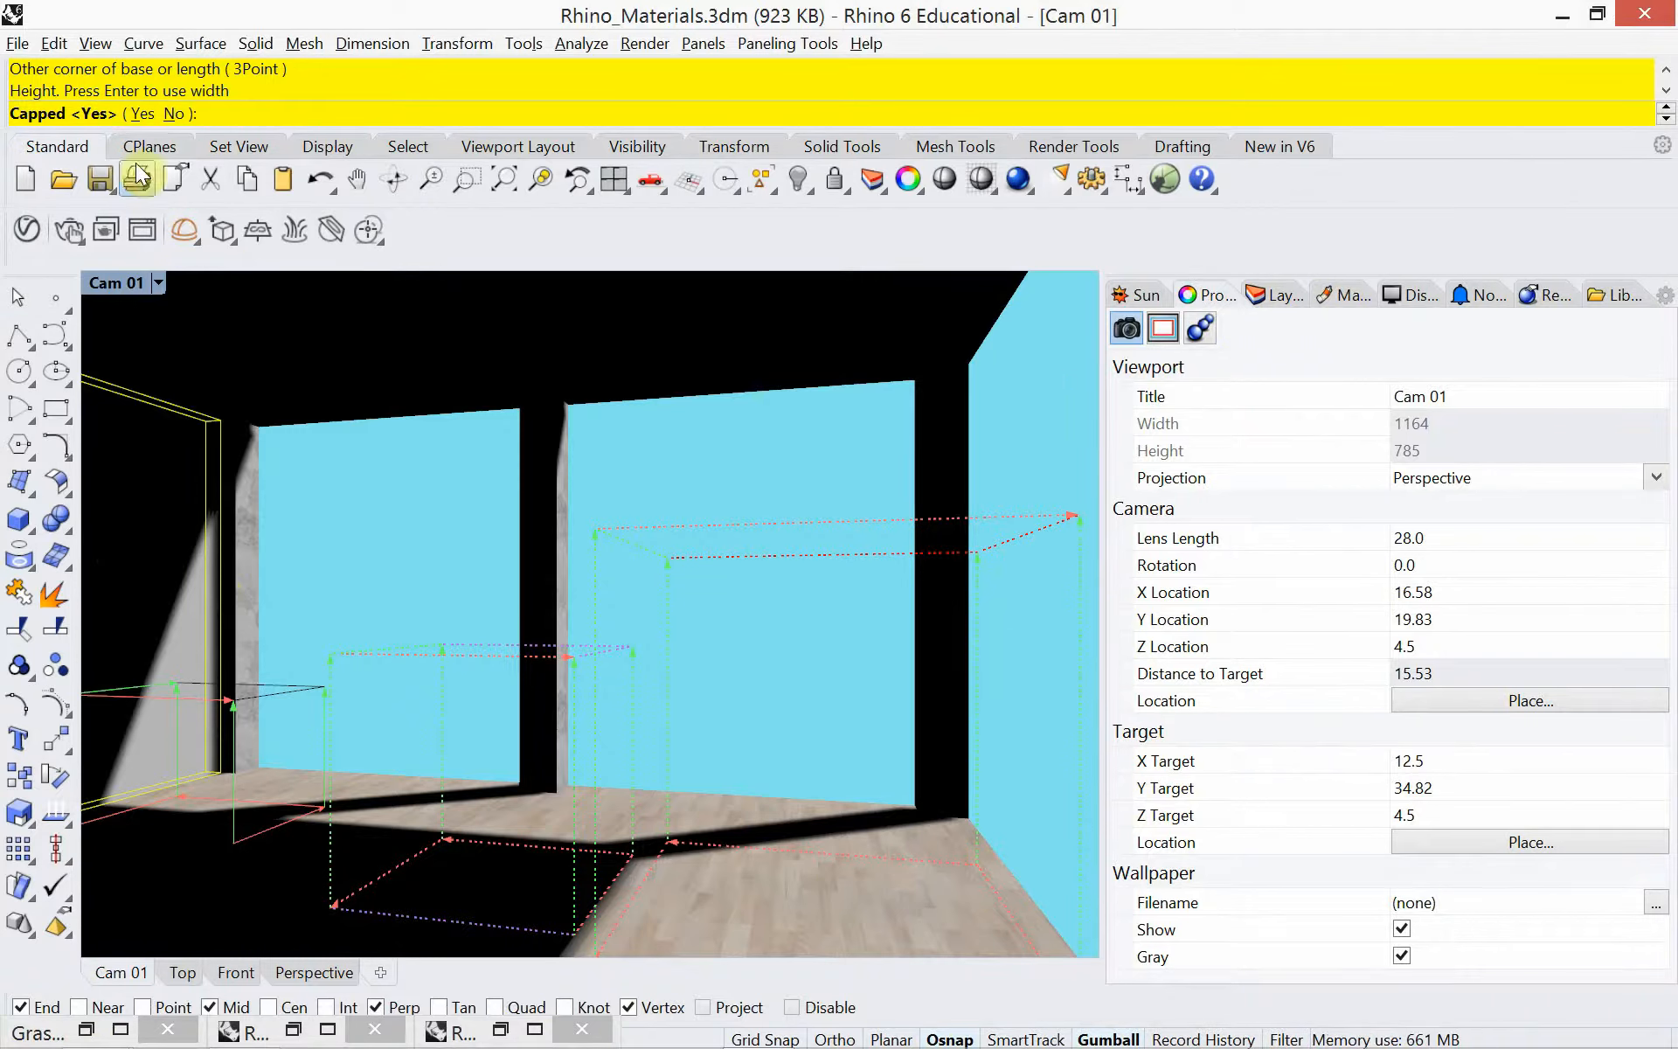
click(145, 114)
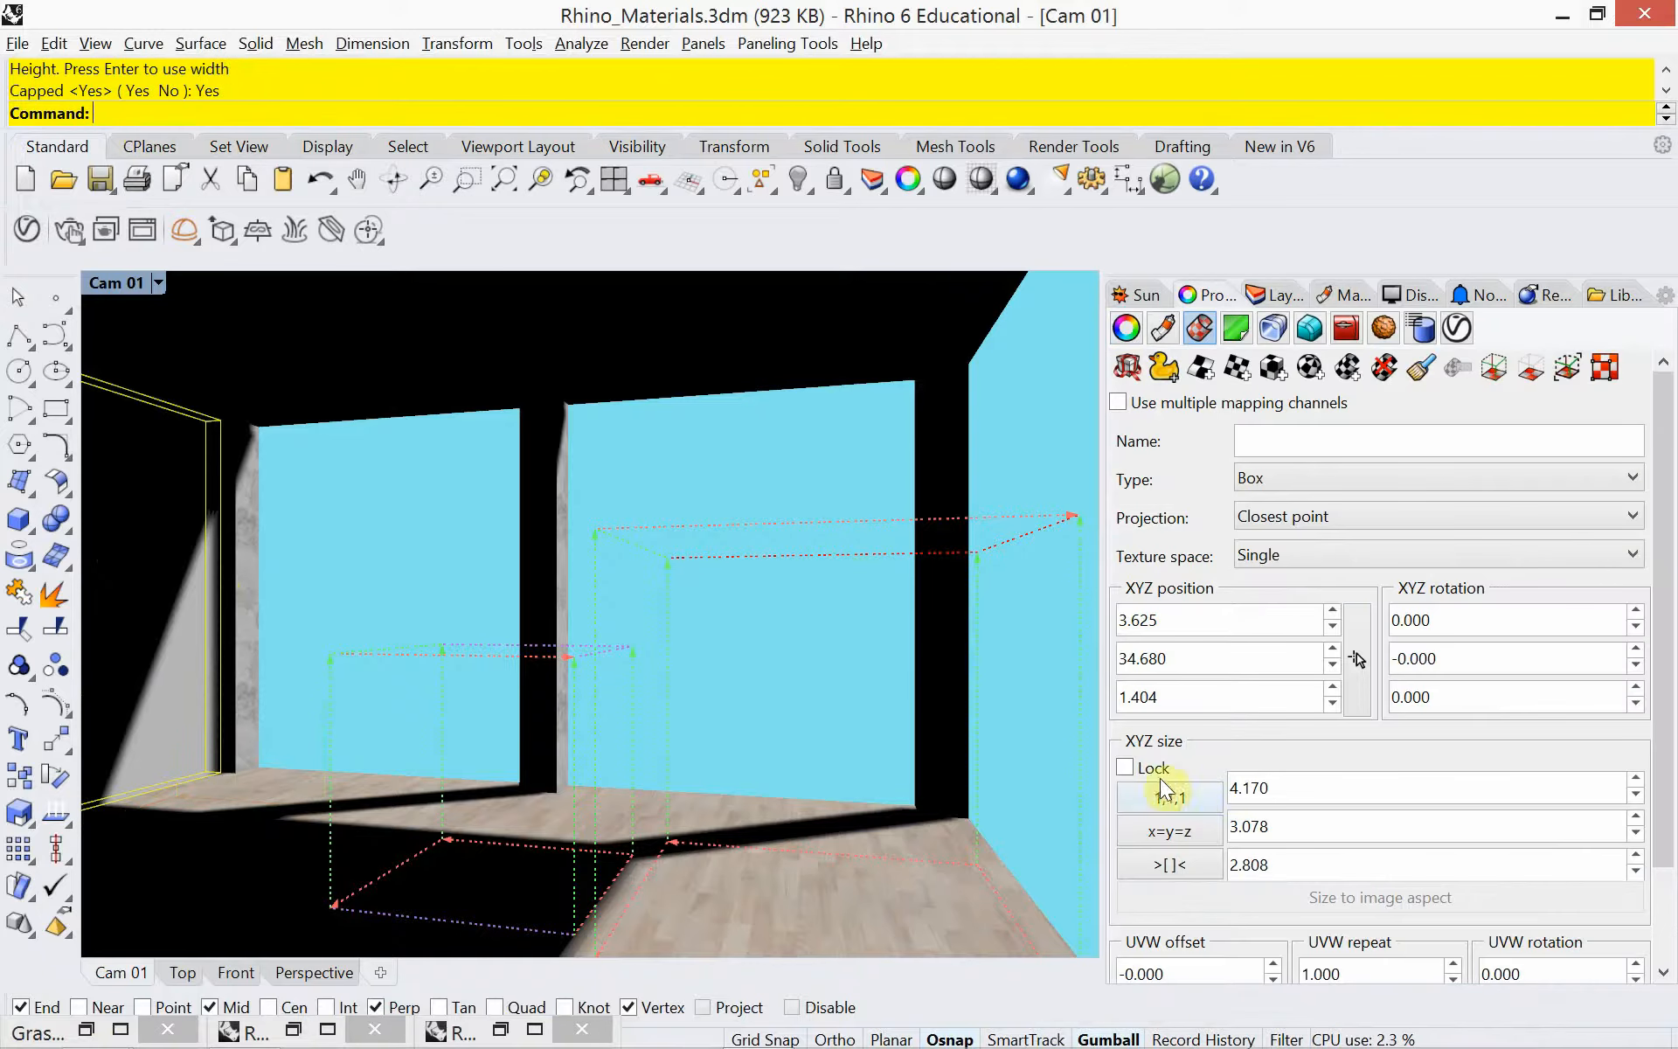
double_click(1292, 788)
text(10)
key(Return)
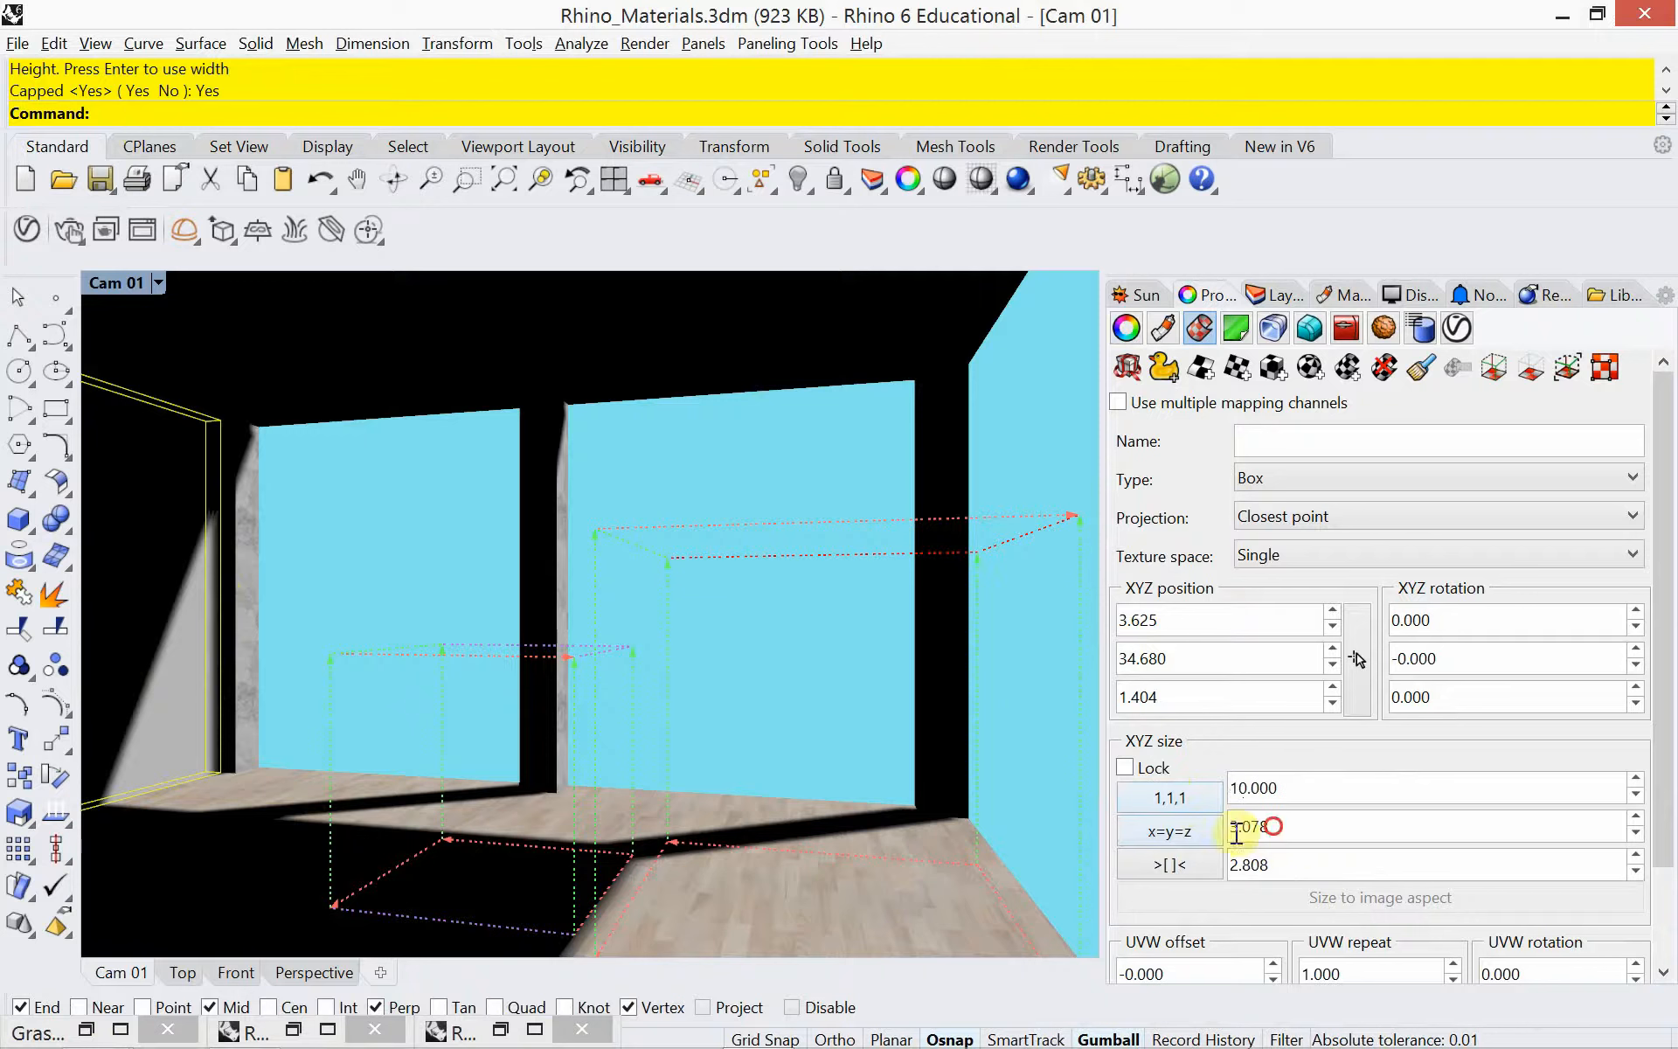
double_click(1237, 830)
text(10)
key(Return)
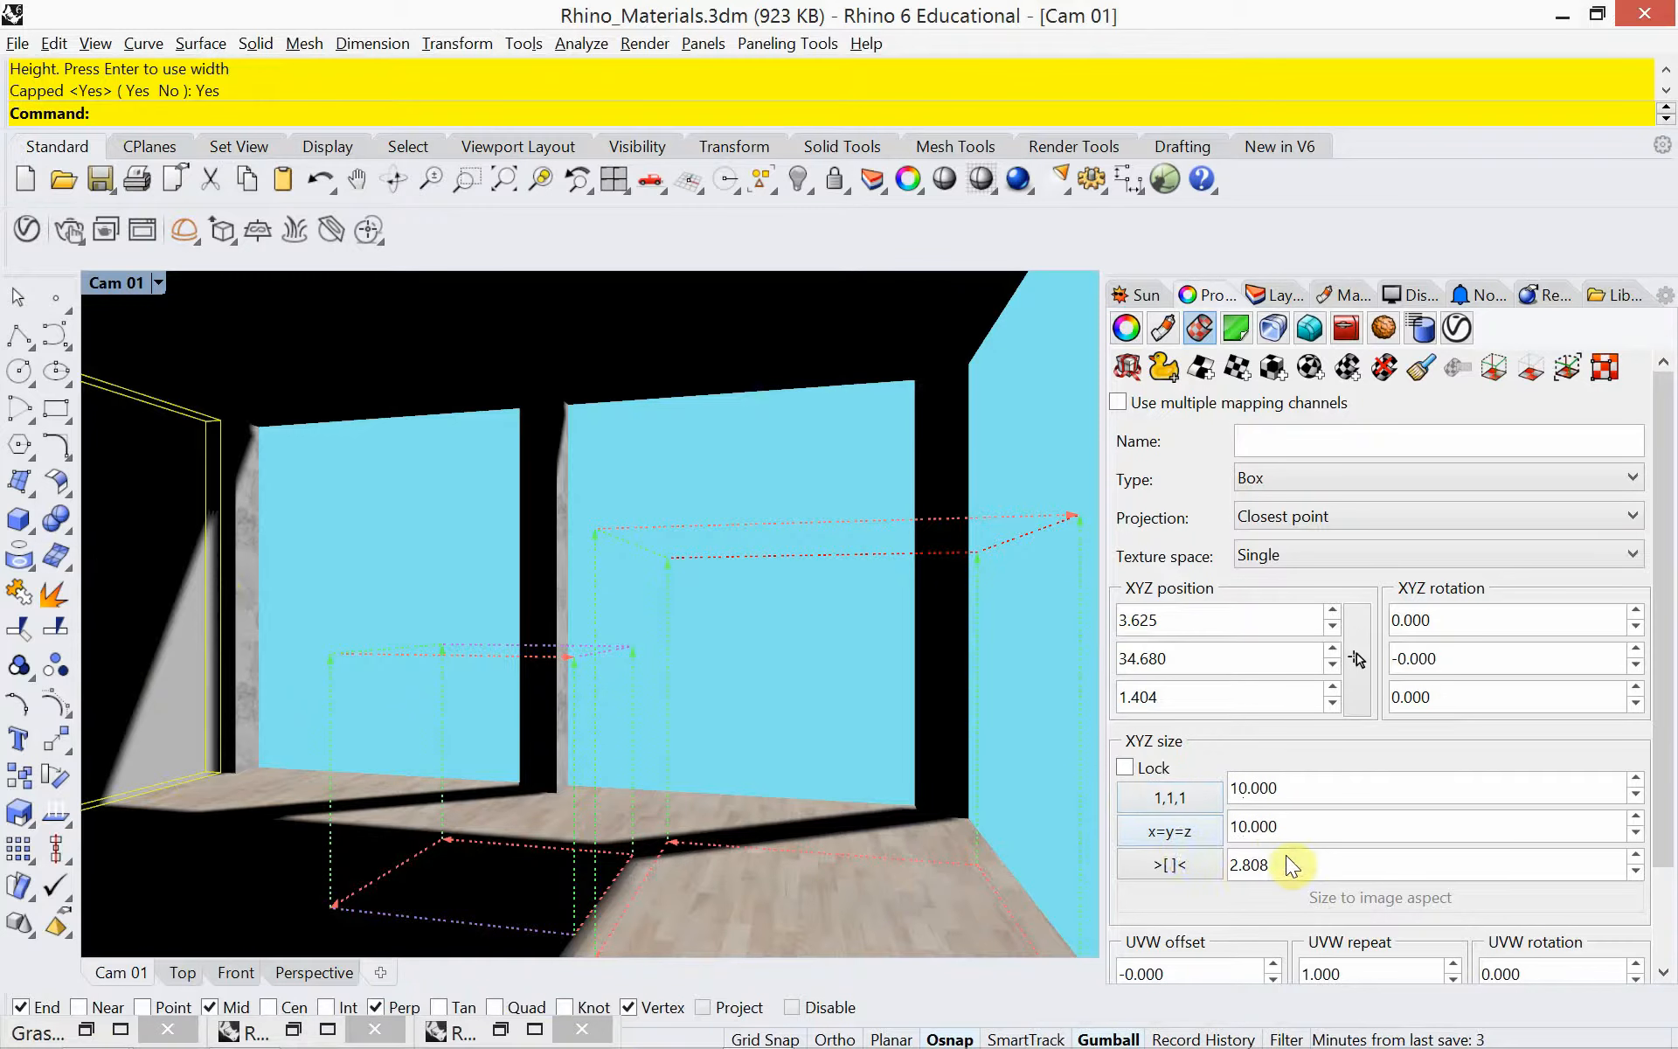
double_click(1287, 855)
text(10)
key(Return)
click(1126, 767)
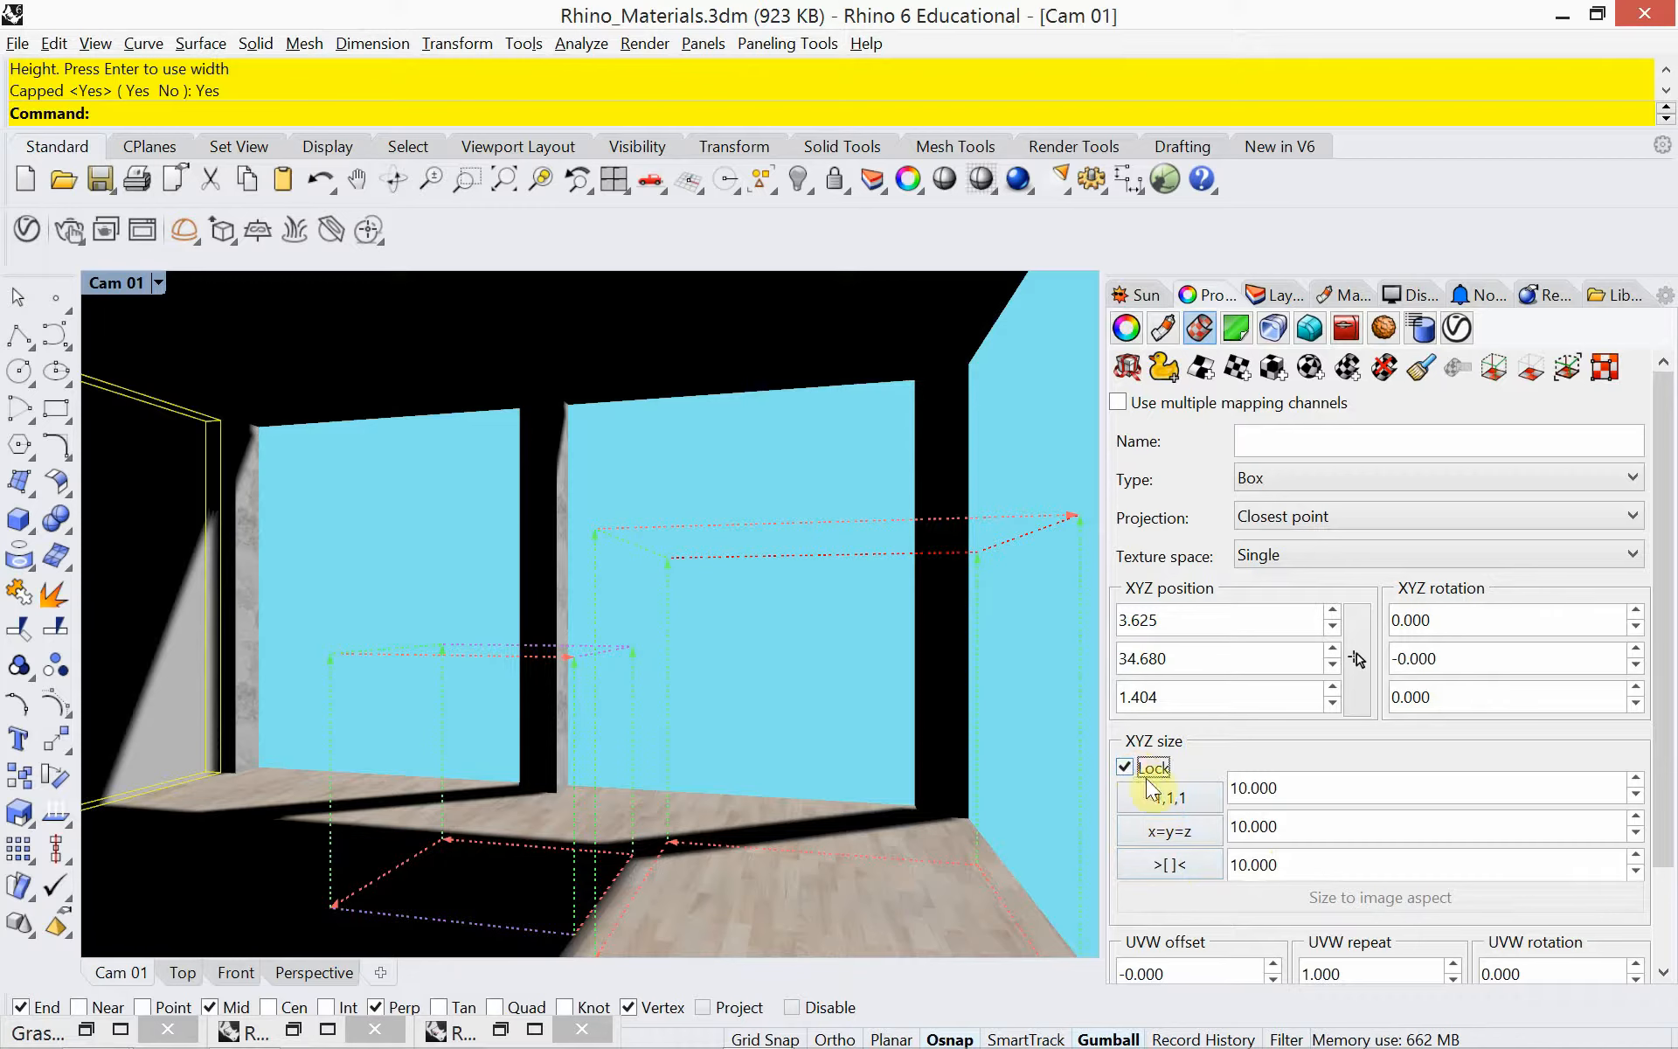
Assign a Custom material to the Brick Wall layer with Brick-02.jpg as its color texture.
click(1274, 295)
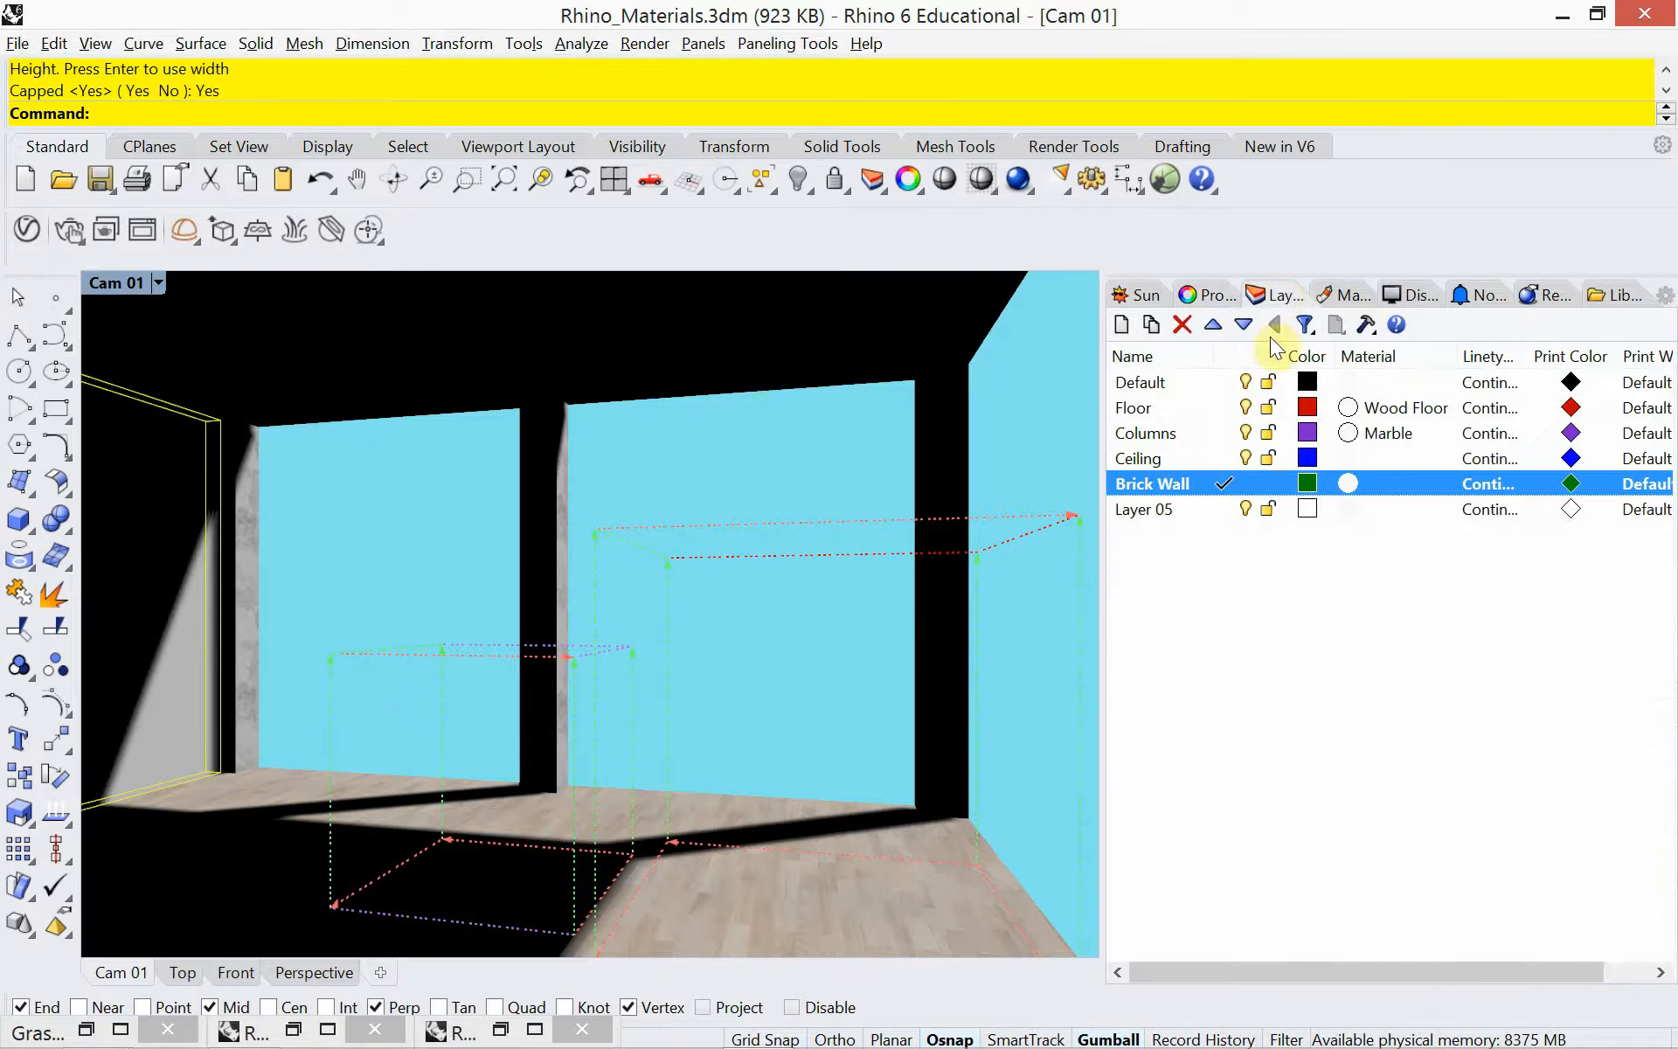
click(1374, 485)
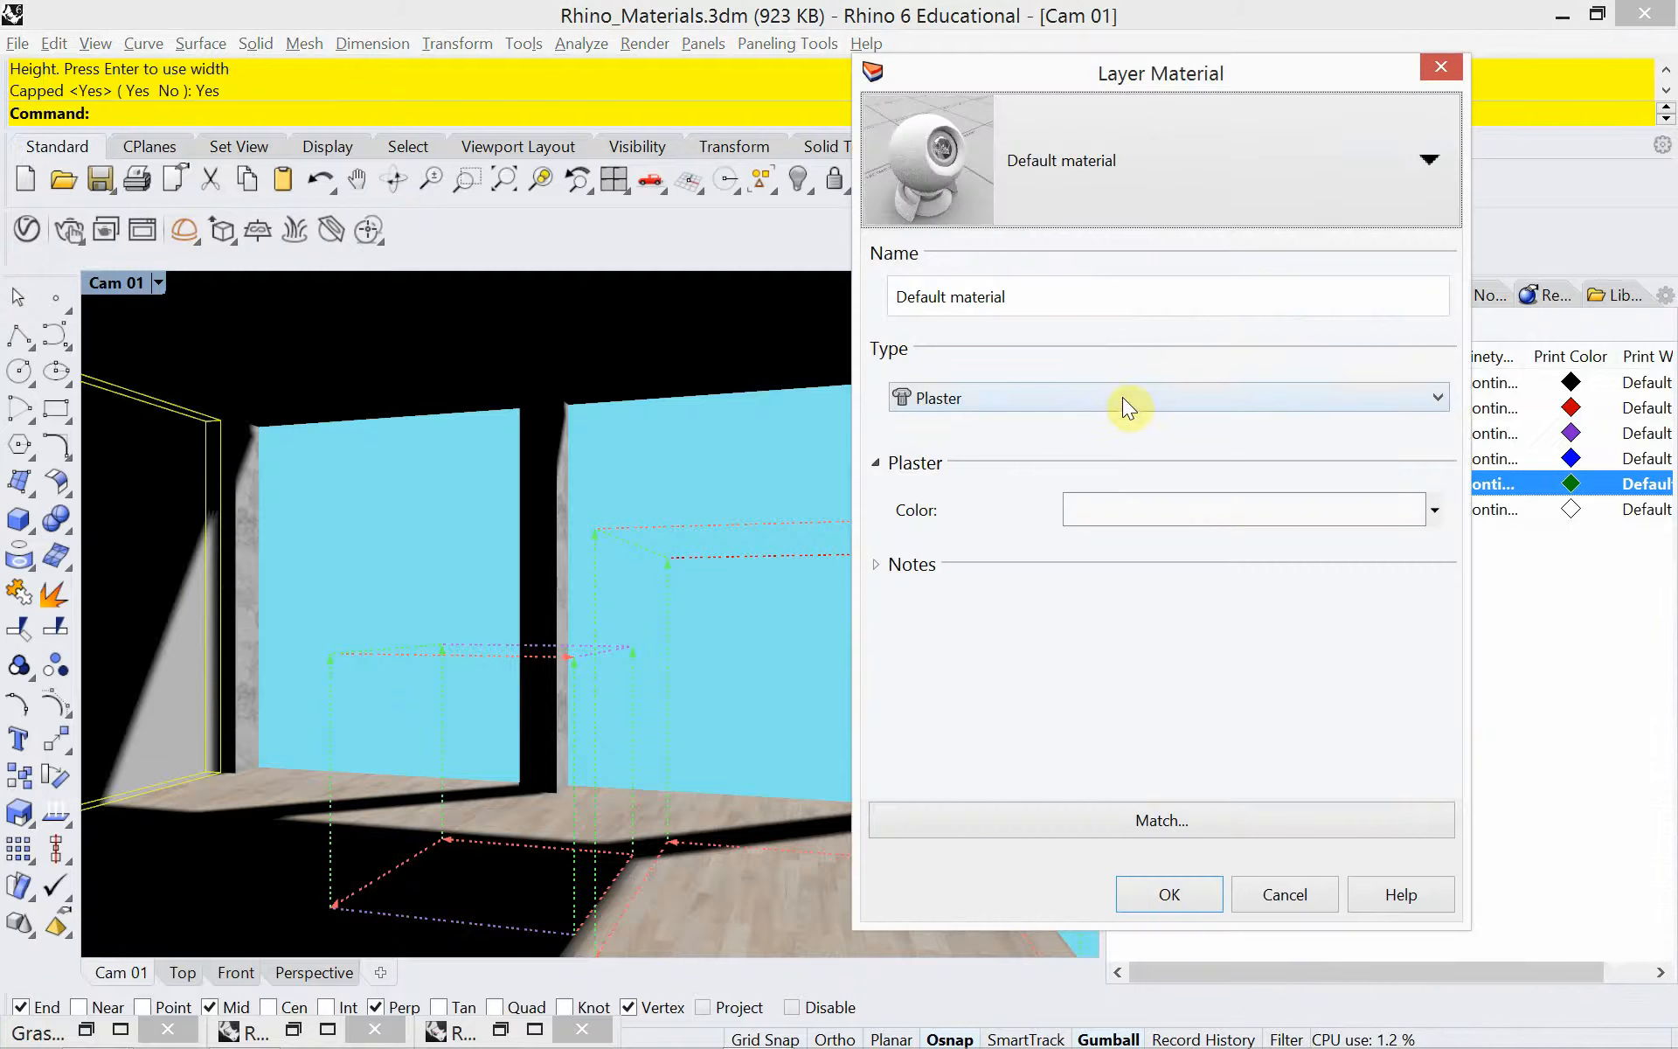
click(1109, 392)
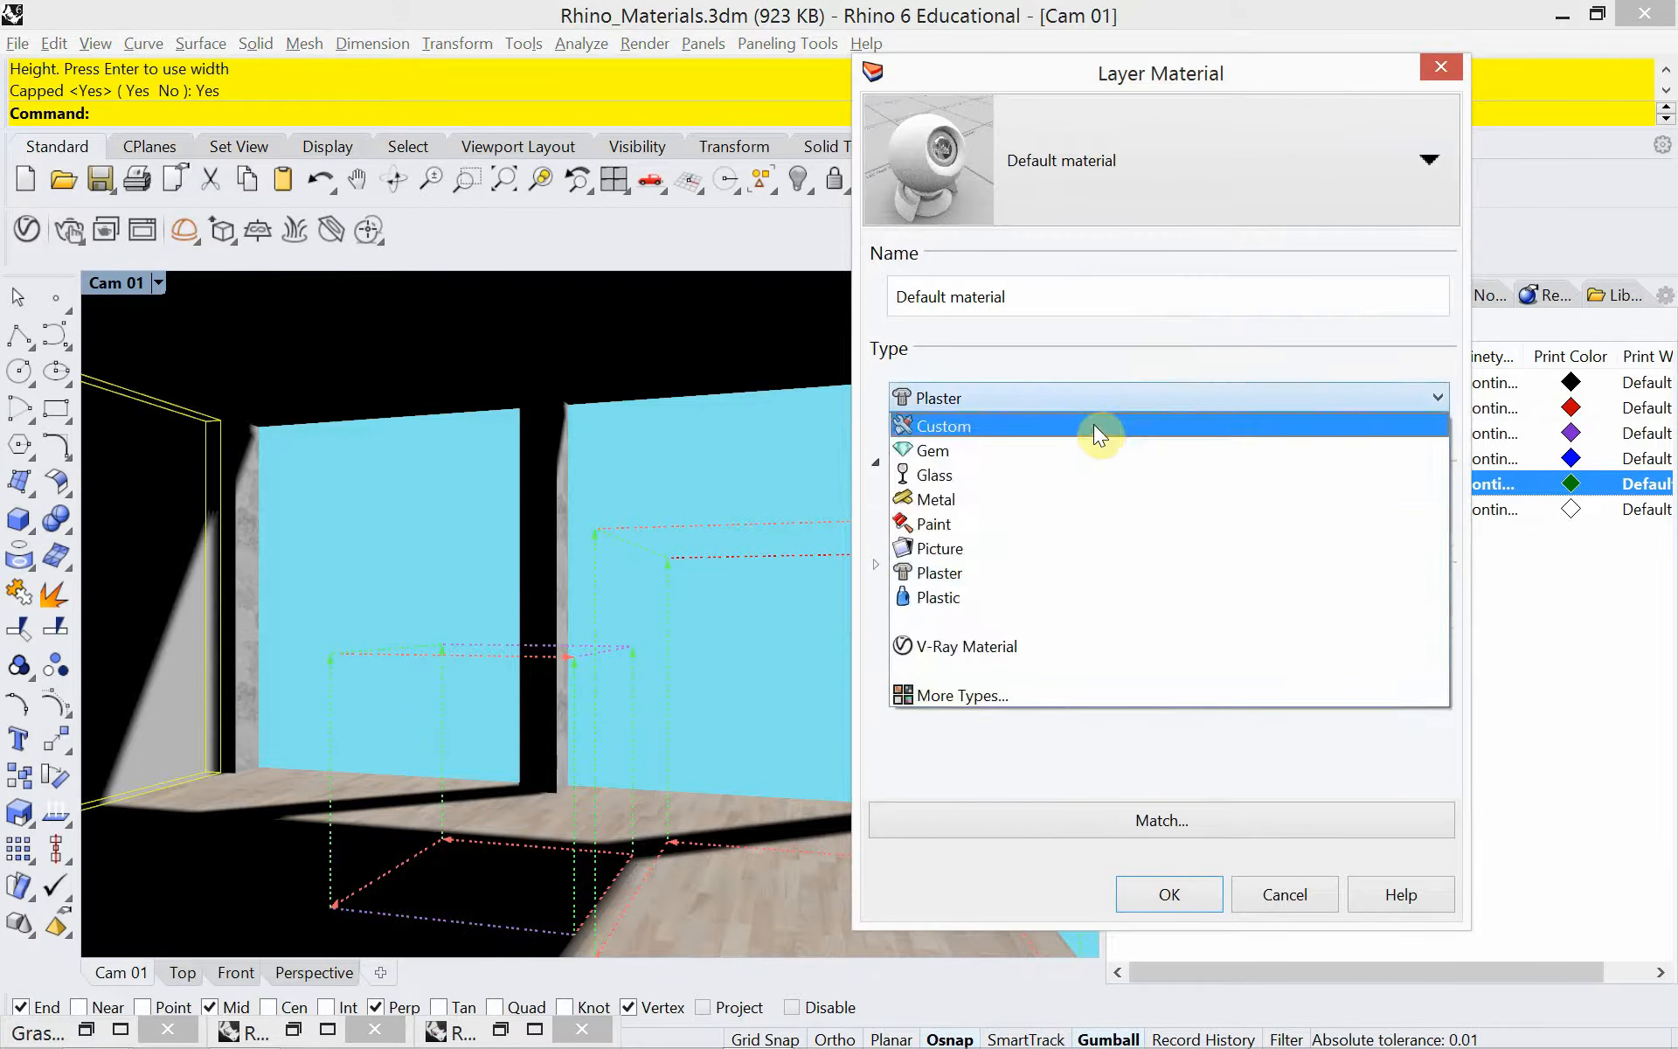
click(1094, 423)
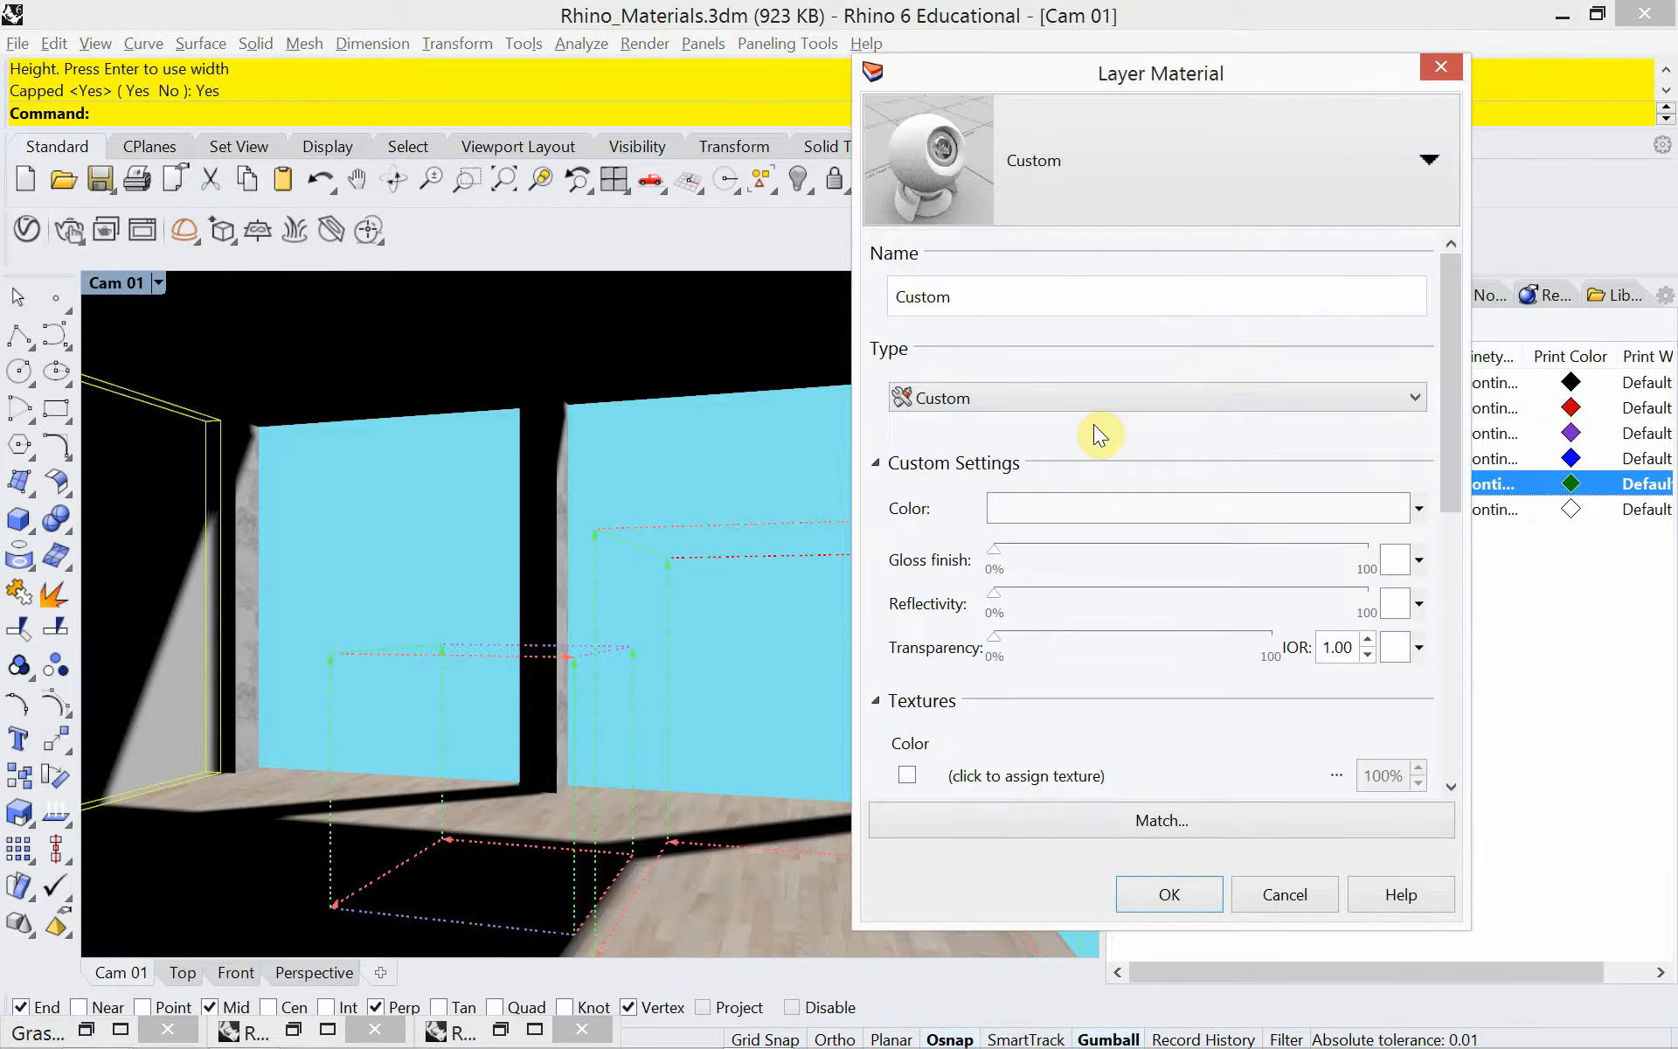
click(970, 775)
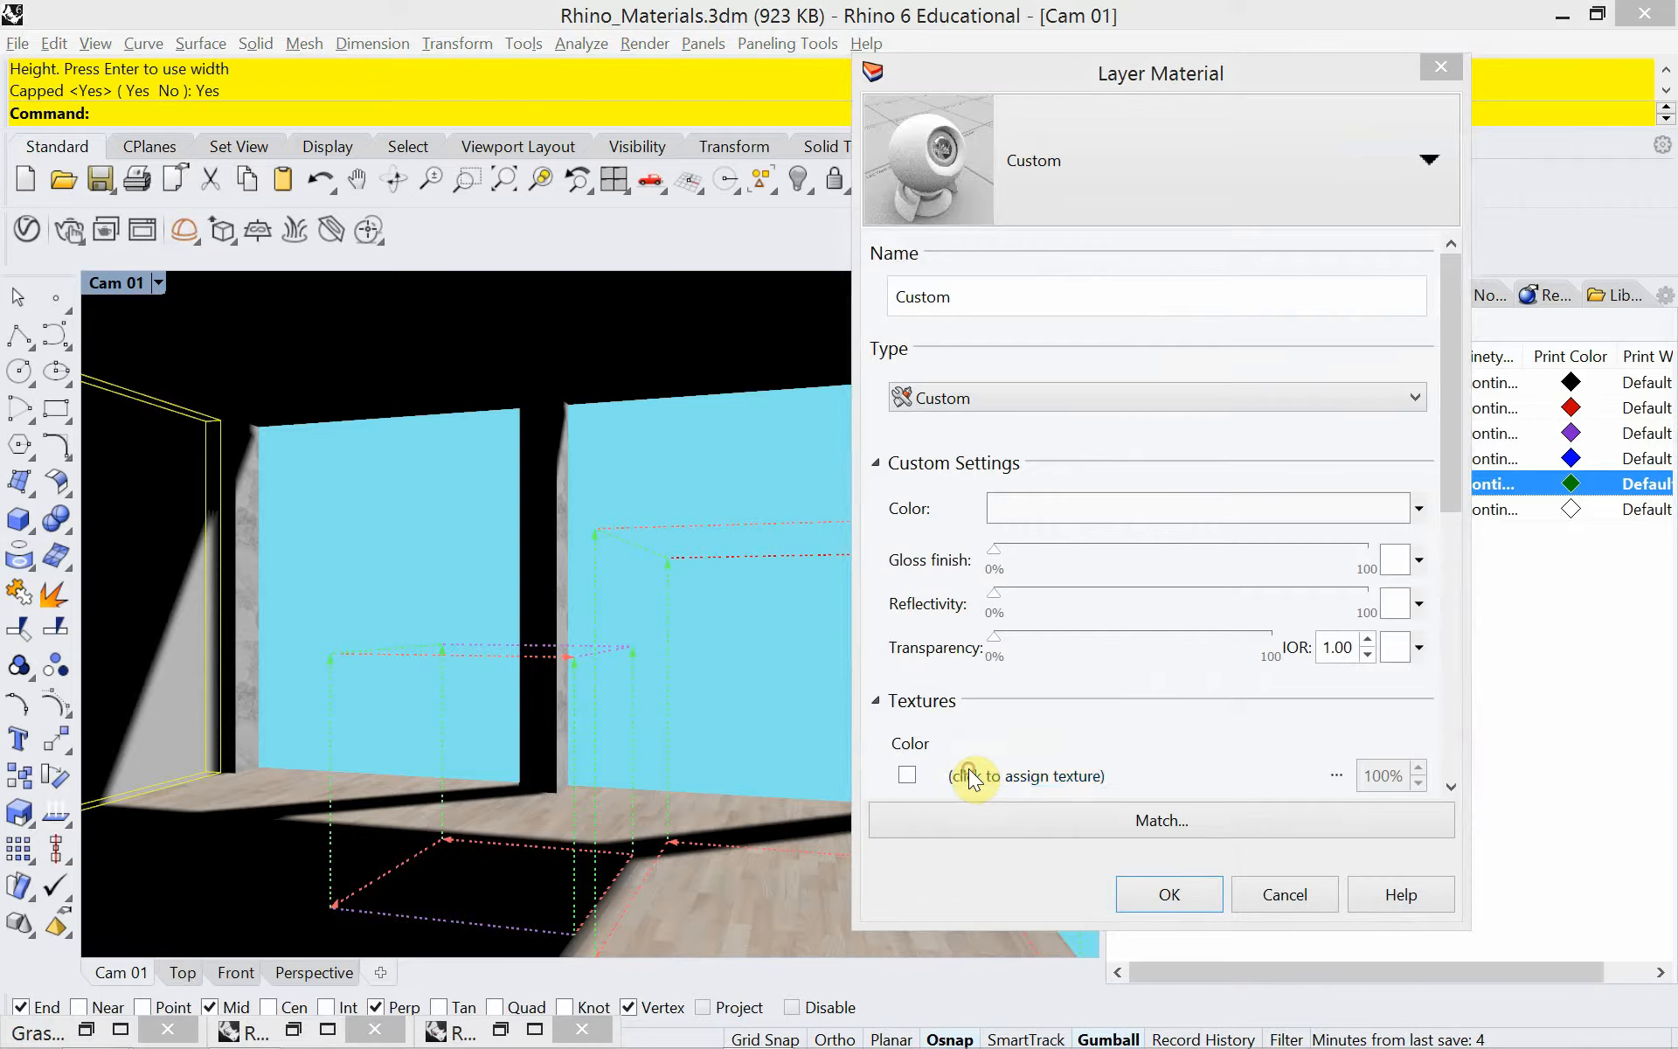
click(1147, 357)
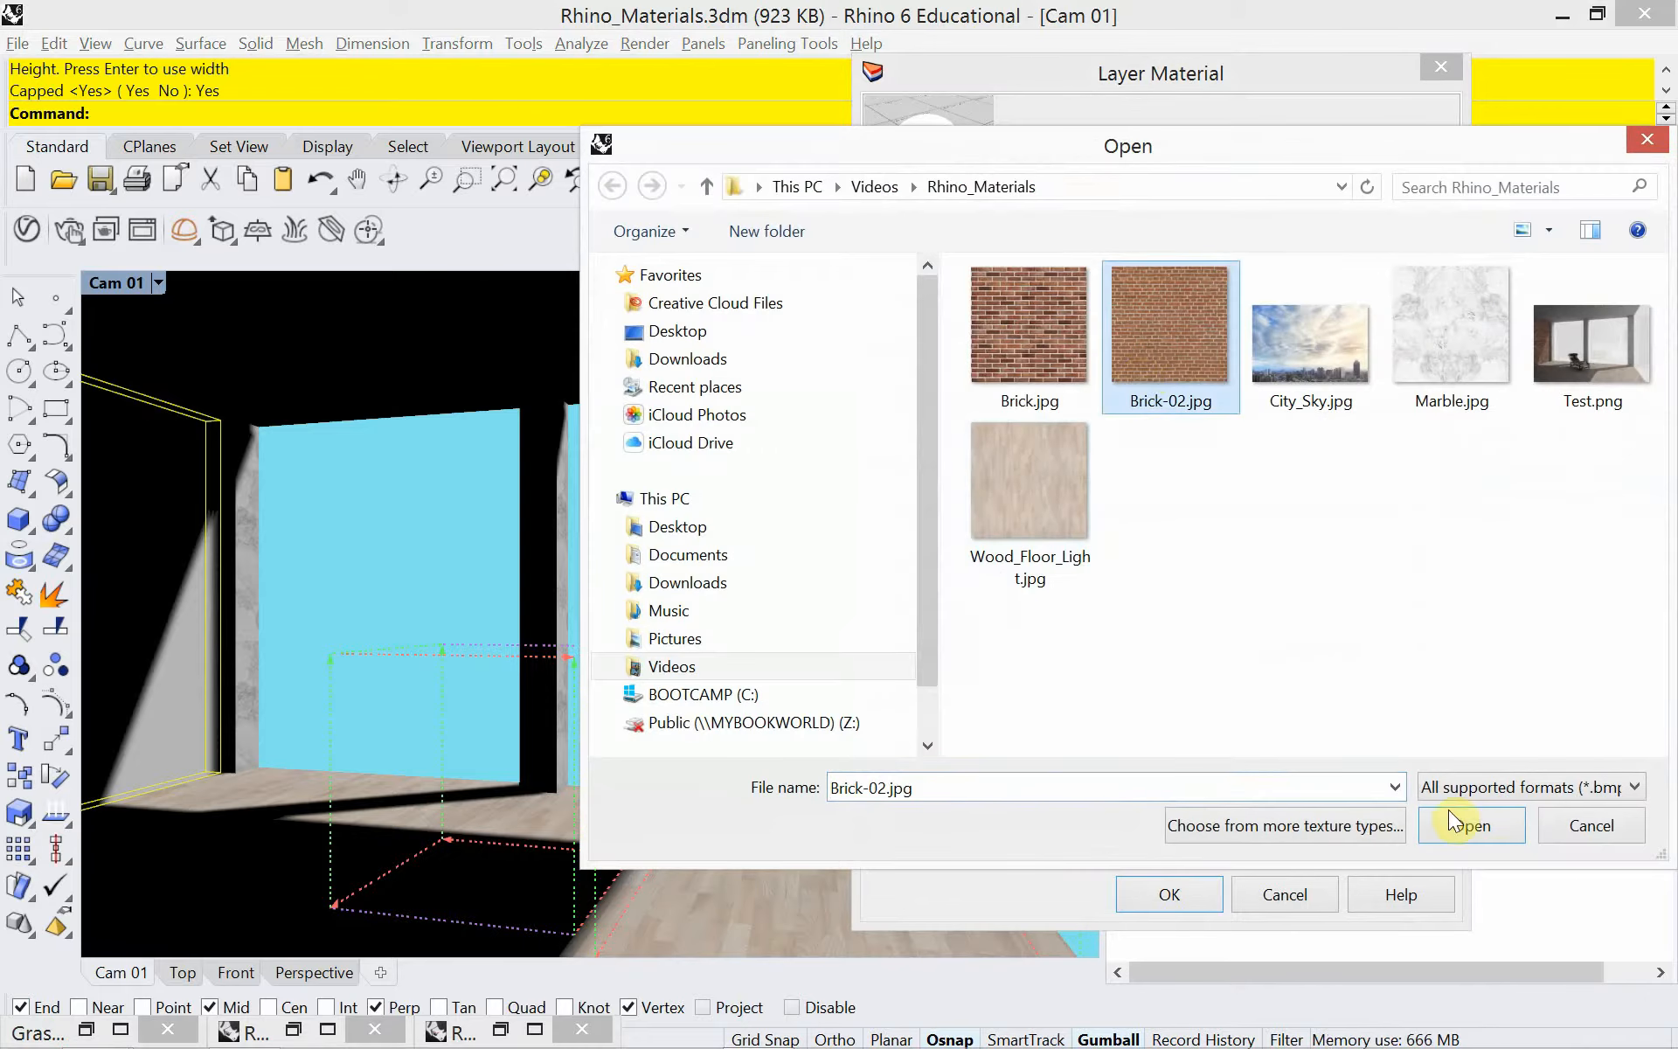
click(1481, 824)
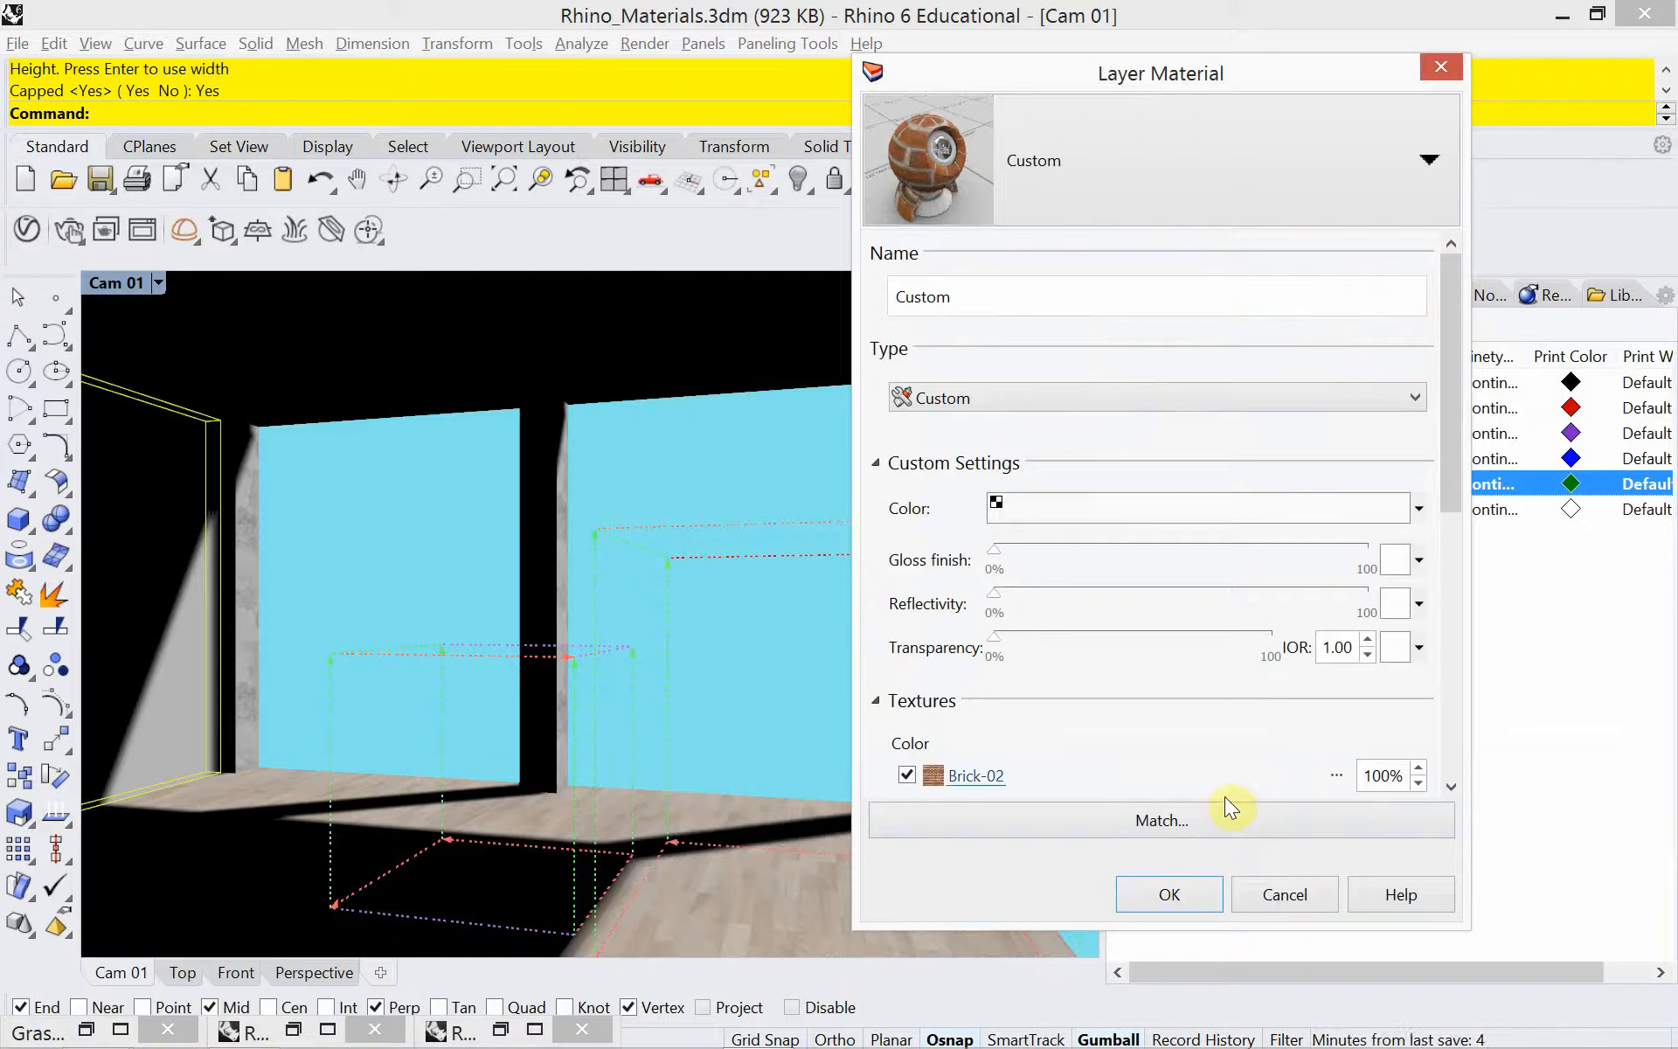
click(1189, 894)
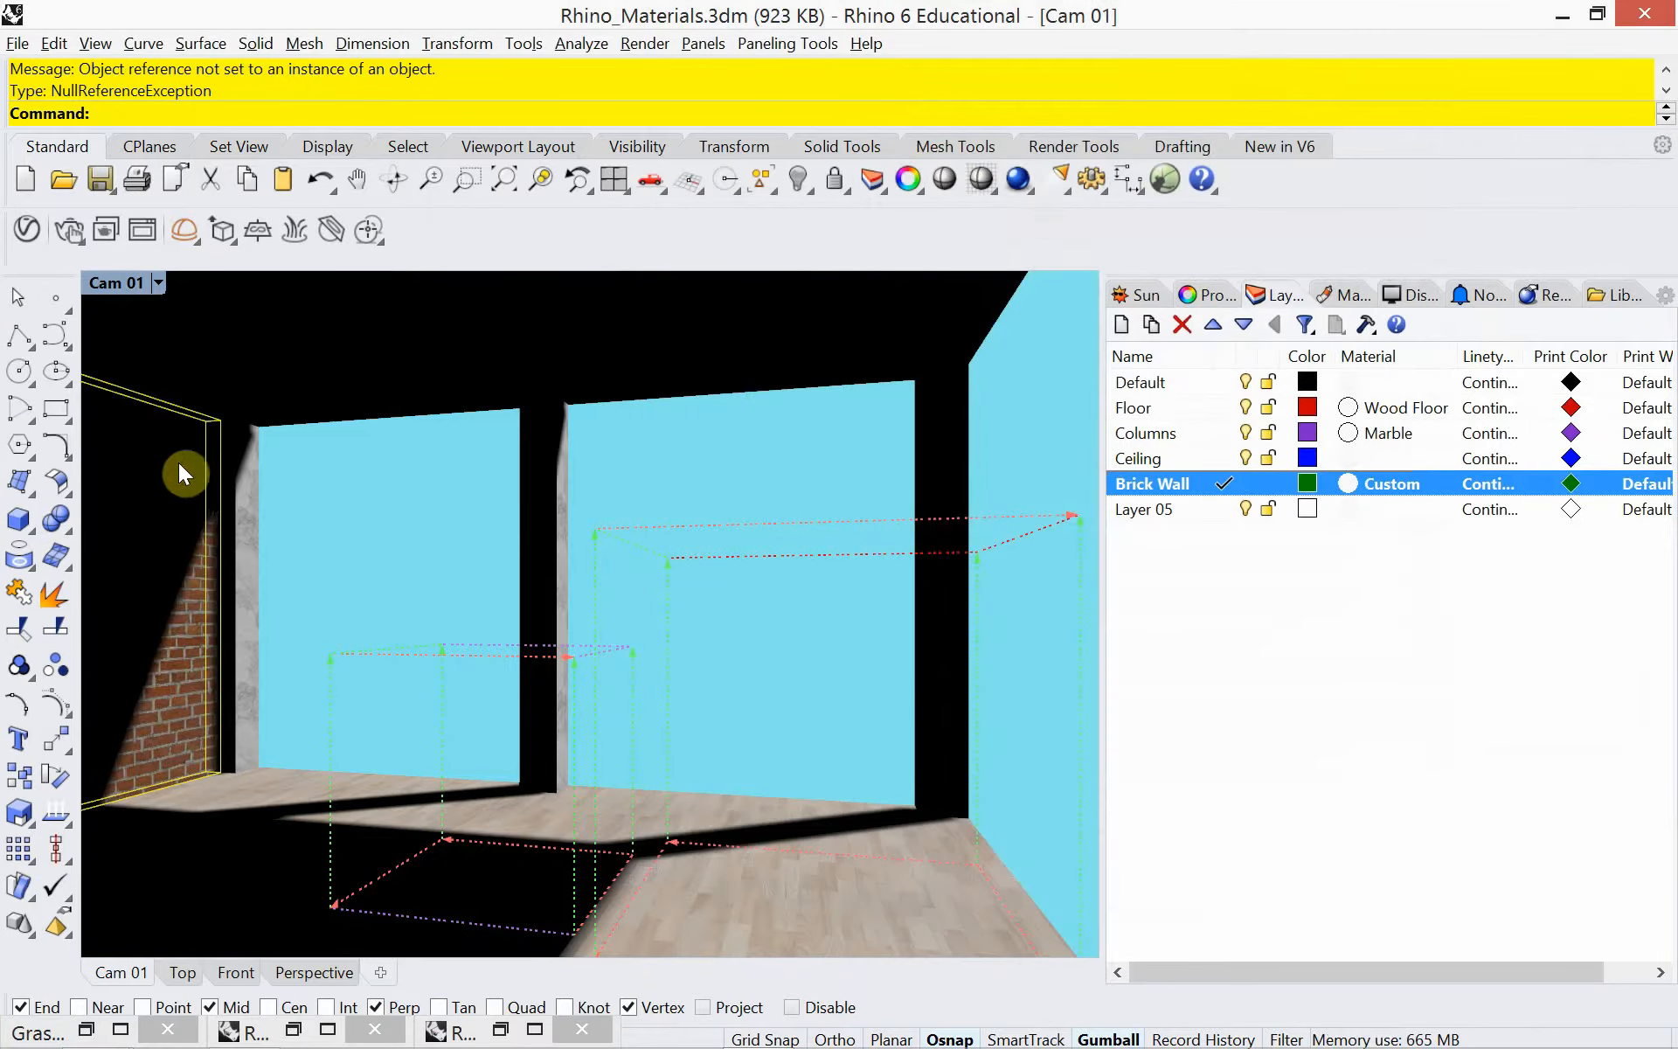
Save the Rhino file and render the Cam 01 view.
click(18, 42)
click(49, 158)
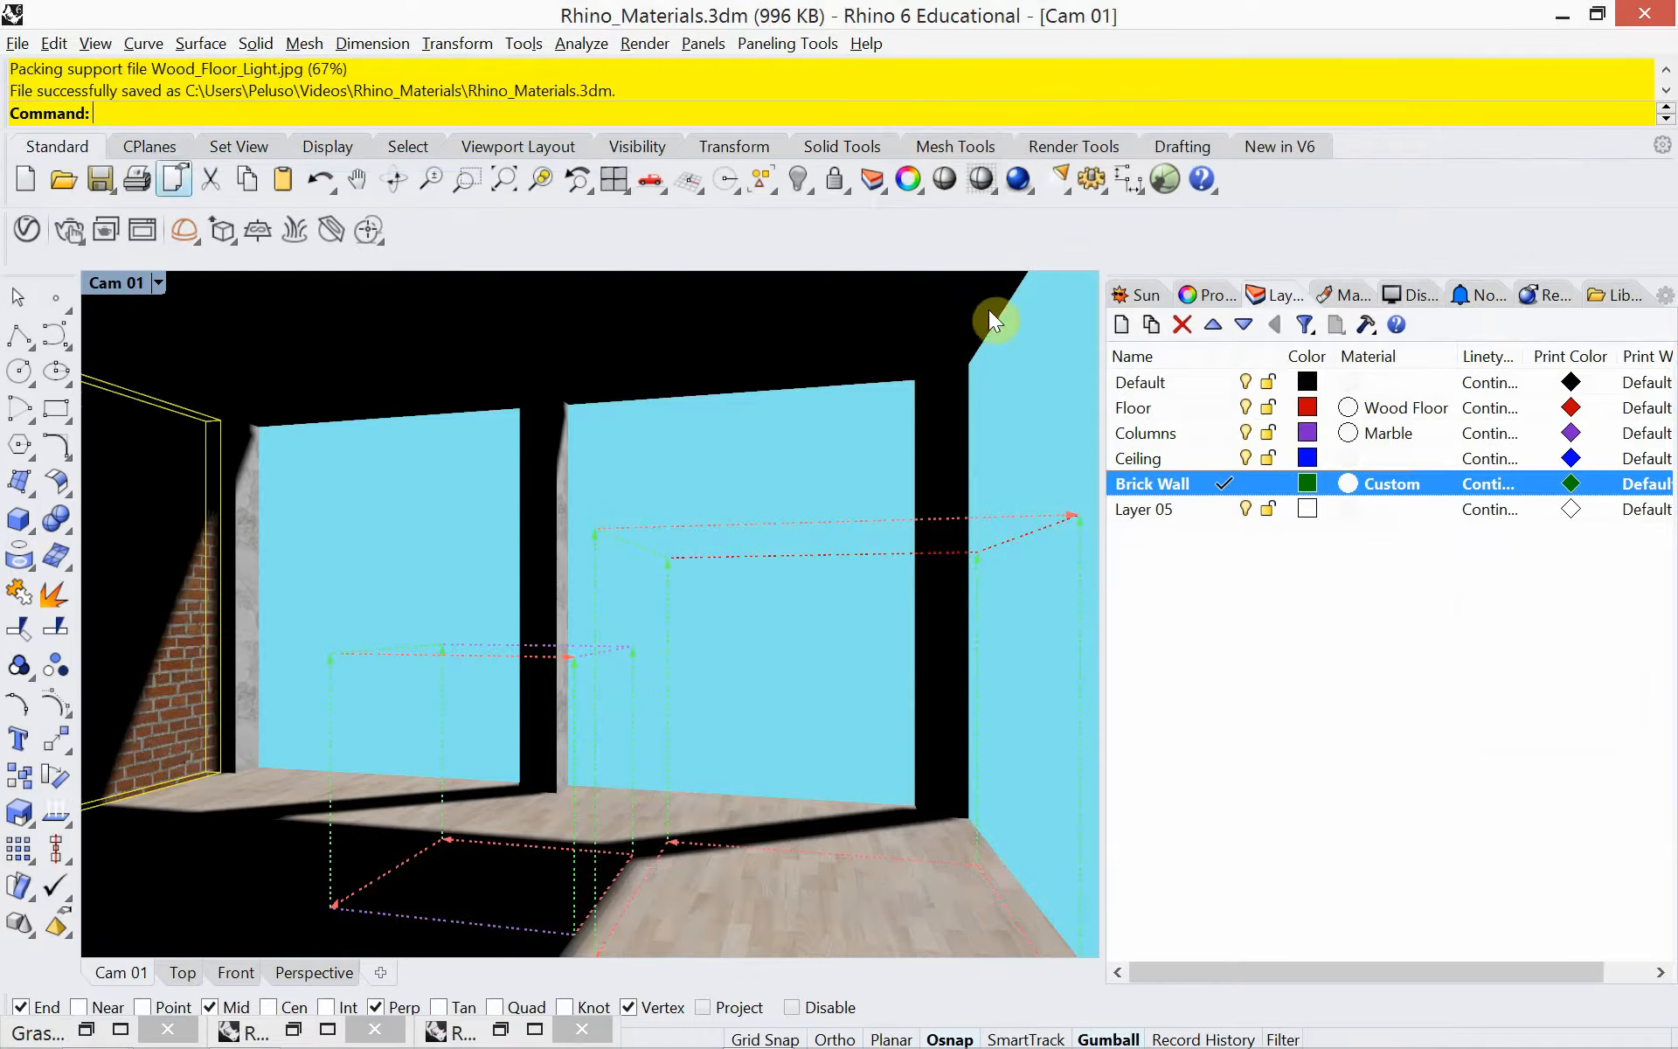
click(1020, 179)
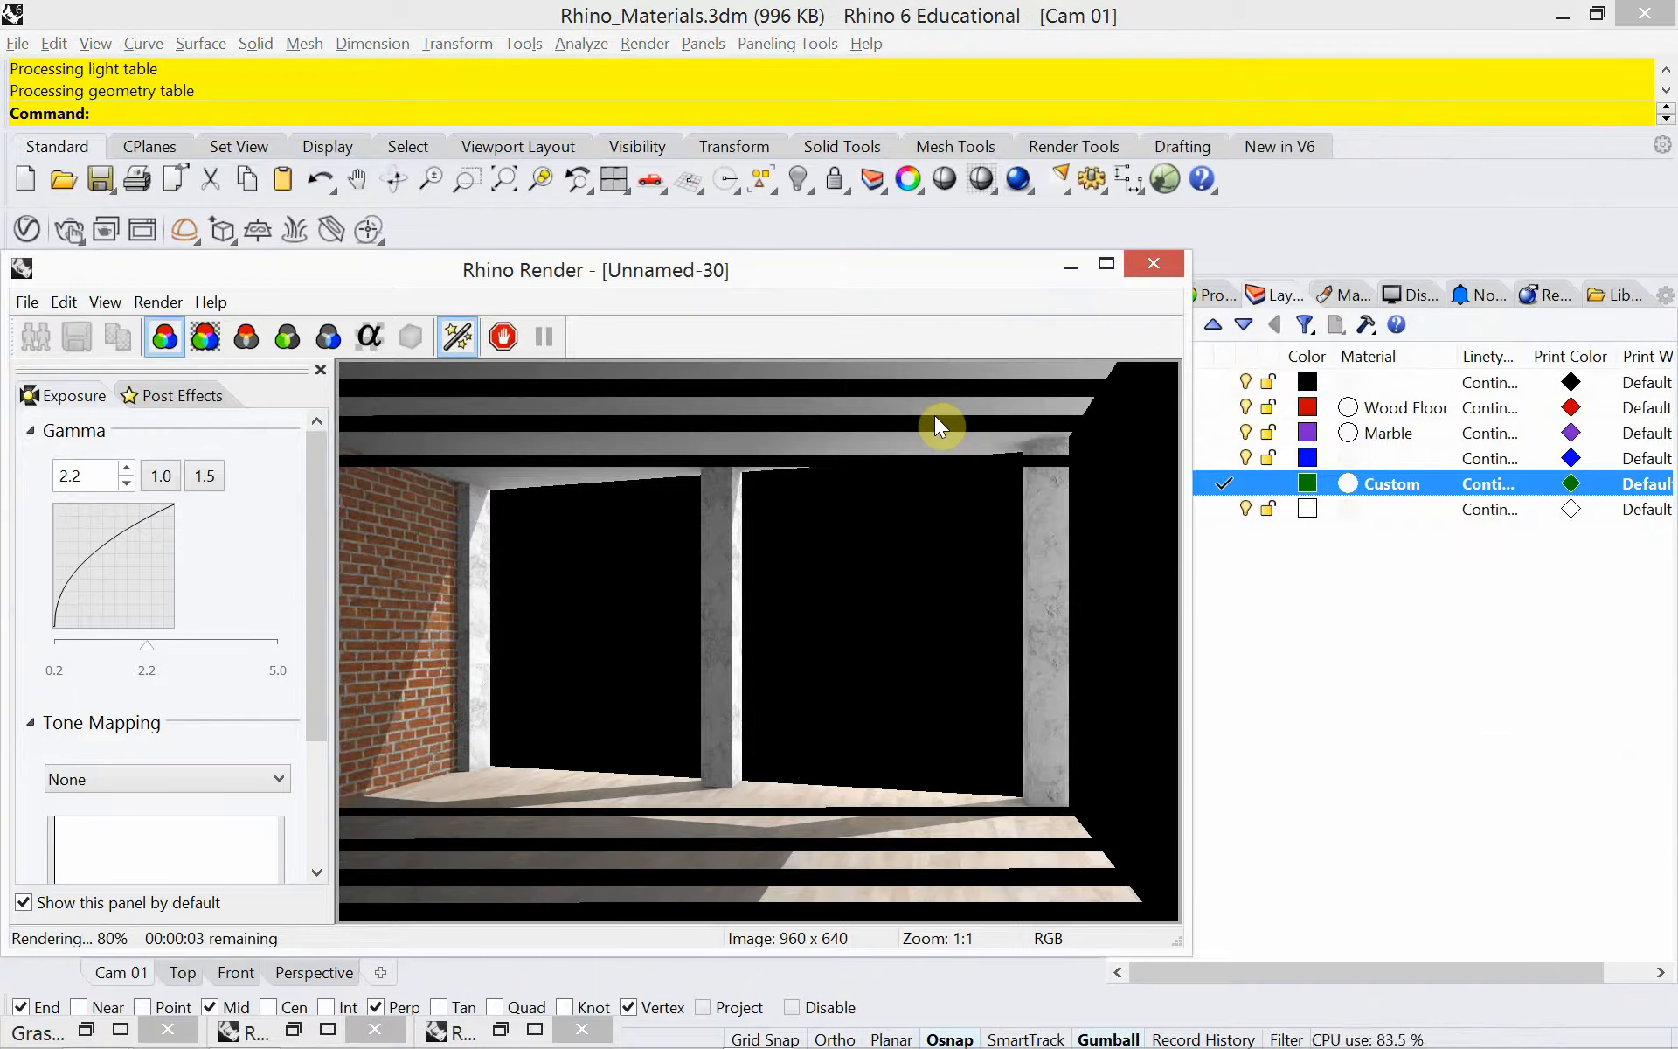
Review the tutorial topic list in Grasshopper, minimize it, and close the finished render window.
click(140, 1034)
click(1614, 11)
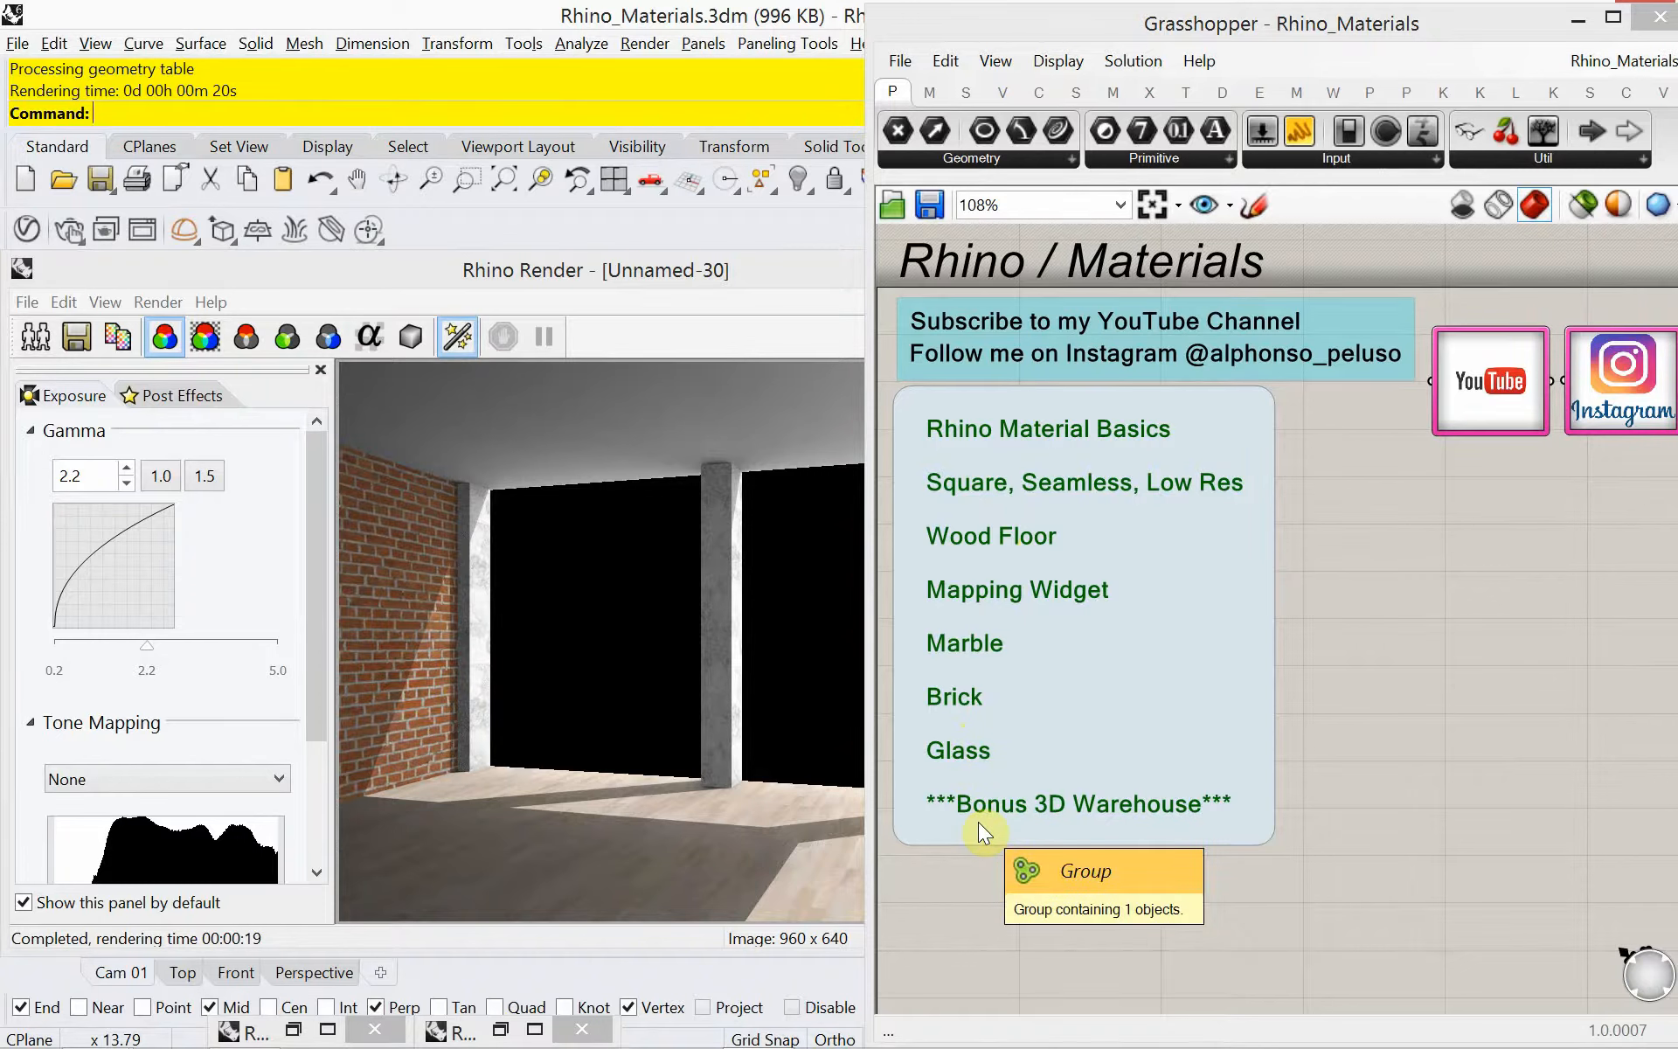
click(1574, 19)
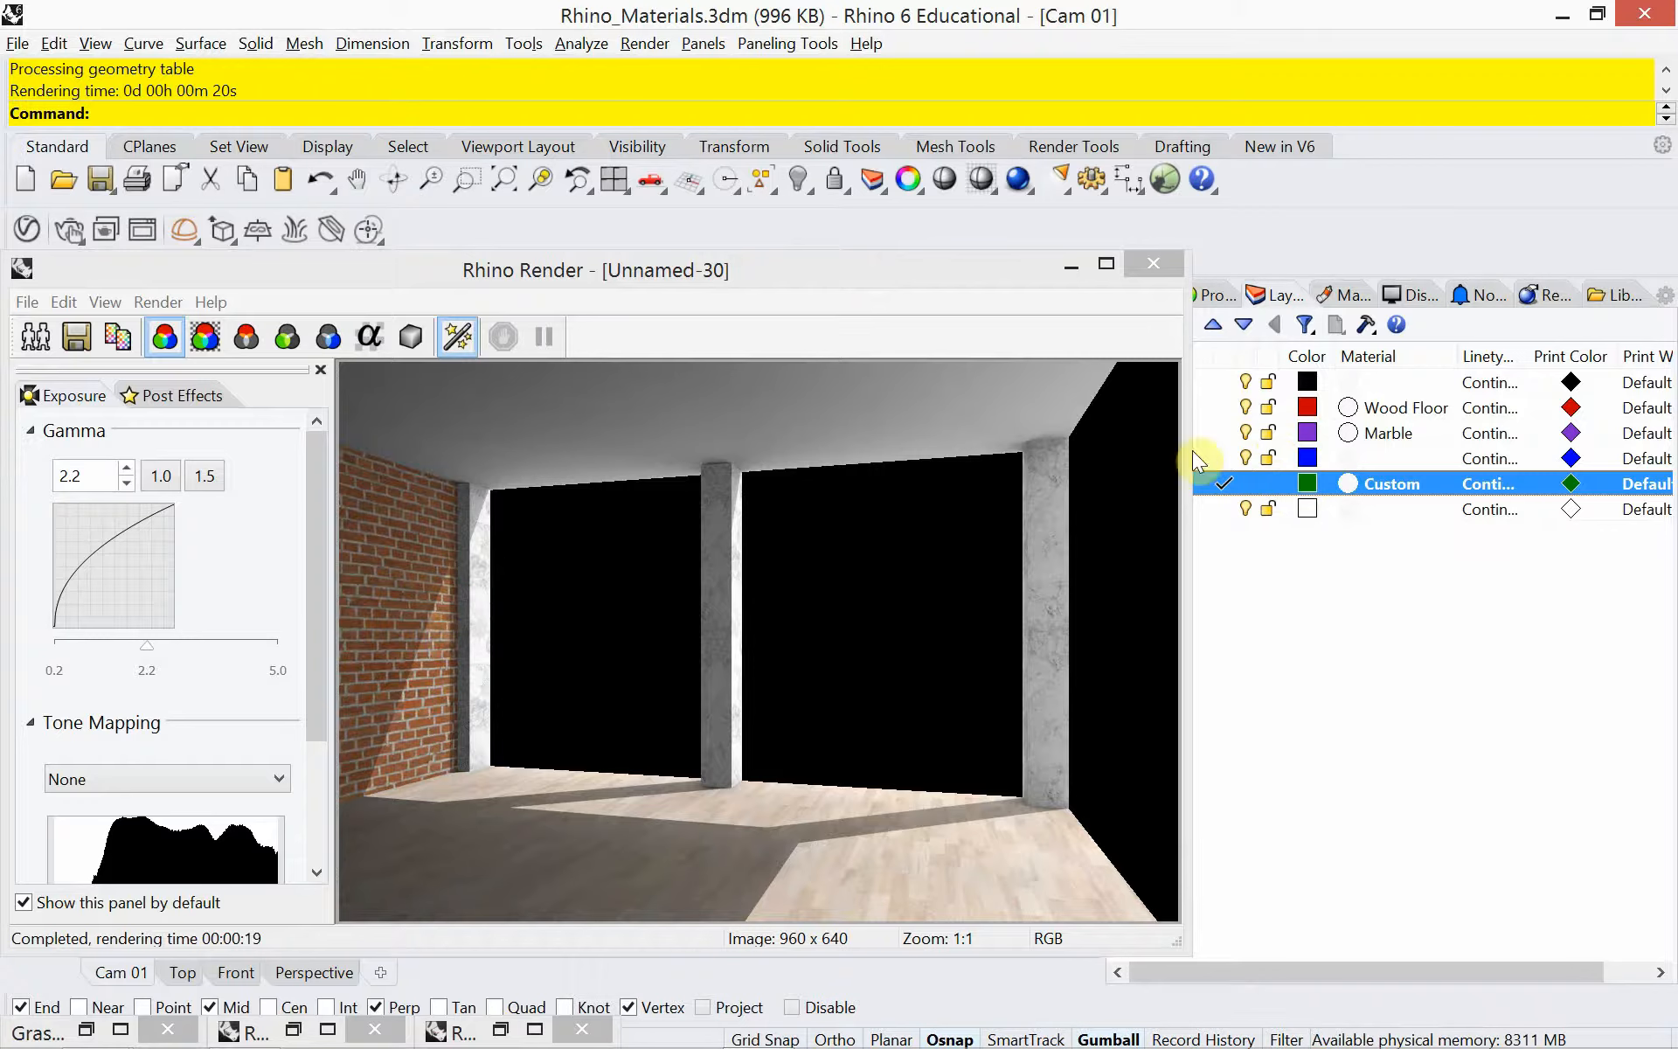
click(1140, 257)
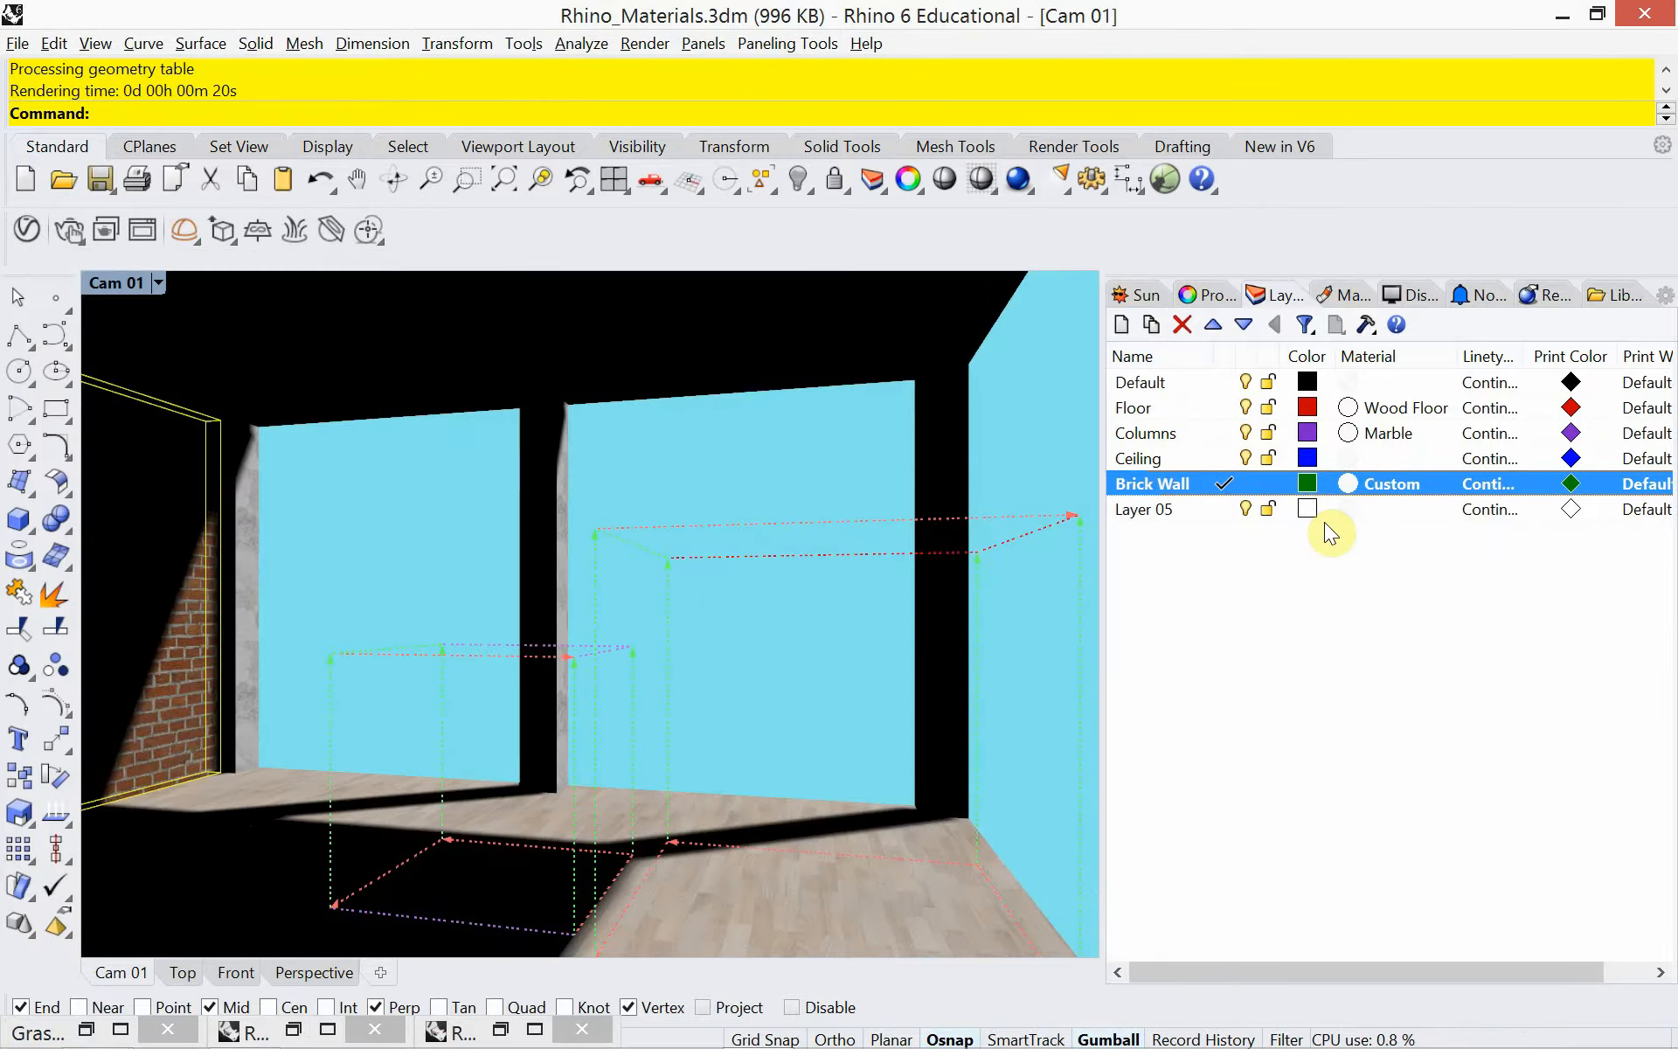
Assign a Custom material named Ceiling to the Ceiling layer.
click(1347, 458)
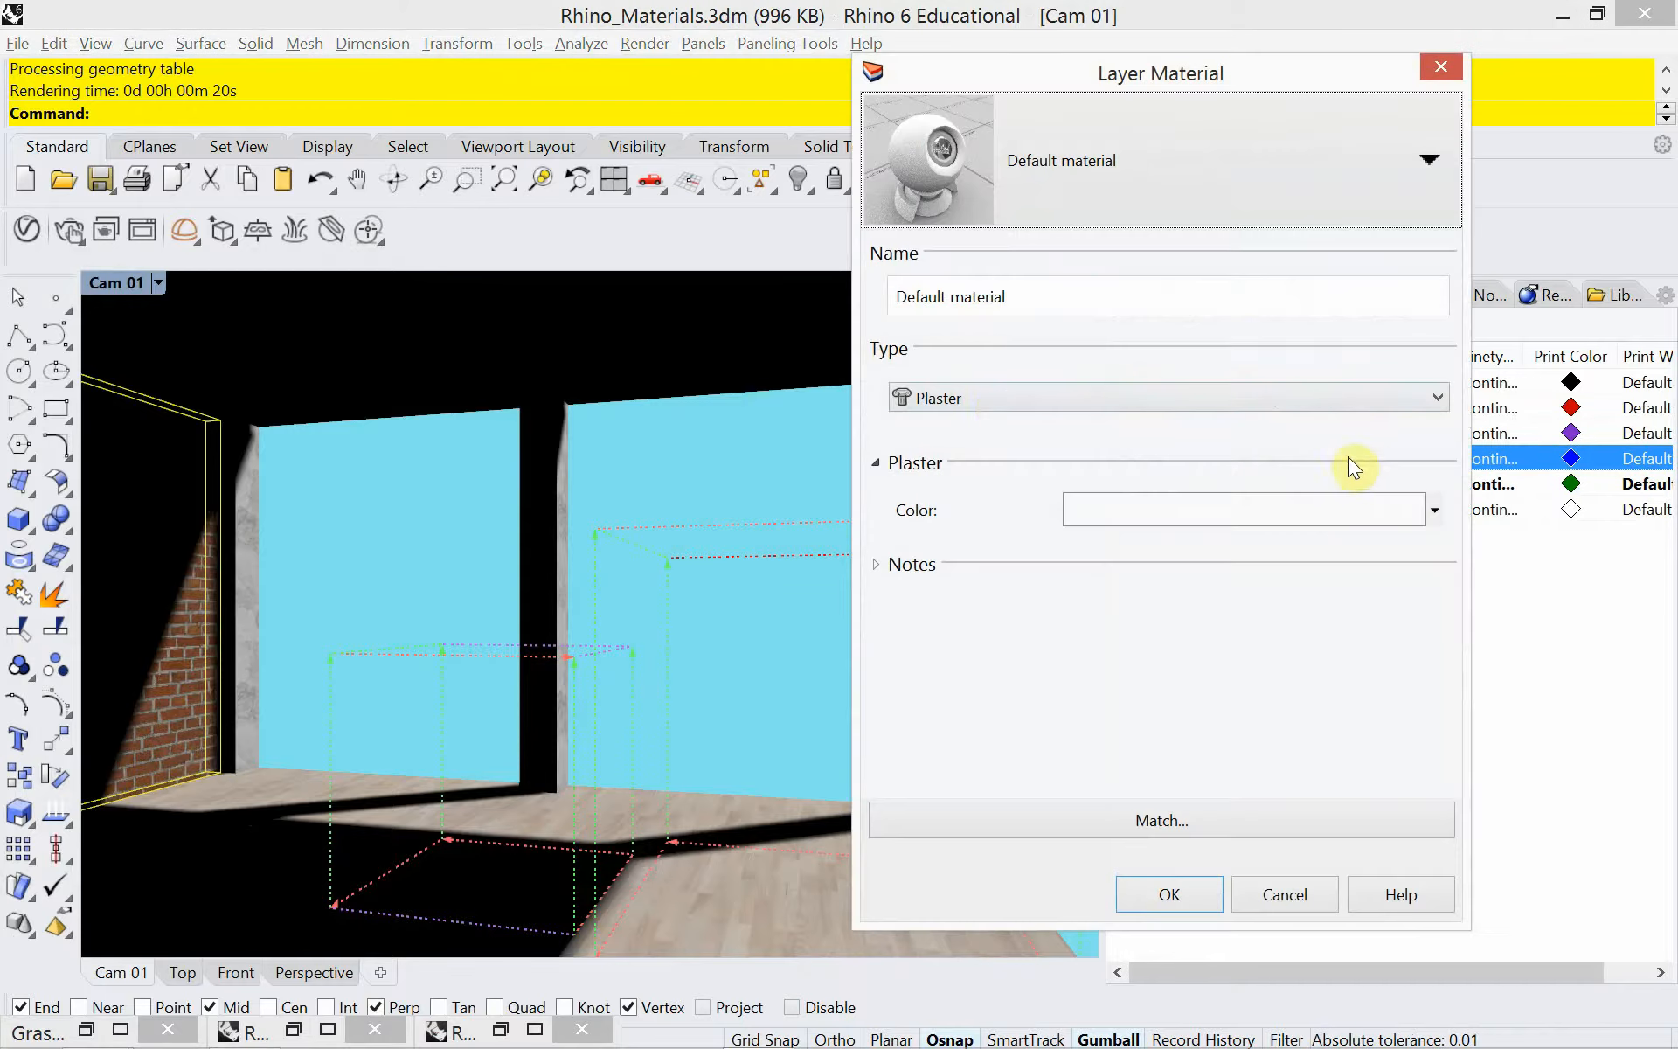
click(993, 399)
click(989, 421)
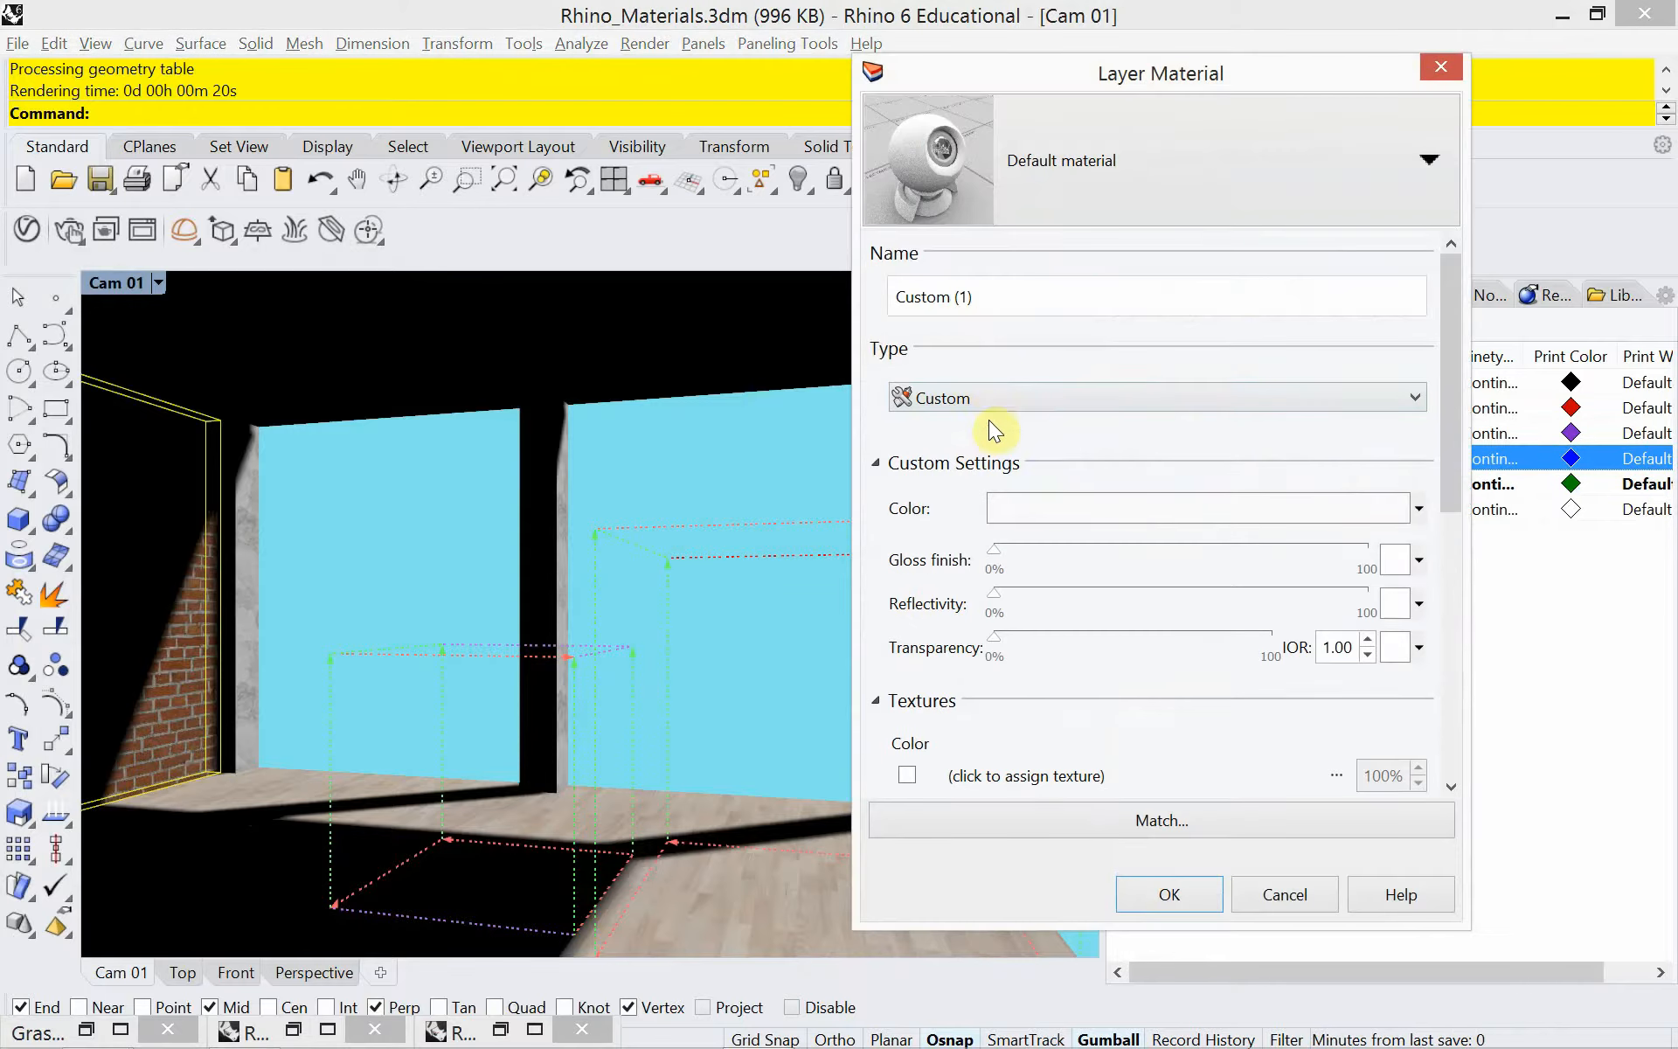
drag(991, 299, 844, 295)
text(Ceiling)
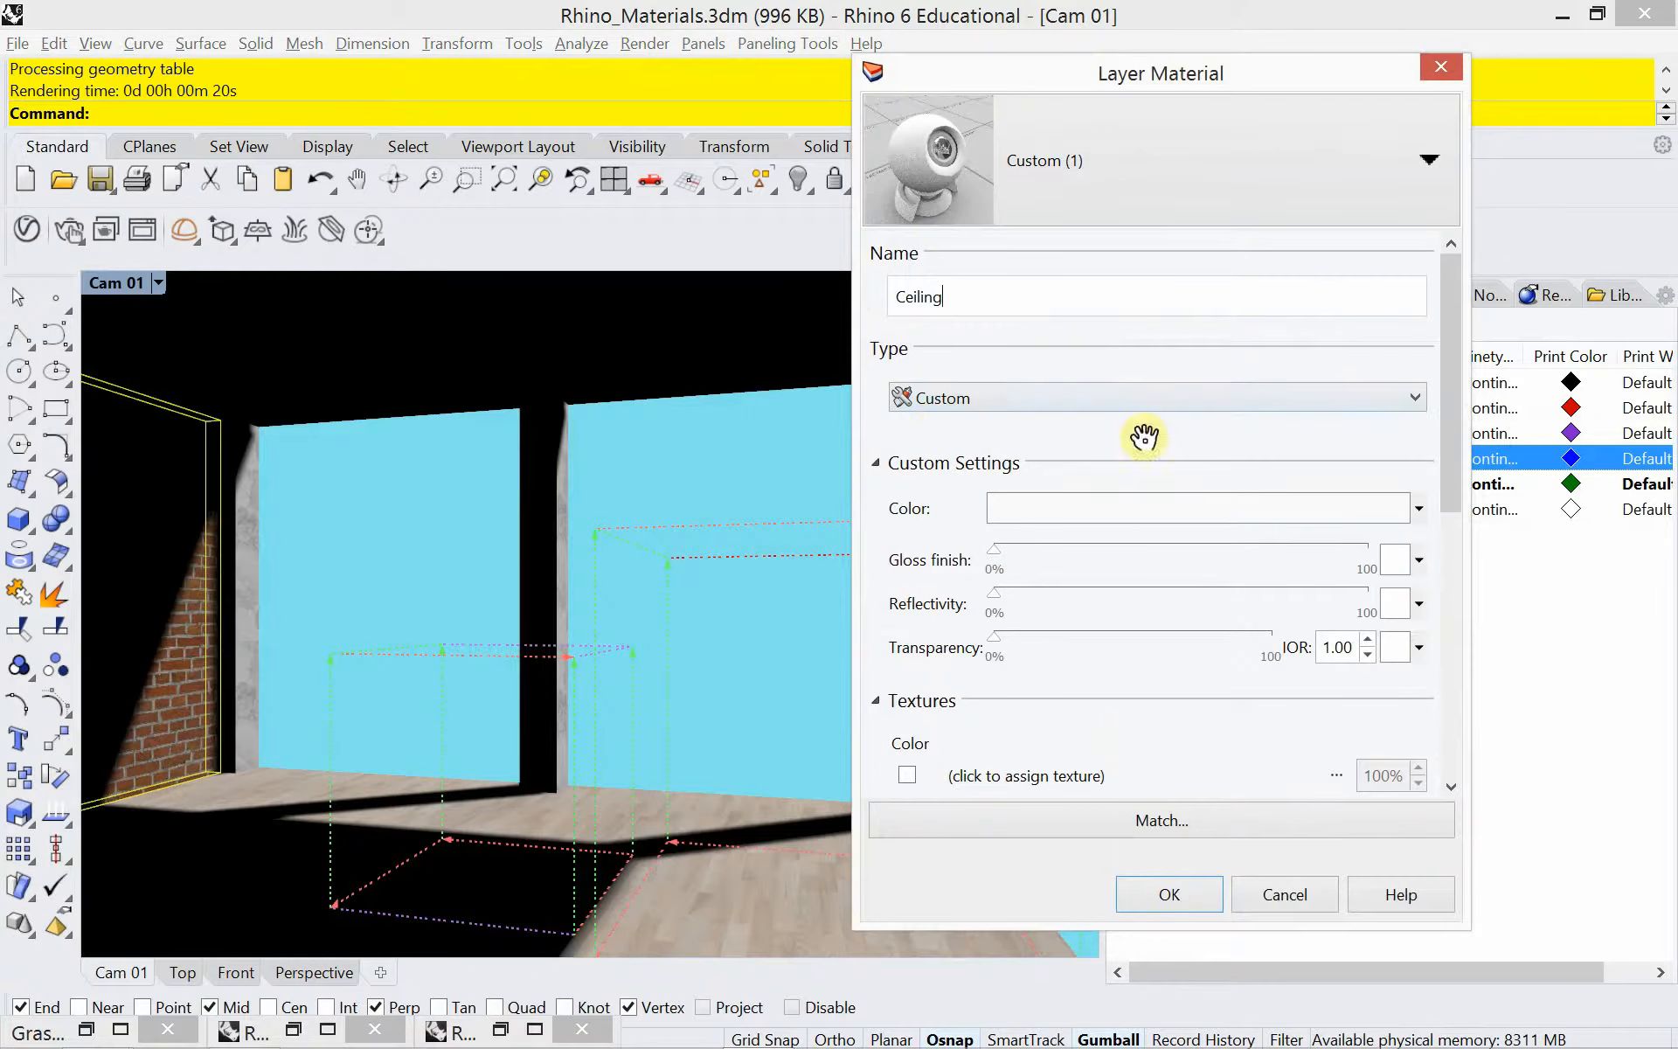
click(1166, 890)
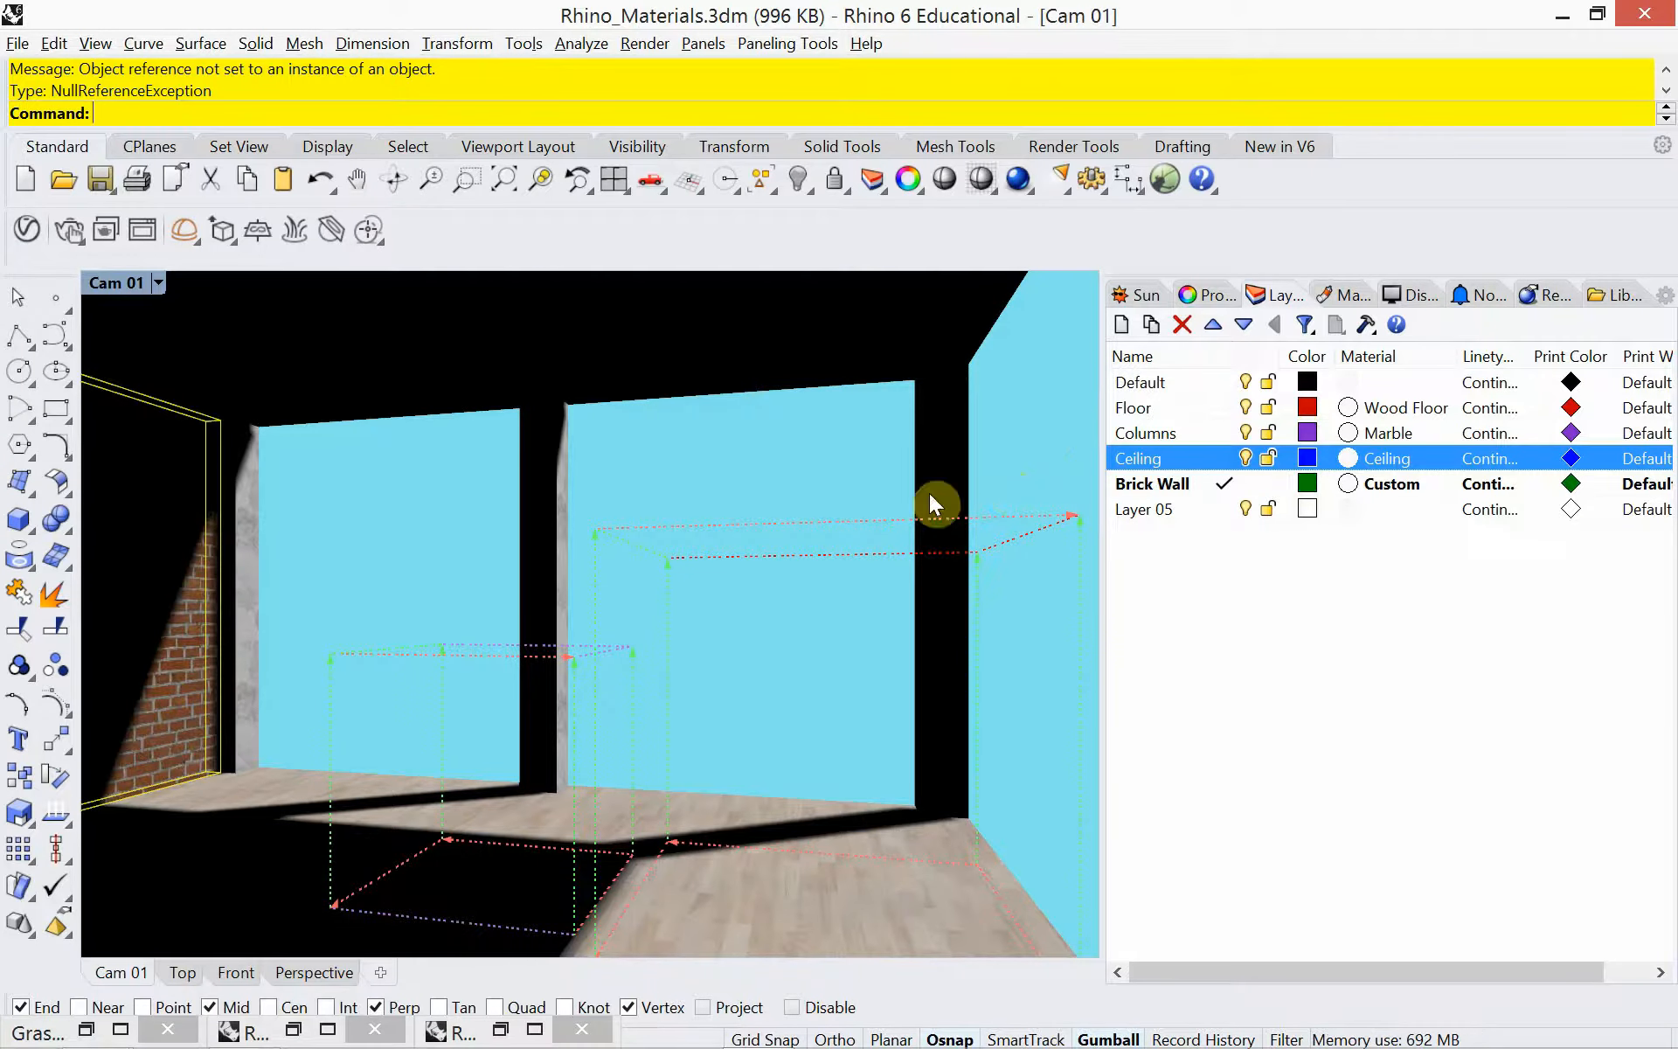
Display the Top view and close the two minimized render windows.
click(183, 972)
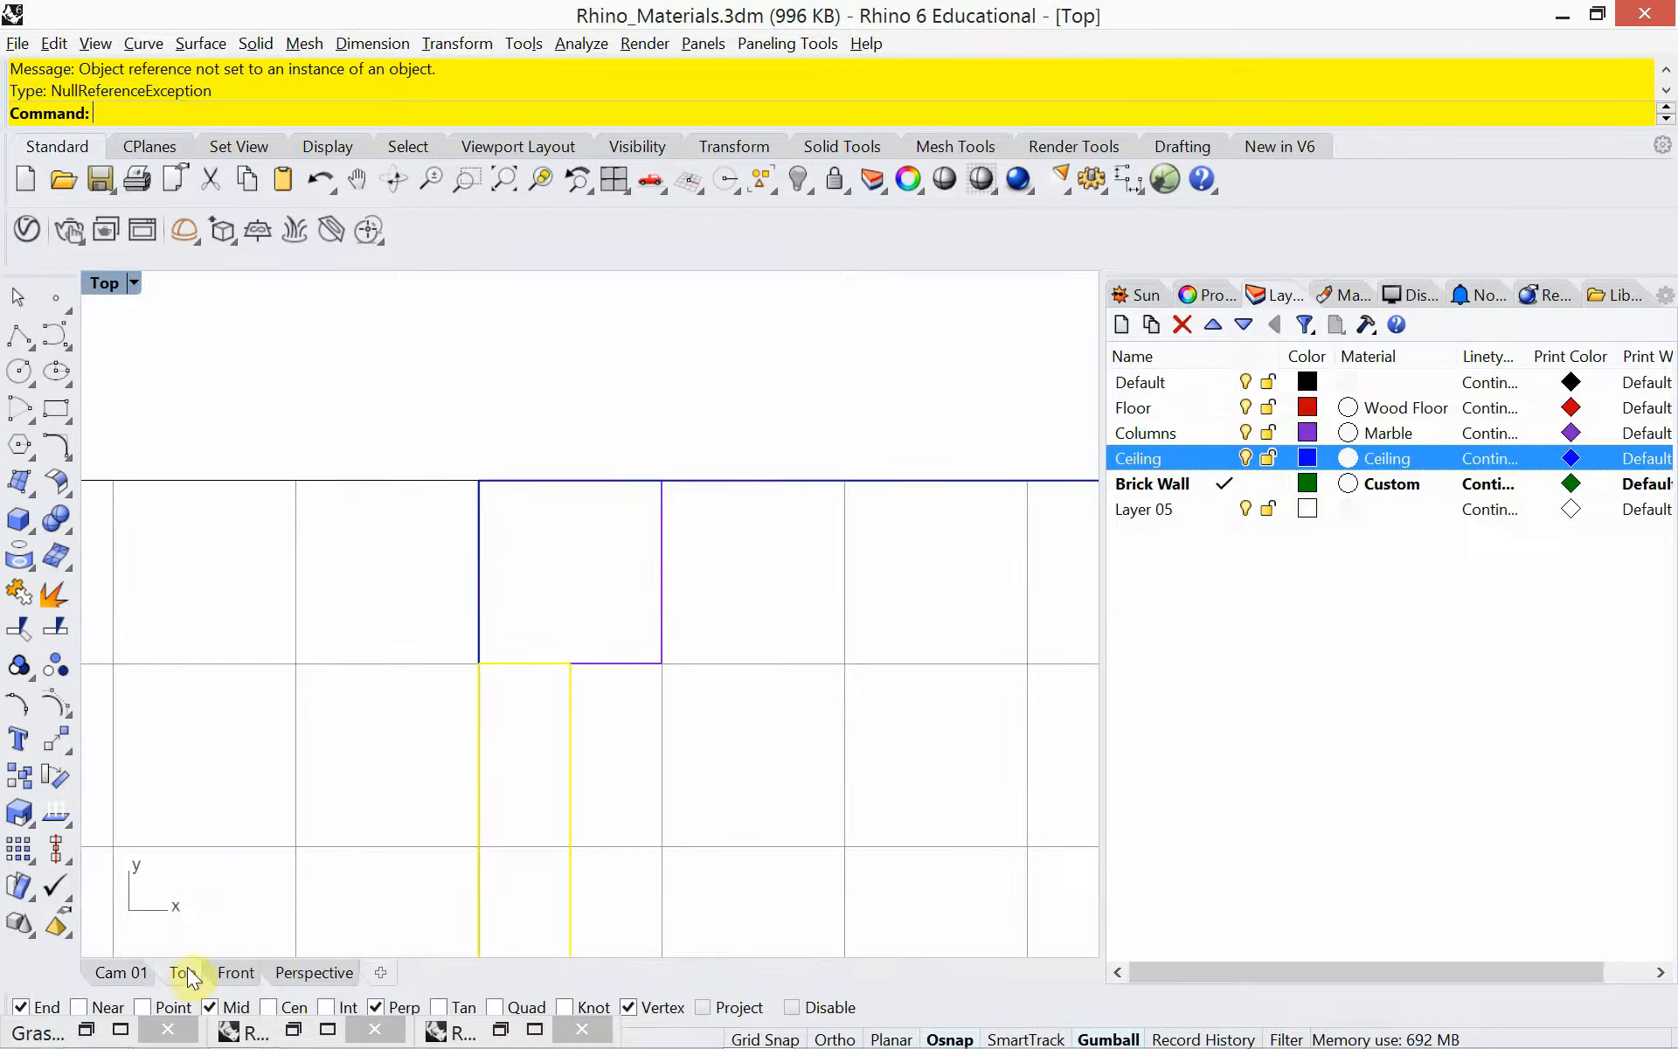
click(375, 1029)
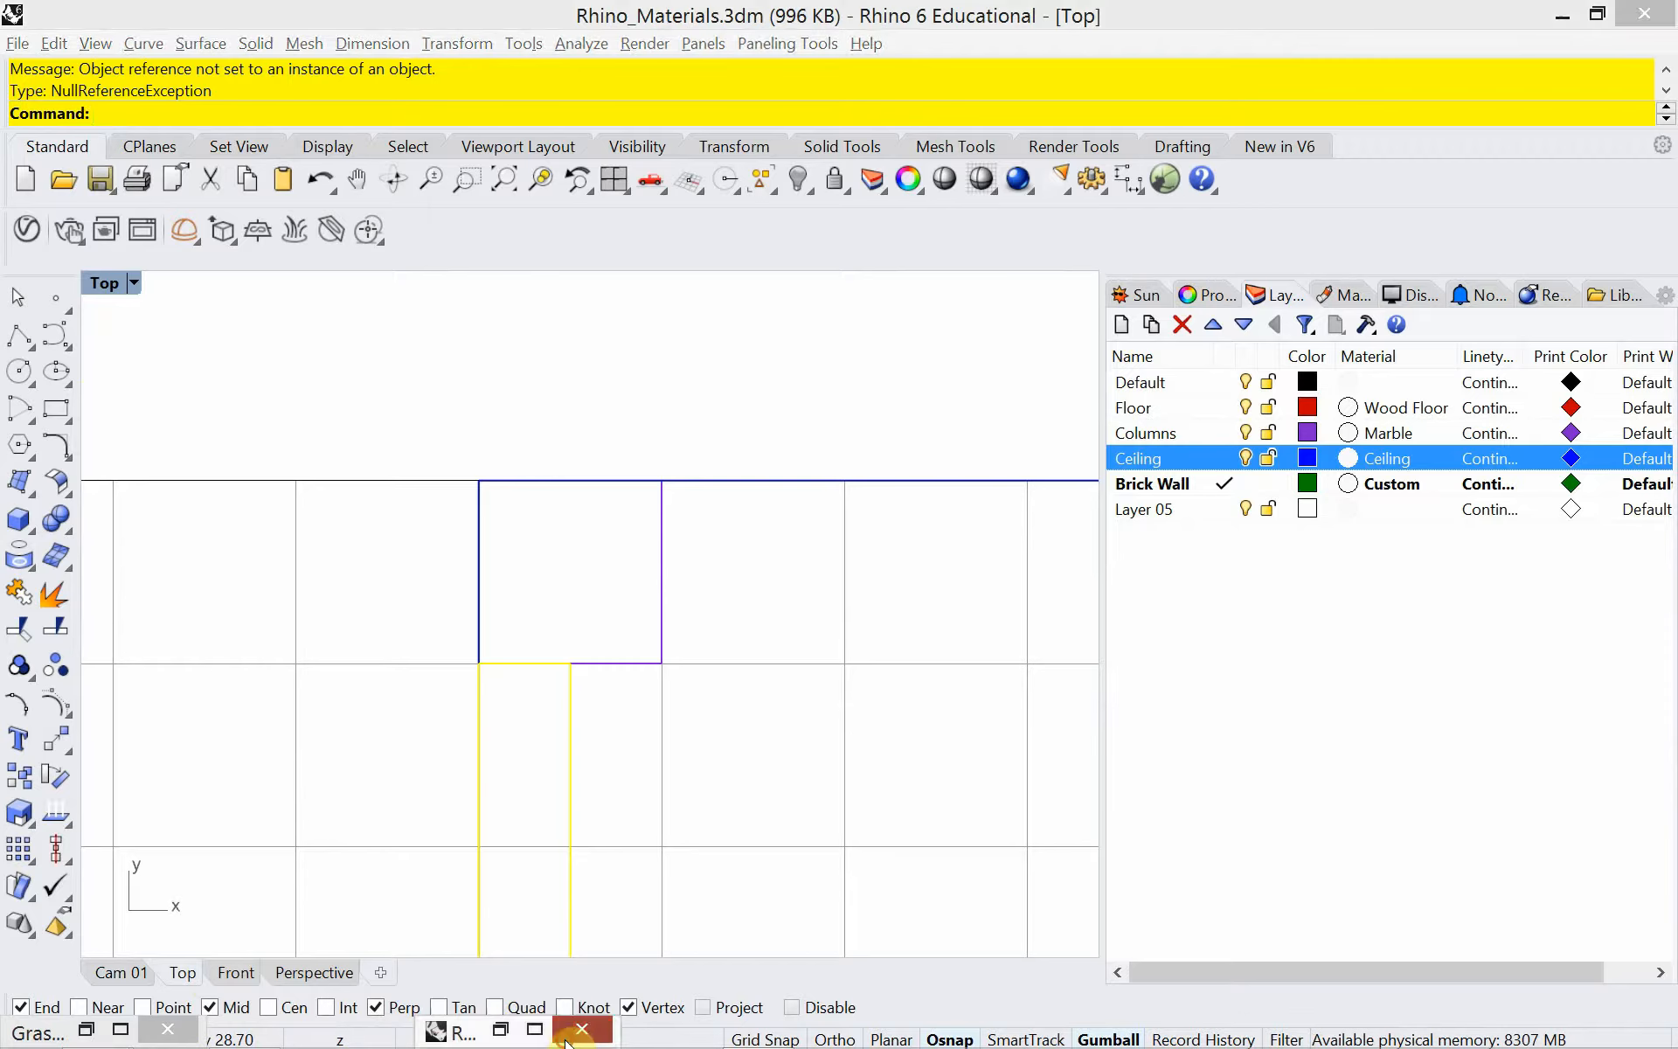
click(581, 1029)
scroll(412, 618, down, 6)
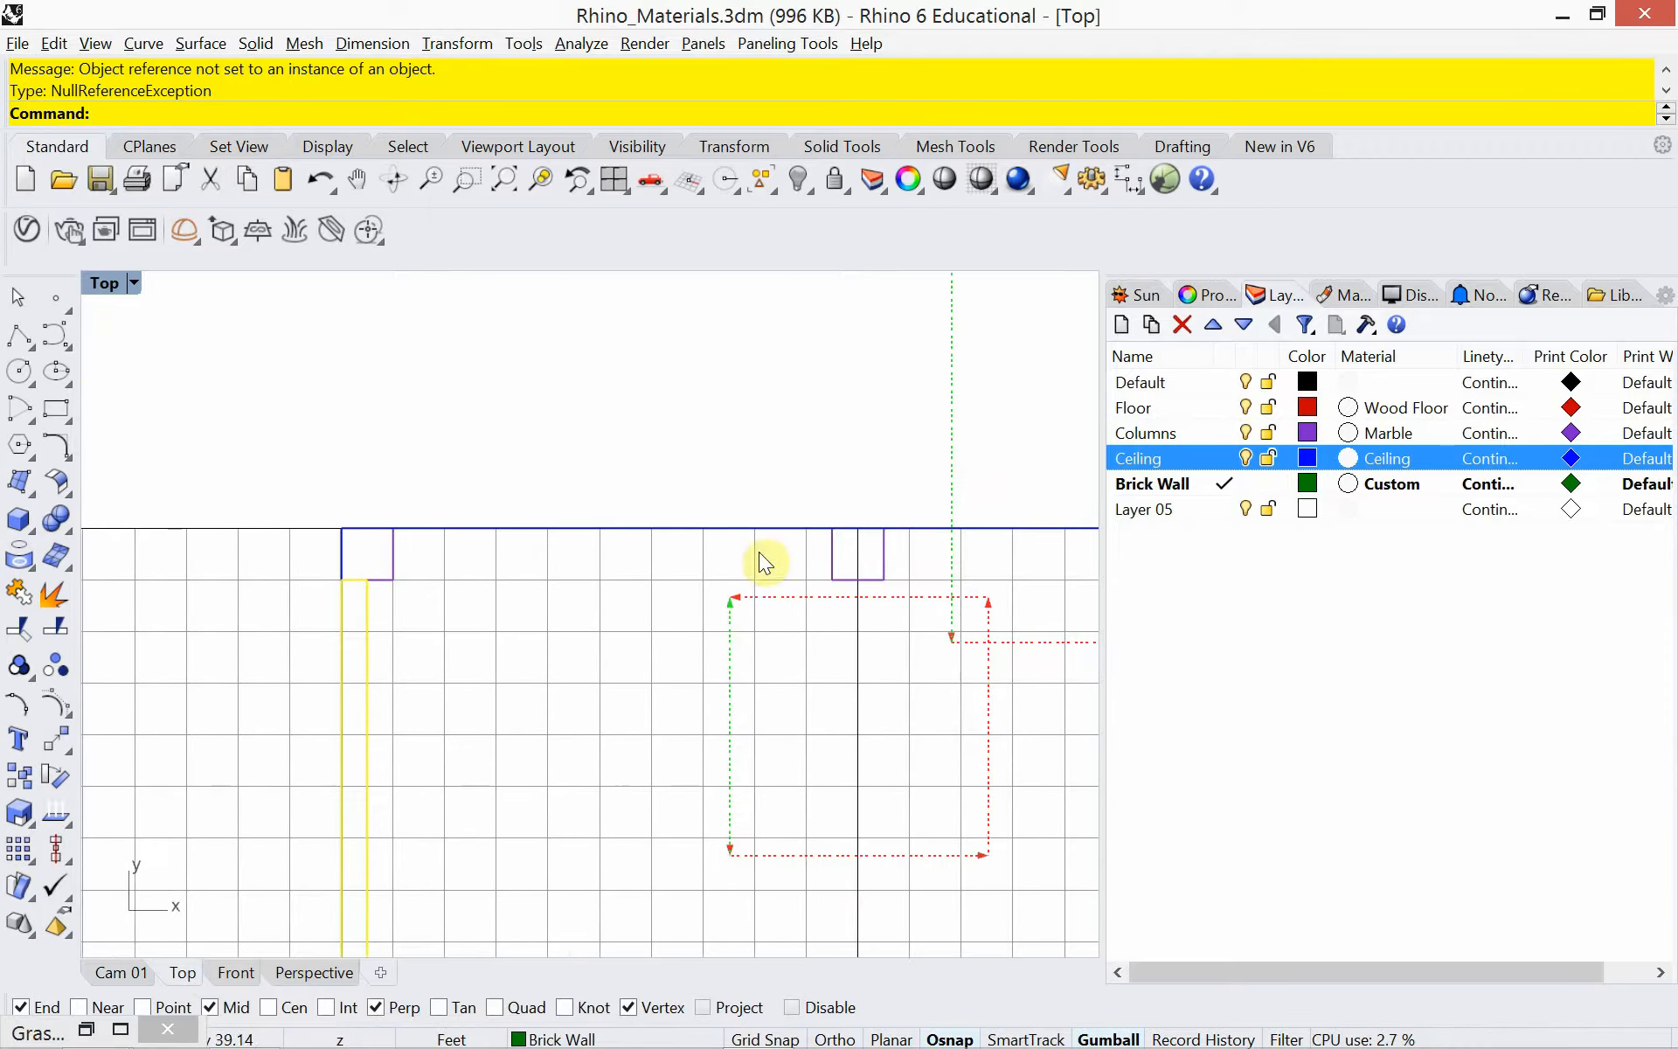
Make Layer 05 the current layer and rename it Glass.
double_click(1132, 511)
click(1133, 512)
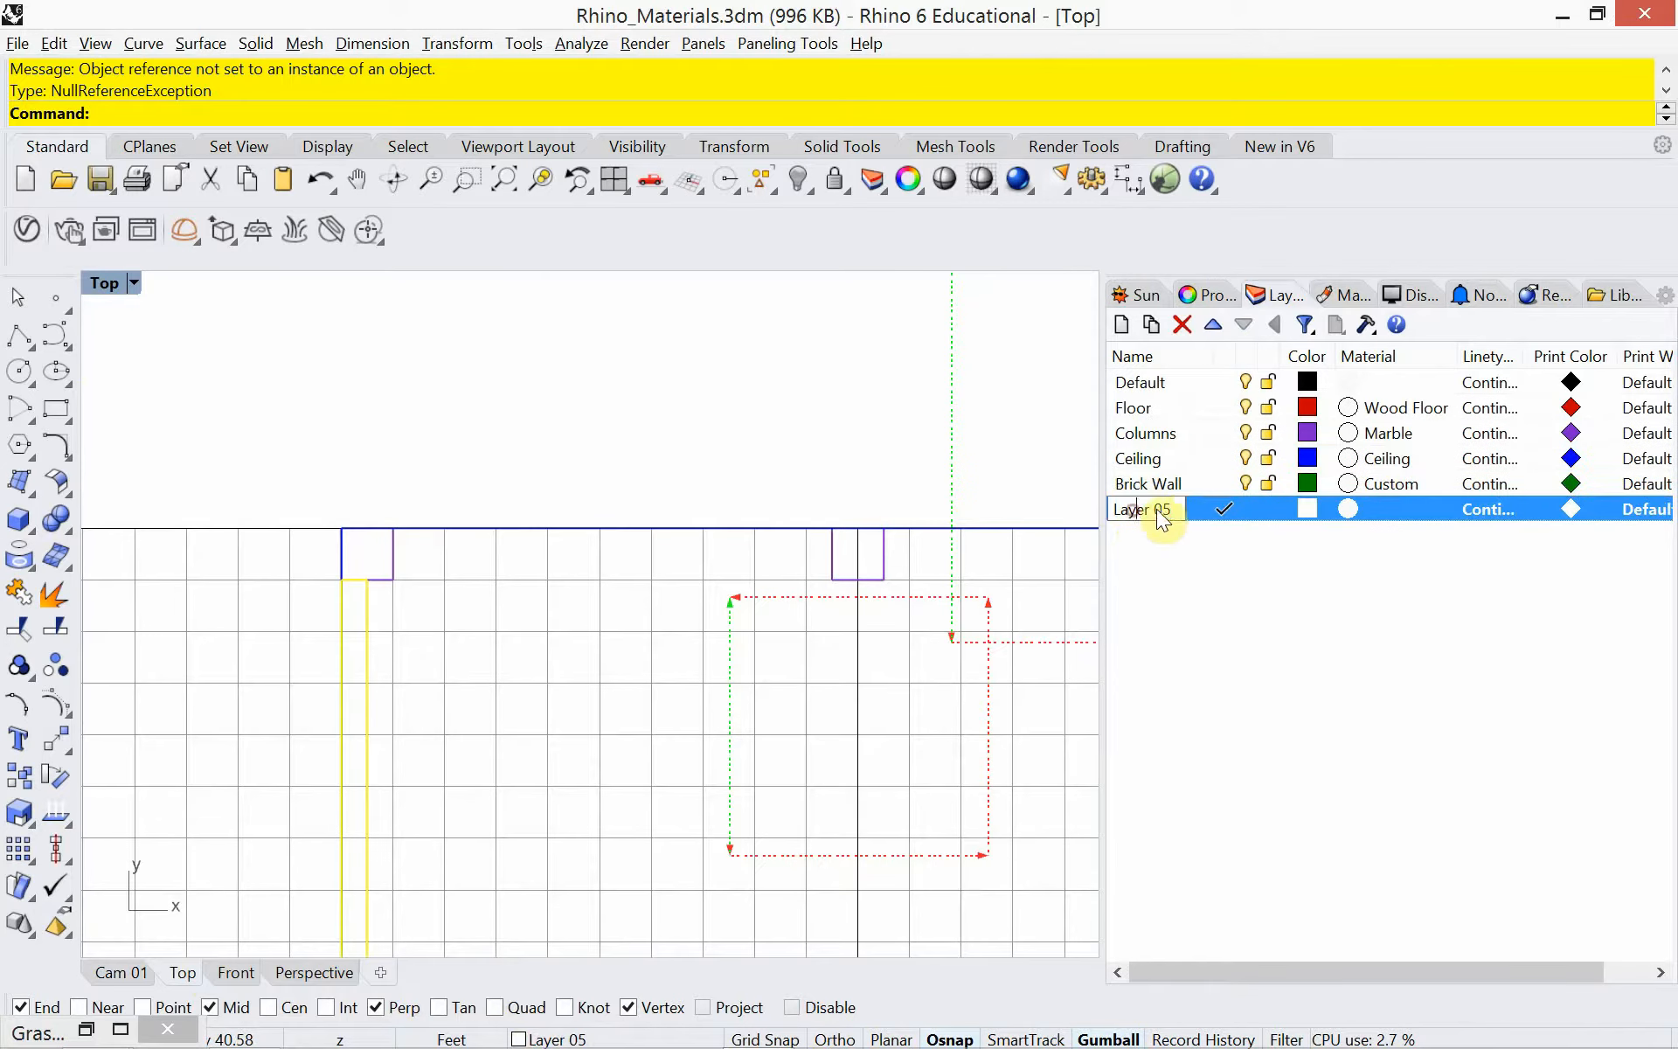
text(Glass)
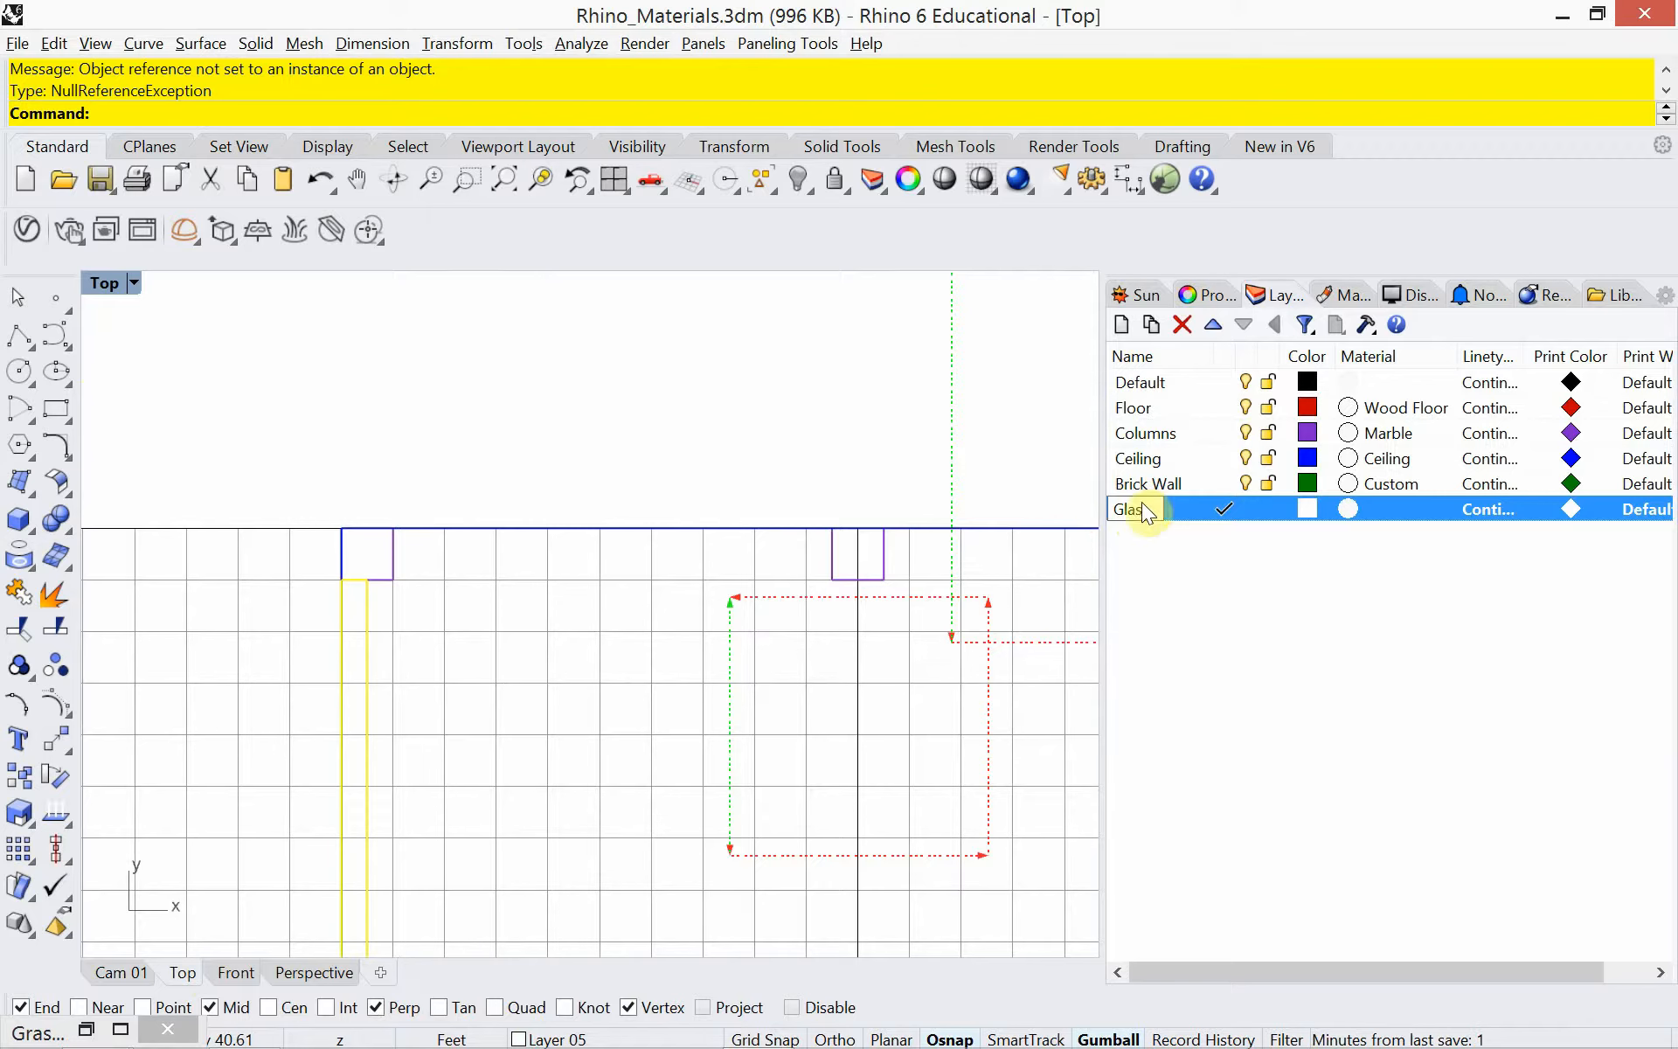
key(Return)
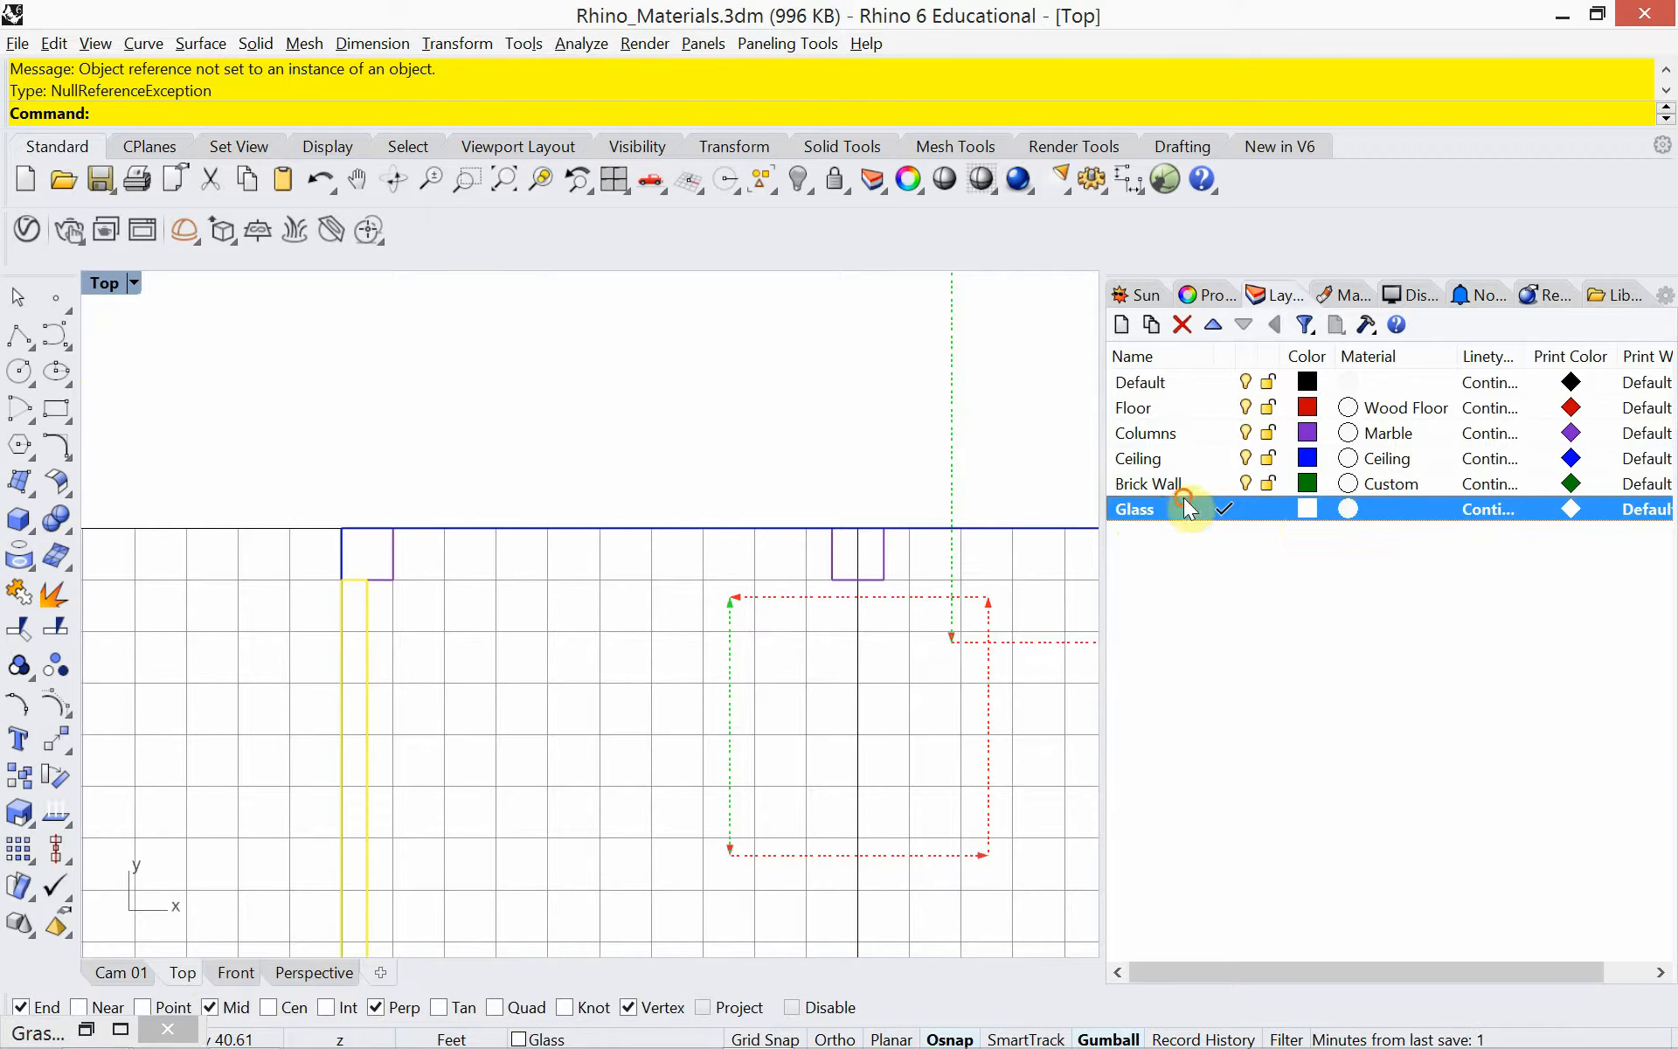
Change the Glass layer's color to light blue.
click(1306, 510)
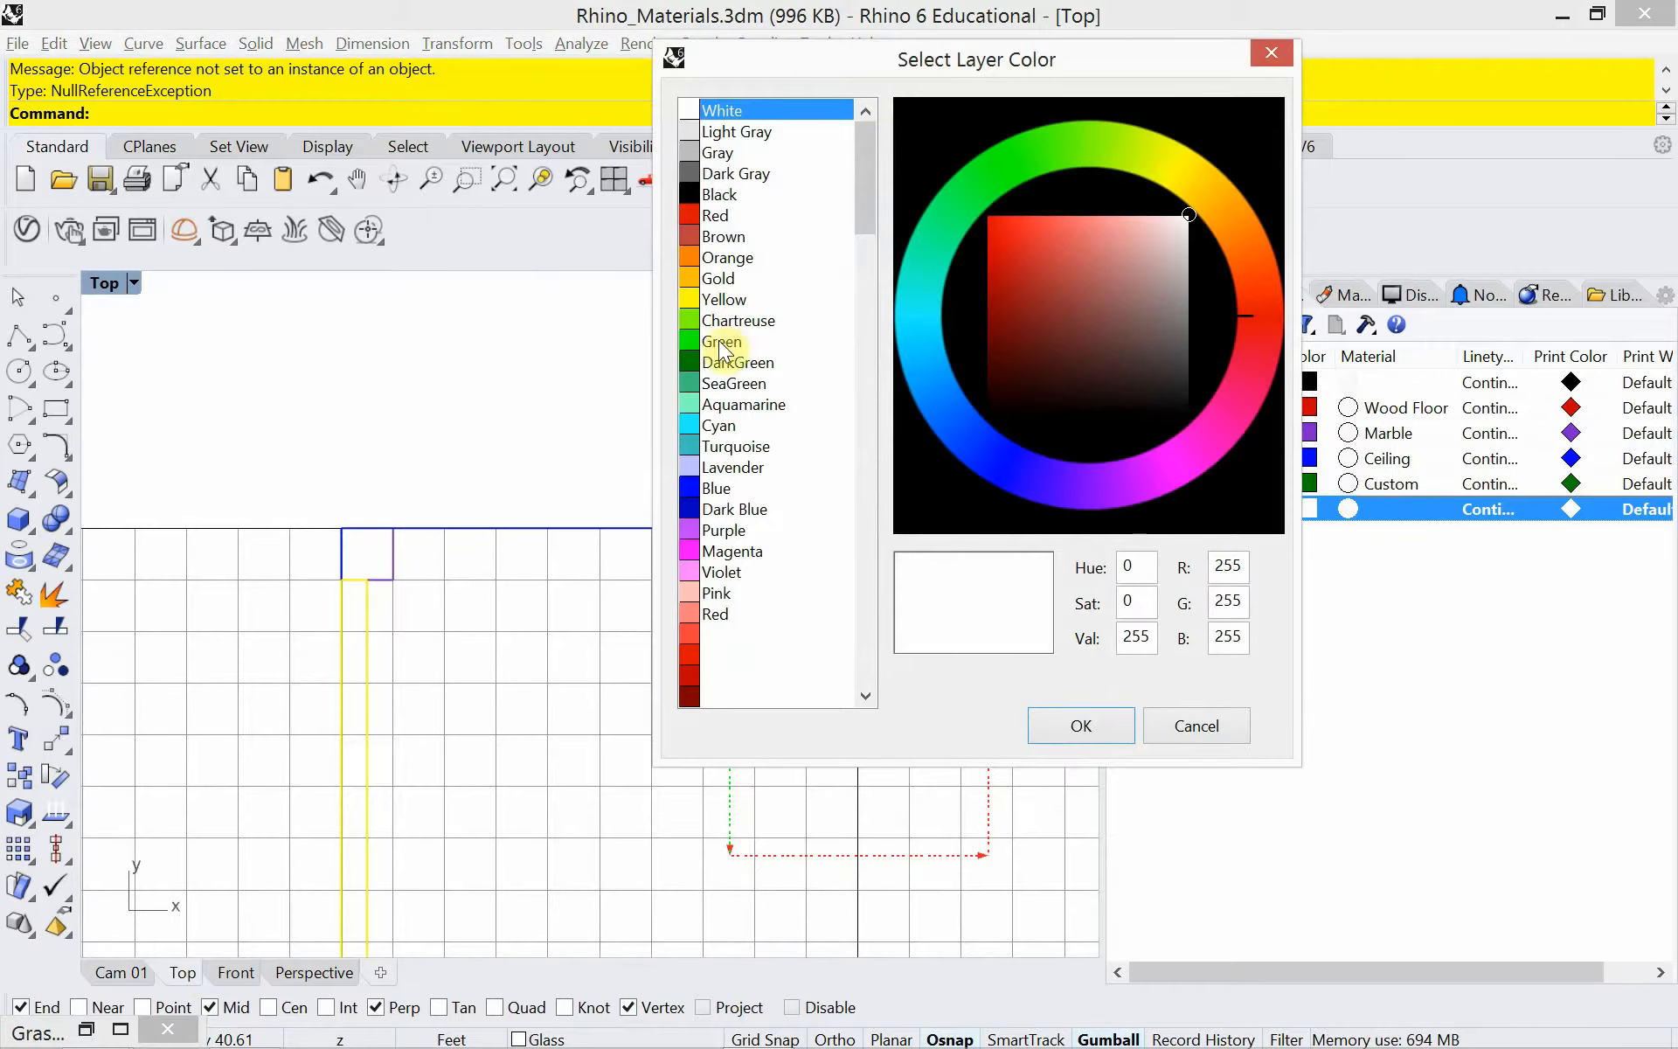
click(932, 389)
click(1082, 725)
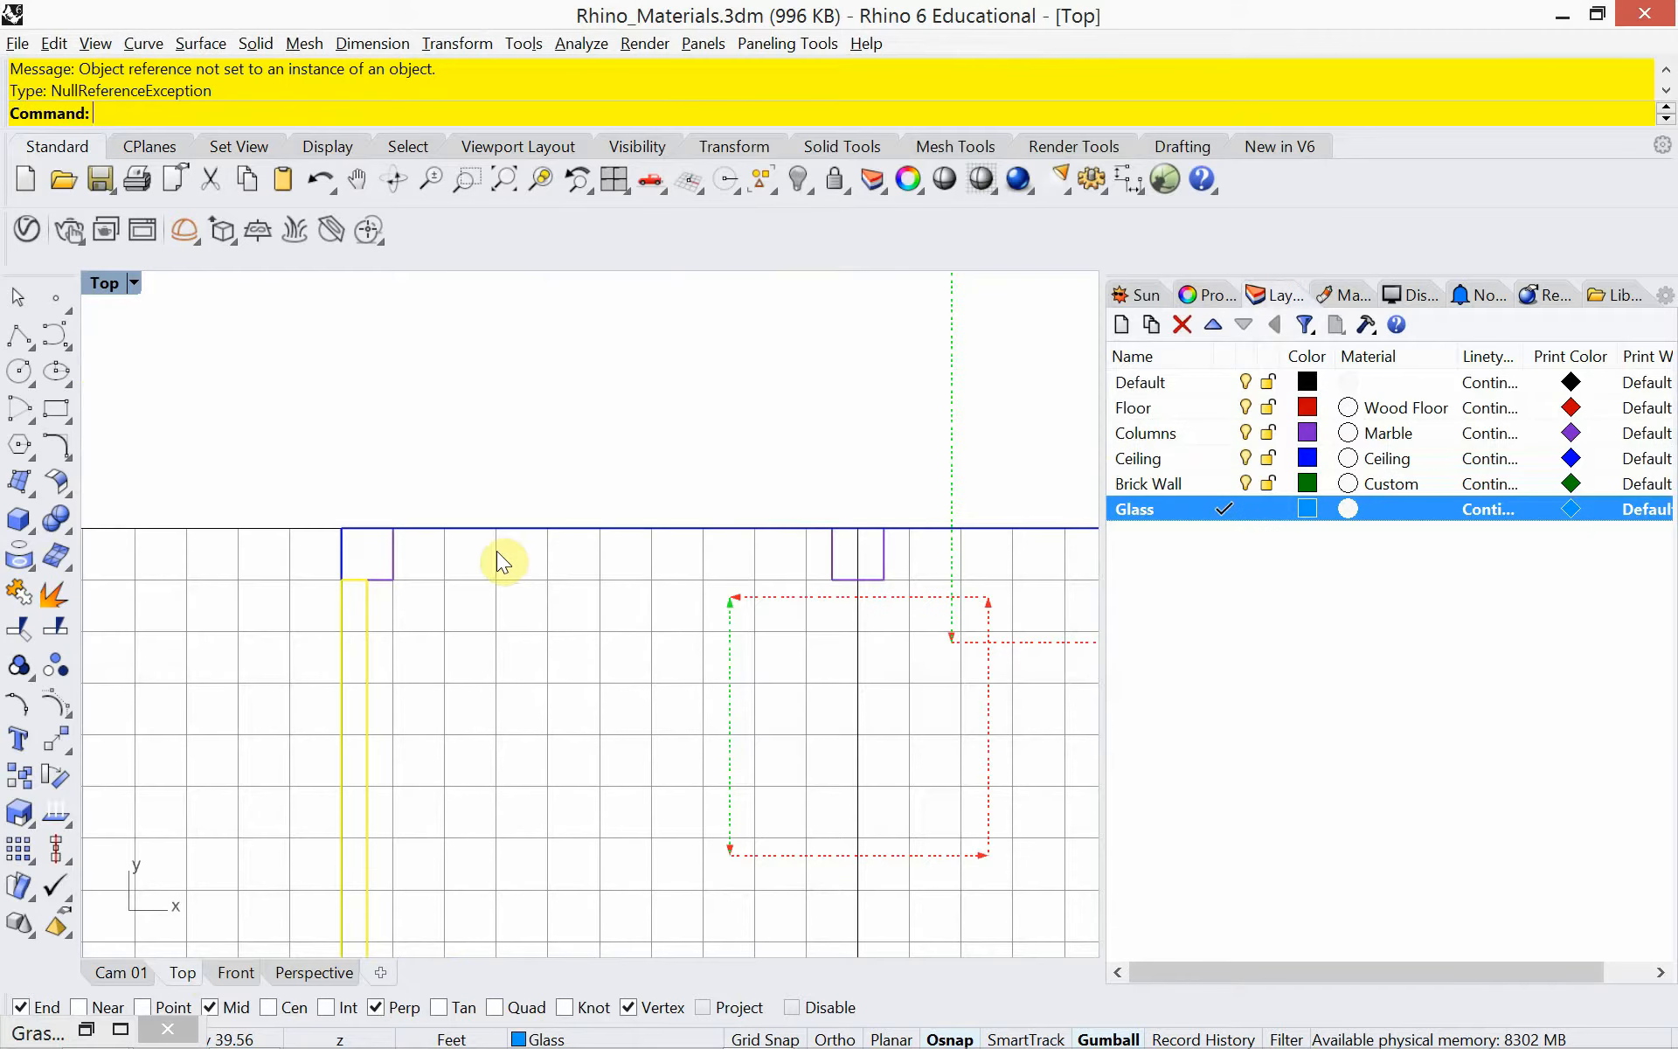
Draw a box 10 ft high between the corner column and the middle column in the Top view.
text(Box)
key(Return)
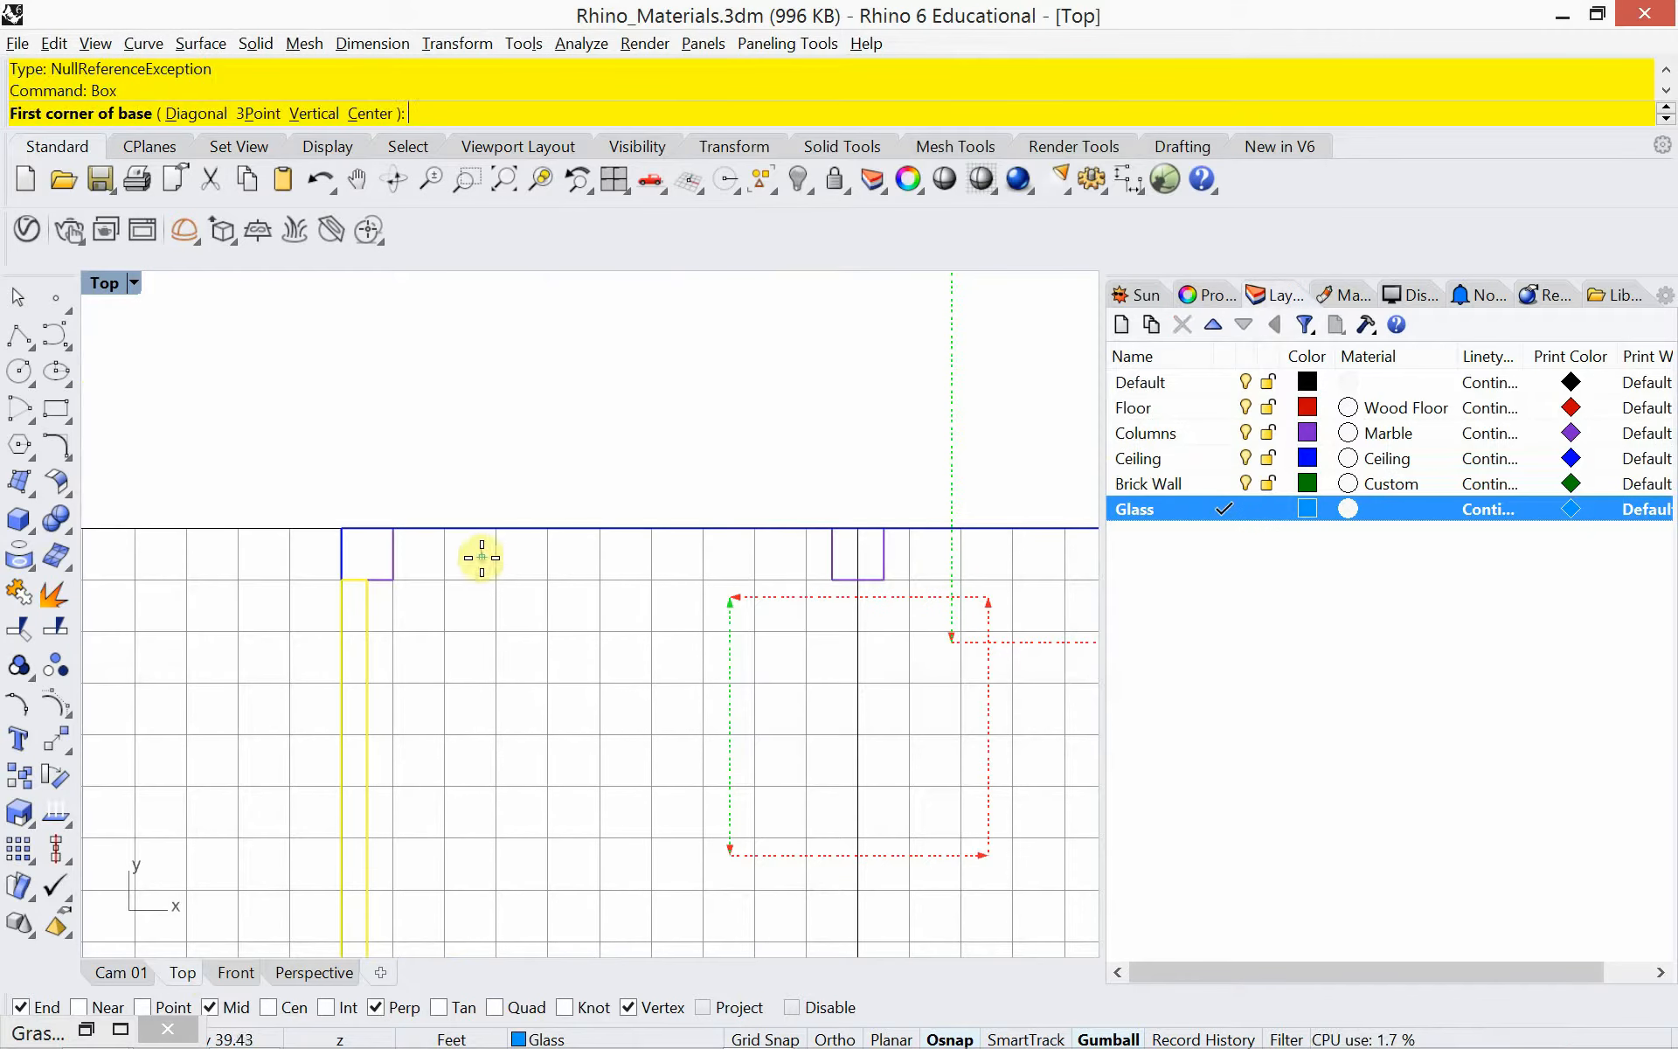
click(392, 579)
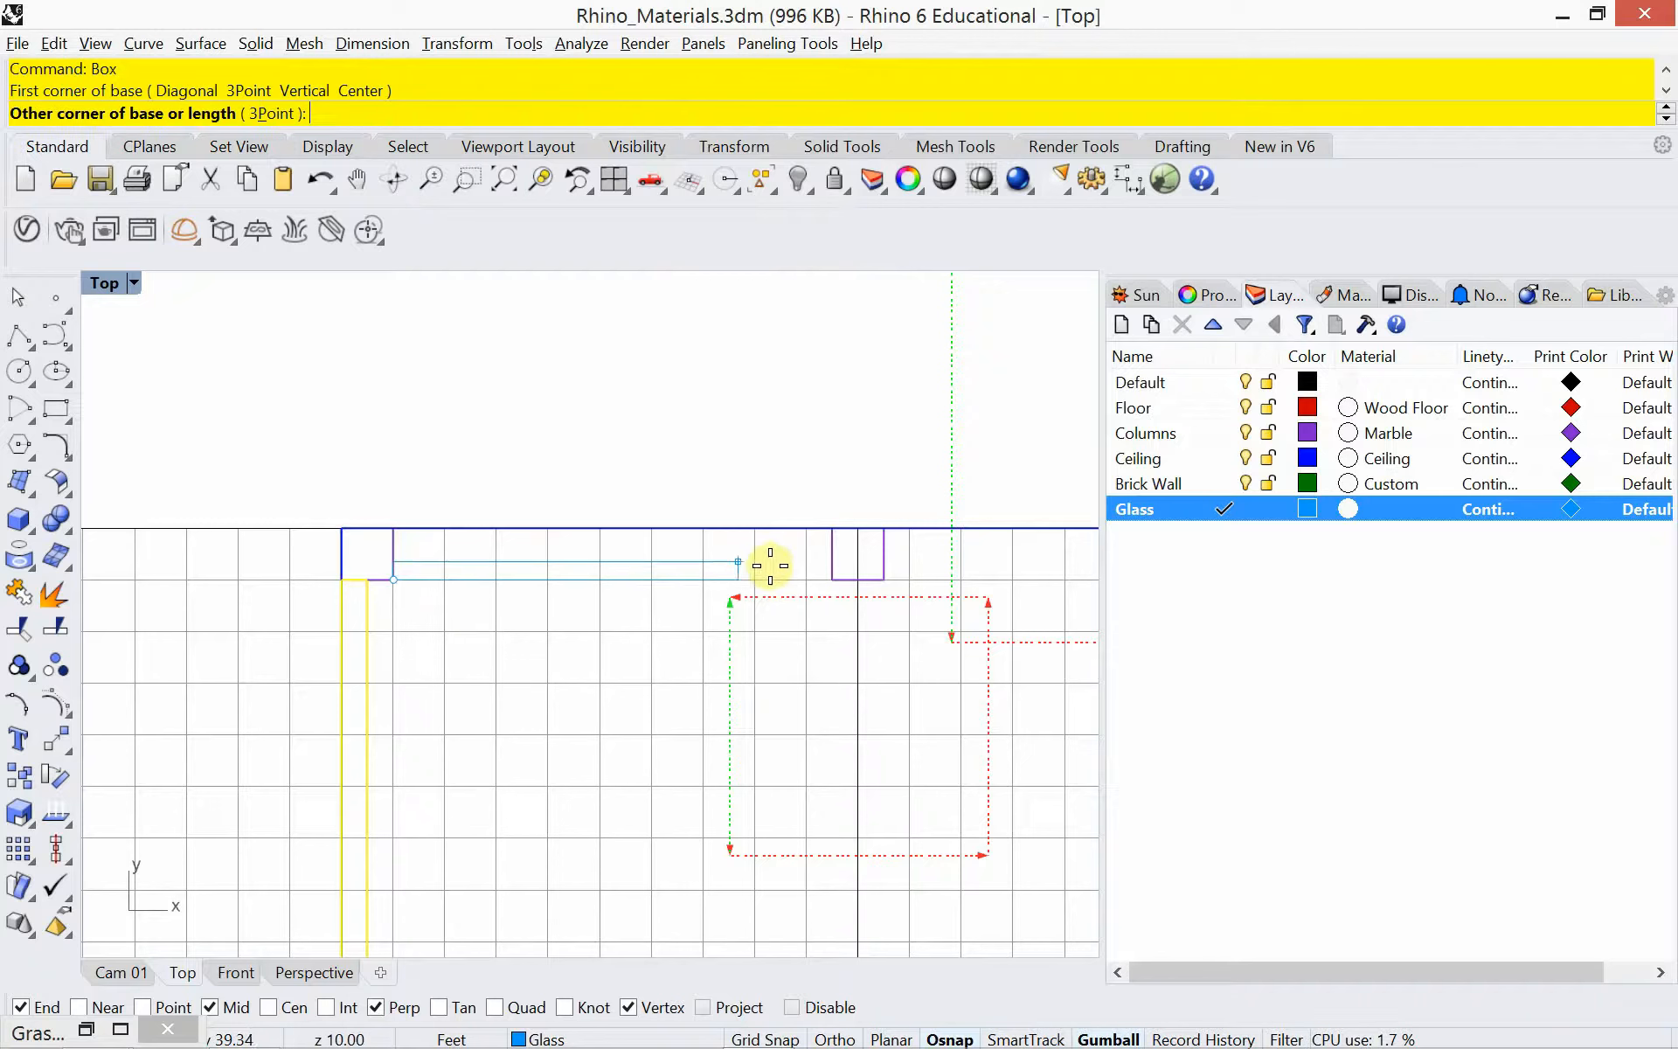
click(830, 534)
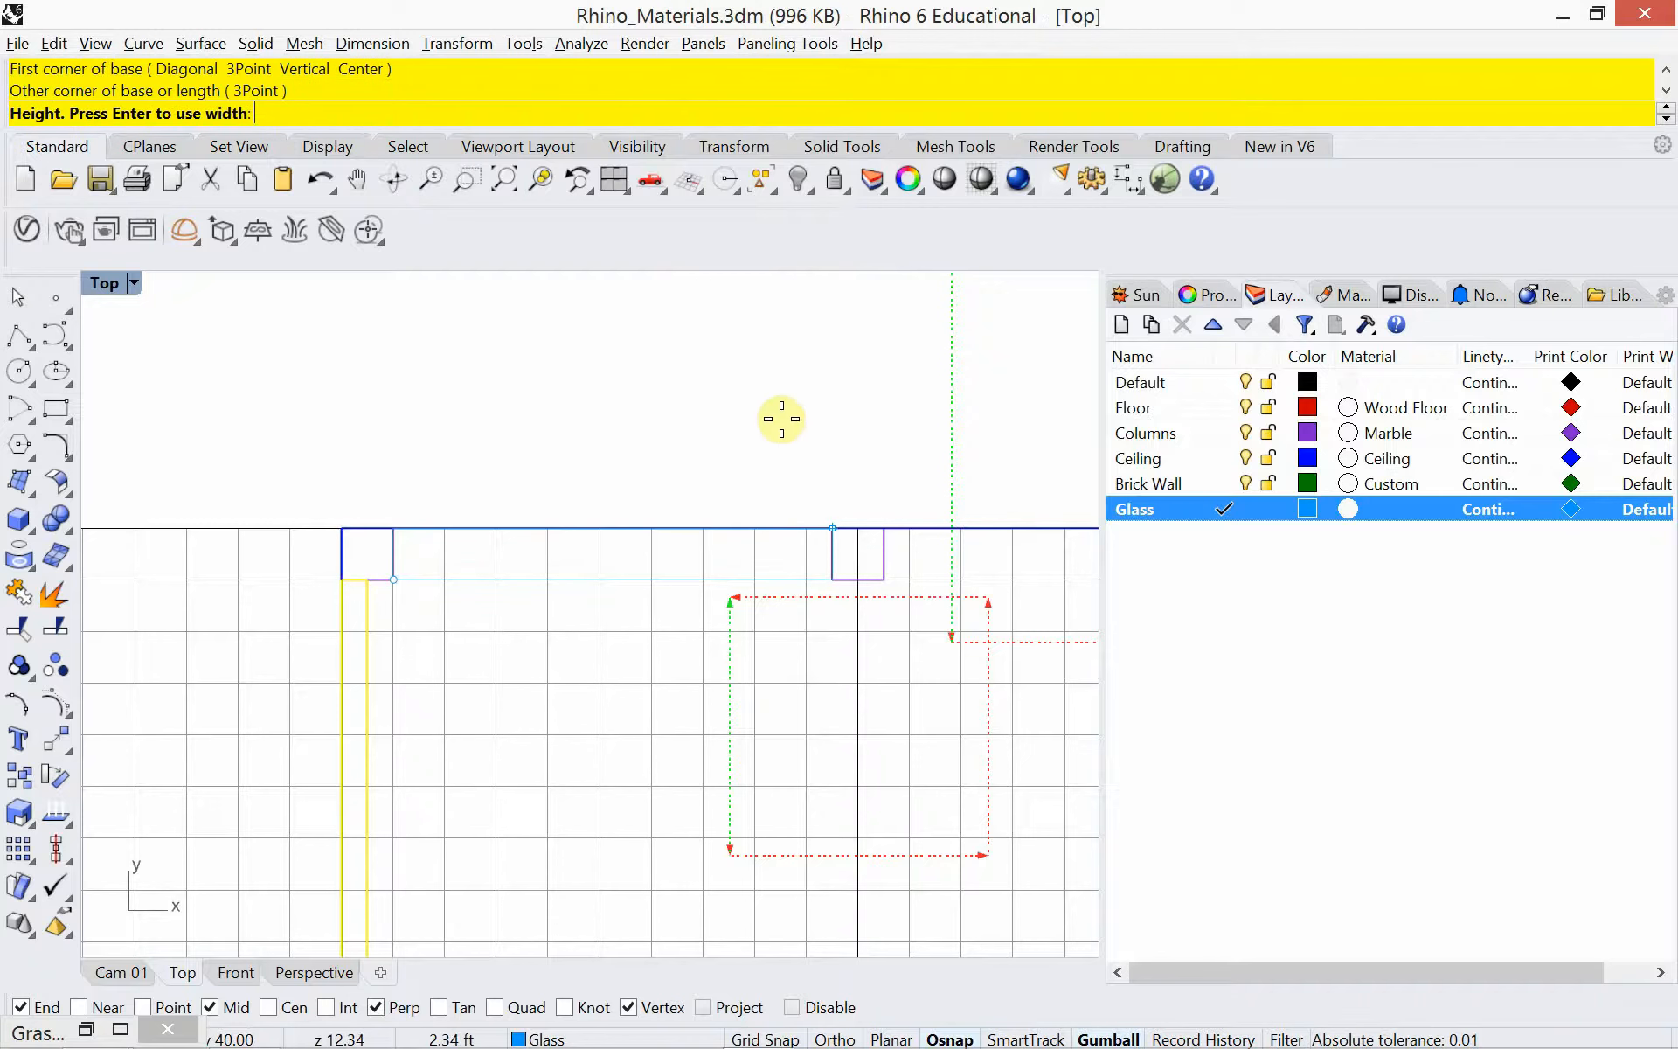
text(10)
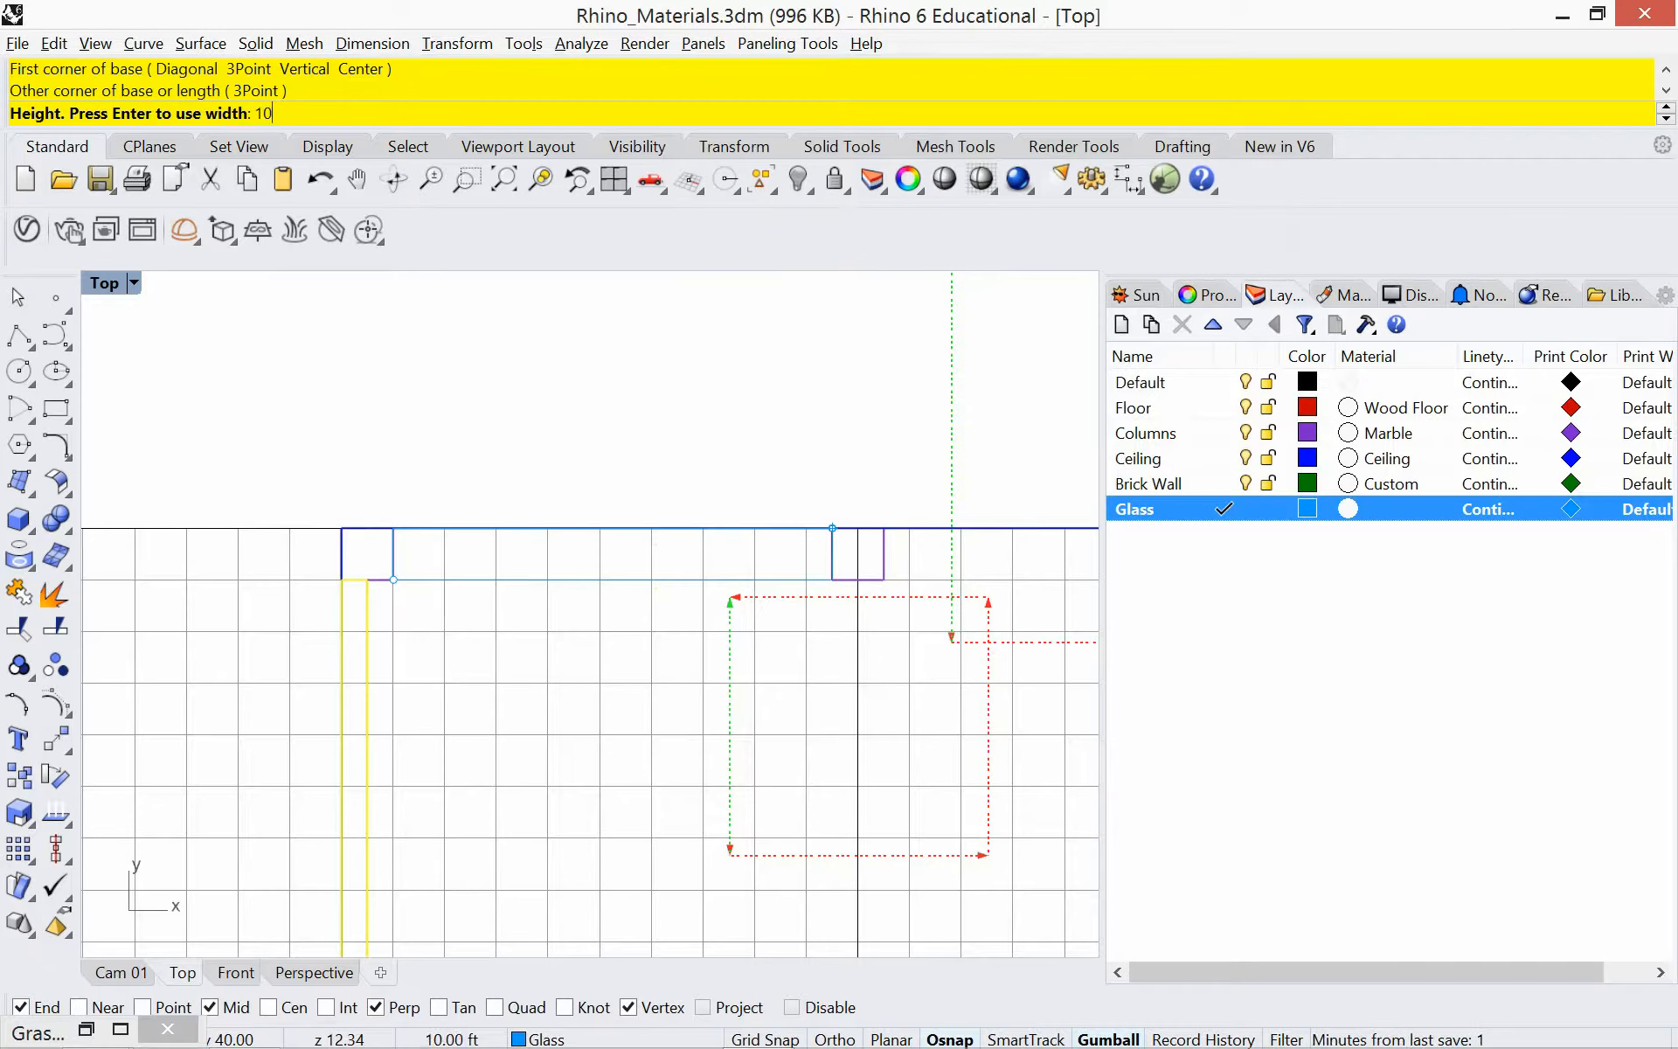
key(Return)
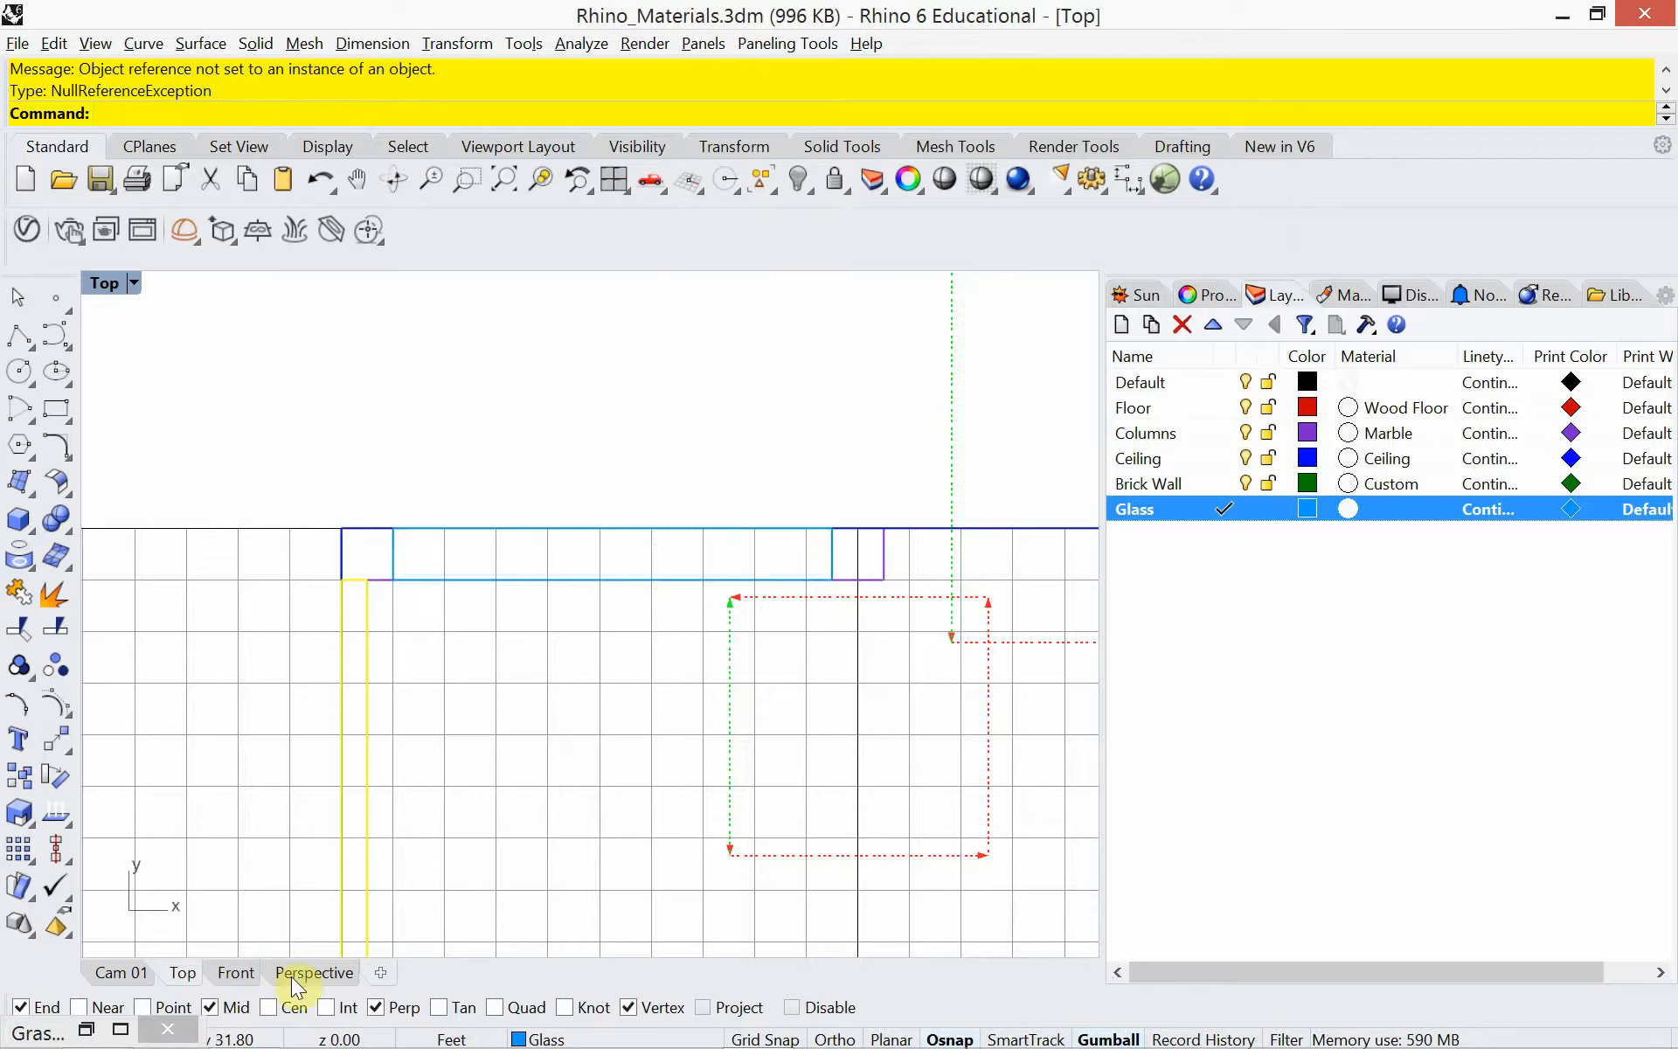
Check the new box in the Perspective view and delete it because it sits above the ceiling.
click(291, 976)
right_drag(420, 802, 486, 822)
click(291, 605)
scroll(292, 616, up, 2)
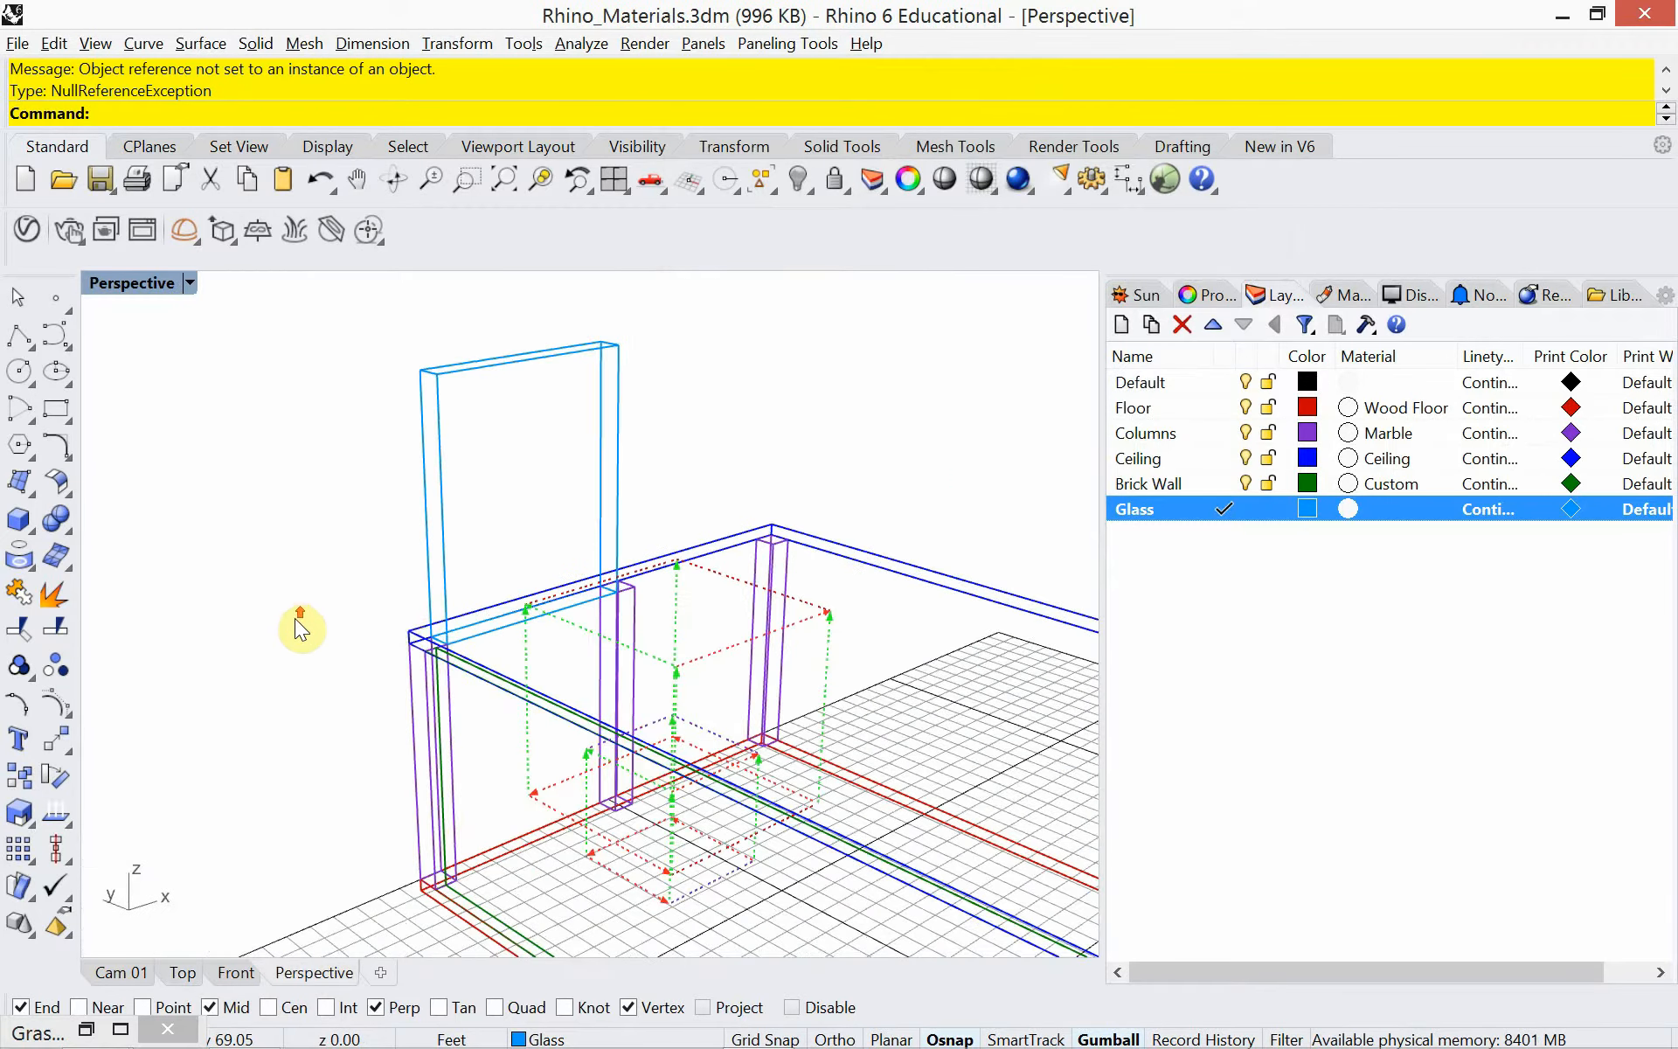
click(443, 559)
key(Delete)
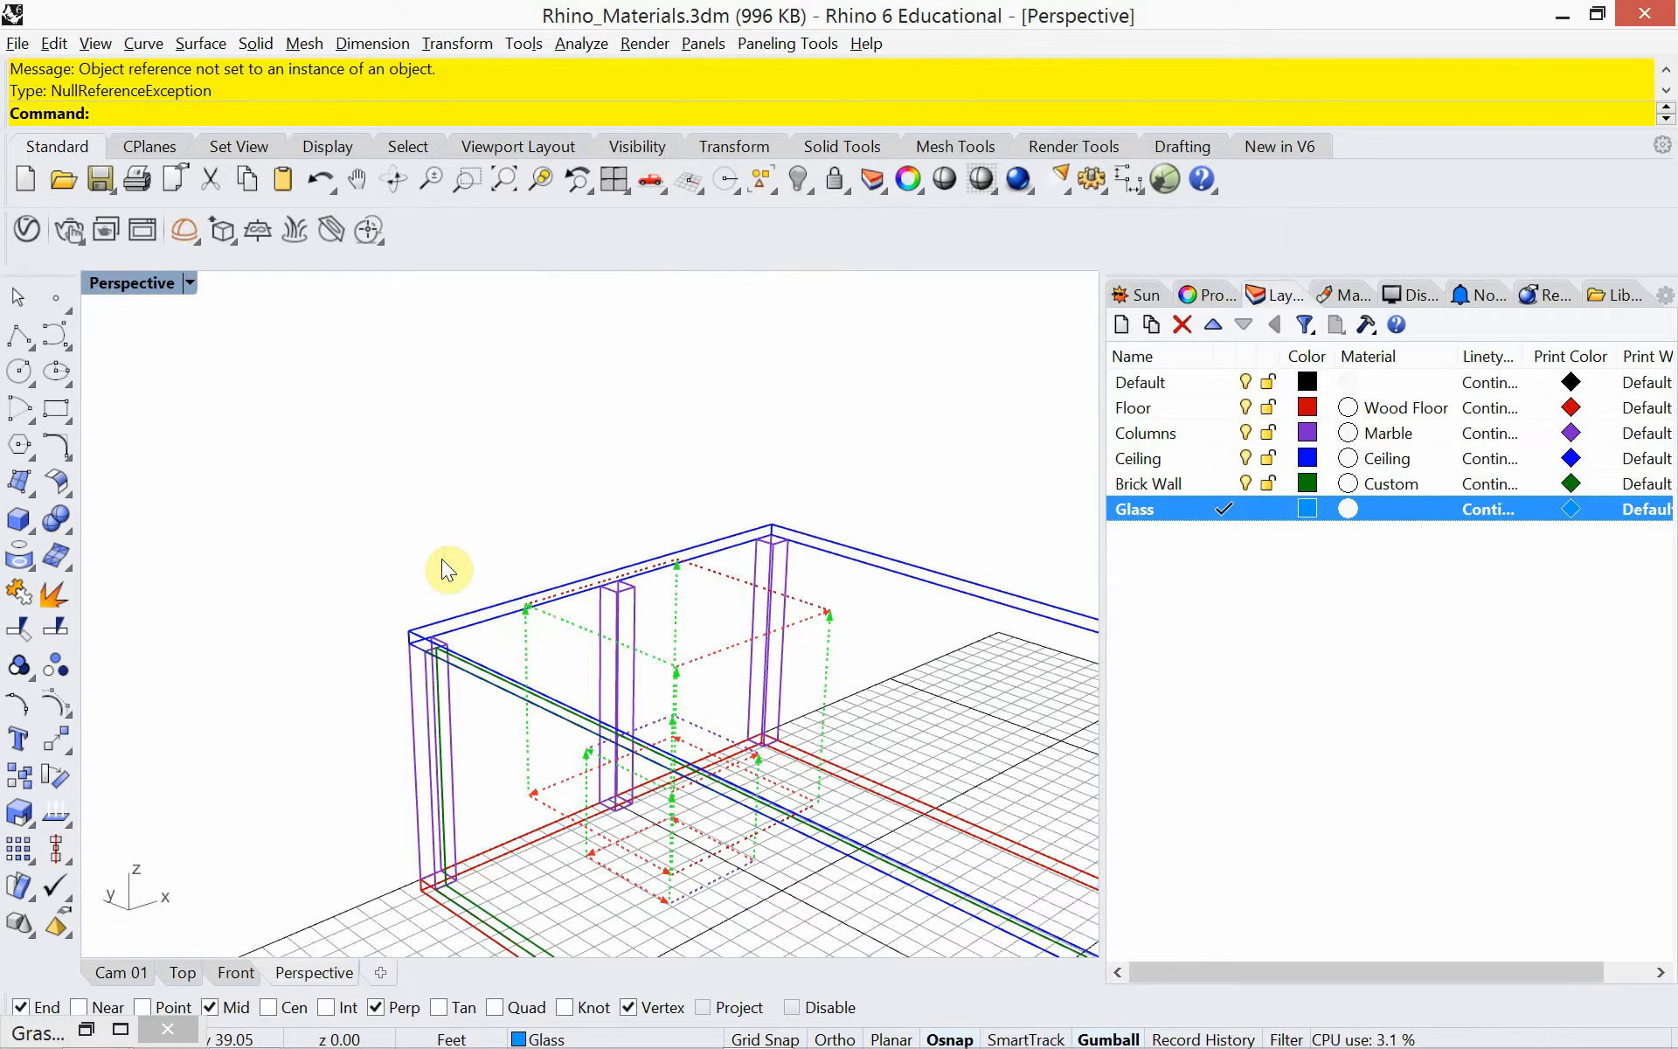
Draw a box between the bases of the corner and middle columns, reaching up to the column tops.
key(Return)
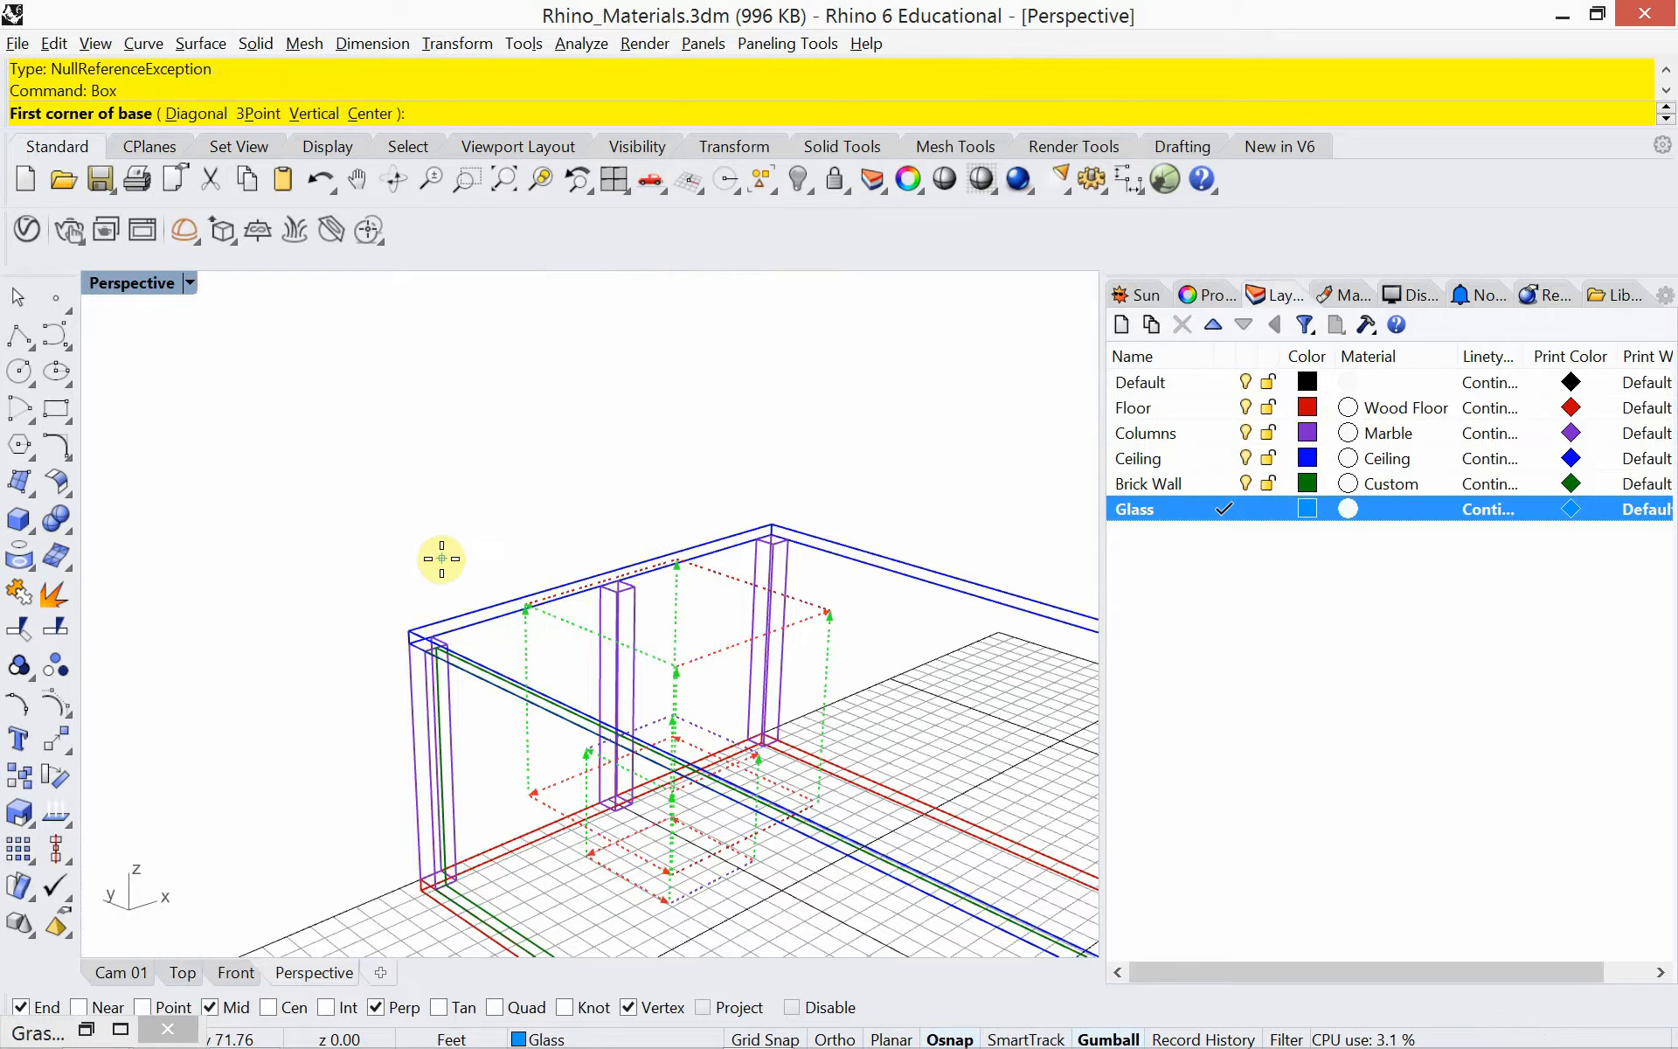
click(454, 885)
click(600, 800)
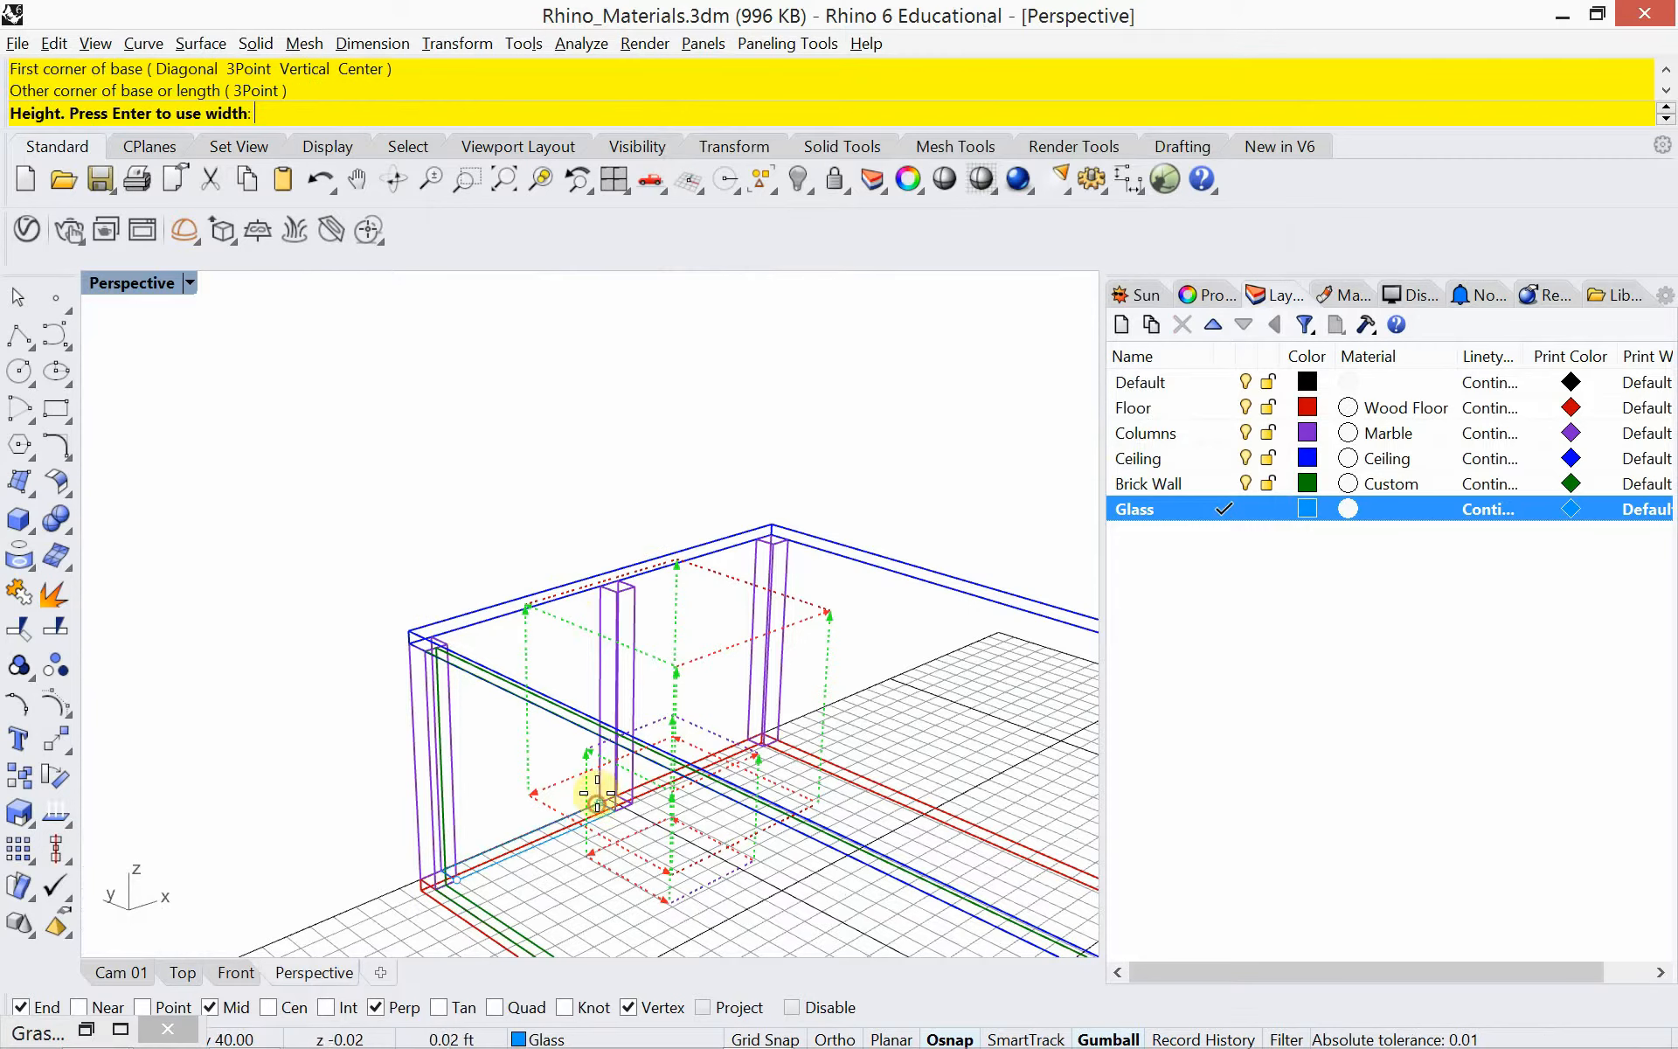
click(599, 593)
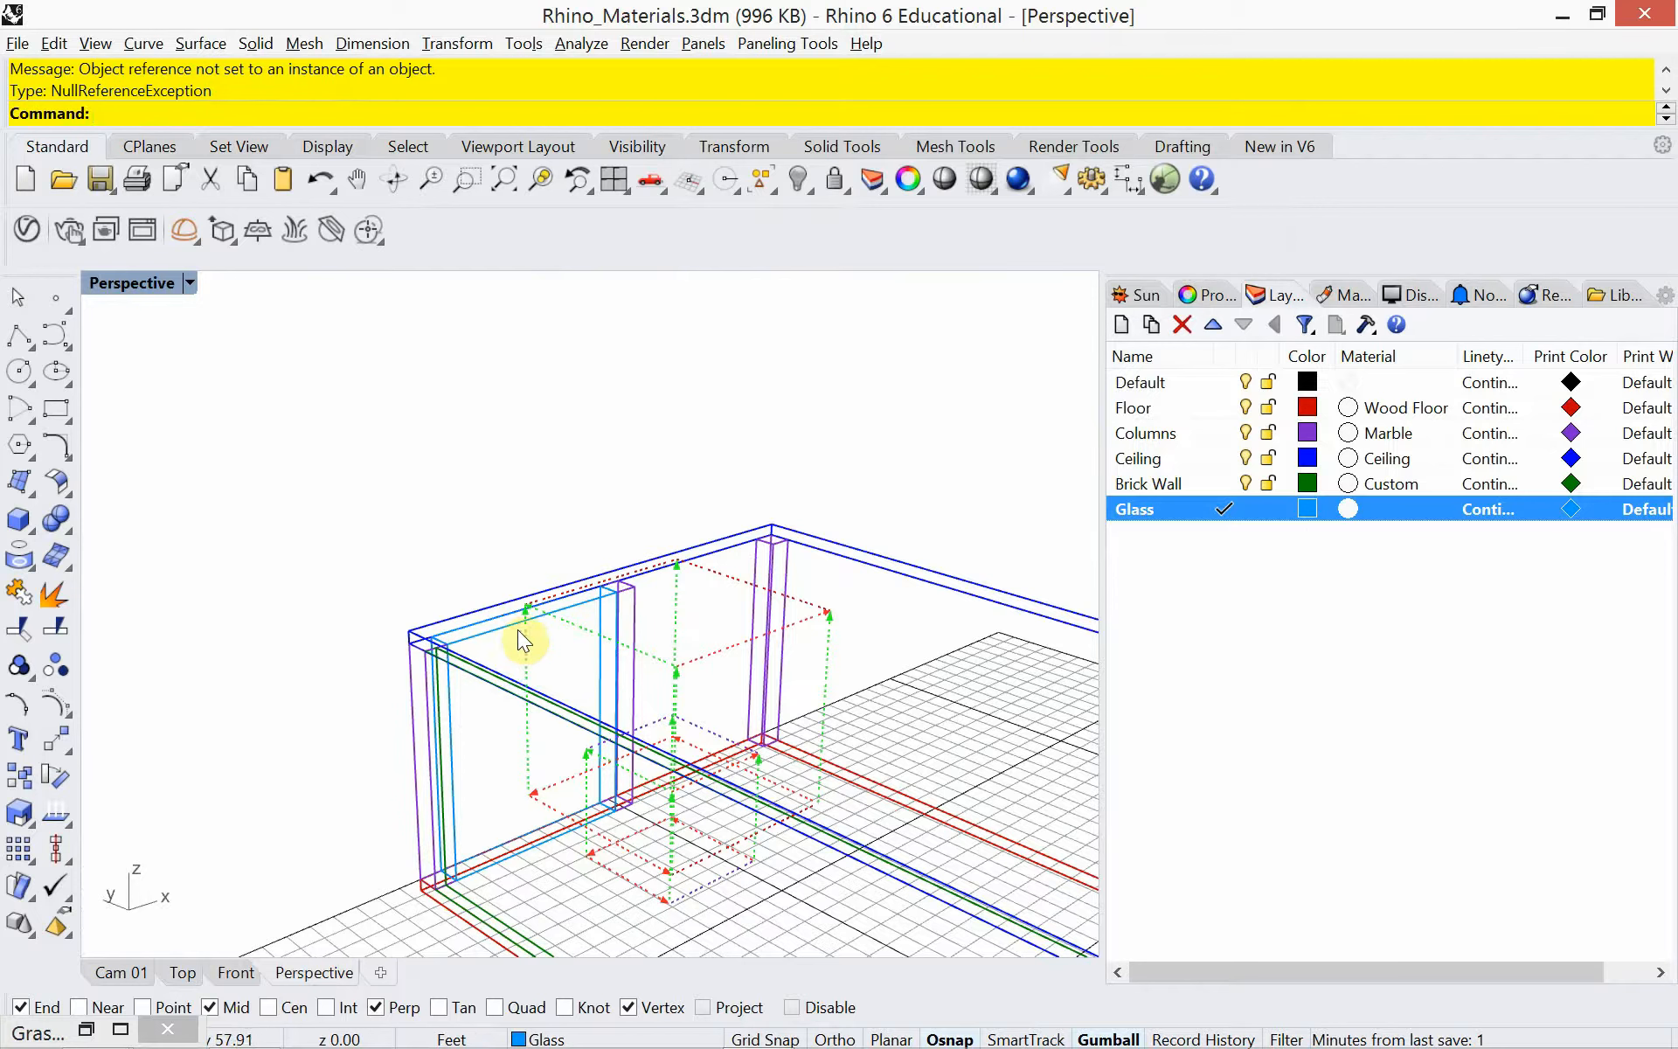
Thin the glass box with Scale1D in the Top view, keeping its outer edge fixed at the middle column.
click(488, 632)
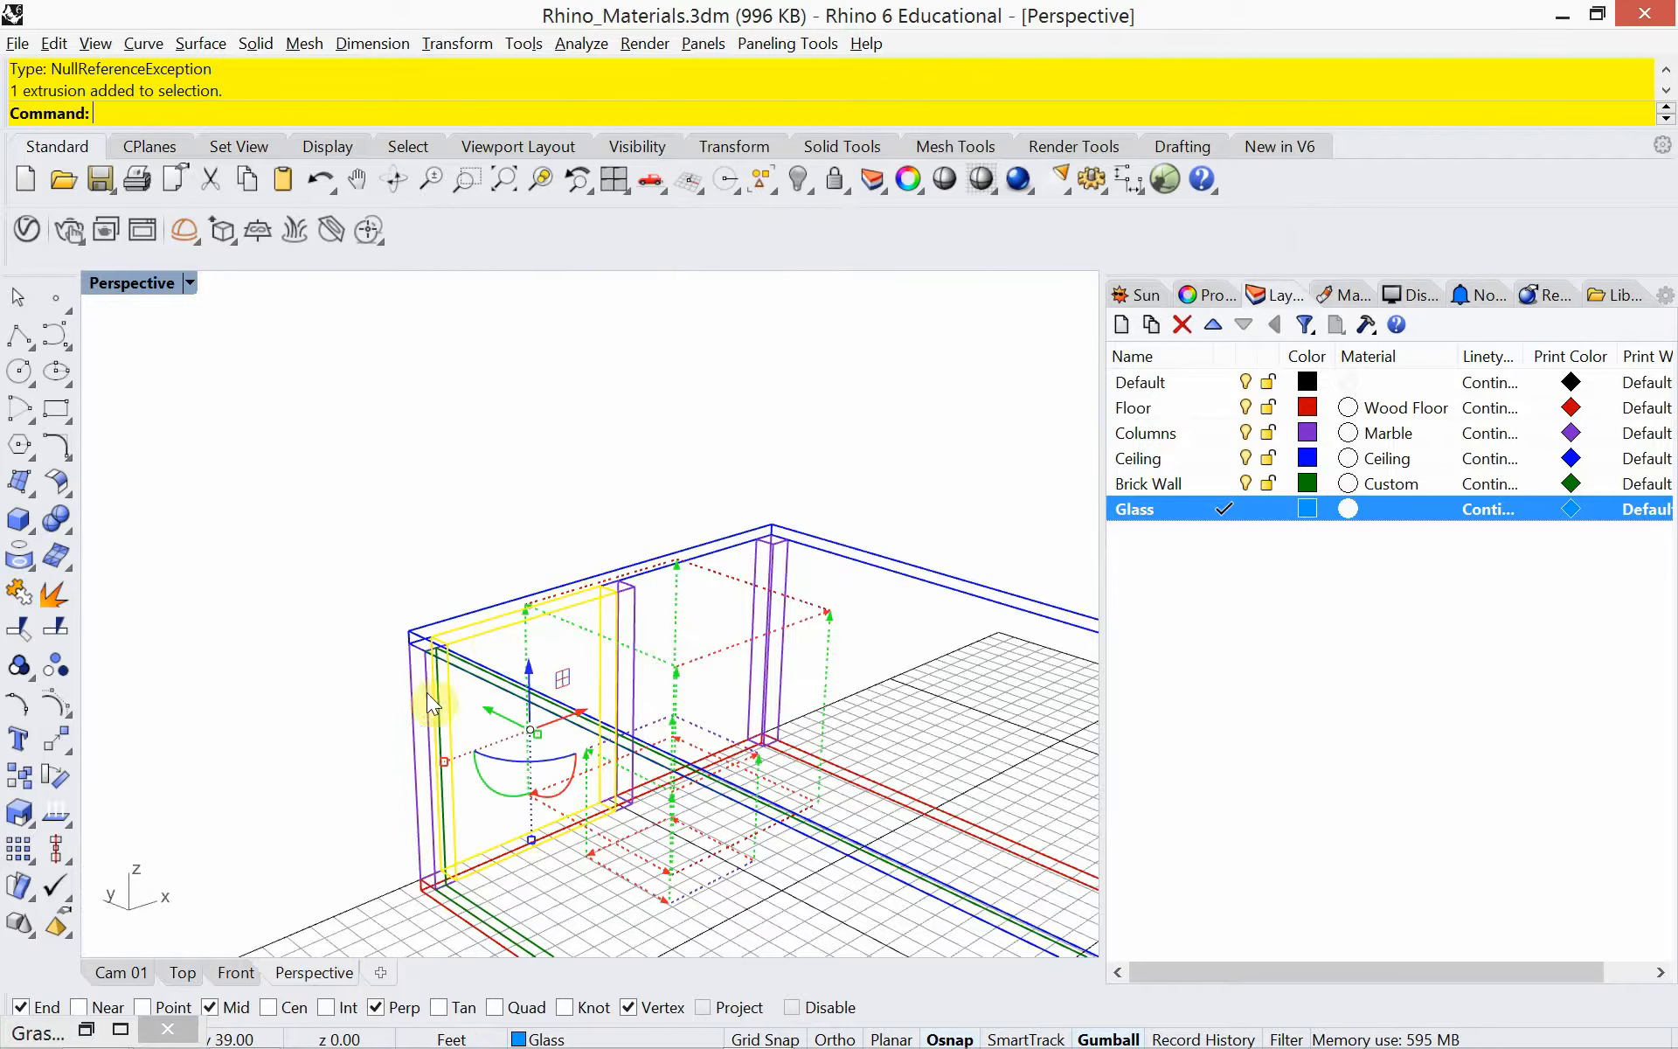
click(183, 972)
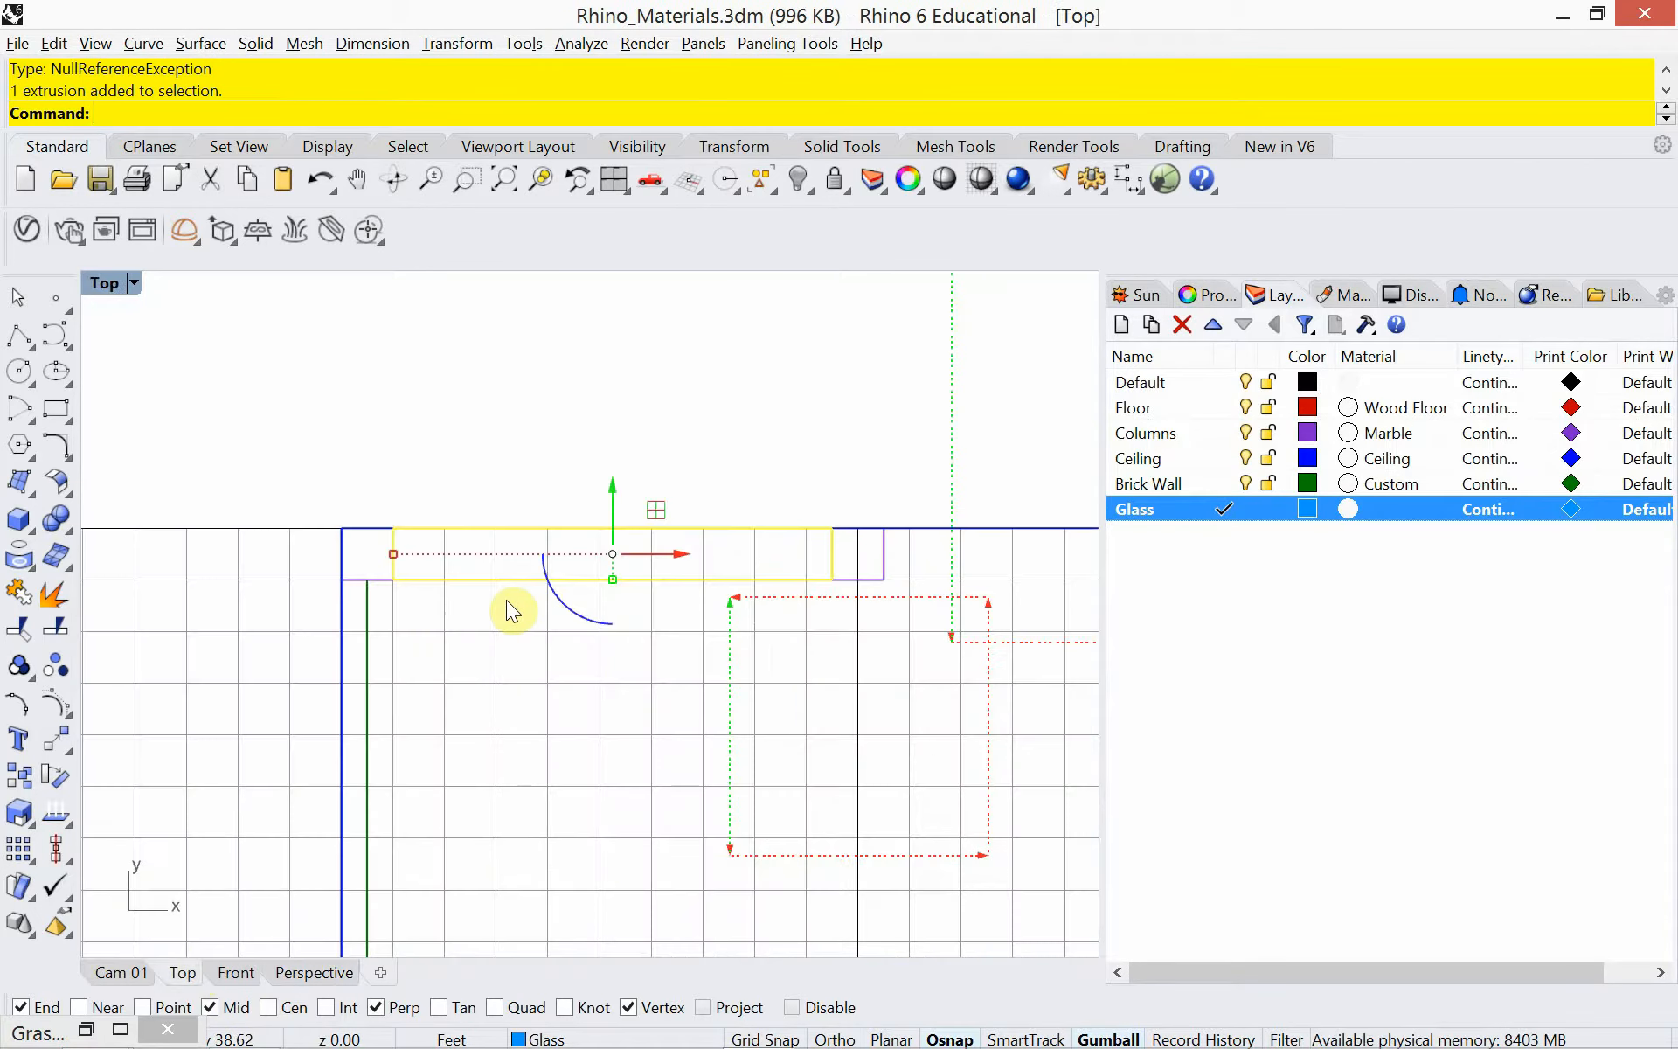
text(scale)
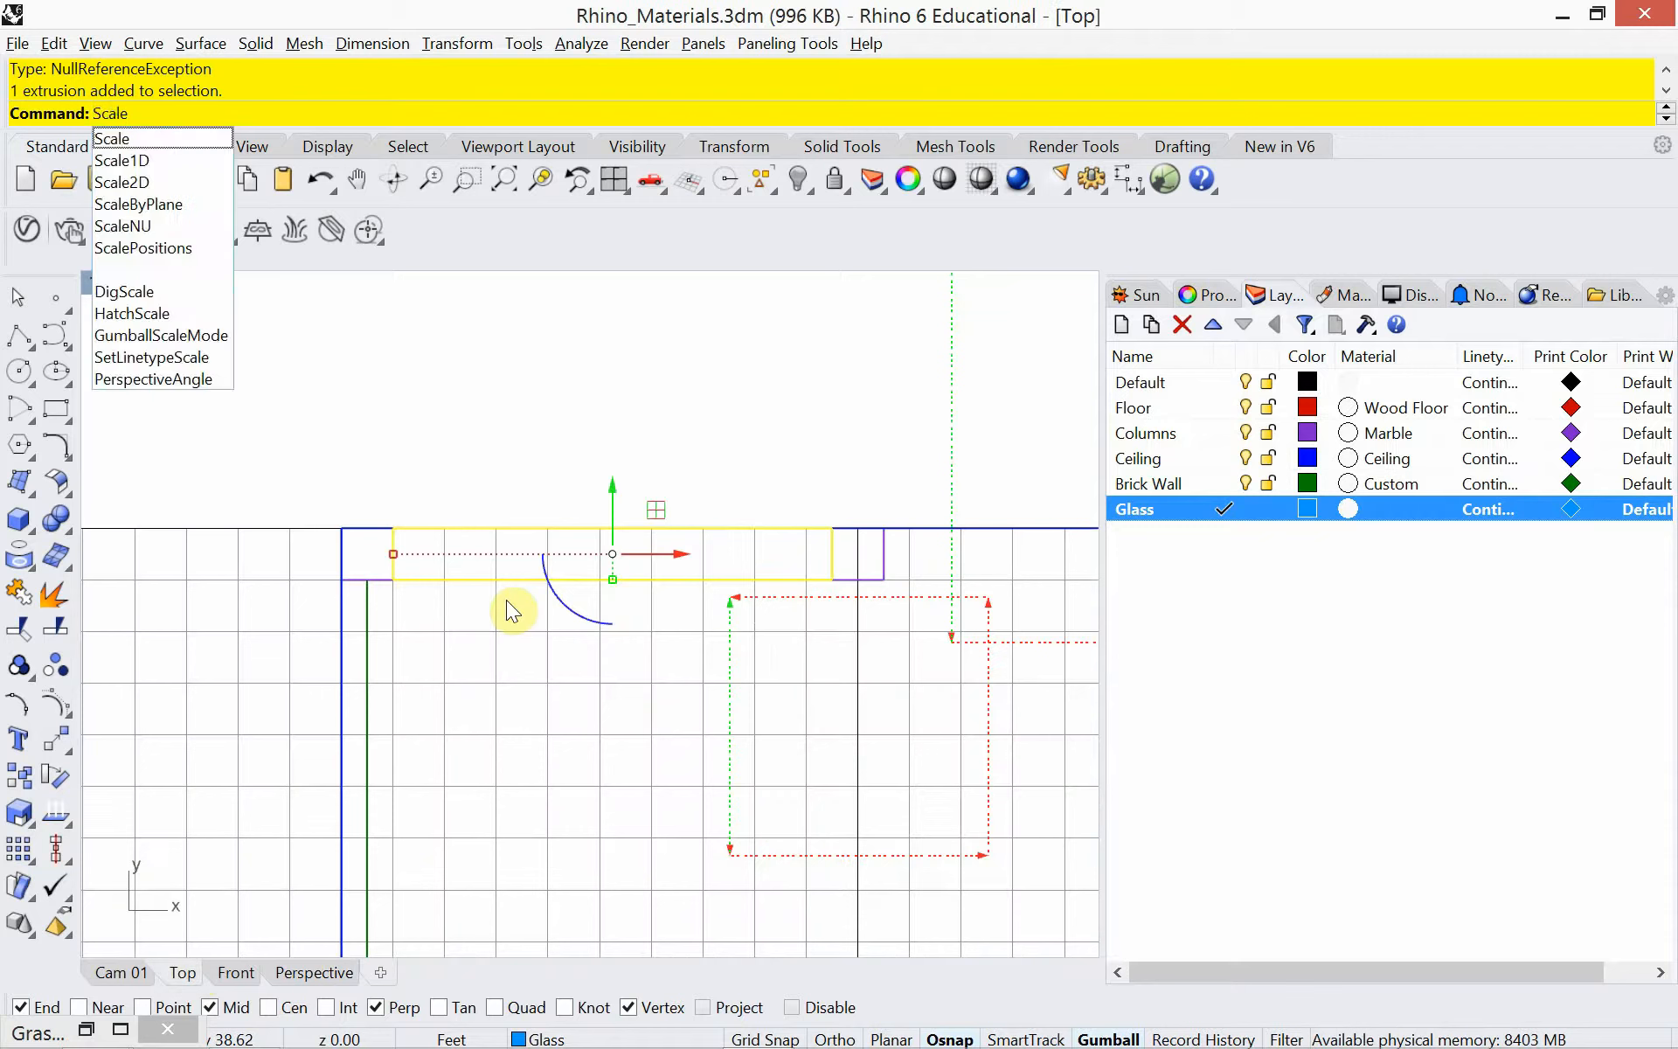
click(129, 160)
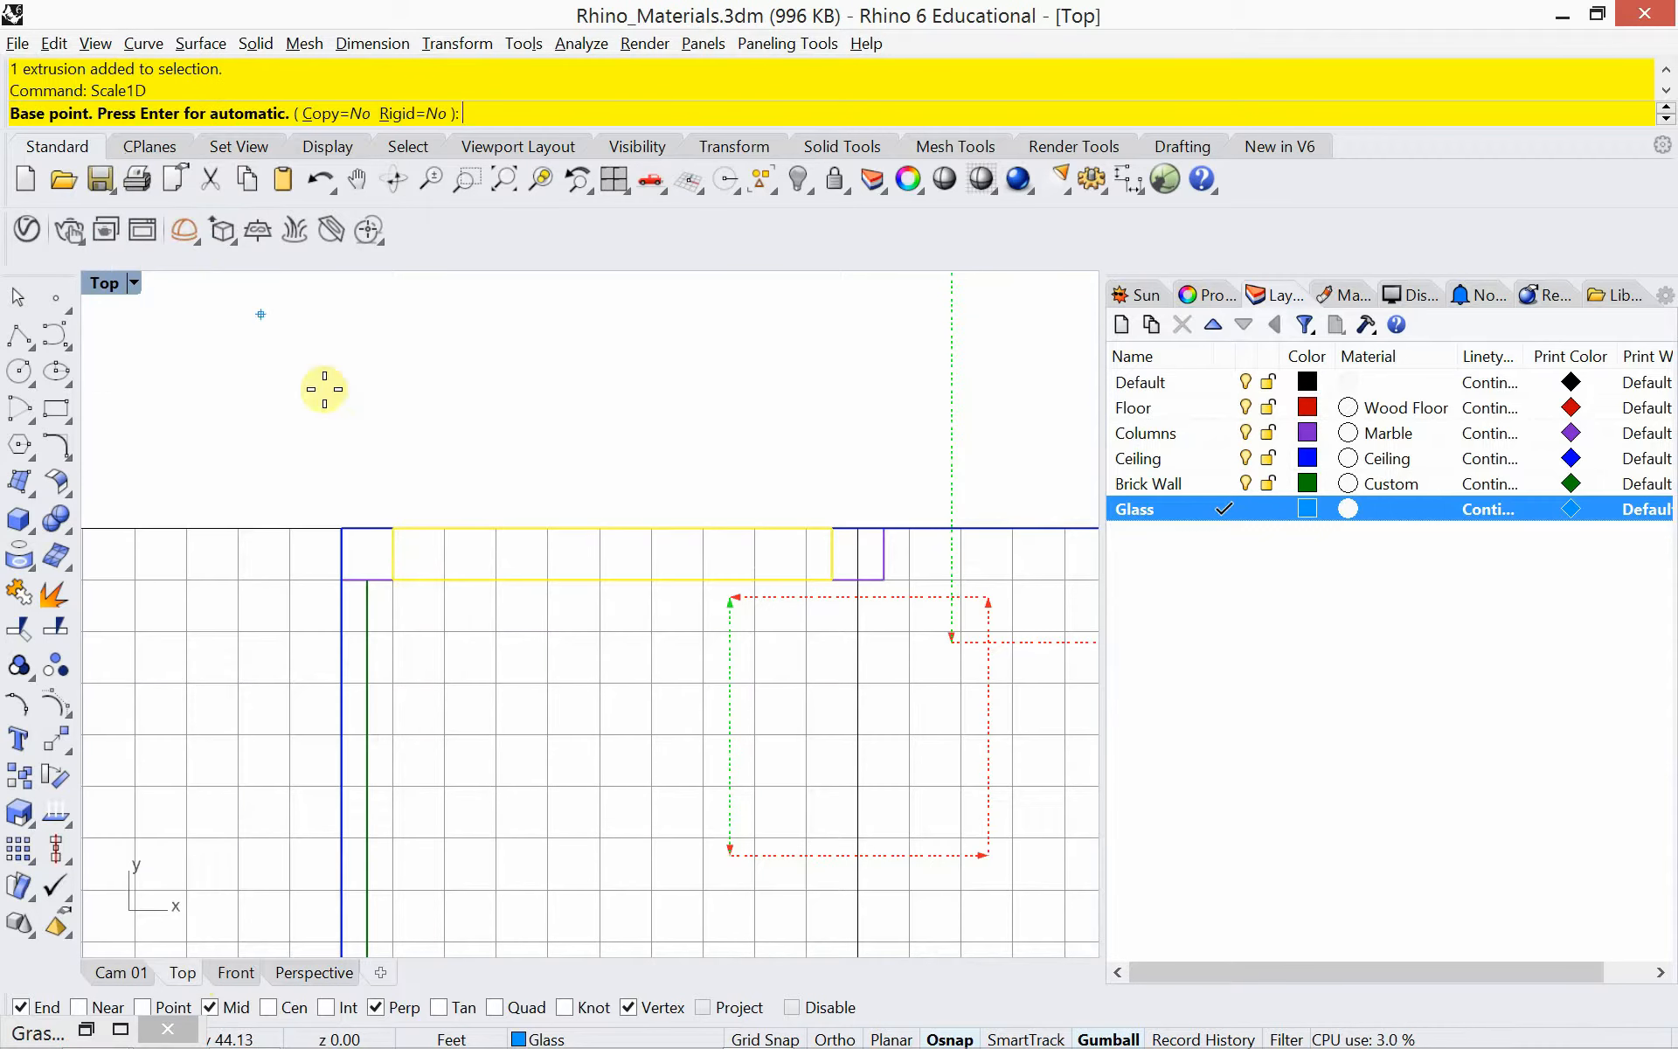
scroll(860, 583, up, 3)
click(814, 463)
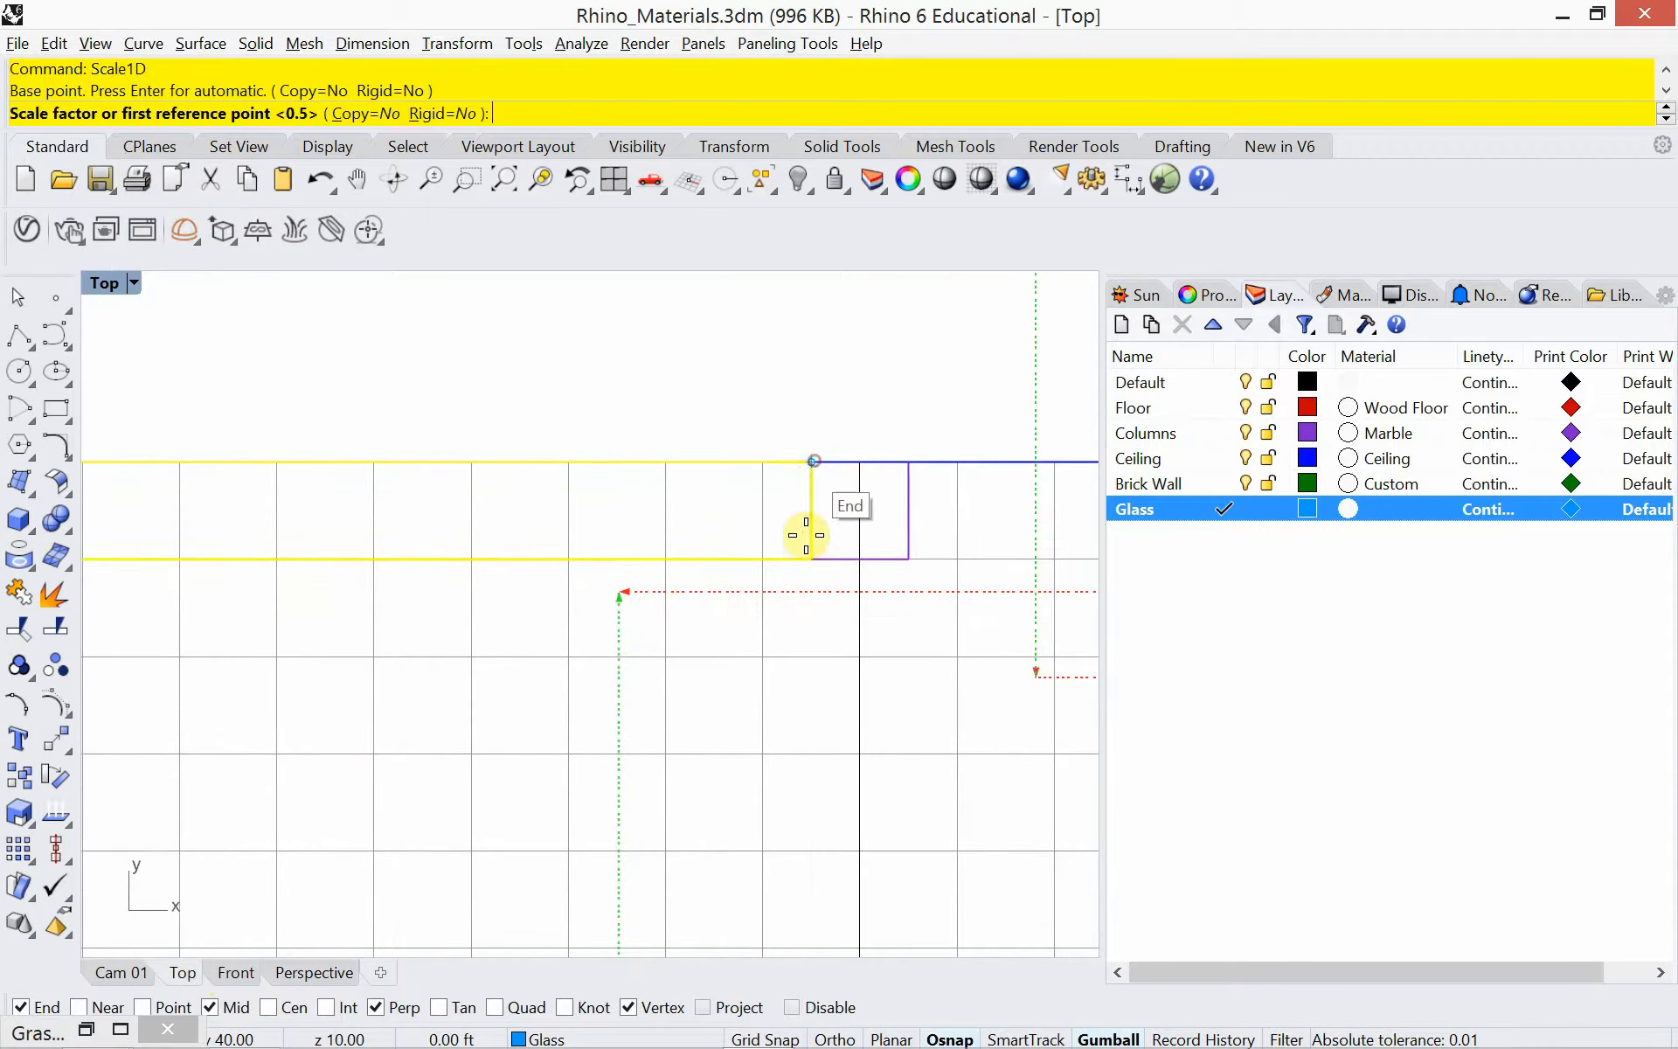
click(812, 557)
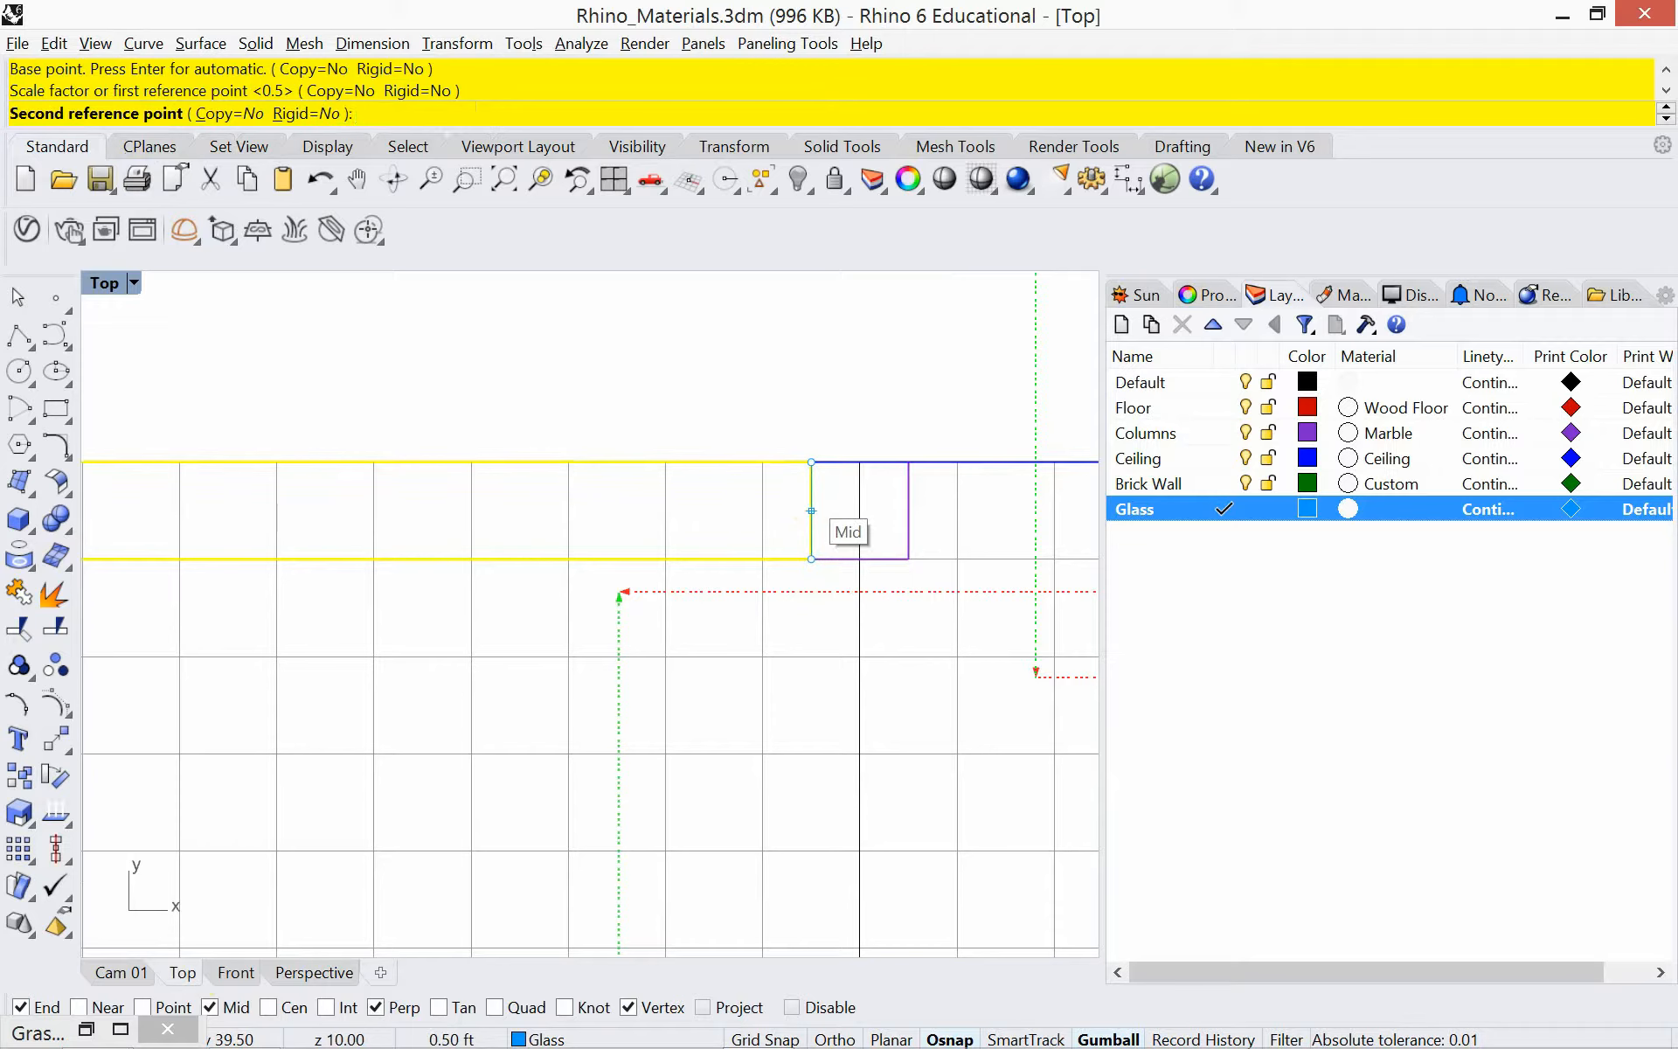
click(813, 501)
scroll(547, 491, down, 4)
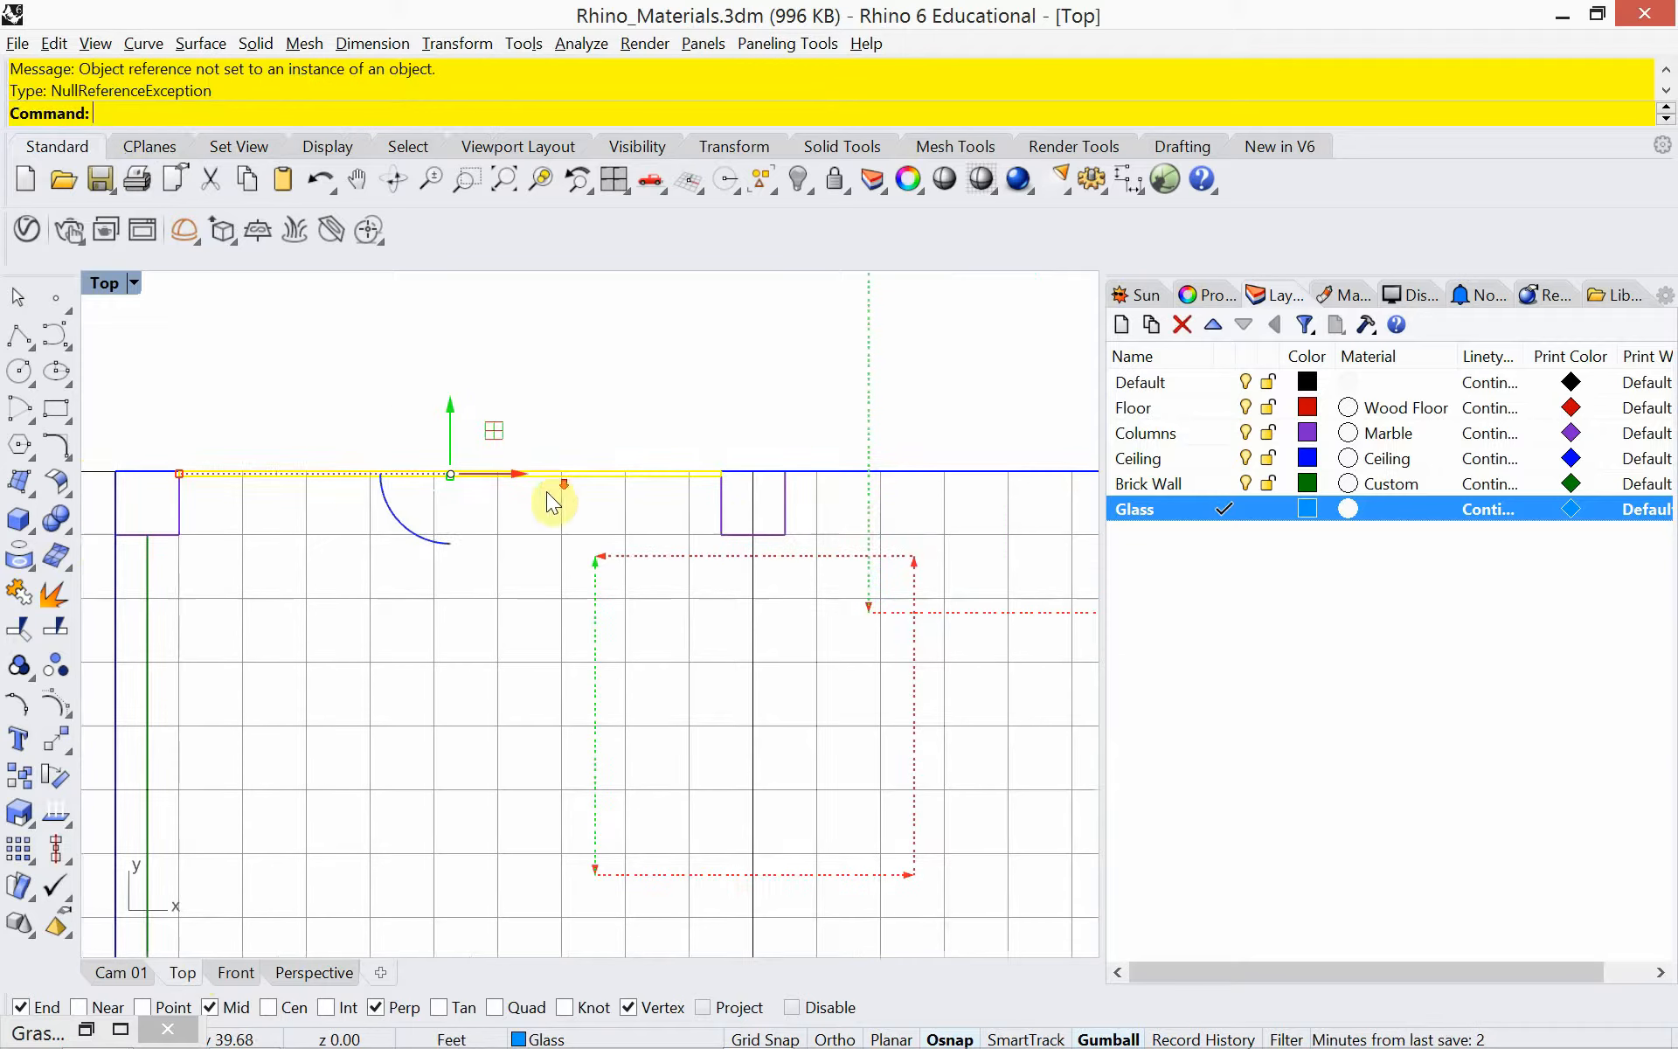
Mirror the thin glass pane across the middle column's centerline to fill the neighboring bay.
right_drag(570, 506, 494, 515)
text(mi)
key(Return)
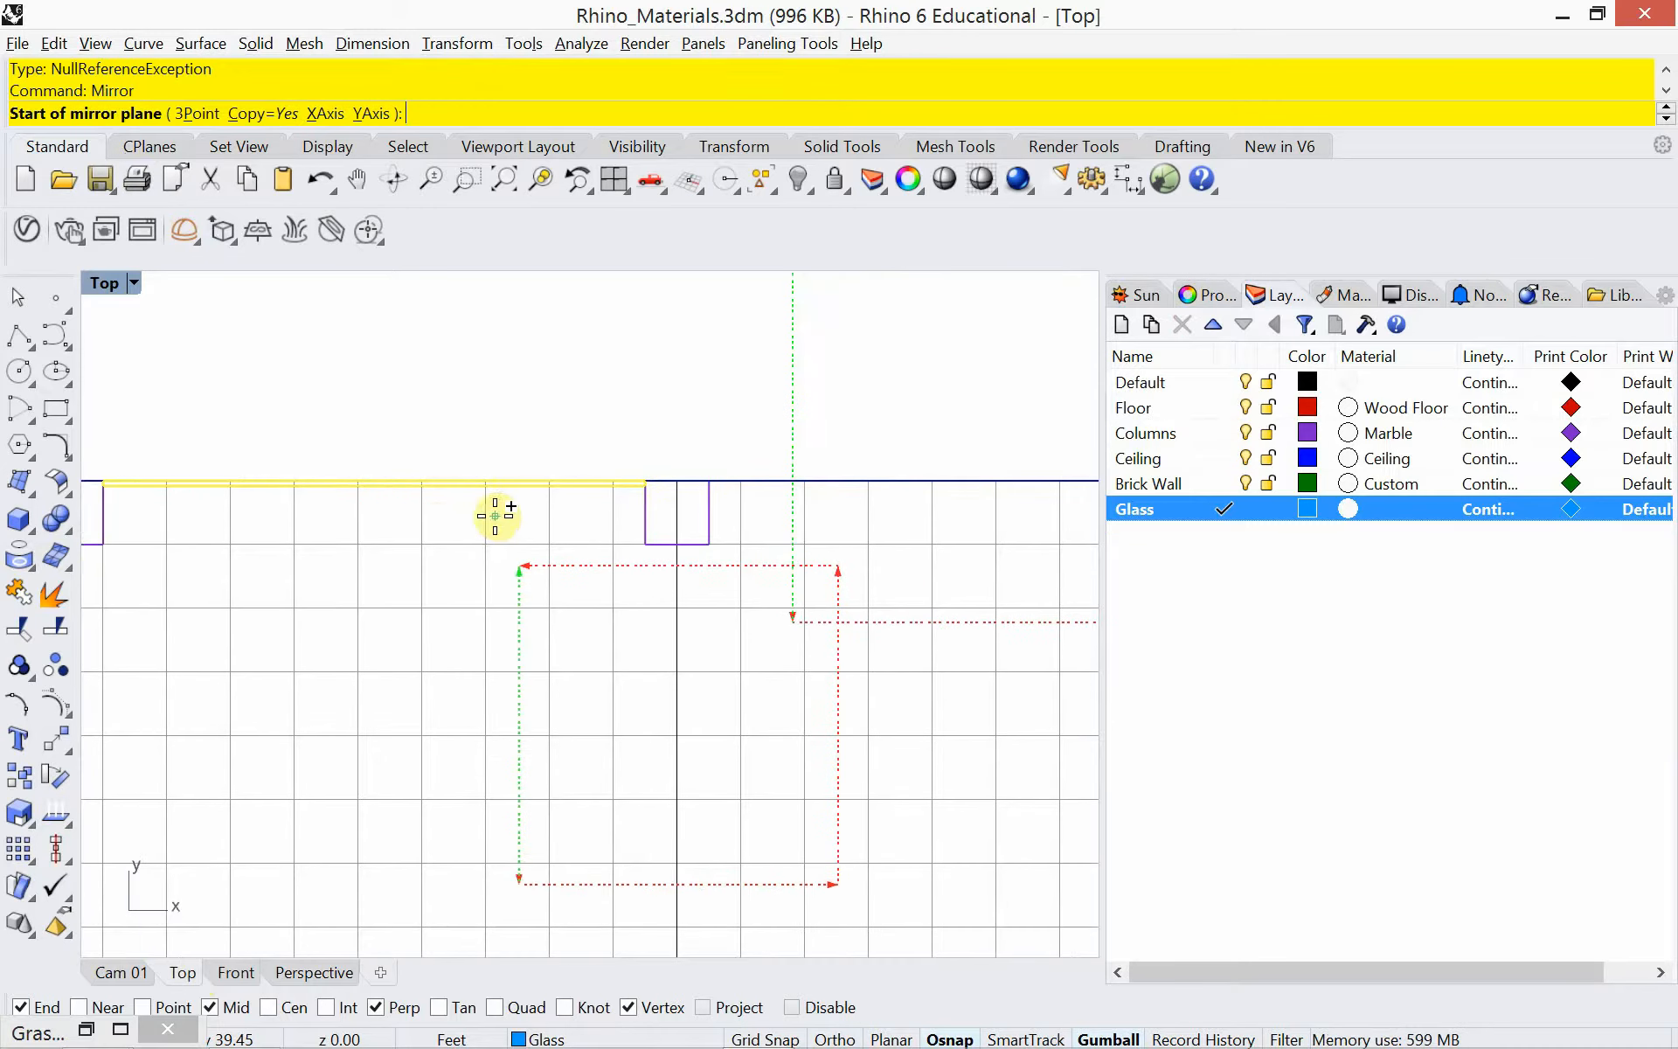
click(671, 549)
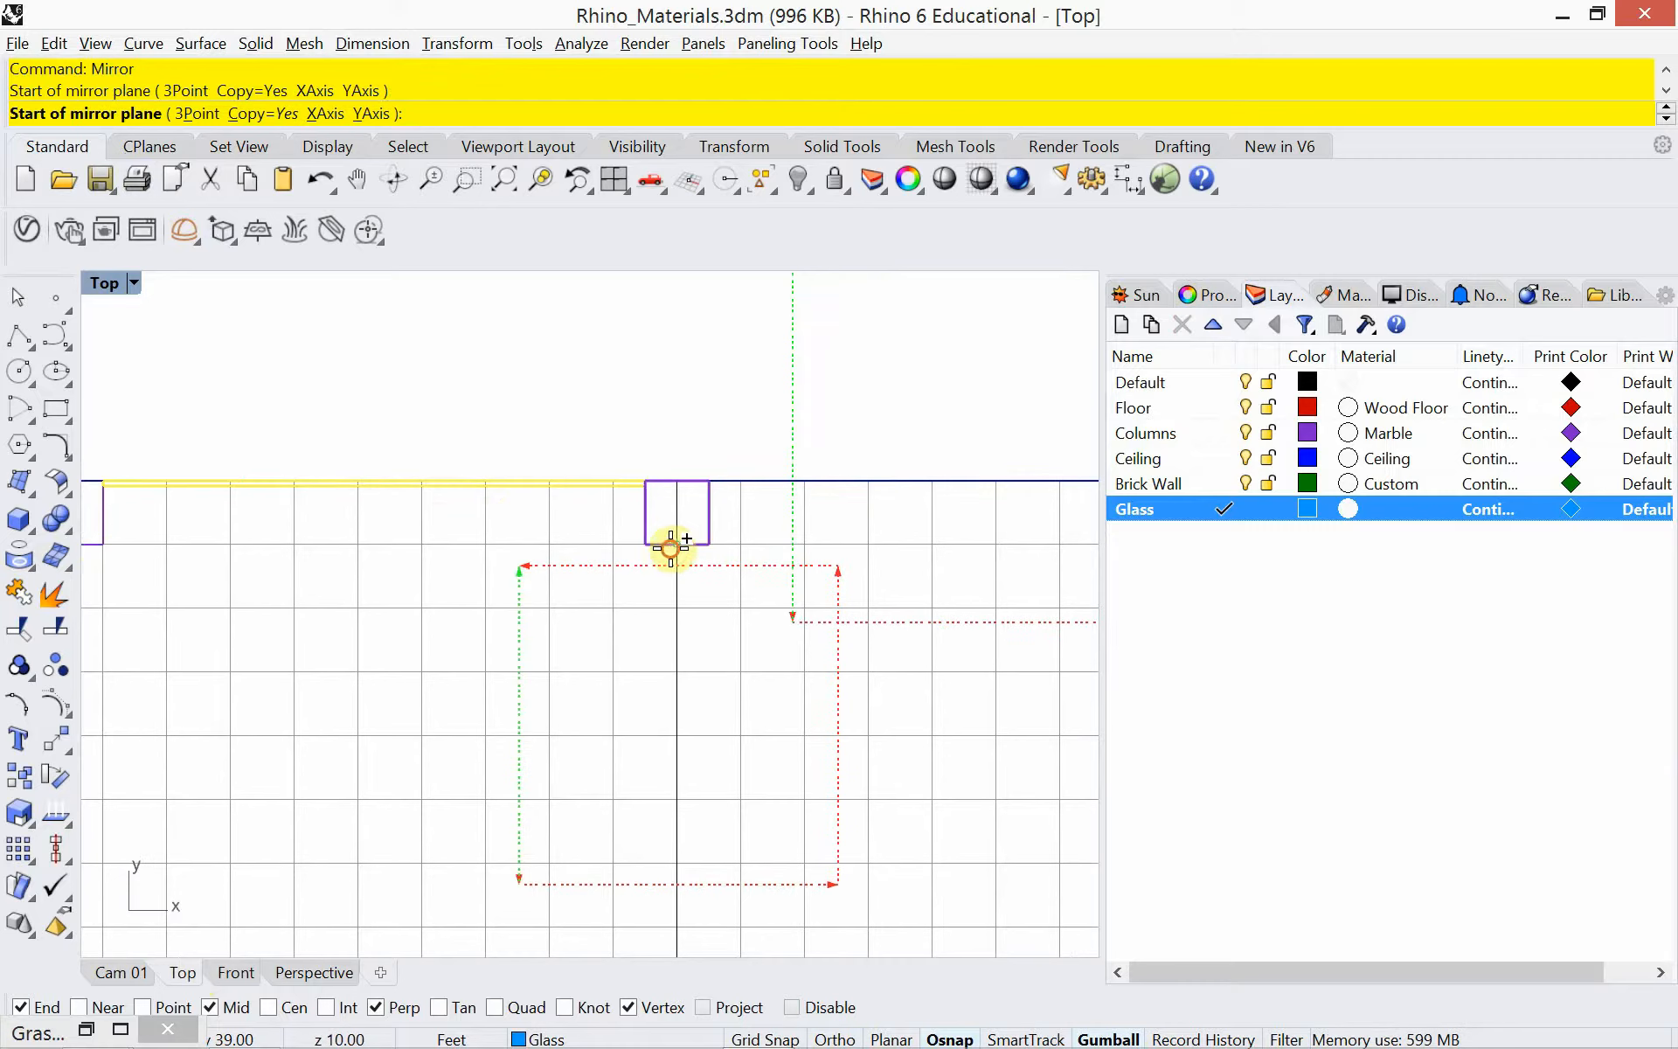
click(675, 484)
scroll(376, 516, down, 3)
scroll(704, 519, up, 2)
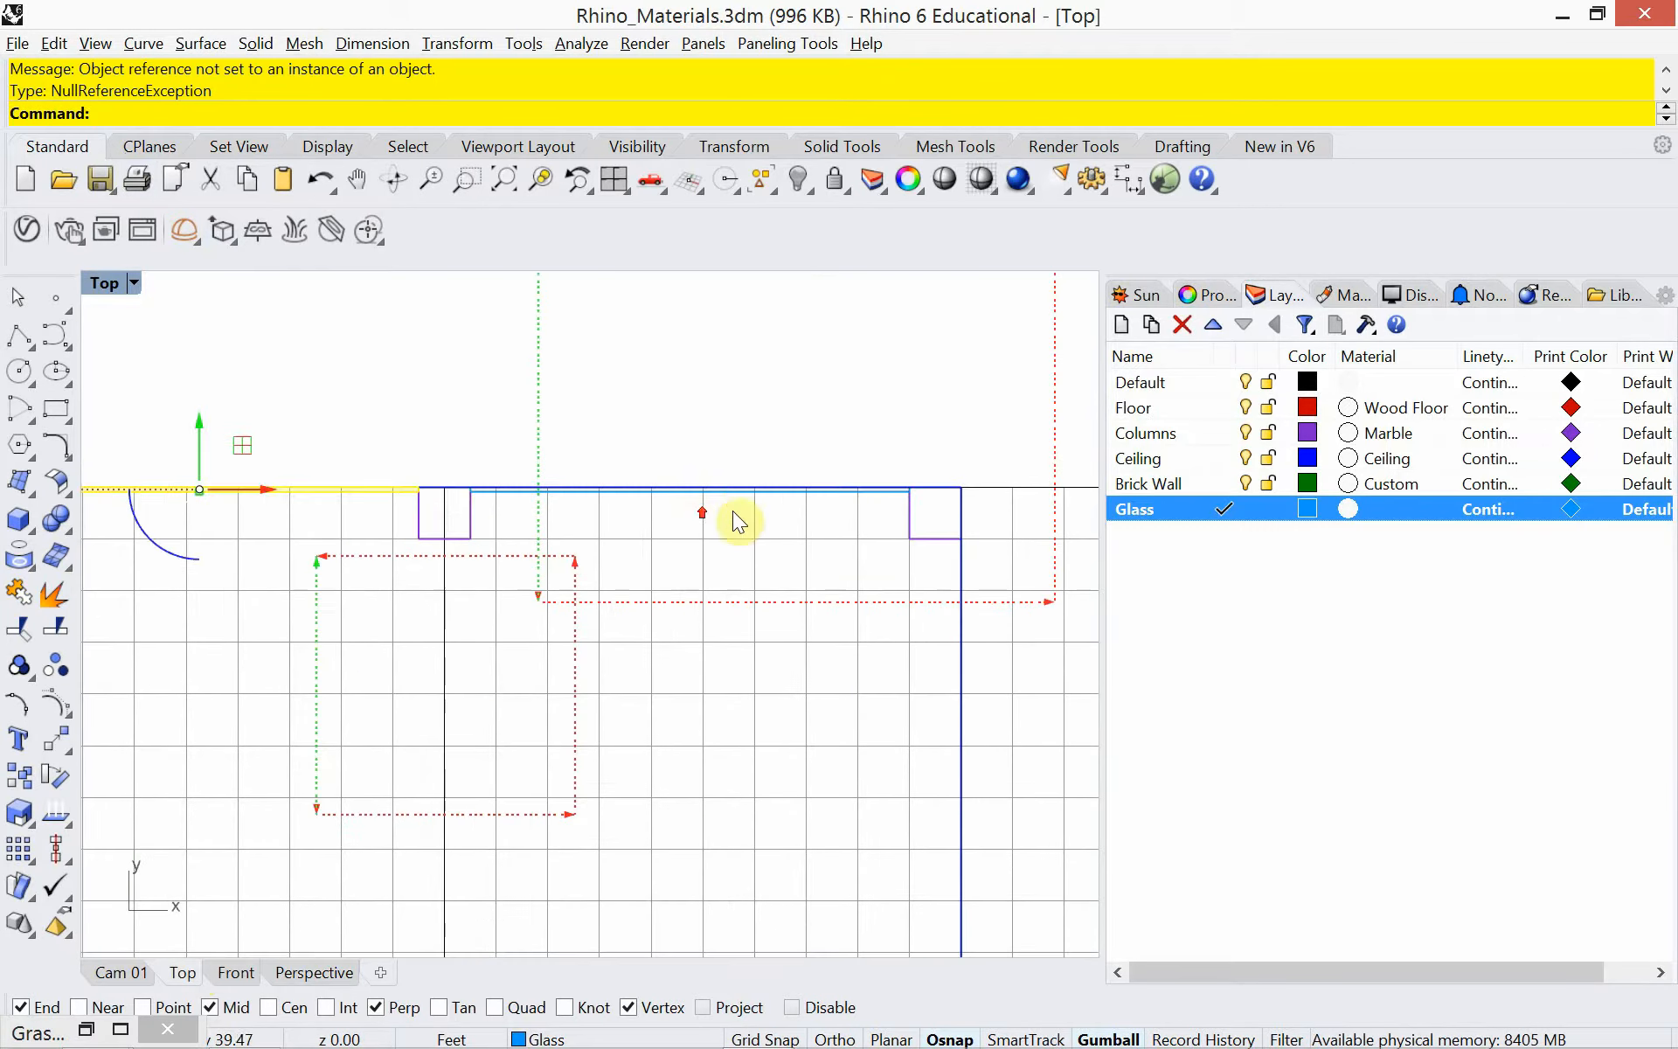
Mirror the second glass pane across the far corner column's diagonal to place a pane along the adjacent wall.
click(740, 490)
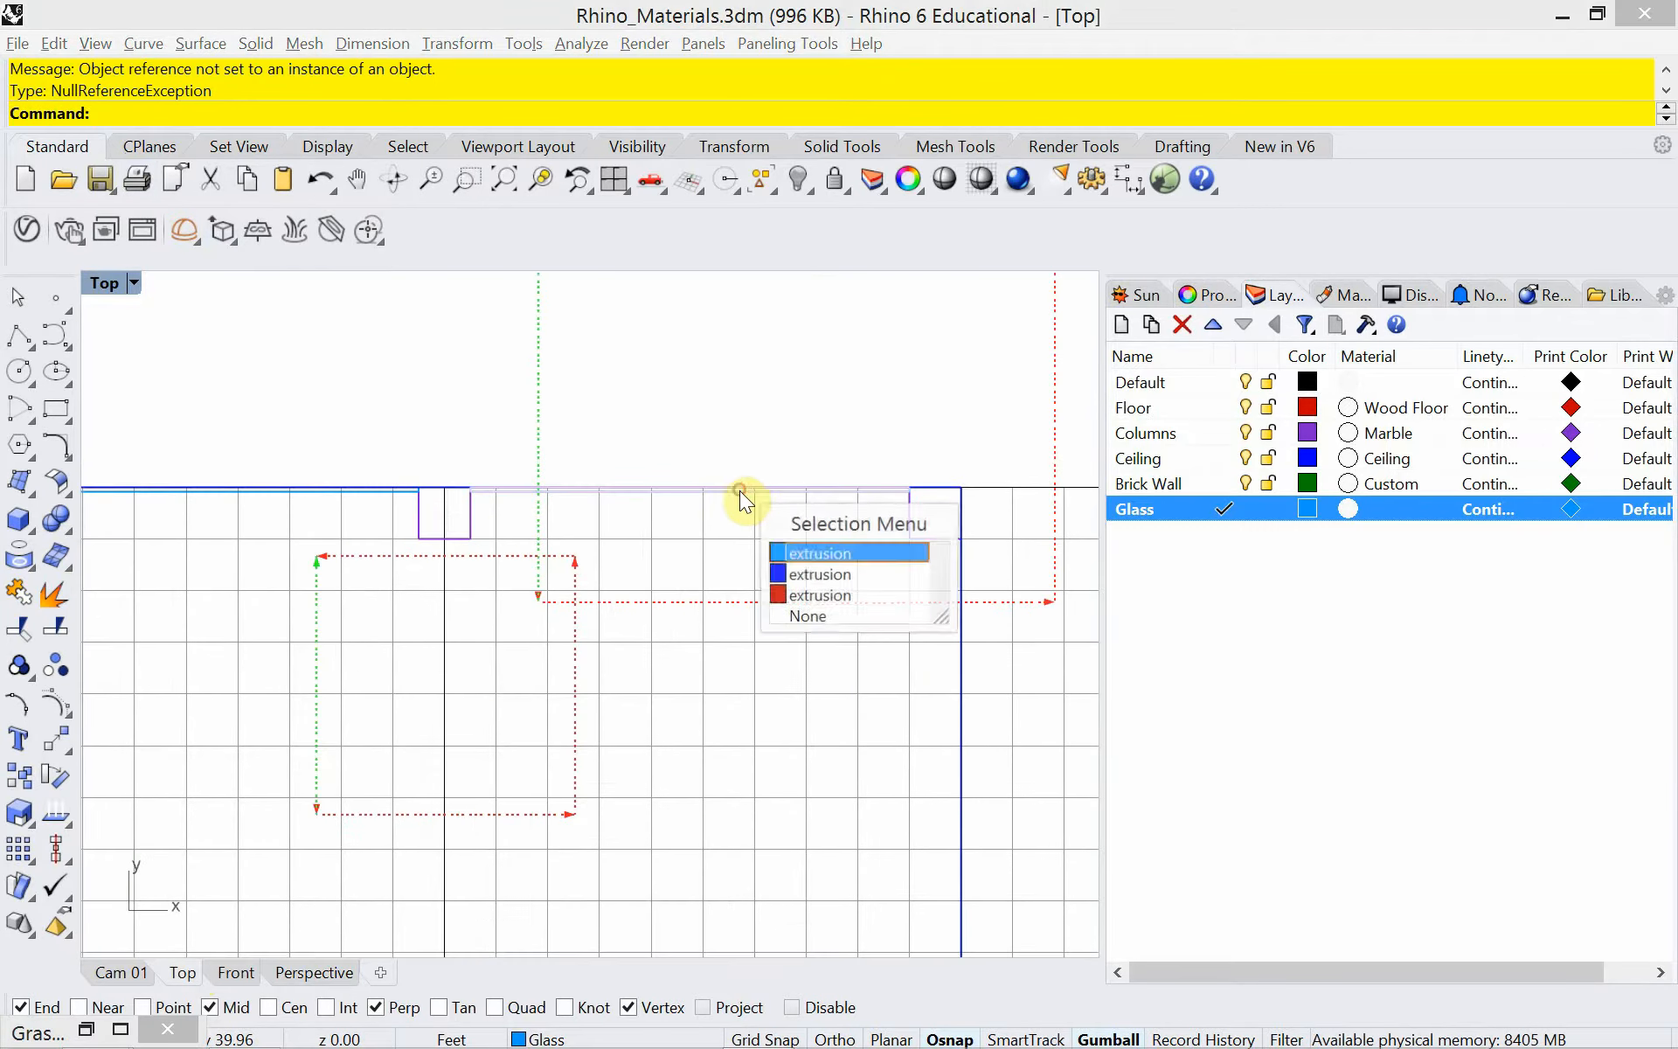
click(777, 554)
text(Mirror)
key(Return)
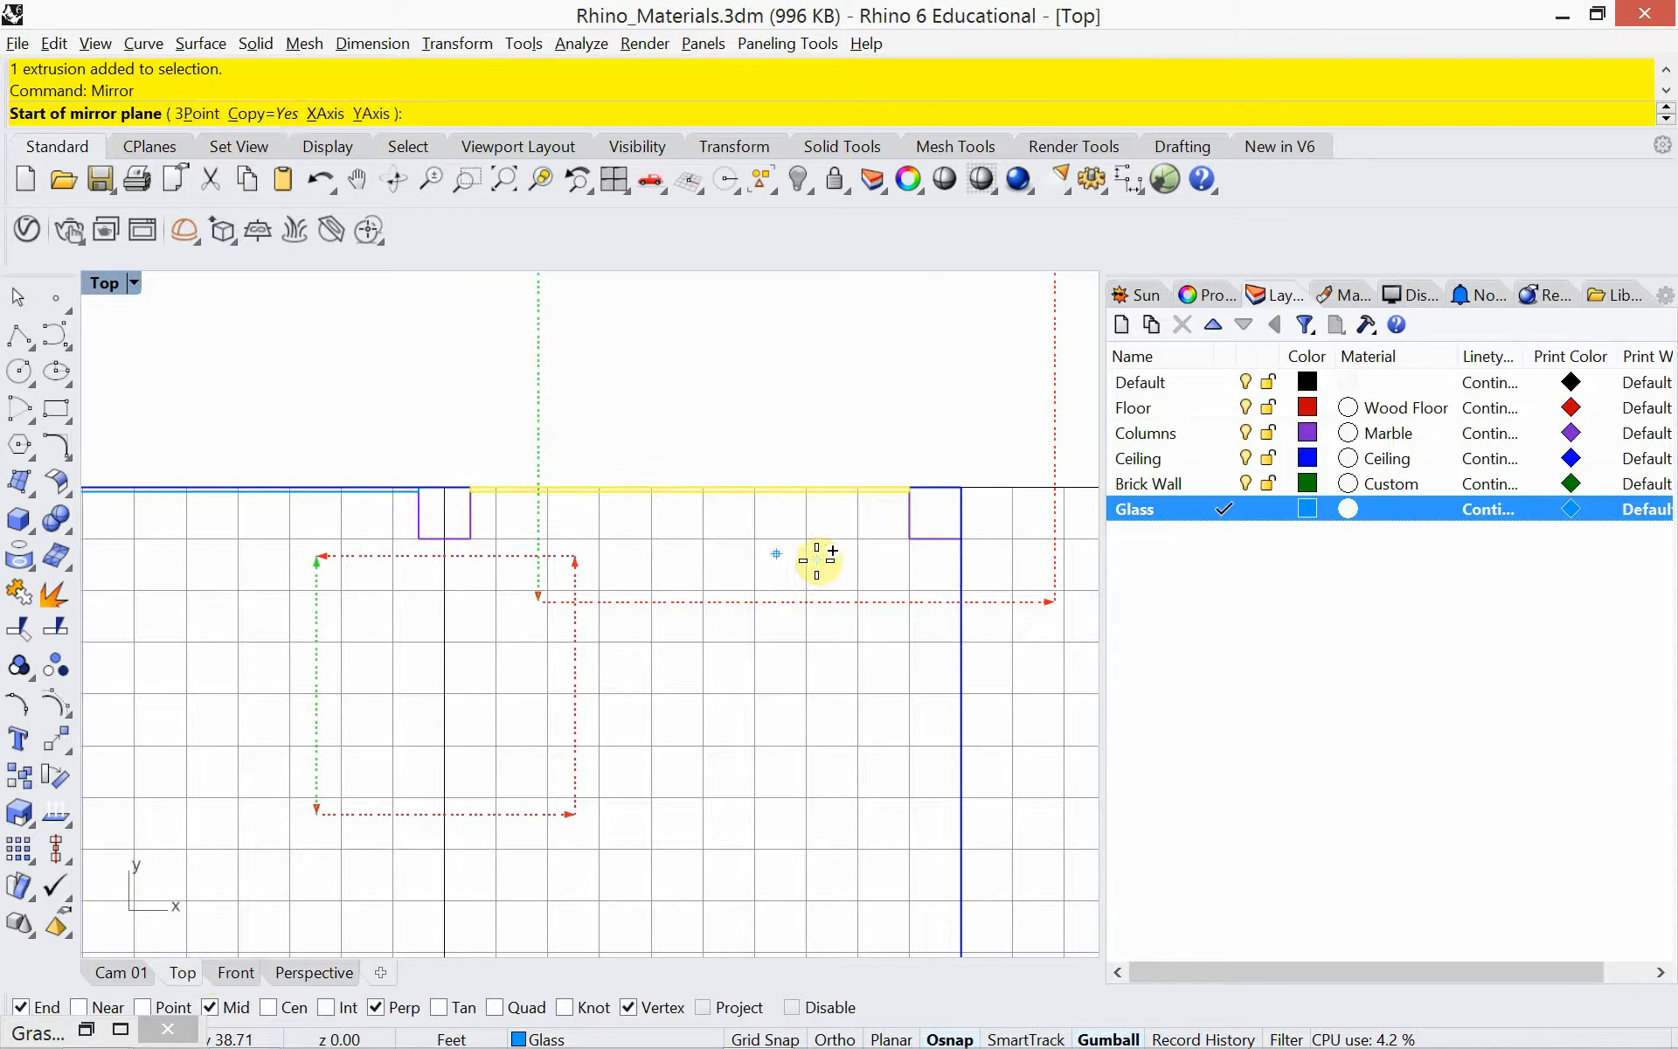
click(916, 528)
click(938, 486)
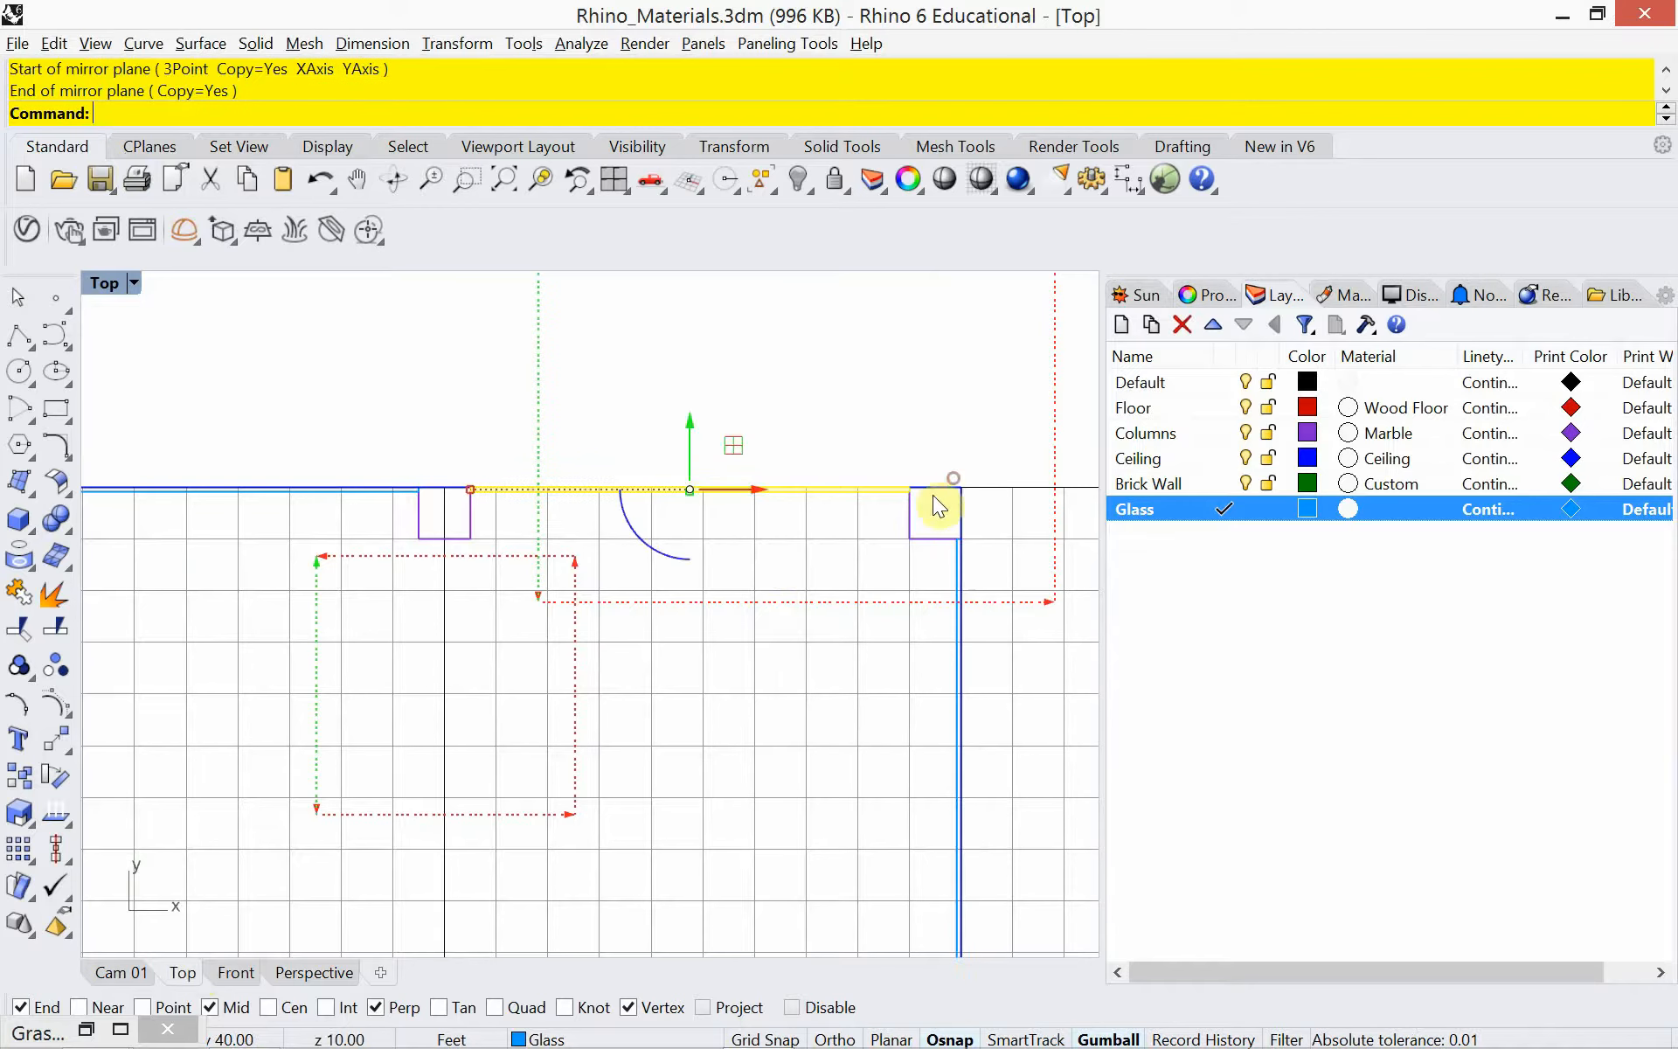
Inspect the glass panes in the Perspective view, clear the selection, and display the Cam 01 view.
click(300, 975)
right_drag(344, 822, 331, 764)
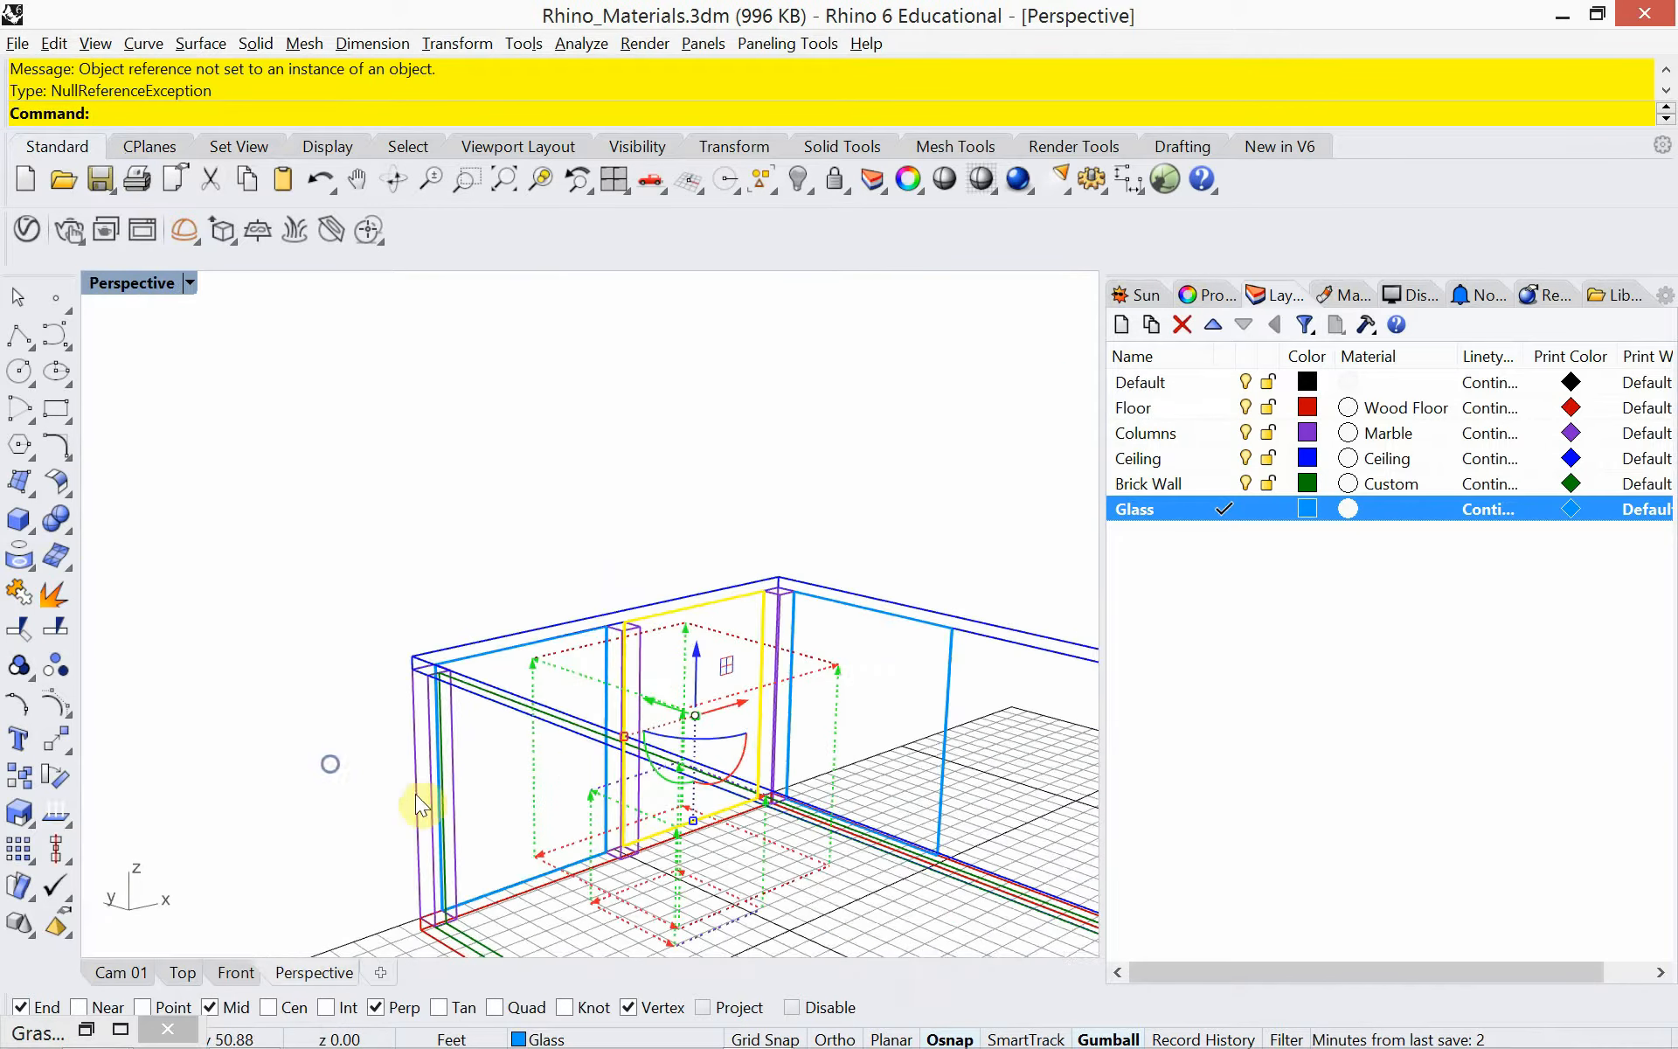
right_drag(449, 795, 217, 532)
click(161, 513)
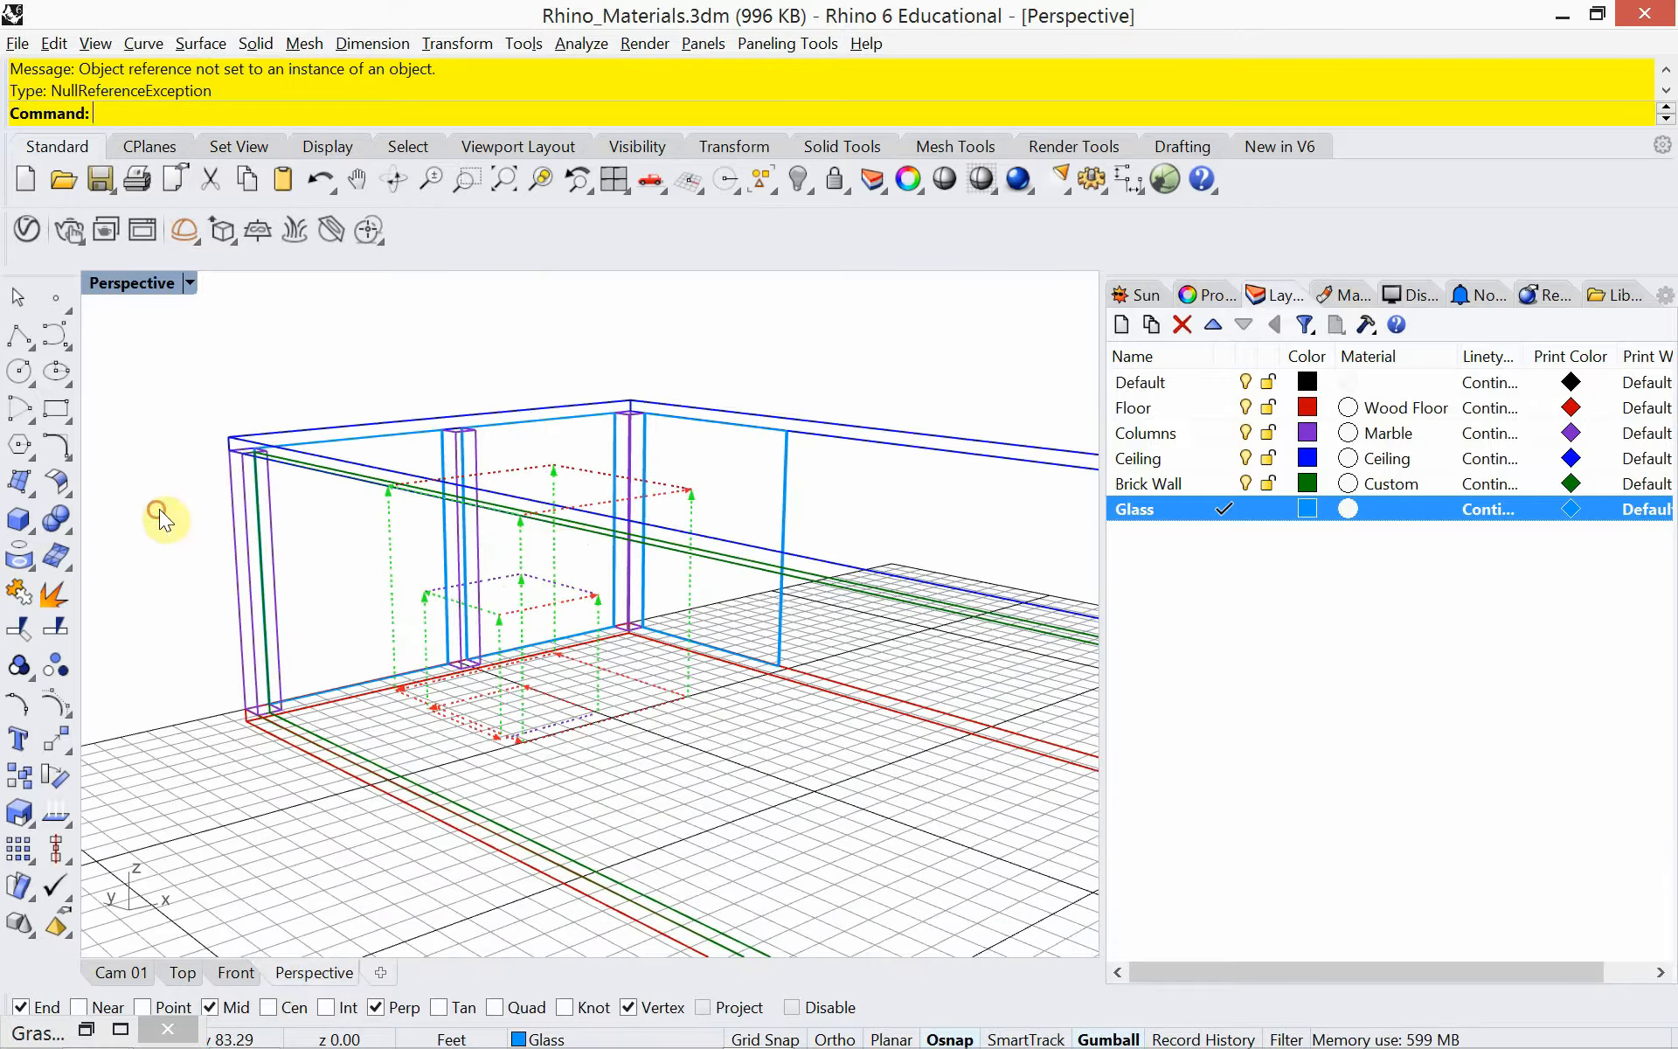
click(130, 969)
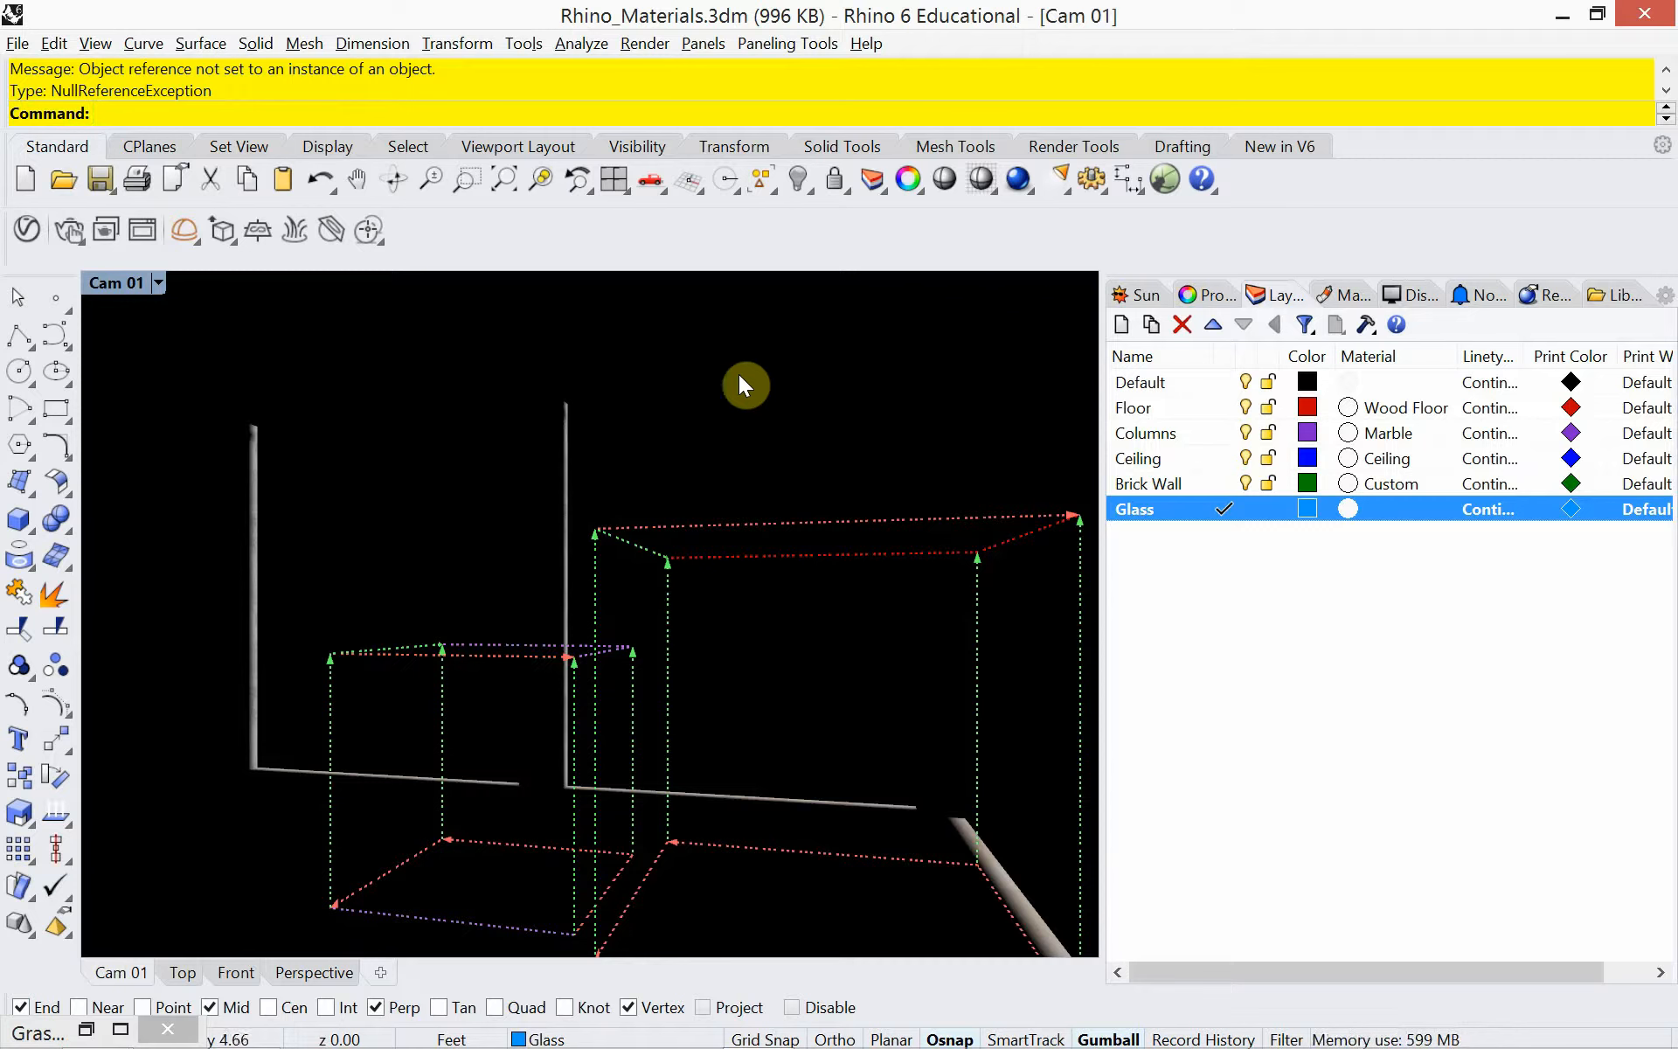
Assign a Custom type material named Glass to the Glass layer.
click(1382, 509)
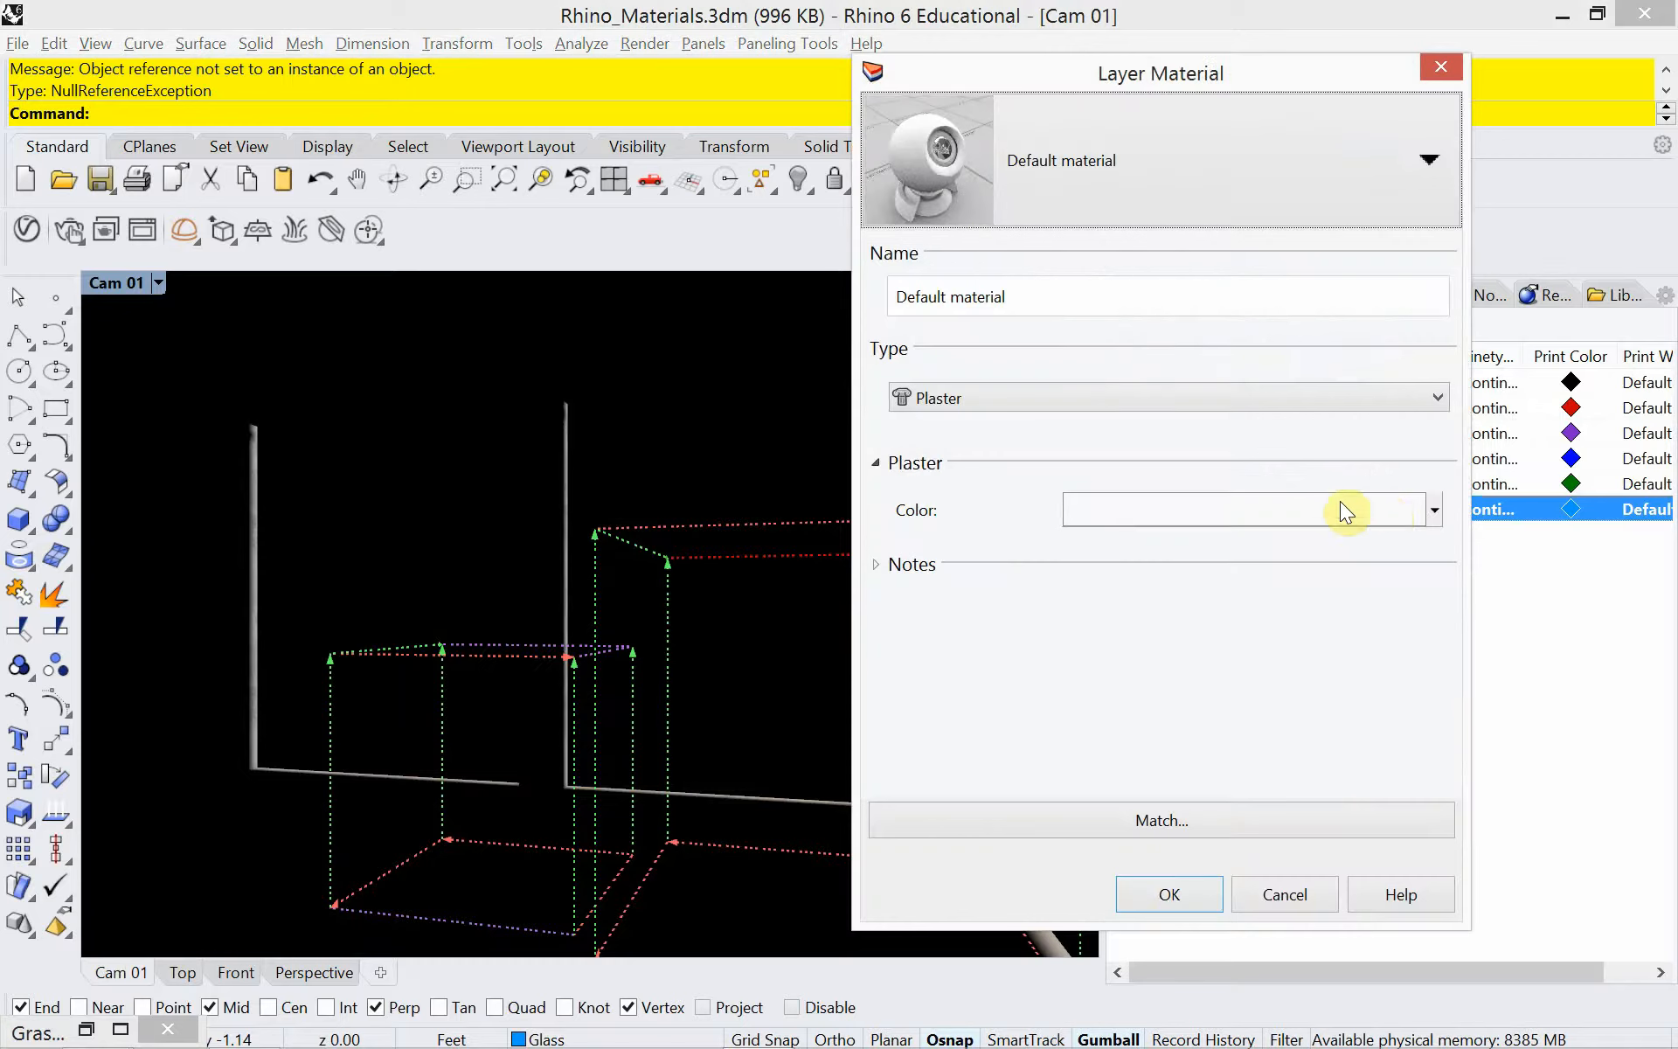
drag(1036, 71, 896, 73)
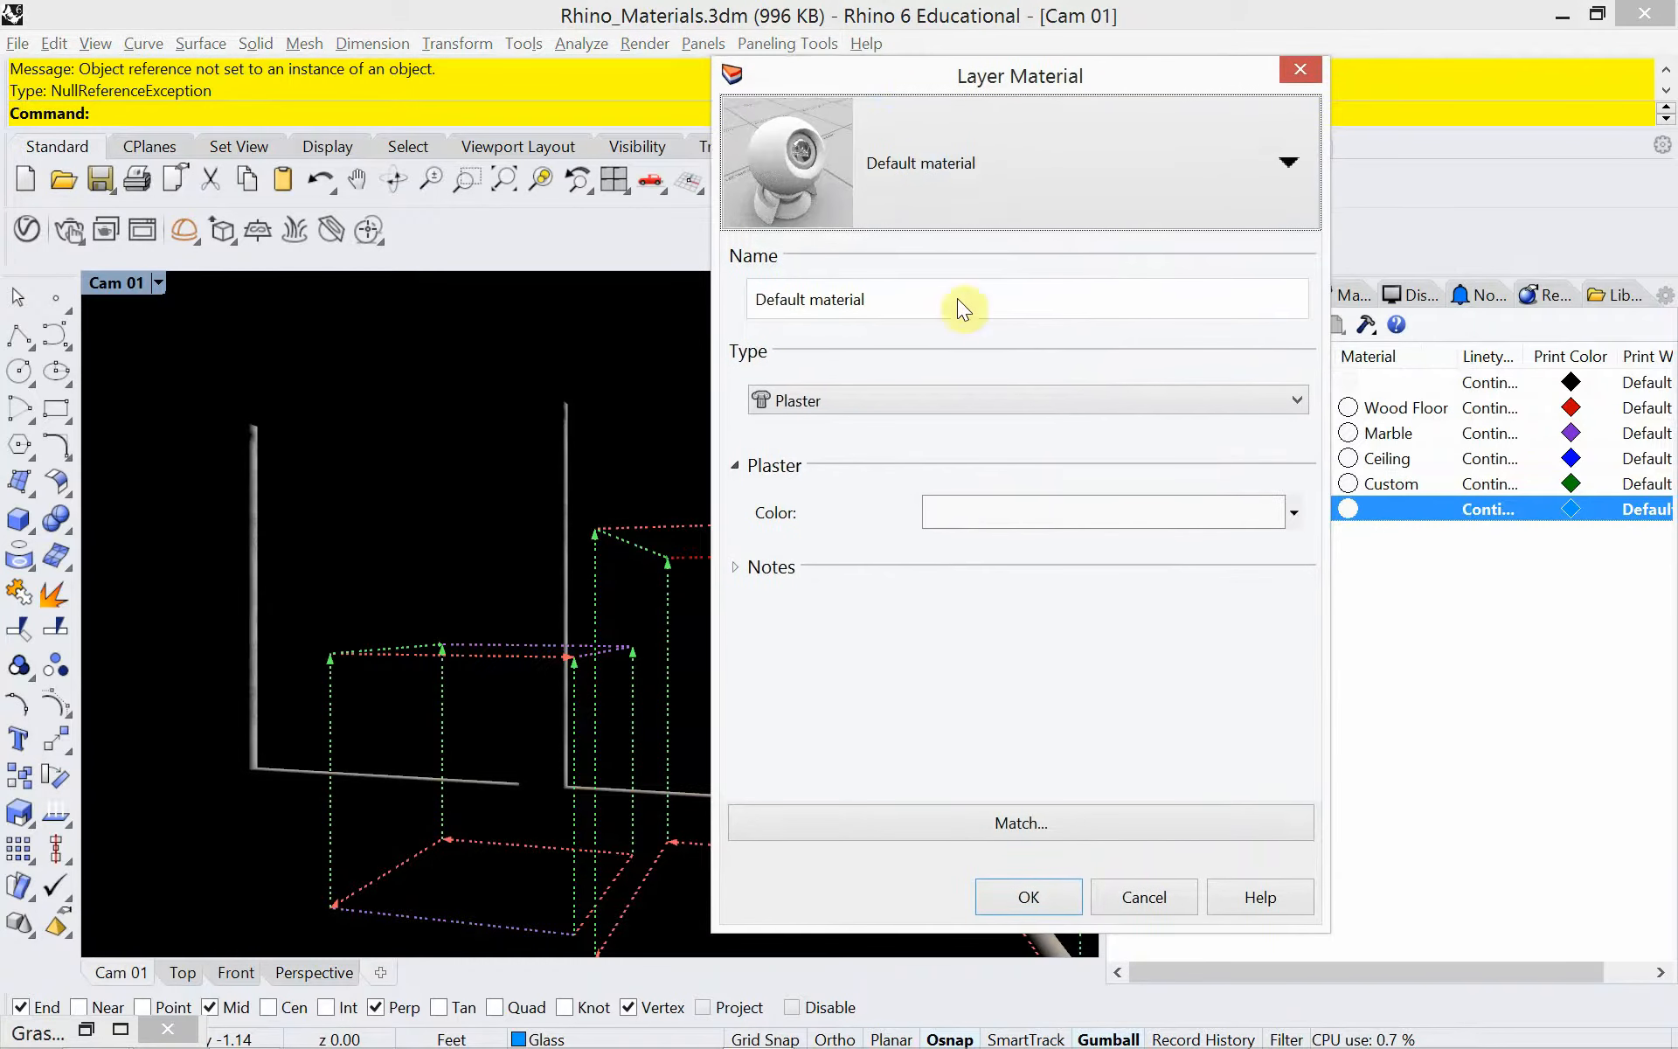
click(969, 408)
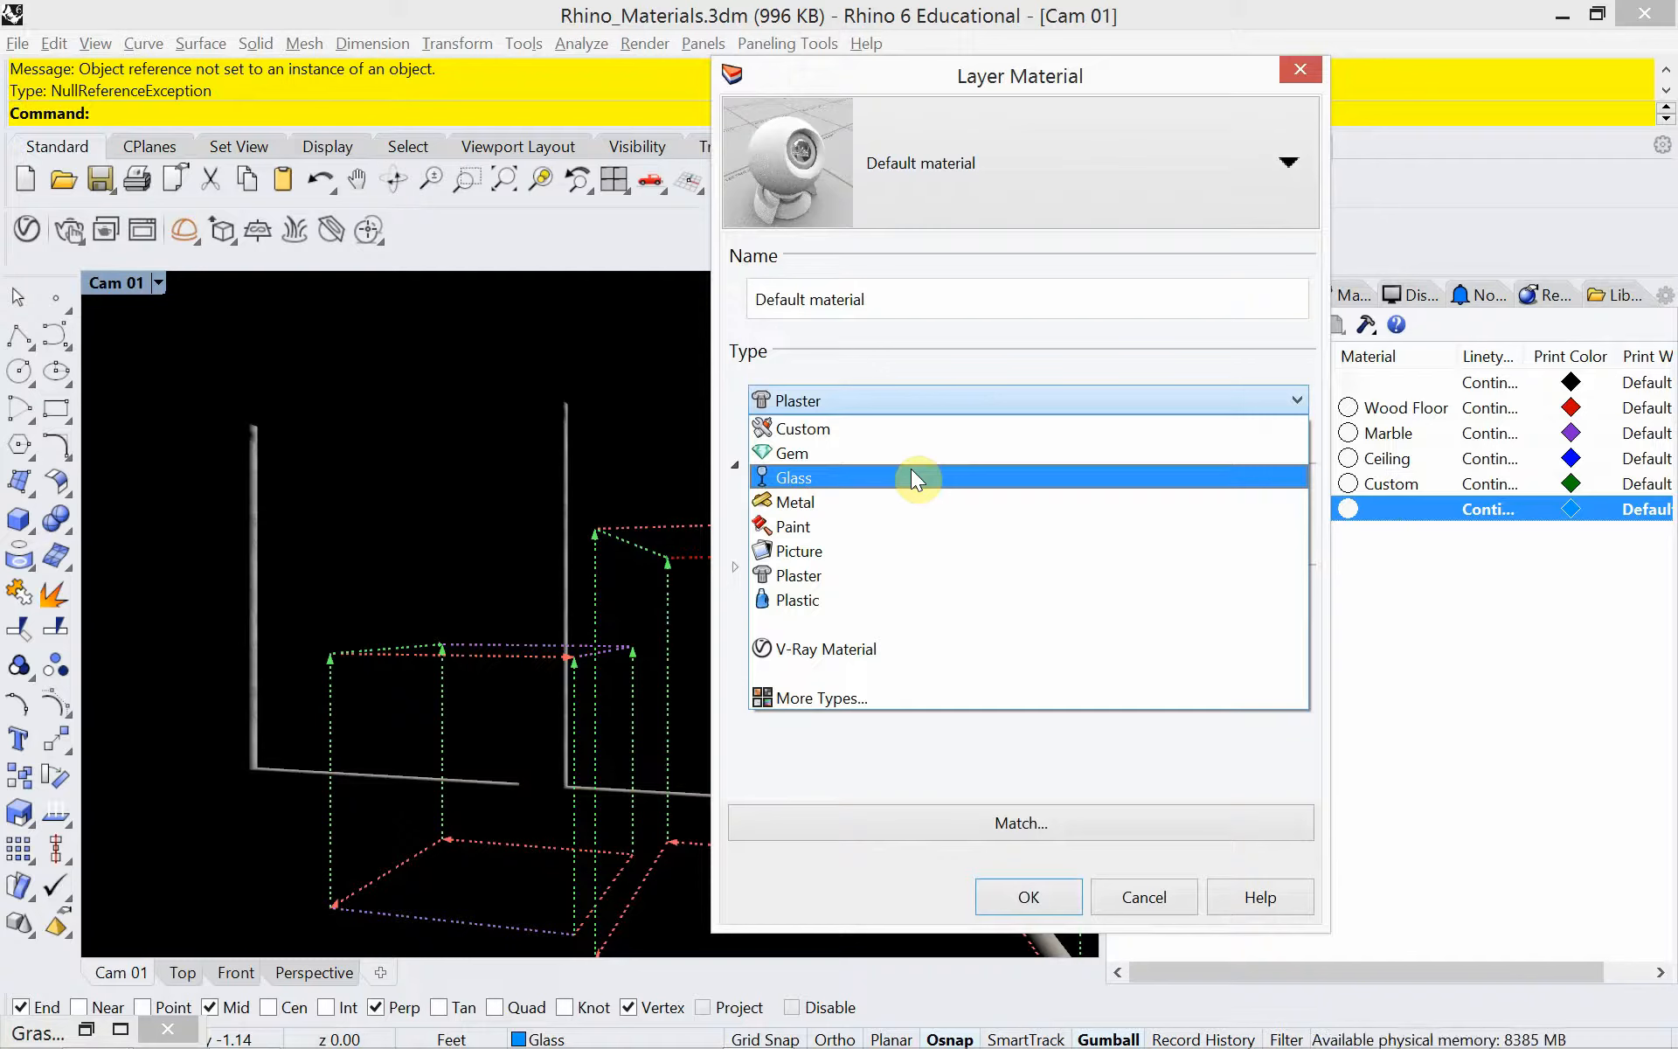
click(892, 427)
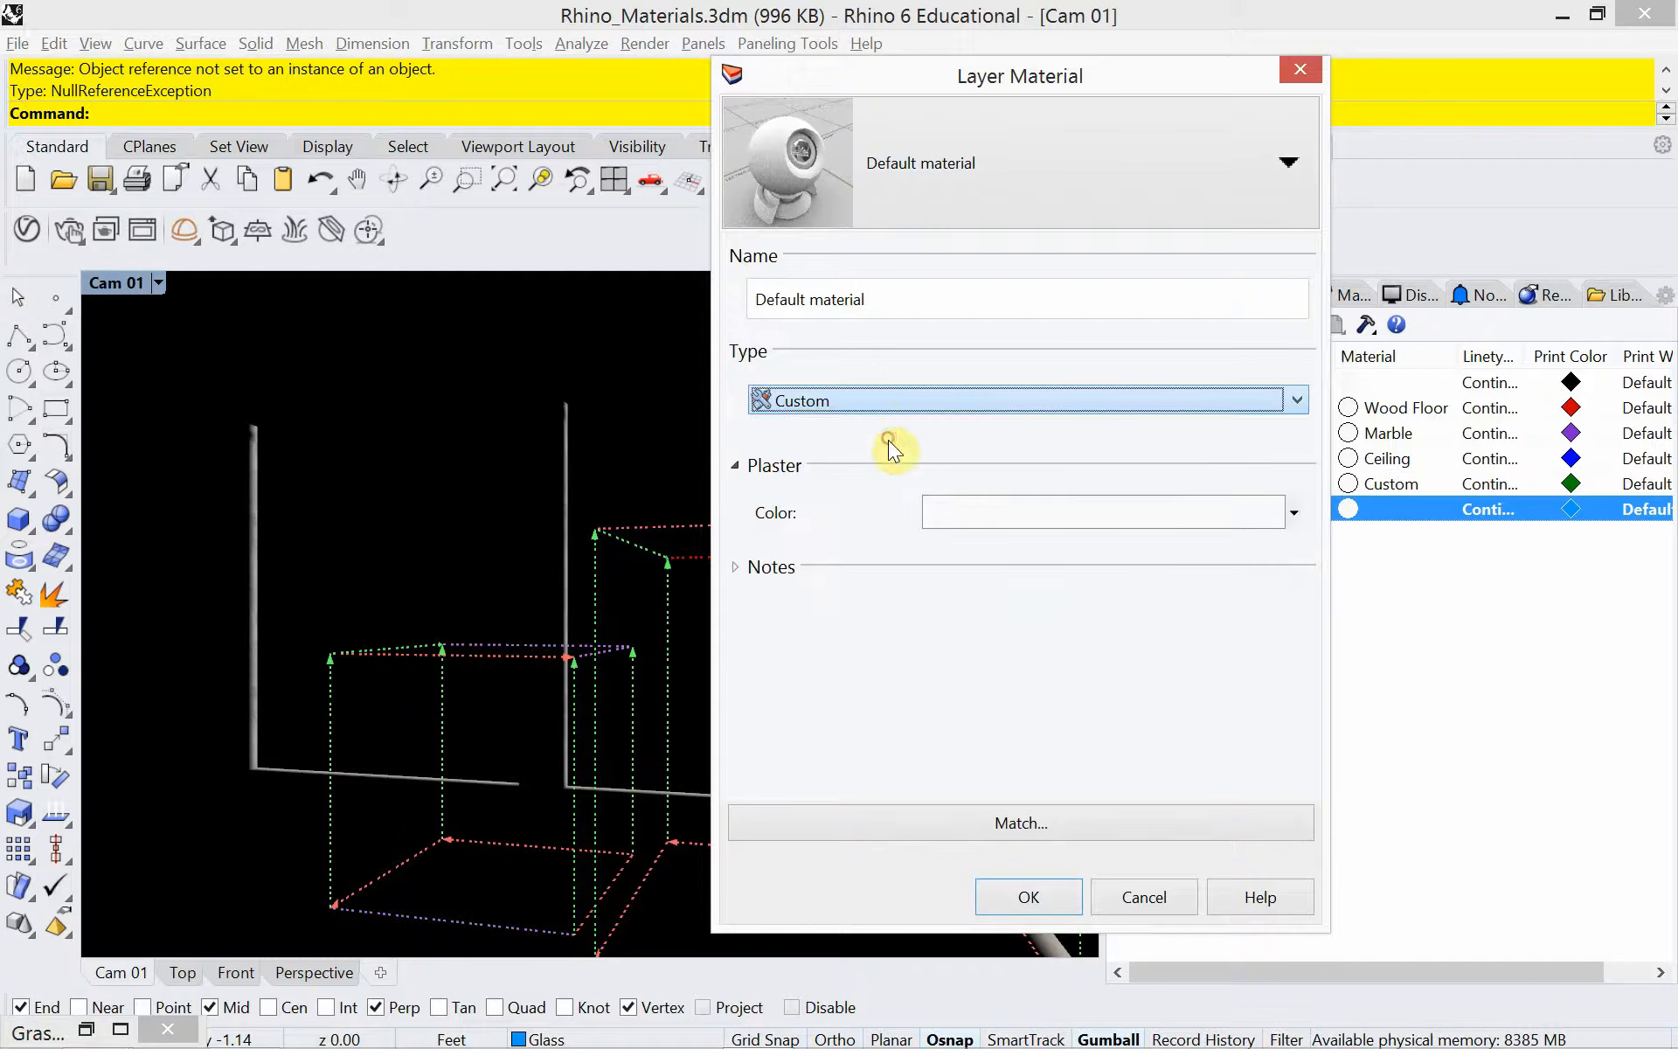
click(841, 295)
drag(839, 299, 659, 281)
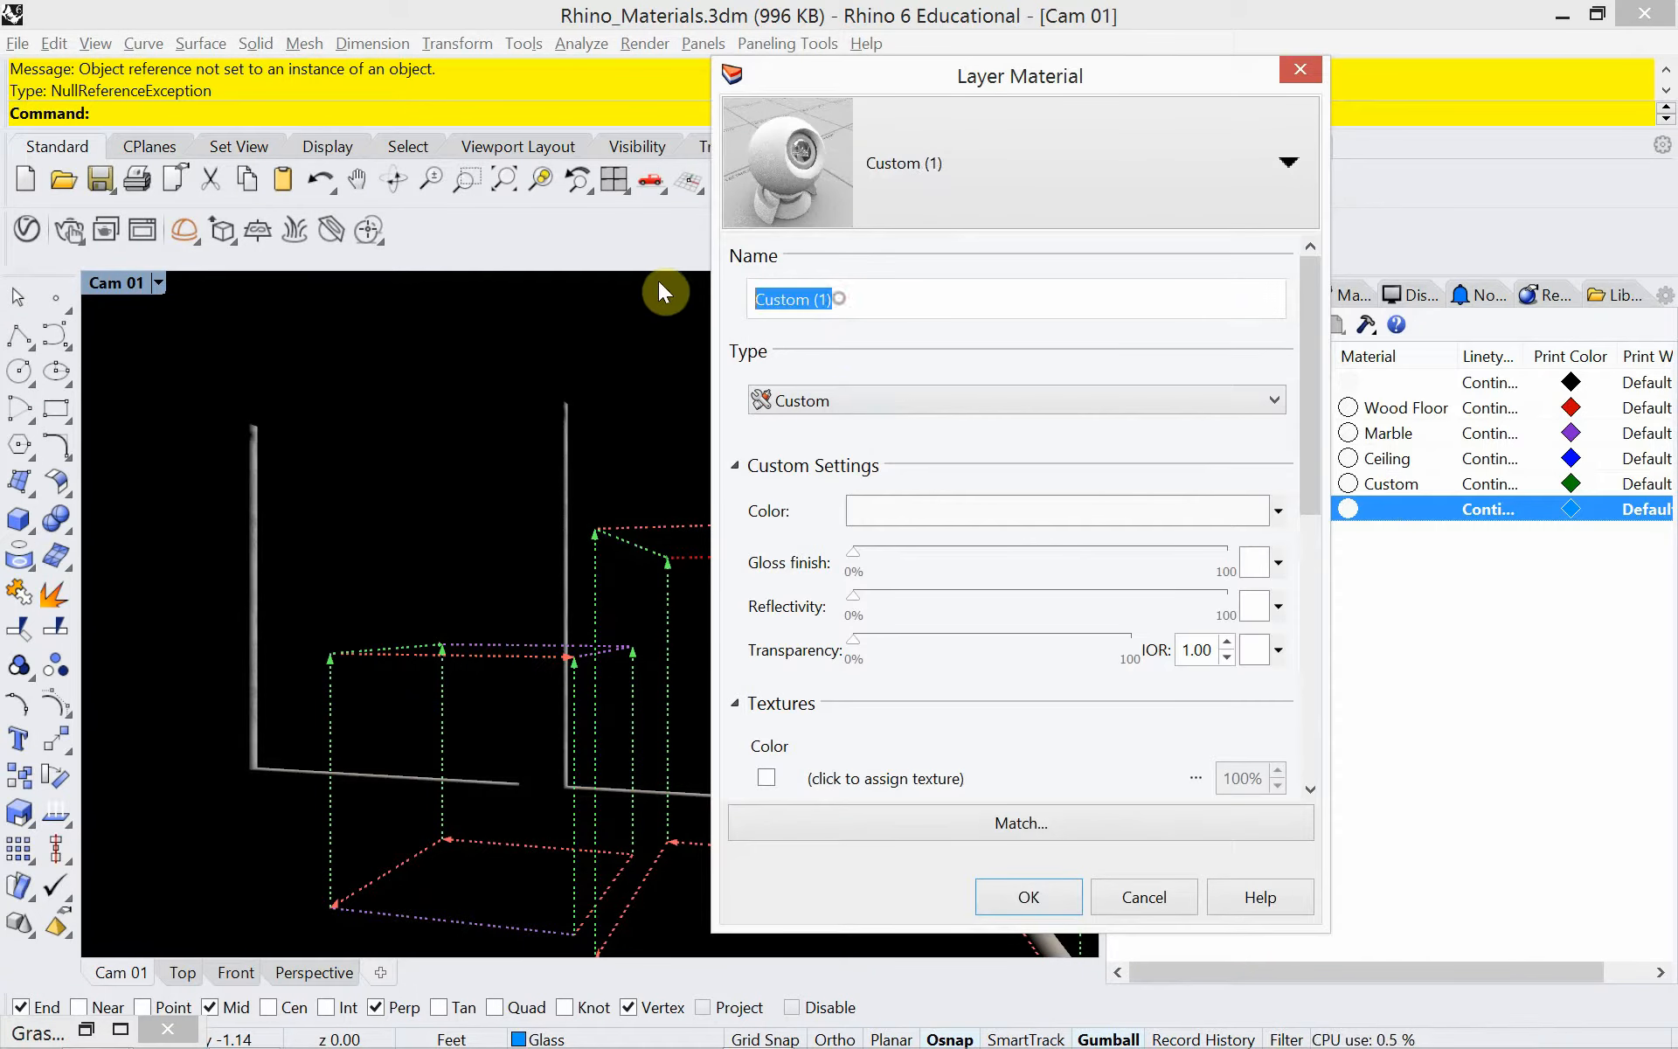
text(Glass)
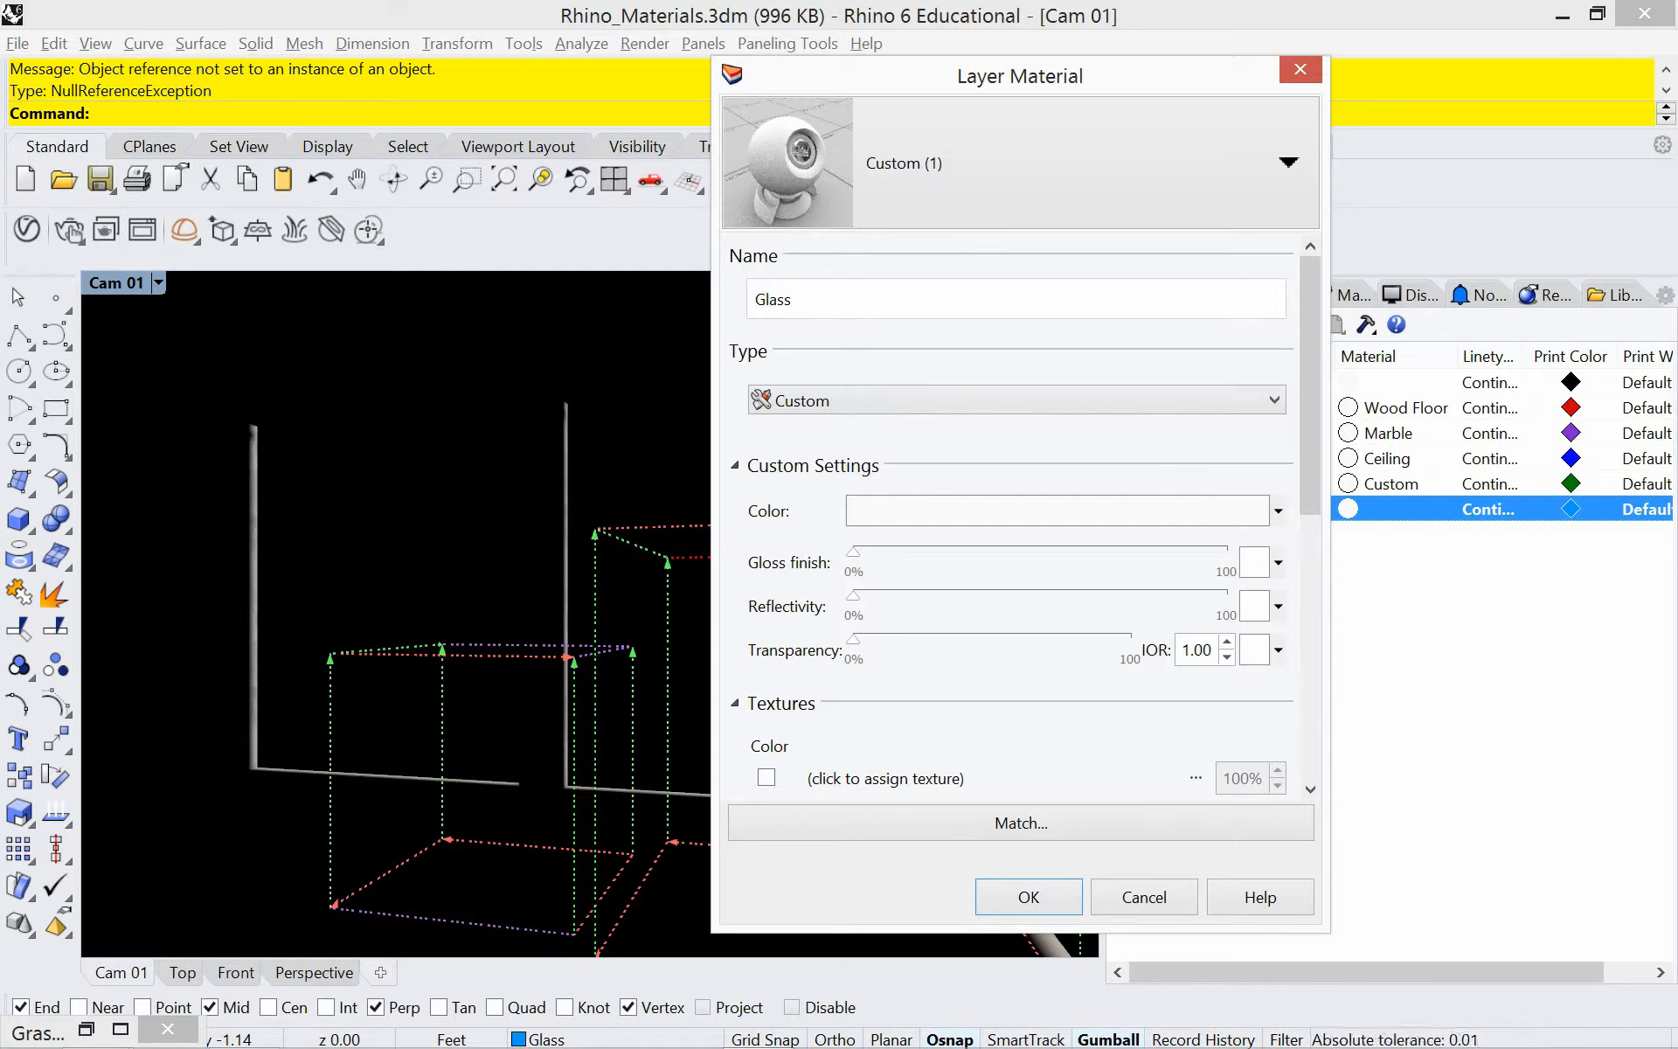
Set the Glass material's color to a pale cyan with RGB 220, 251, 248.
click(905, 521)
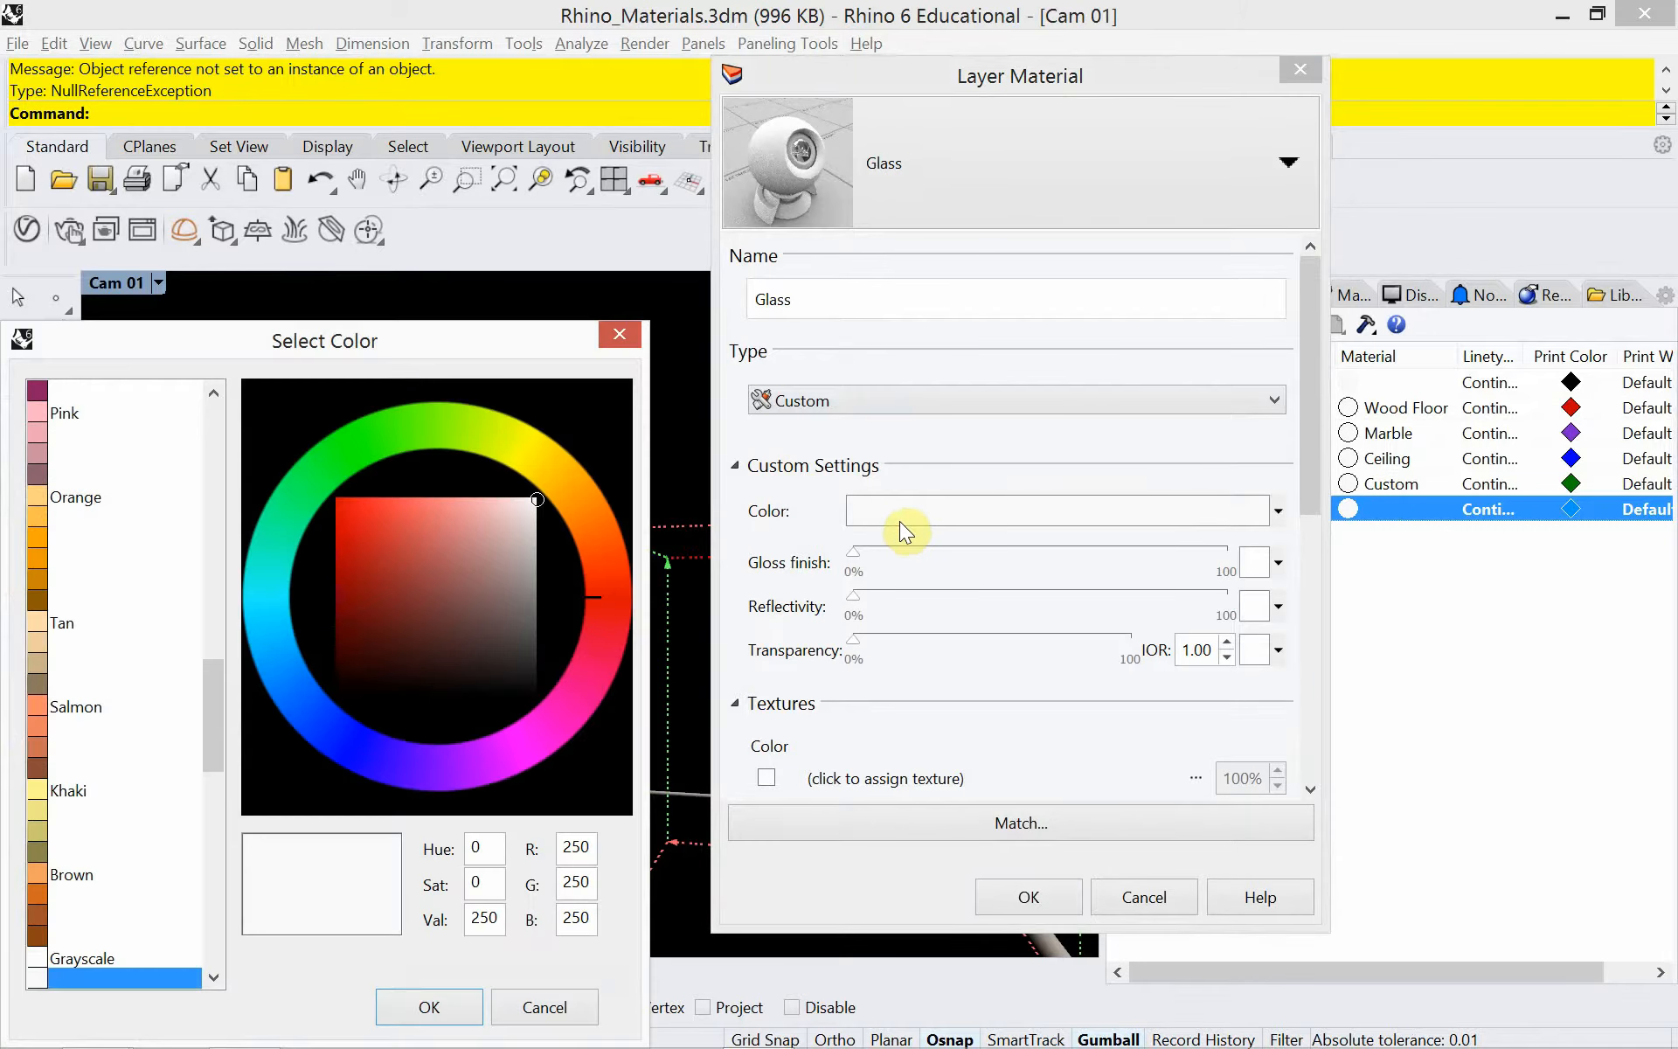
click(276, 631)
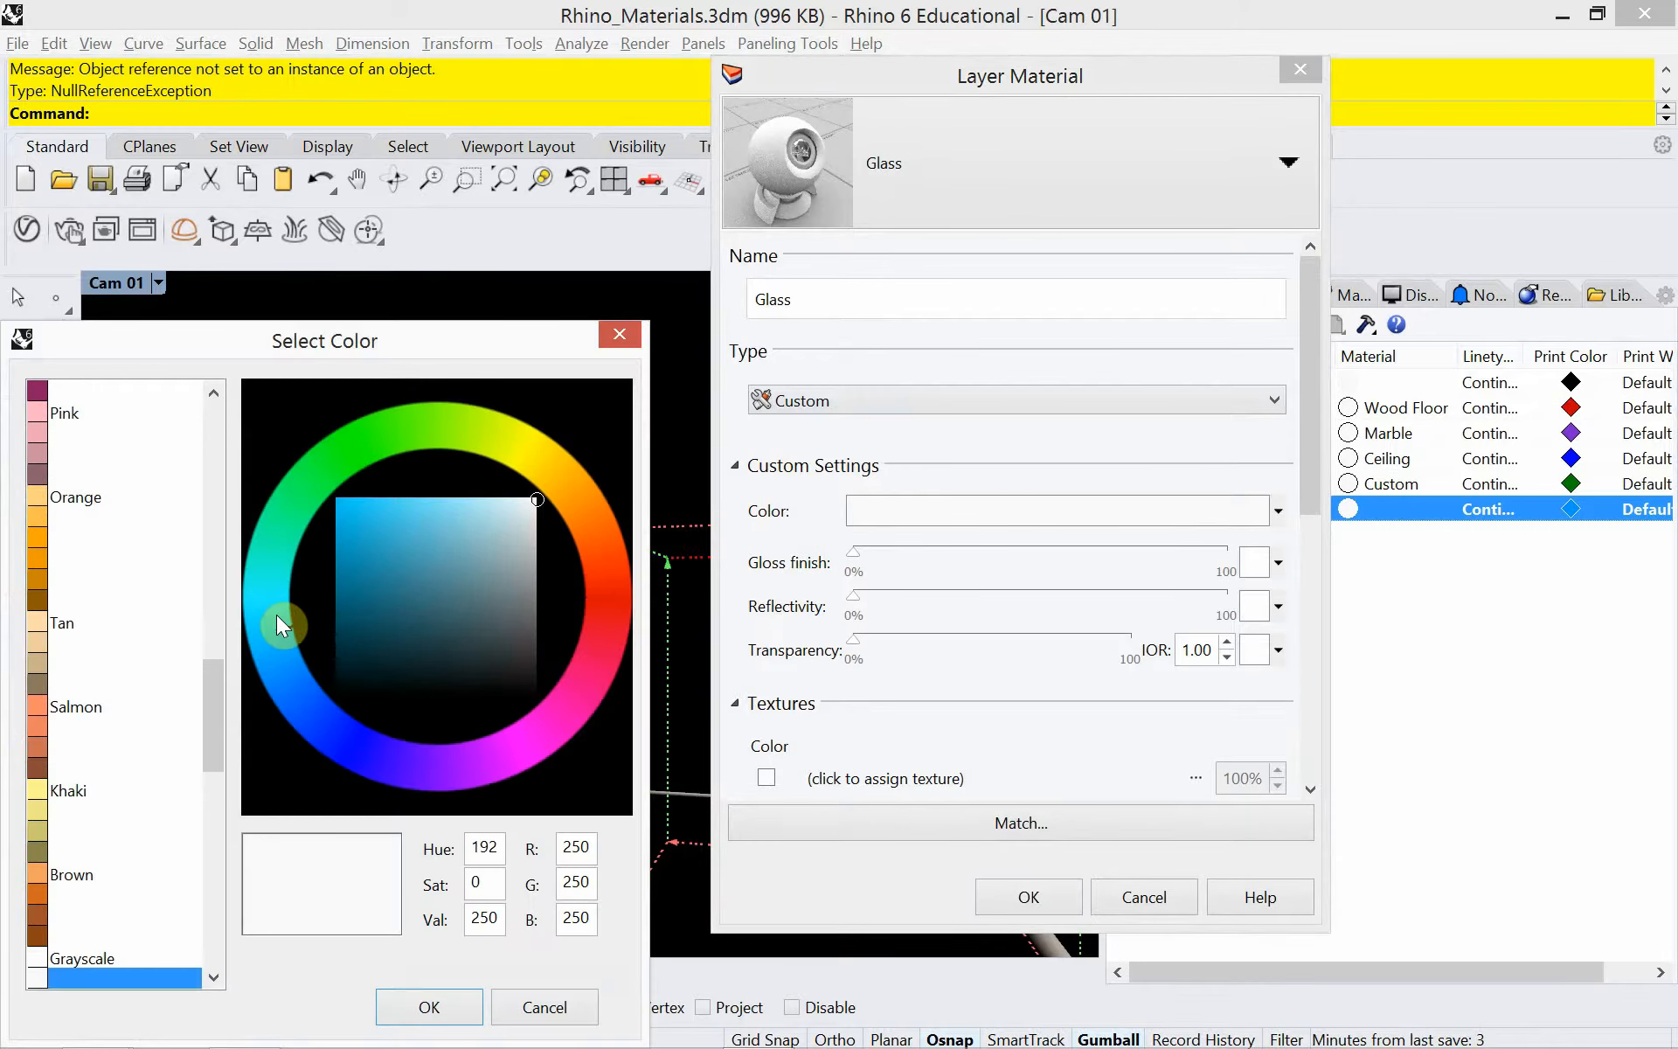
drag(276, 616, 279, 586)
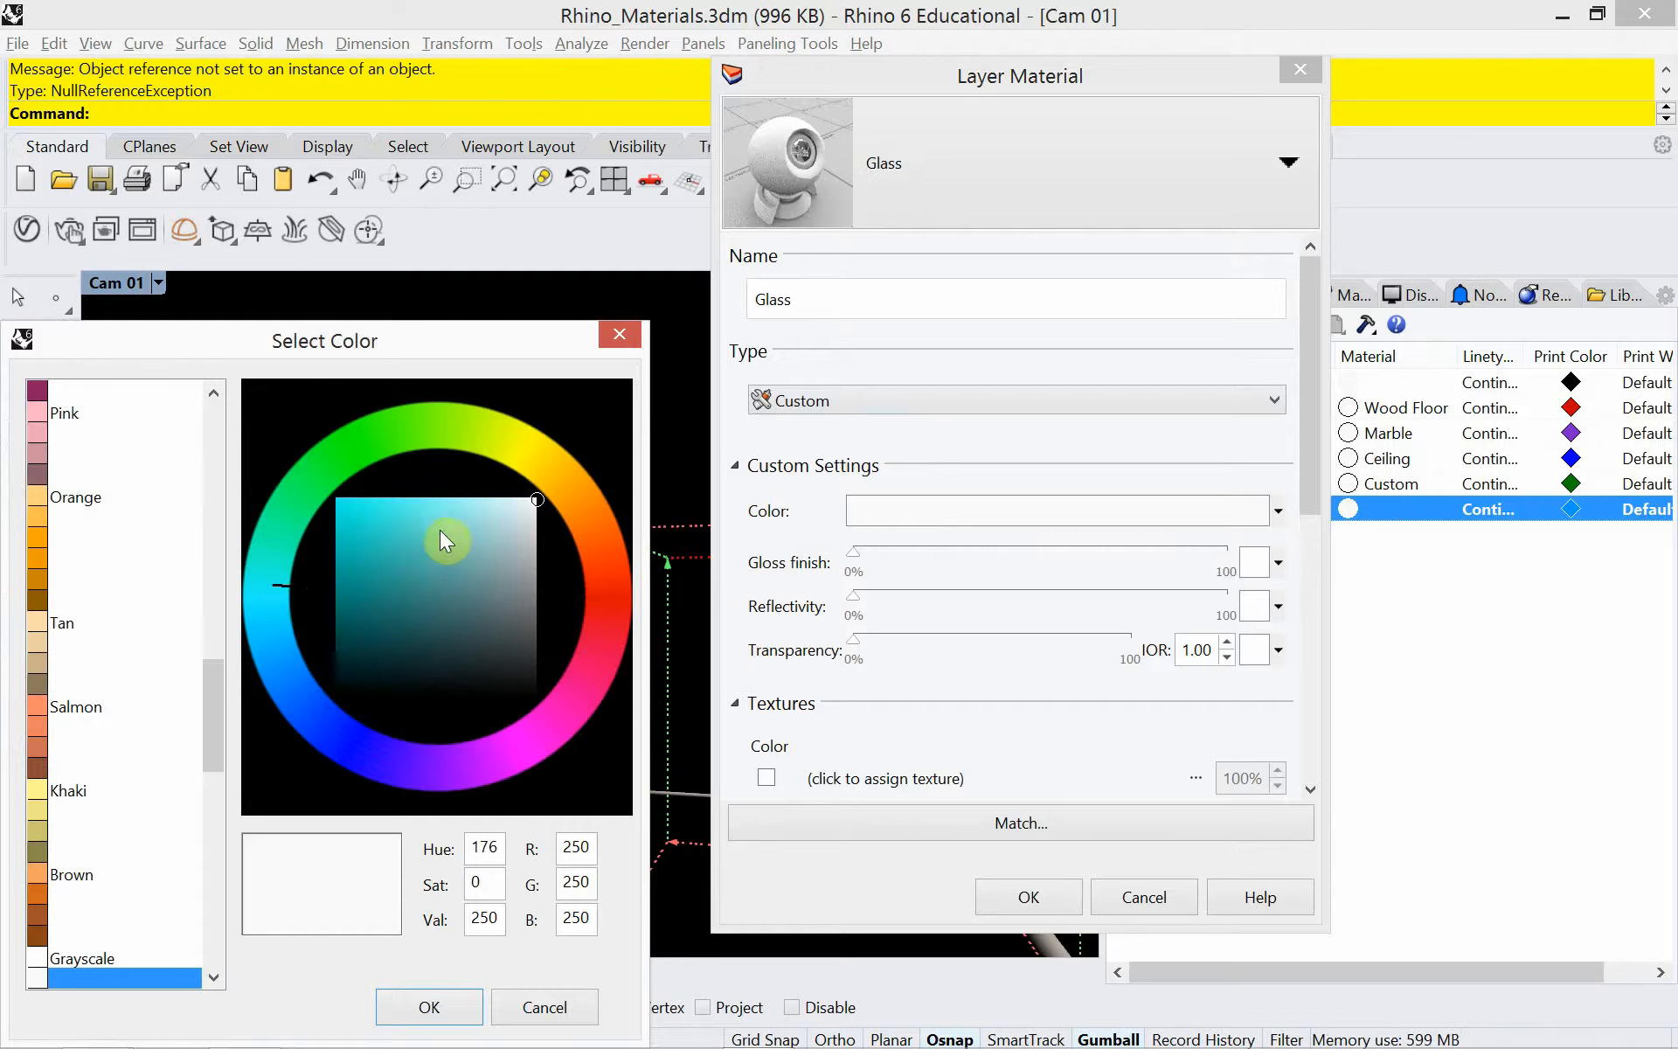
click(495, 503)
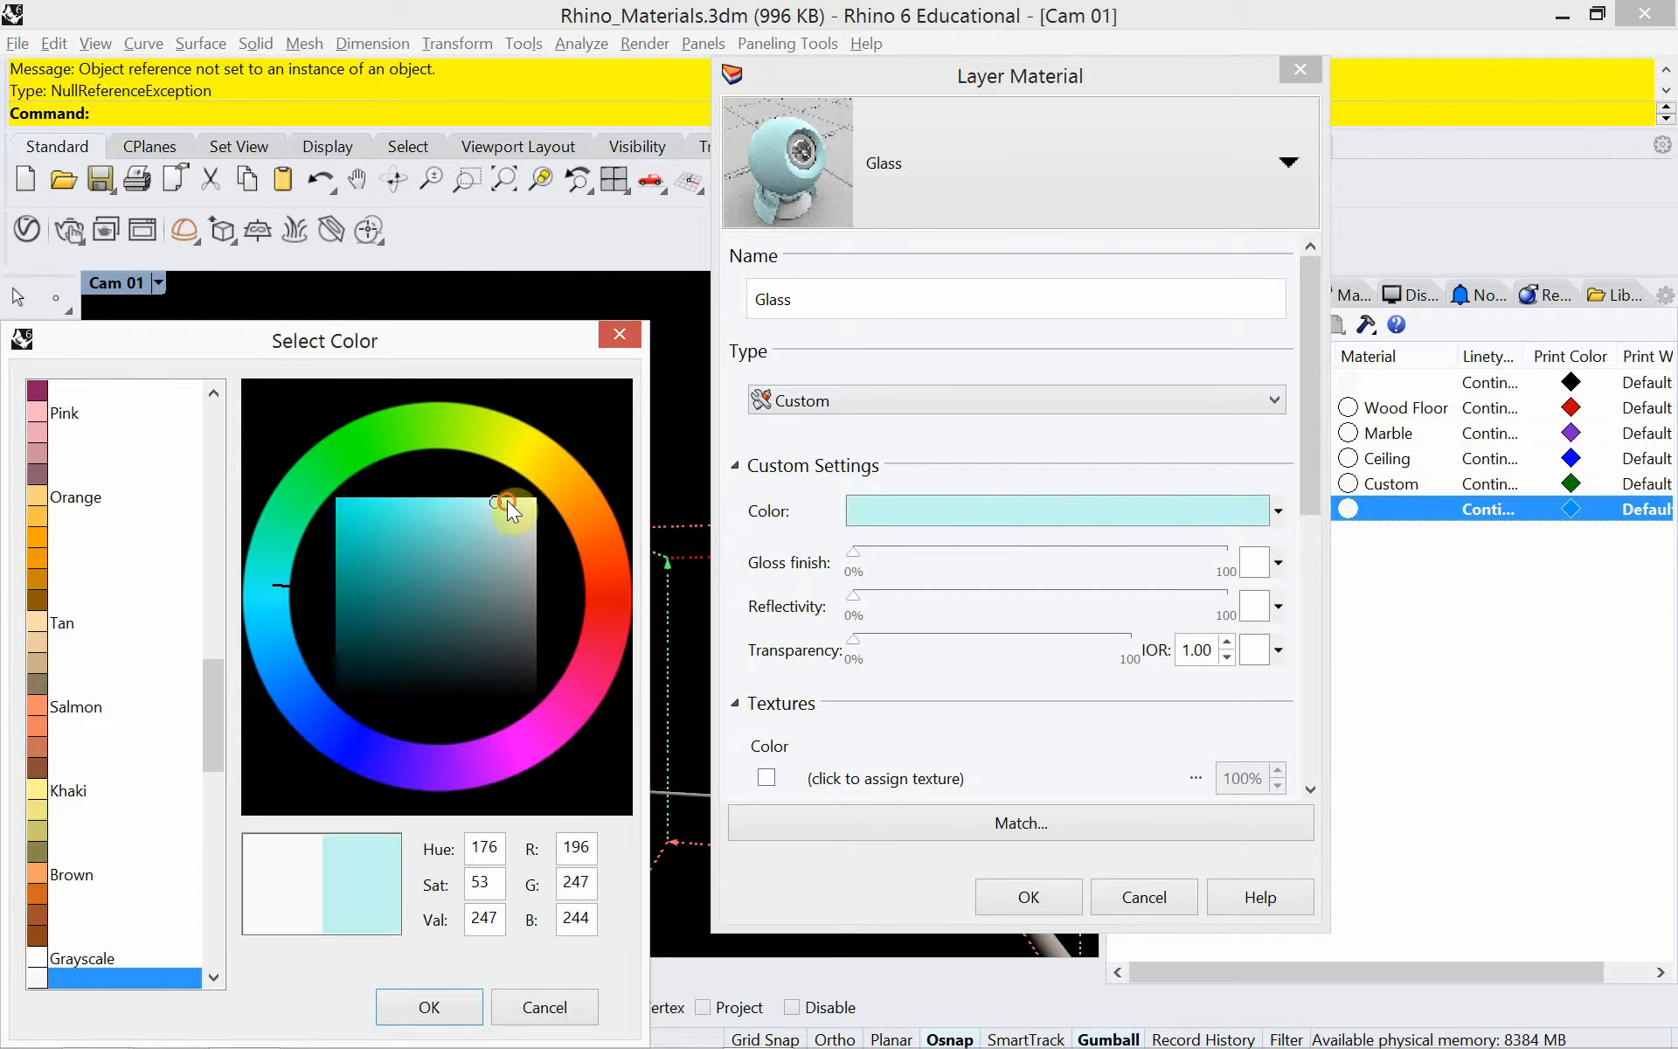
drag(508, 502, 513, 500)
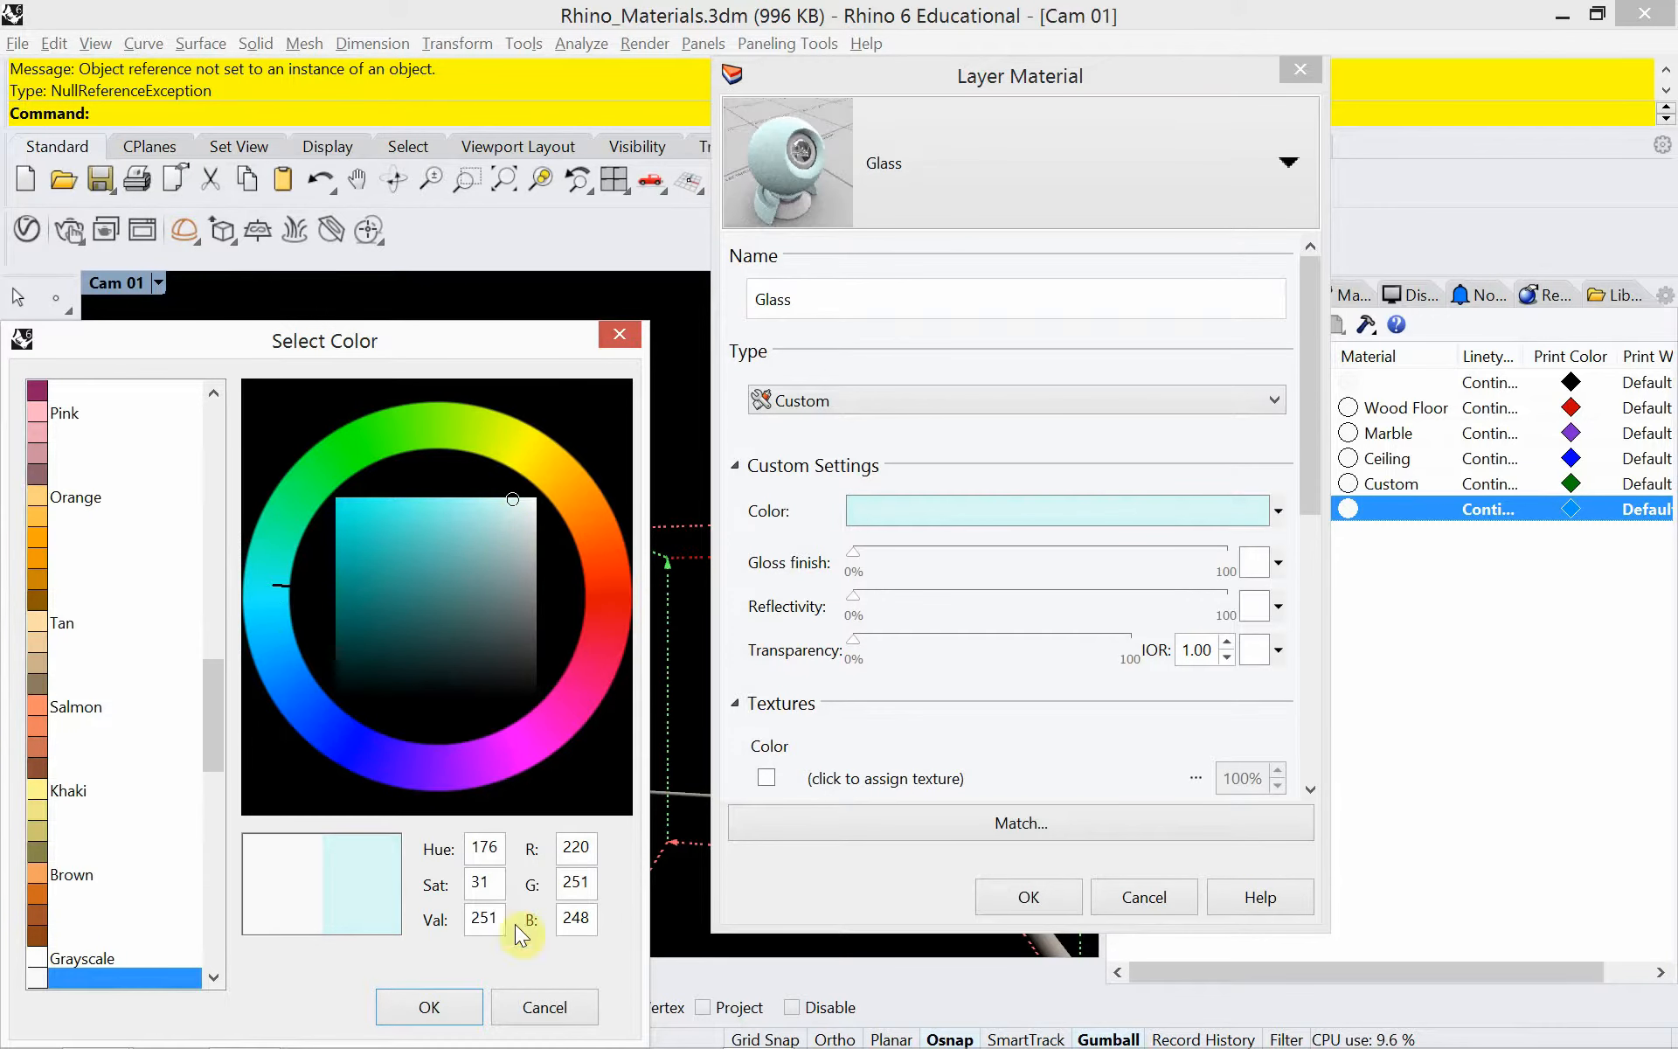
click(462, 1005)
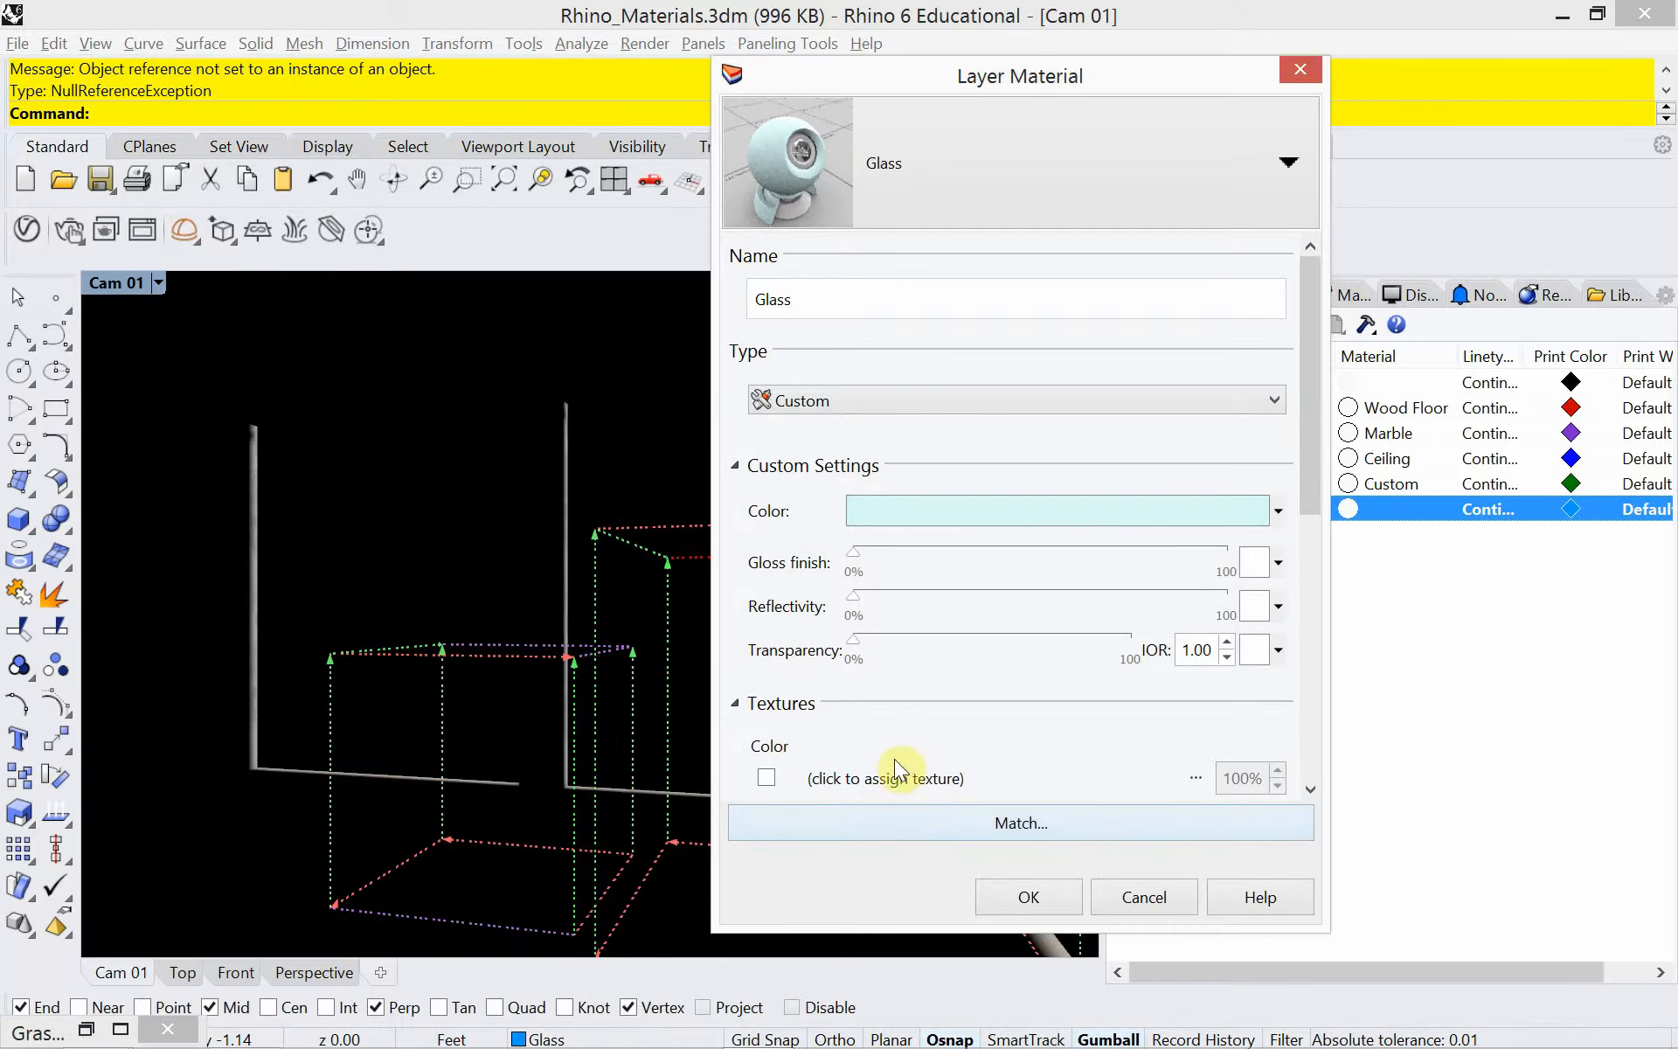
Set the Glass material's reflectivity to 5% and transparency to 75%, and apply it to the layer.
double_click(856, 622)
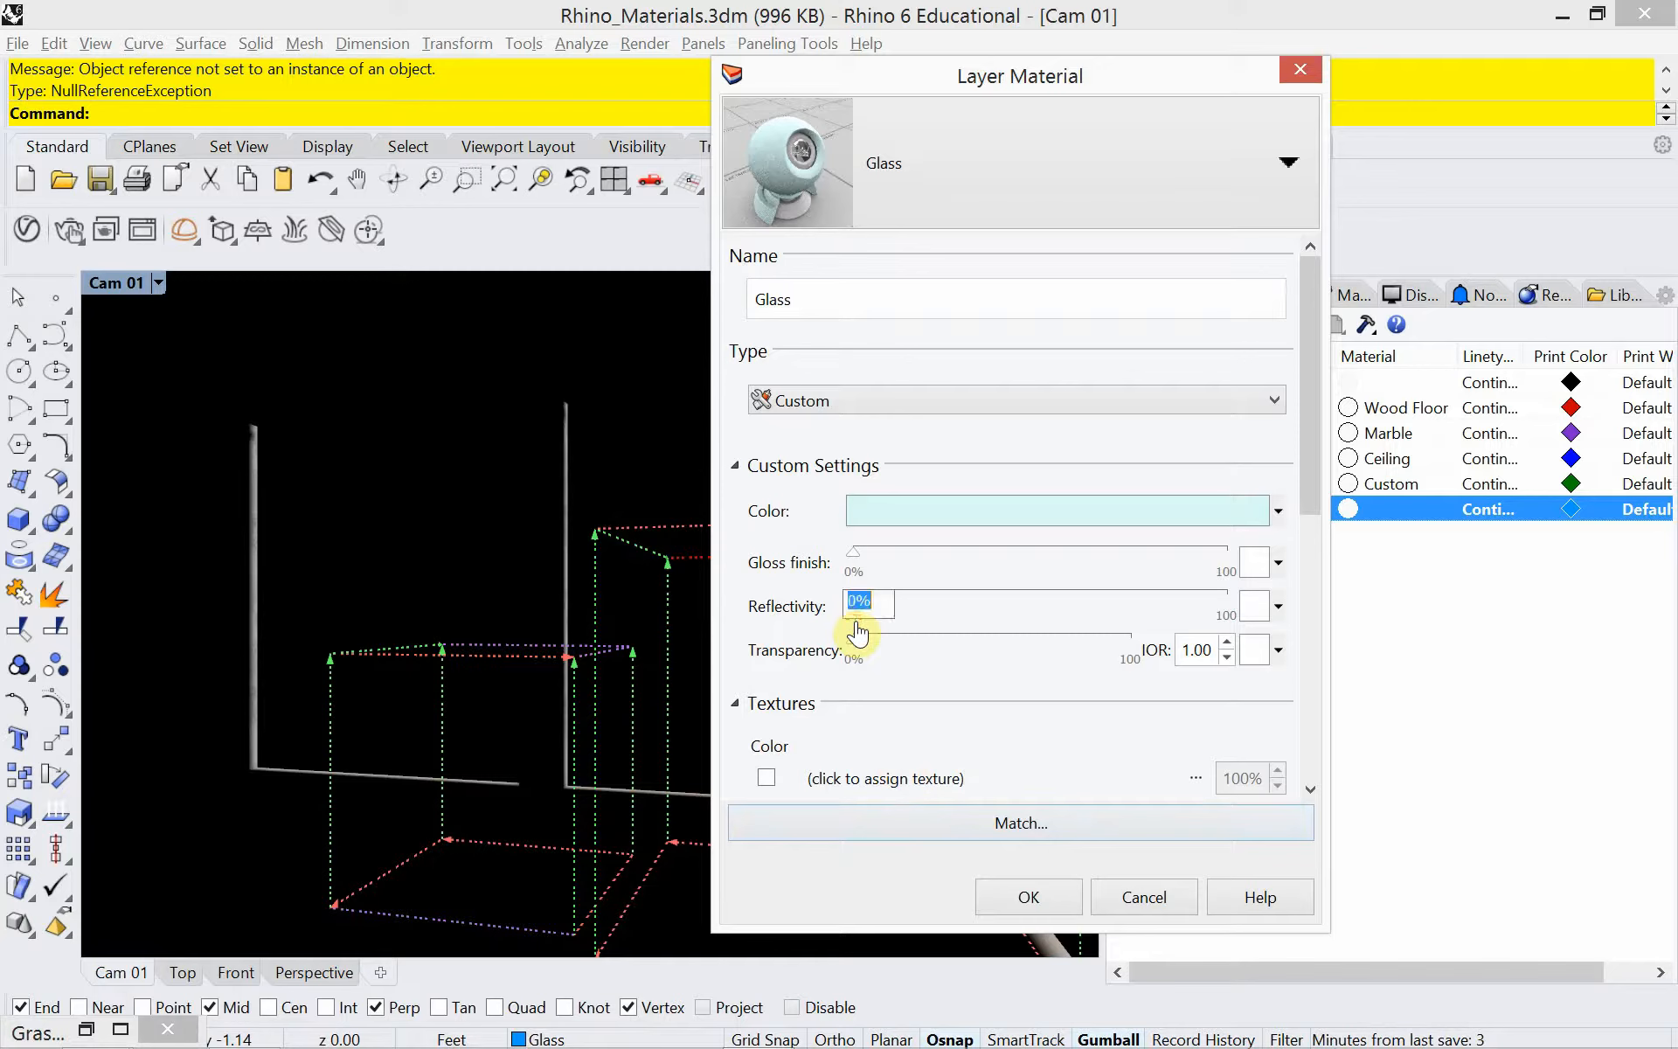
text(5)
key(Return)
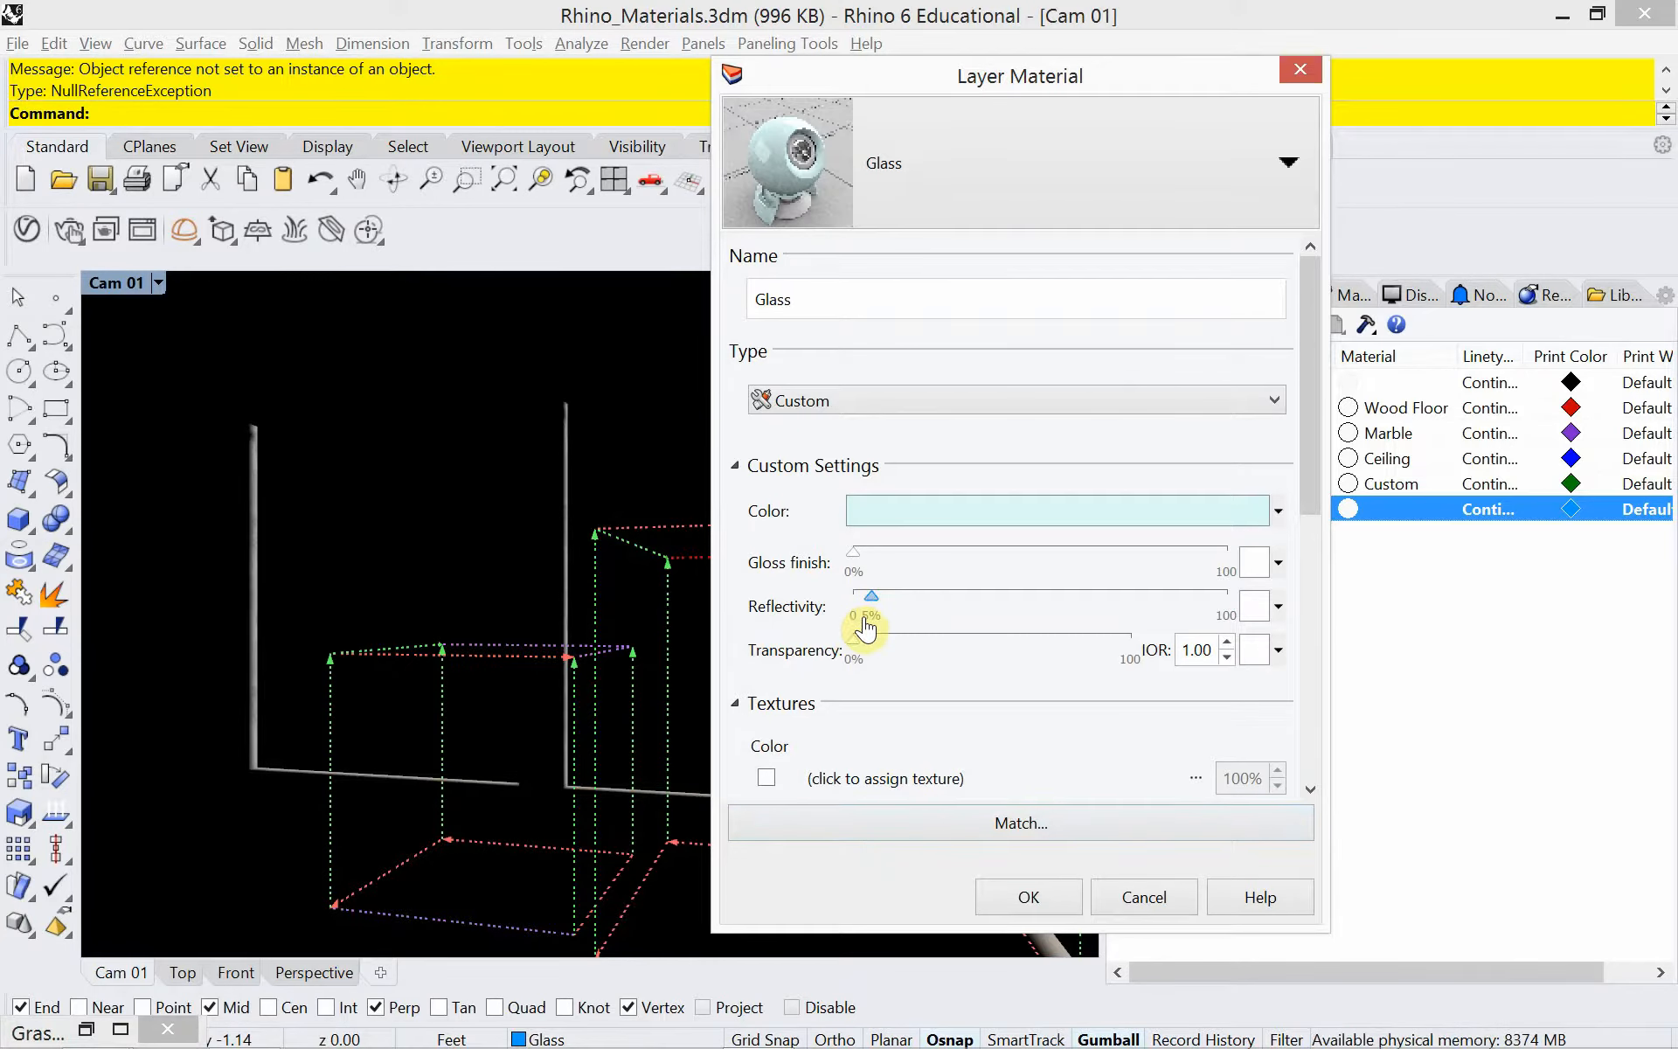
click(1129, 662)
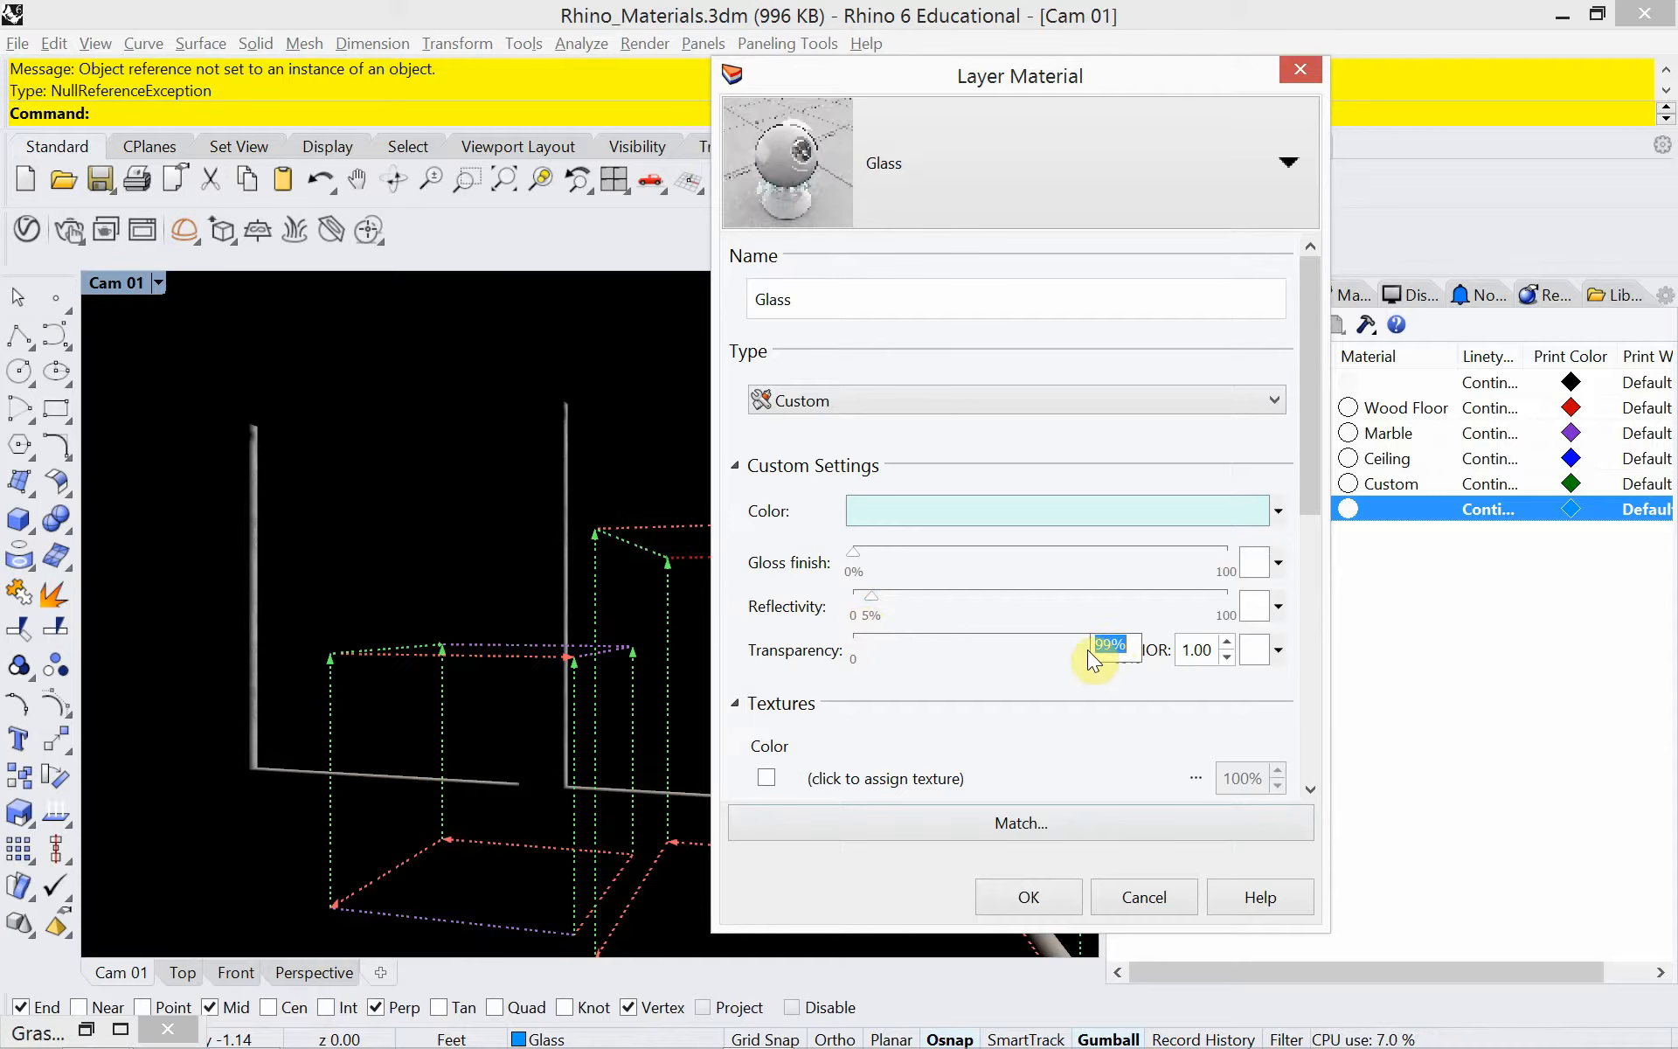
text(75)
key(Return)
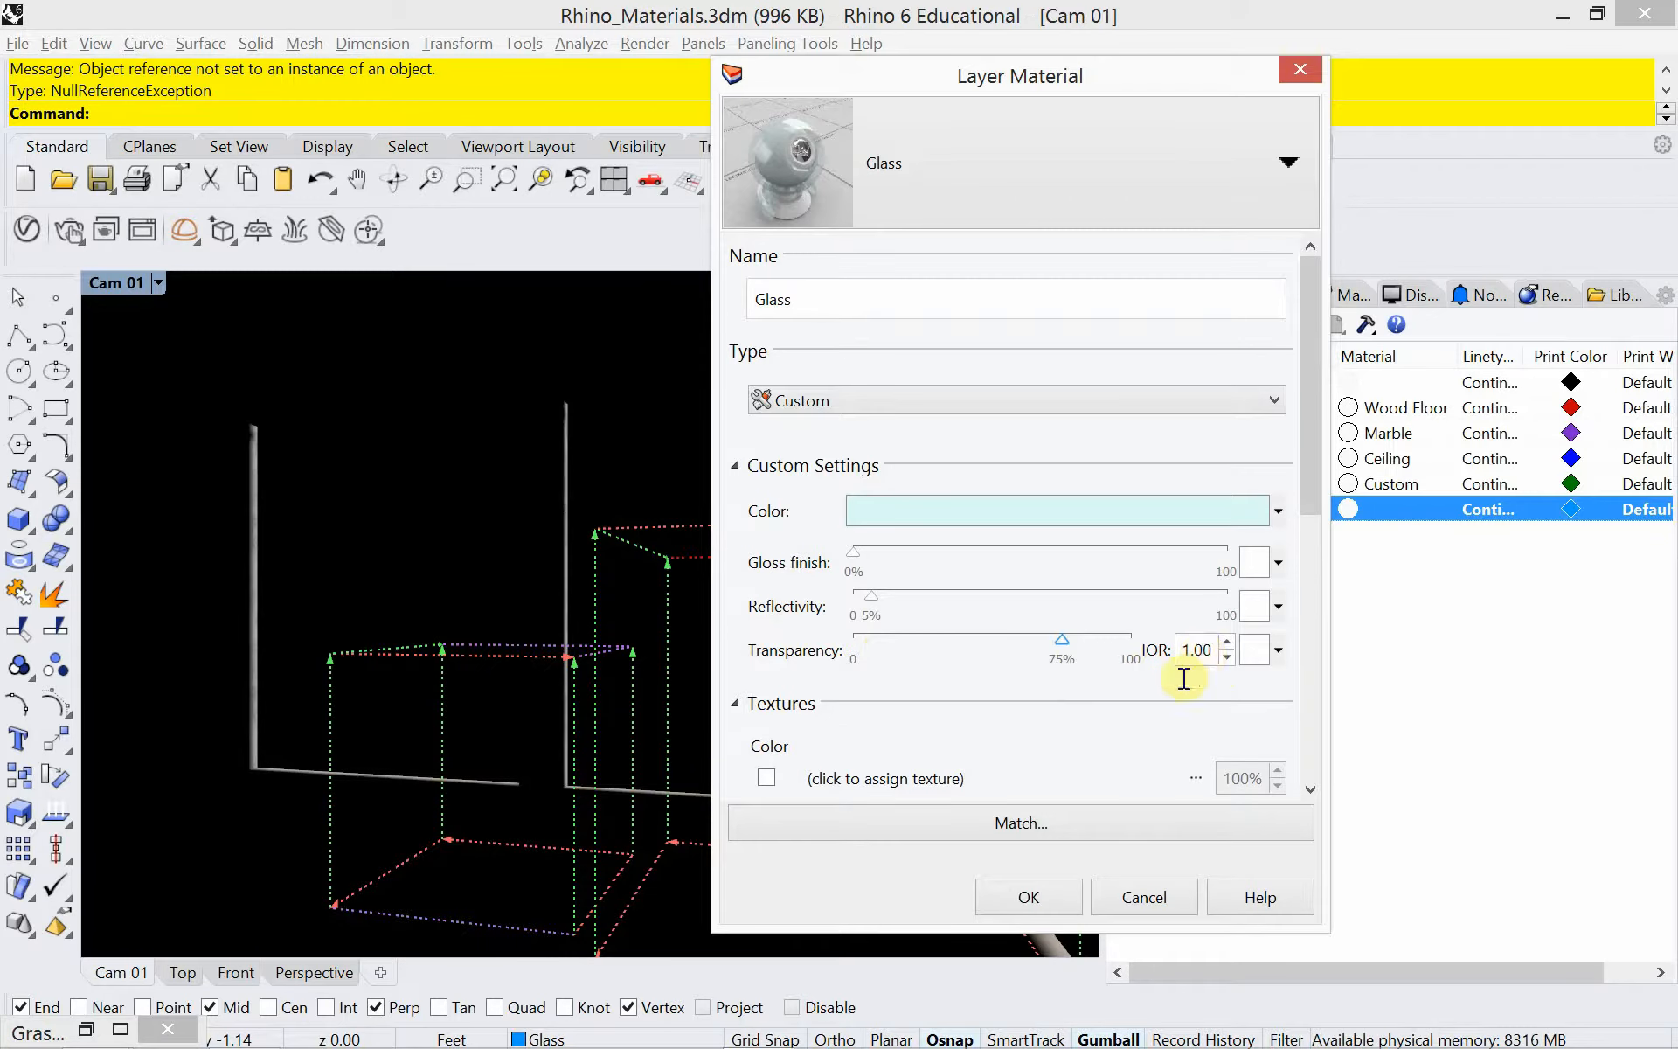
click(1033, 899)
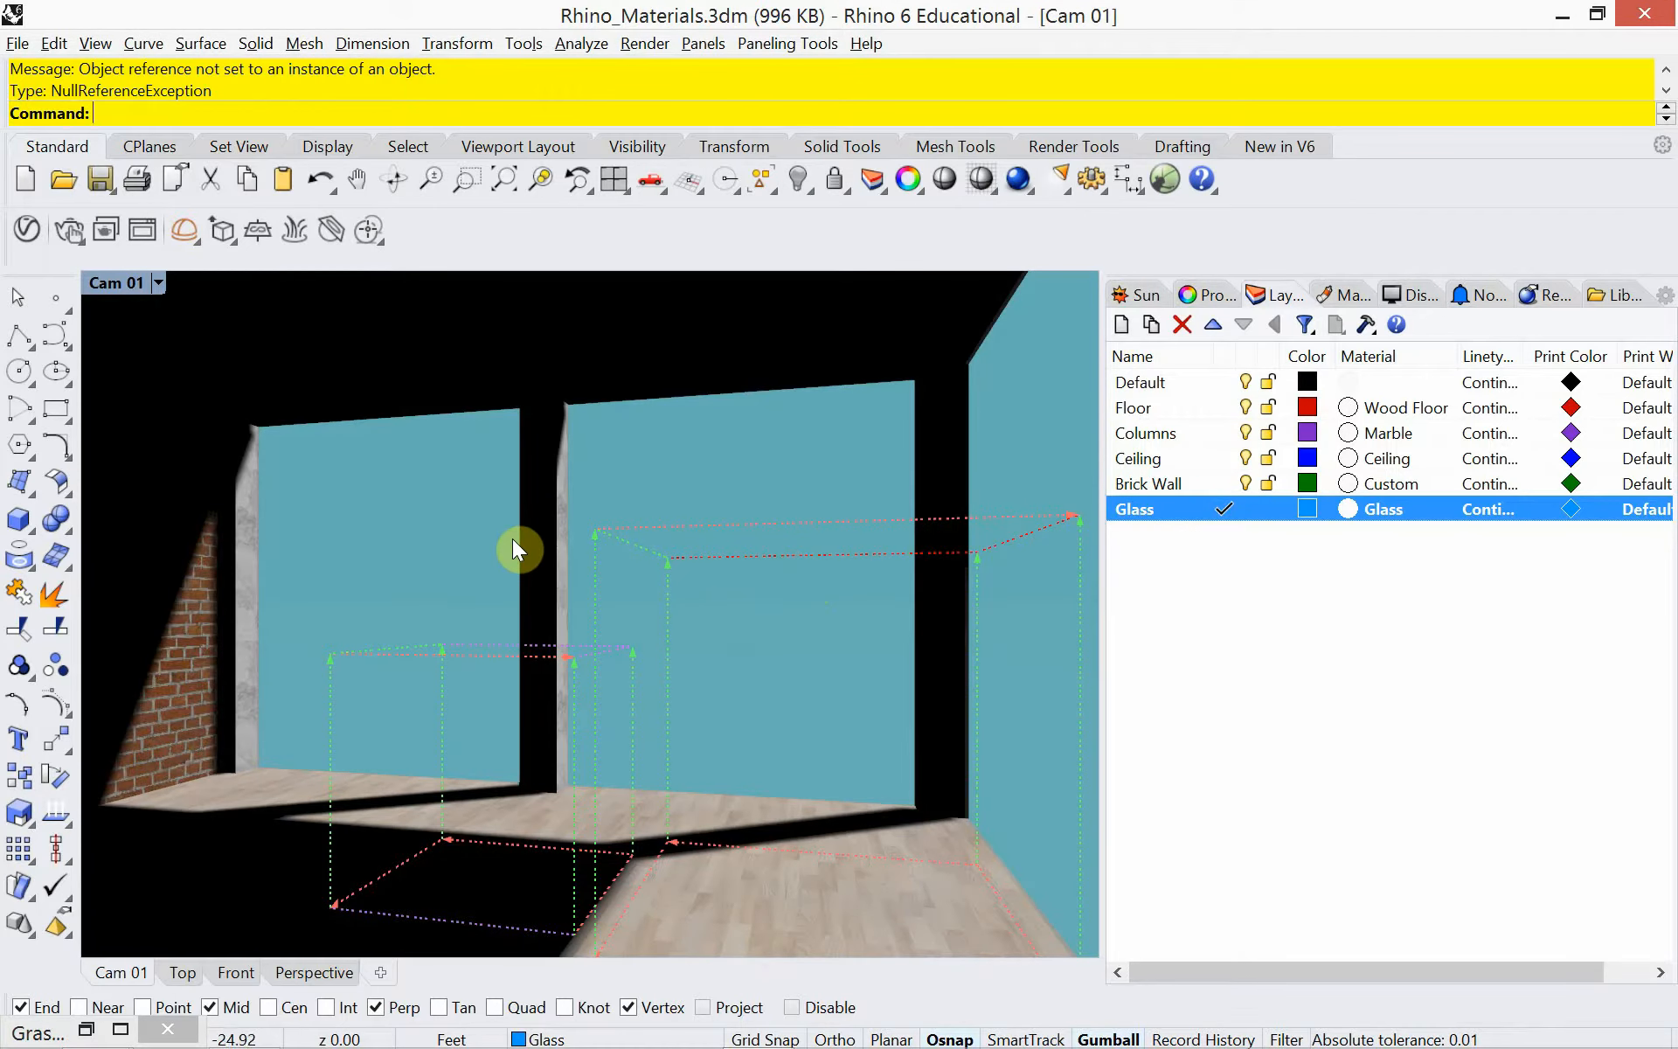
Save the Rhino model and render the Cam 01 view with the glass material.
click(17, 44)
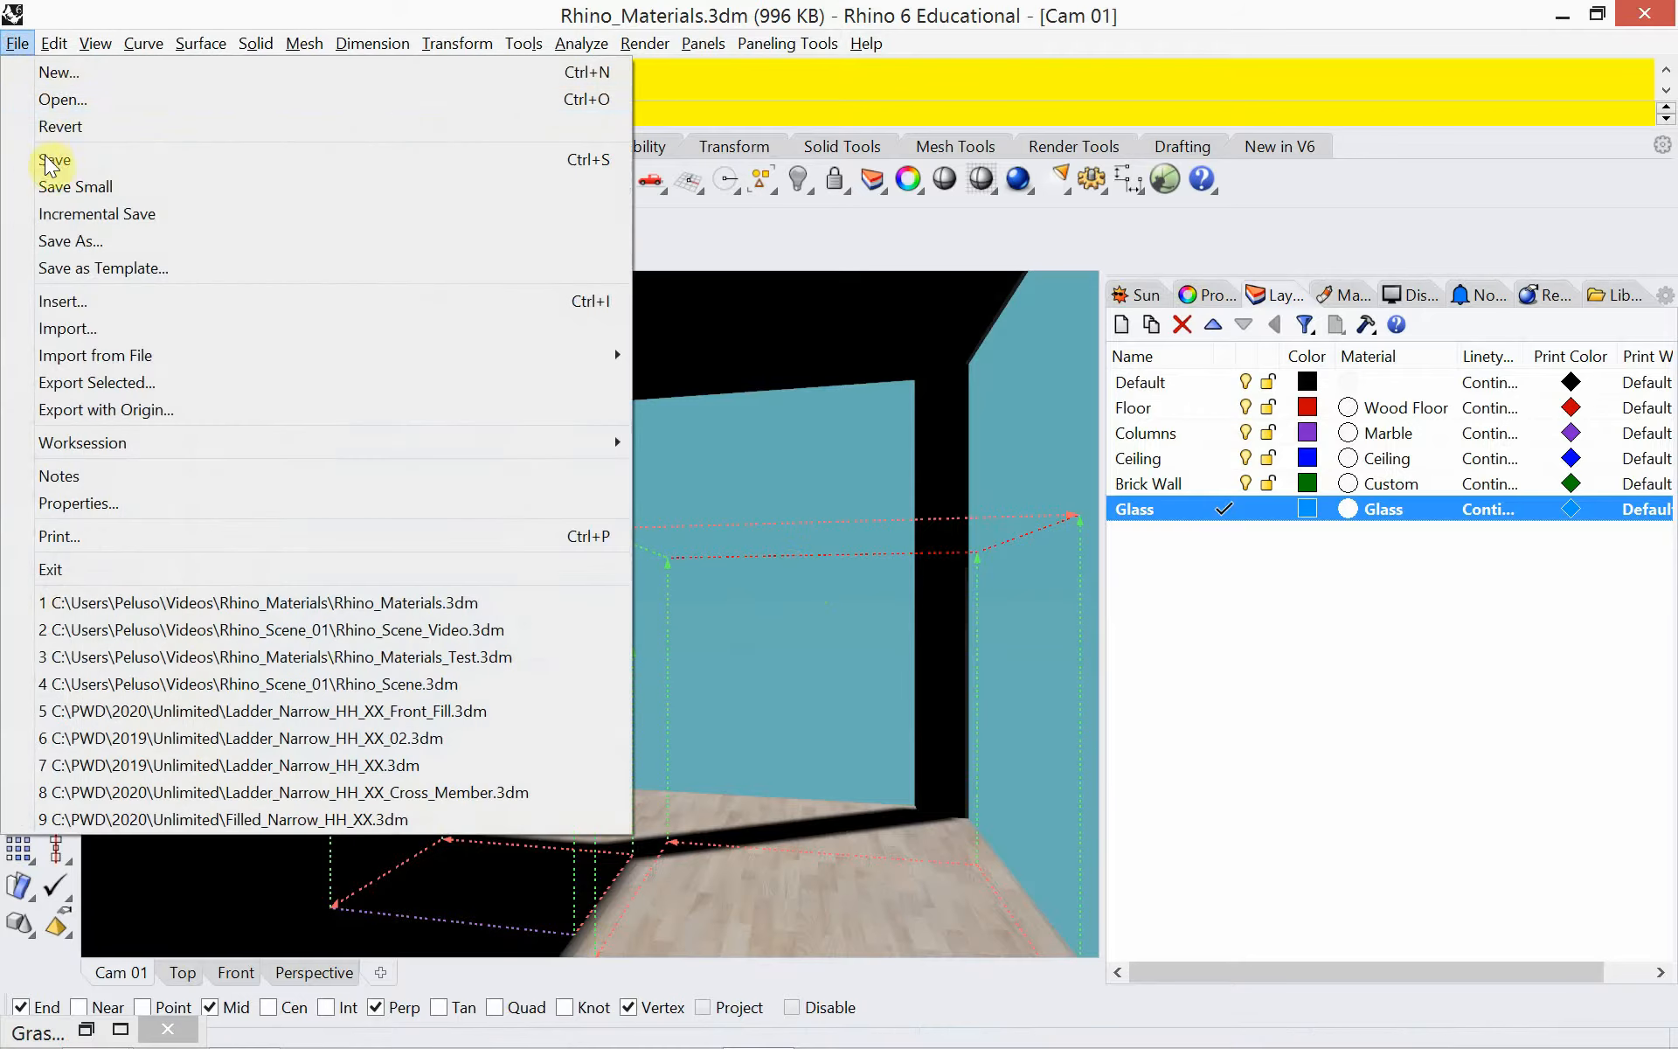
click(50, 165)
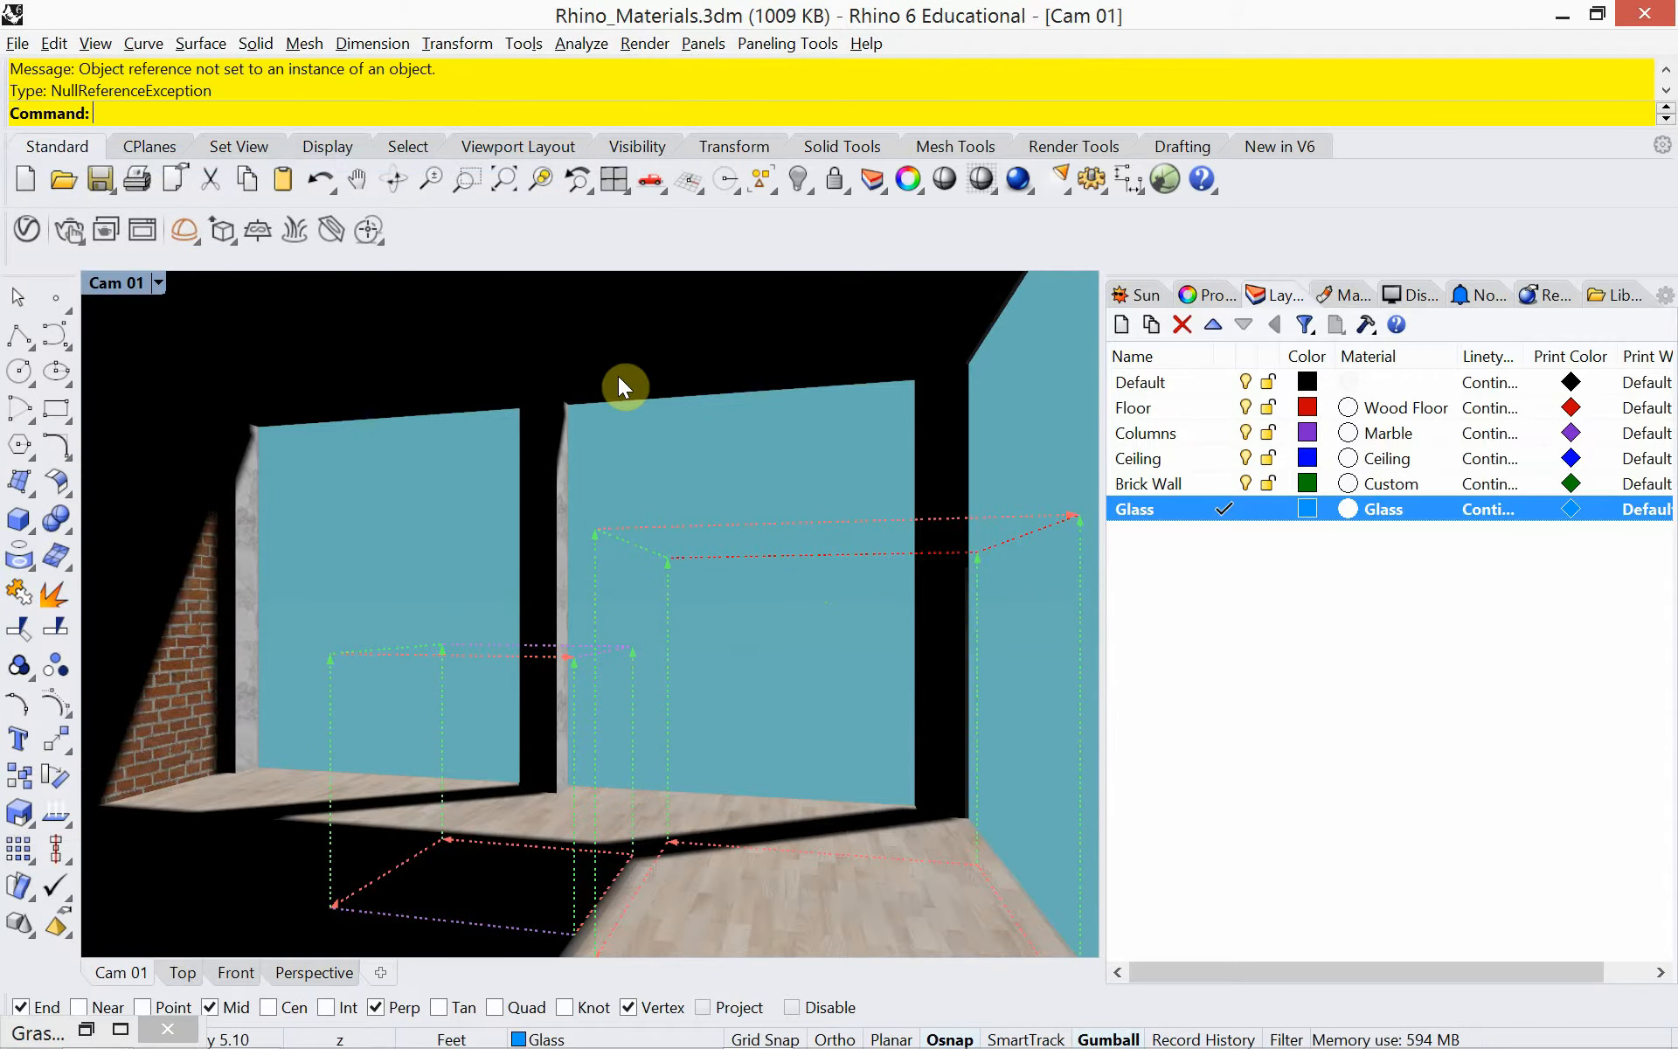
click(1016, 178)
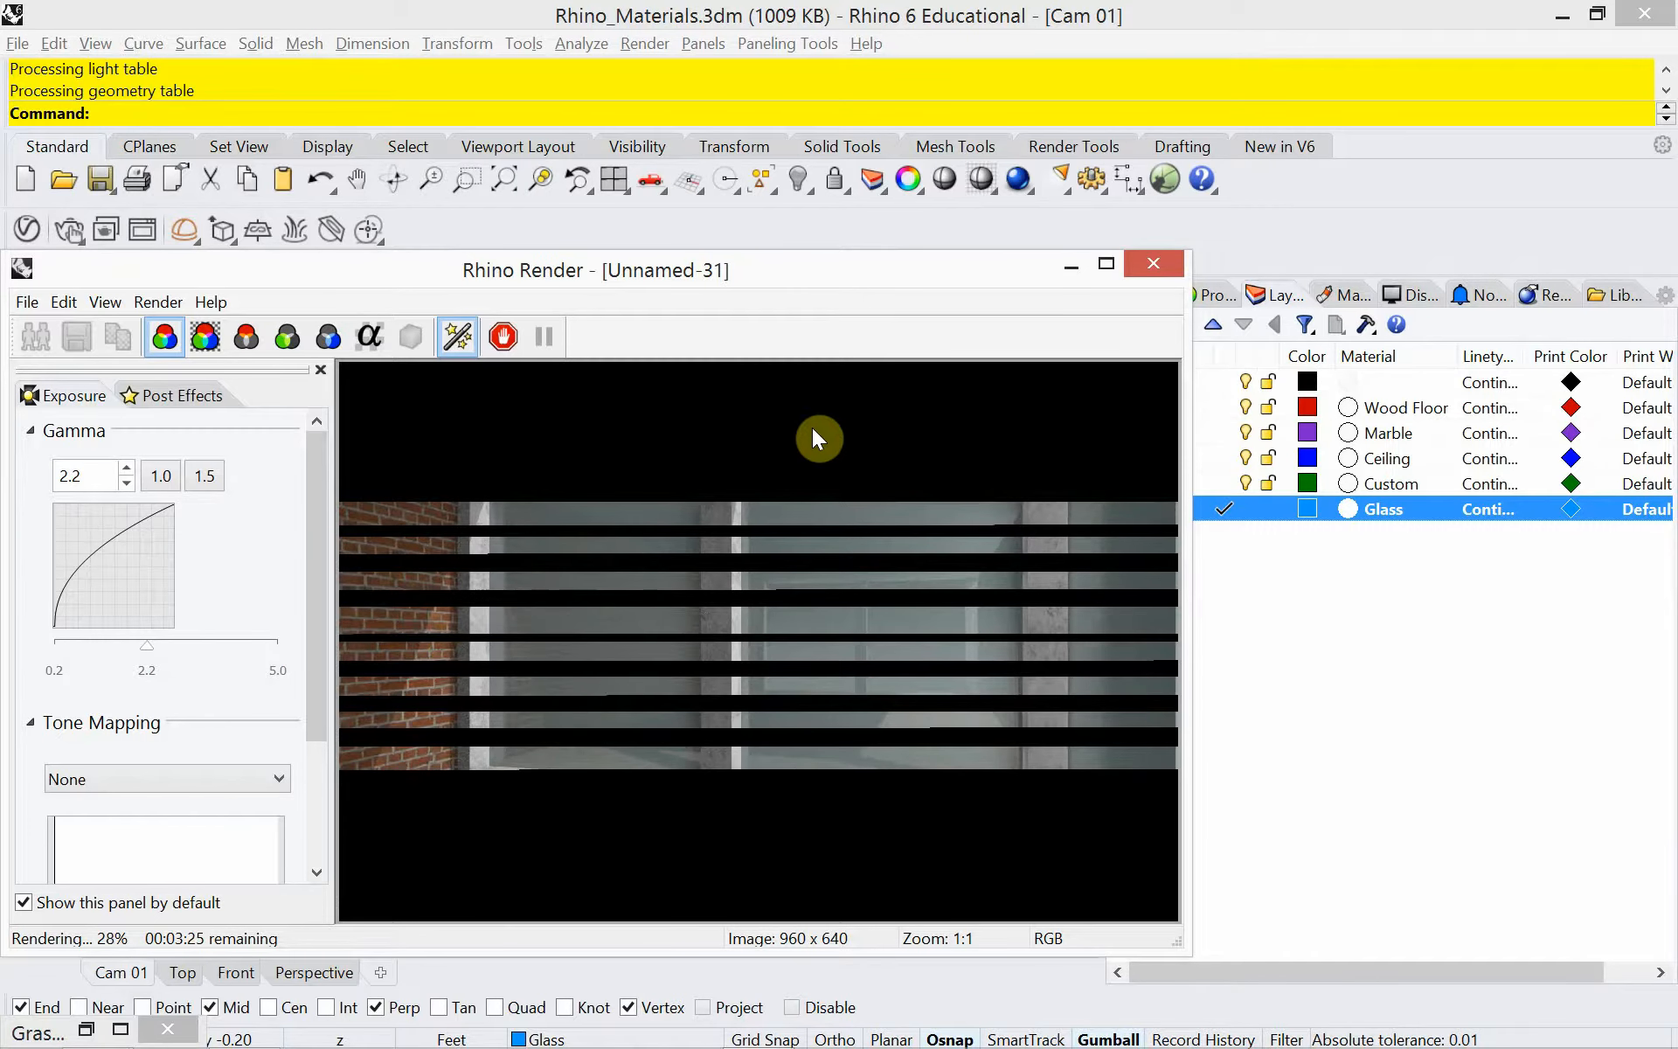
Switch to Chrome, replace the brick texture tab with a new one, search for 3dwarehouse, and open the 3D Warehouse site.
mouse_move(95, 1023)
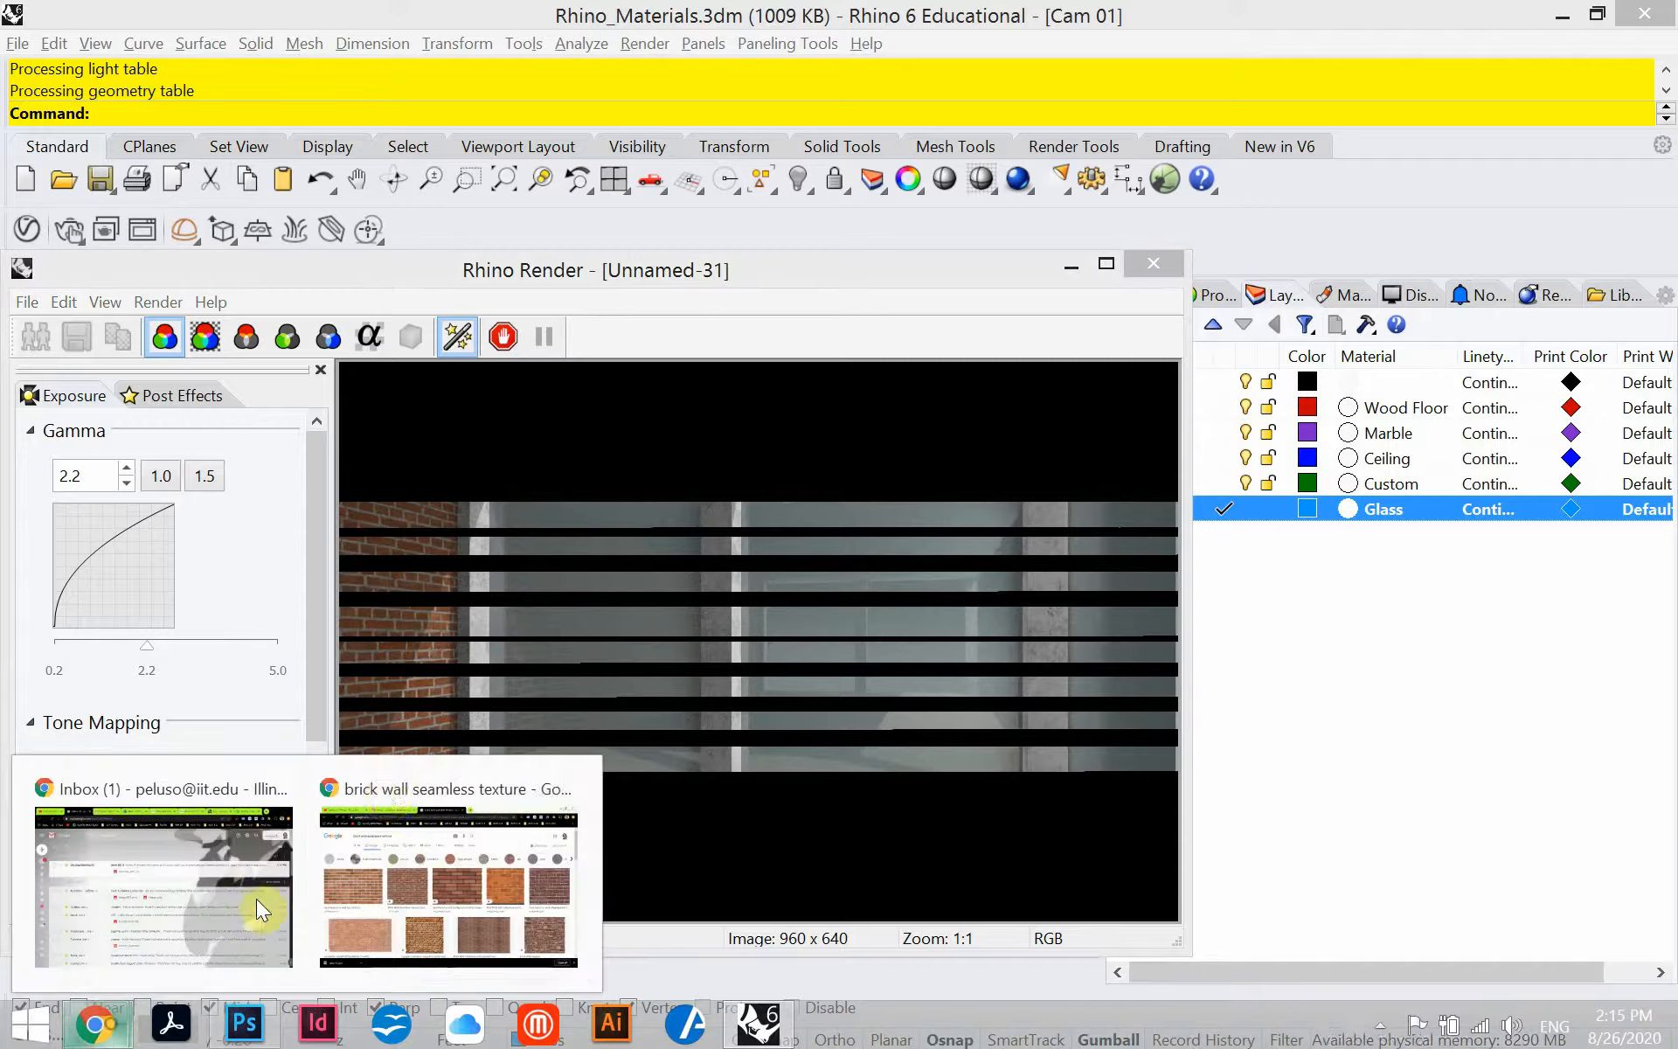
click(382, 800)
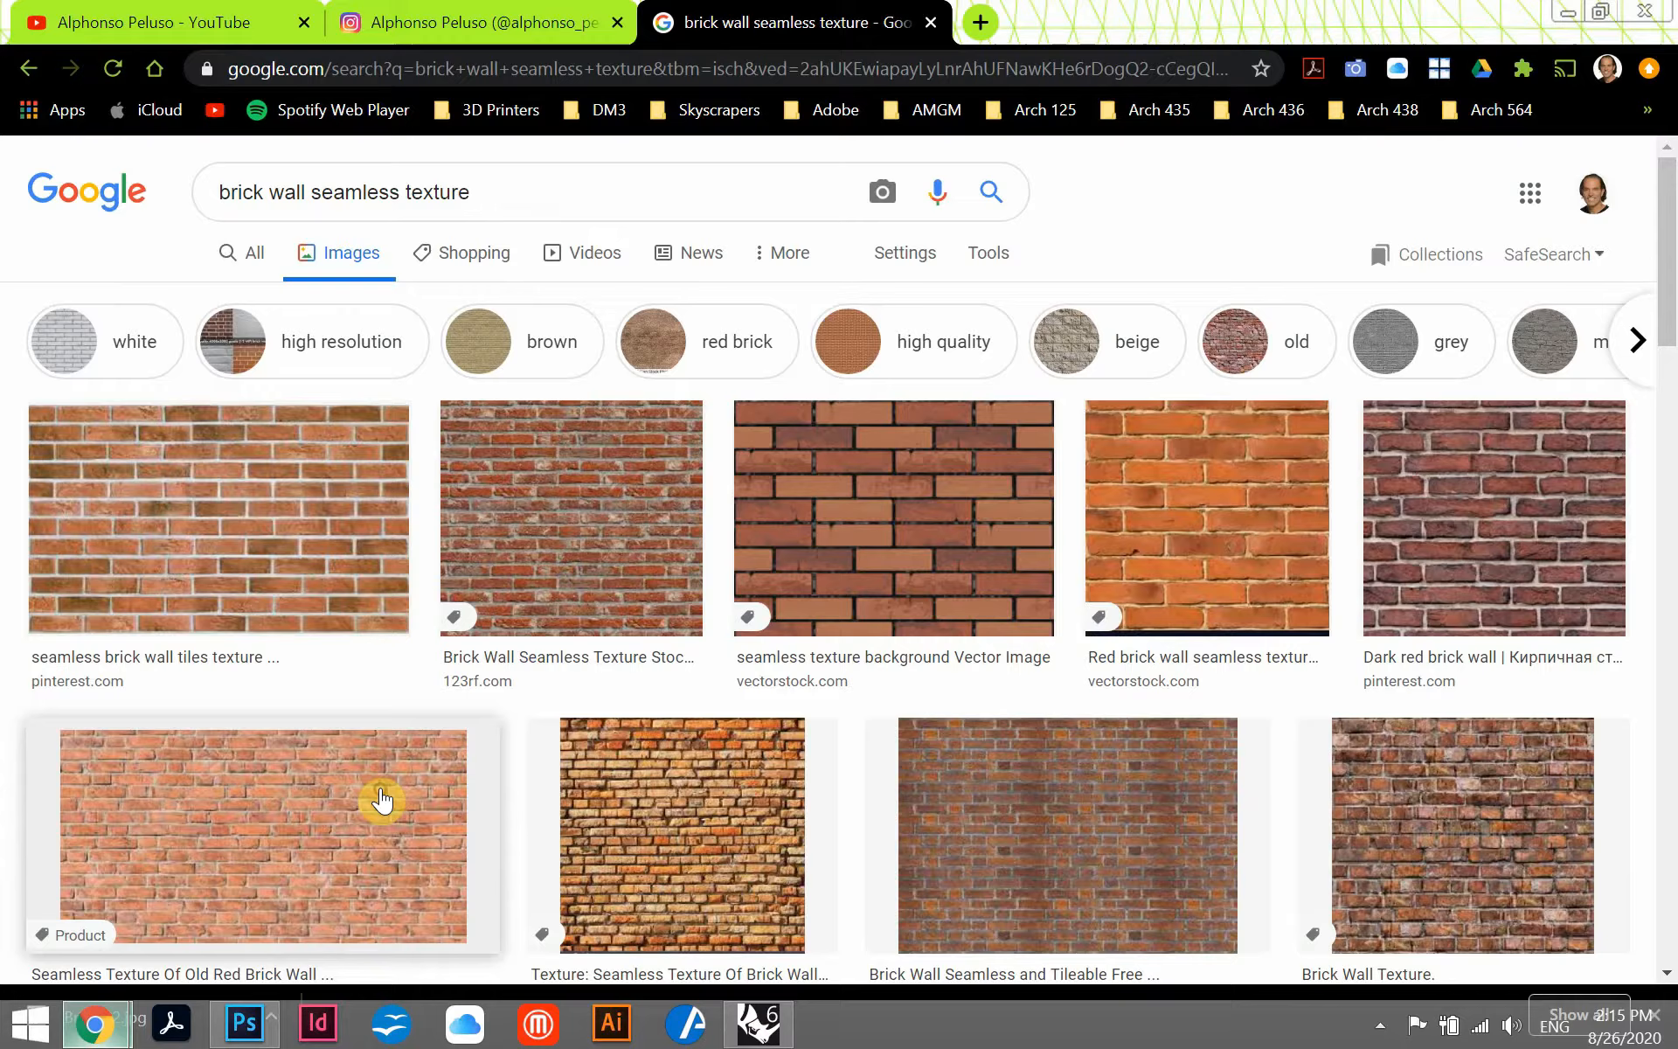
click(980, 21)
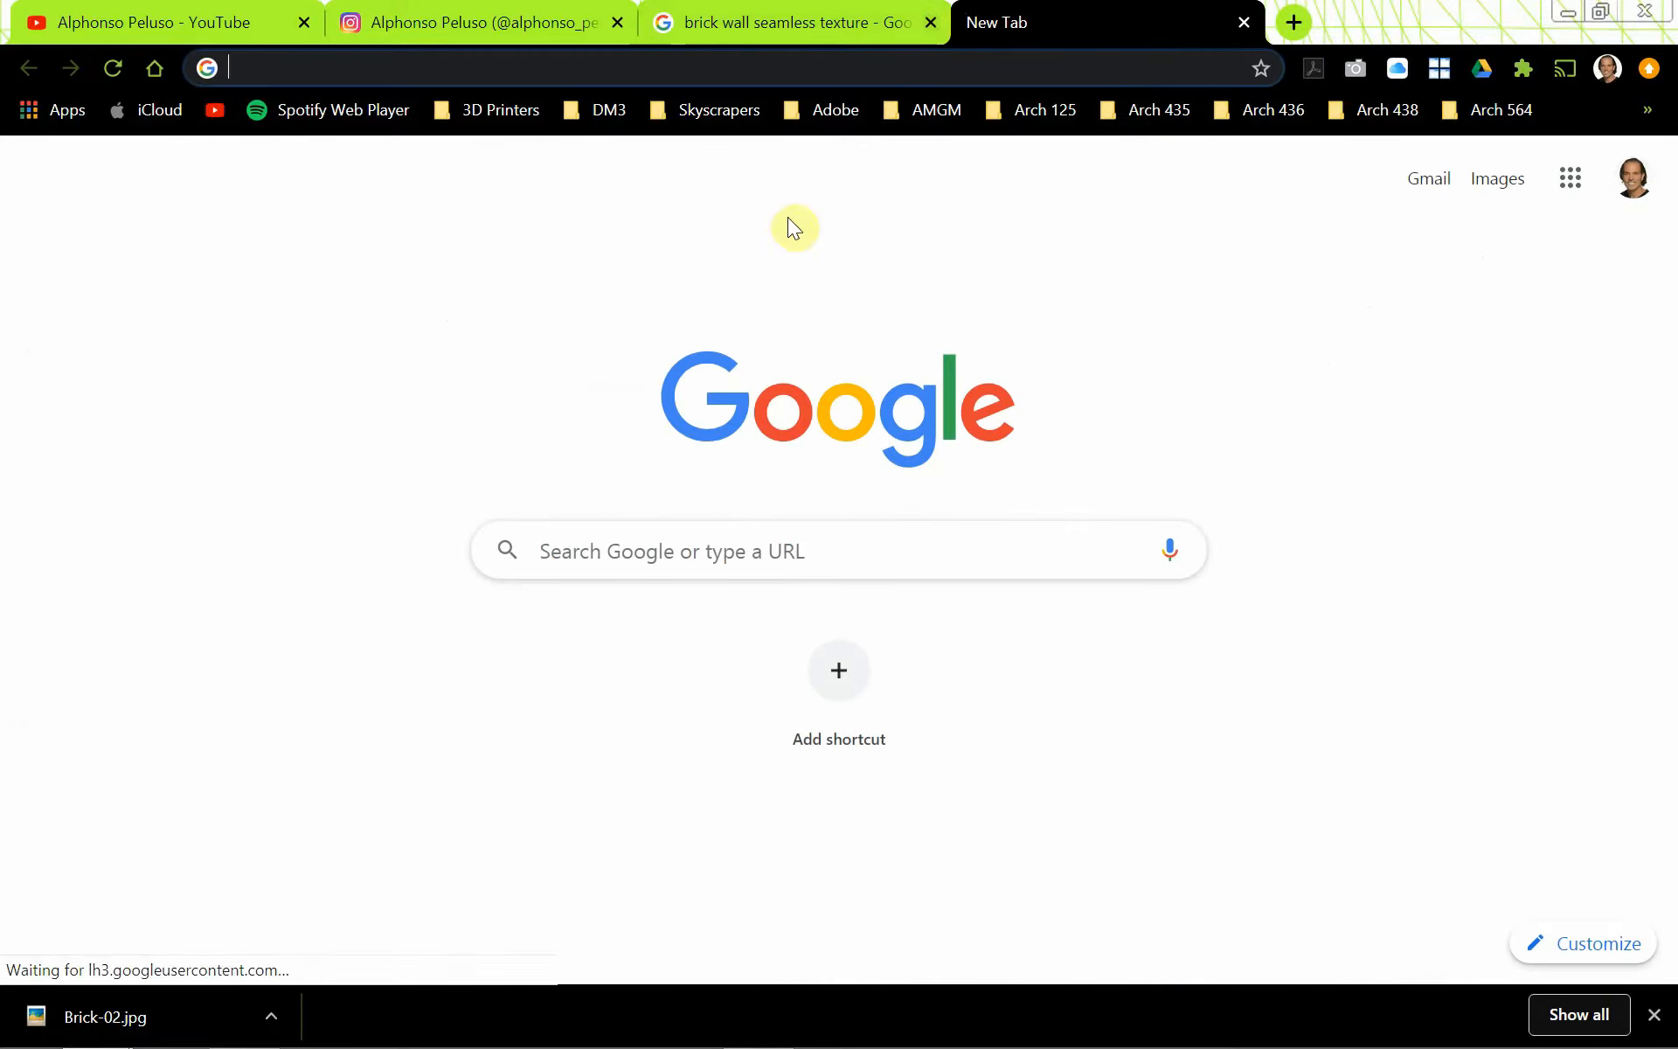
click(931, 21)
text(3dwarehouse)
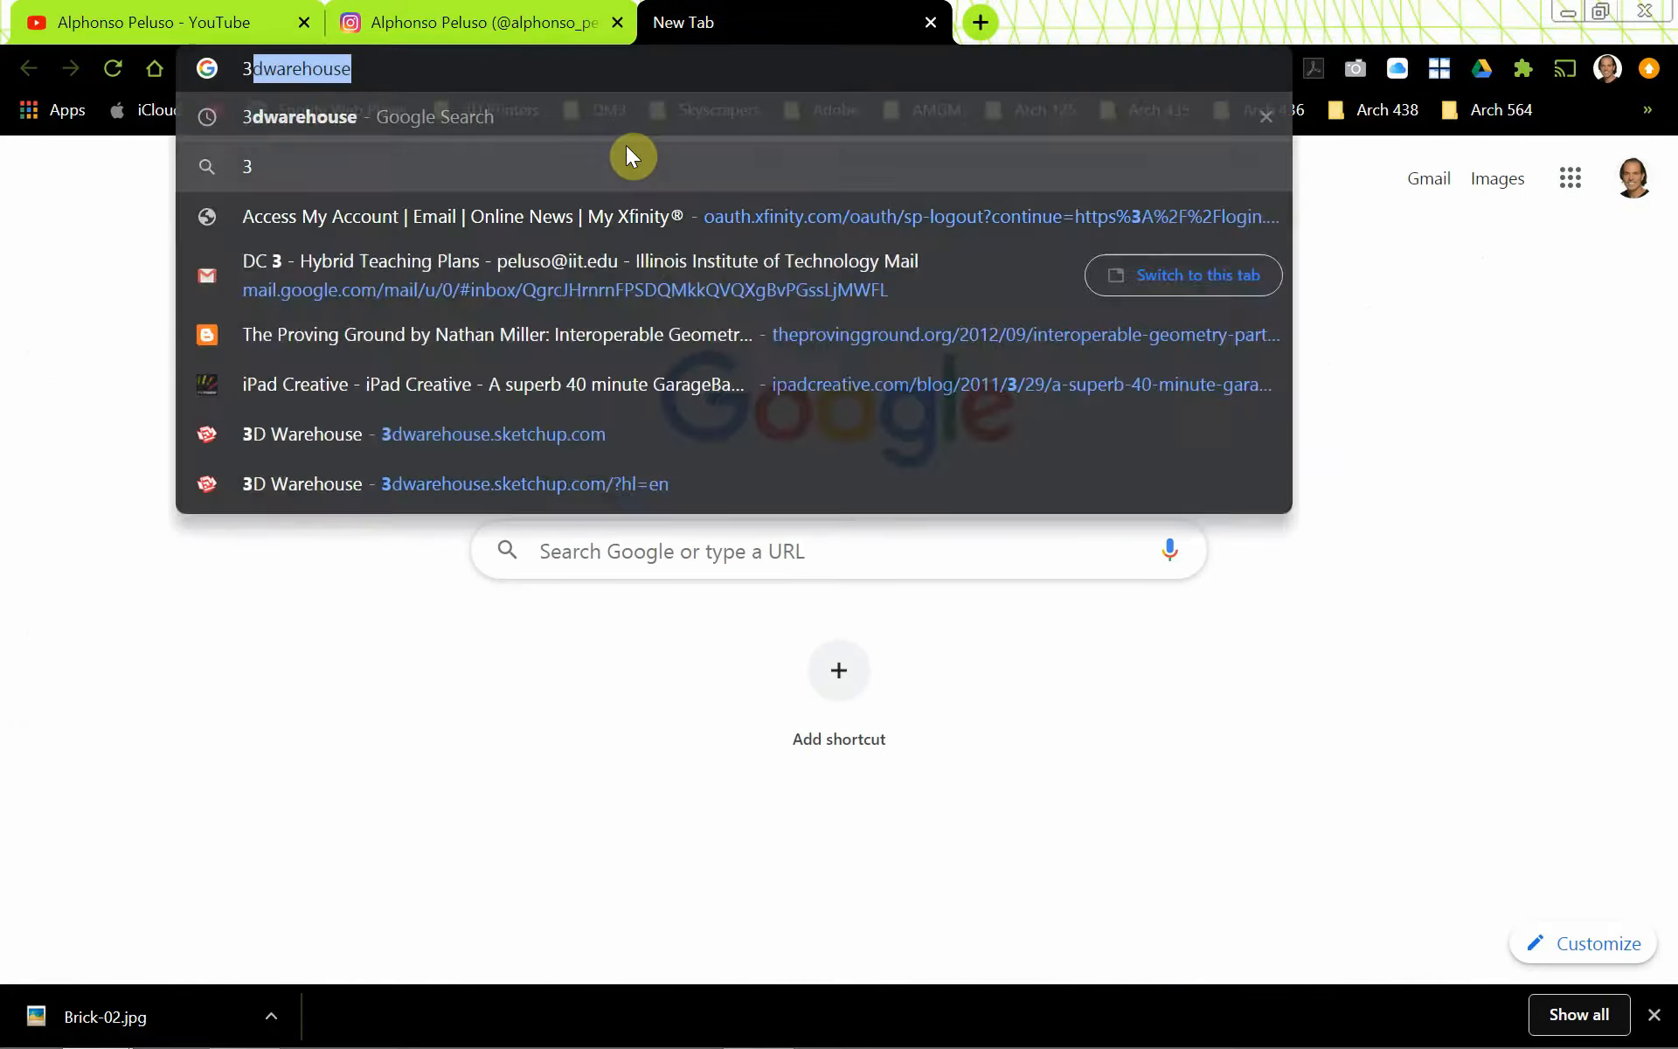
key(Return)
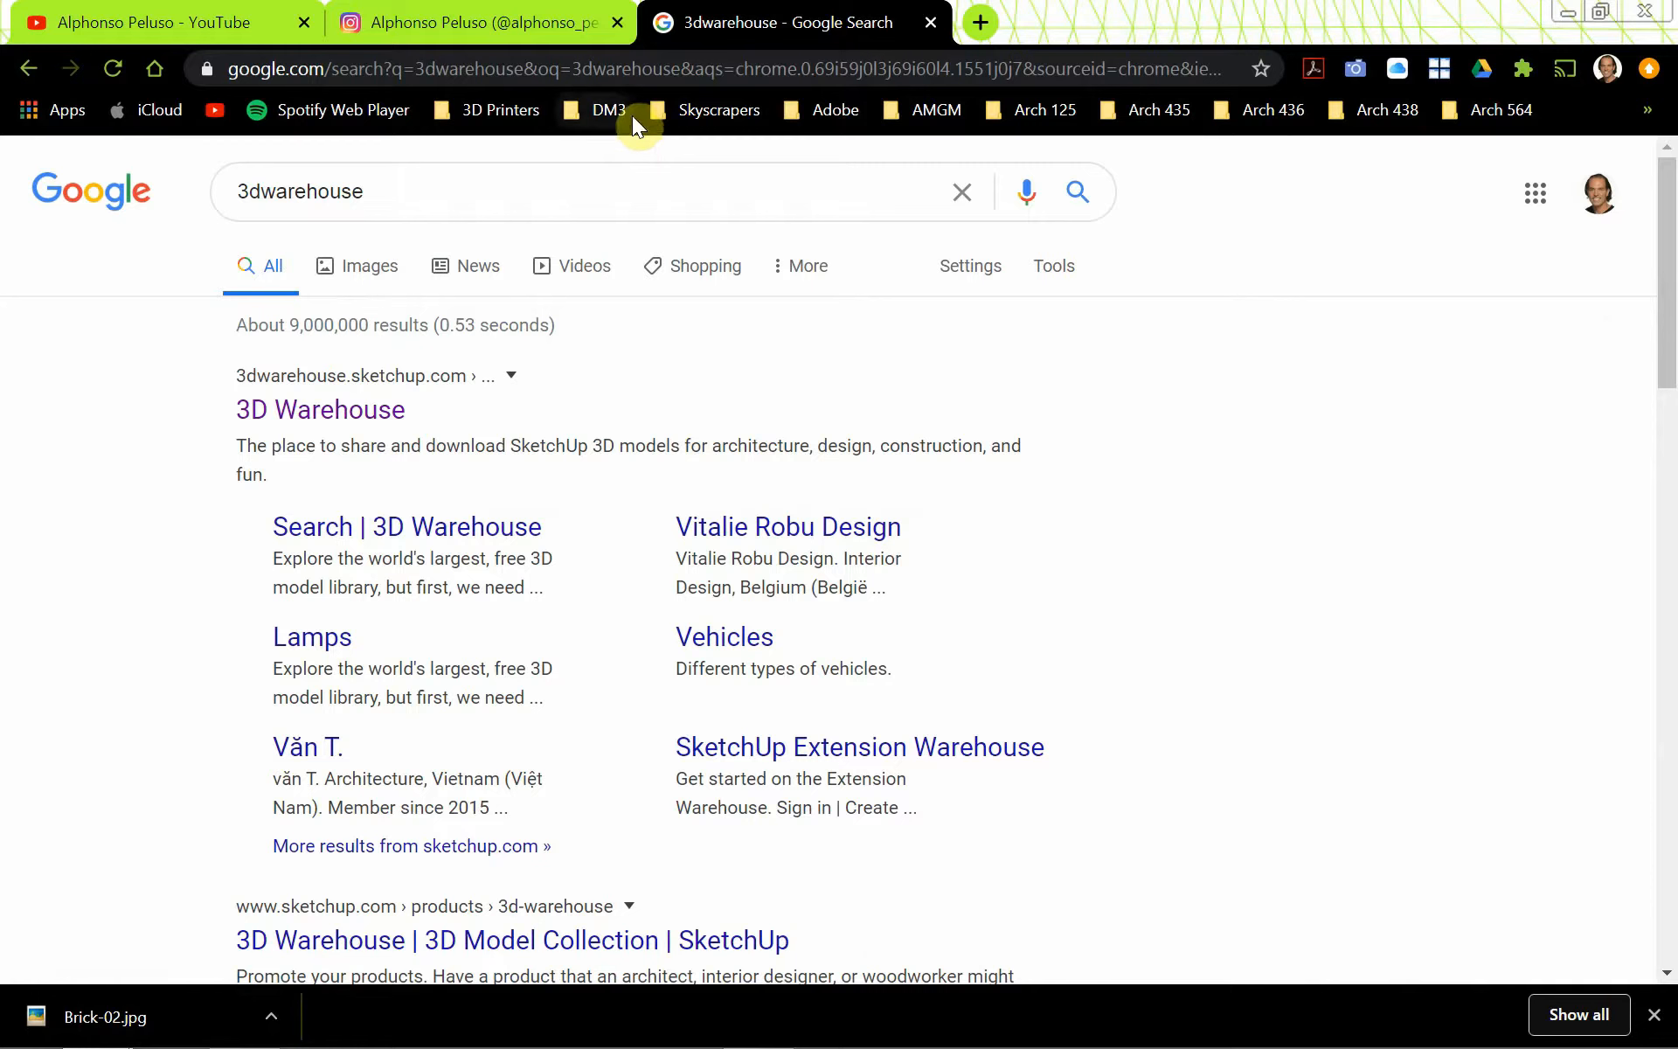
click(364, 427)
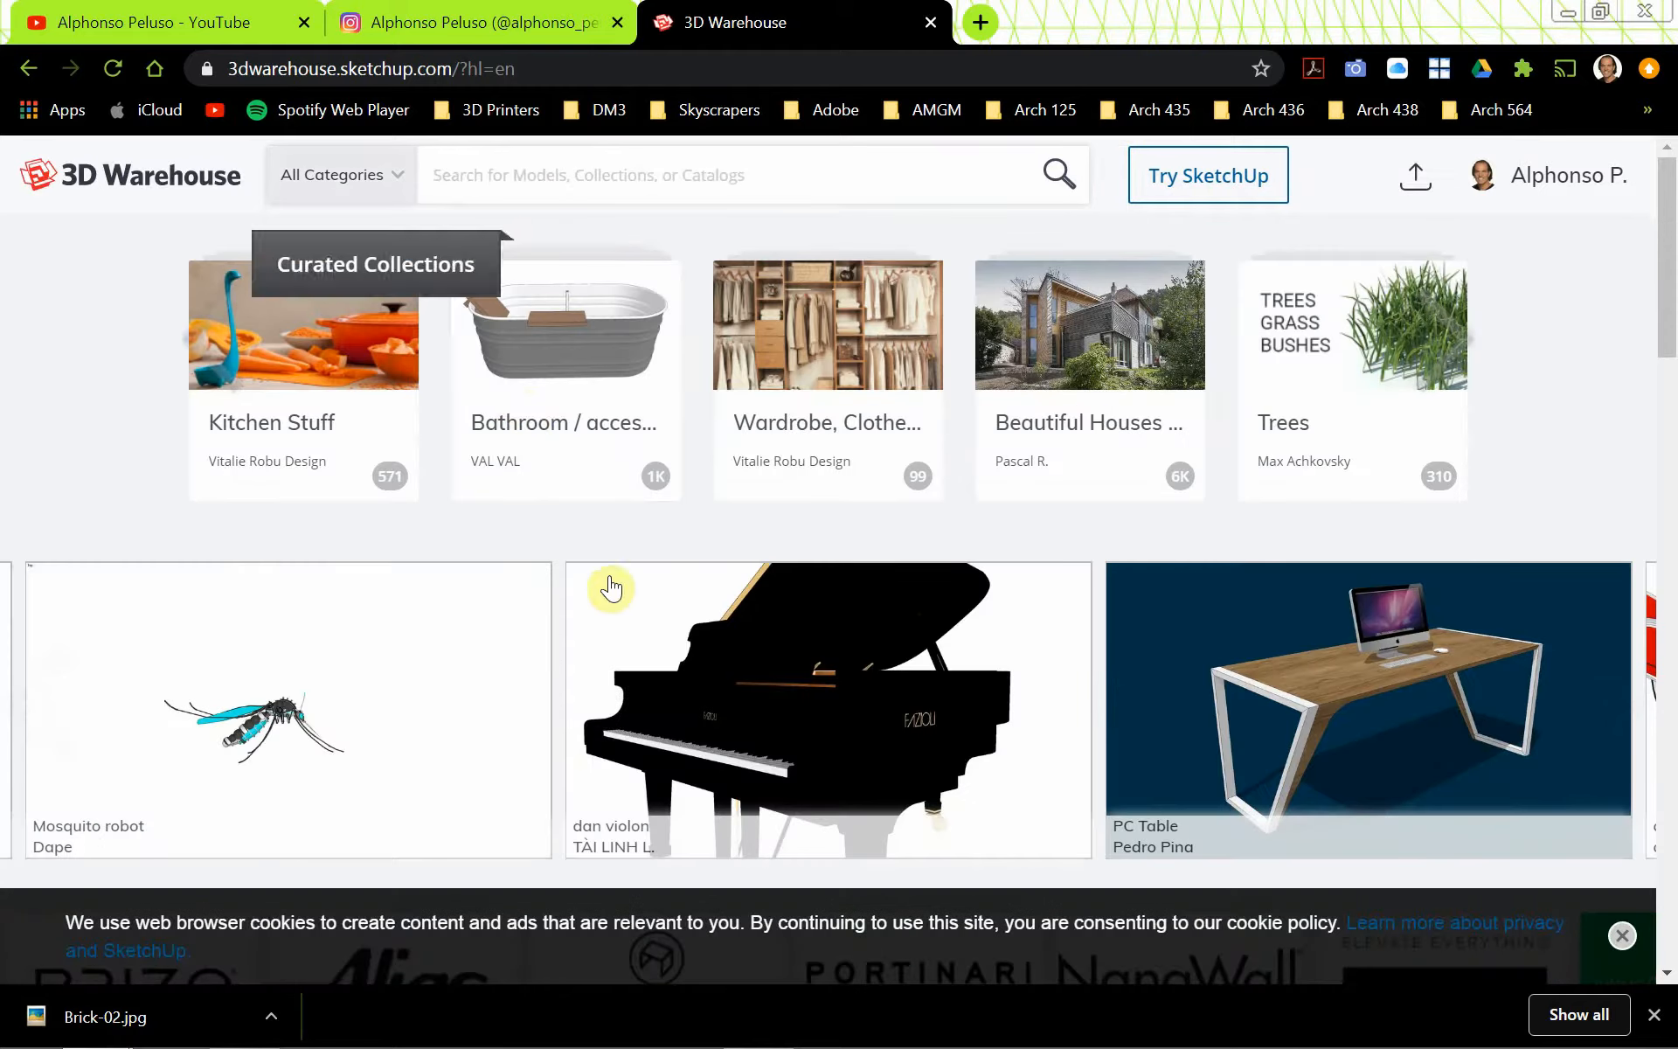
Search 3D Warehouse for "corbusier chaise lounge".
scroll(603, 618, down, 1)
scroll(602, 618, down, 5)
scroll(591, 626, up, 5)
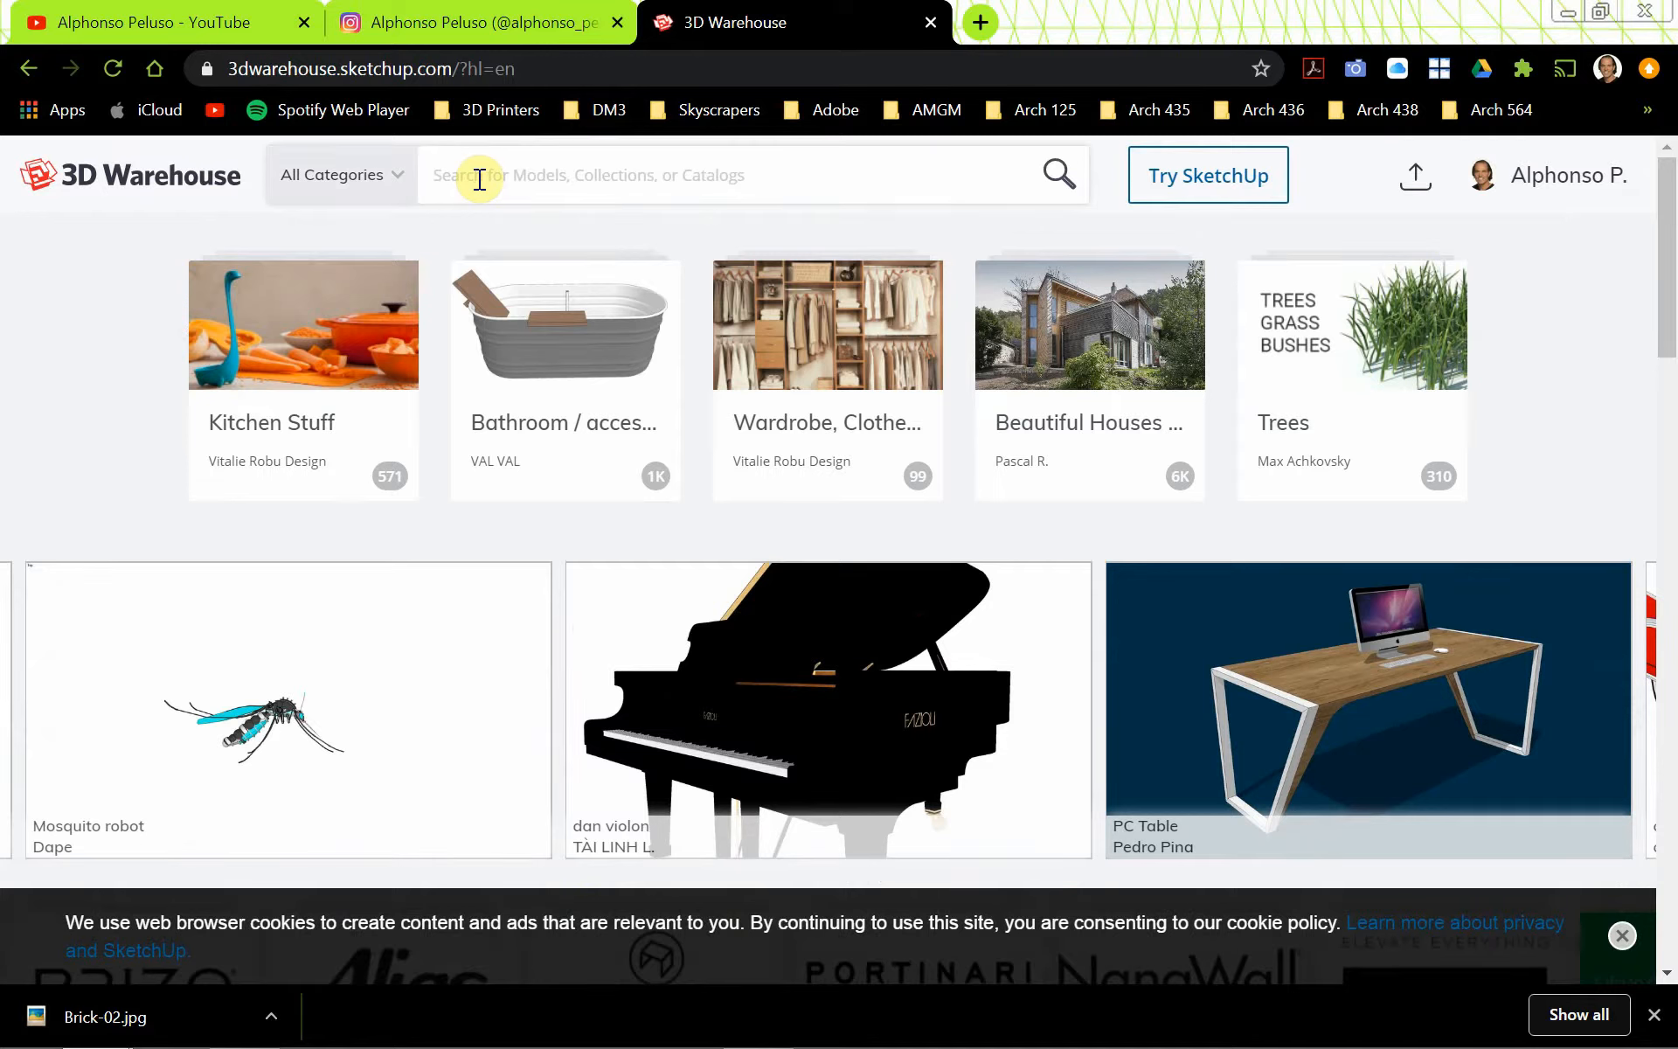
text(corbu)
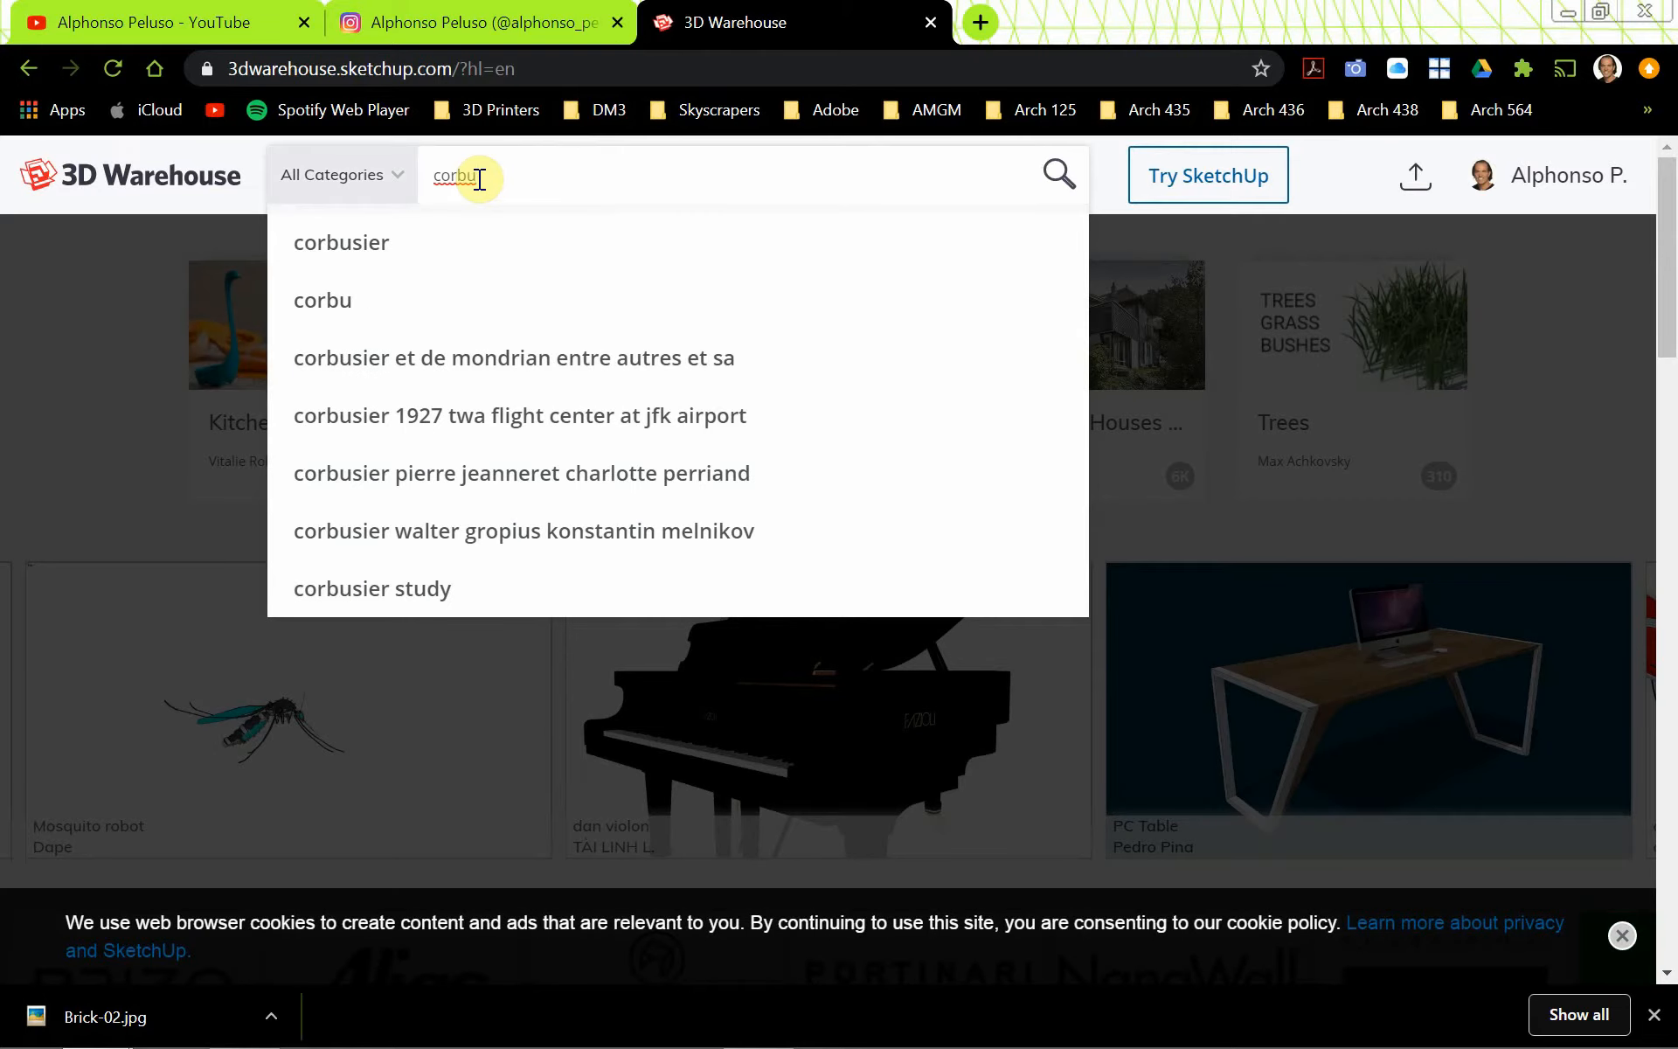
text(sier cha)
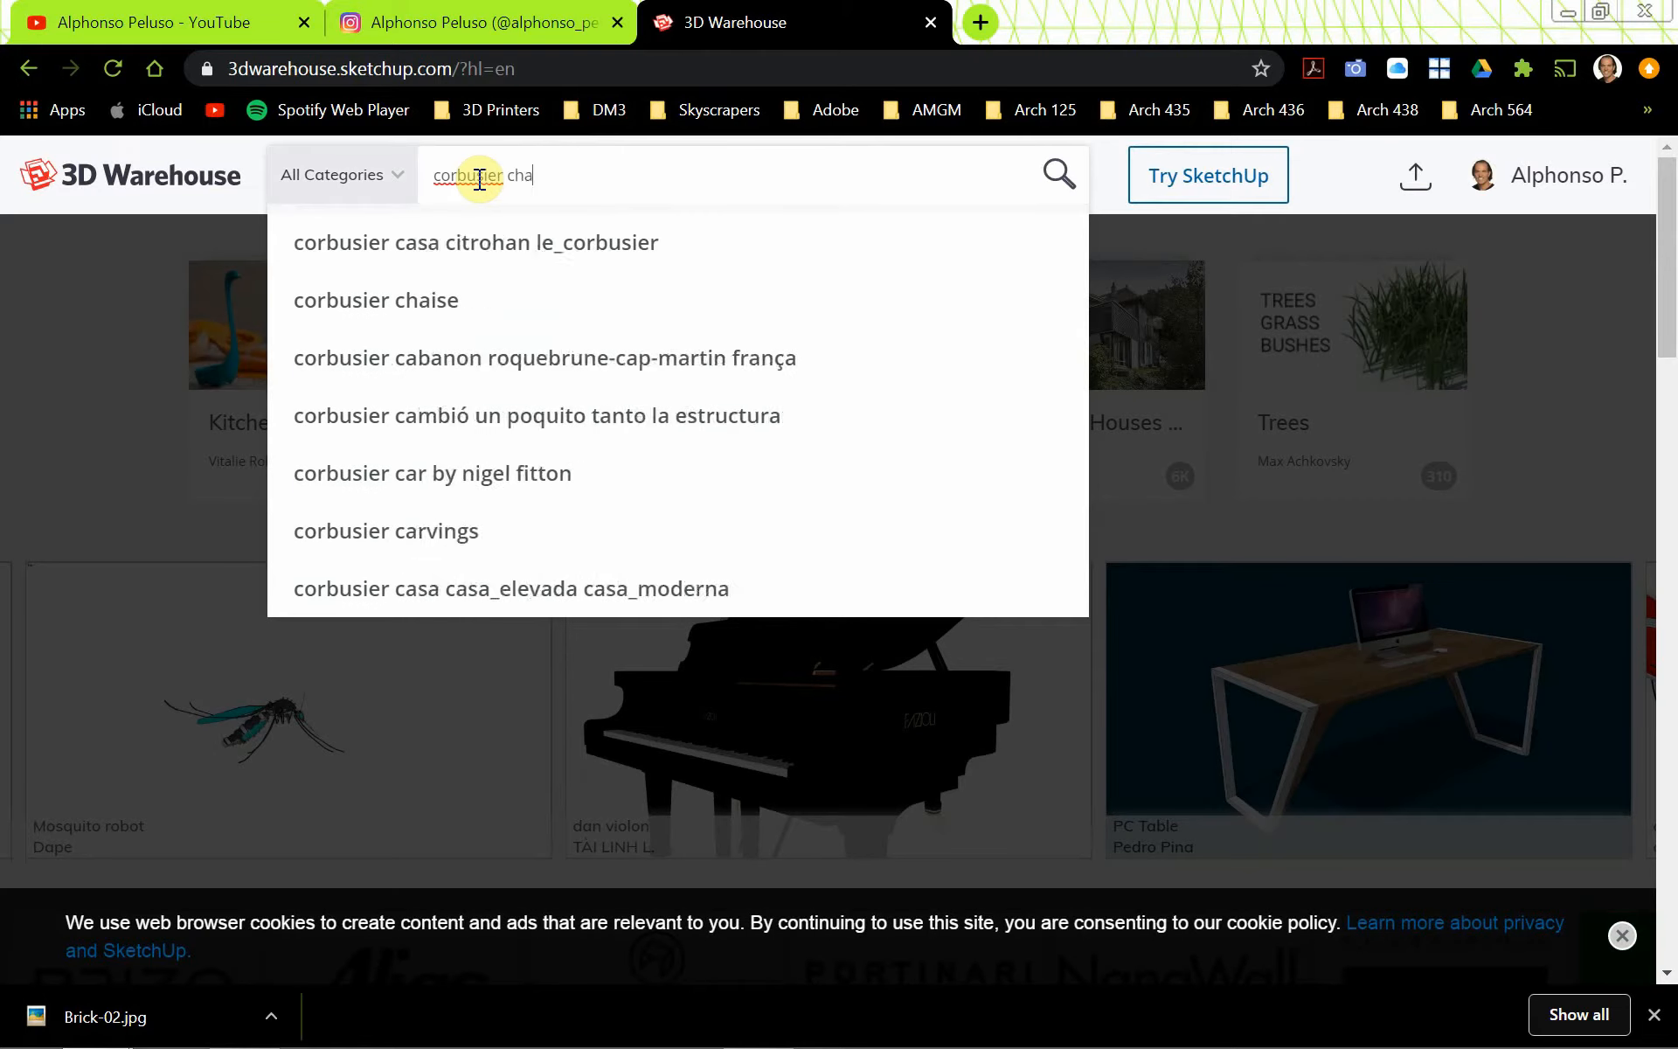
text(ise lounge)
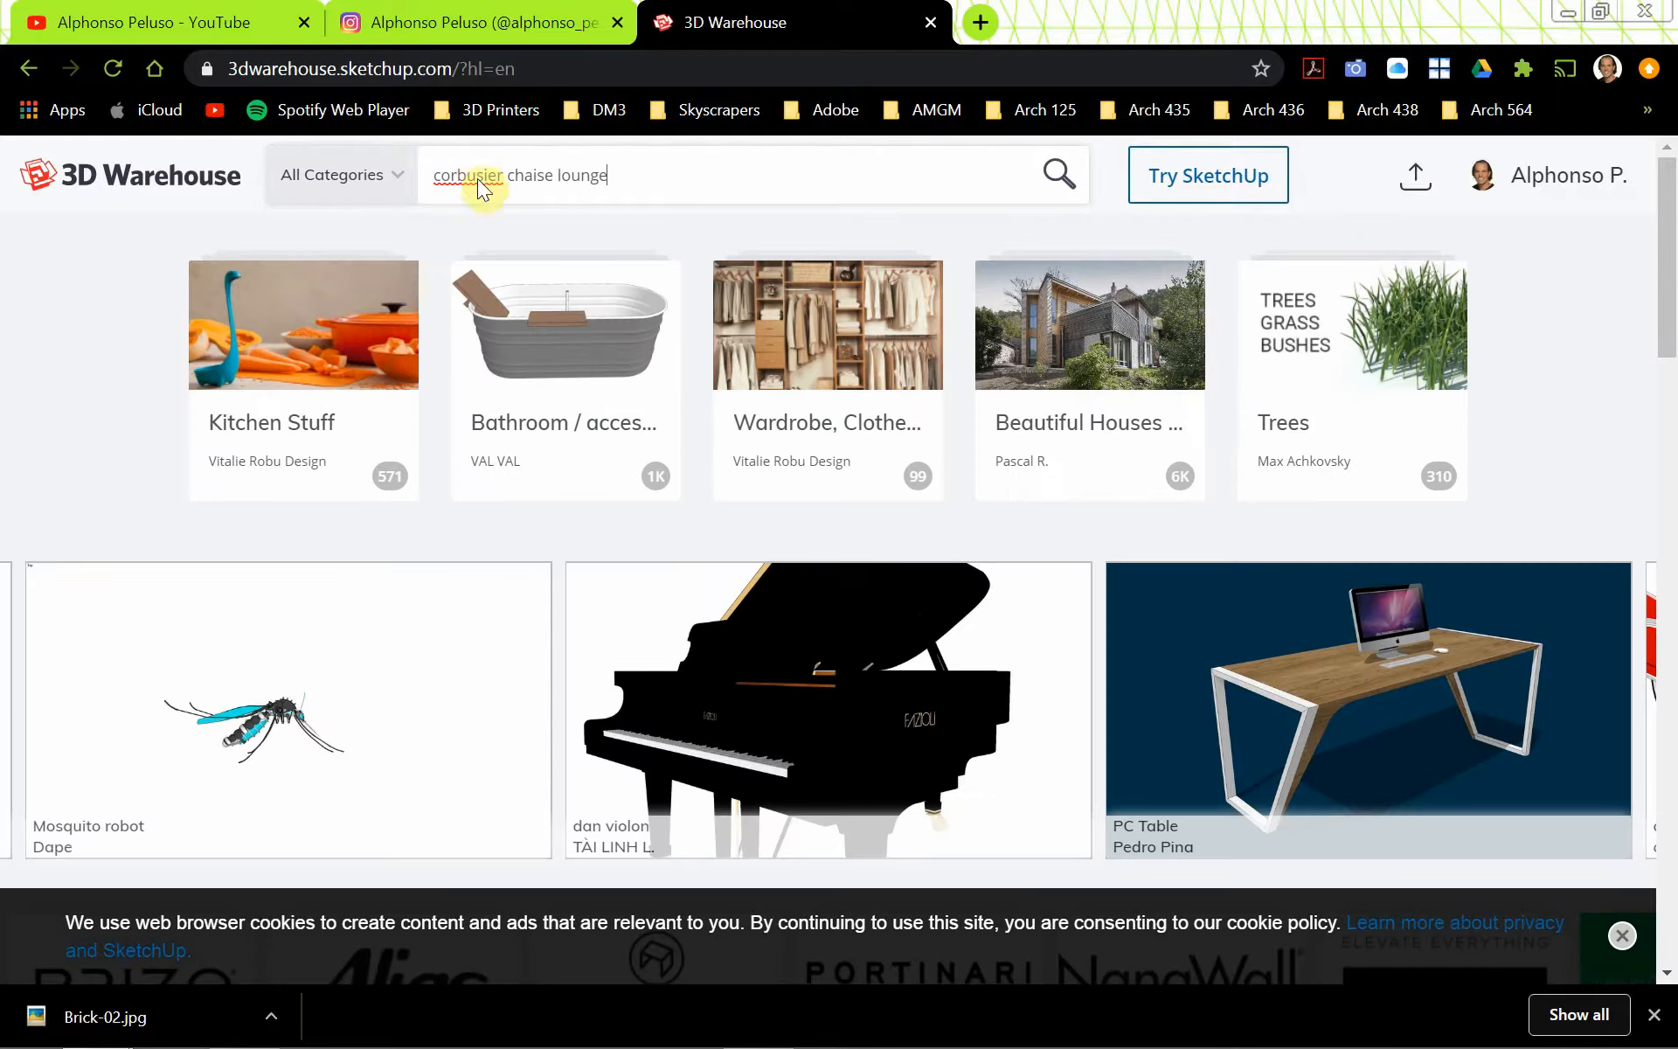
key(Return)
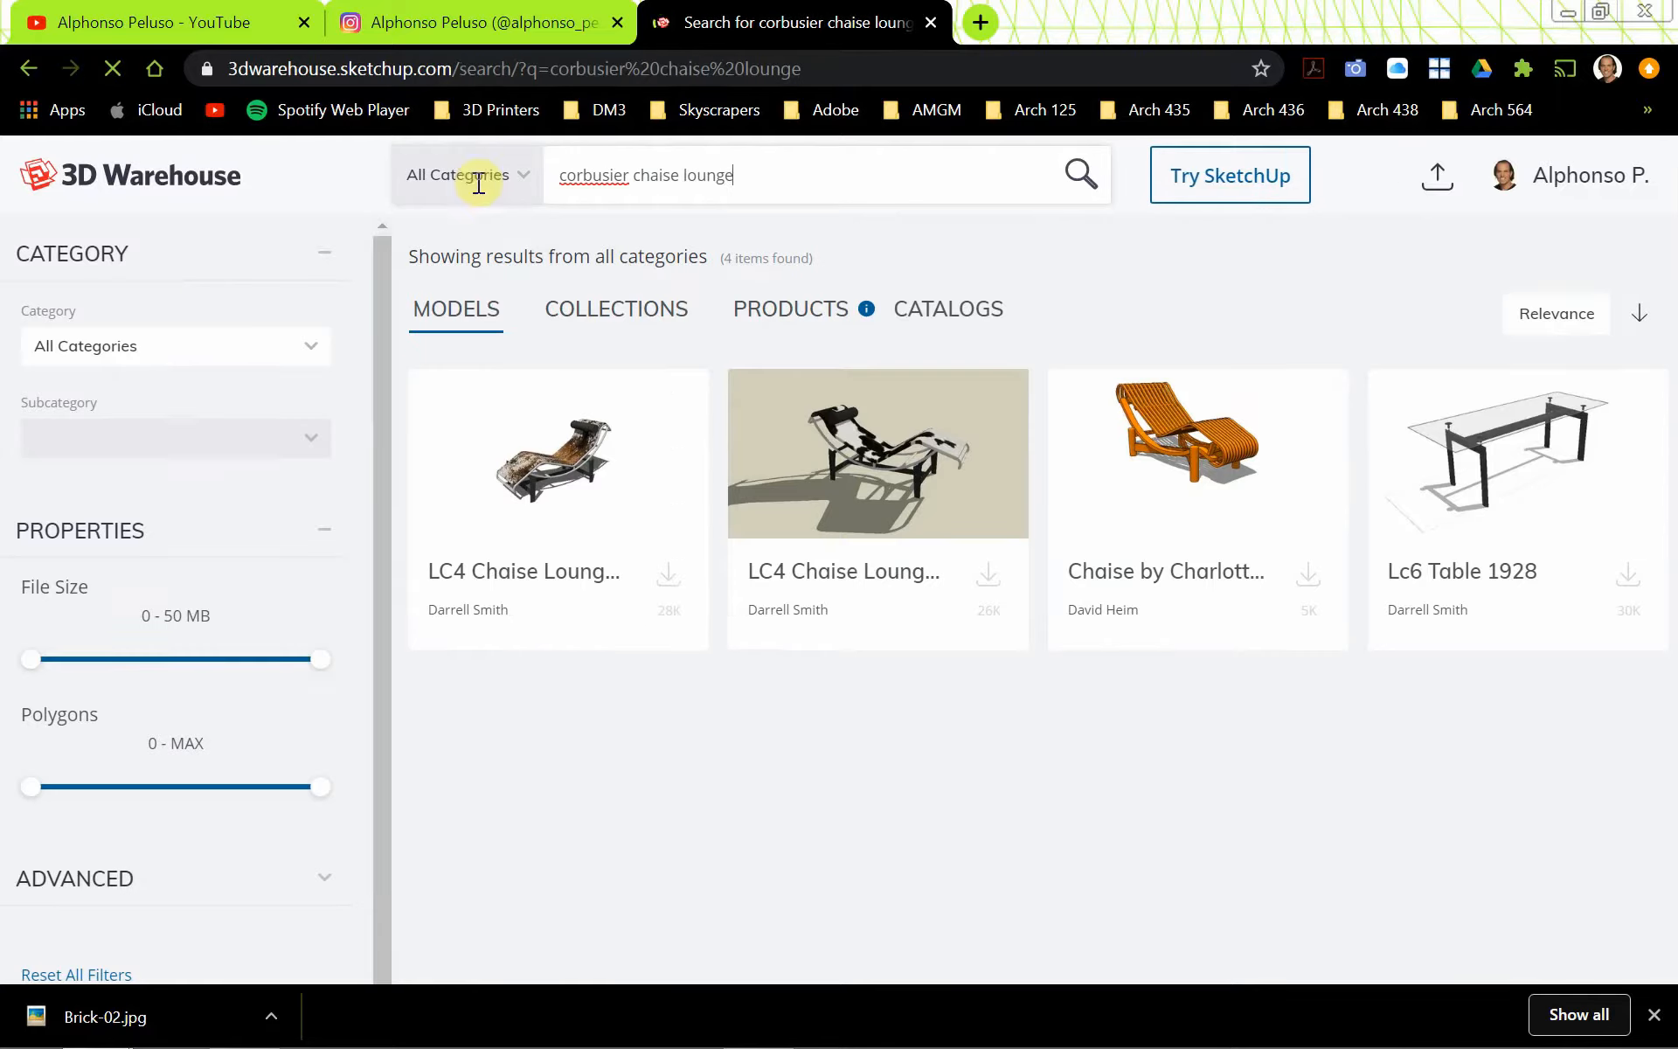
Download the LC4 Chaise Lounge as a SketchUp 2017 model to the Rhino_Materials folder, overwriting LC4_lounge2.skp, and close its preview.
click(546, 469)
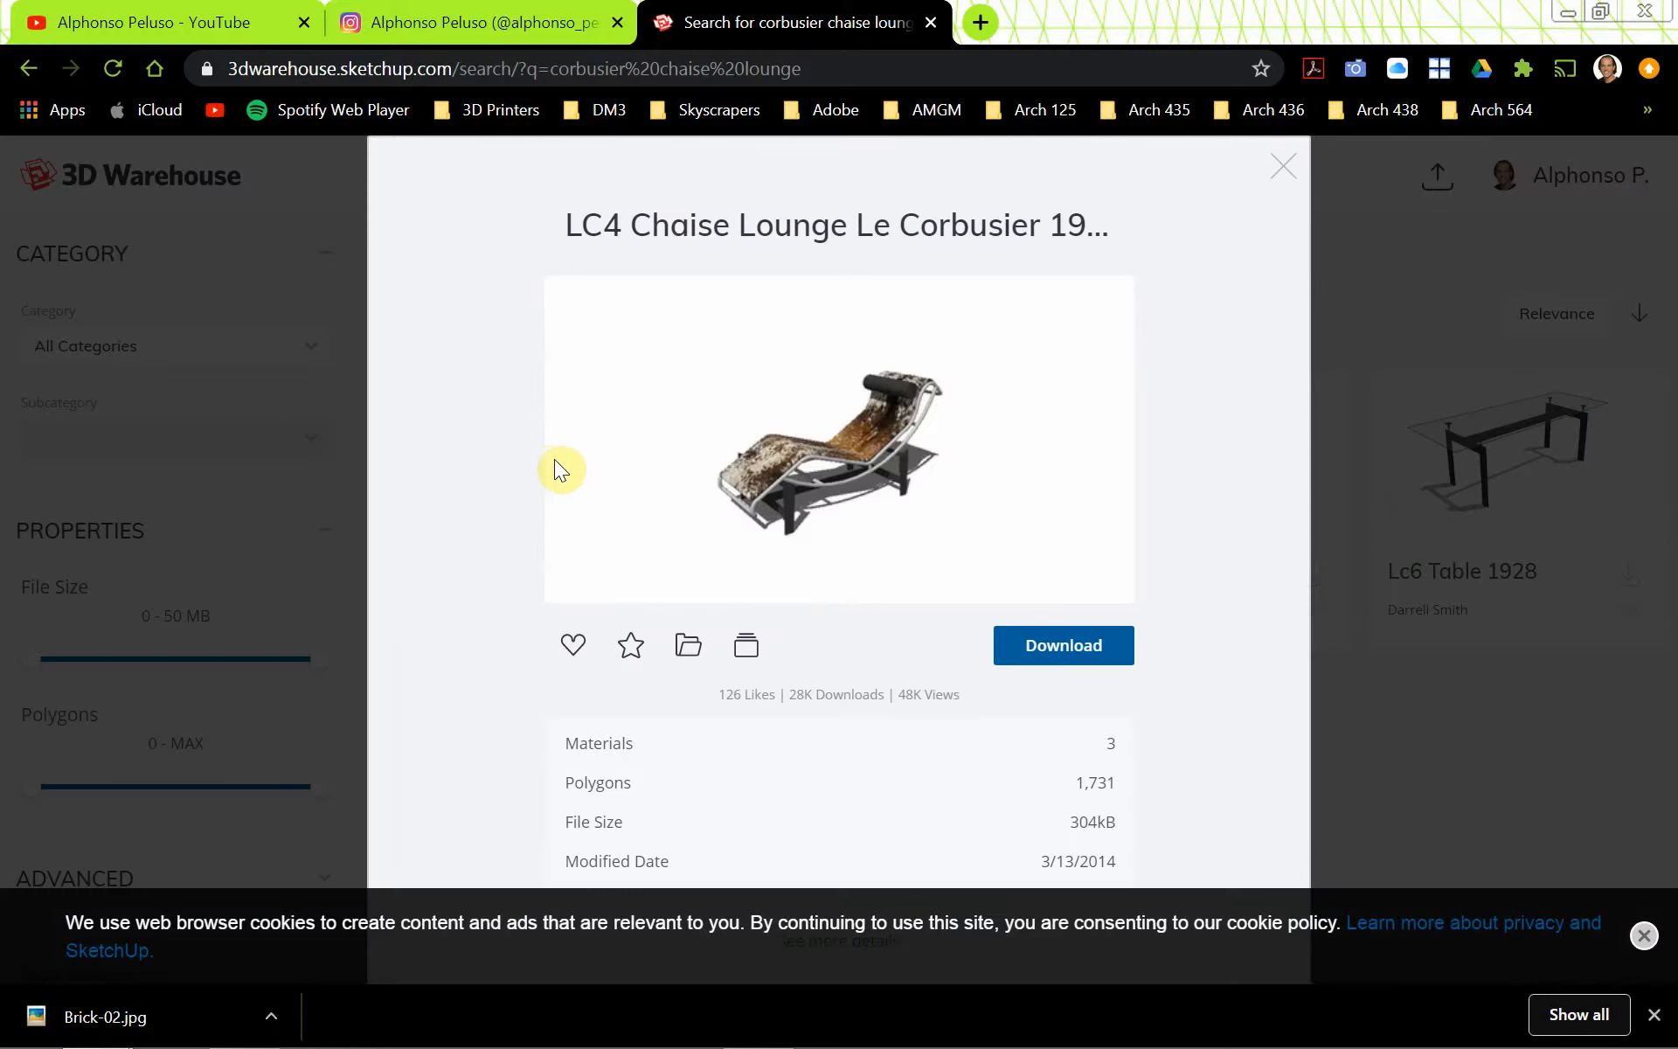
click(1021, 657)
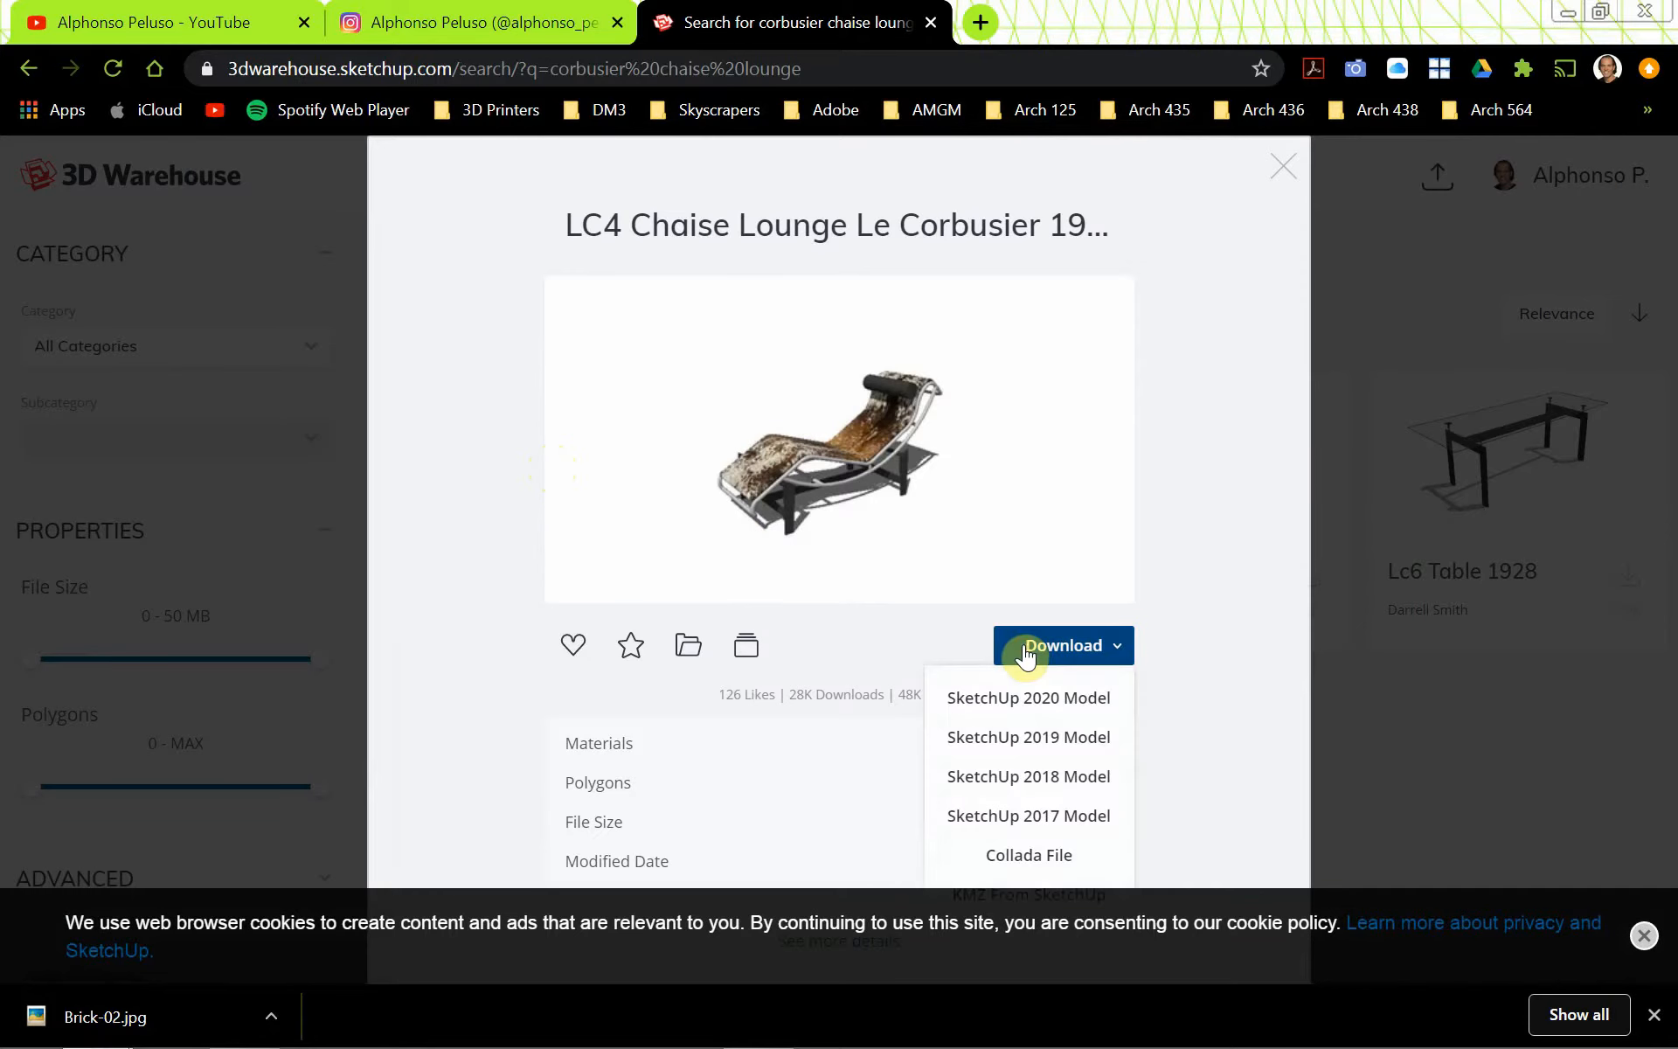
click(1060, 818)
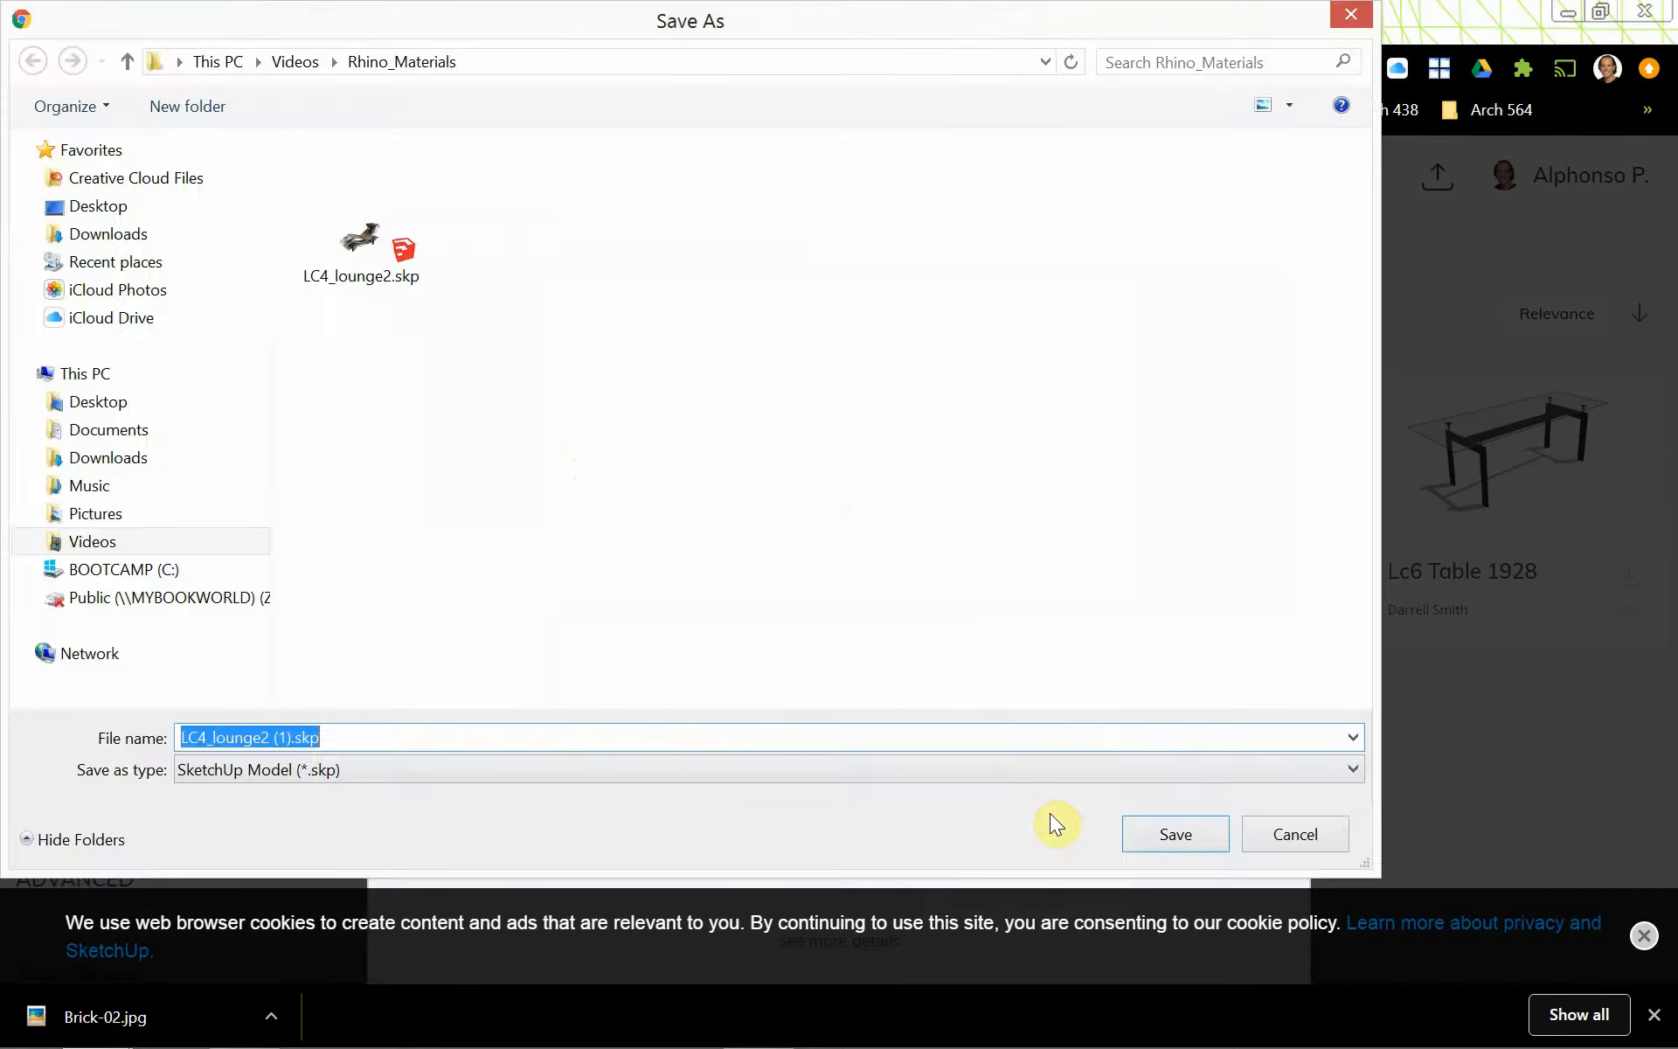
click(384, 254)
click(1134, 825)
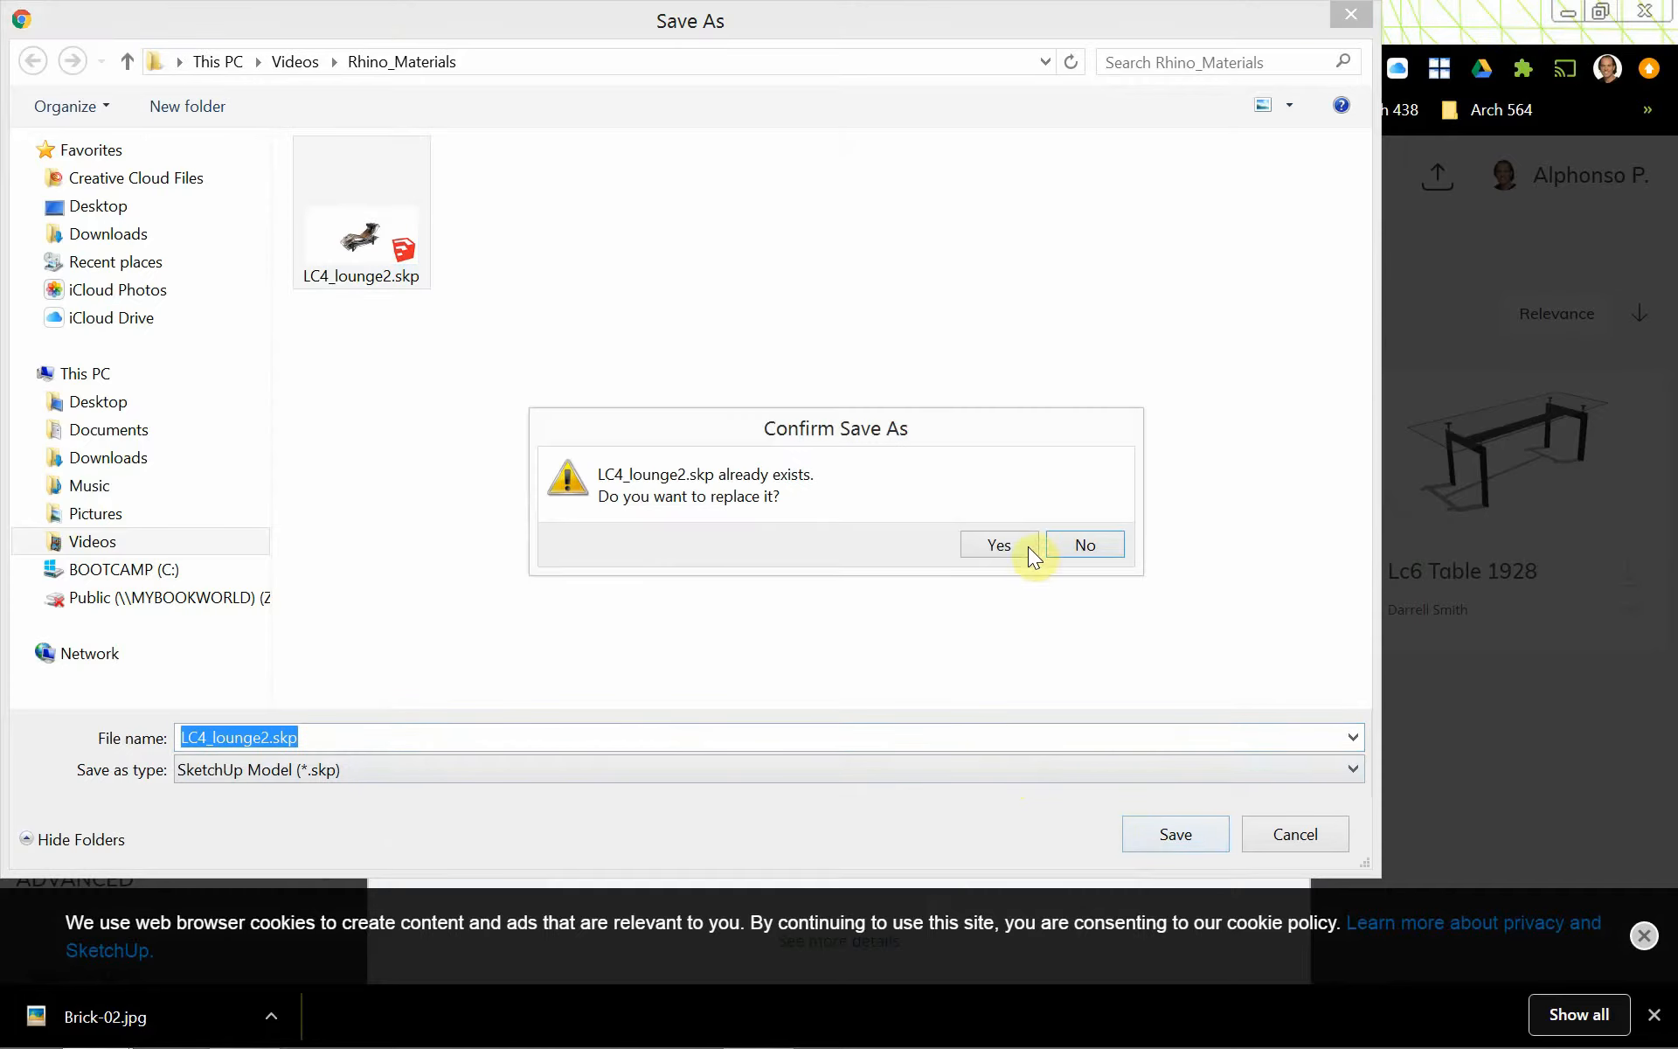
click(1012, 542)
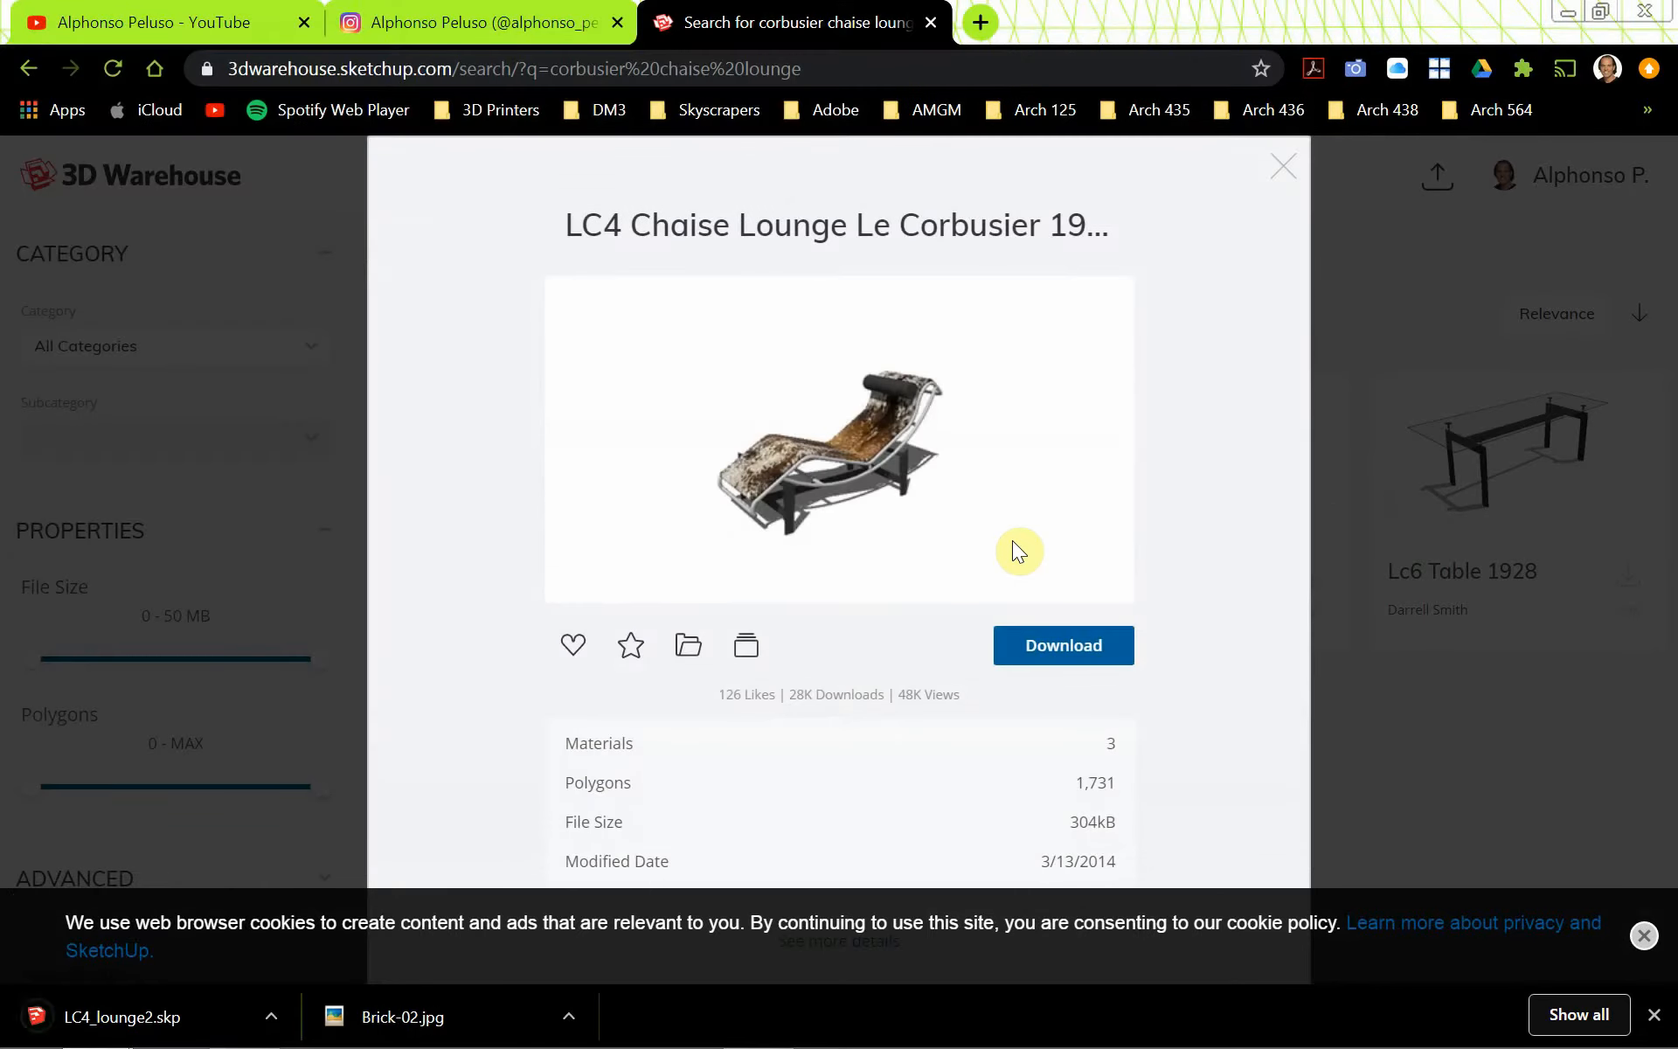
click(1286, 168)
Switch to Rhino, abort the running render and close its window, and save the model.
click(768, 1031)
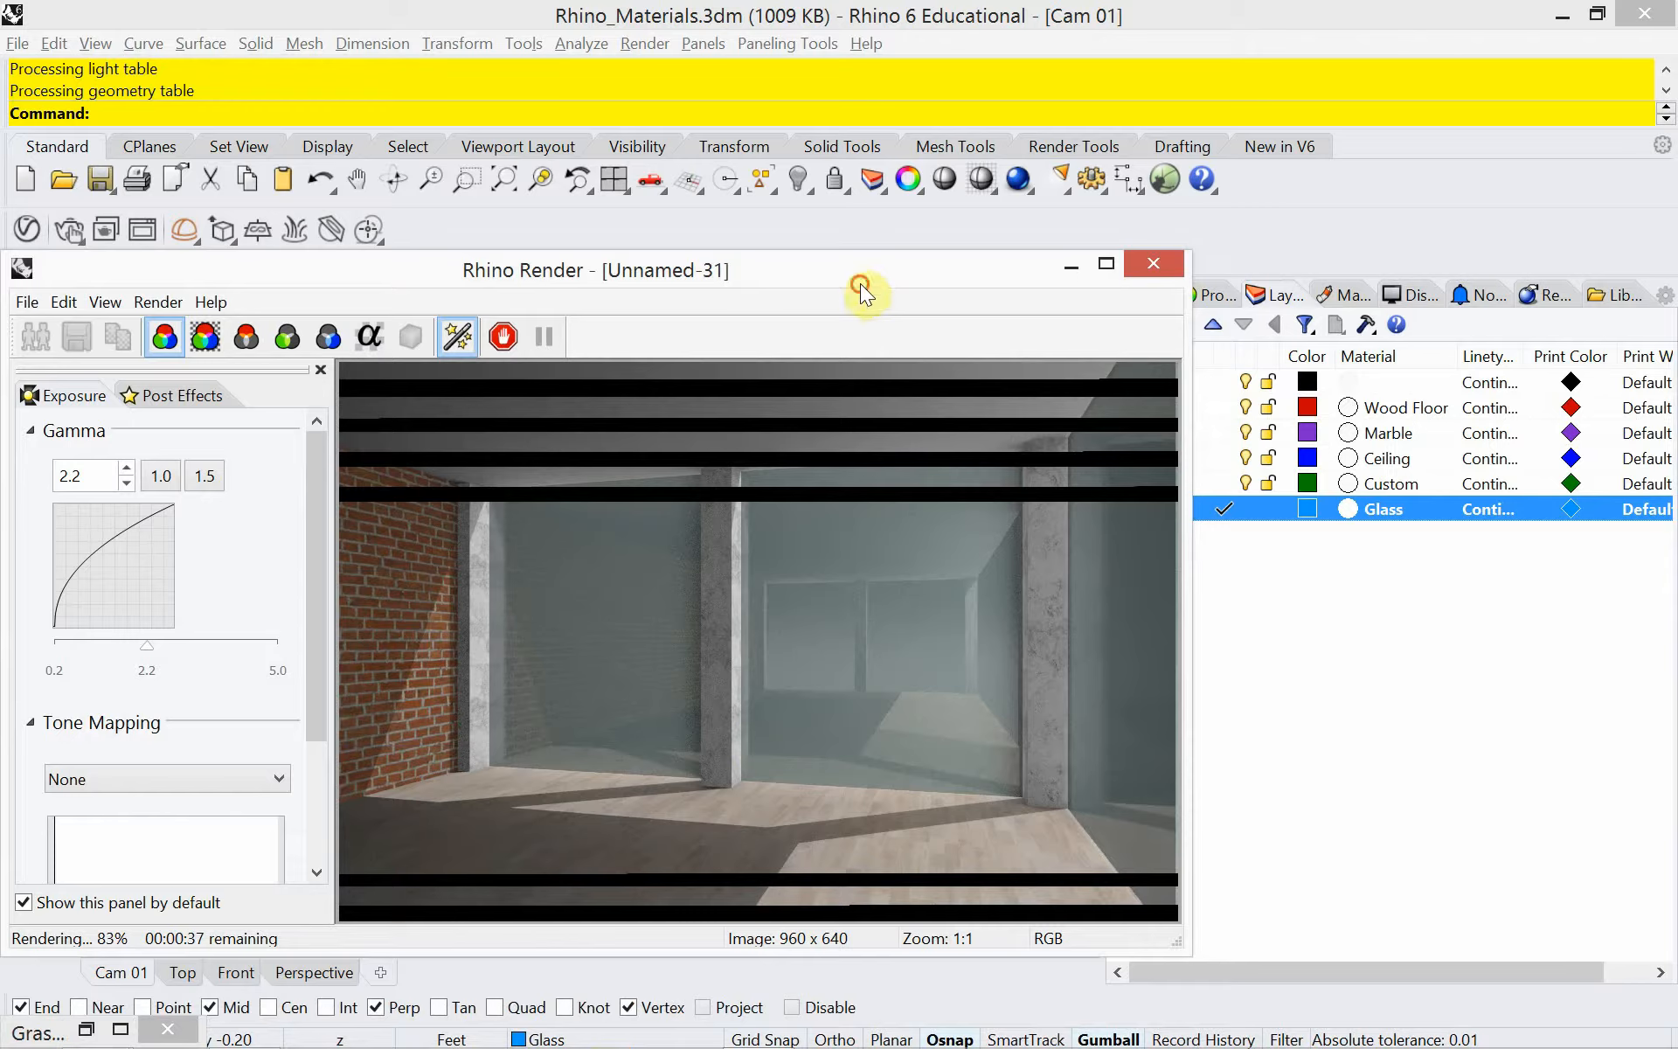
drag(860, 283, 853, 196)
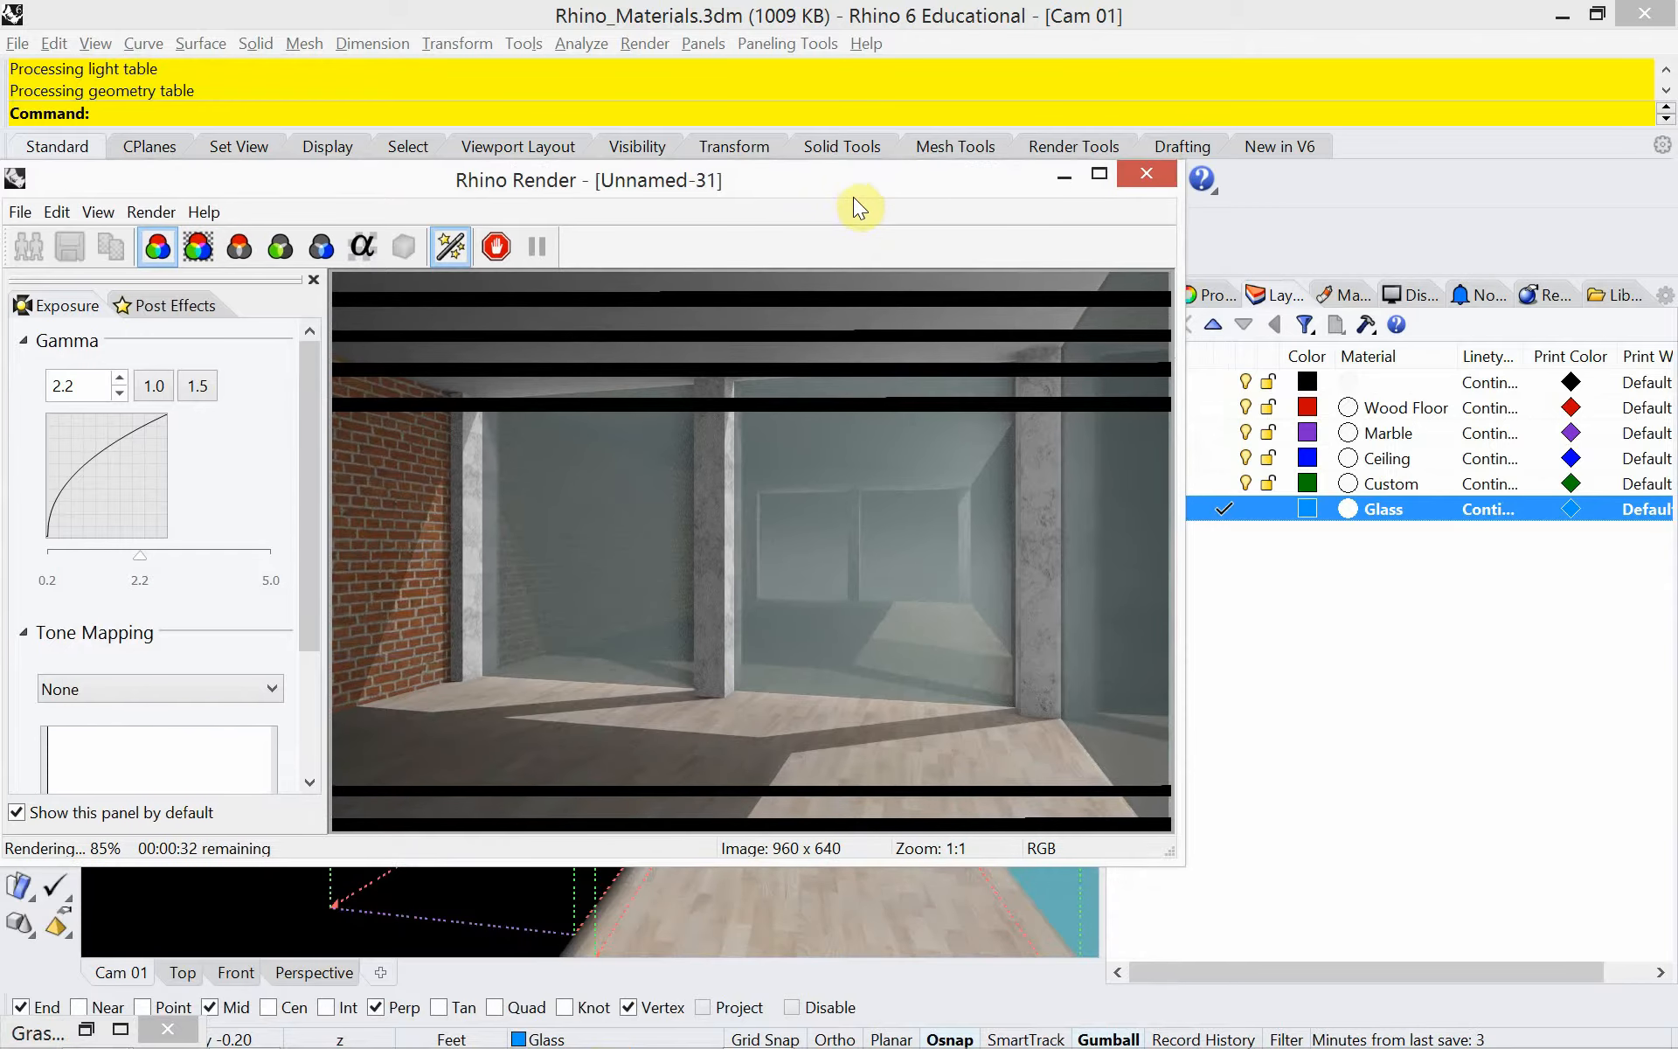
key(Escape)
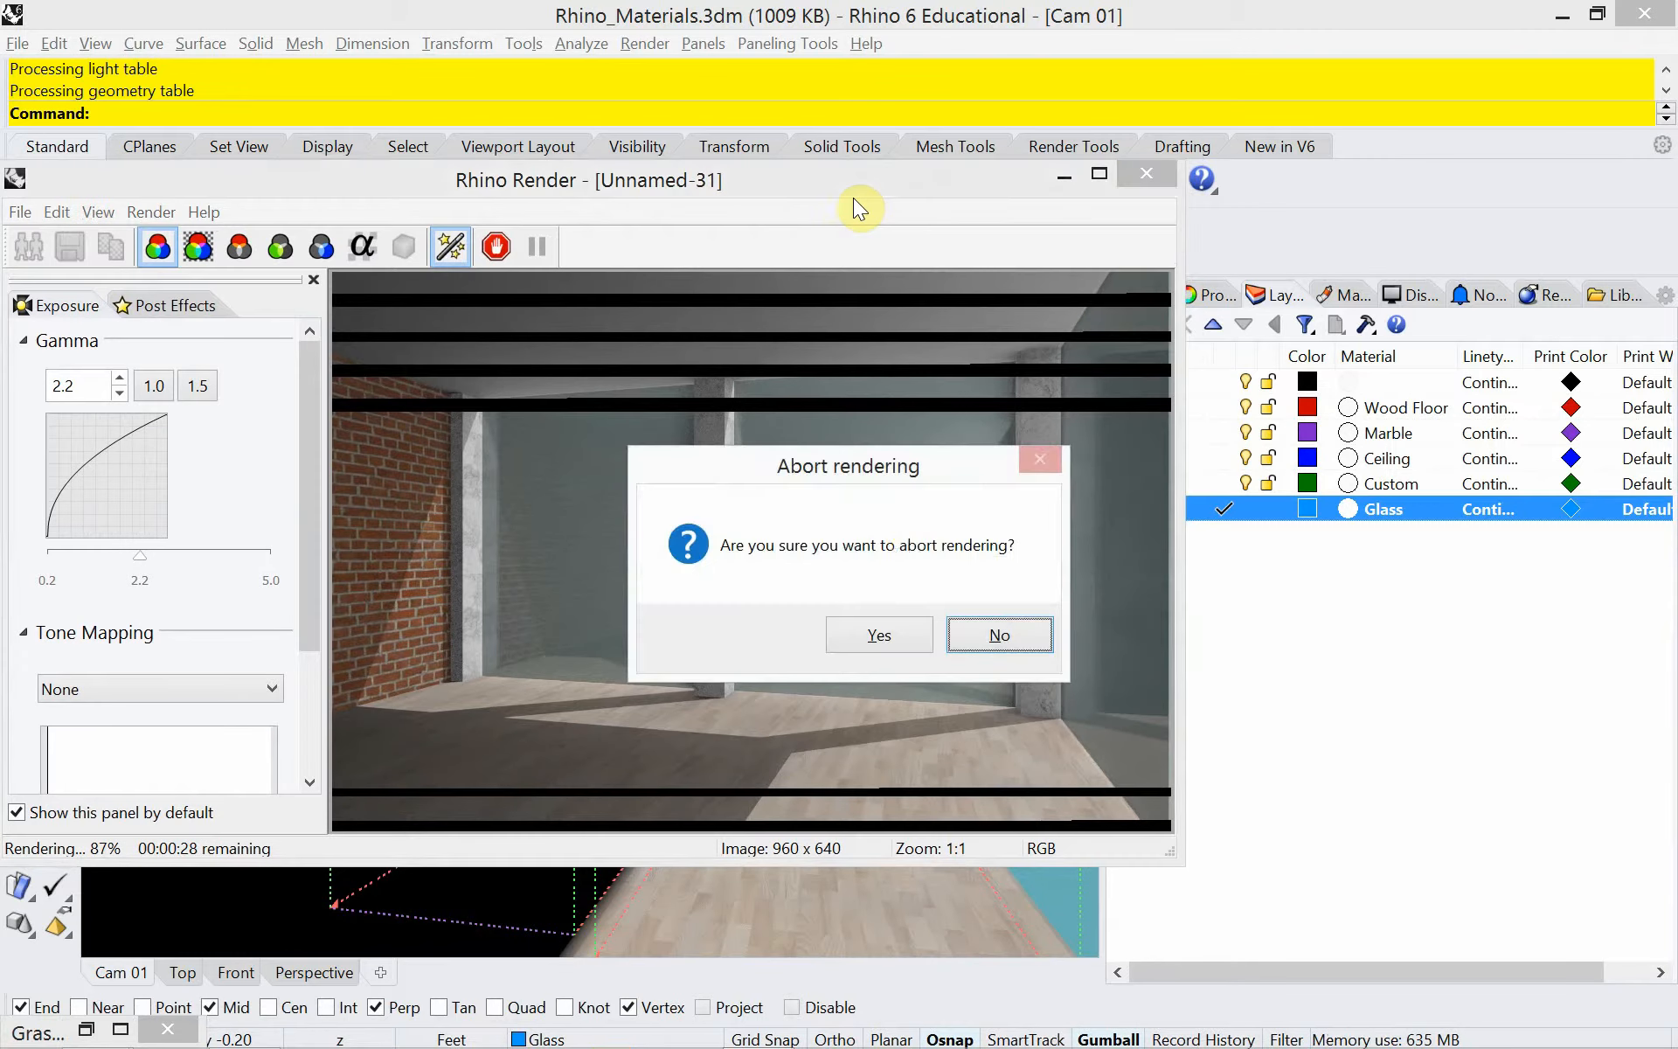
click(878, 635)
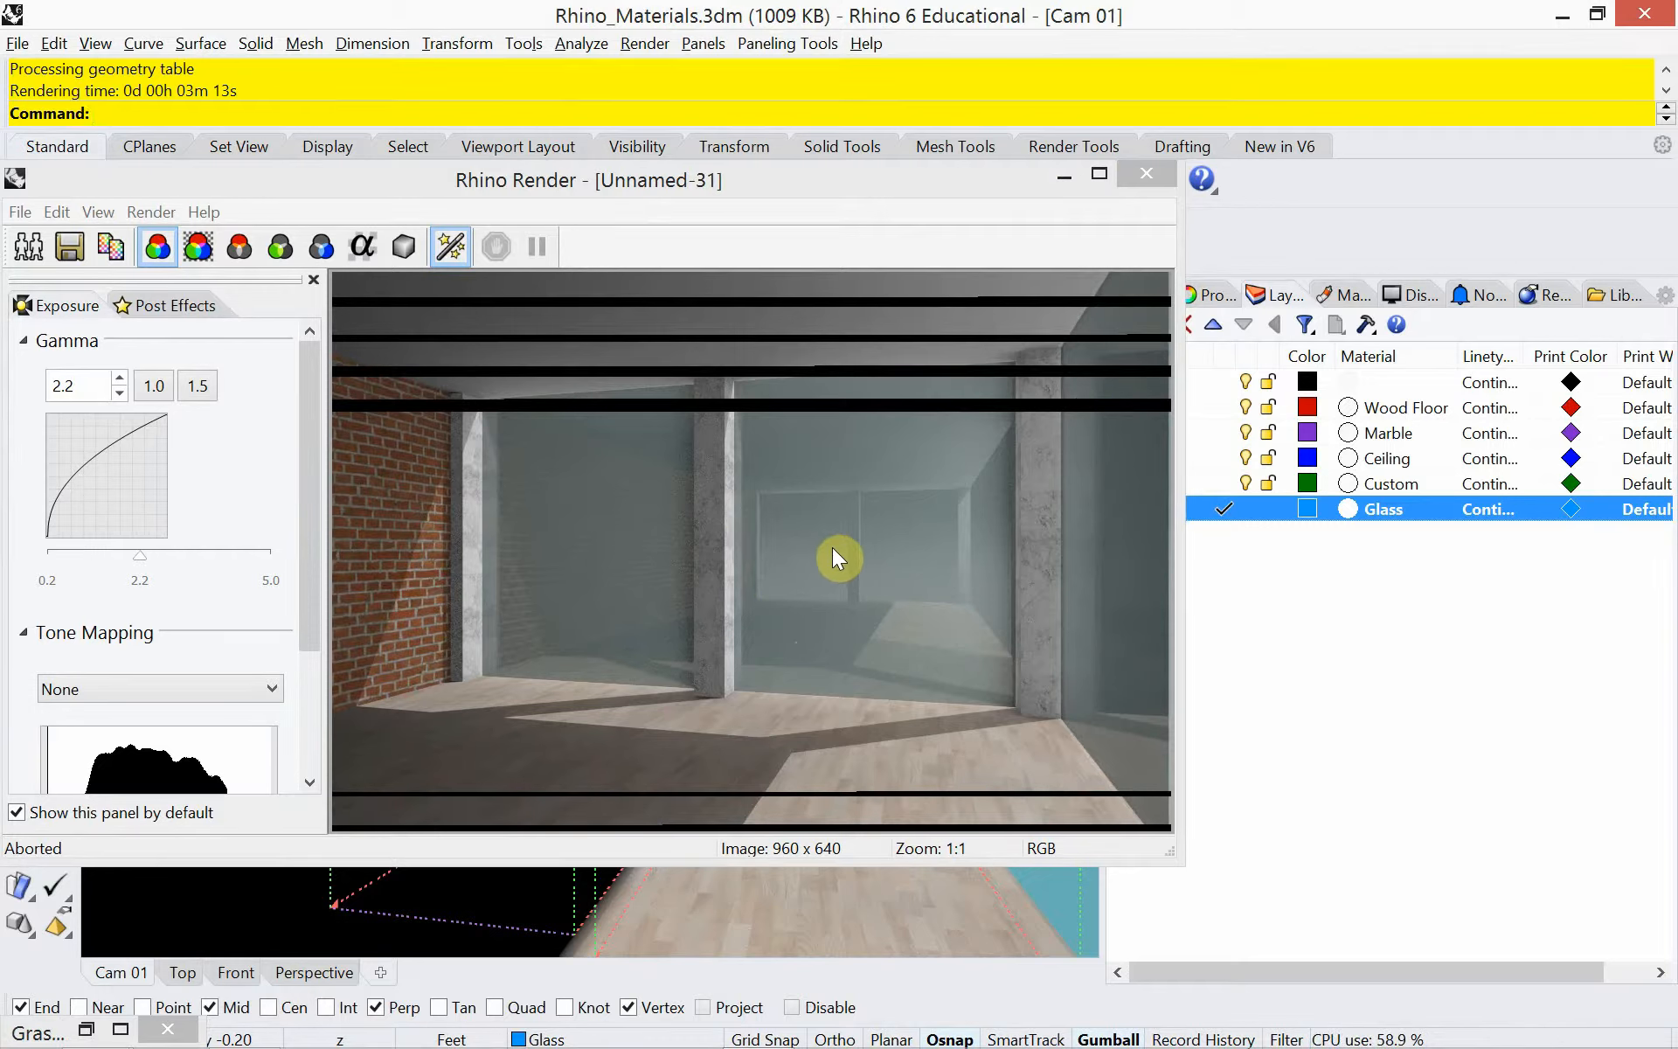
click(1136, 185)
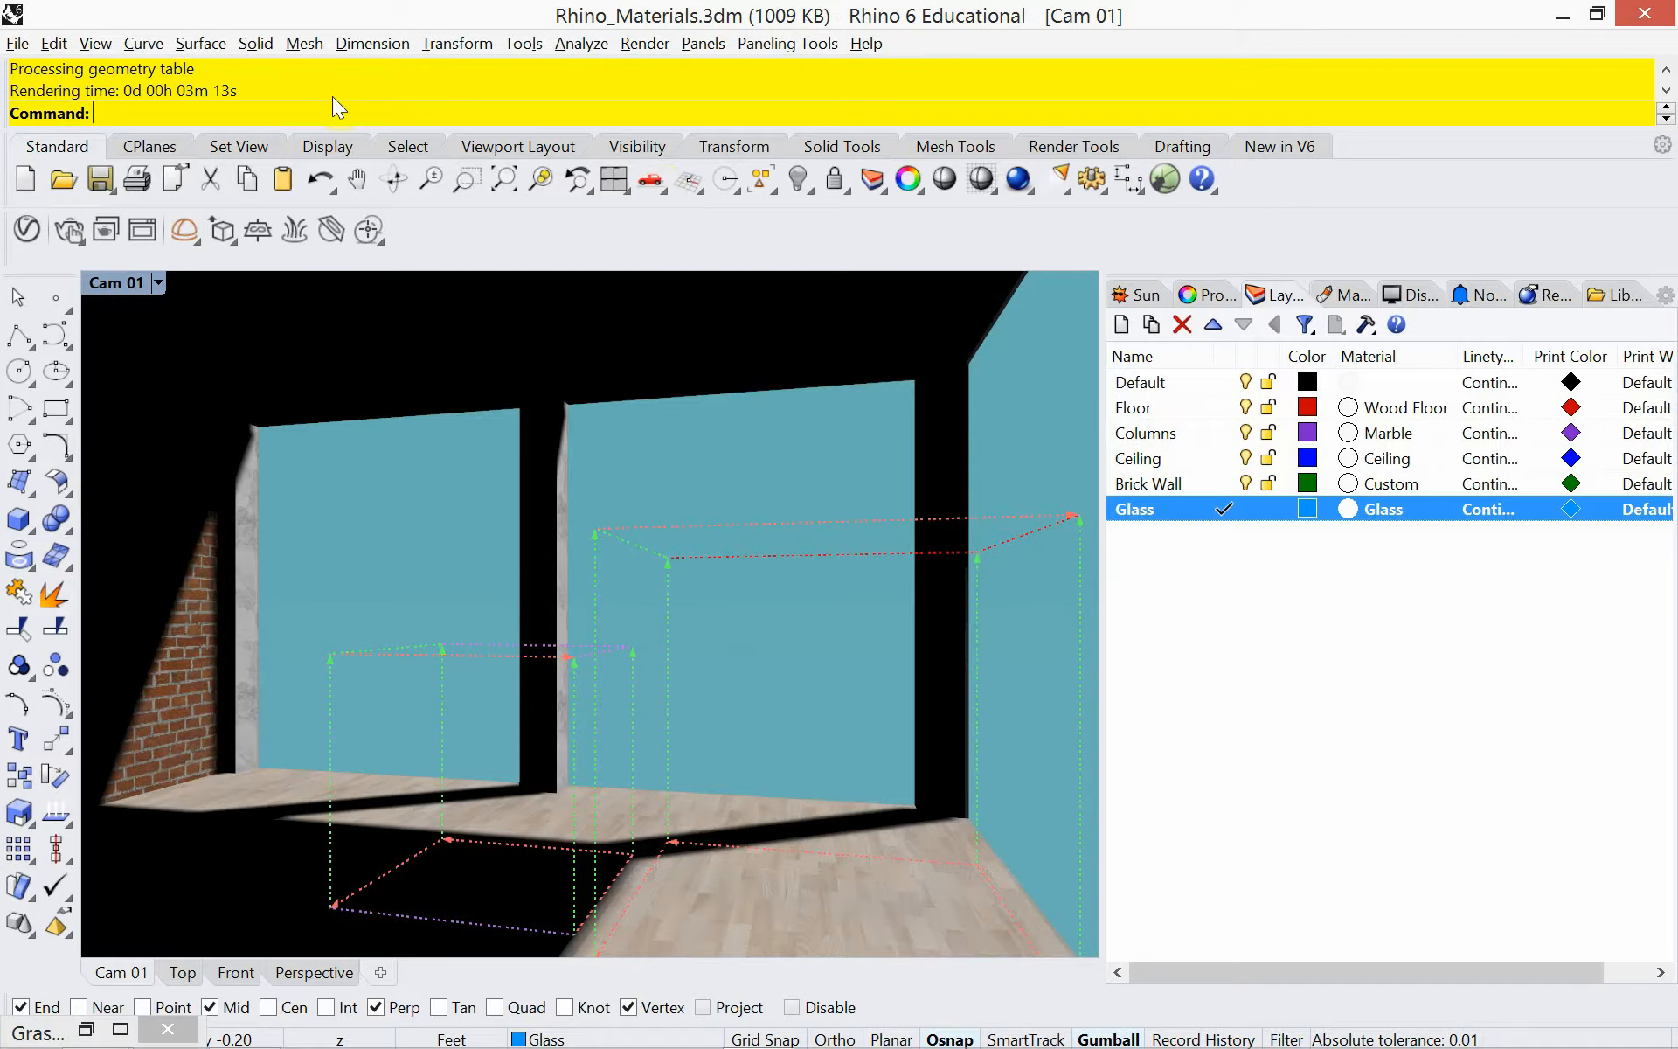
click(17, 43)
click(67, 159)
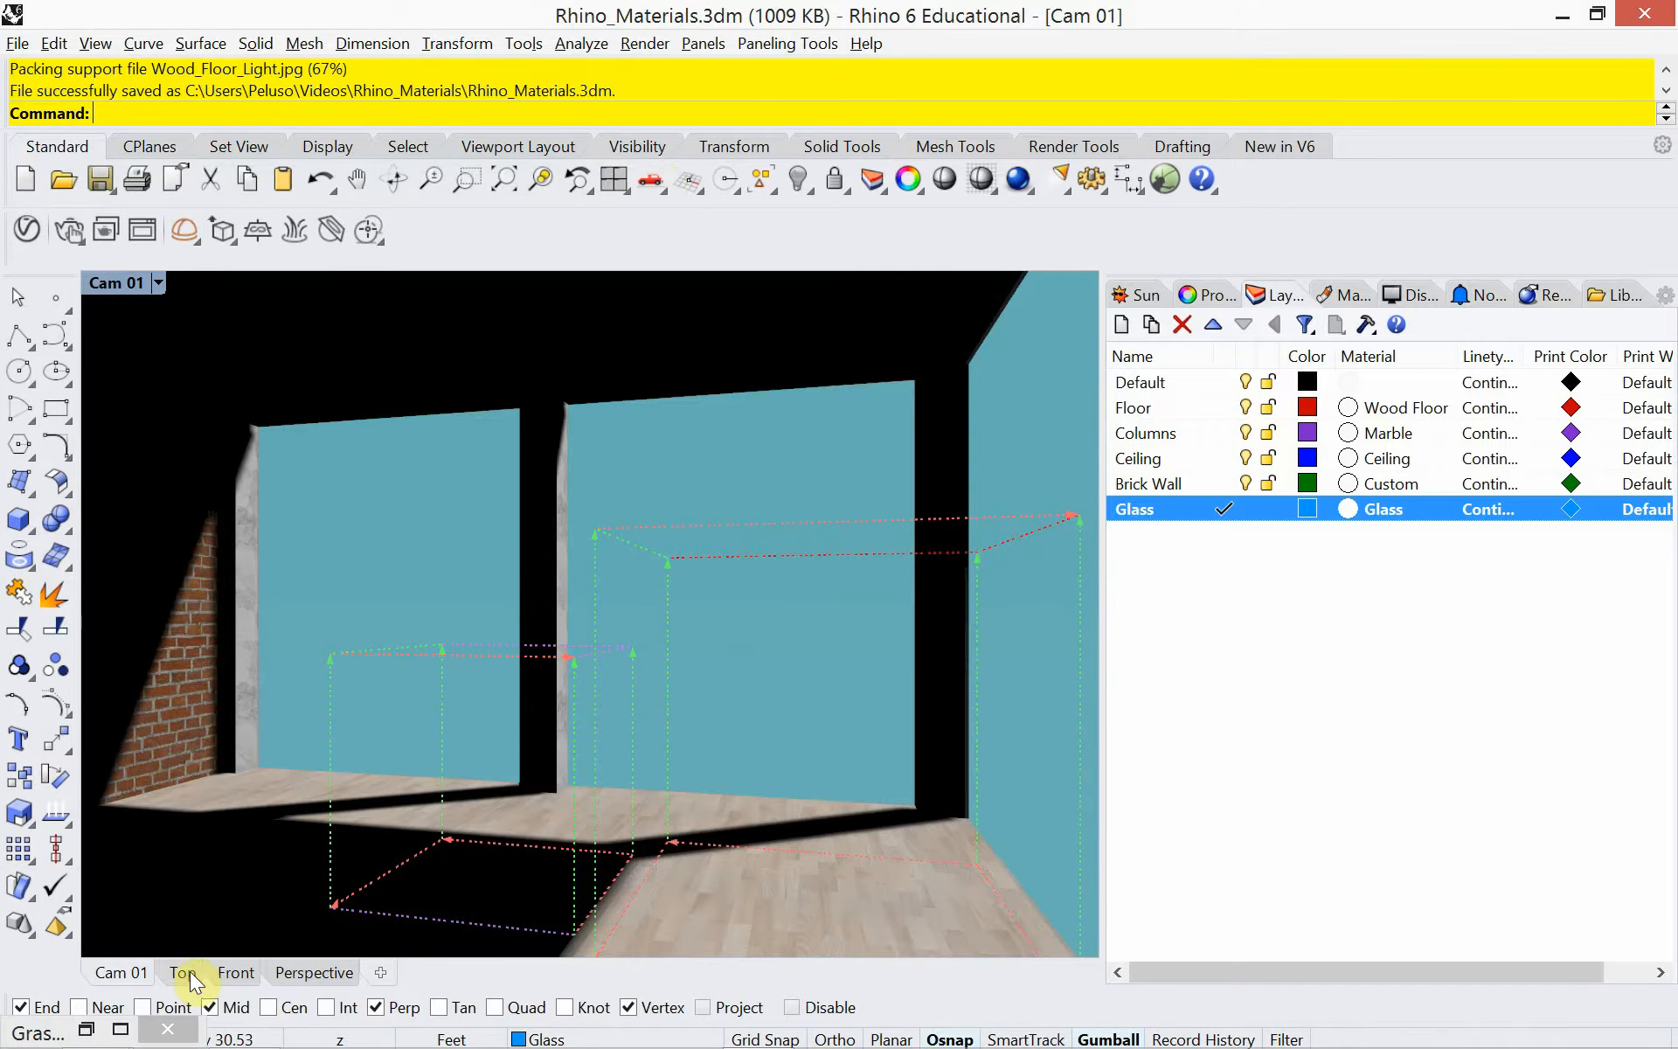
In the Top view, import LC4_lounge2.skp with faces as Mesh and a 22.5-degree weld angle.
click(185, 972)
right_drag(301, 712, 488, 549)
scroll(488, 549, down, 12)
right_drag(502, 648, 515, 573)
scroll(514, 547, down, 6)
scroll(518, 594, up, 4)
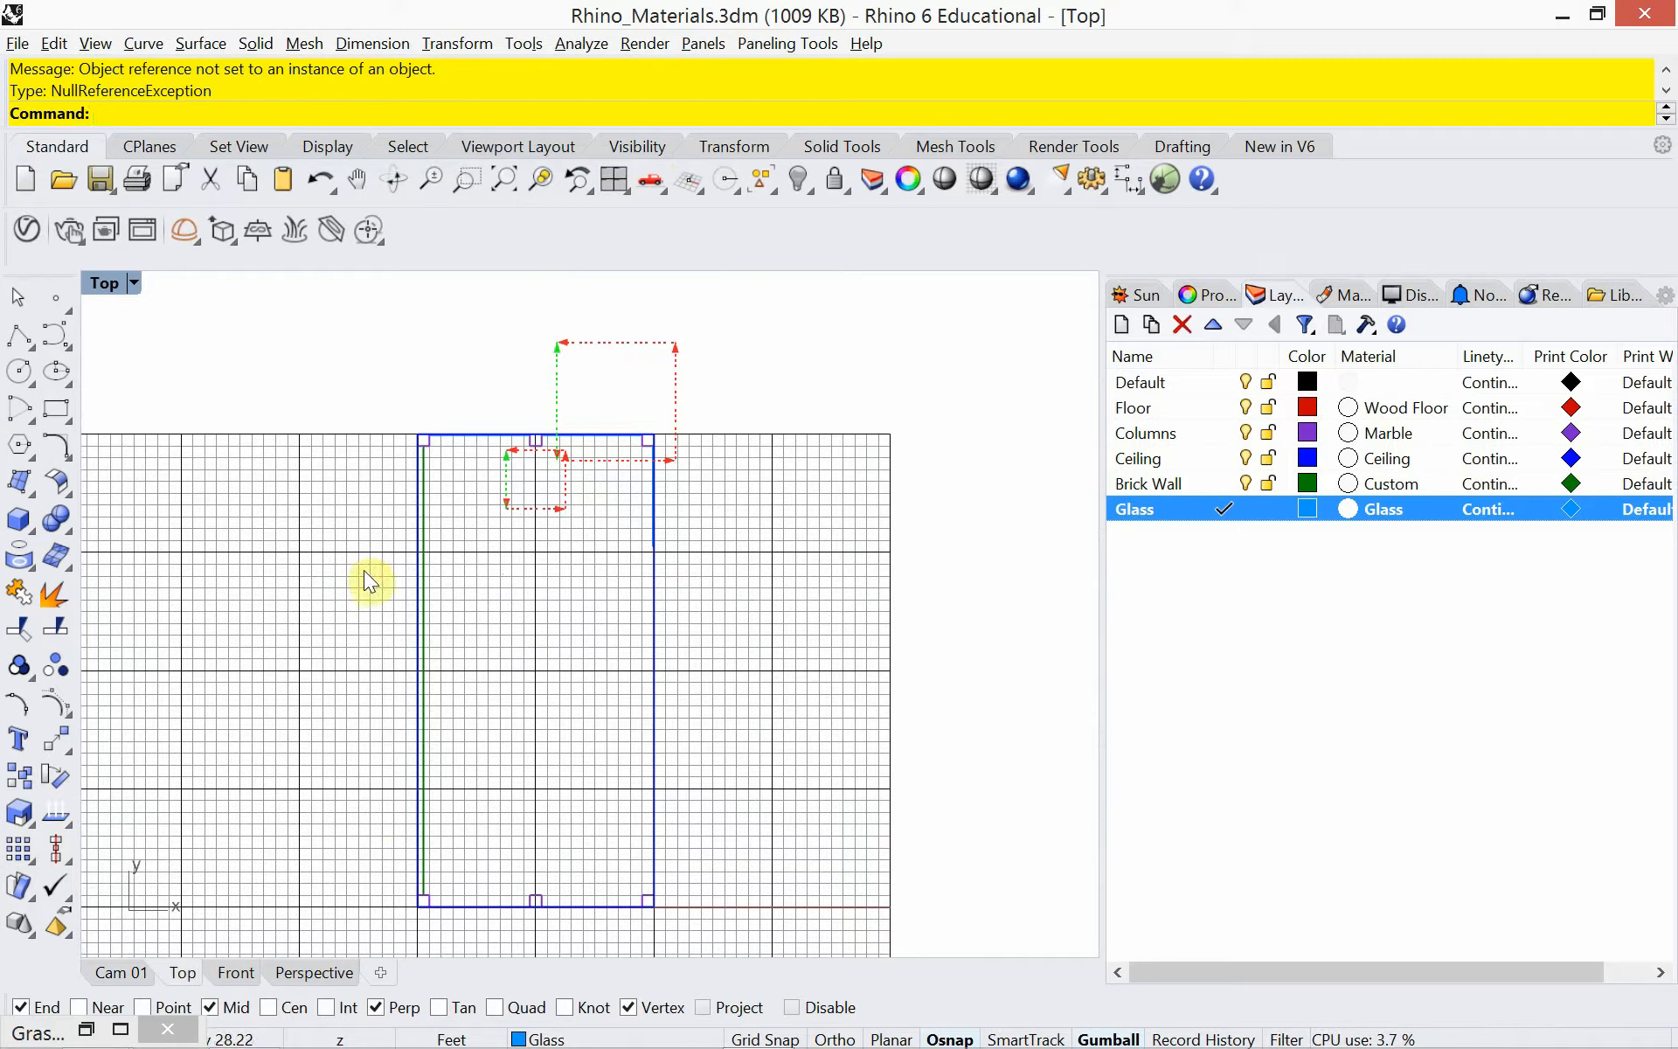
click(19, 44)
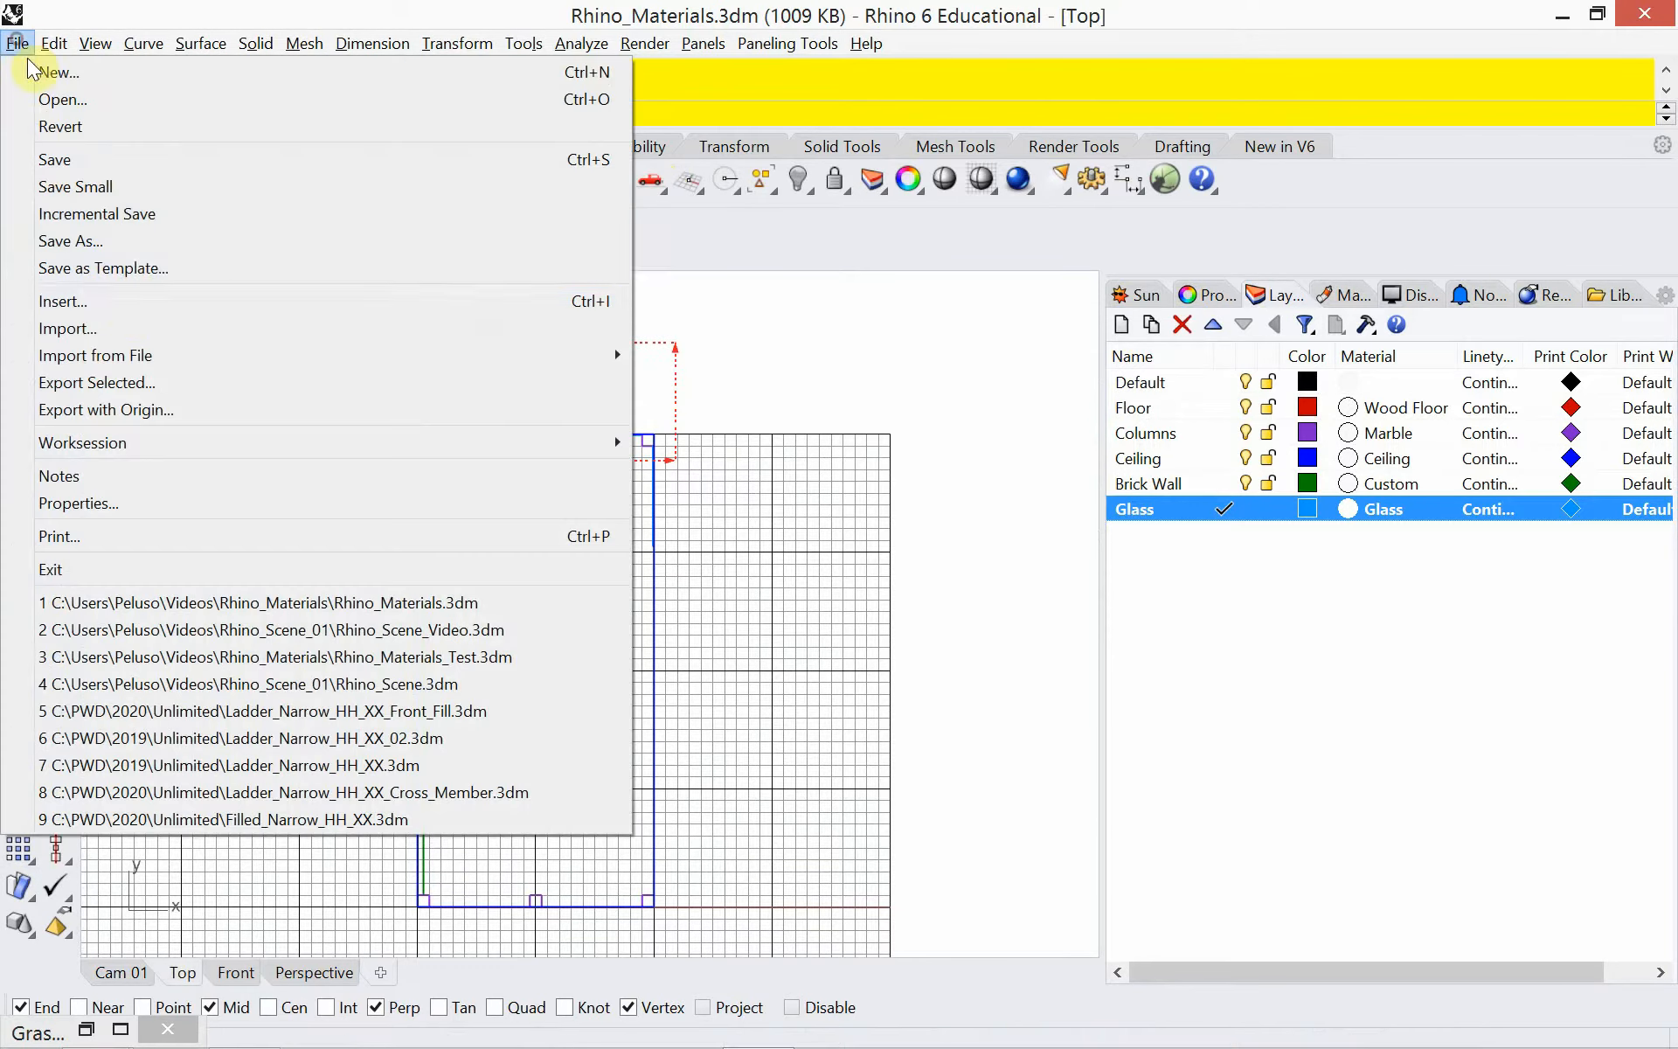
click(130, 339)
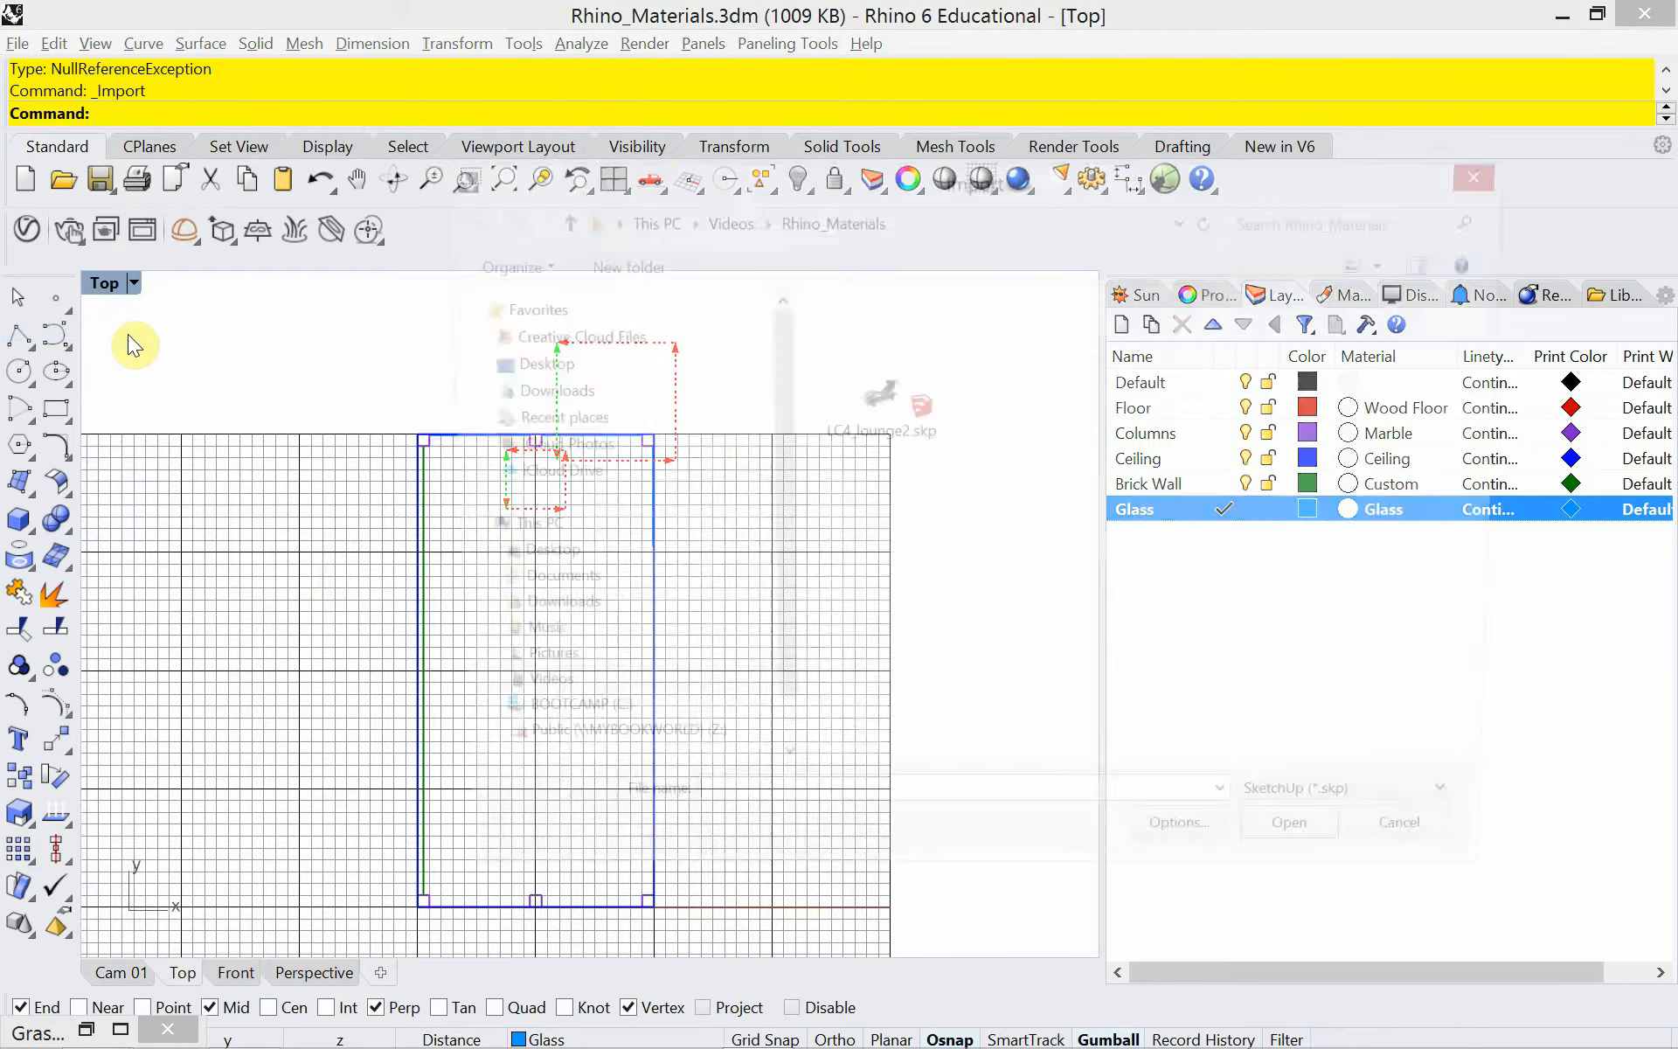
click(862, 438)
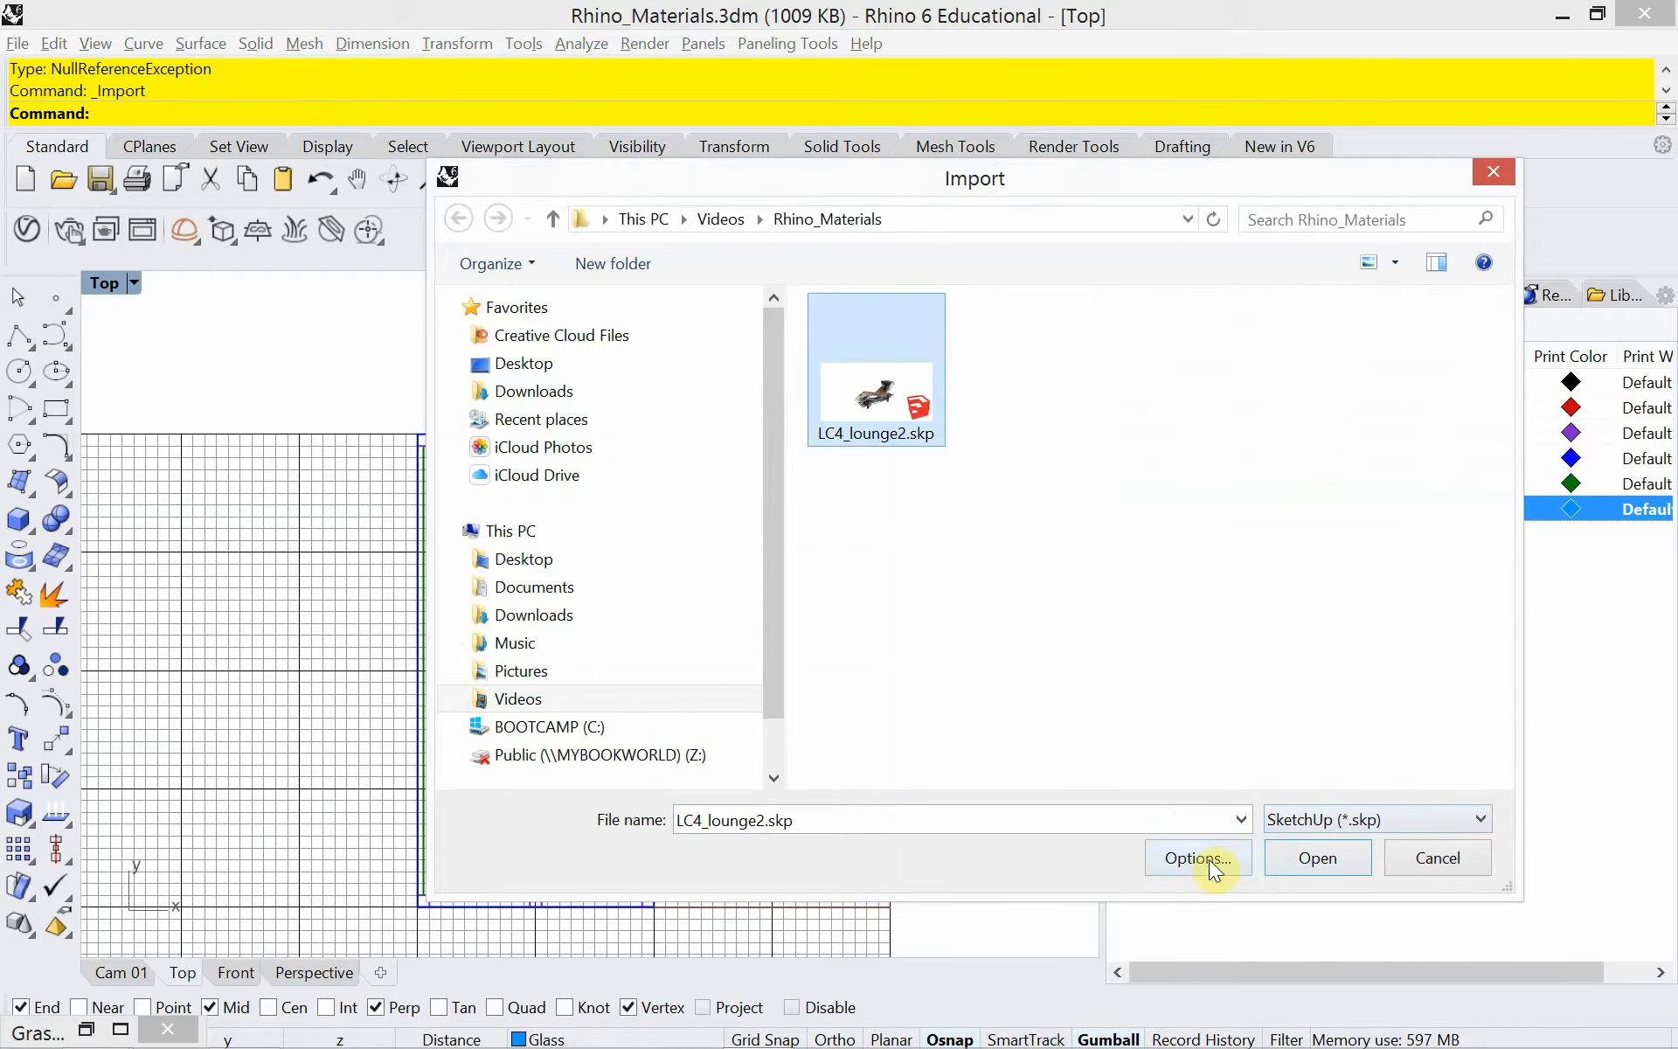
click(1318, 858)
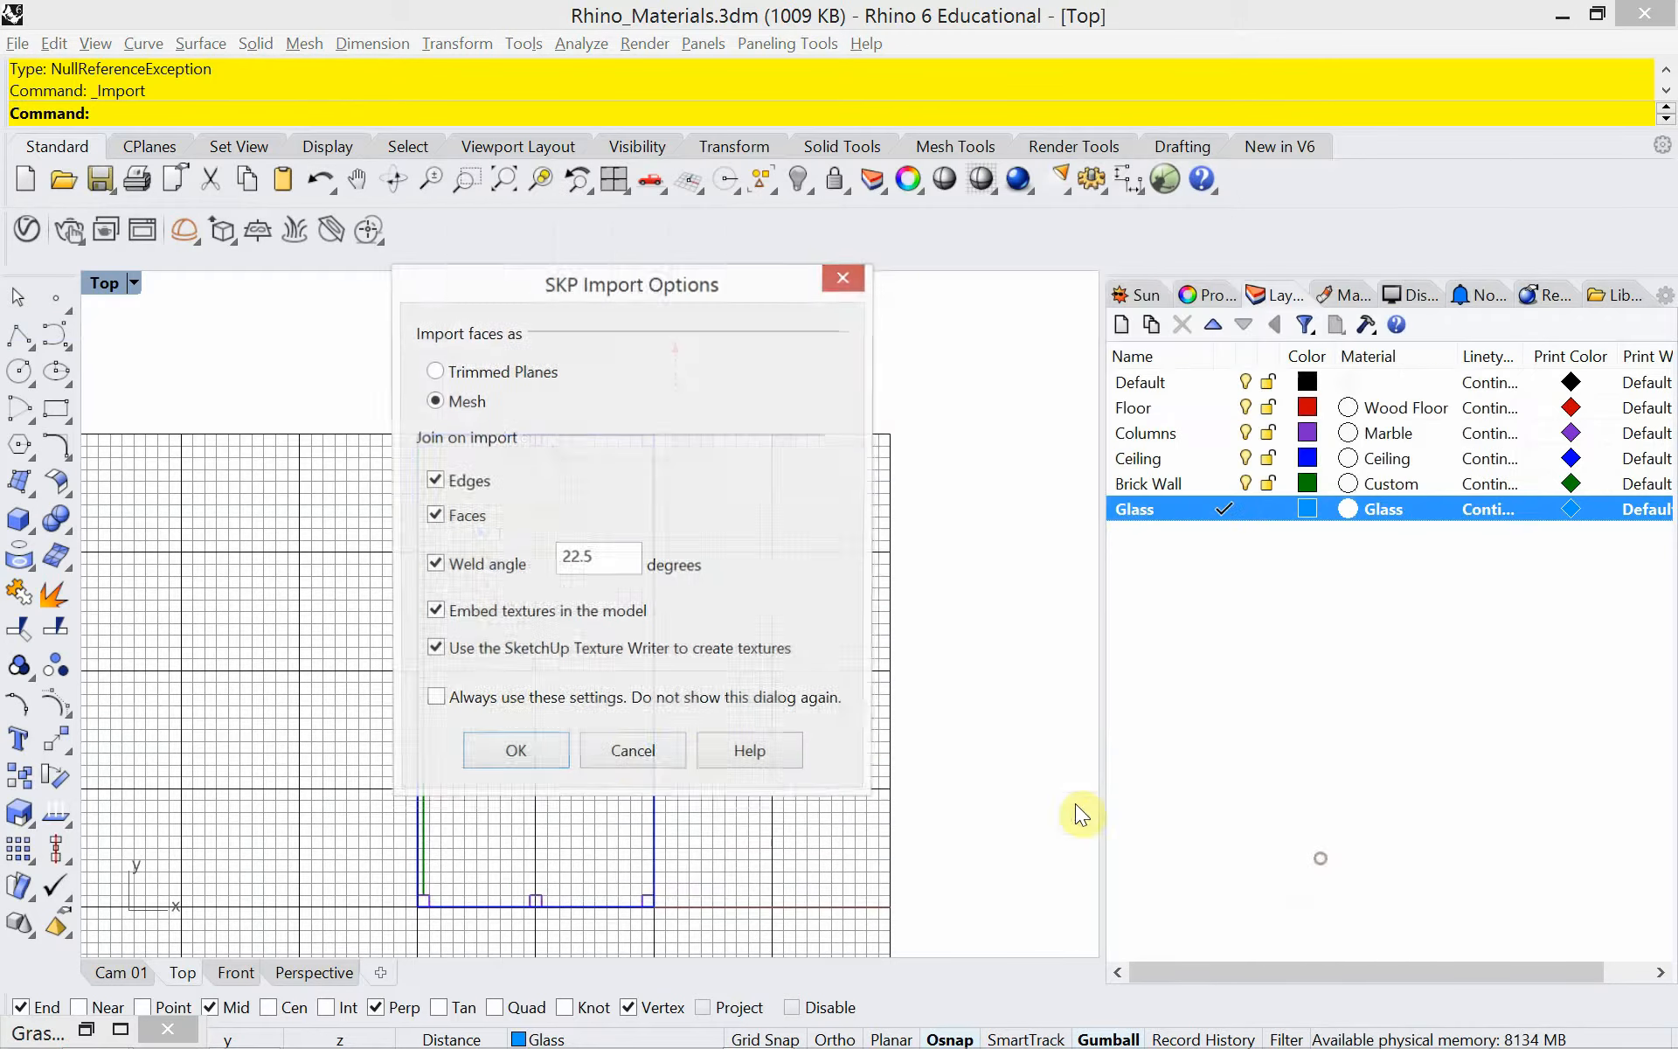
click(514, 755)
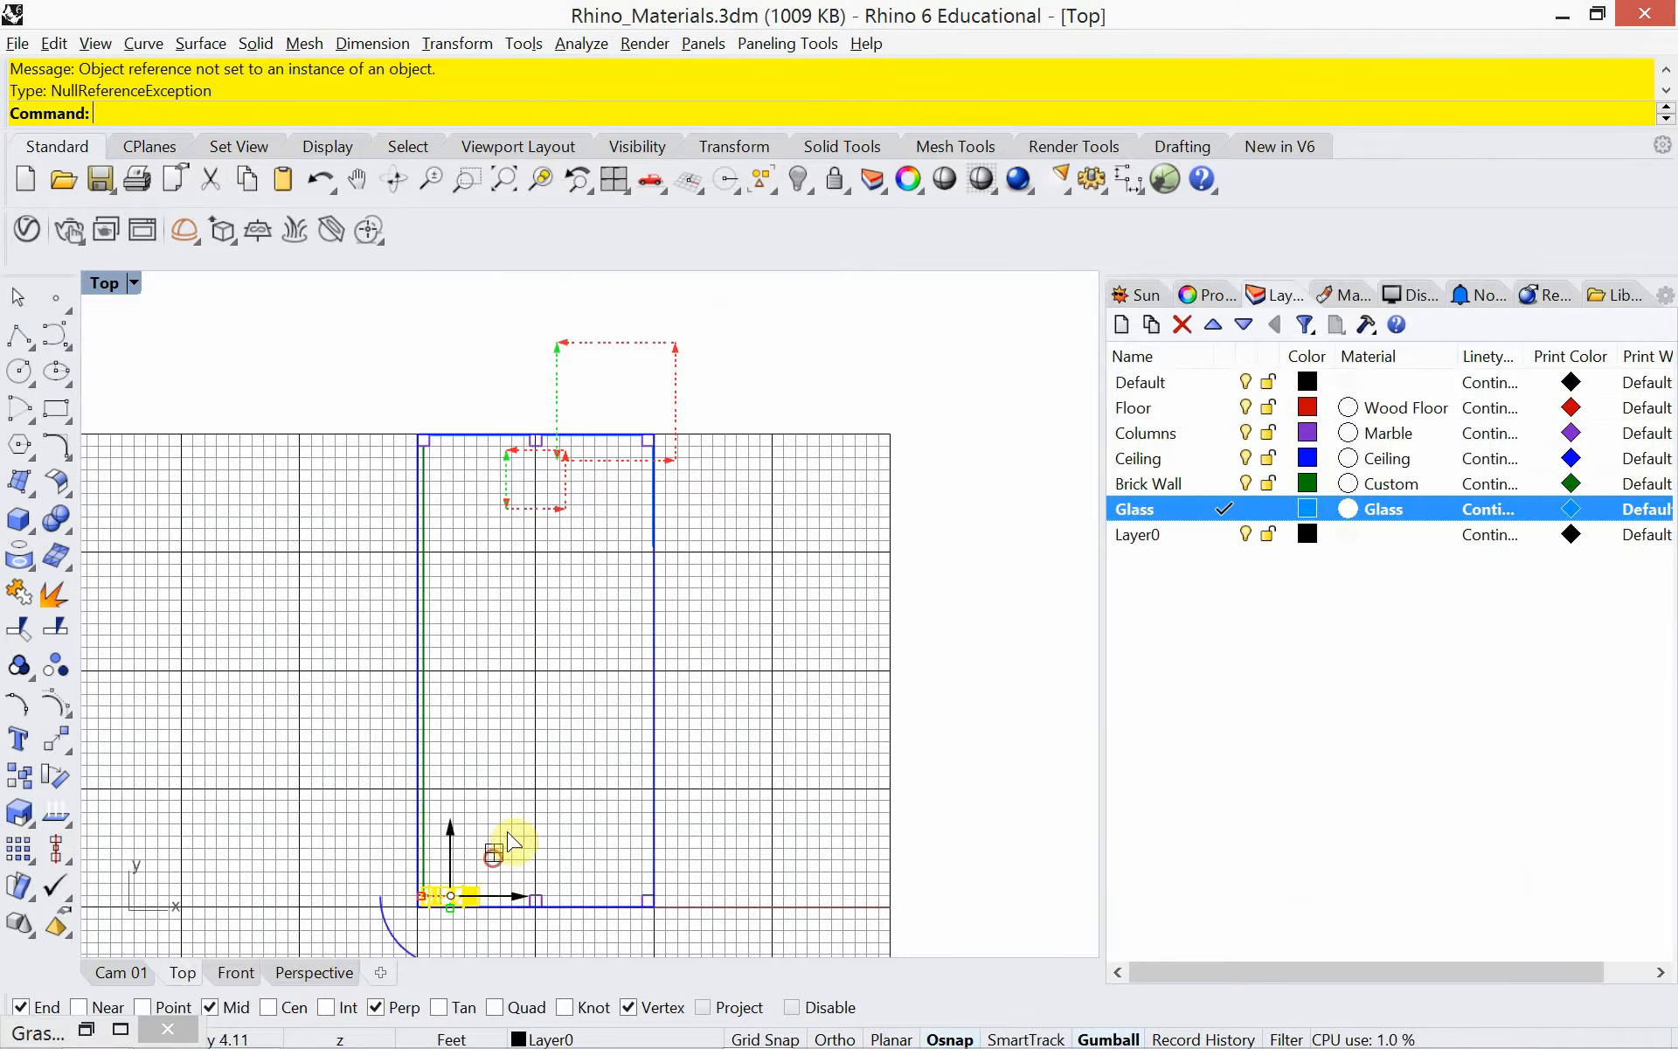
Move the imported chaise lounge to the room's far end near the middle column, and rotate it horizontally in the Perspective view.
drag(494, 857, 539, 474)
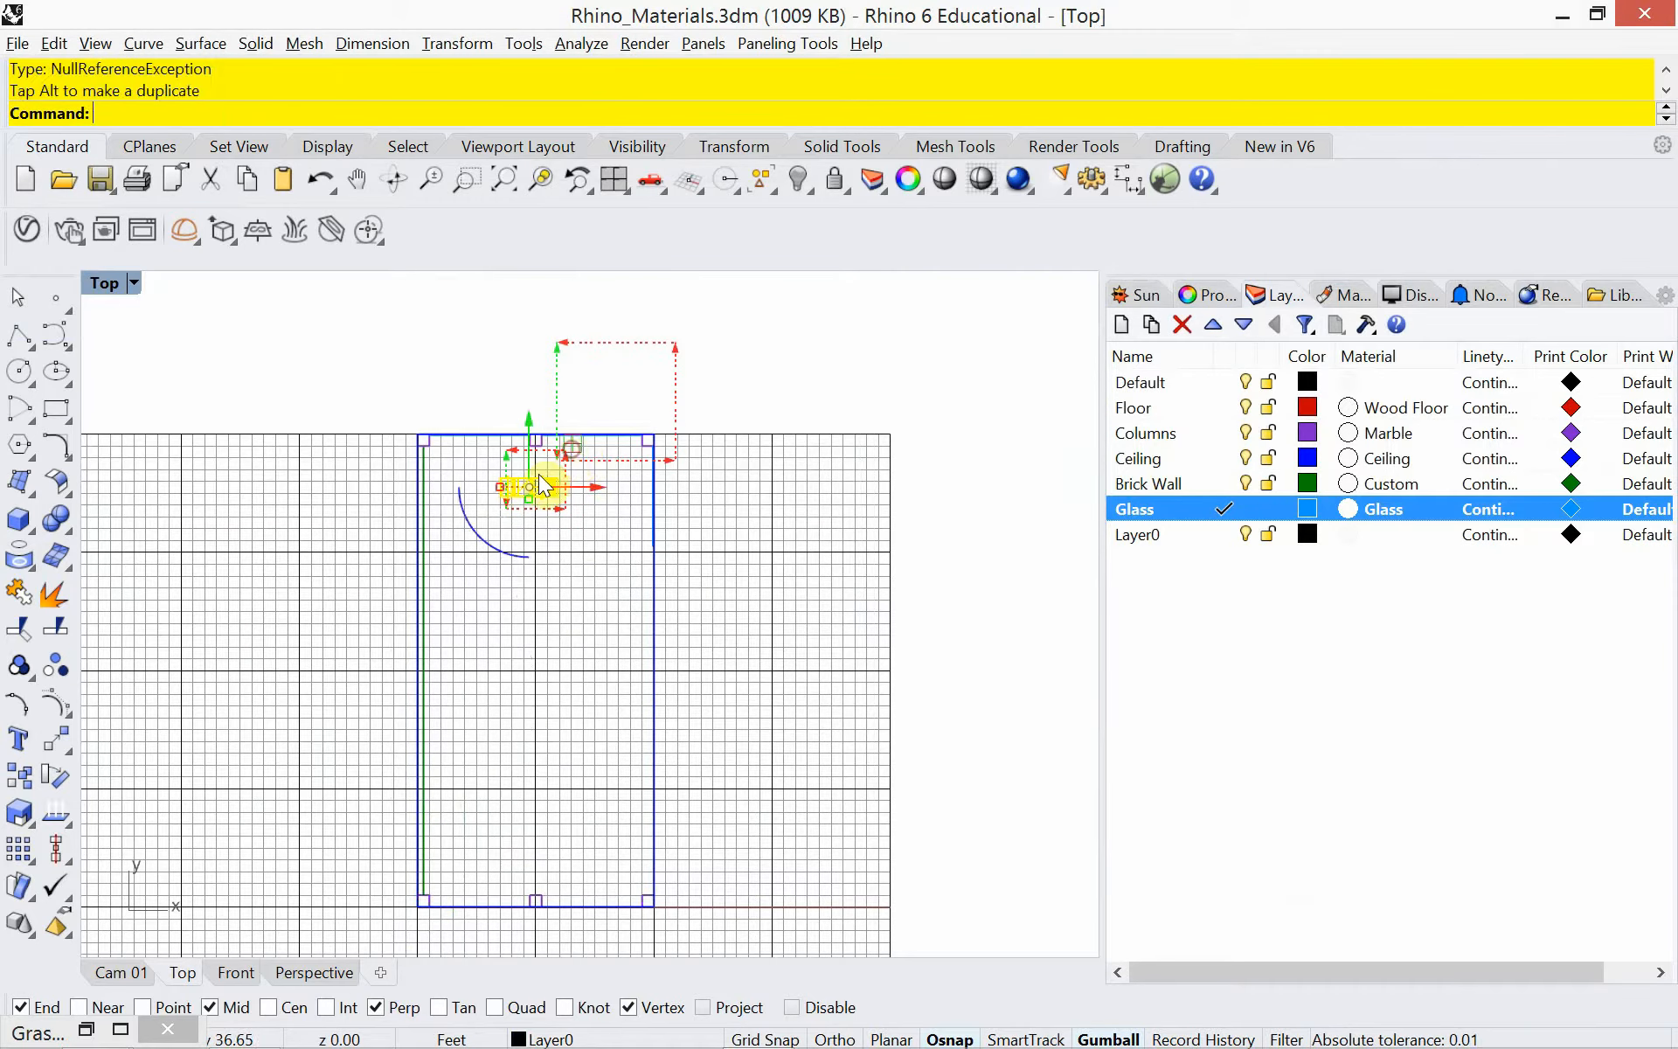
scroll(533, 479, up, 5)
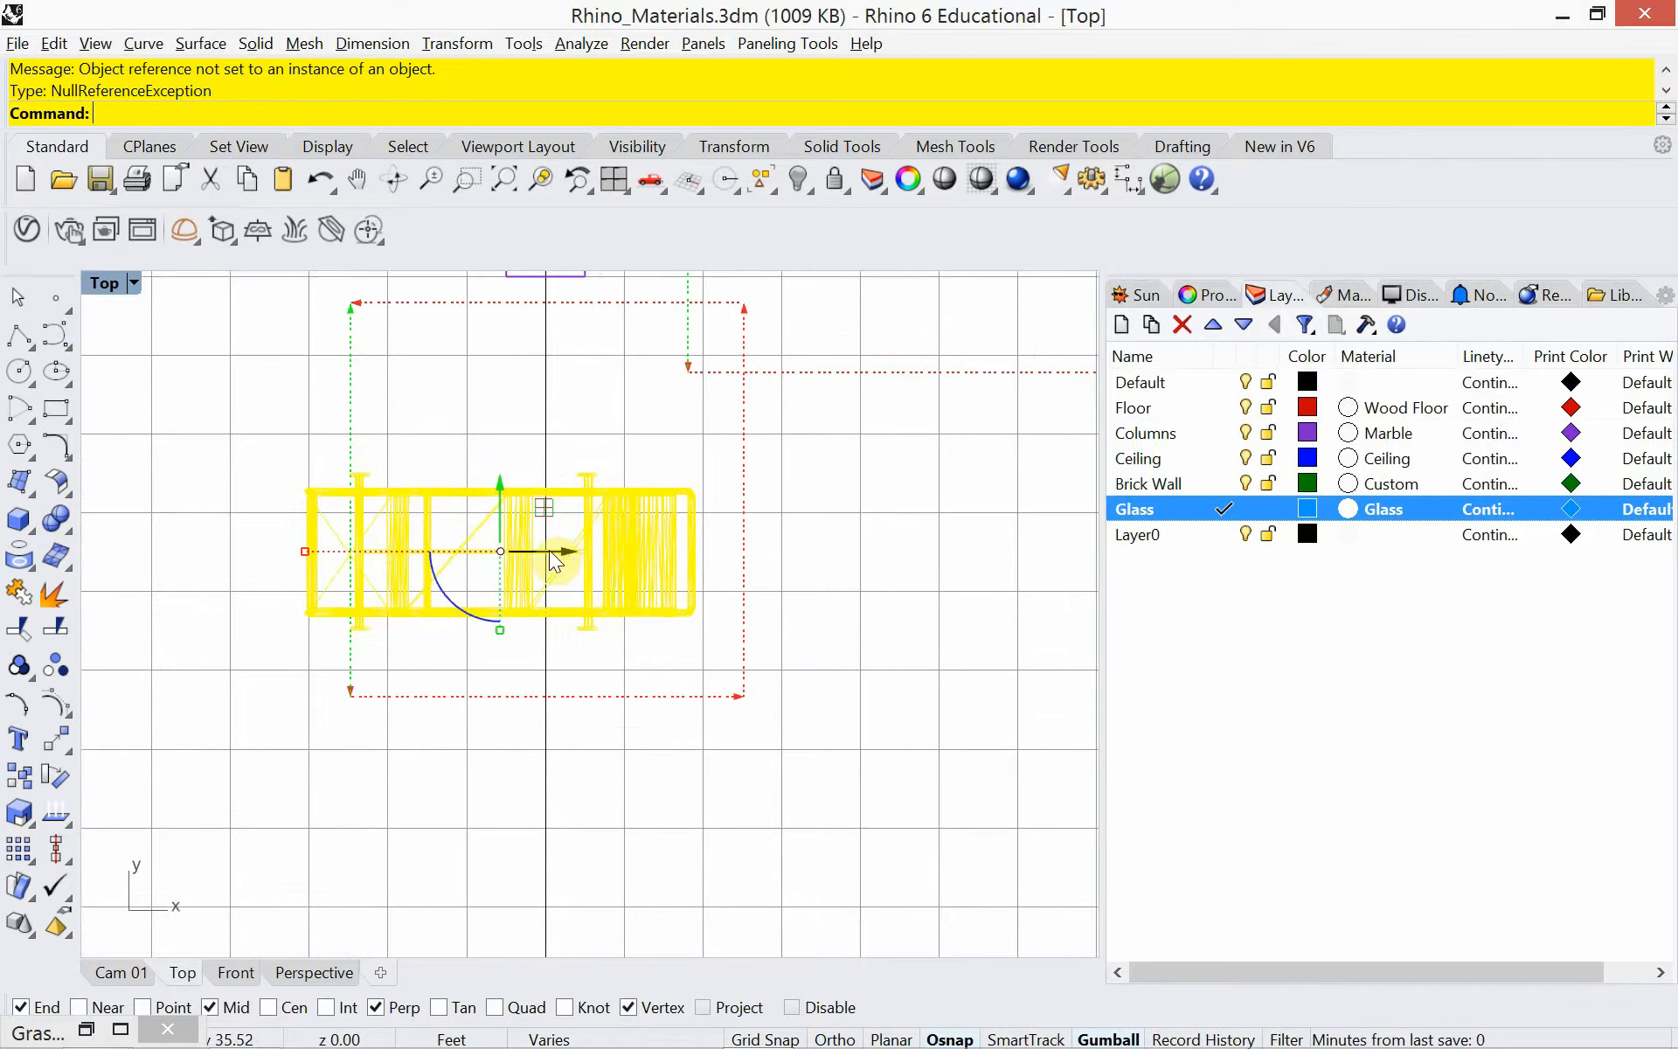
click(304, 973)
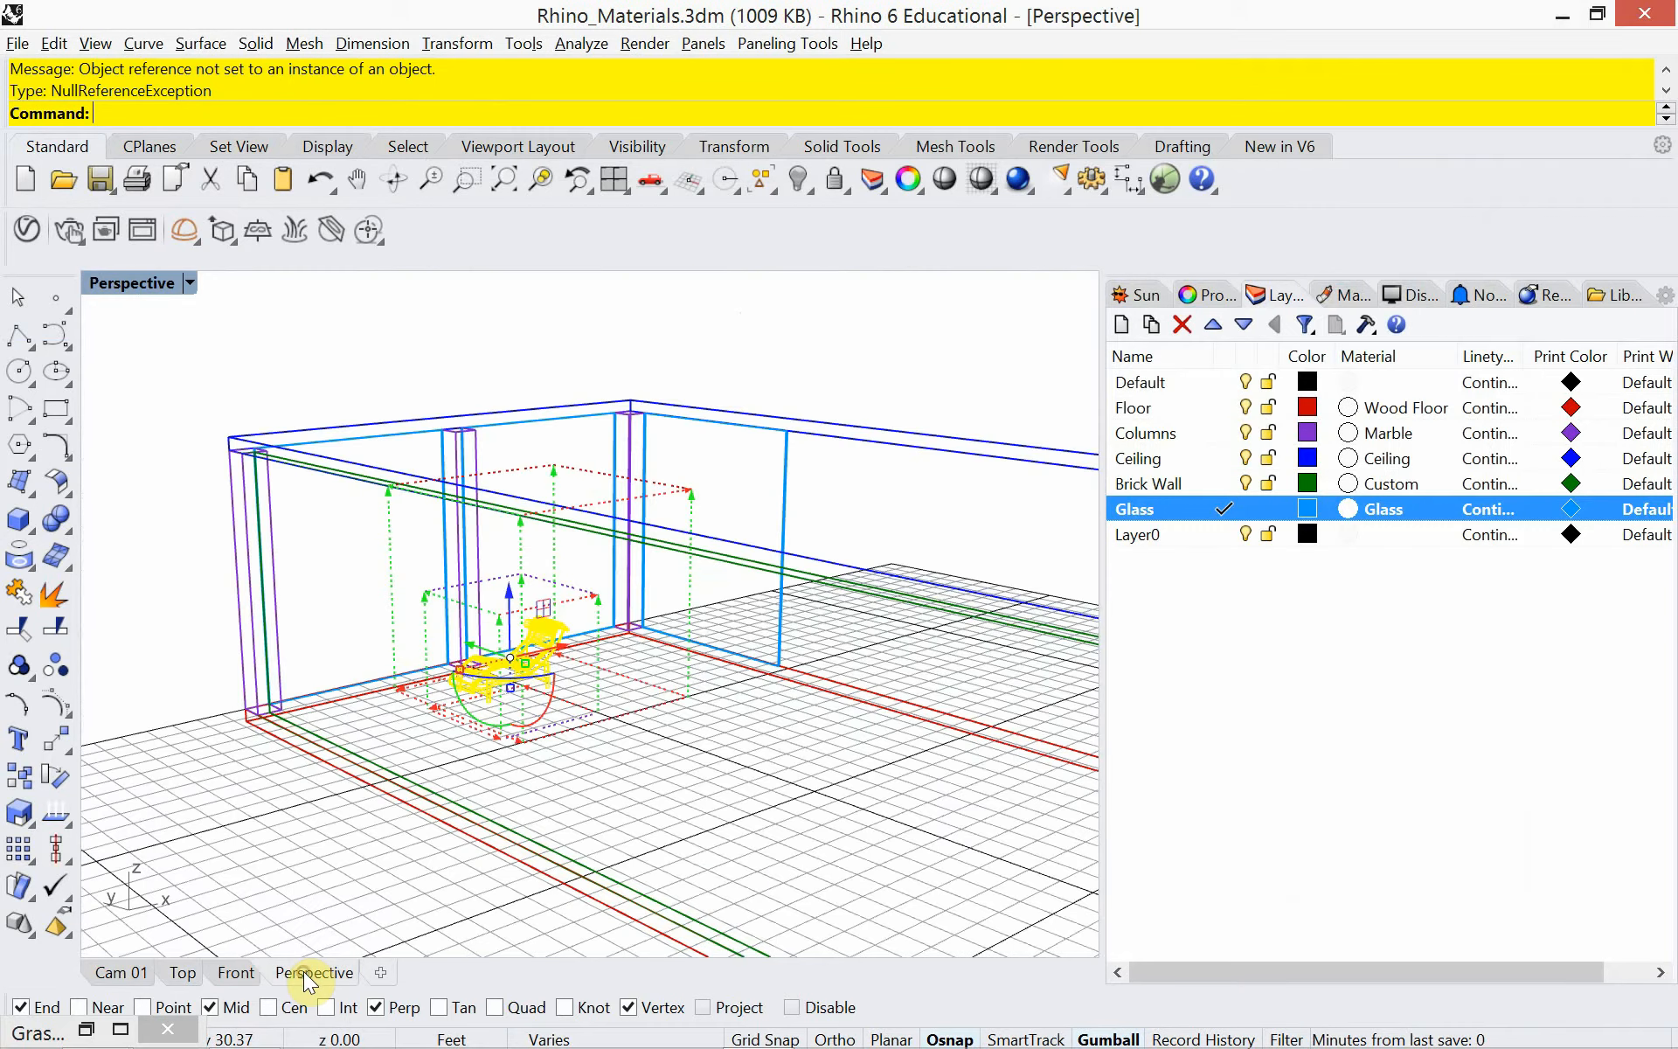
right_drag(382, 817, 581, 602)
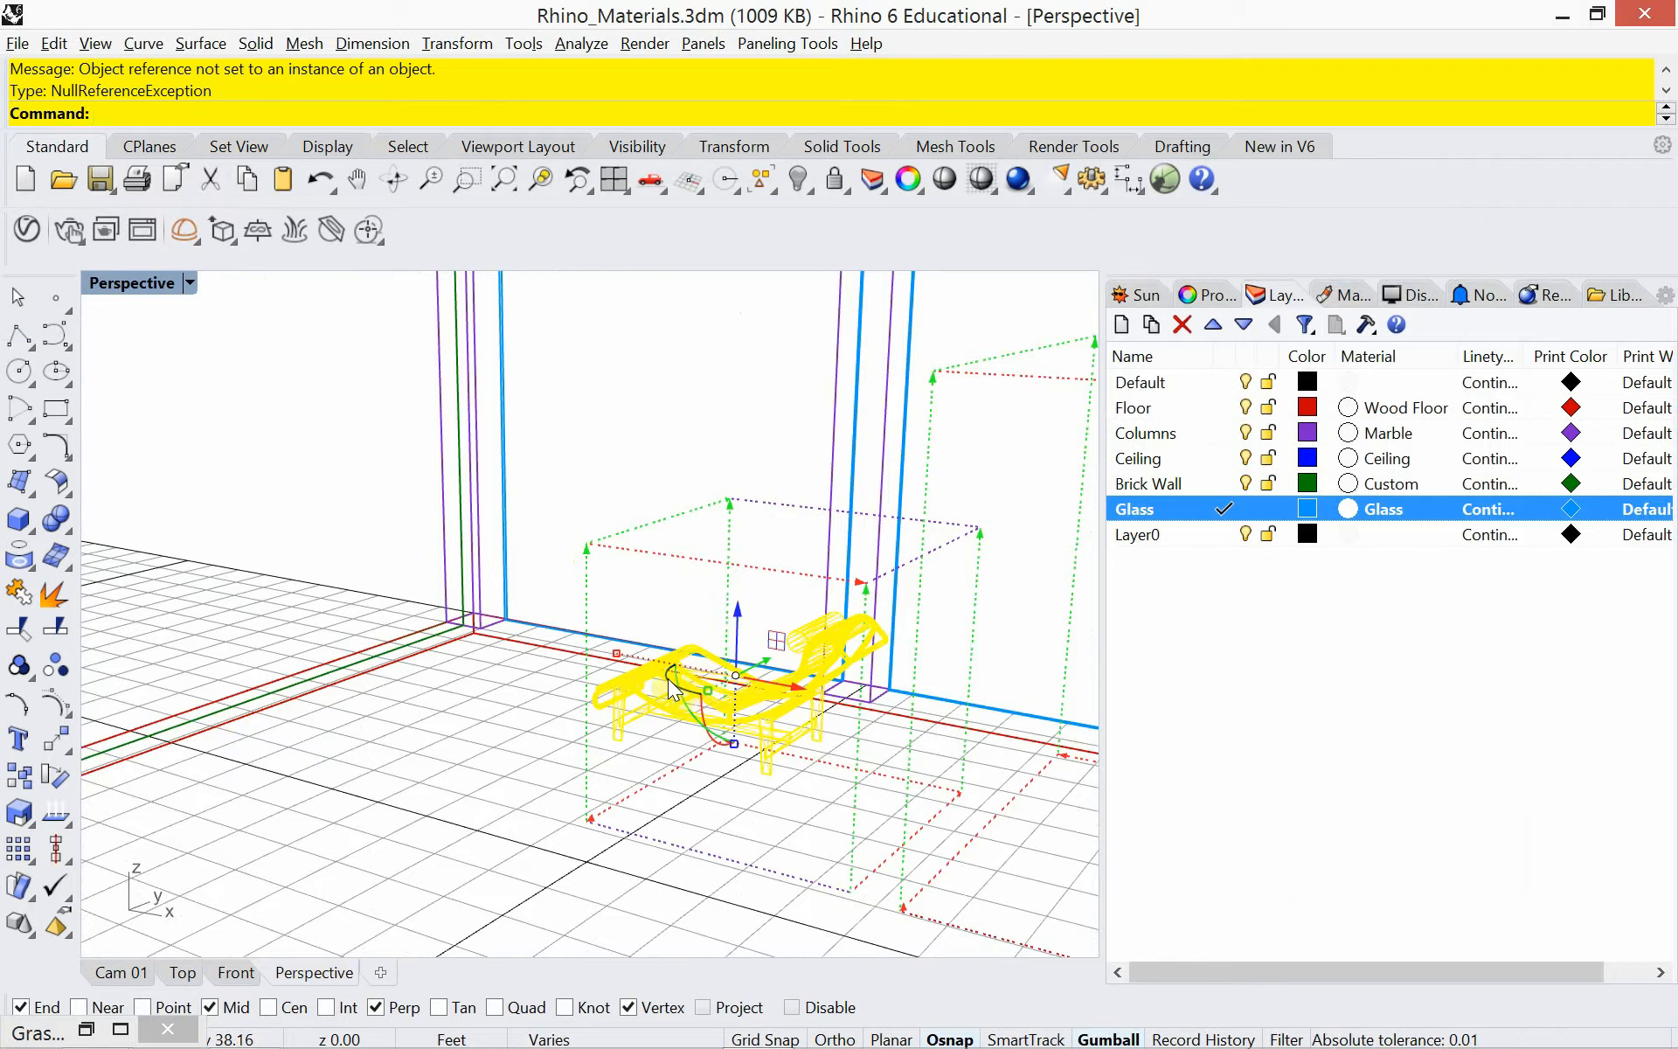
drag(673, 690, 1058, 721)
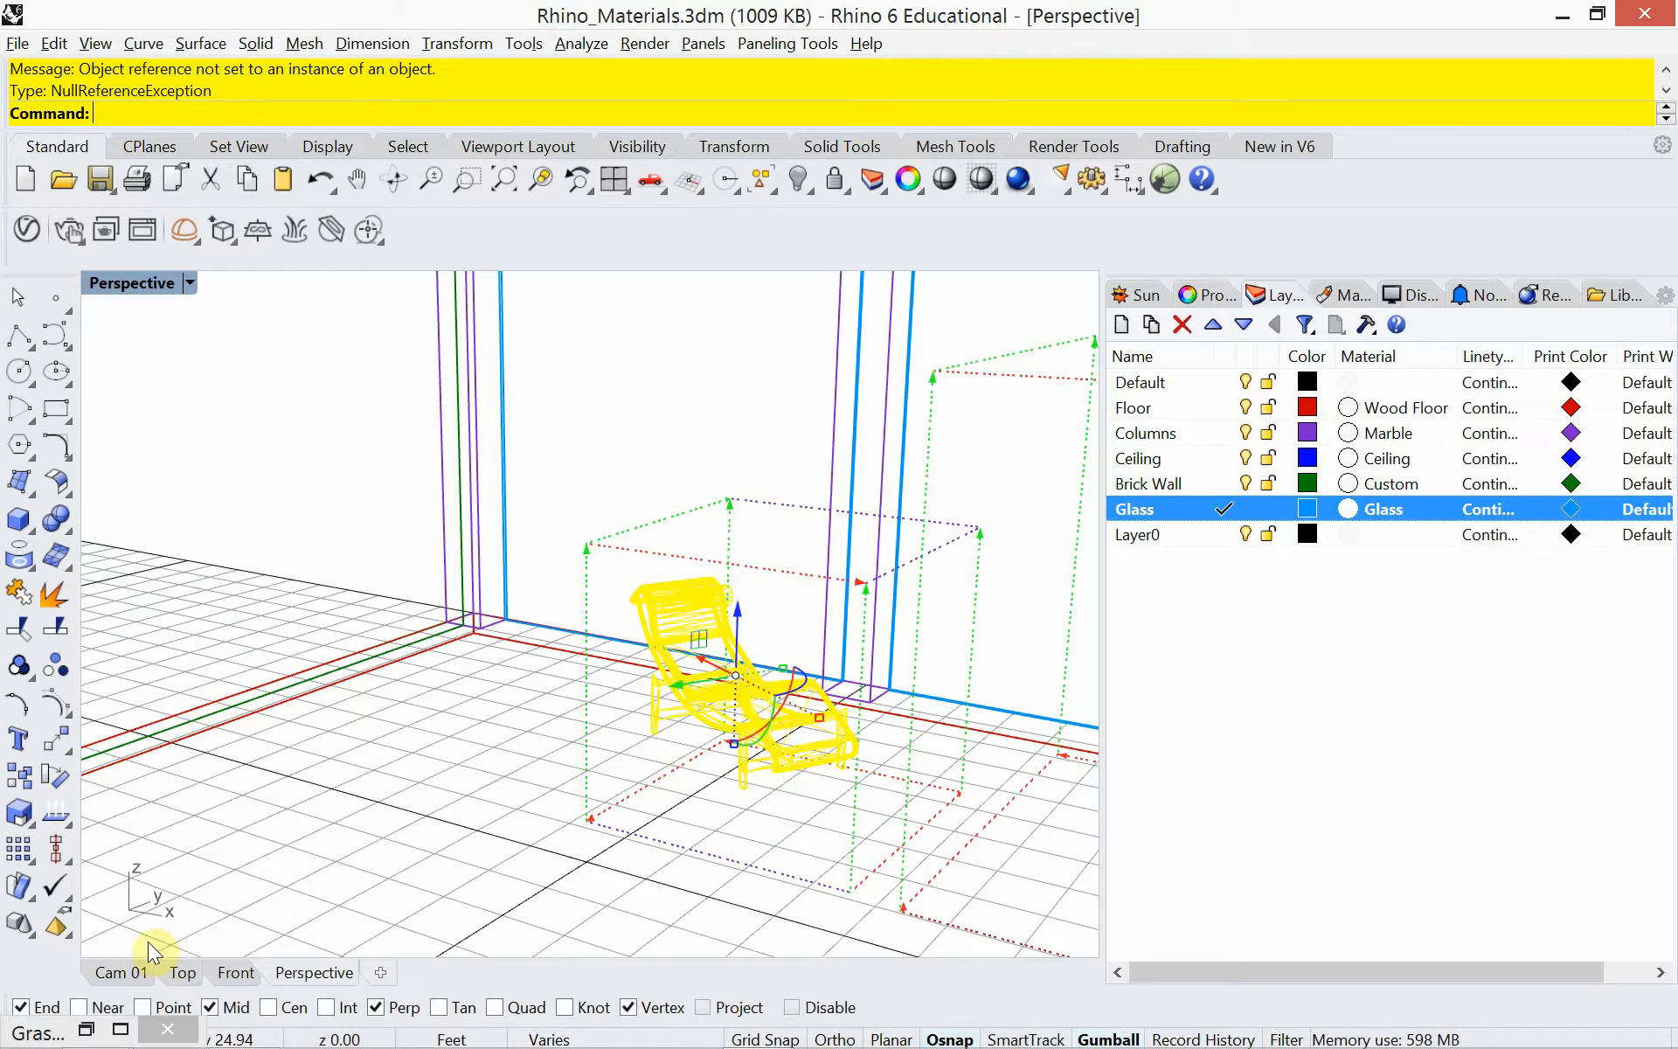
In the Cam 01 view, shift the chaise lounge slightly toward the middle of the scene and deselect it.
click(121, 972)
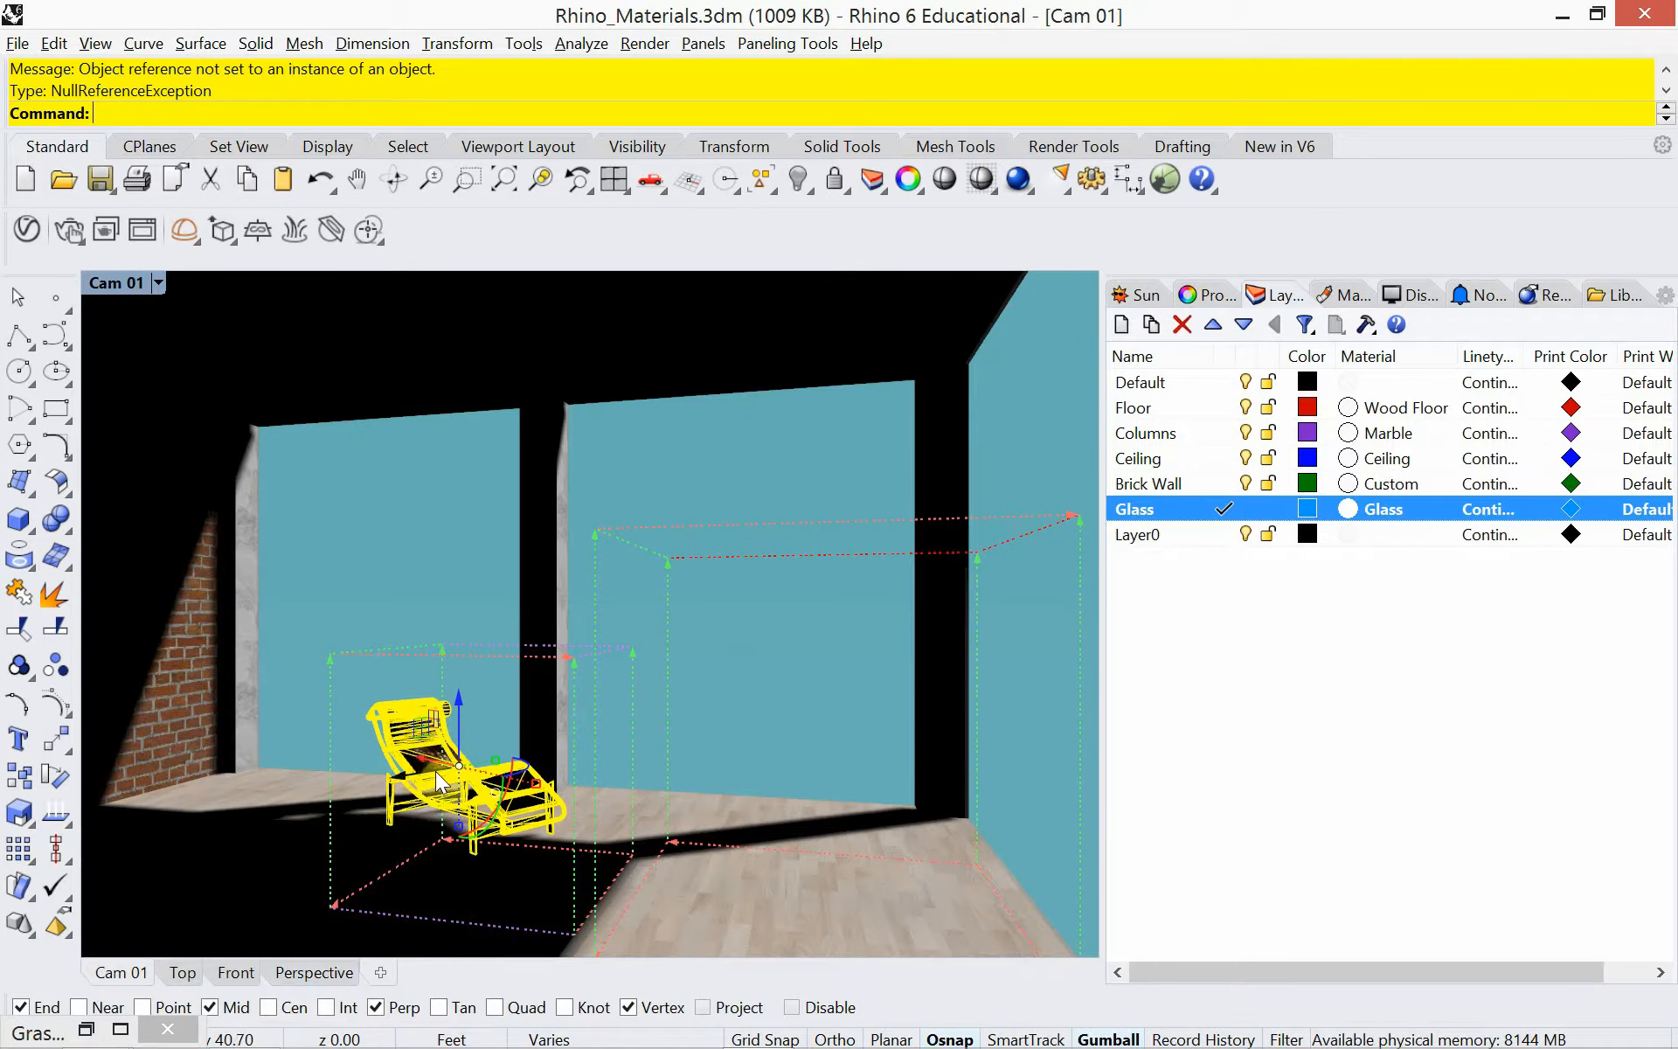
drag(436, 773, 487, 791)
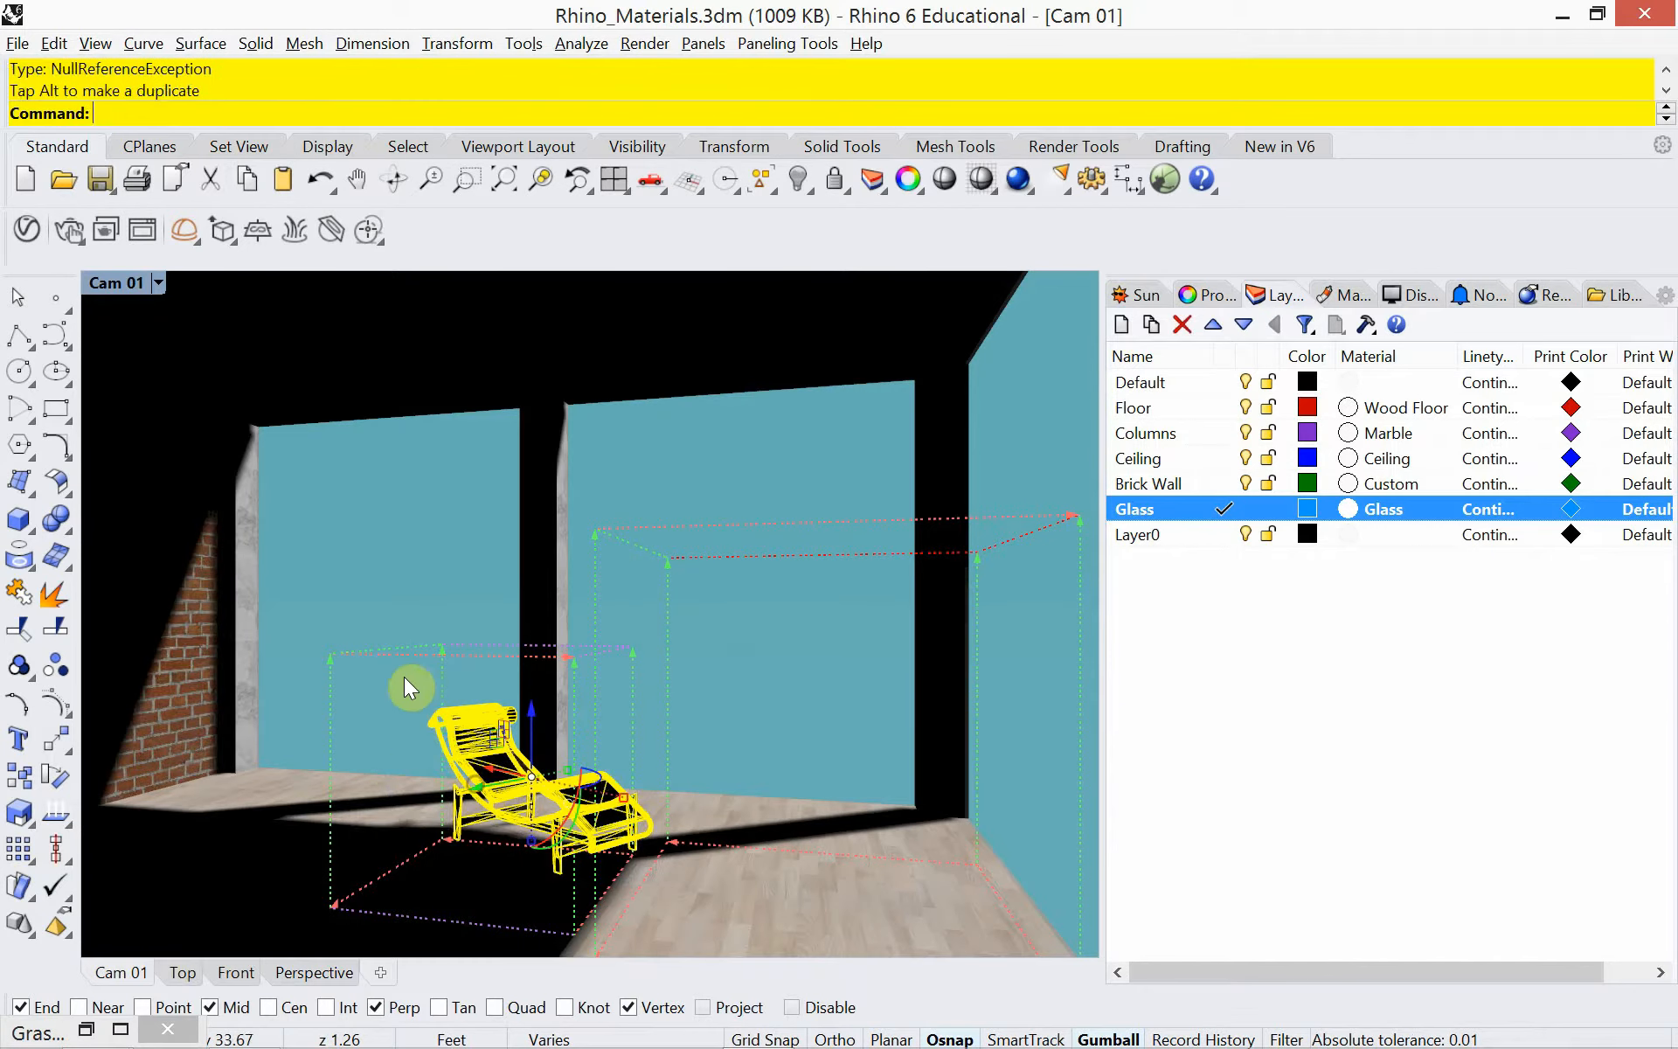
click(401, 556)
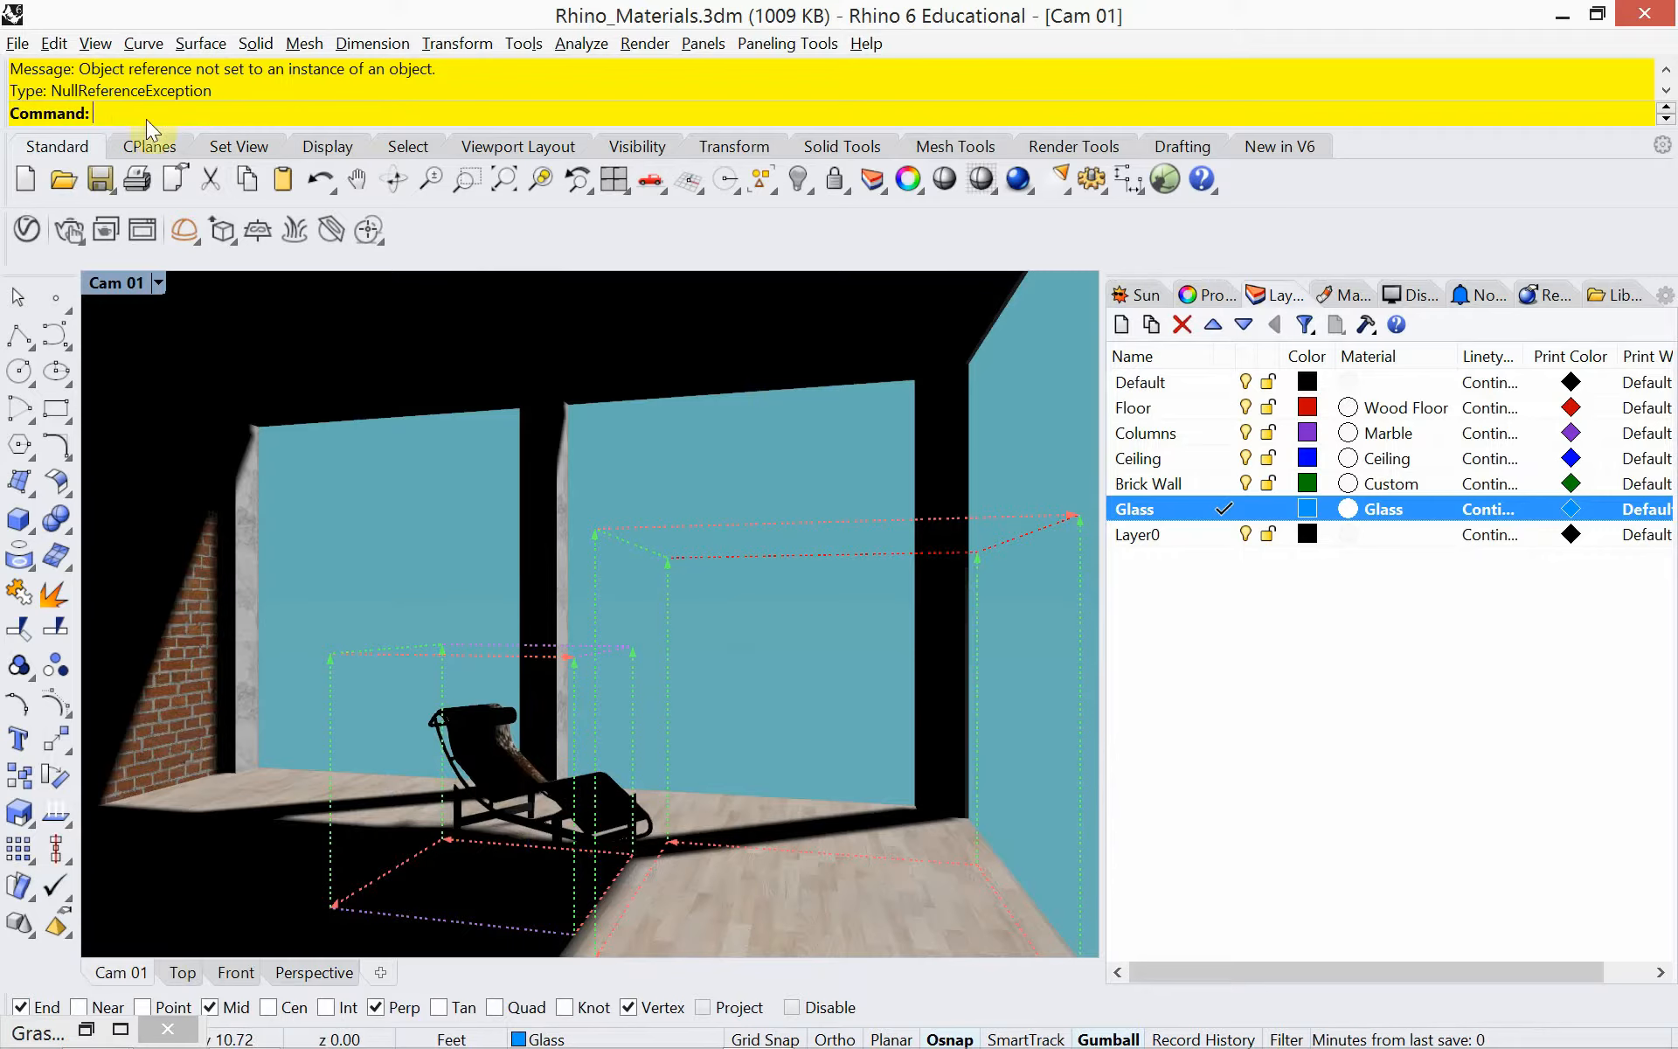
Save the Rhino model and render the Cam 01 view with the chaise lounge in place.
click(18, 43)
click(45, 158)
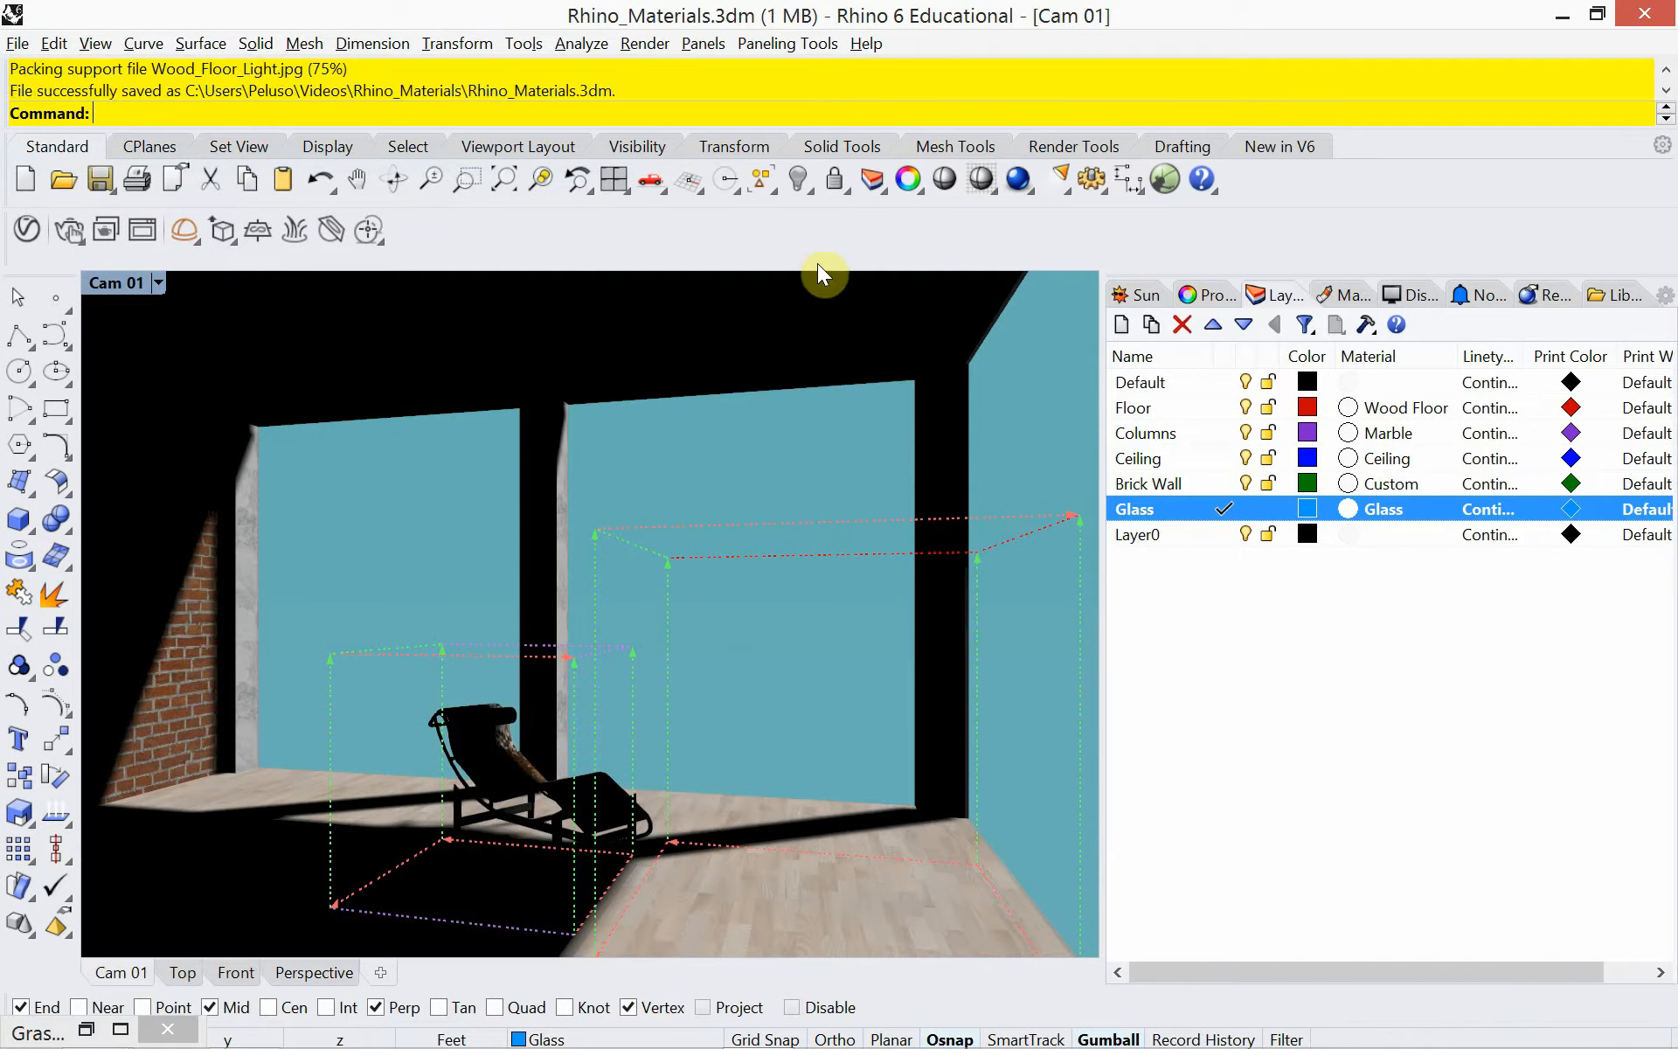
click(1017, 179)
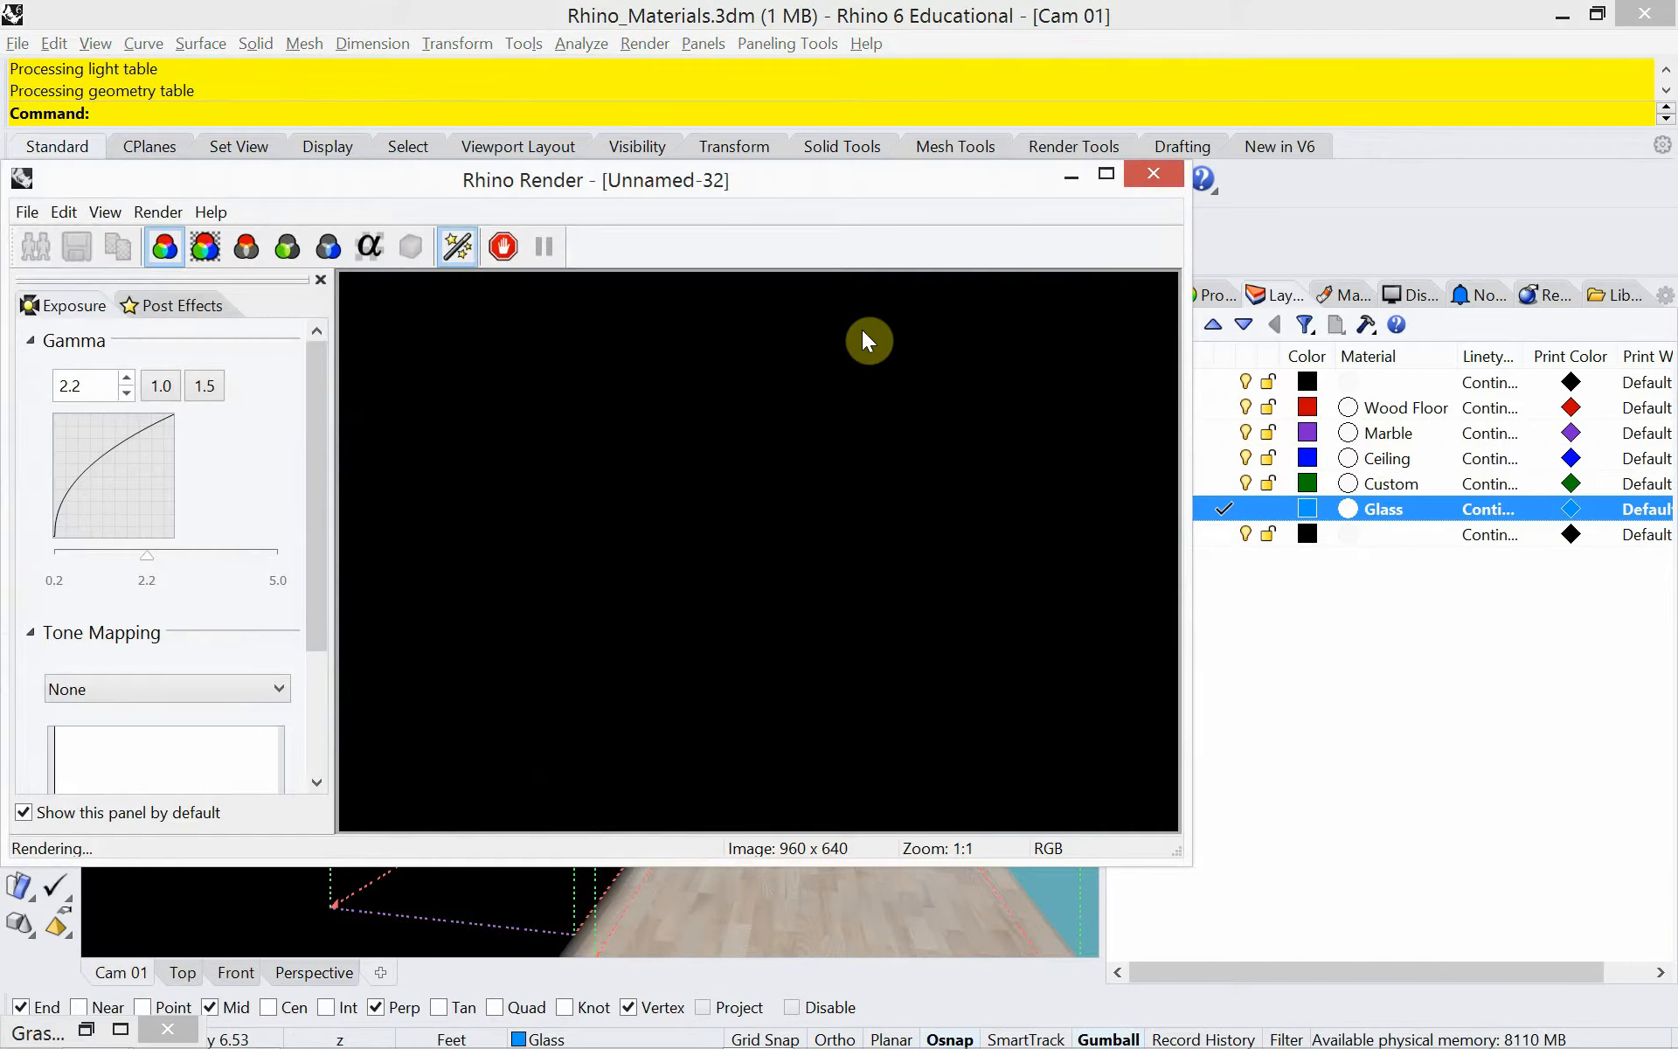
drag(835, 181, 793, 213)
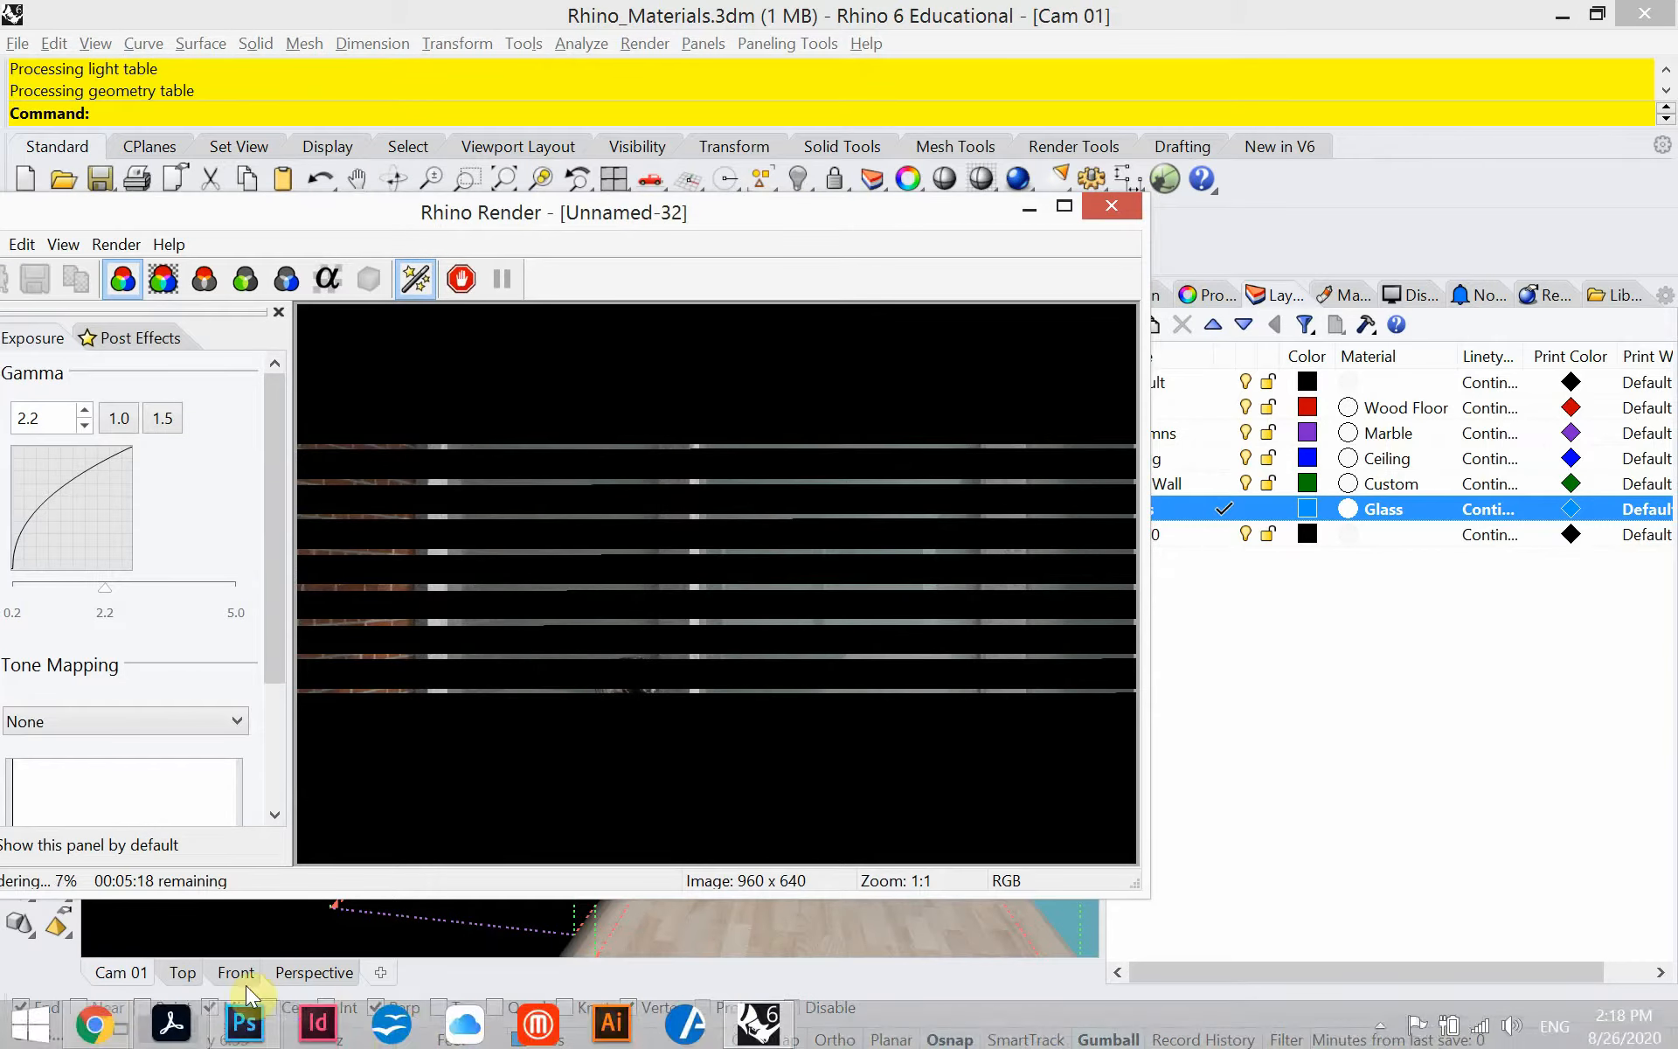
Switch to Chrome, search Google for "city sky" in a new tab, and close the downloads bar.
mouse_move(101, 1042)
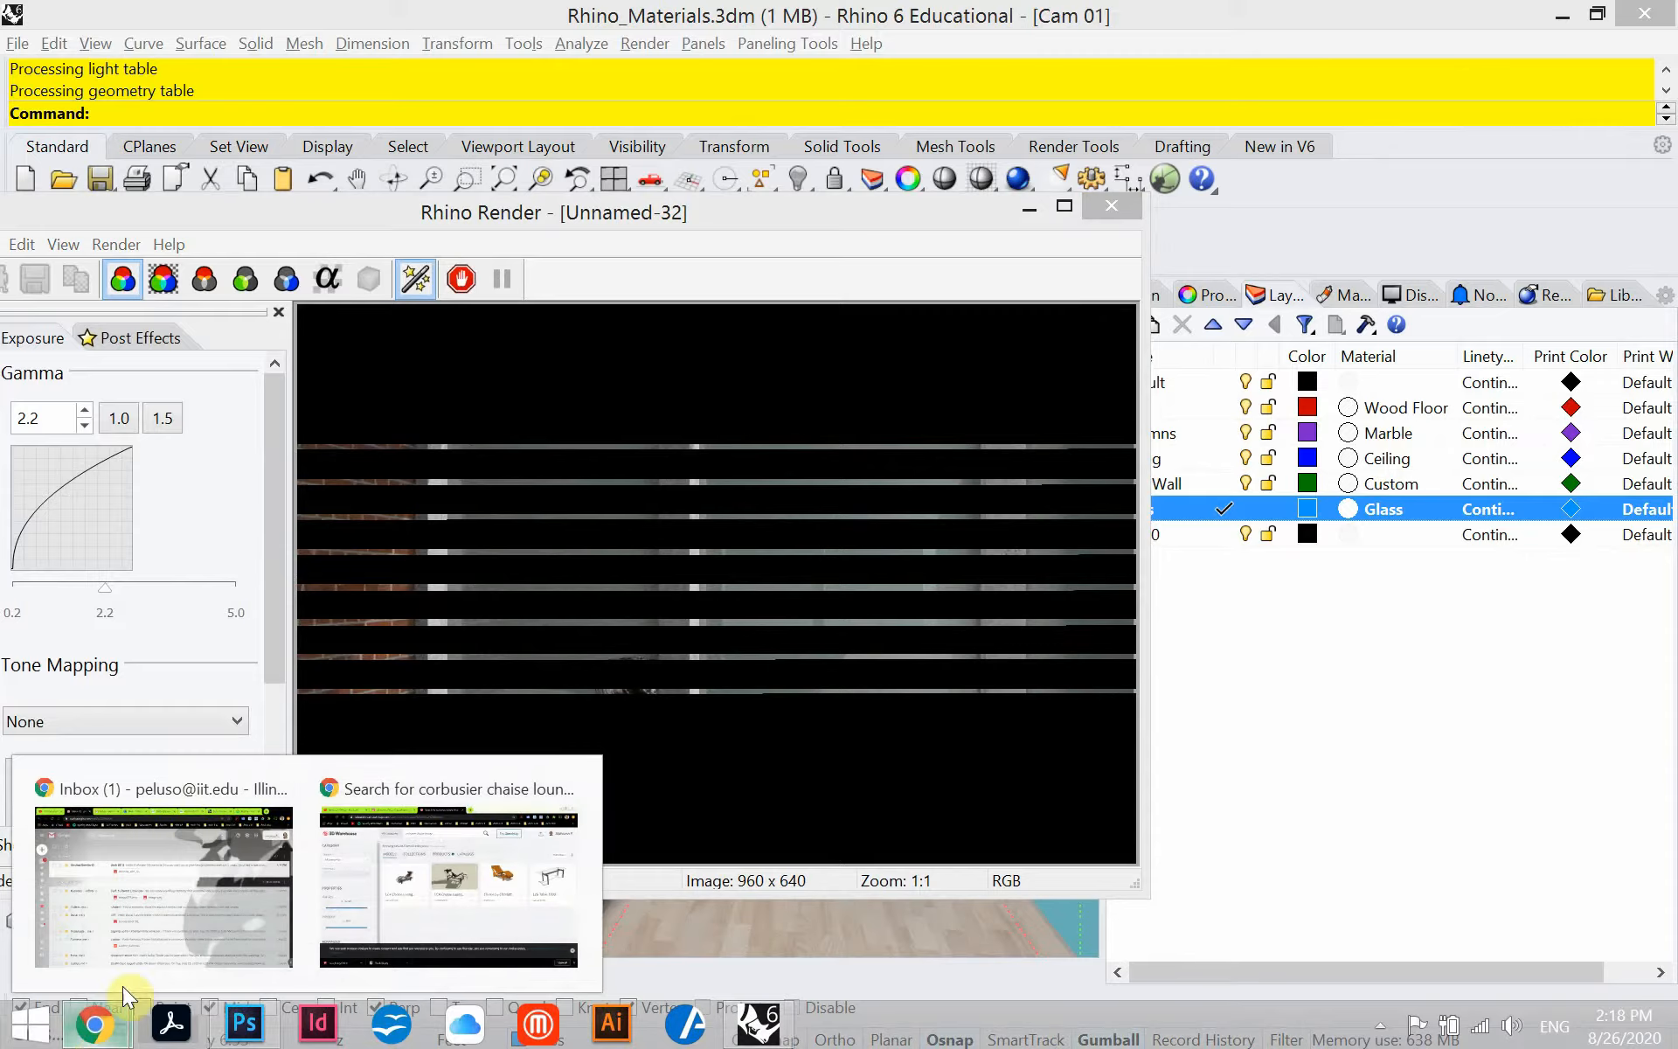
click(367, 791)
click(980, 22)
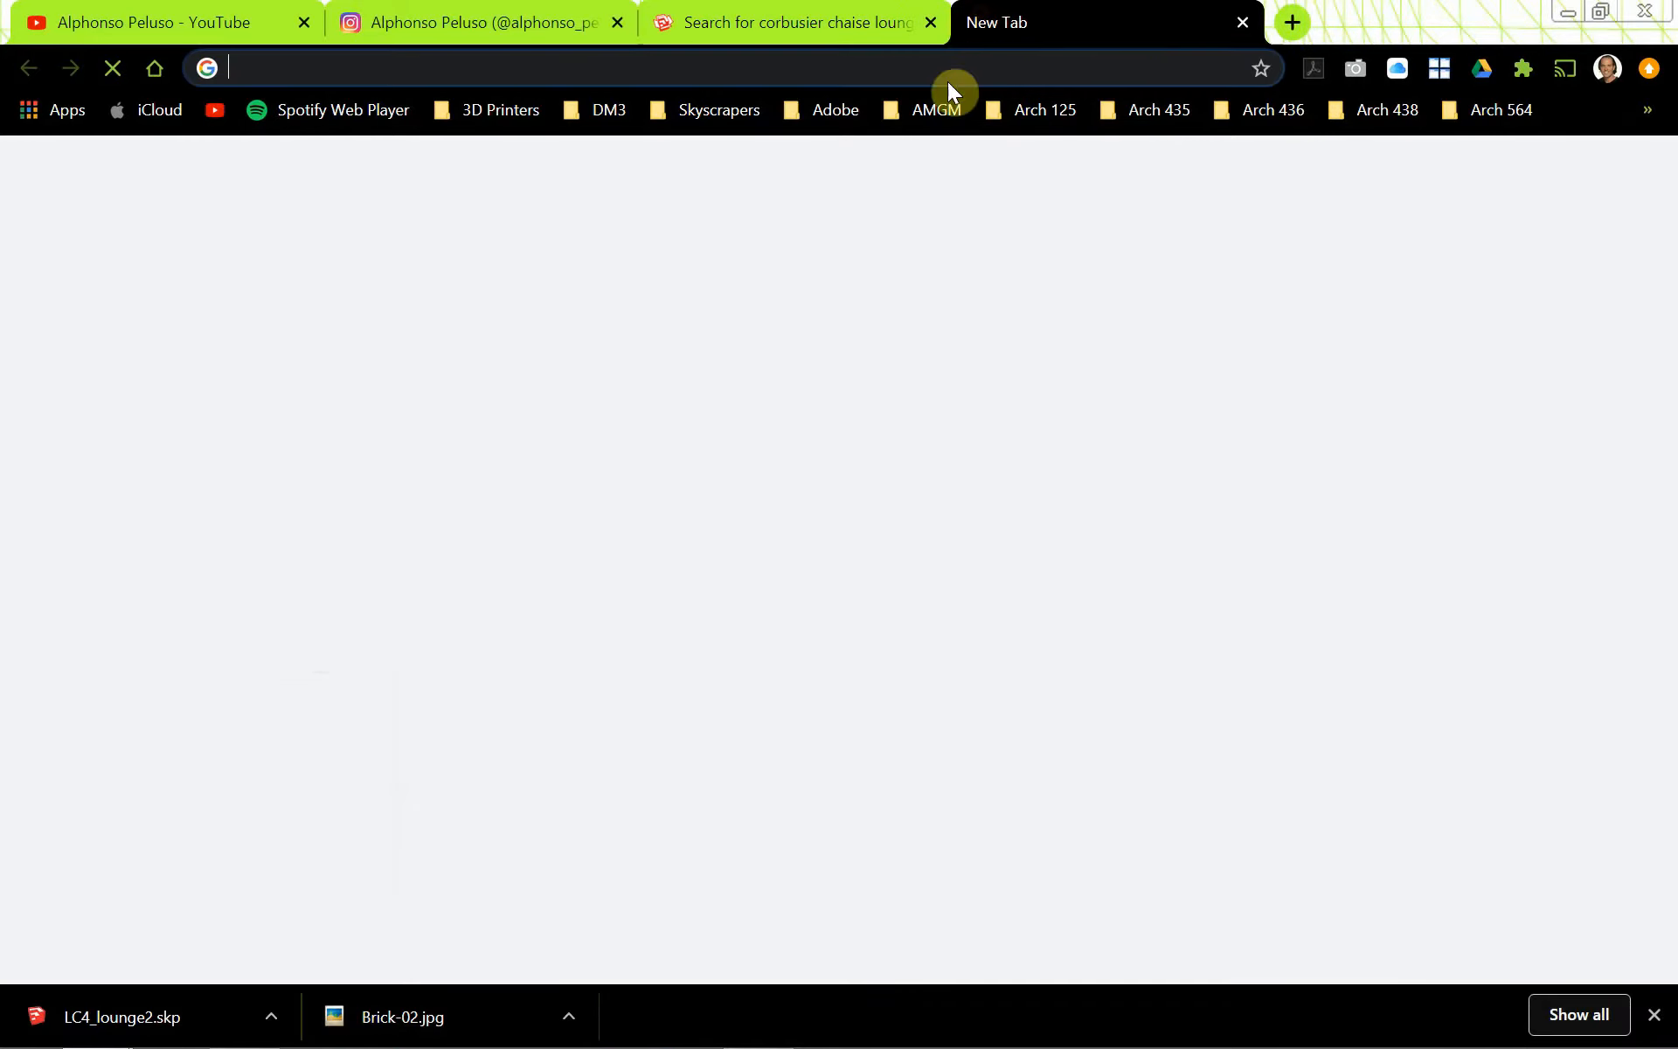
click(564, 537)
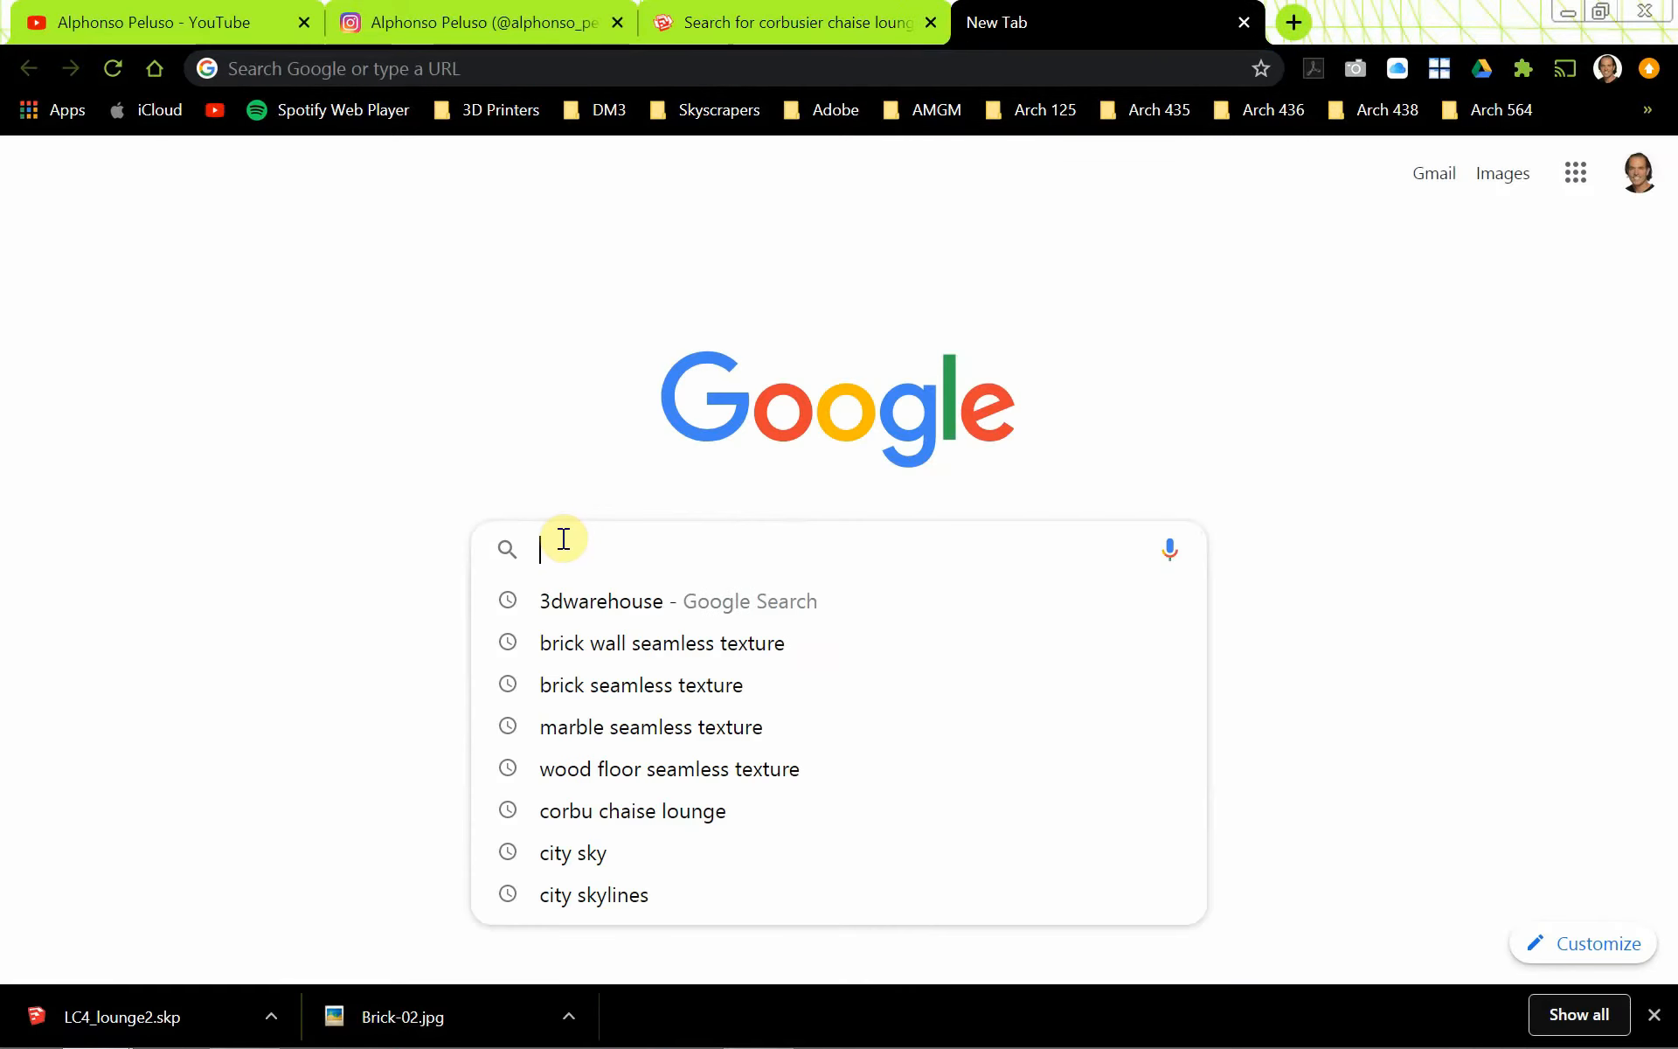
text(city)
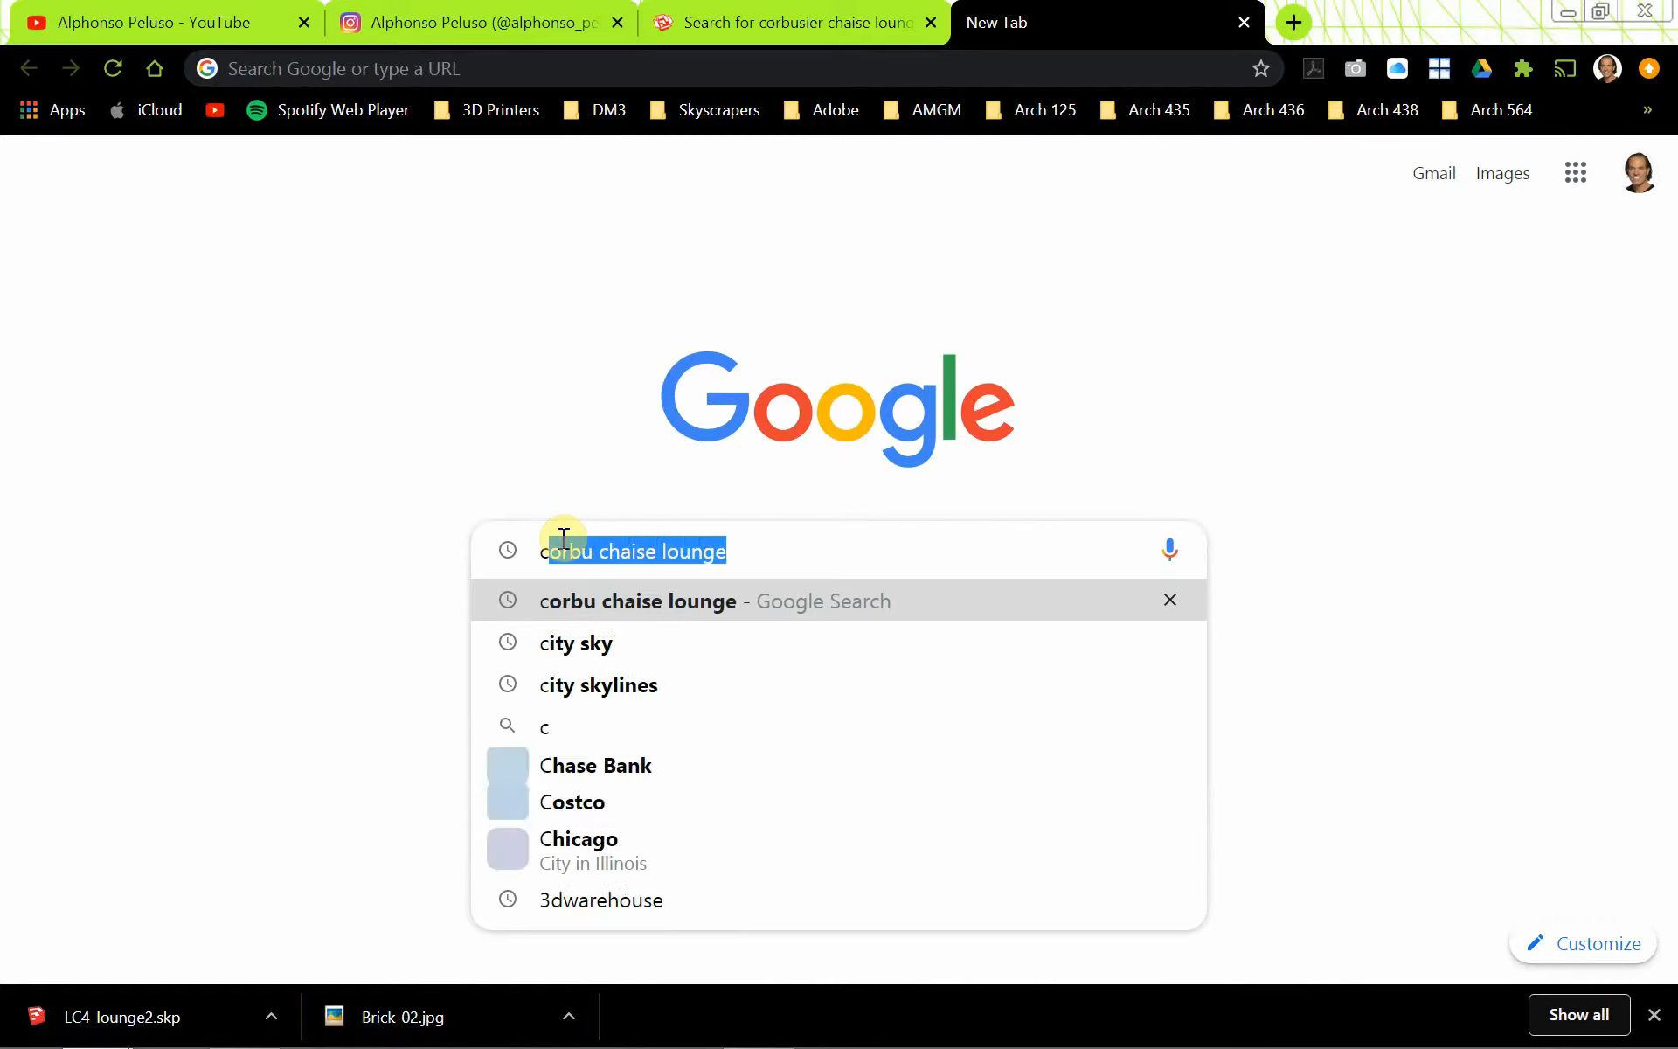
text(ky)
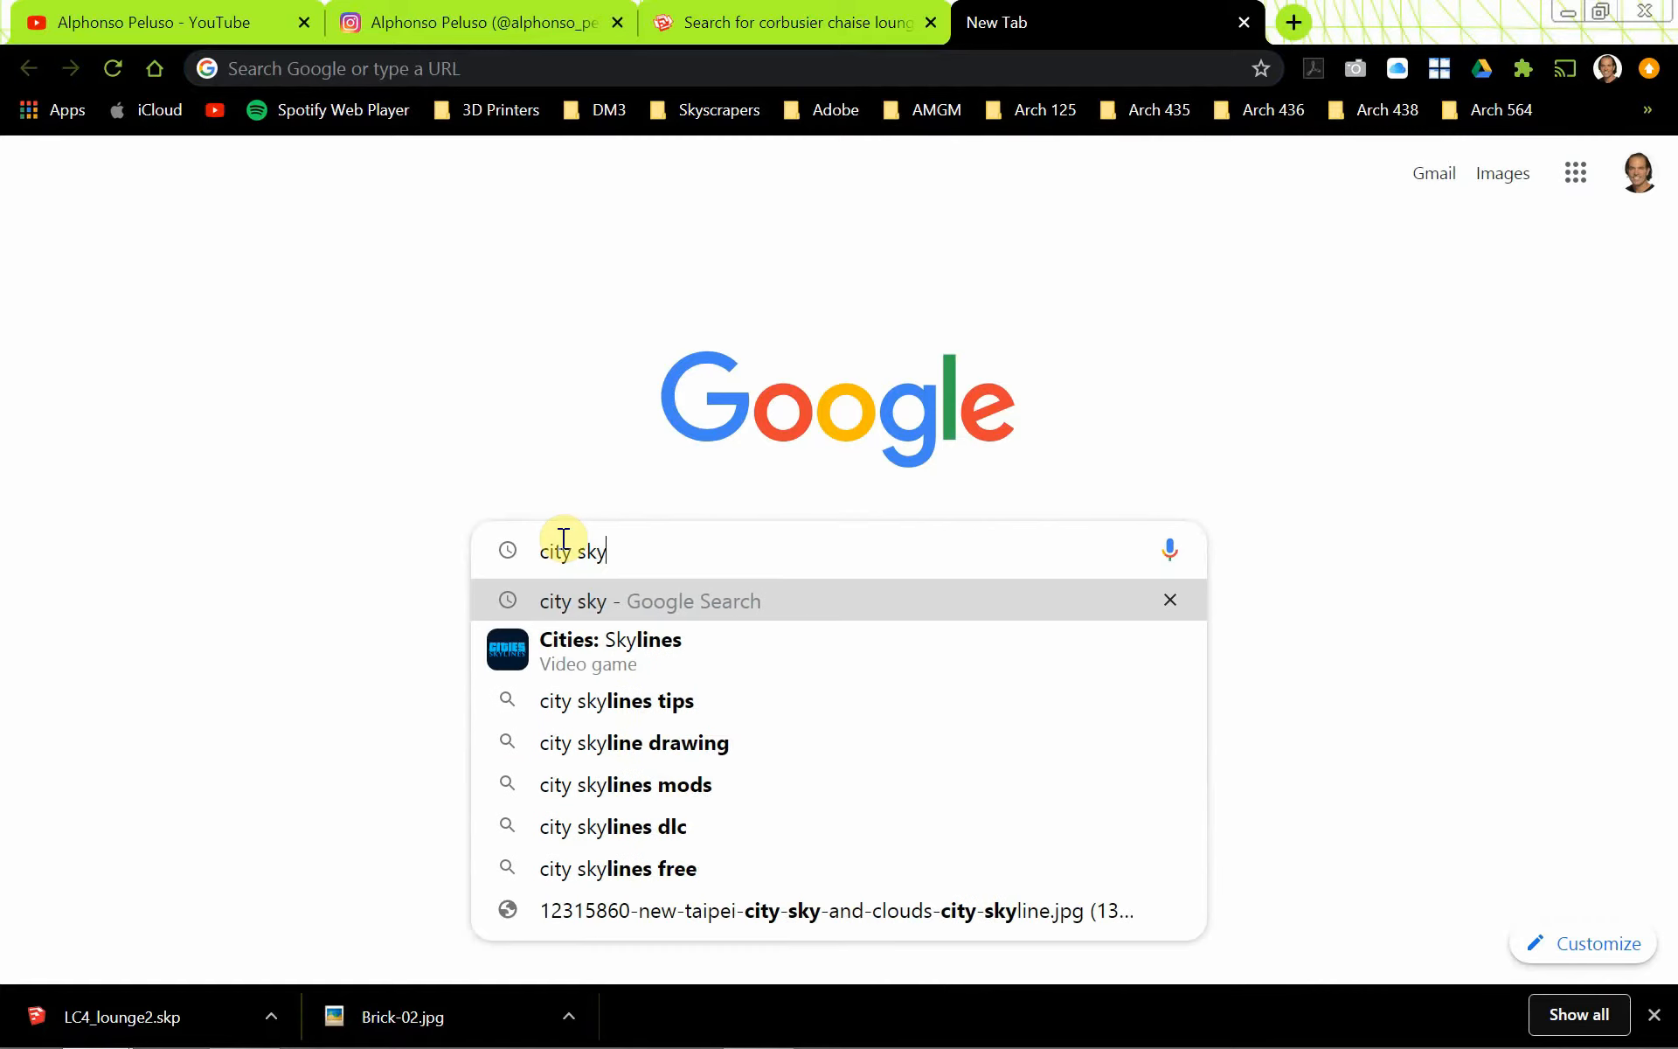
key(Return)
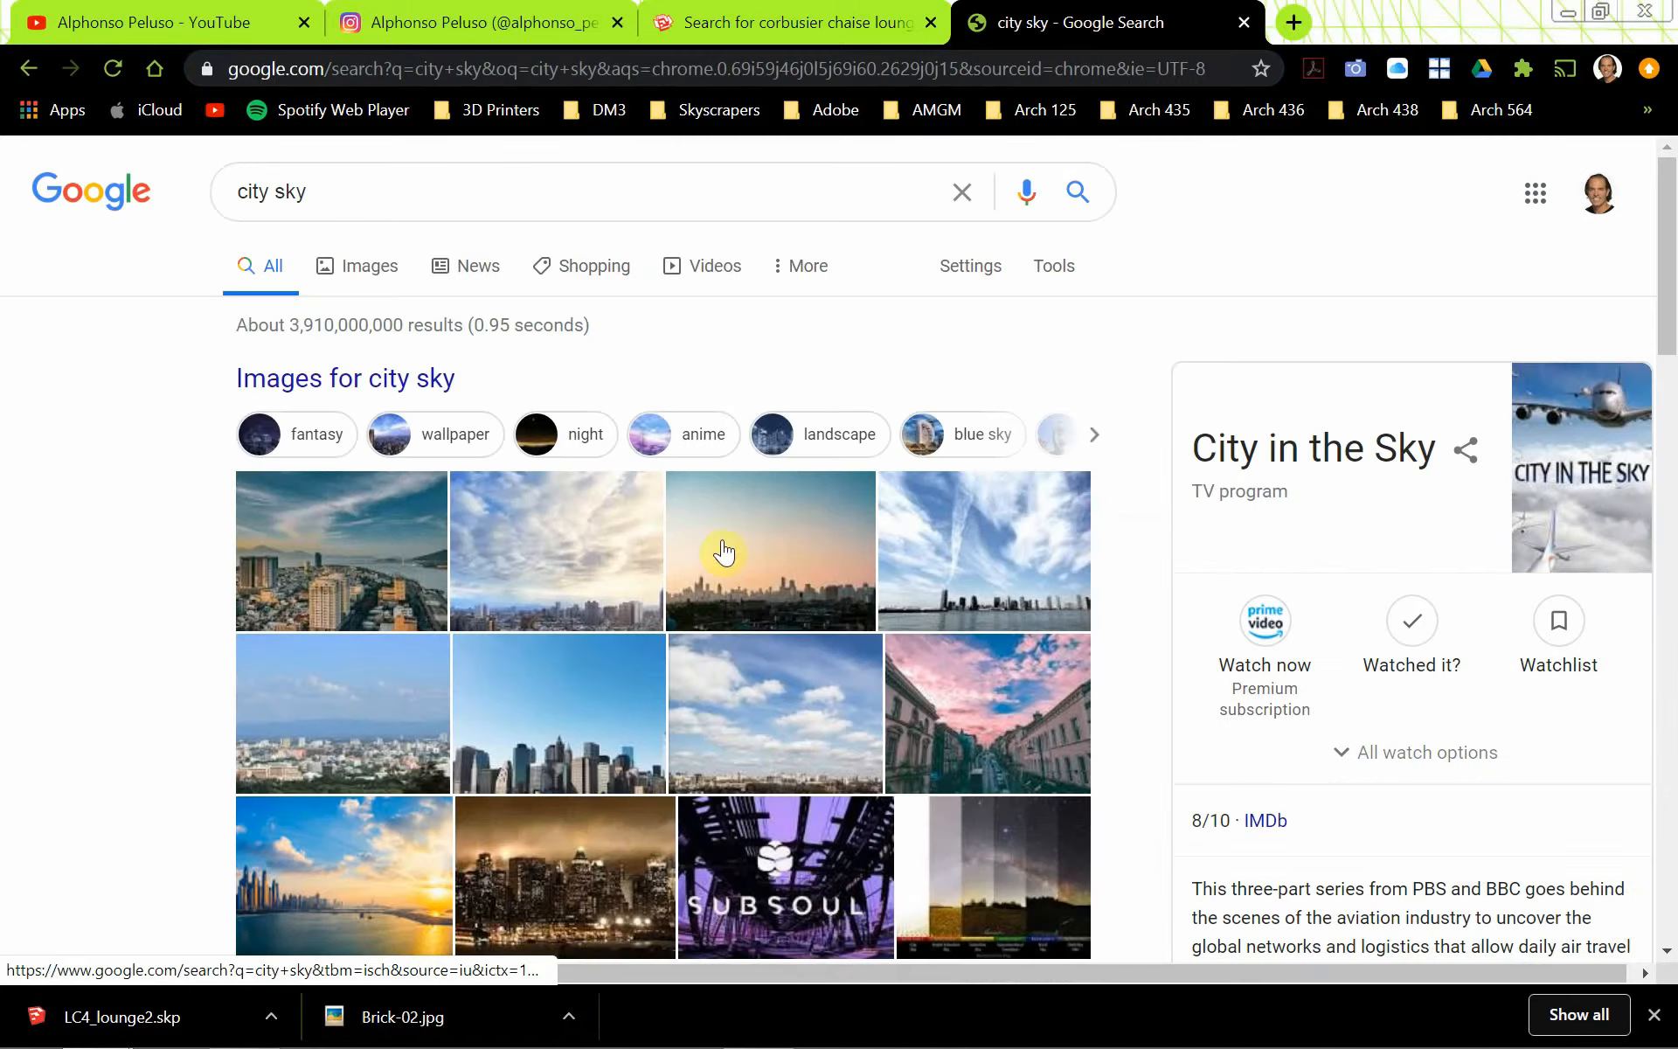
click(1652, 1014)
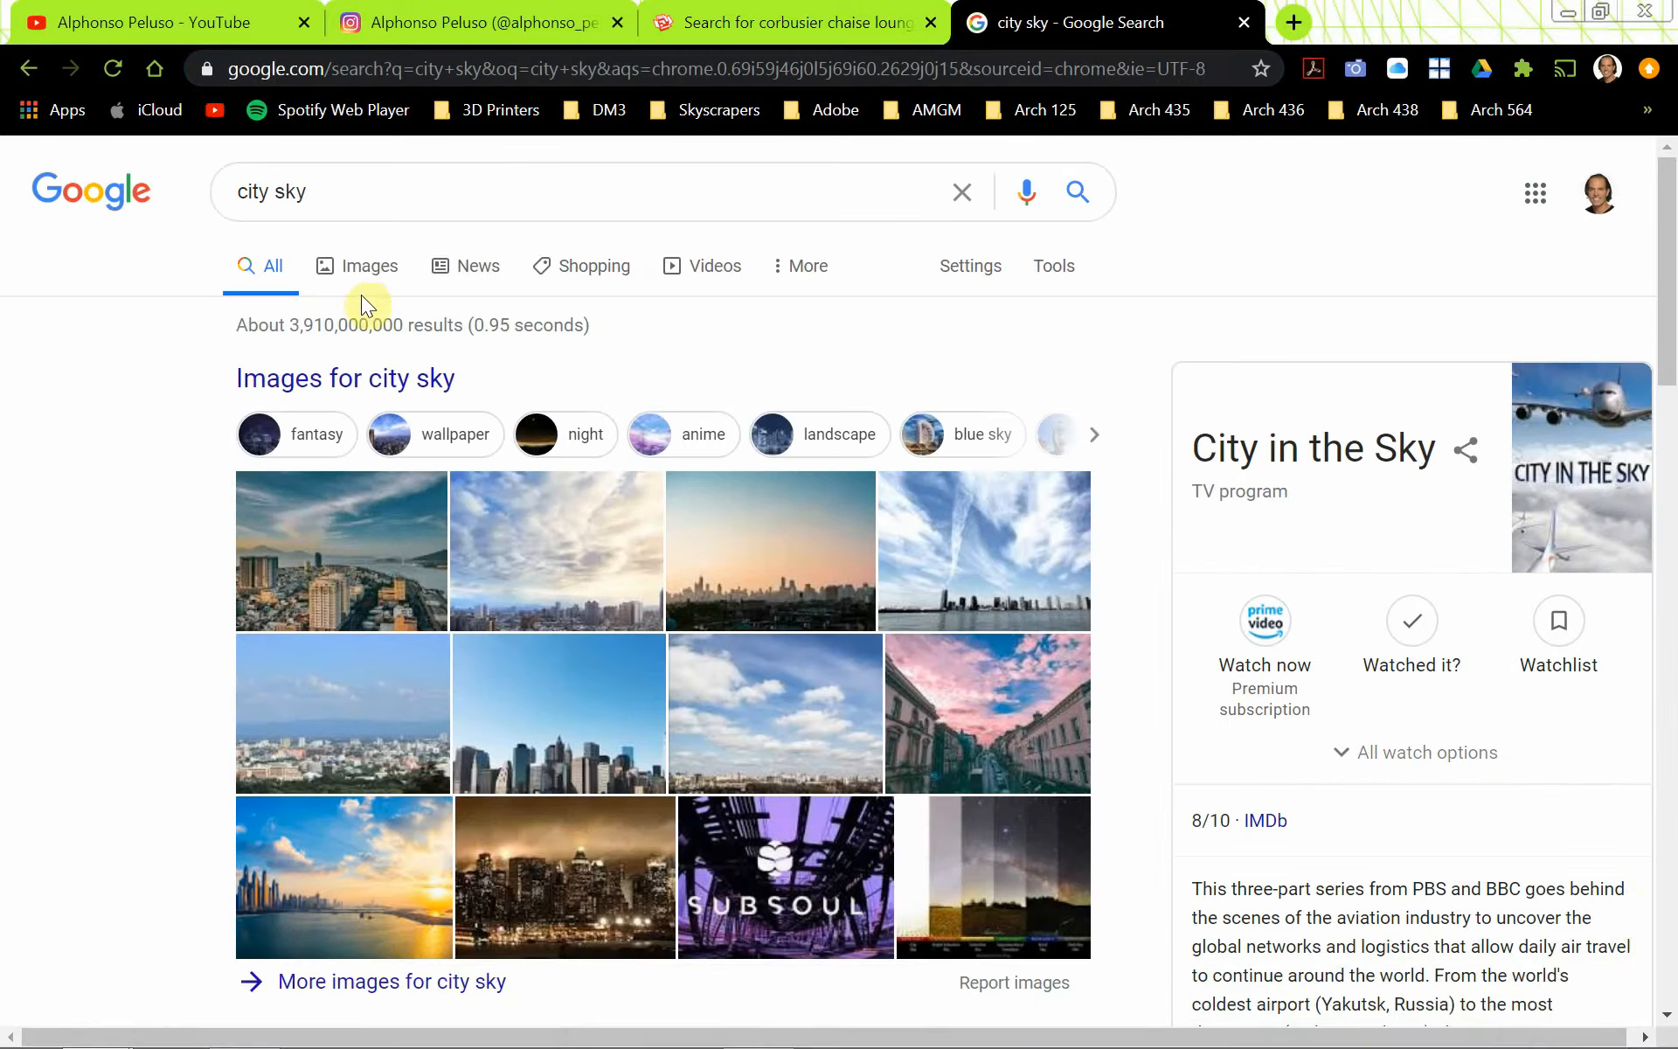
Show the image results for "city sky" and open the New Taipei City sky and clouds picture full size in a new tab.
click(391, 278)
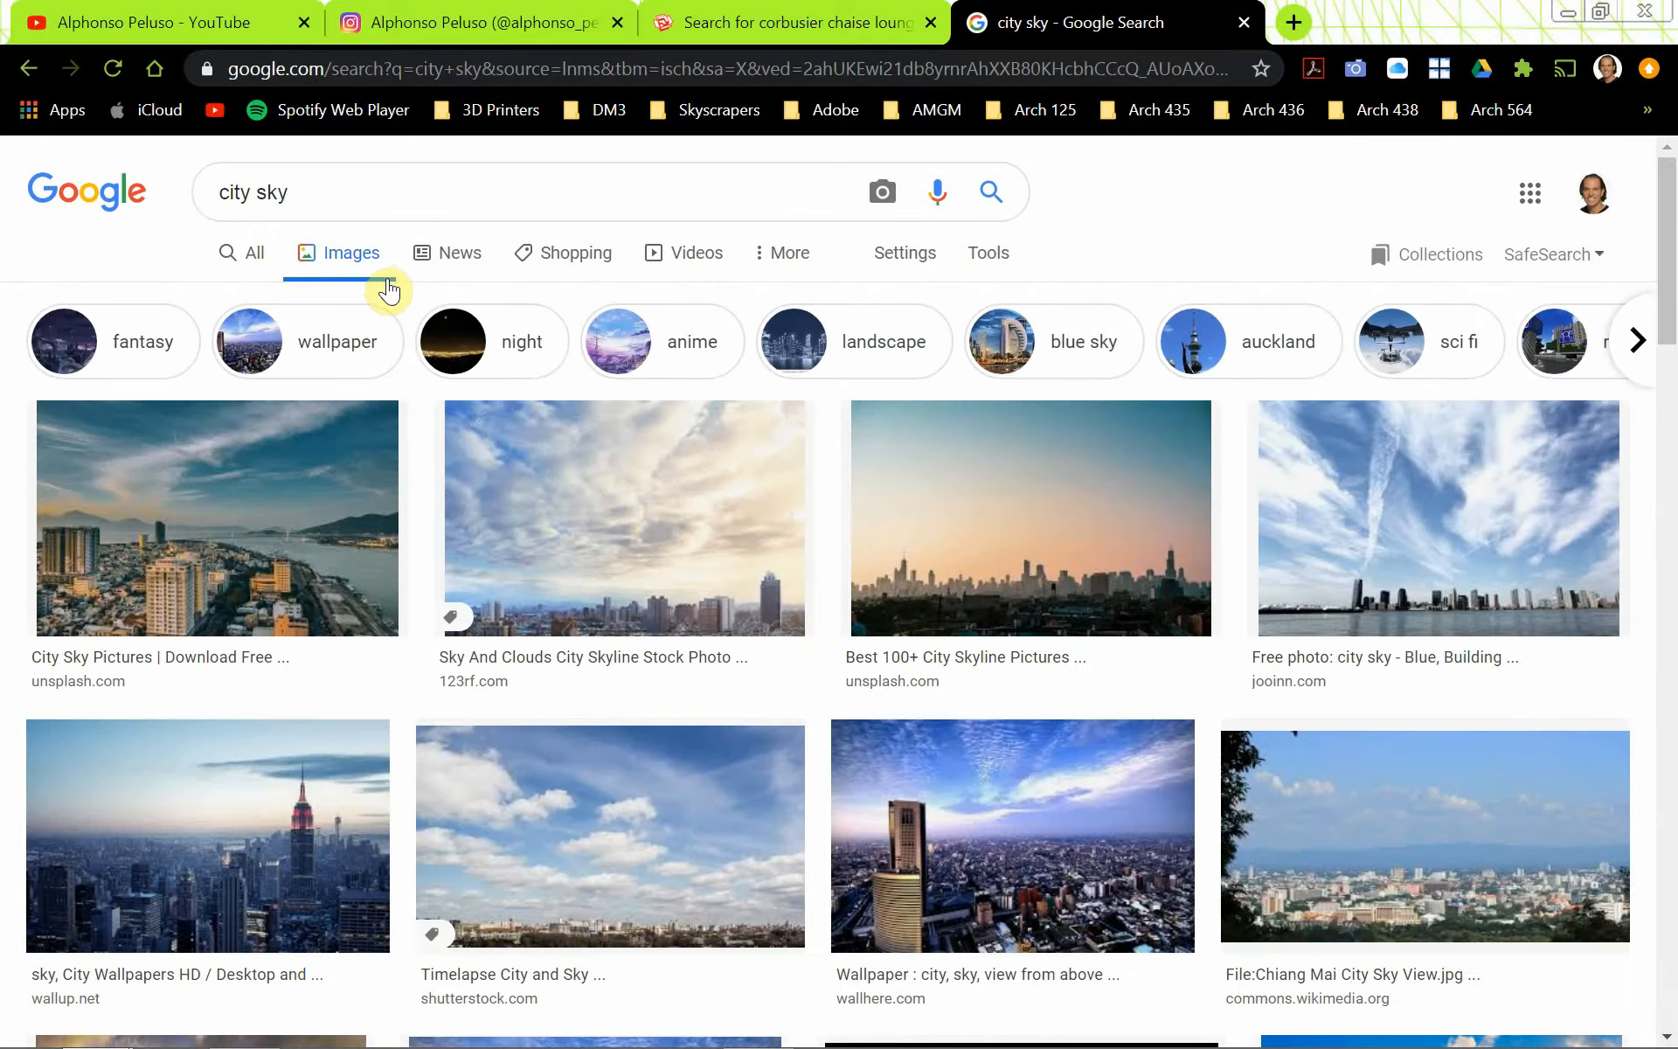
click(626, 560)
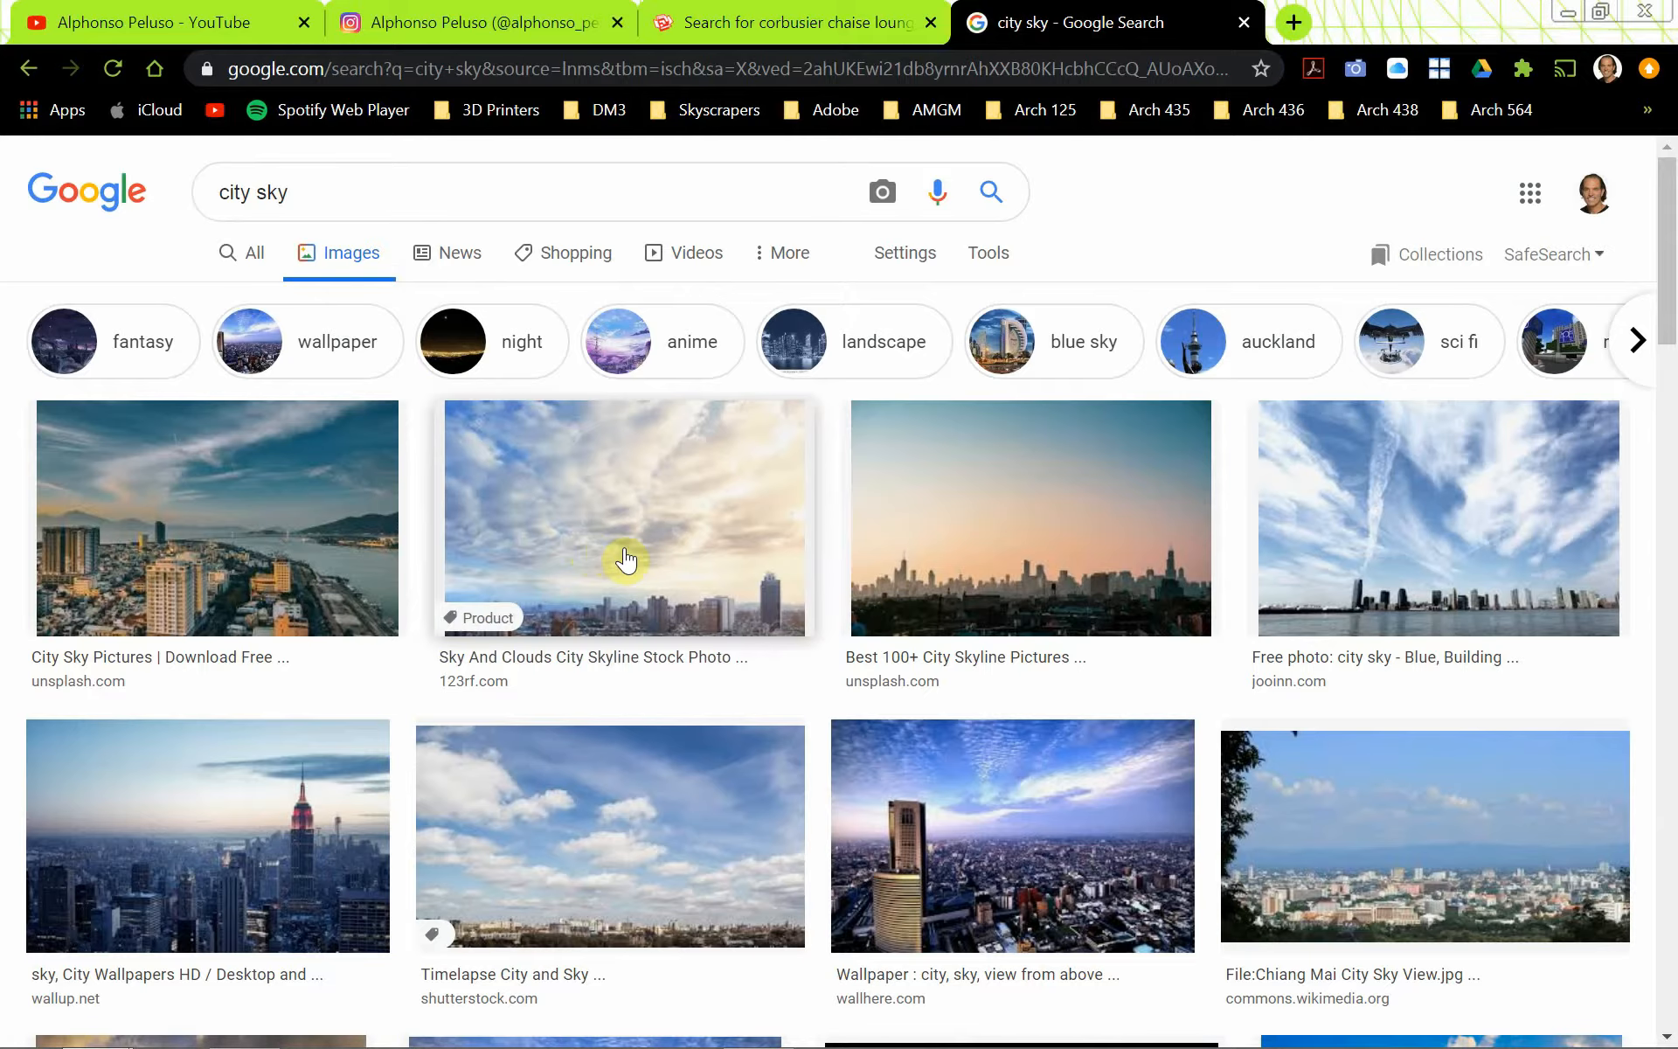
click(626, 559)
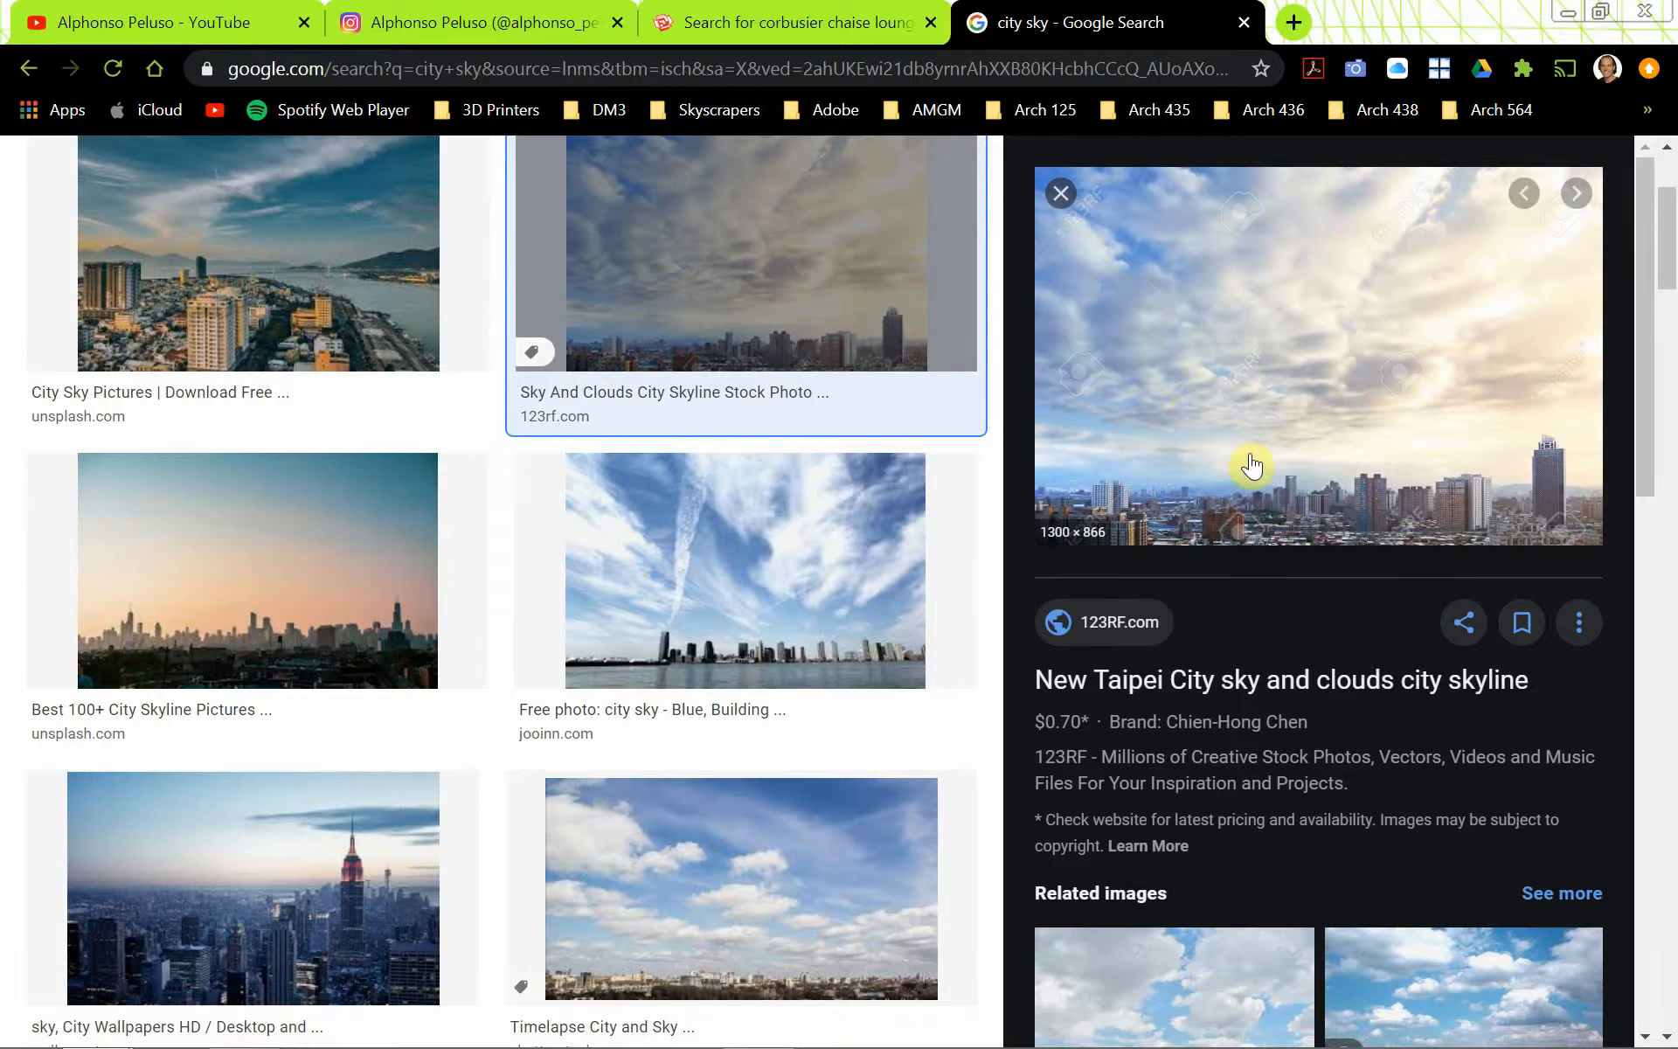
right_click(1275, 484)
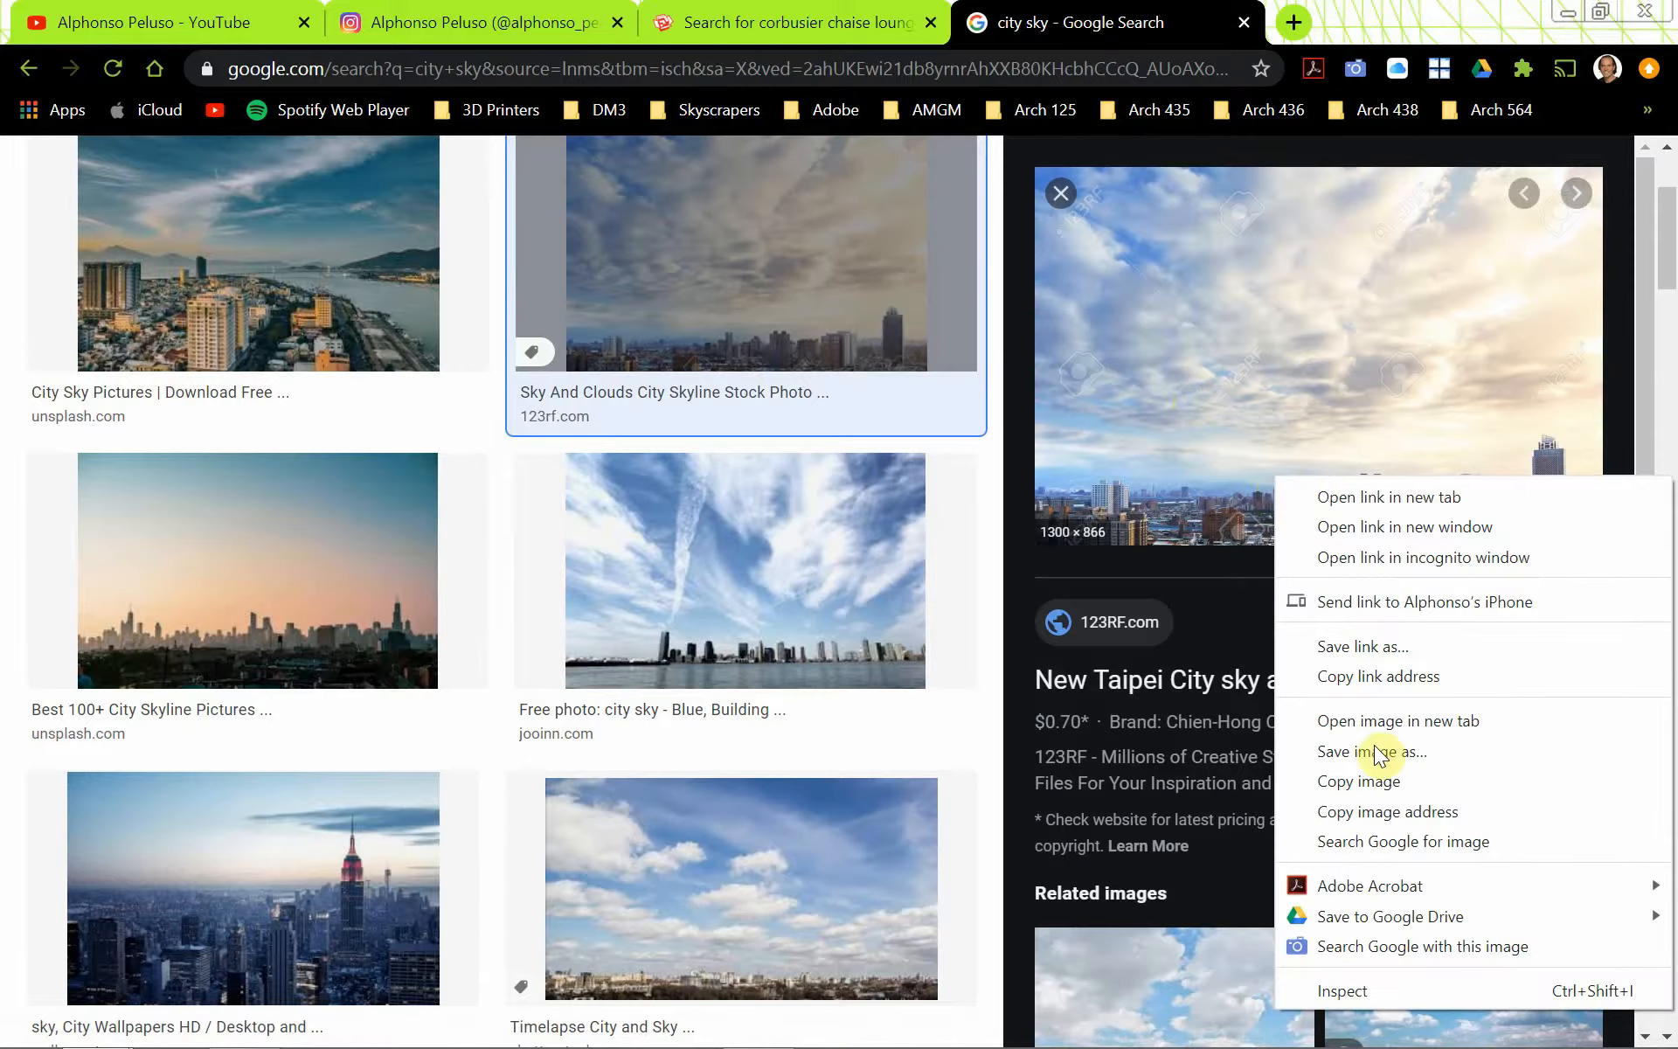
click(1392, 718)
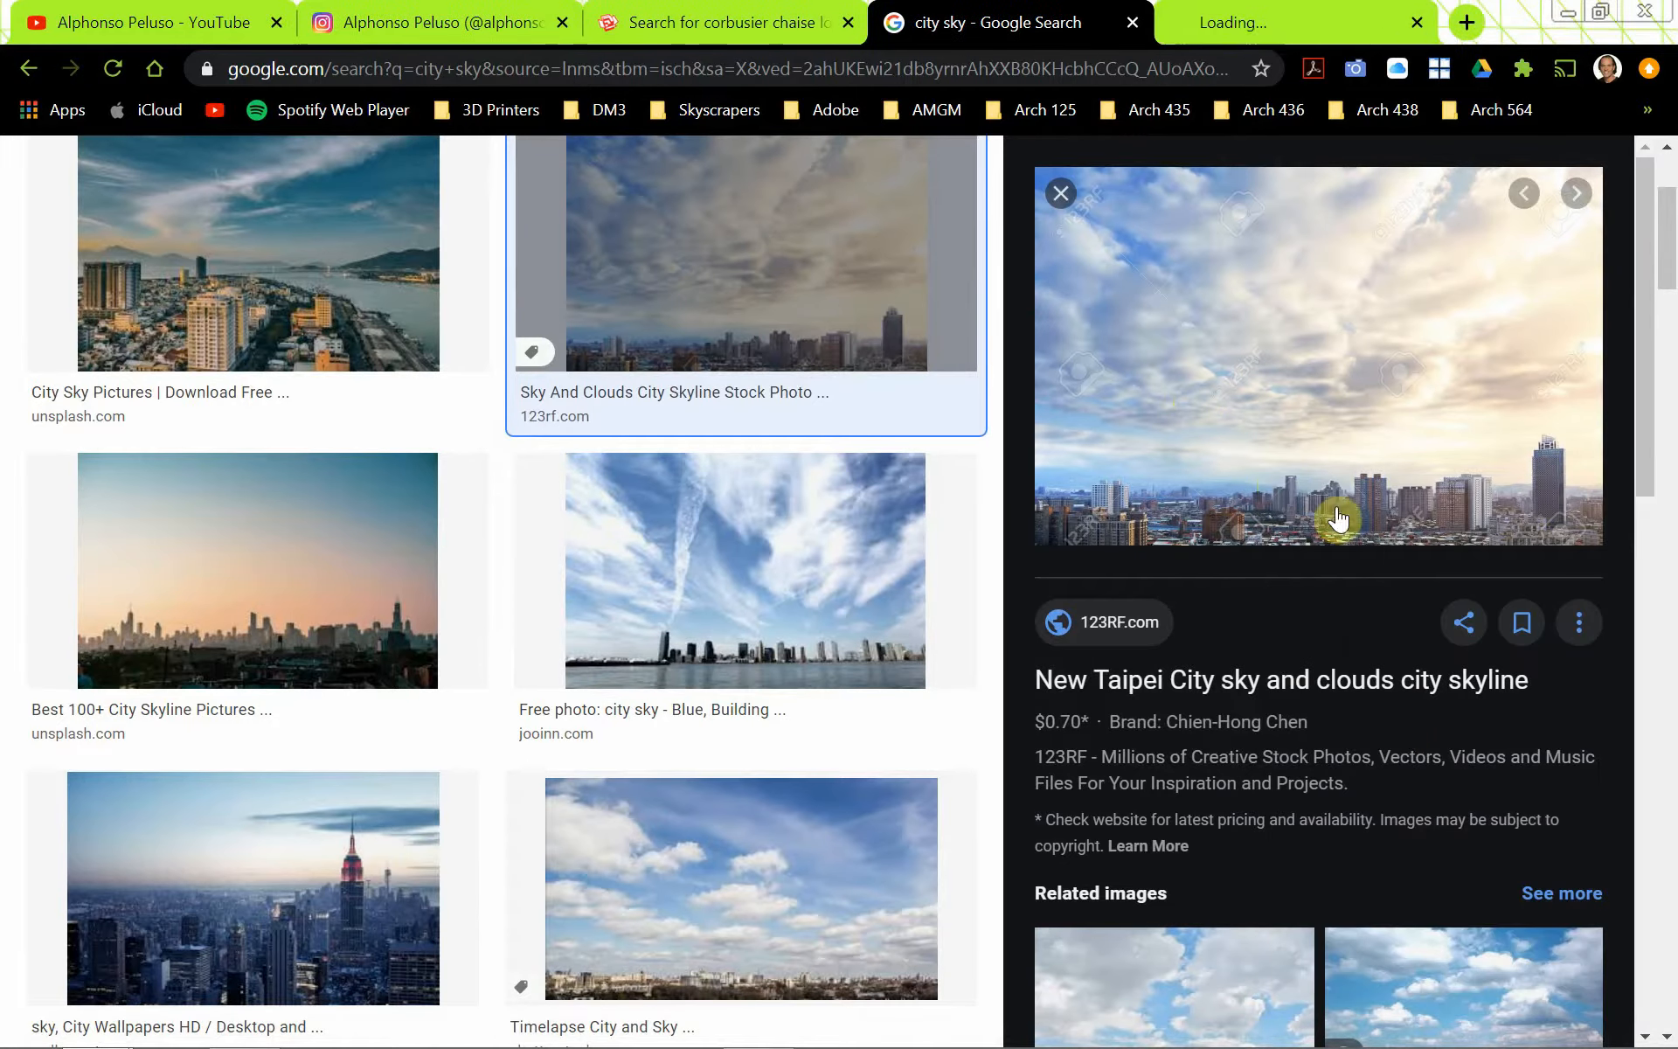
click(1278, 22)
Save the skyline picture as City_Sky.jpg in the Rhino_Materials folder, replacing the existing file, and close the downloads bar.
right_click(830, 505)
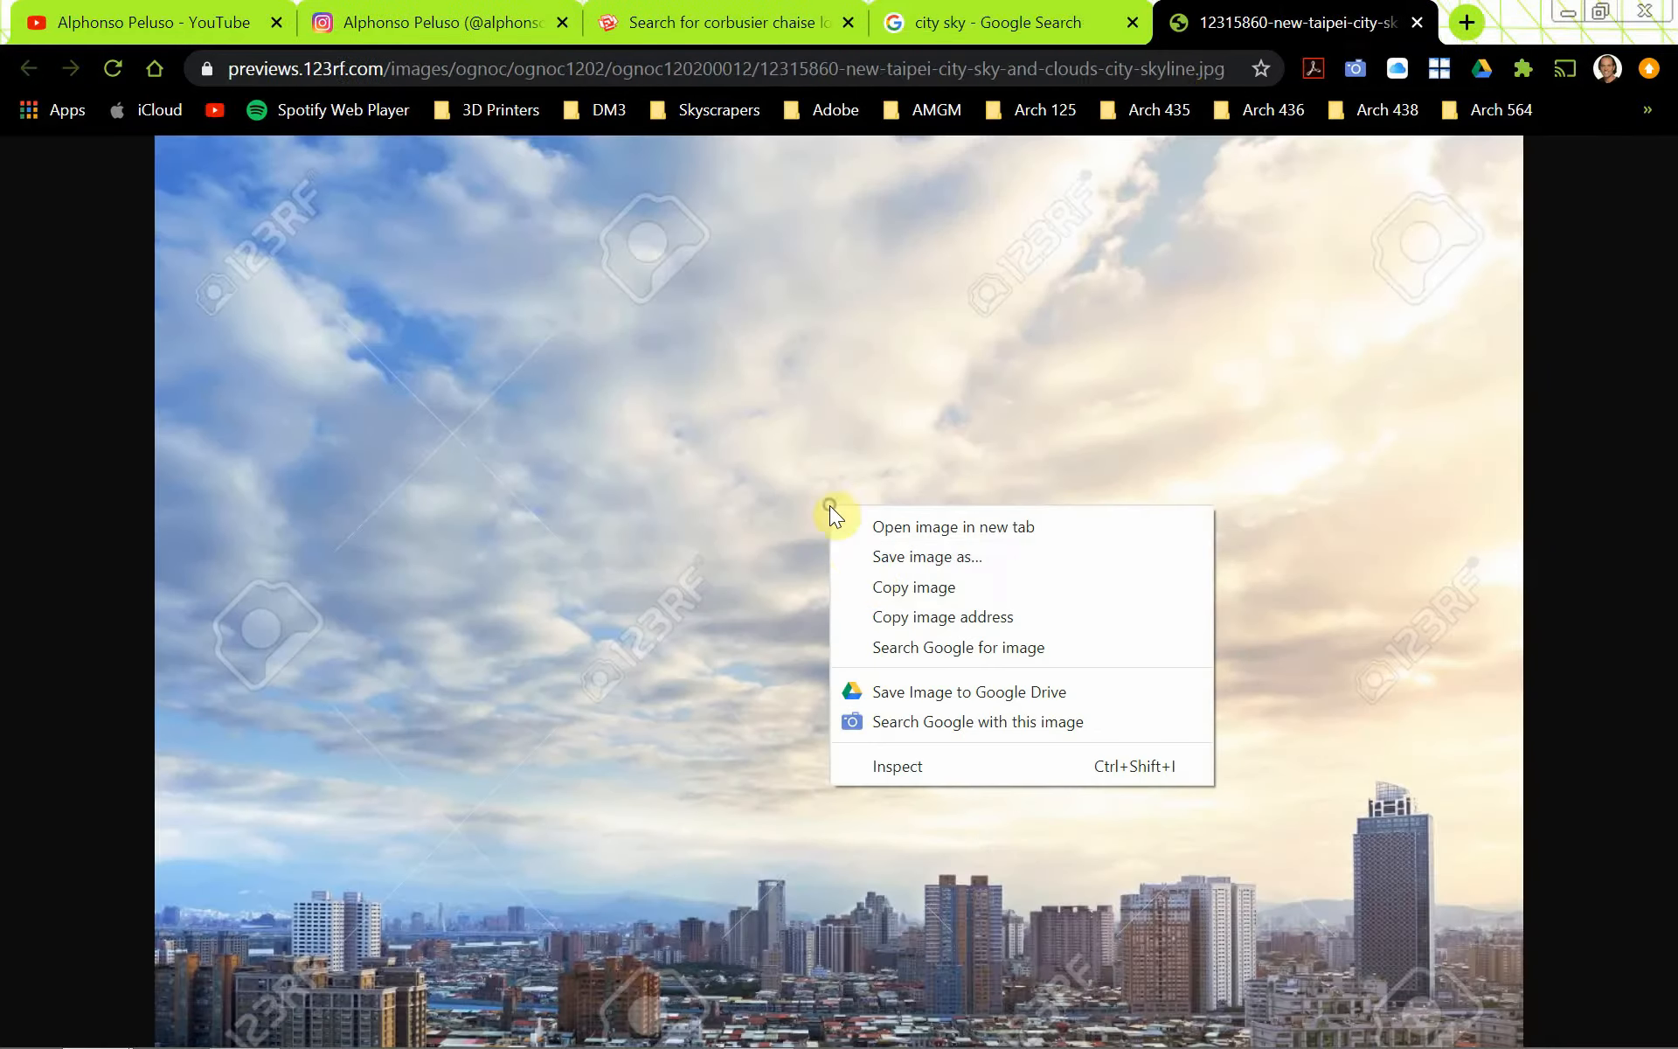
click(870, 584)
right_click(847, 561)
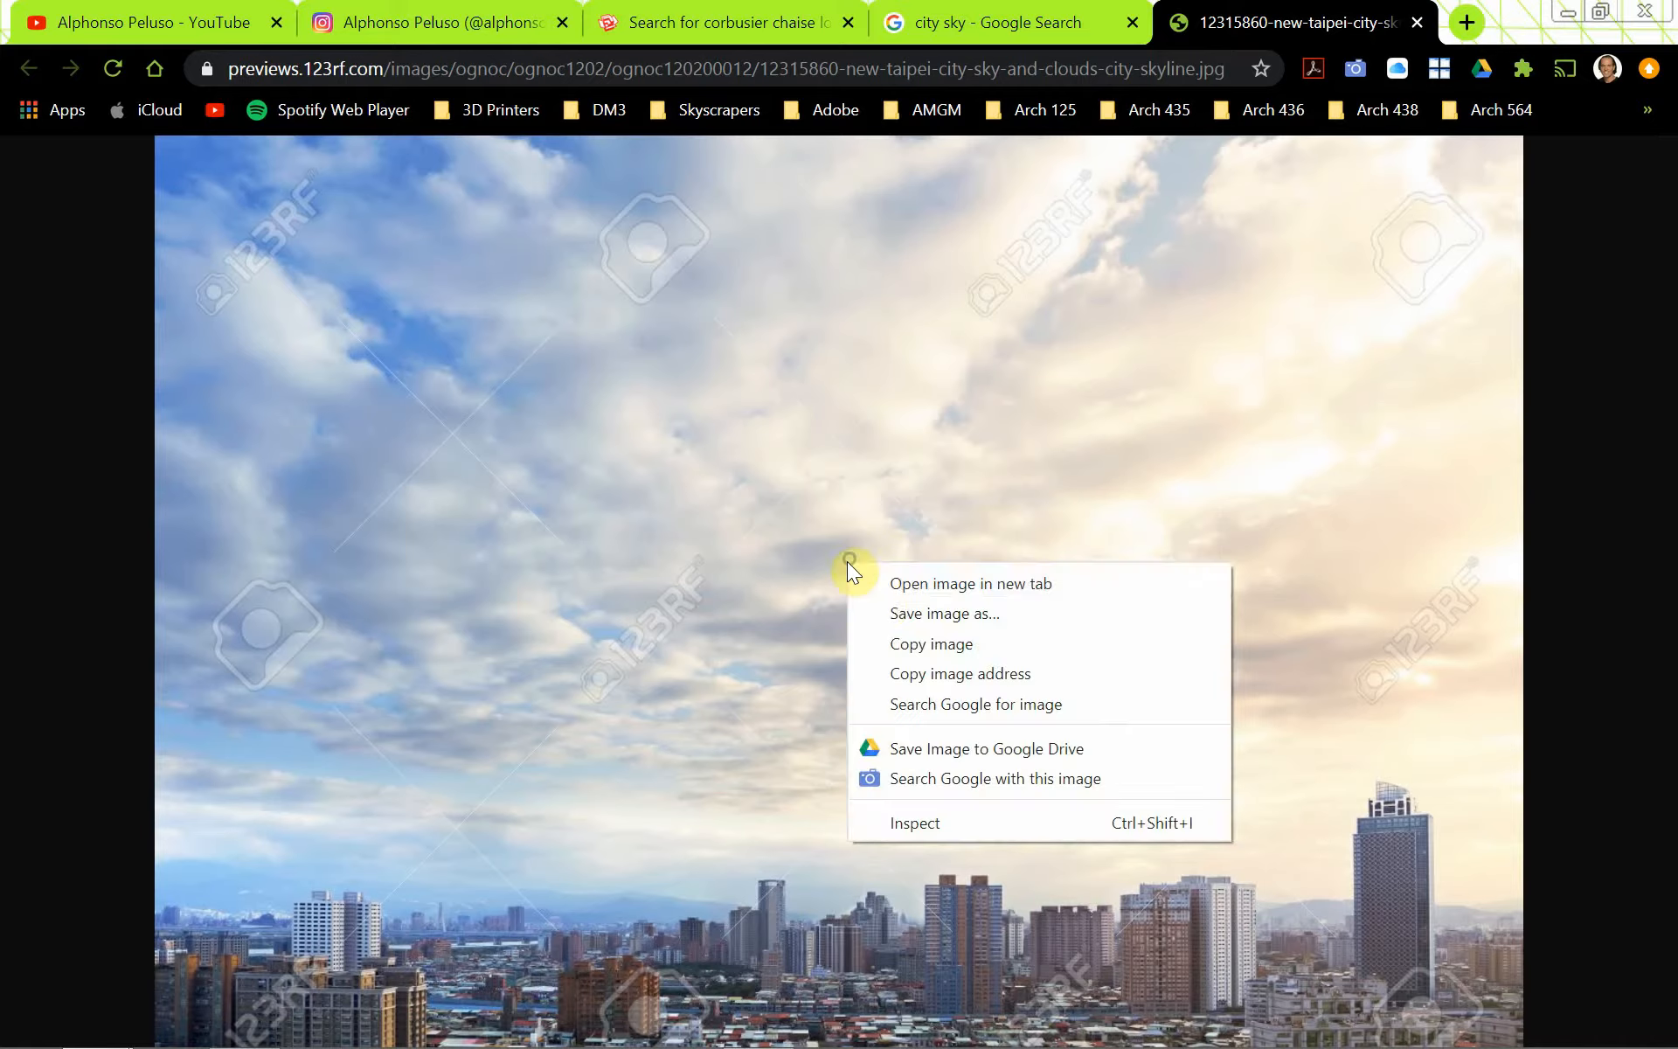
click(879, 601)
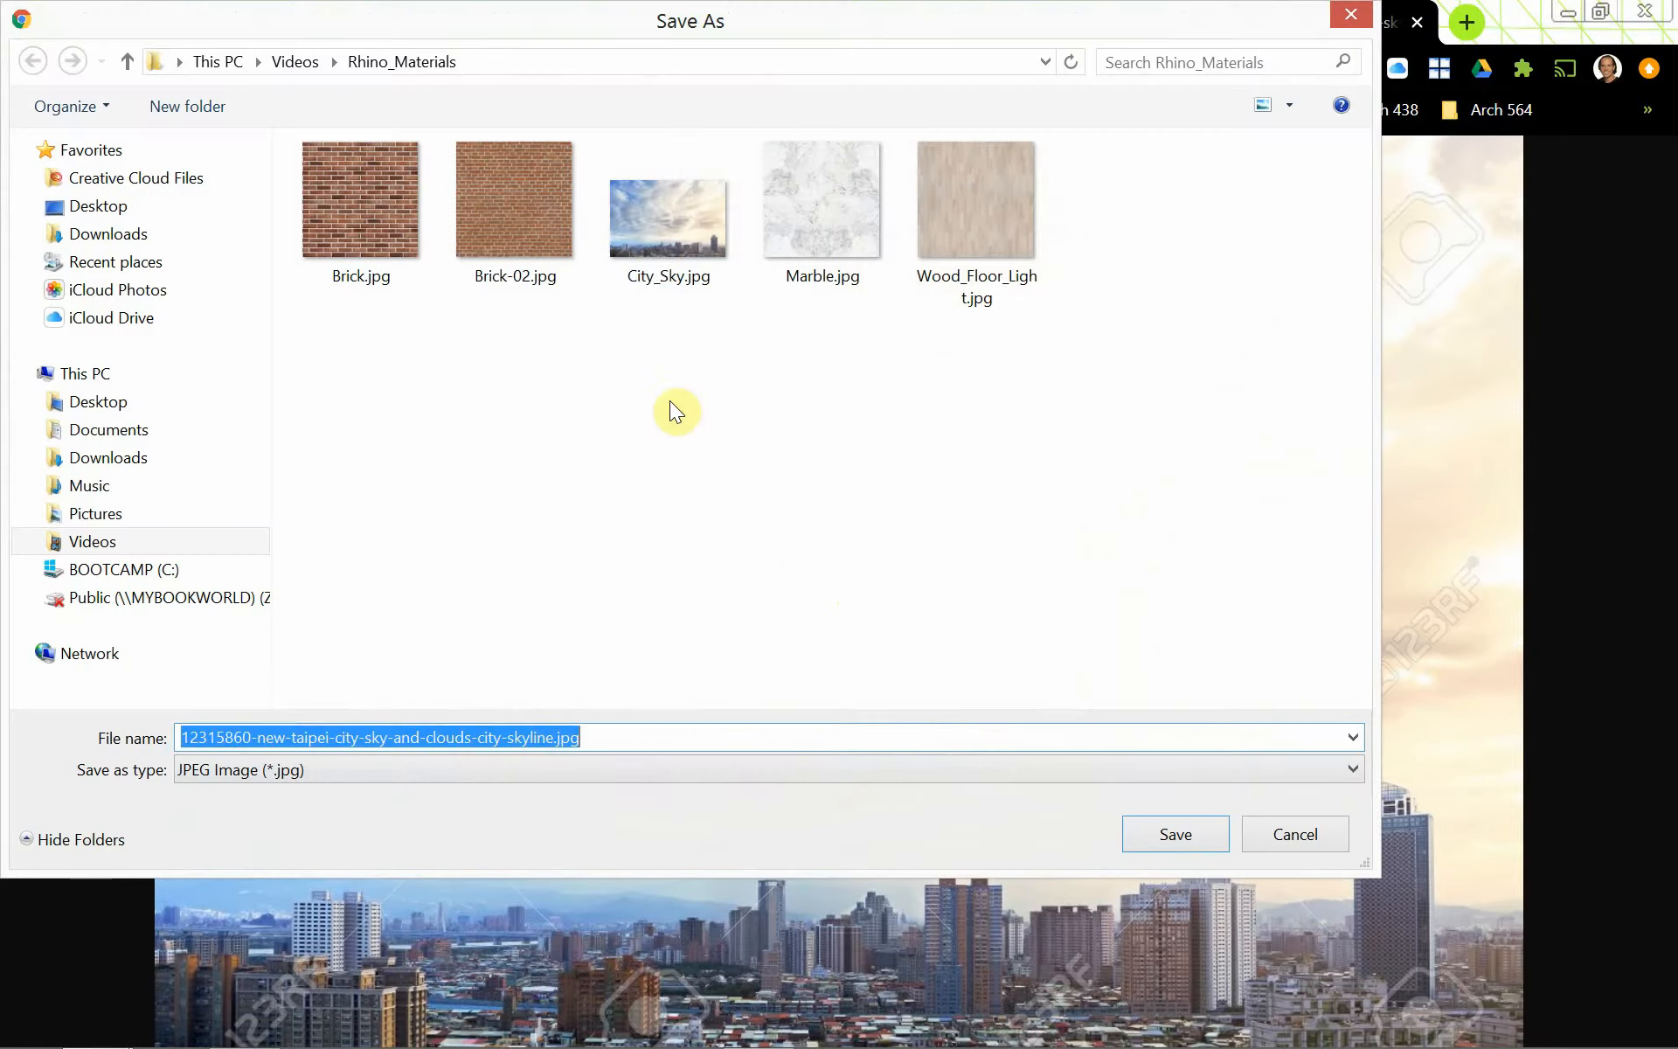
click(654, 249)
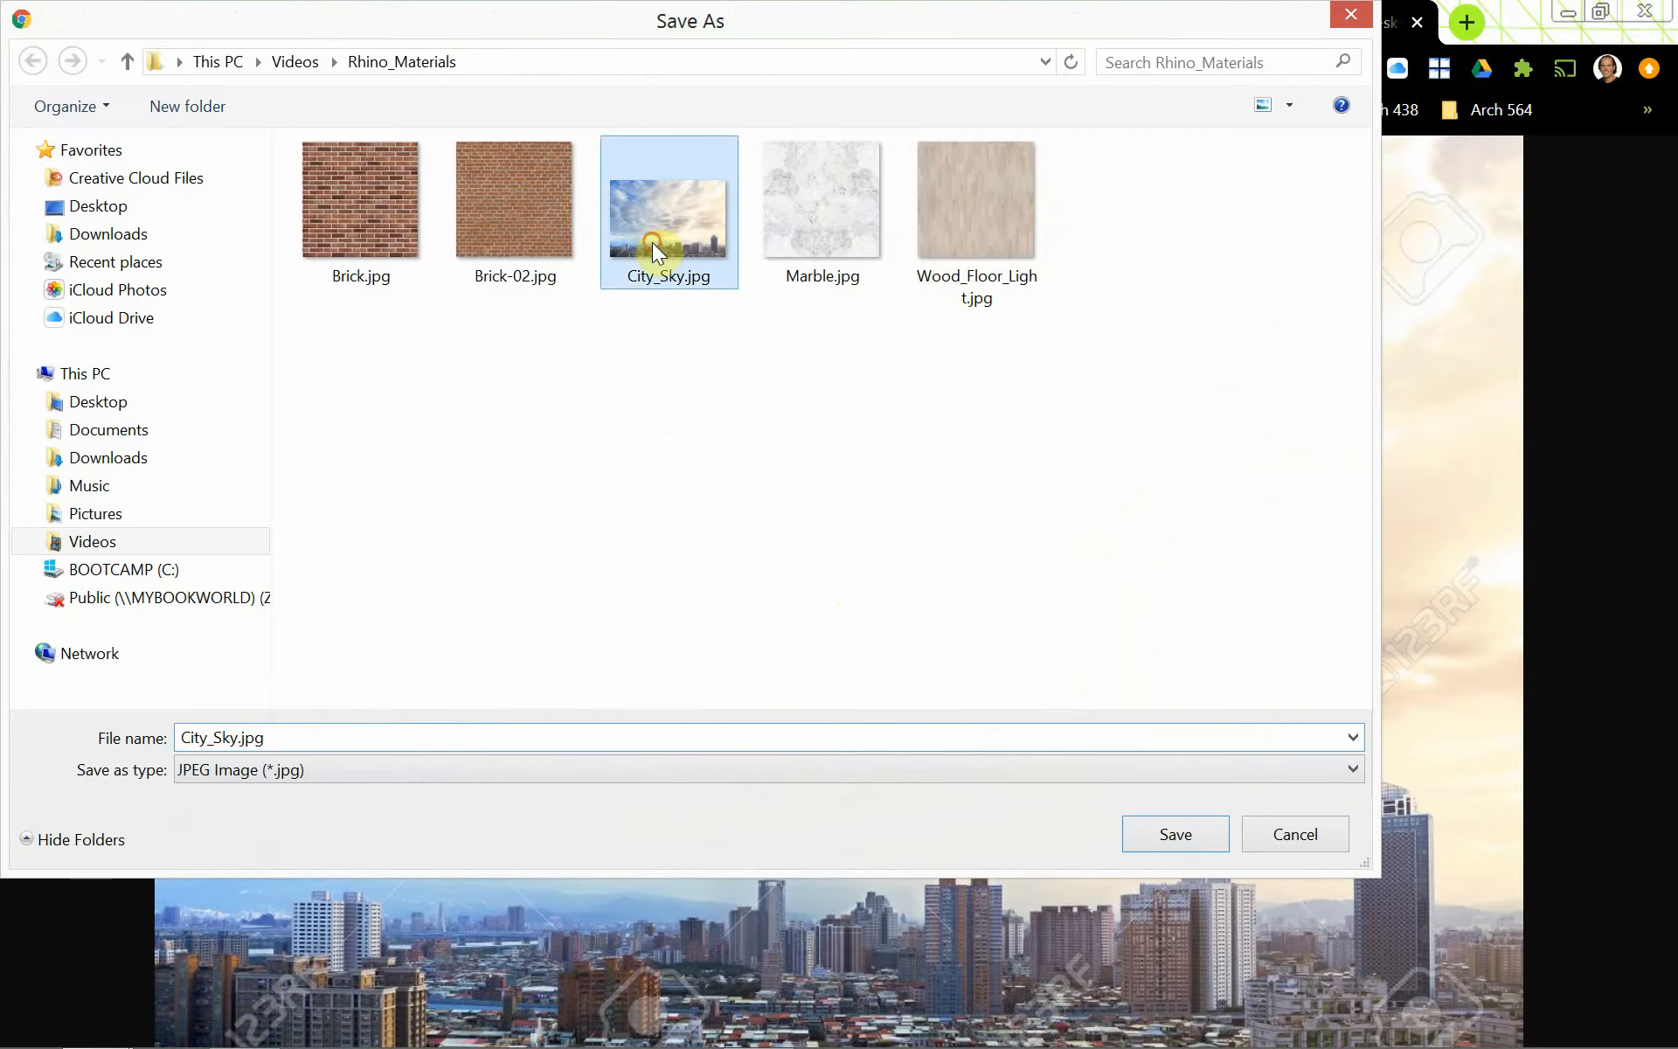
click(1159, 837)
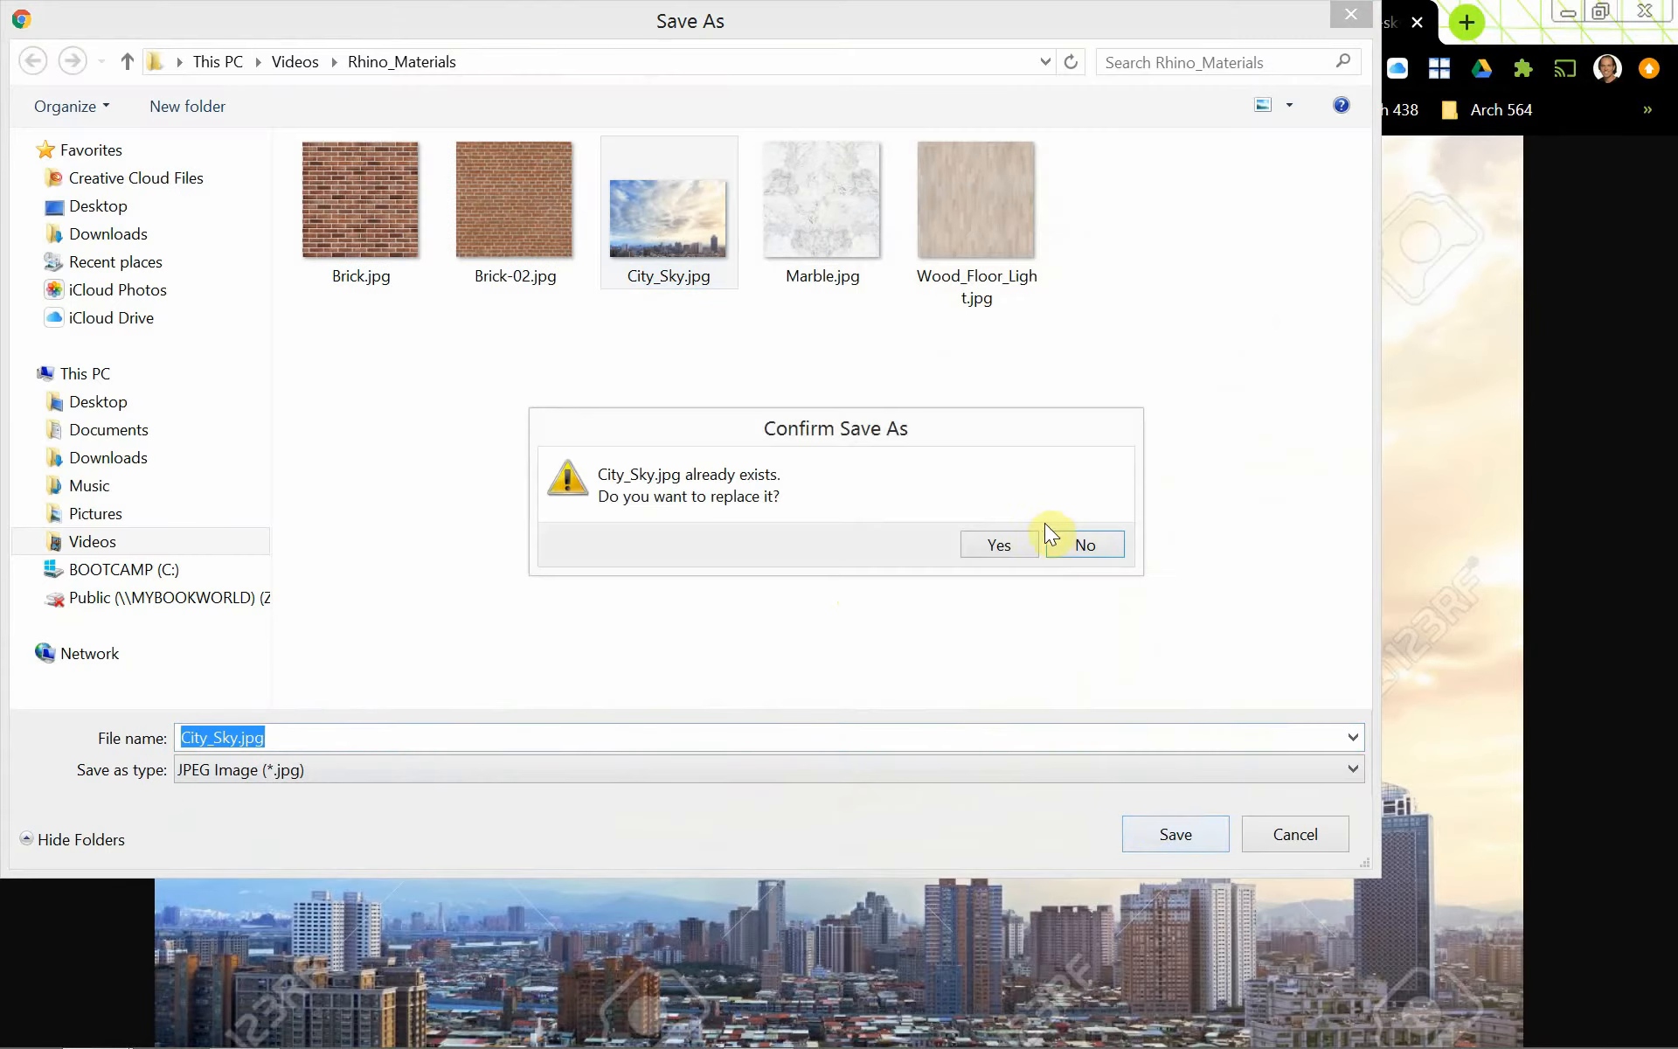
click(1018, 542)
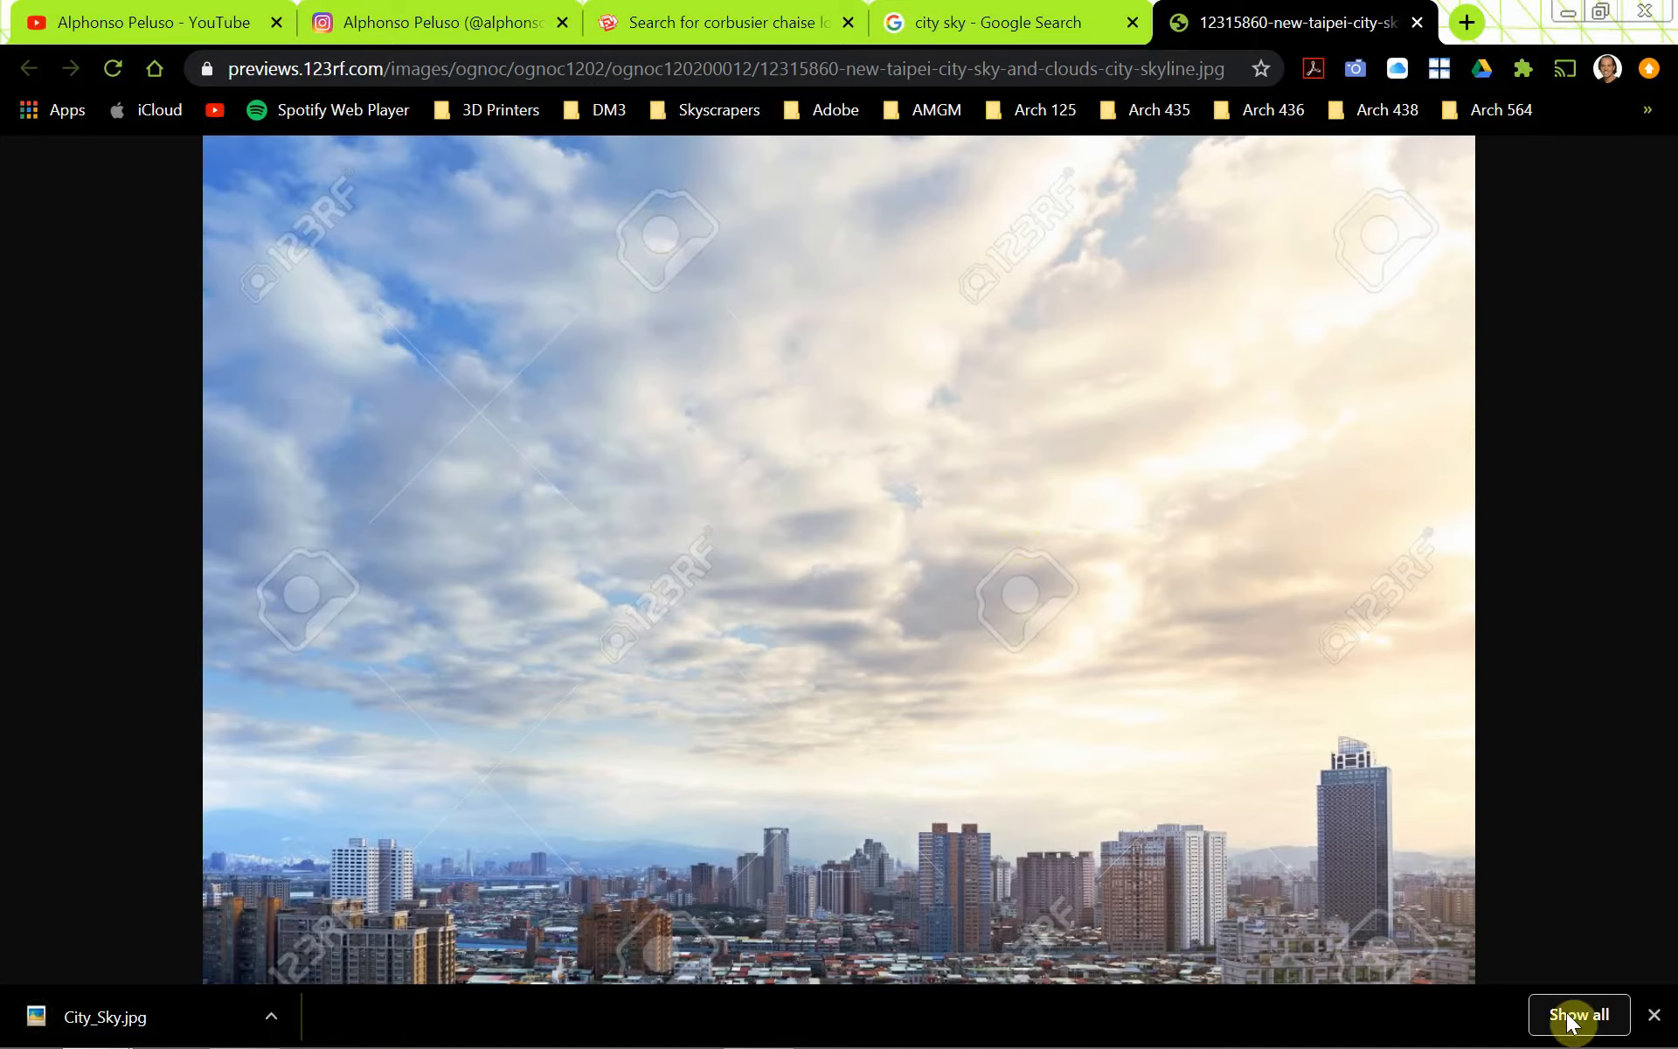
click(1655, 1017)
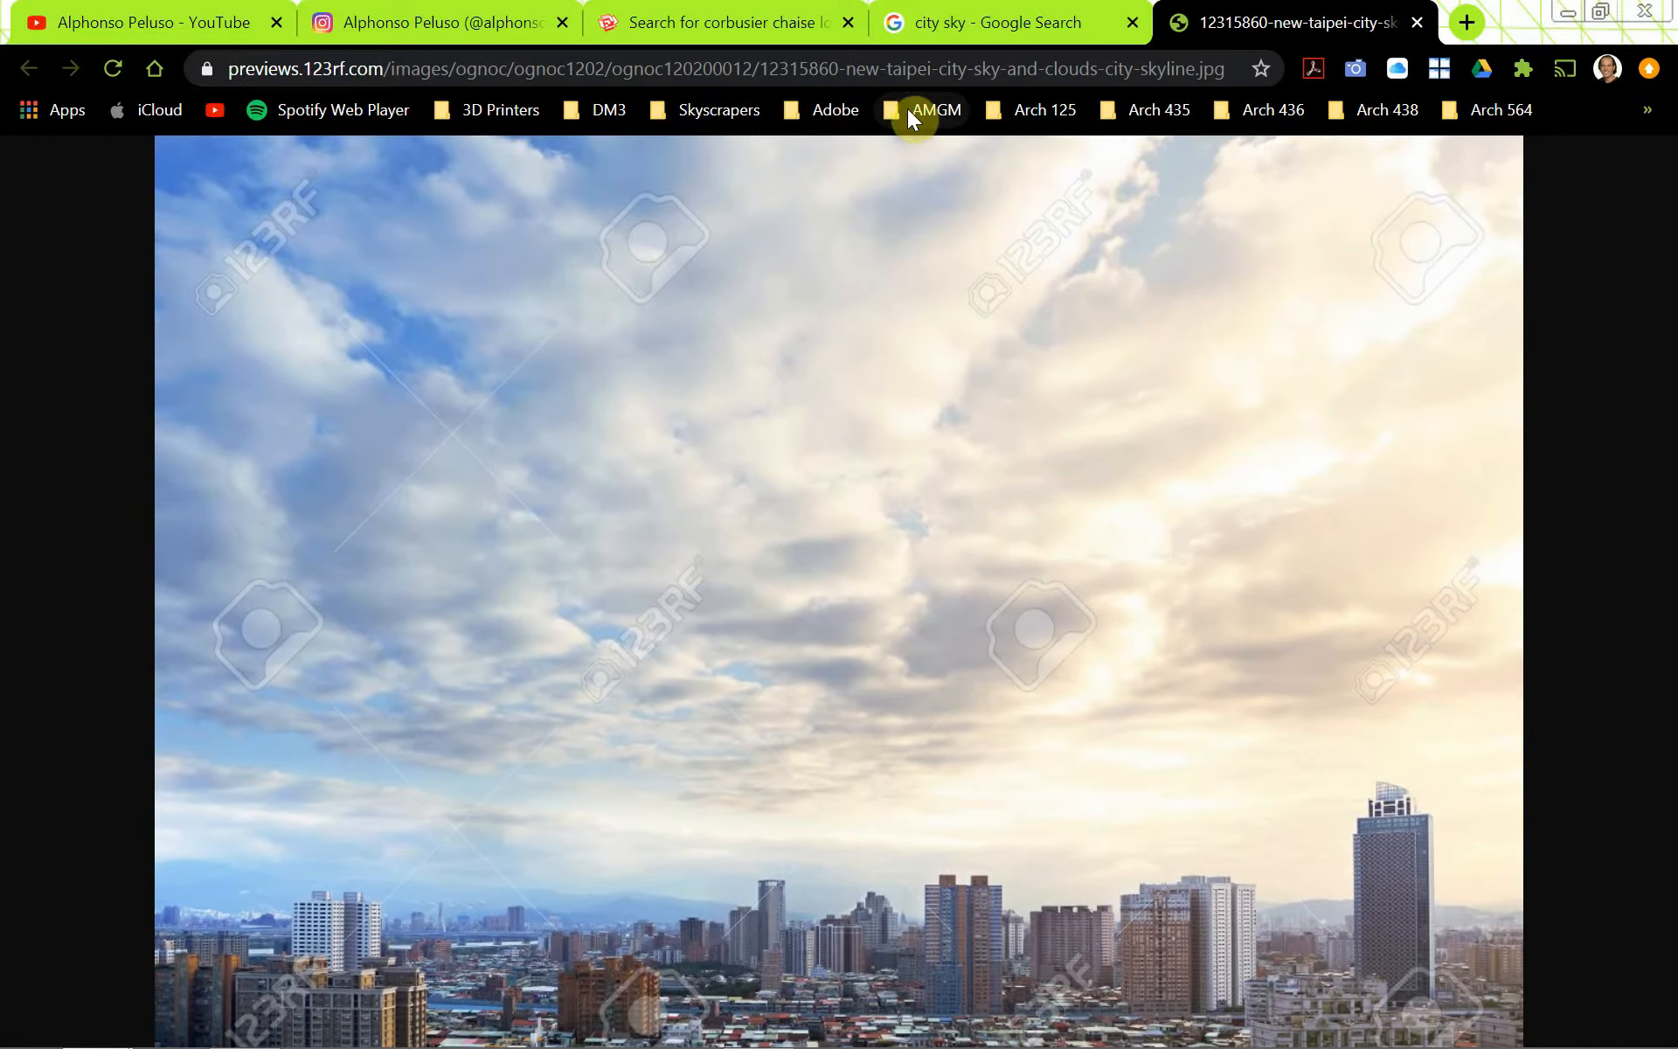
Switch back to Rhino and save the finished rendering as a PNG named render with its alpha channel.
click(1563, 12)
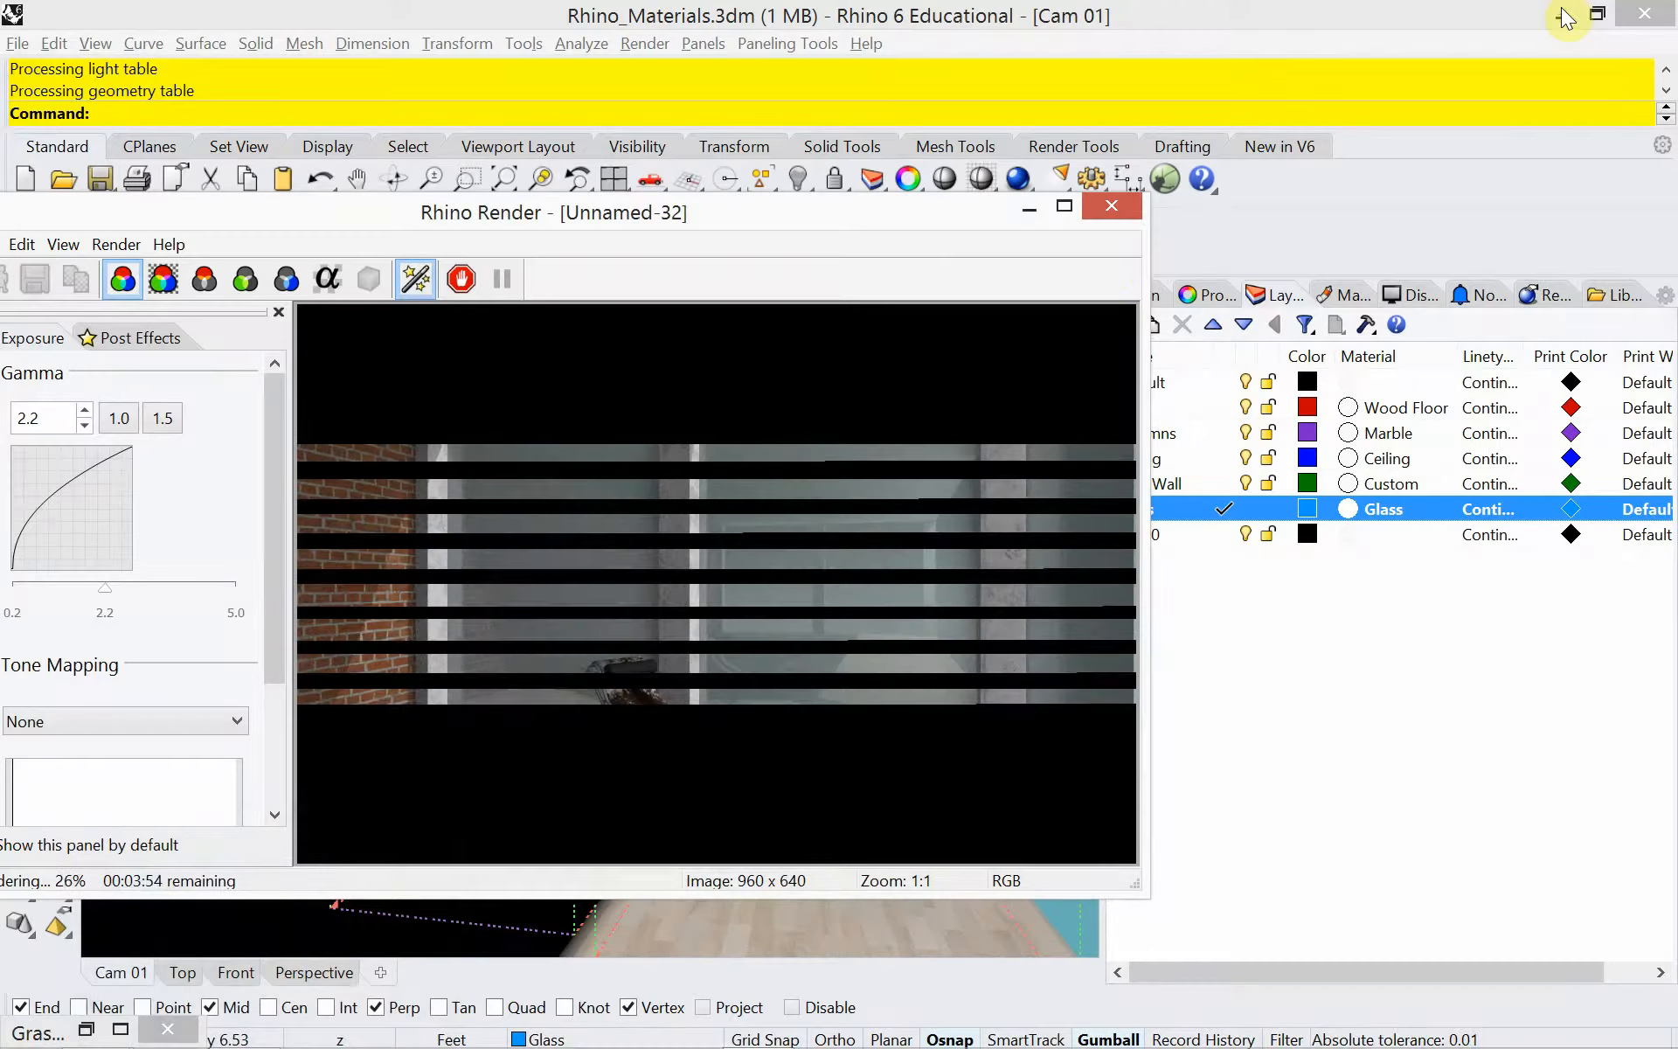
drag(712, 224, 768, 232)
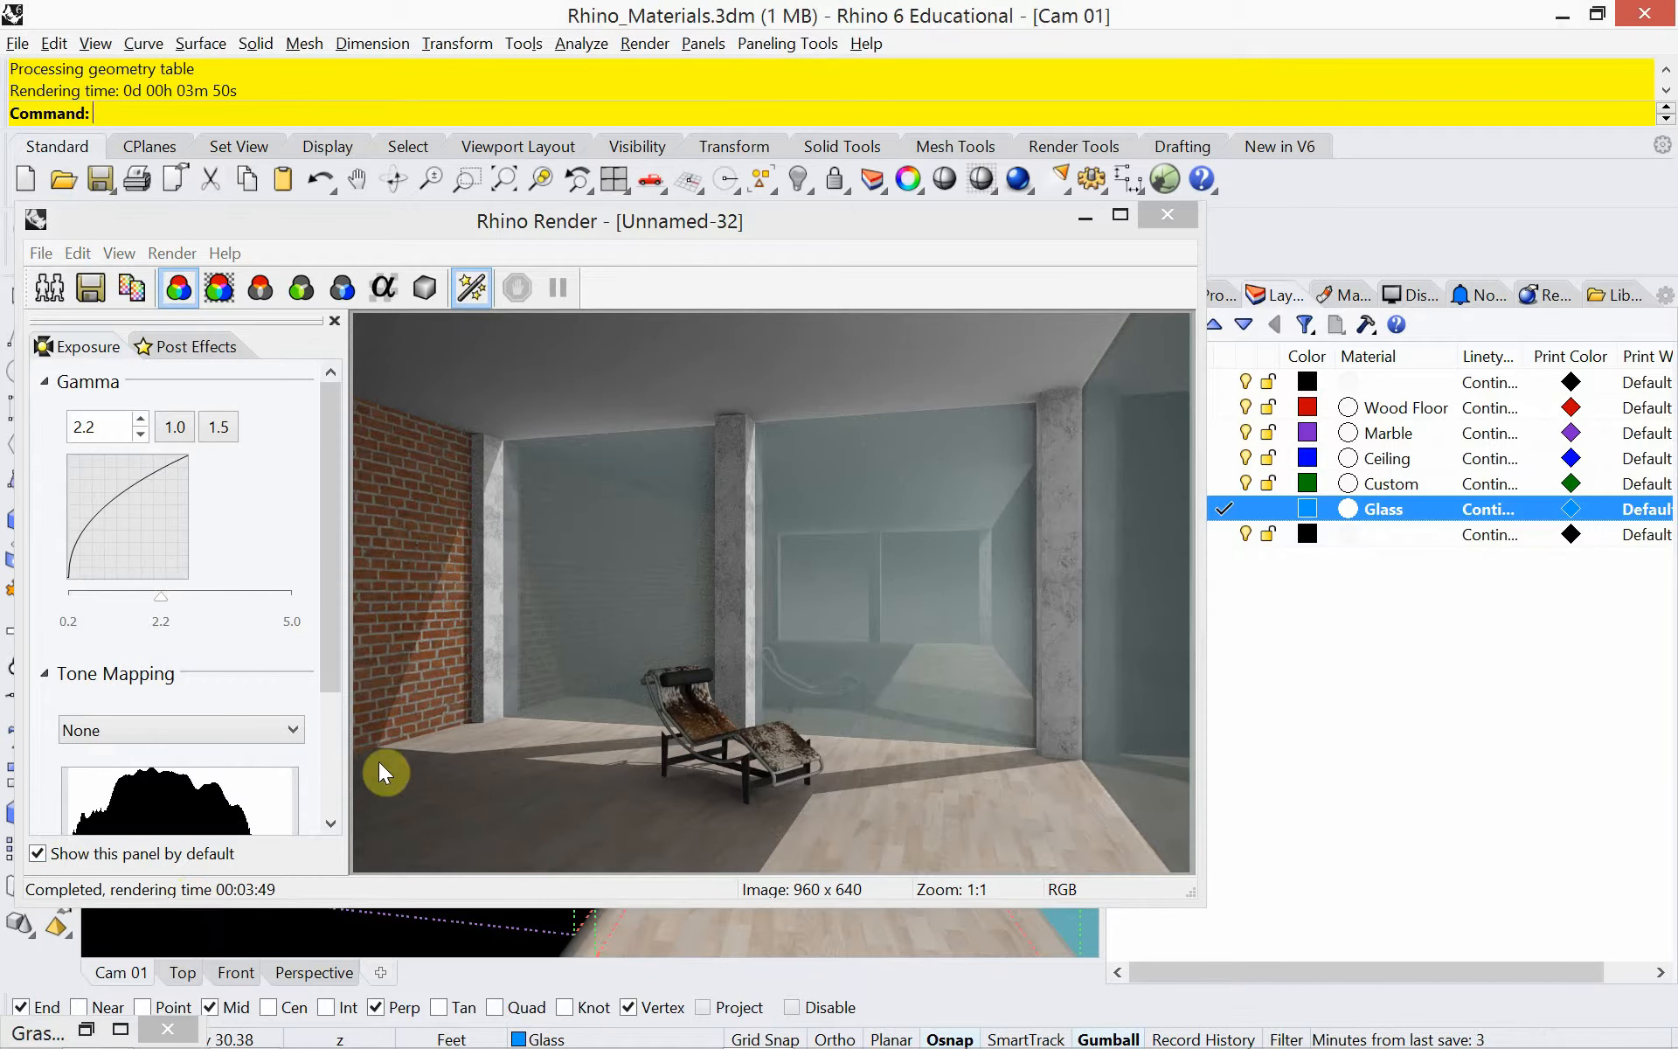
click(83, 287)
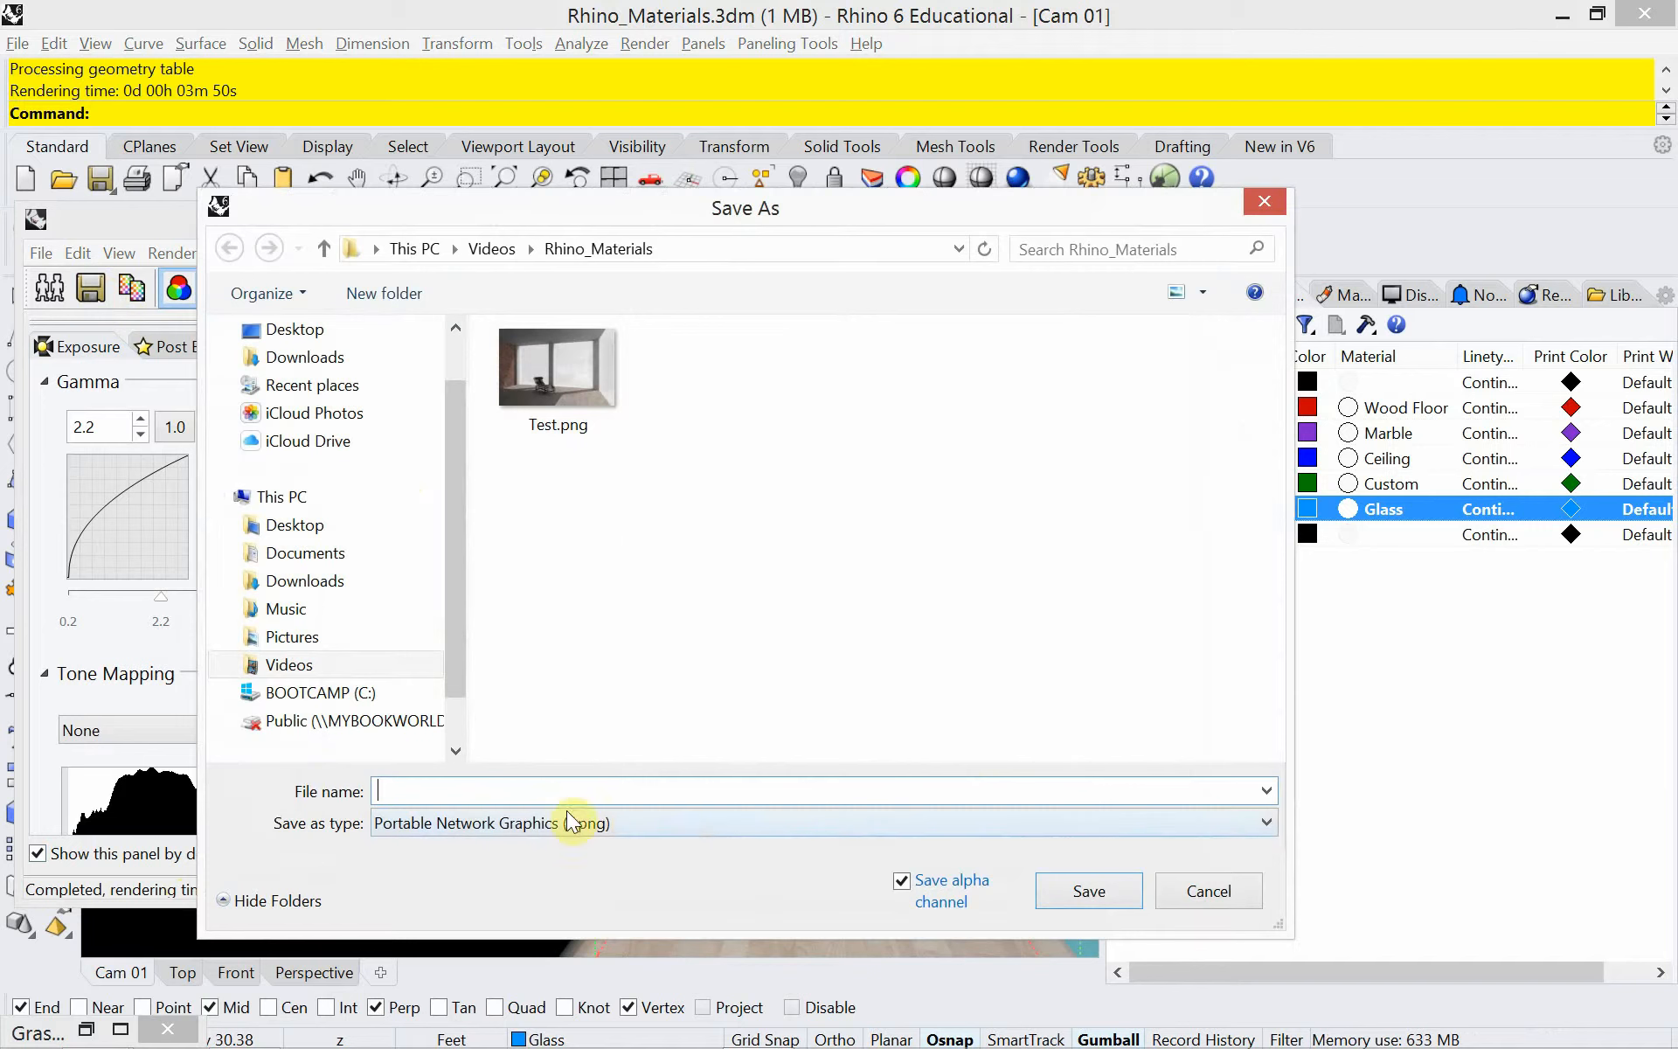
text(render)
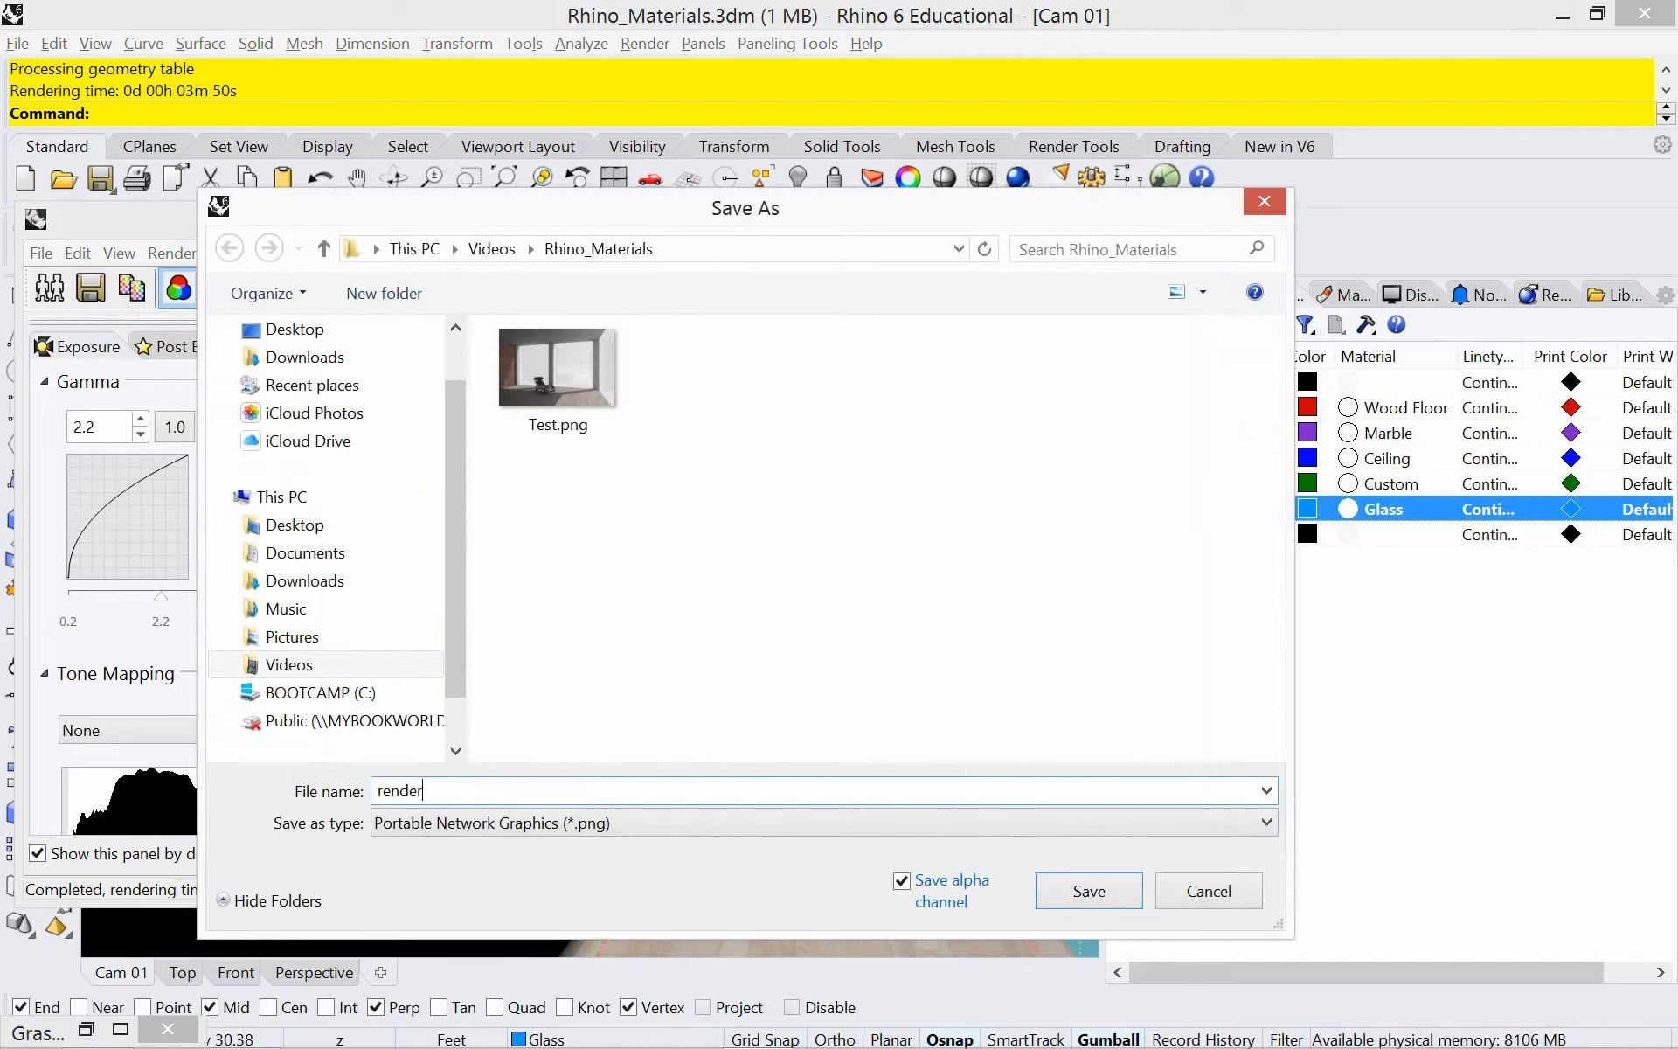
click(1120, 894)
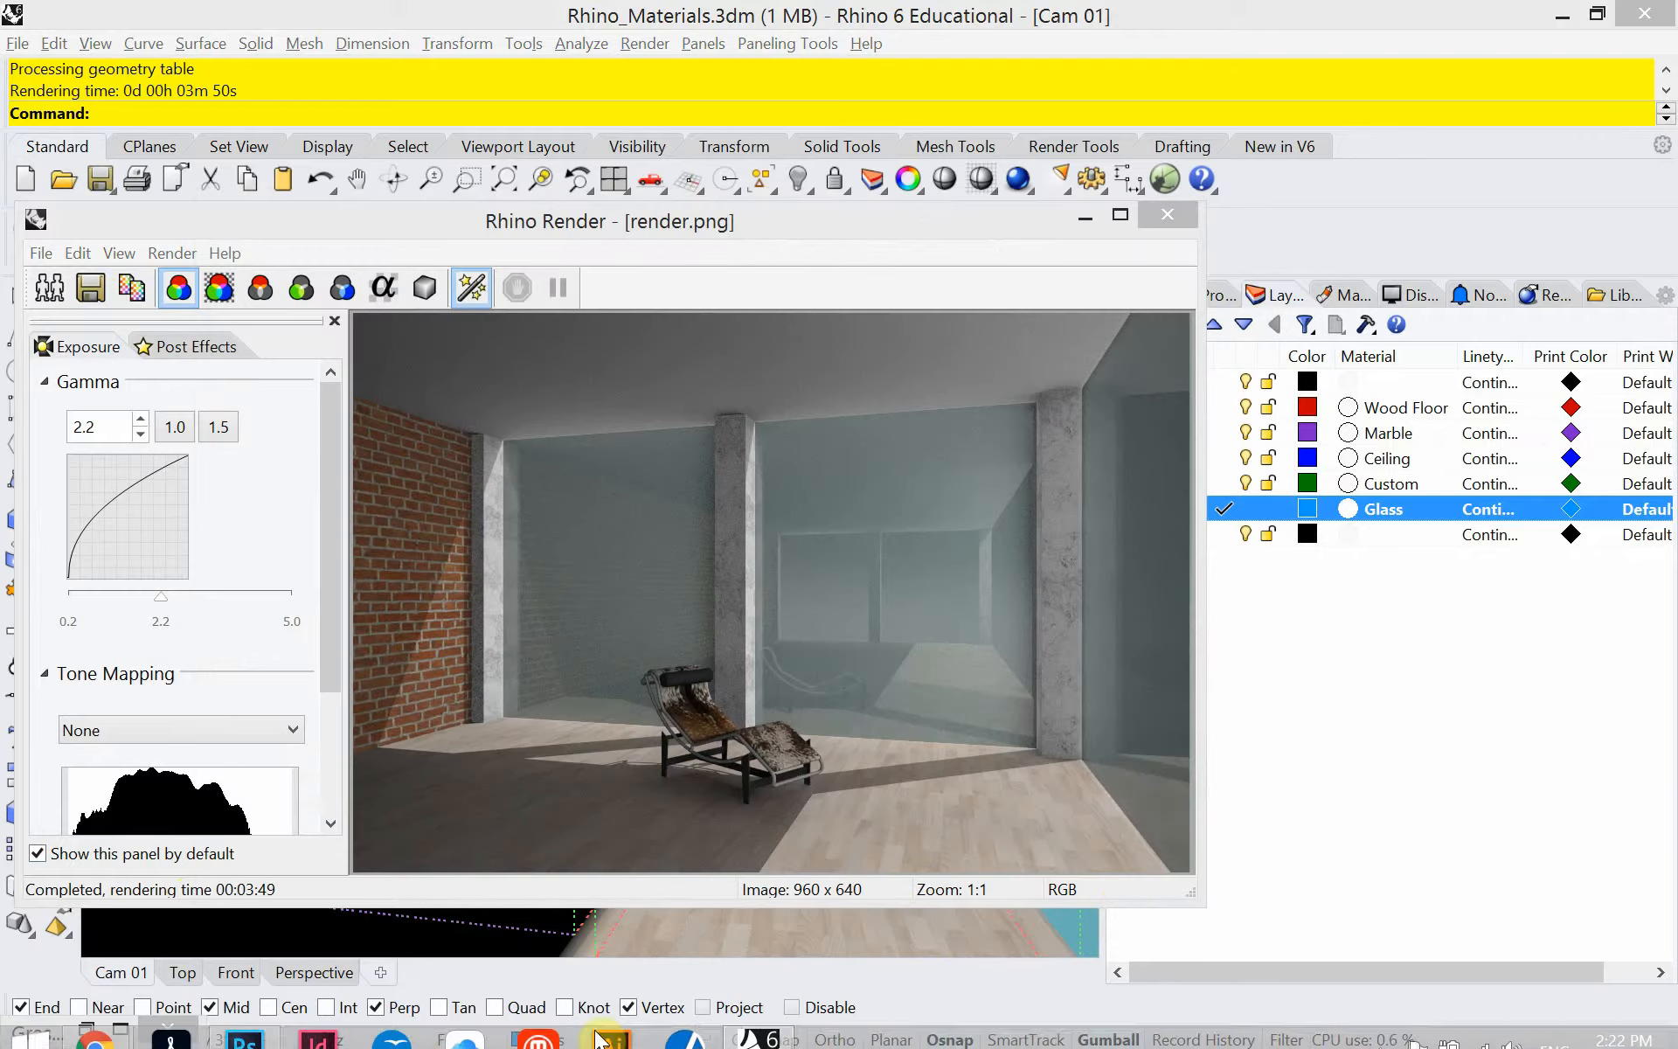
Switch to Photoshop, close Brick-02.jpg, and open render.png from the Rhino_Materials folder.
click(273, 1039)
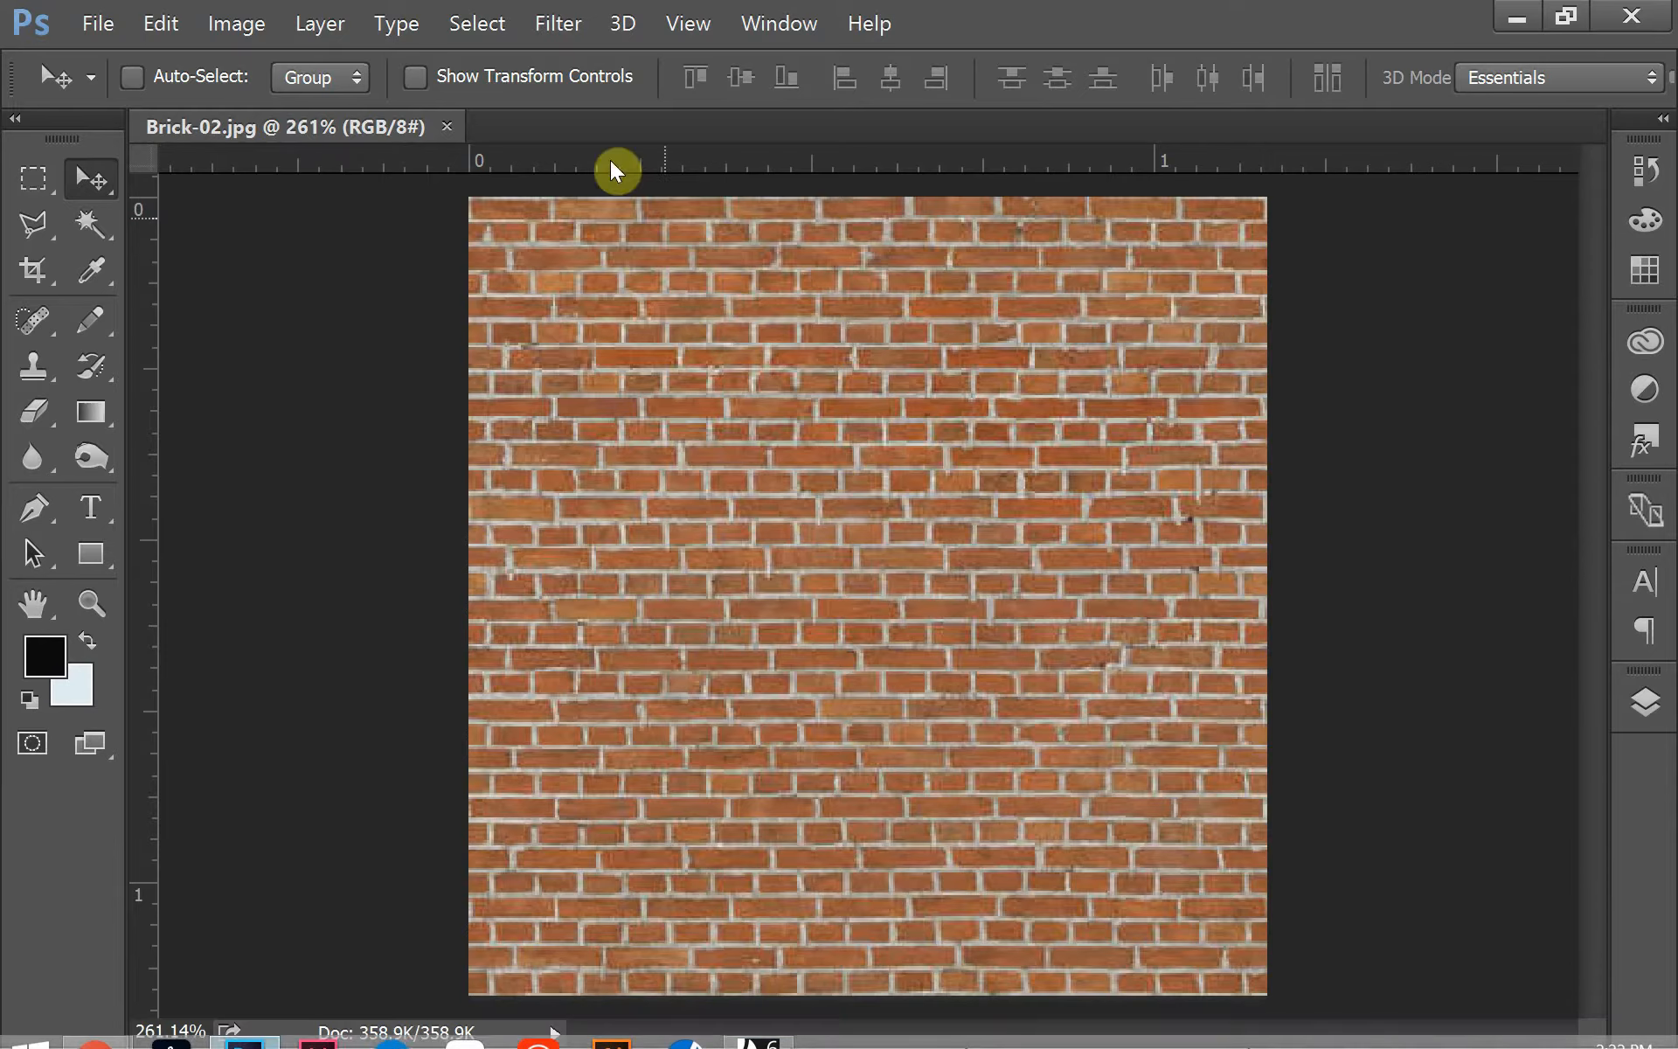
click(447, 127)
click(98, 23)
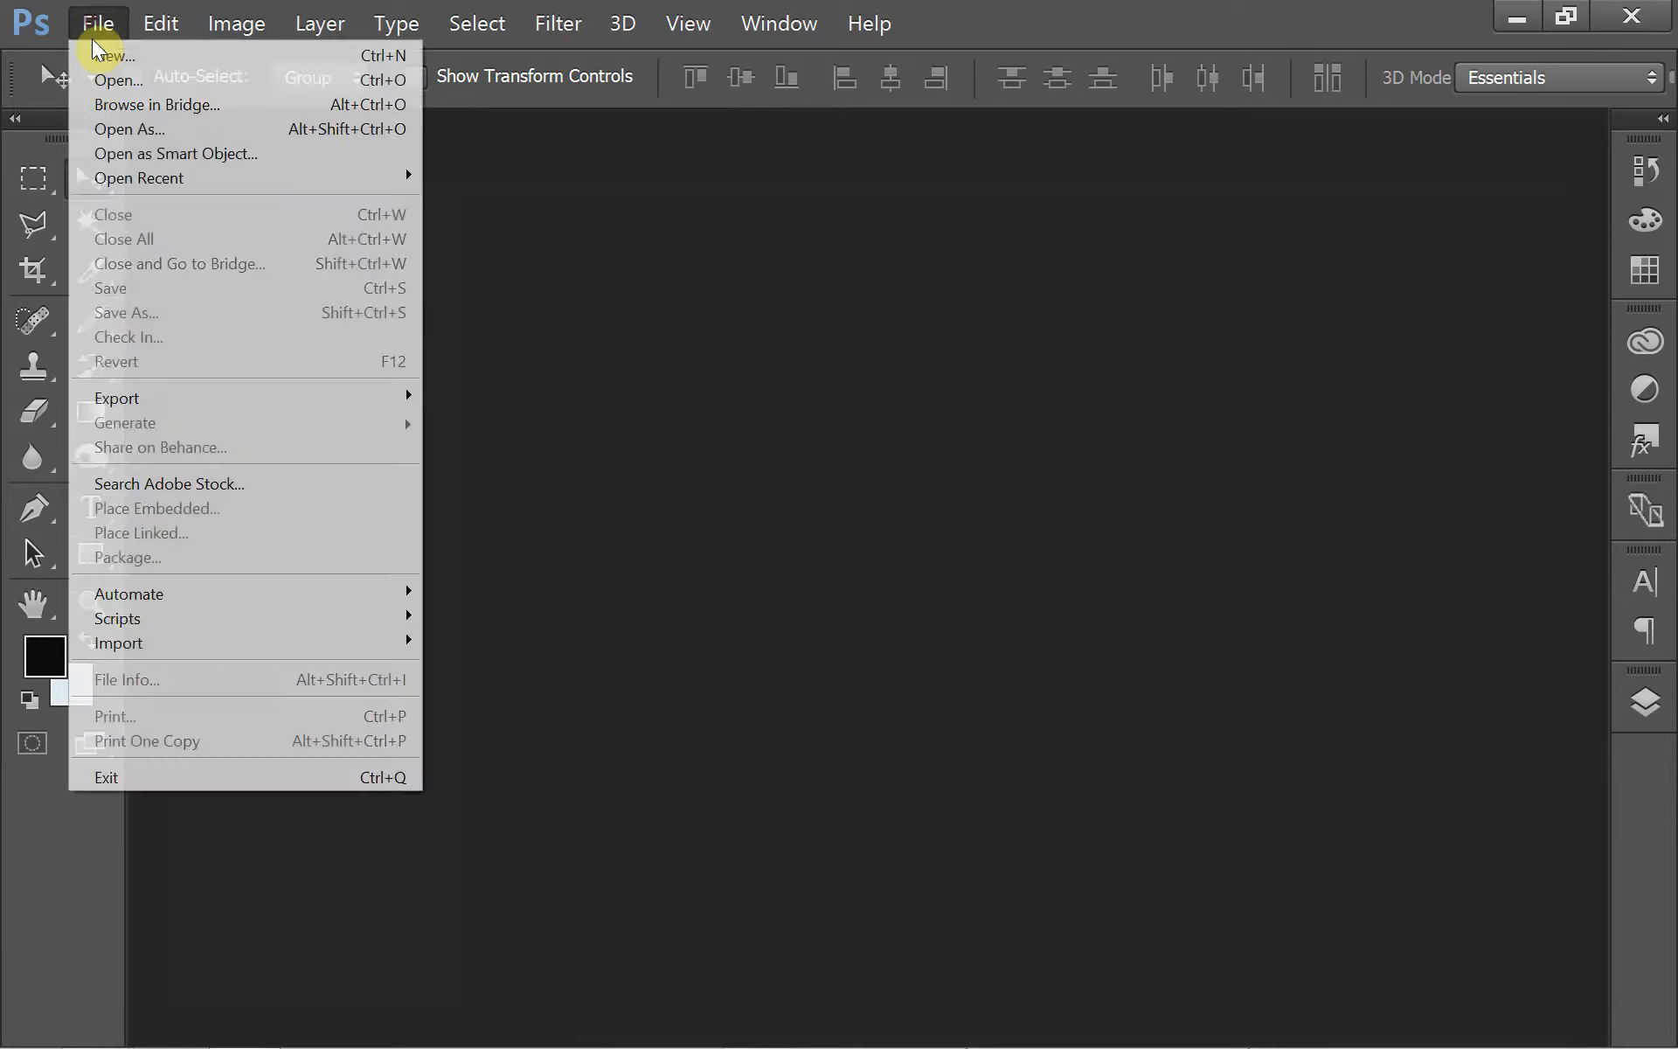
click(109, 104)
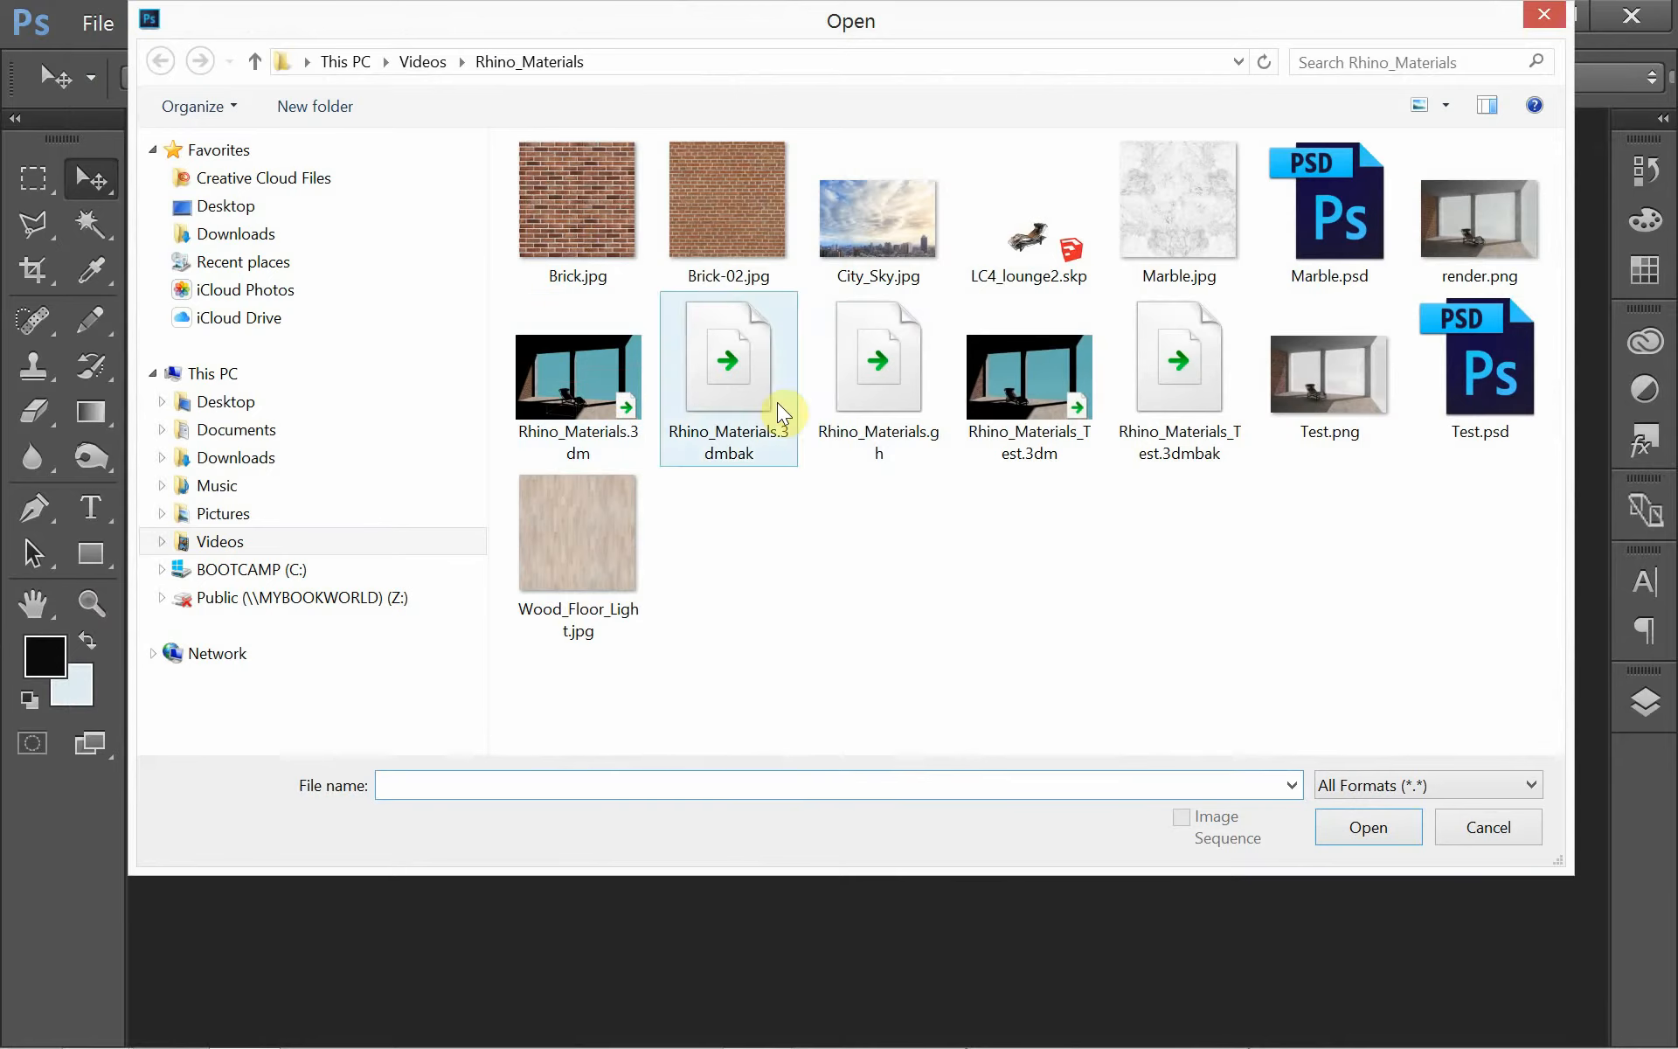
double_click(1480, 228)
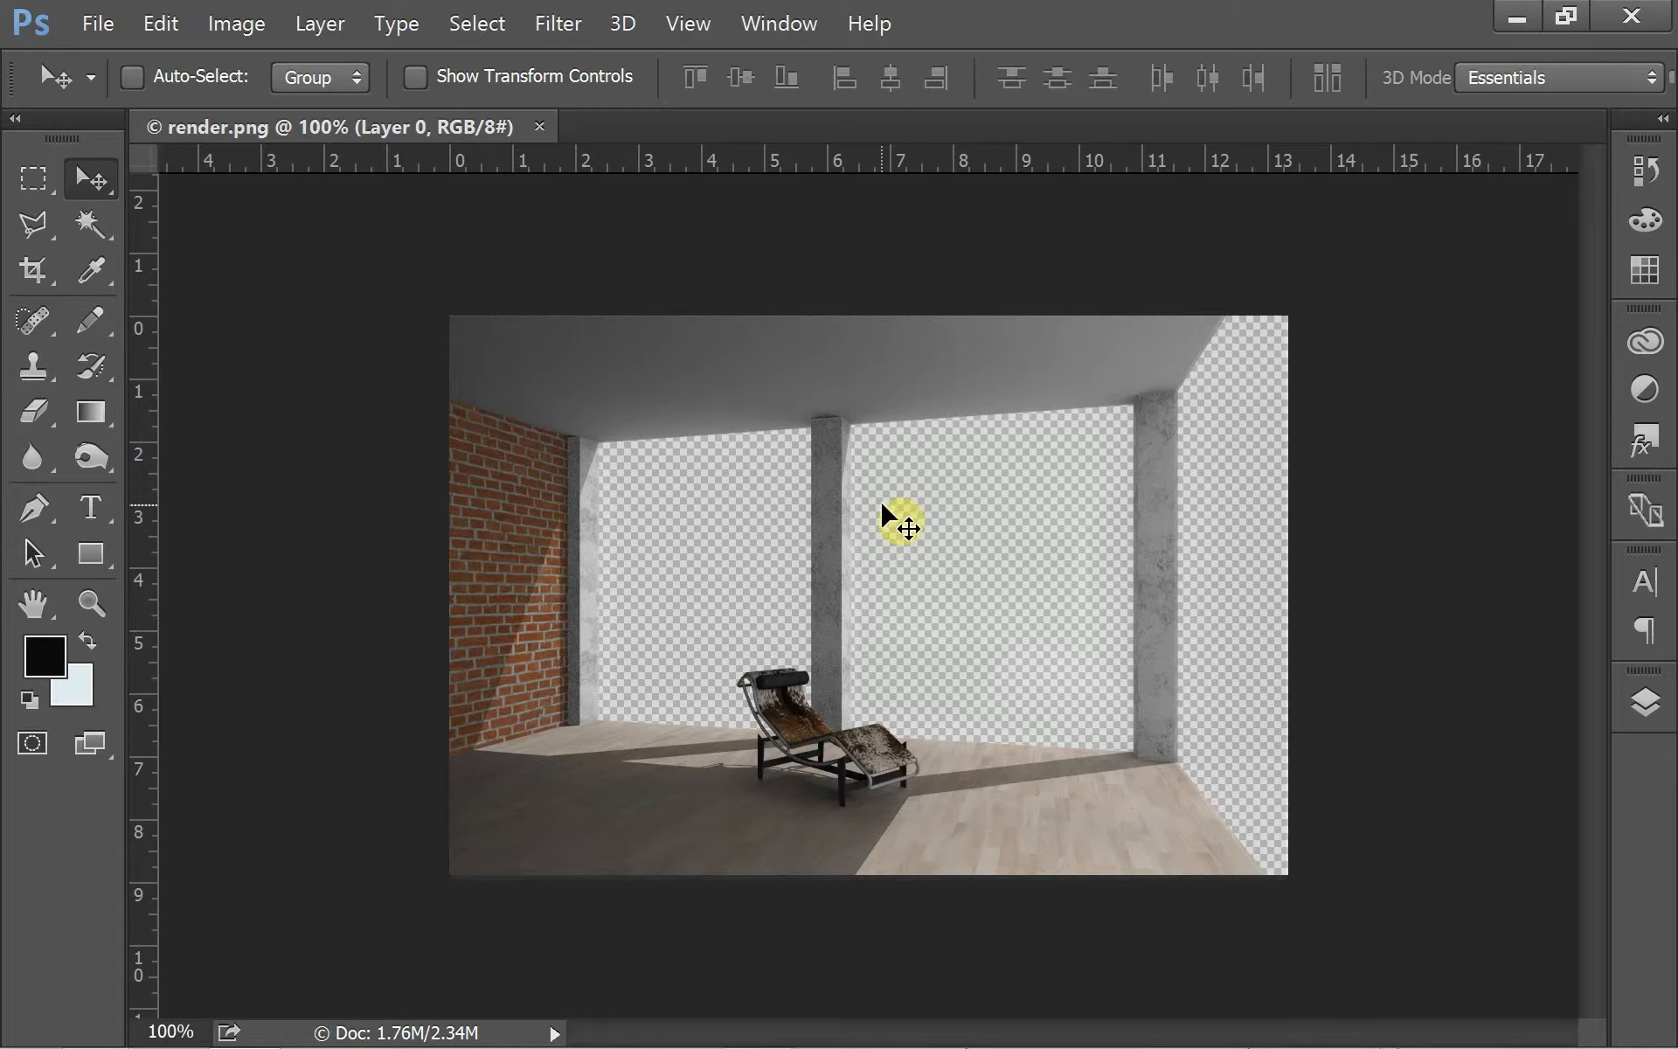
Open City_Sky.jpg, copy the whole image, close it, and paste it into render.png so that it covers the canvas.
click(100, 24)
click(128, 87)
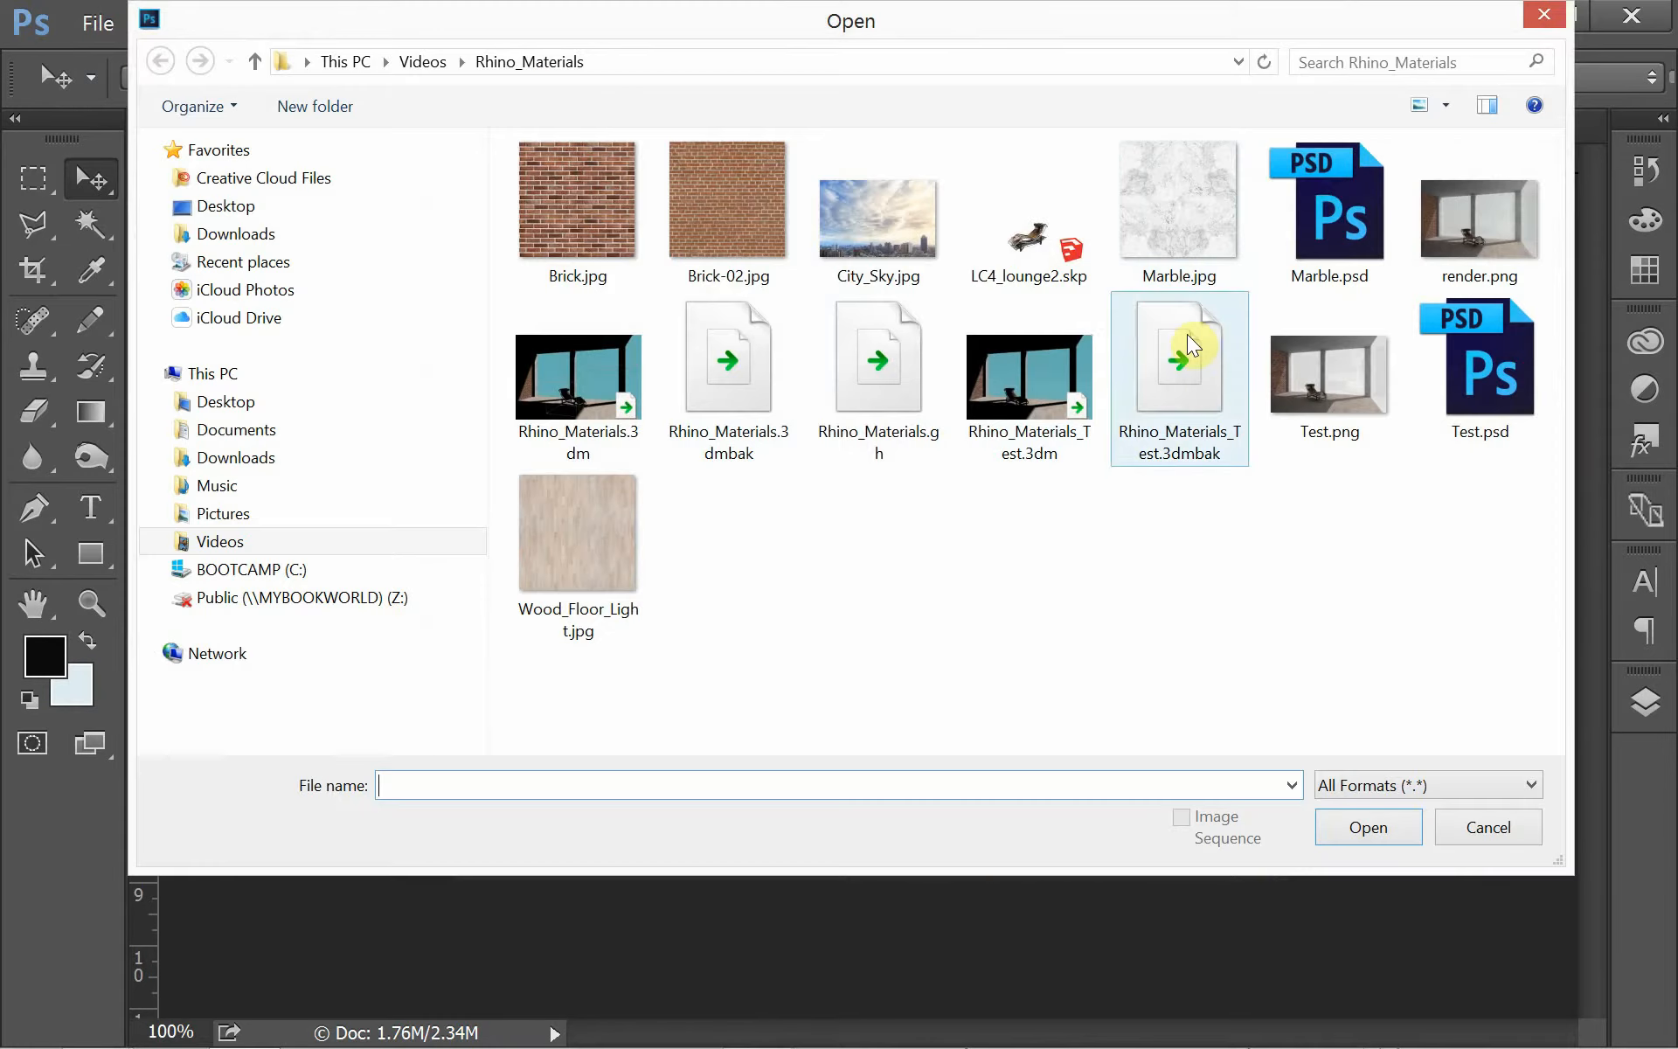
double_click(892, 229)
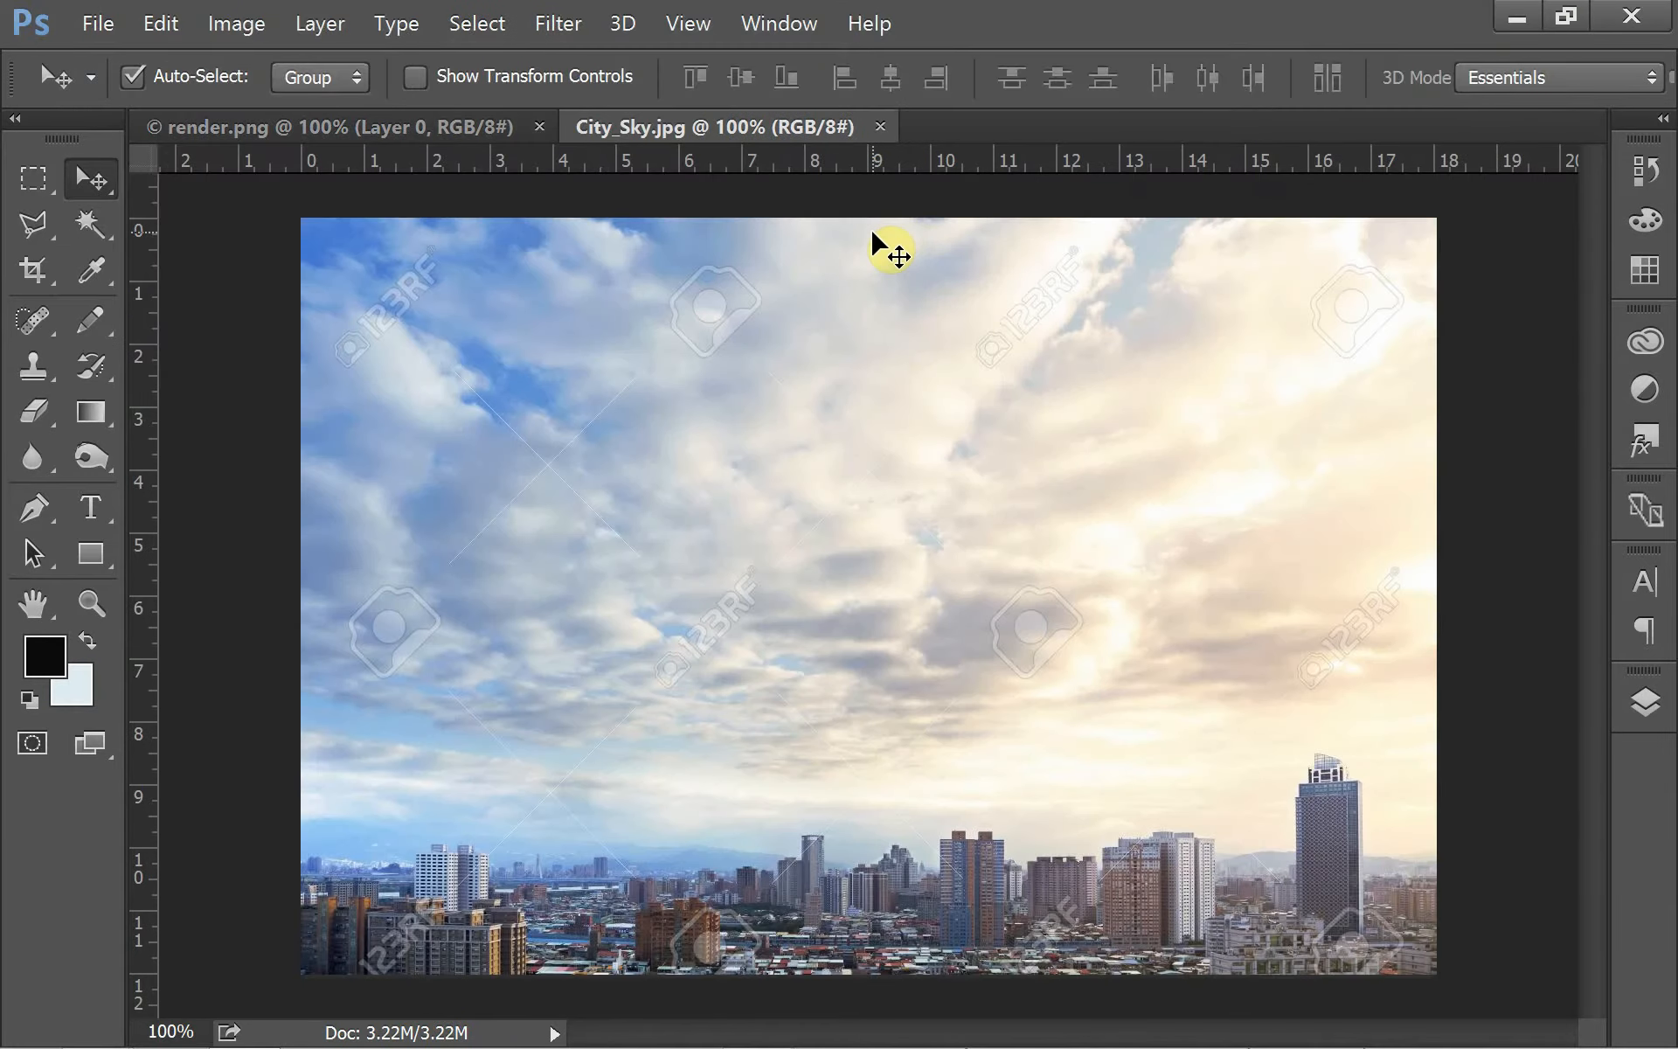
key(ctrl+a)
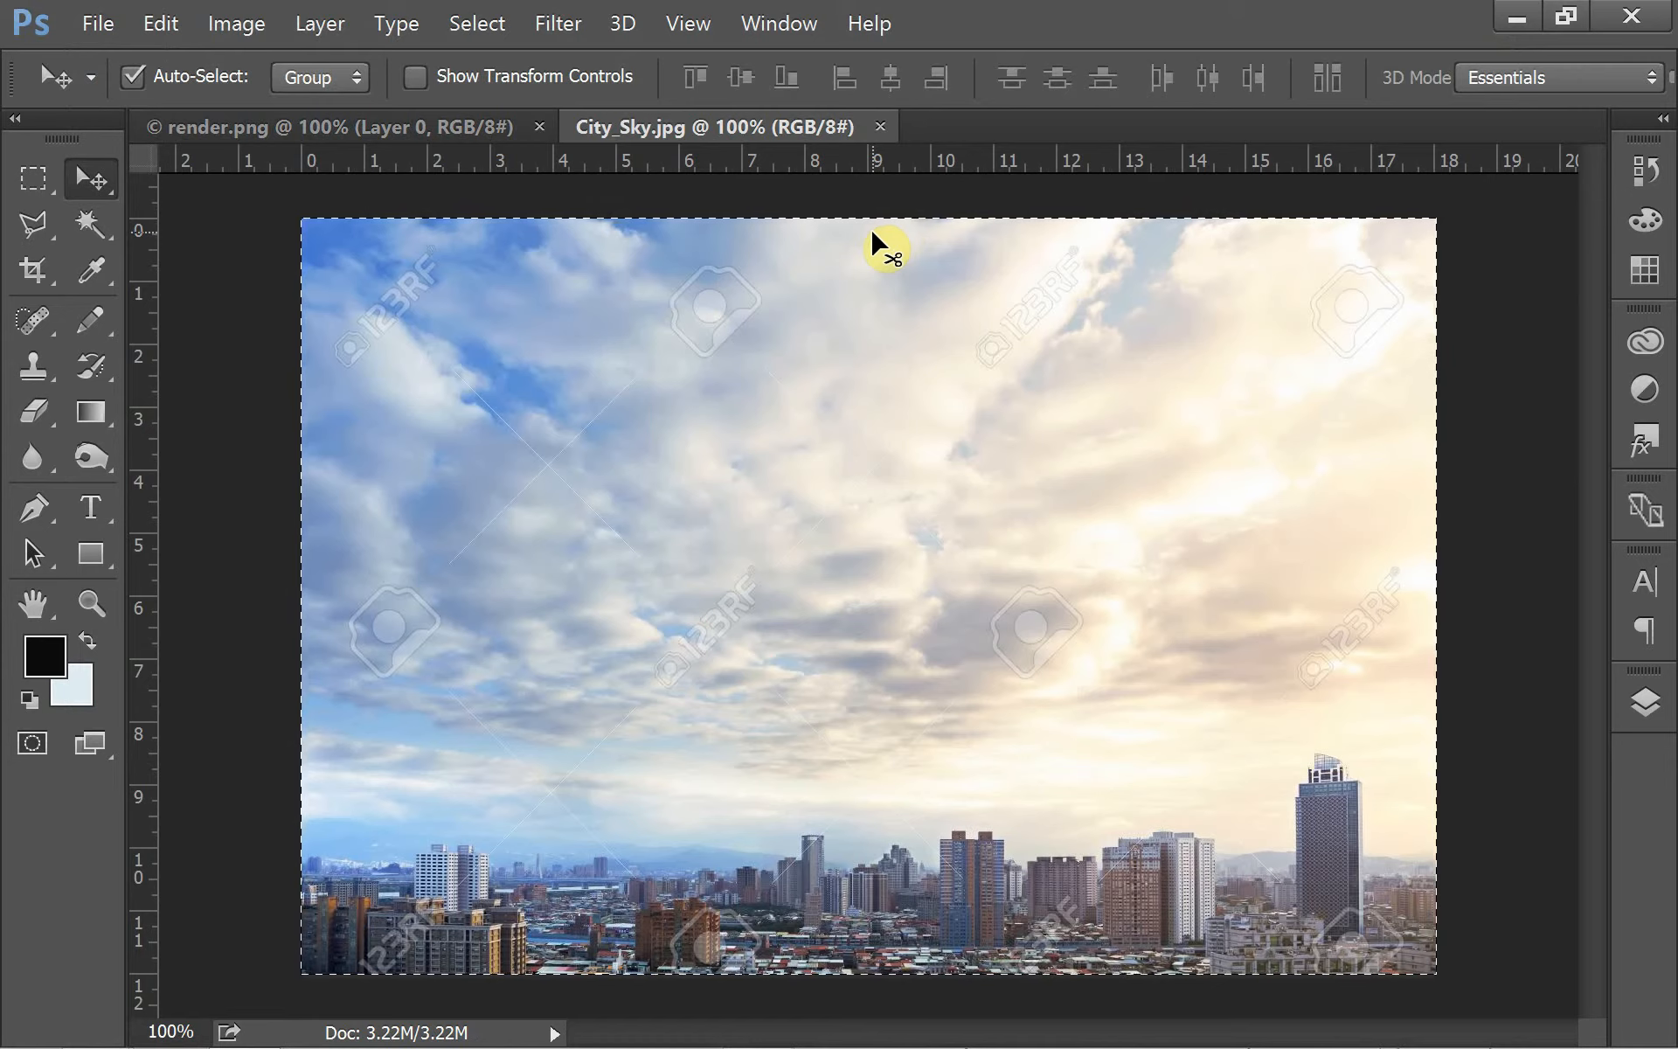
click(878, 128)
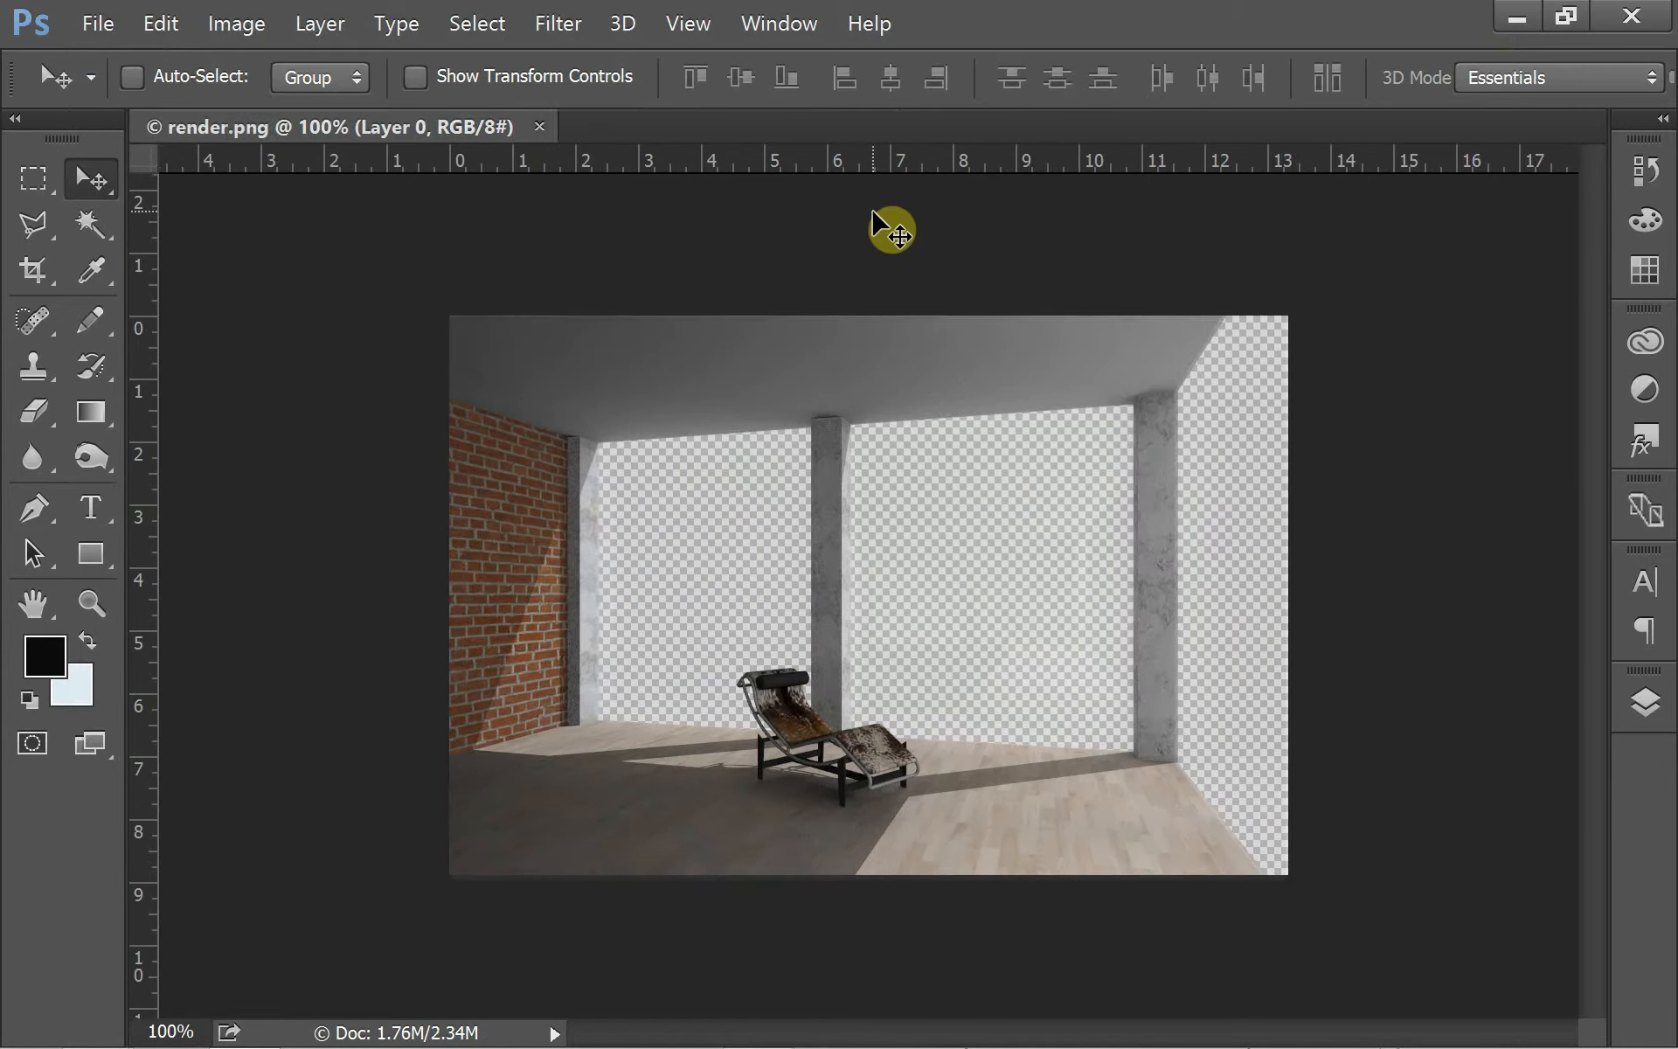
key(ctrl+v)
drag(989, 344, 1134, 442)
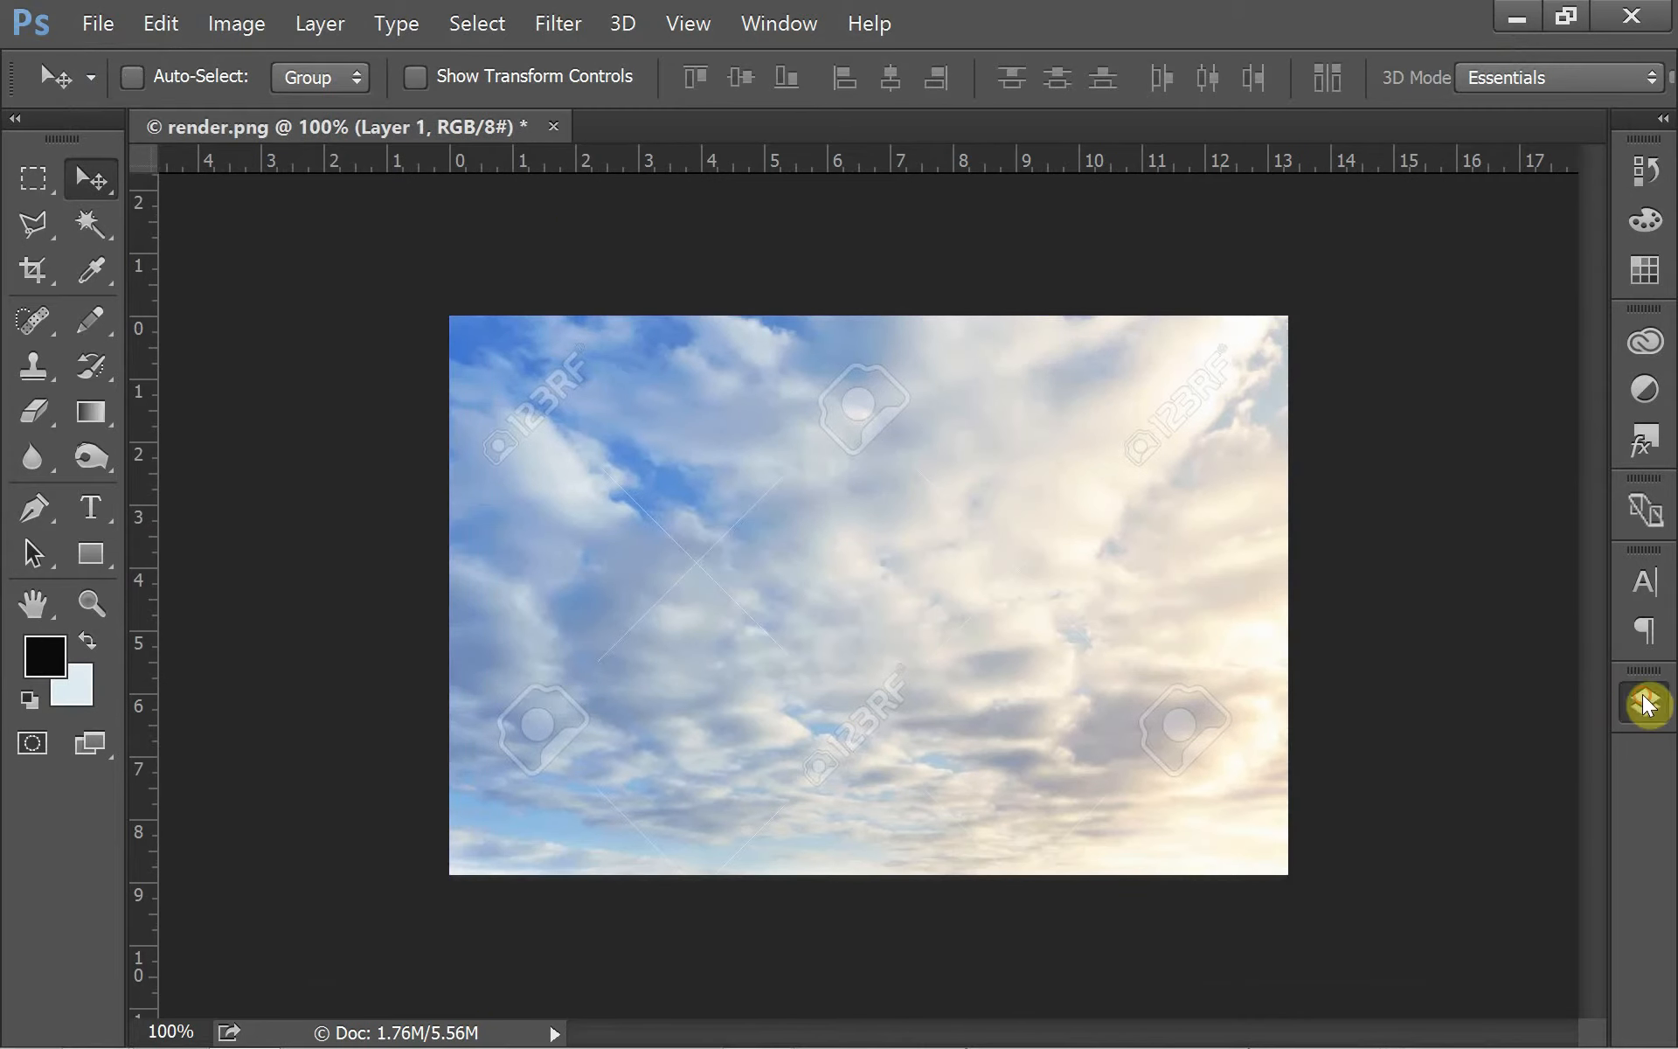
Place the sky layer beneath the render layer and shift it so the city skyline sits behind the windows.
click(1646, 702)
drag(1418, 490, 1442, 573)
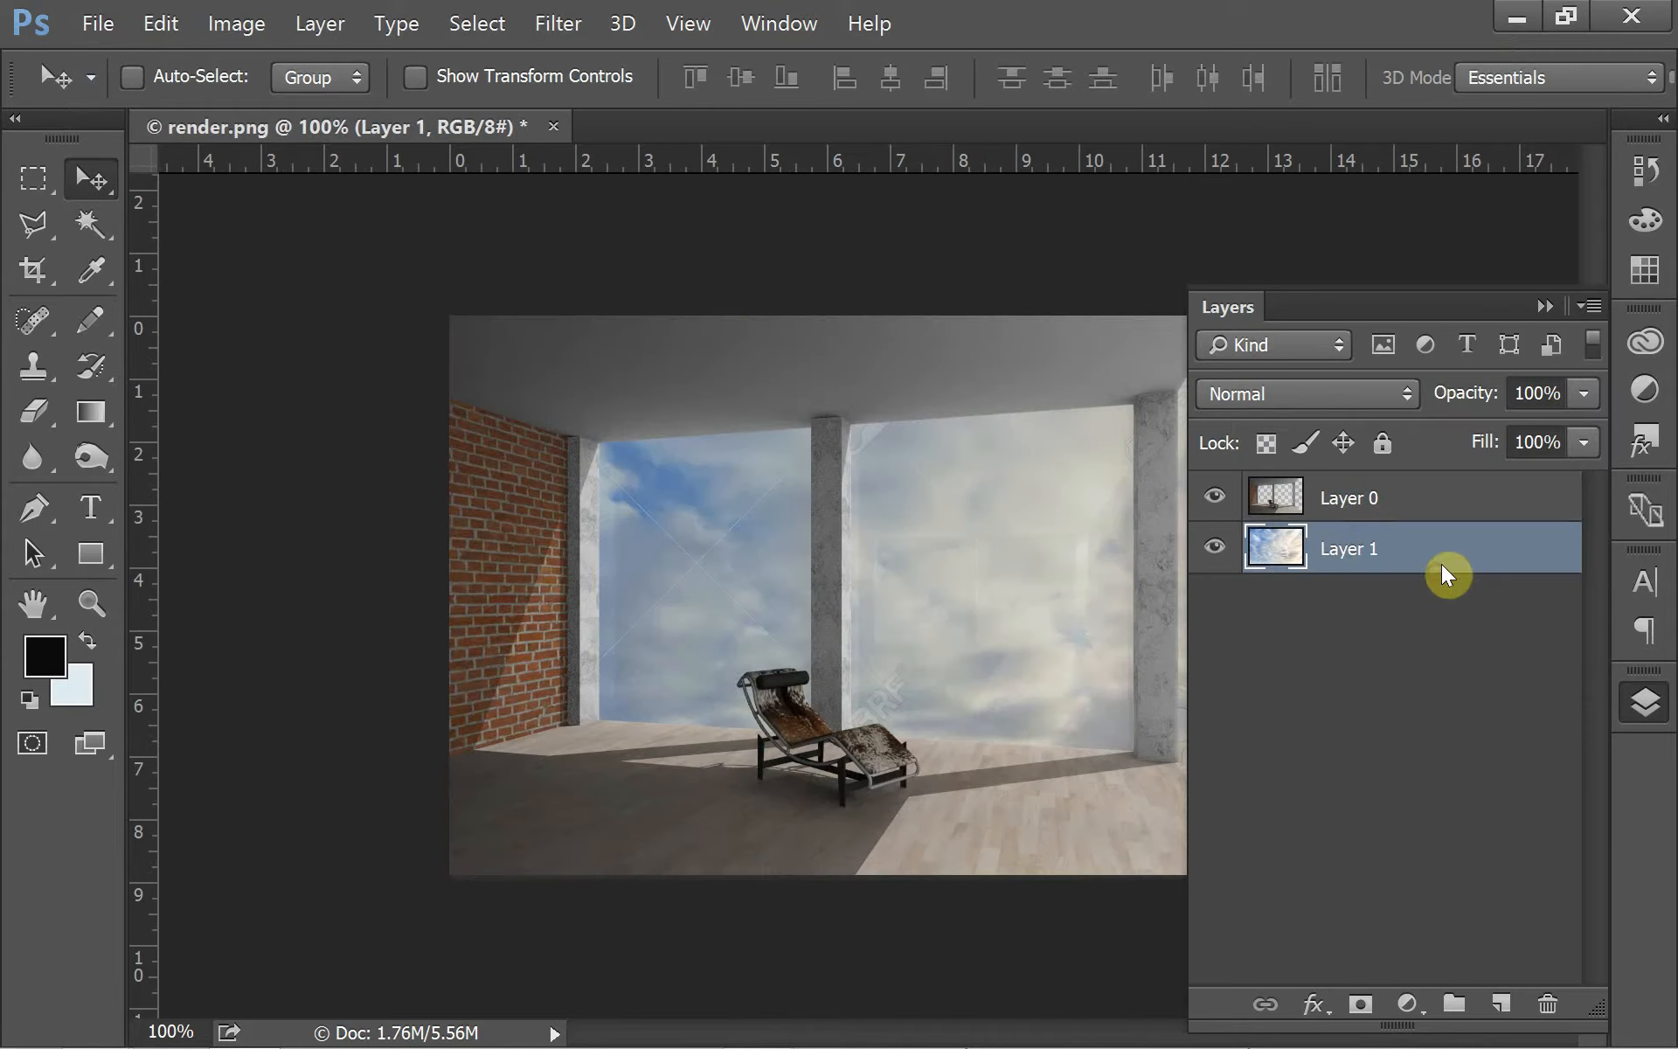
click(1544, 309)
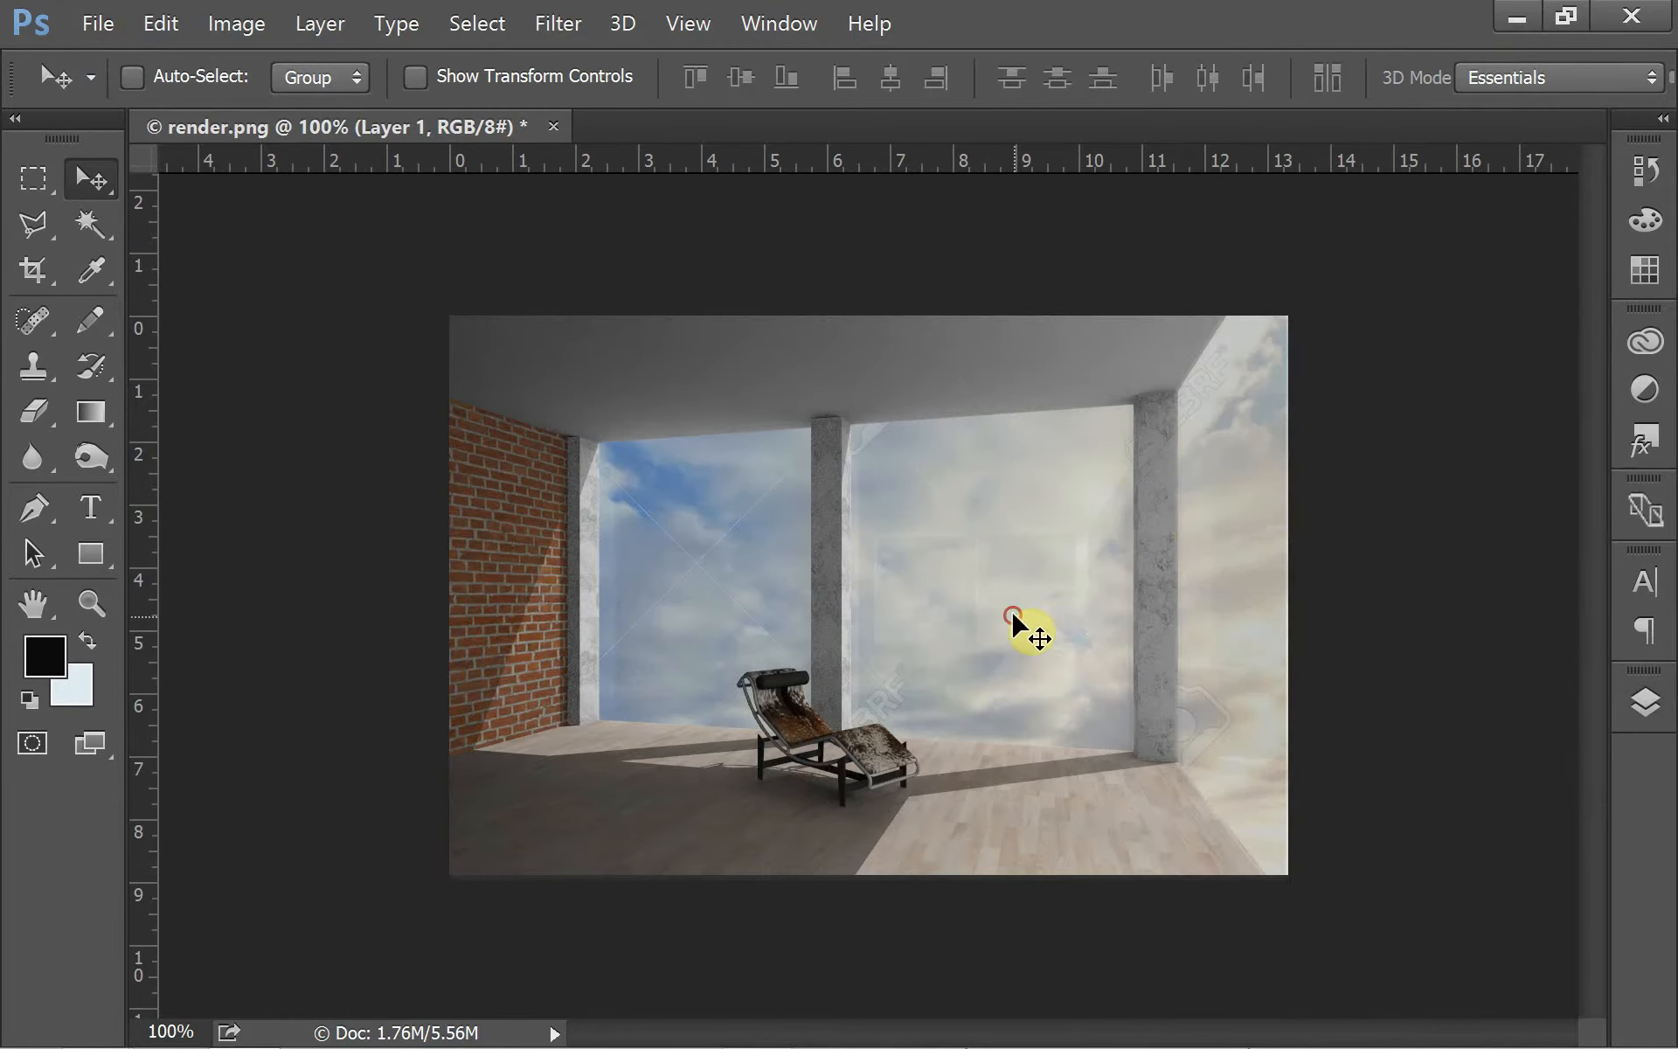
drag(1014, 616, 851, 636)
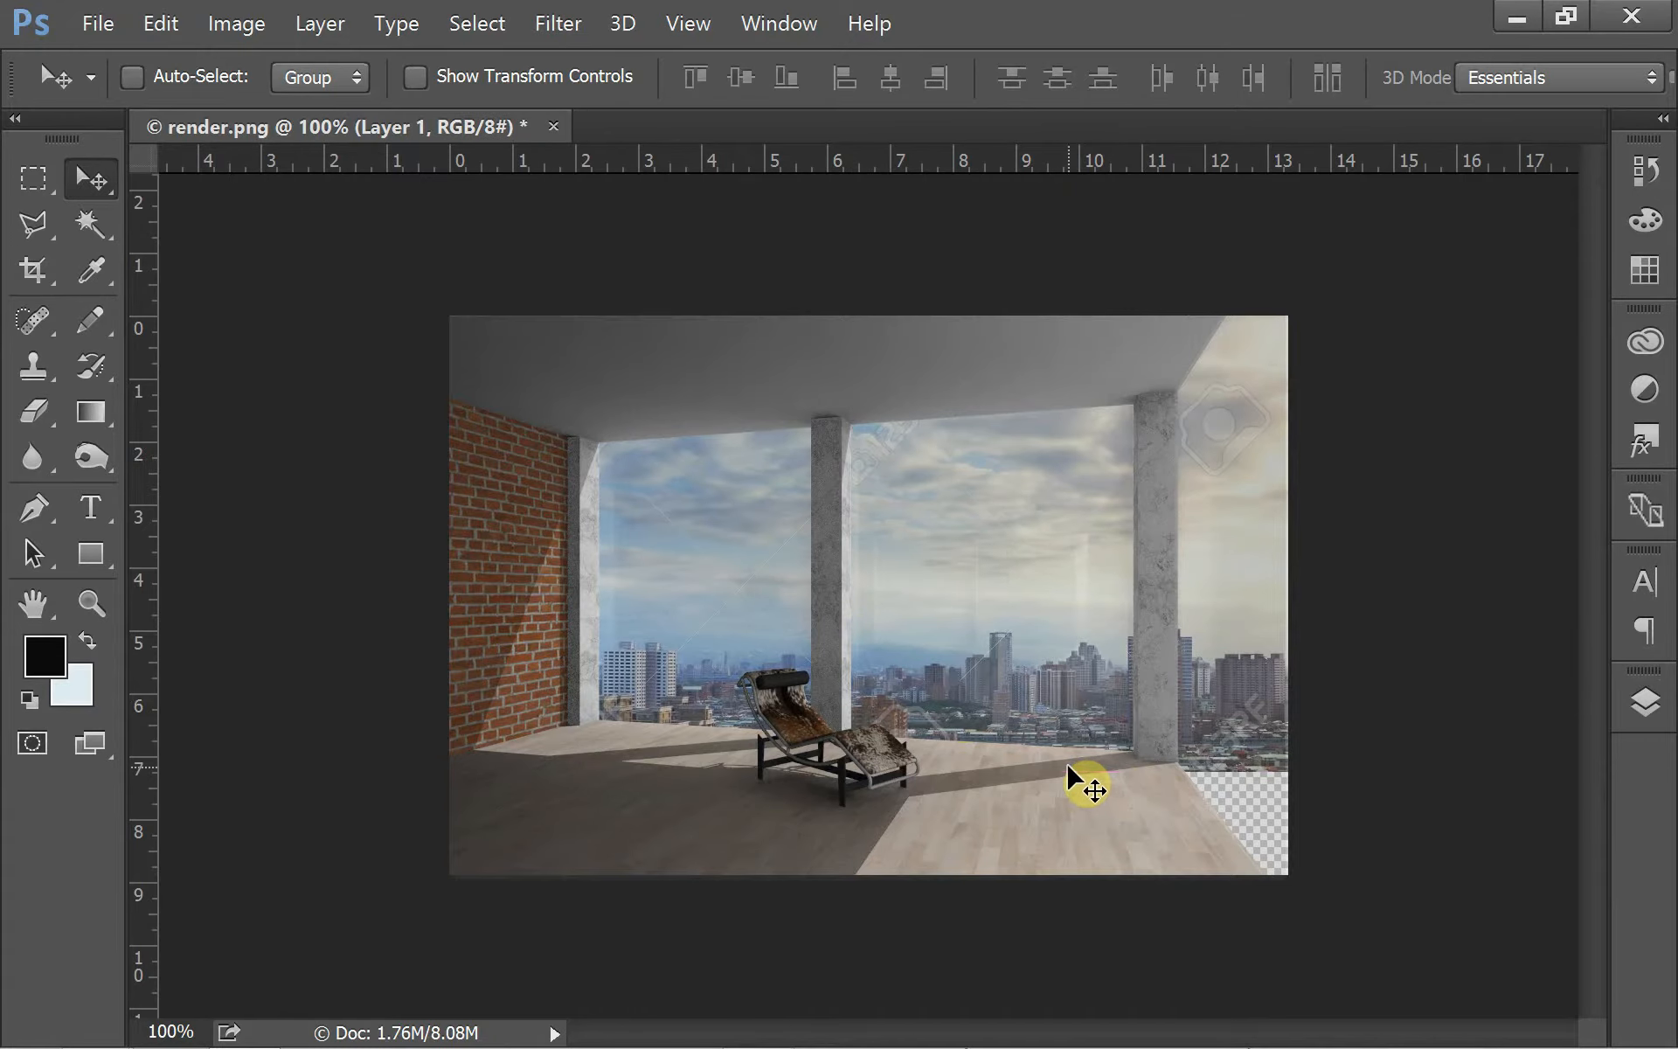
Duplicate the sky layer with the copy shifted down toward the empty lower corner, and order the copy beneath the original sky layer.
alt+drag(1083, 779, 1018, 784)
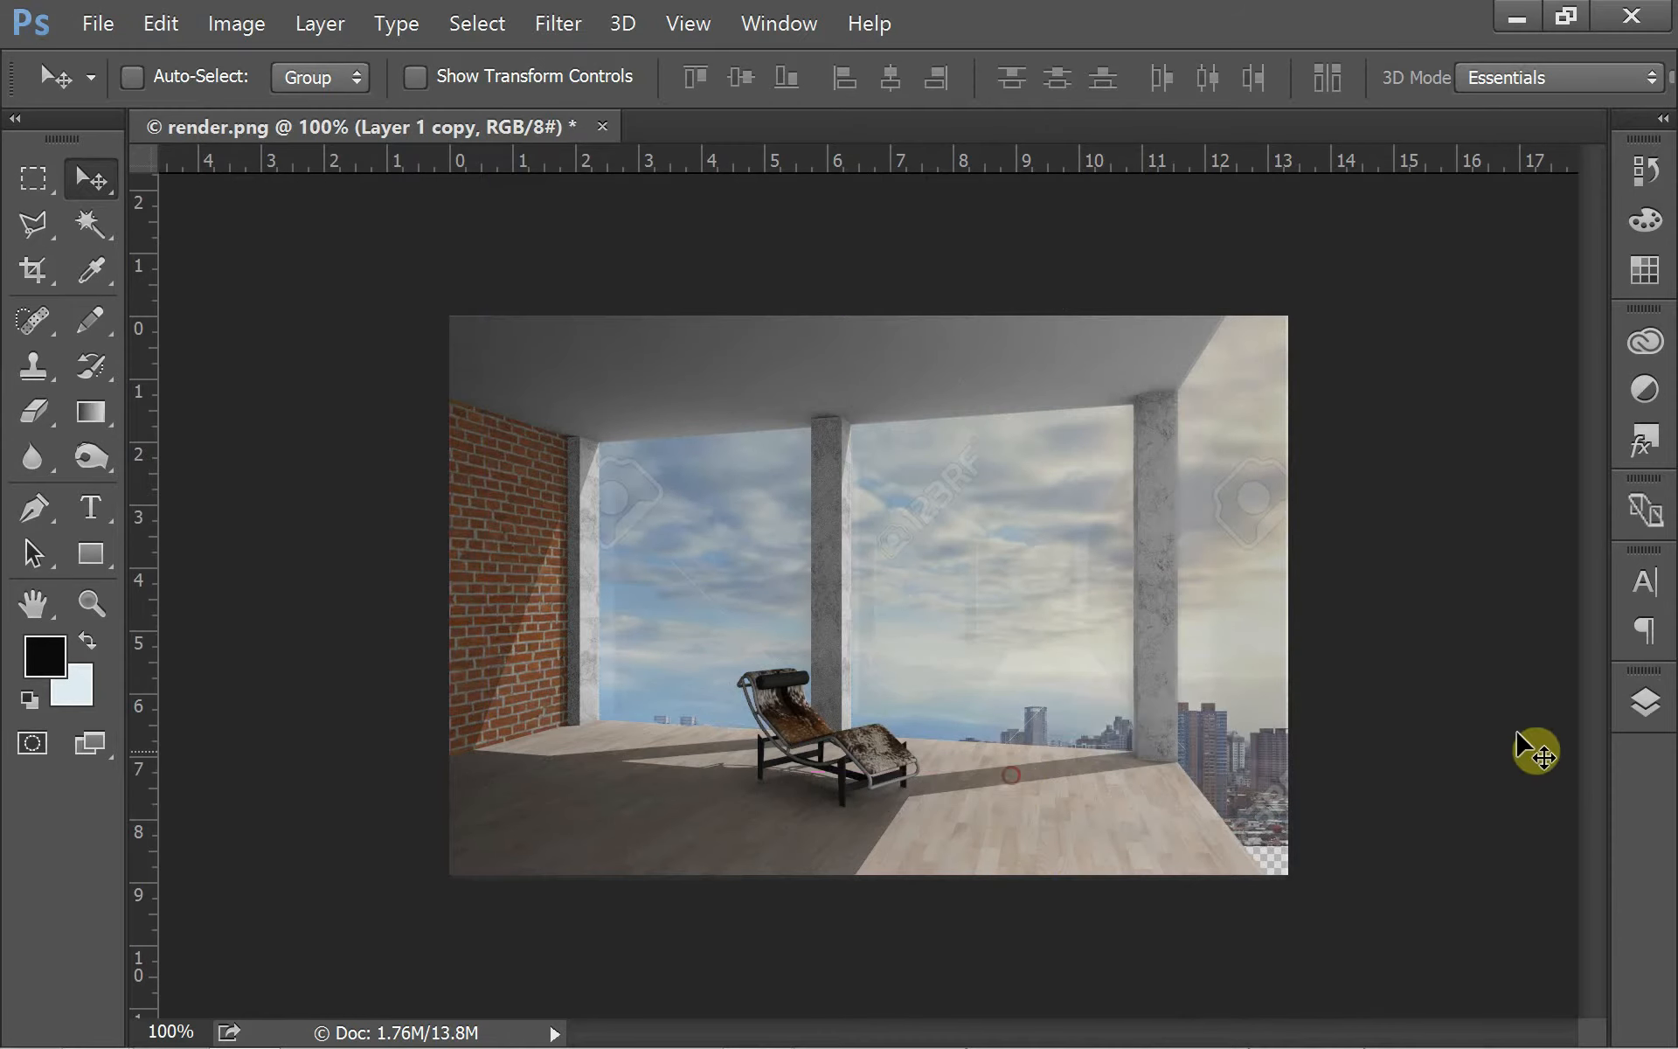
click(1648, 707)
drag(1454, 569, 1460, 651)
click(1546, 306)
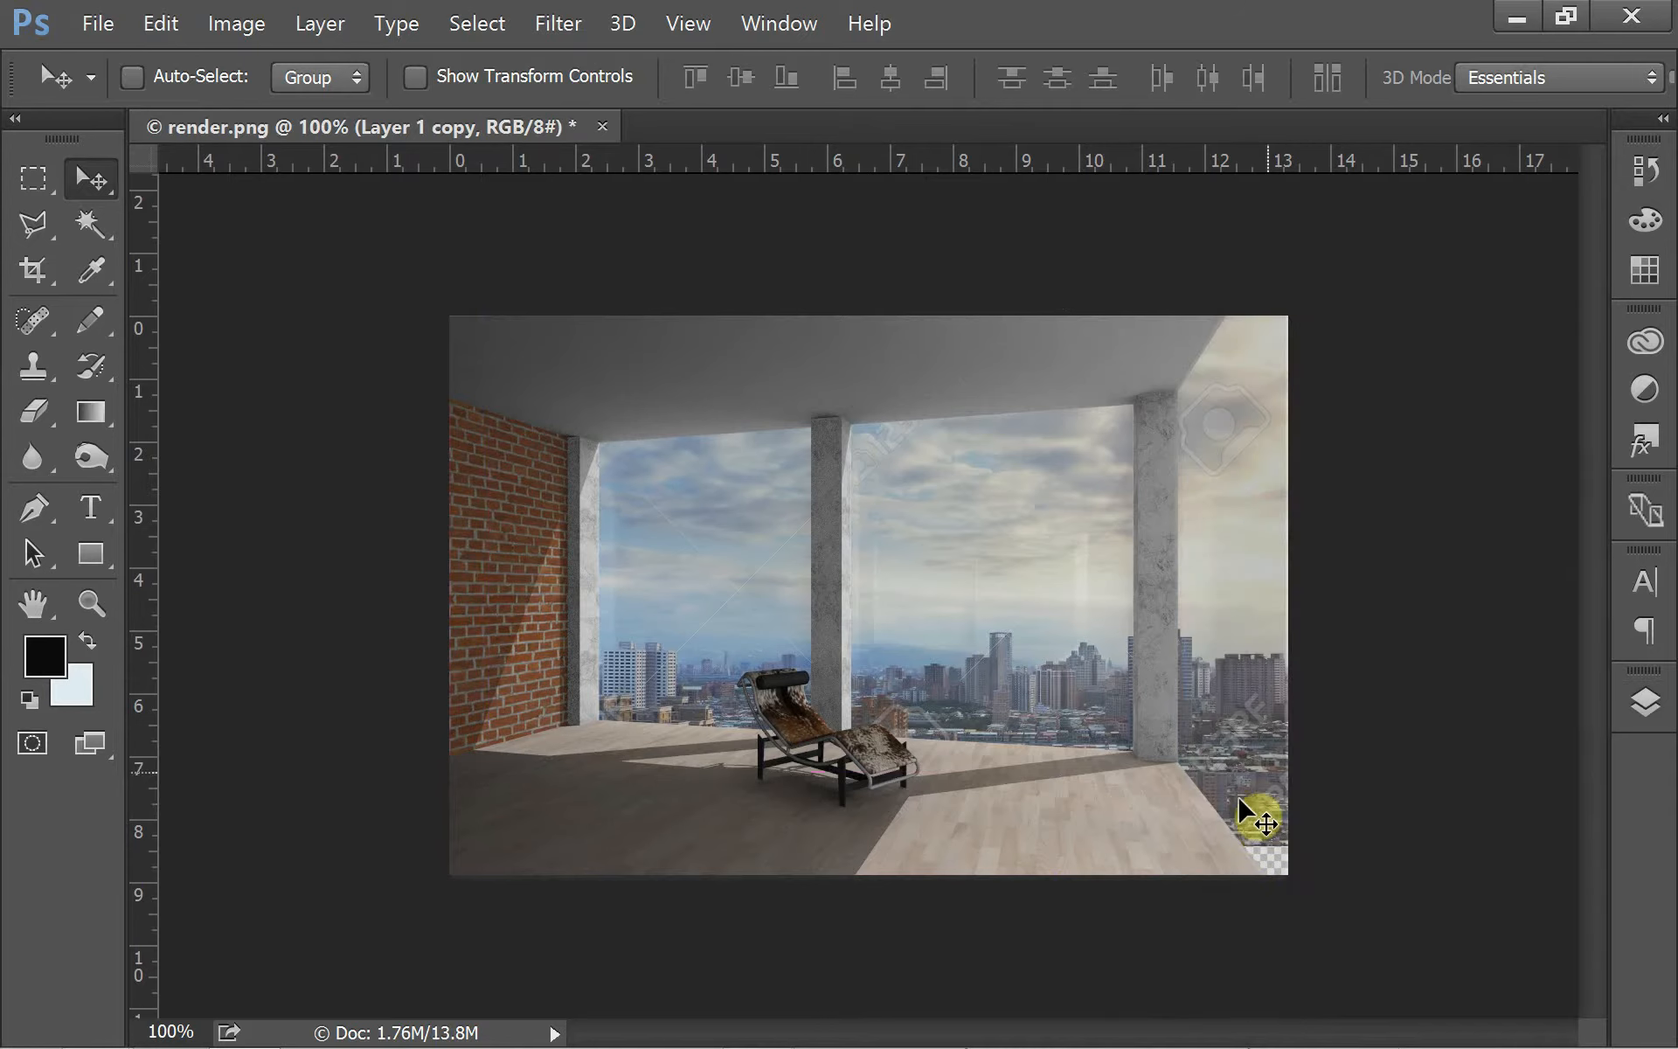
Duplicate the lower sky layer again, then select Layer 1 copy and shift it to fill the remaining transparent corner.
alt+drag(1243, 811, 1224, 769)
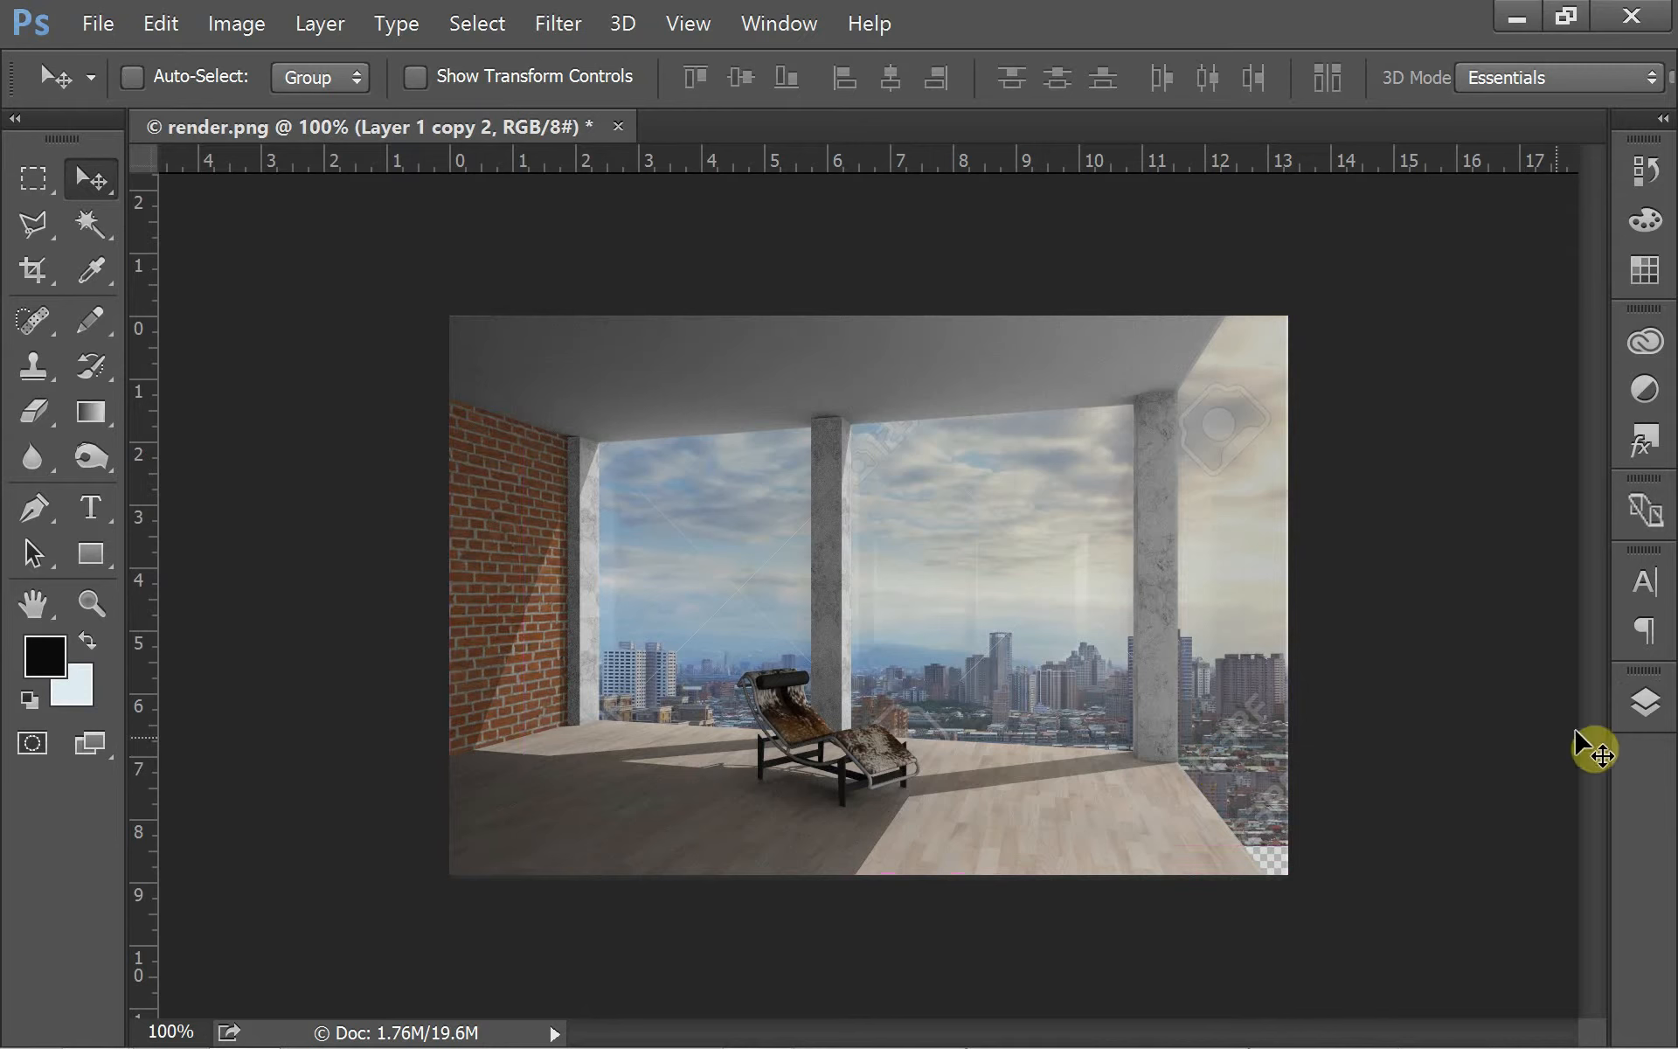
click(1646, 700)
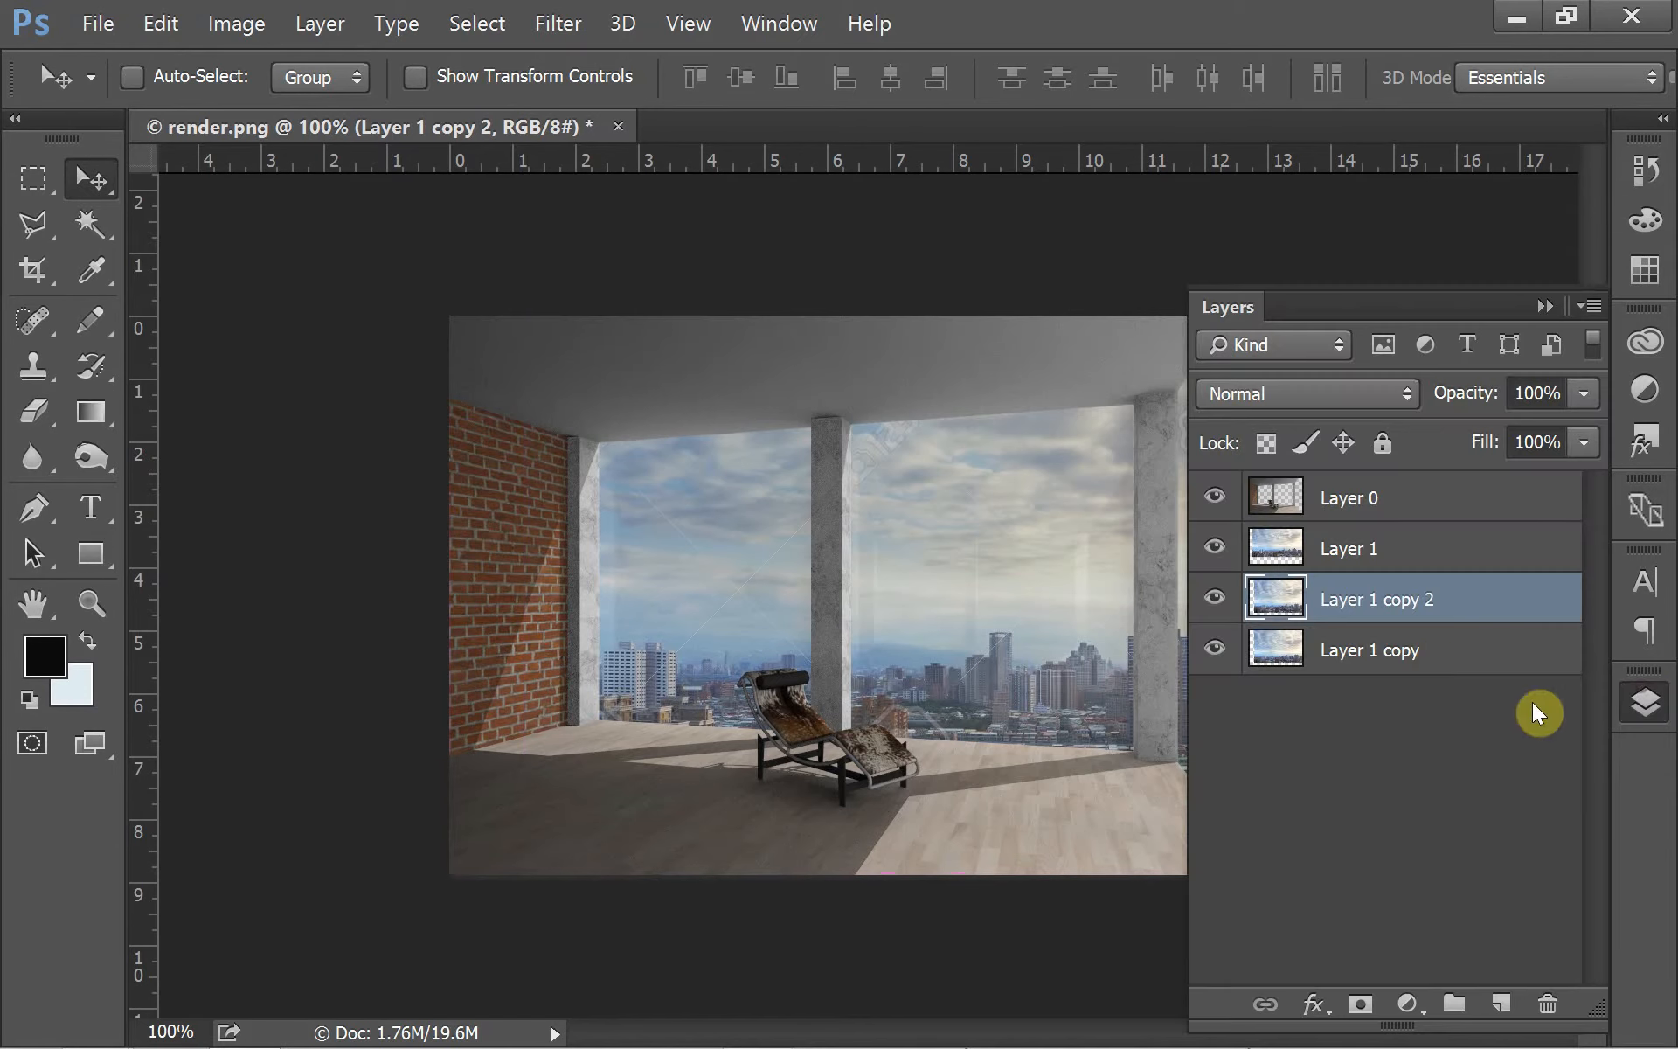
click(1431, 657)
click(1546, 306)
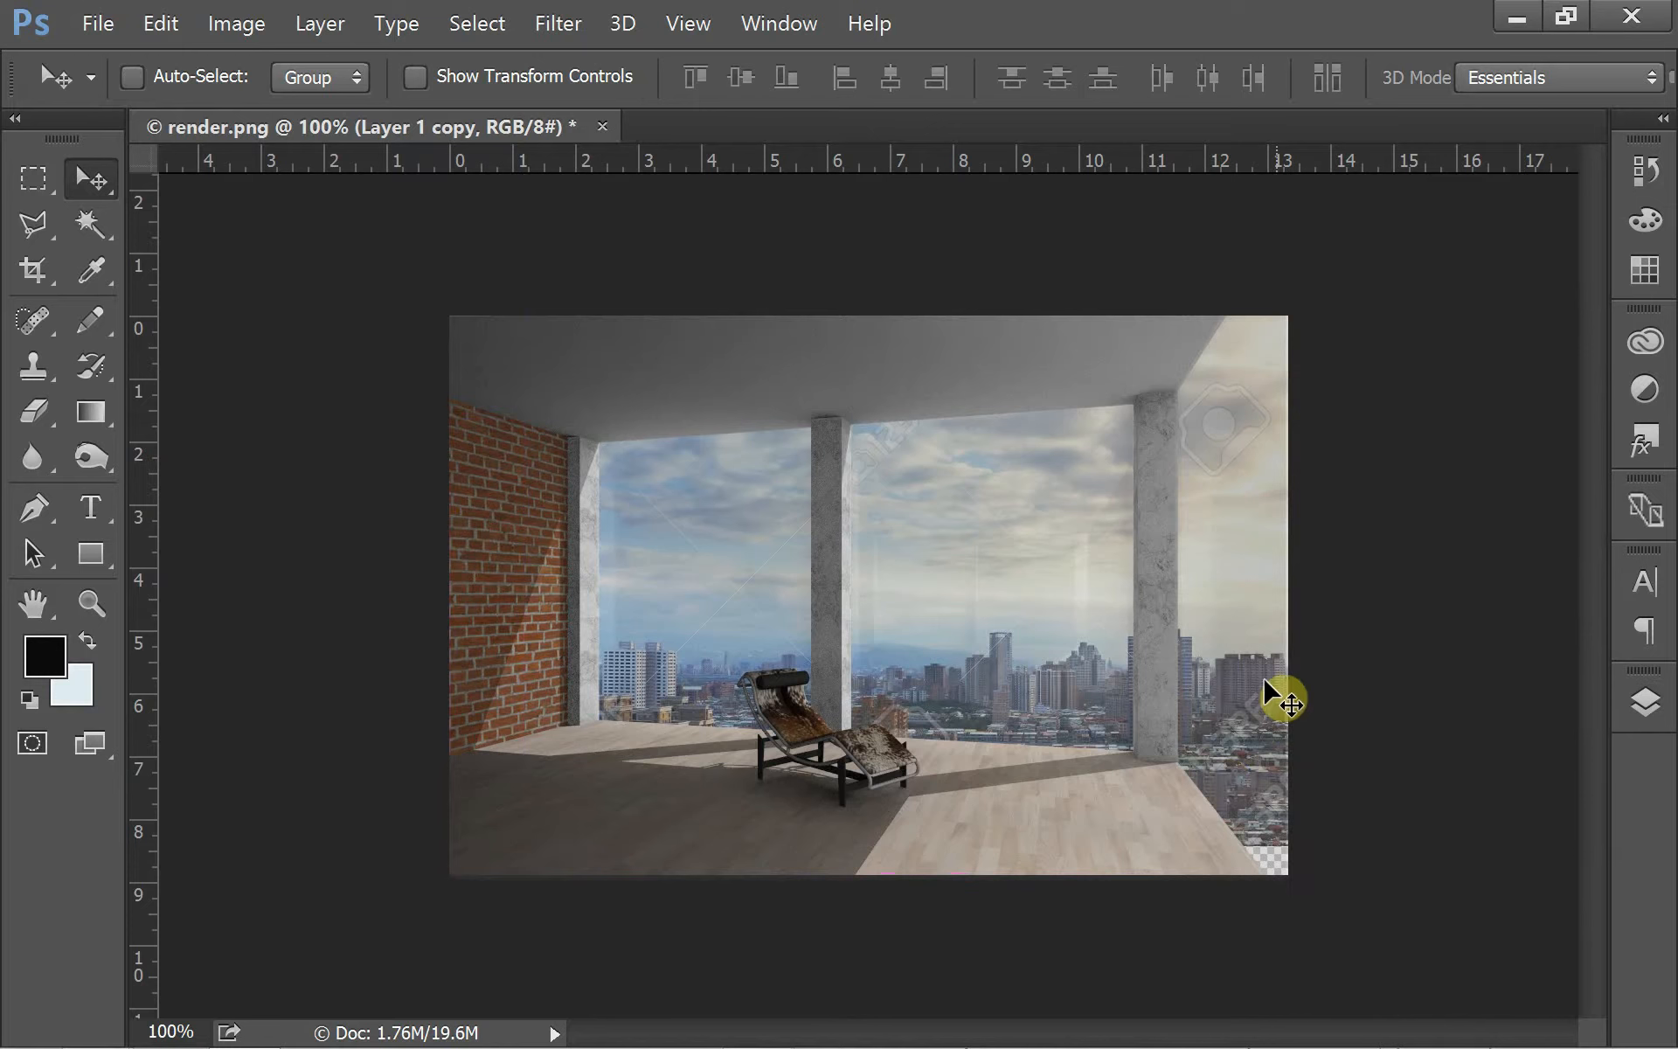
drag(1210, 766, 1252, 781)
Select Layer 1 copy, shift it toward the empty lower corner of the canvas, and duplicate it.
right_click(1239, 789)
click(1260, 831)
right_click(1262, 827)
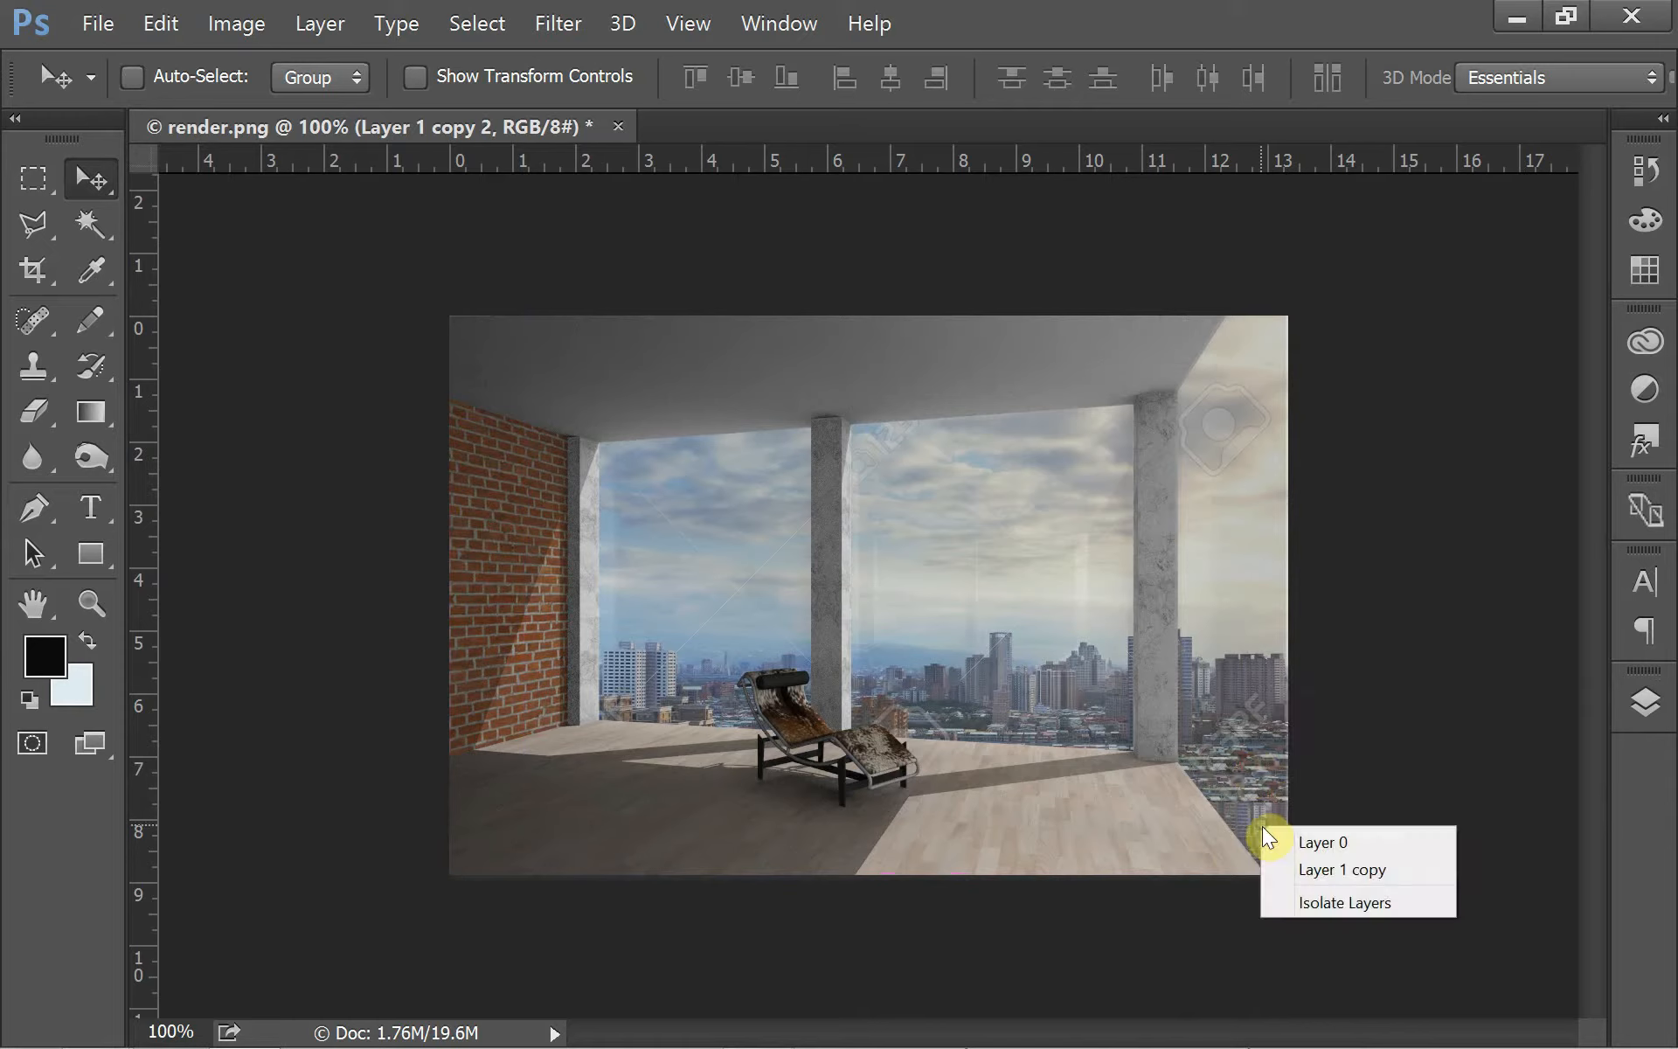
click(1288, 872)
mouse_move(1282, 869)
mouse_down()
mouse_move(1248, 797)
mouse_move(1256, 863)
mouse_up()
key(ctrl)
key(ctrl+j)
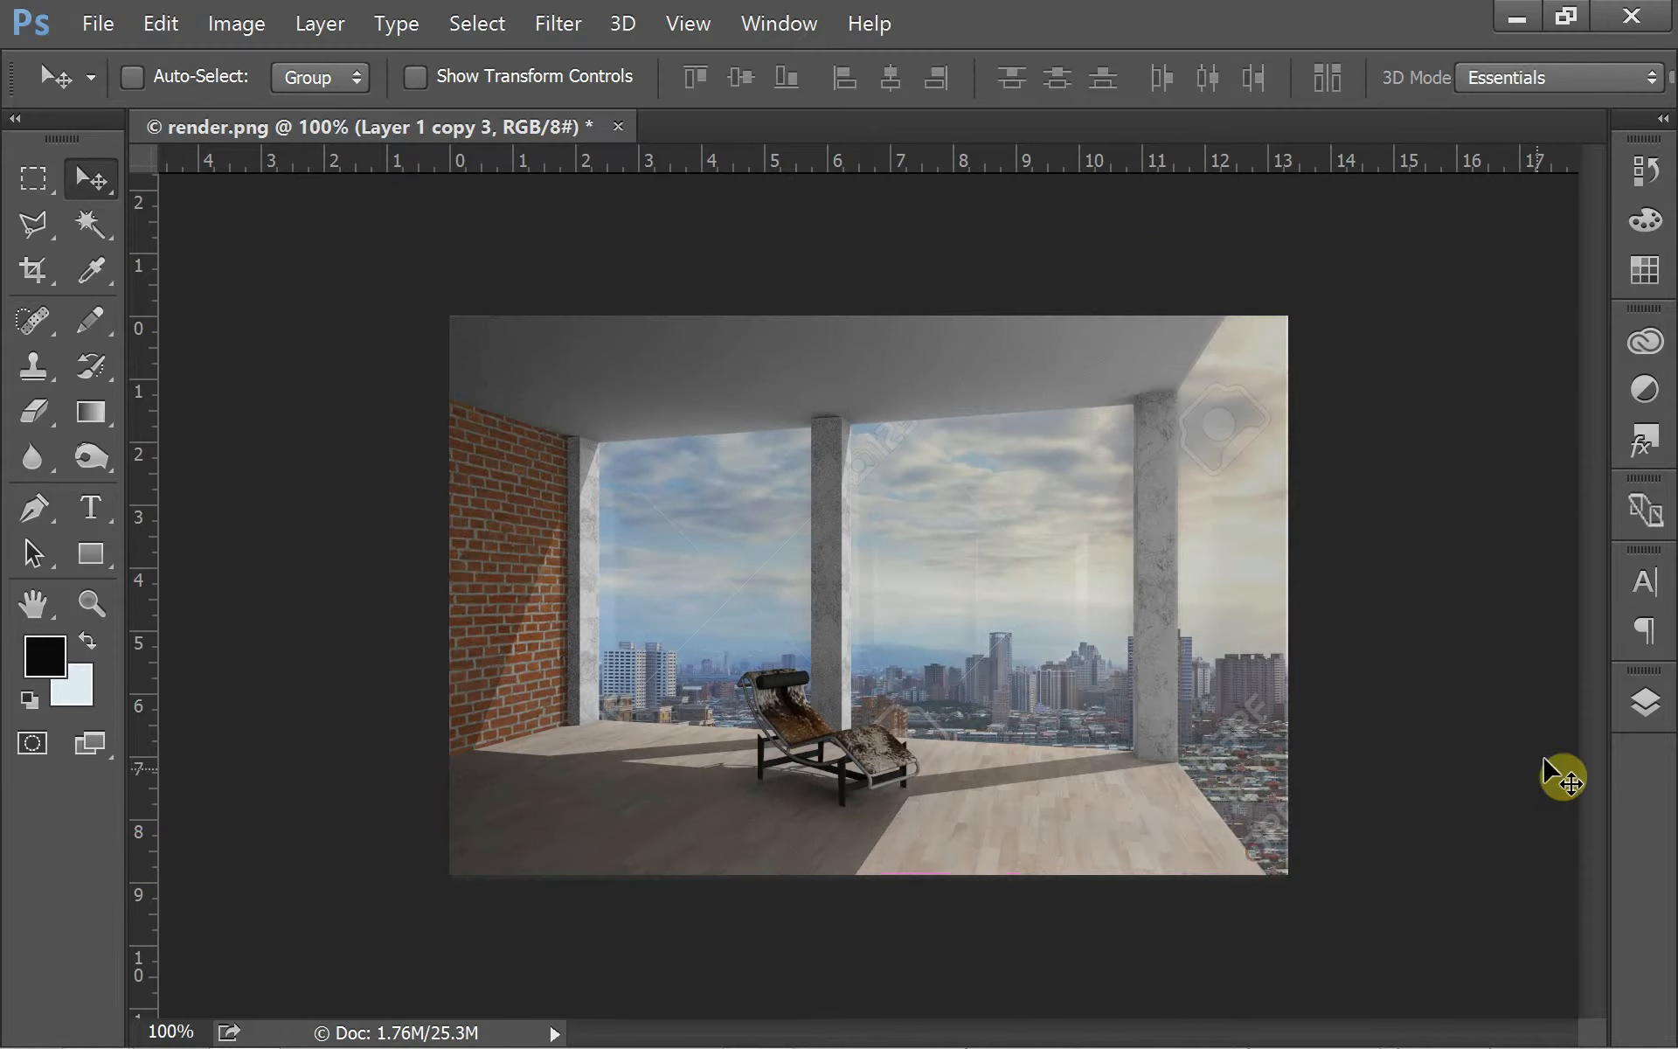
Select Layer 1 copy at the bottom of the stack, nudge it up in the lower corner, and reselect Layer 1 copy 3.
click(1646, 701)
click(1444, 722)
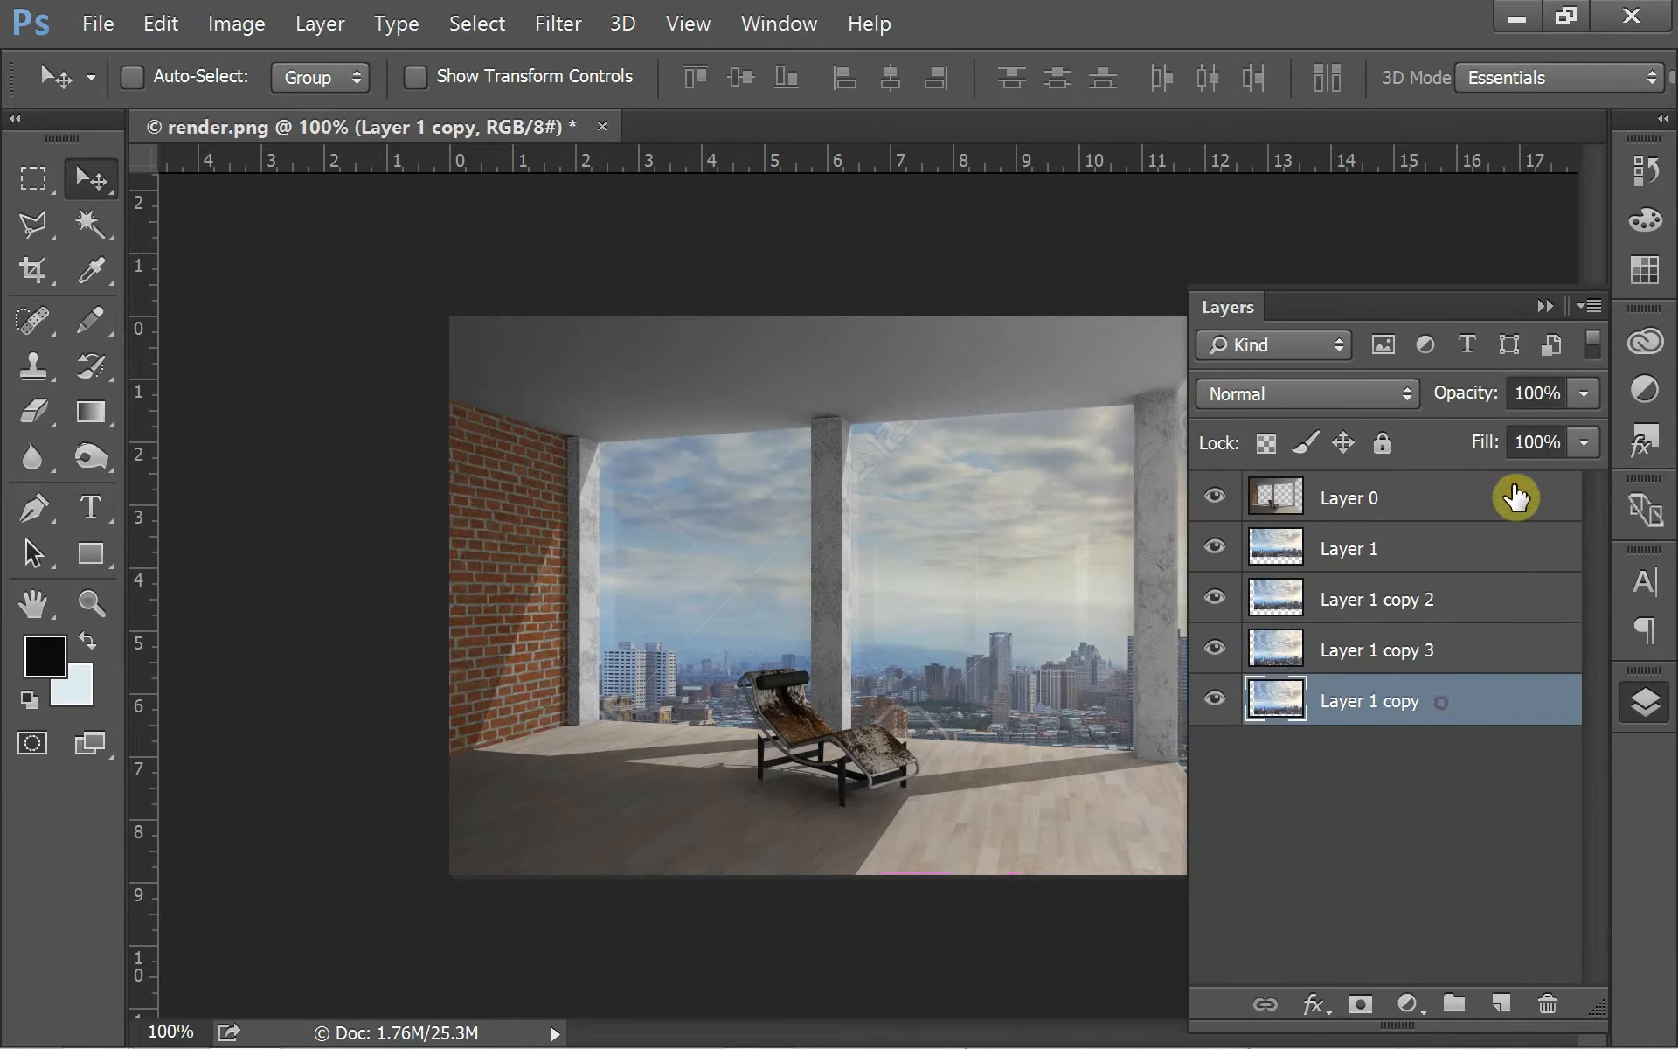
click(1545, 307)
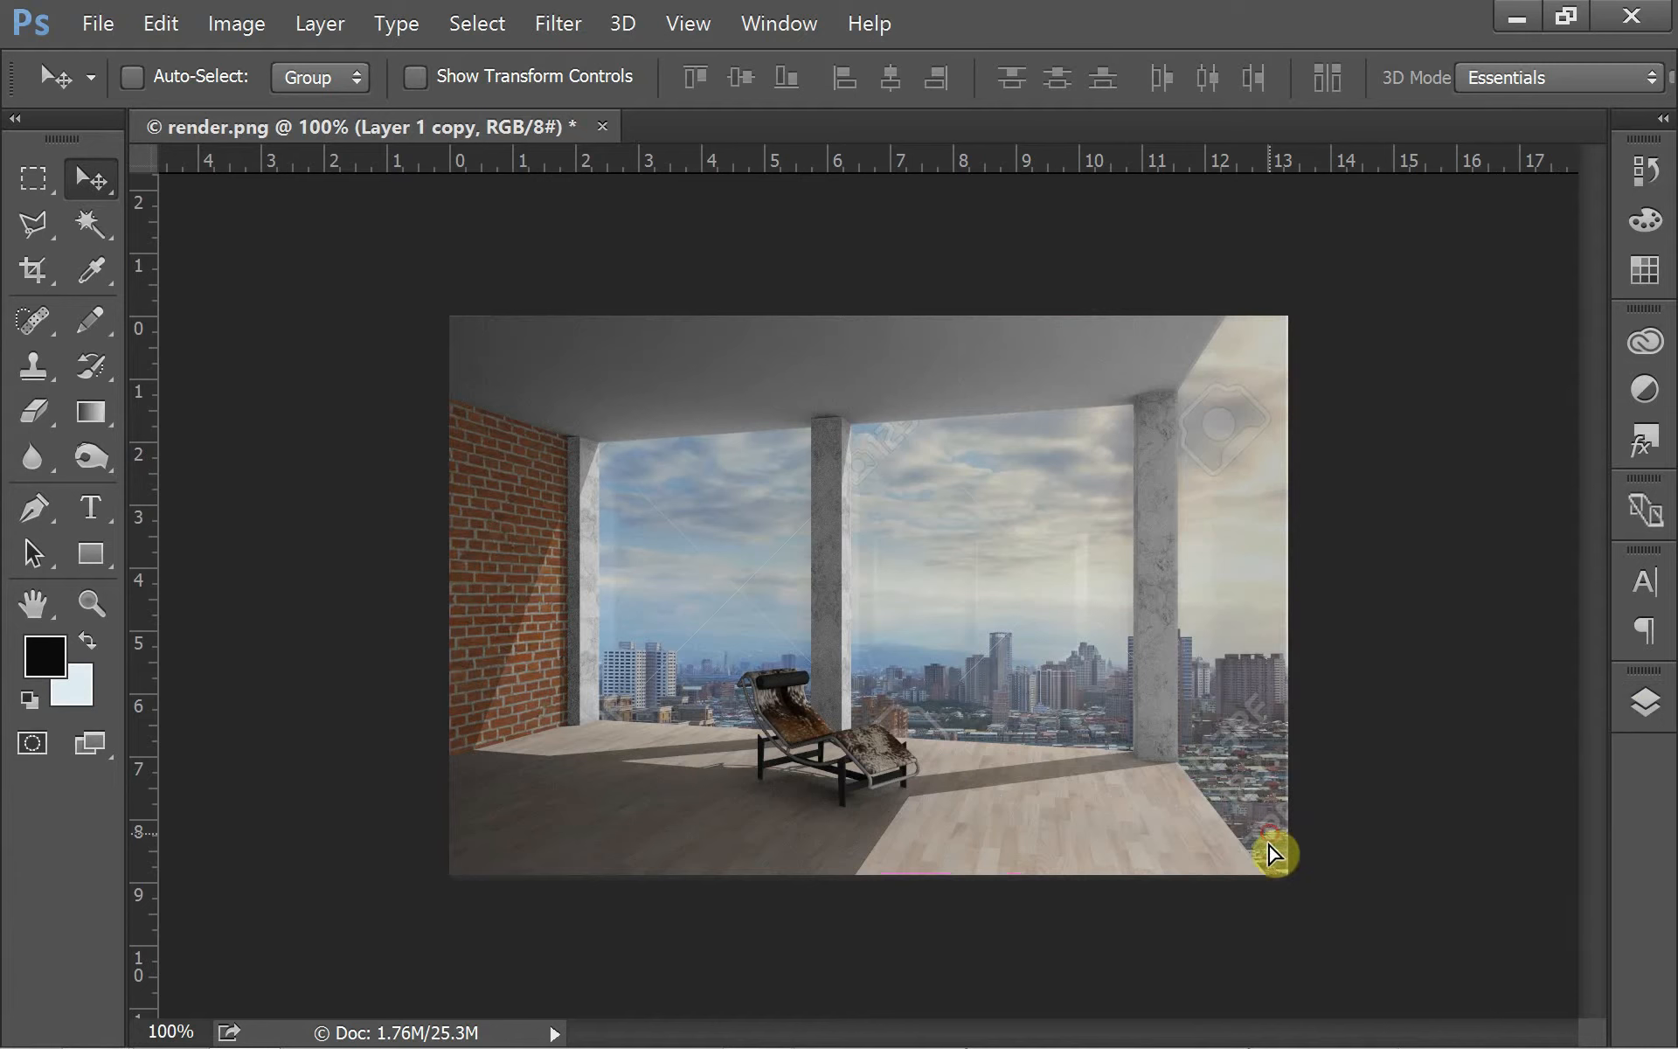
mouse_move(1273, 854)
mouse_down()
mouse_move(1285, 892)
mouse_move(1259, 835)
mouse_move(1275, 817)
mouse_up()
right_click(1256, 822)
click(1281, 861)
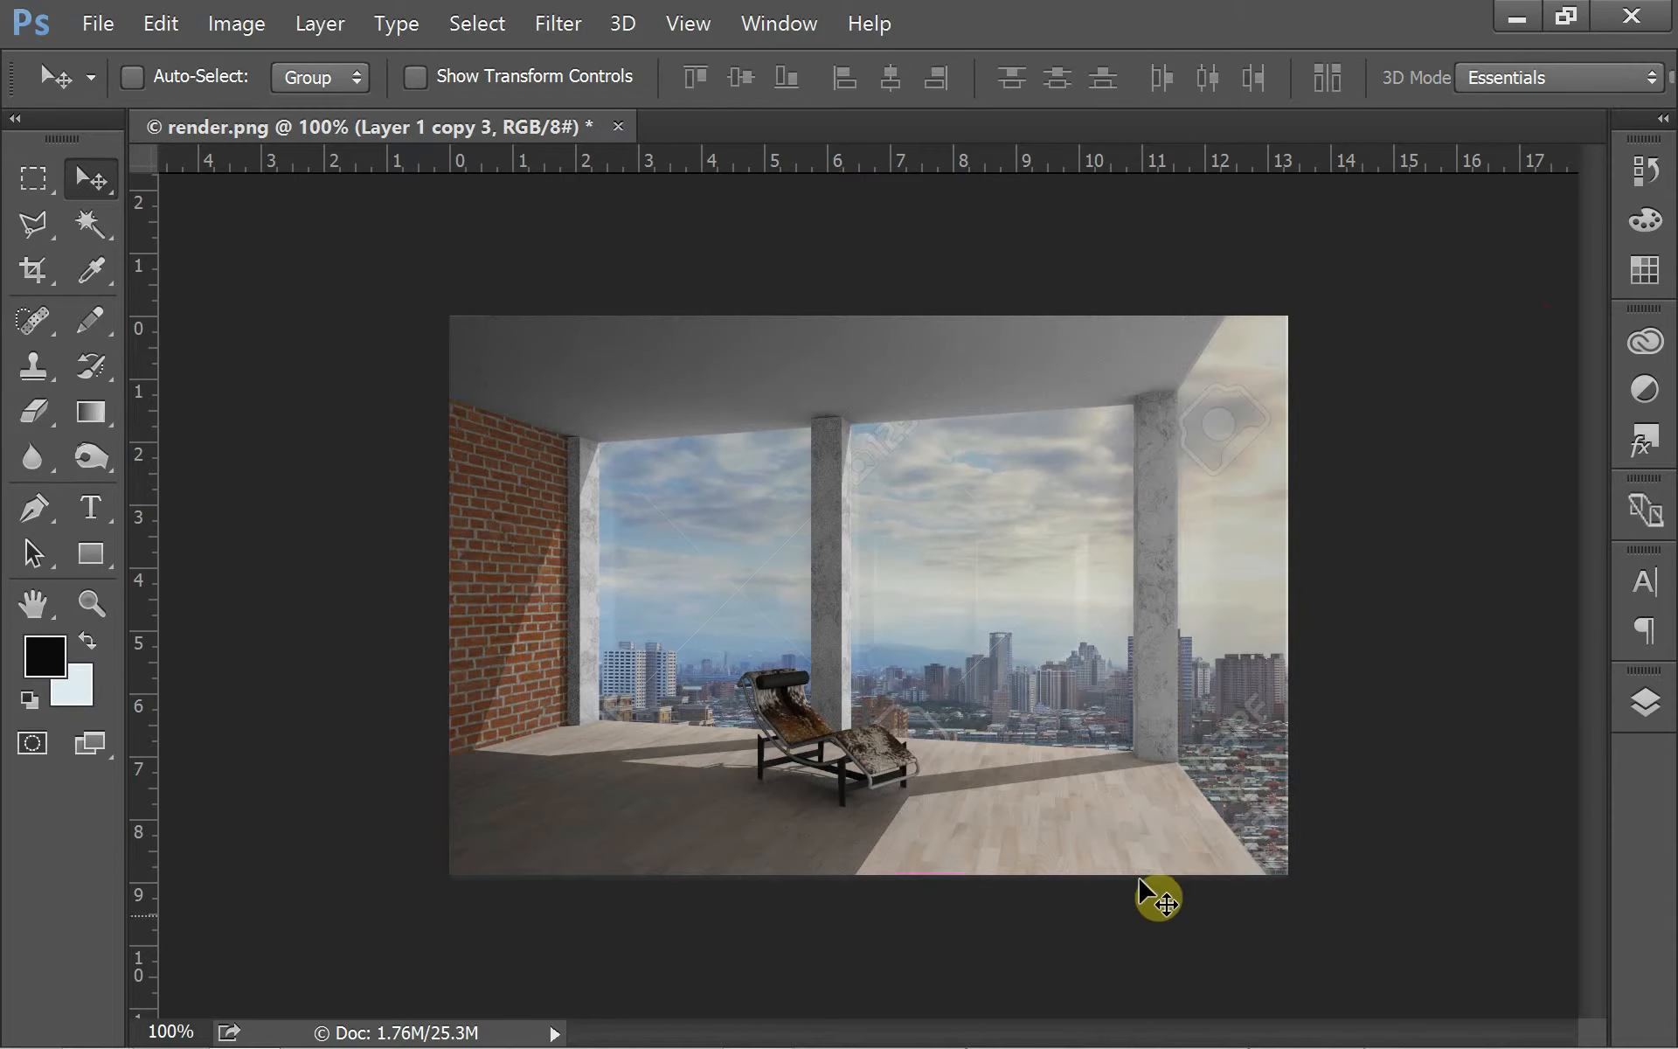
Merge all the sky layers into Layer 1 with Merge Visible while Layer 0 is hidden, and show Layer 0 again.
click(1642, 710)
click(1226, 507)
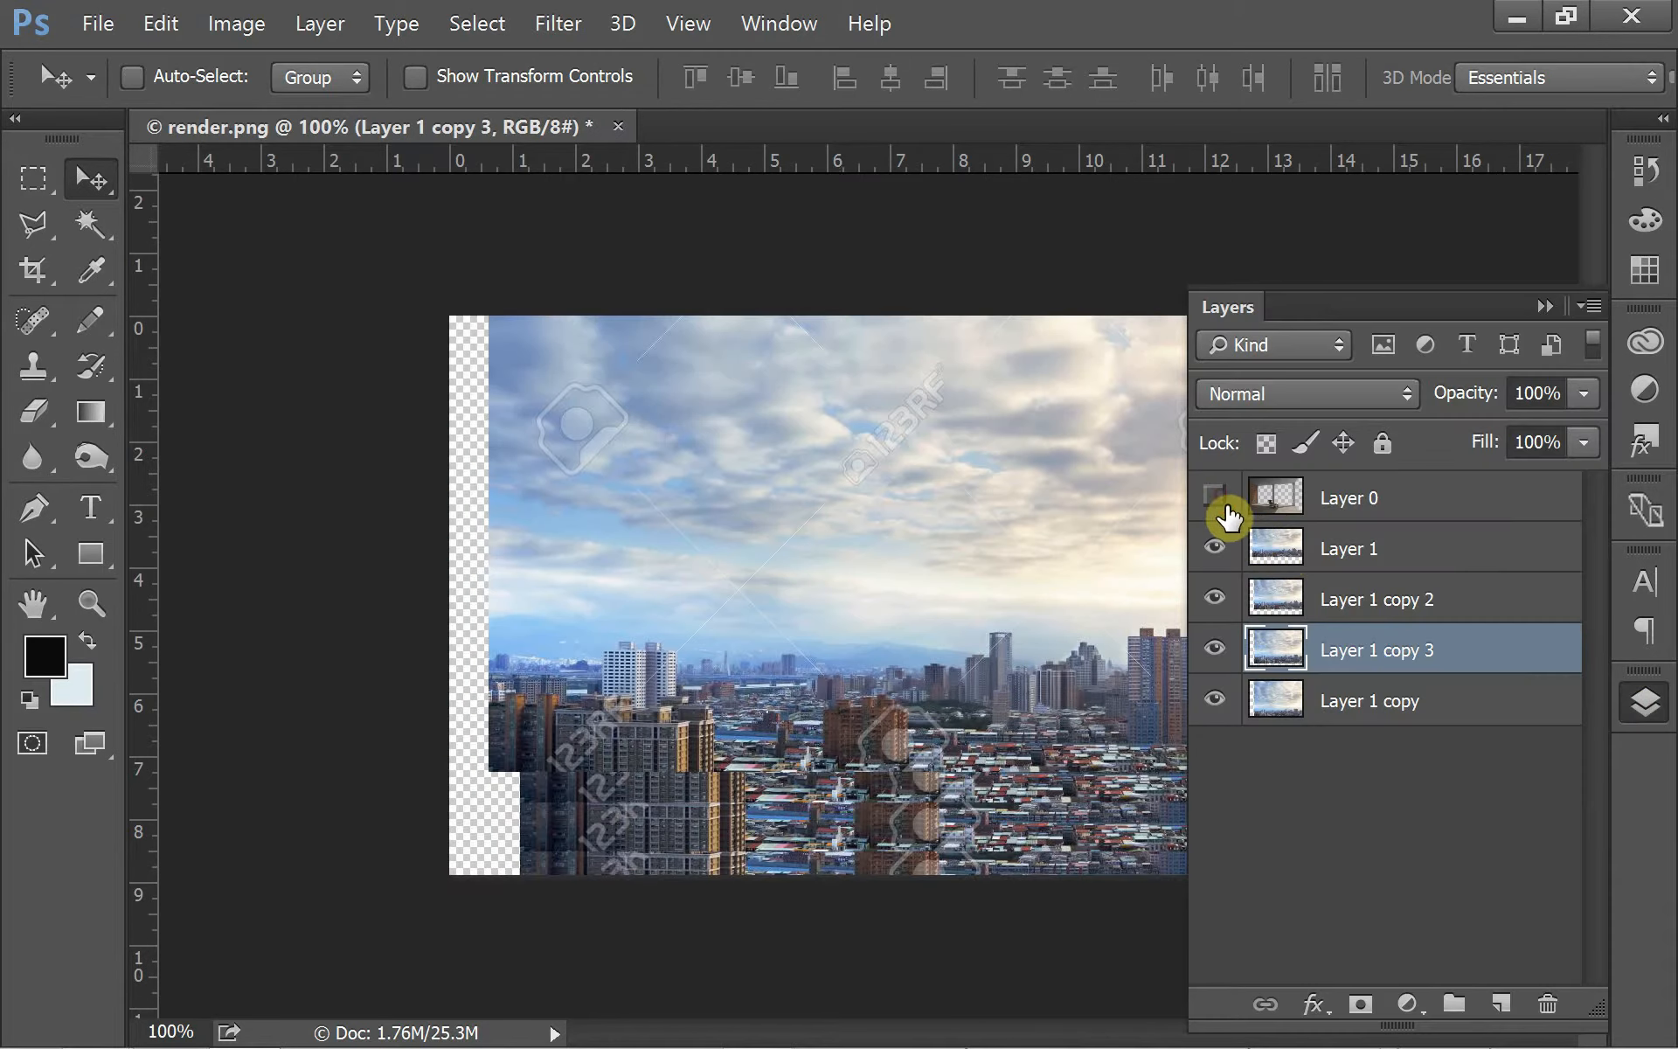
click(1337, 549)
right_click(1346, 560)
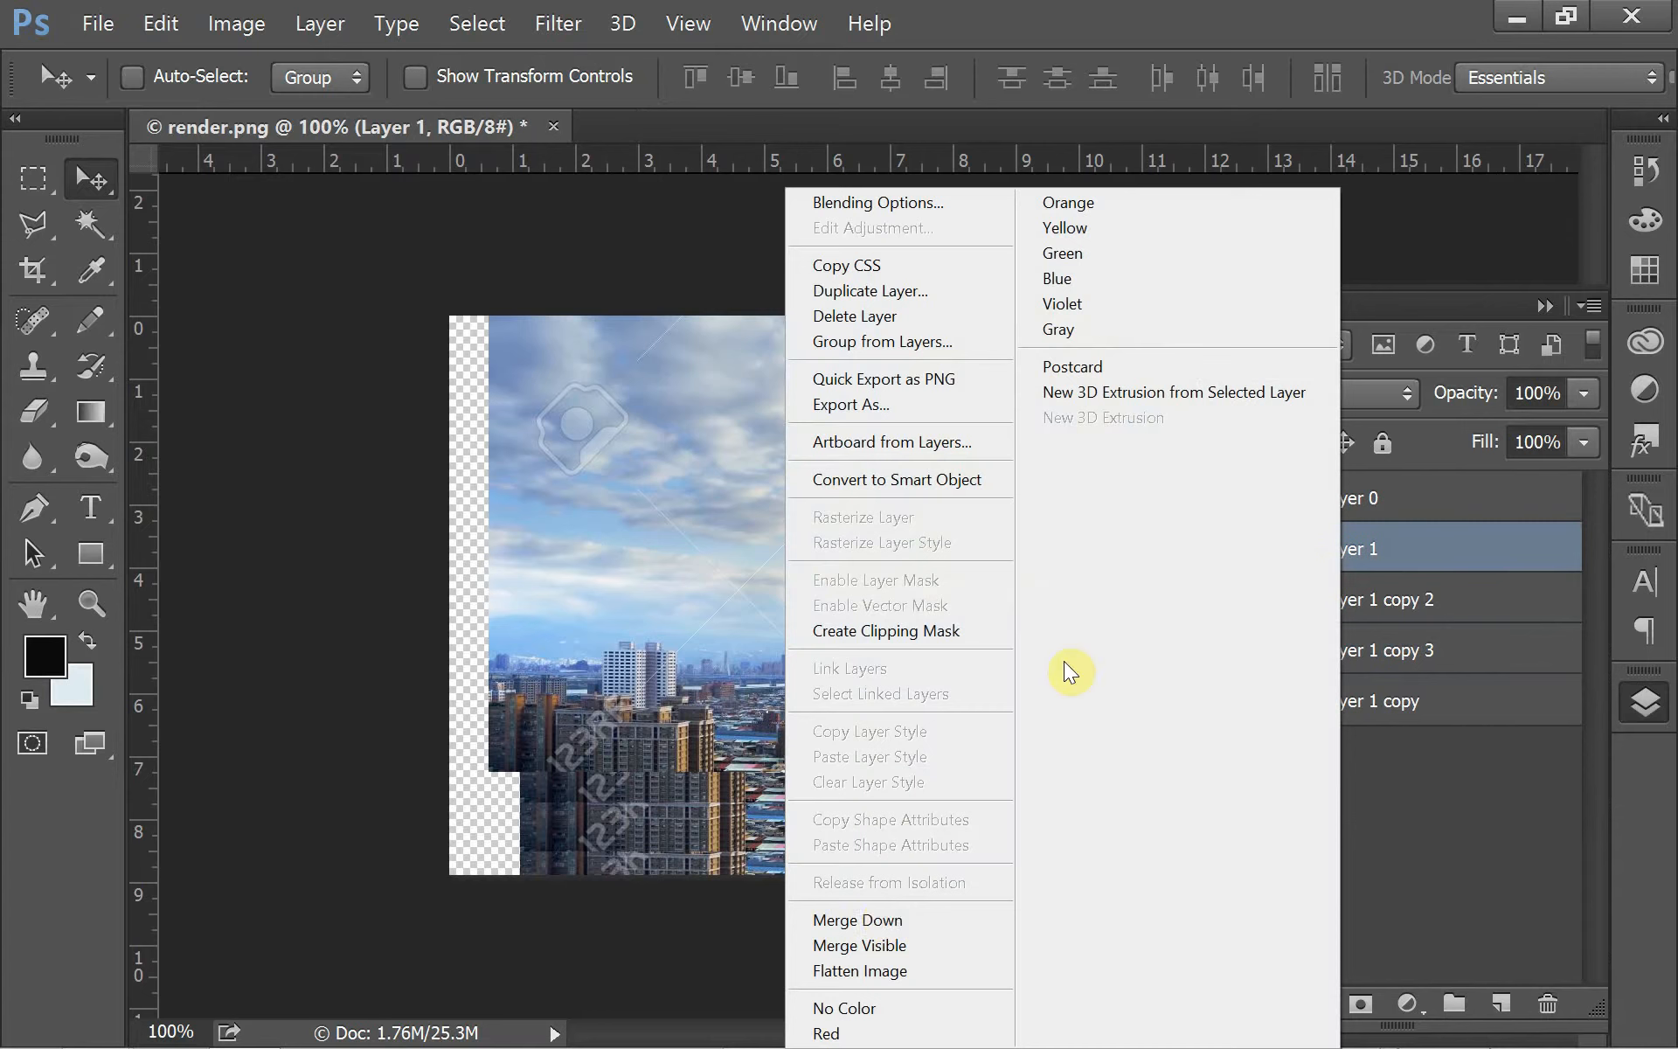
click(879, 945)
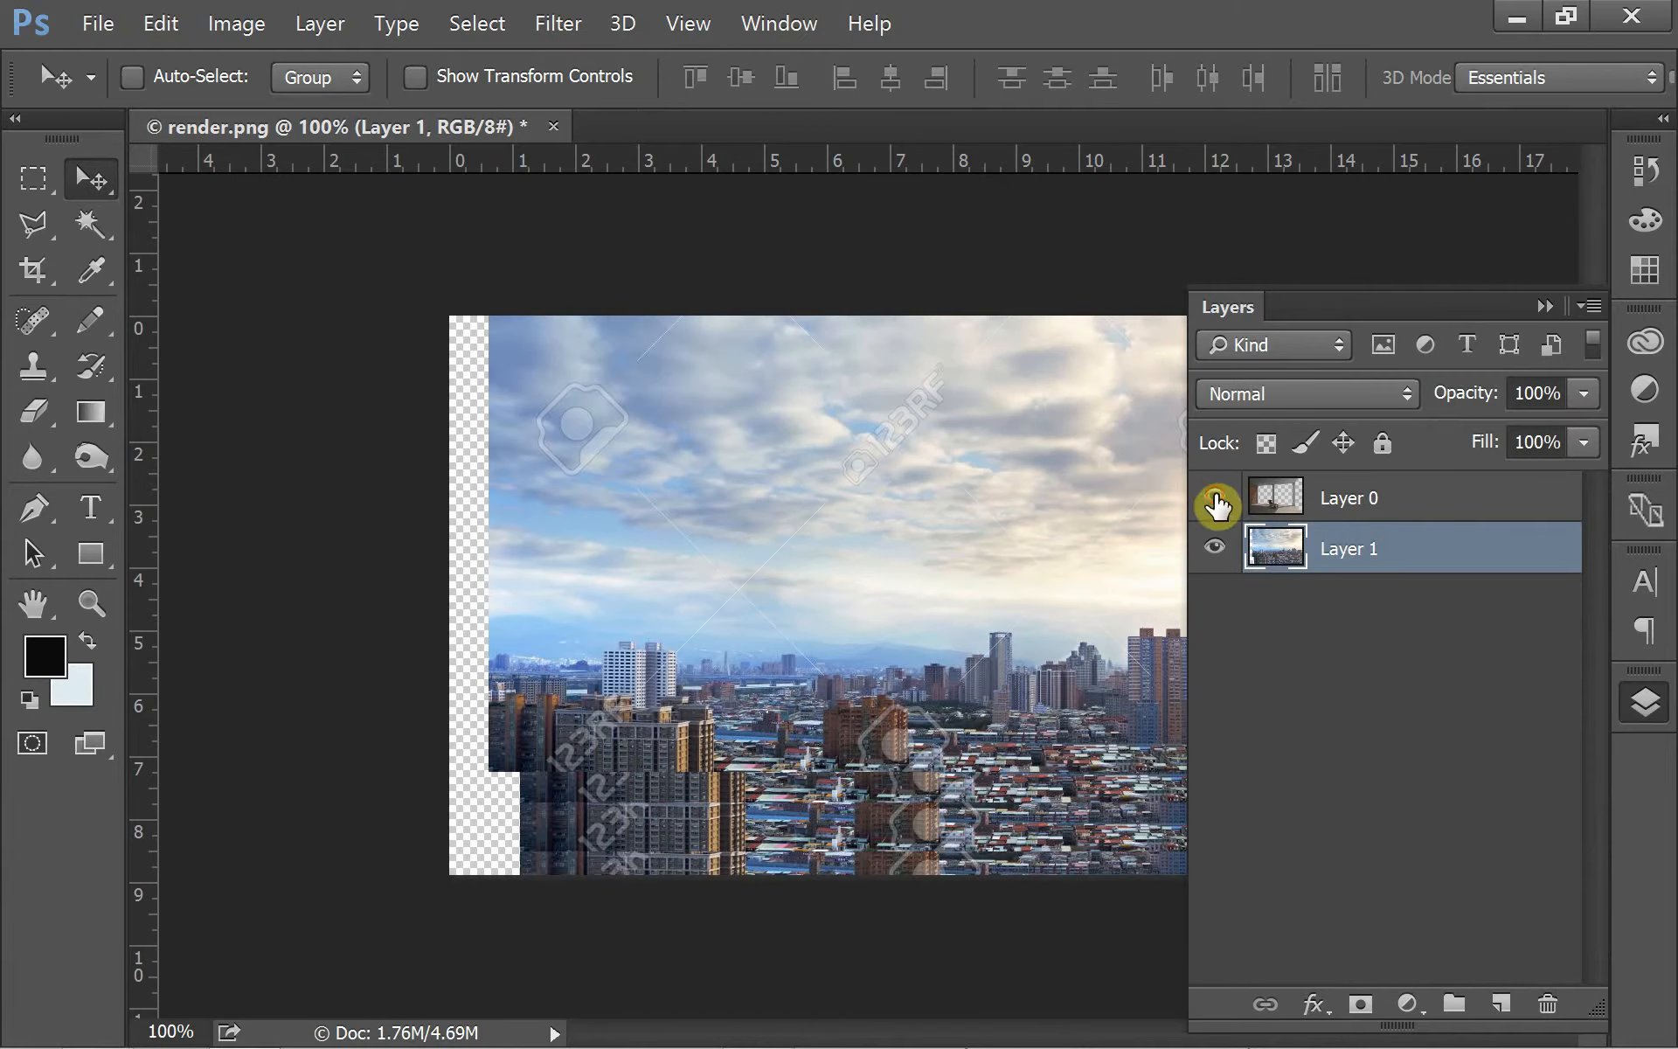
click(1215, 498)
Set the opacity of the merged sky layer, Layer 1, to 75%.
click(1584, 396)
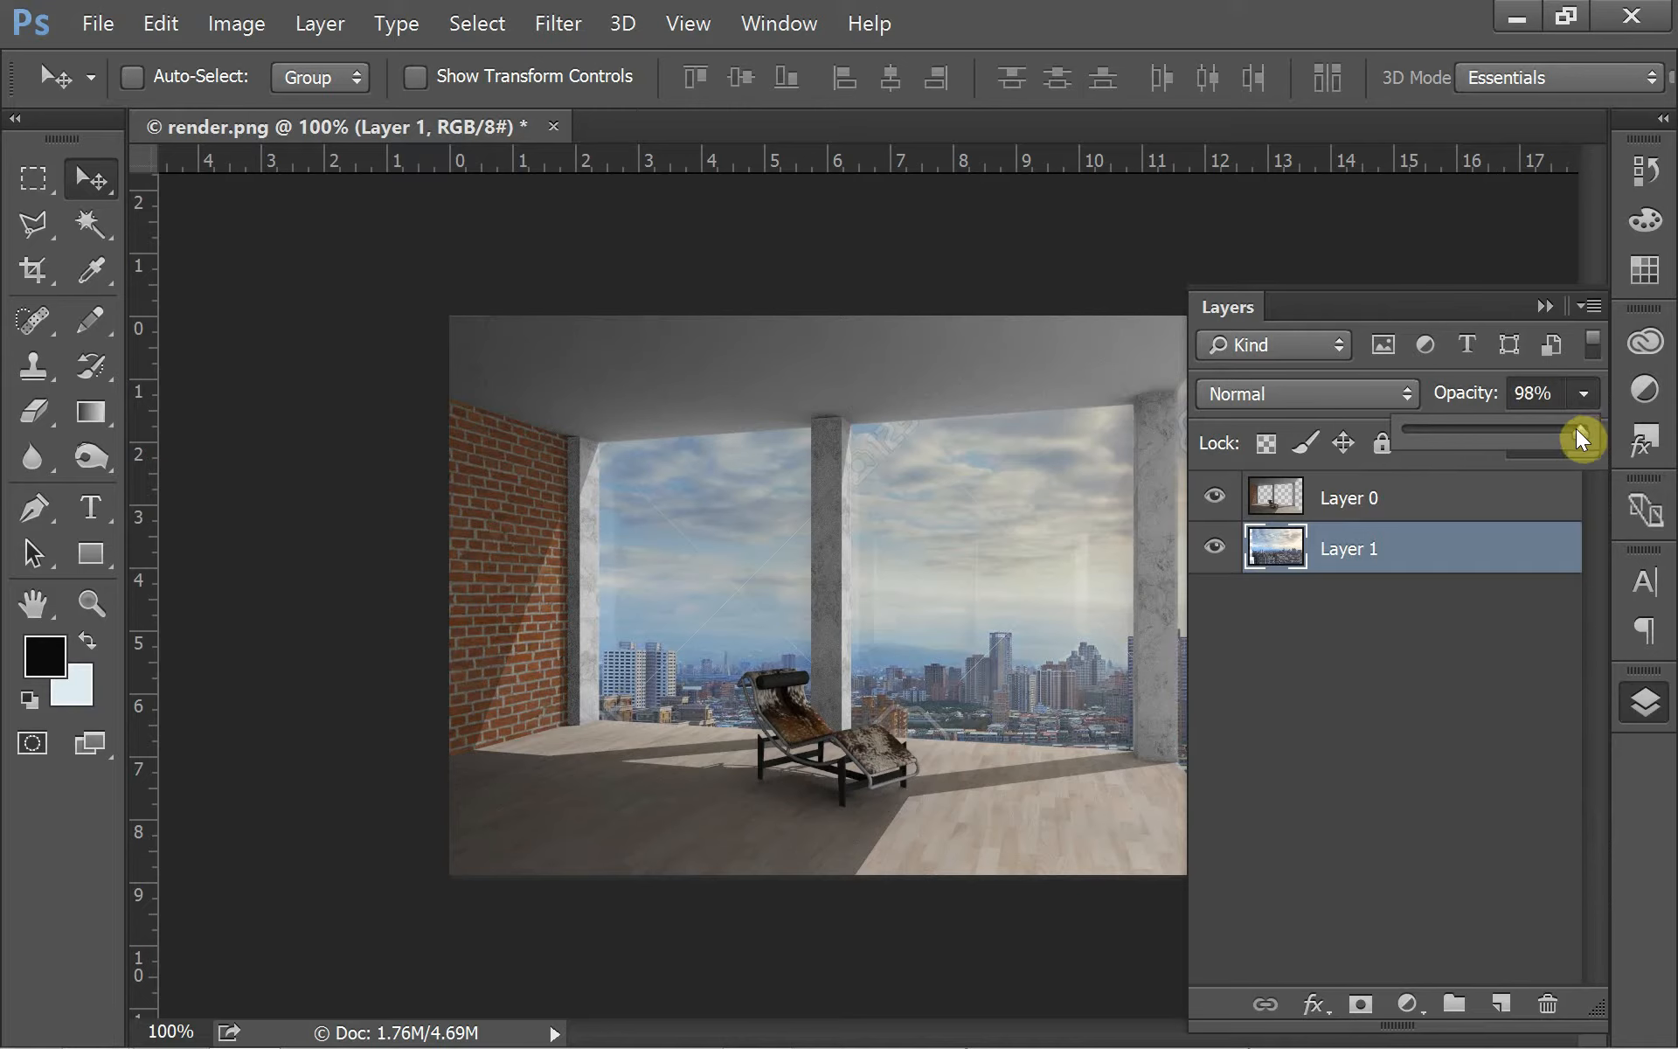
drag(1583, 439, 1556, 440)
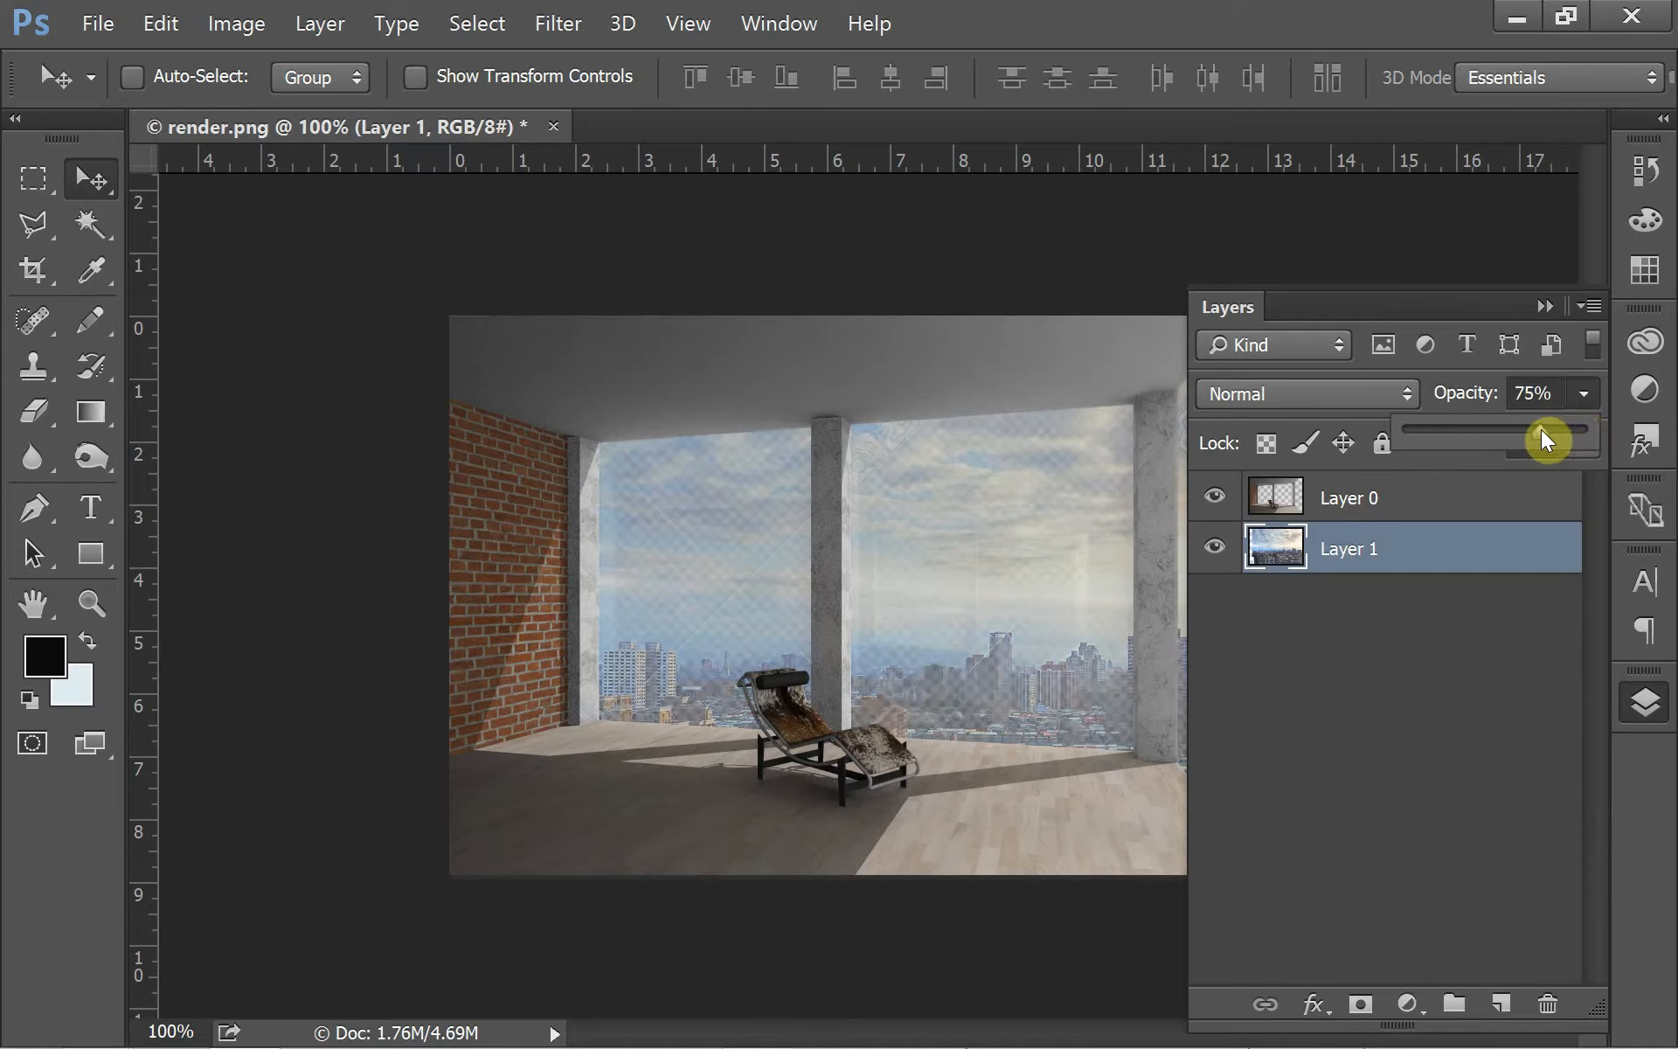
click(1545, 307)
click(1544, 308)
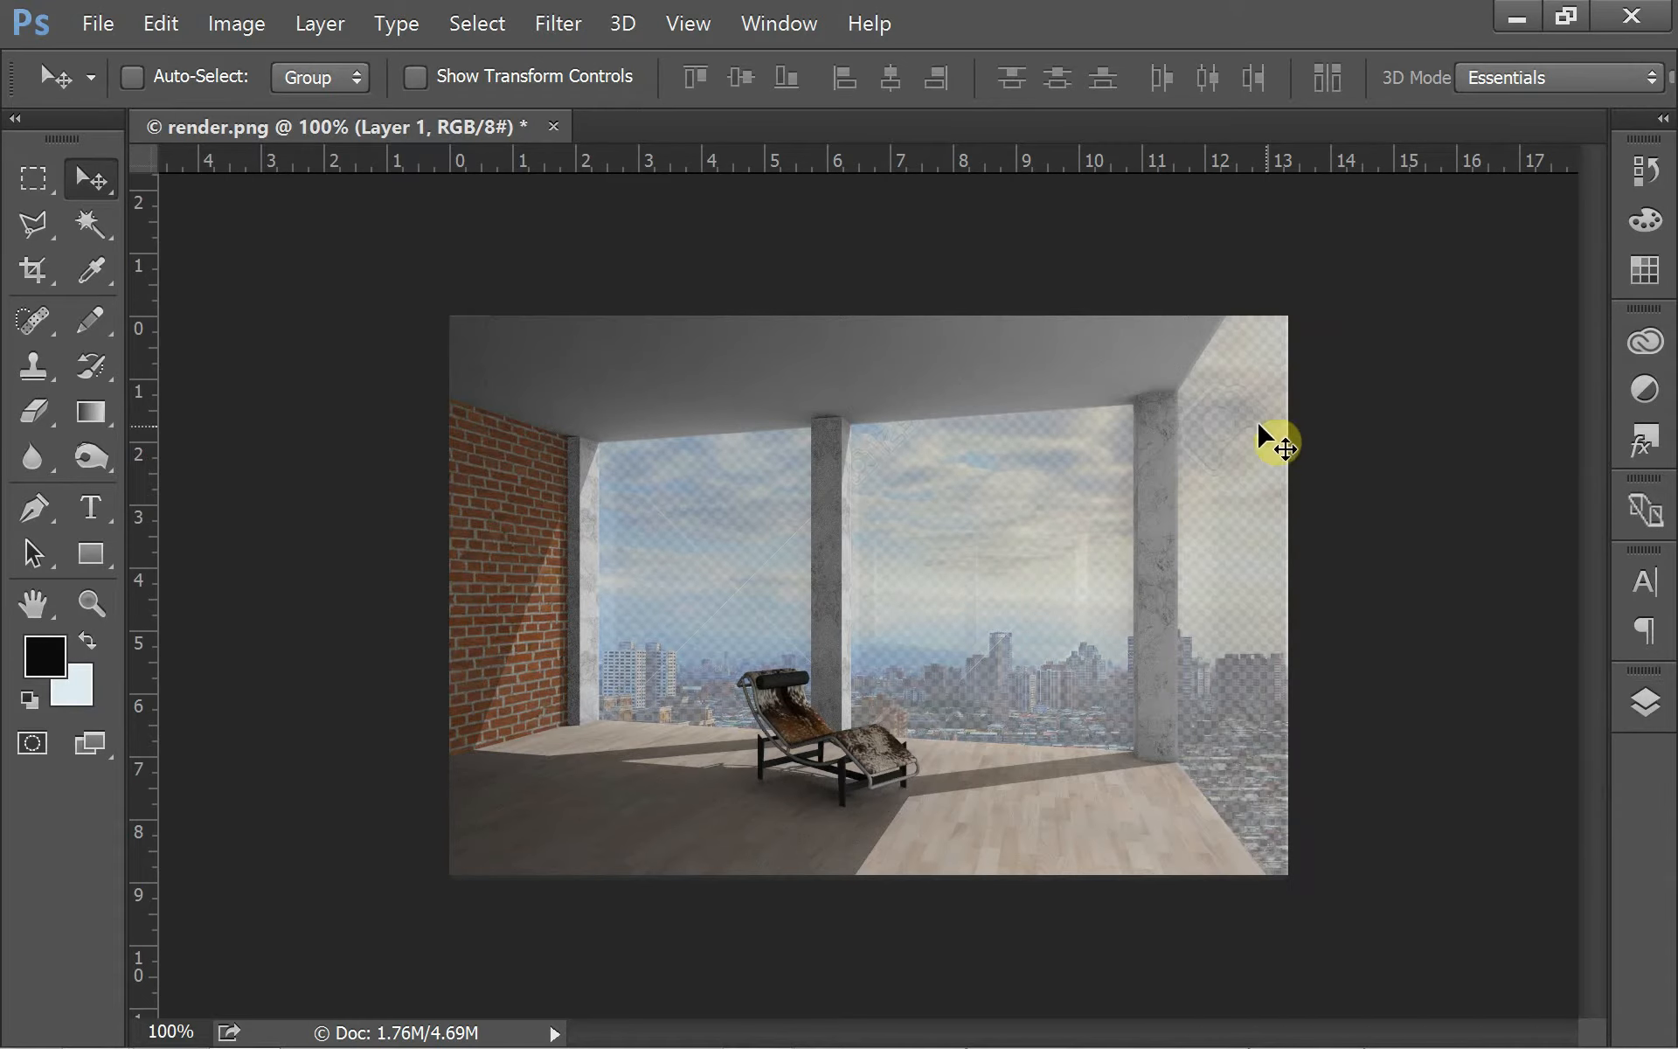
Apply a Brightness/Contrast adjustment to the sky layer with brightness set to 38.
click(237, 27)
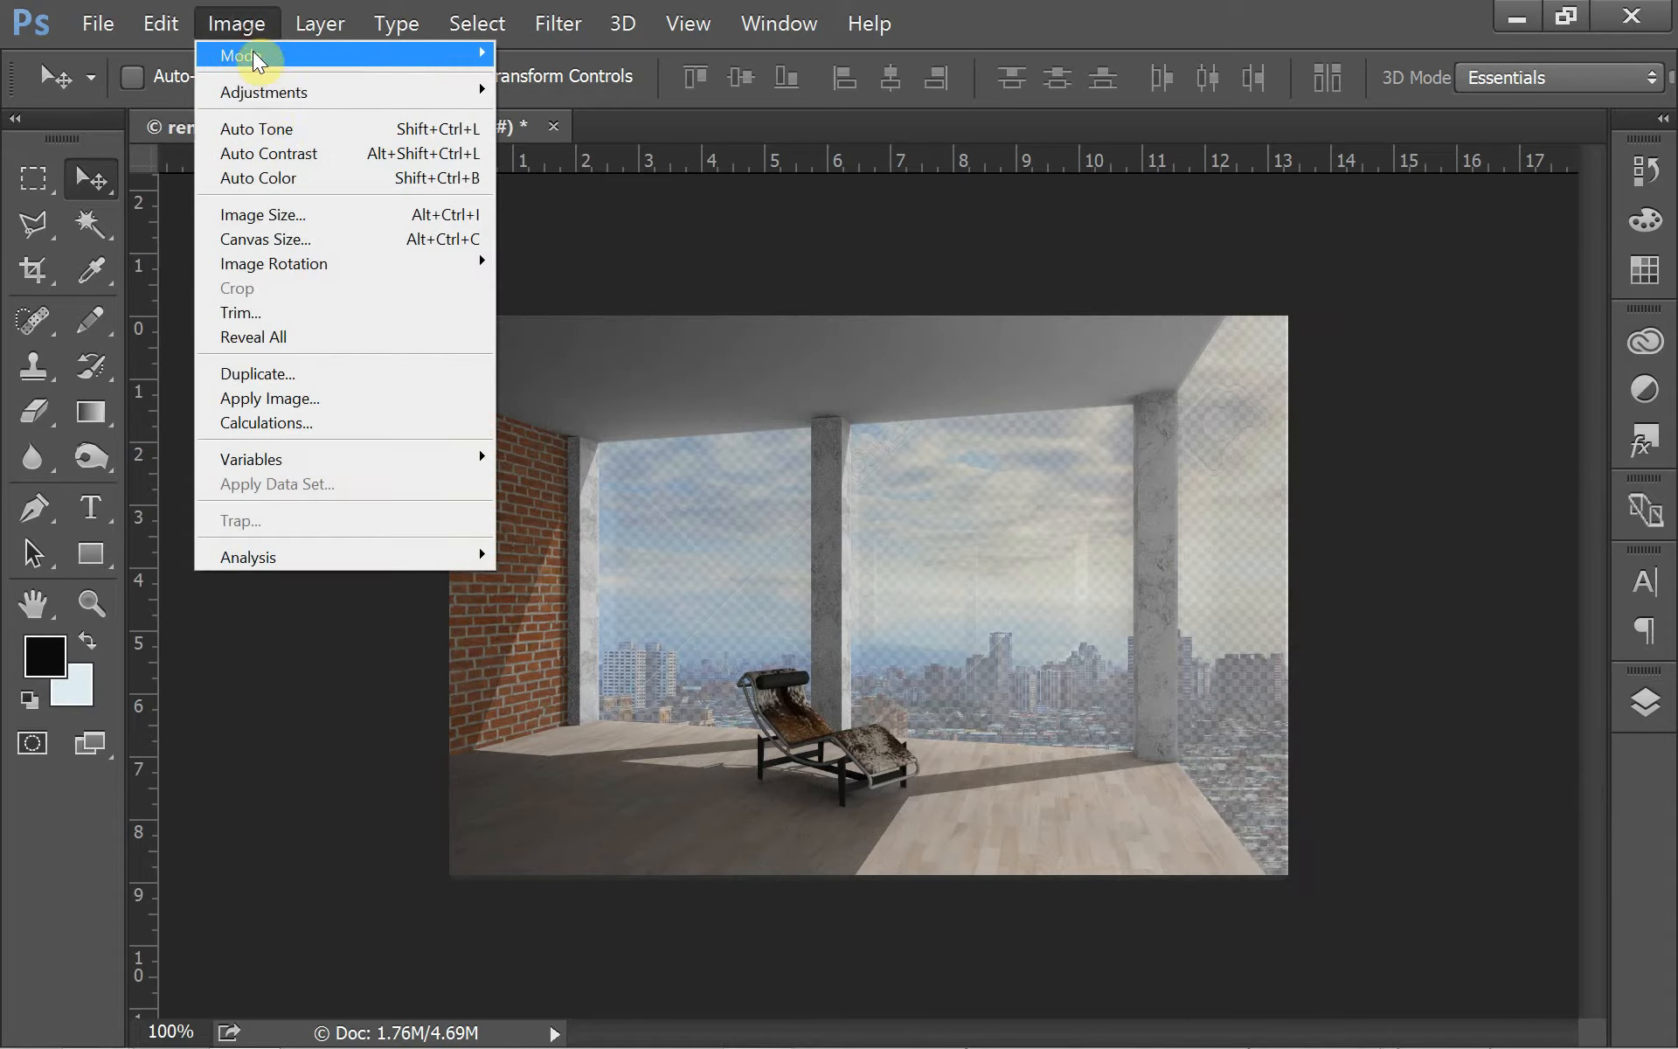
mouse_move(402, 93)
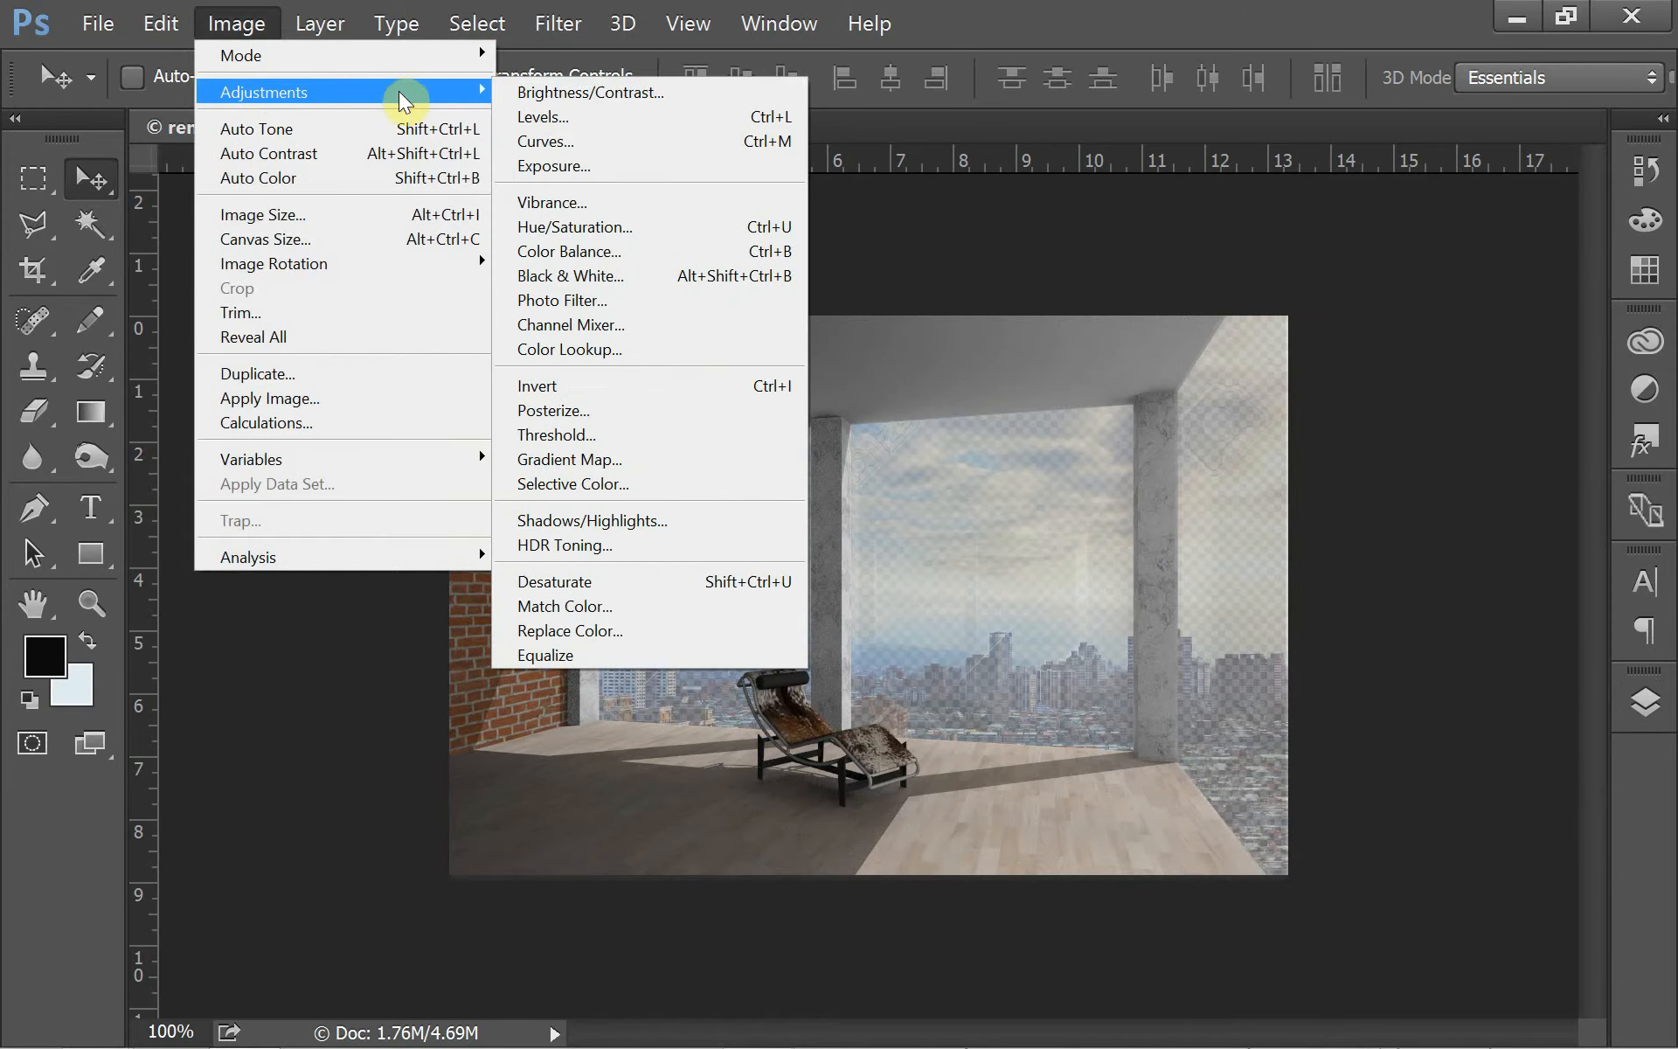
click(542, 93)
drag(1101, 469, 1154, 477)
click(1355, 434)
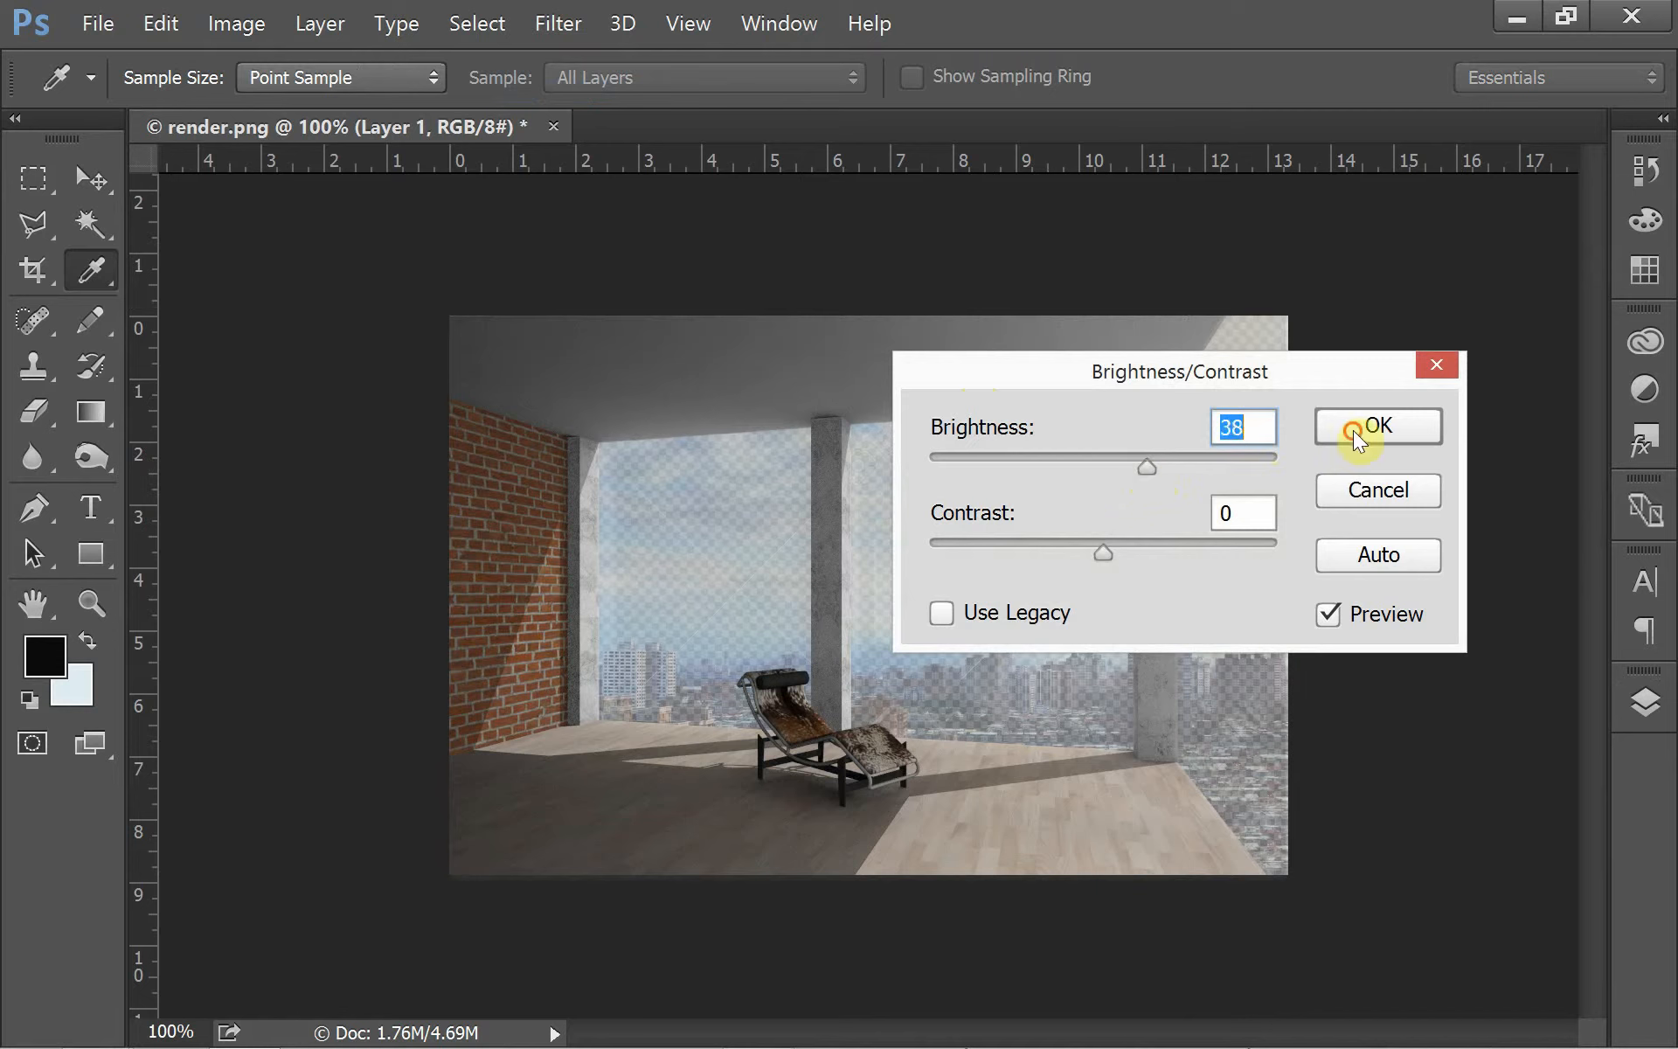
key(v)
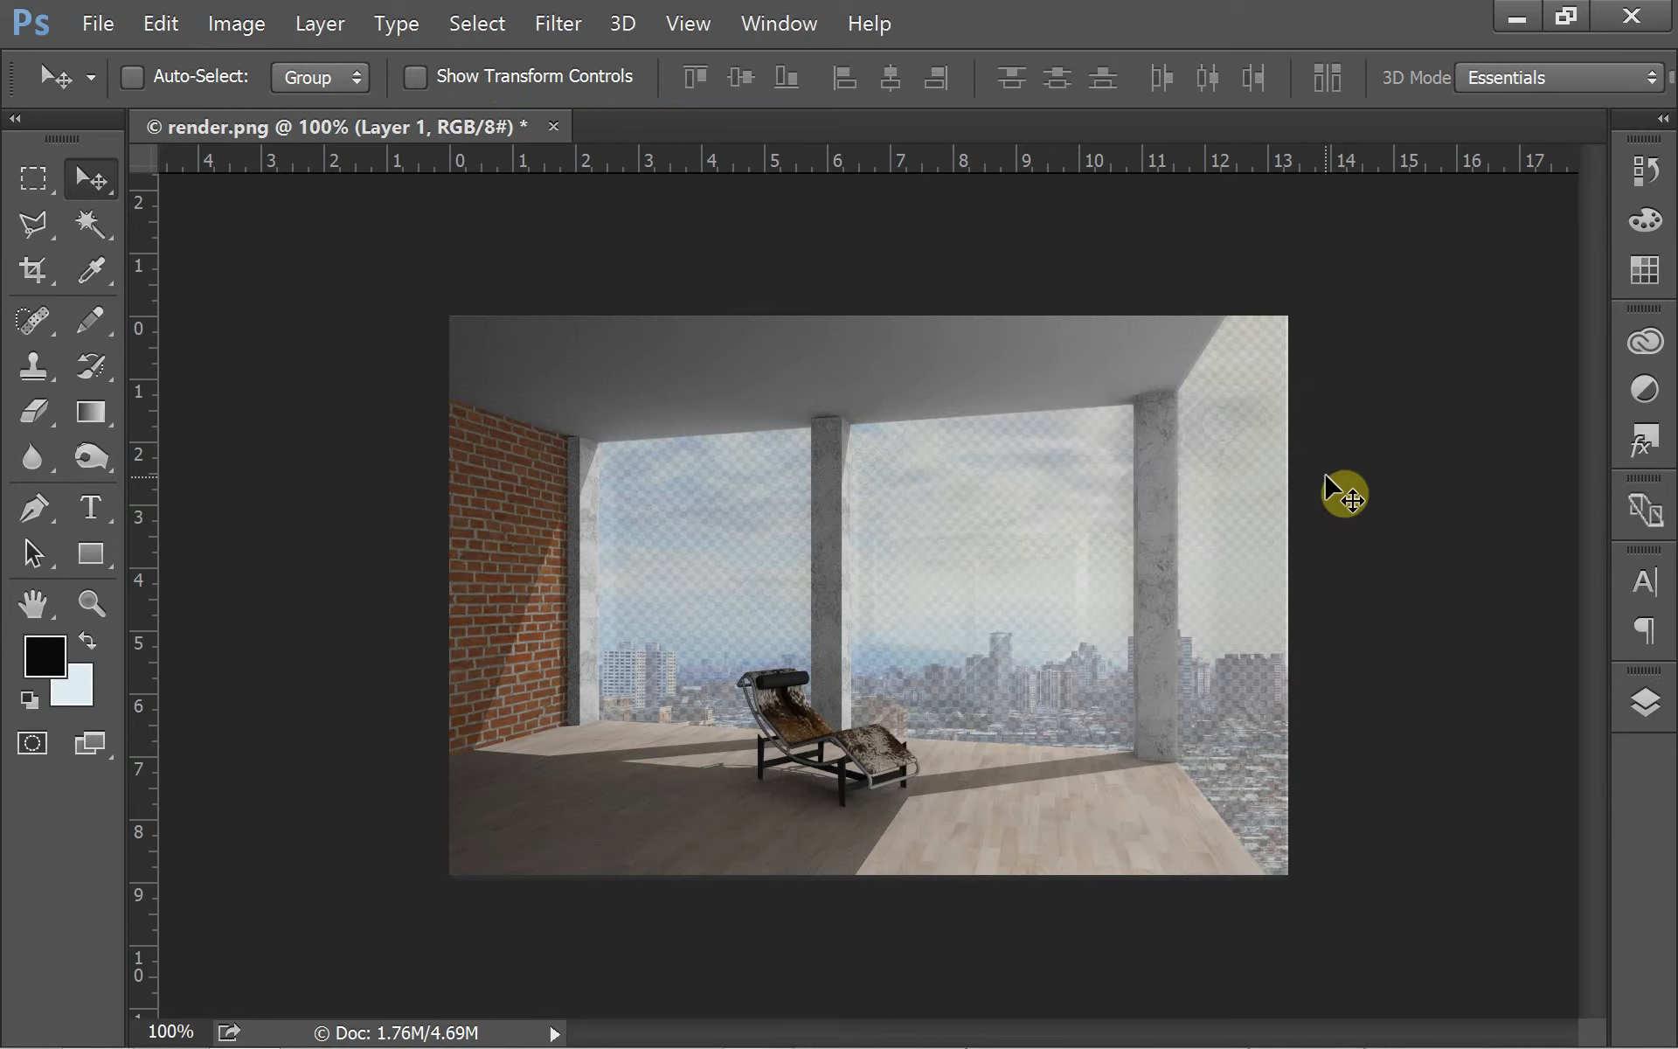
Select Layer 0, start a Brightness/Contrast adjustment on it, and set the brightness to 48.
click(1649, 702)
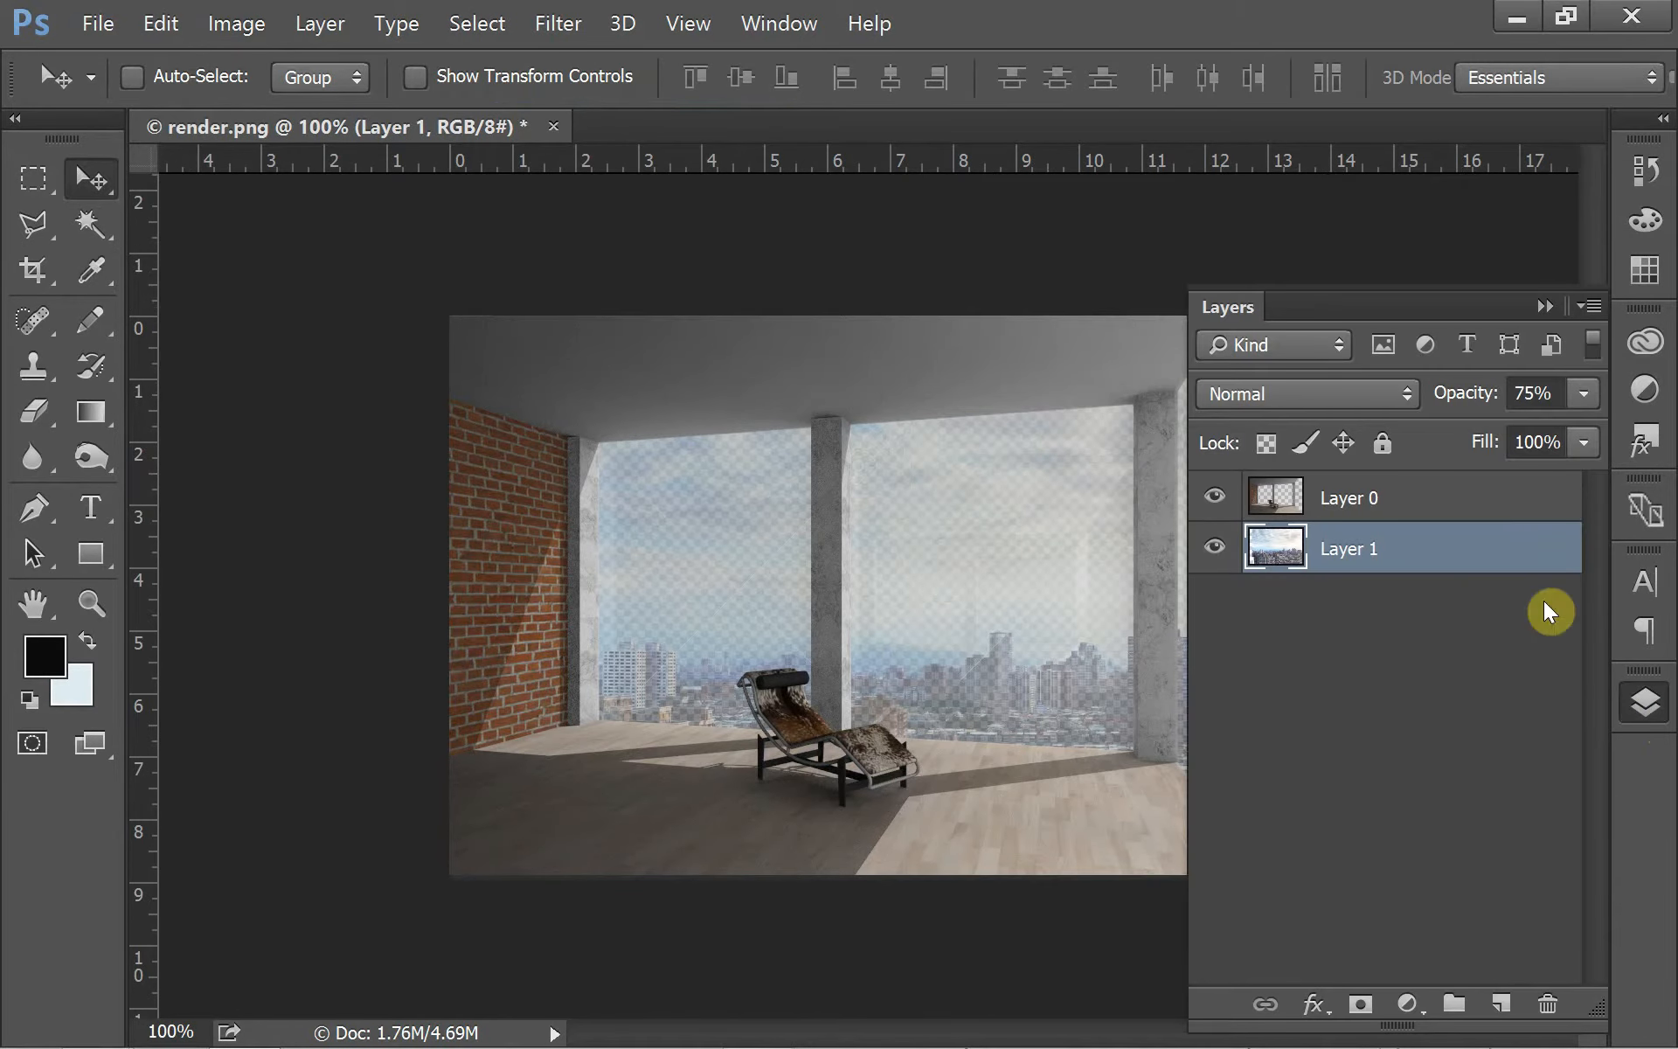
click(1468, 502)
click(1546, 305)
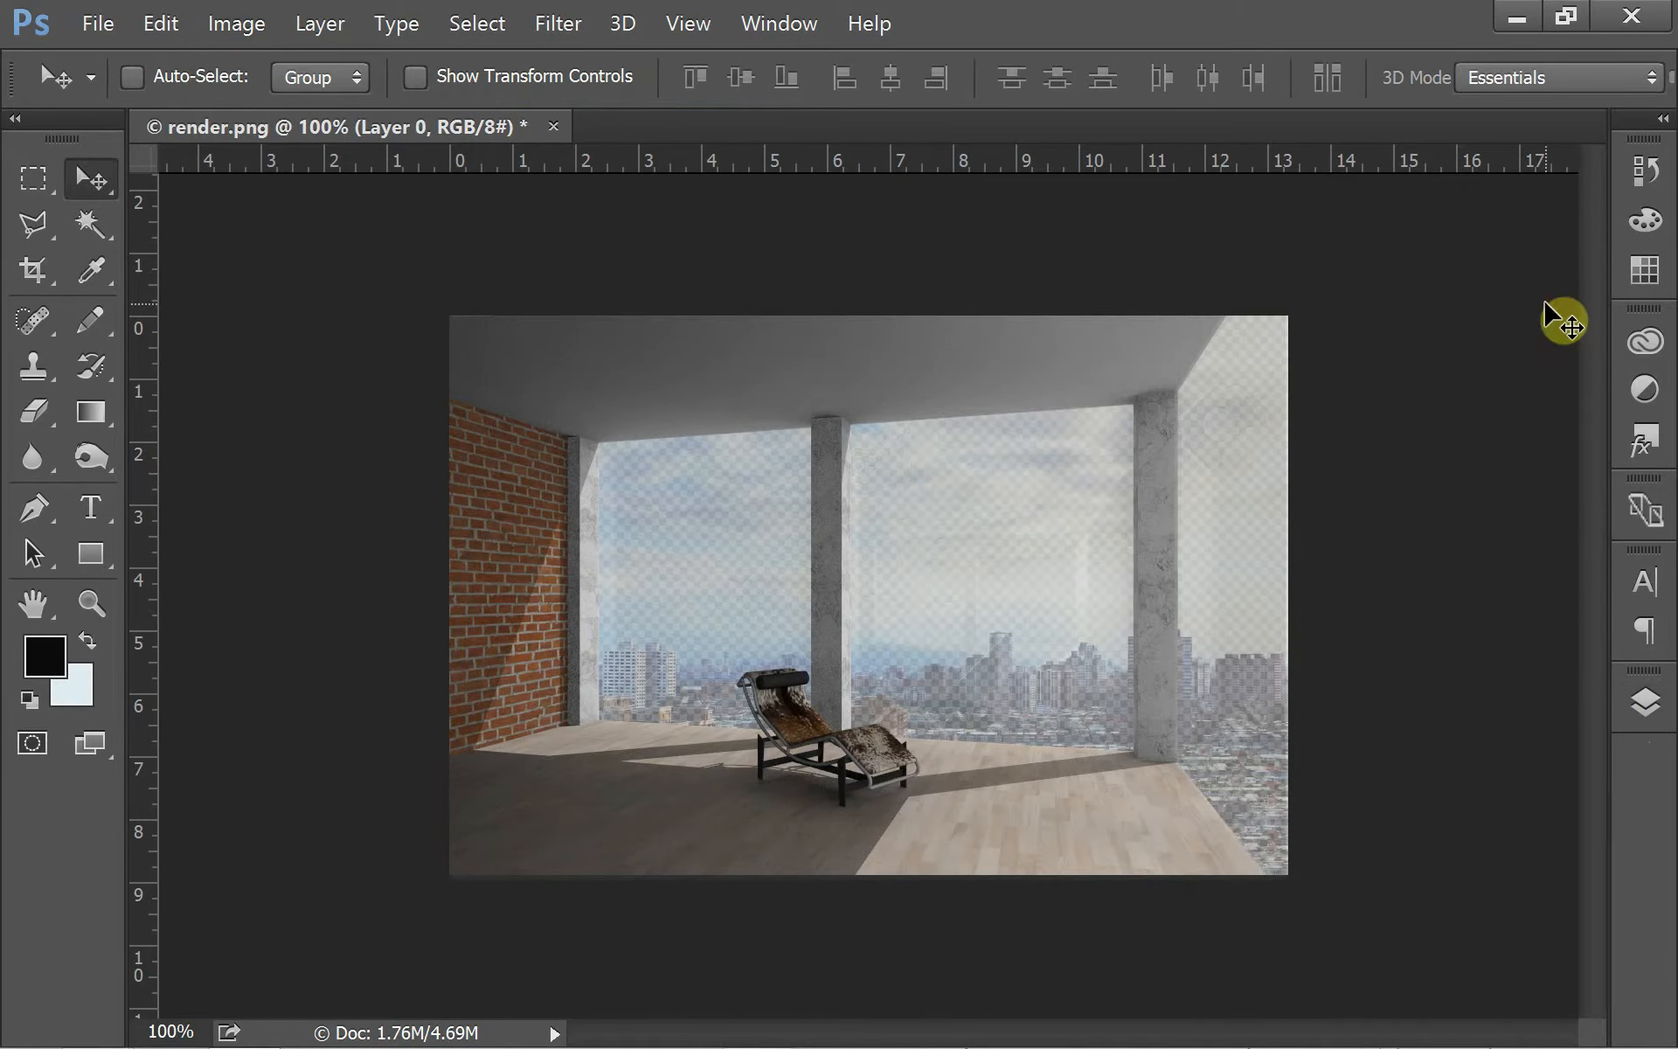
click(236, 23)
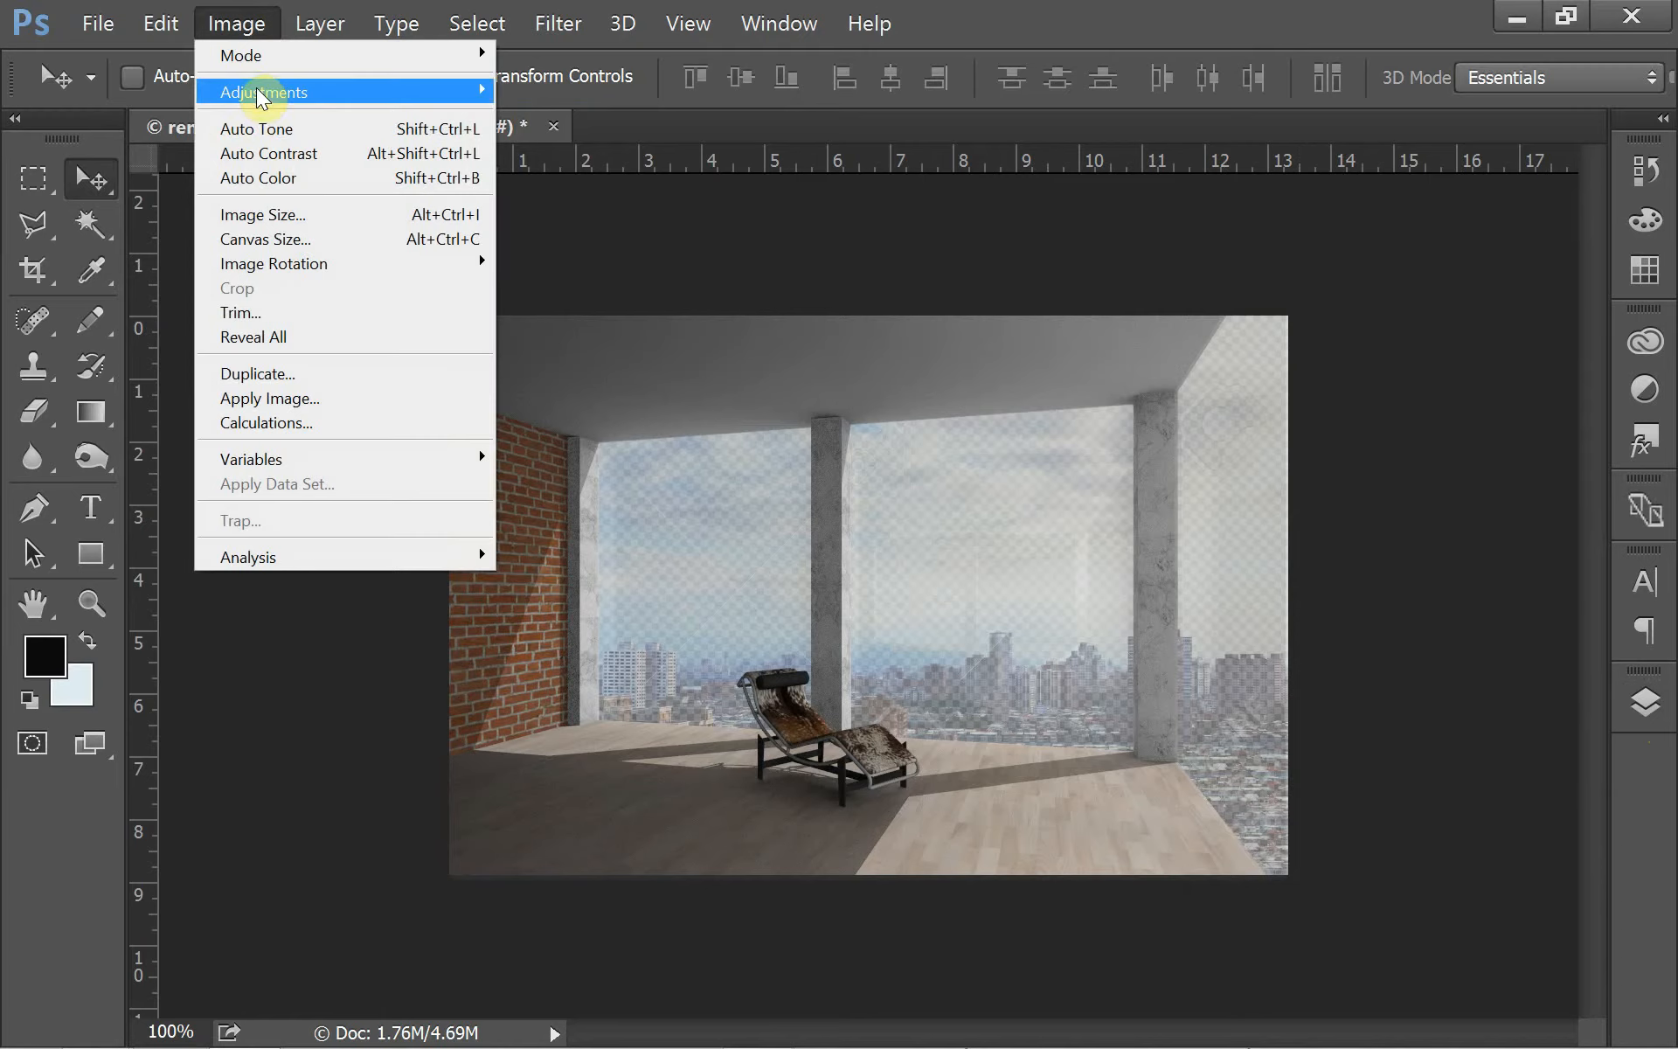
mouse_move(260, 98)
click(543, 94)
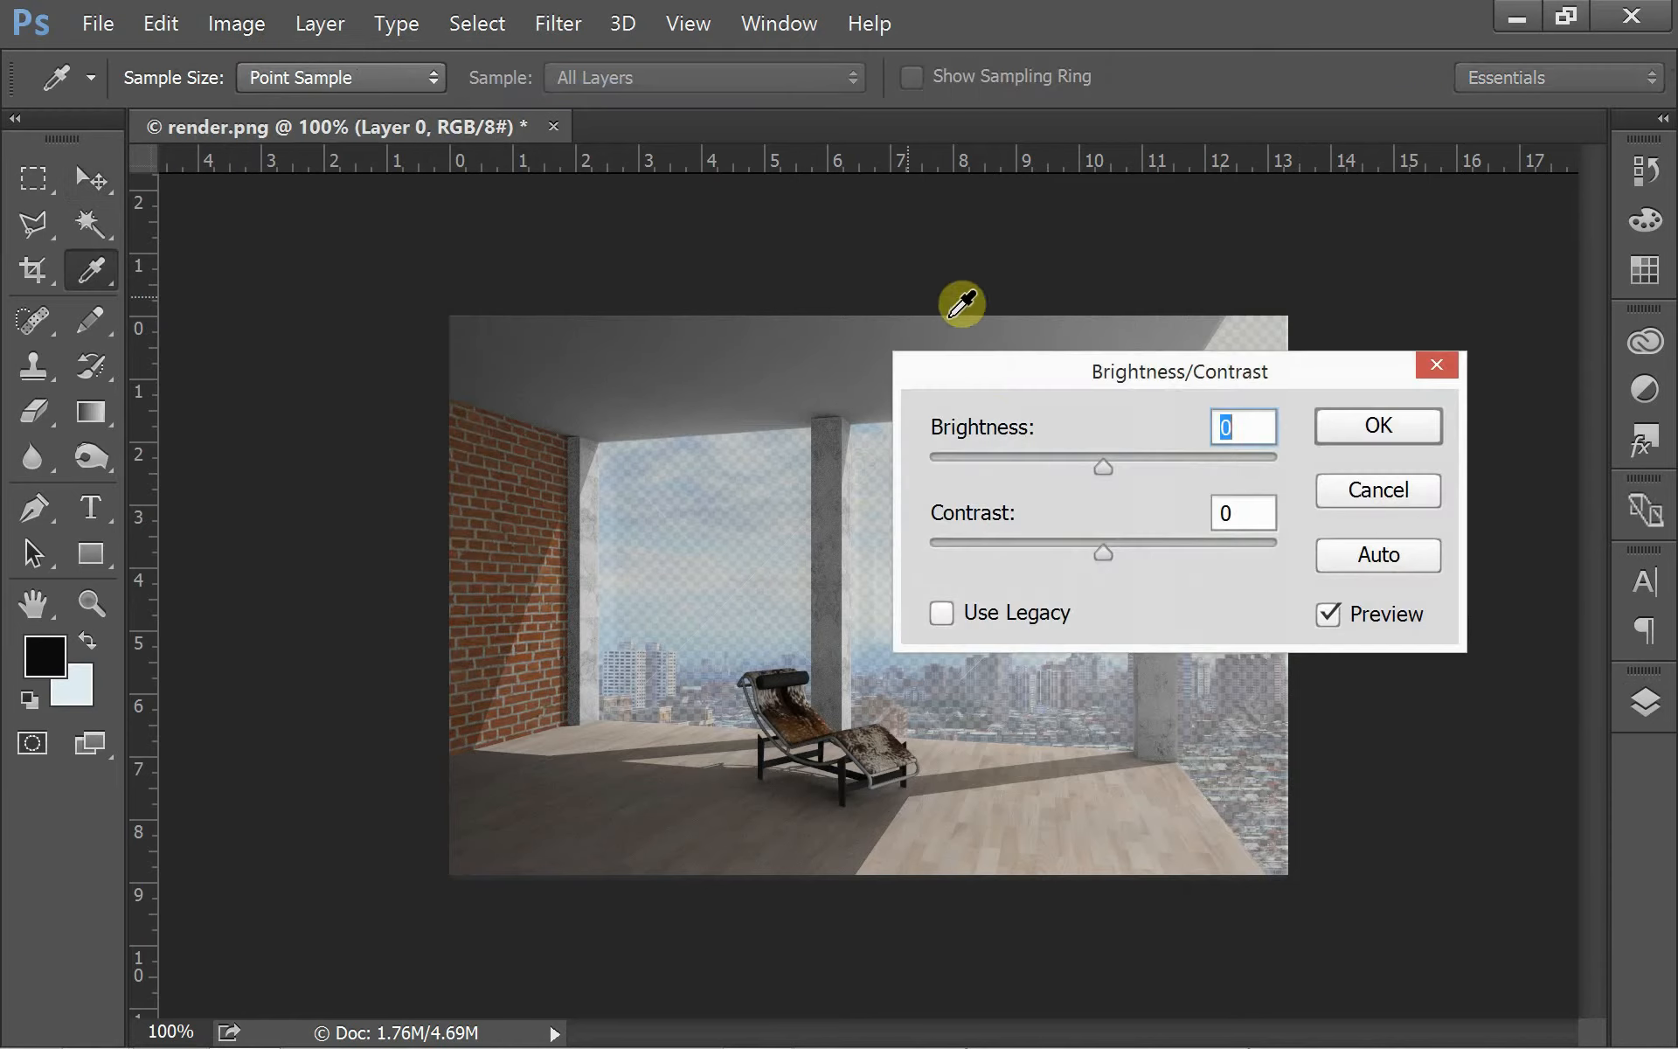
drag(1000, 374, 1104, 678)
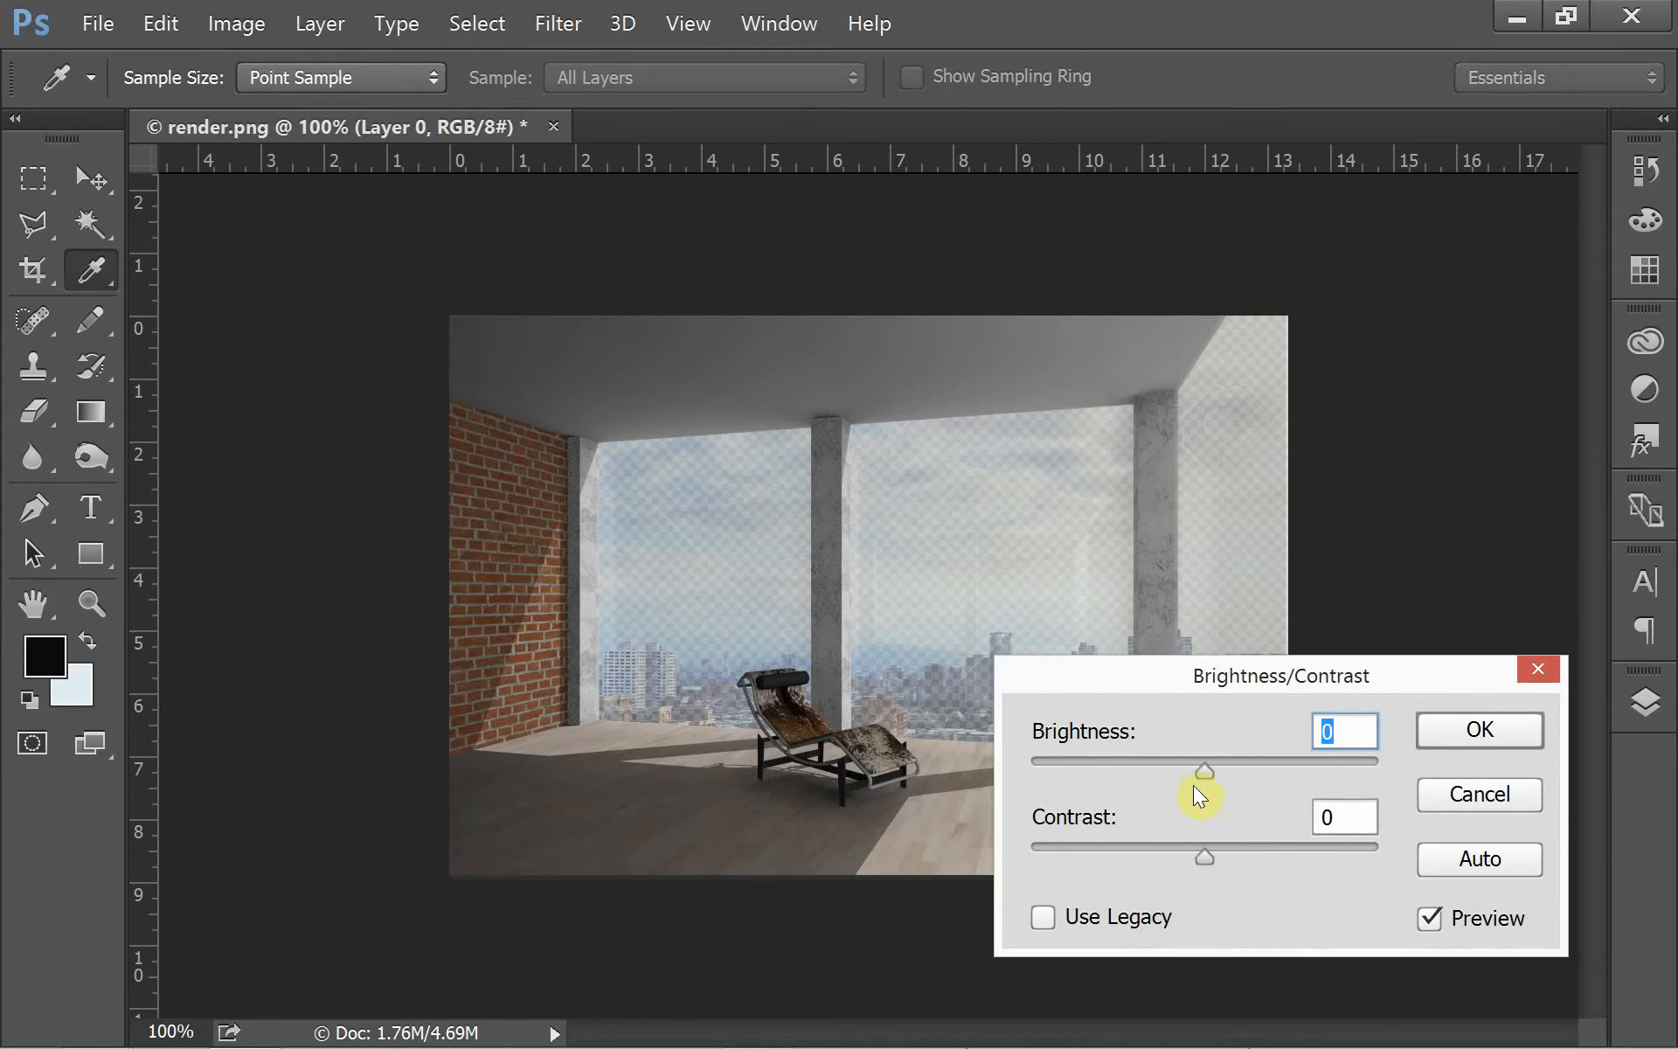
drag(1200, 787, 1264, 782)
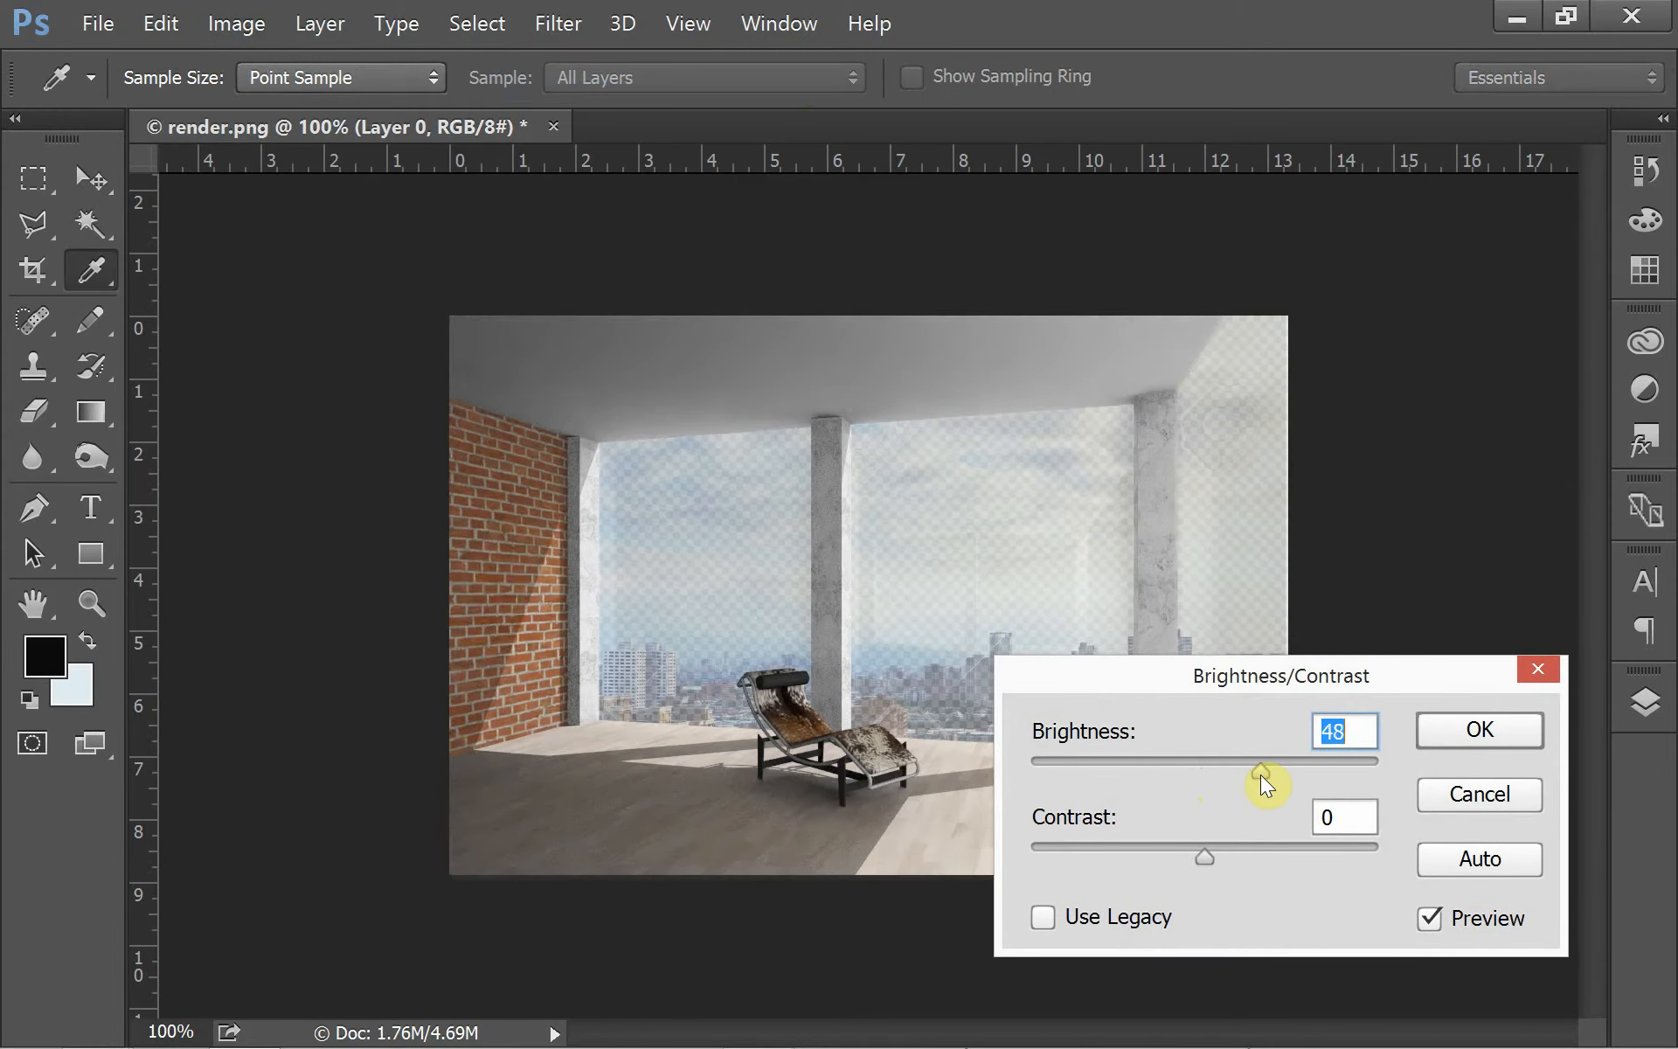
Set the room layer's contrast to 34, compare the image with and without the preview, and apply the adjustment.
click(1214, 861)
drag(1213, 861, 1267, 874)
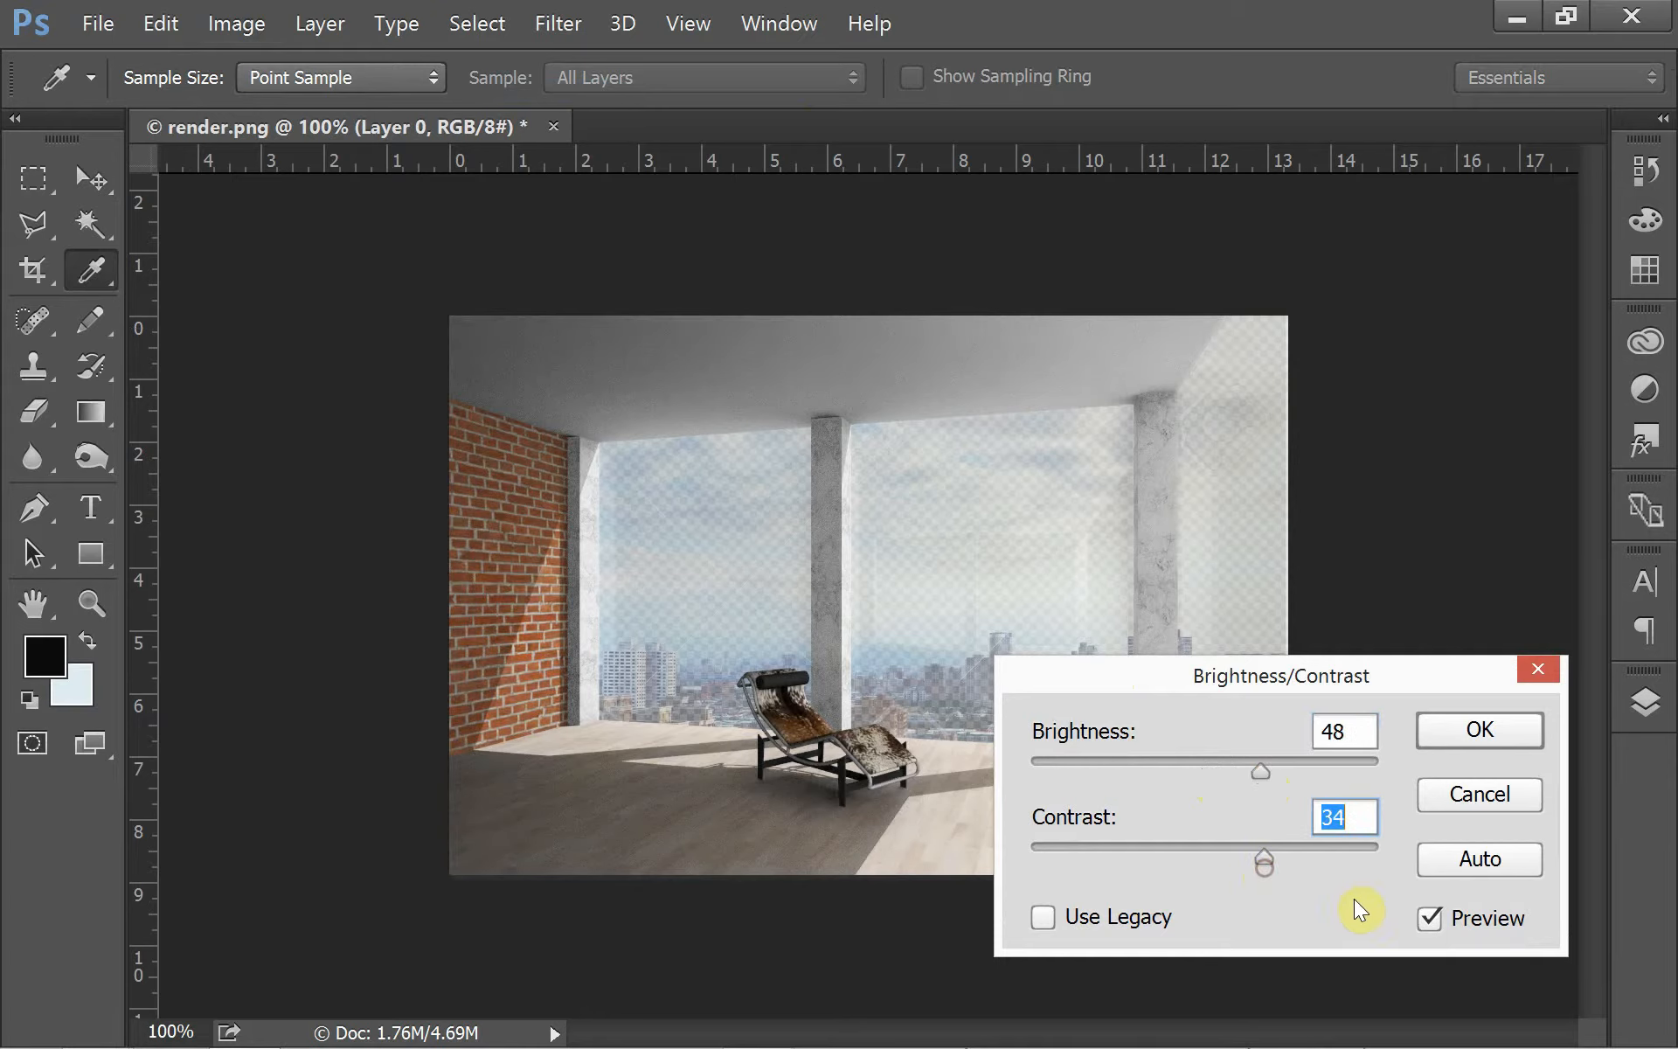
click(1430, 918)
click(1431, 918)
click(1480, 731)
key(v)
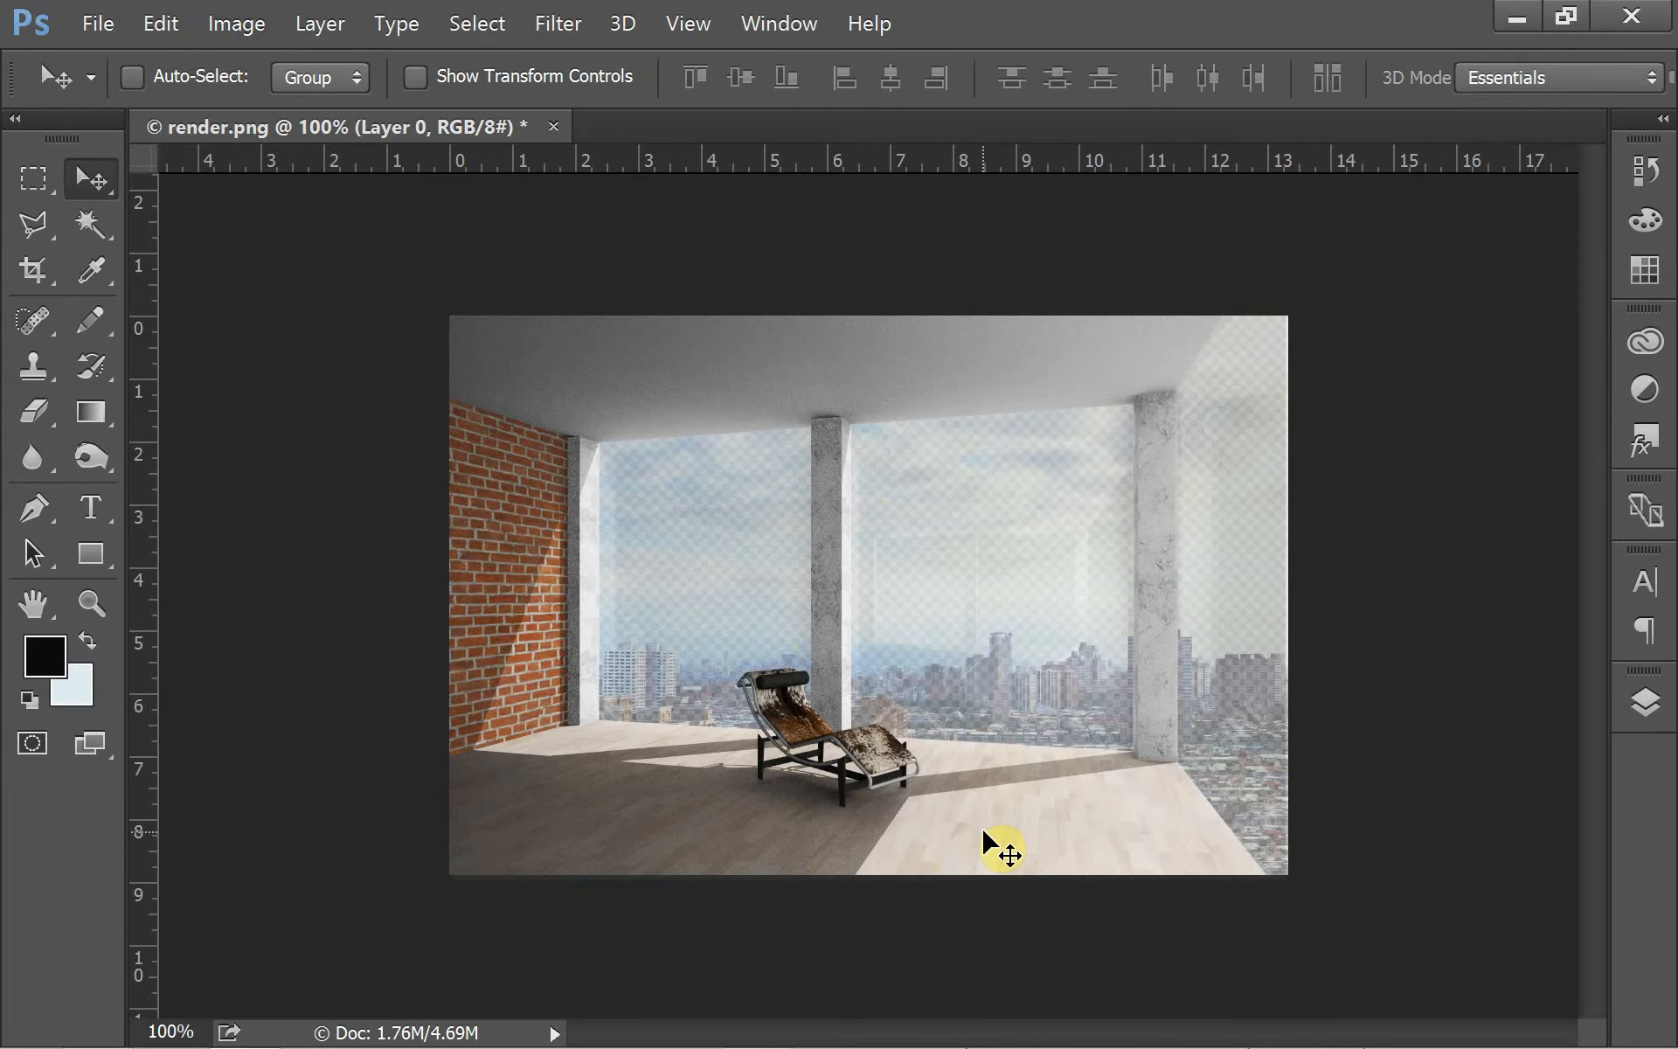
Save the composite as render.psd in the Rhino_Materials folder with Maximize Compatibility enabled.
key(ctrl+shift+s)
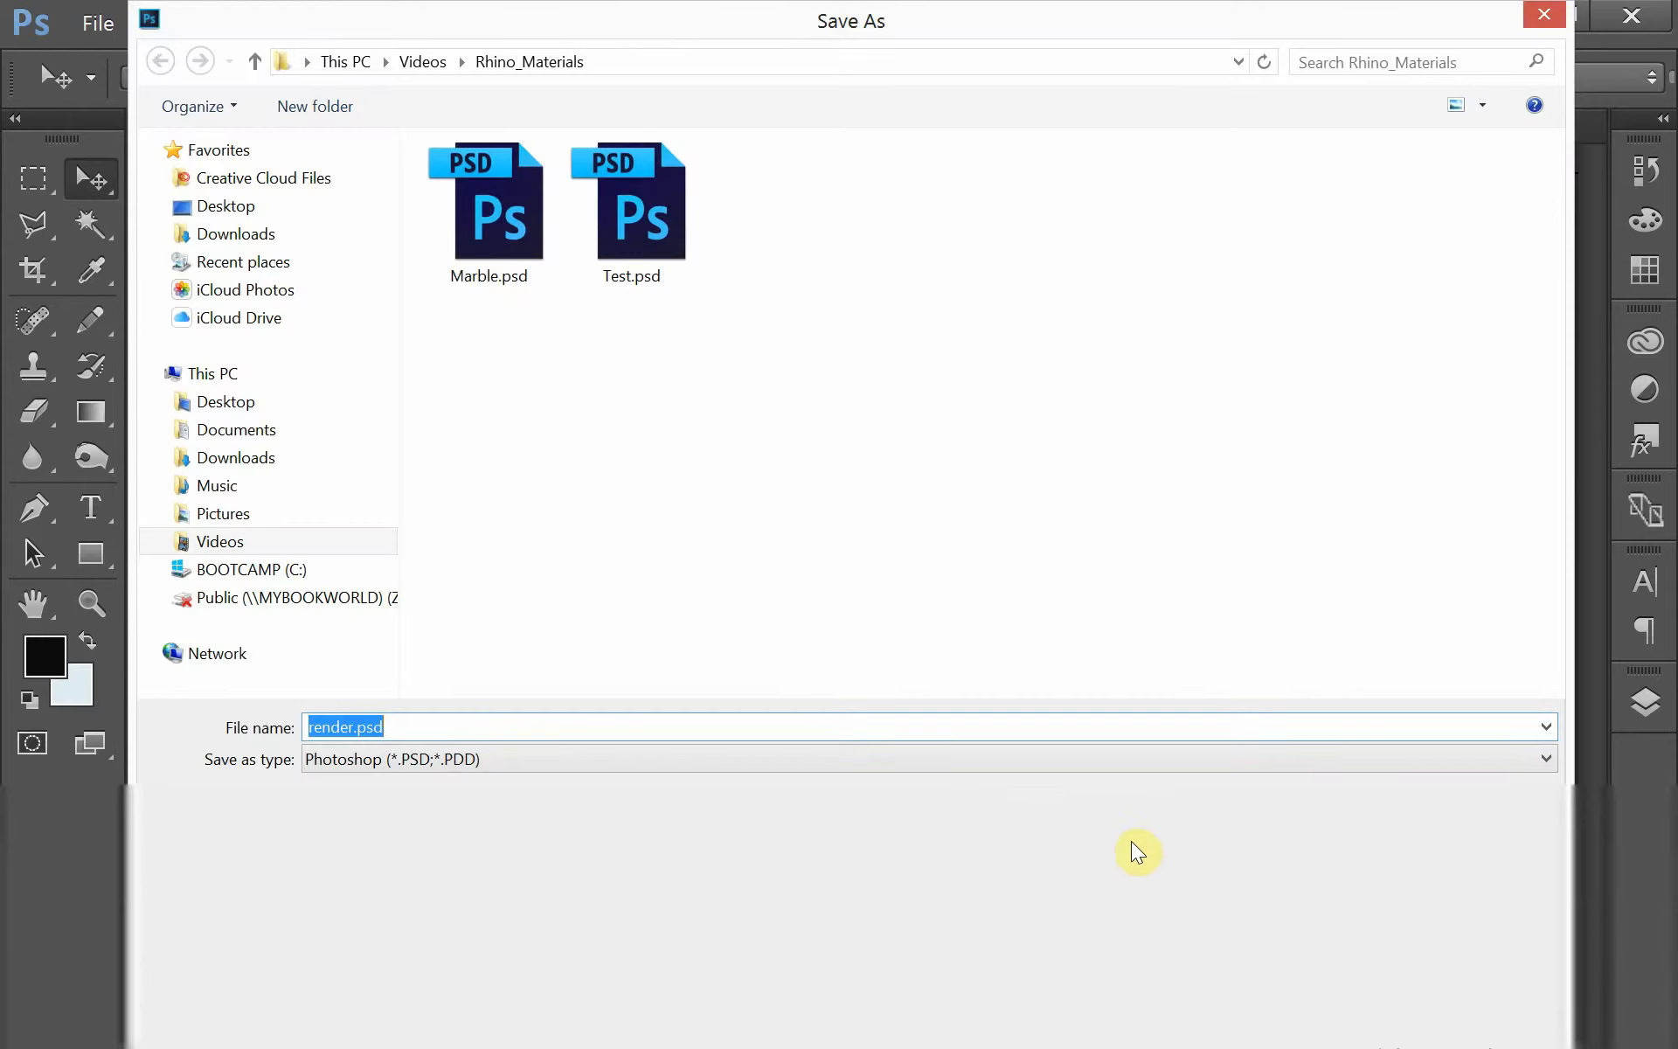
click(1377, 978)
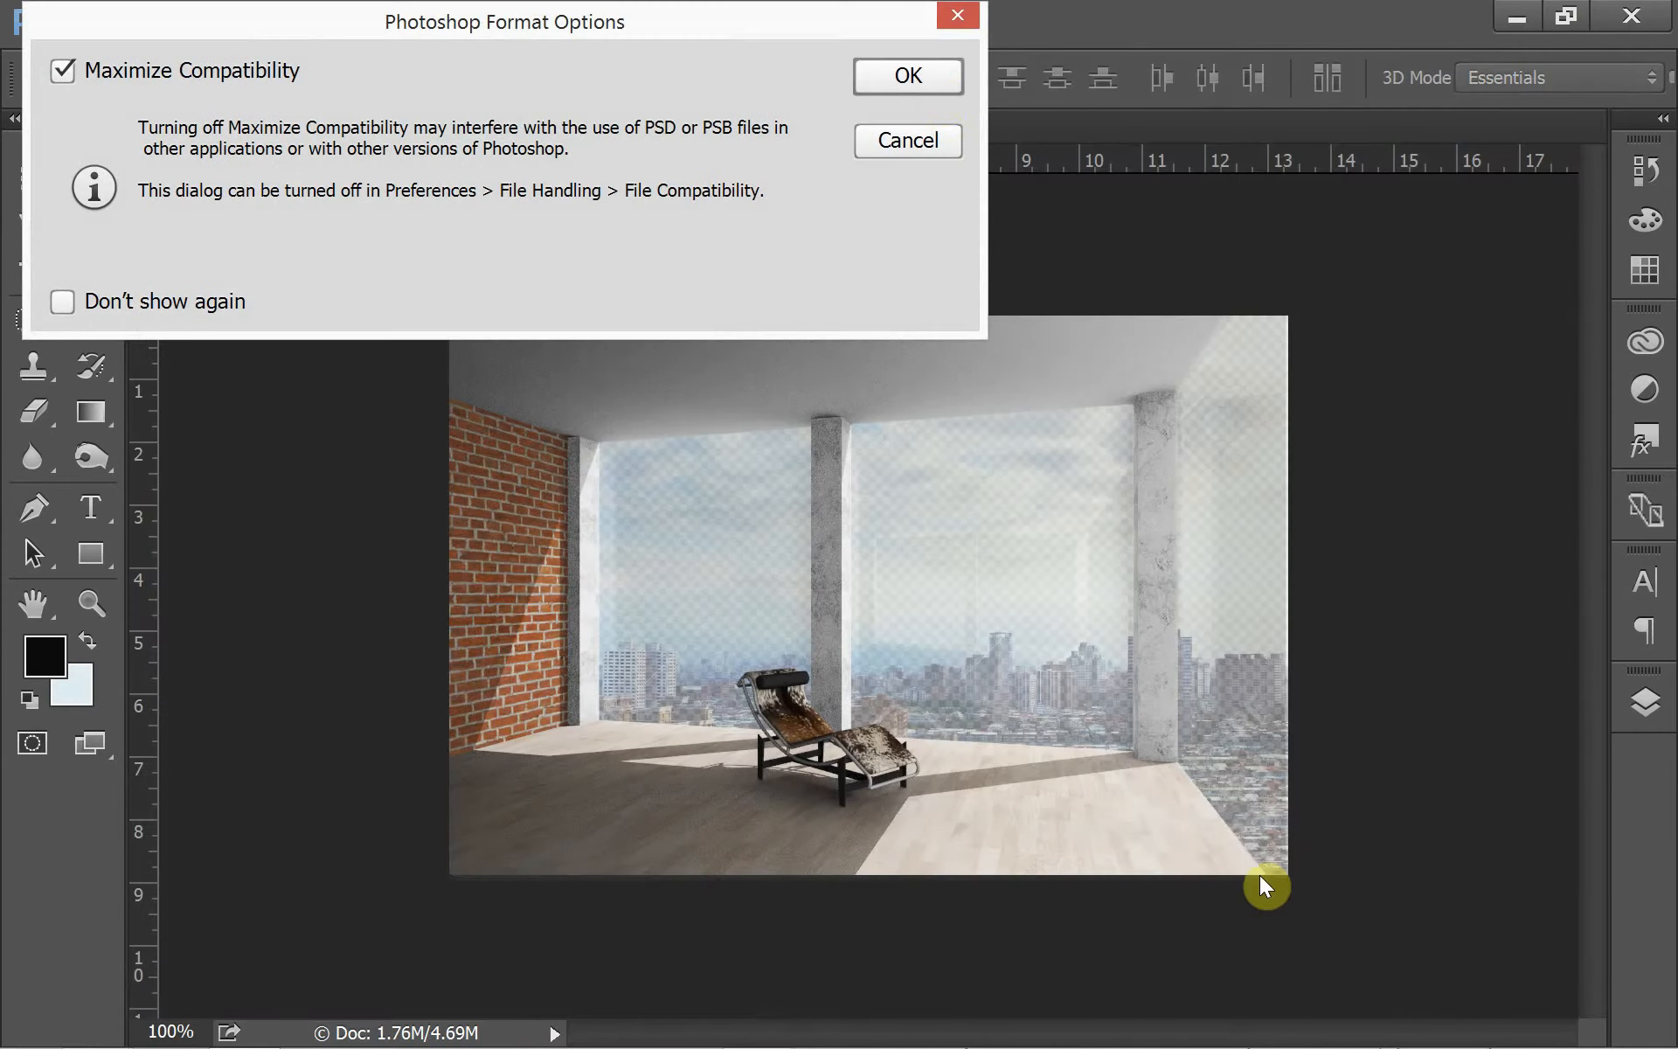
click(974, 83)
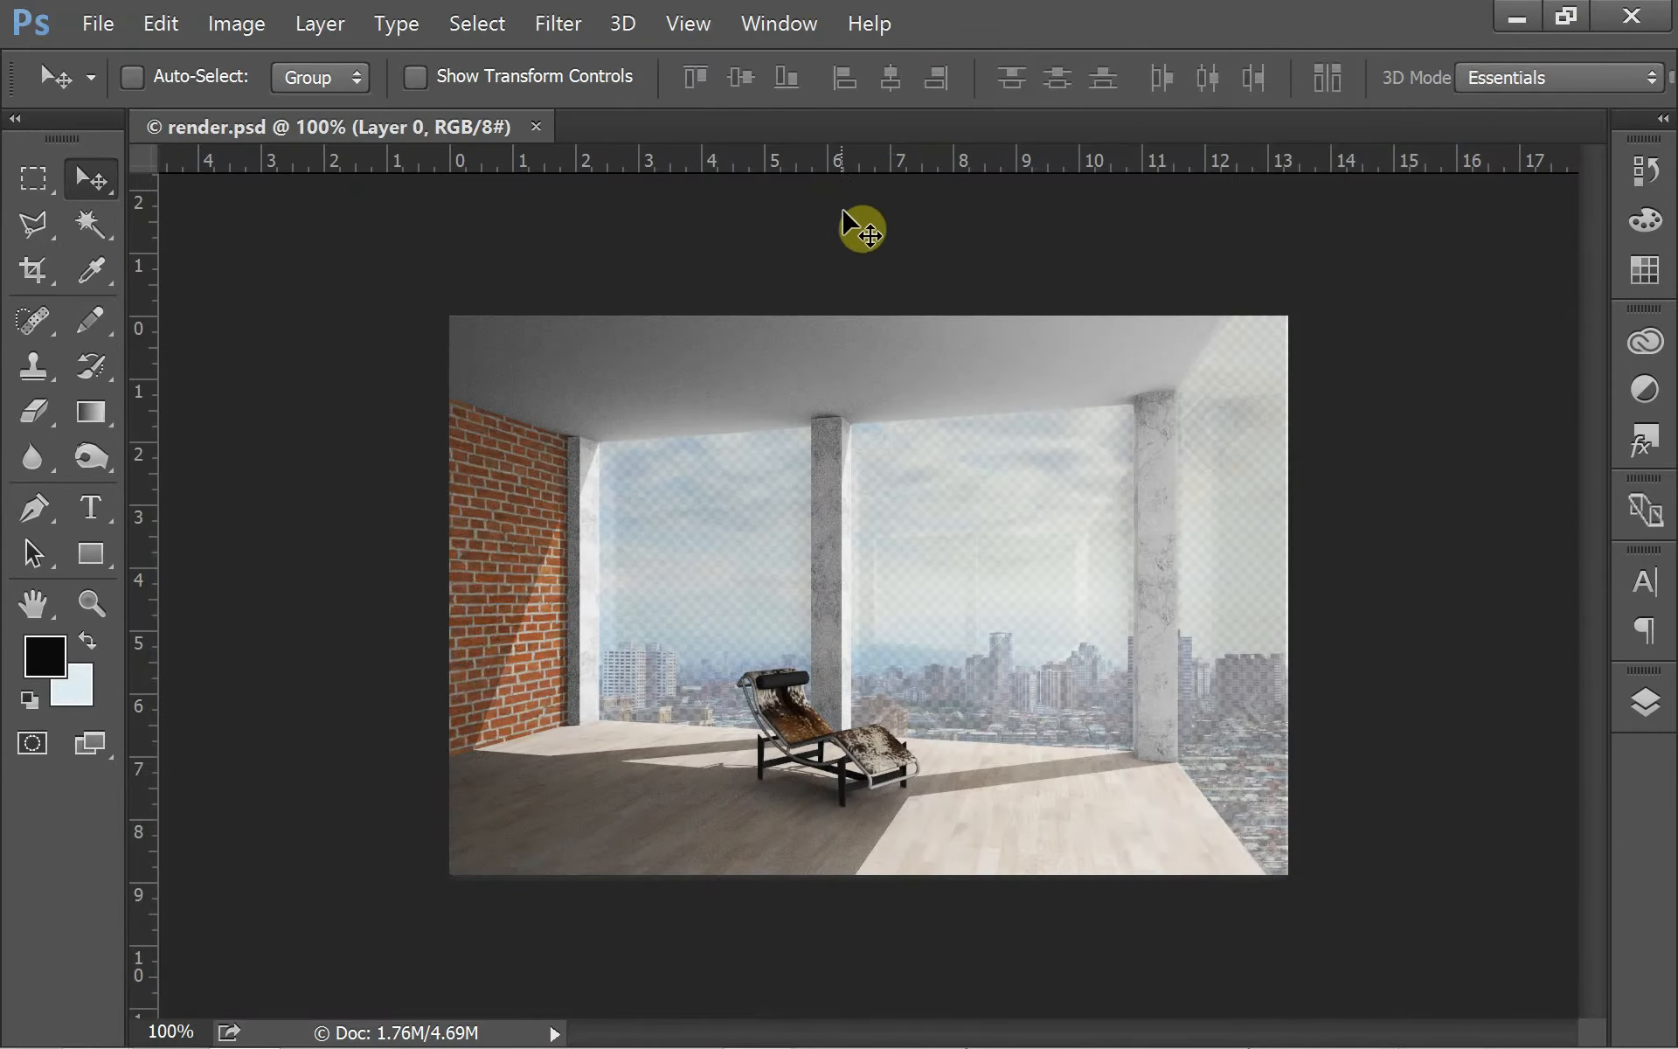
Switch to Rhino, close the render window, and set the Wood Floor material's gloss finish and reflectivity to 12% each.
key(alt+Tab)
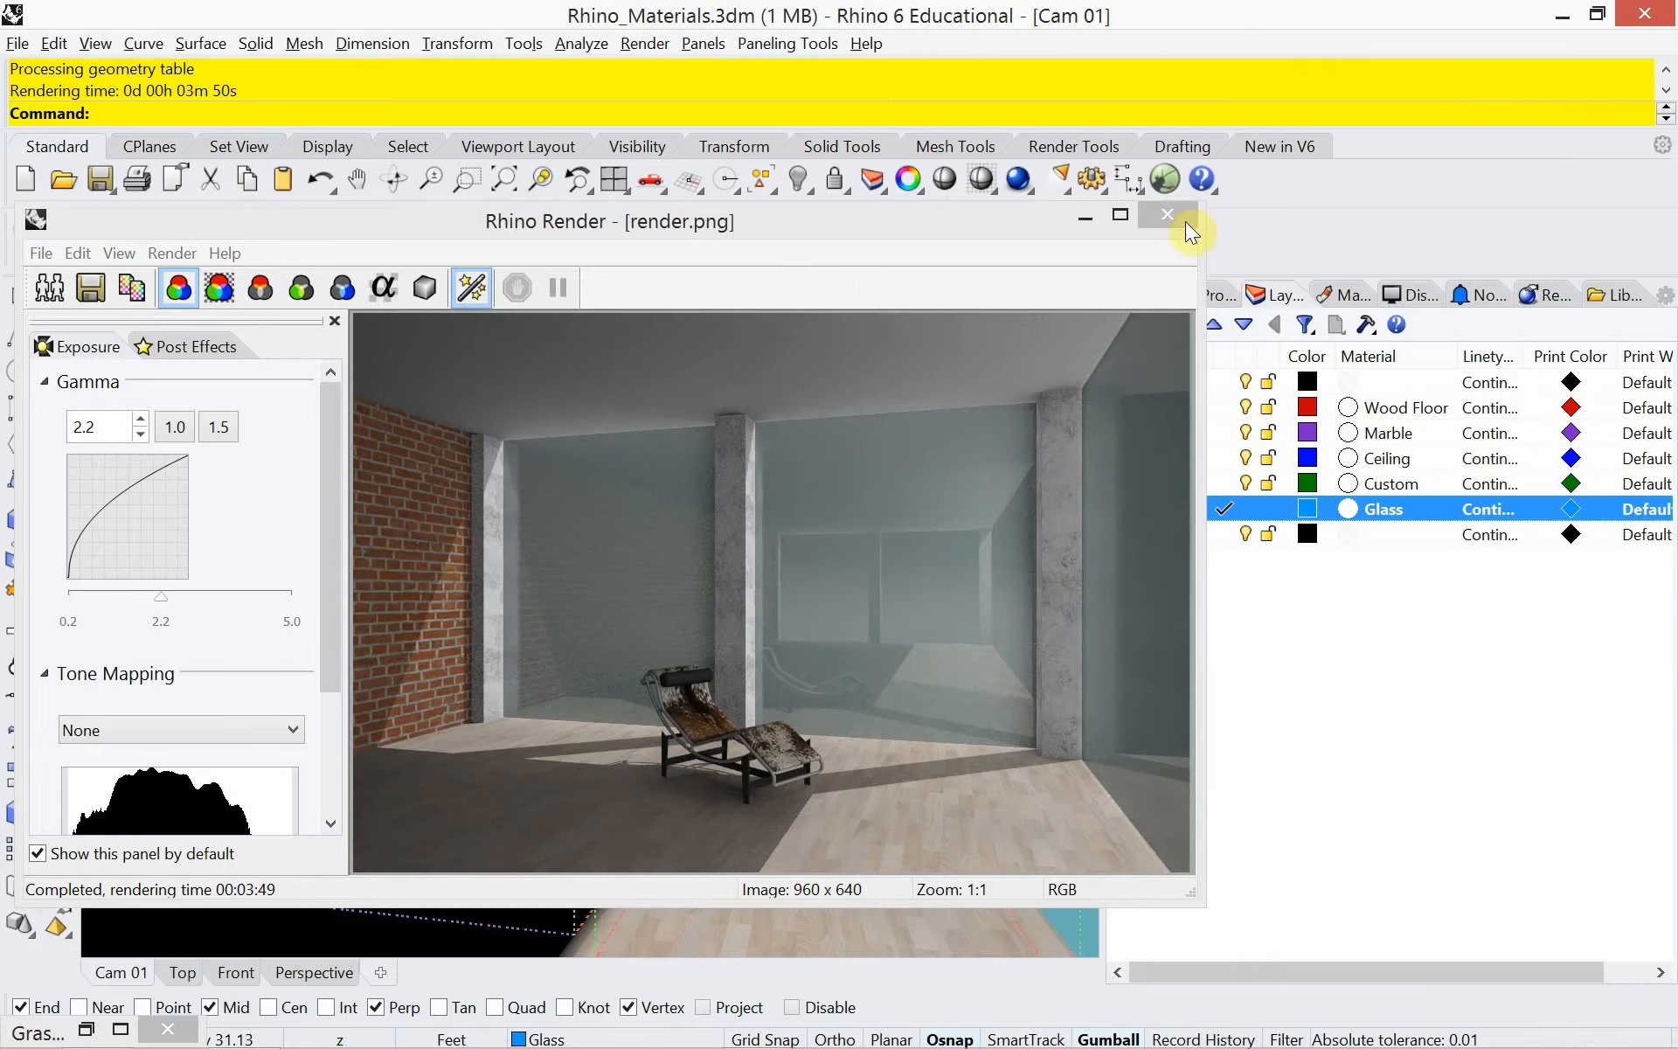
click(1173, 214)
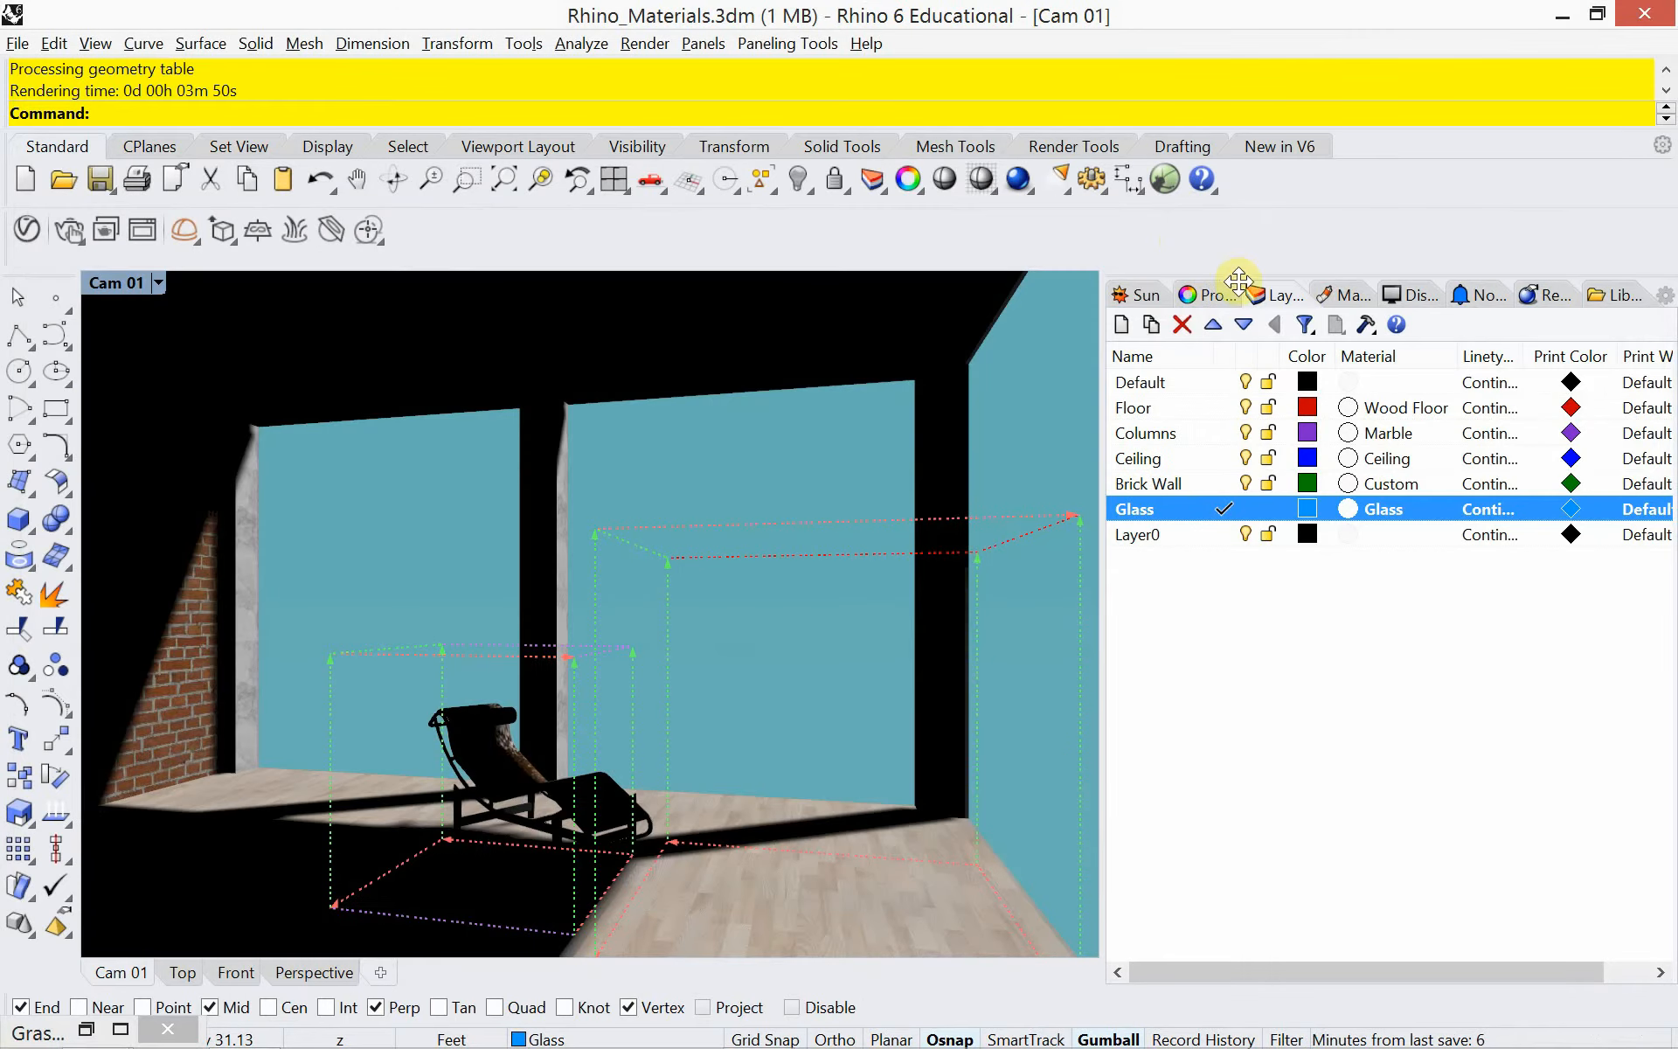
click(1330, 297)
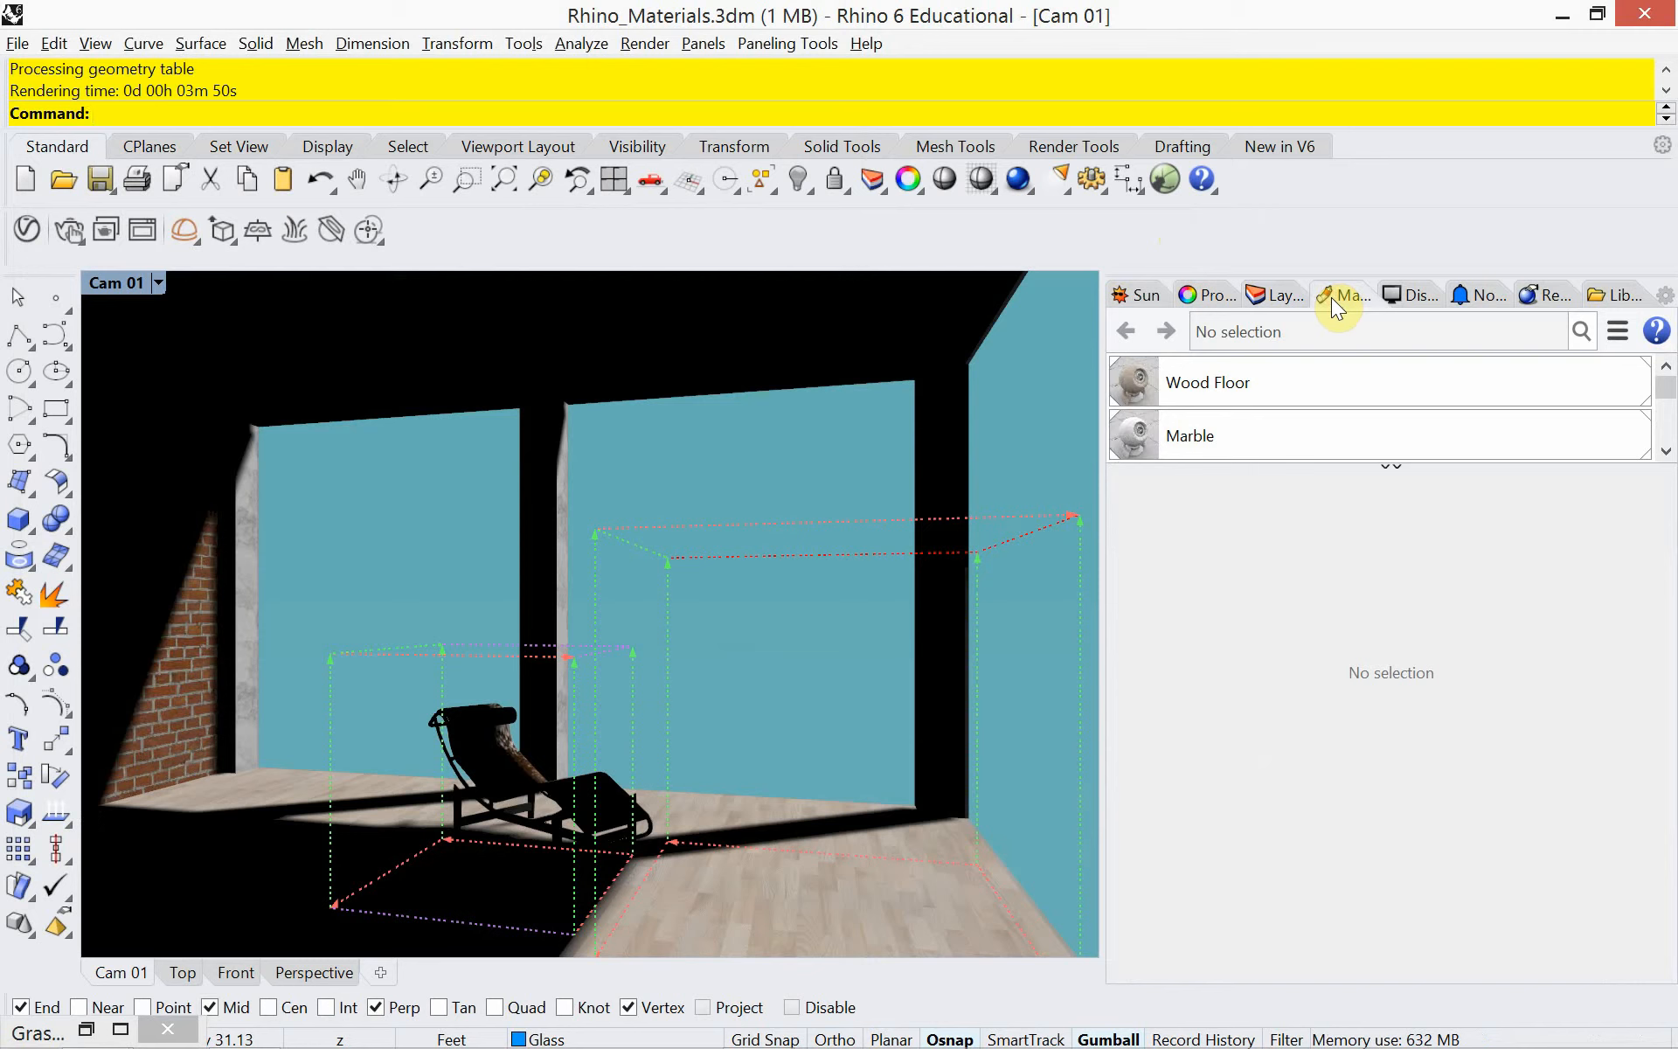
click(1339, 385)
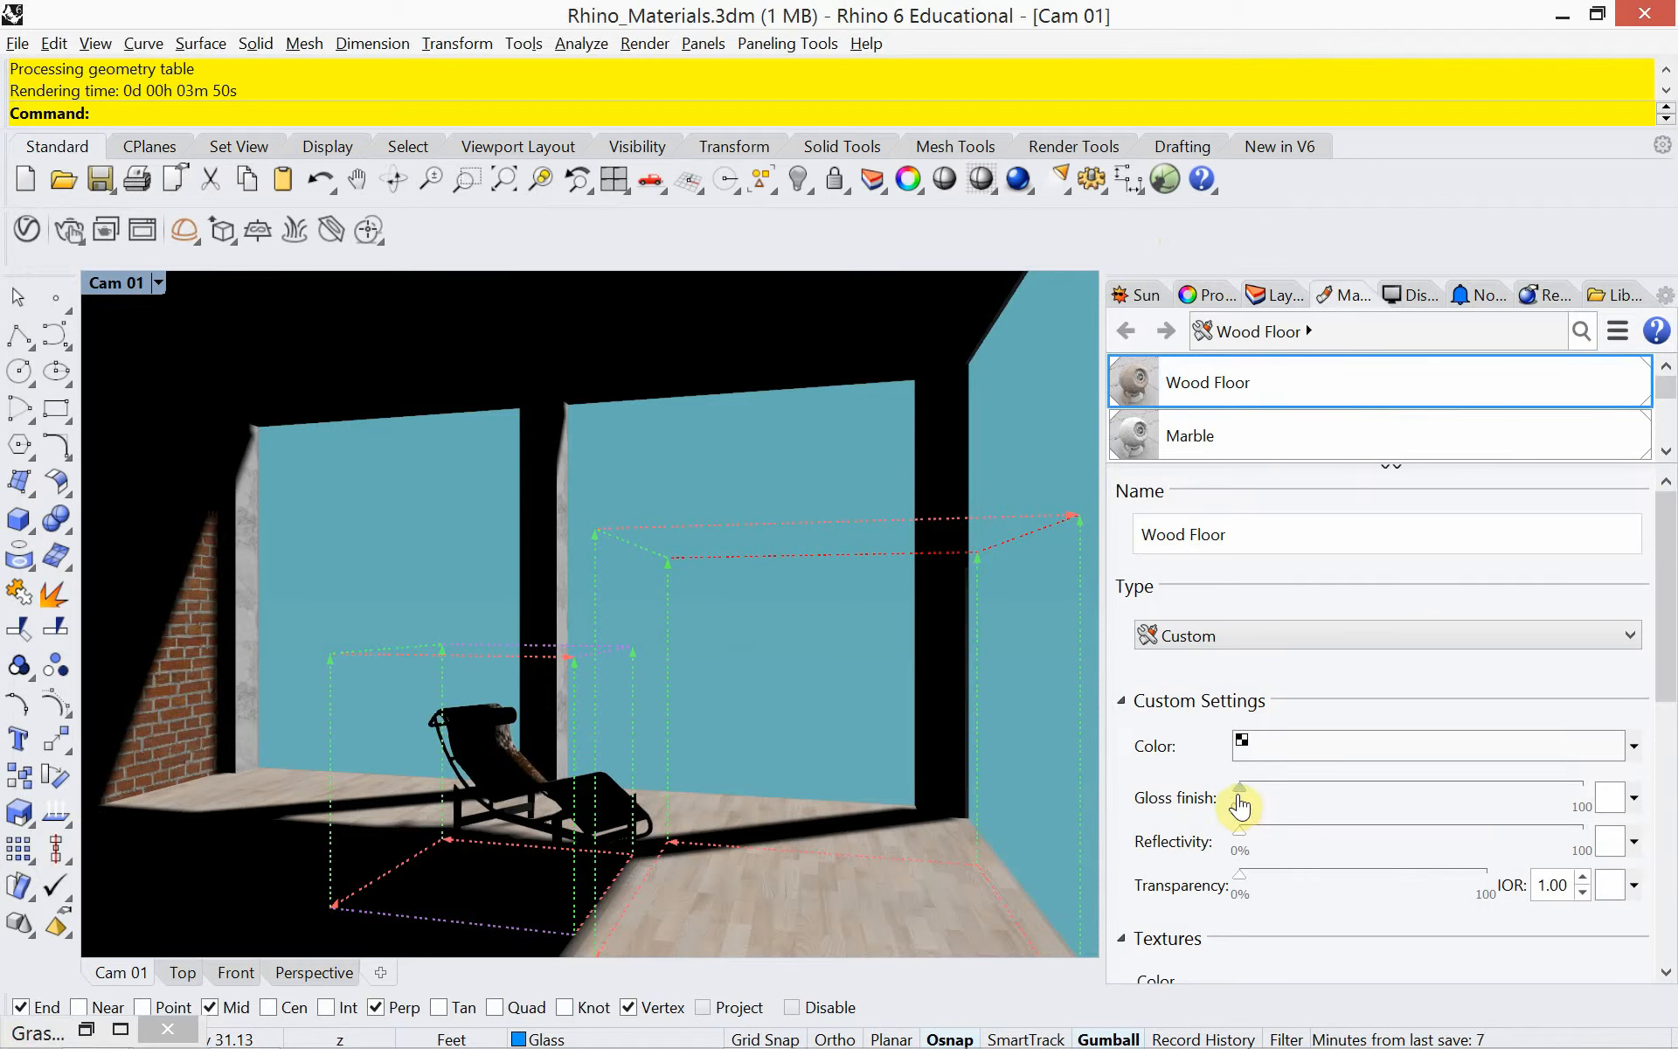
drag(1237, 804, 1285, 803)
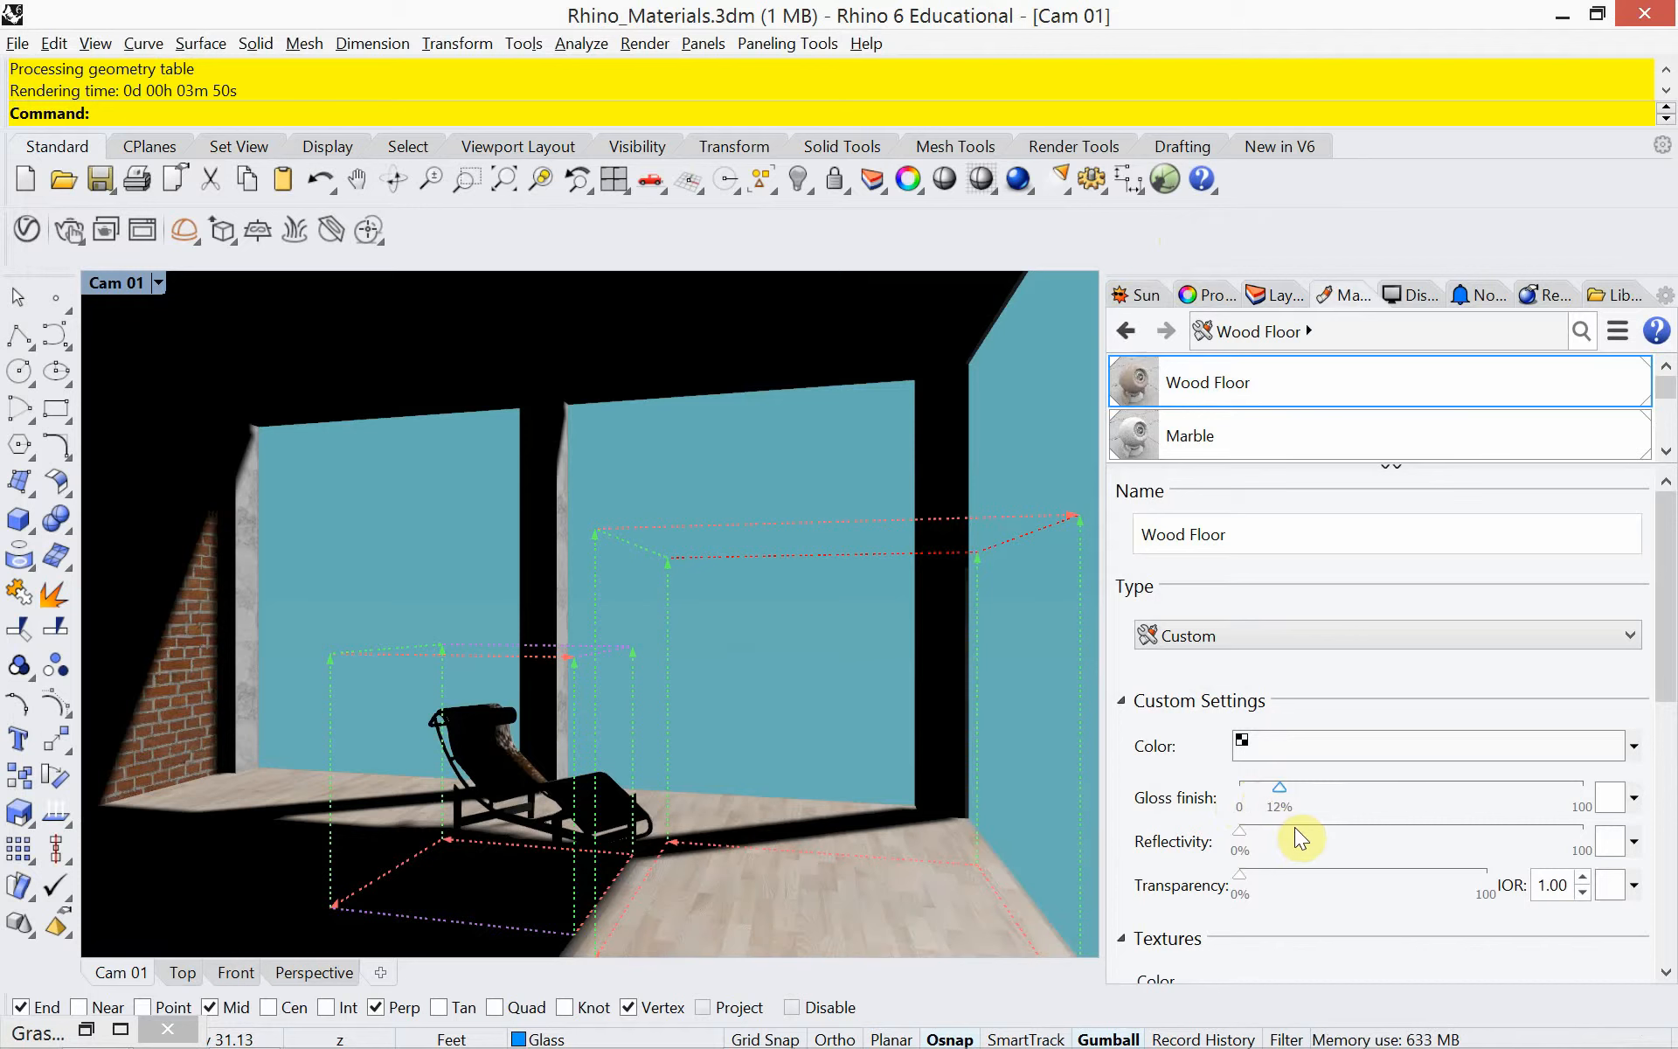
drag(1240, 841, 1281, 848)
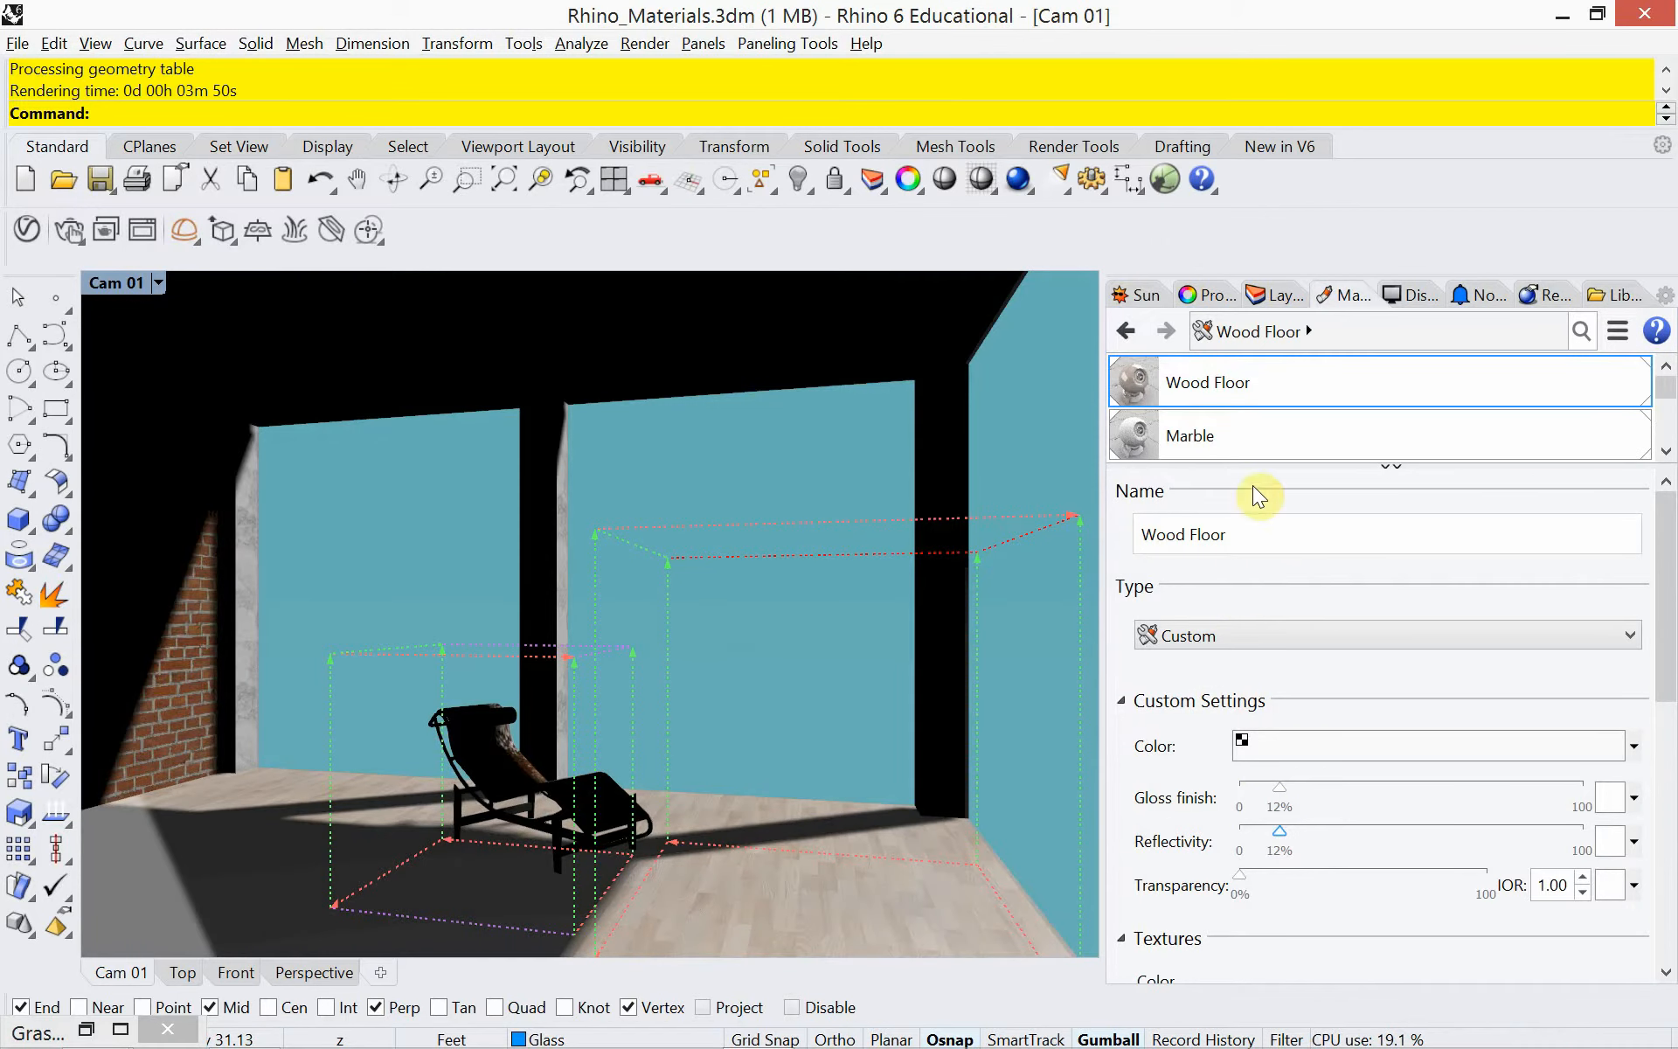
Set the Marble material's gloss finish to 7% and reflectivity to 10%, and return to the layer list.
click(1245, 451)
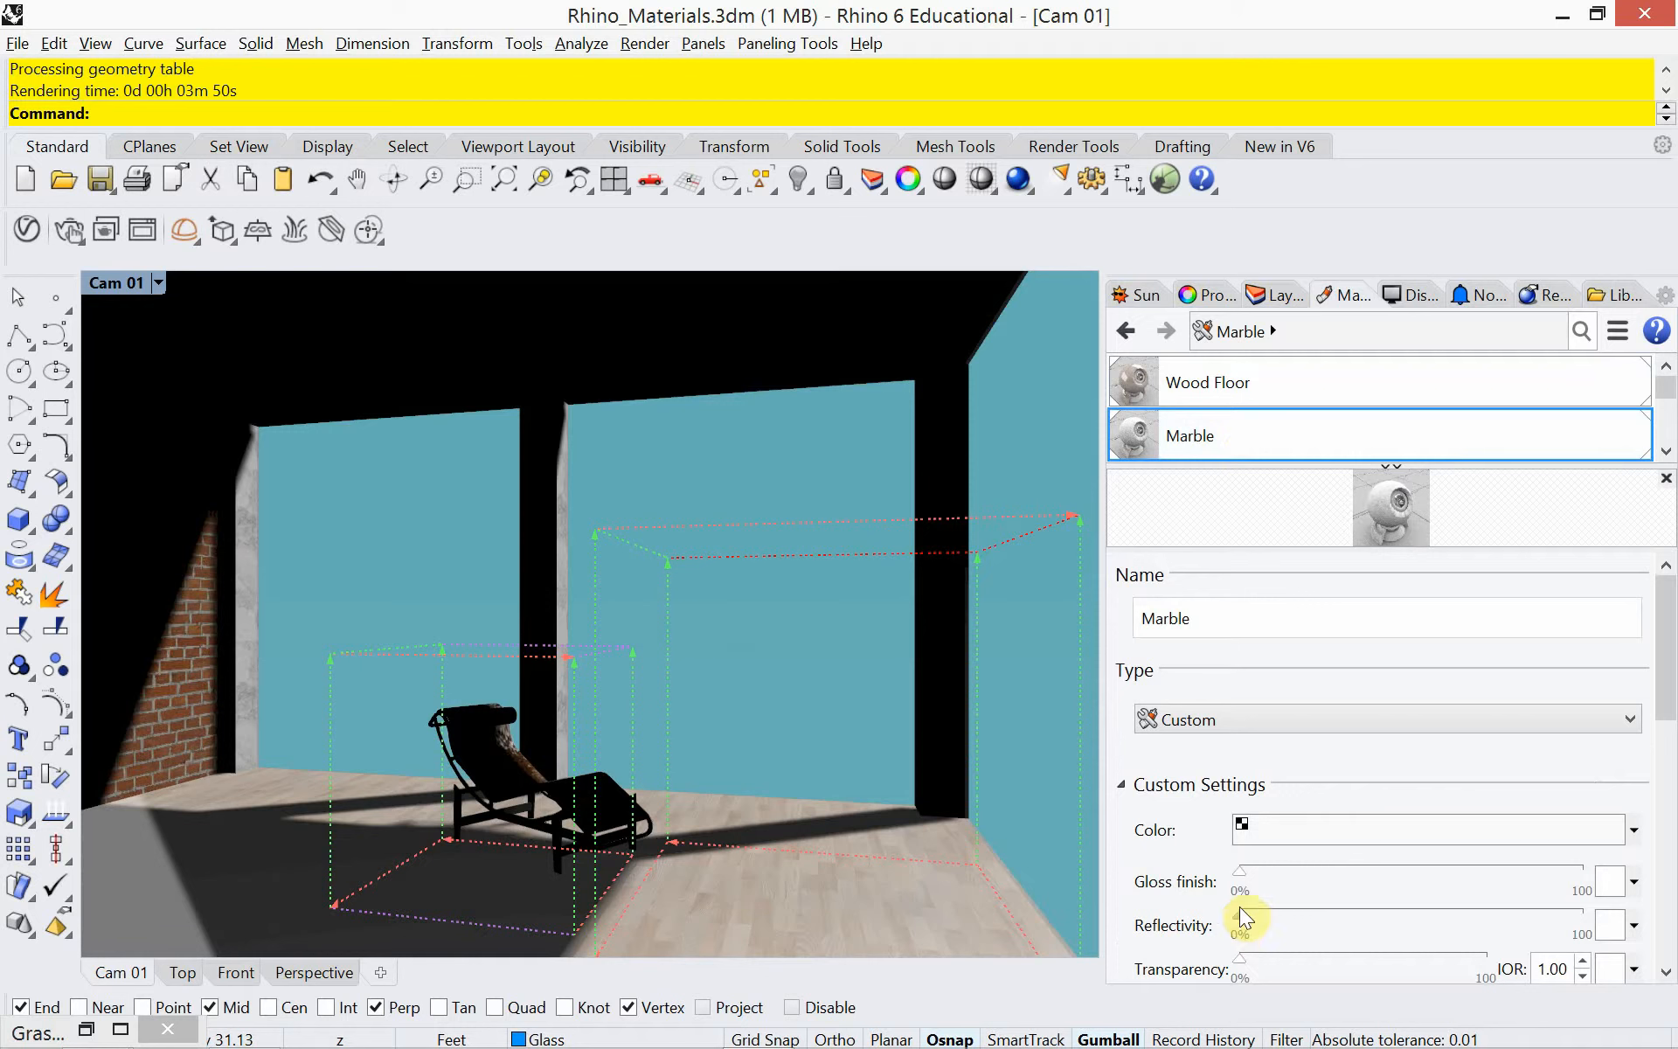
drag(1240, 884, 1278, 938)
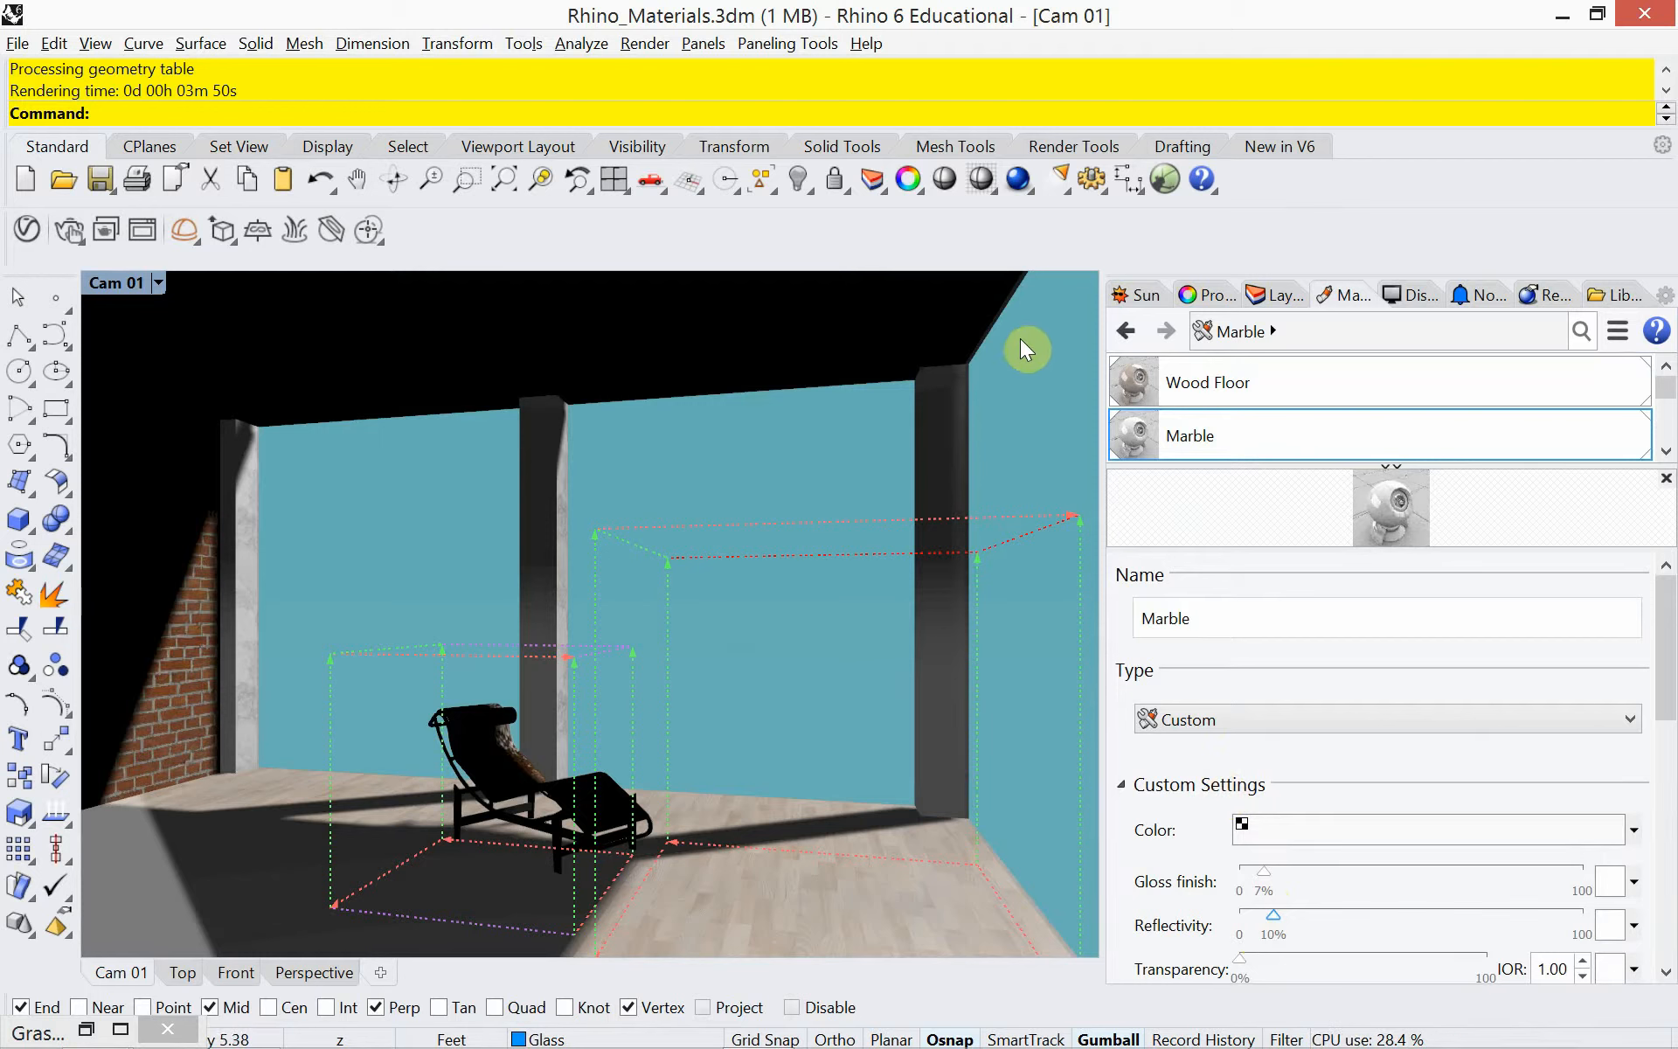
click(1281, 295)
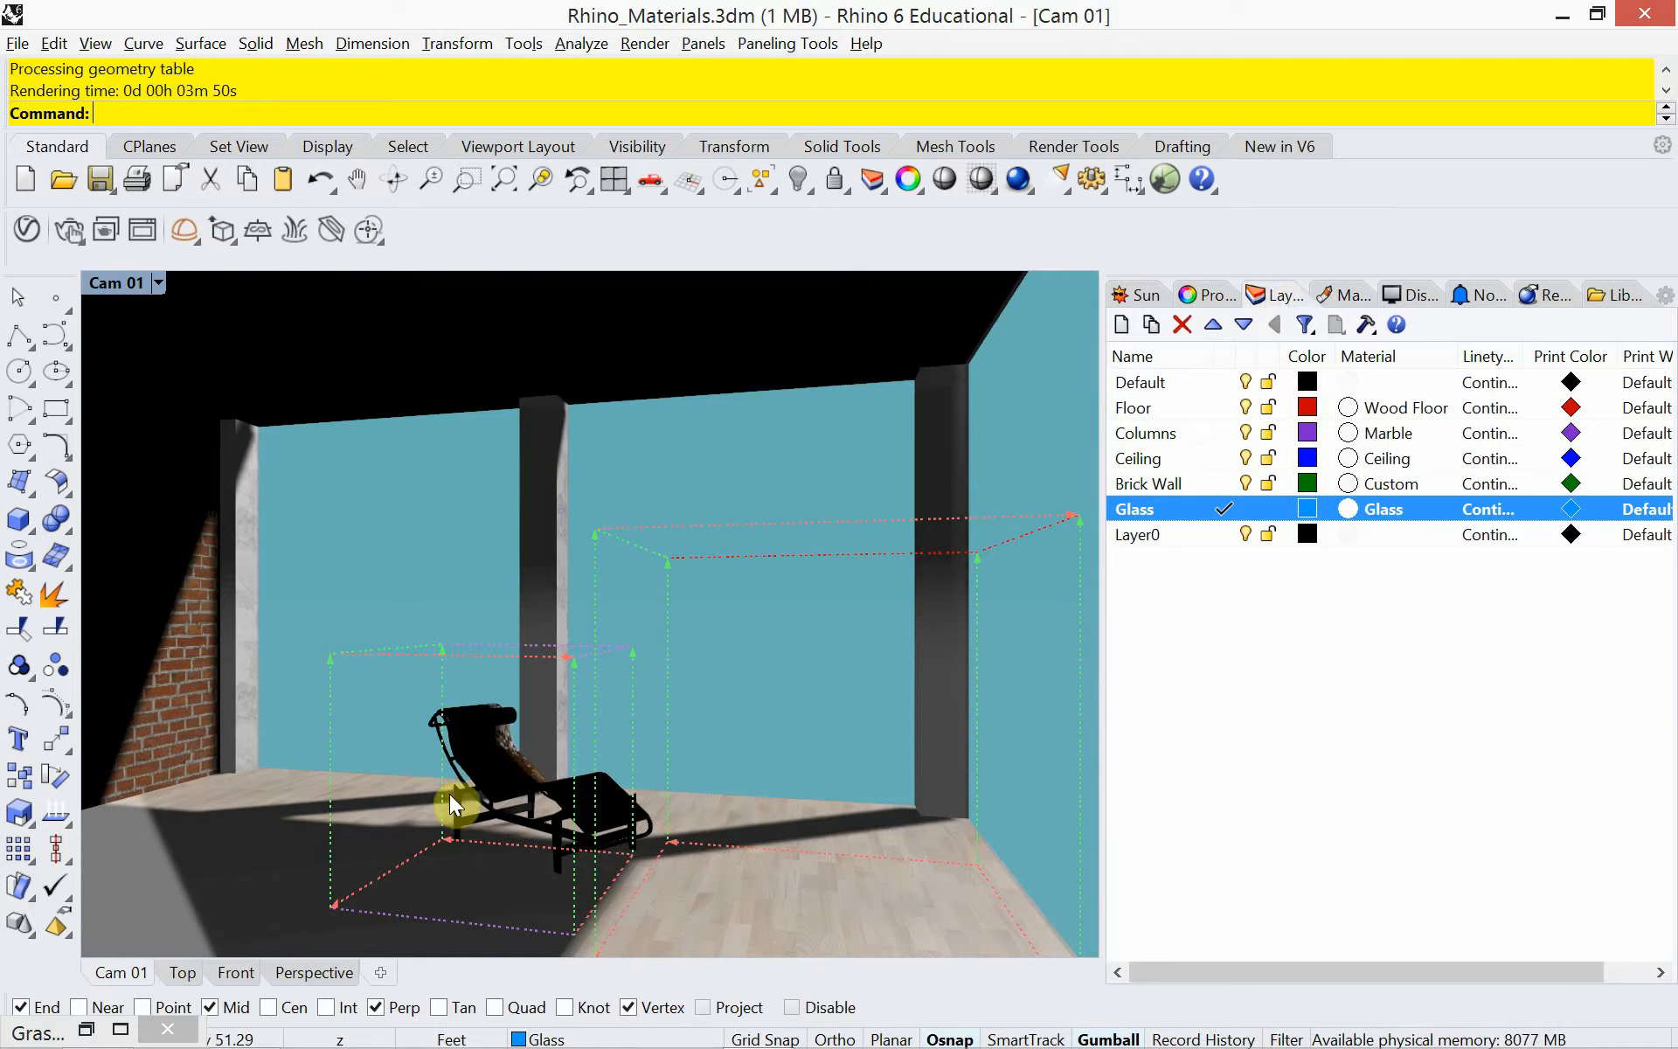
Check which layer holds the lounge chair, make Default the current layer, and hide the Glass and Layer0 layers.
click(485, 784)
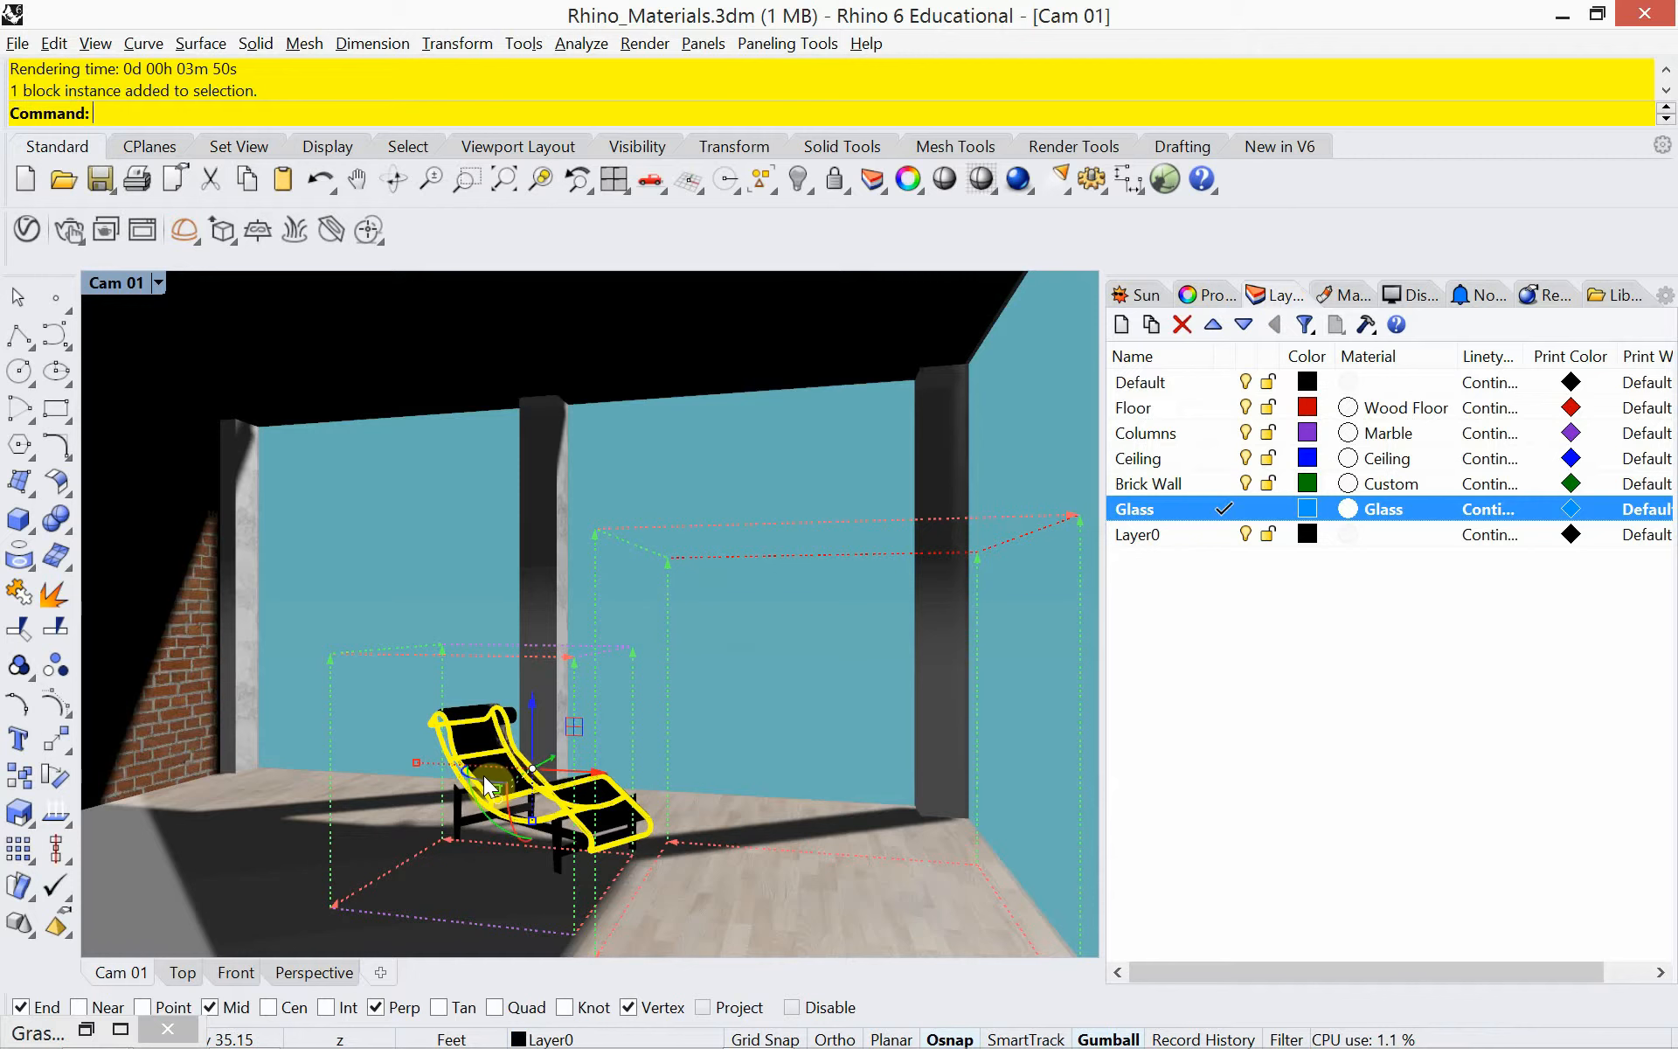
key(Escape)
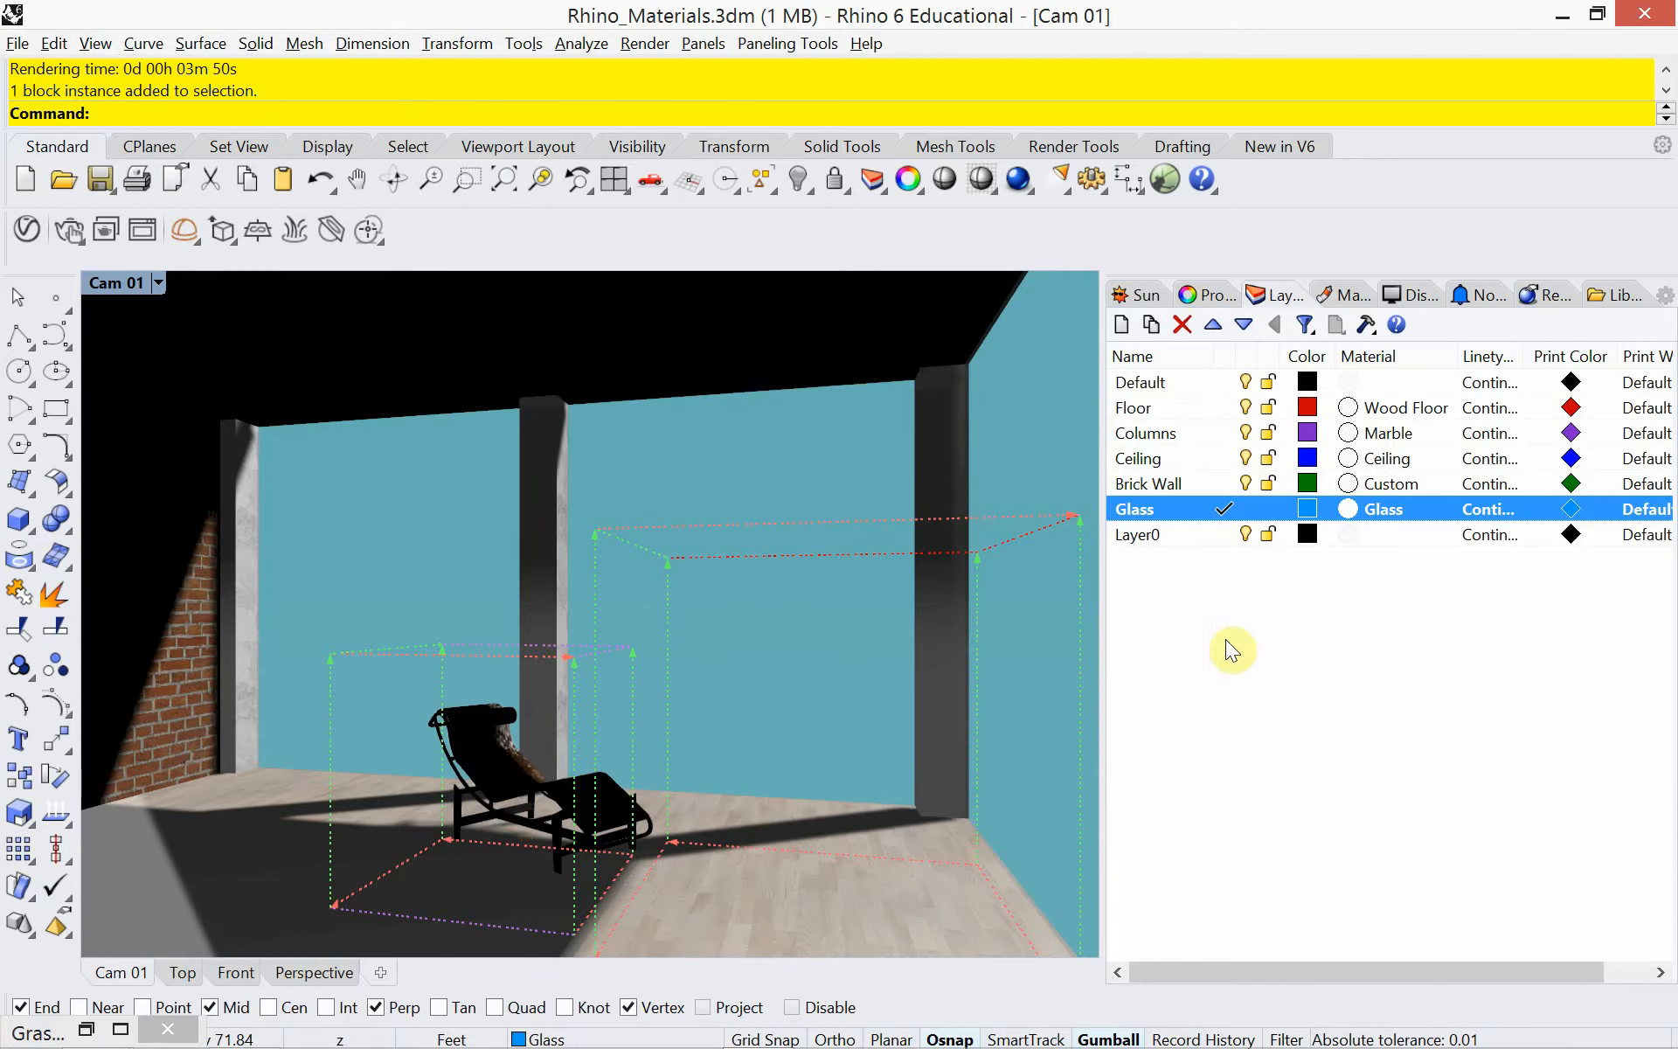
click(1246, 538)
double_click(1177, 384)
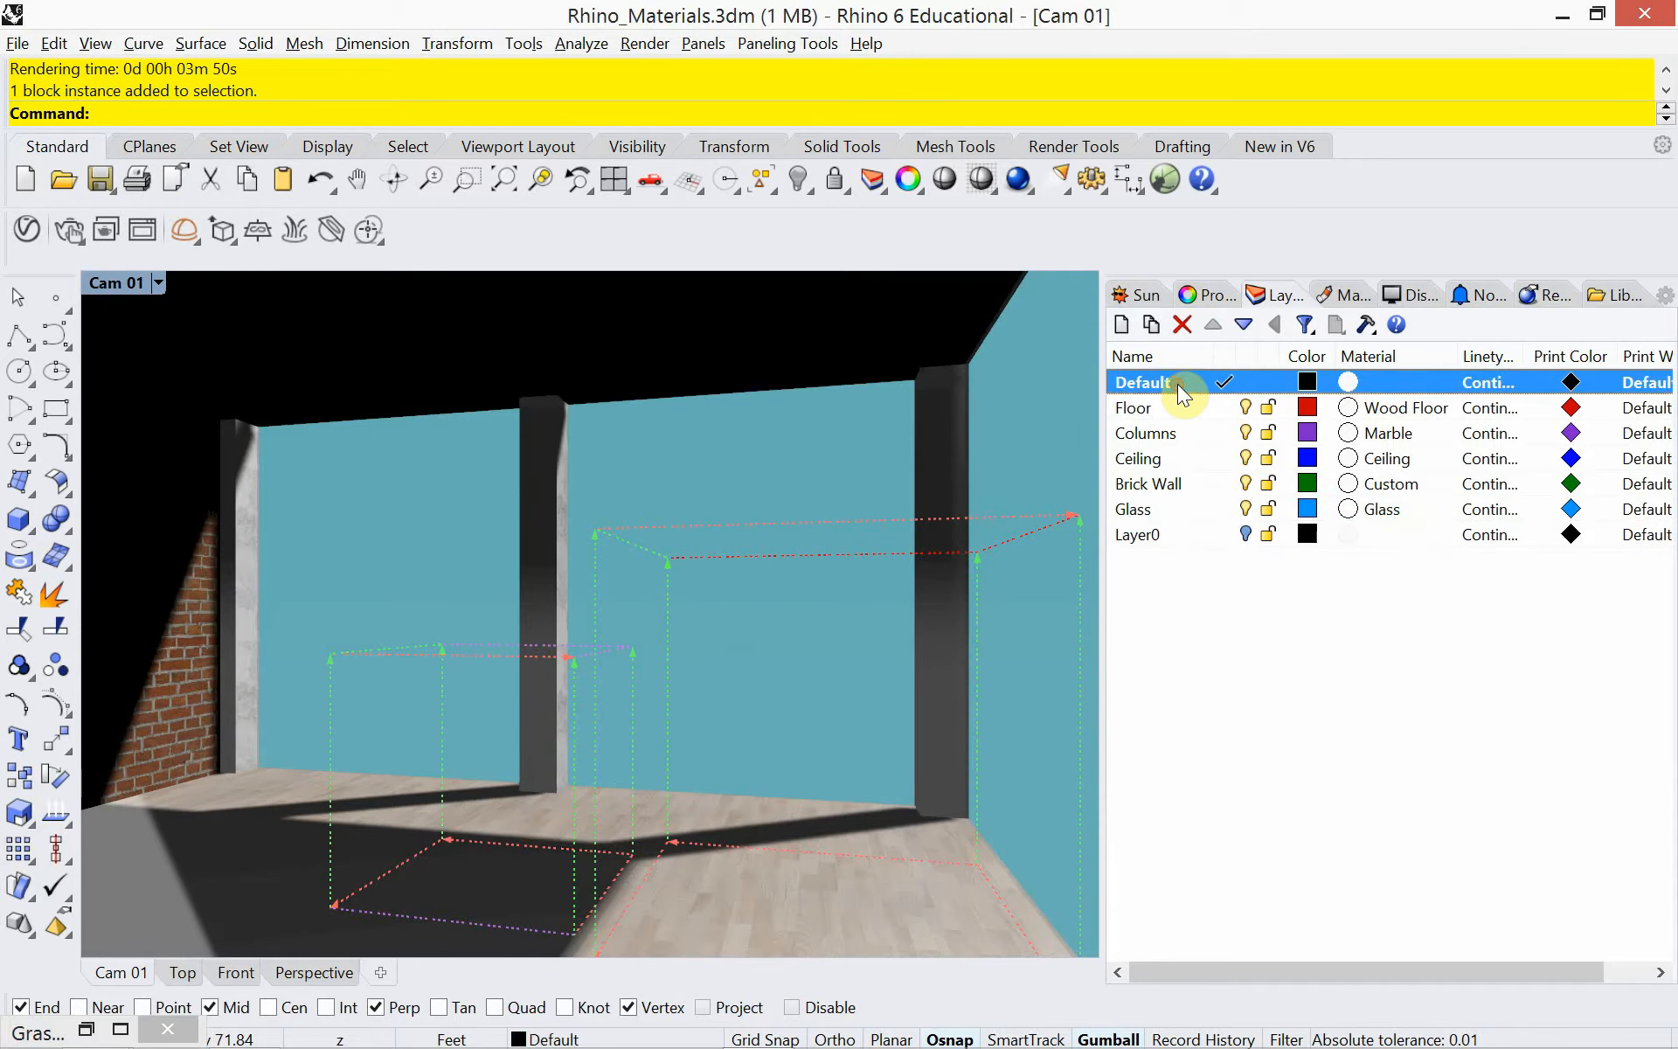
click(1247, 511)
click(1246, 535)
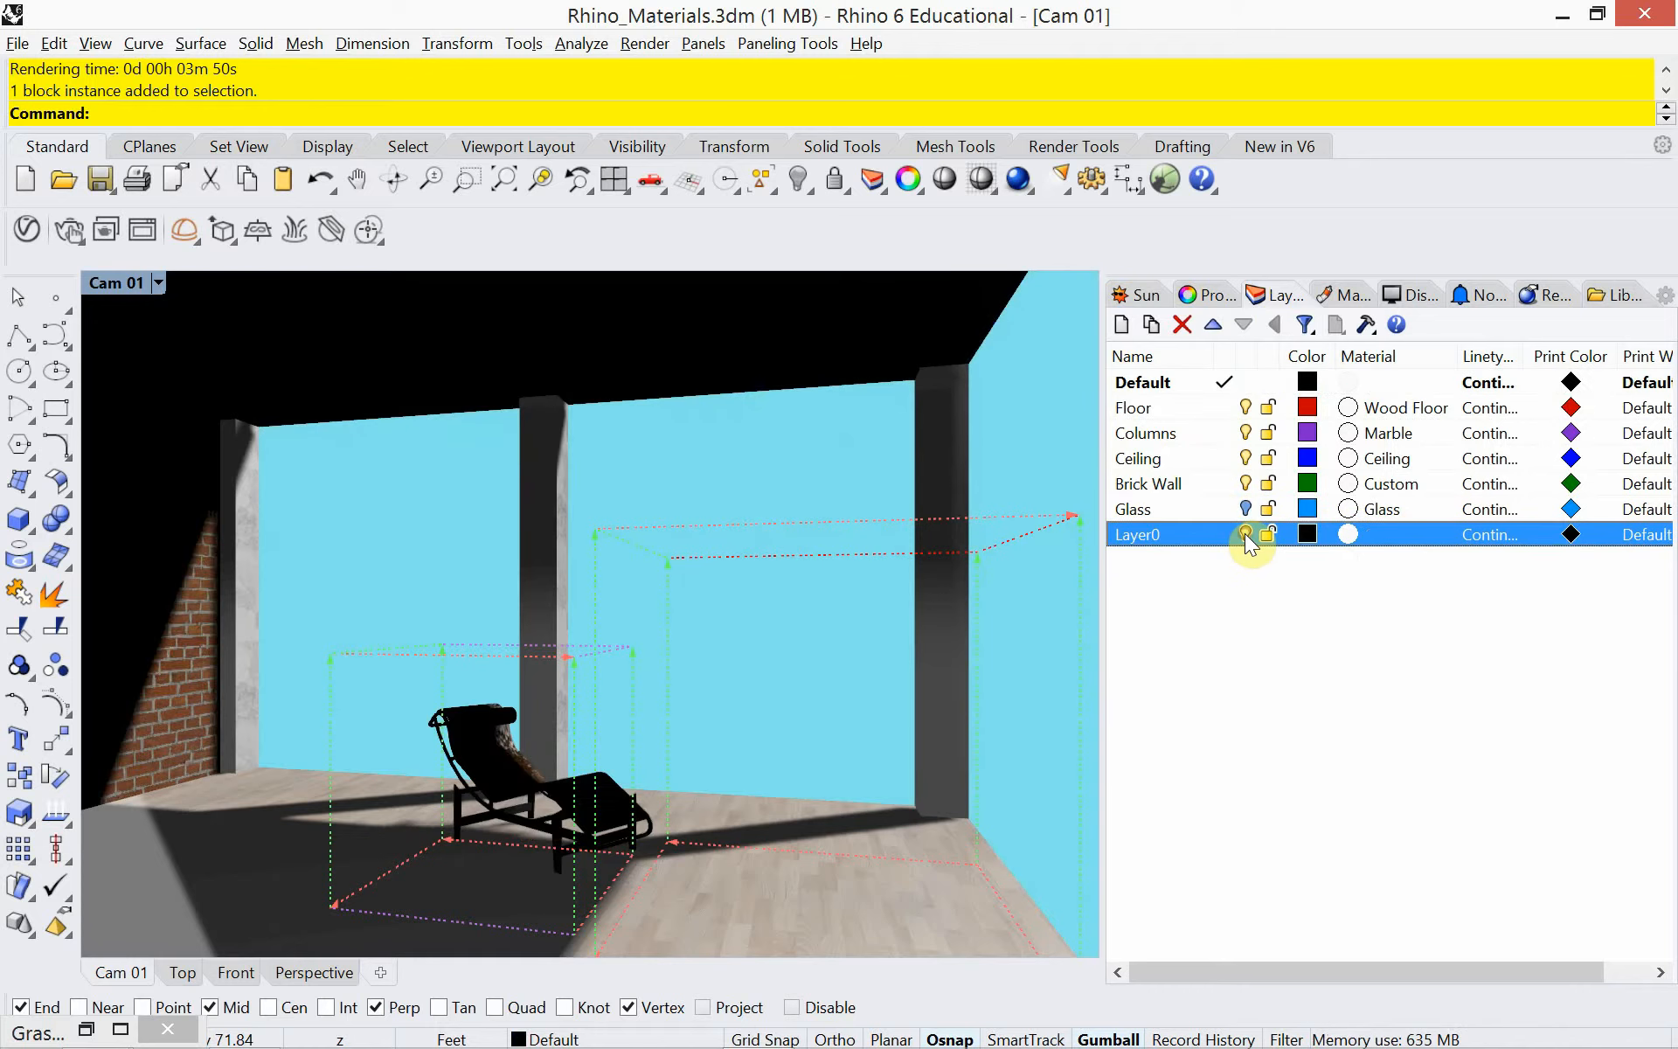
click(1246, 535)
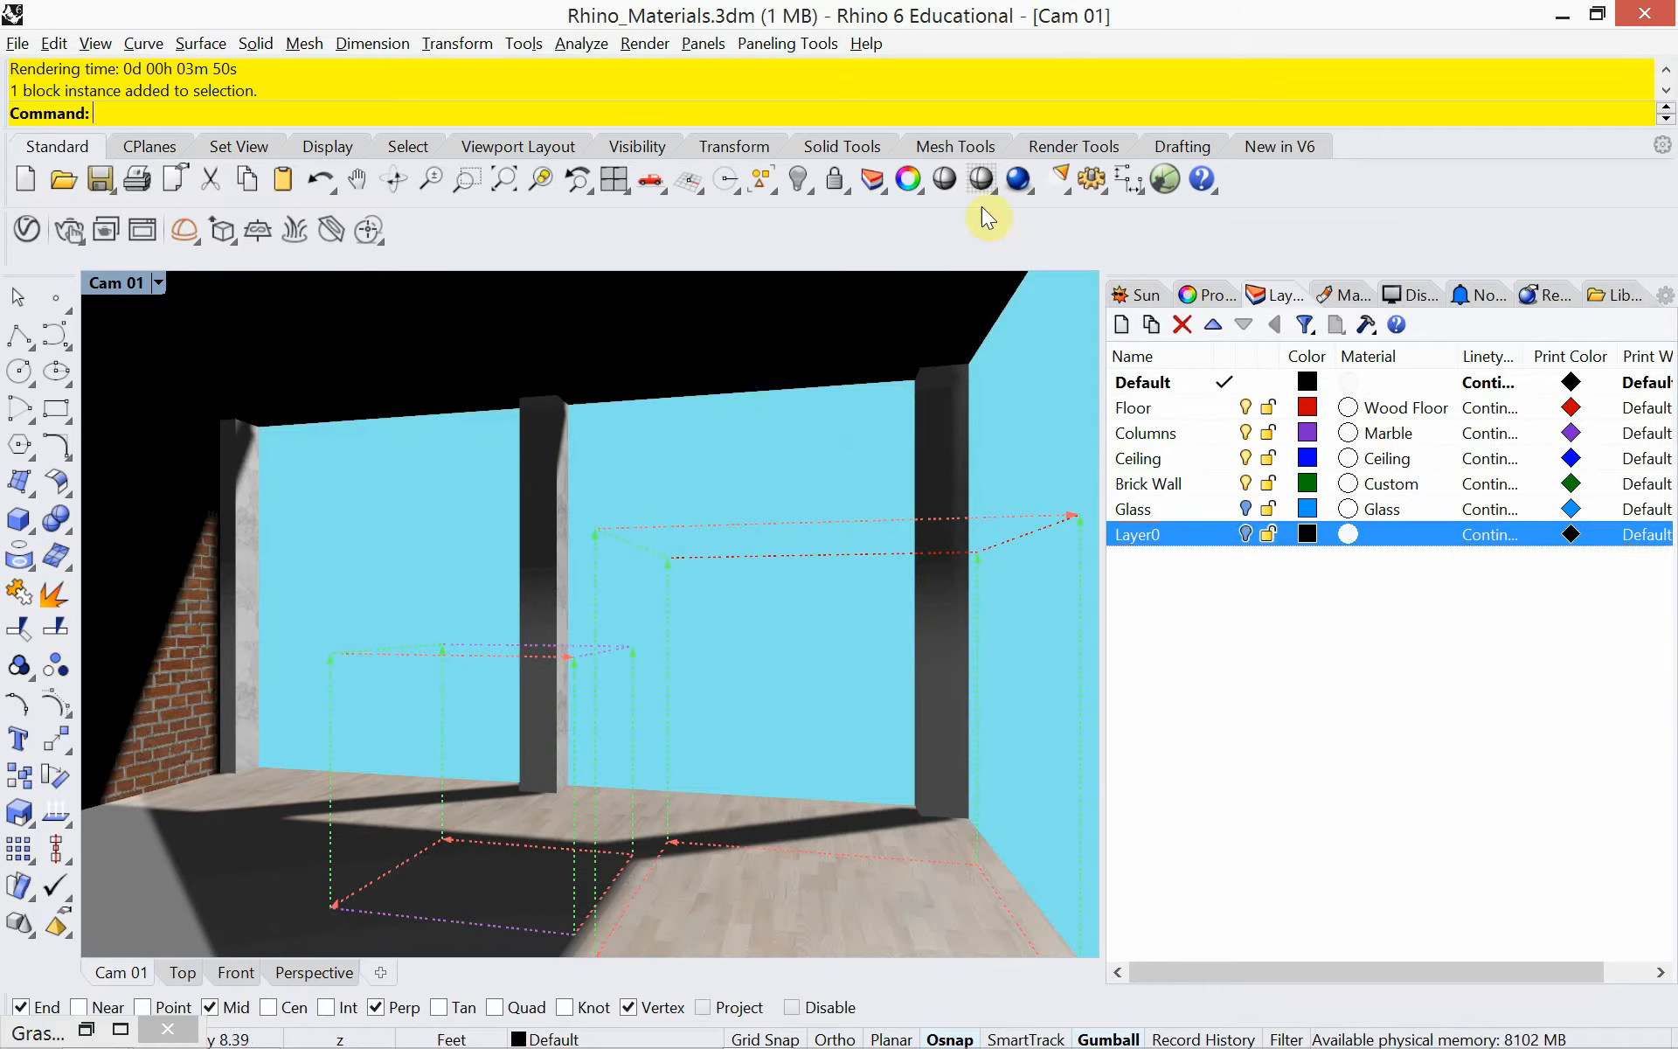
Test-render the empty room, close the render window, and set the Marble material's gloss finish and reflectivity to 17% each.
click(1016, 181)
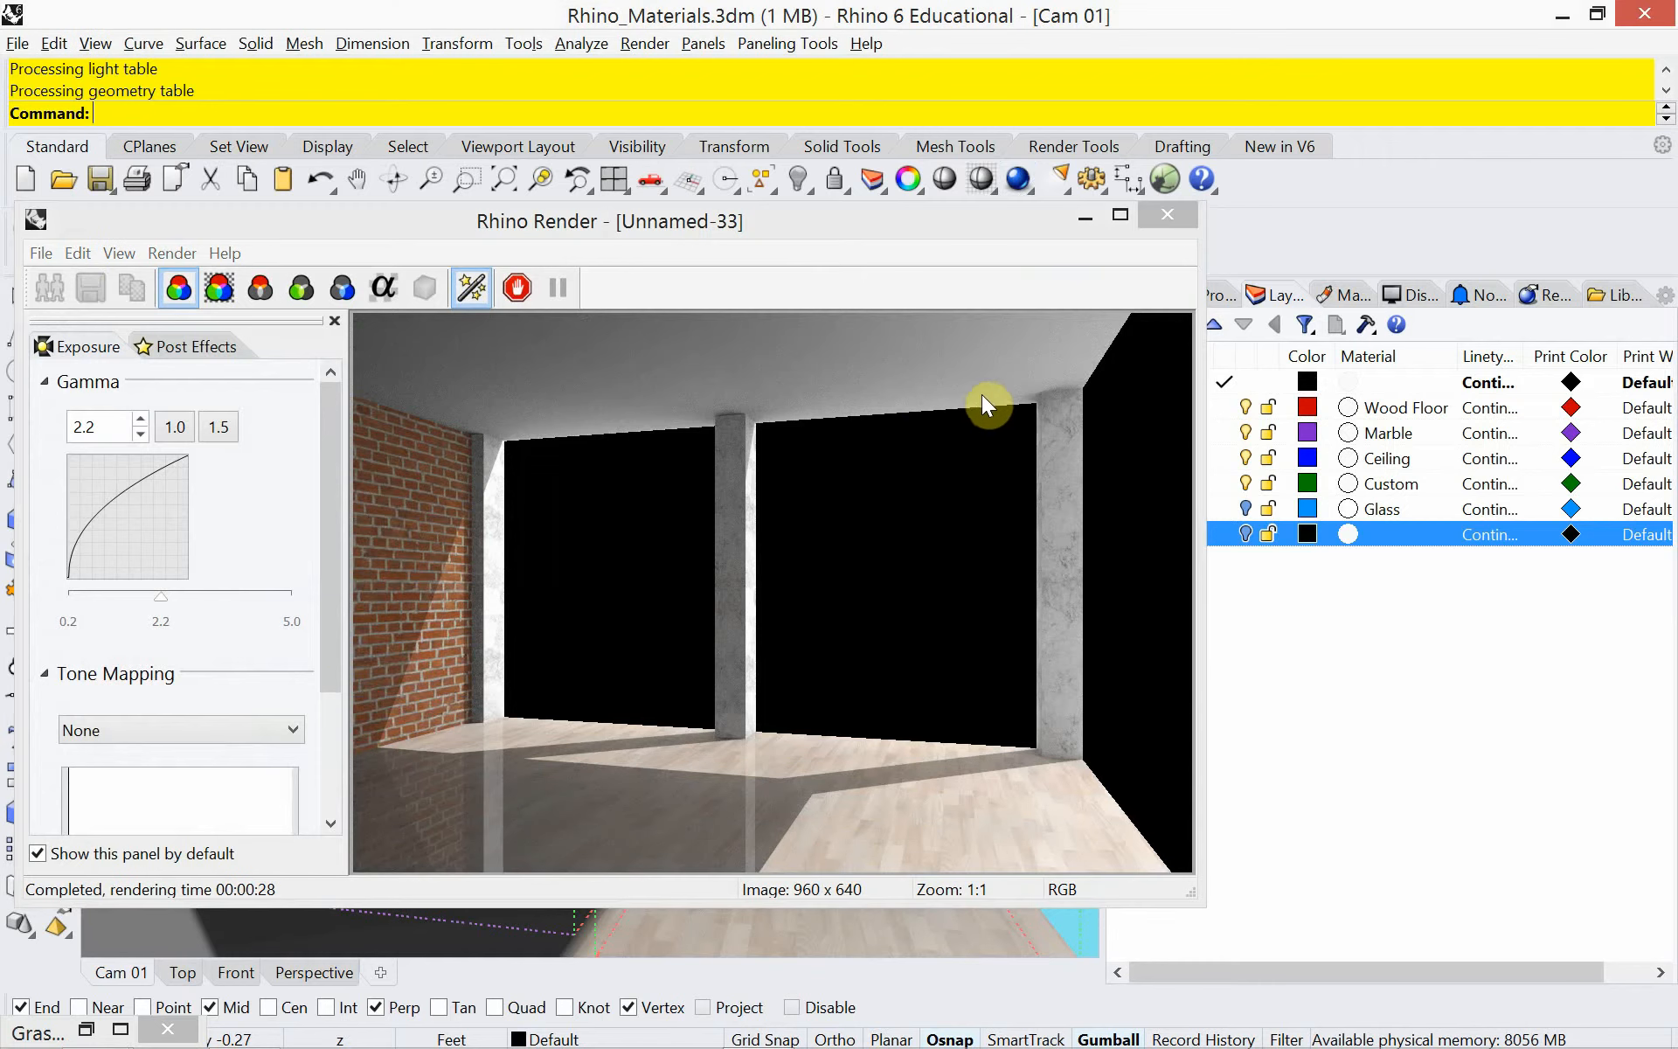
click(1167, 215)
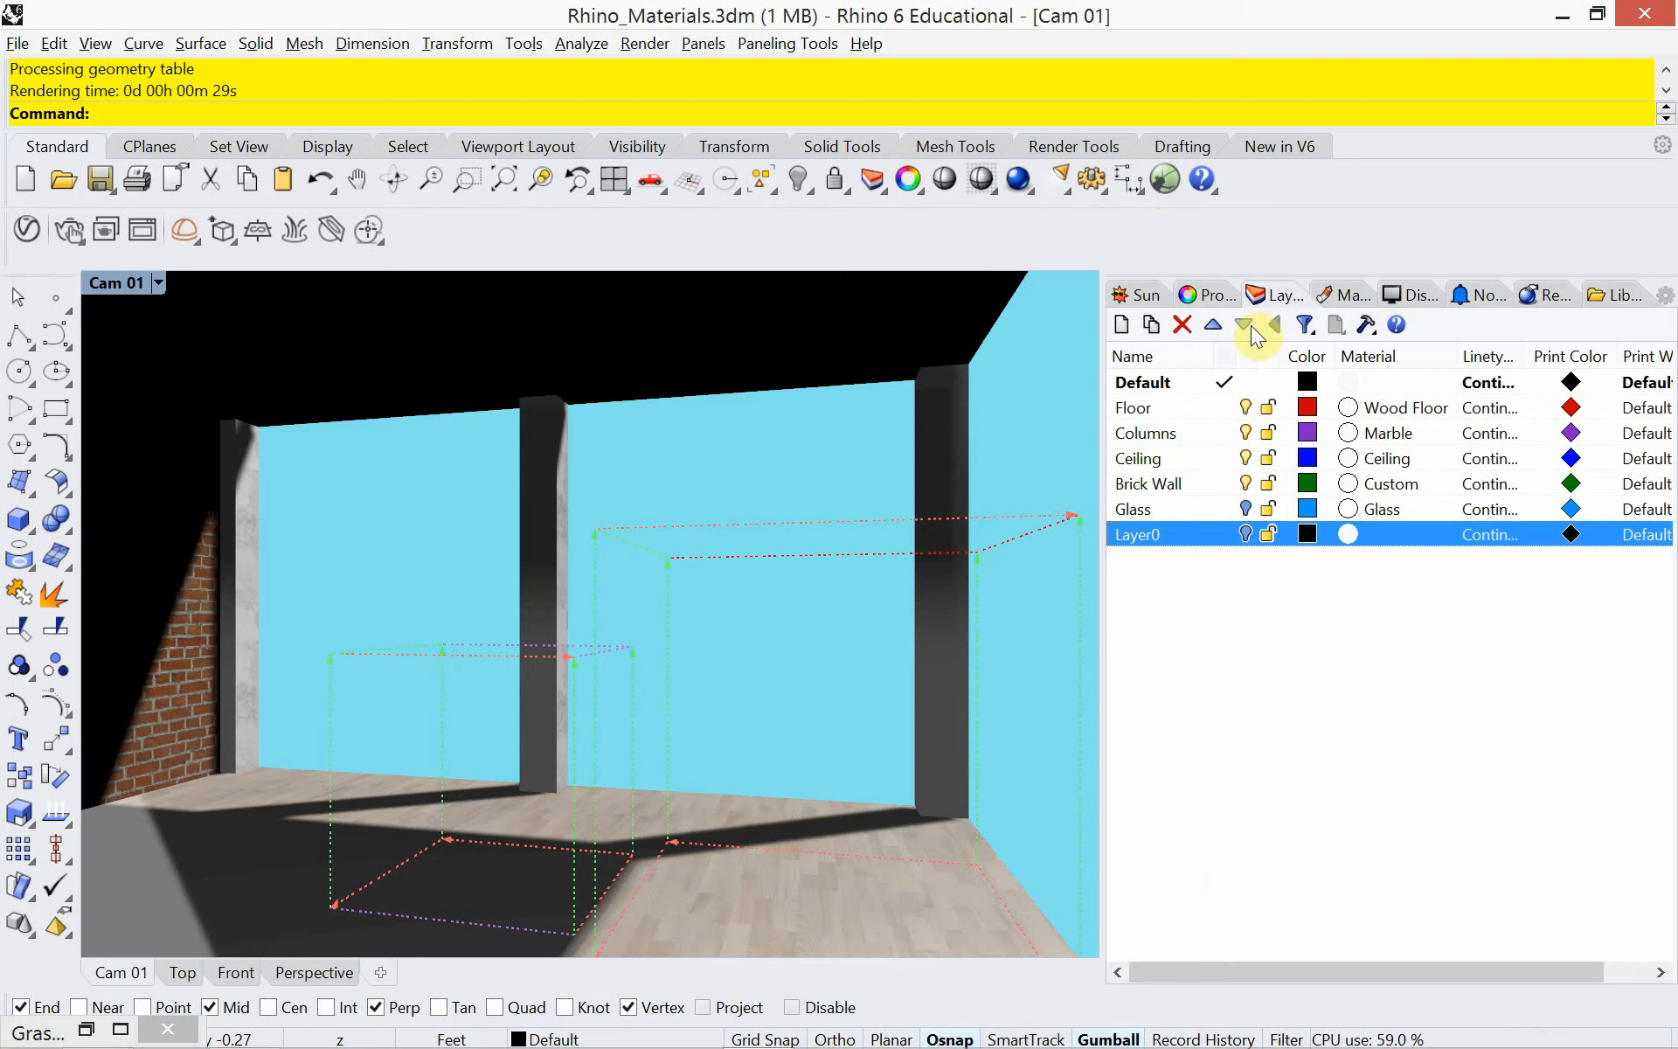
click(1329, 297)
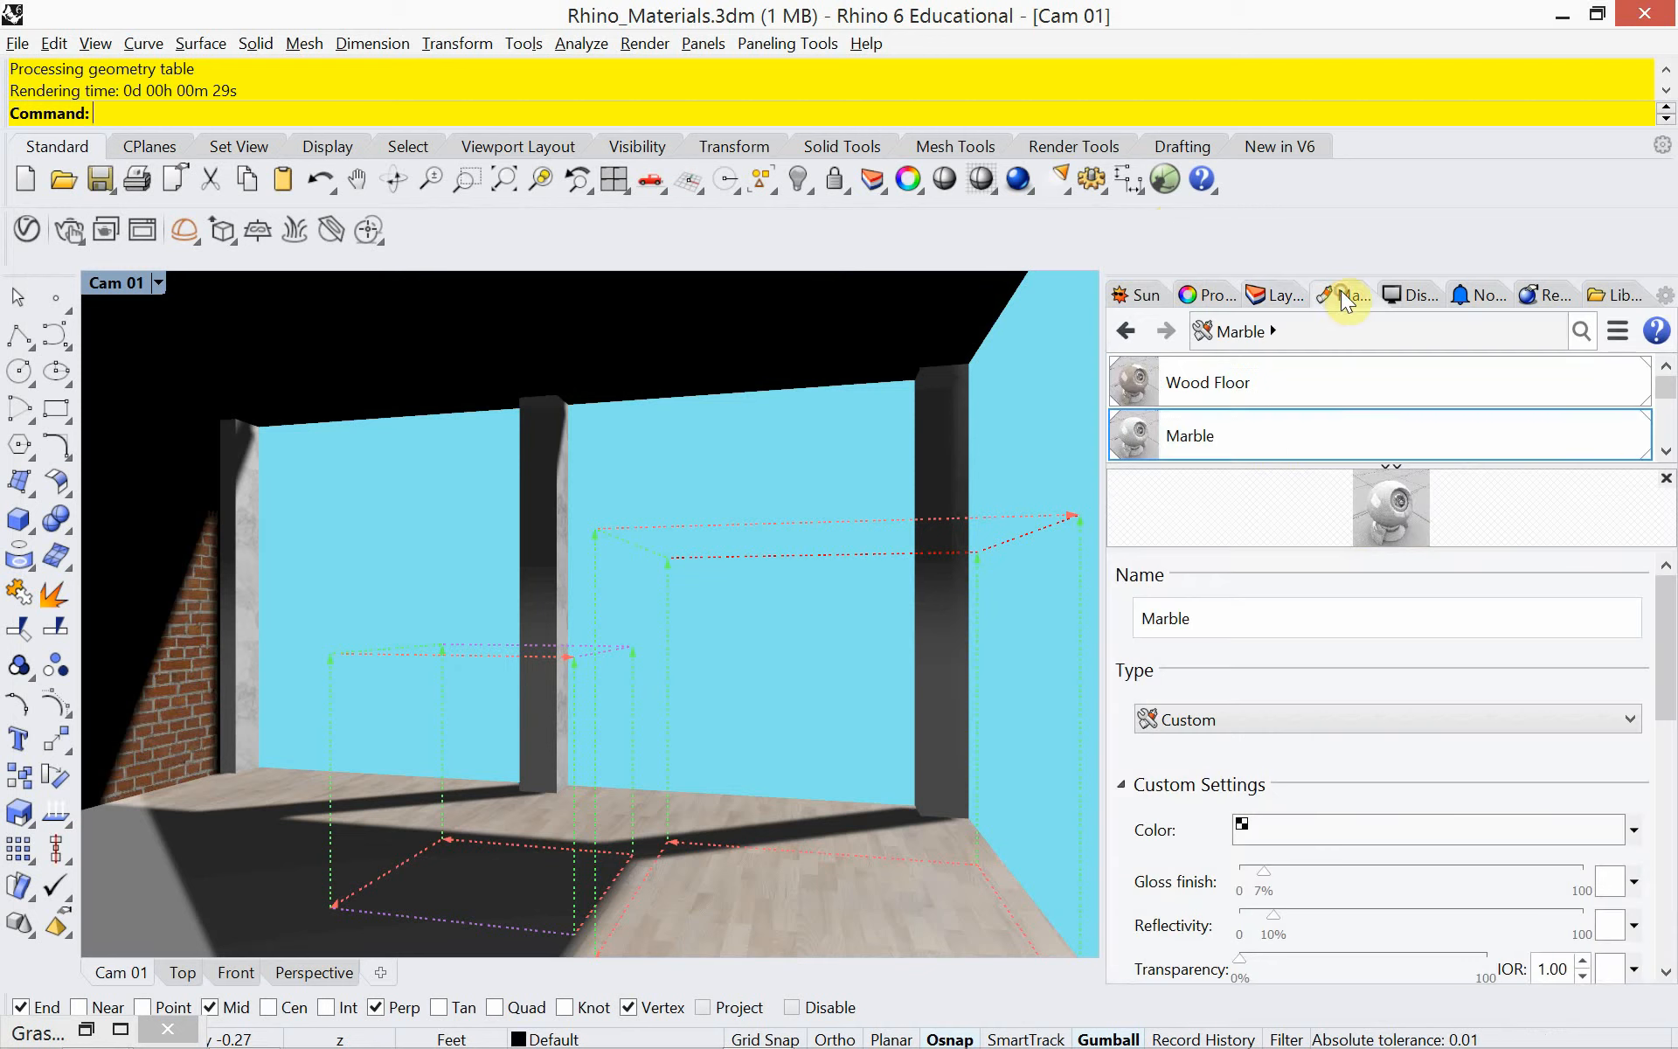
click(1235, 435)
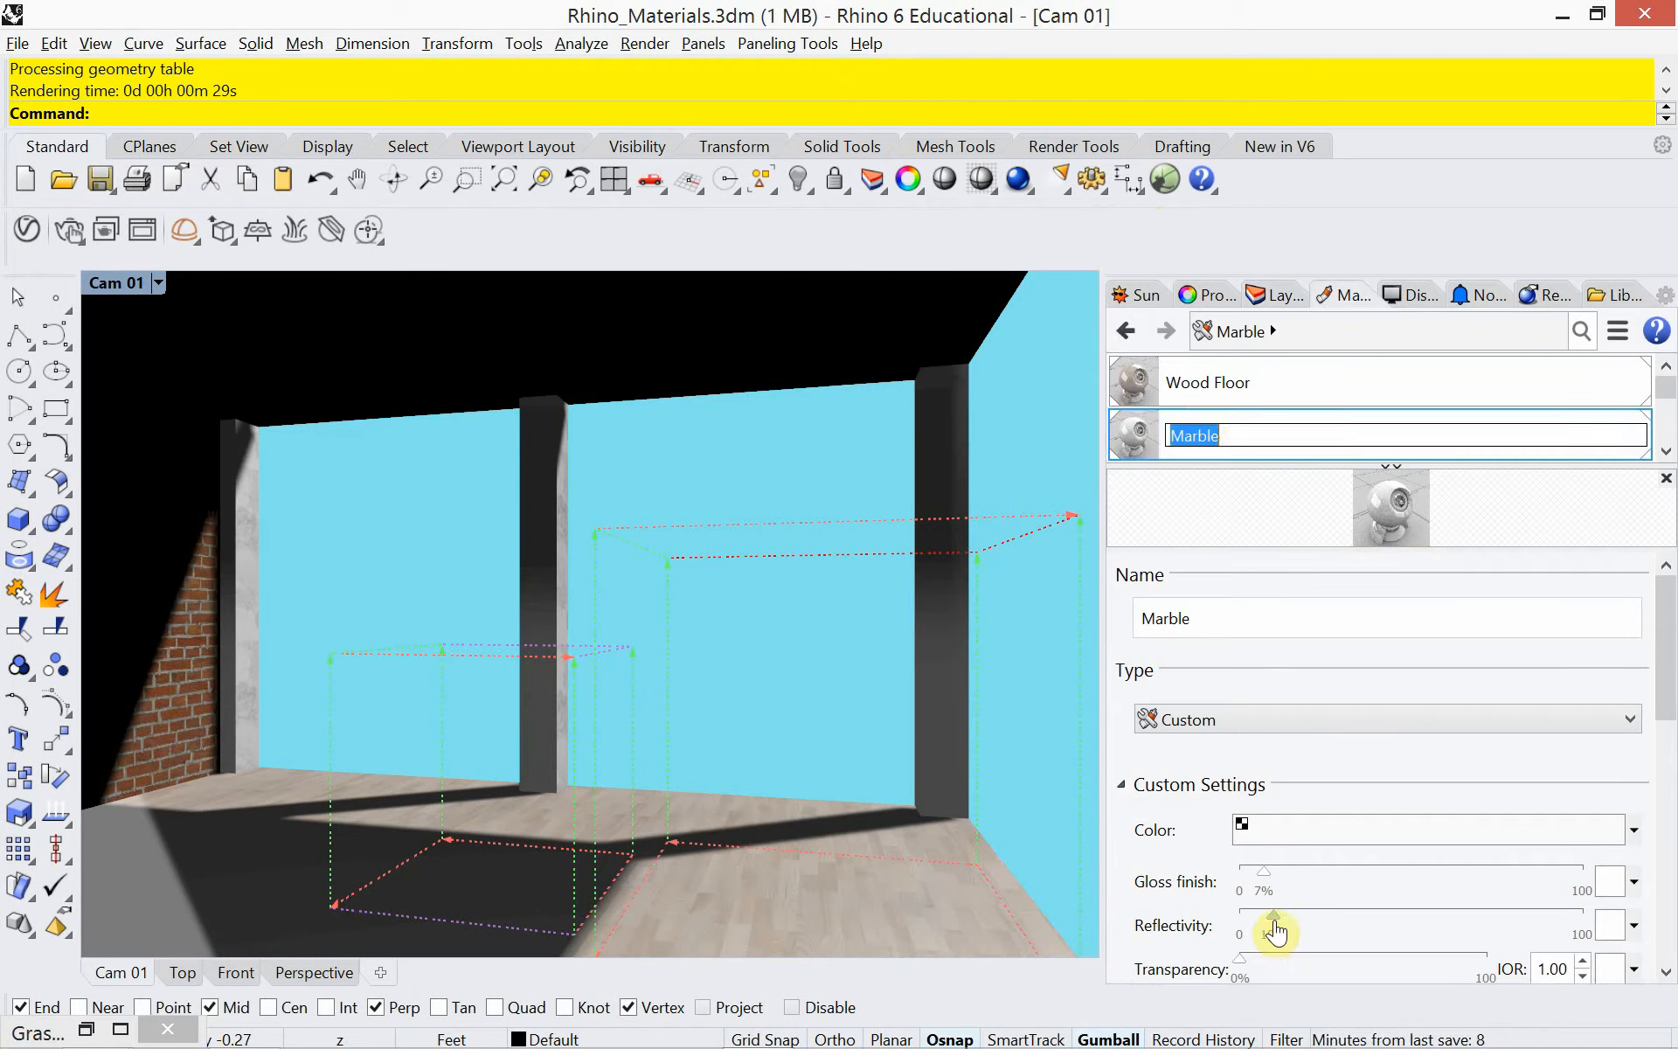
click(1300, 942)
drag(1299, 935, 1300, 890)
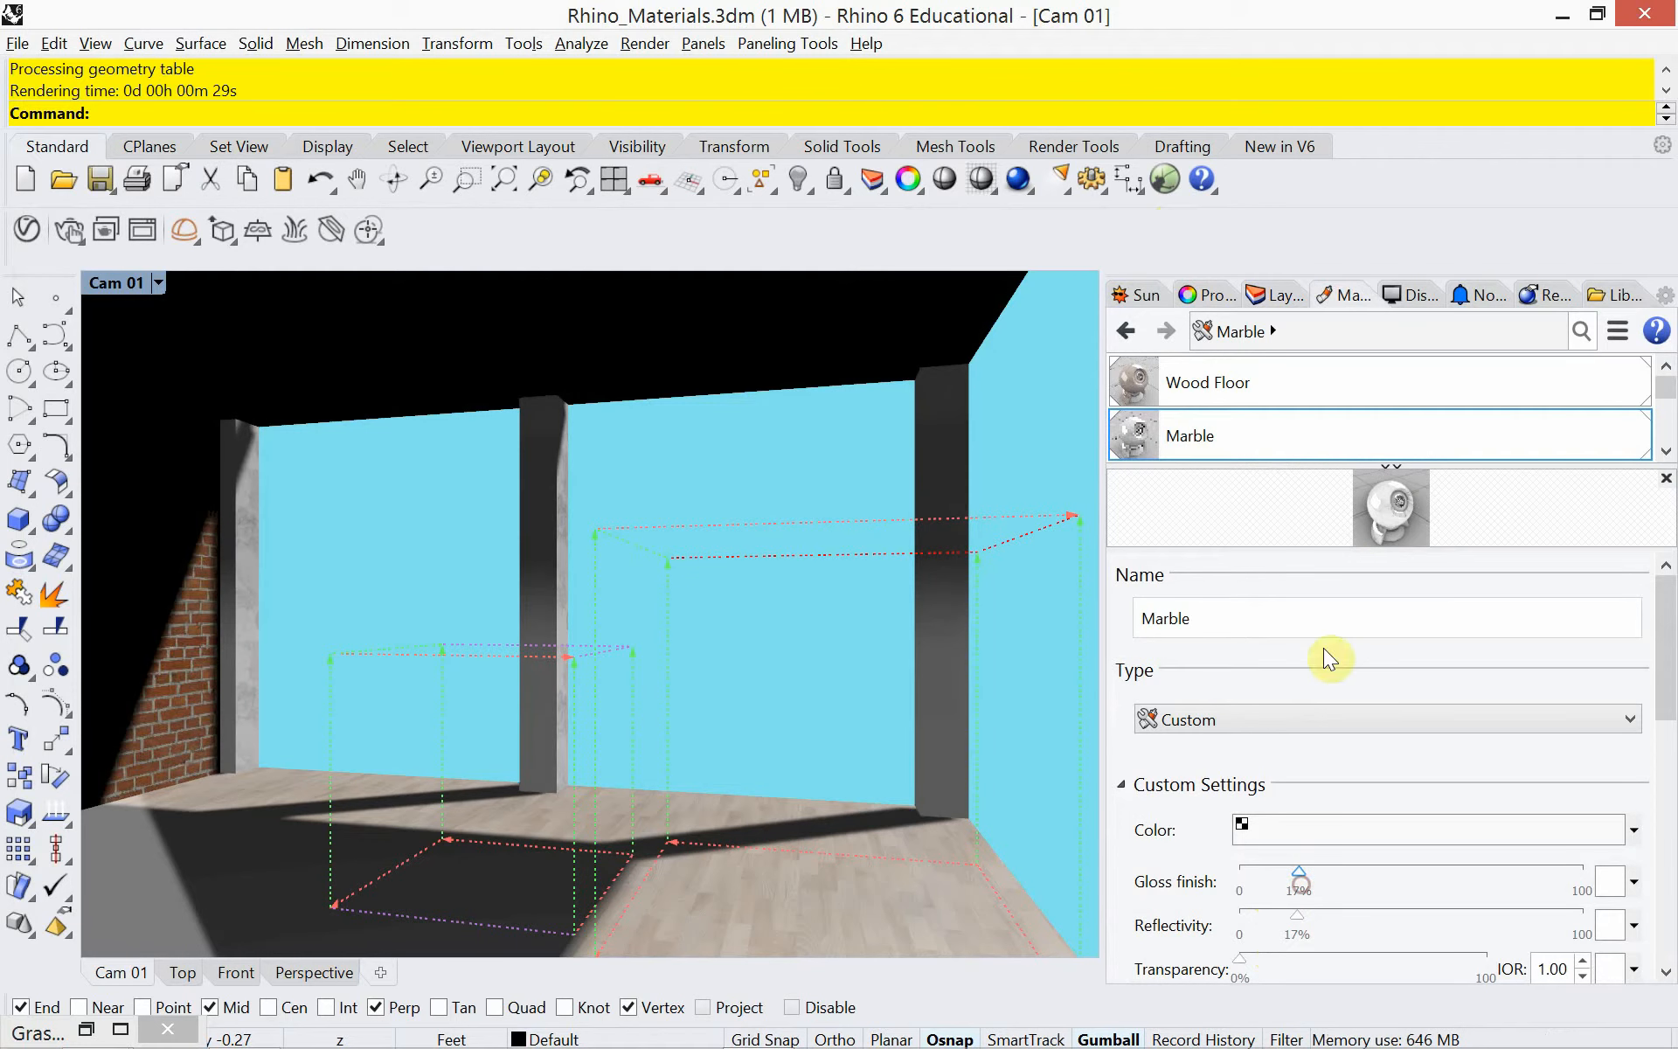
Return to the layer list, turn the Glass and Layer0 layers back on, and save the model.
click(1281, 296)
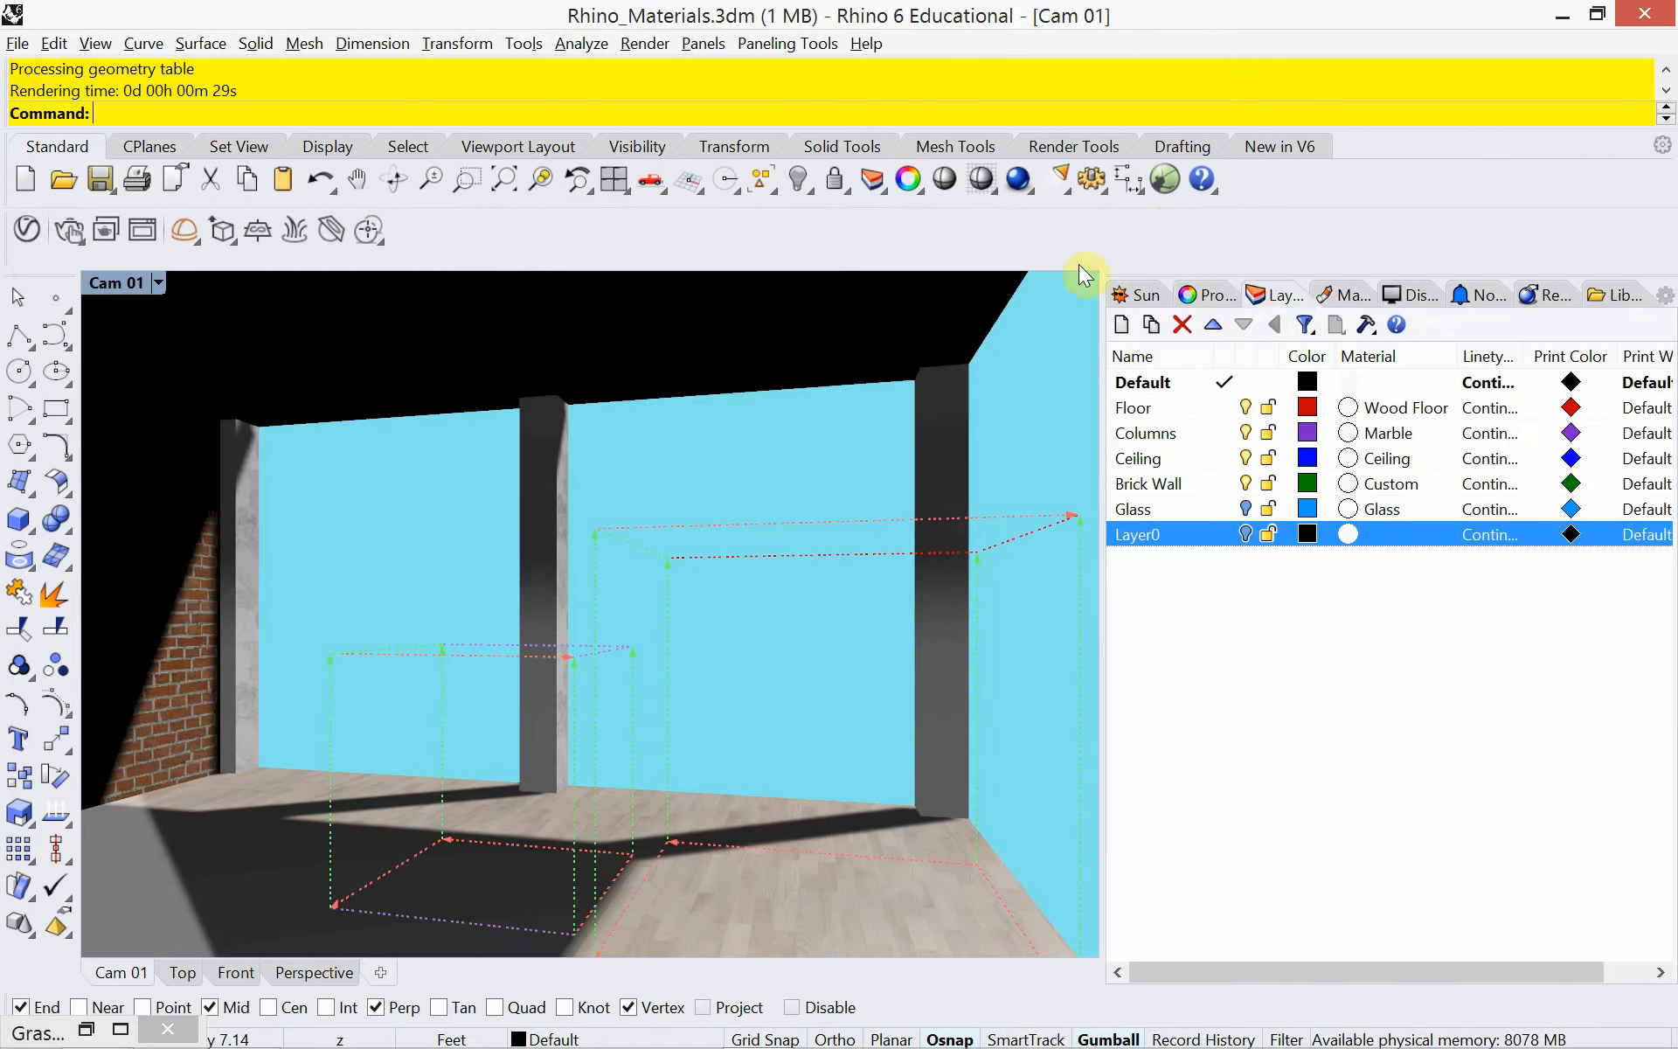
click(1242, 511)
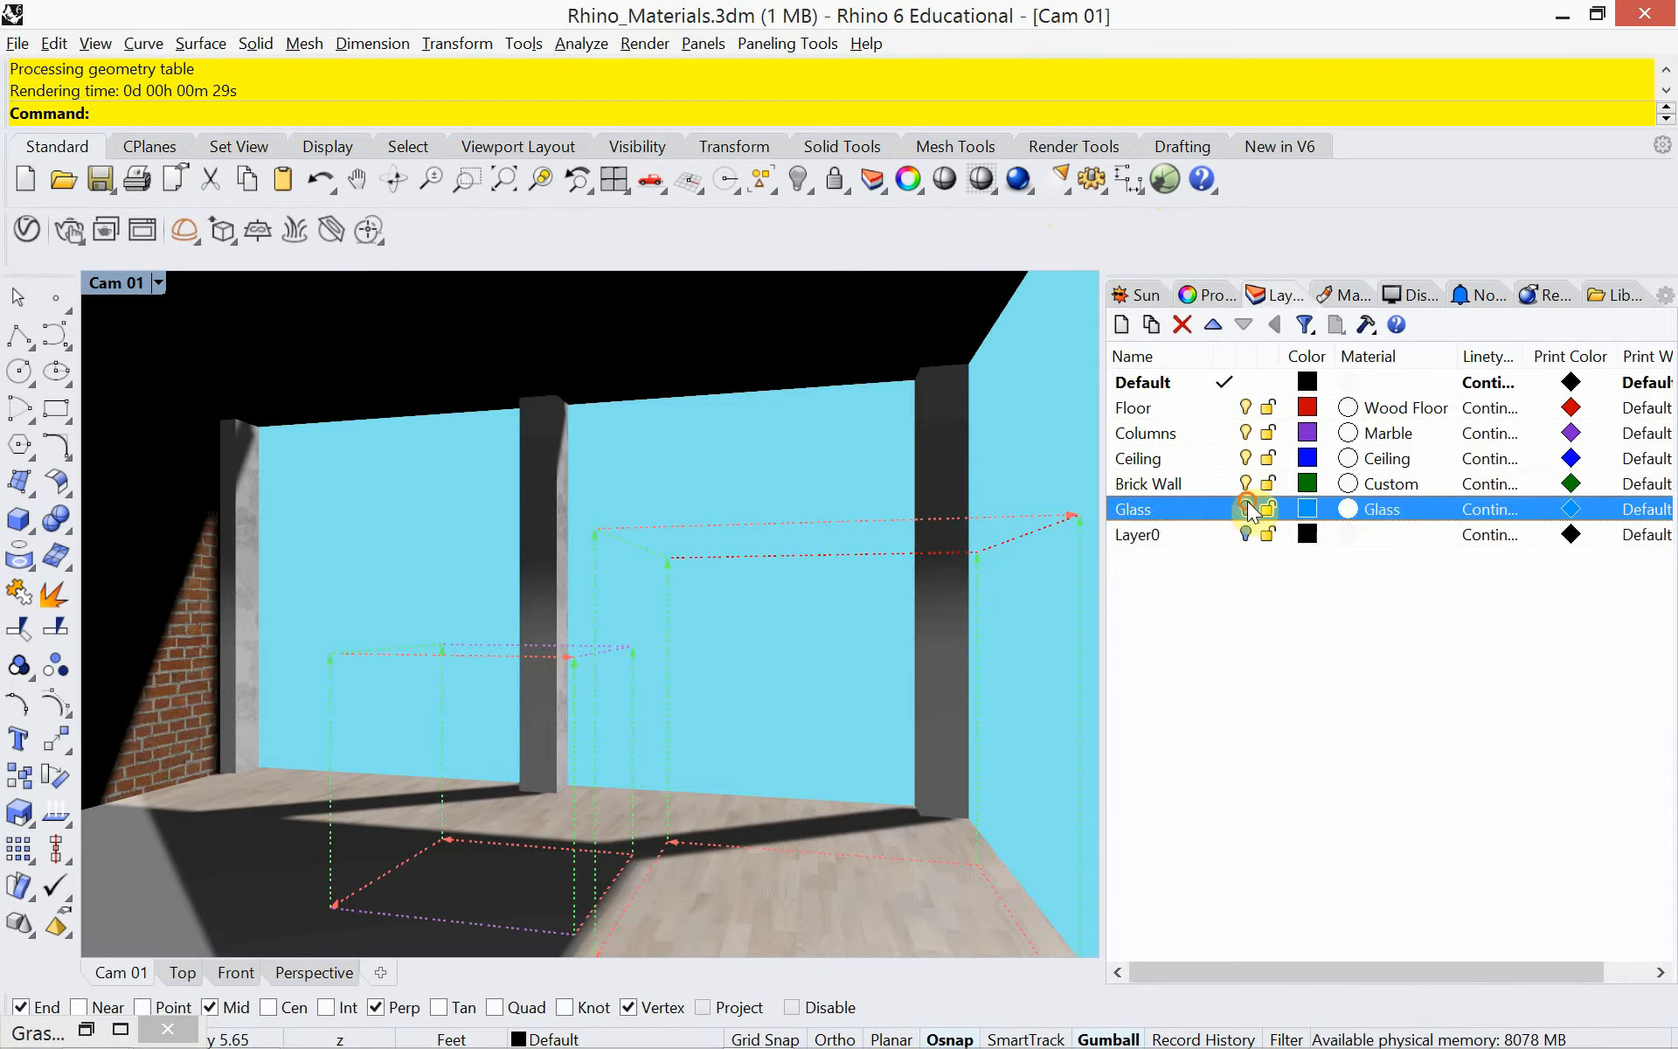
click(1246, 532)
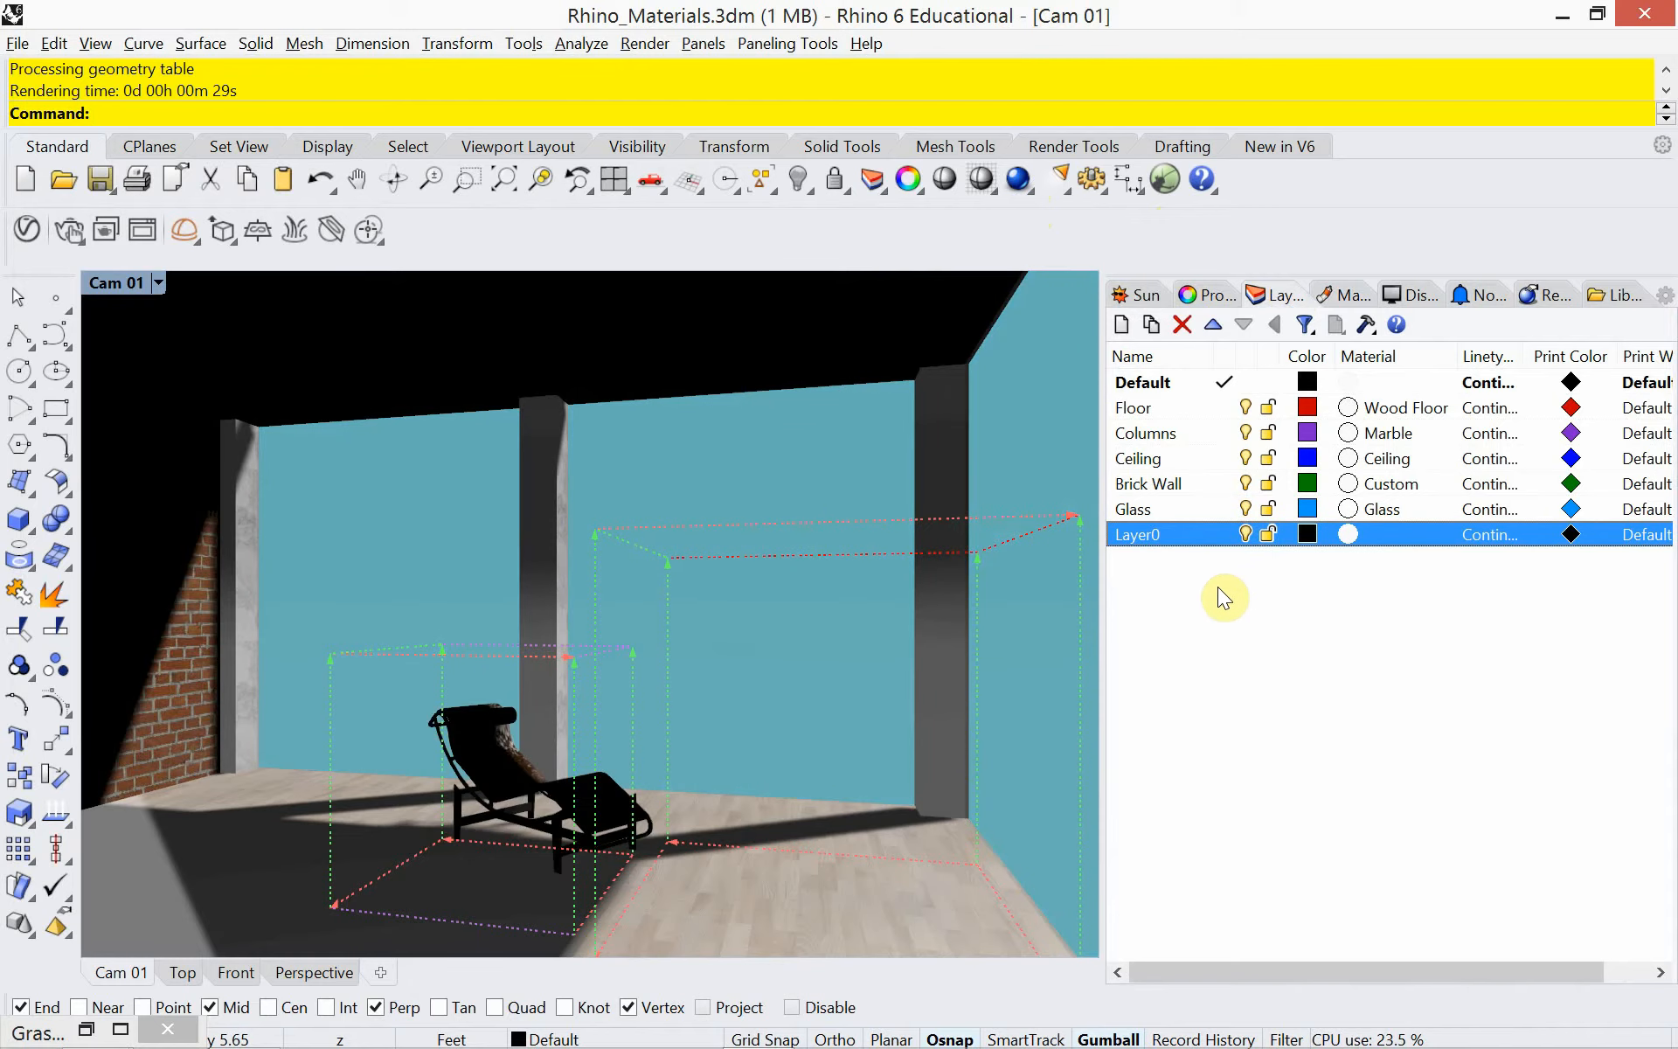
click(21, 47)
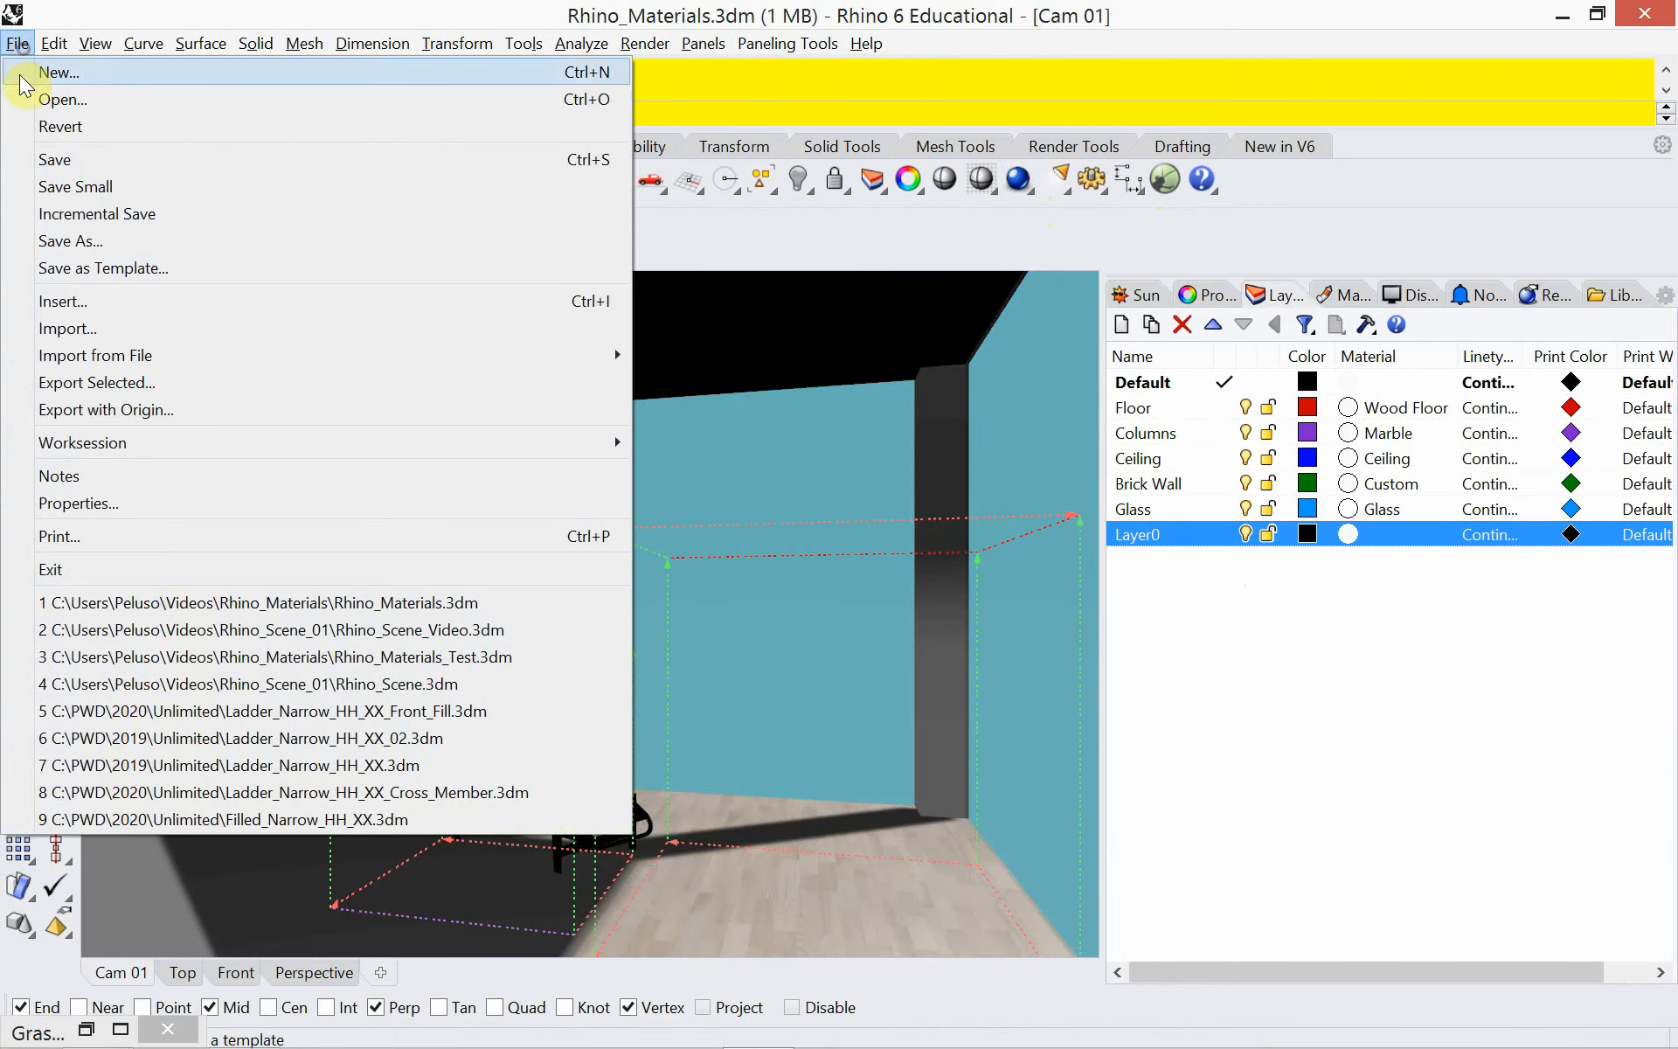
click(34, 156)
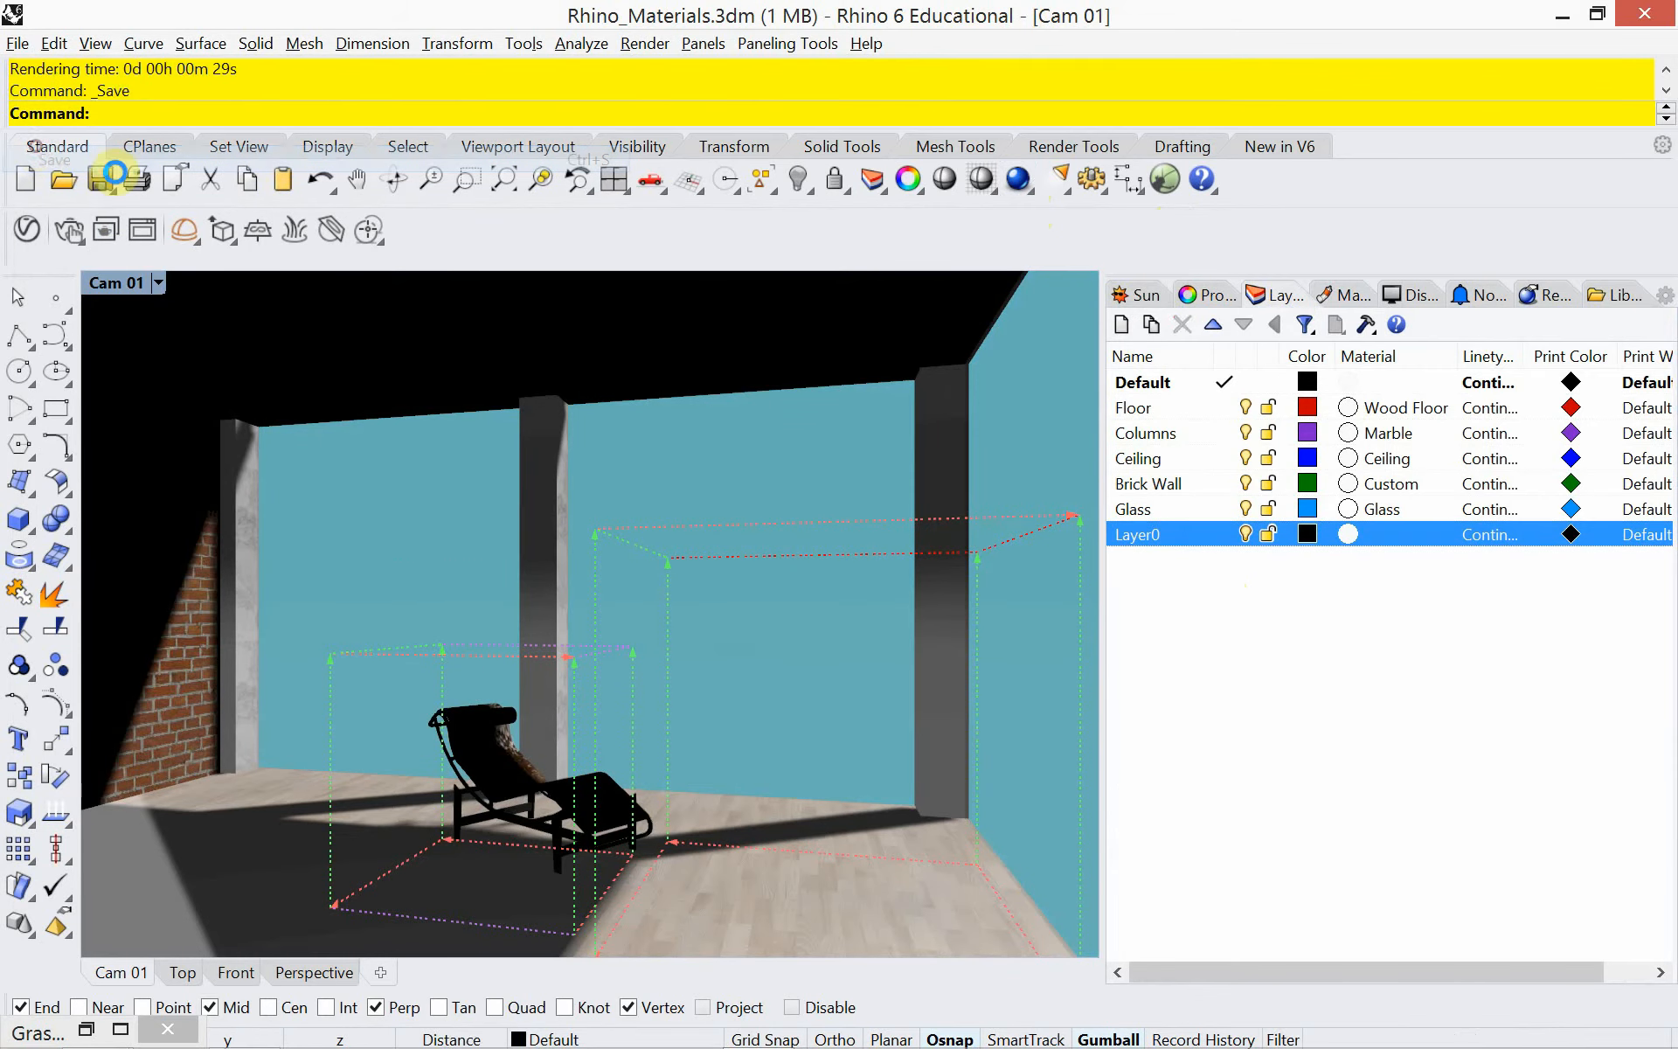
Render the furnished room and save the image as render2 in PNG format with its alpha channel in the Rhino_Materials folder.
click(1017, 180)
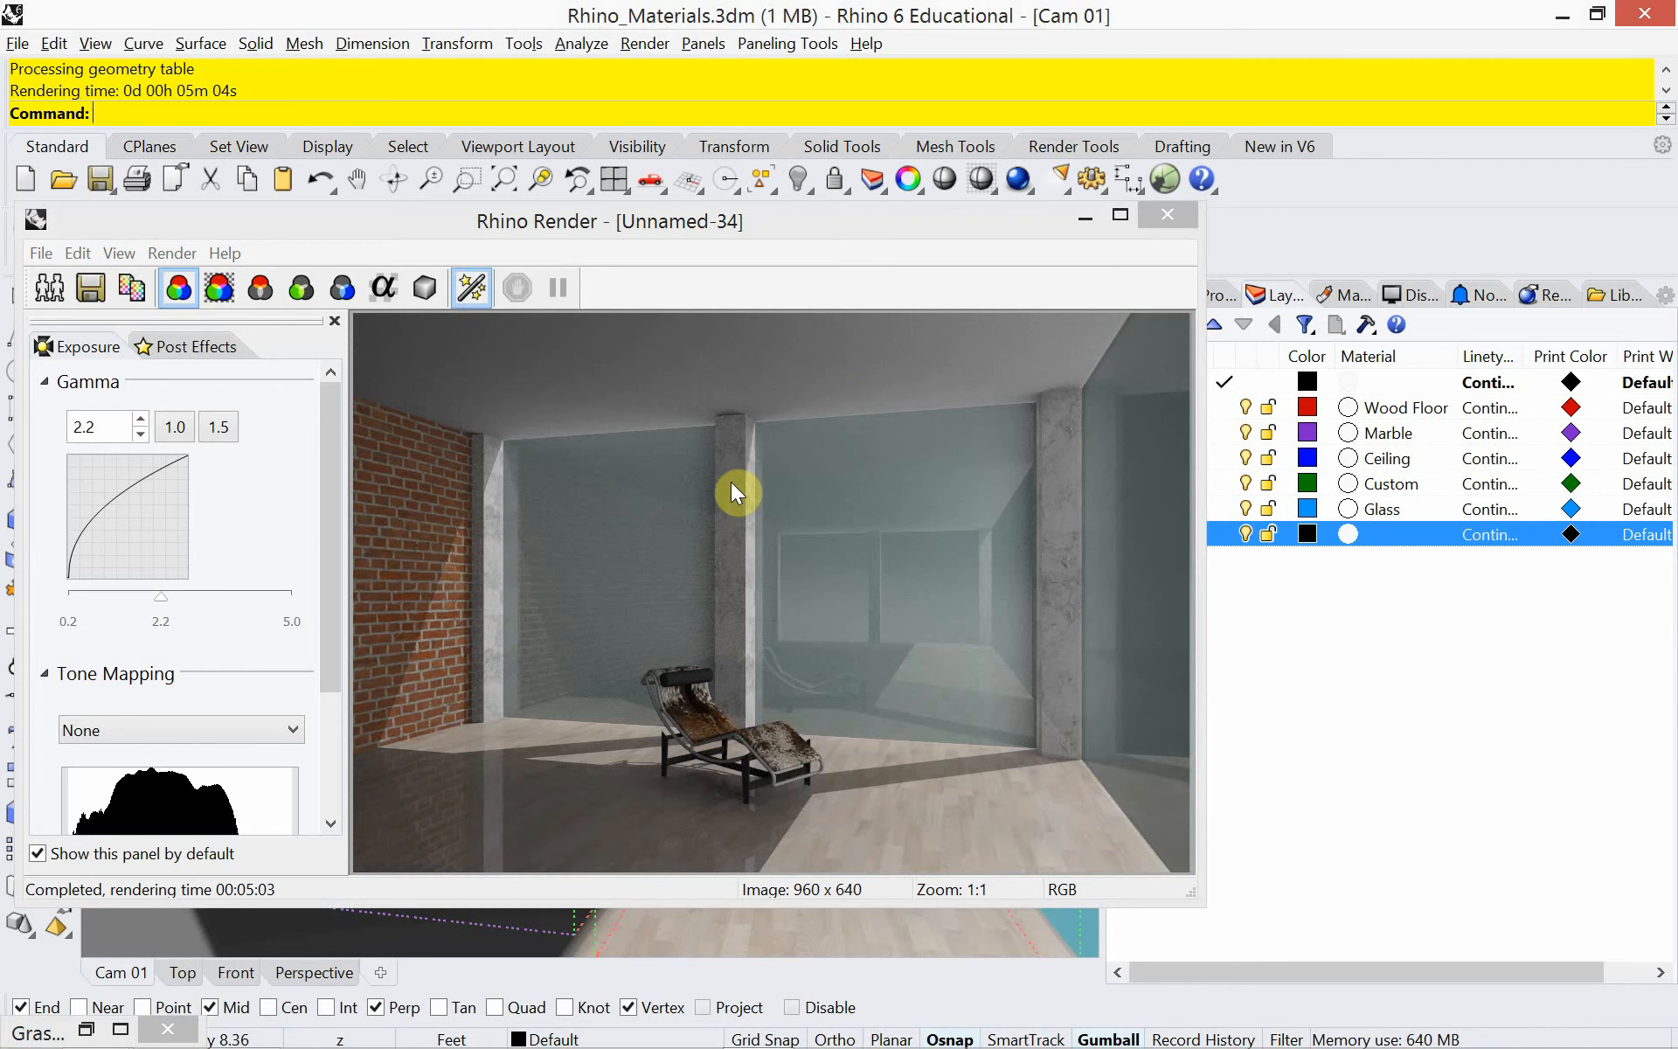
click(100, 285)
click(556, 437)
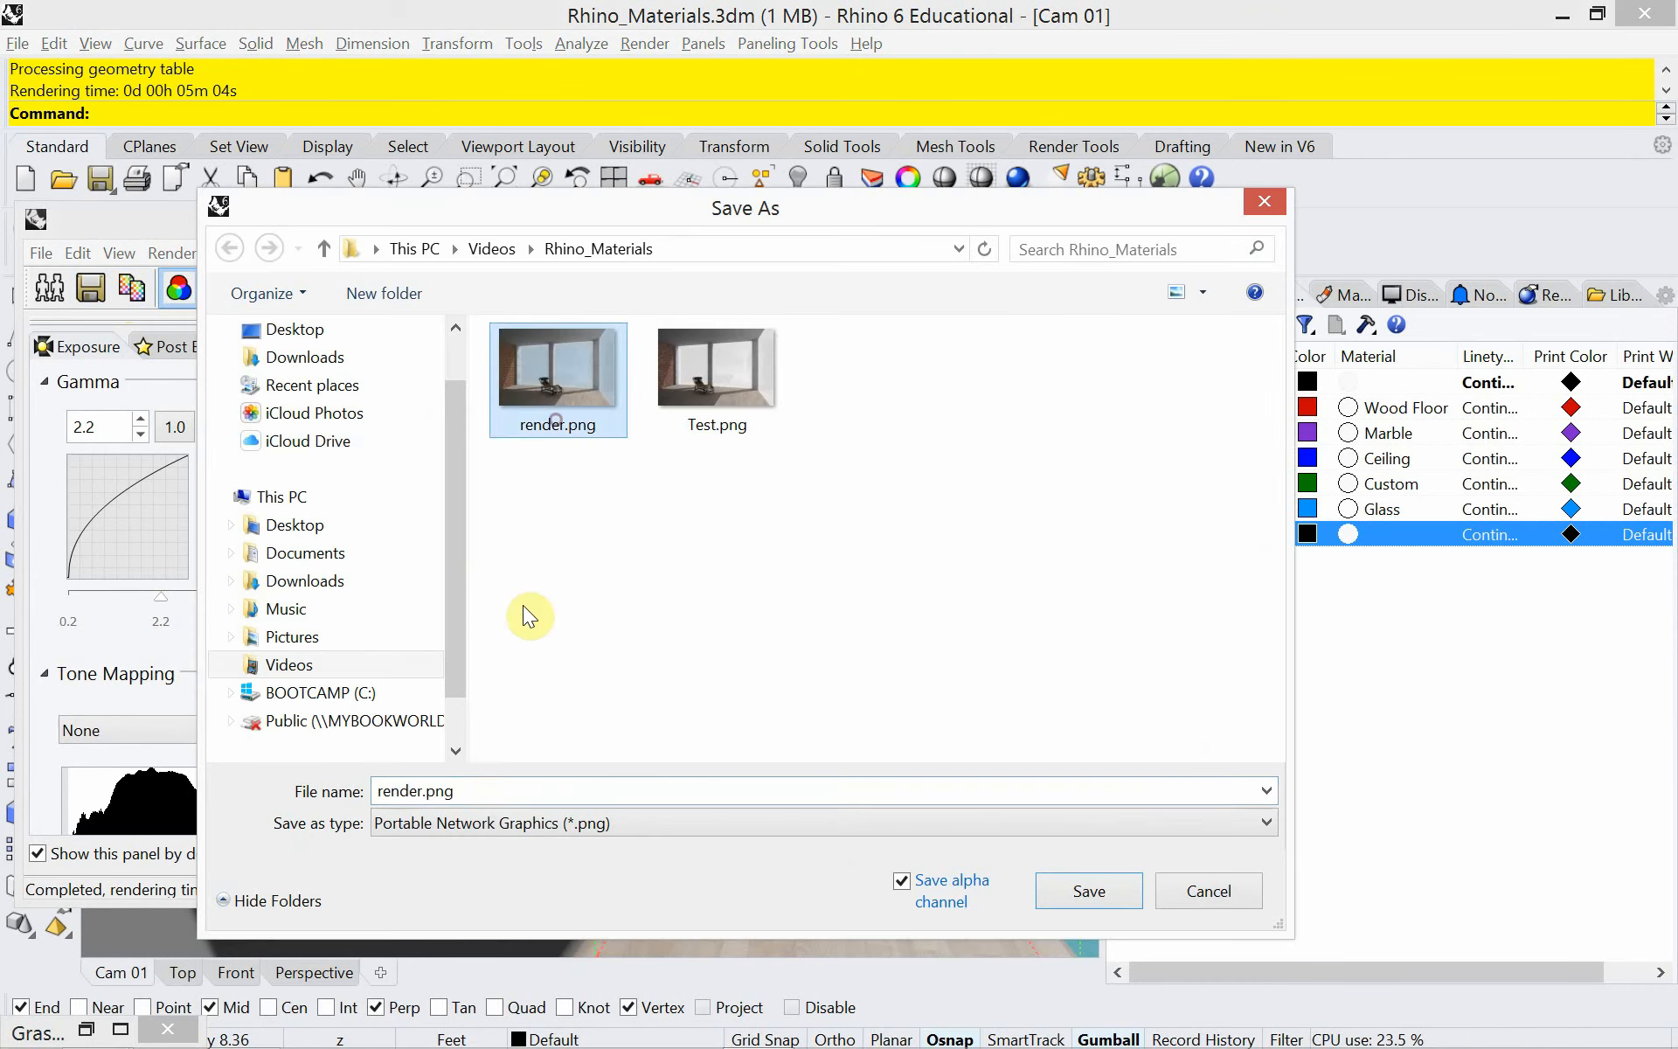
click(488, 791)
drag(483, 792, 423, 791)
text(2)
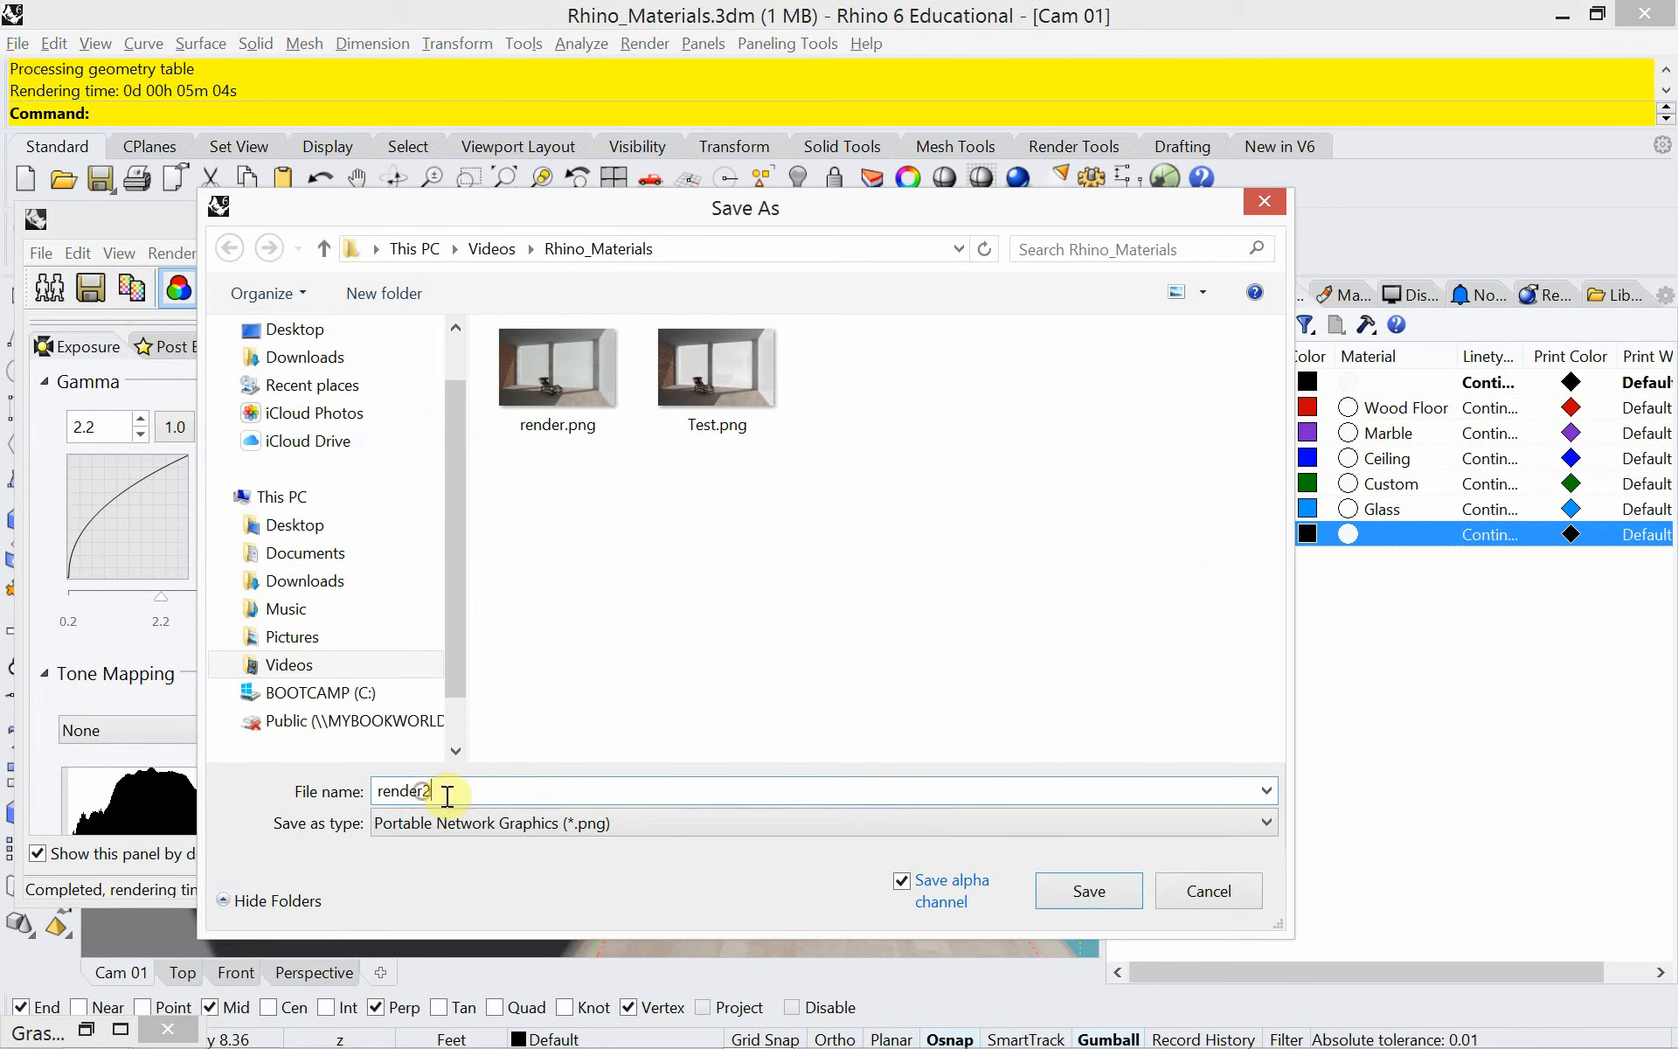
click(1114, 895)
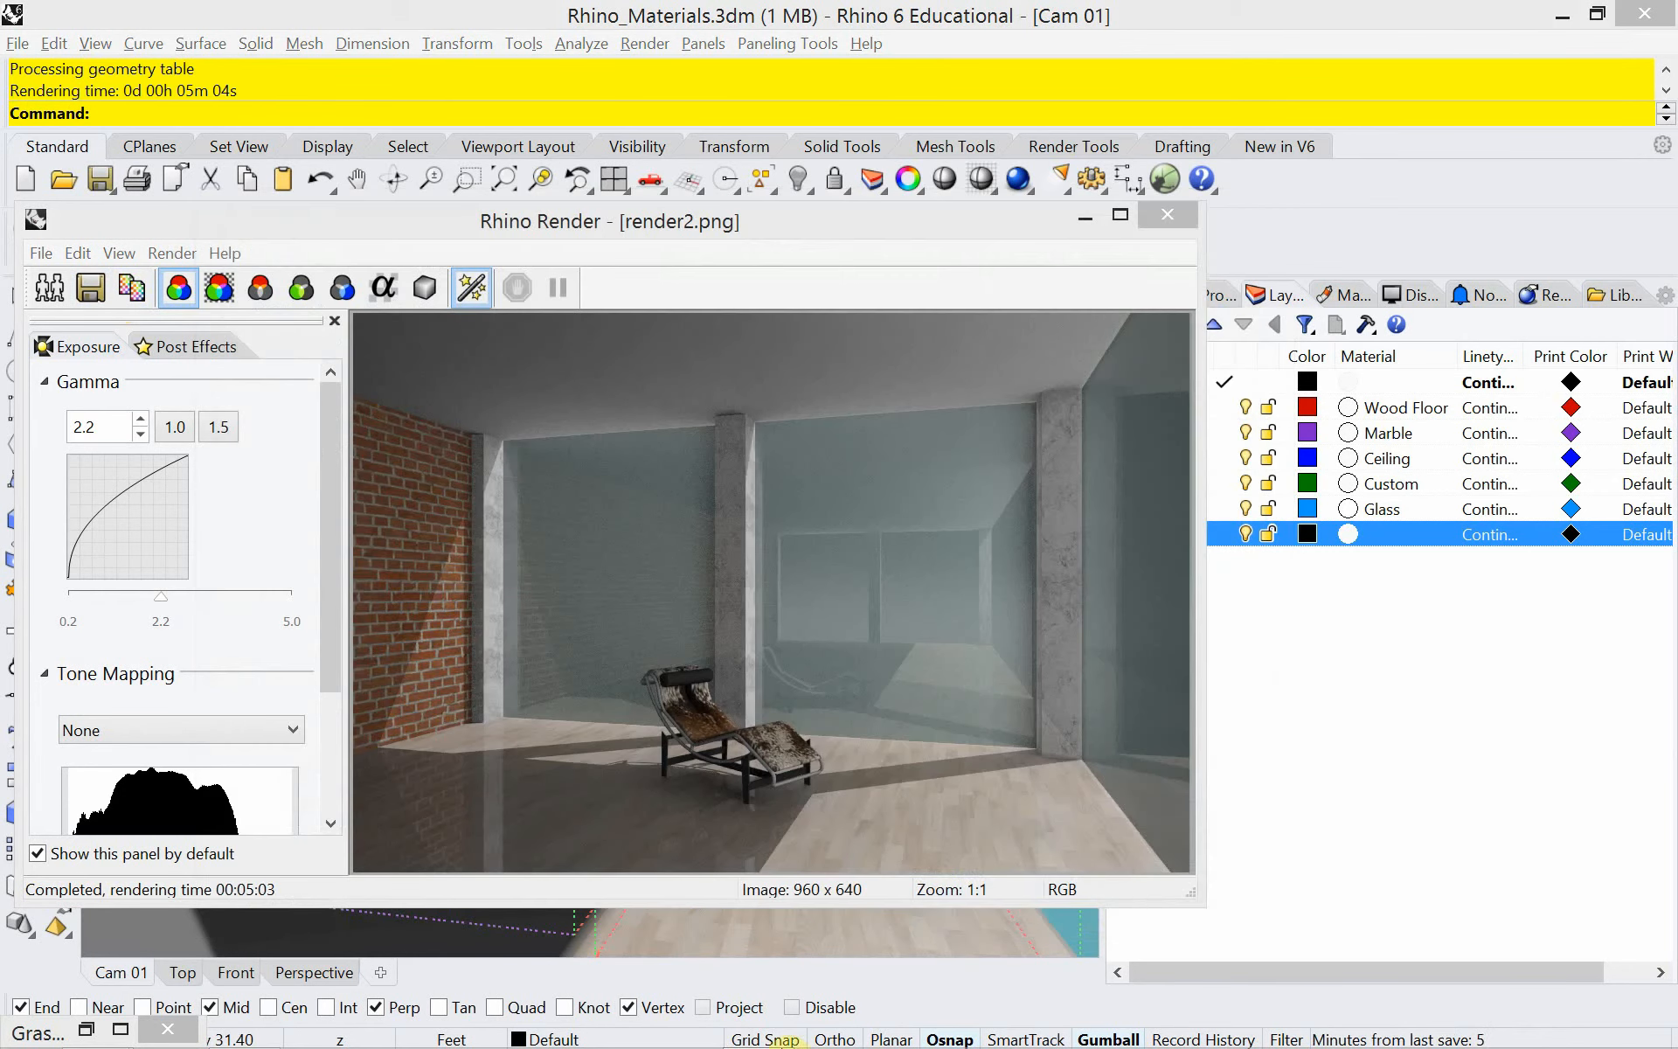
Switch to Photoshop, show the layer list, and open render2.png from the Rhino_Materials folder.
mouse_move(288, 1040)
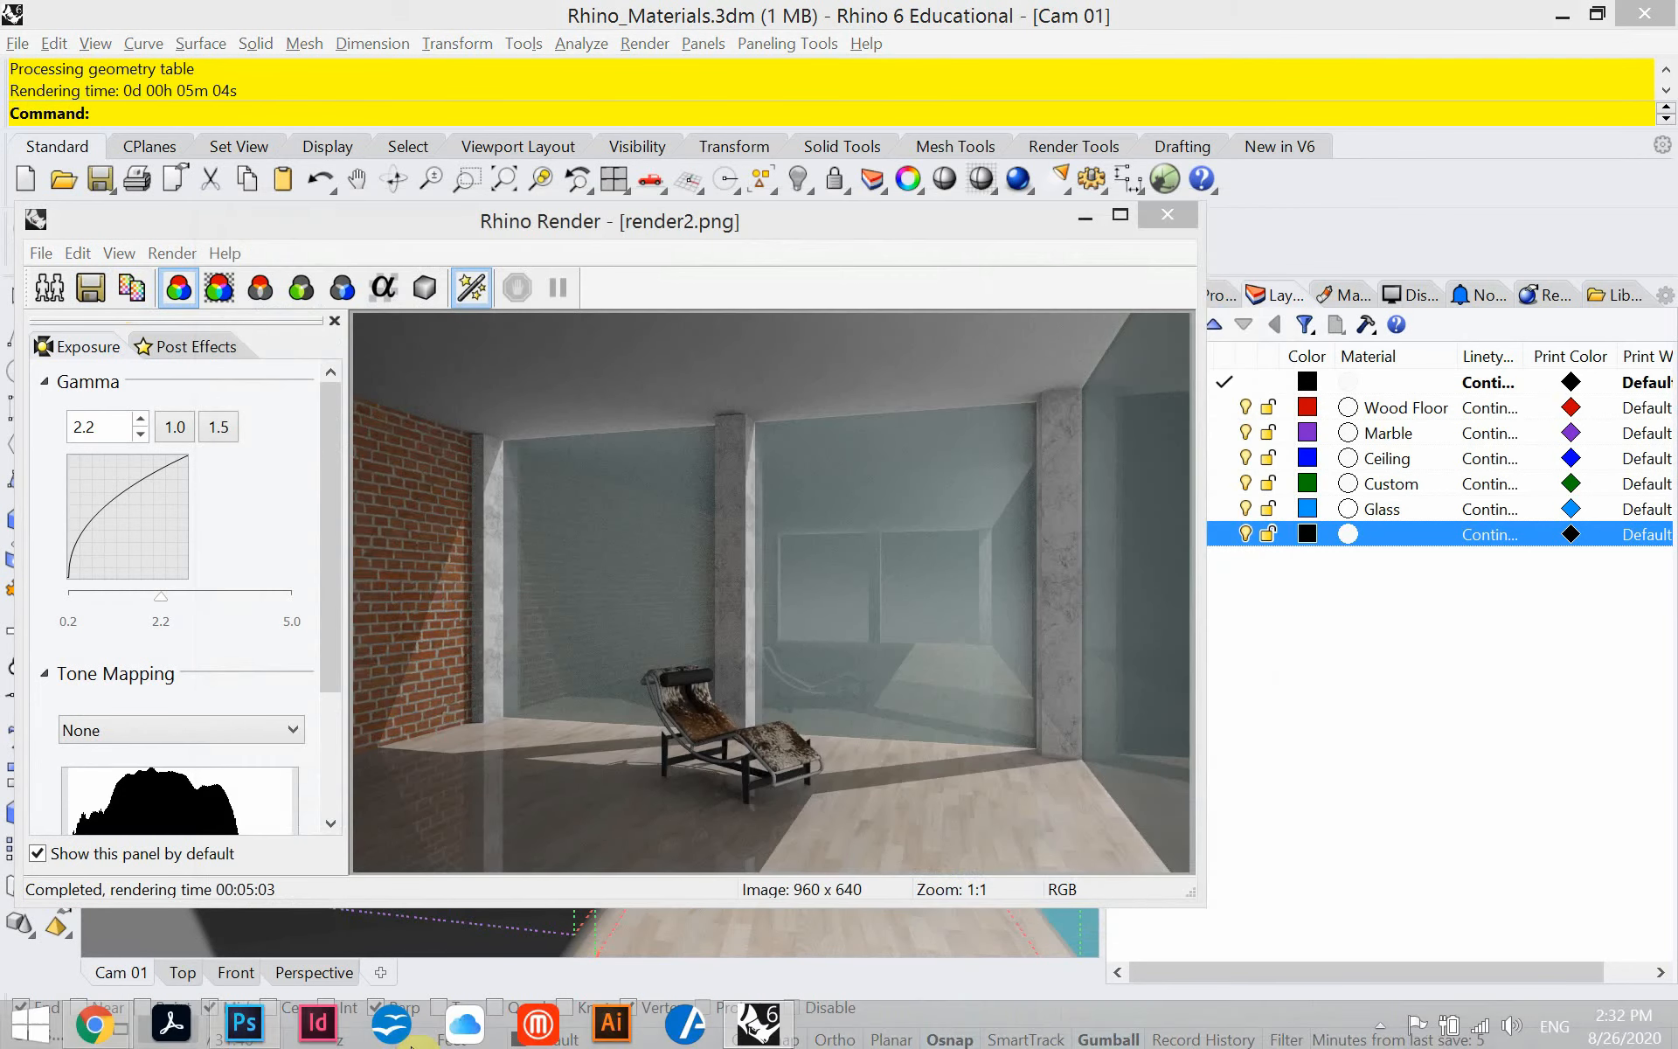
click(245, 1025)
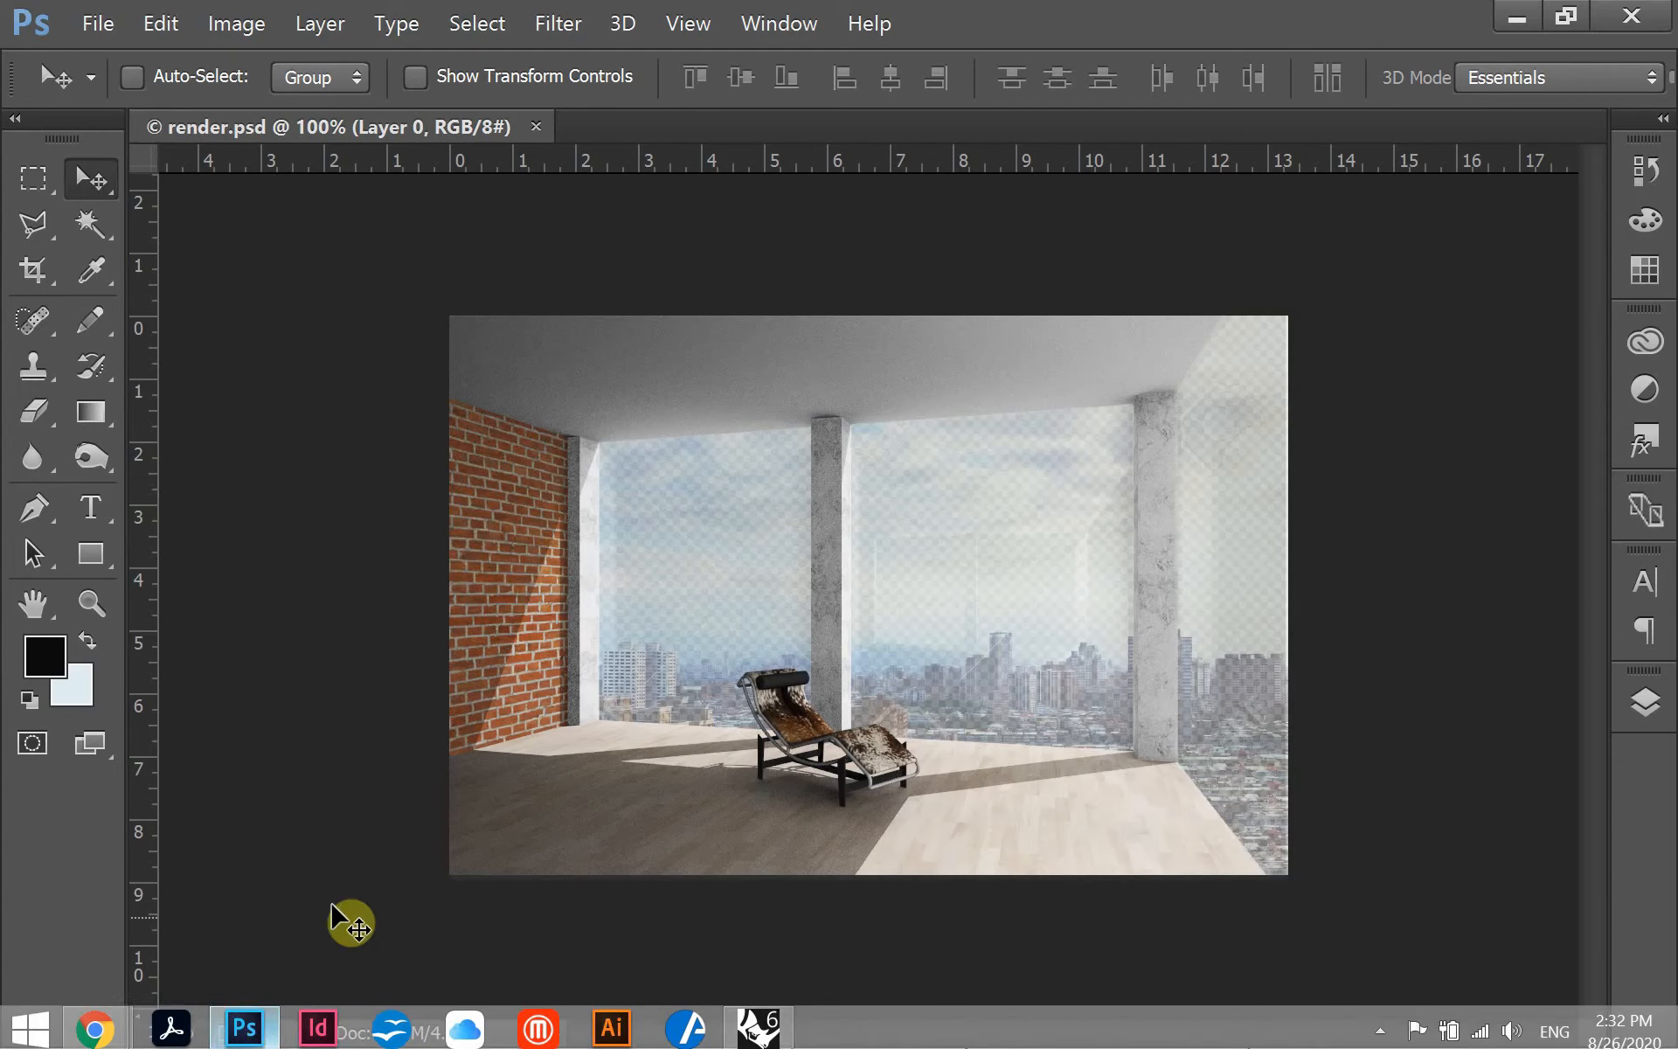
click(1644, 701)
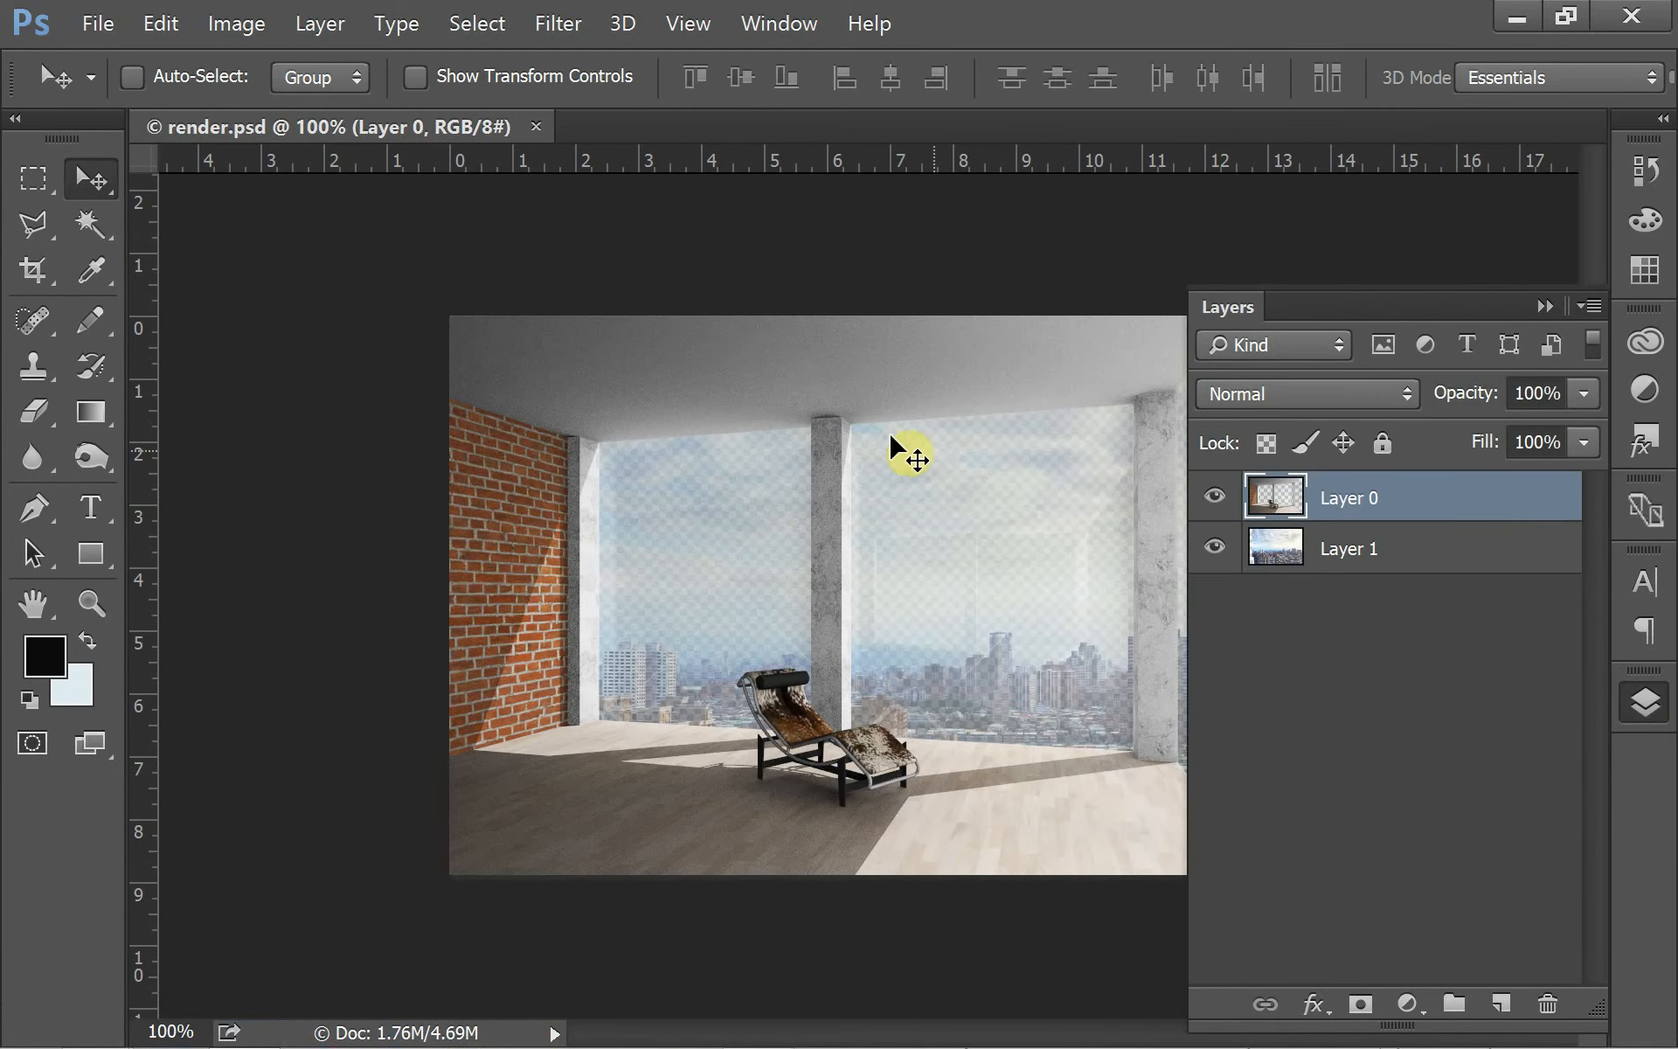
click(98, 23)
click(111, 85)
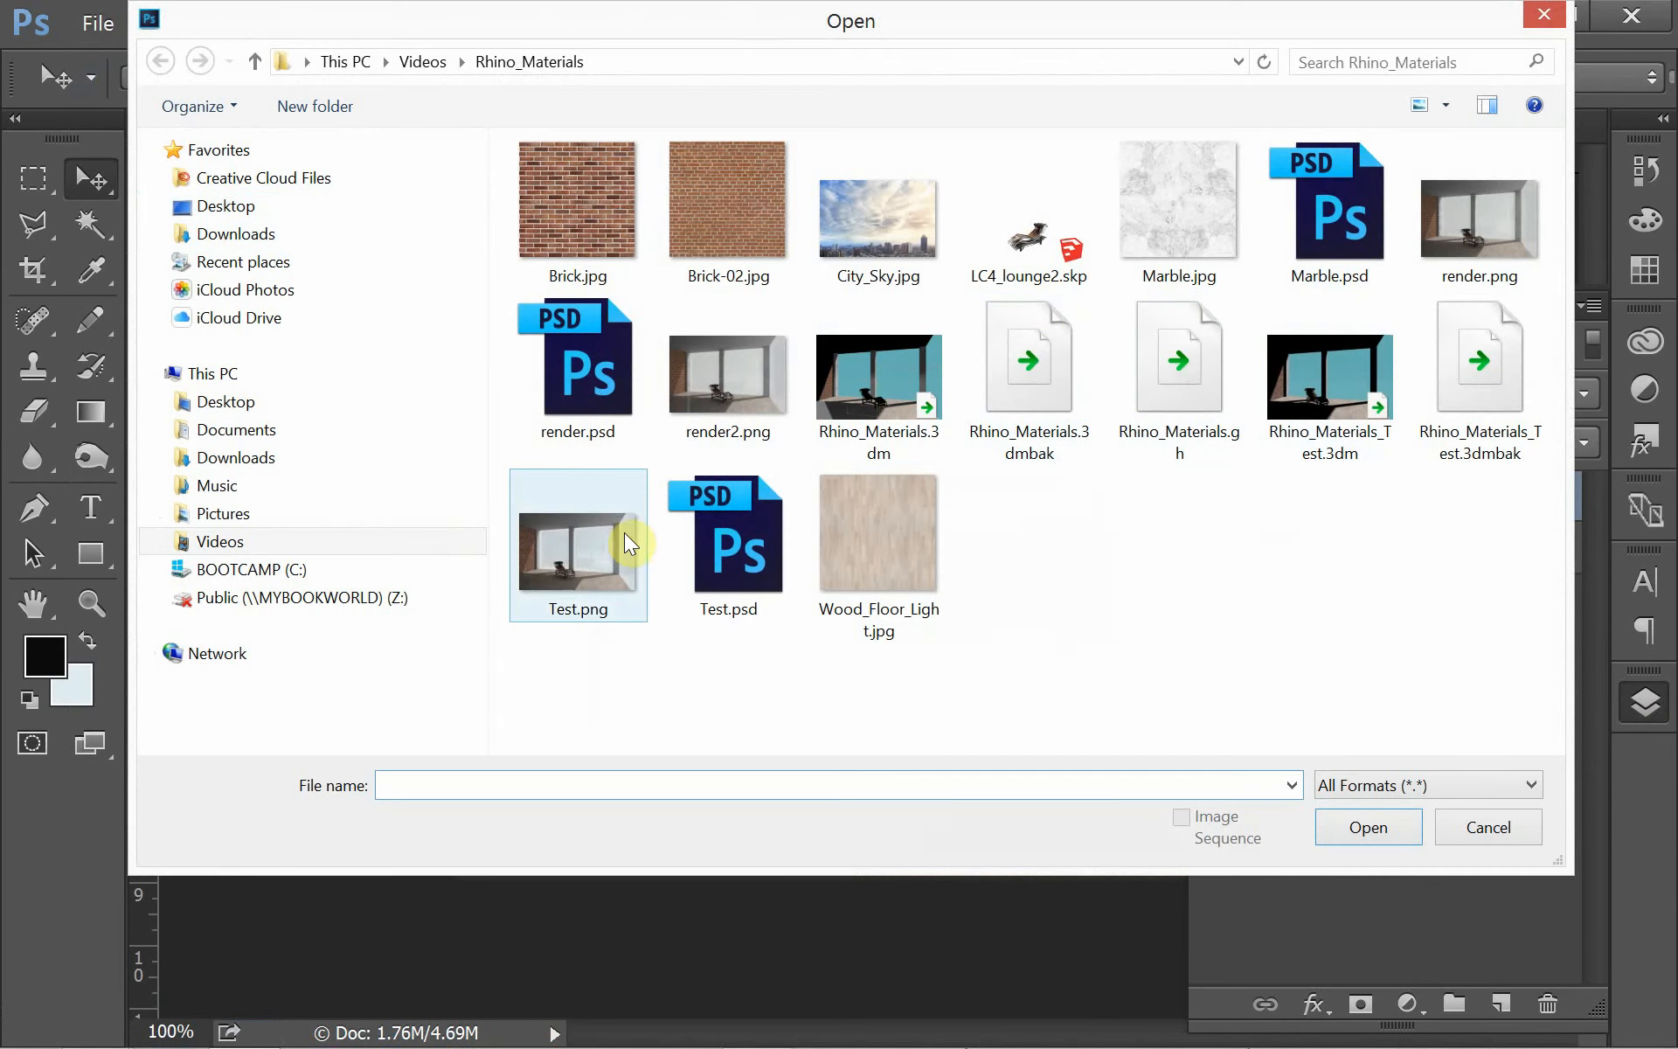
click(739, 389)
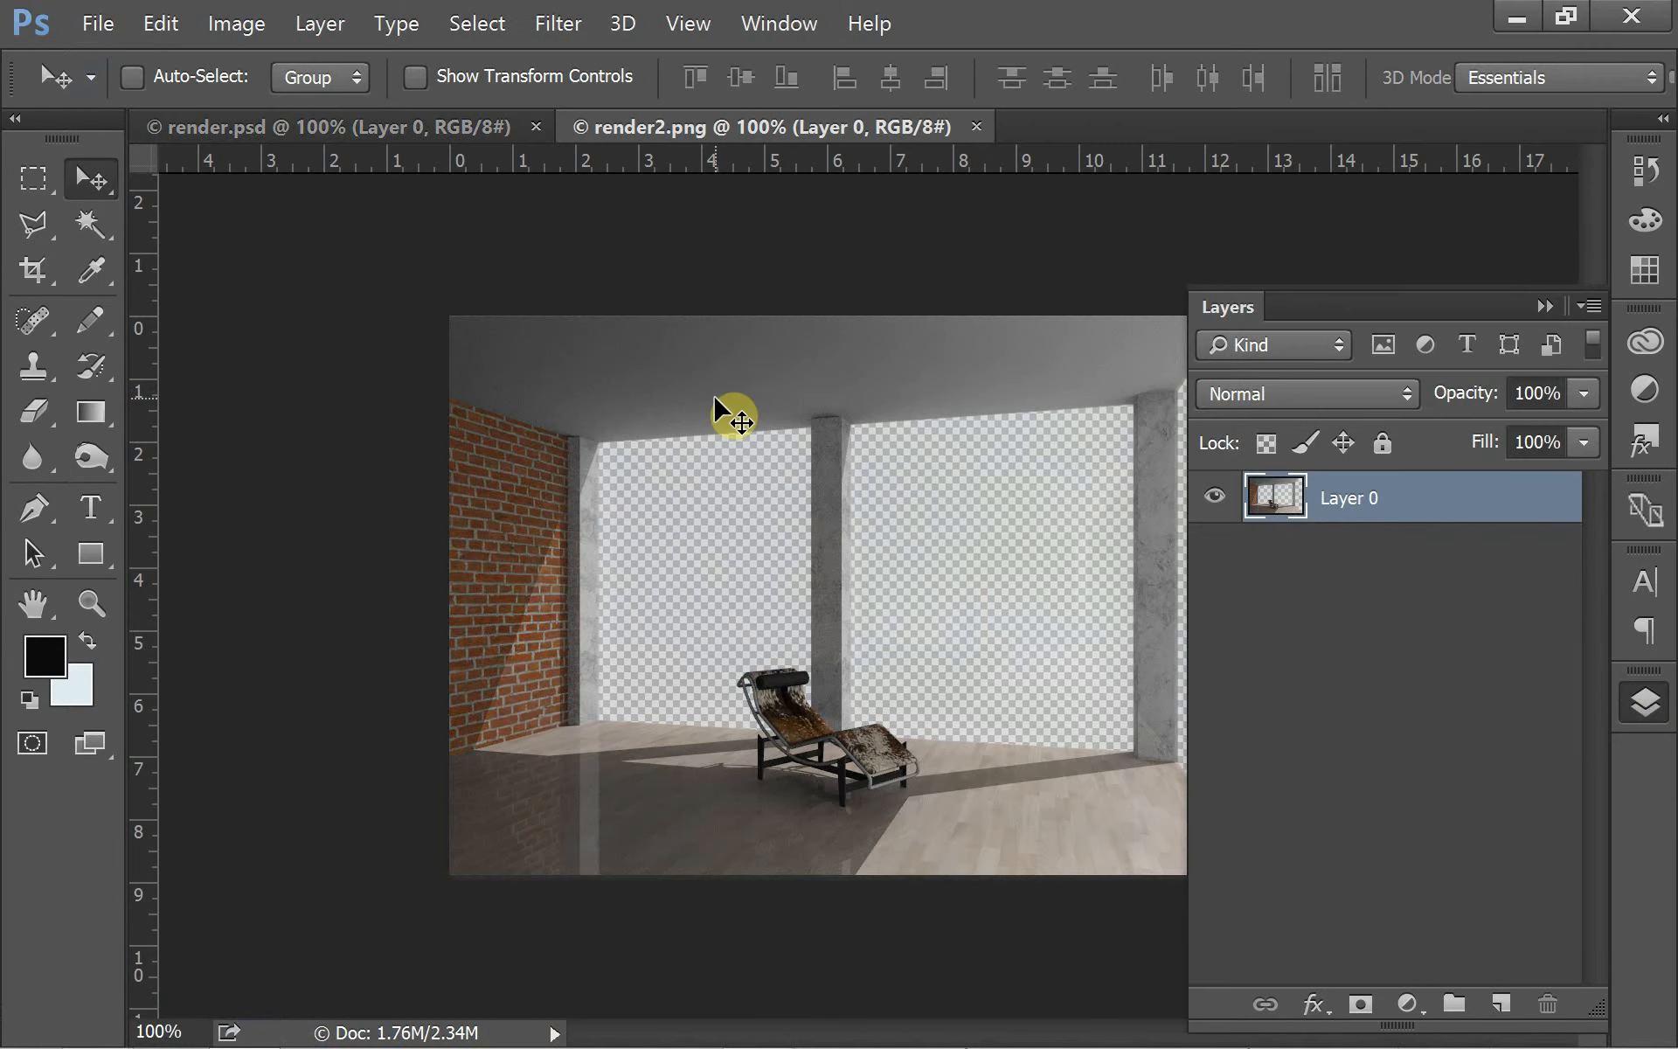
Copy the whole render2.png image and close both the render.psd and render2.png documents.
key(ctrl+a)
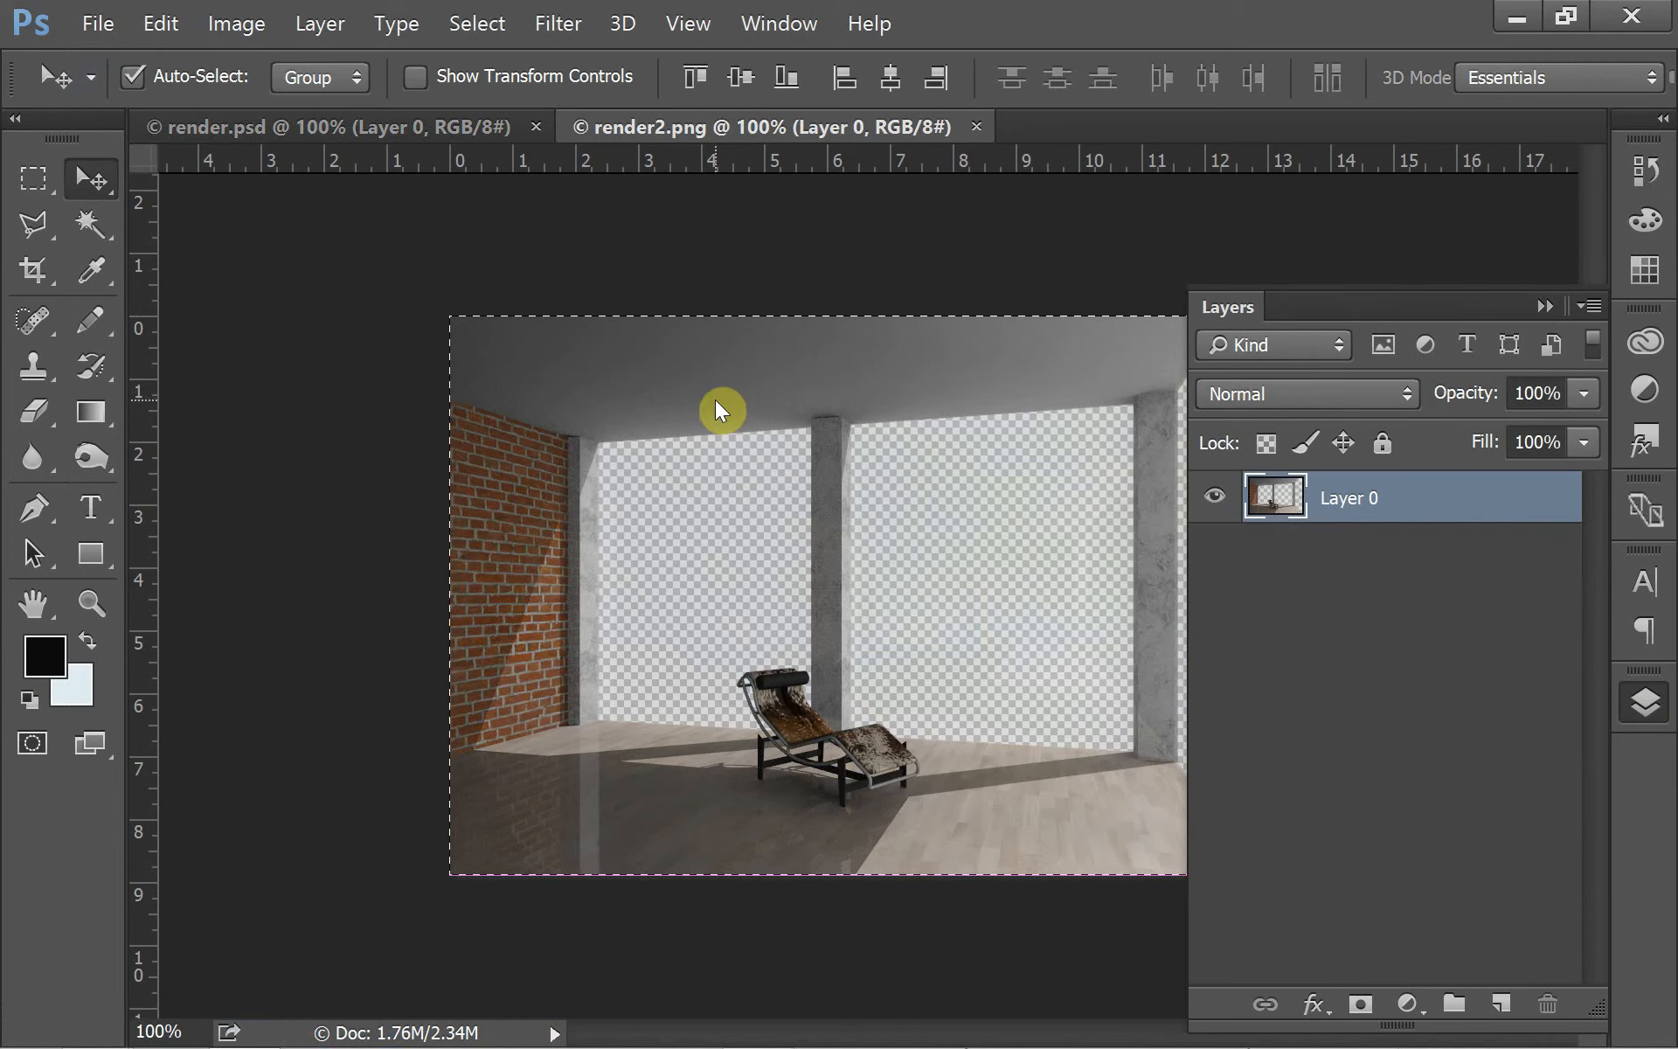
click(536, 127)
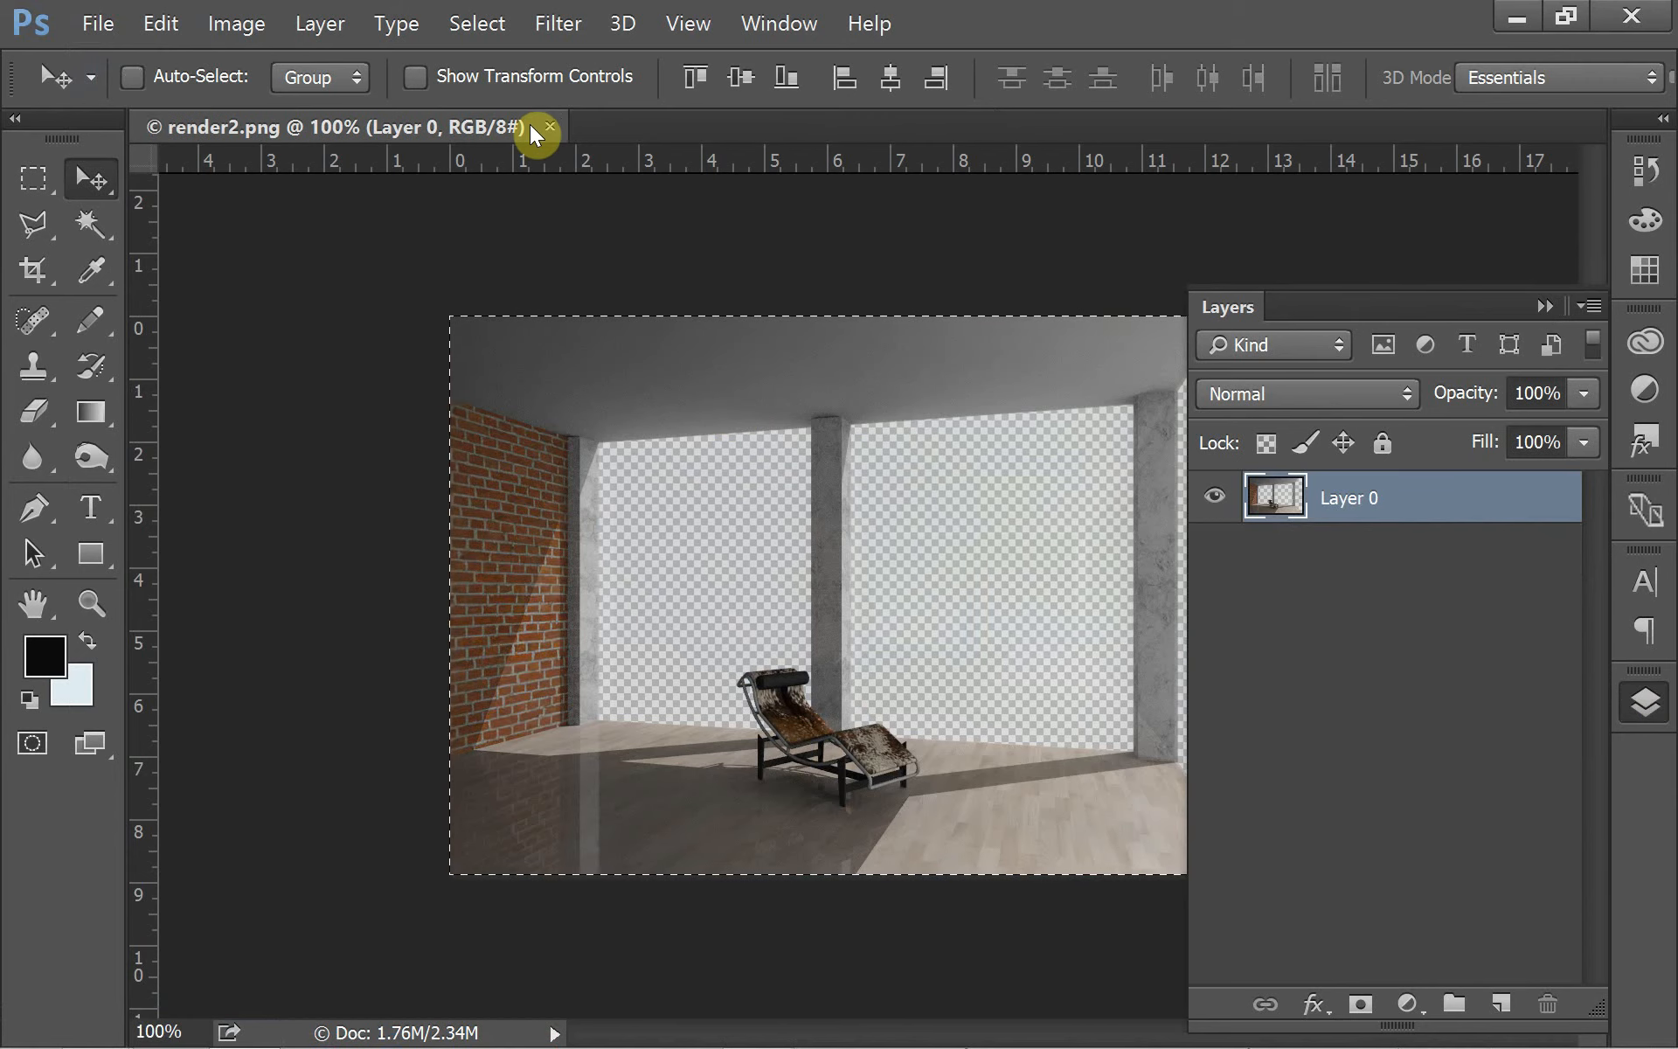
key(ctrl)
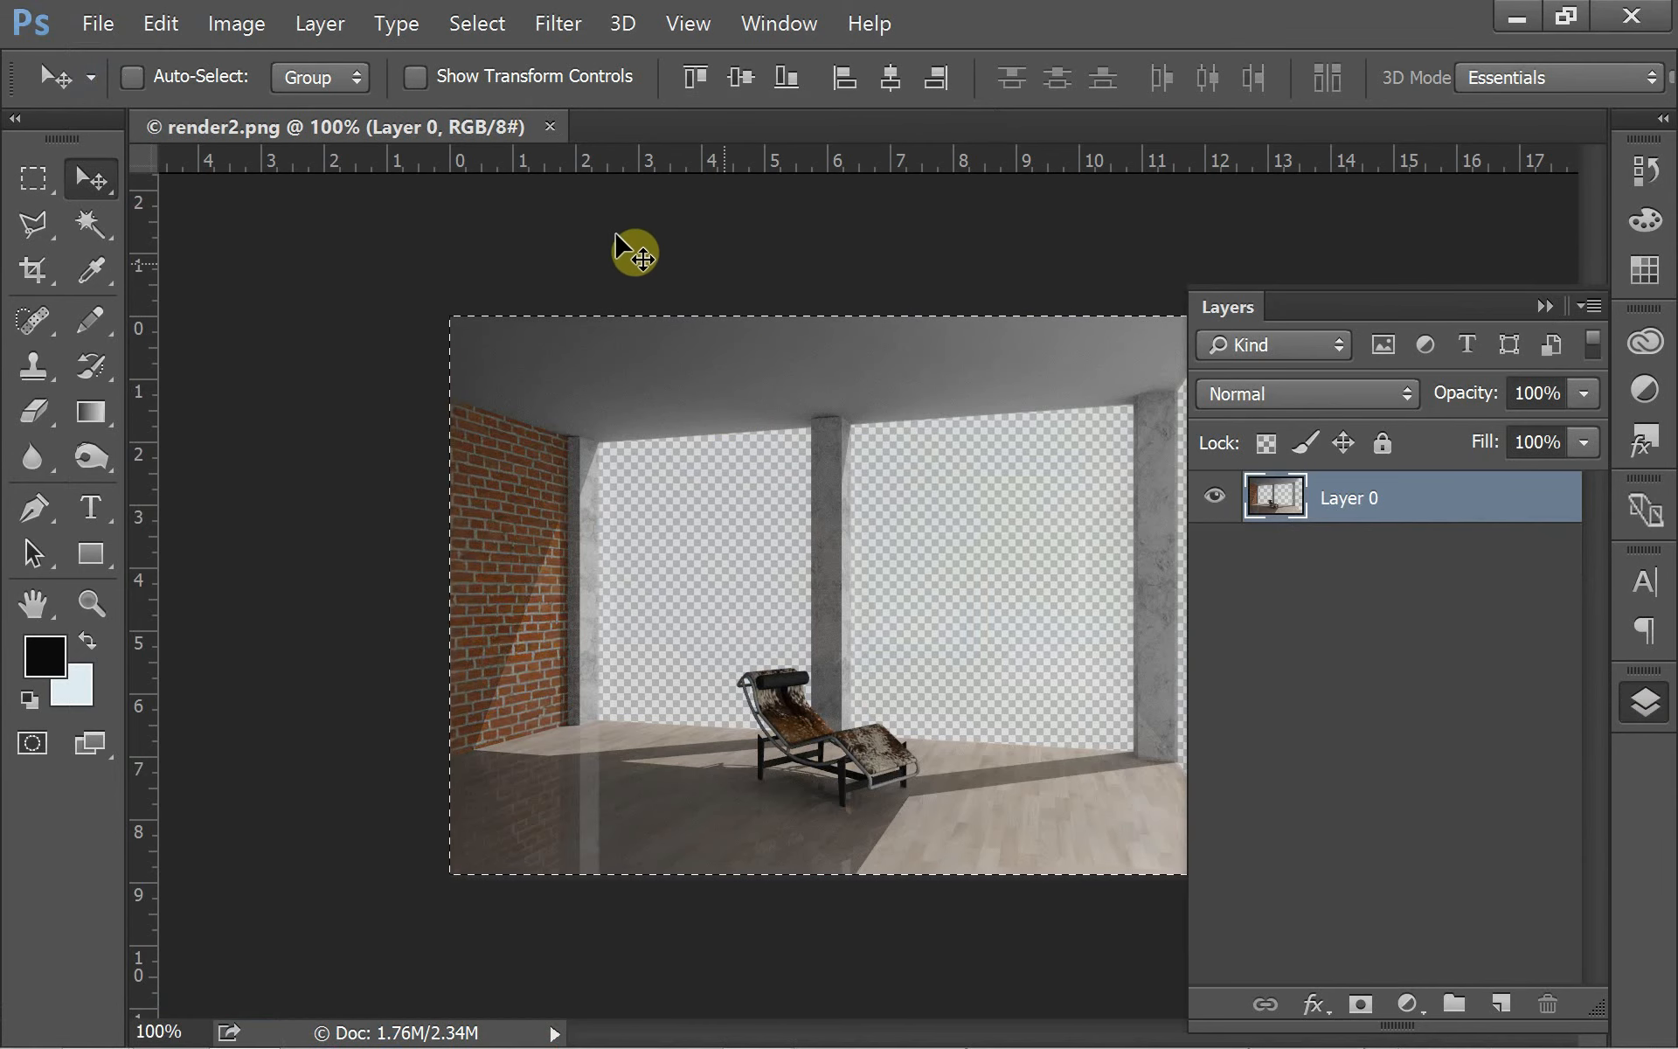
click(549, 127)
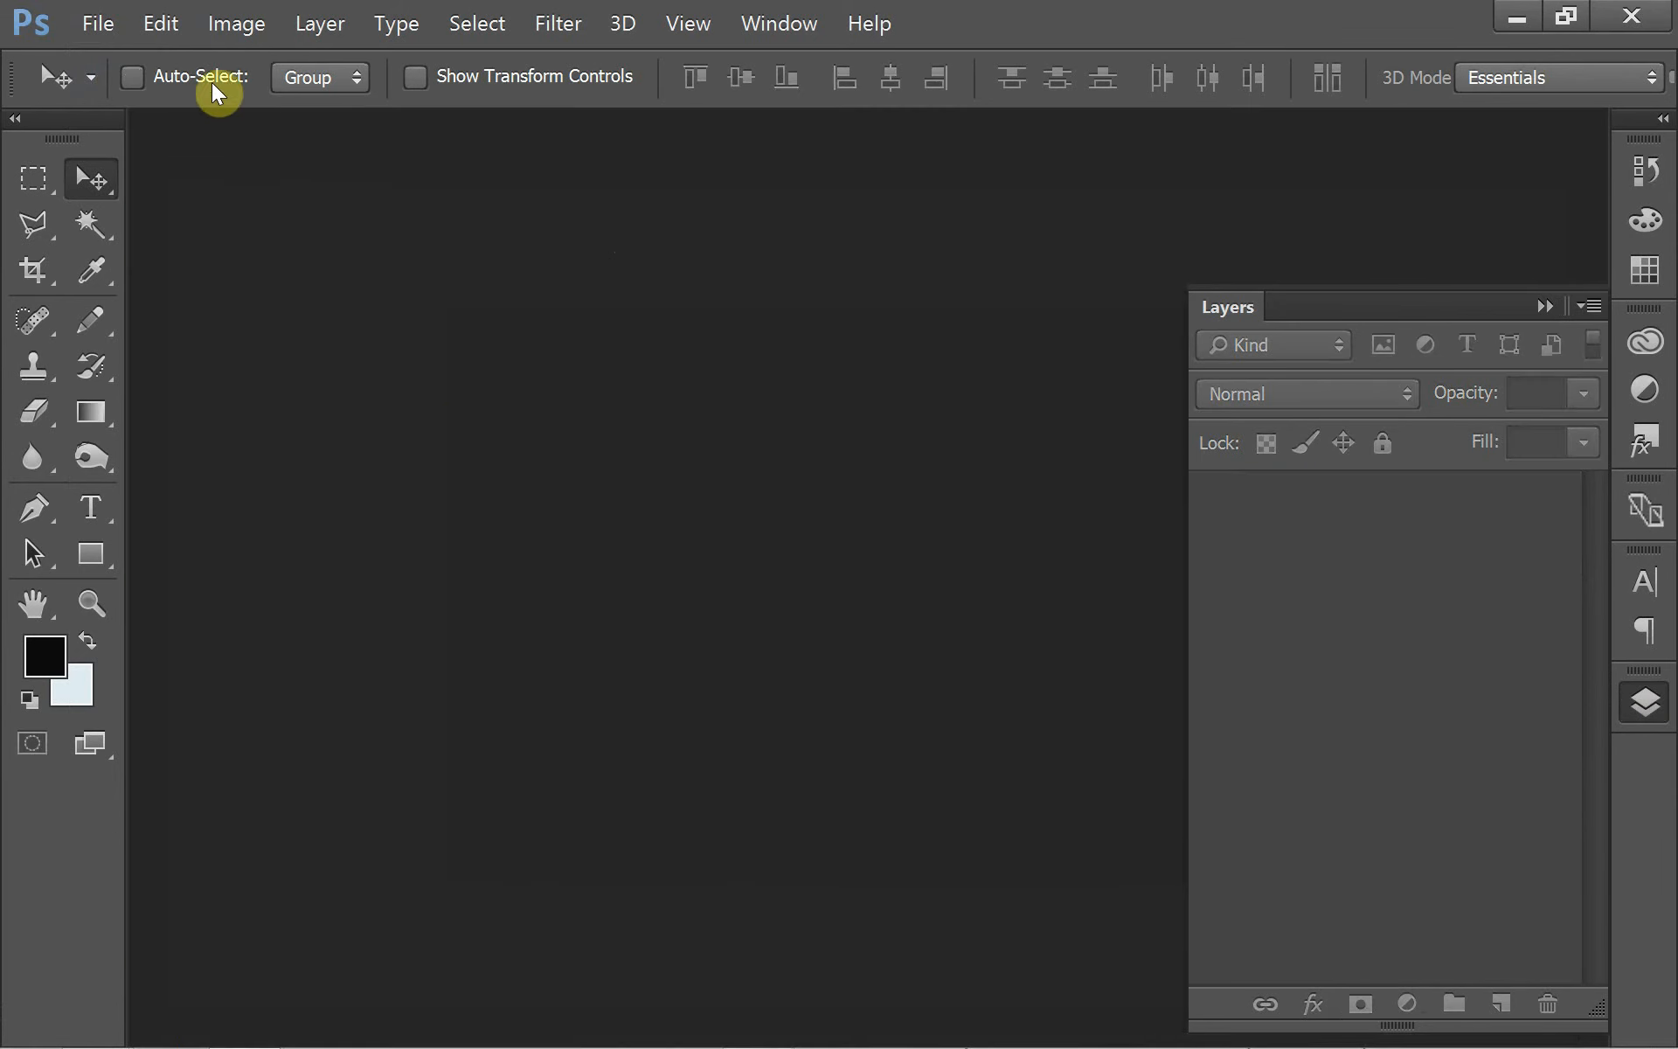
Reopen render.psd from the Rhino_Materials folder and paste the copied render above the existing room layer.
click(102, 28)
key(Escape)
double_click(580, 296)
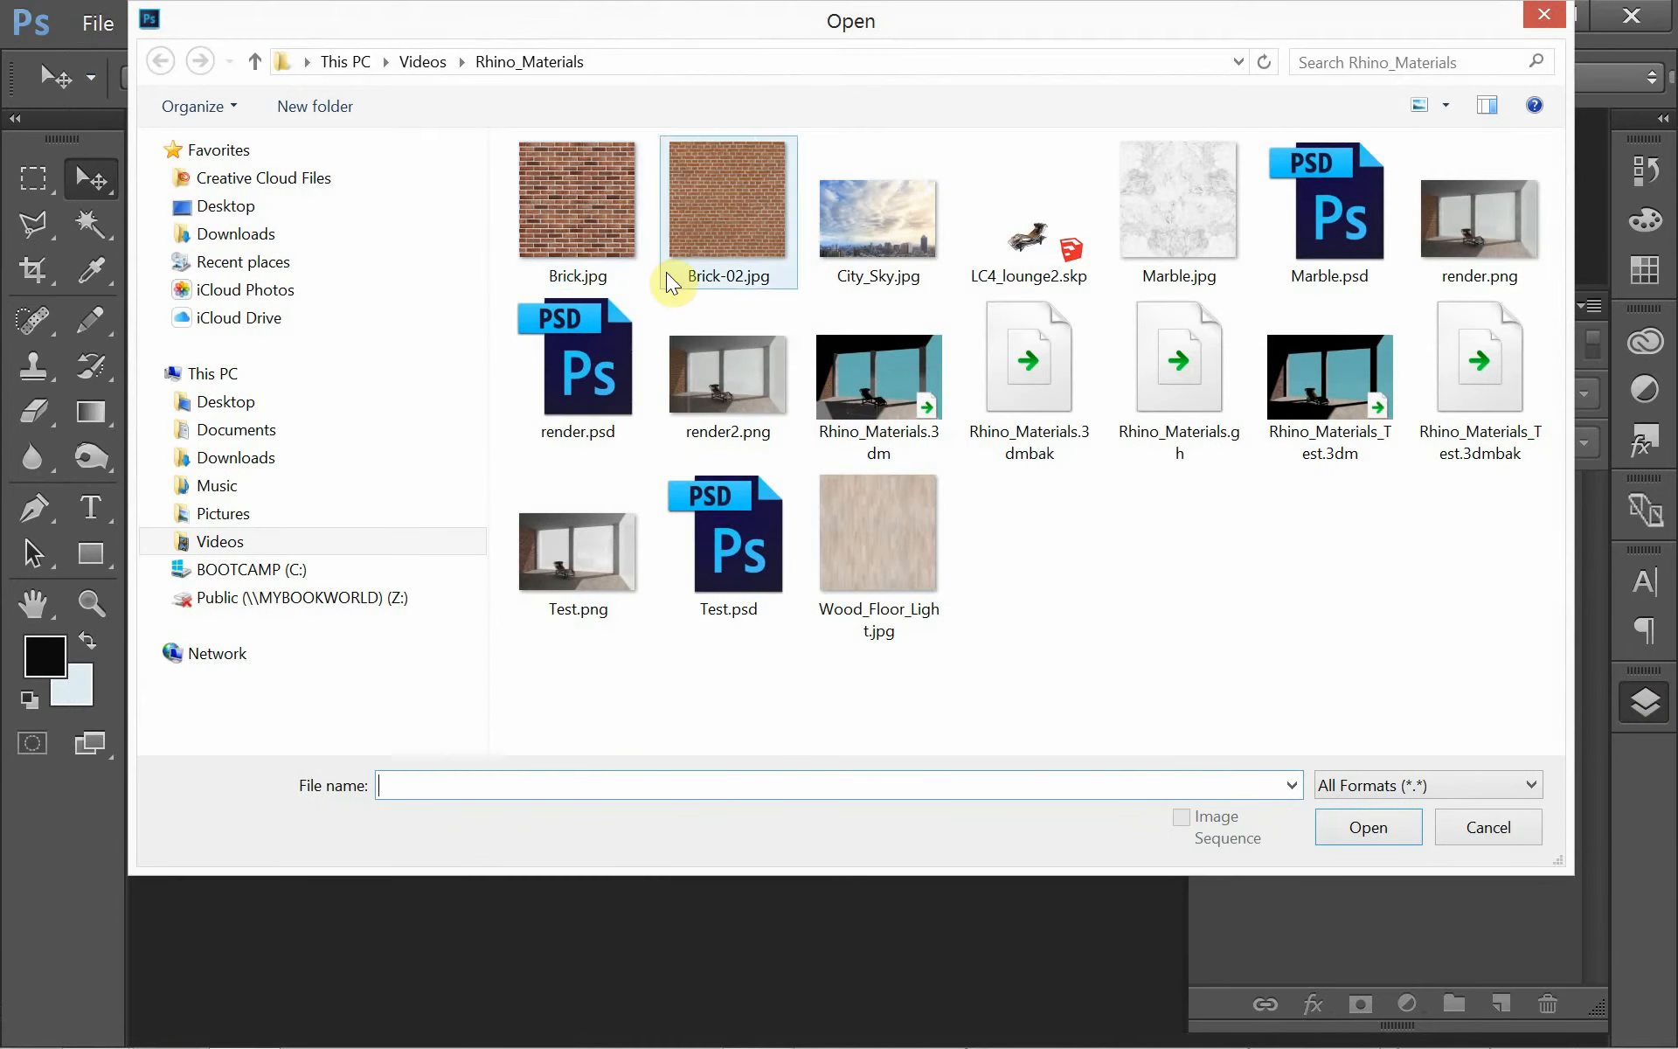
double_click(612, 398)
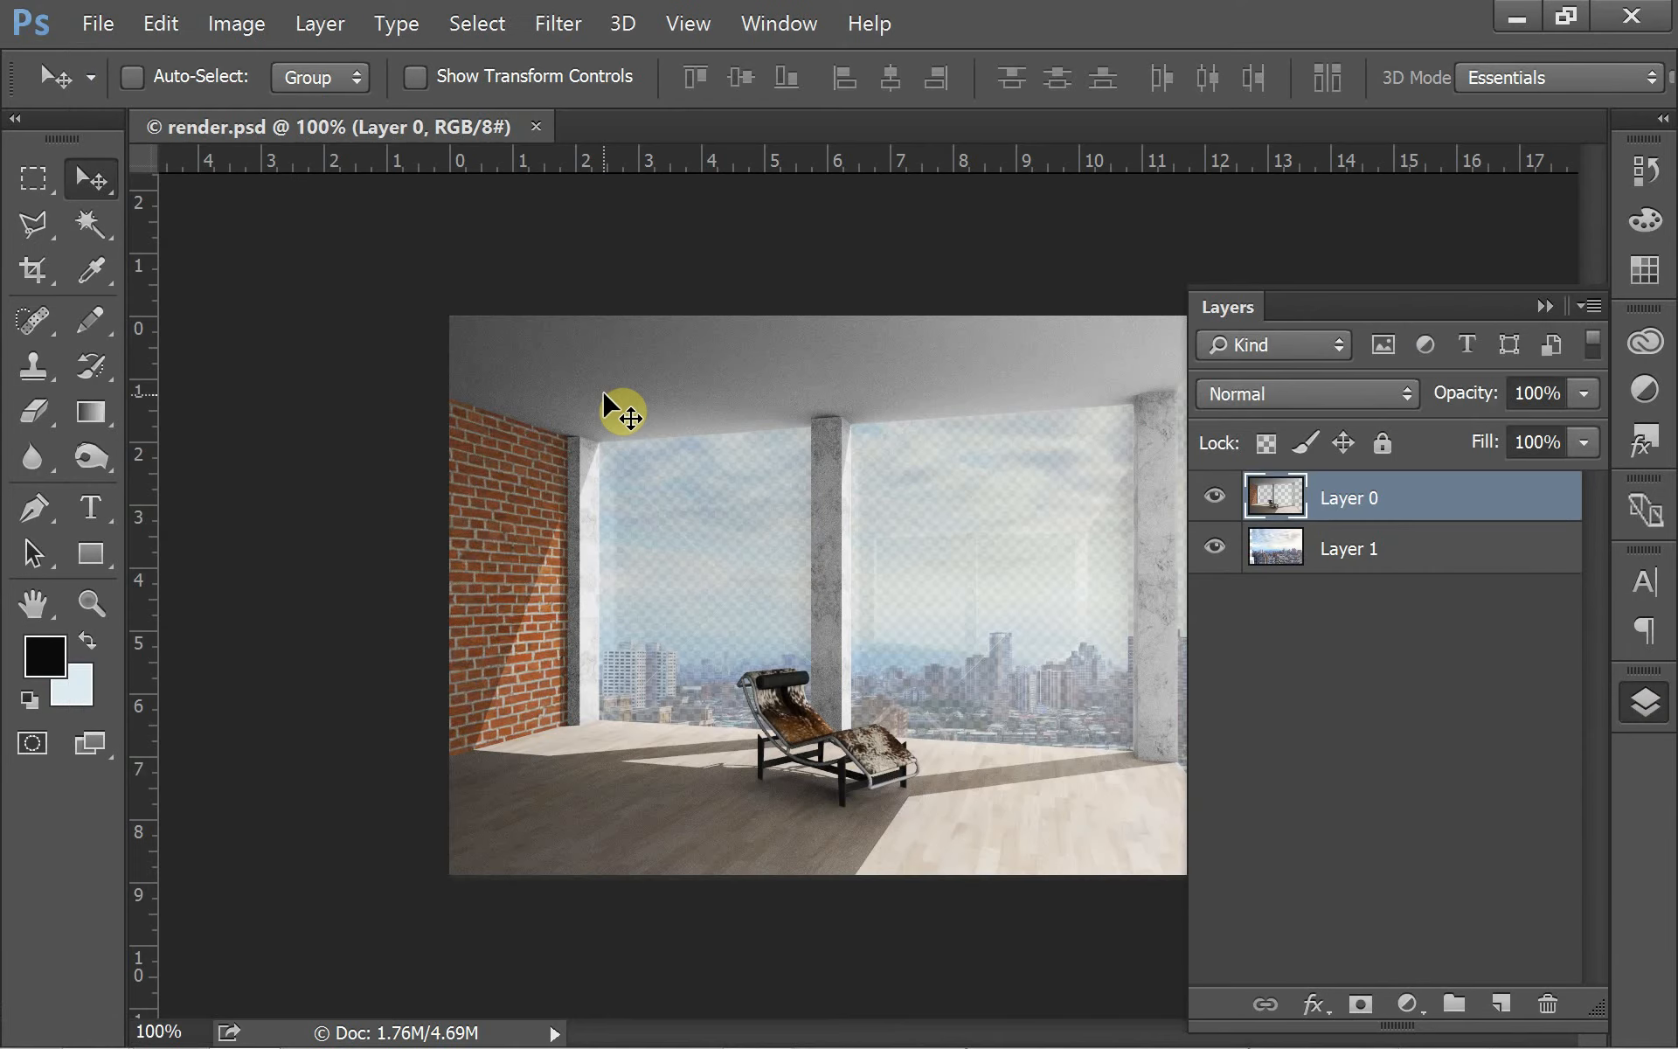
key(ctrl+v)
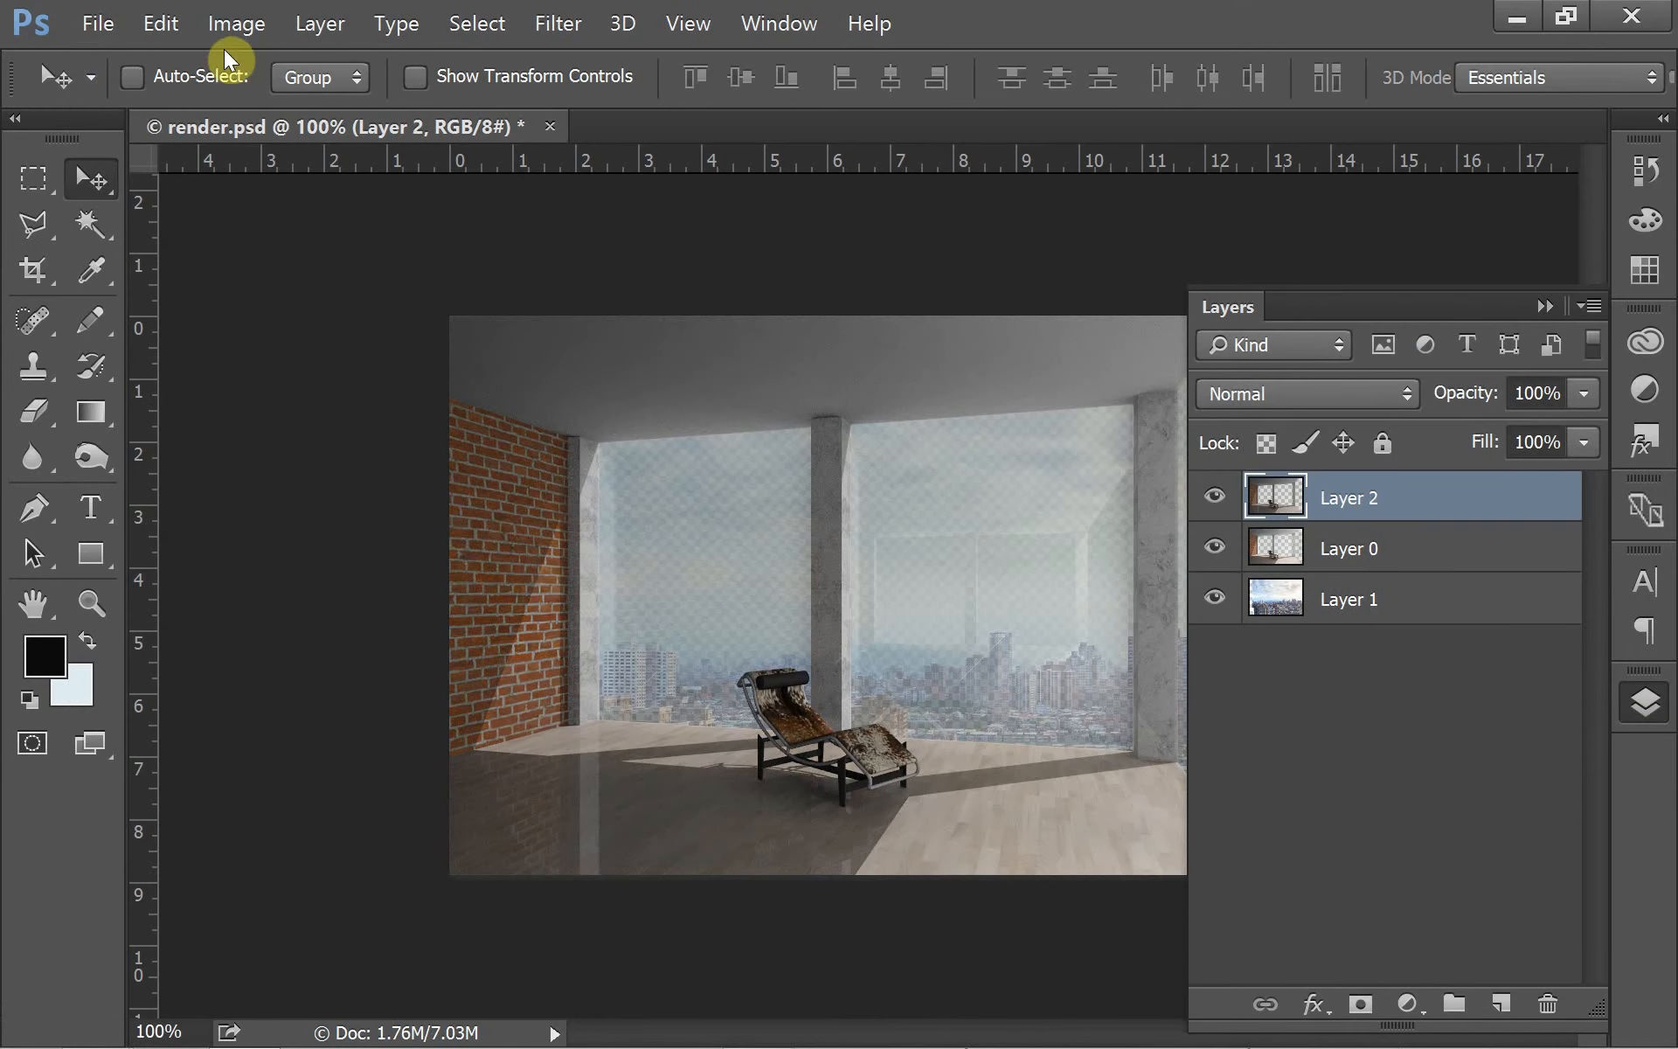
Increase the pasted render layer's brightness and contrast with a Brightness/Contrast adjustment.
click(234, 24)
mouse_move(404, 91)
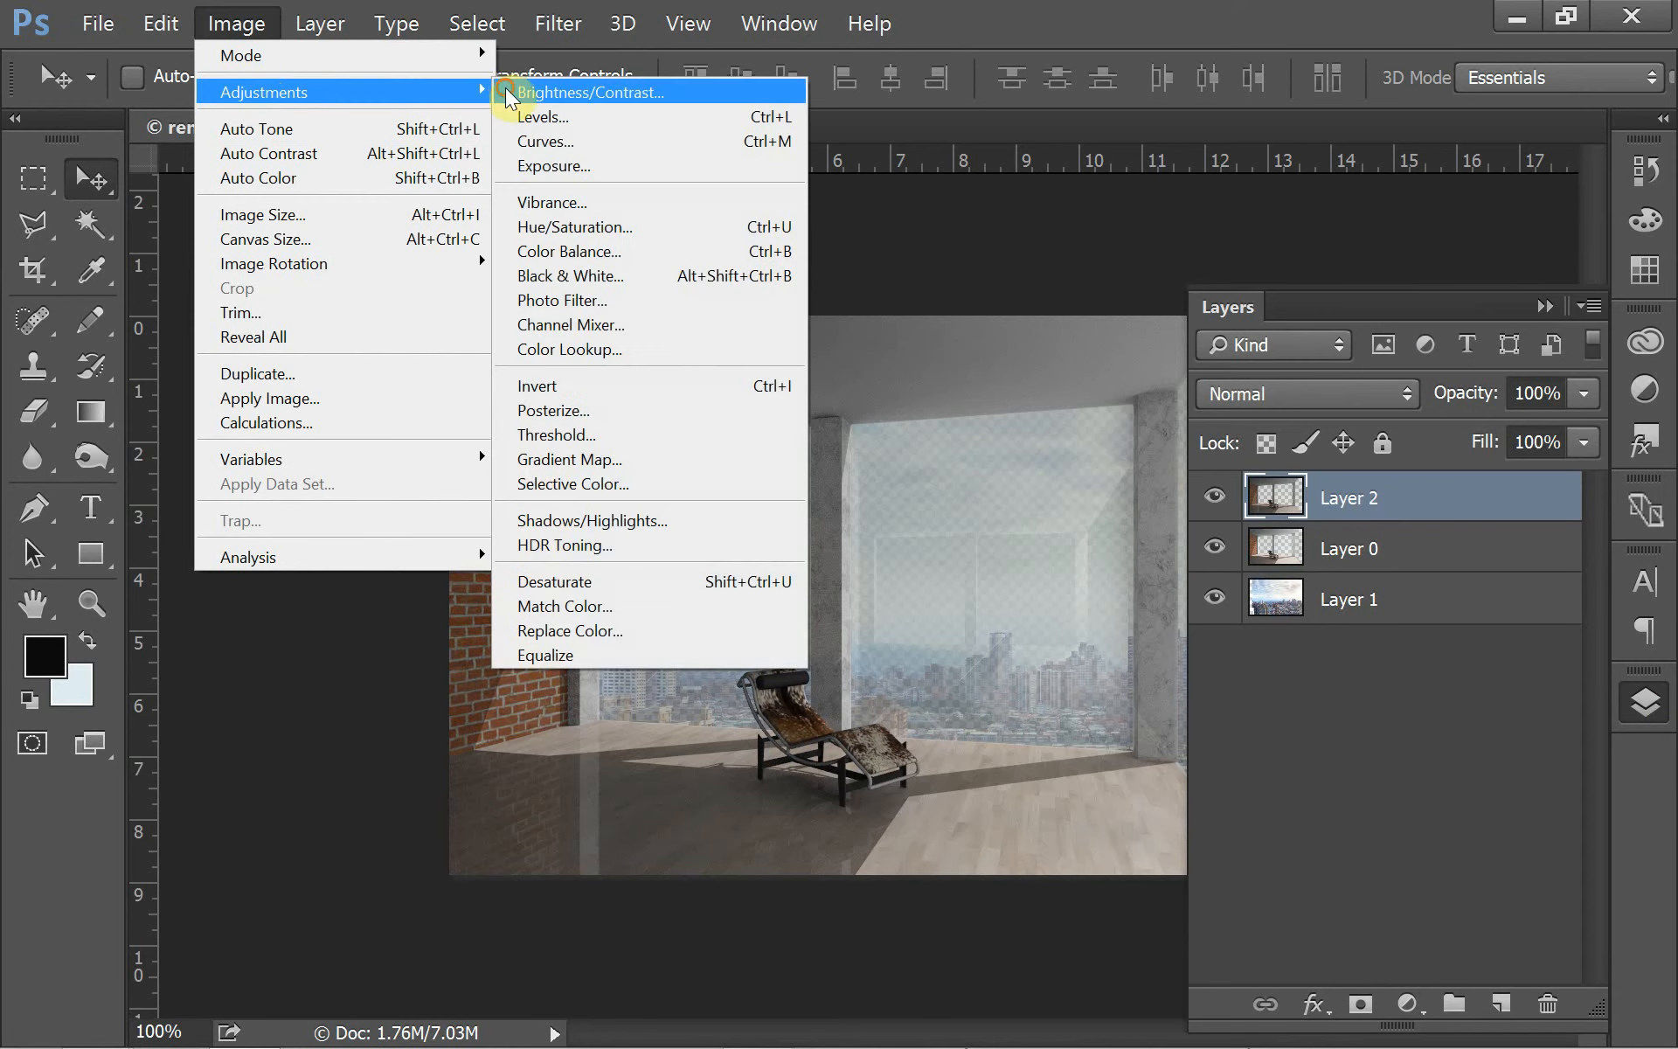
click(529, 92)
drag(1203, 780, 1292, 773)
drag(1205, 857, 1265, 861)
click(1442, 745)
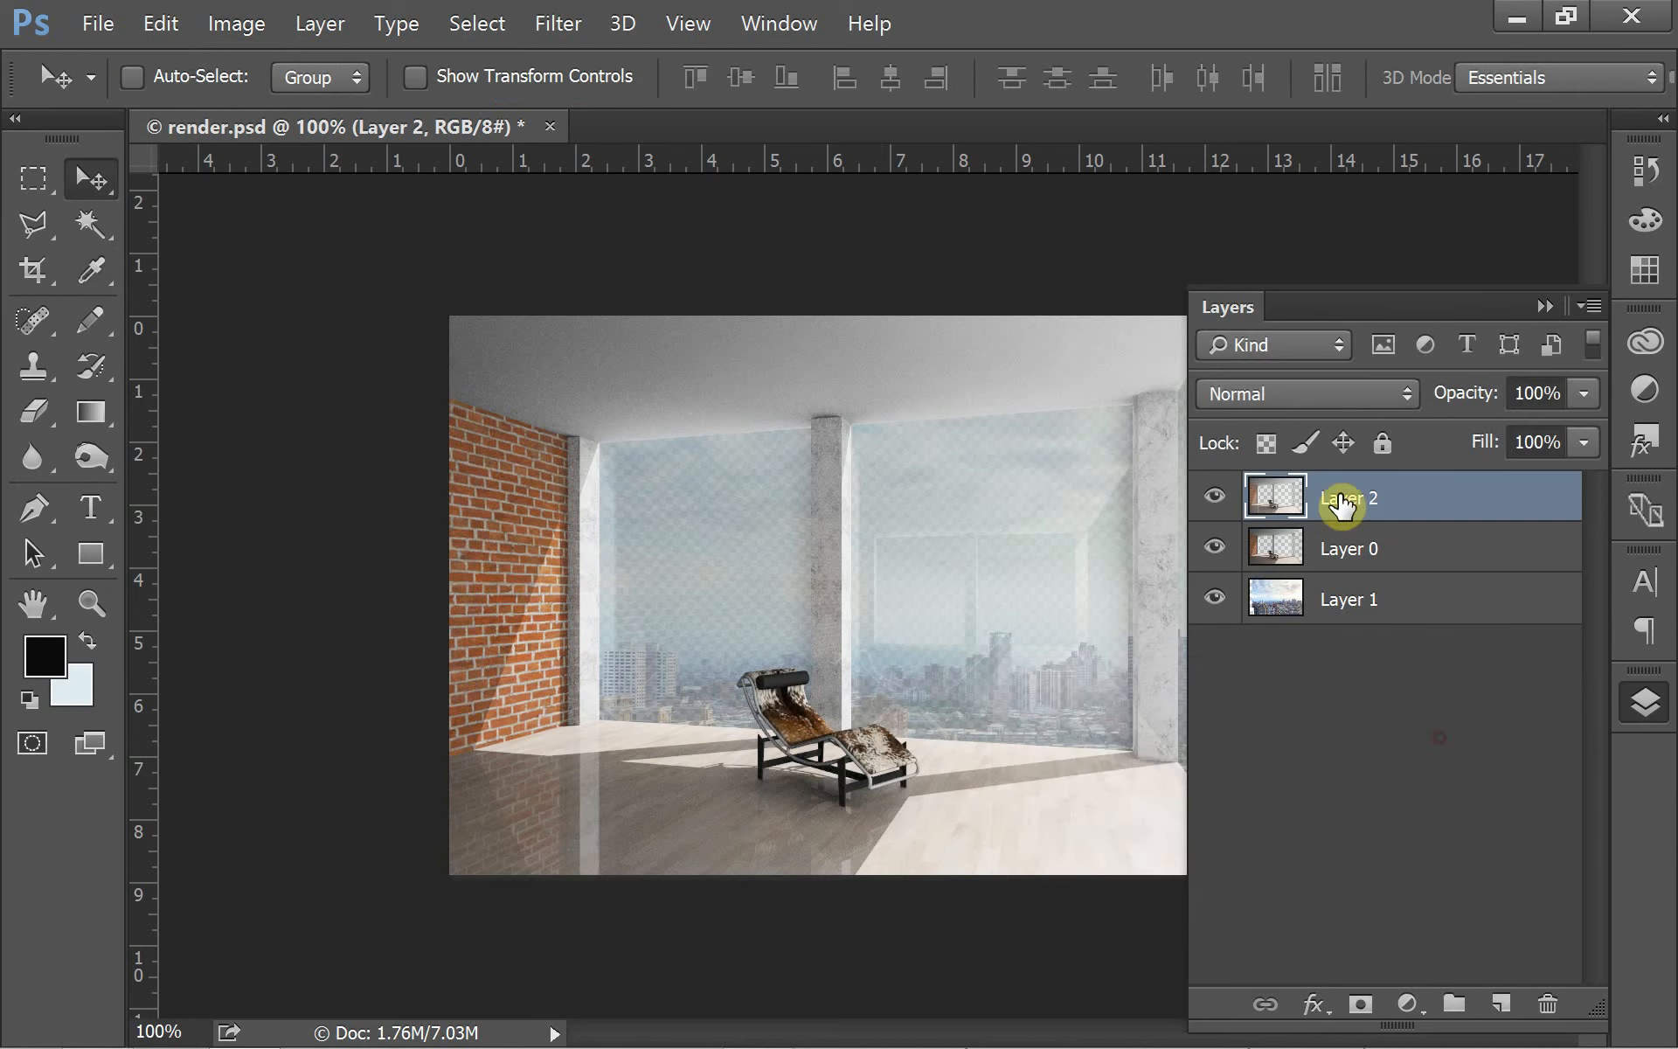
Toggle the visibility of Layer 2 repeatedly to compare the new render with the previous one, leaving it visible.
click(1215, 499)
click(1215, 499)
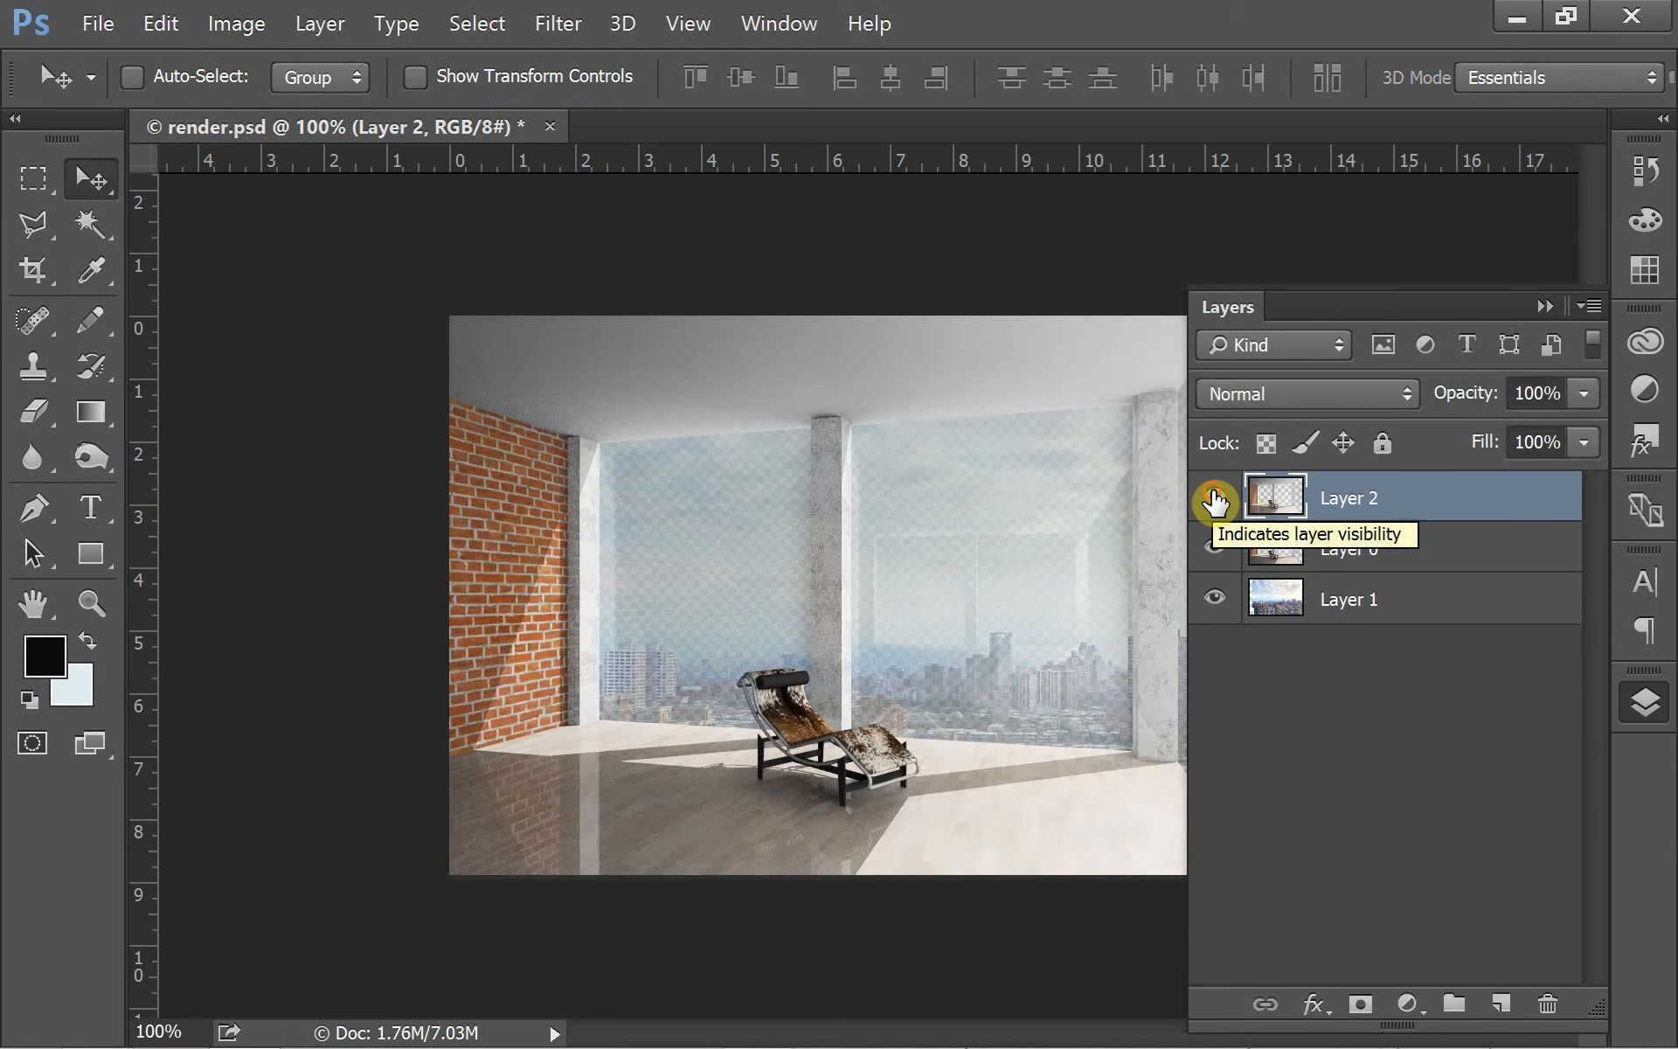
click(1215, 498)
click(1215, 499)
click(1215, 499)
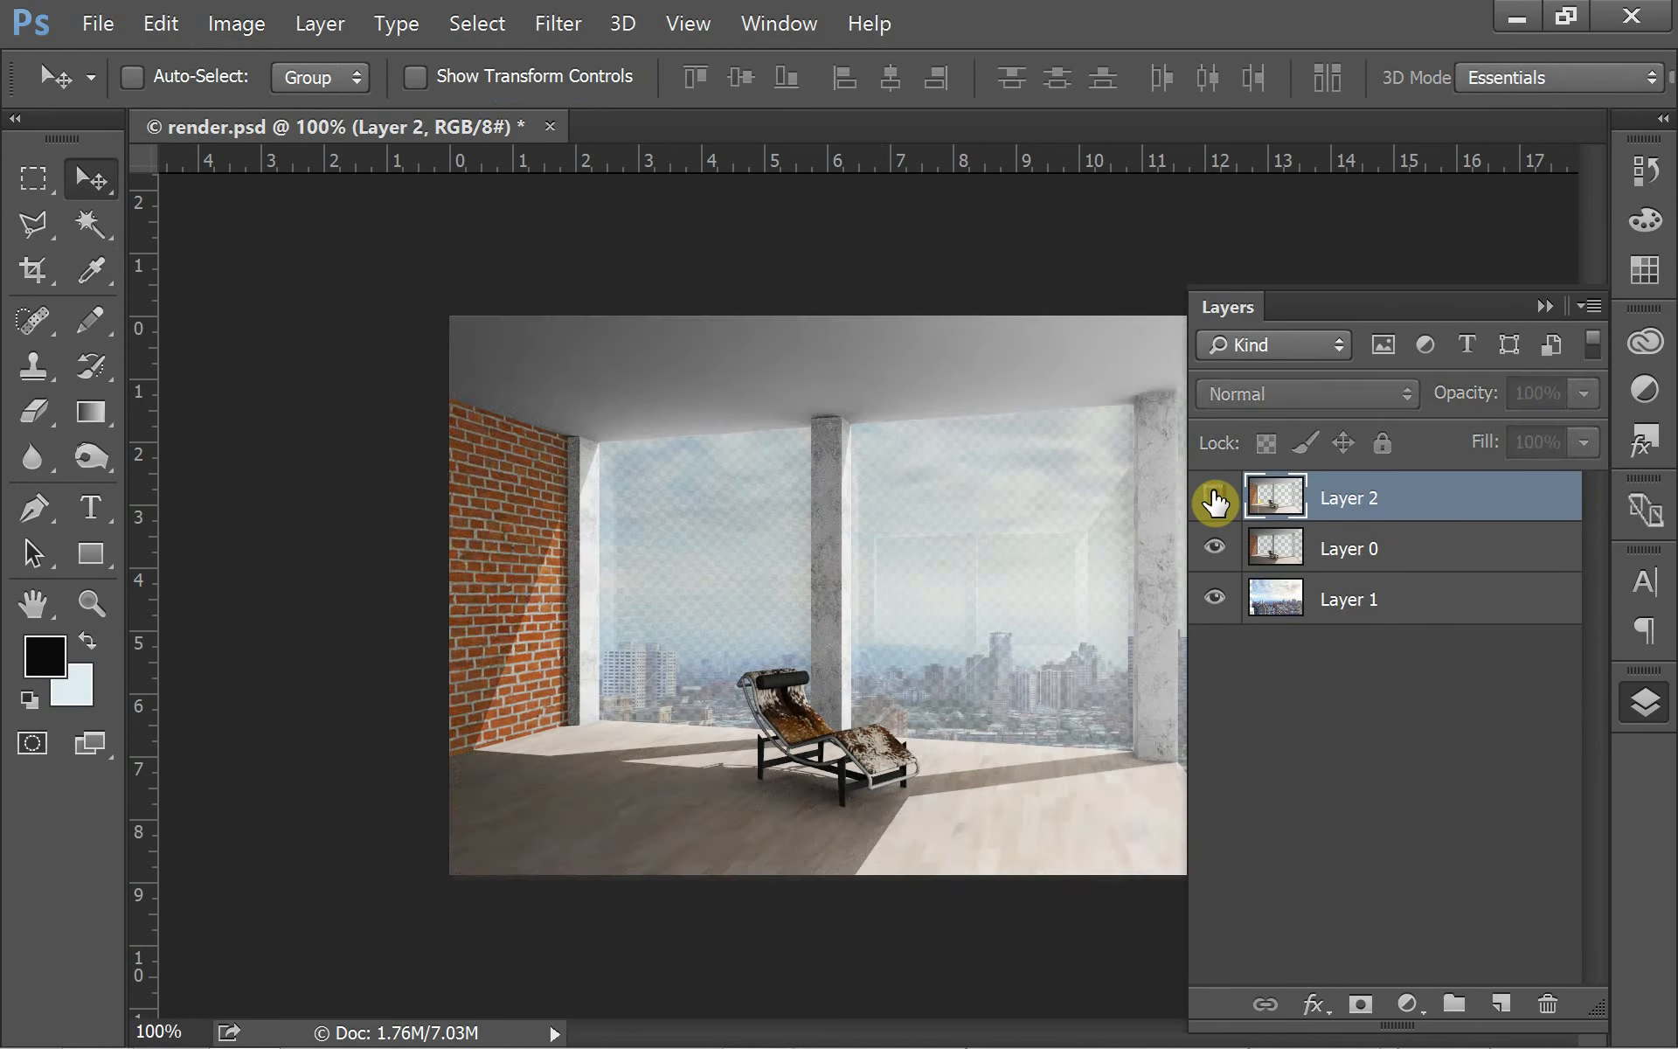
click(1215, 498)
click(1215, 499)
click(1215, 499)
click(1215, 498)
click(1215, 498)
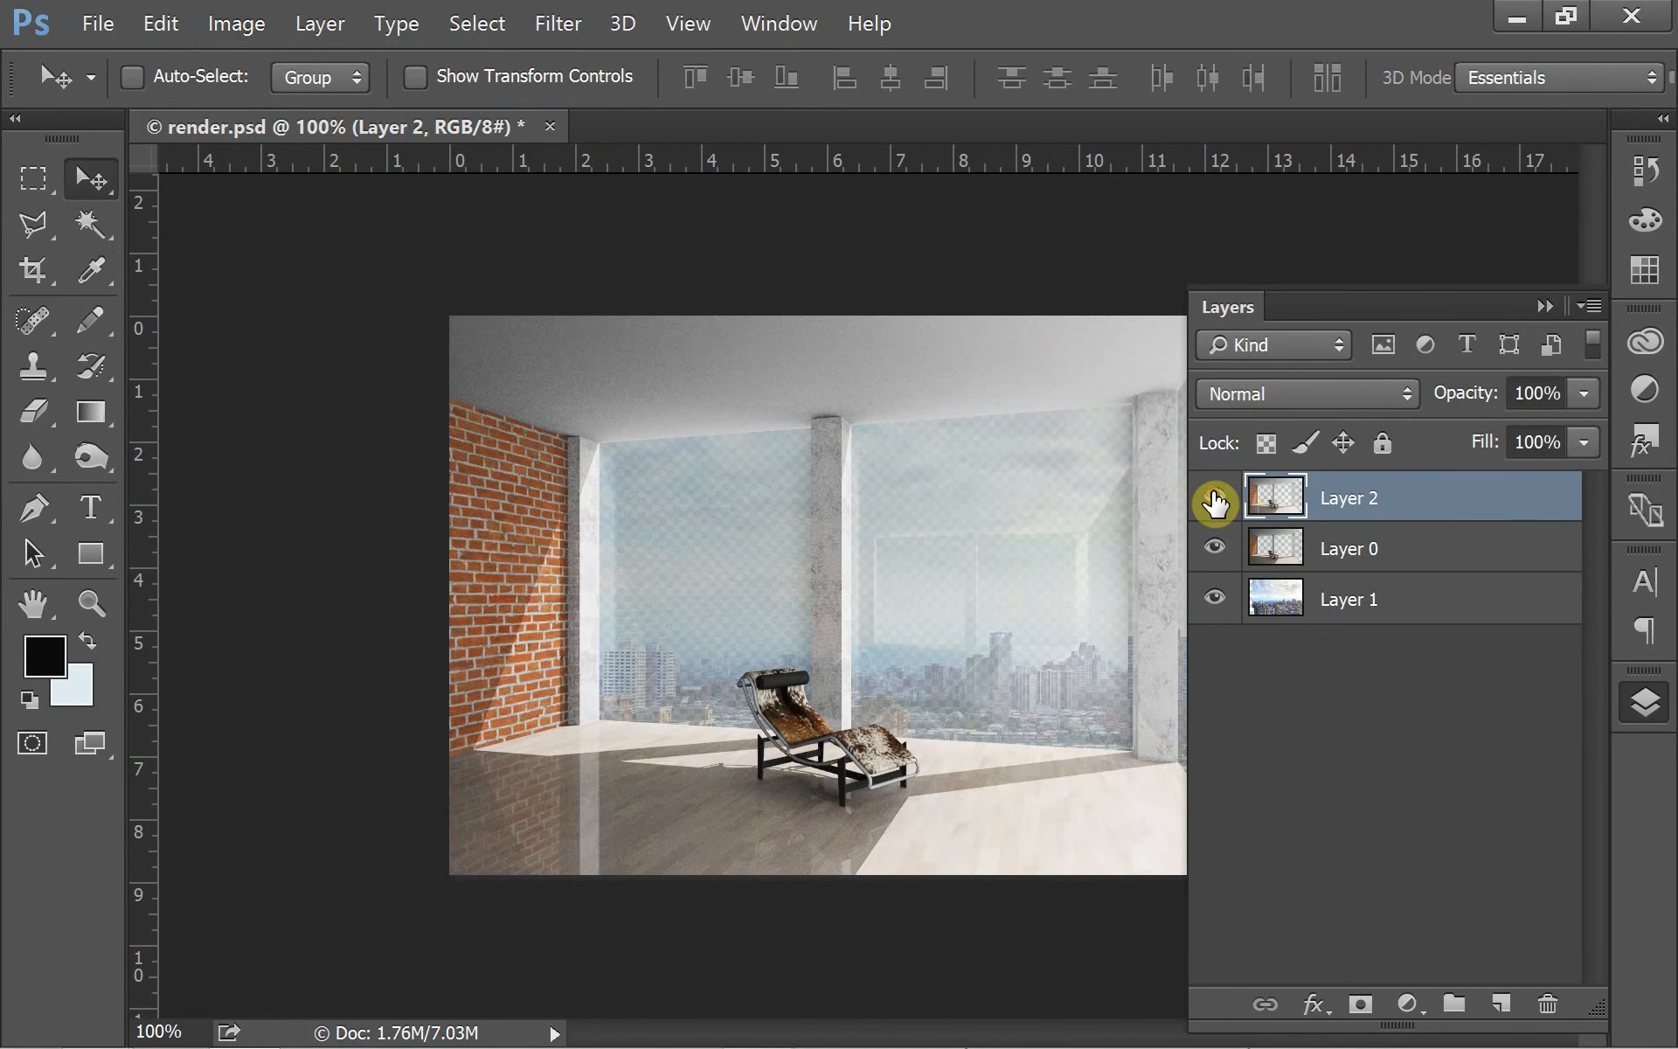
Collapse the layer list and save the updated composite to render.psd.
click(1546, 308)
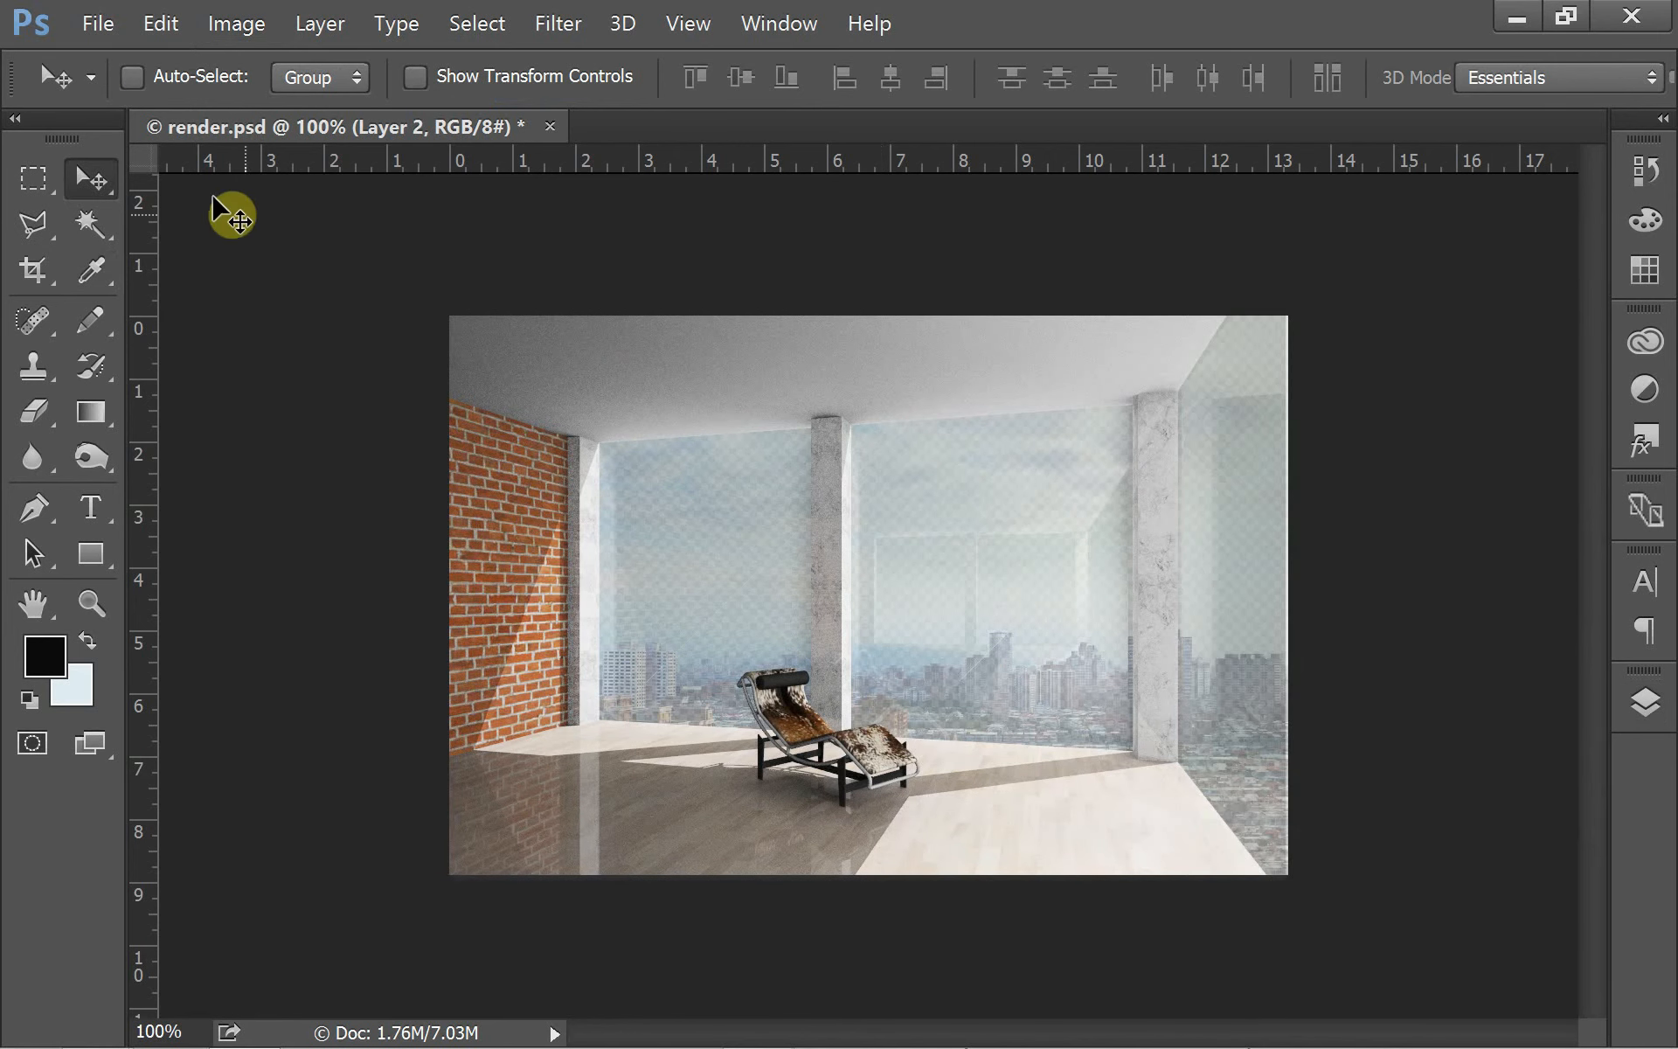
click(91, 32)
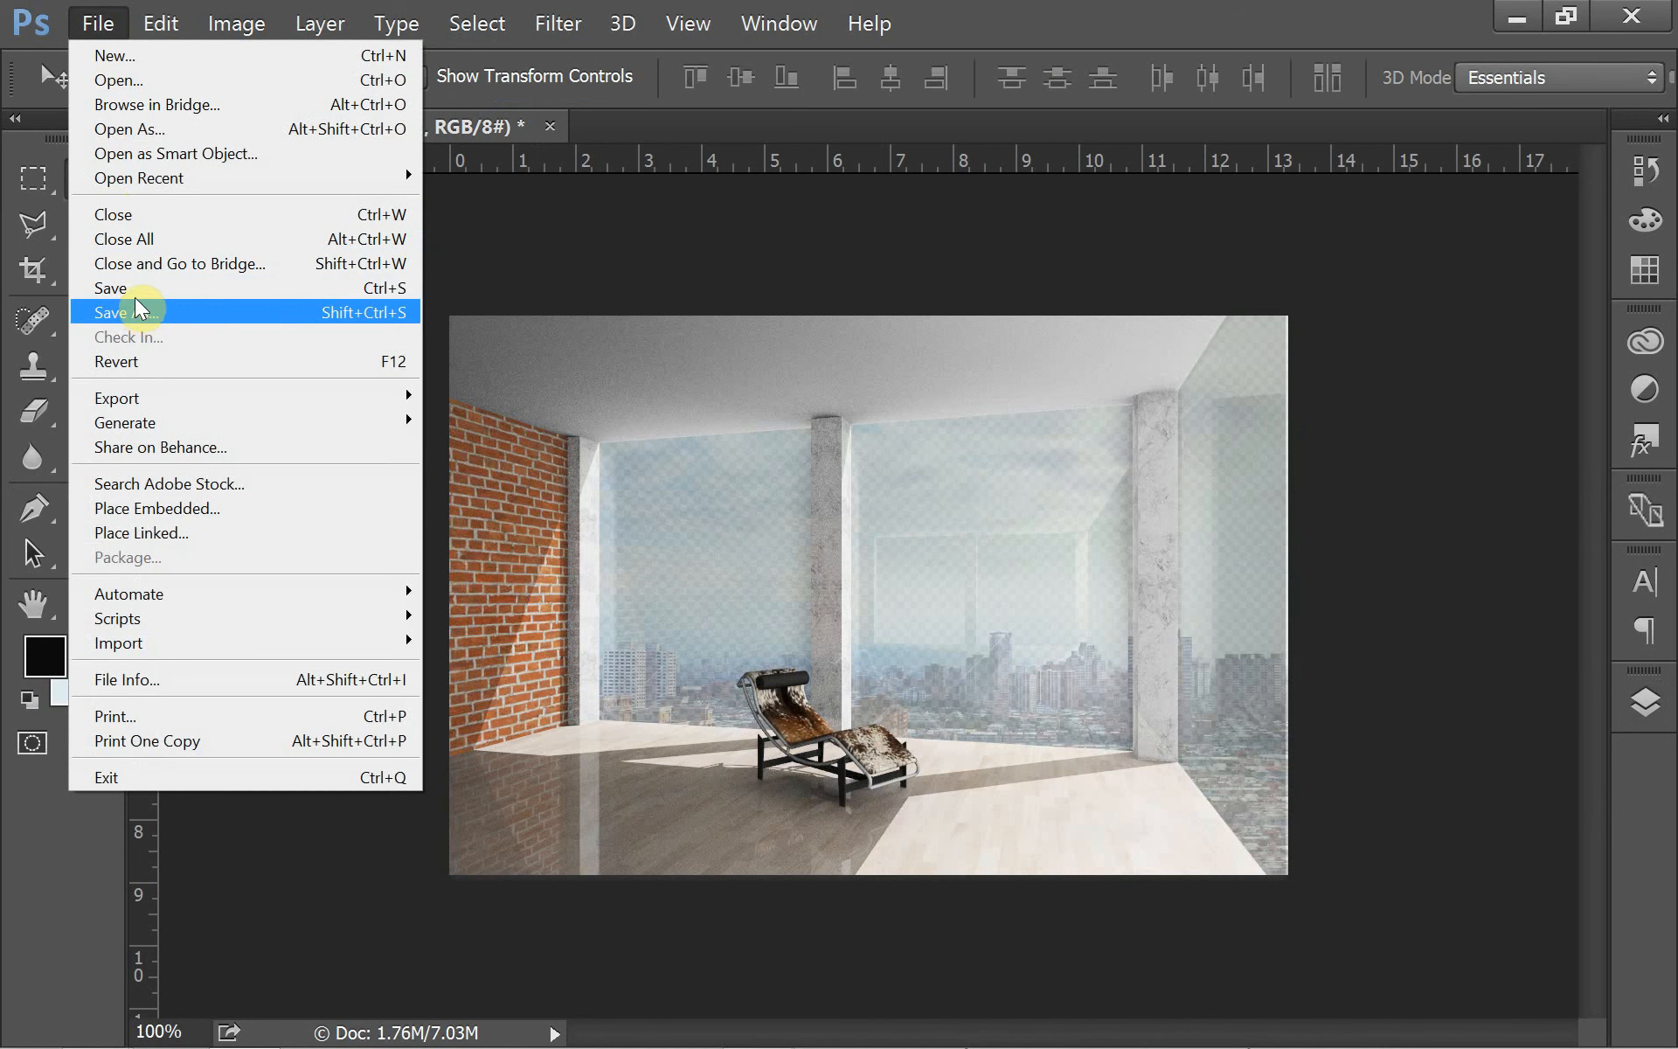
click(135, 288)
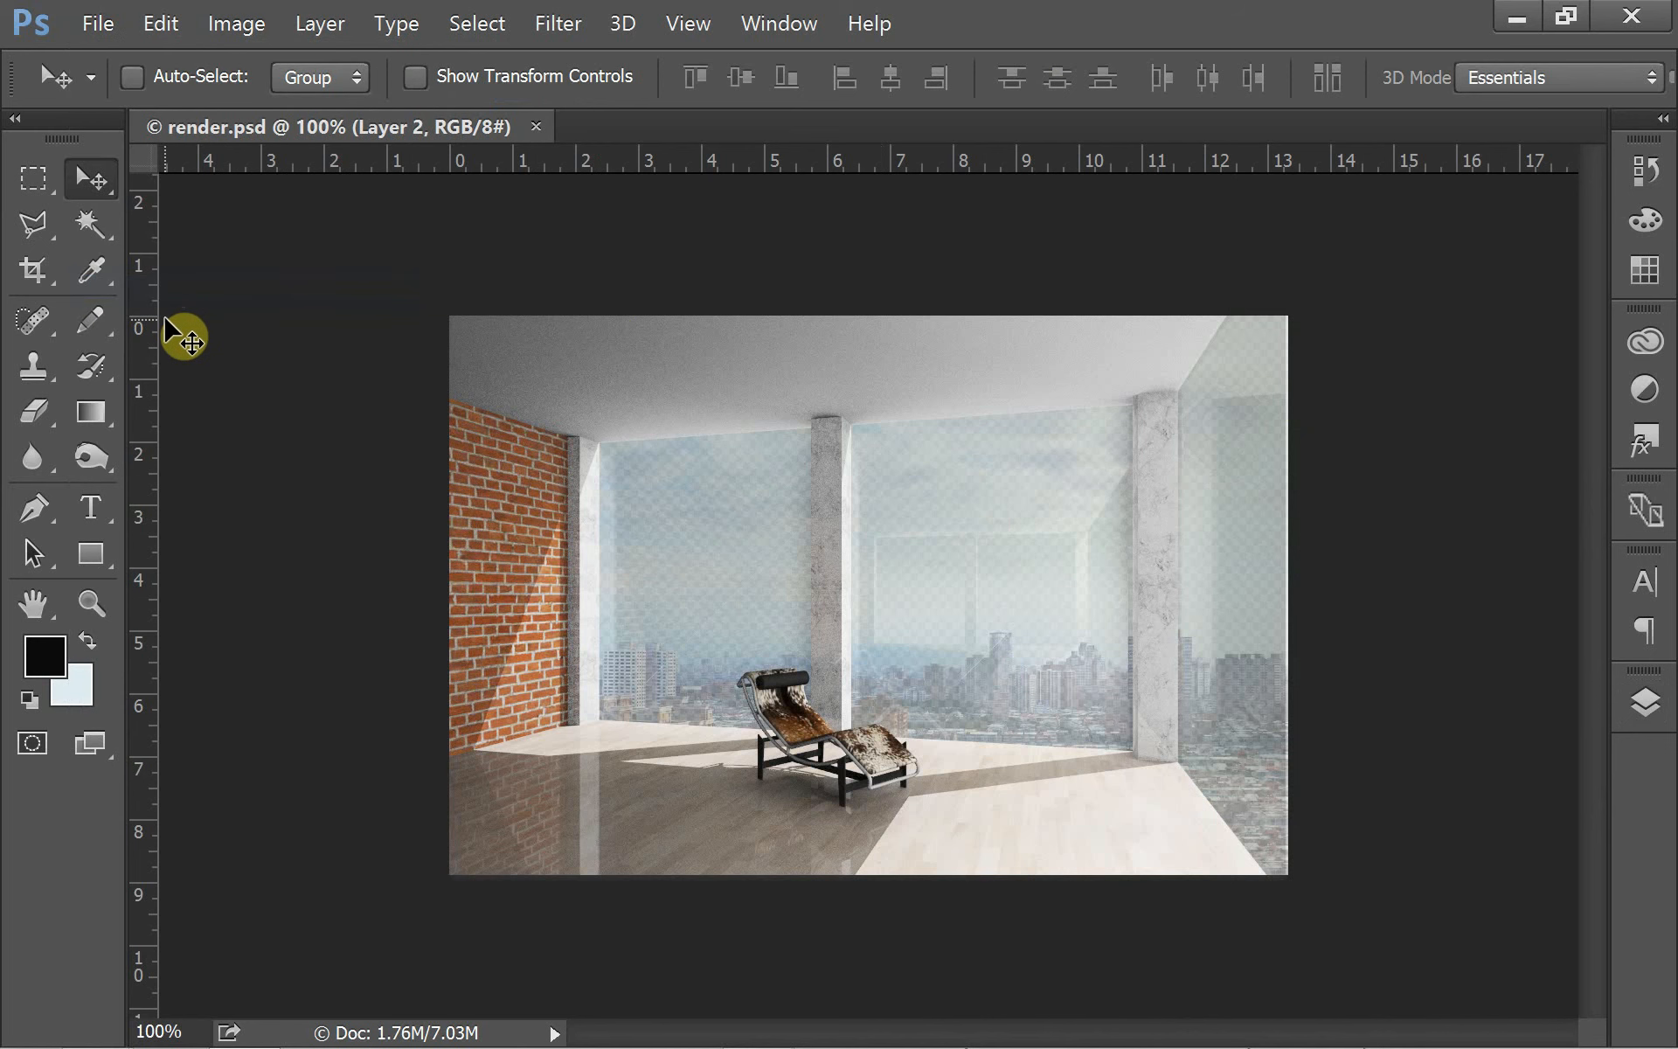